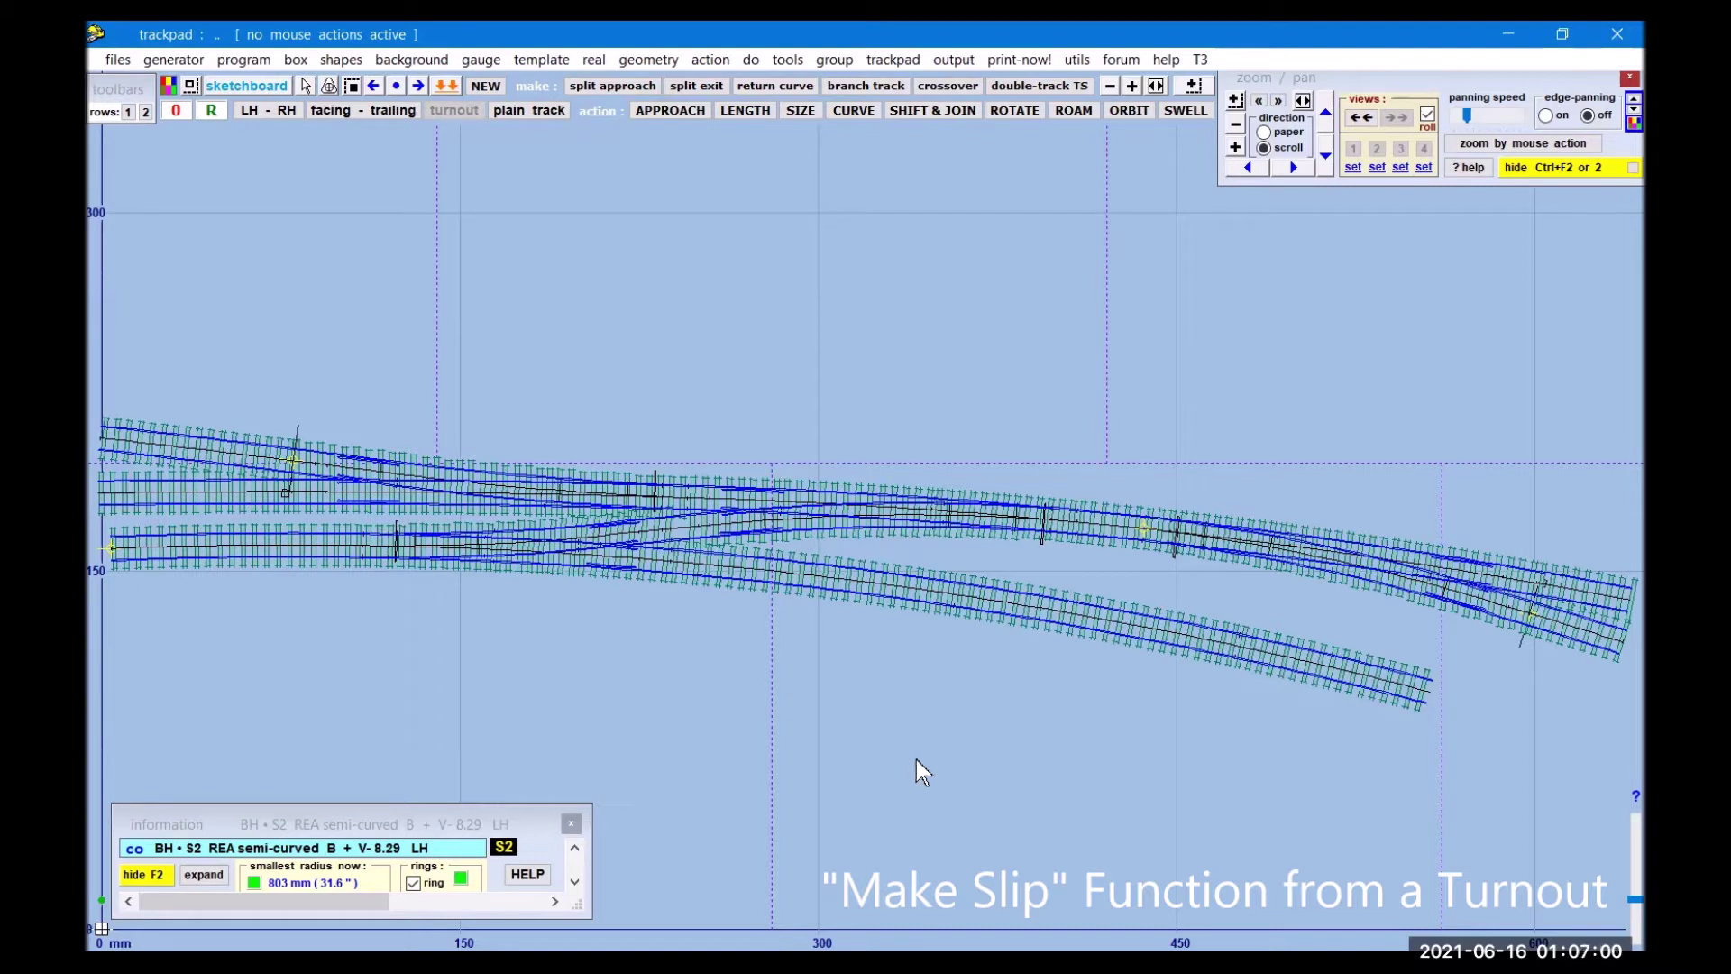
Step: Delete the turnout template in the middle of the upper track to the control
click(853, 514)
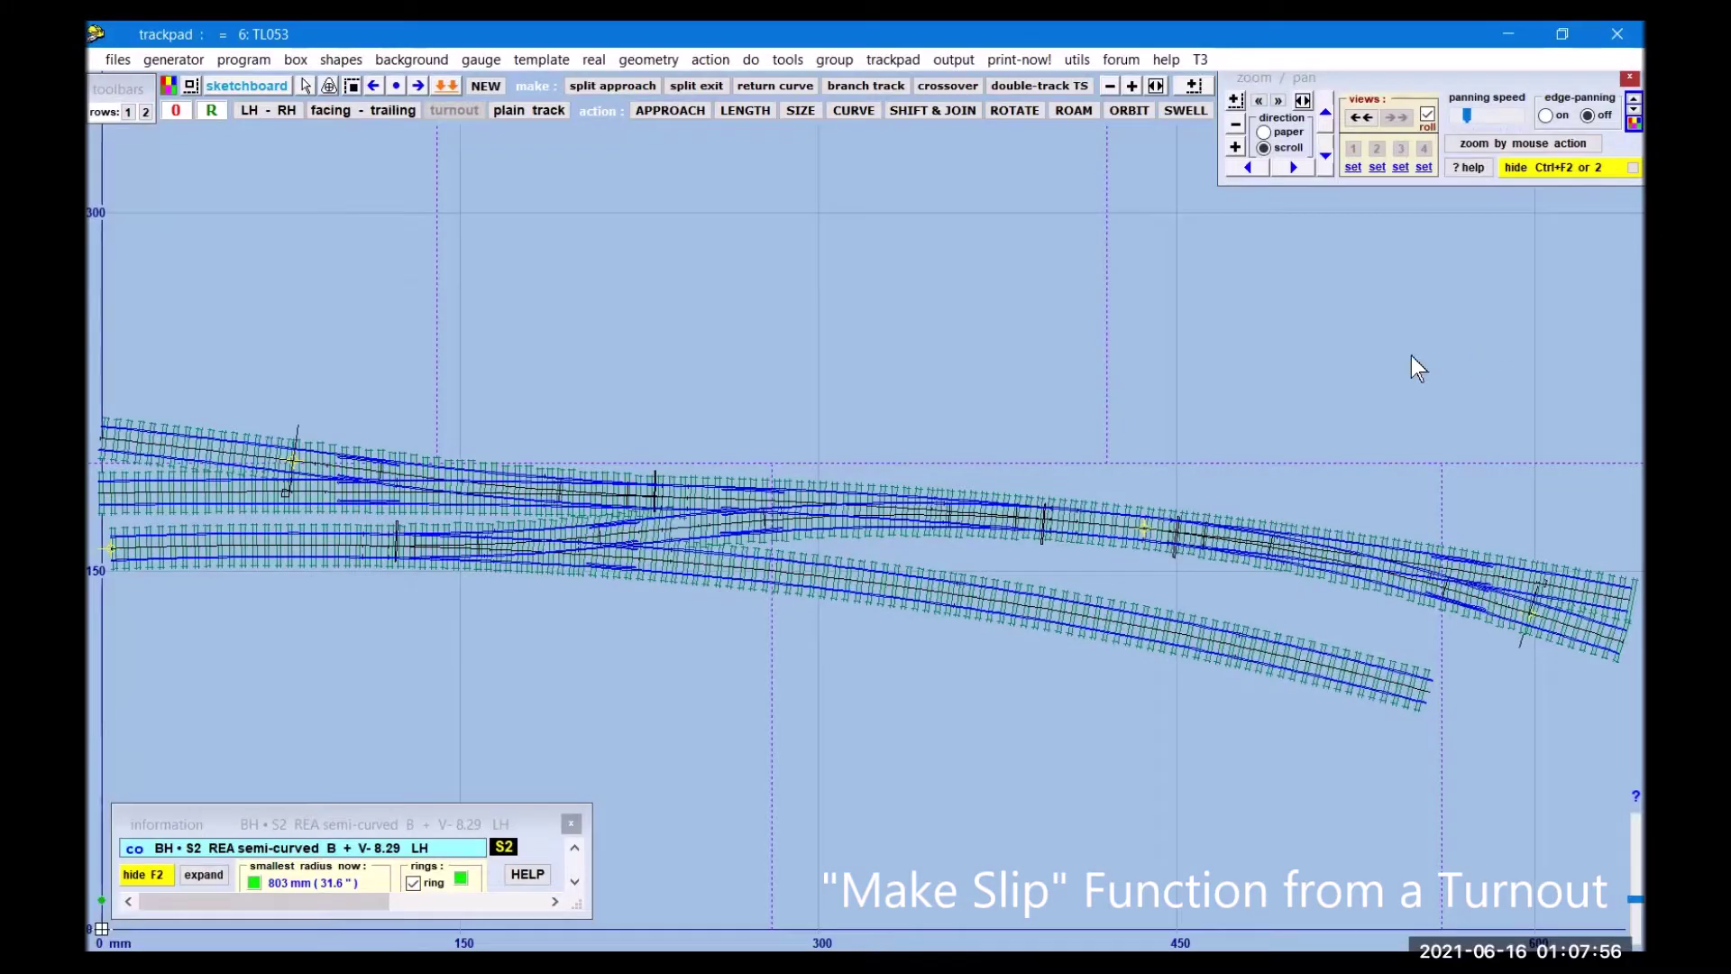
click(859, 509)
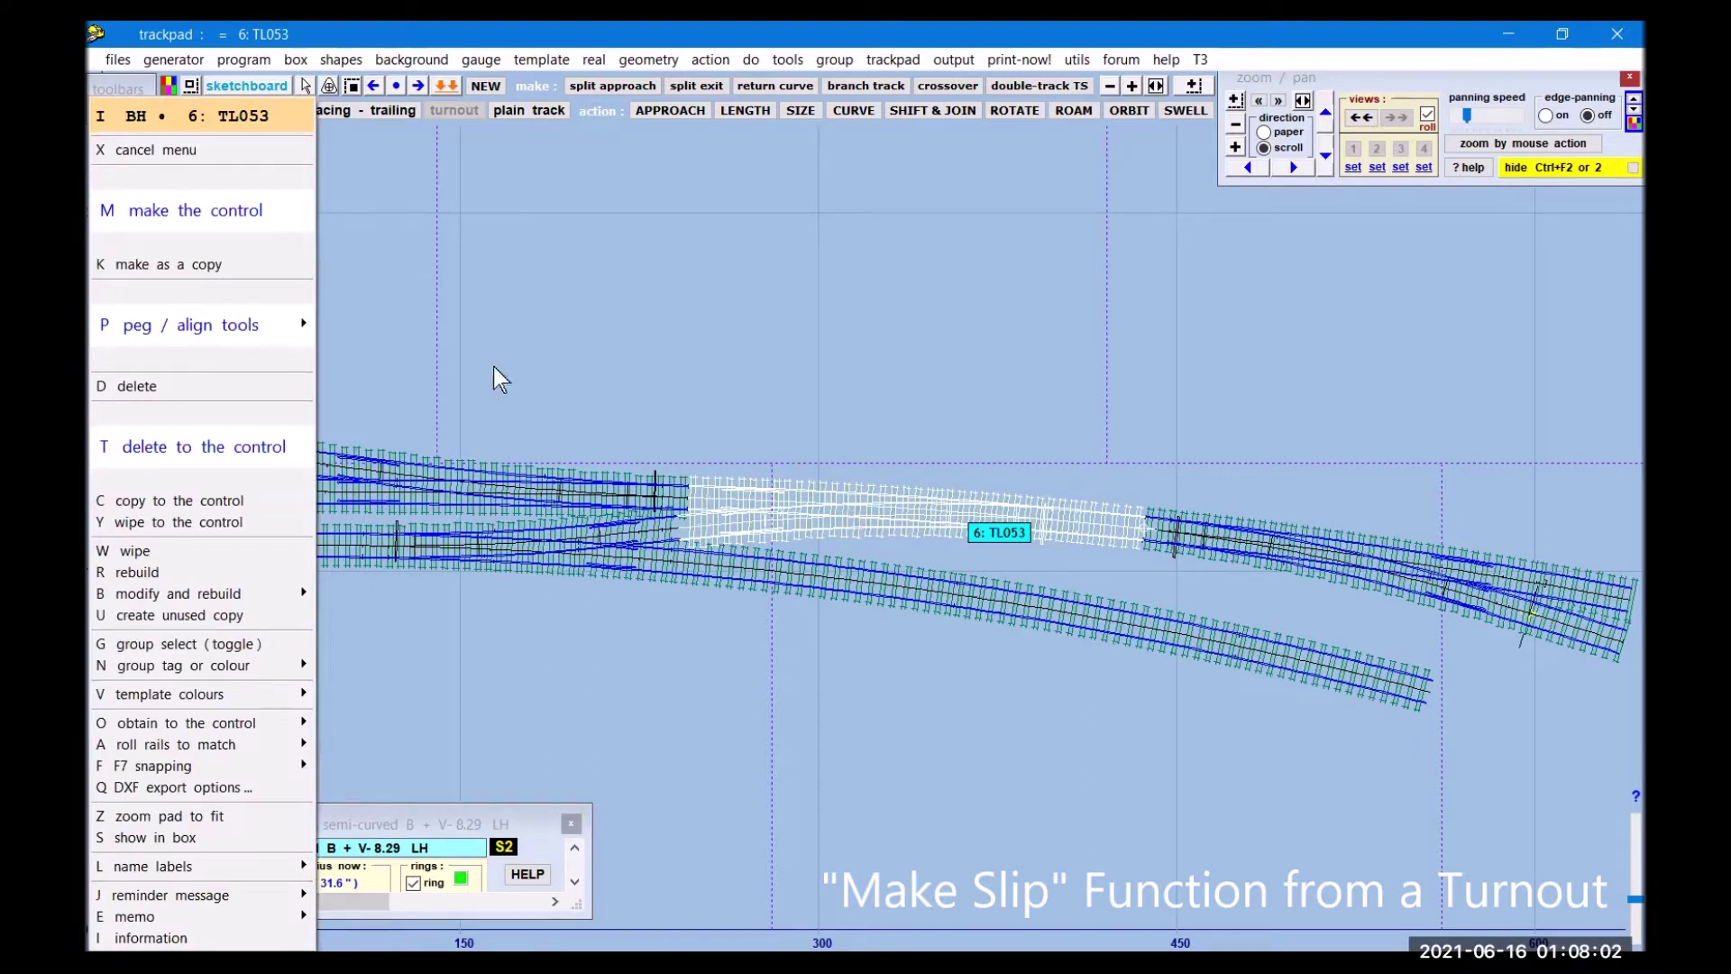
click(175, 450)
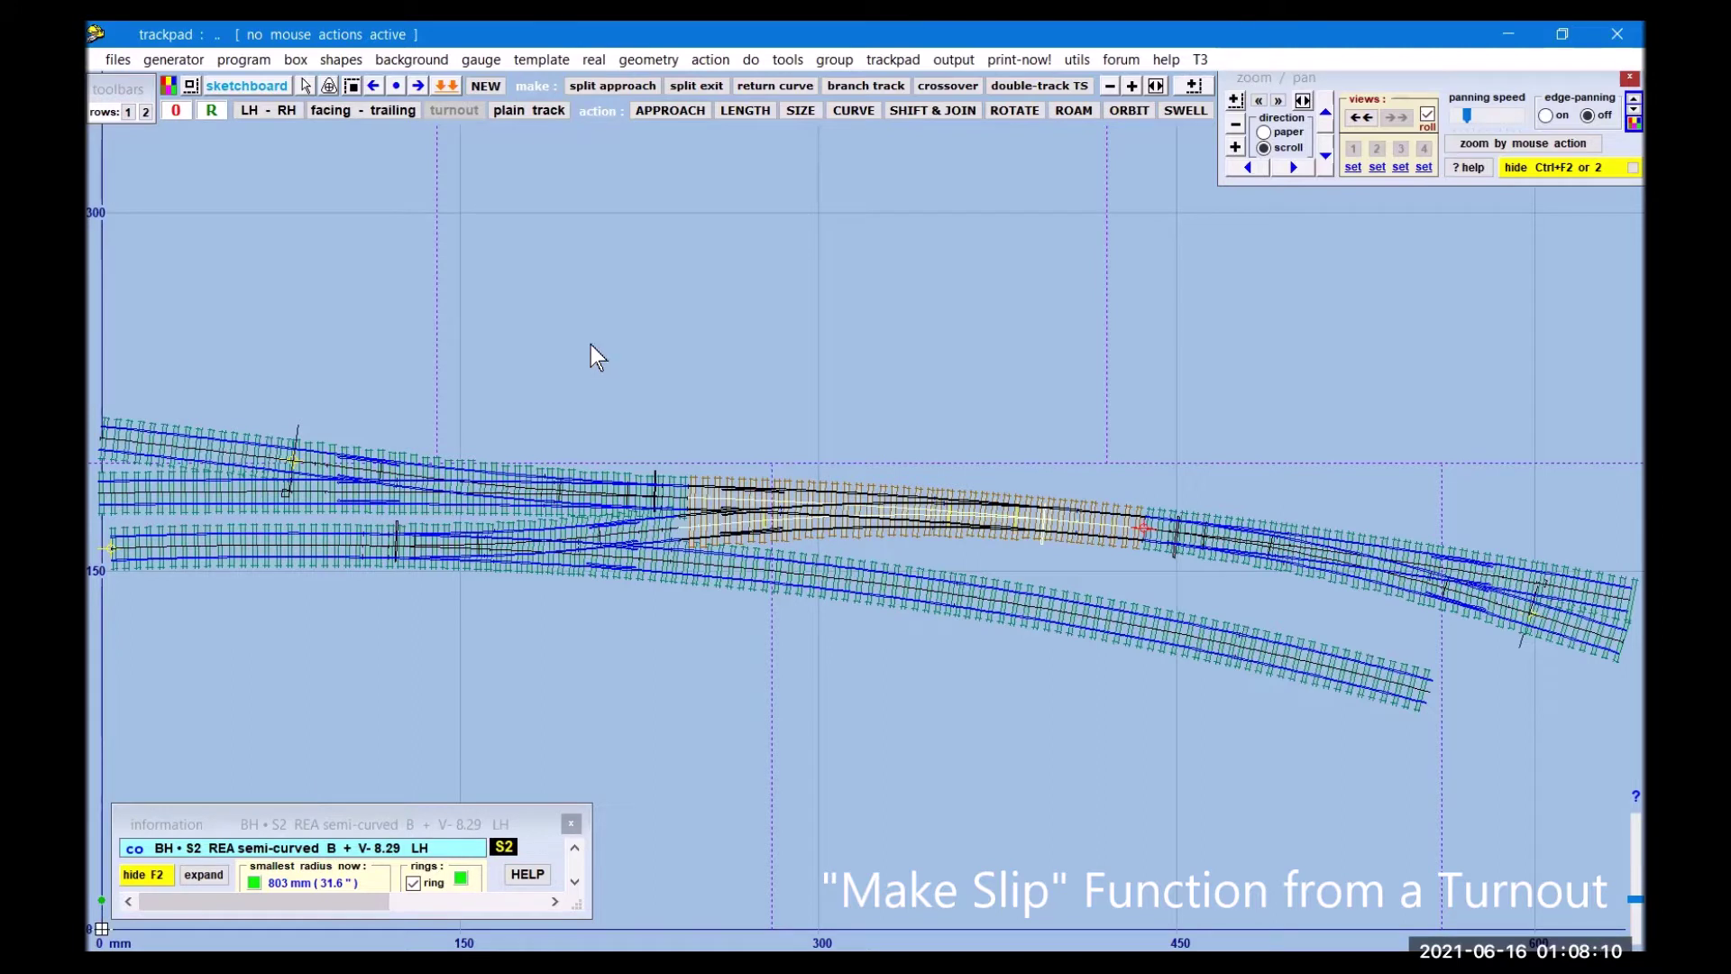
Step: Make a double-slip from the control turnout and accept it
click(788, 59)
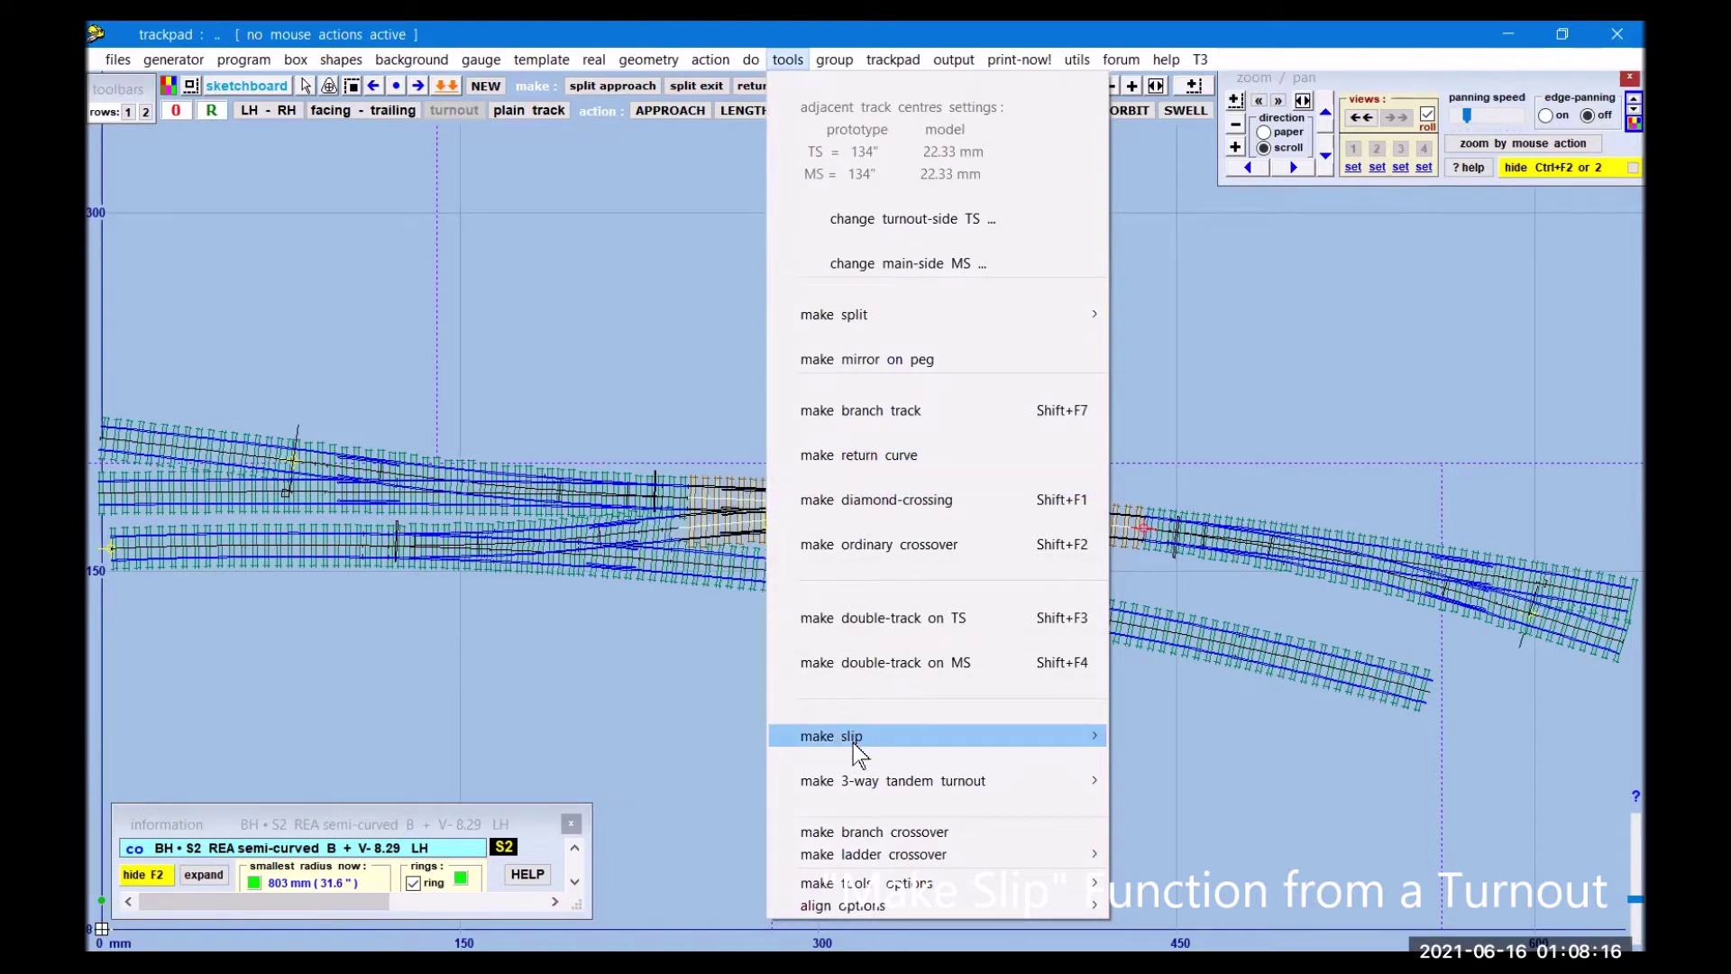
mouse_move(854, 745)
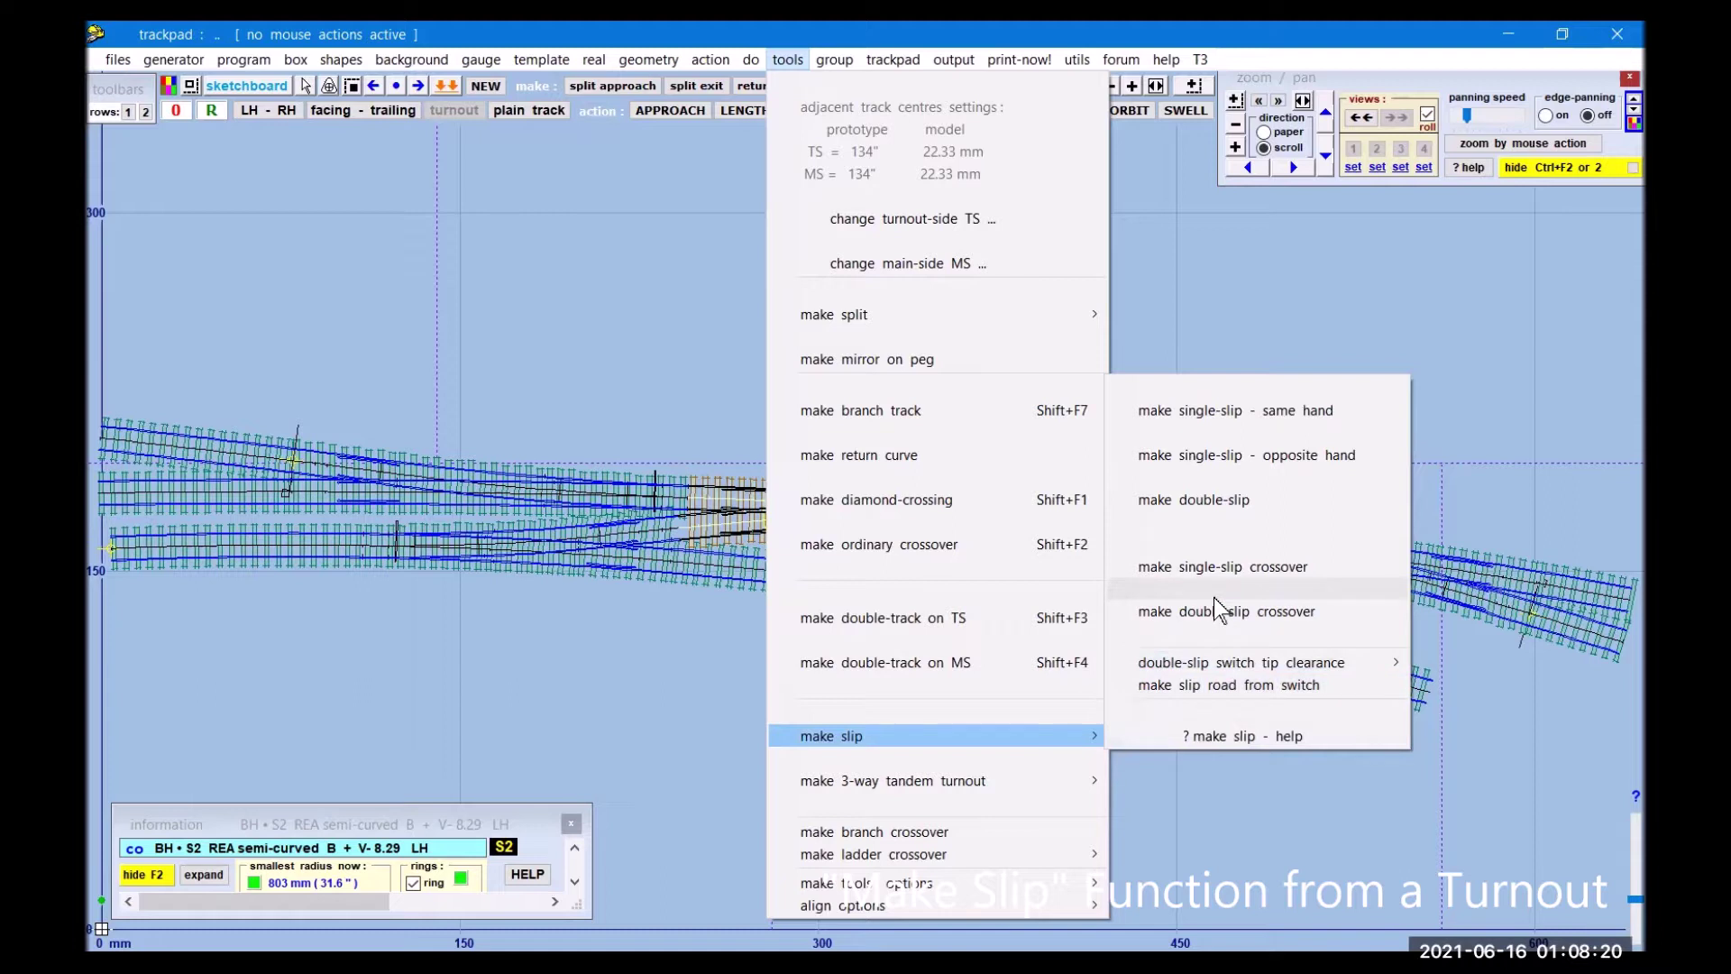
click(1239, 504)
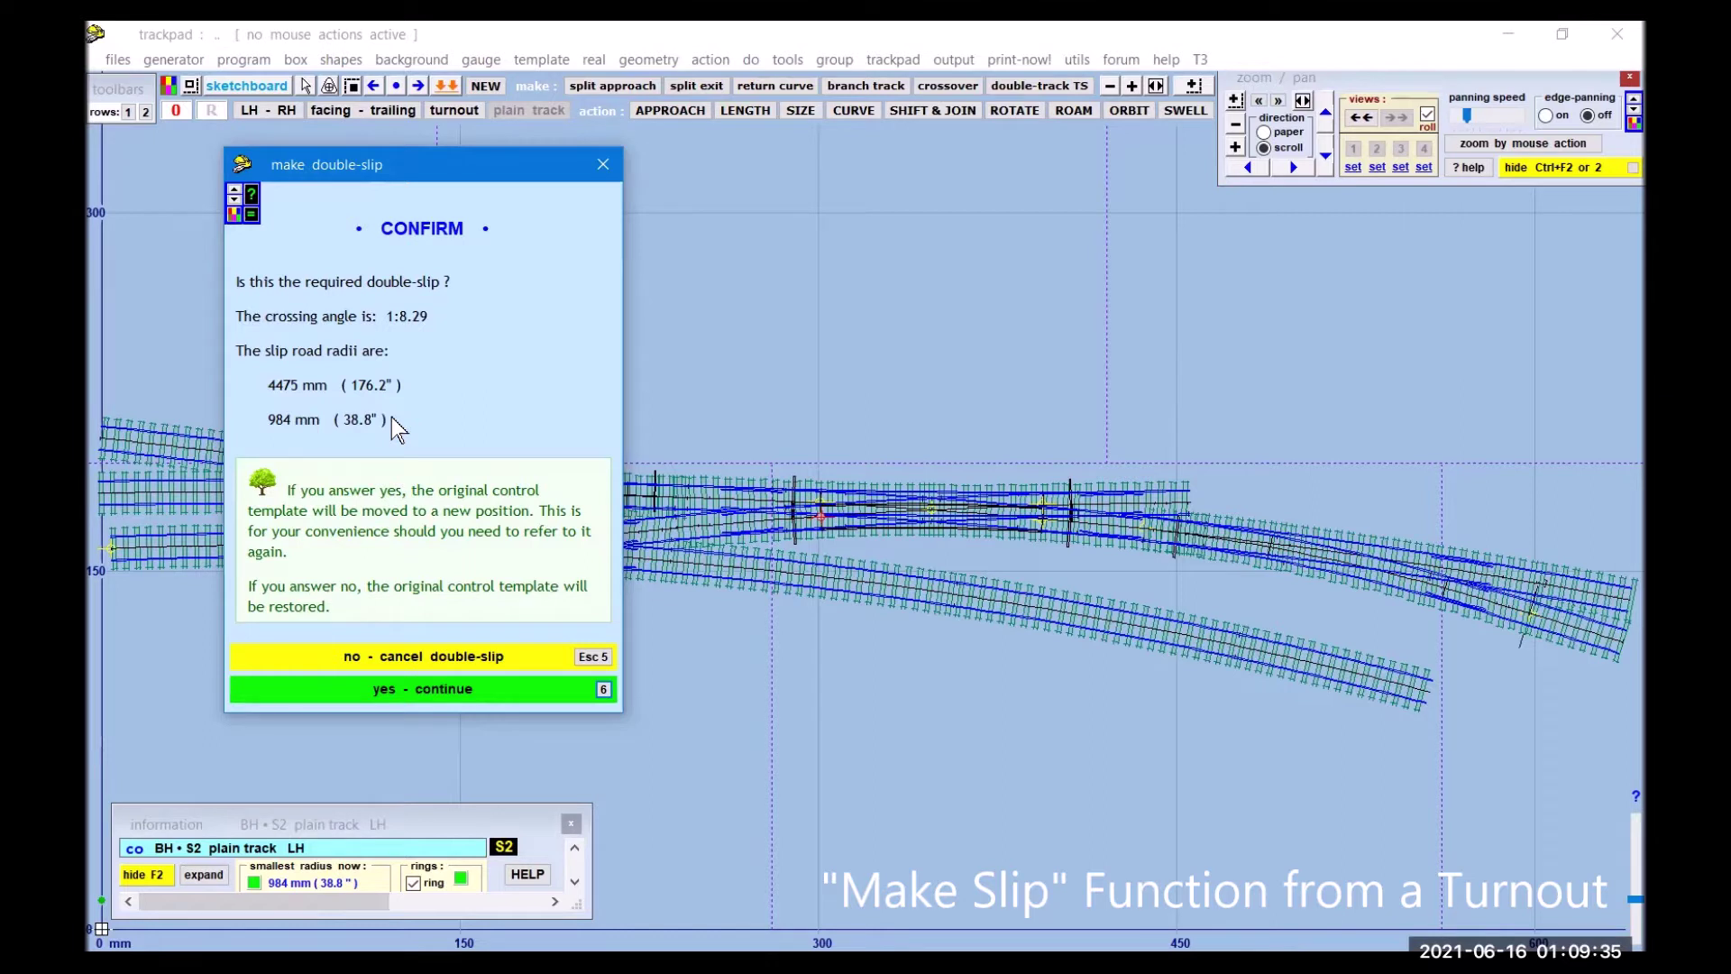
click(497, 692)
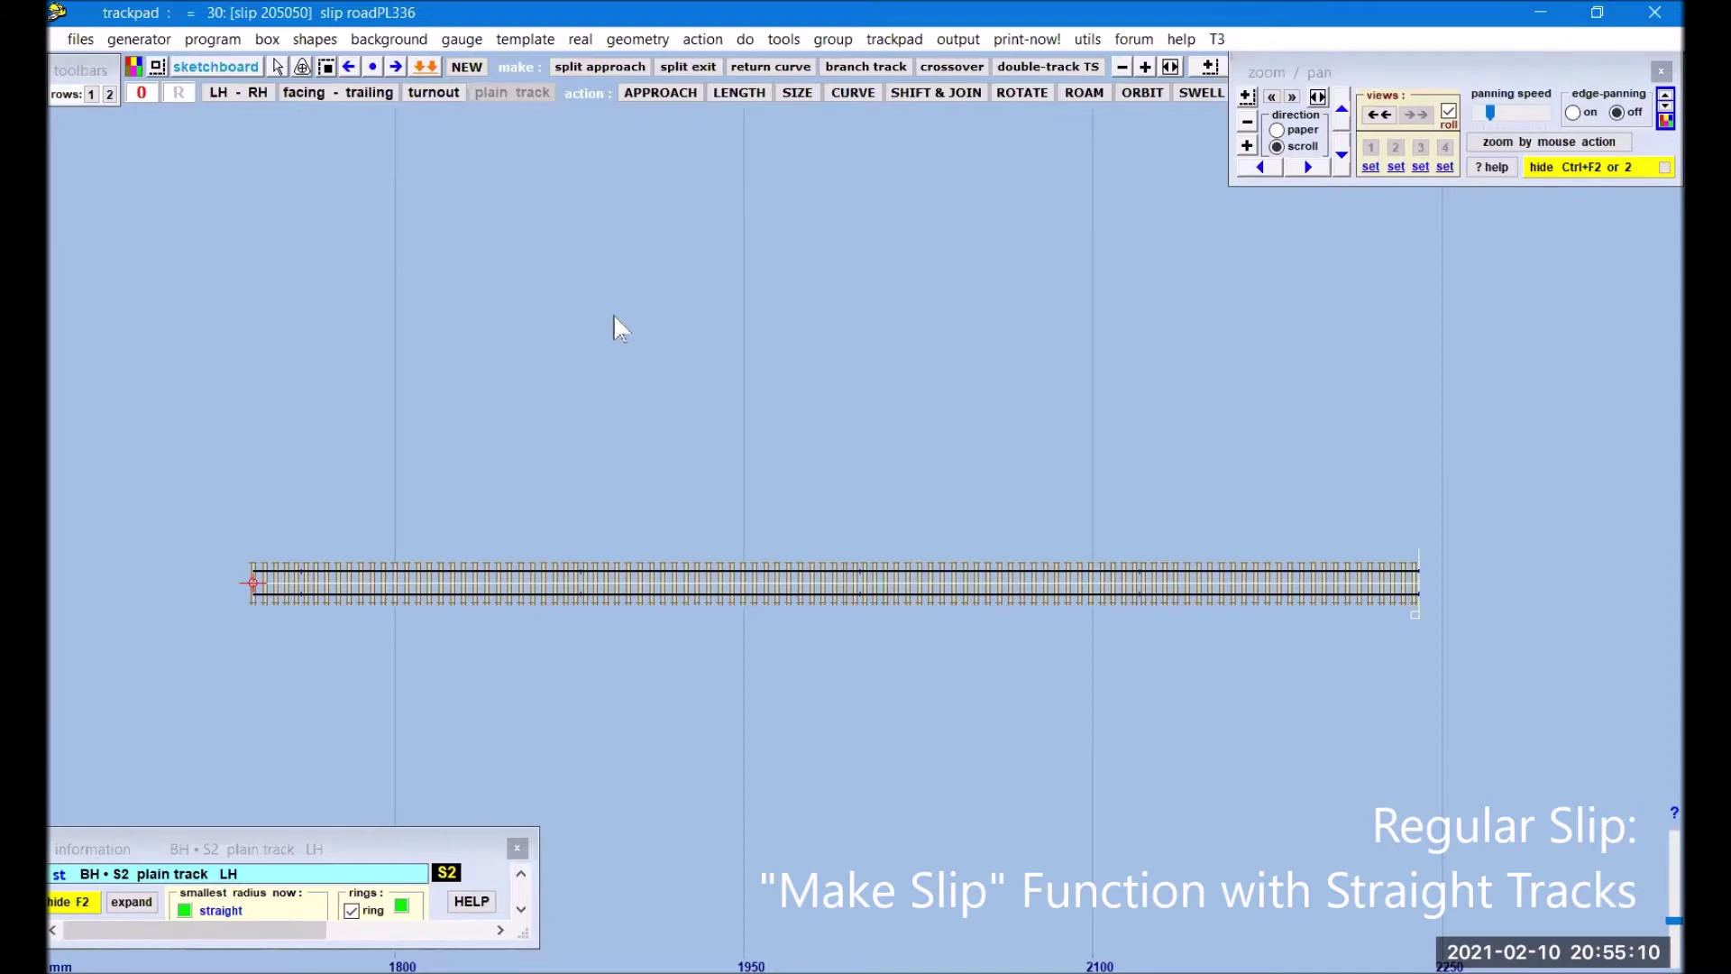
Step: Insert a half-diamond in the straight plain track template
click(529, 39)
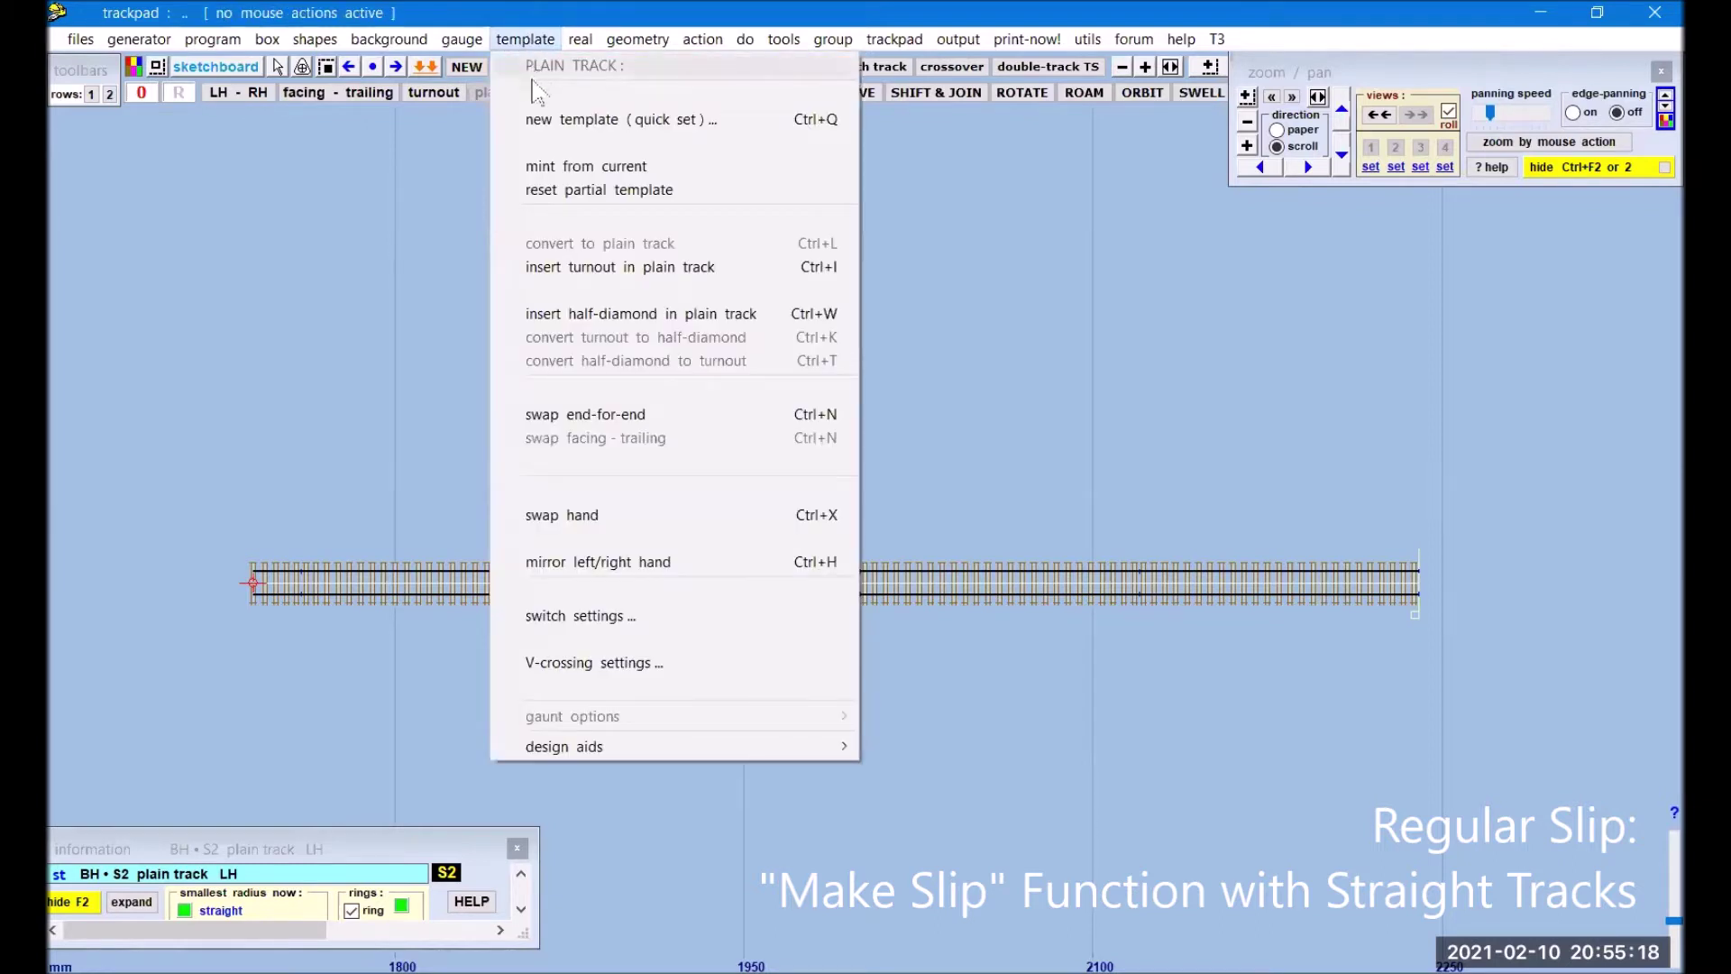
click(545, 314)
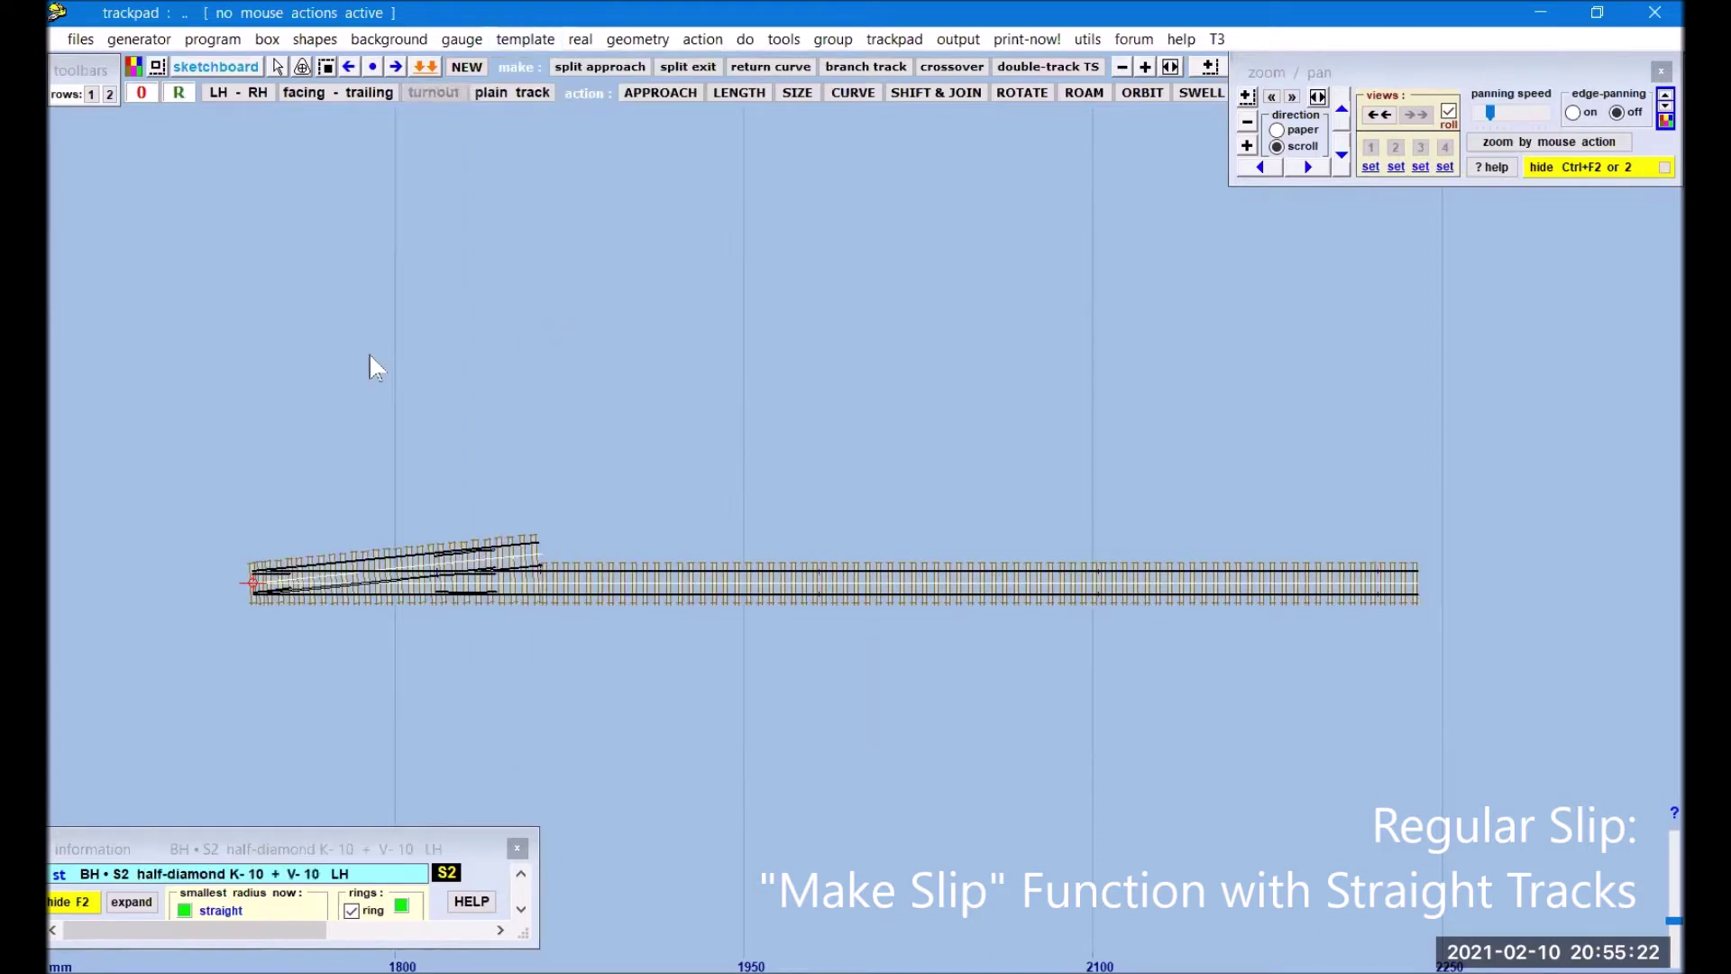
right_drag(314, 419, 1047, 336)
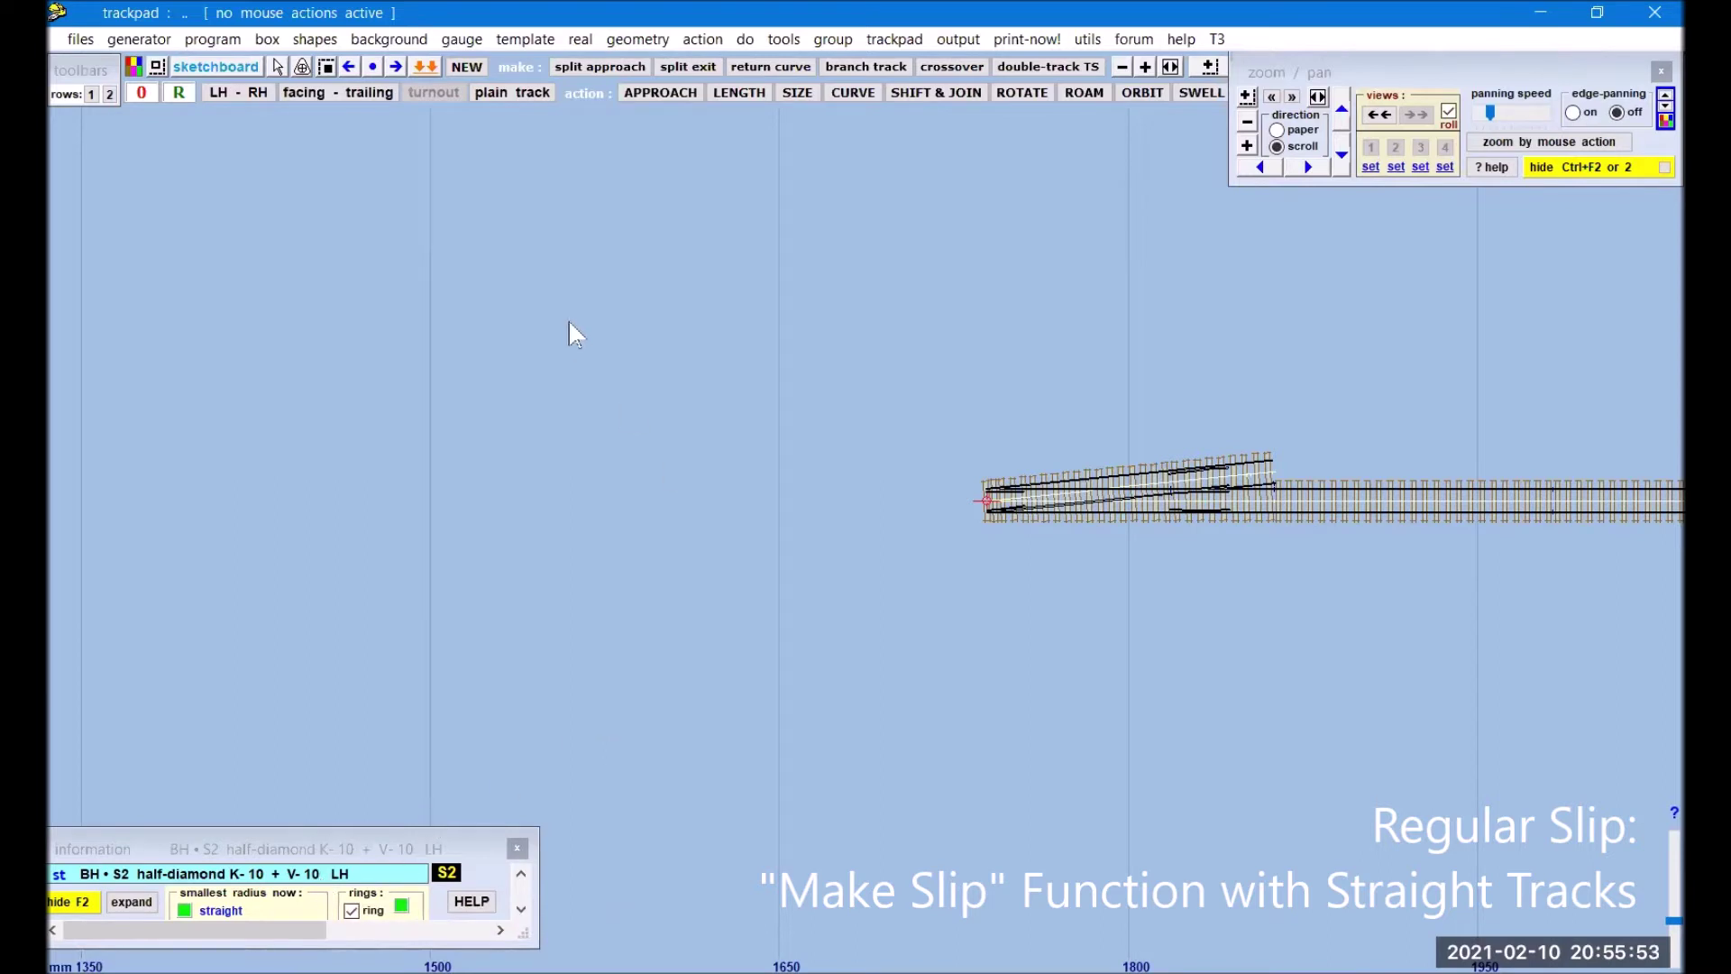
Step: Set the half-diamond's V-crossing angle to 1:8.0
click(580, 39)
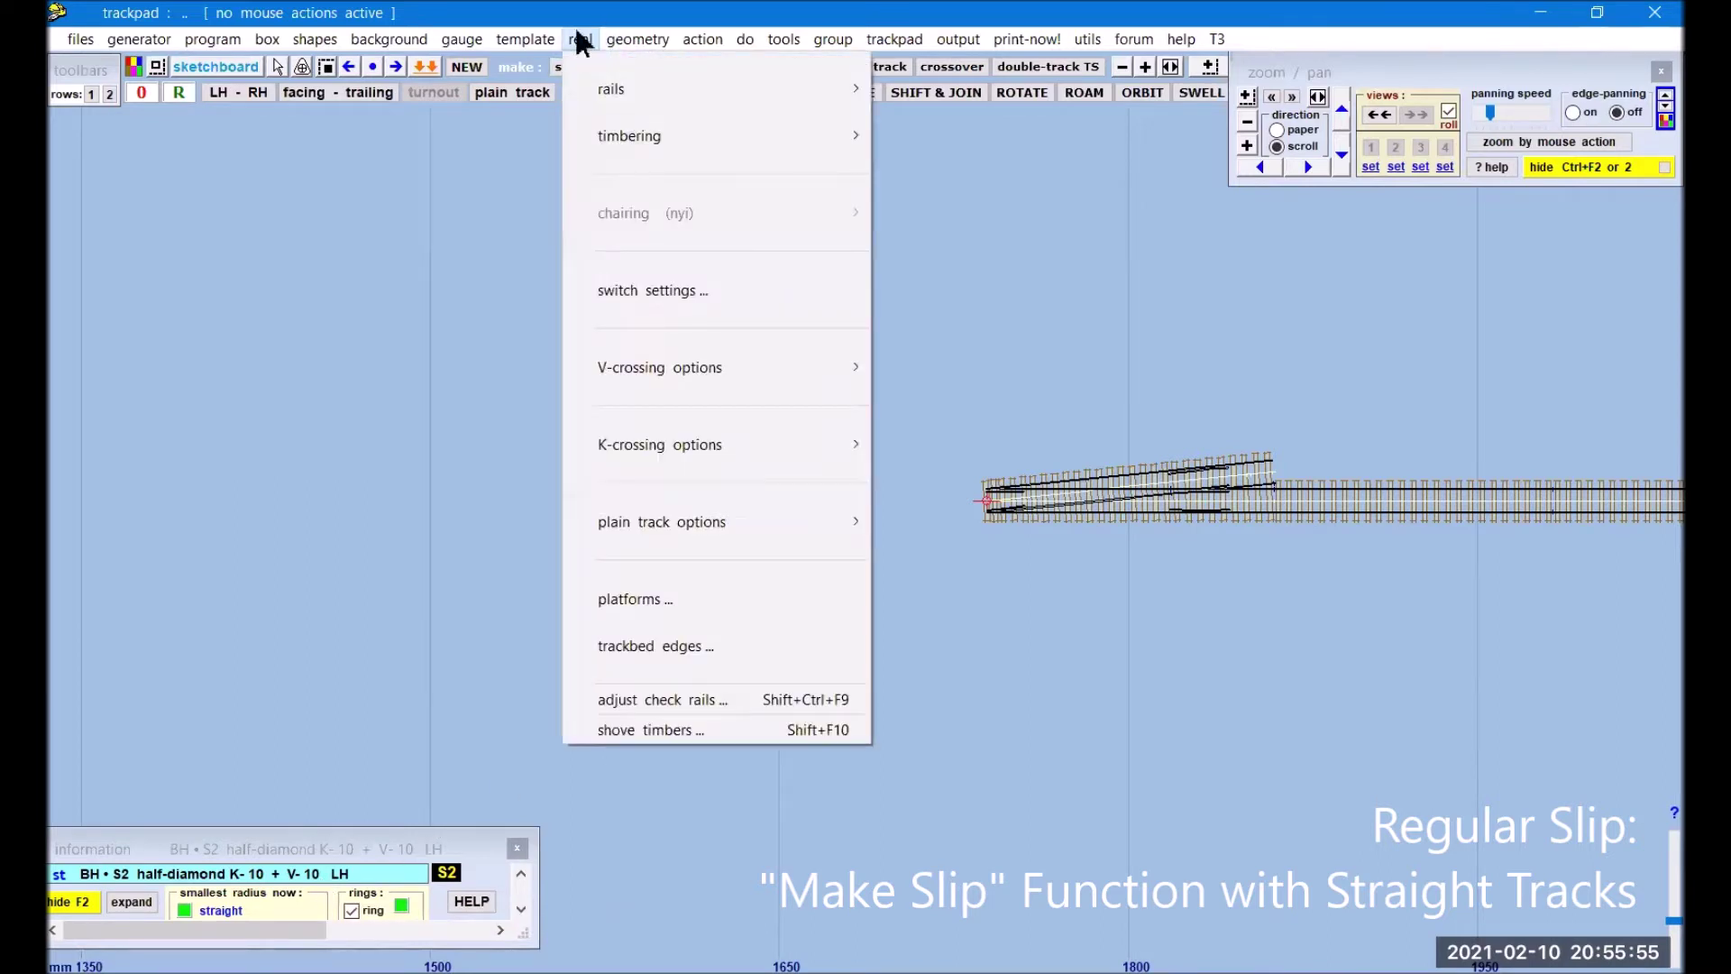
mouse_move(690, 375)
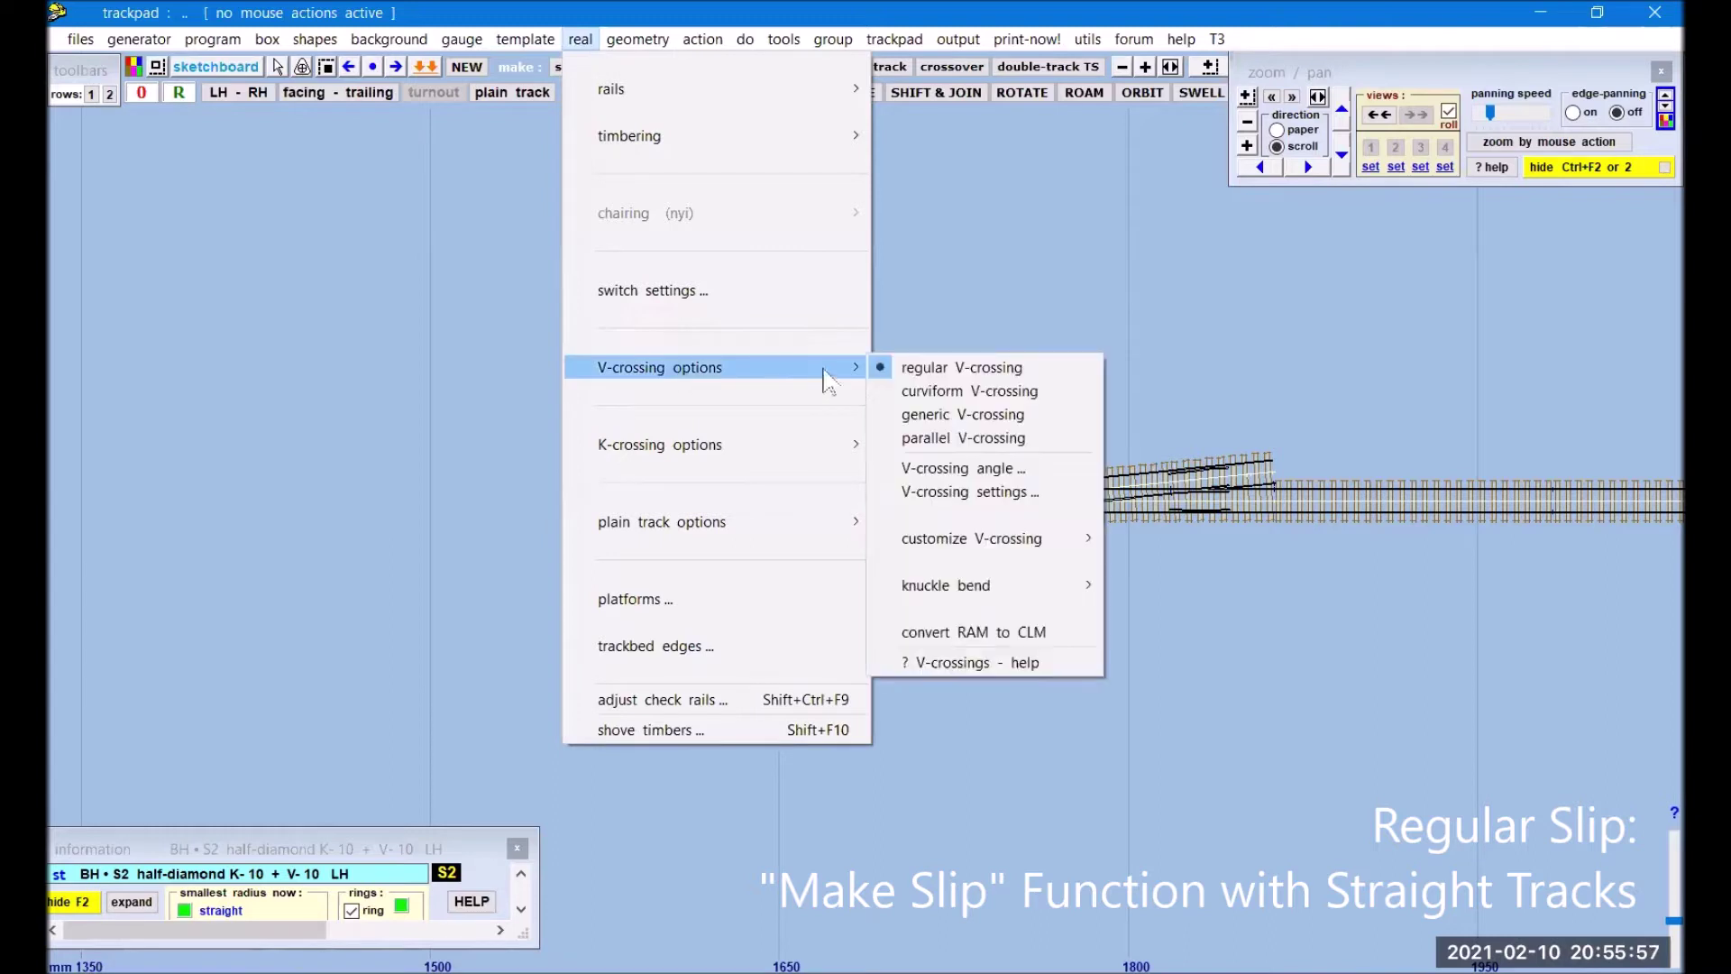
click(1017, 471)
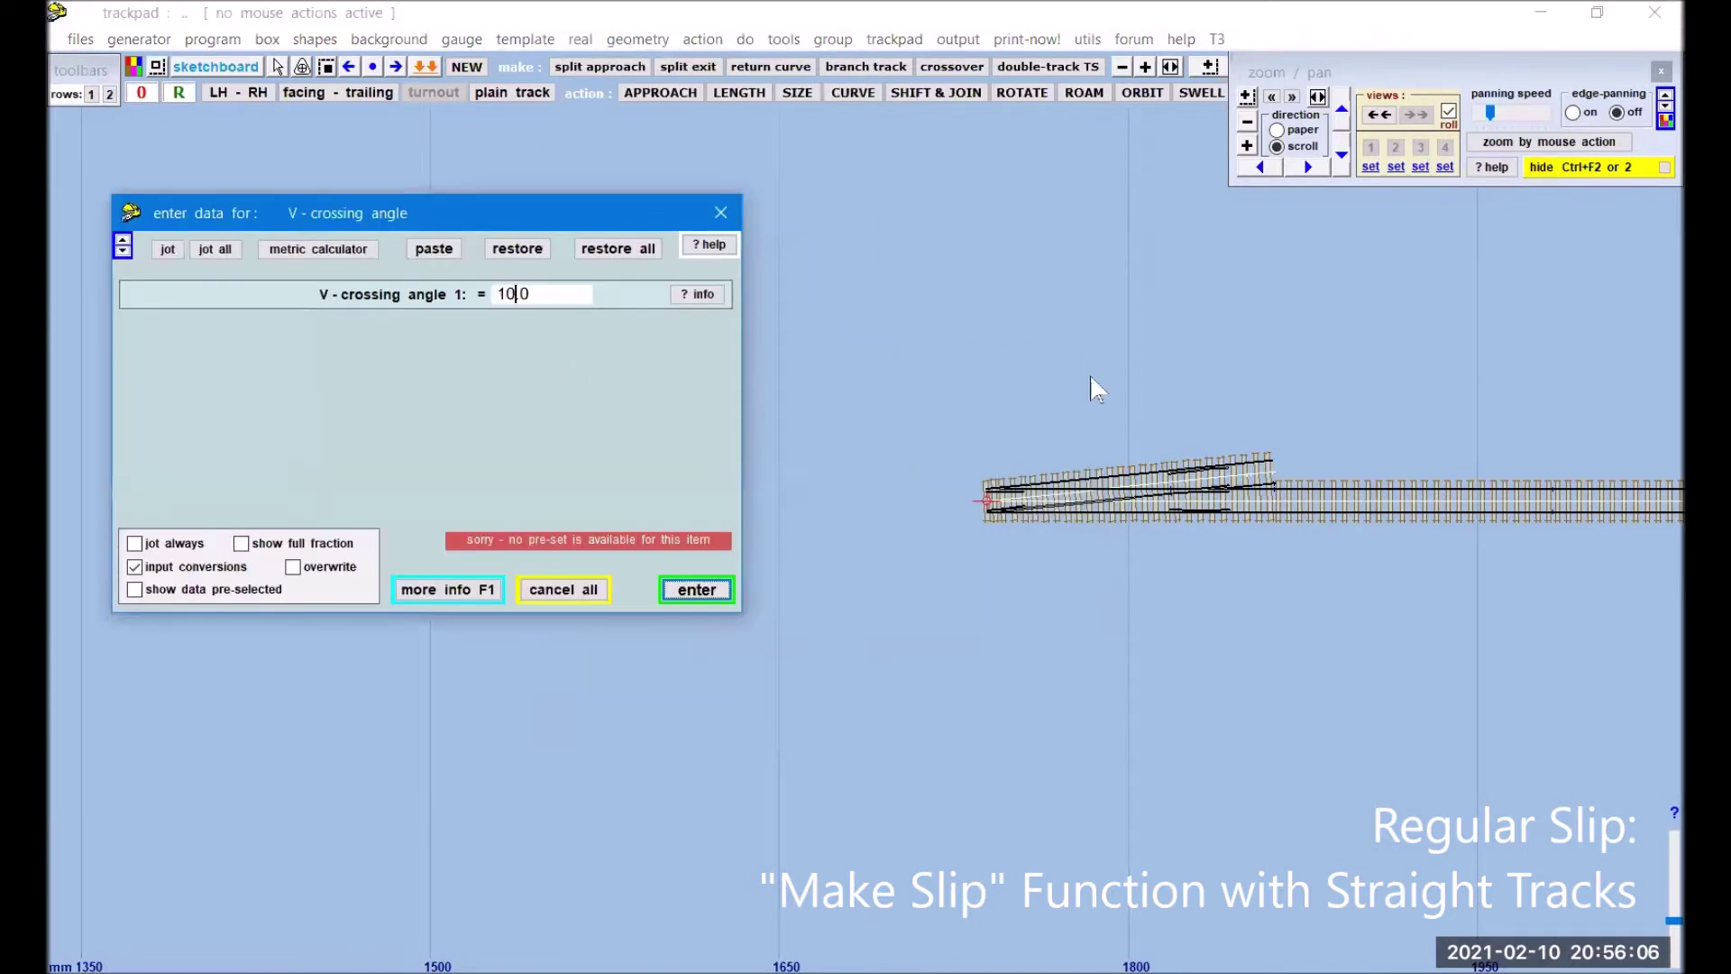
key(BackSpace)
key(BackSpace)
key(BackSpace)
key(BackSpace)
text(8.0)
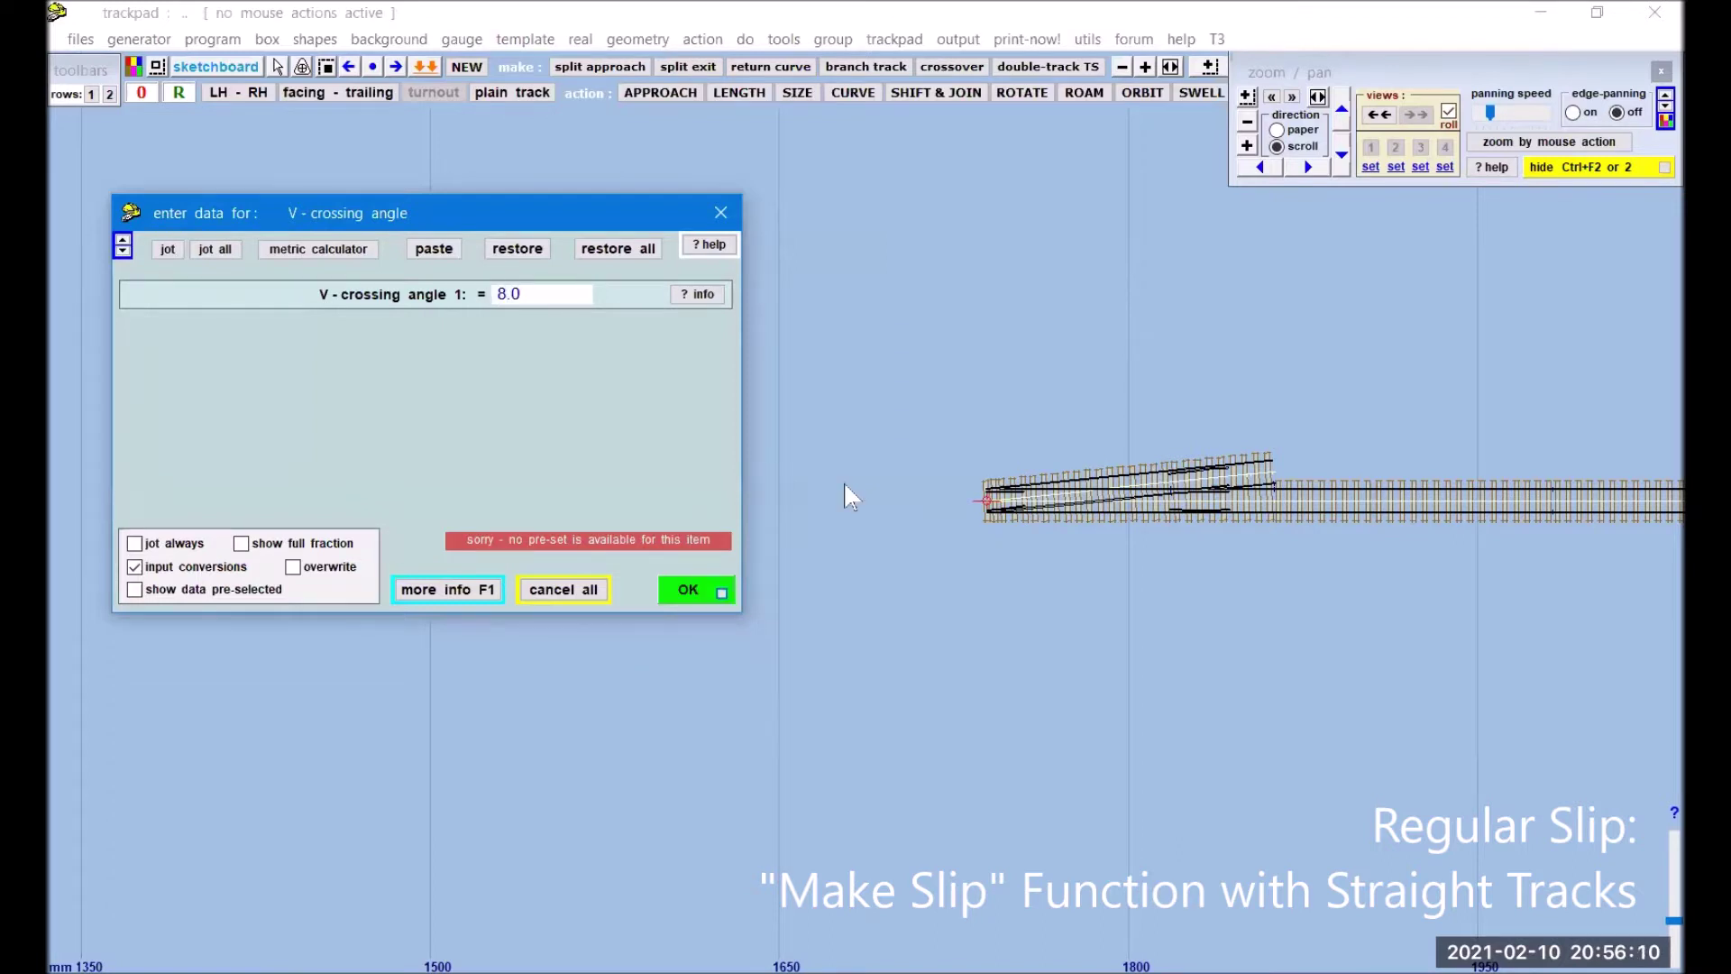
key(Return)
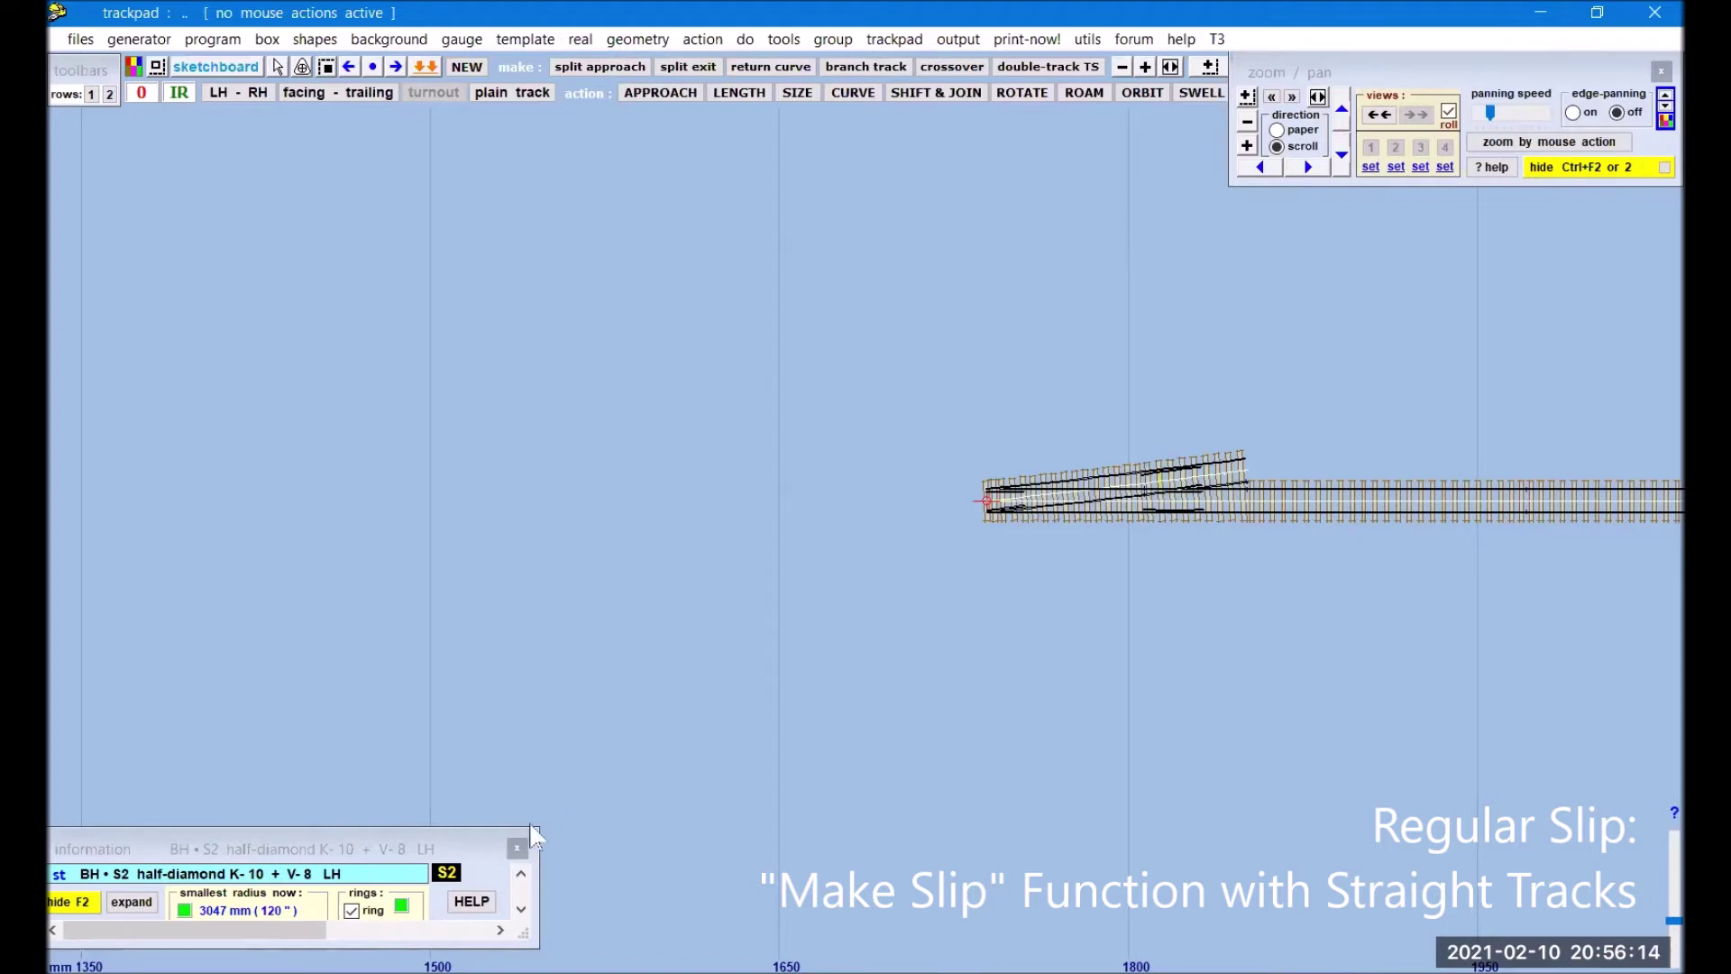
Step: Set the half-diamond's K-crossing angle to 1:8 so that it matches the V-crossing
click(579, 40)
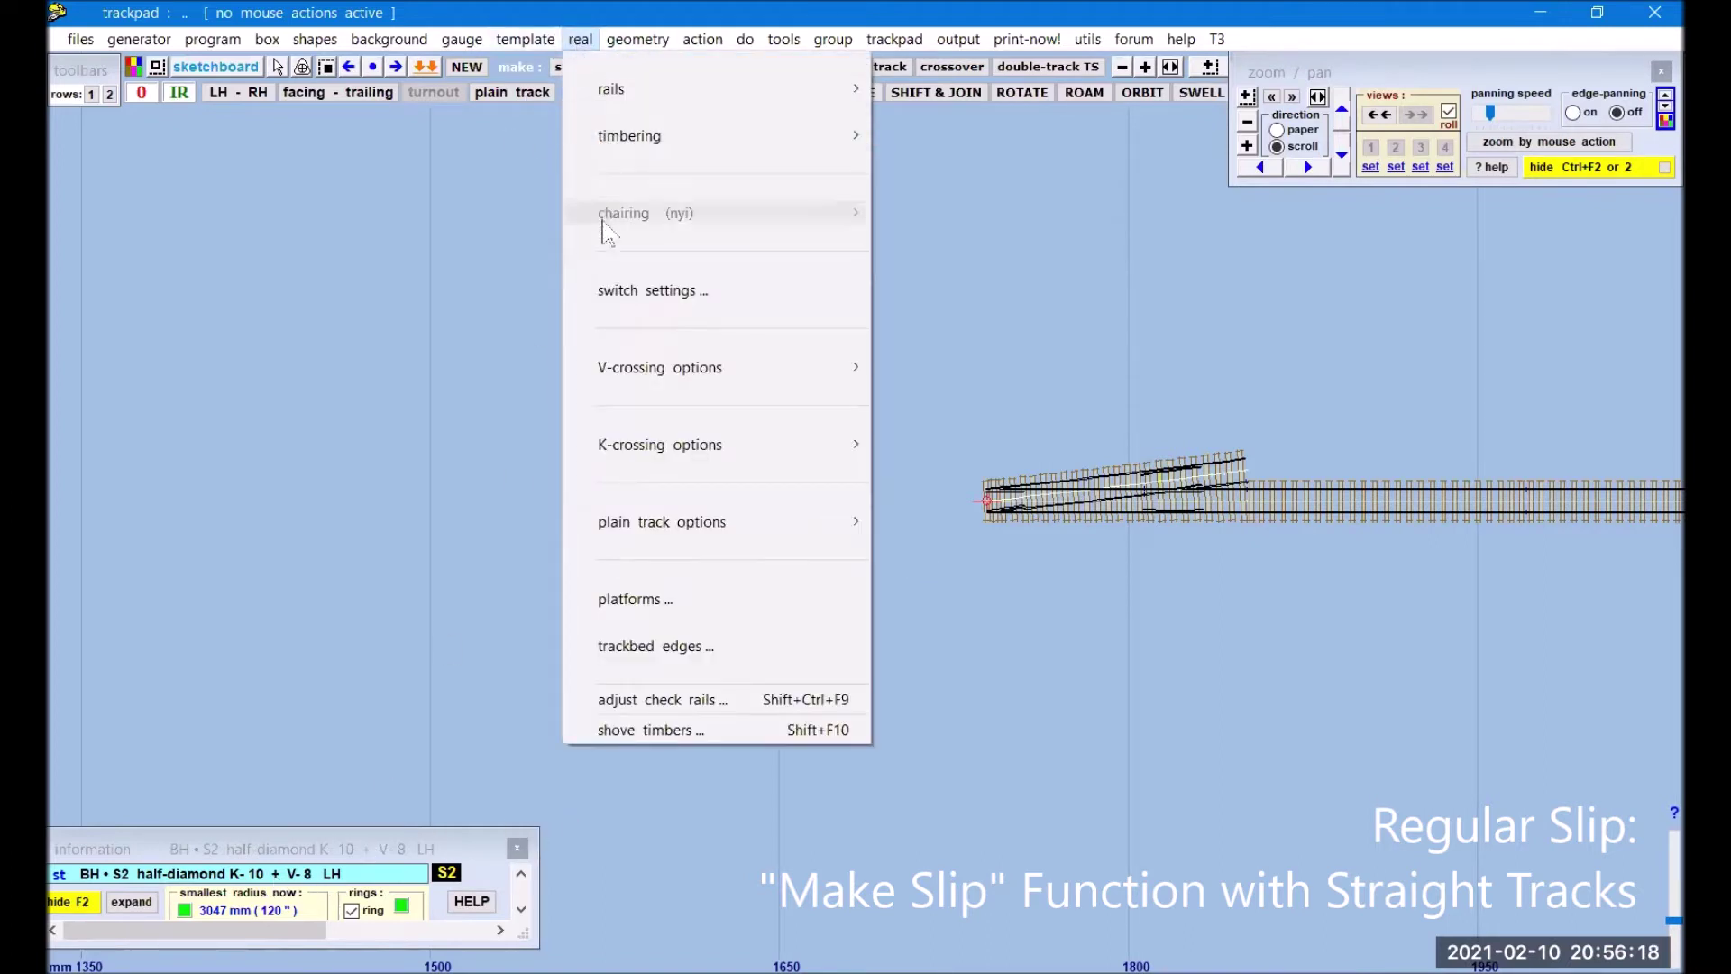
mouse_move(625, 462)
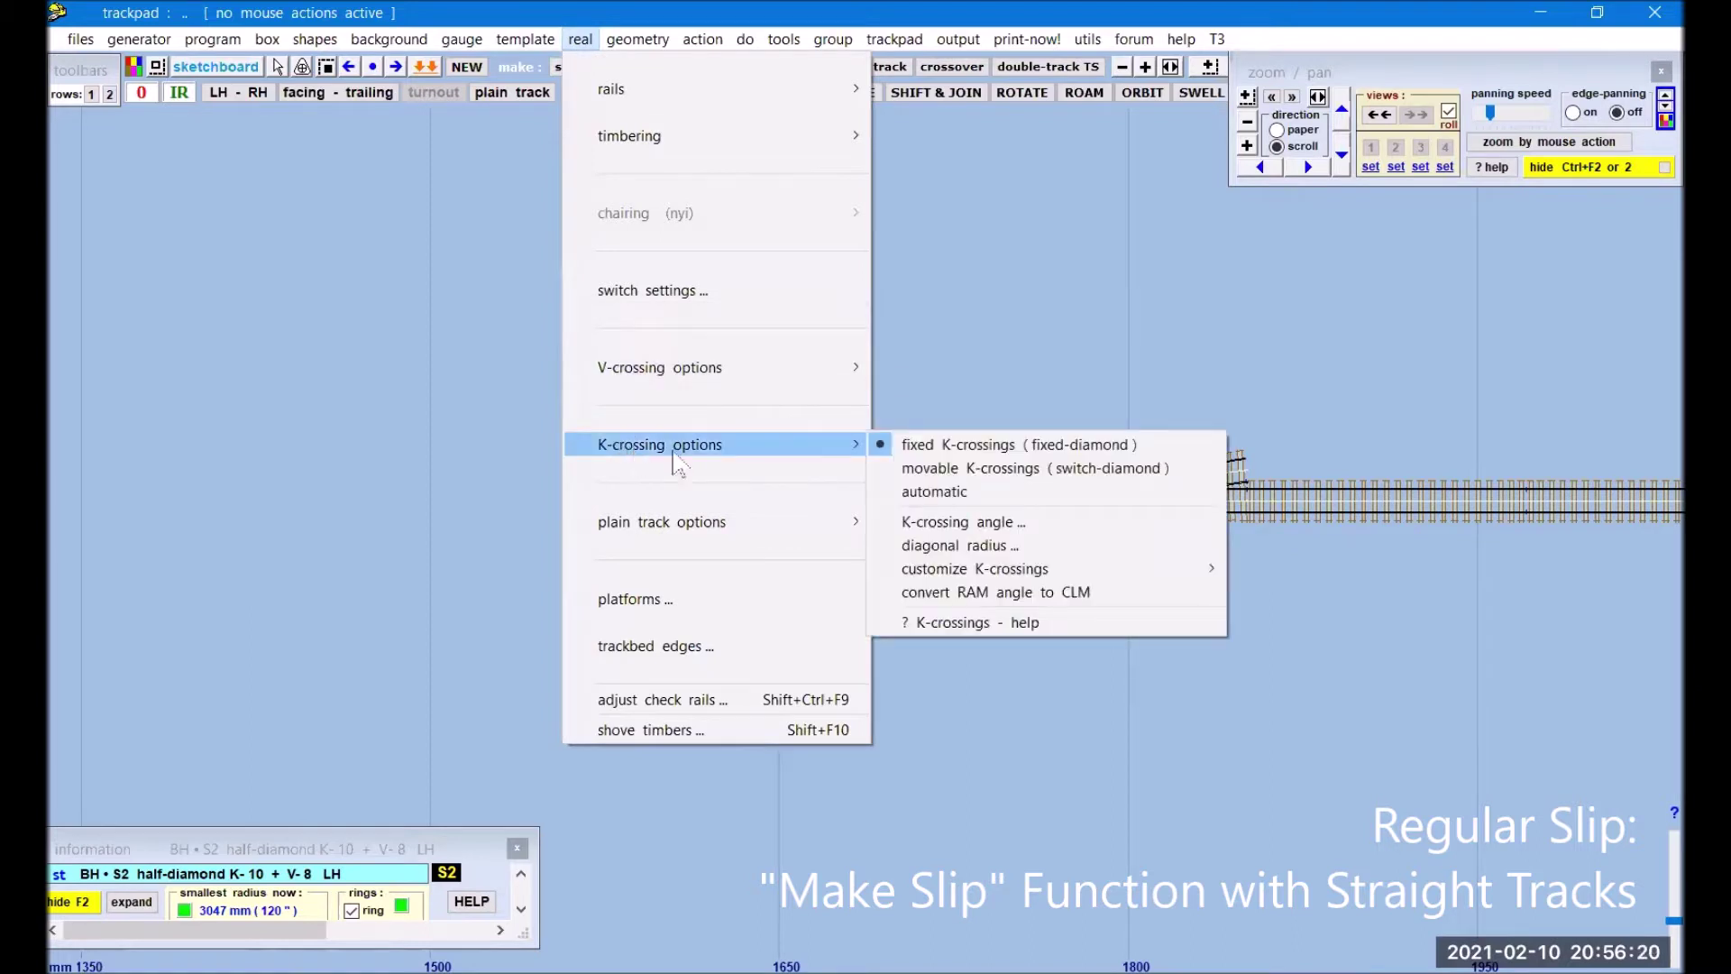
click(940, 522)
key(Delete)
key(Delete)
text(8)
key(Return)
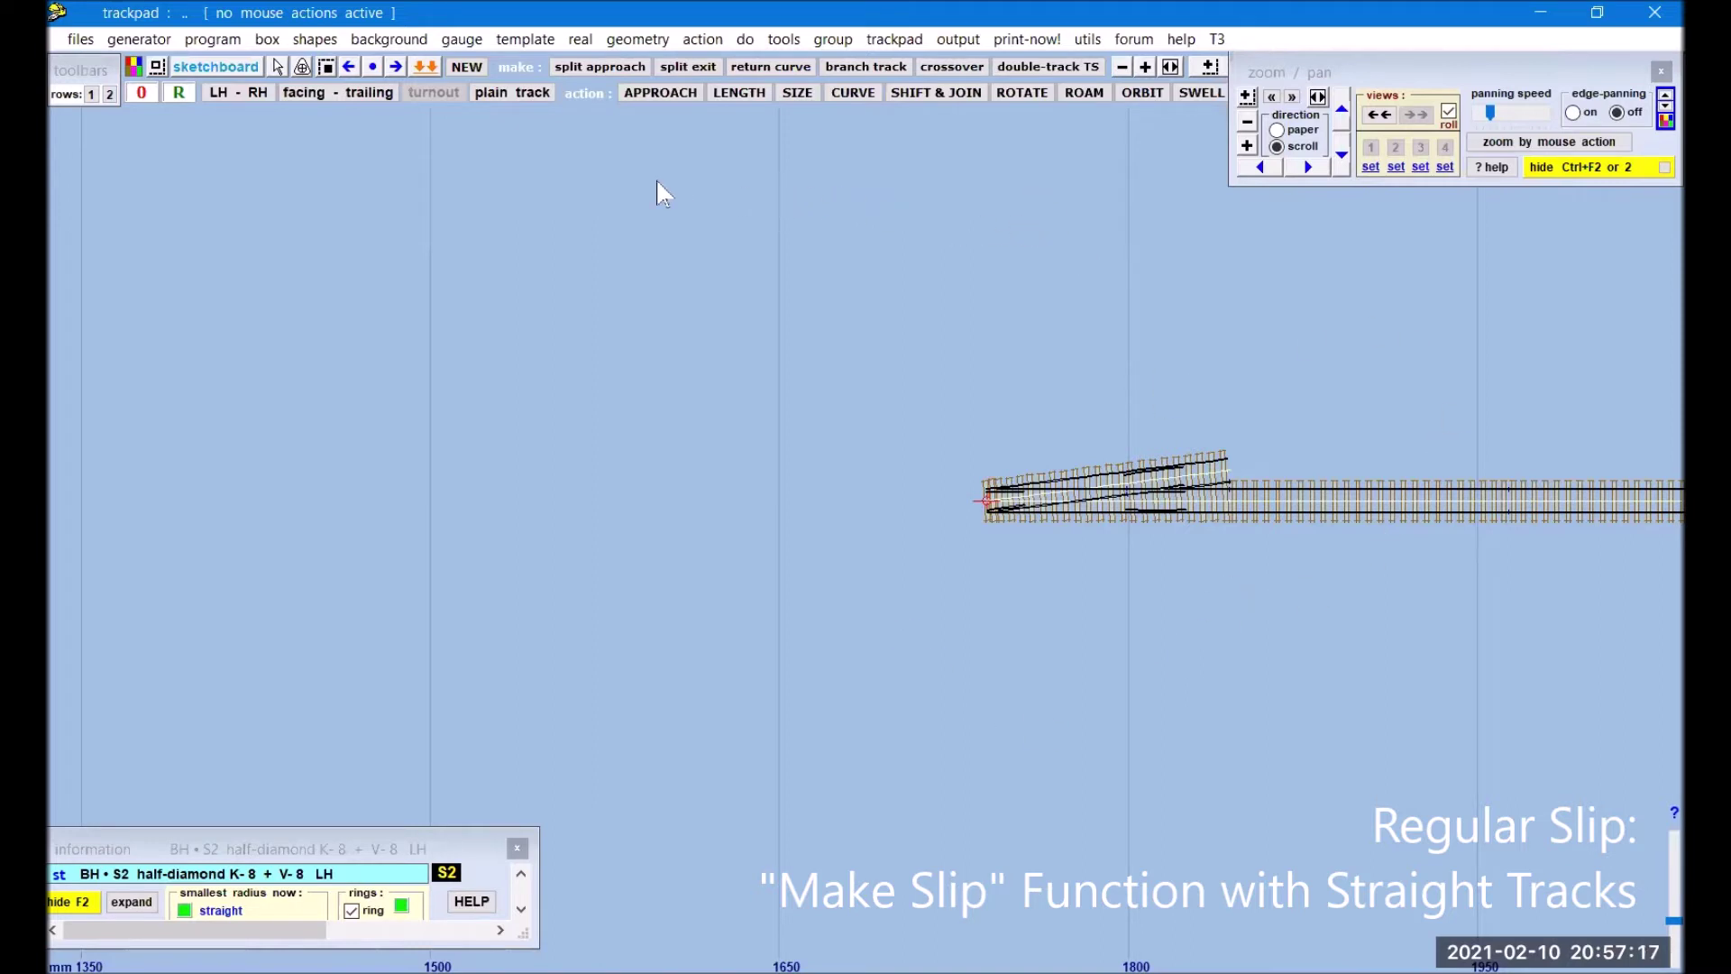
Step: Try a same-hand single-slip from the straight half-diamond and decline it
click(784, 39)
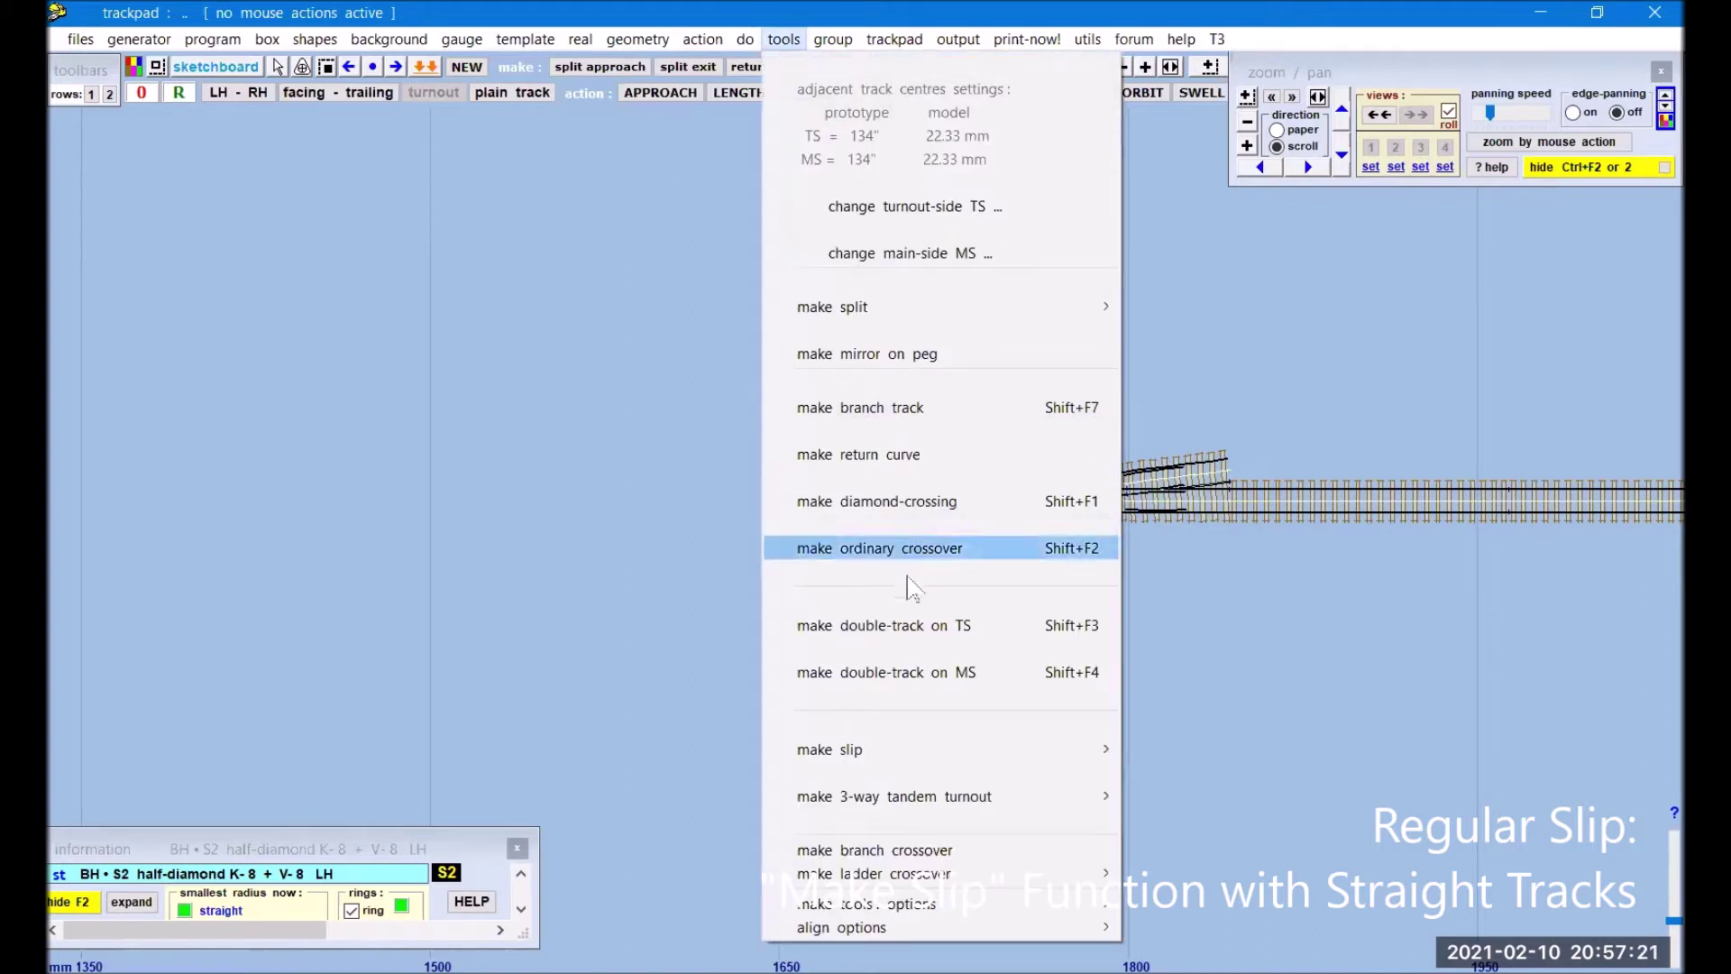
mouse_move(872, 750)
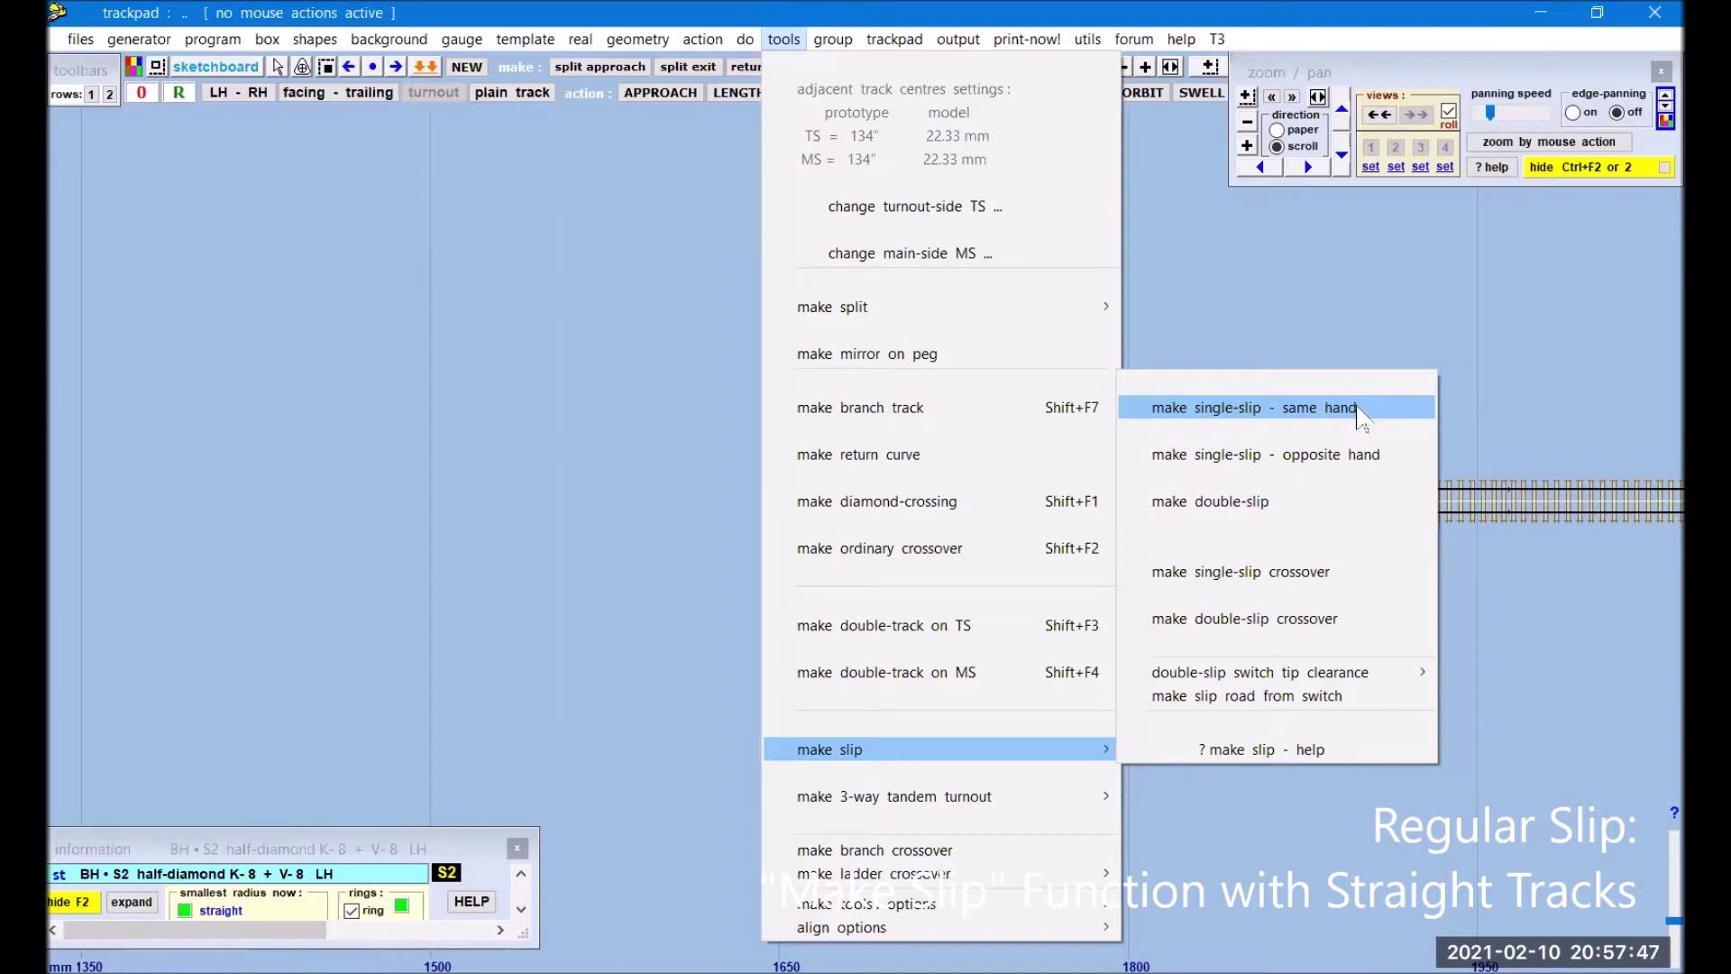
click(1357, 408)
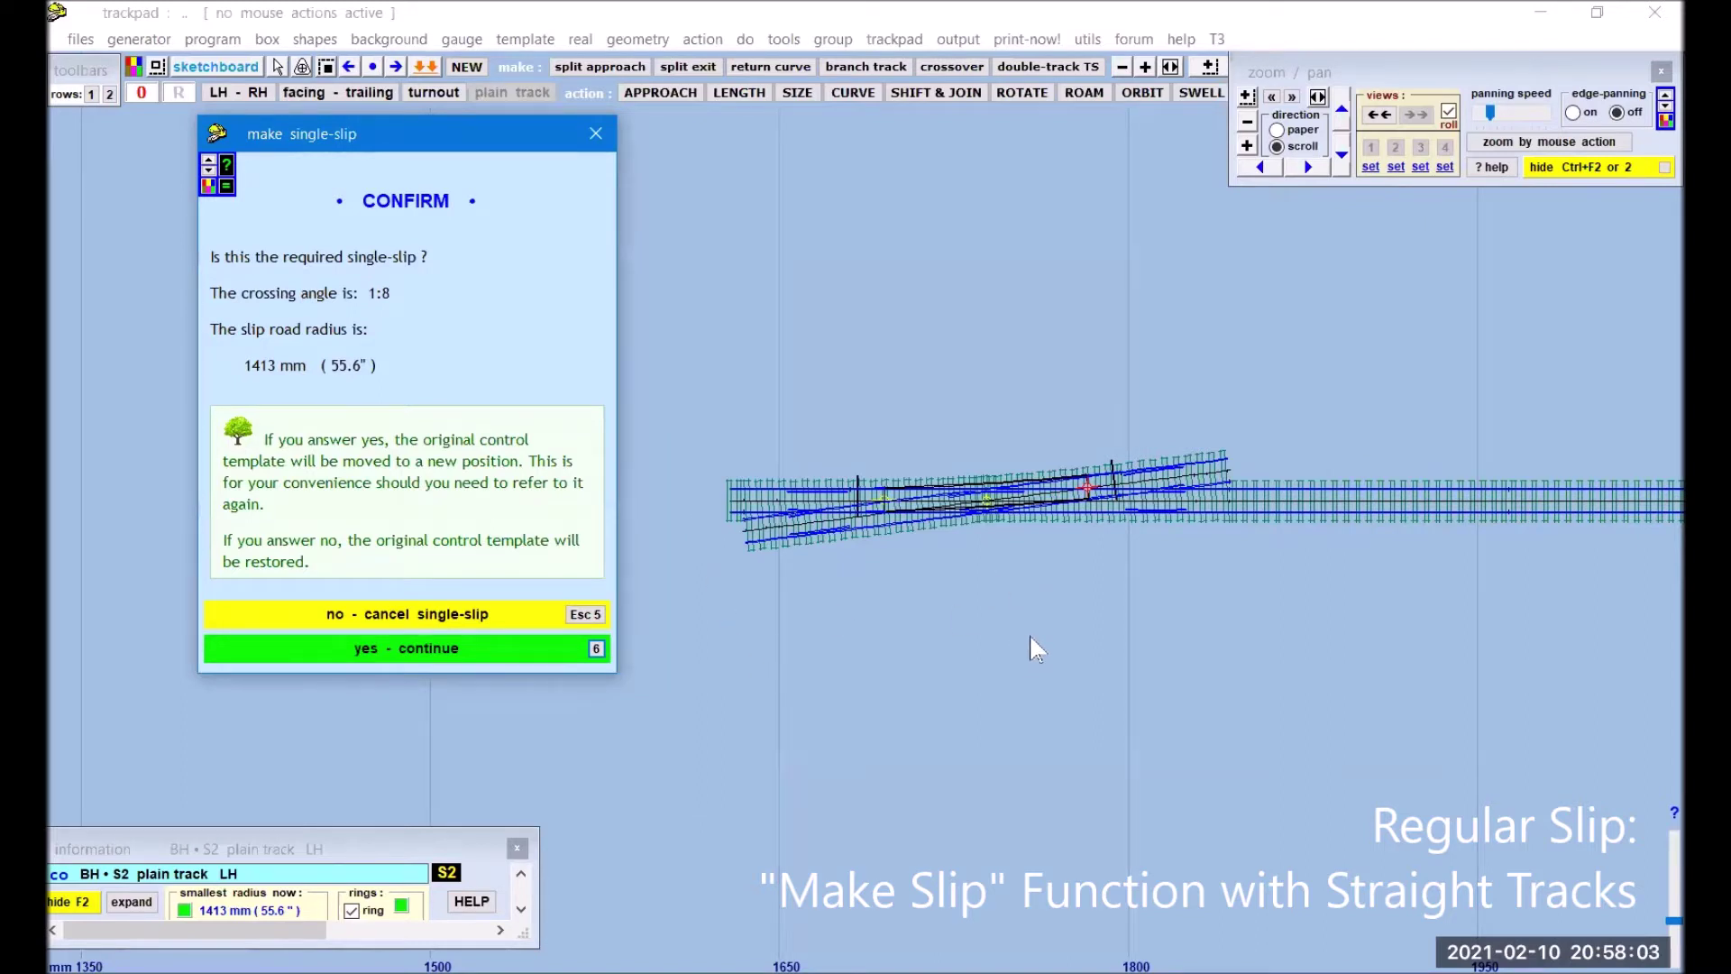
click(464, 618)
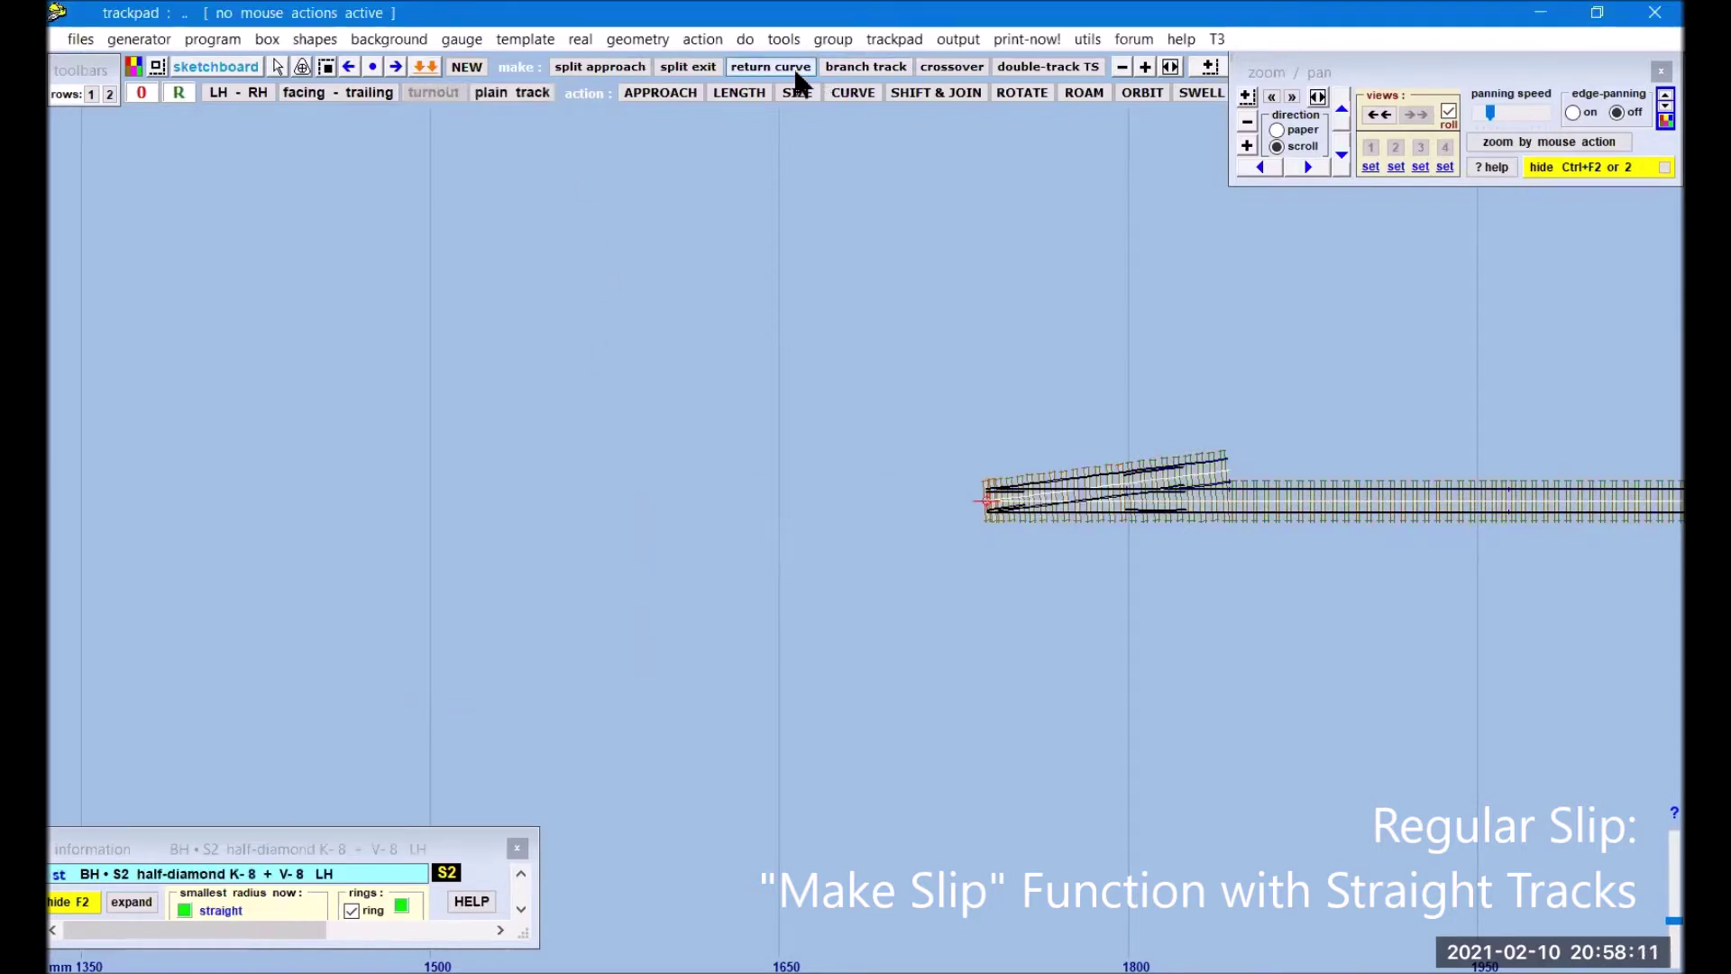
Step: Make an opposite-hand single-slip from the straight half-diamond and accept it
click(784, 39)
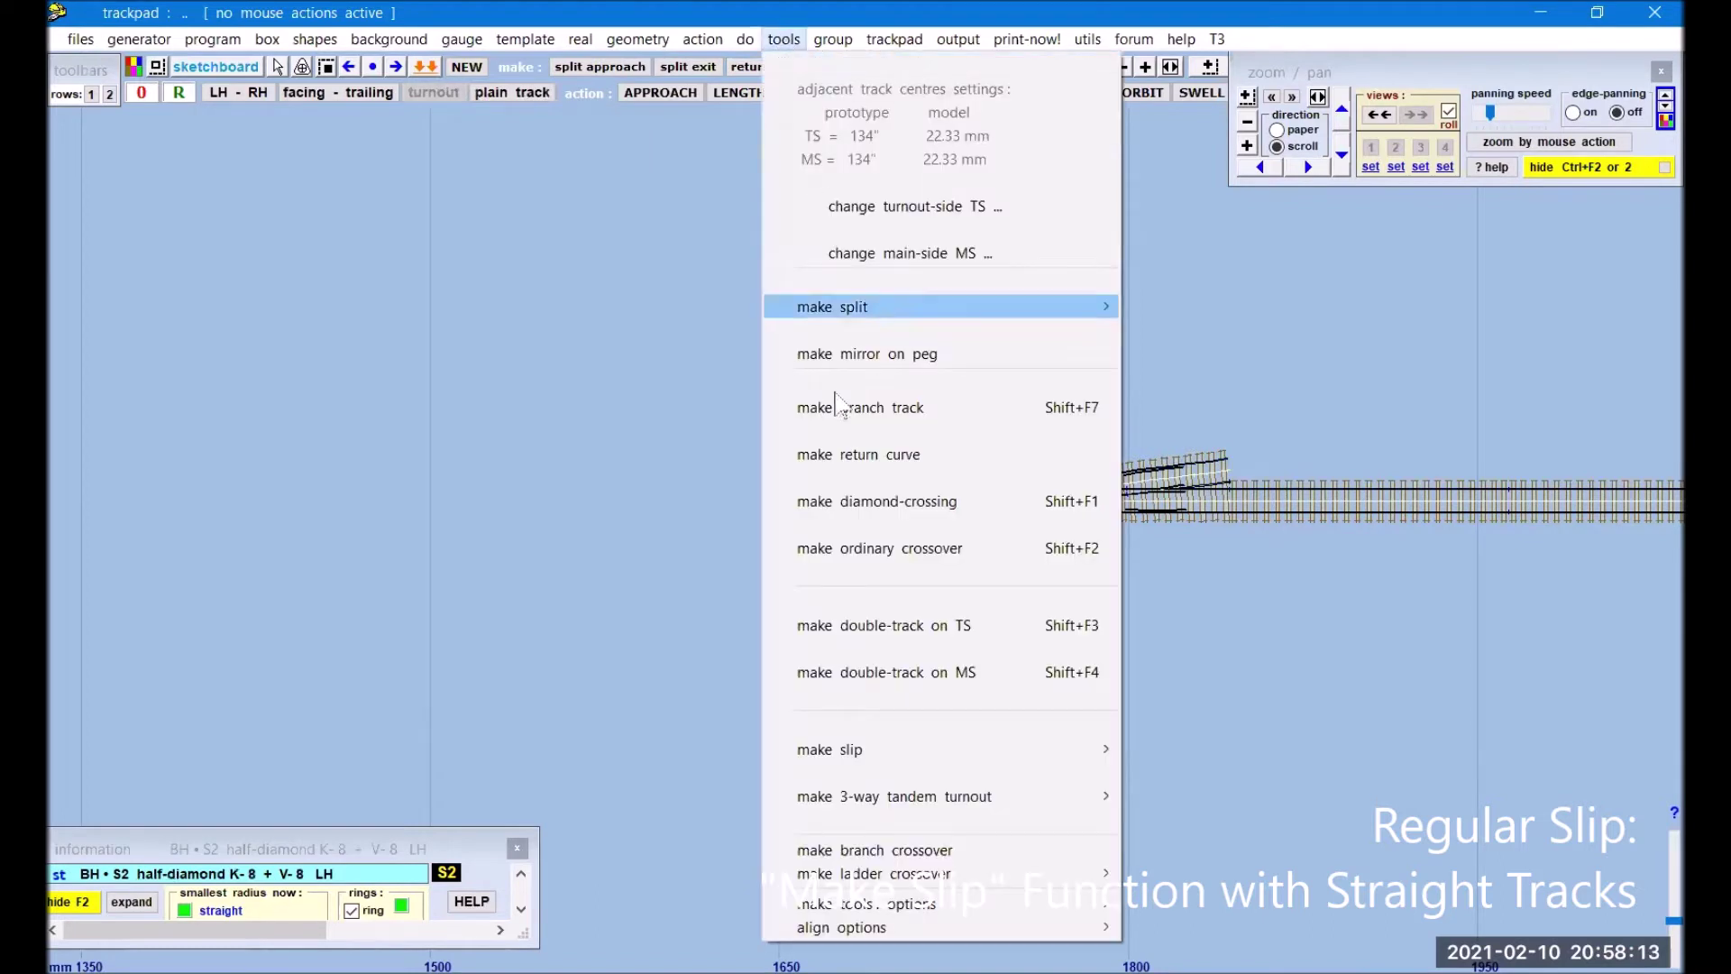
mouse_move(862, 751)
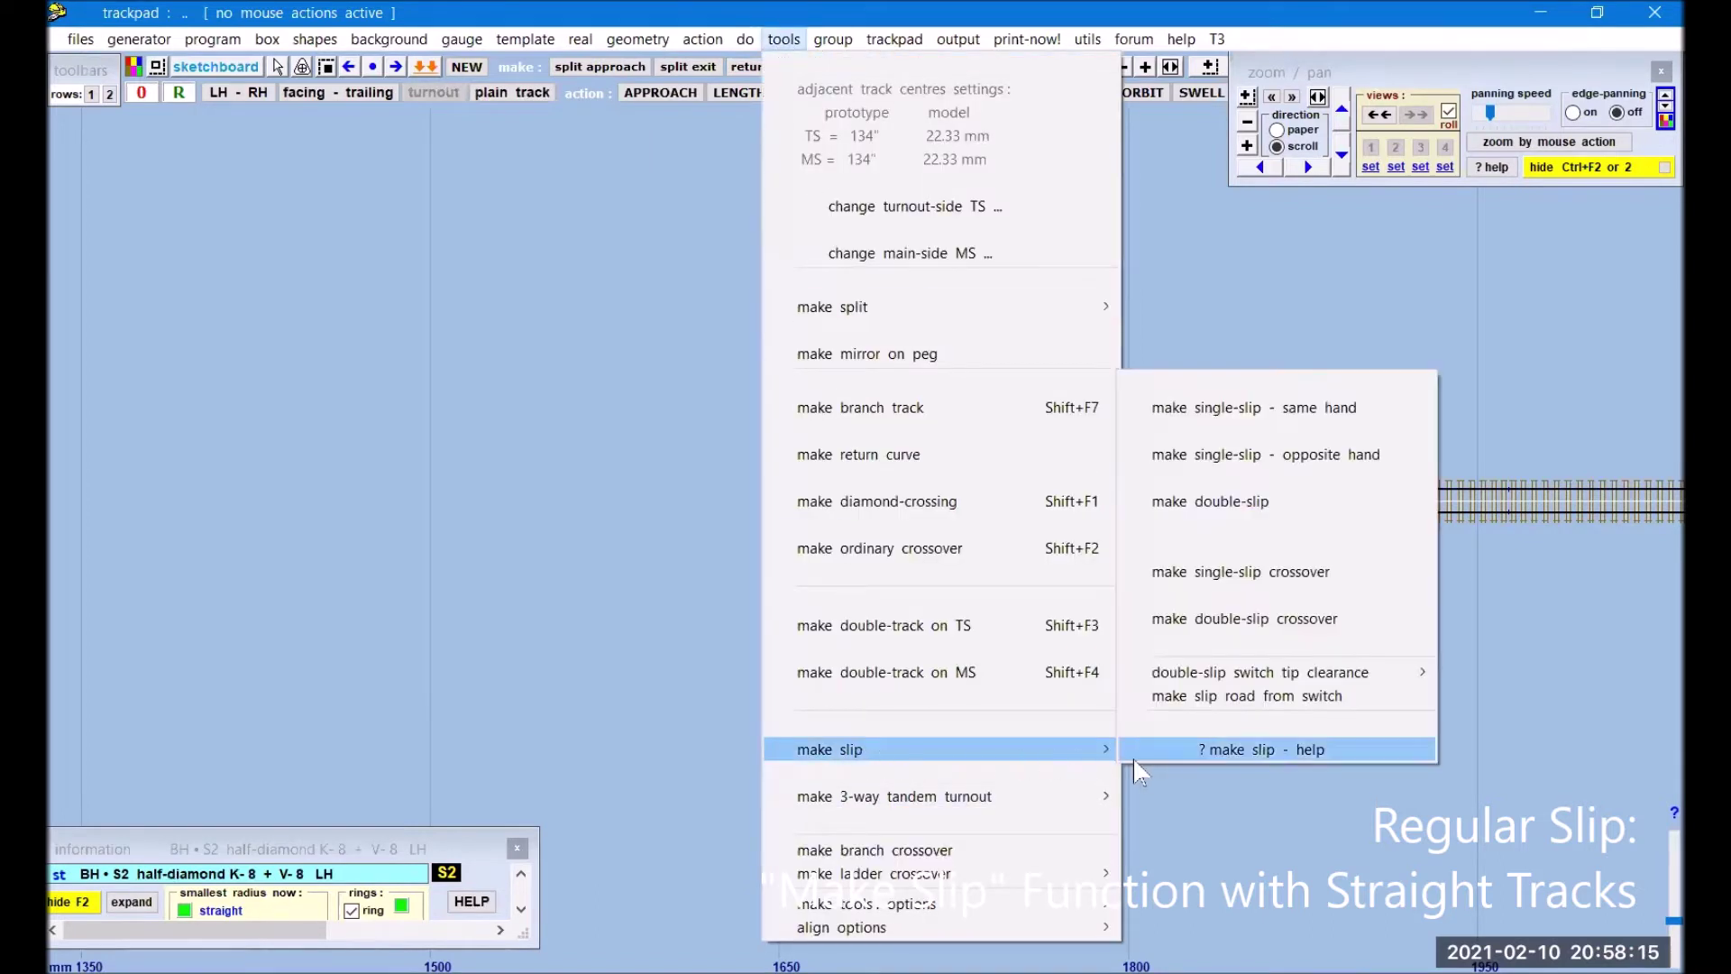
click(1299, 461)
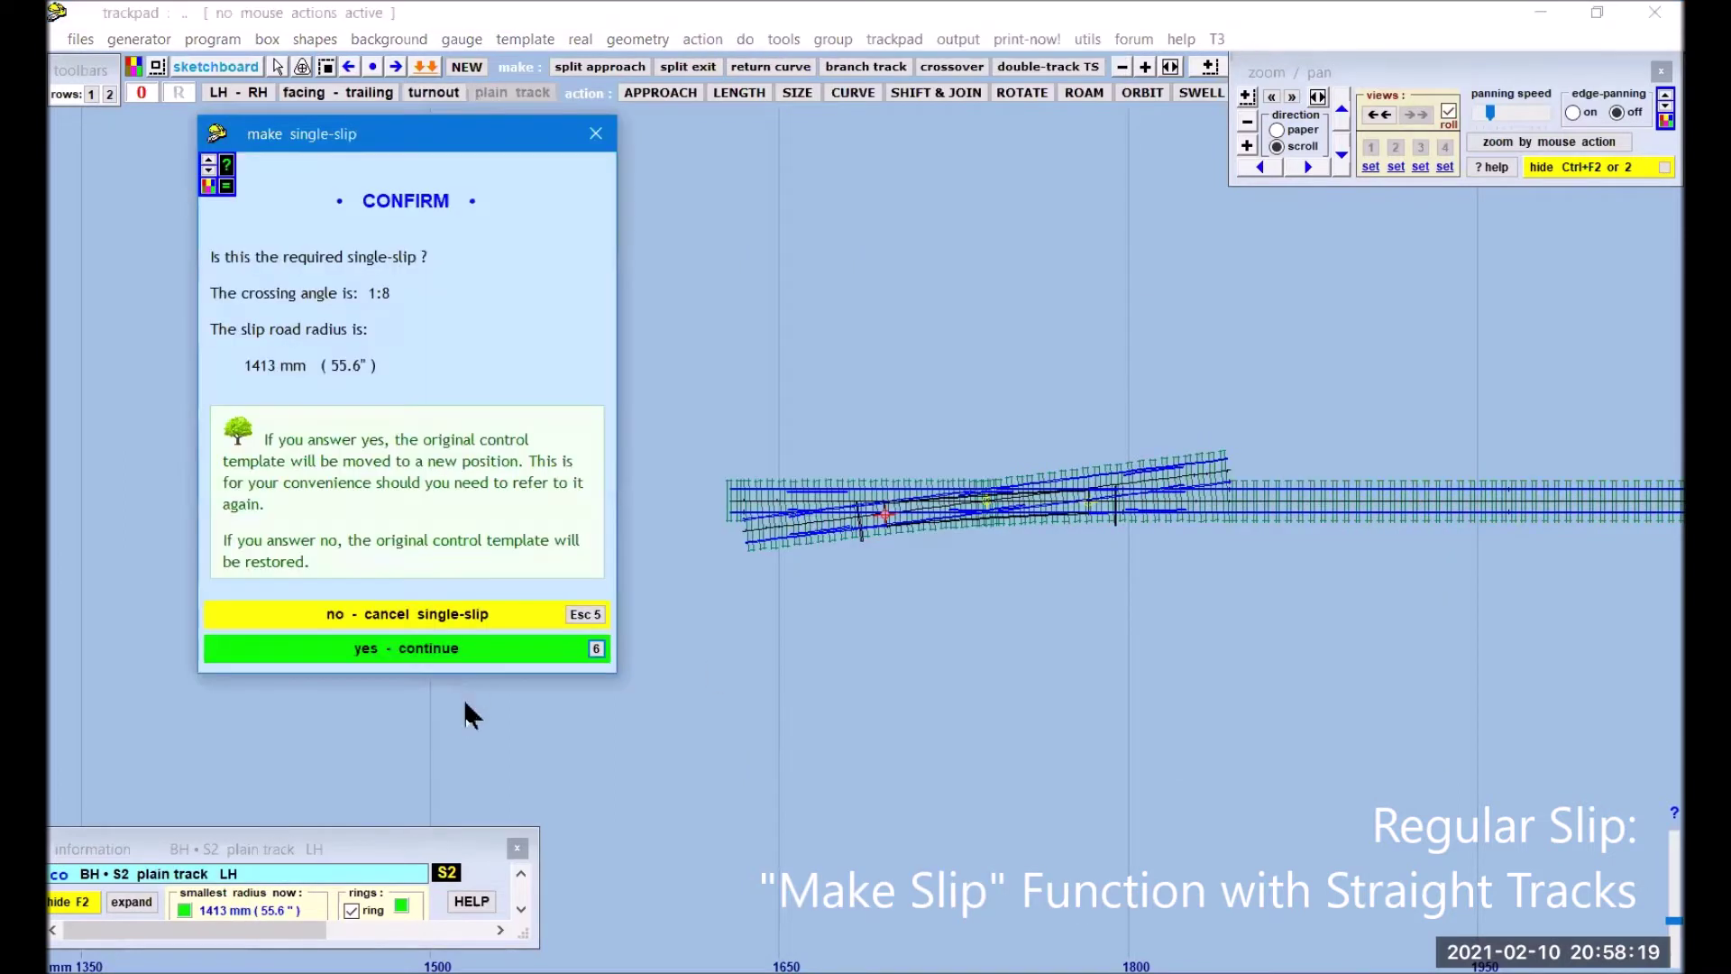
click(521, 654)
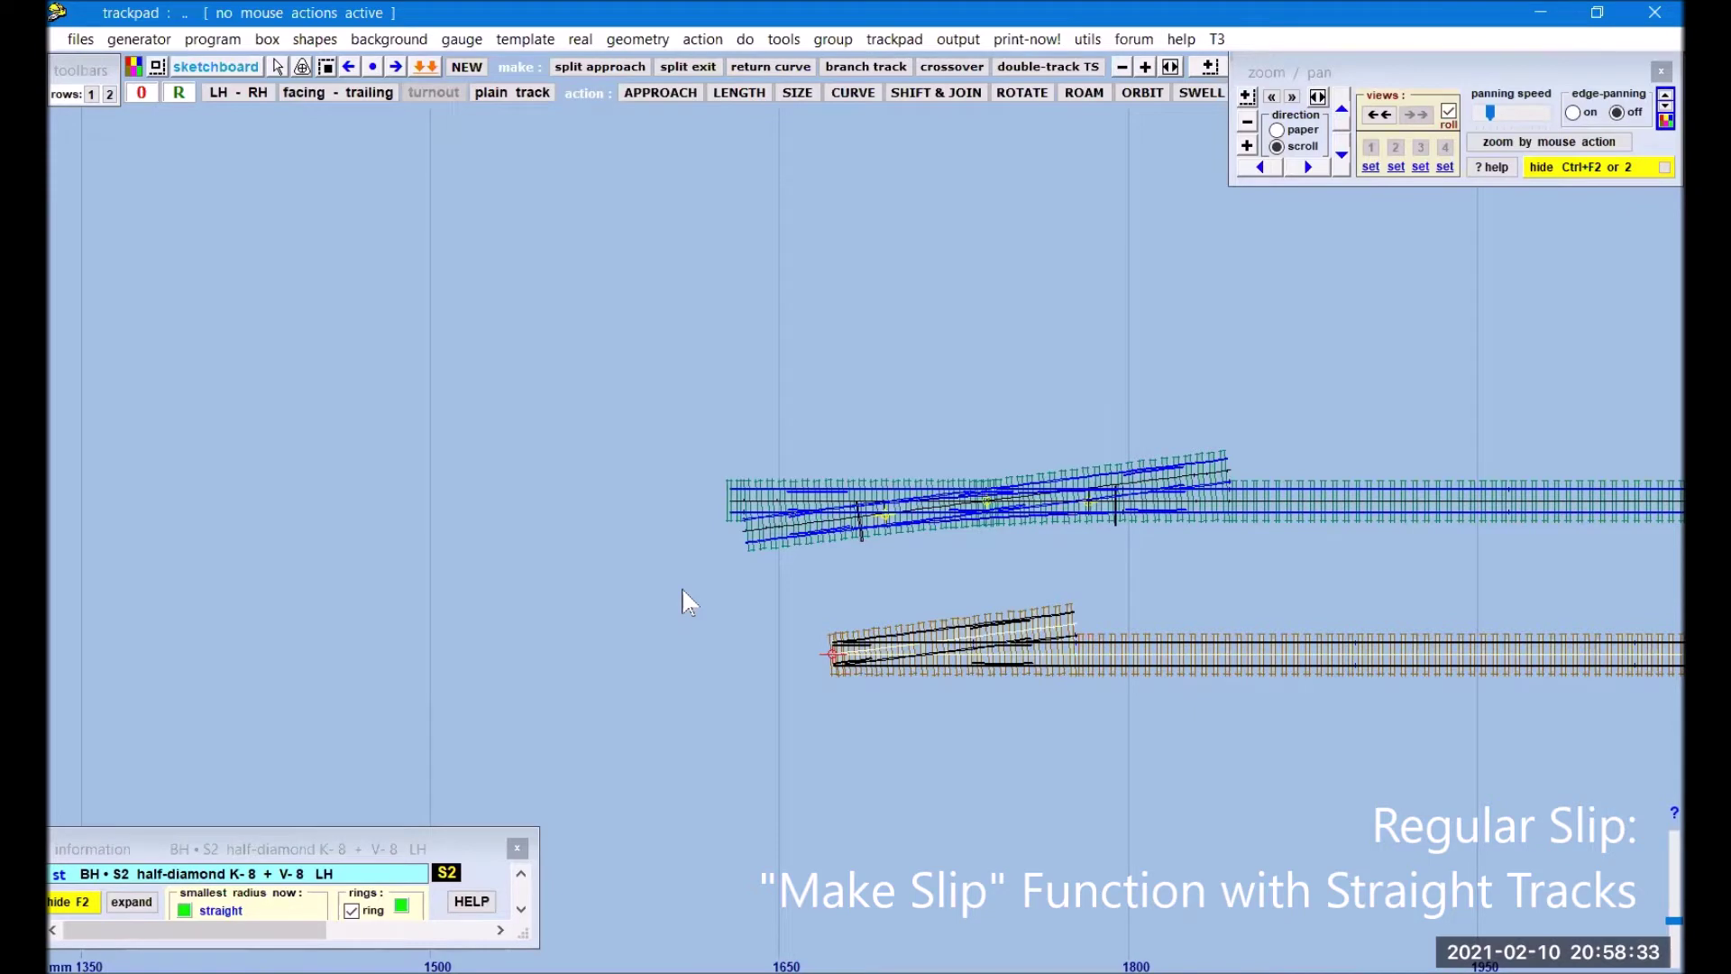
Step: Examine the rails, crossings and slip road of the straight single-slip up close
click(1247, 149)
scroll(1101, 337, right, 5)
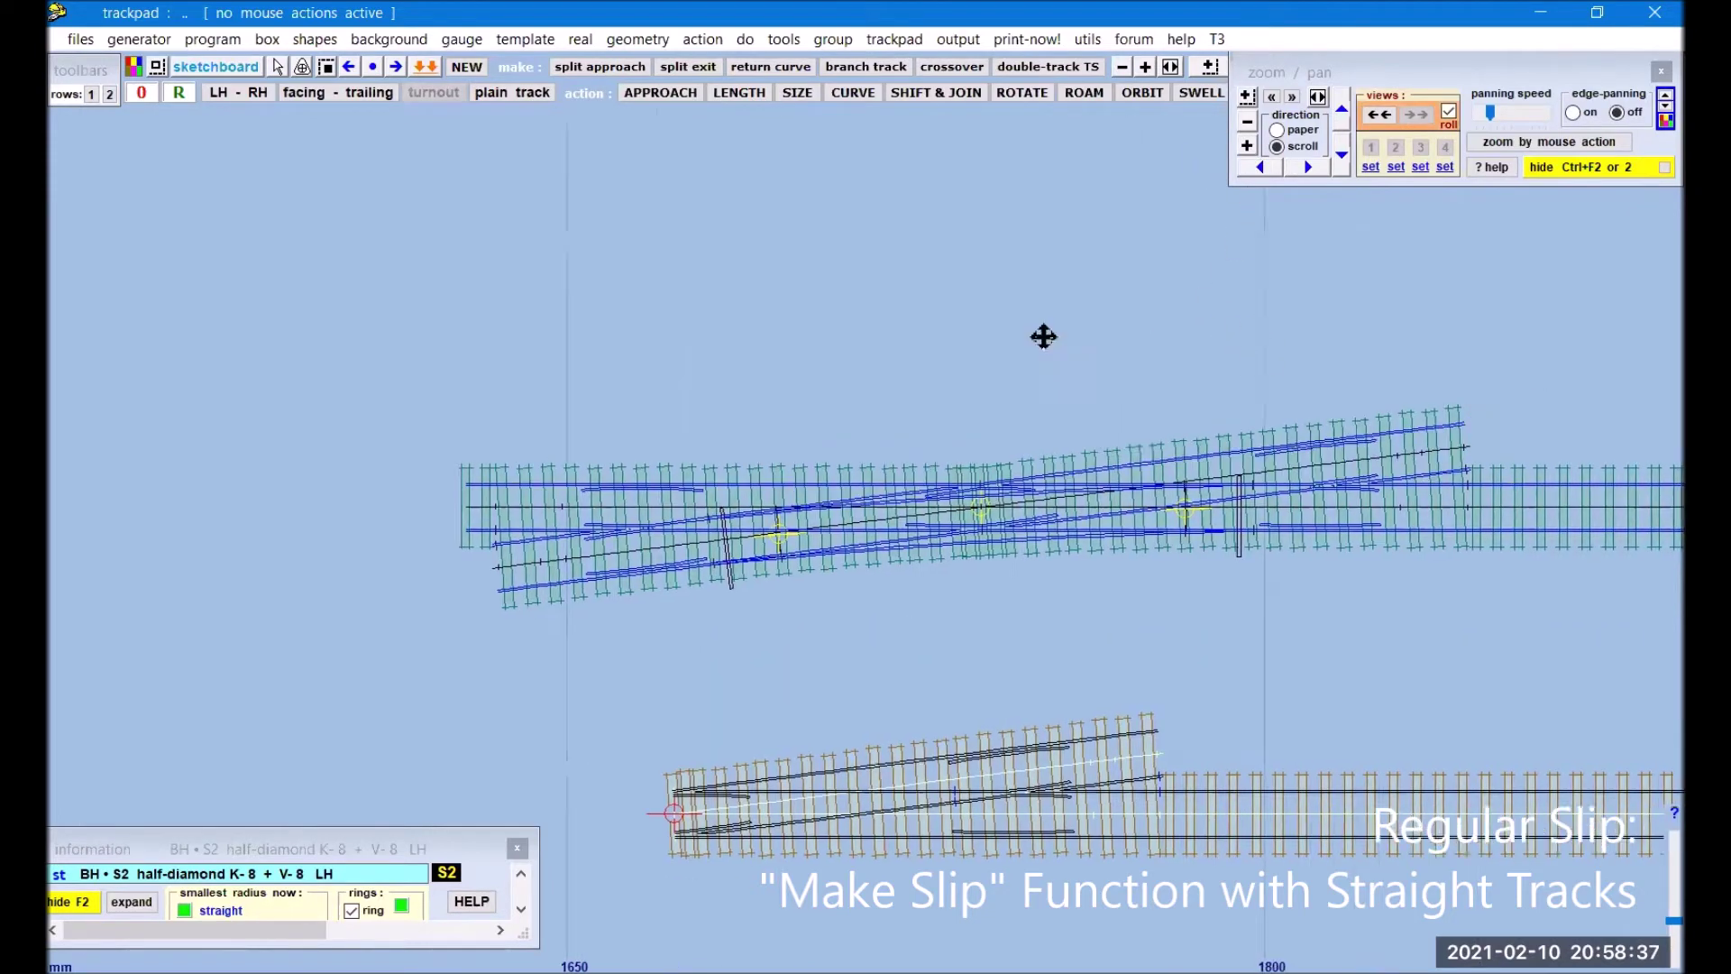
click(1248, 147)
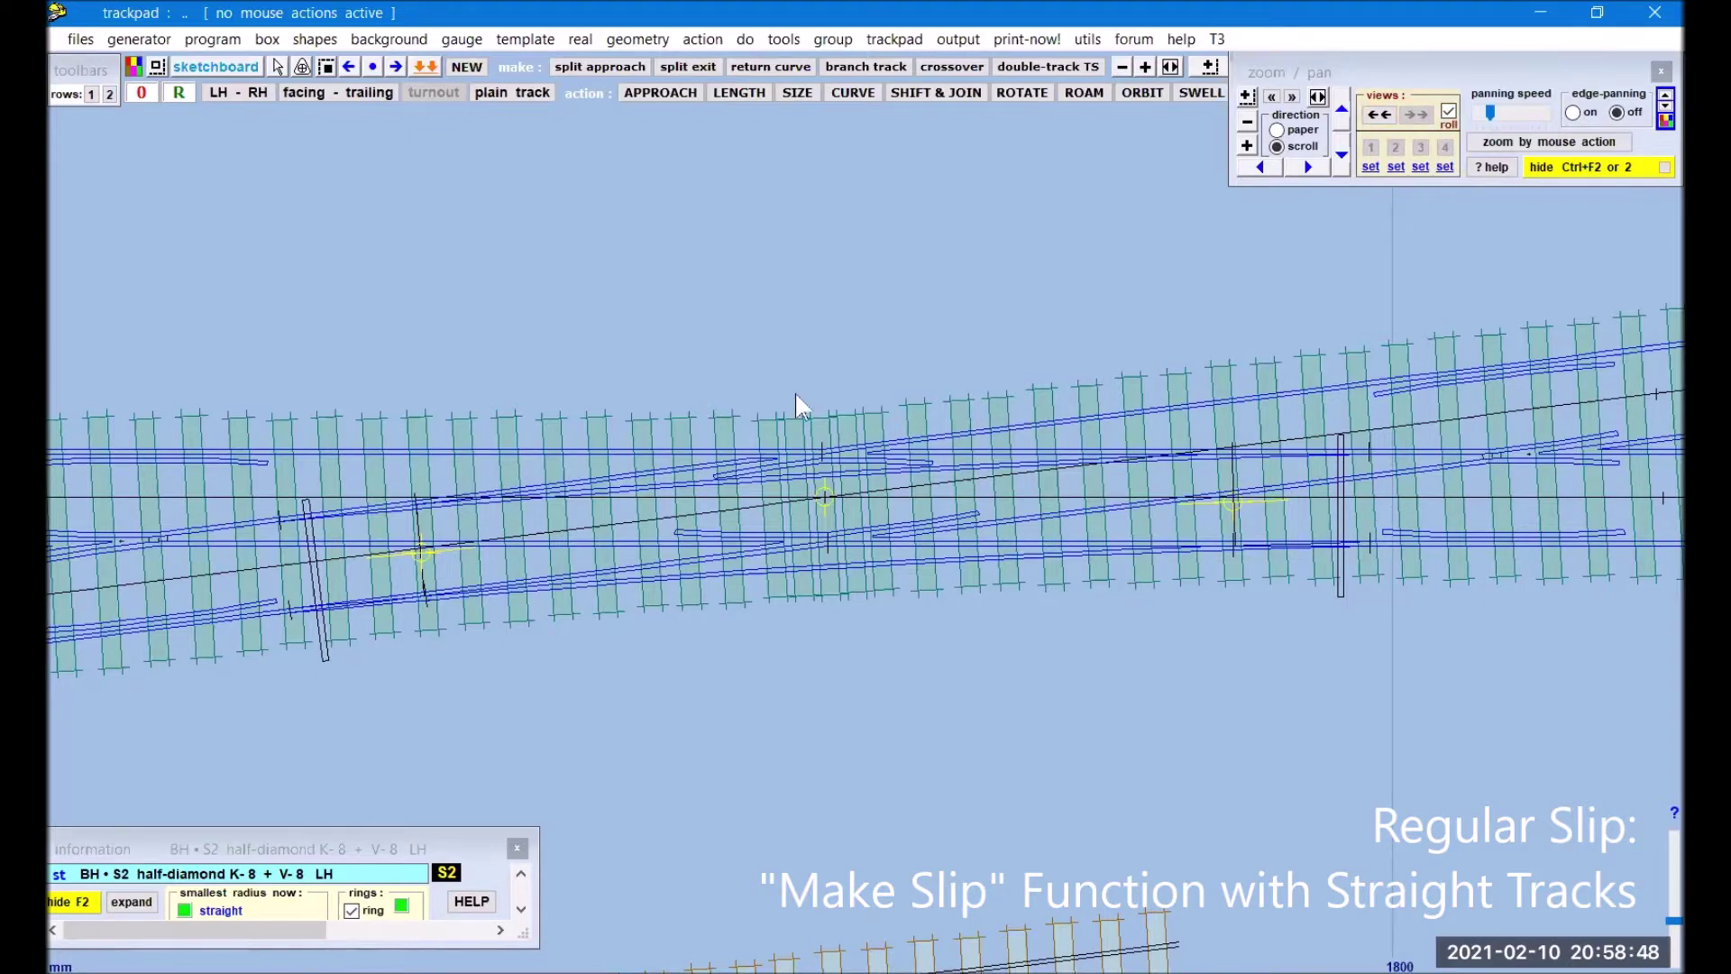
scroll(413, 711, down, 3)
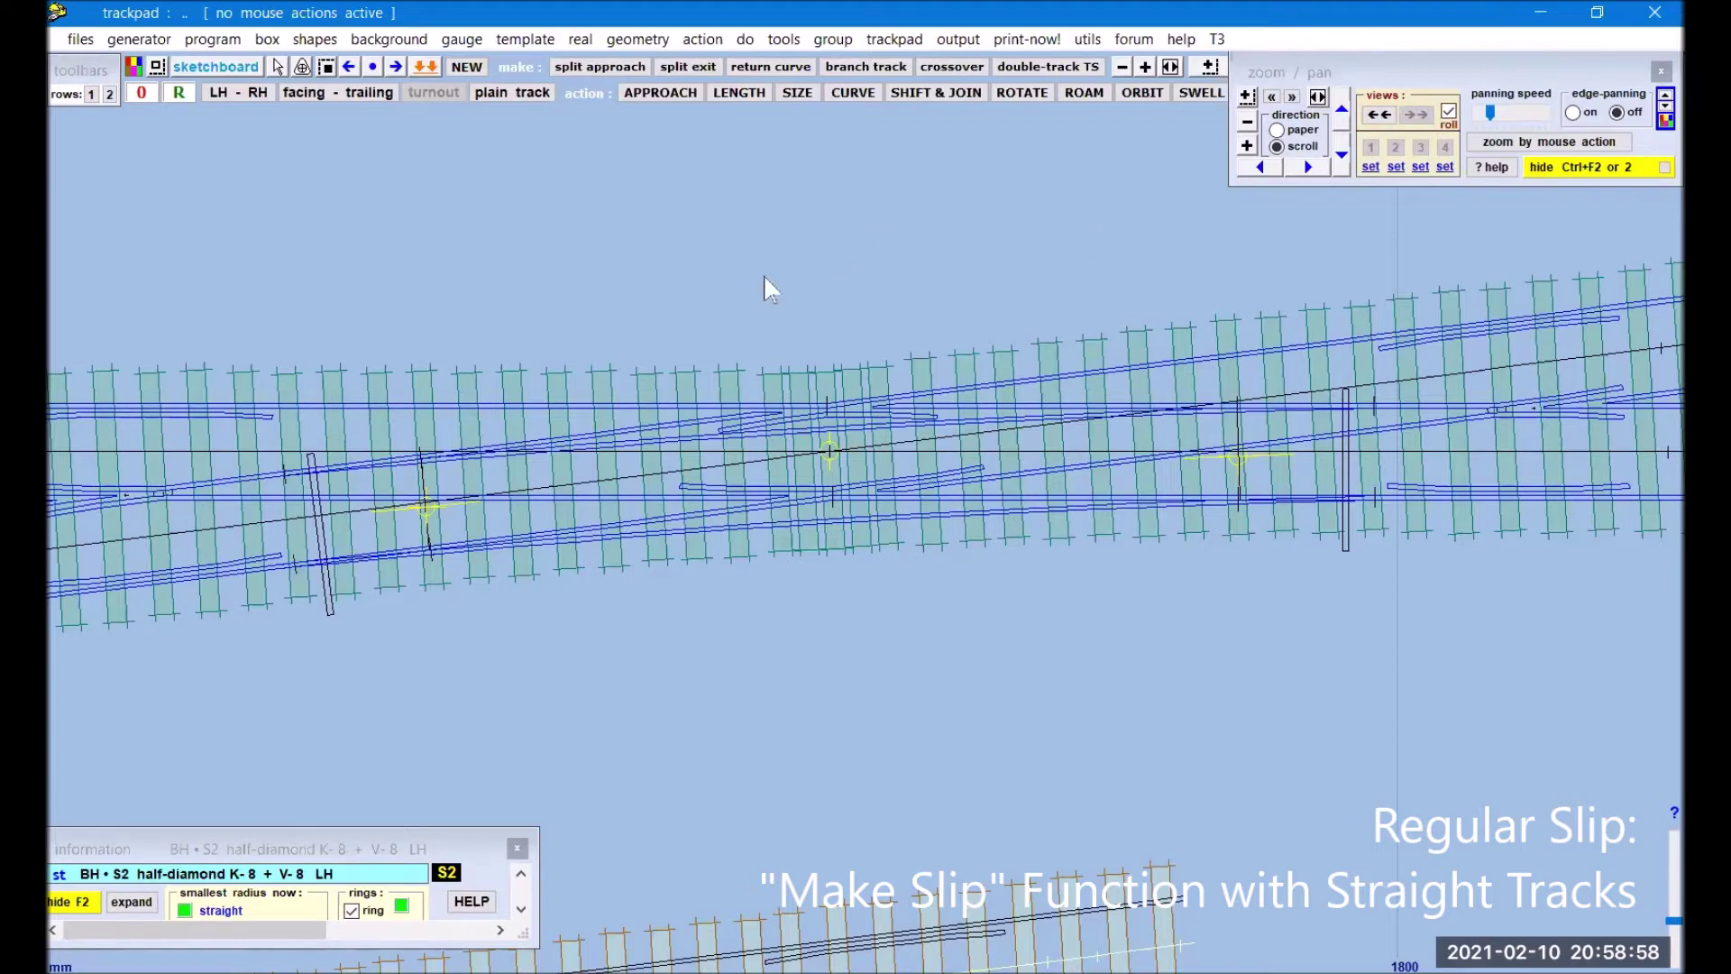
click(1248, 123)
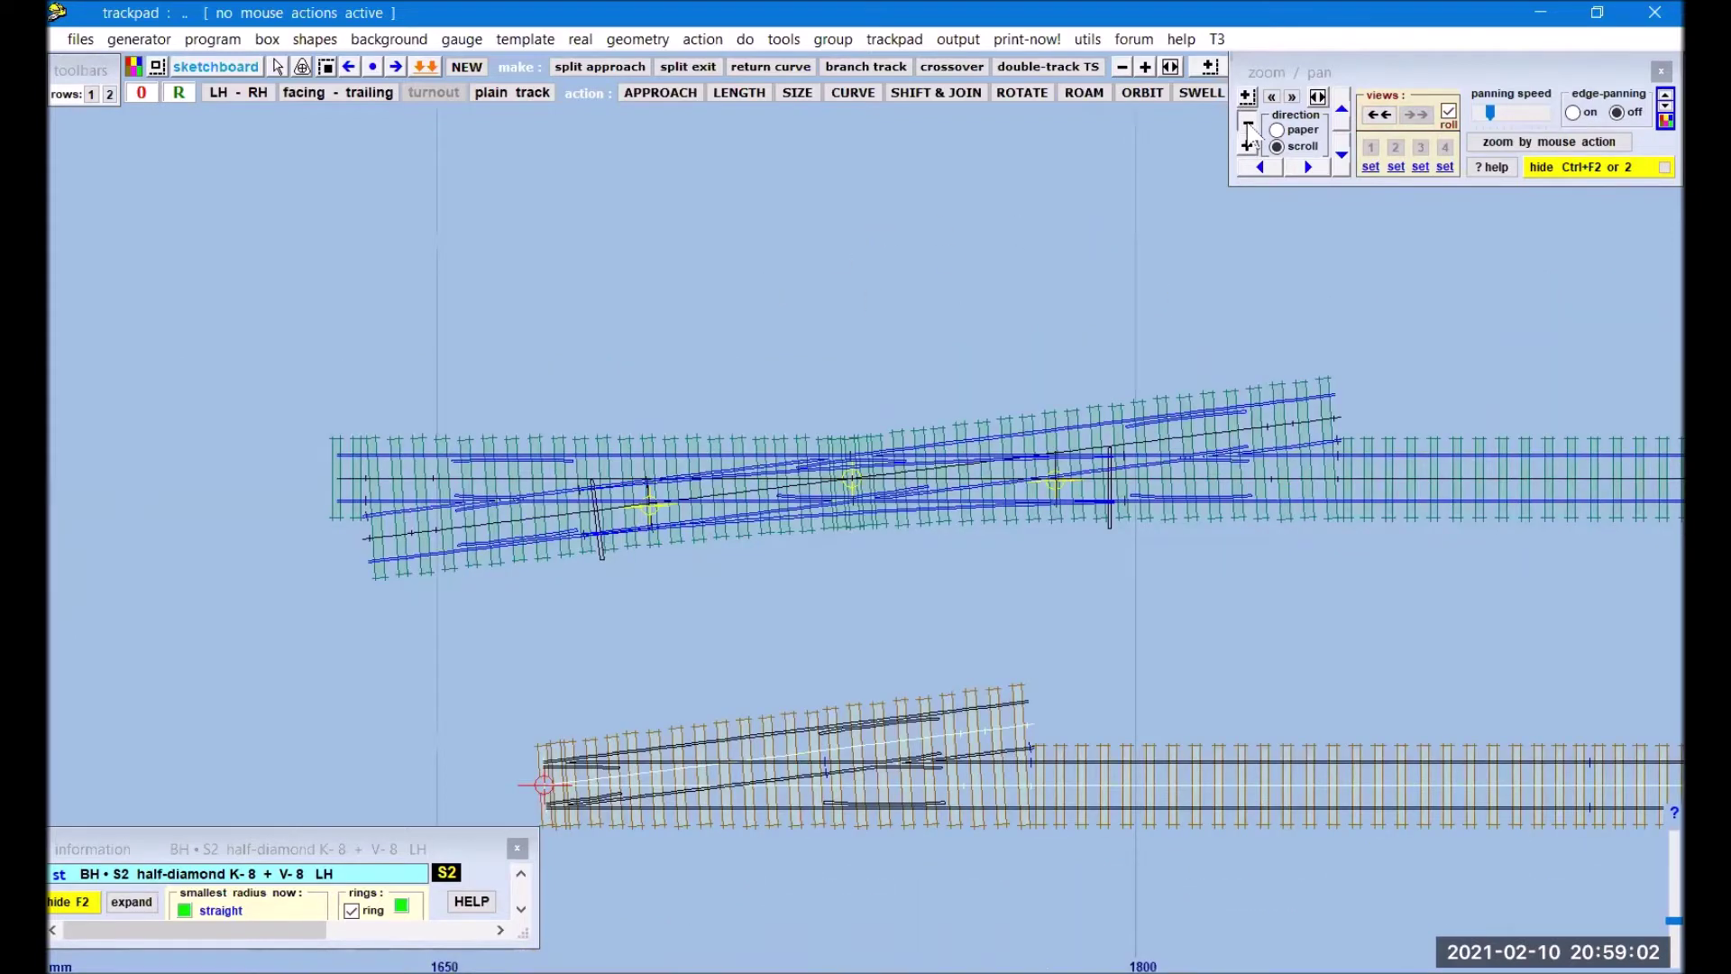
click(1248, 123)
Step: Create a new left-hand plain track template in the empty area above the slip and curve it to about -1539 mm radius
drag(1002, 315, 995, 751)
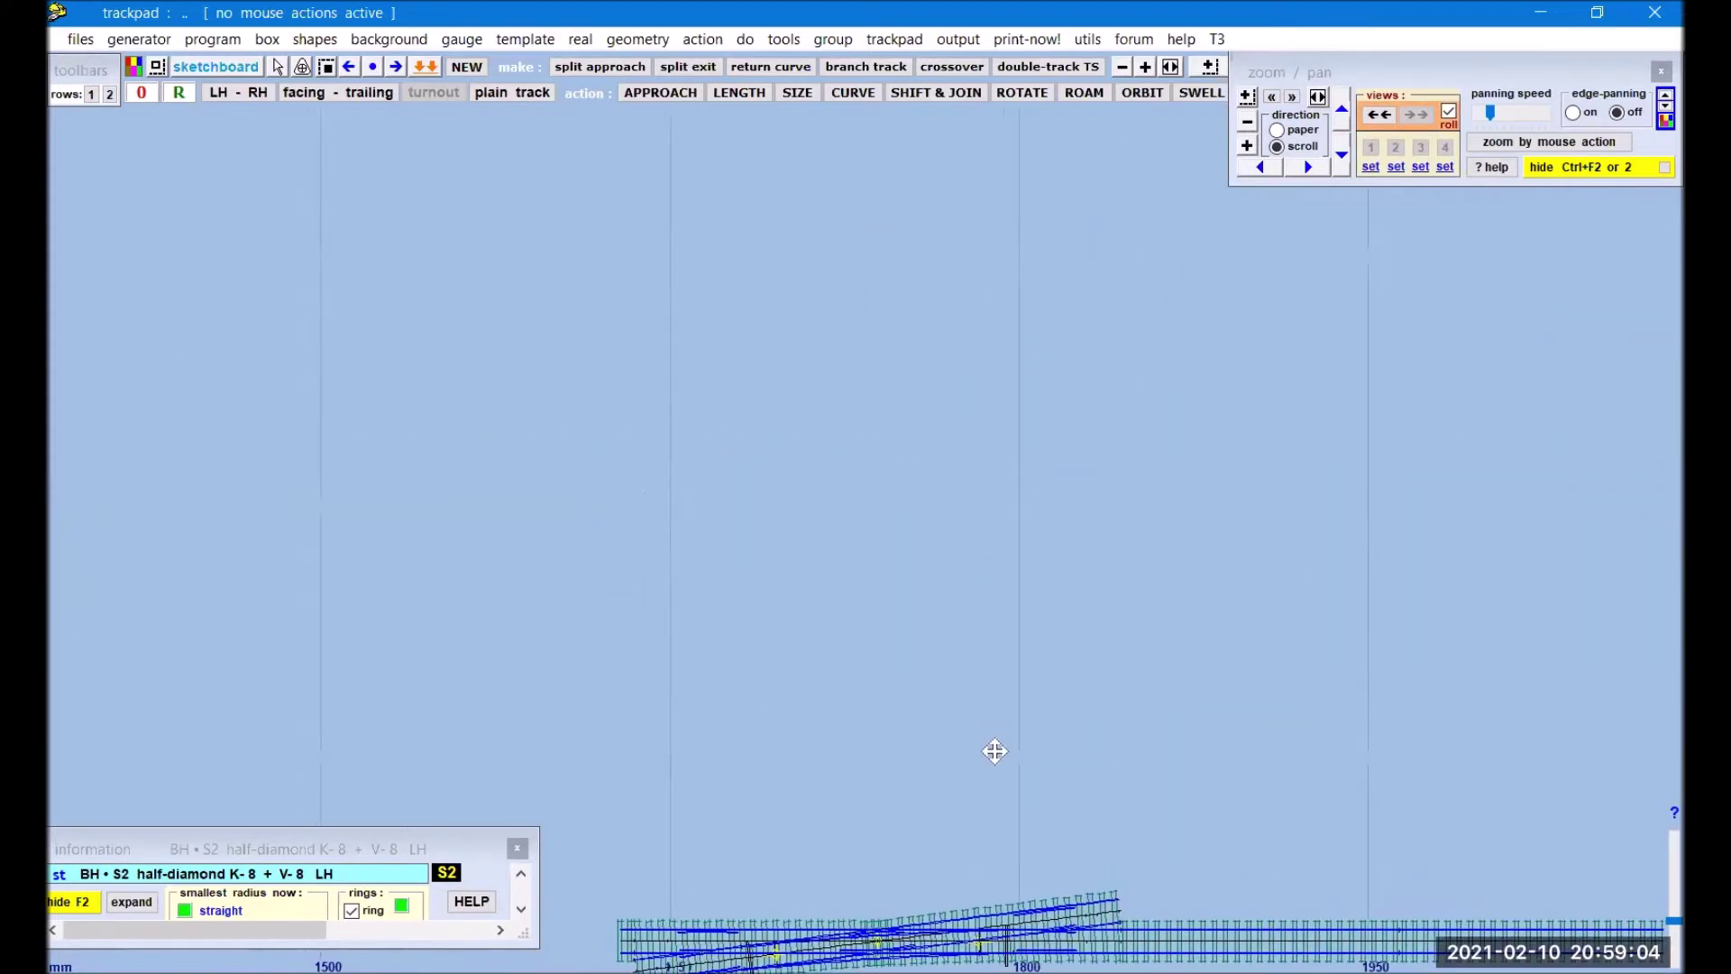
click(466, 68)
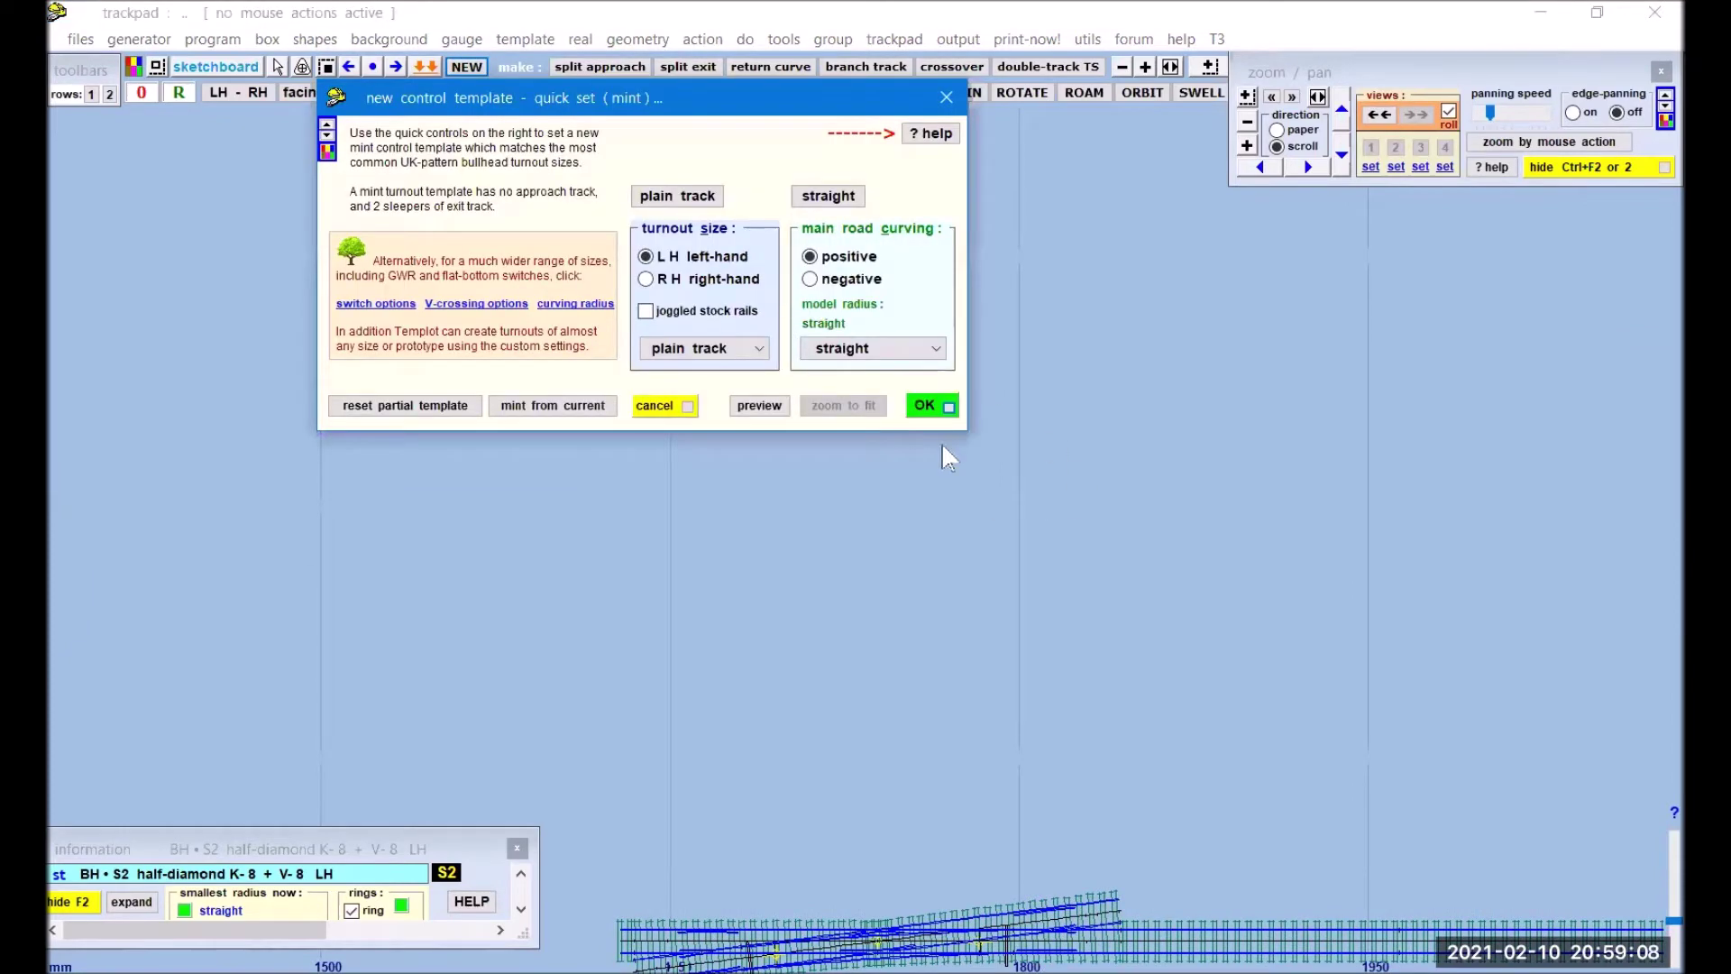
click(929, 406)
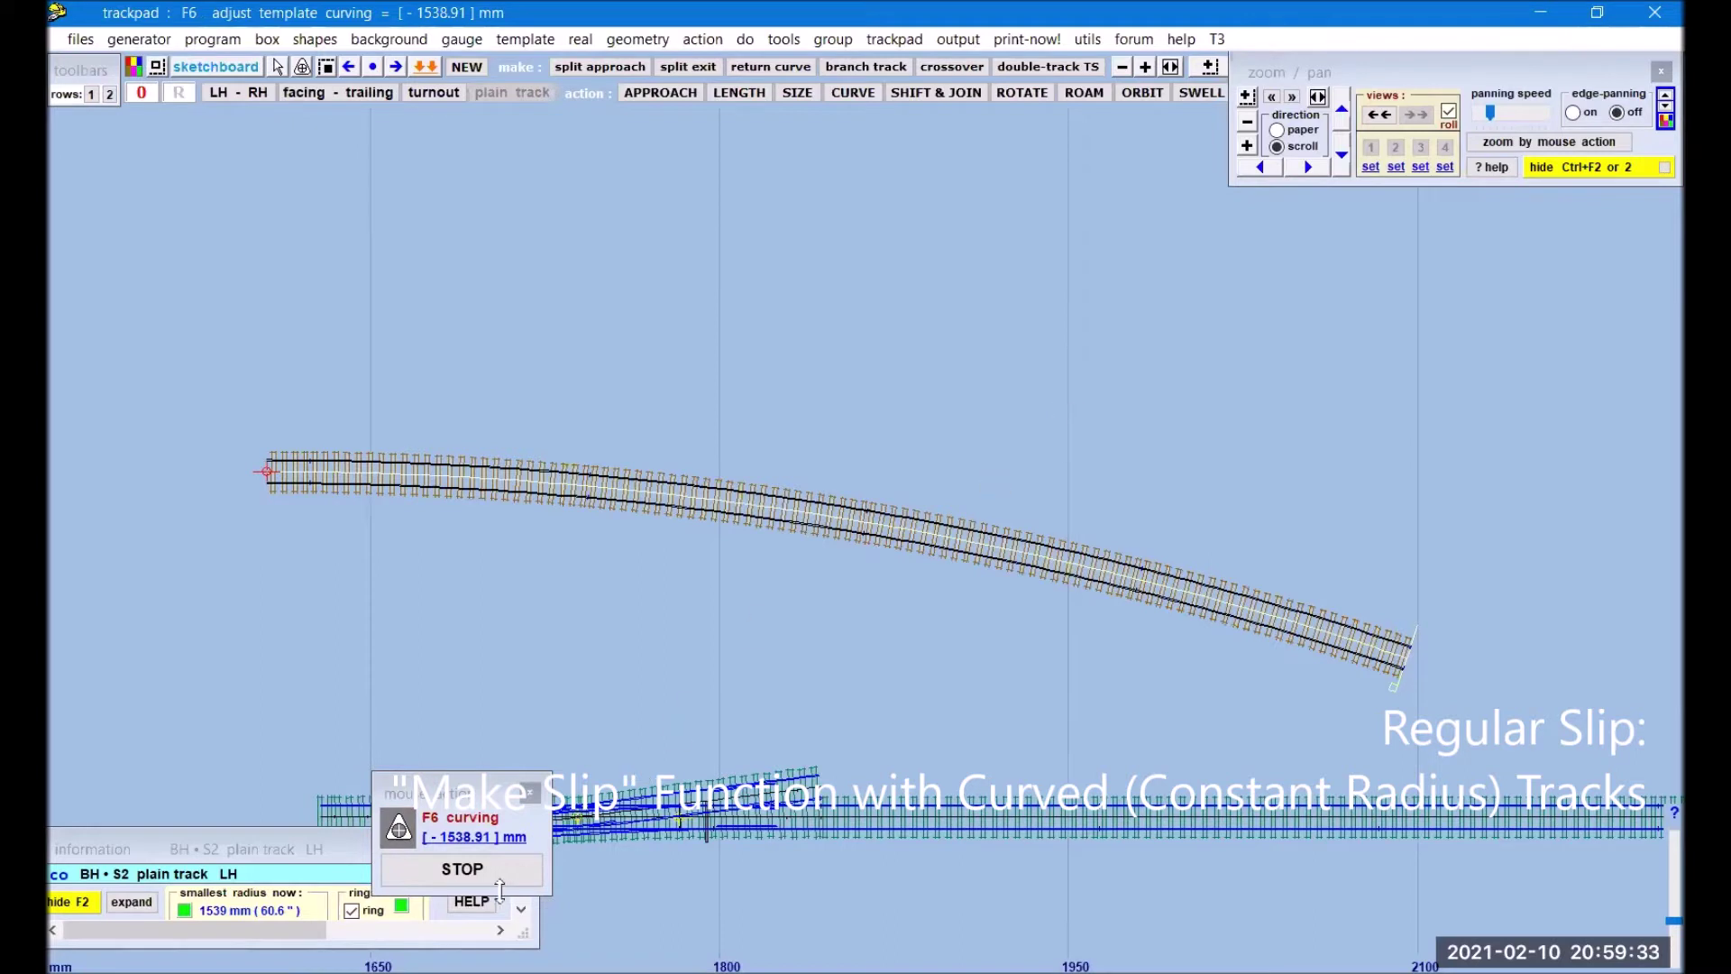
click(497, 871)
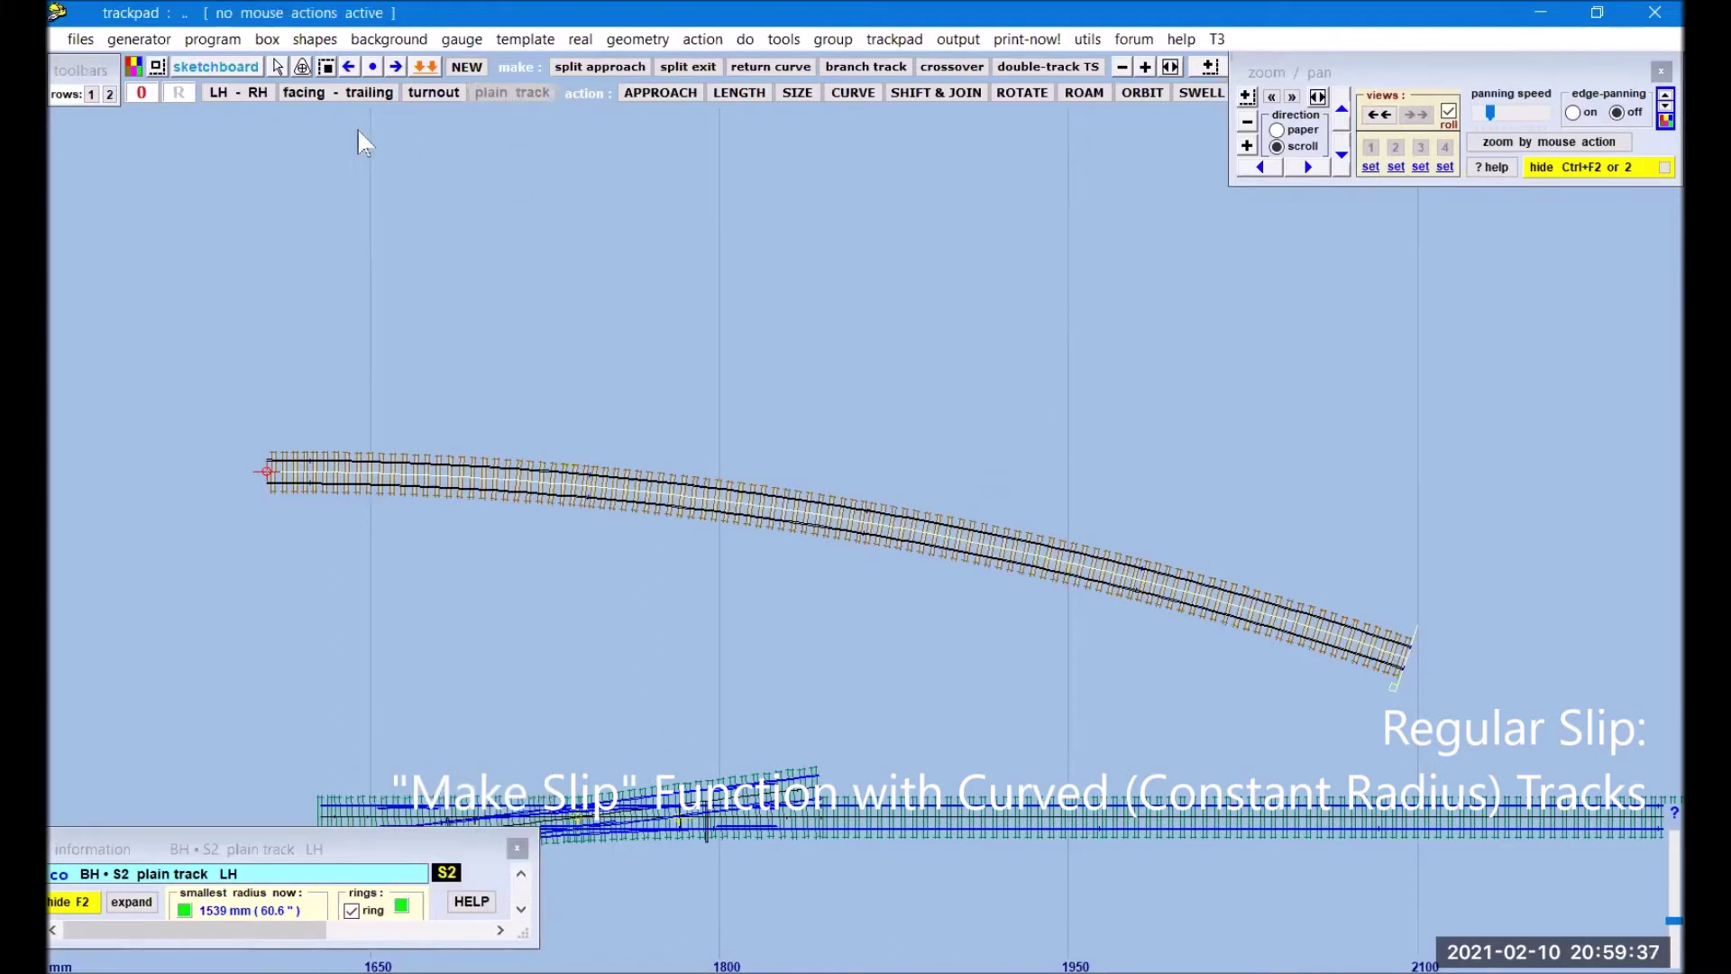
Step: Insert a half-diamond in the curved plain track, make a double-slip from it and accept the result
click(537, 42)
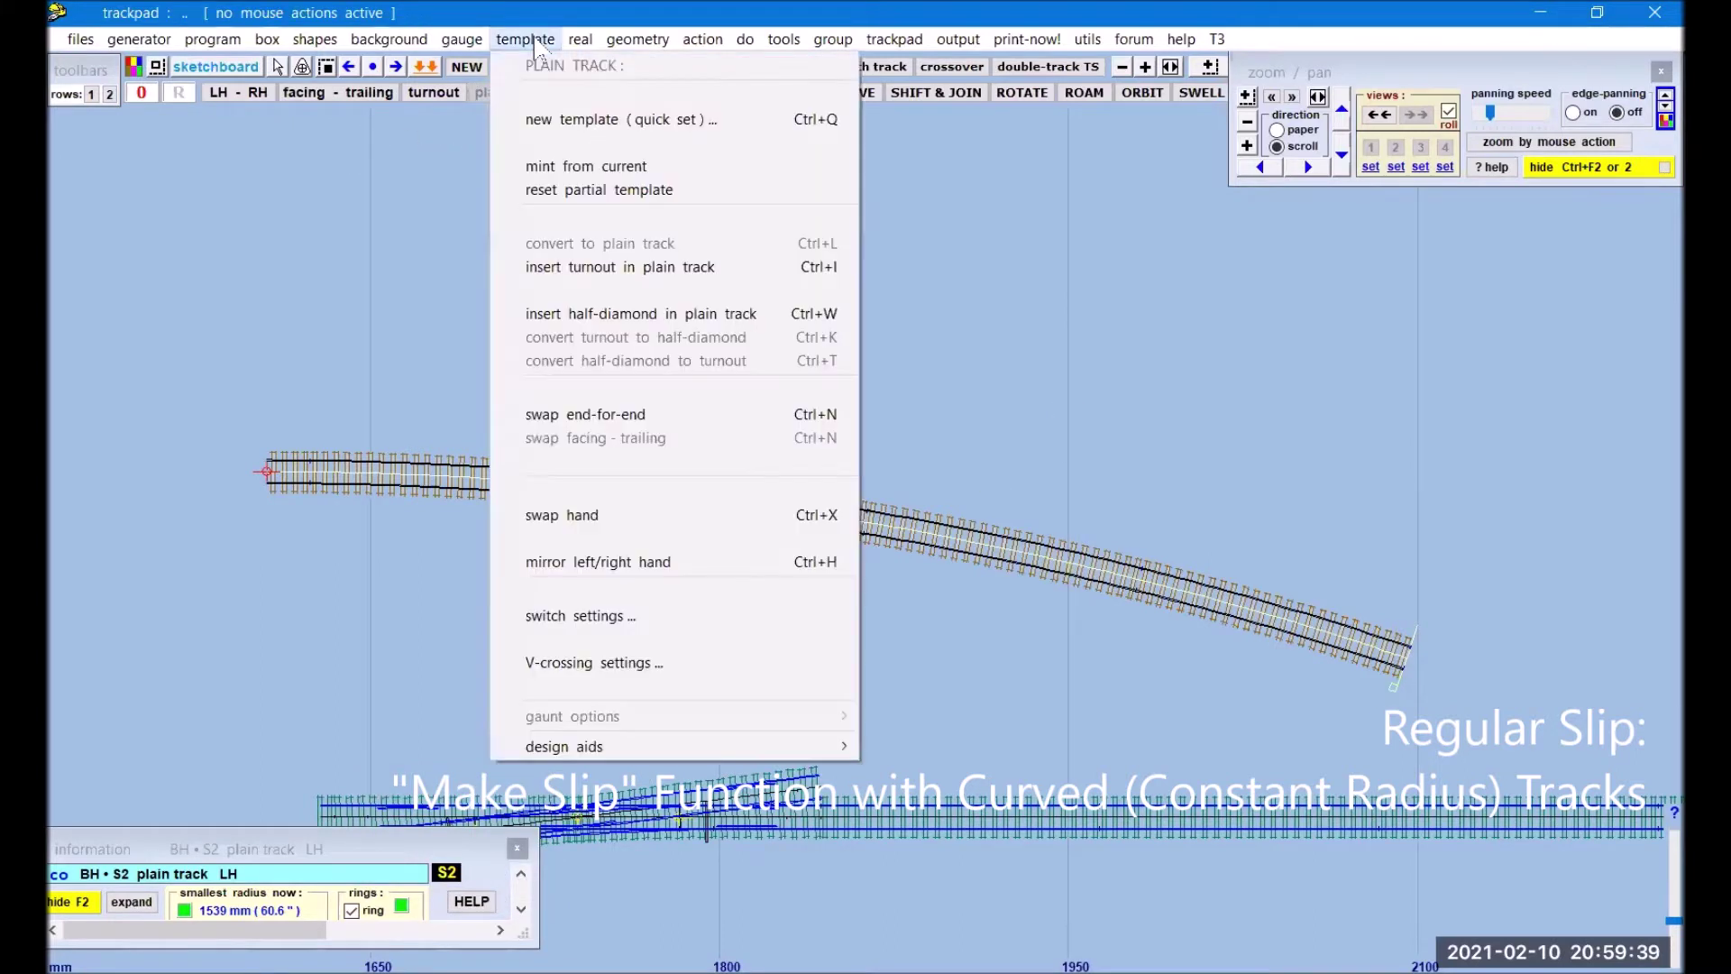
click(591, 318)
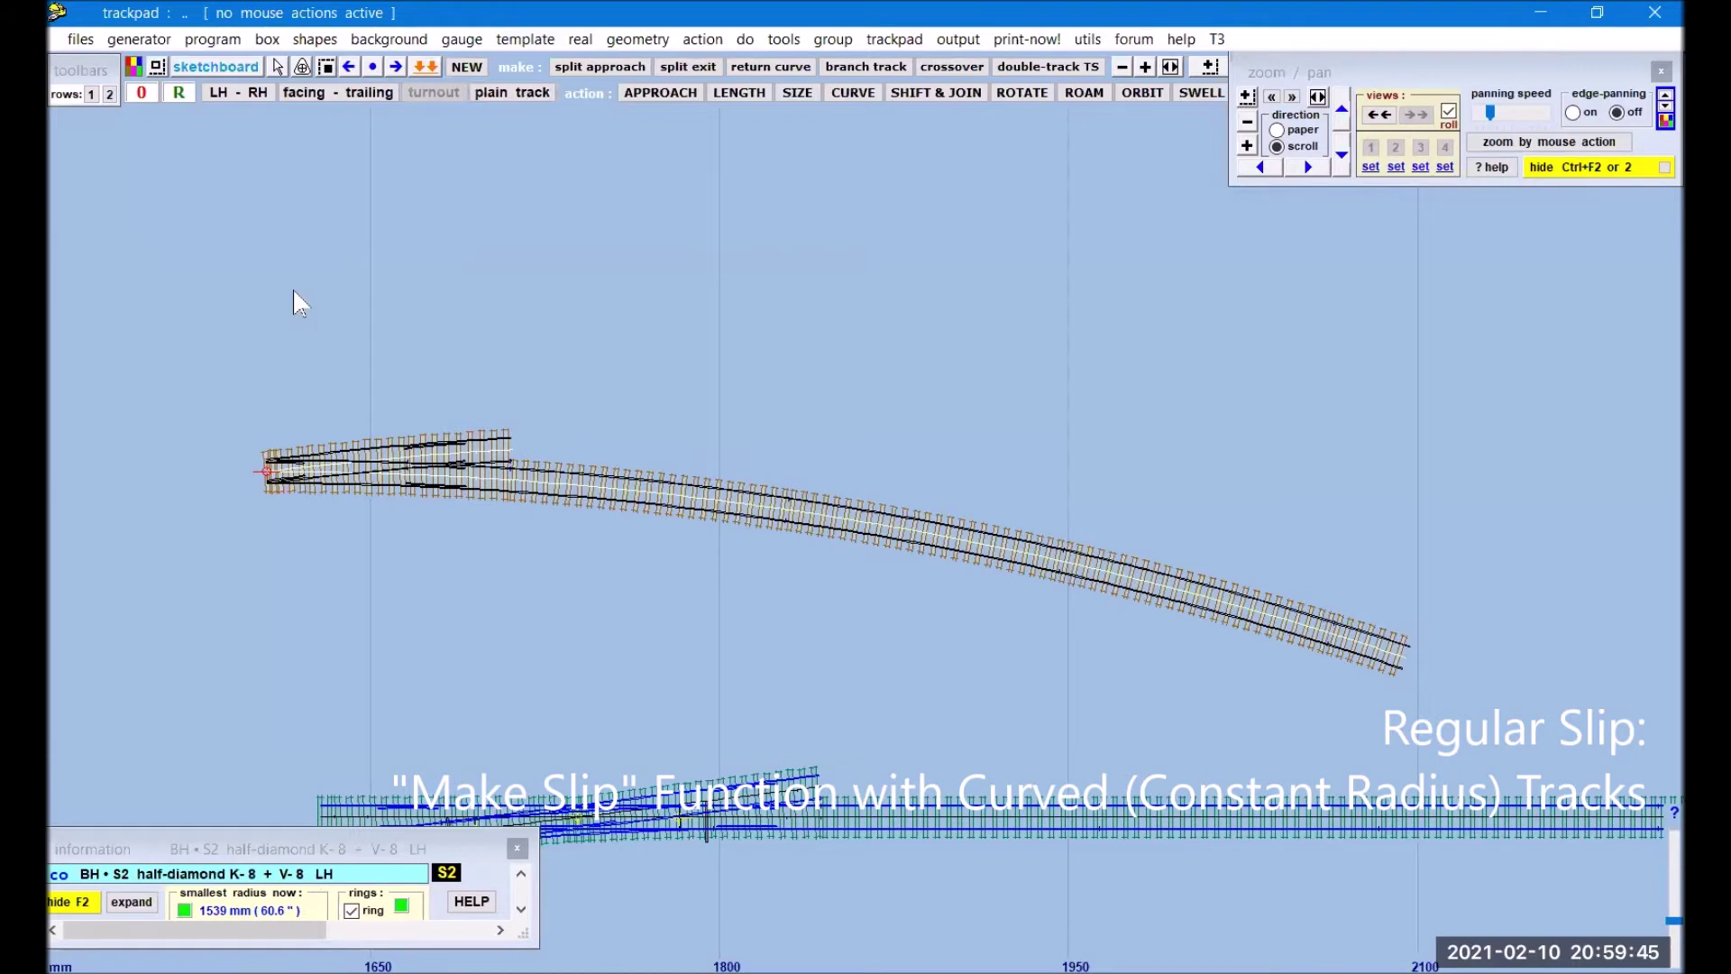
middle_drag(193, 310, 805, 294)
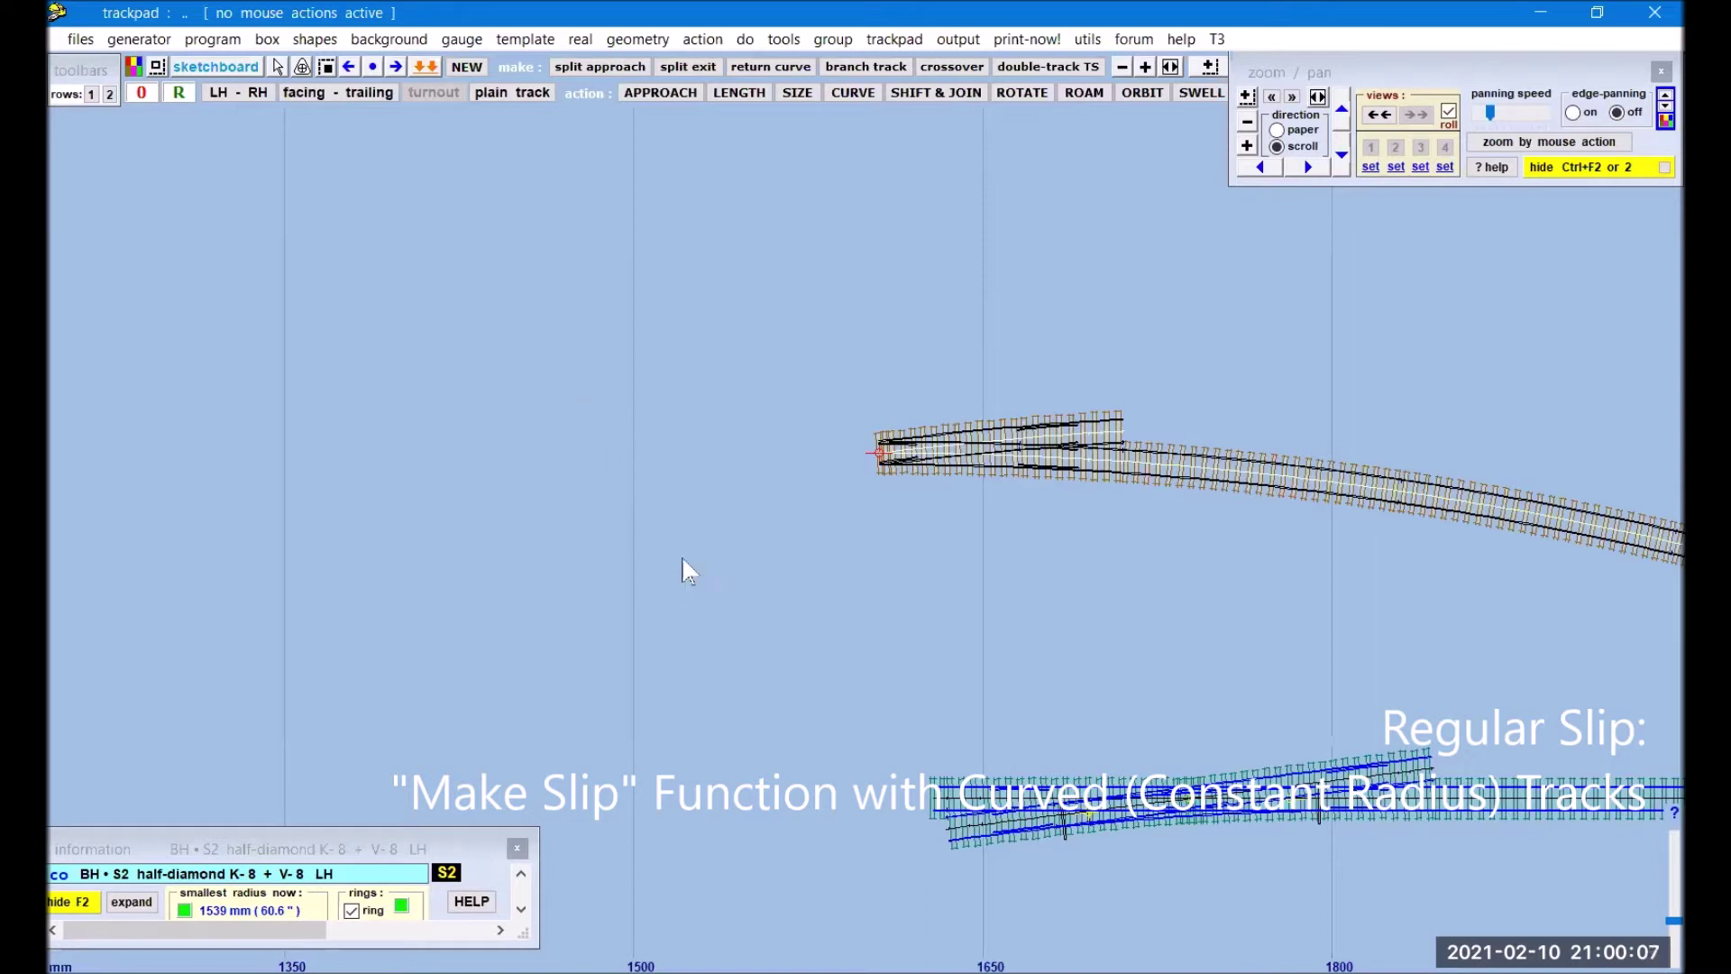
click(784, 39)
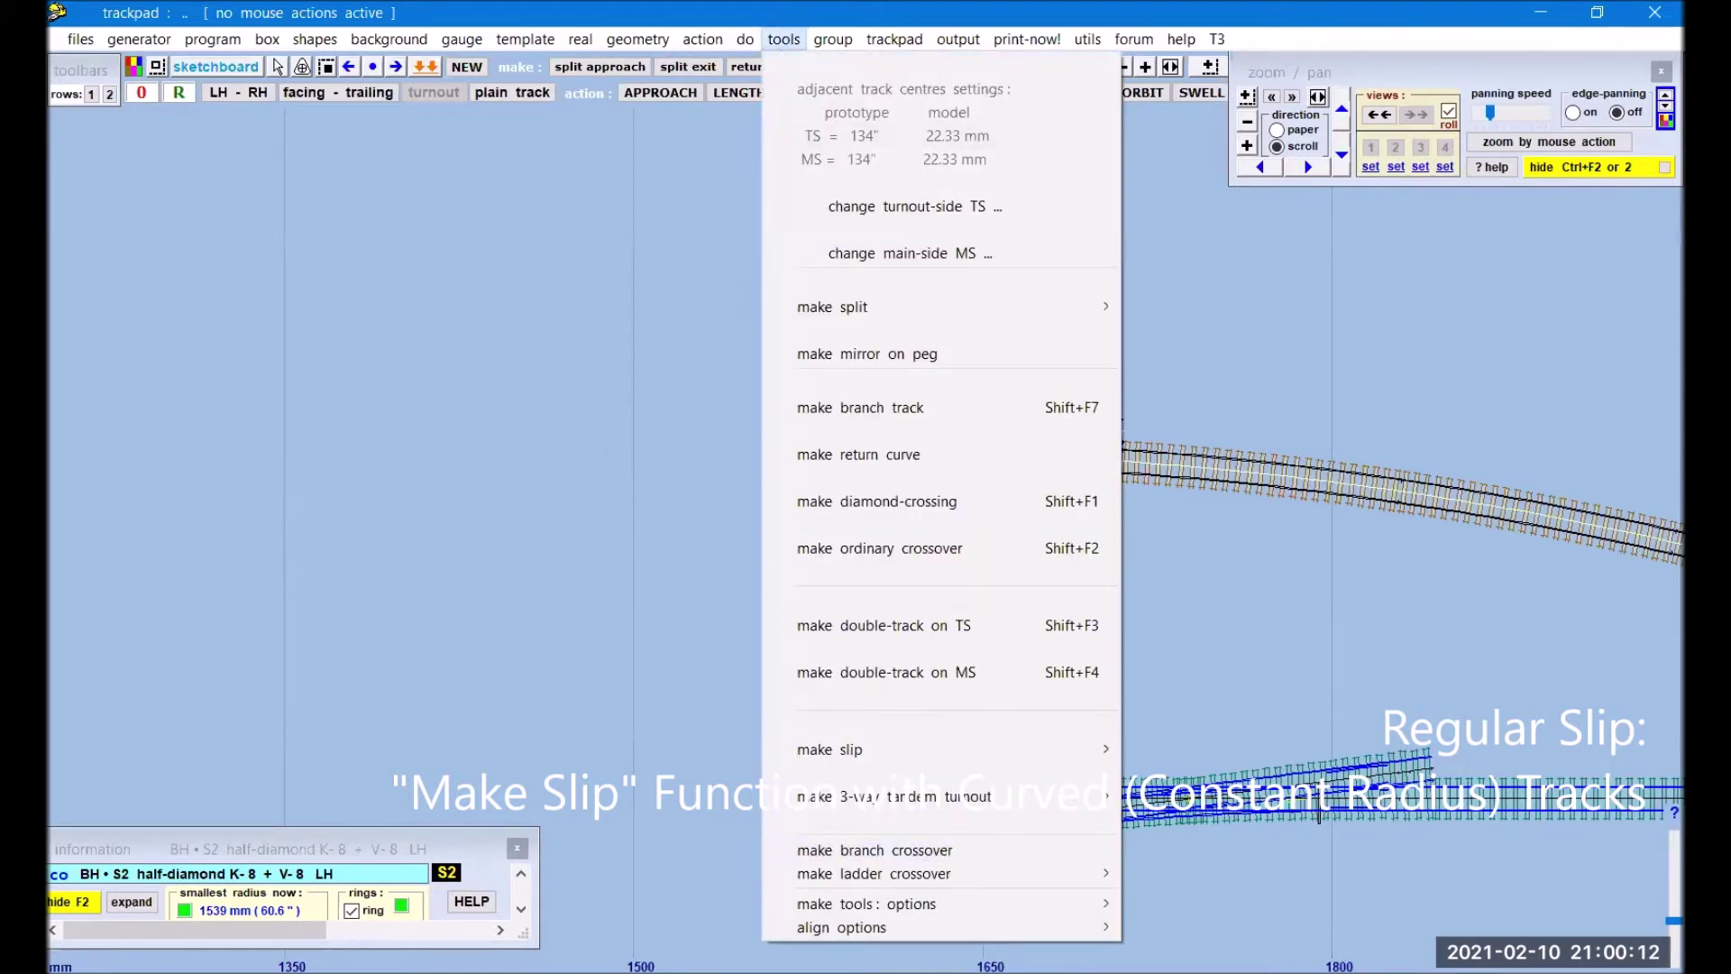
mouse_move(840, 758)
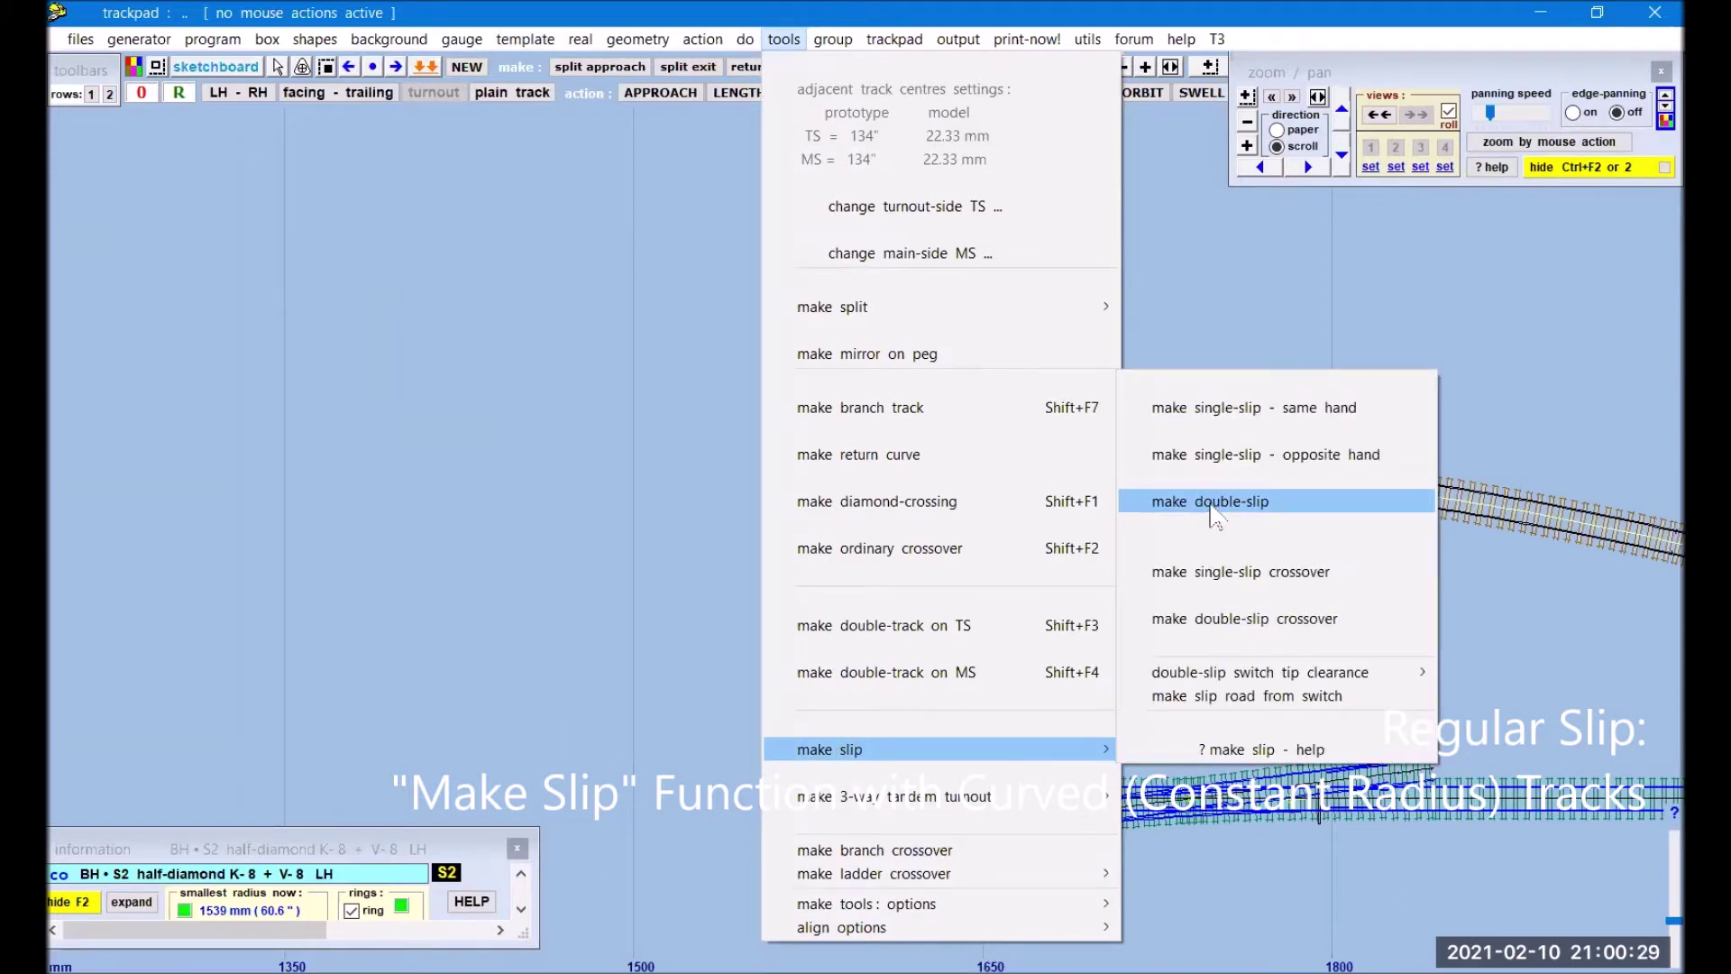
click(1208, 503)
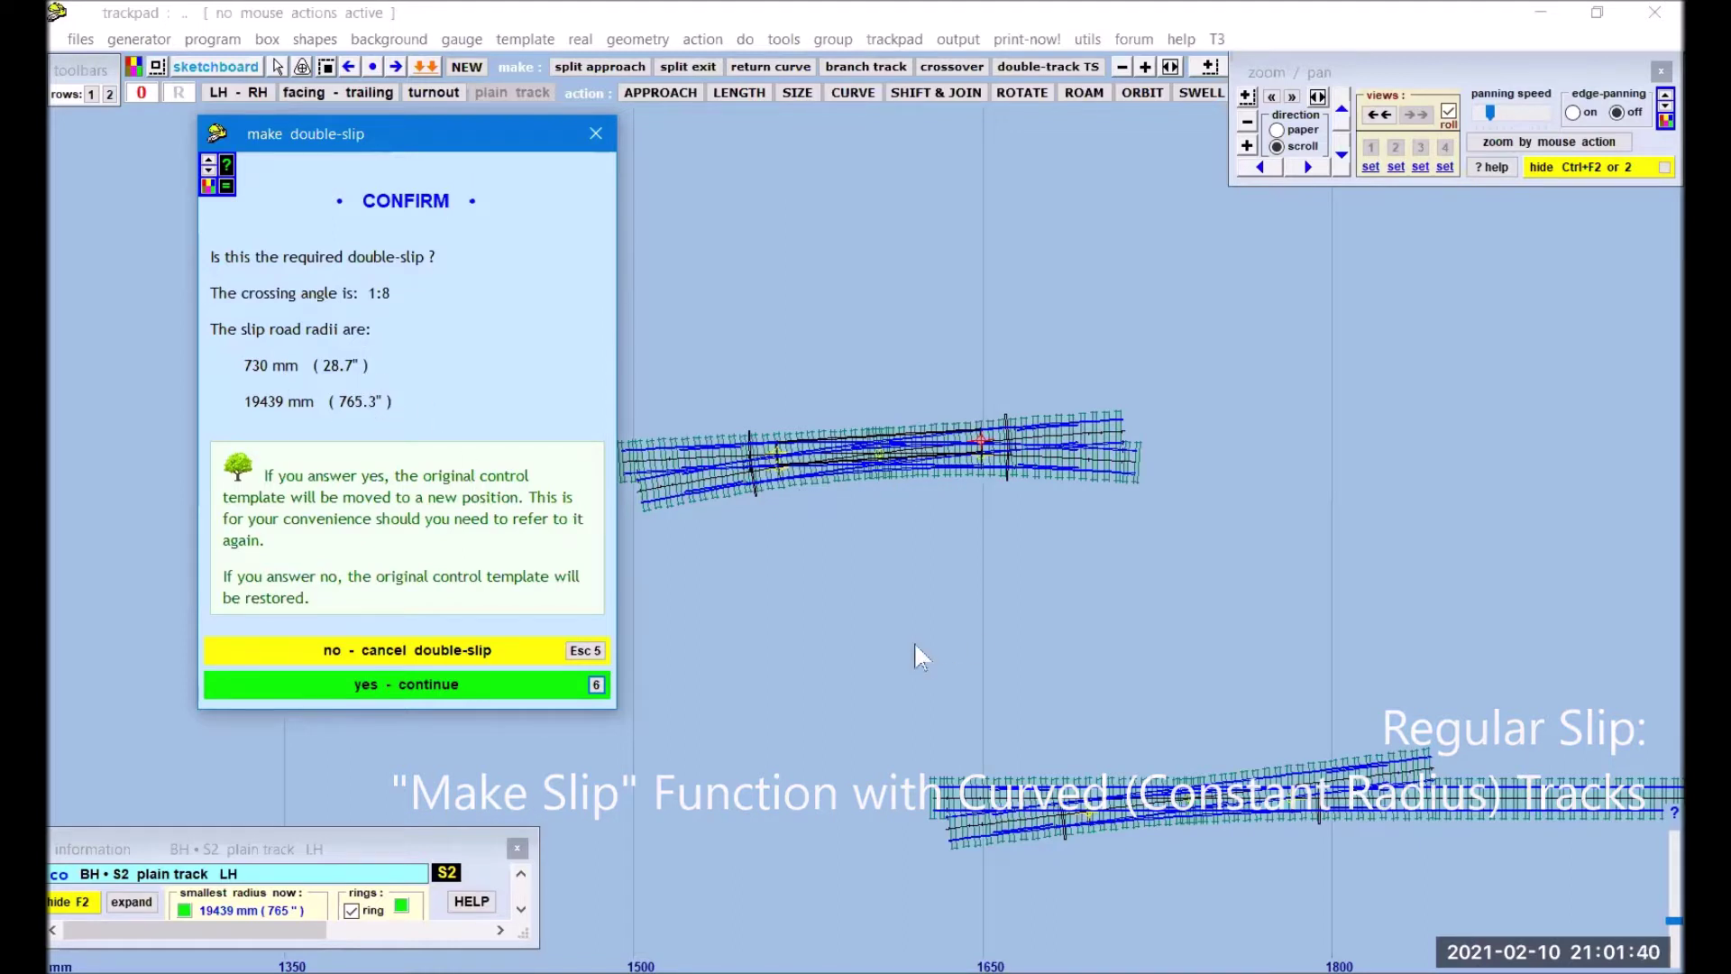
click(462, 687)
Step: Create a new straight left-hand plain track template in an empty area
right_drag(1422, 517, 1322, 417)
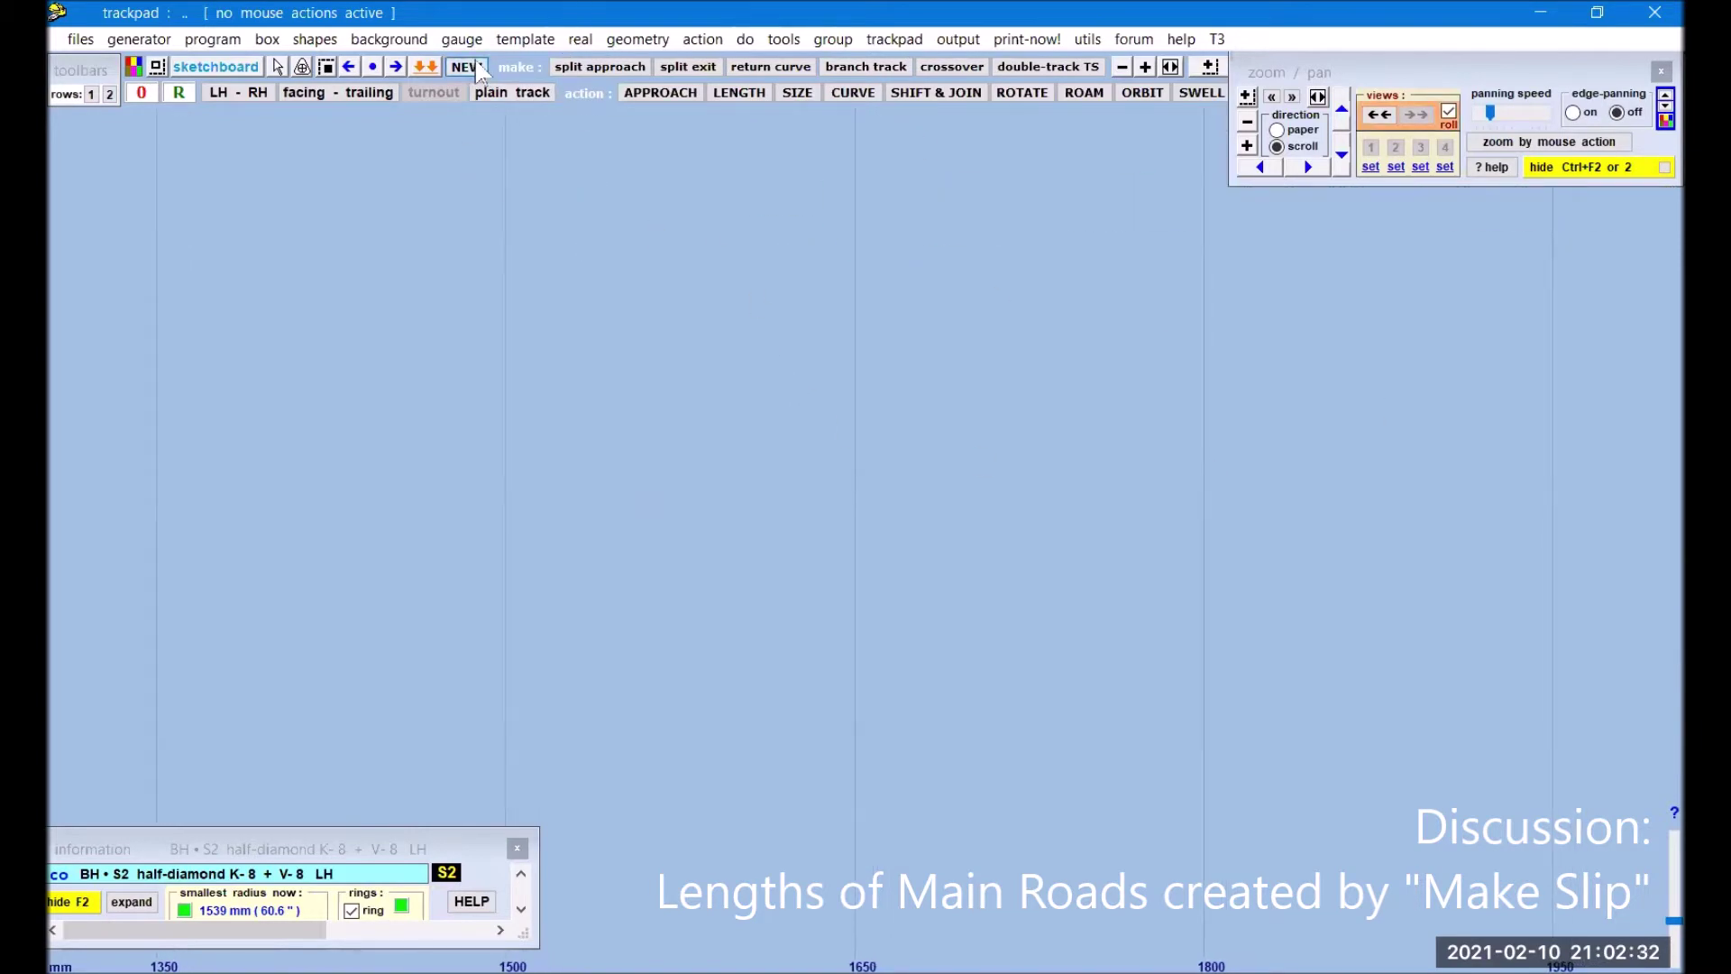
click(926, 407)
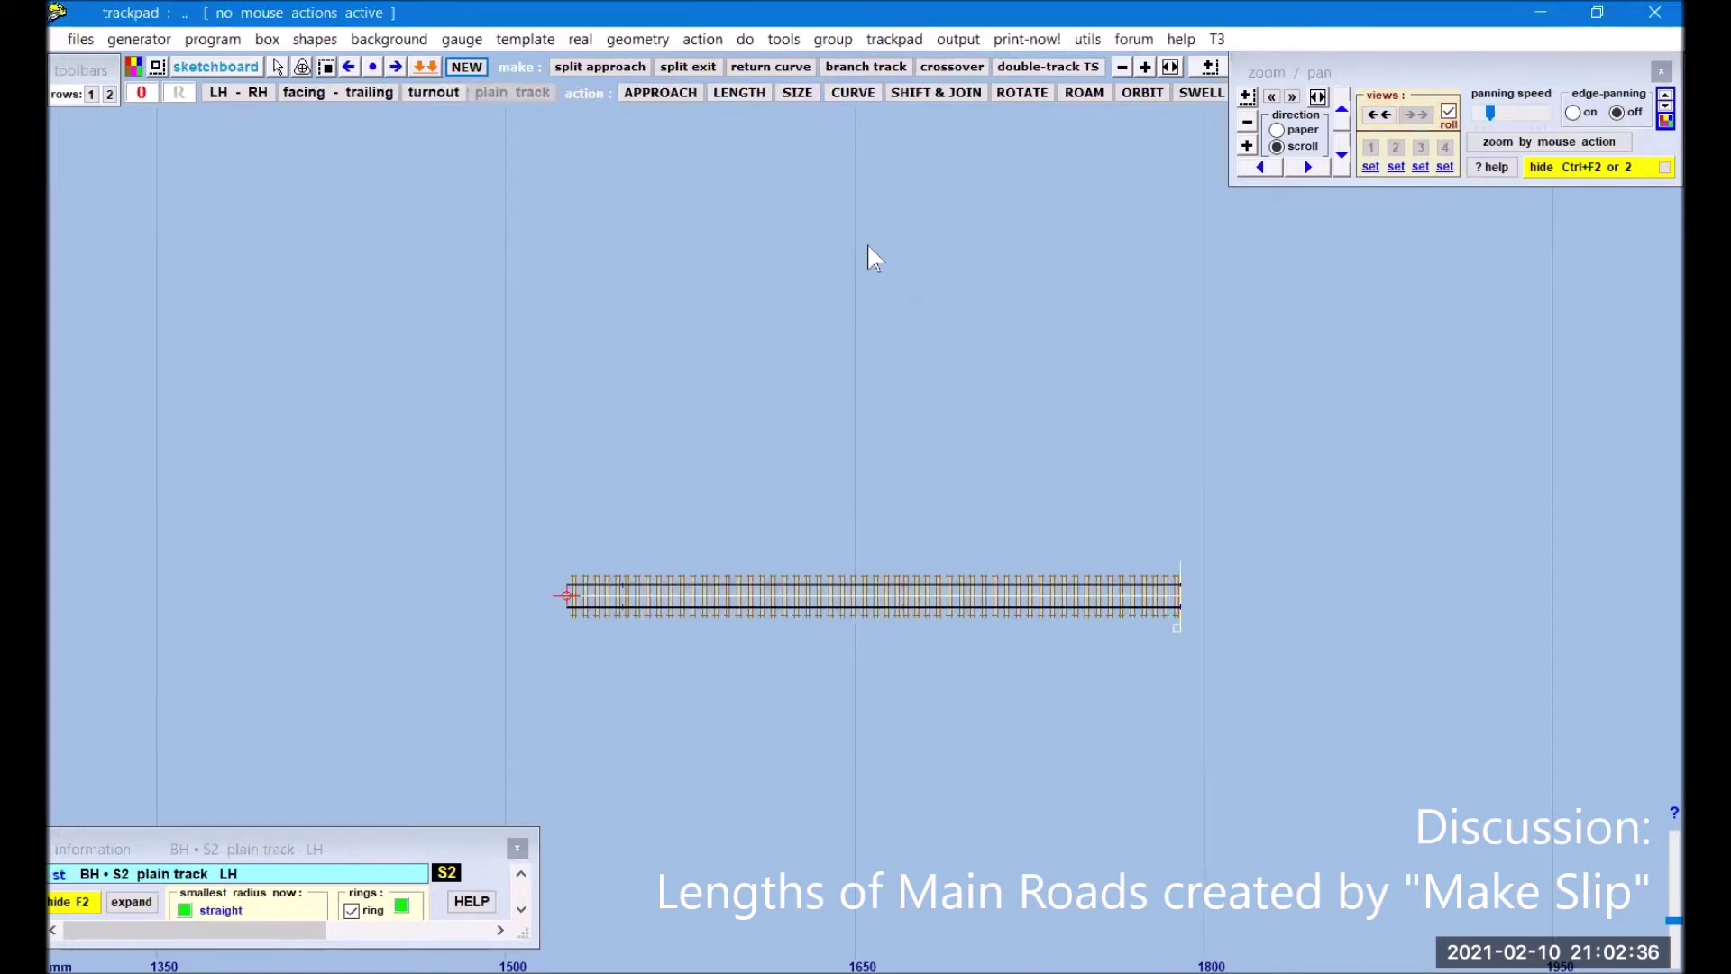
key(ctrl+z)
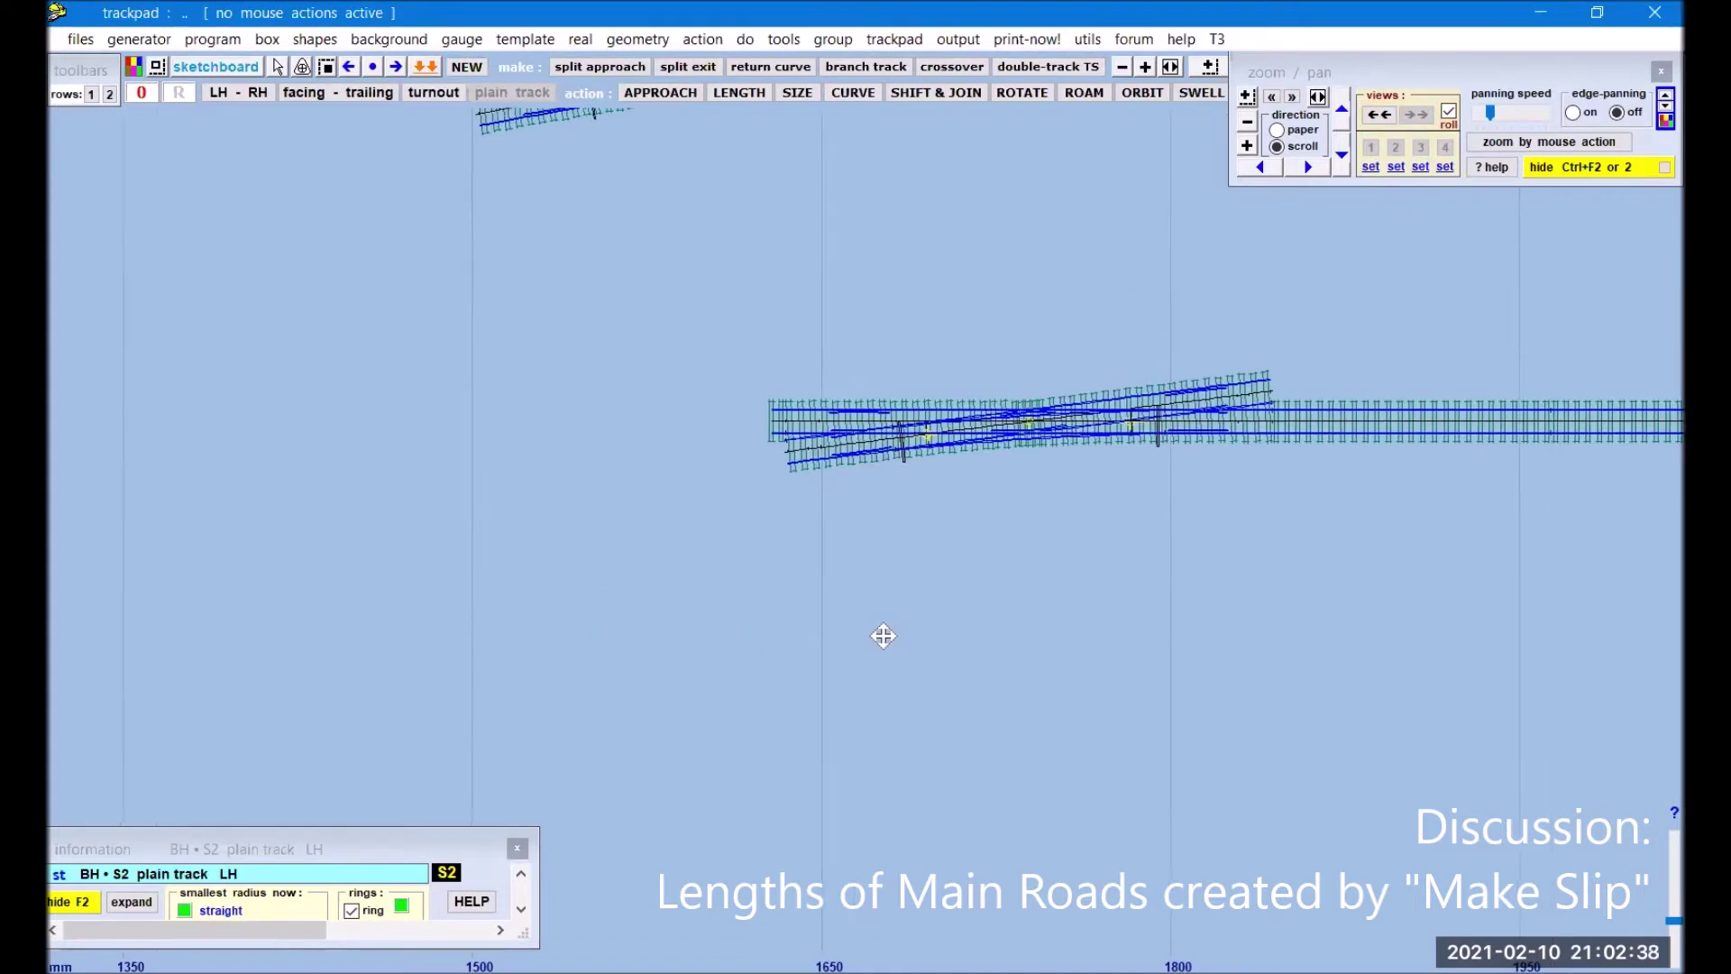
Step: Delete the curved double-slip's right-hand slip half-diamond to the control, retaining its prefix tag
right_drag(974, 521, 911, 568)
right_drag(734, 402, 906, 485)
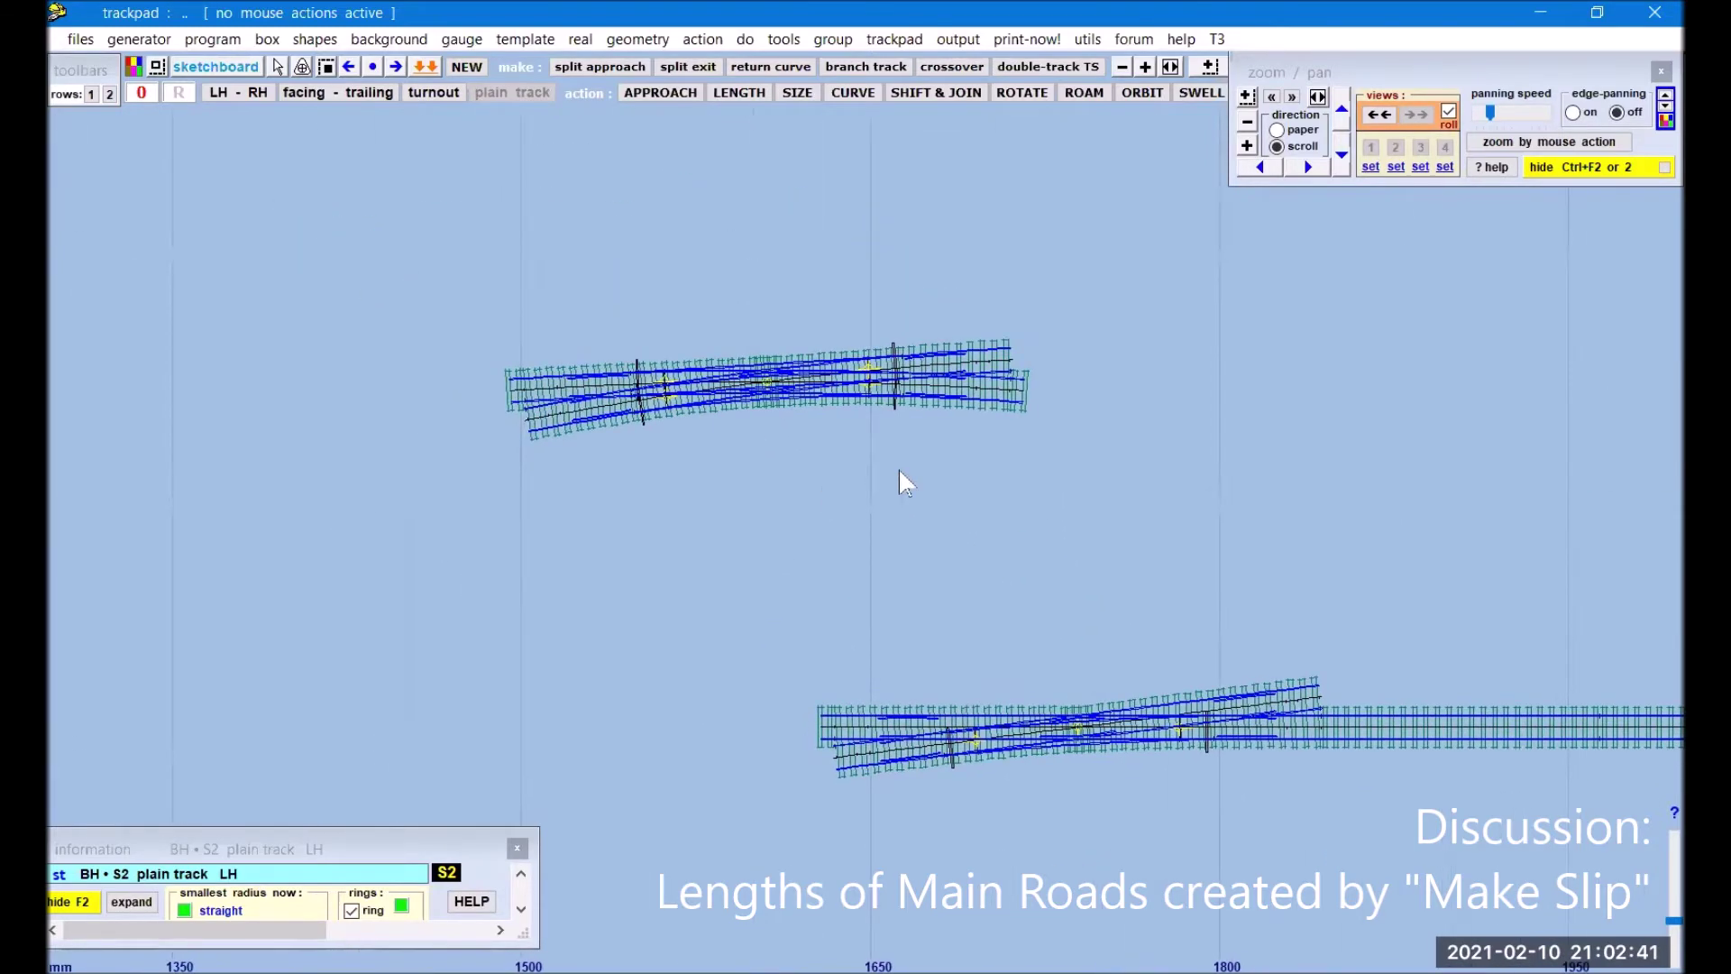
click(981, 393)
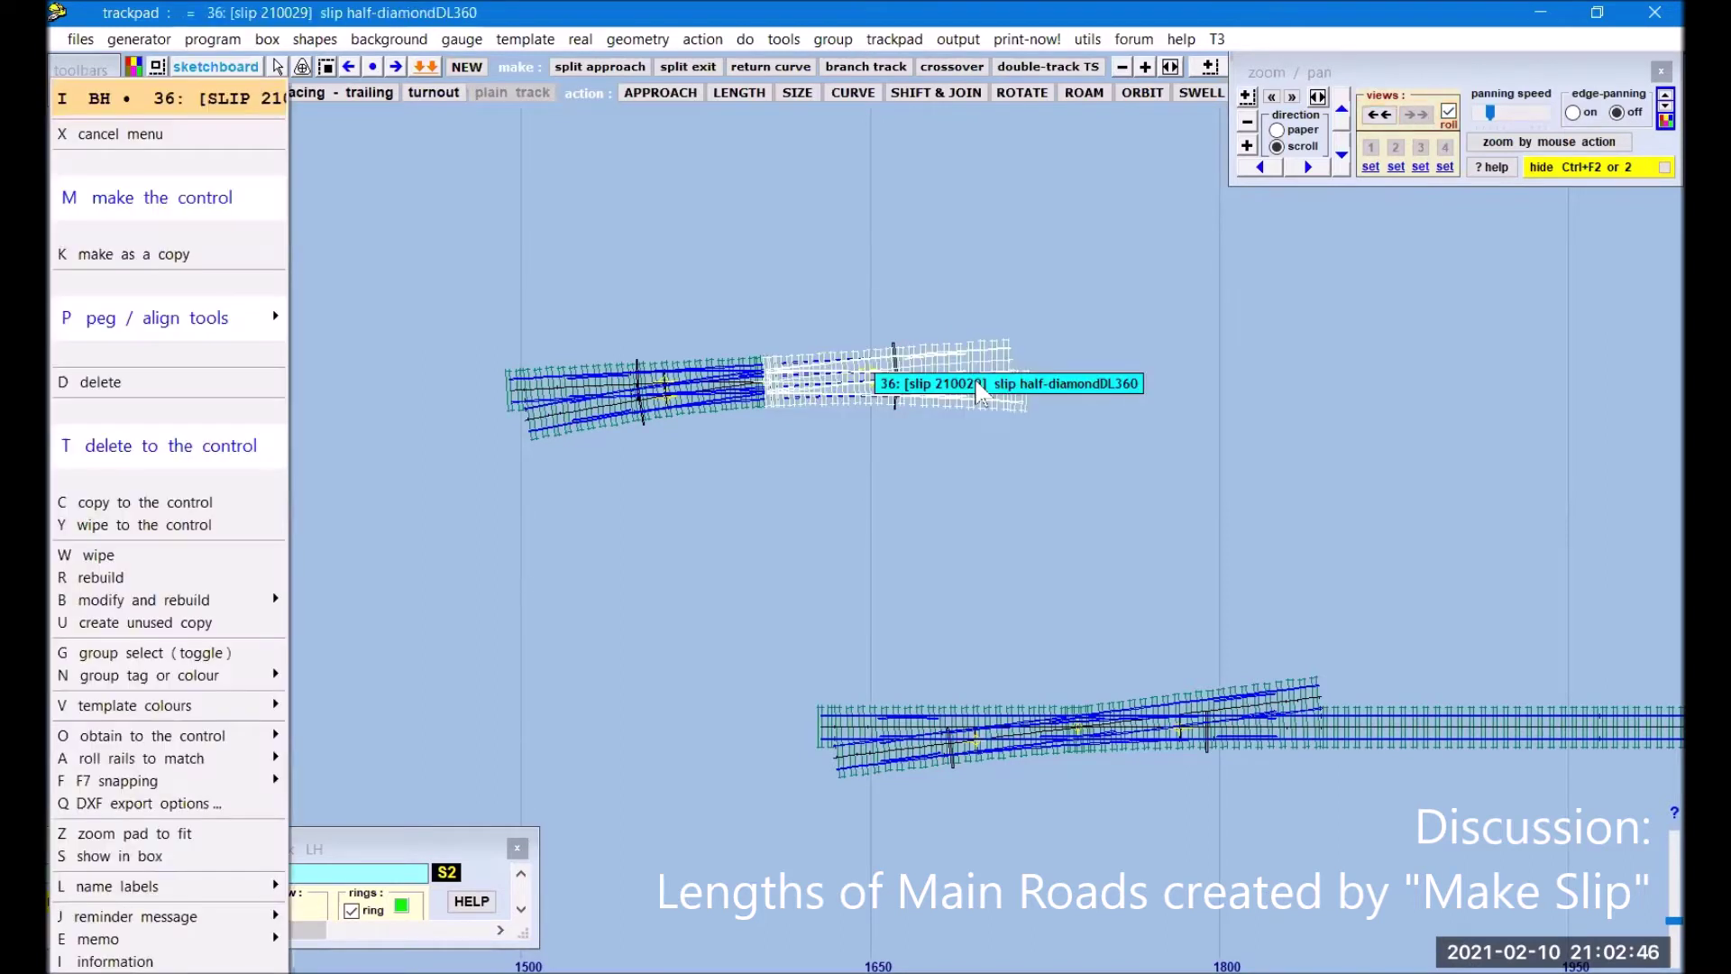
click(214, 453)
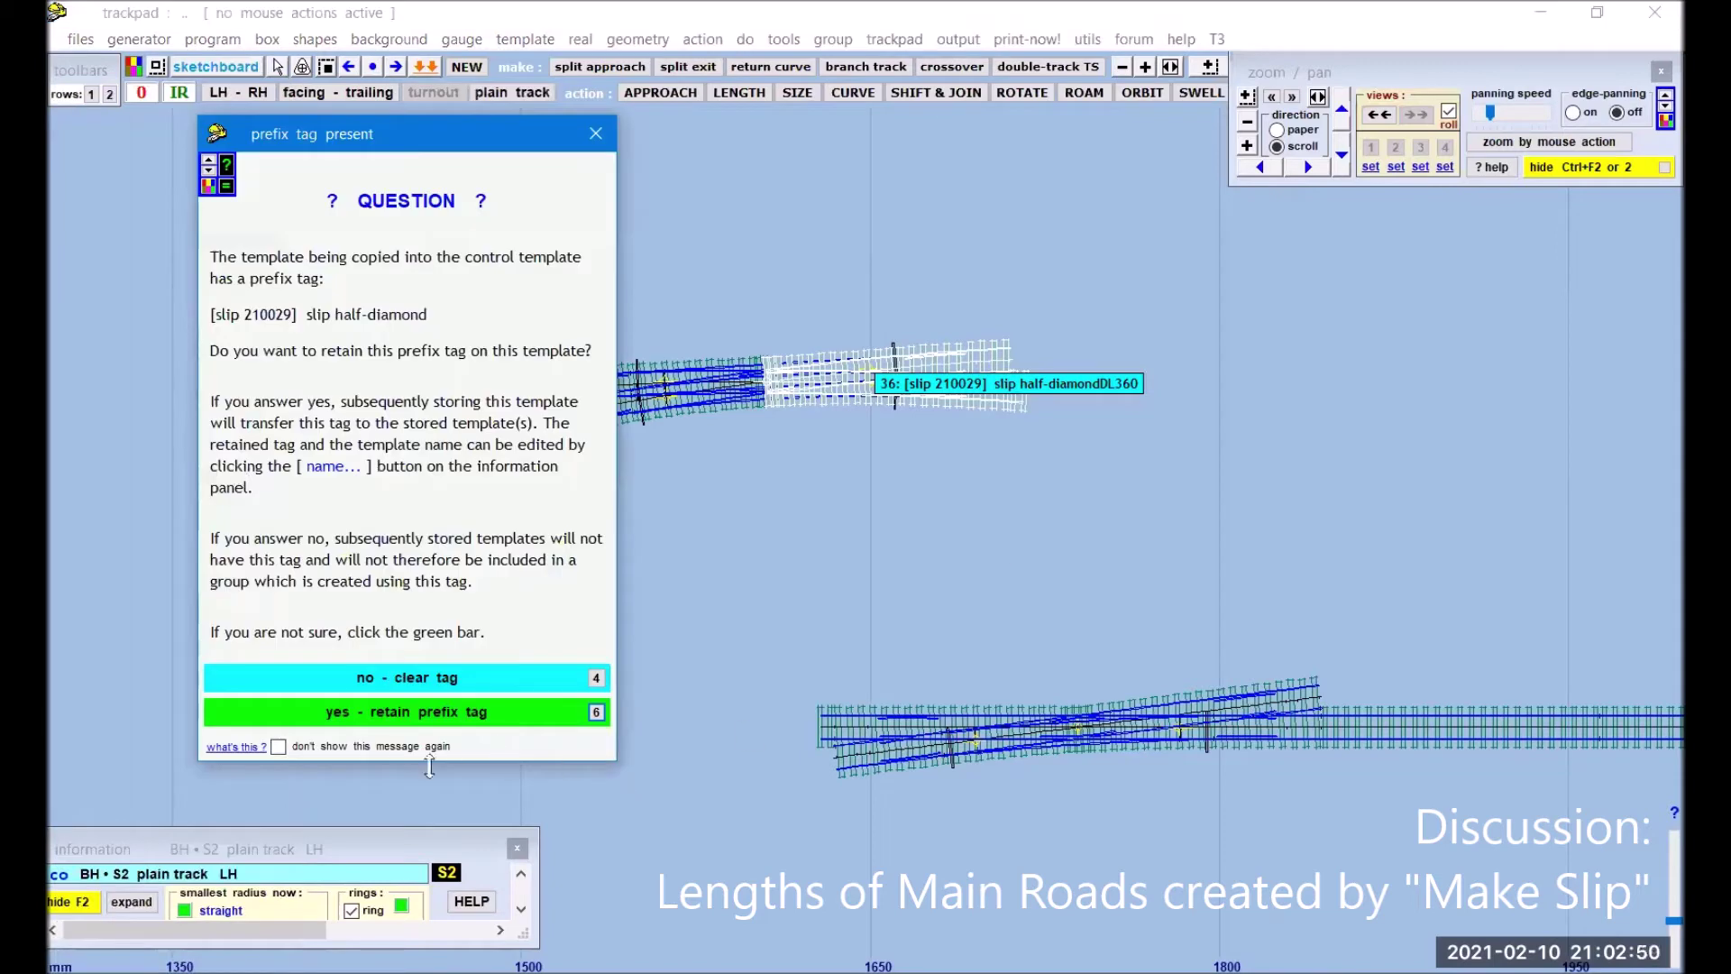
click(439, 712)
Step: Extend the curved slip half-diamond's main road to an overall length of about 507 mm
right_drag(1499, 568, 1019, 584)
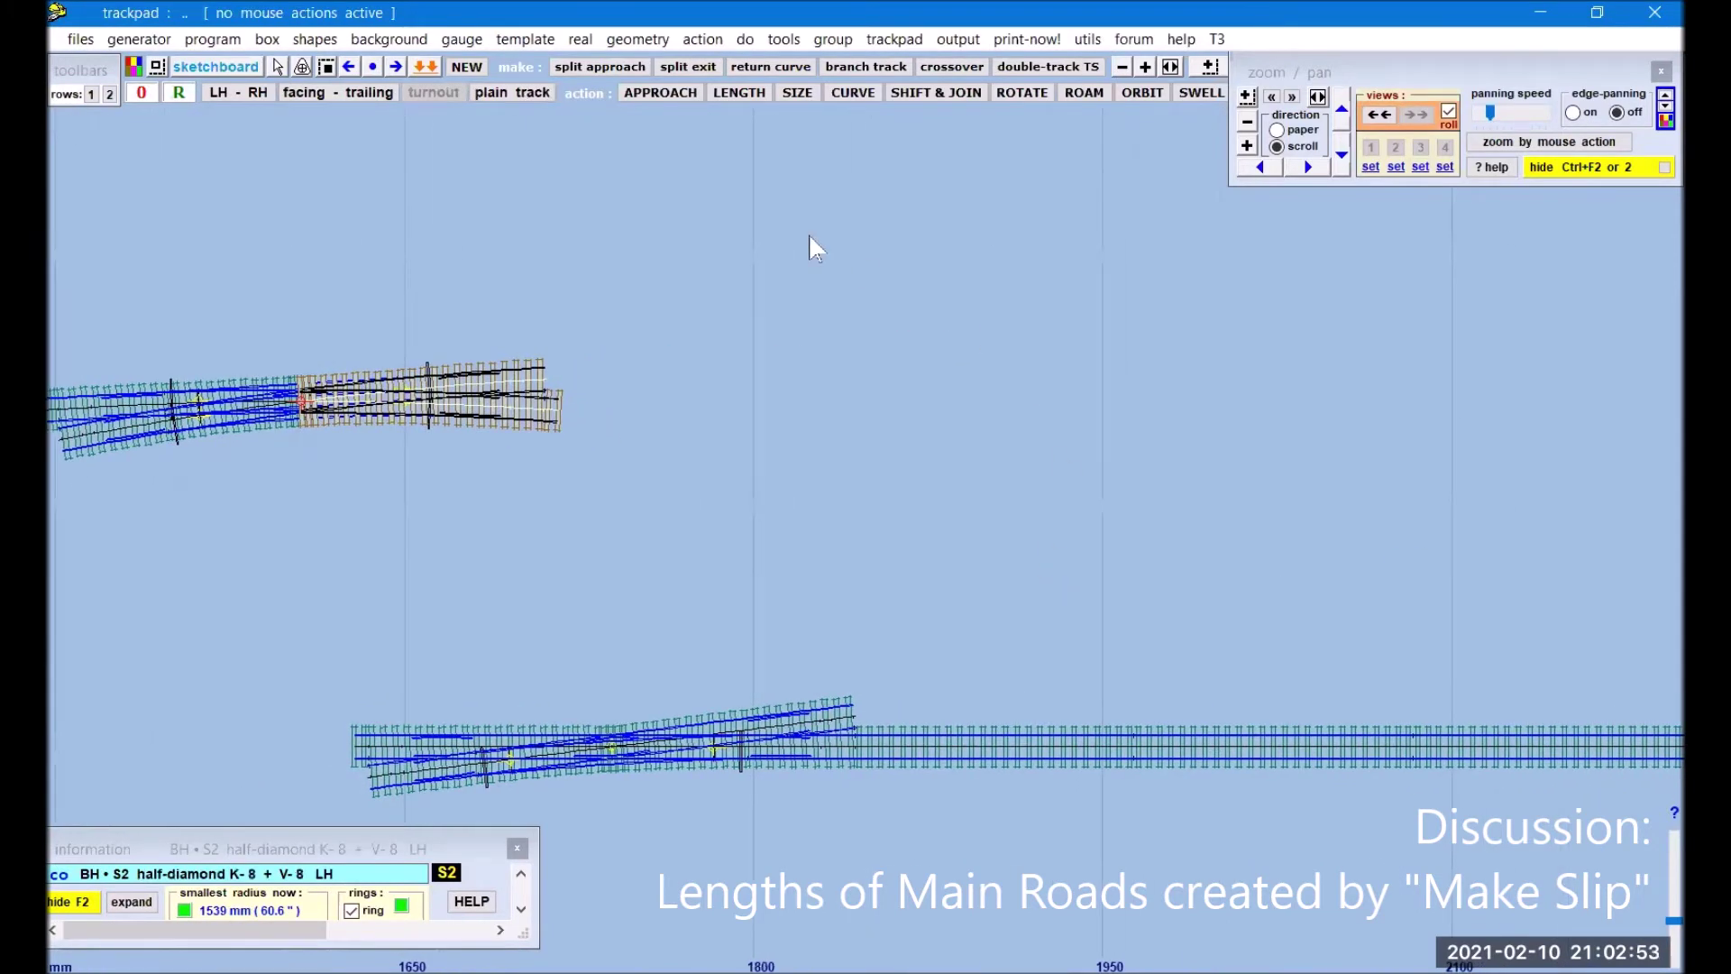
click(739, 92)
drag(189, 534, 1468, 632)
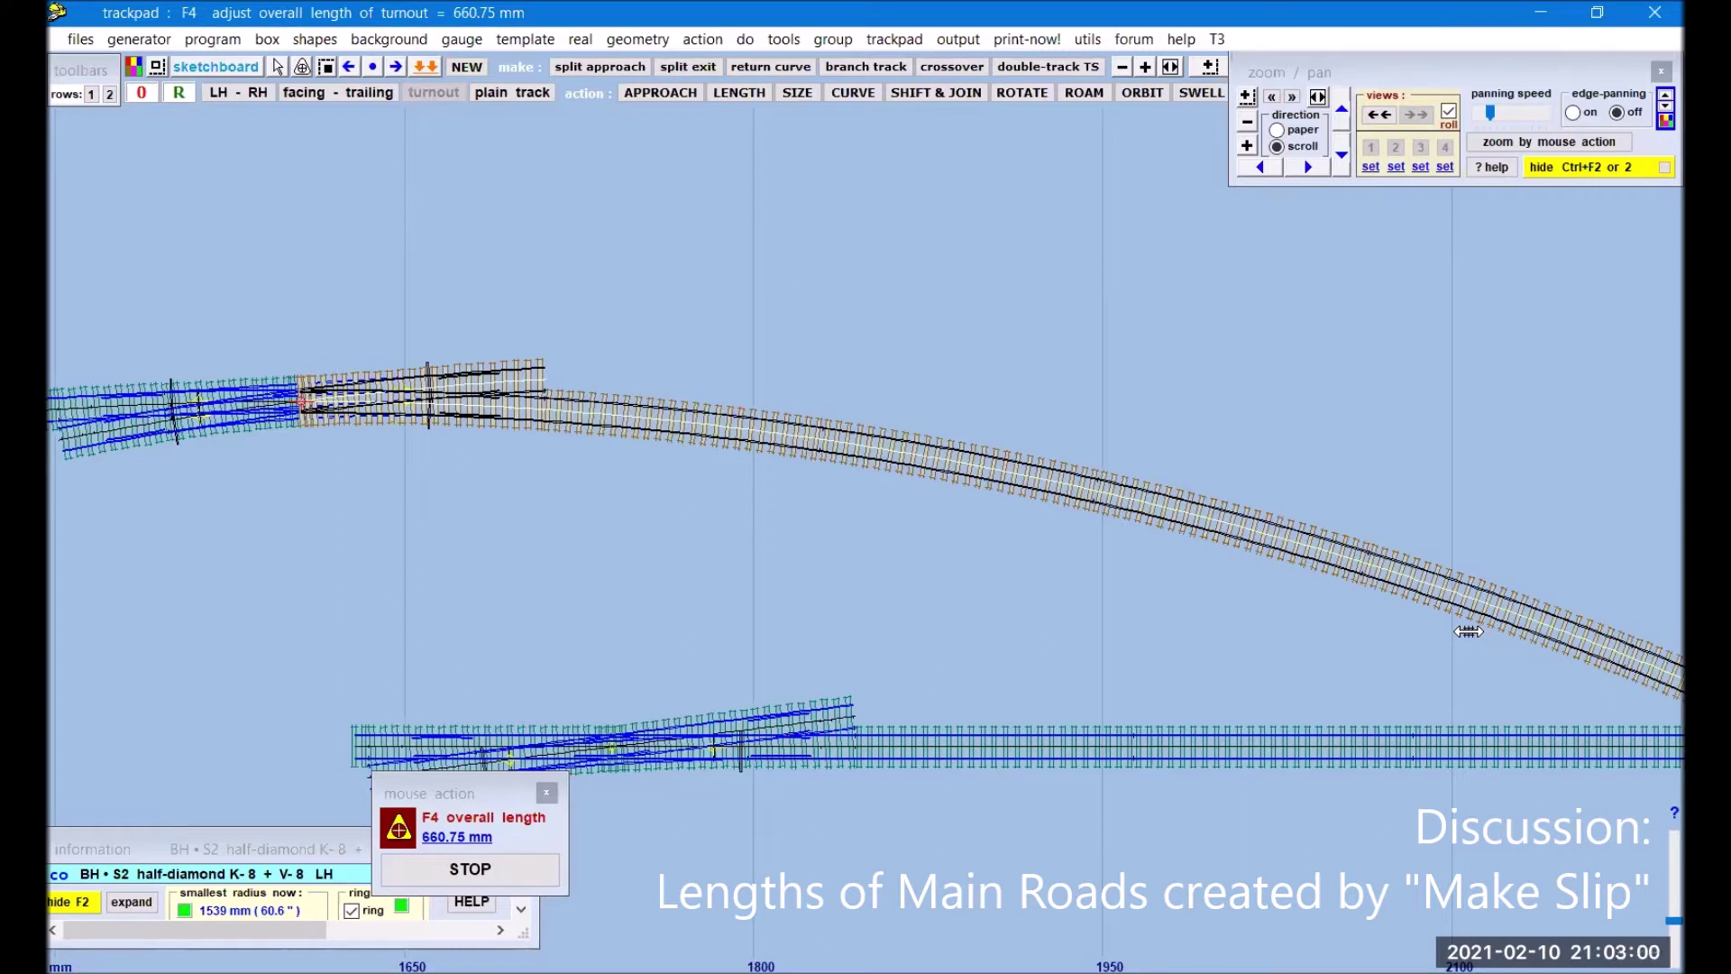
drag(1468, 634, 1113, 612)
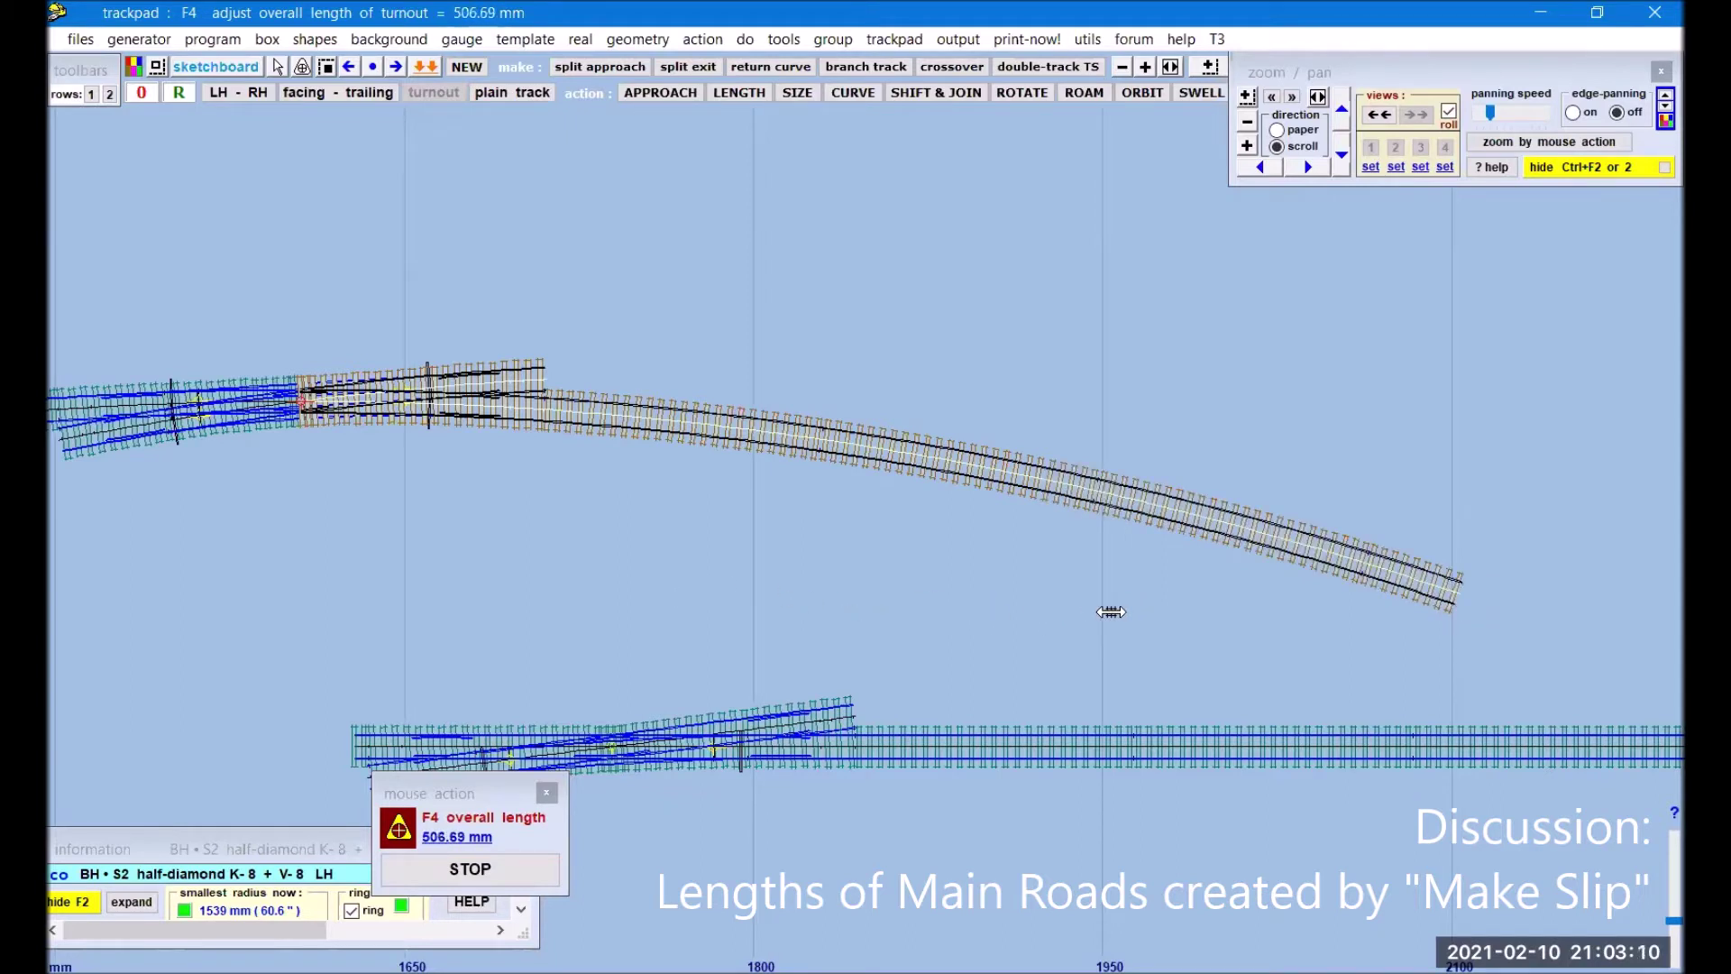
drag(1109, 613, 1107, 612)
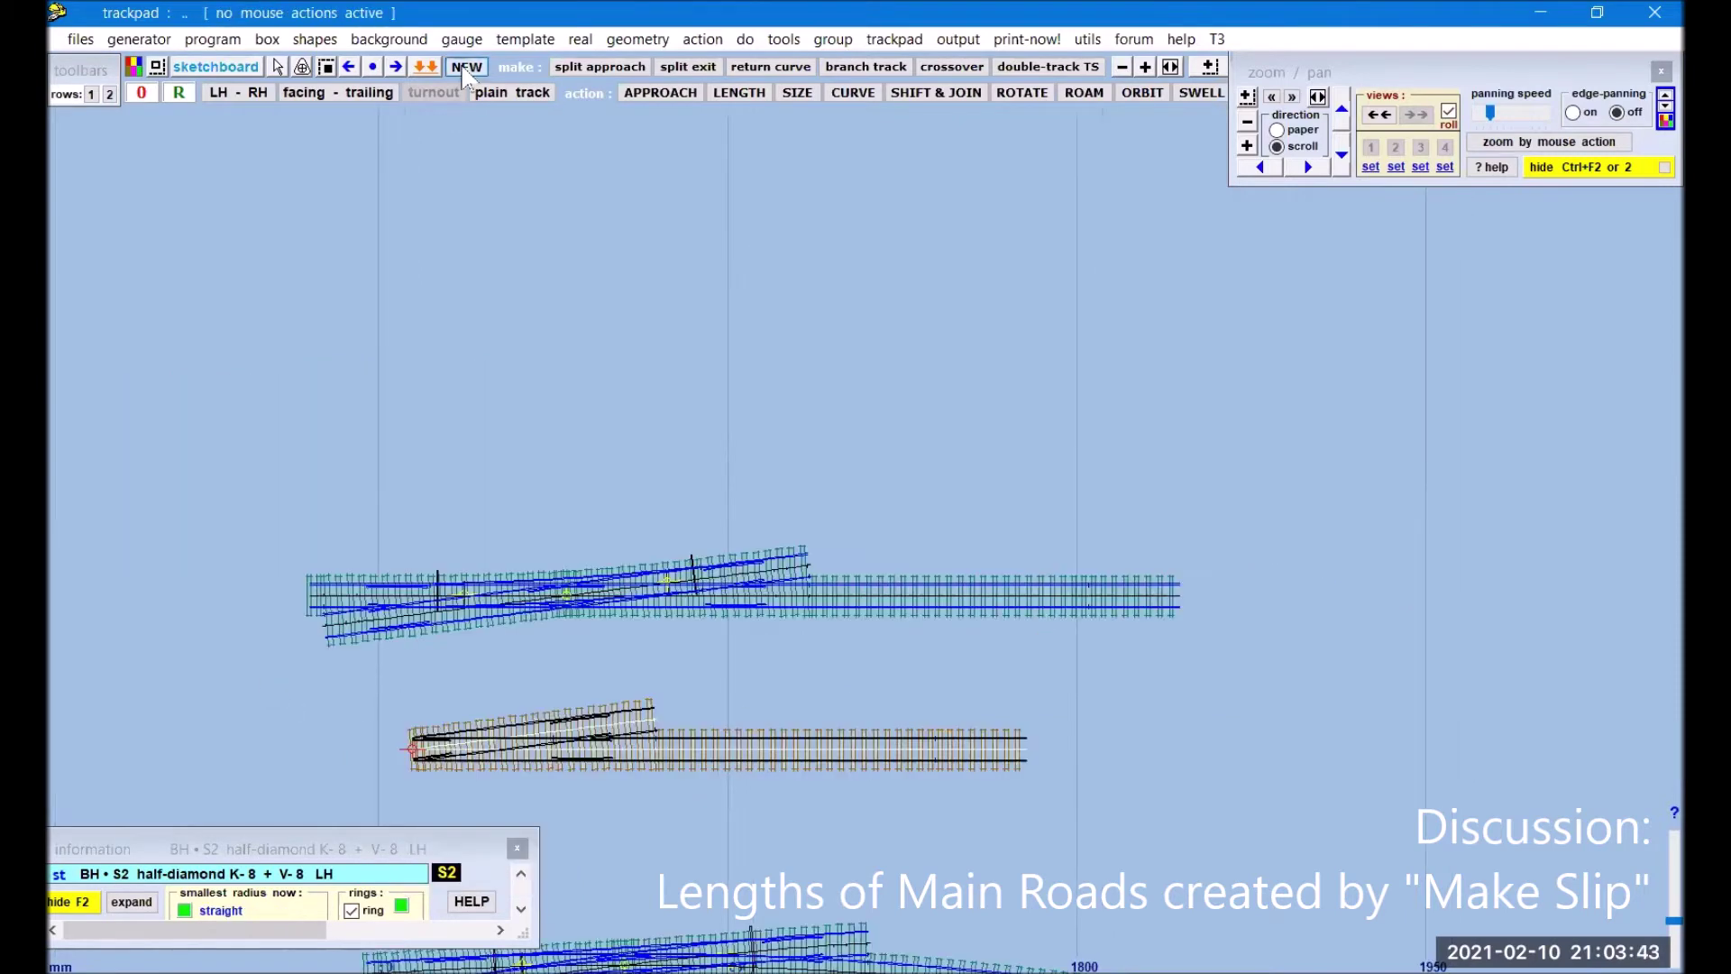
Step: Create a new left-hand plain track template and shift it to the empty area above the straight single-slip
click(466, 68)
click(928, 406)
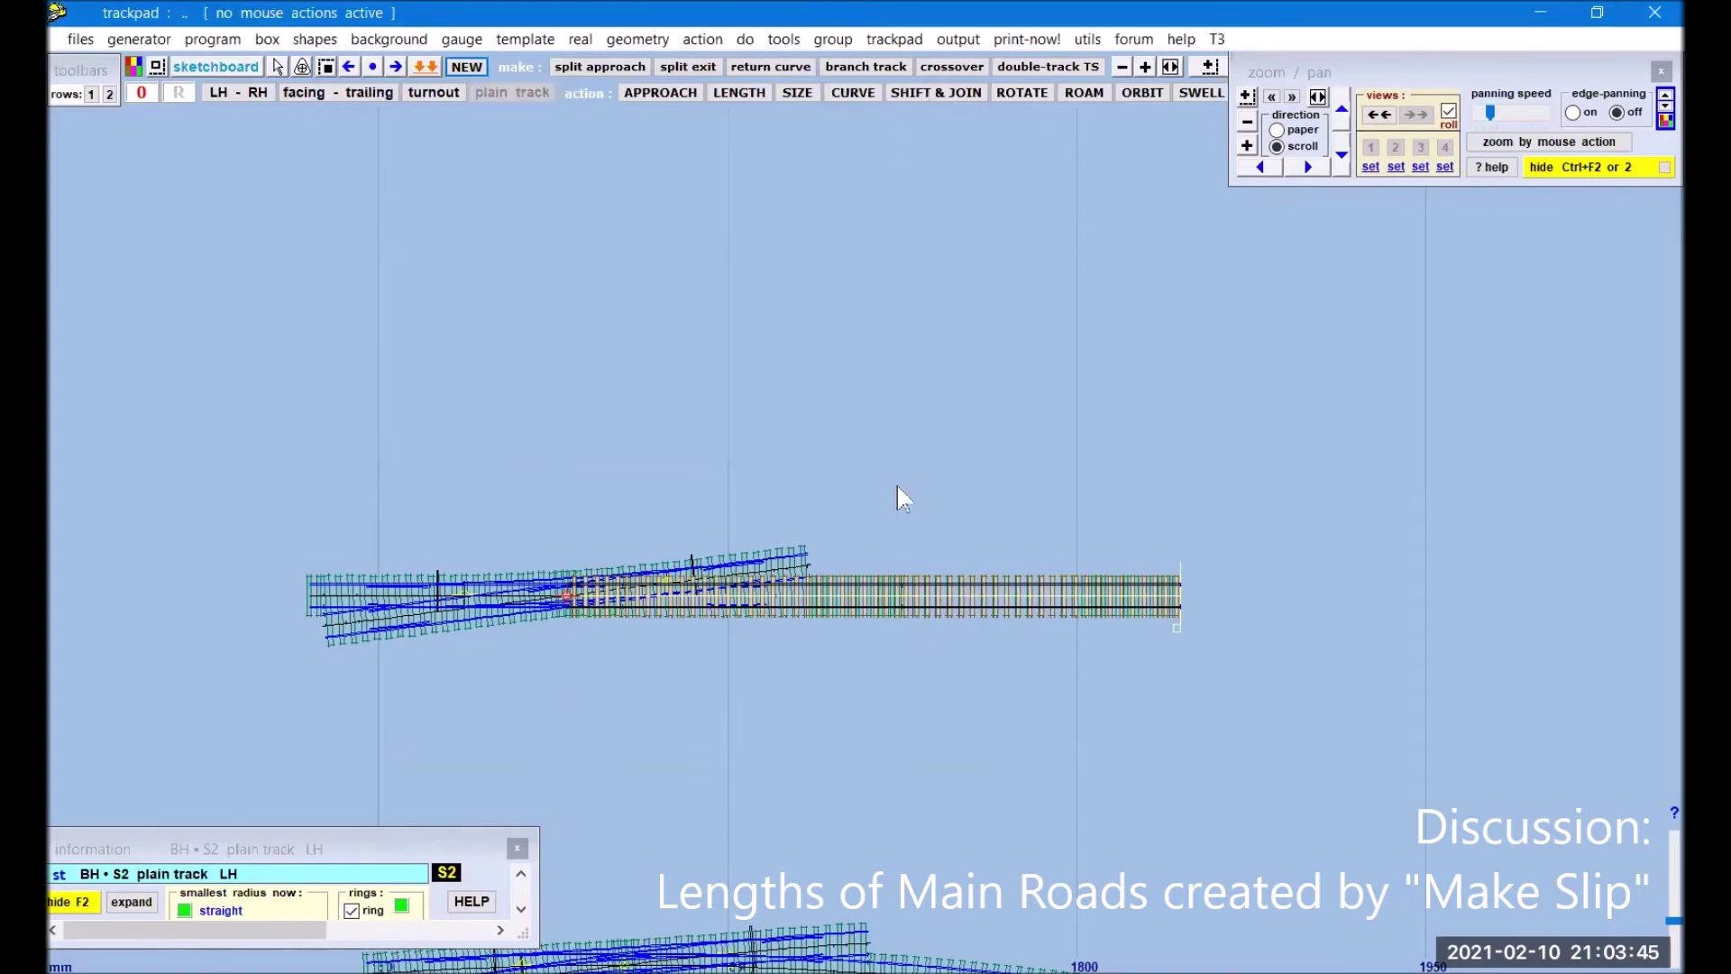
key(F7)
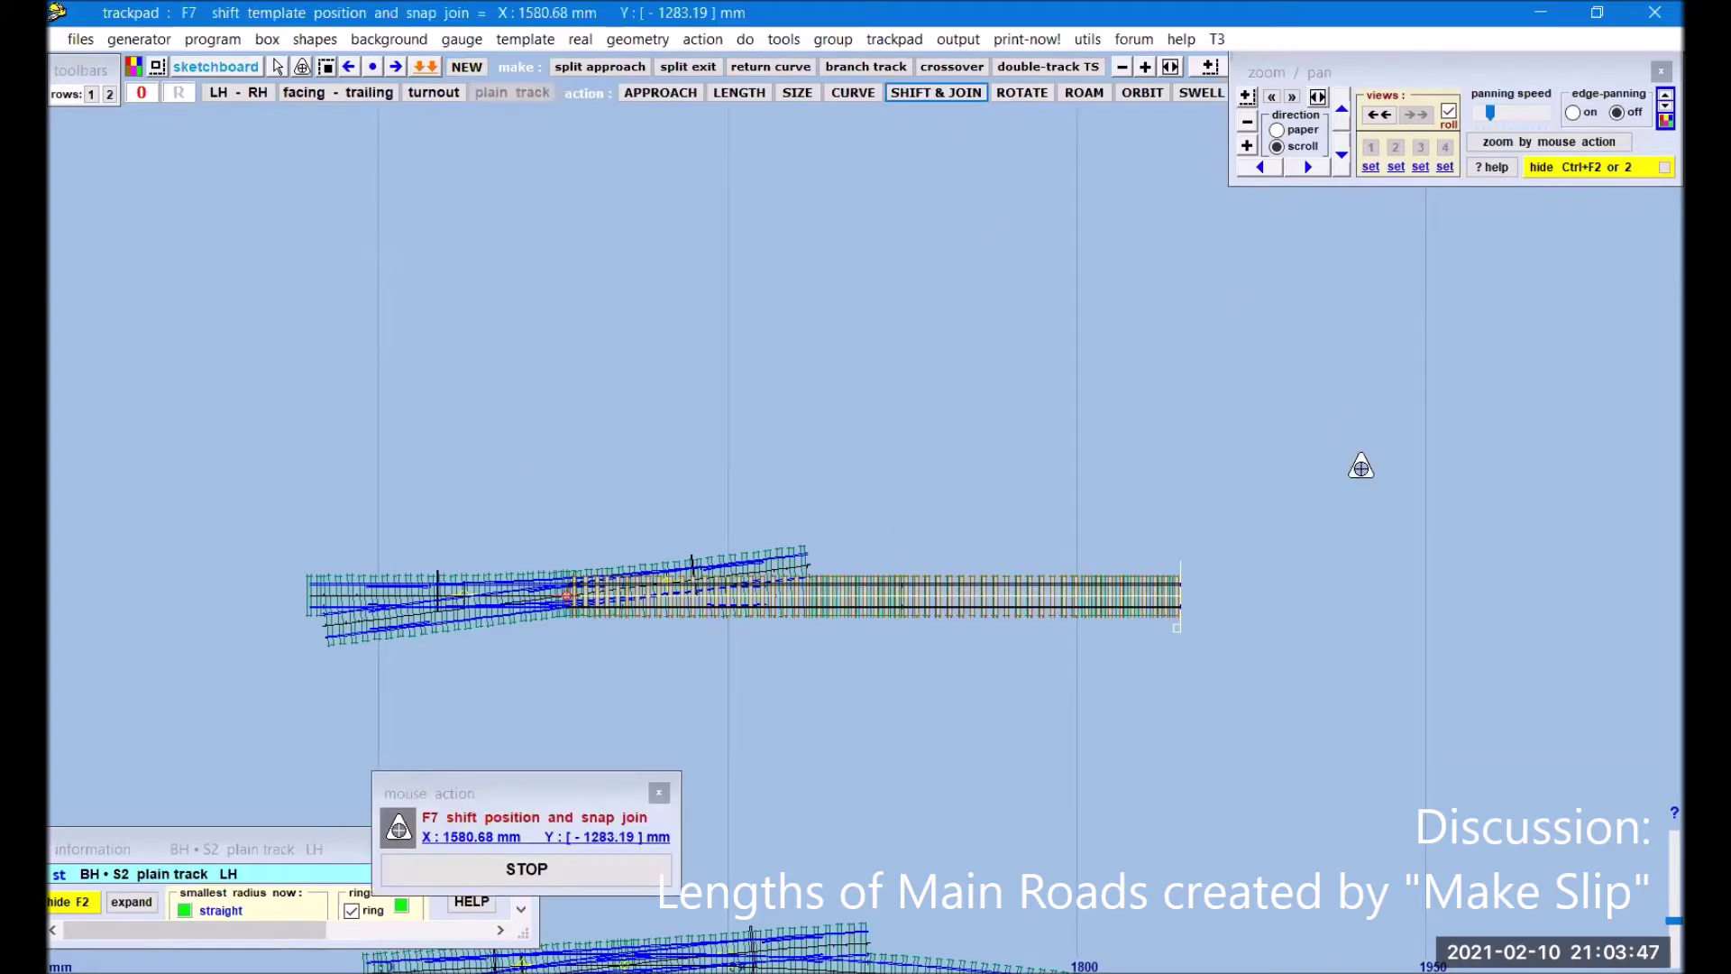
drag(1399, 664, 1249, 414)
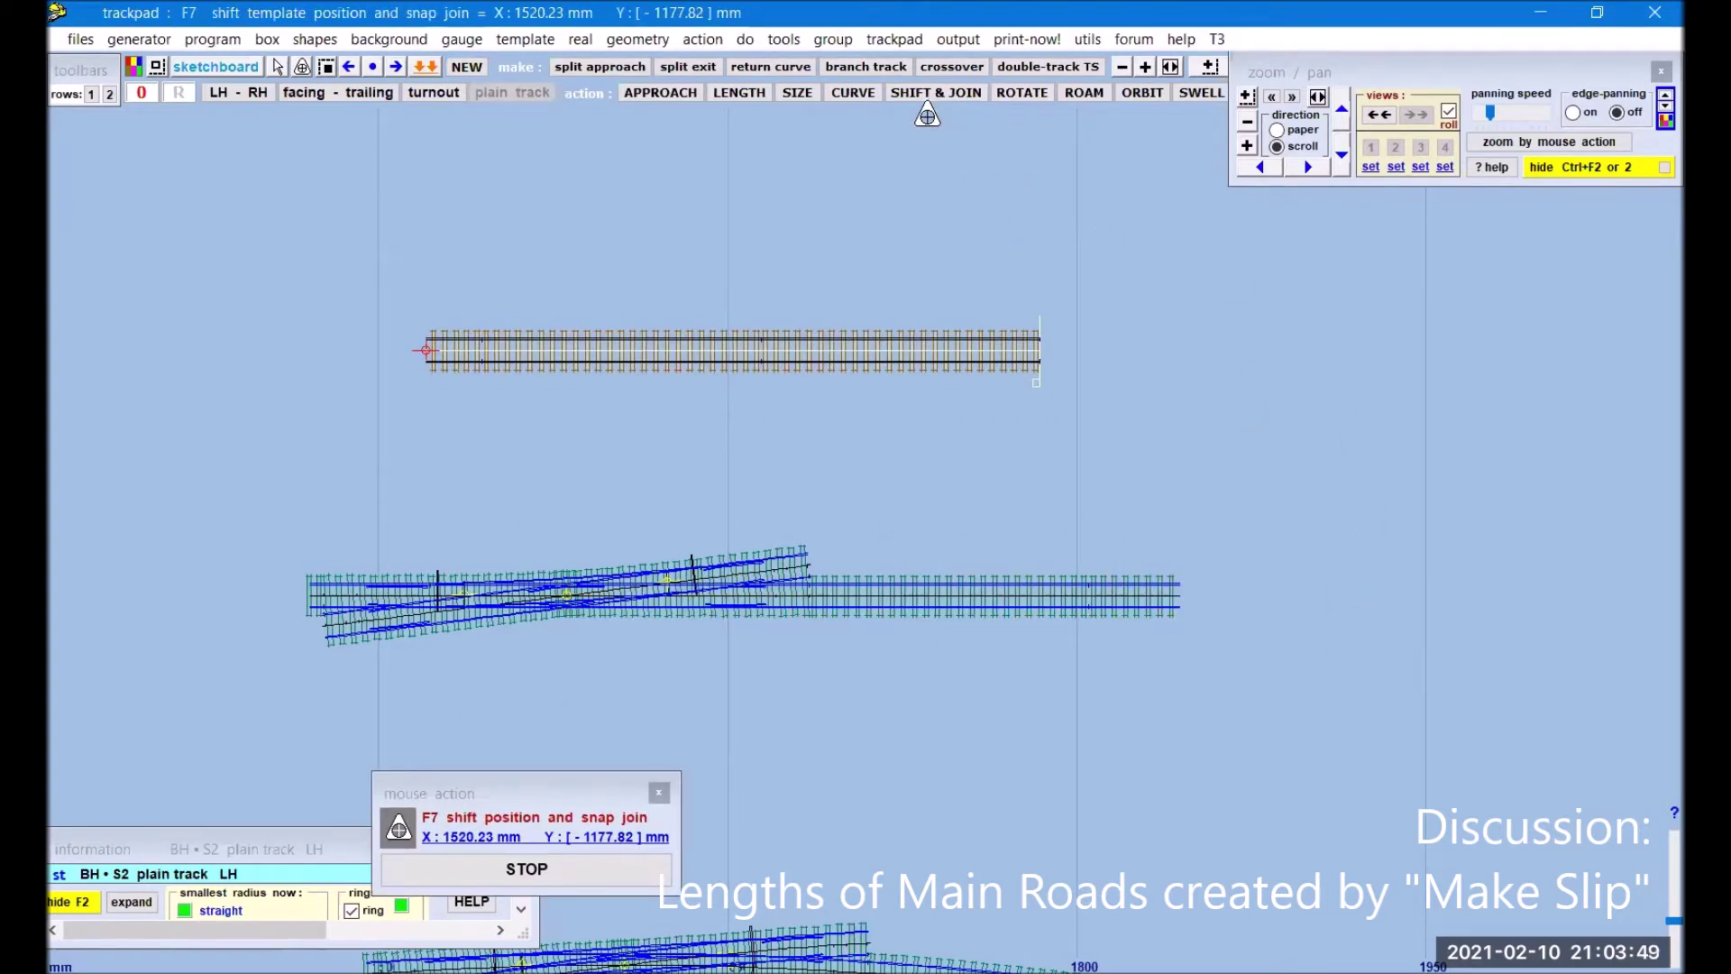
Step: Curve the new plain track to about -1518 mm radius and insert a half-diamond in it
key(F6)
drag(1309, 263, 1306, 514)
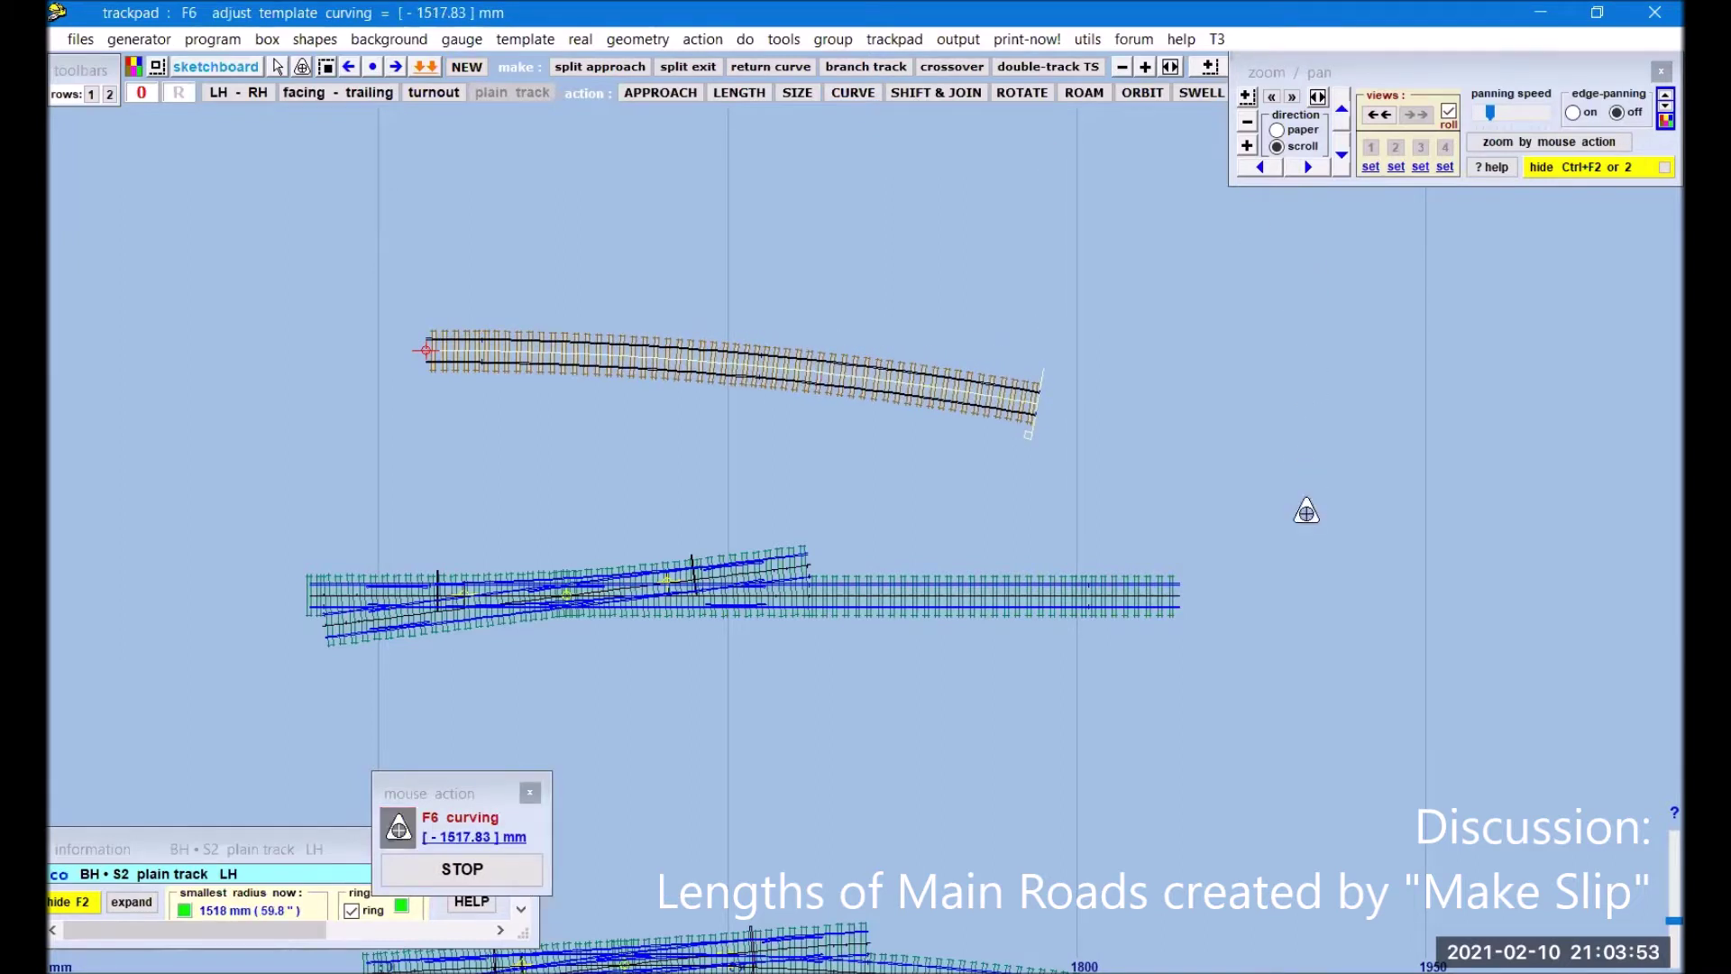
click(524, 39)
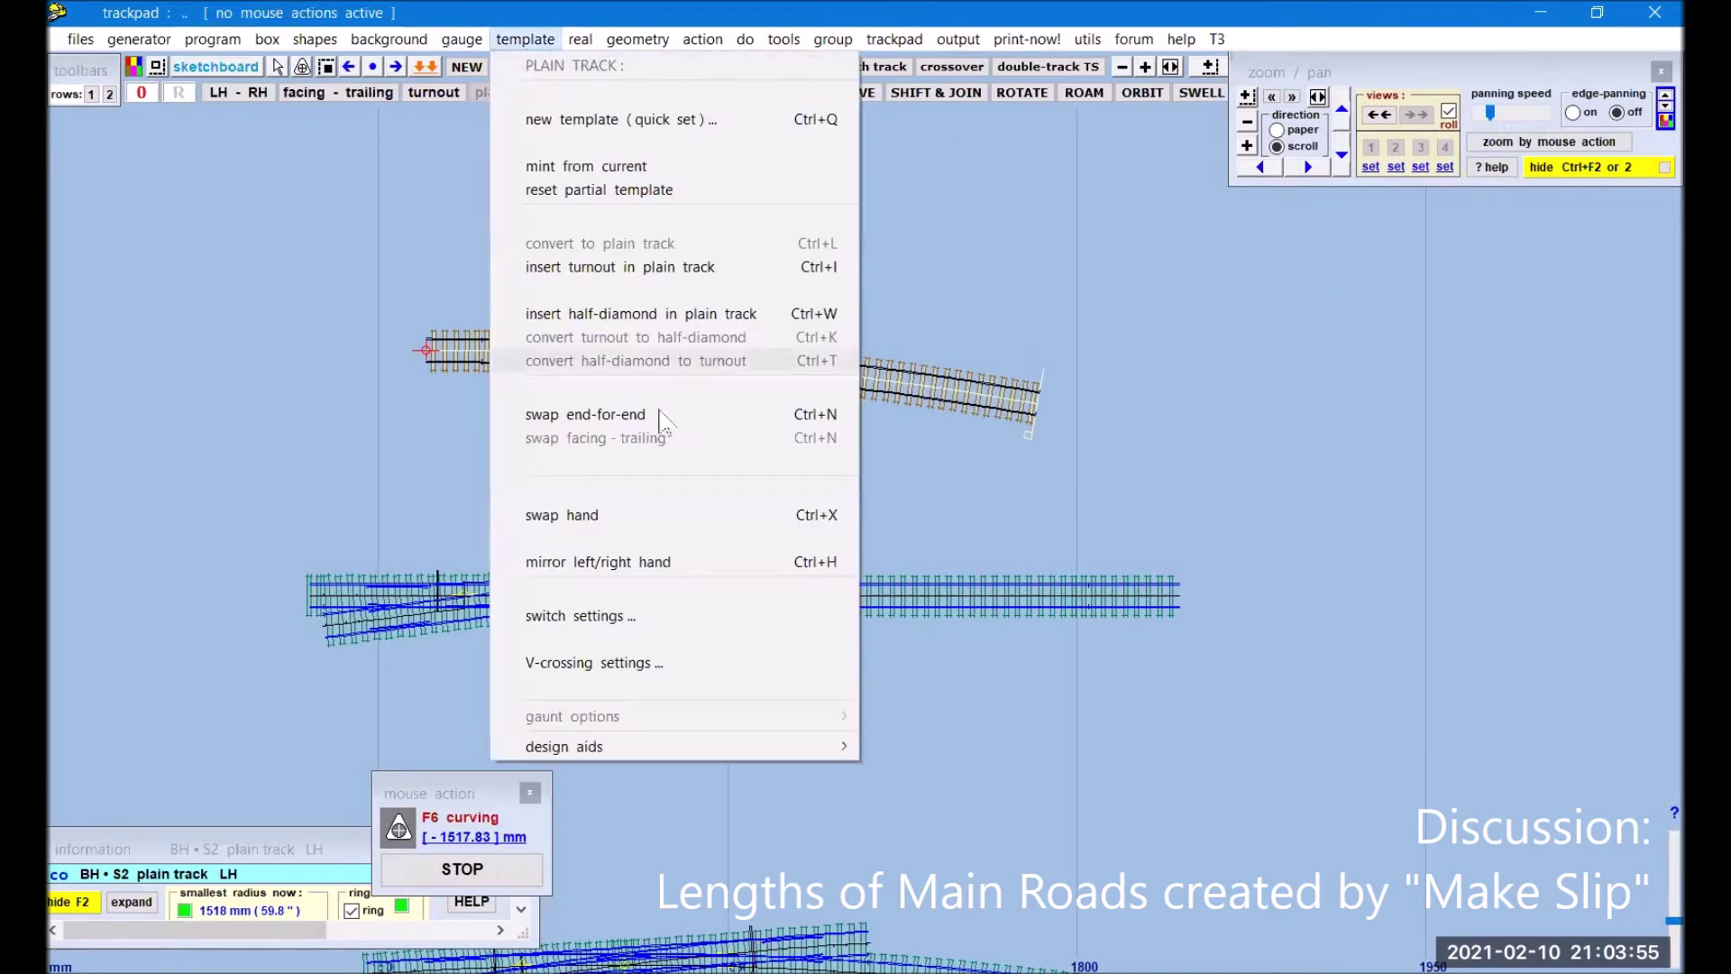
click(563, 315)
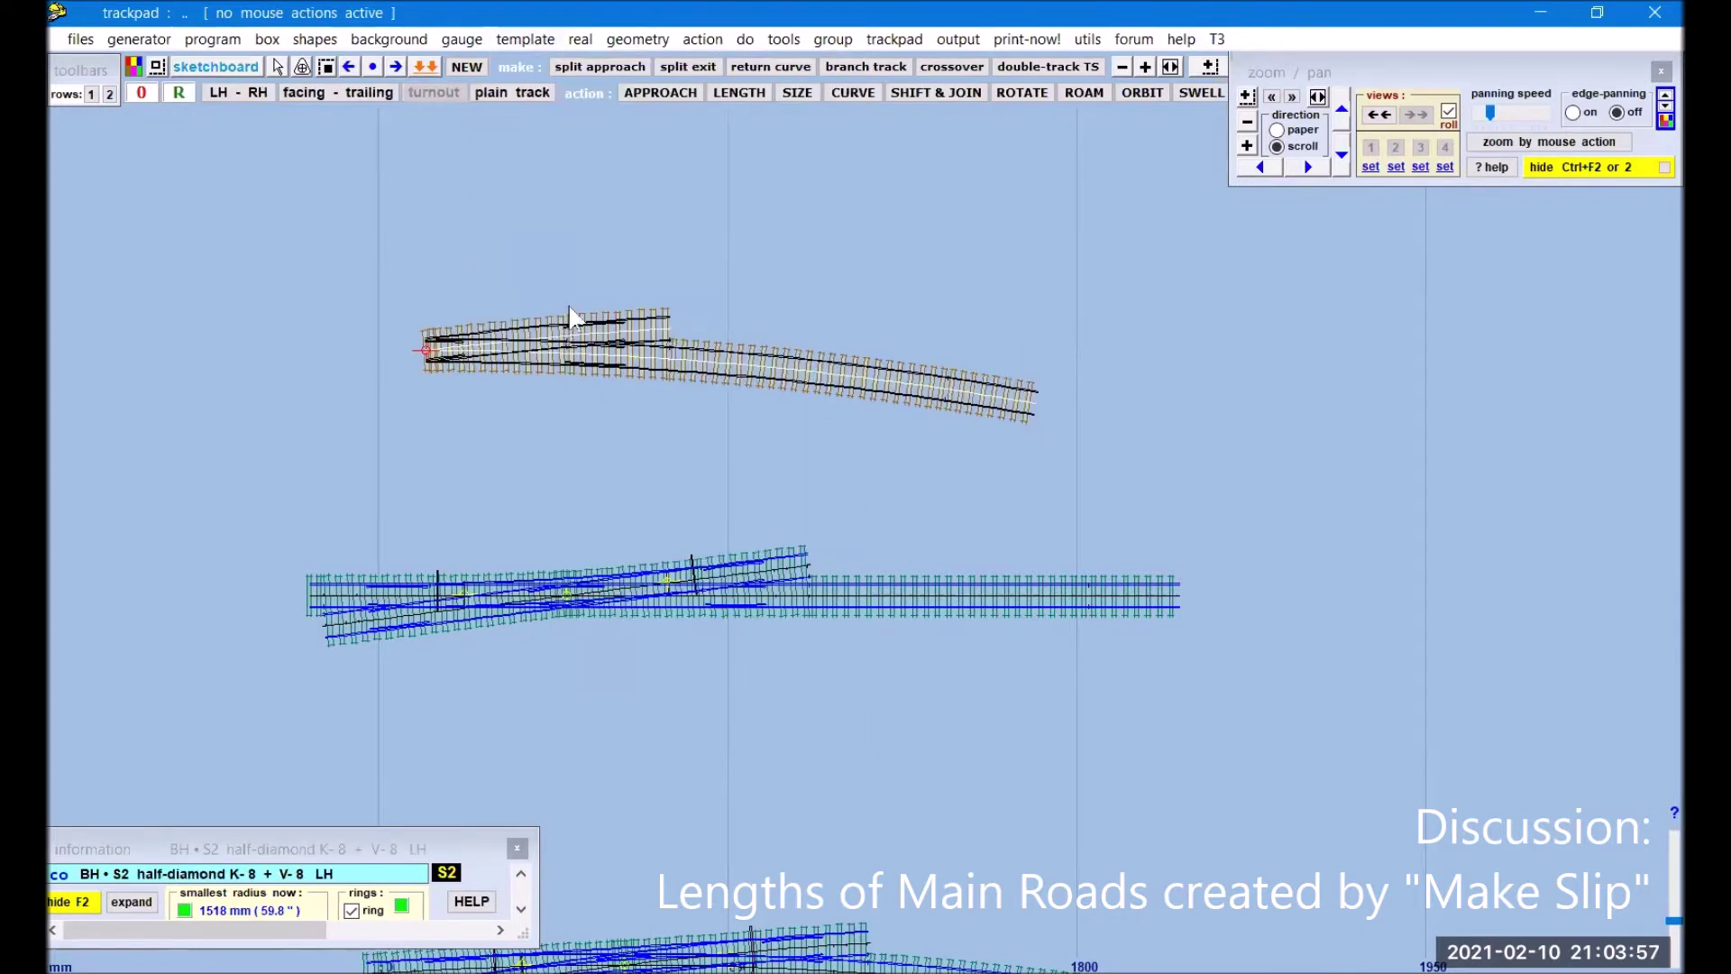
Step: Make a same-hand single-slip from the new curved half-diamond and accept it
click(784, 39)
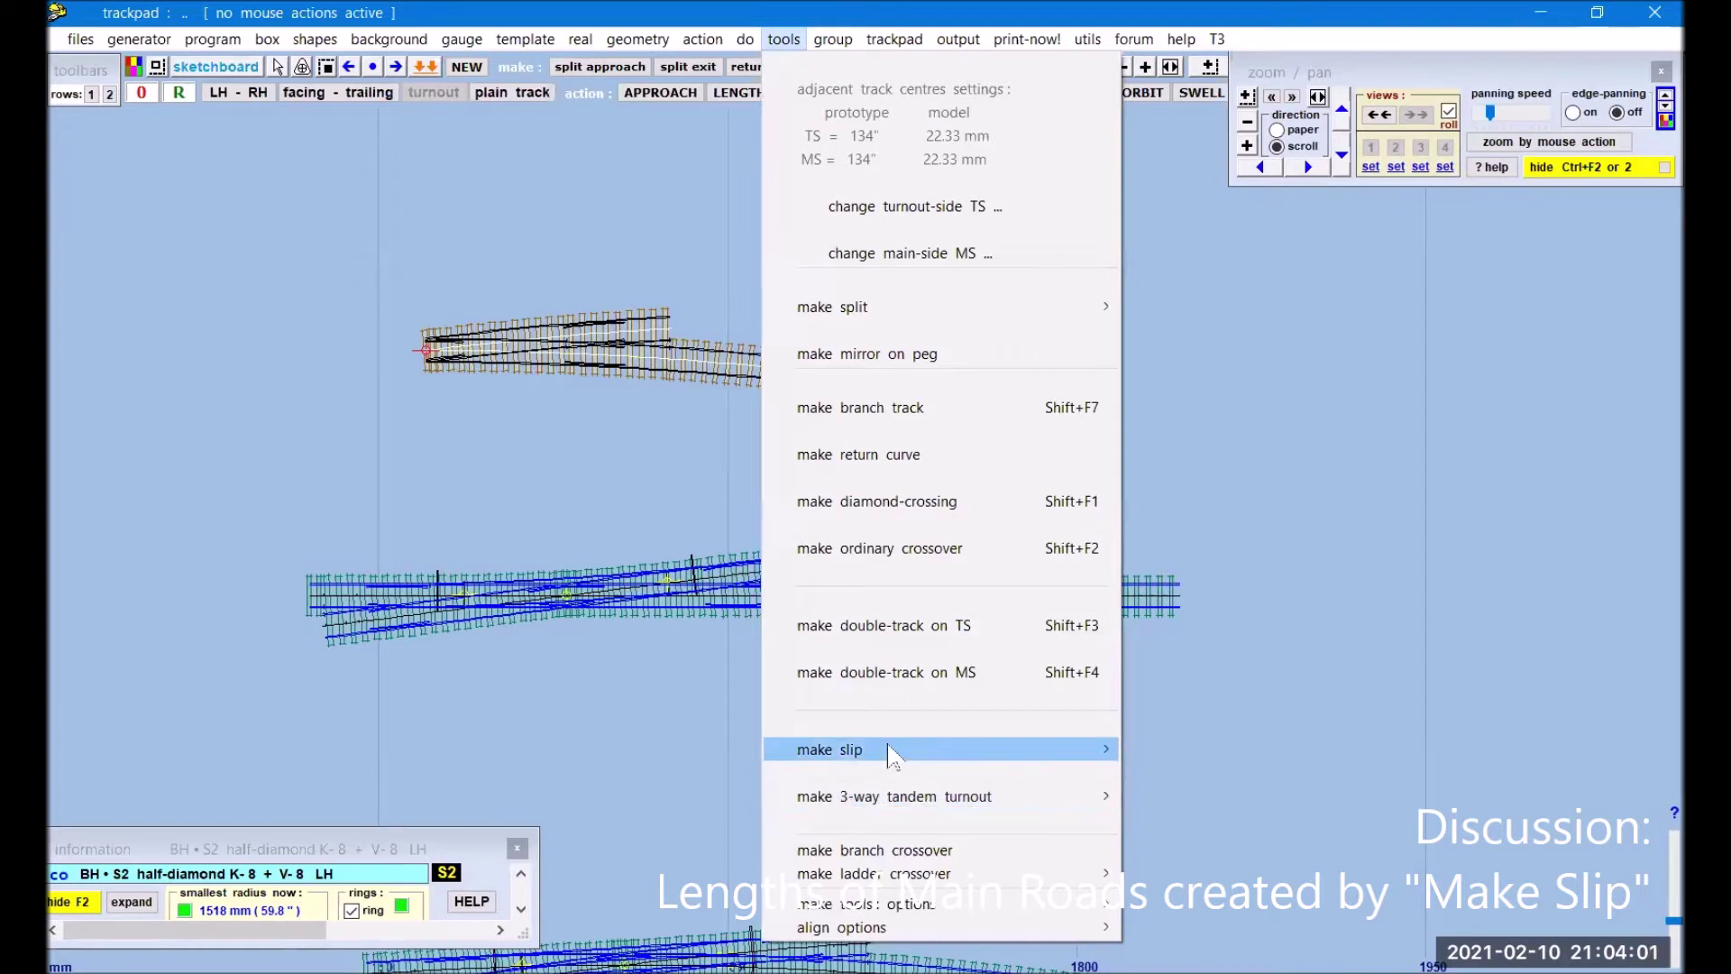
mouse_move(985, 762)
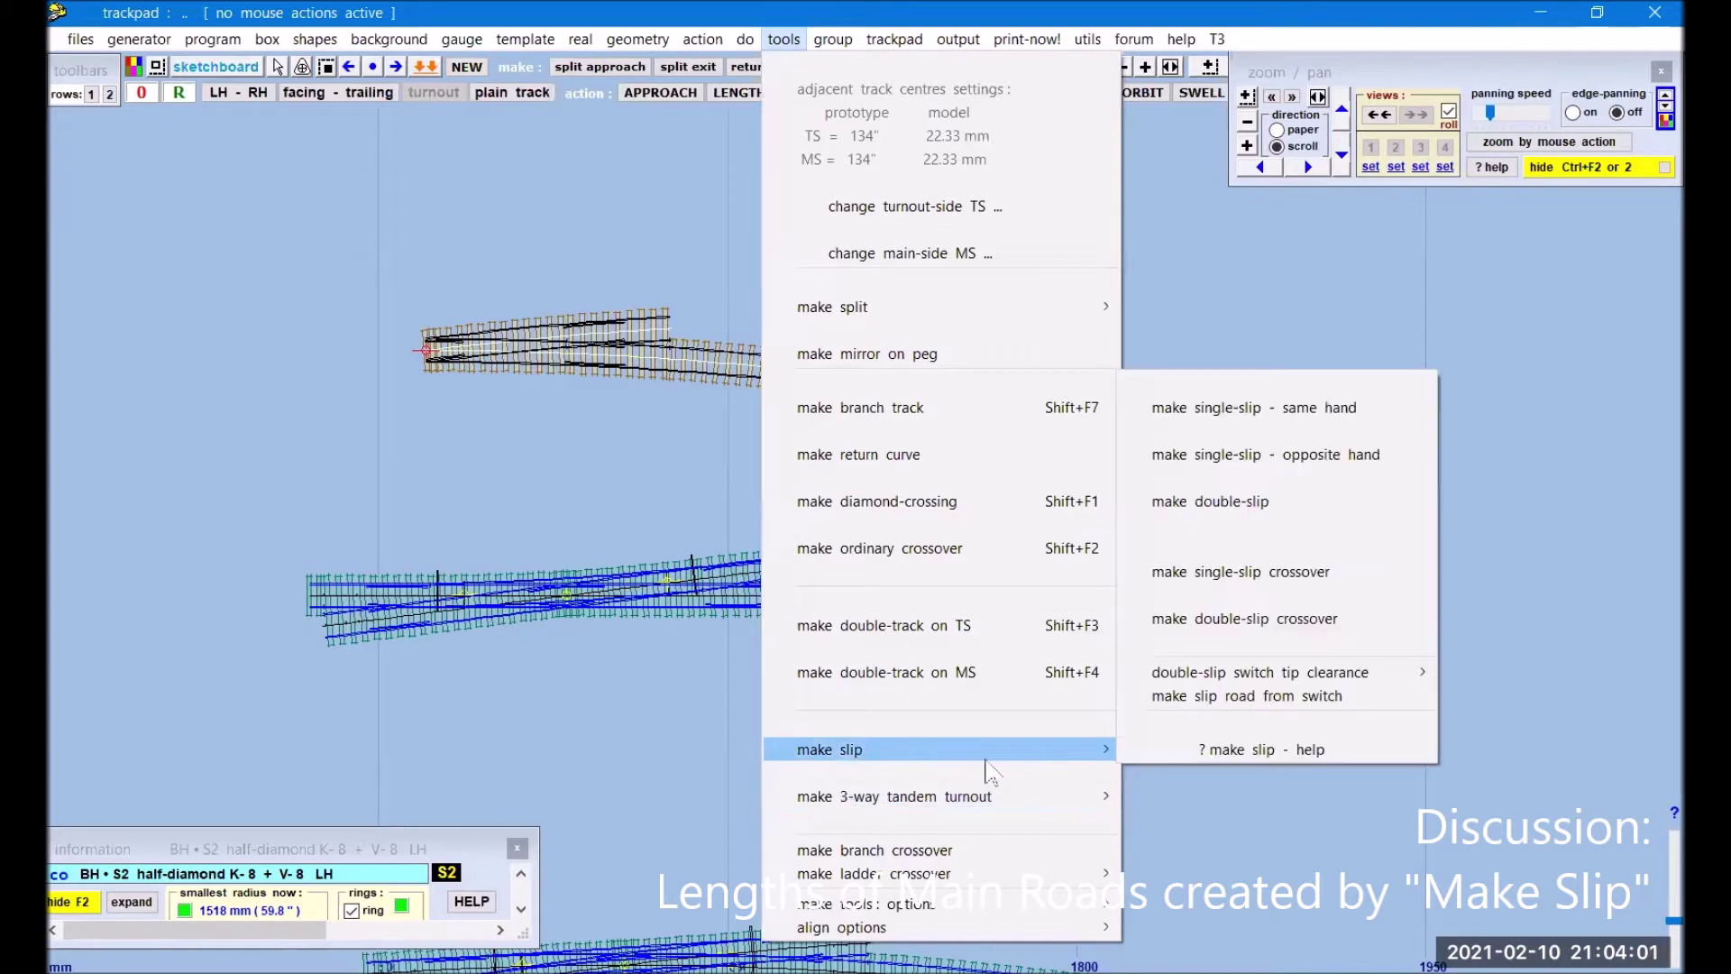
click(1269, 417)
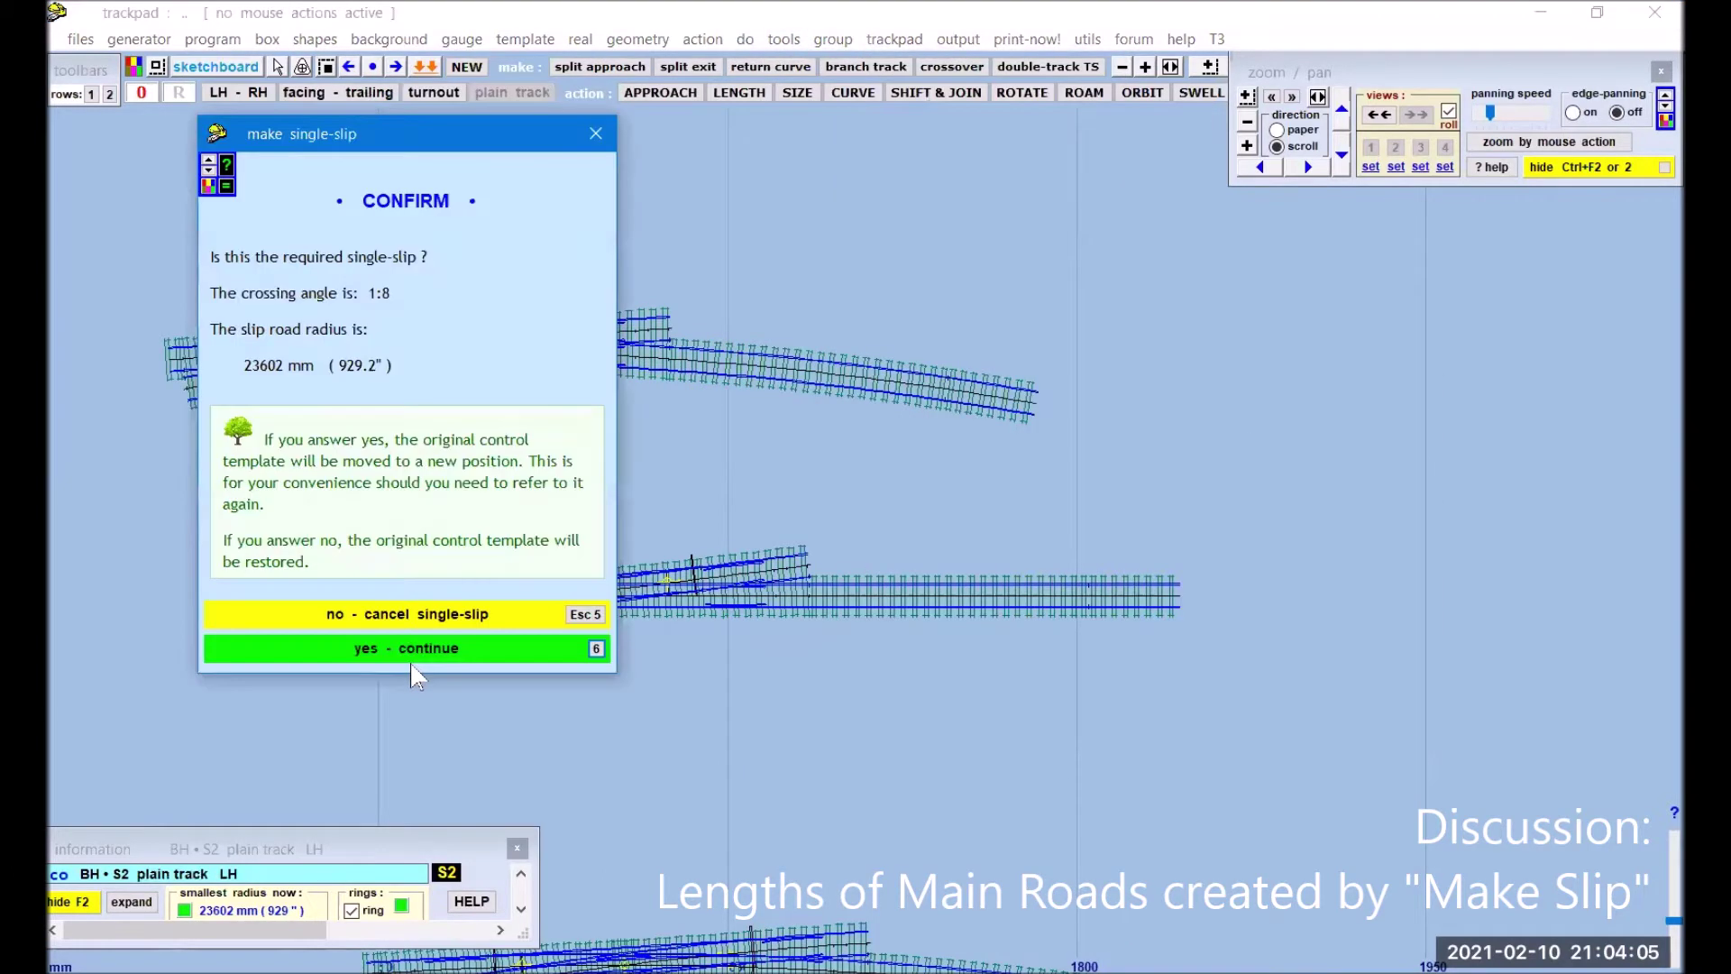
click(383, 651)
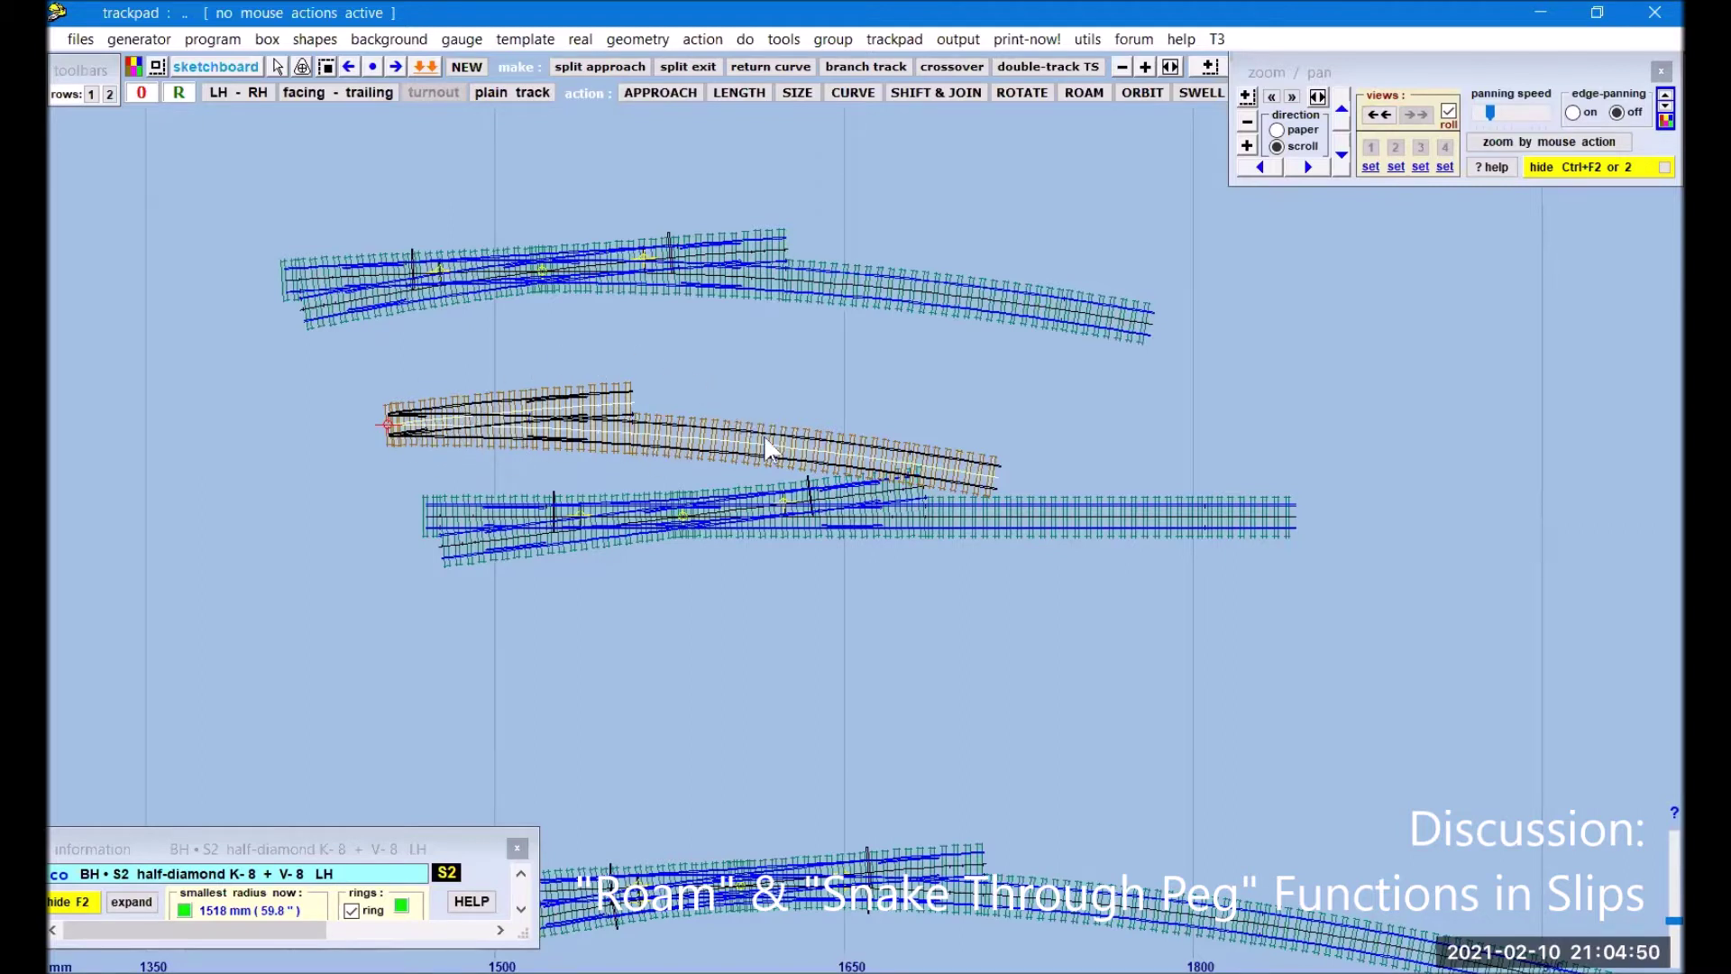
Step: Try to roam the curved half-diamond along its length, and snake it through the peg by about -1.3 mm
click(1084, 94)
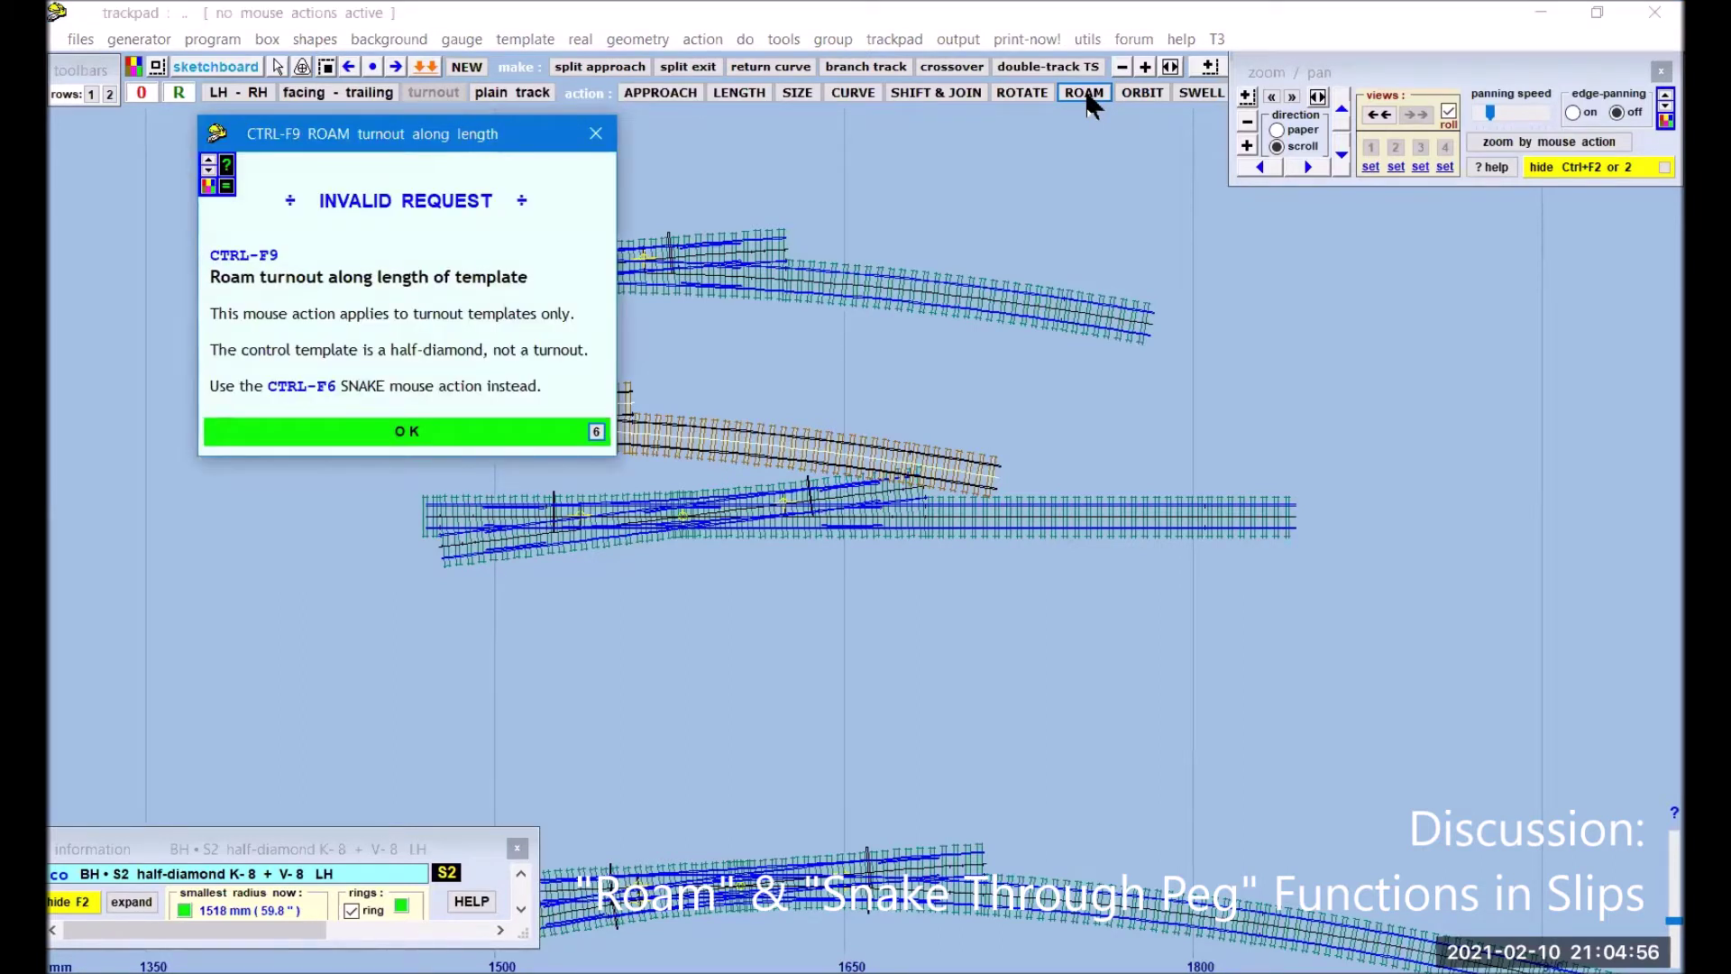
click(498, 440)
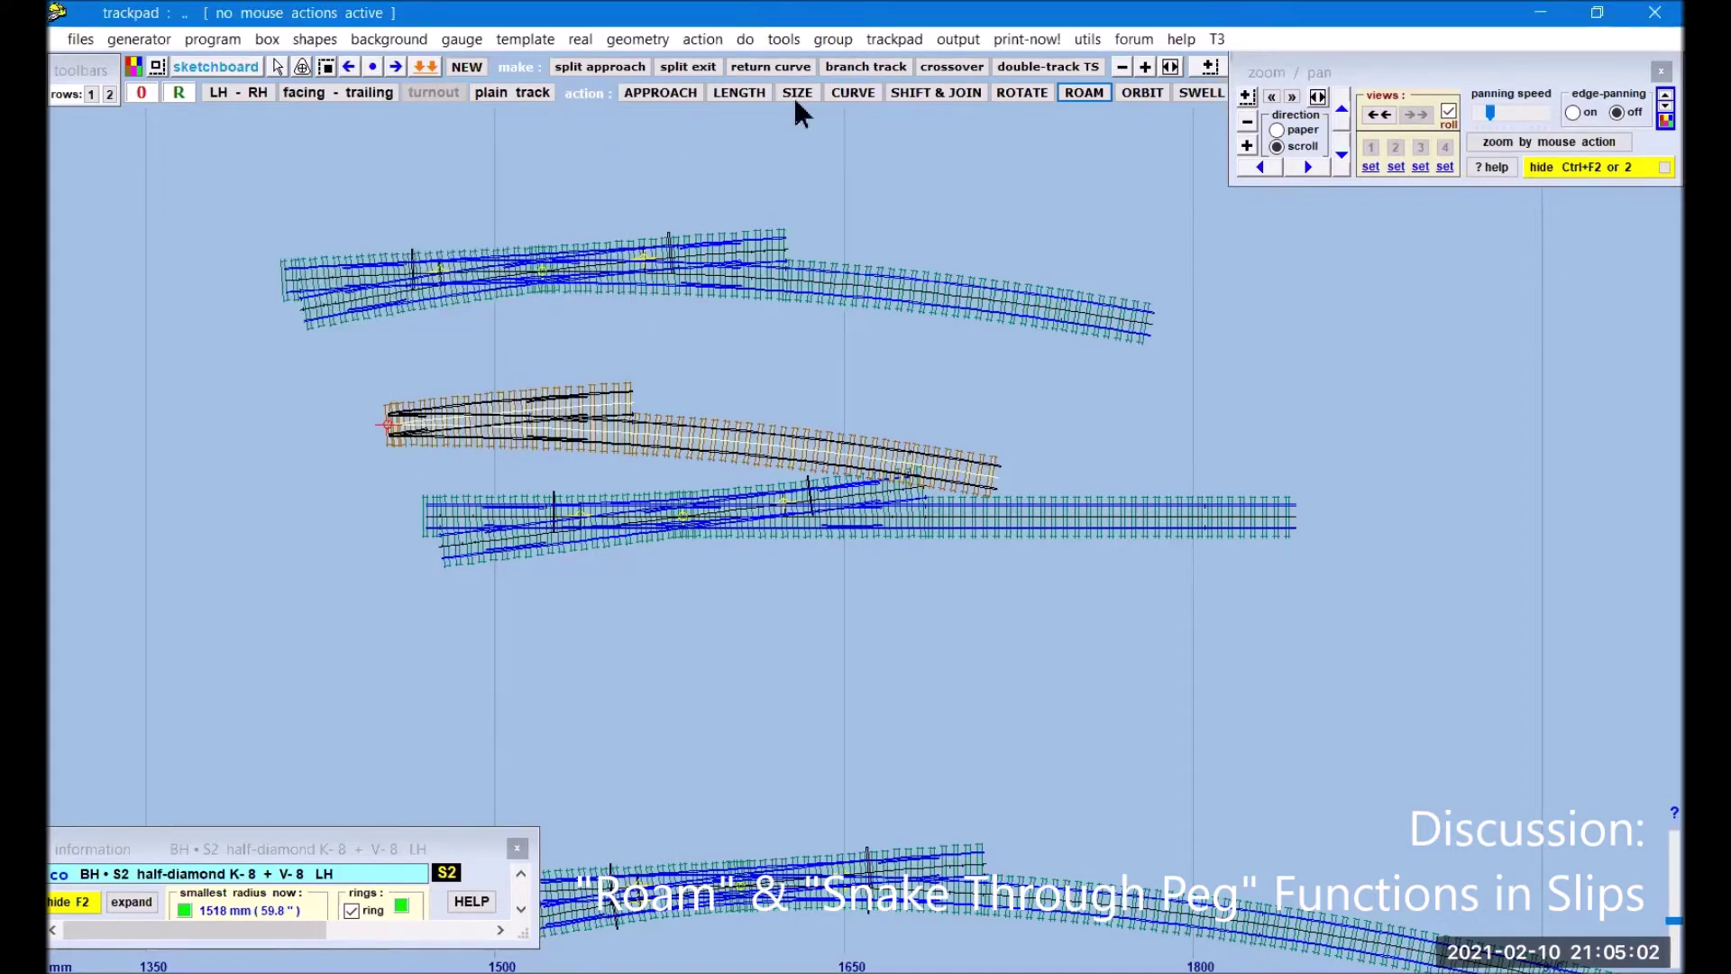
click(702, 40)
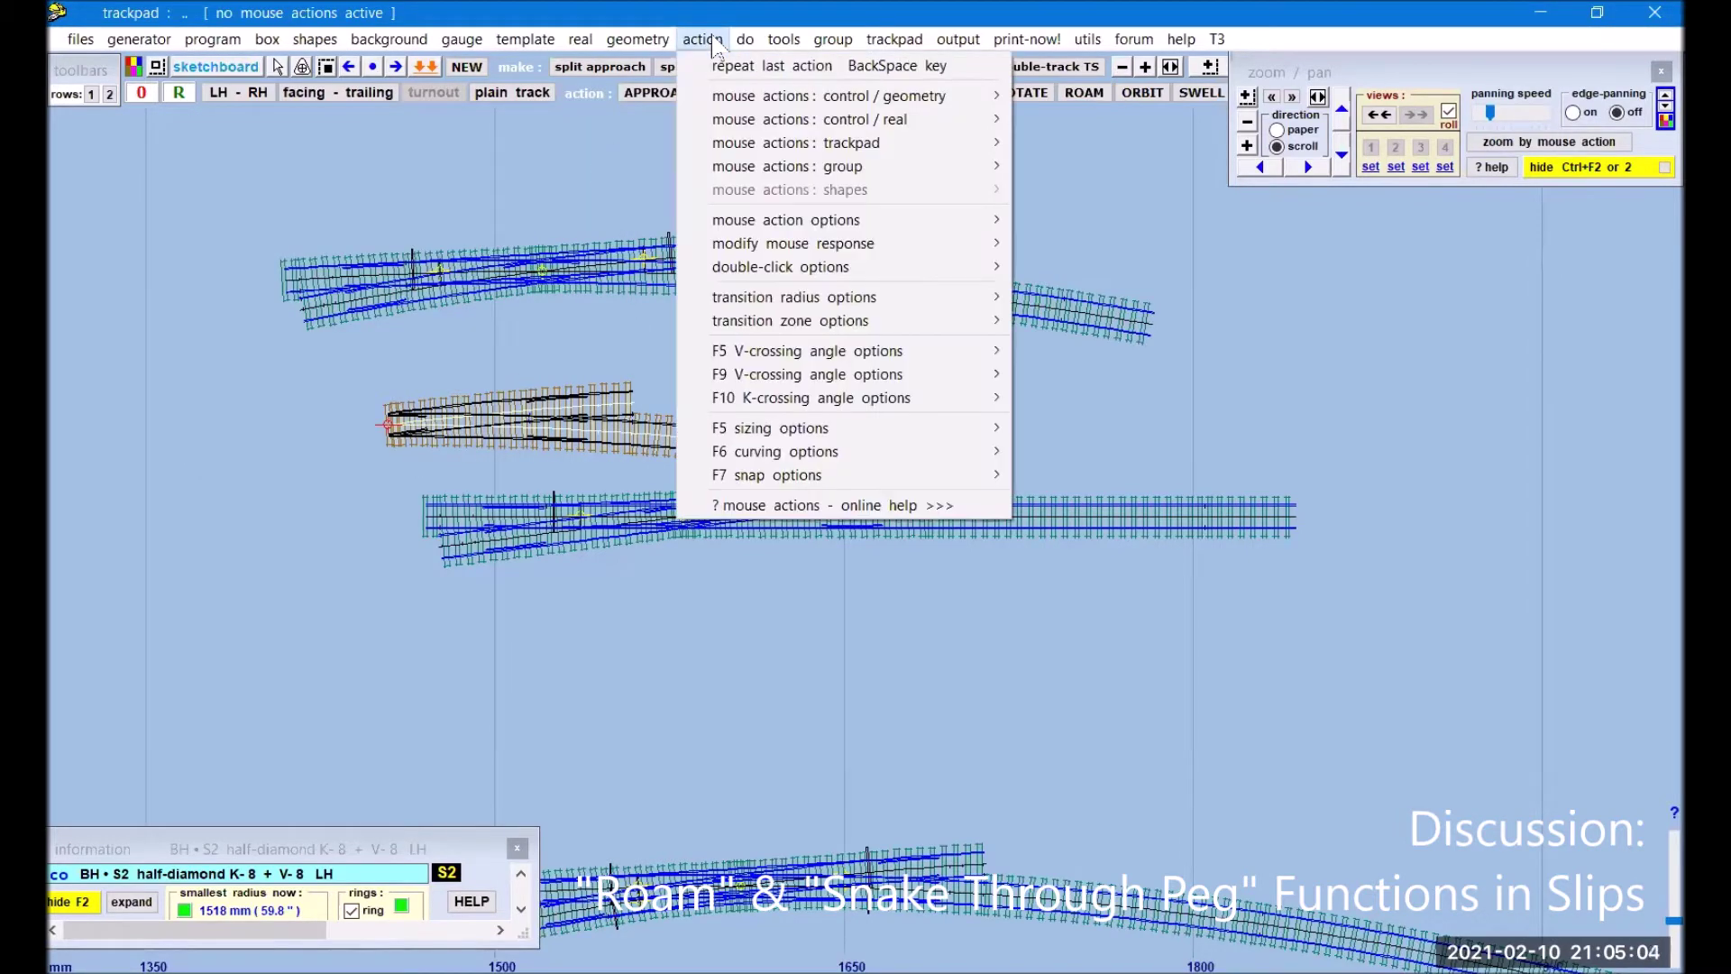
mouse_move(731, 105)
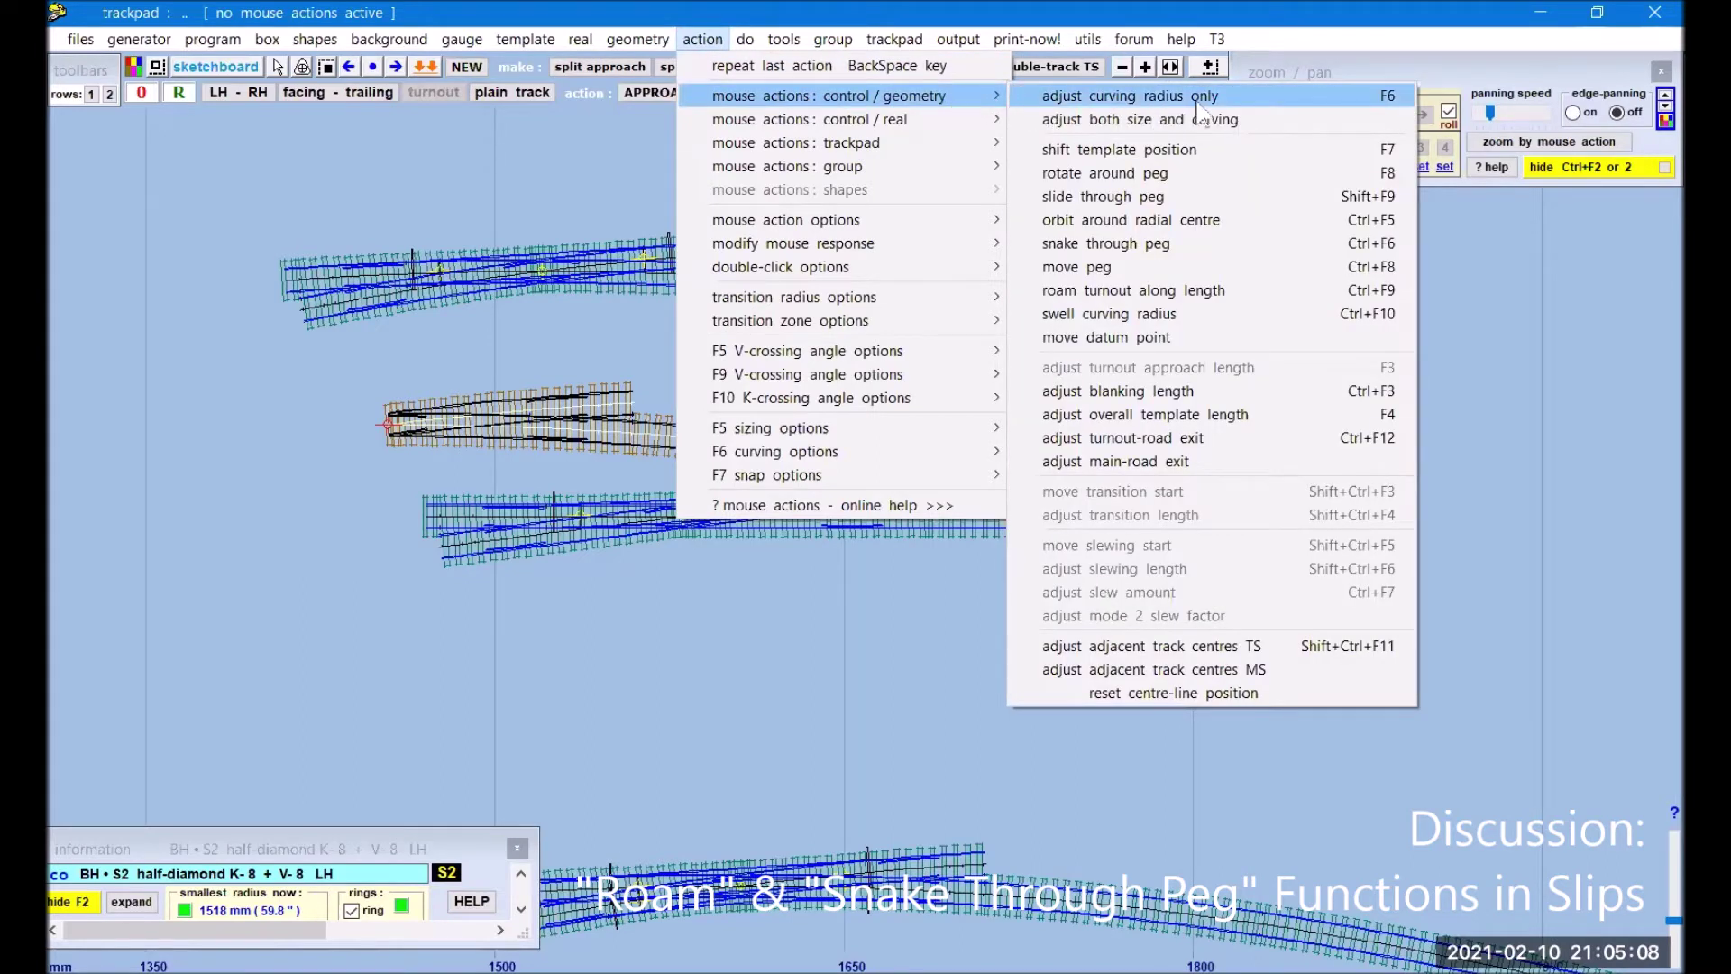
click(1187, 246)
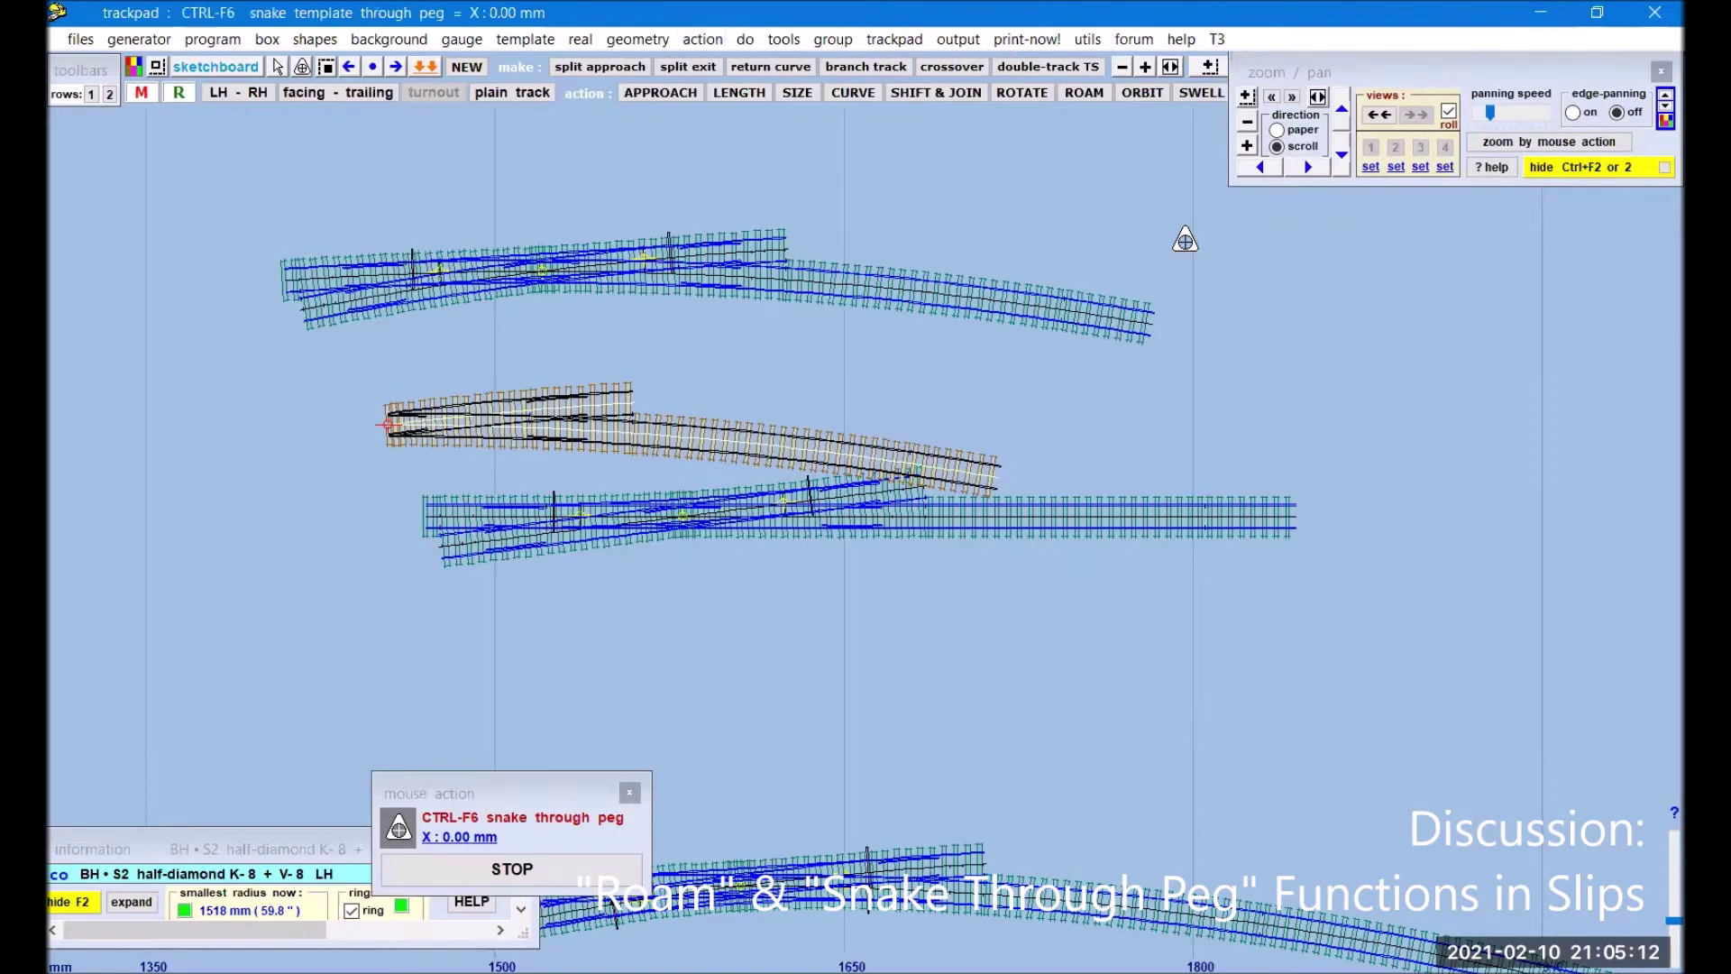
click(240, 620)
drag(290, 630, 235, 632)
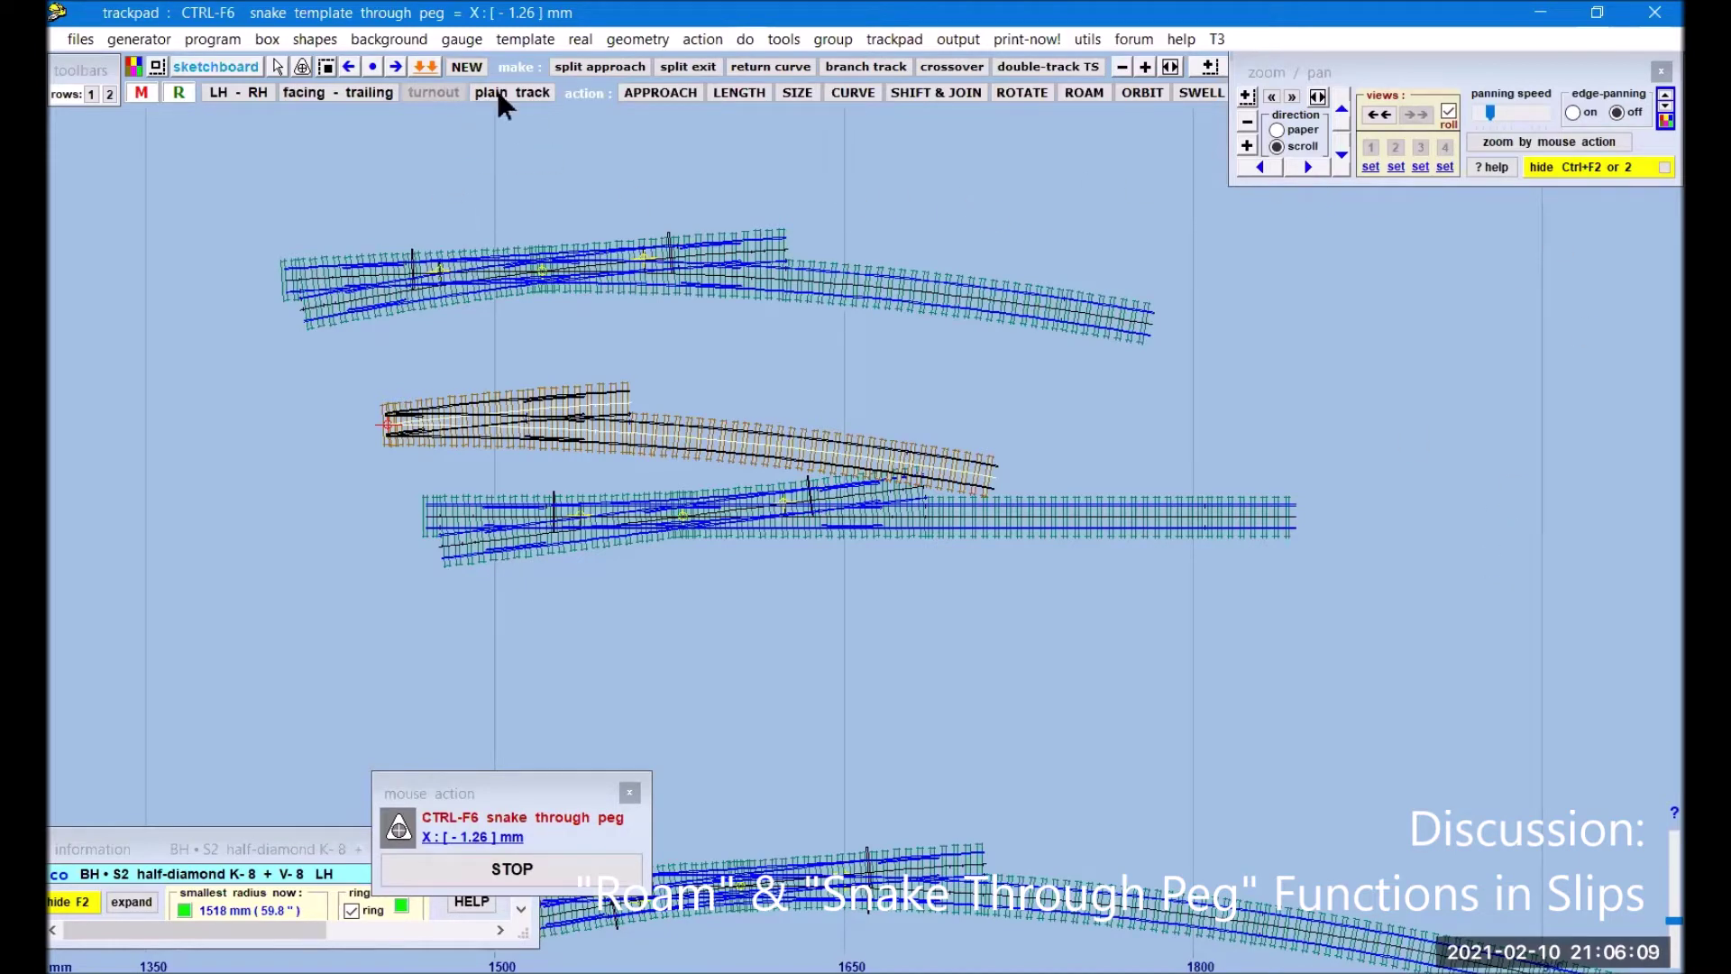
Step: Convert the curved half-diamond control template to a turnout
click(526, 40)
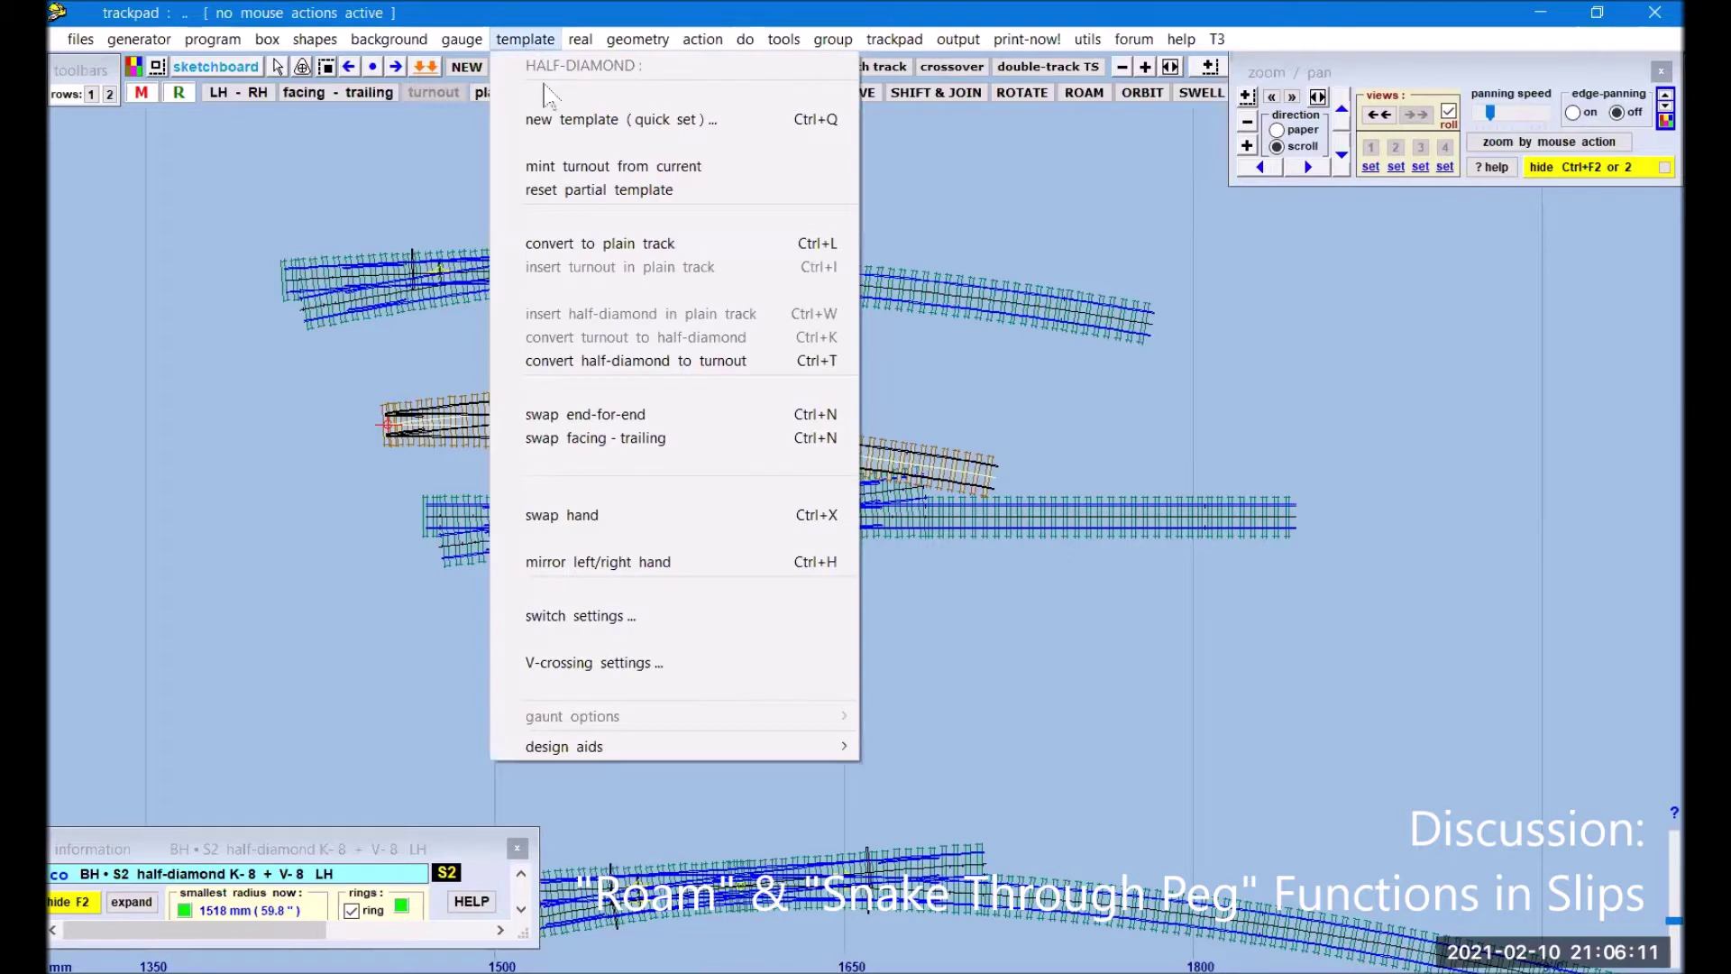
click(731, 365)
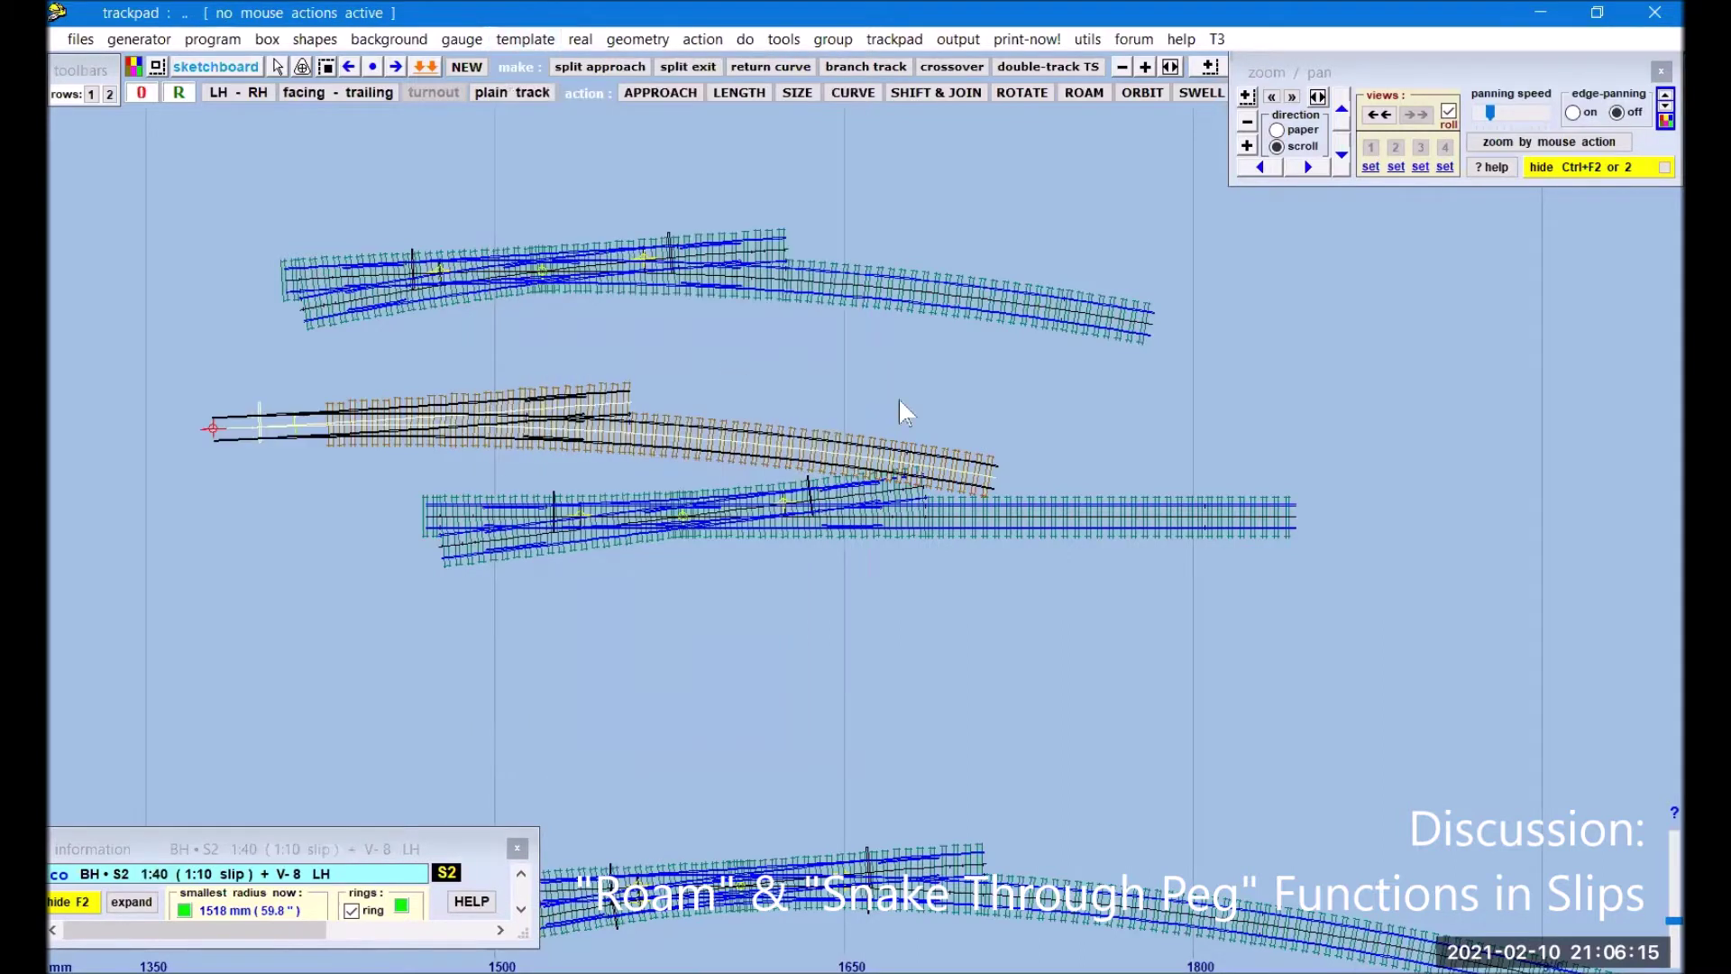
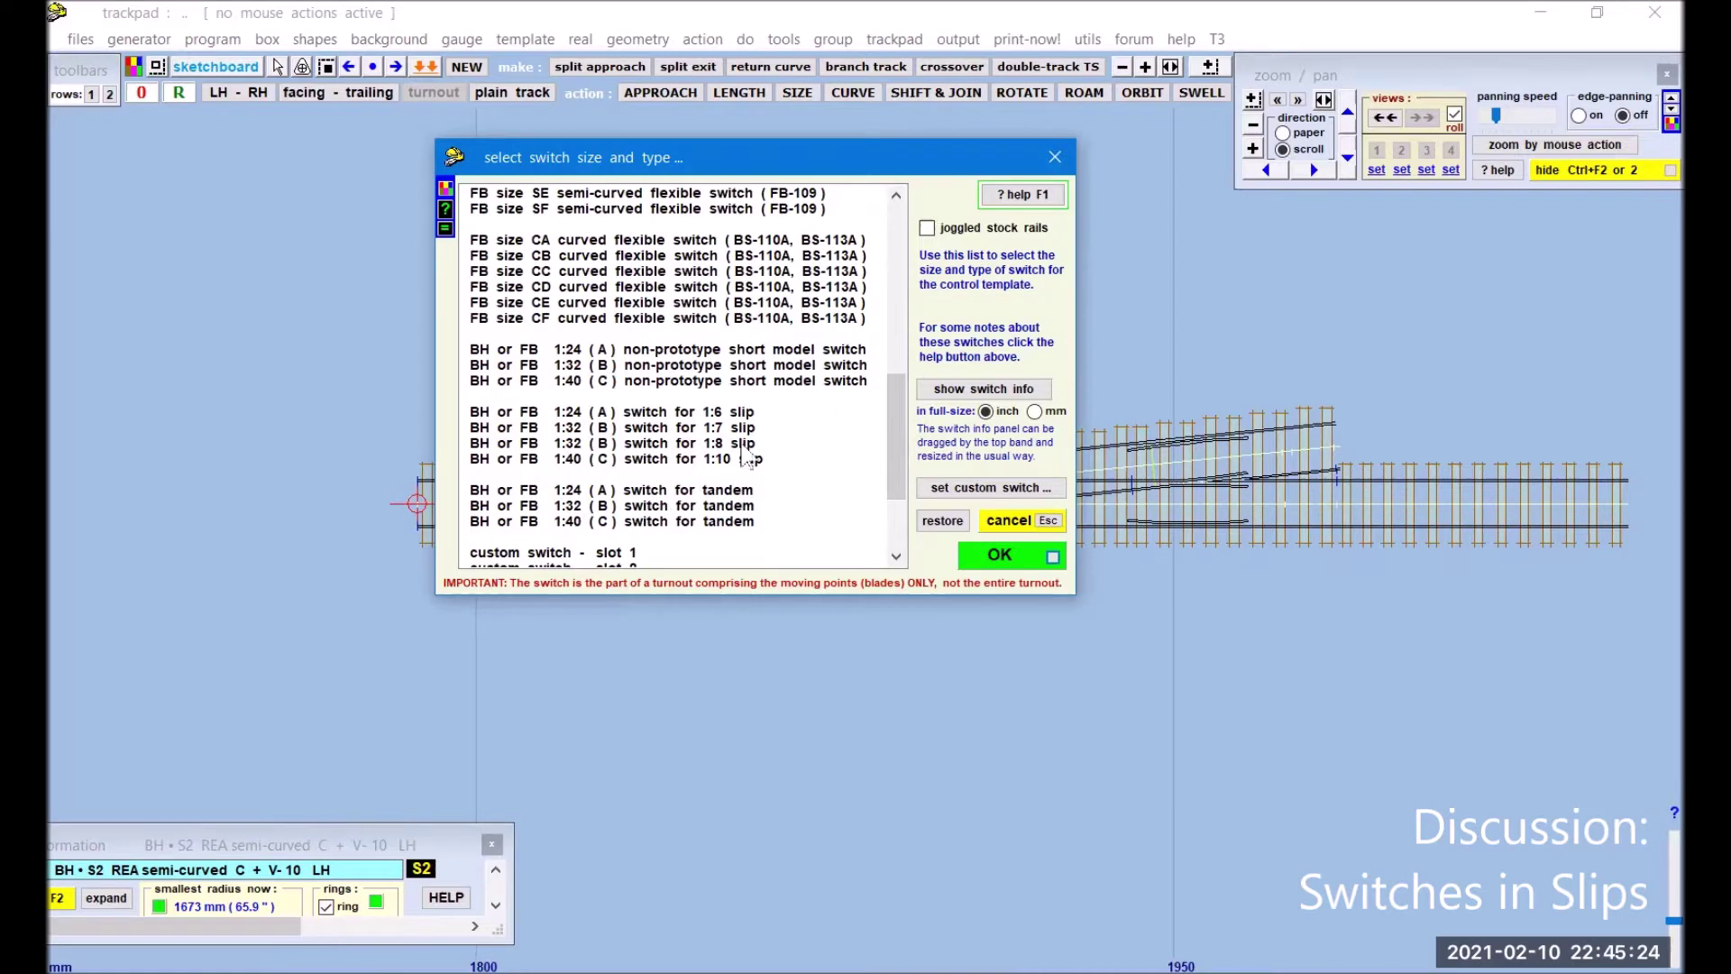
Step: Apply the 1:32 (B) switch for 1:8 slip to the control turnout and examine its switch blades
click(1001, 554)
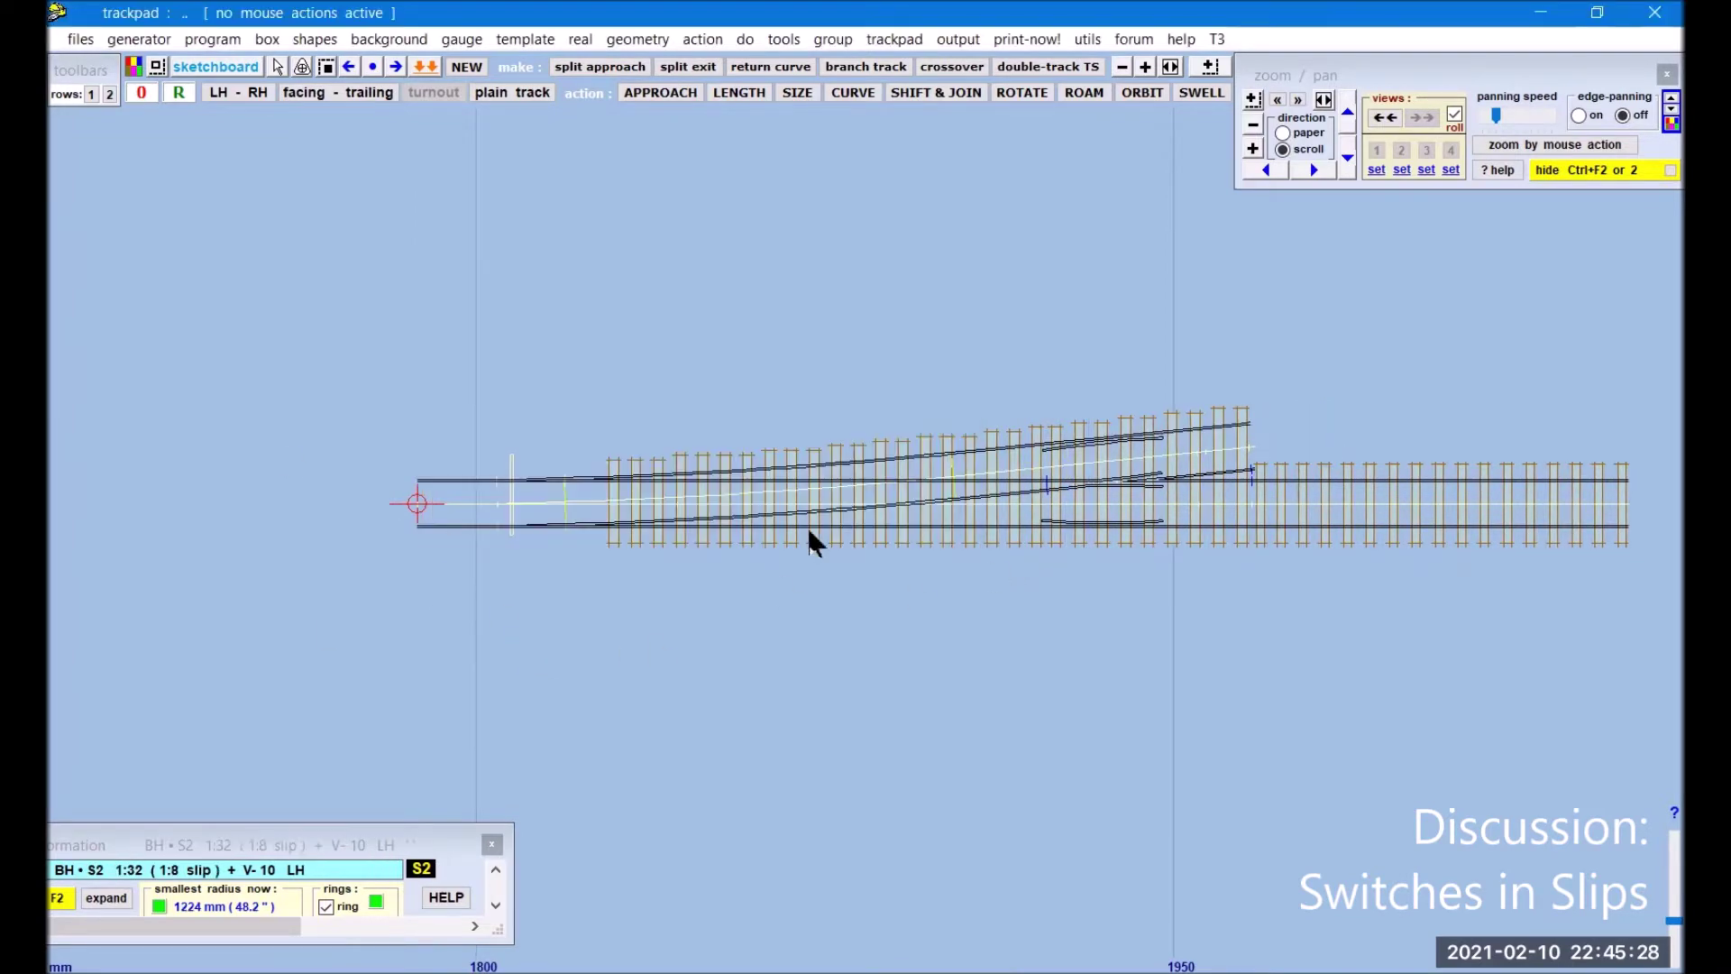
drag(630, 355, 846, 321)
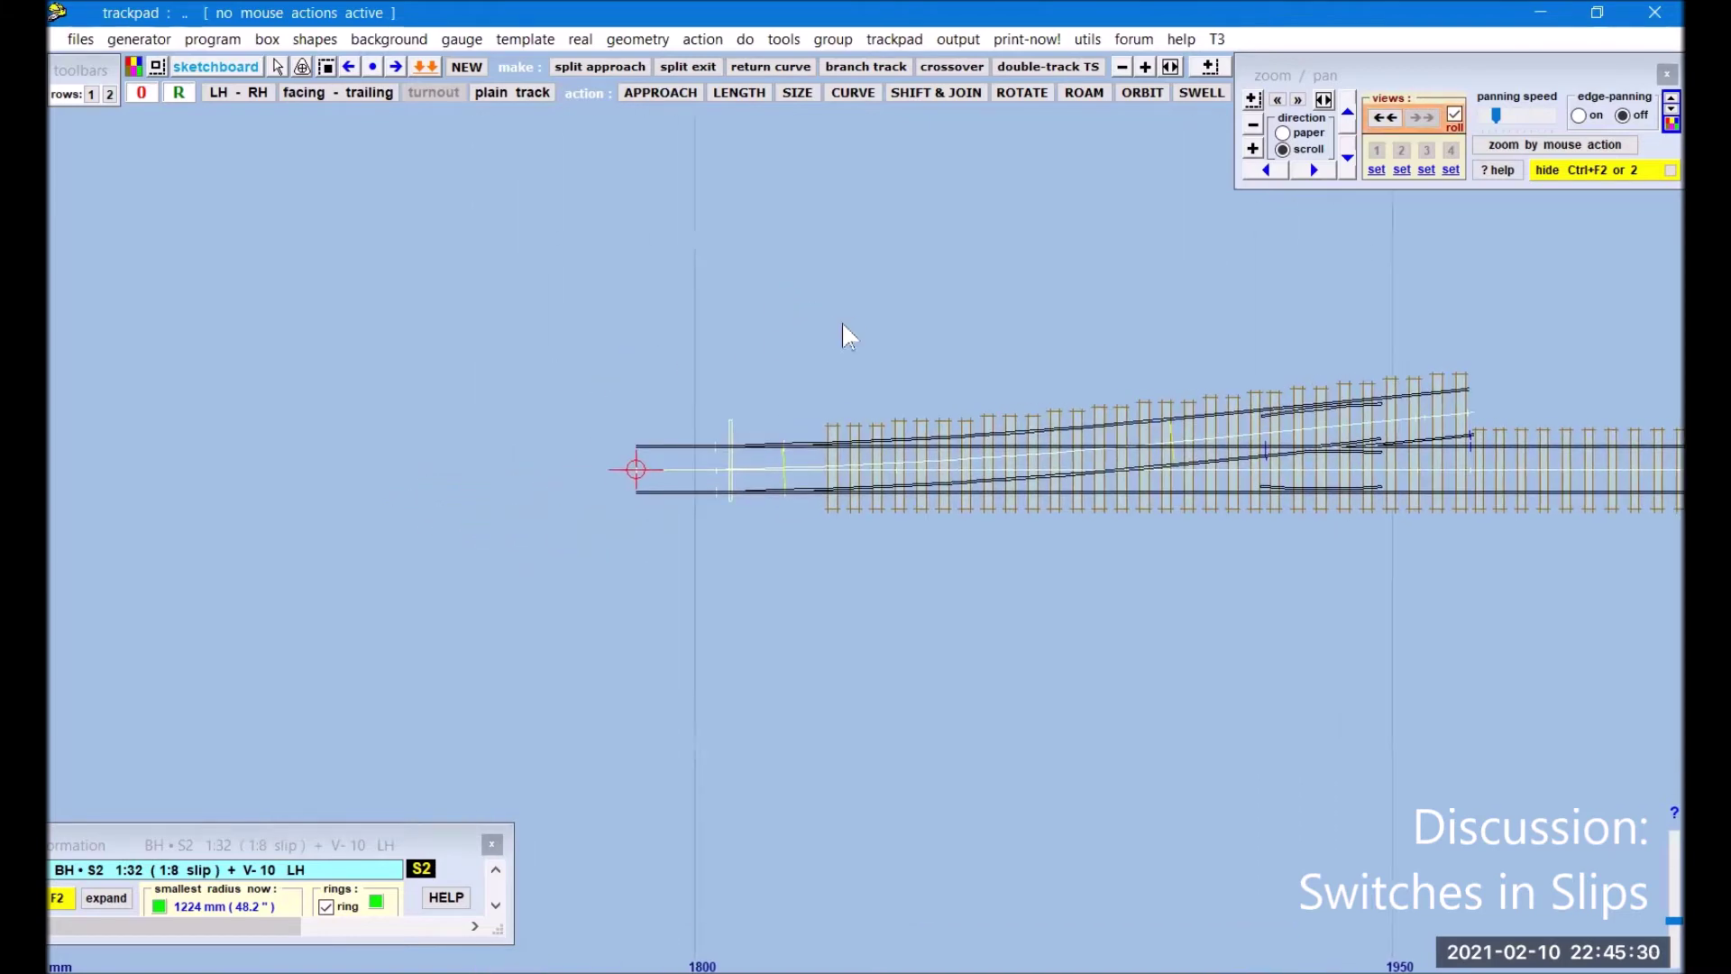
click(1252, 149)
click(1252, 149)
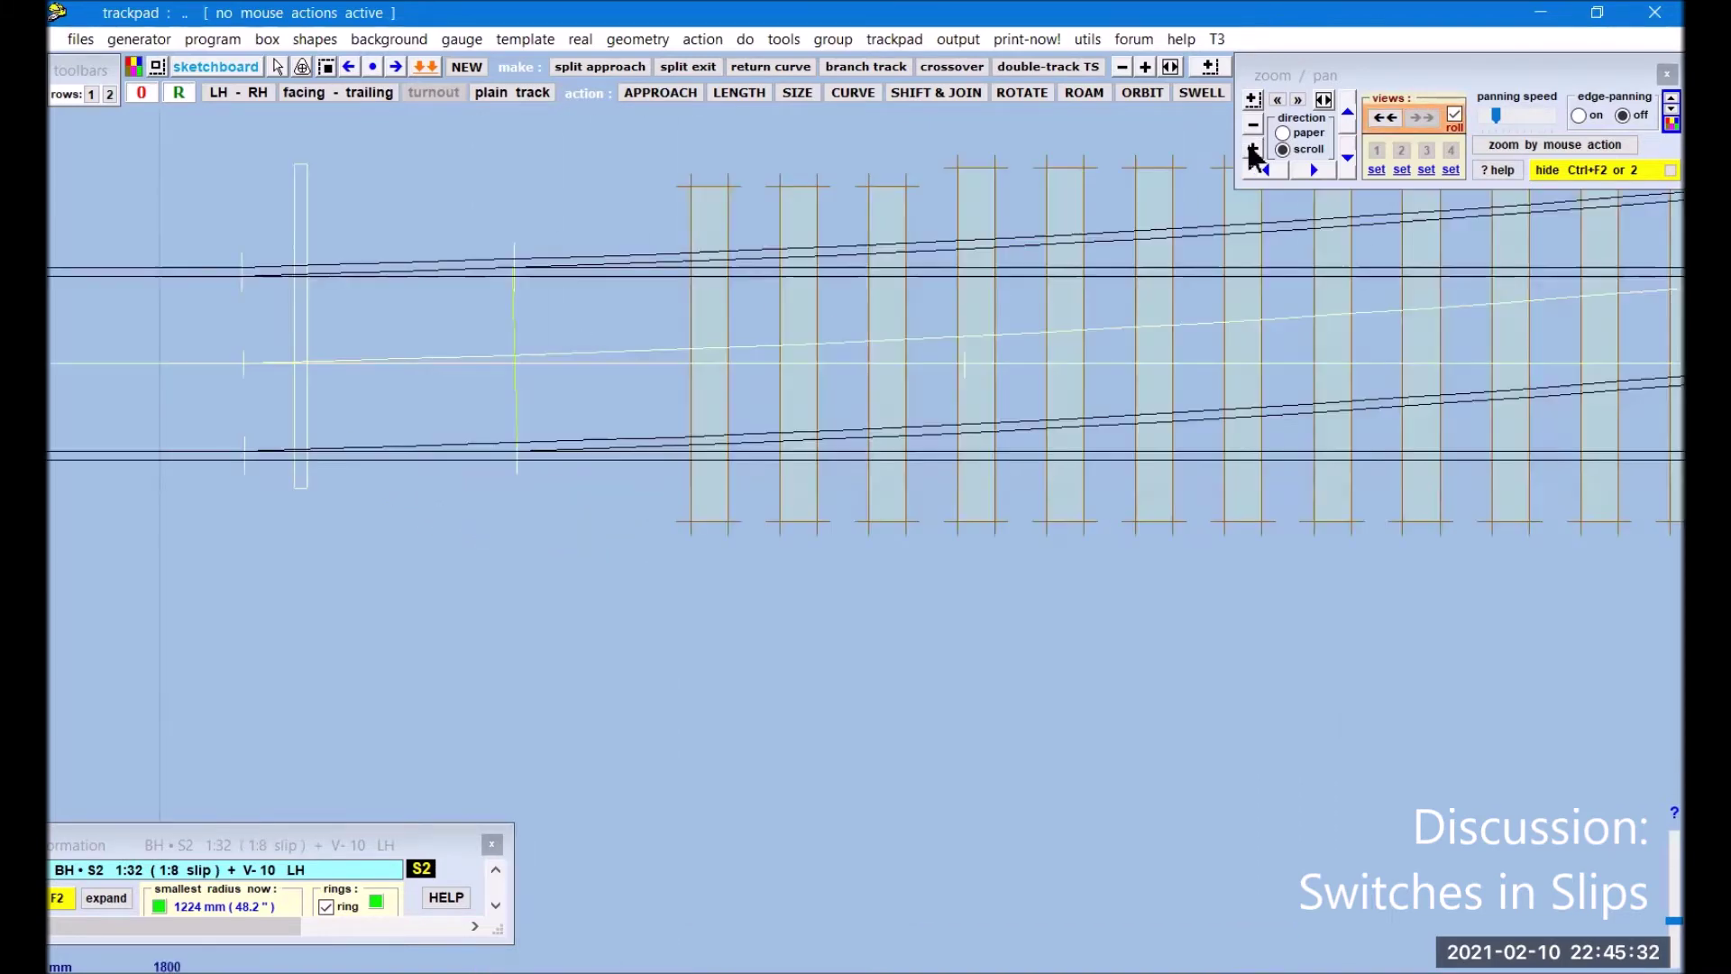
drag(417, 584, 811, 638)
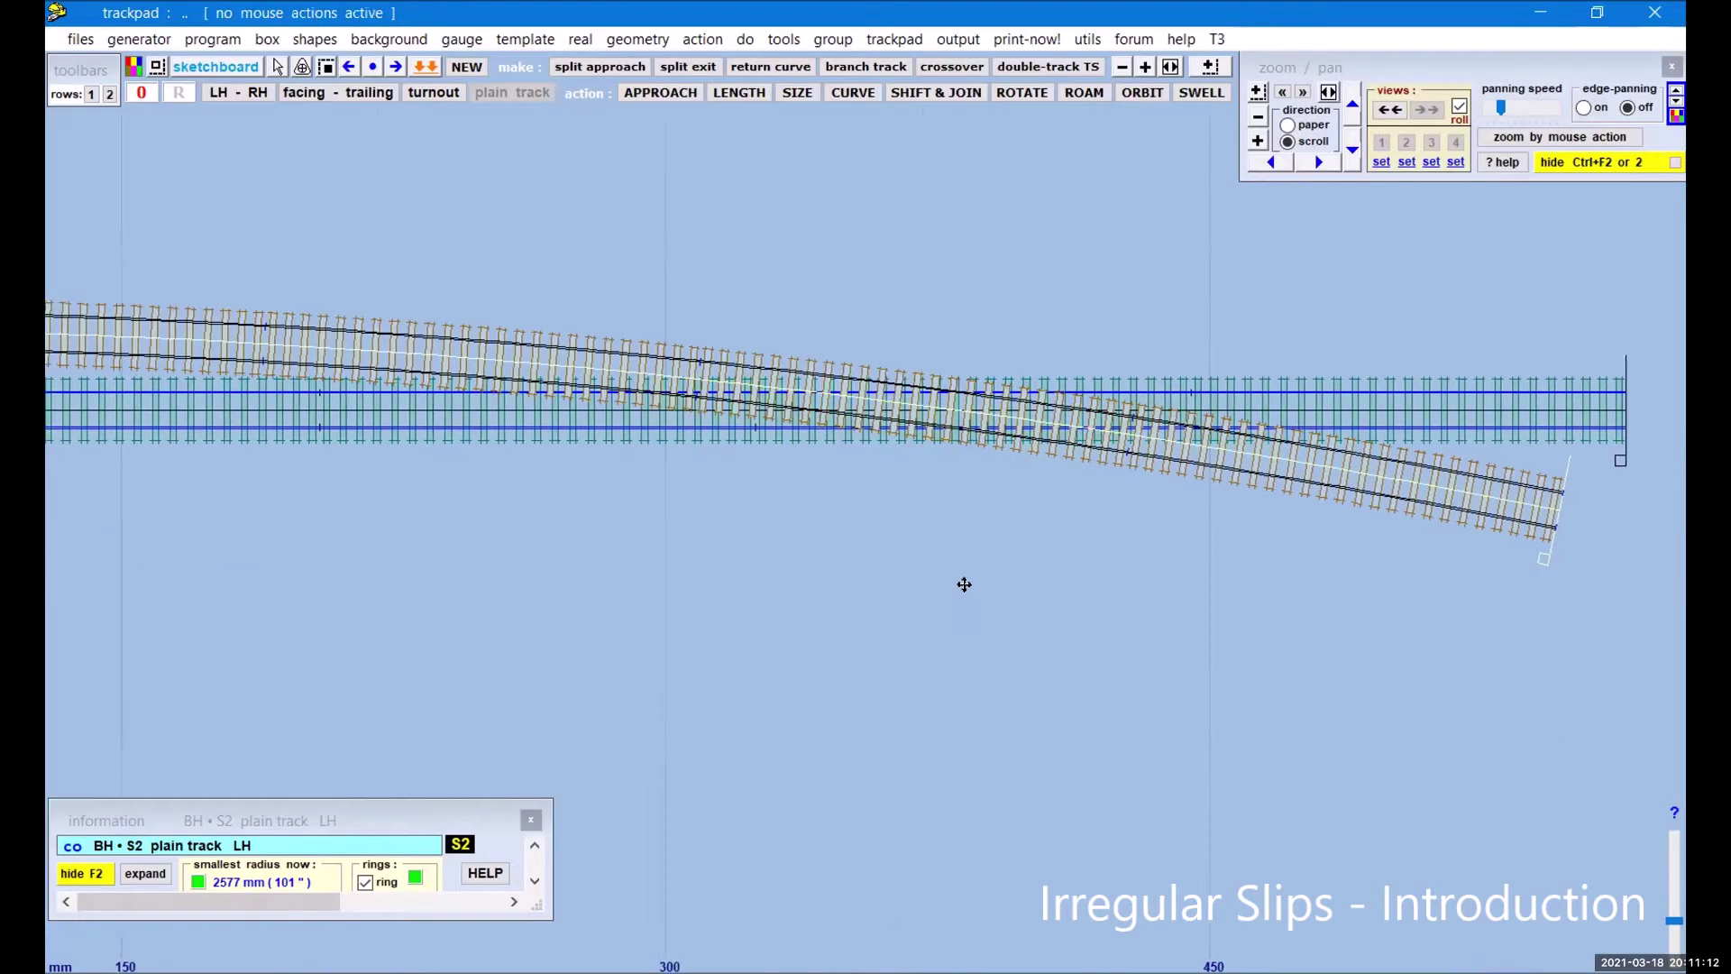
Step: Lengthen the curved plain track crossing the straight road to about 587 mm
click(1020, 604)
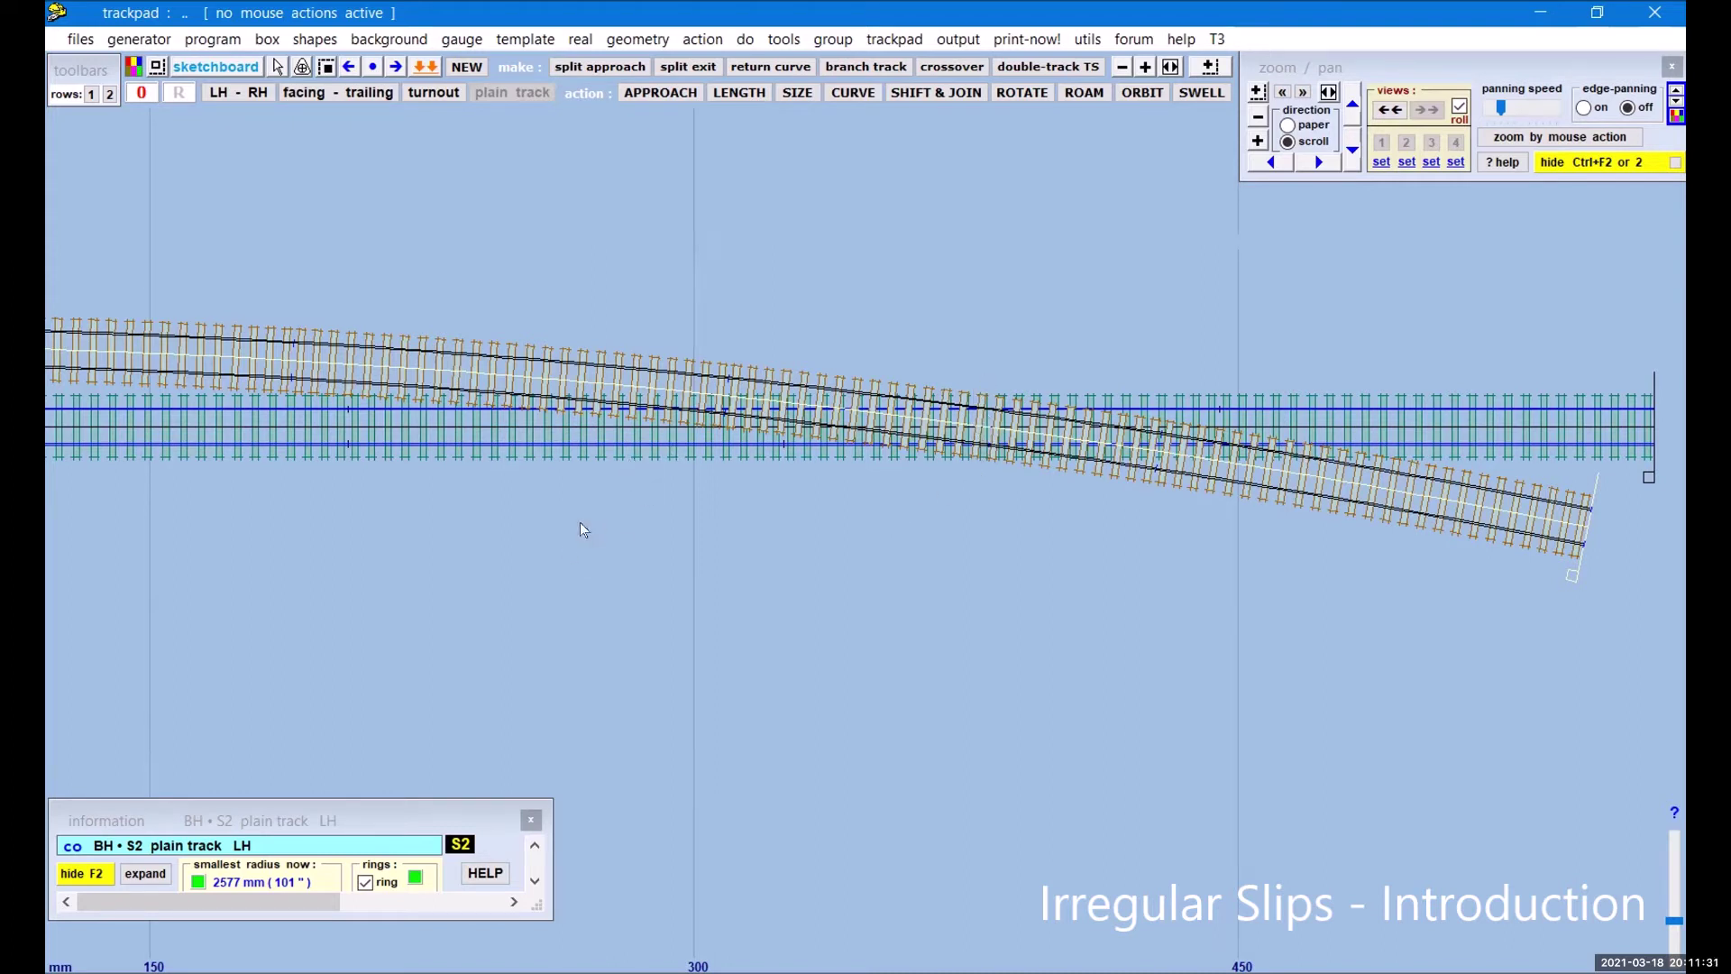
click(739, 91)
drag(210, 570, 494, 572)
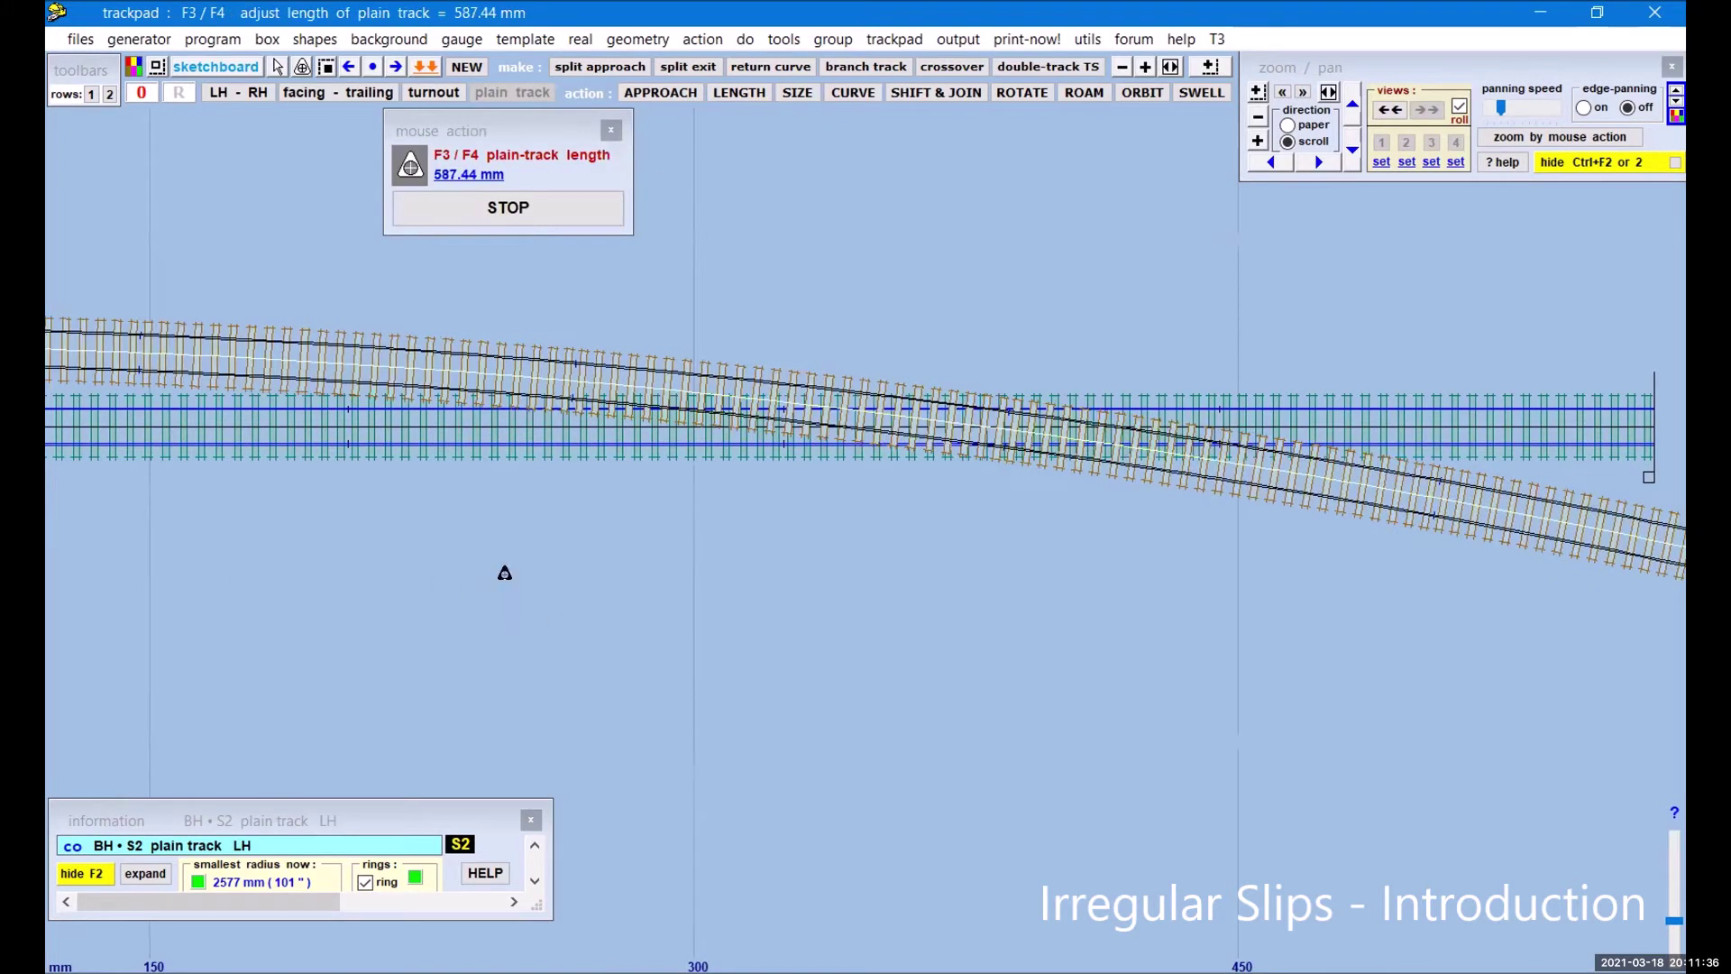
click(582, 196)
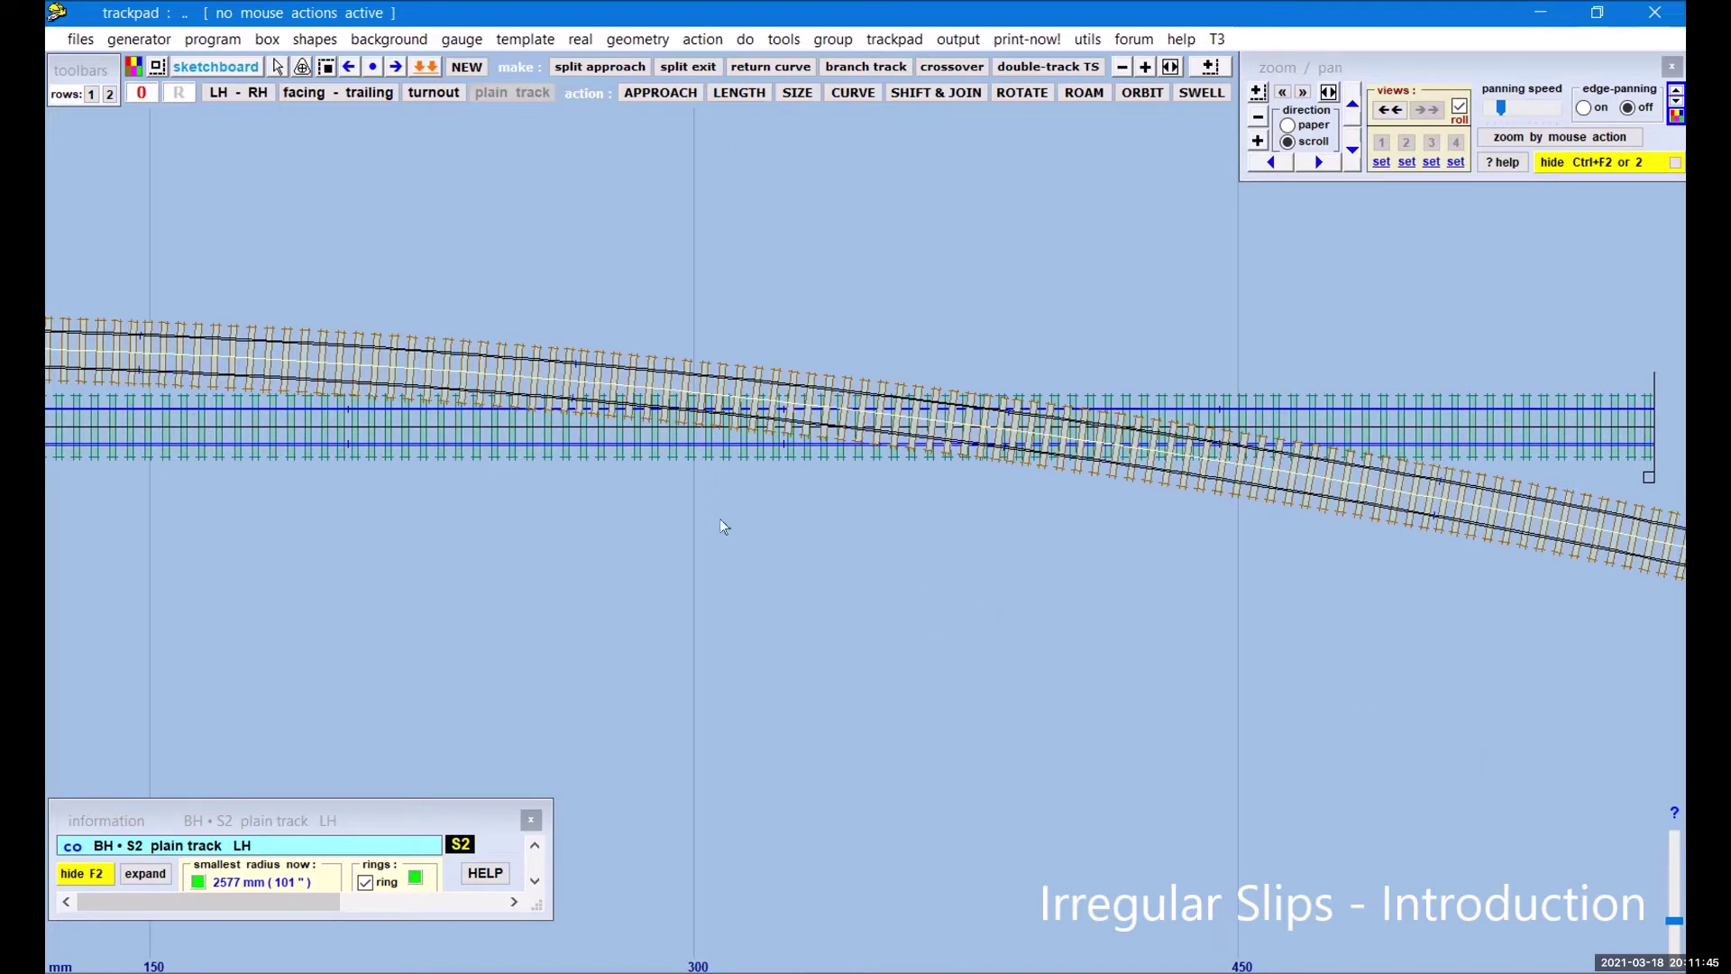
Step: Store the curved plain track in the background and copy it back to the control template
click(426, 91)
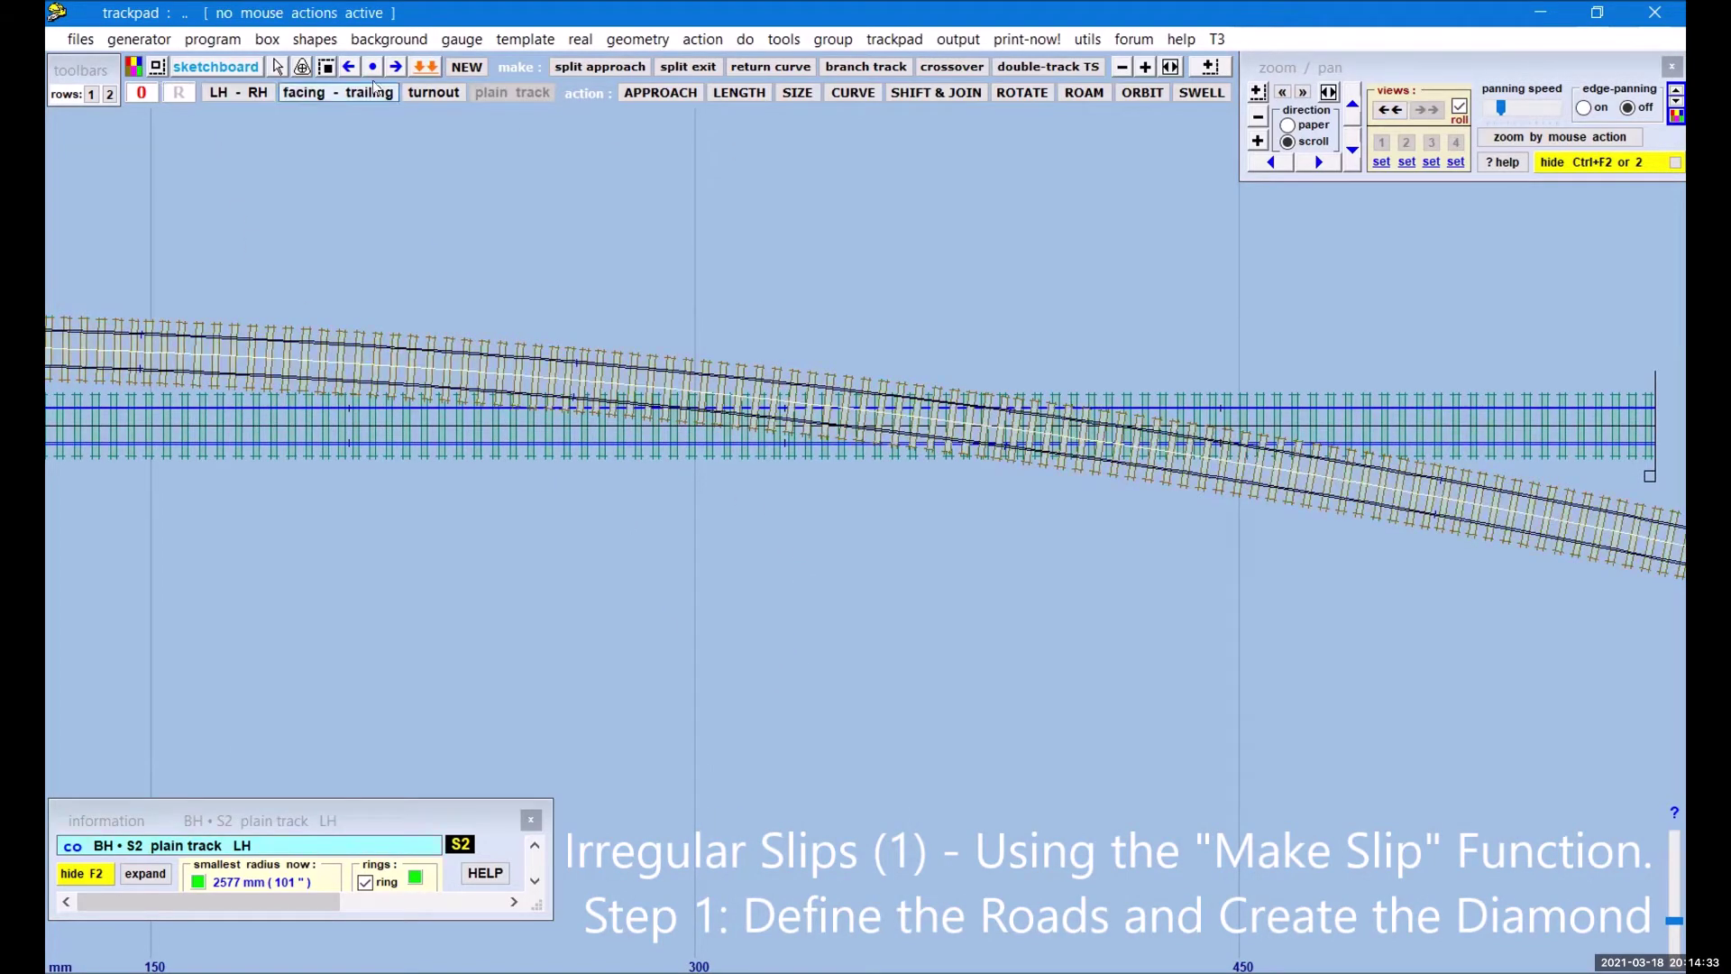
click(592, 380)
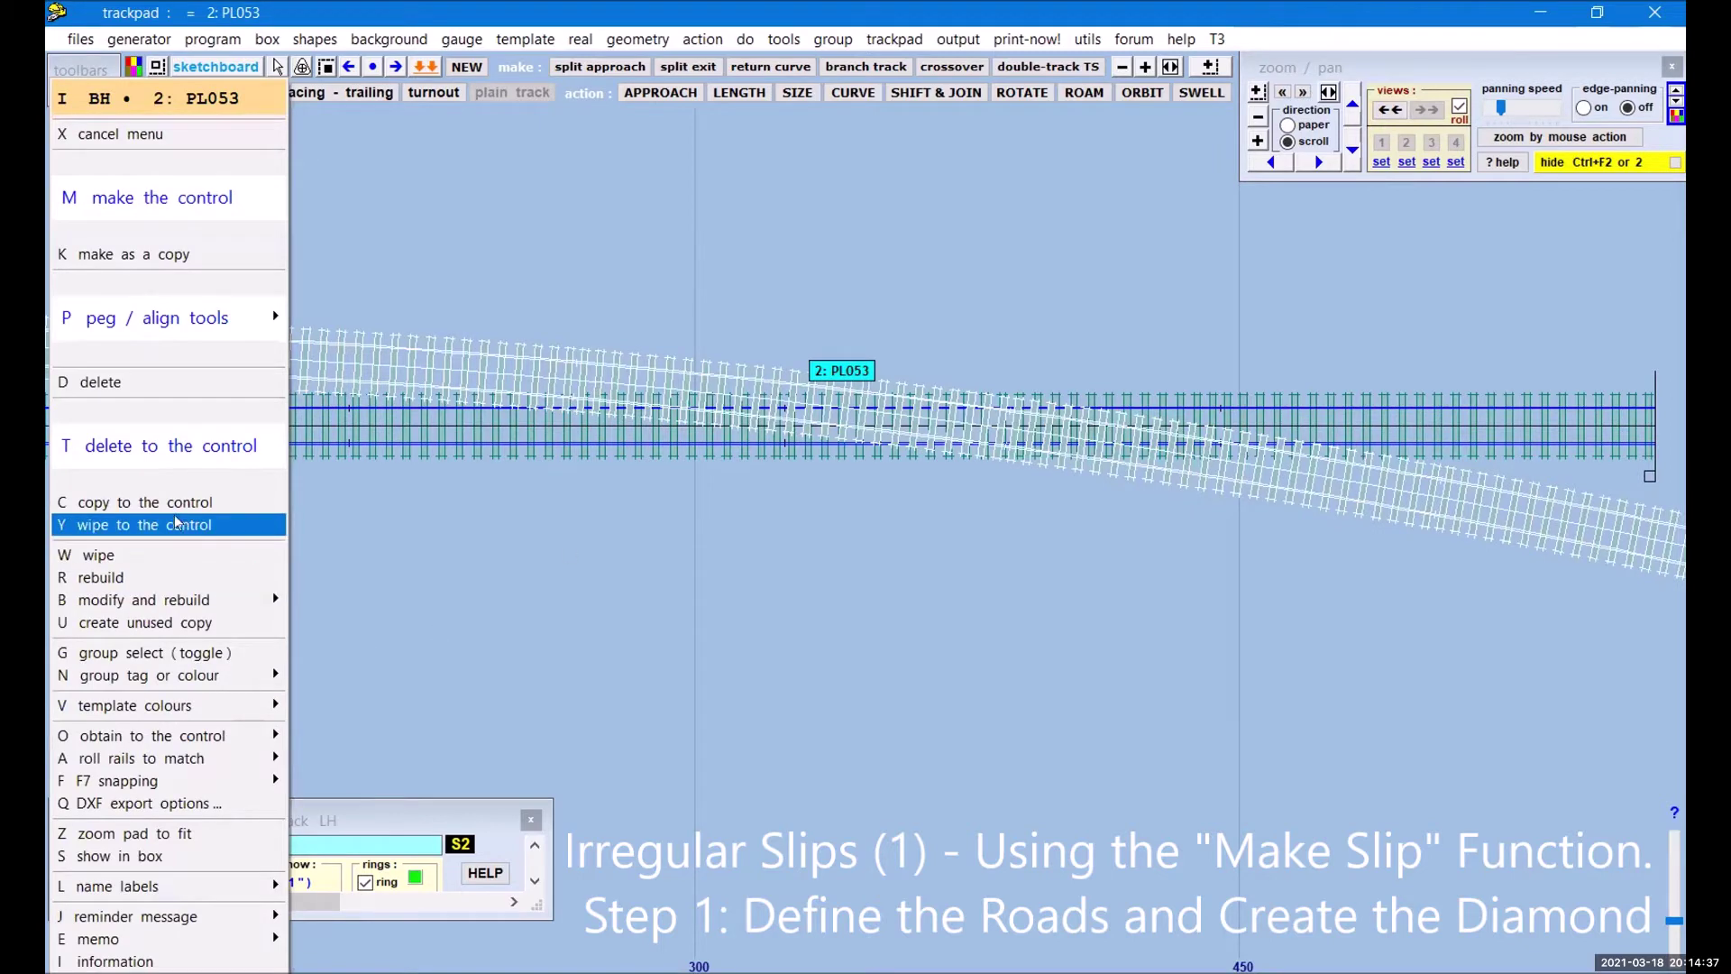
click(135, 502)
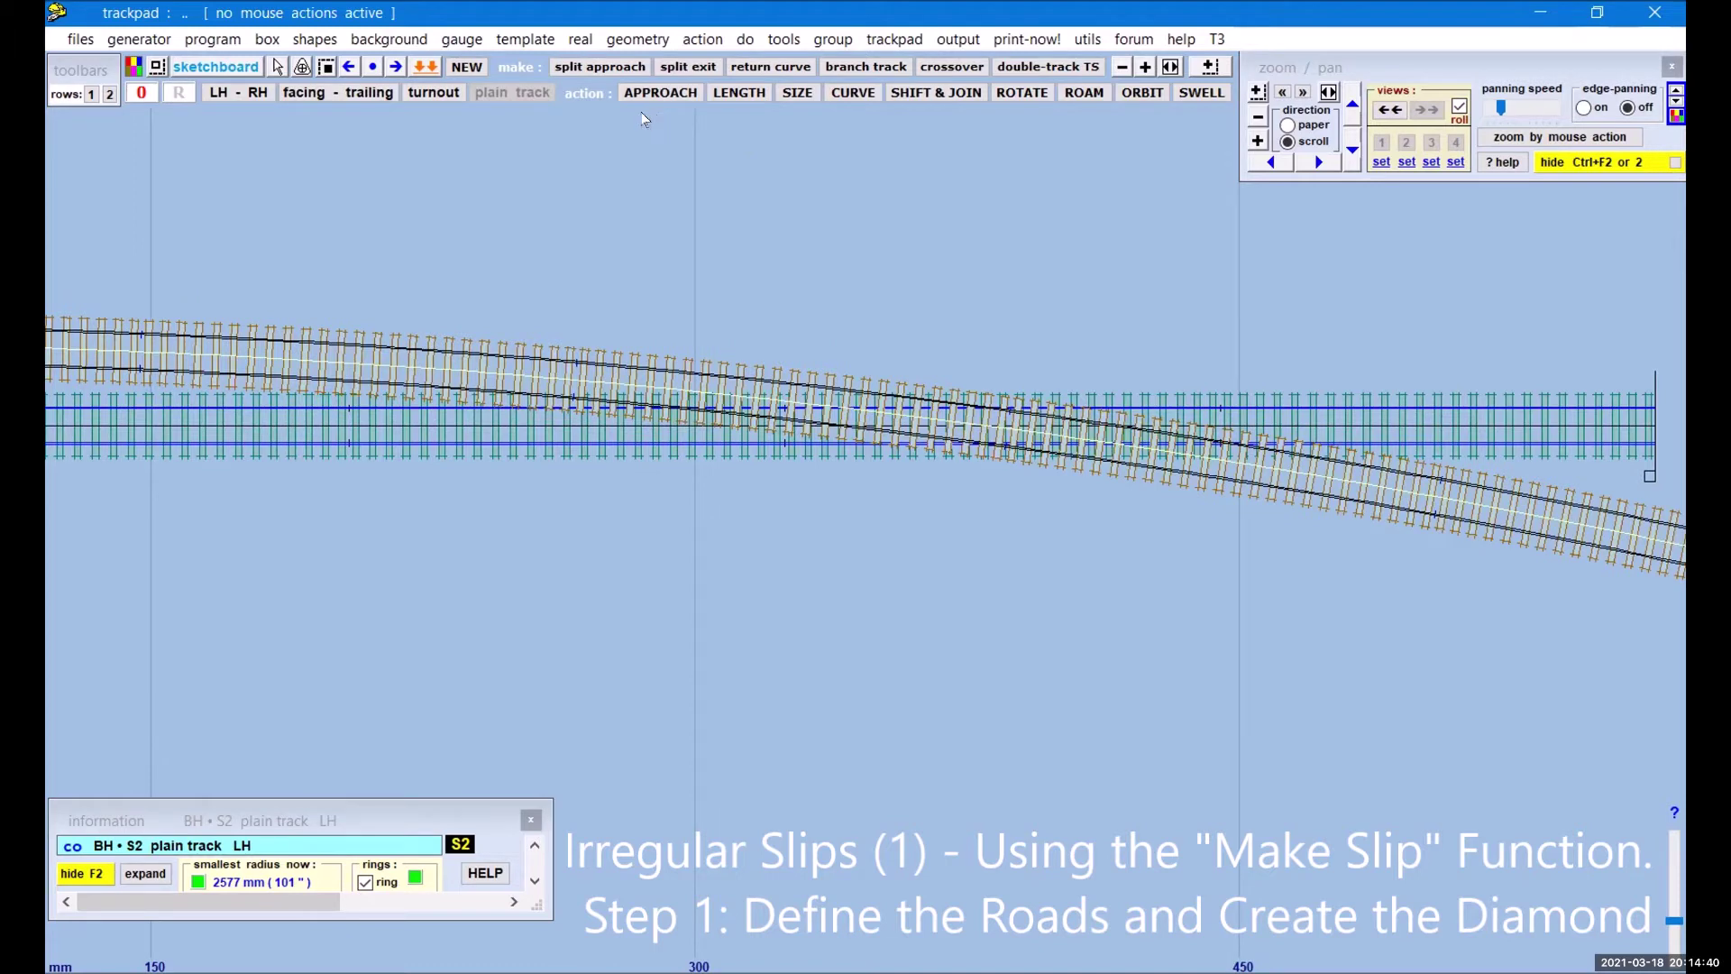
Step: Set the curved control template to no timbering and store it in the background
click(580, 40)
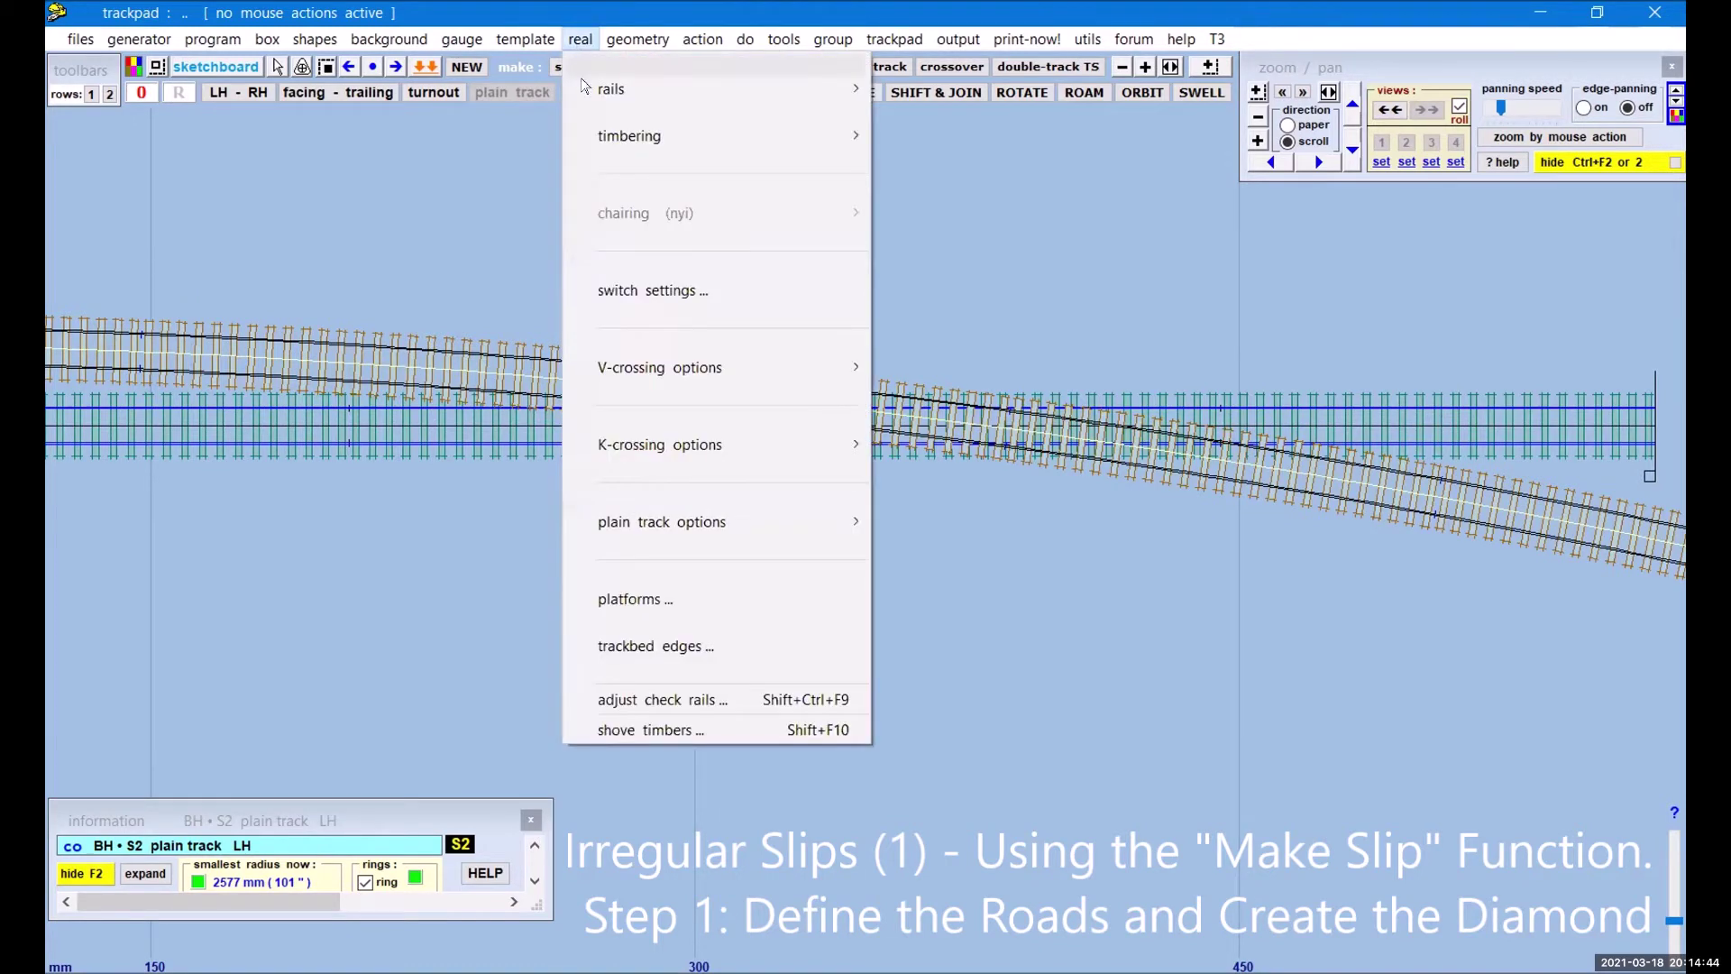
mouse_move(793, 135)
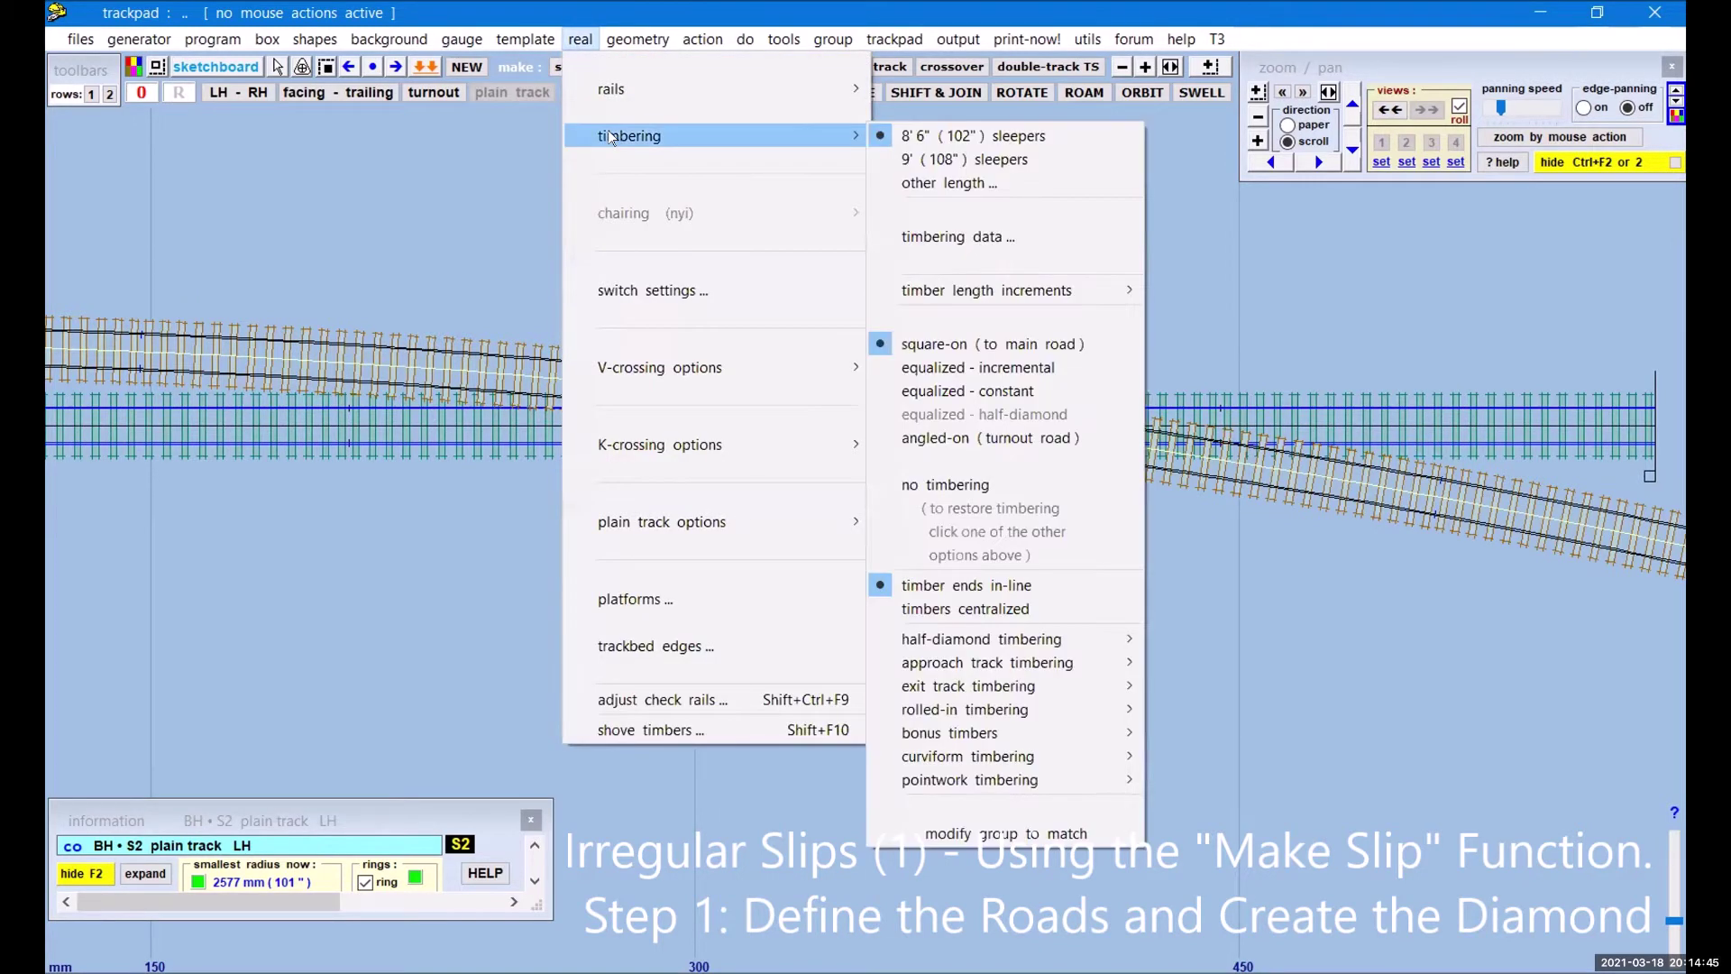
click(974, 474)
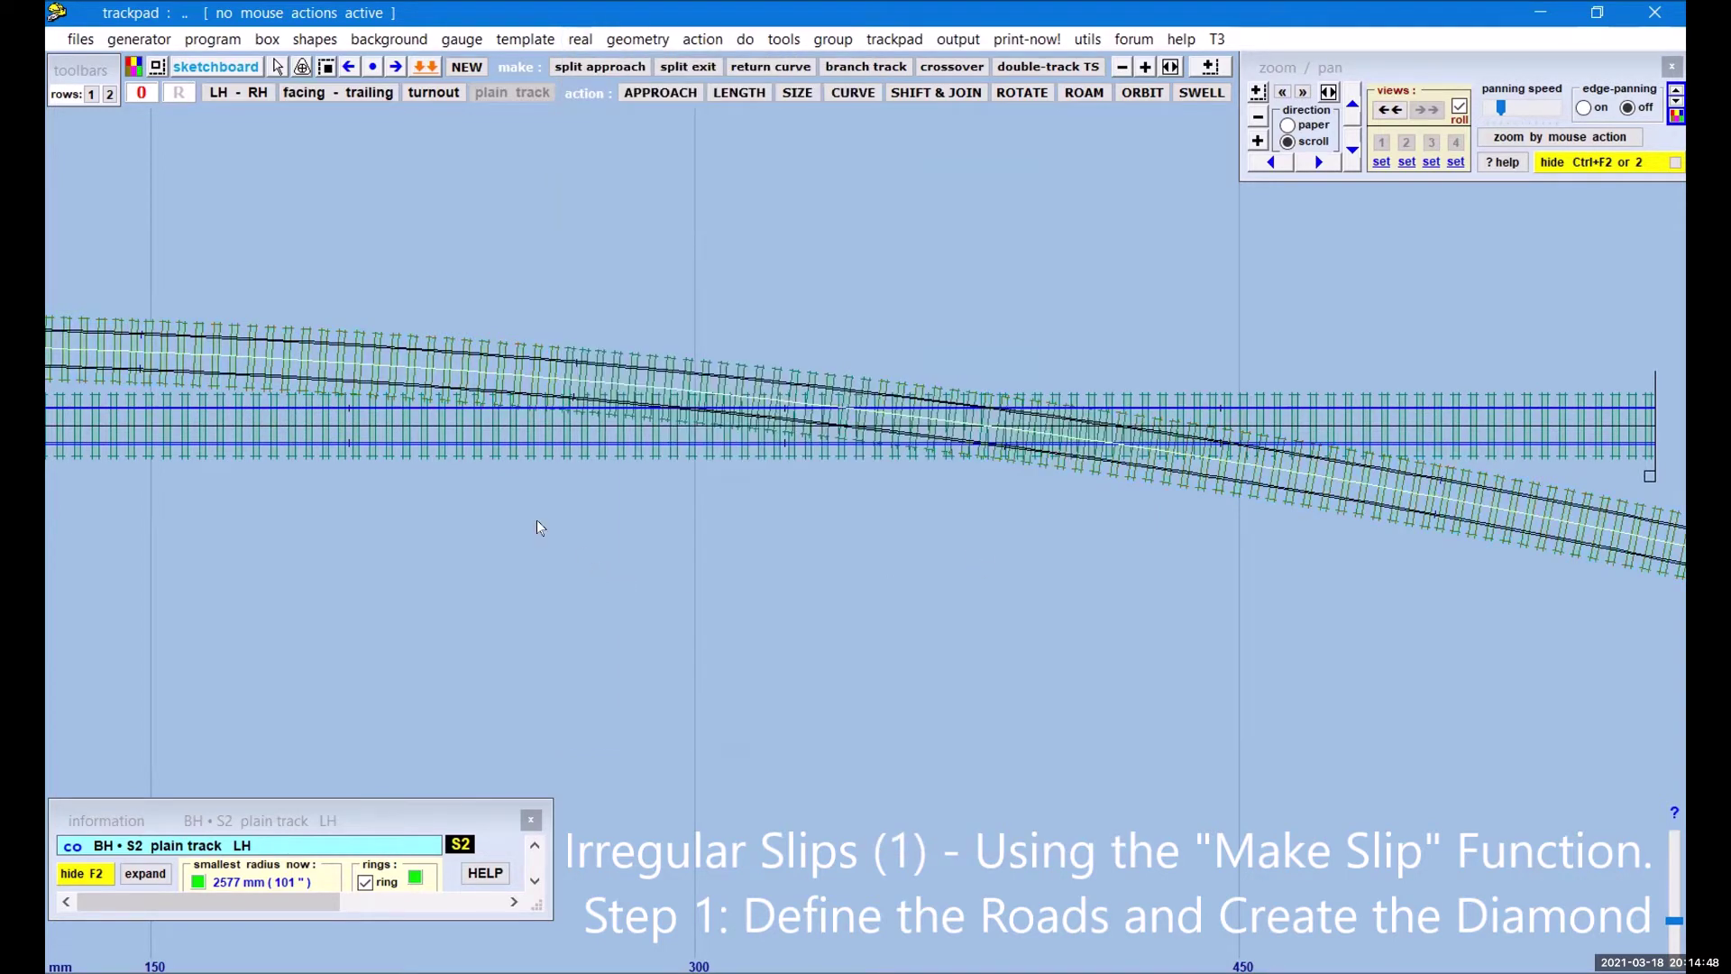
click(434, 93)
Step: Make the straight track the control template and create a diamond-crossing where it intersects the curved track, leaving the background template unchanged
click(442, 431)
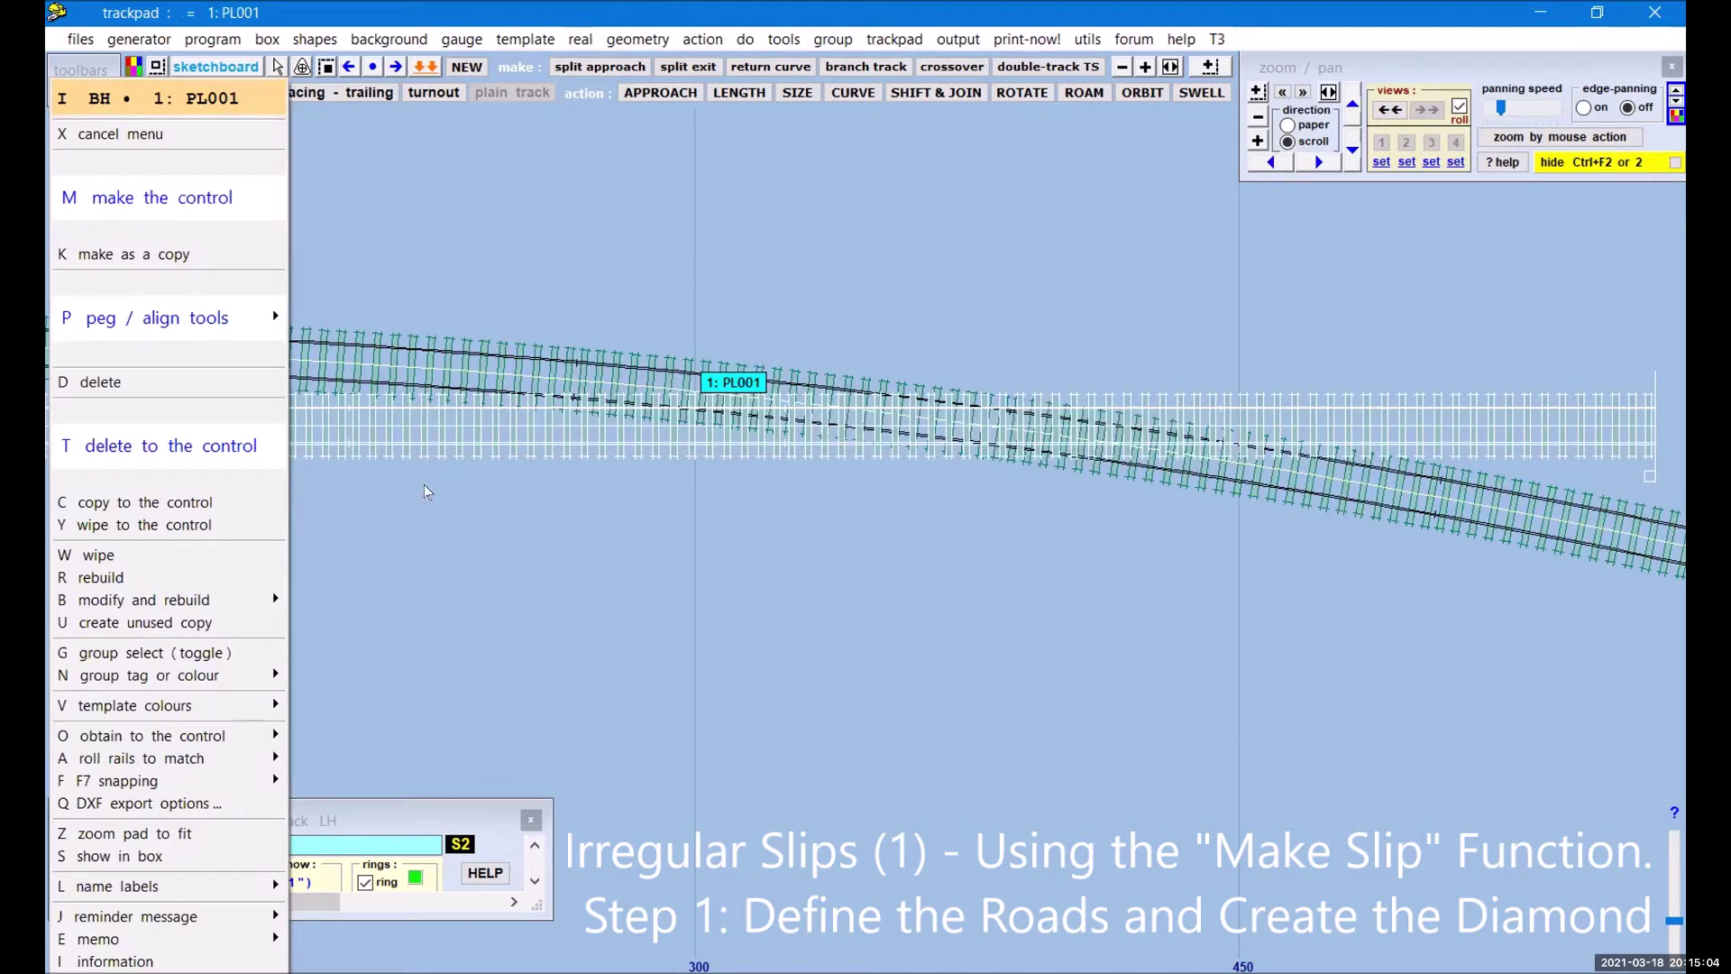
click(248, 443)
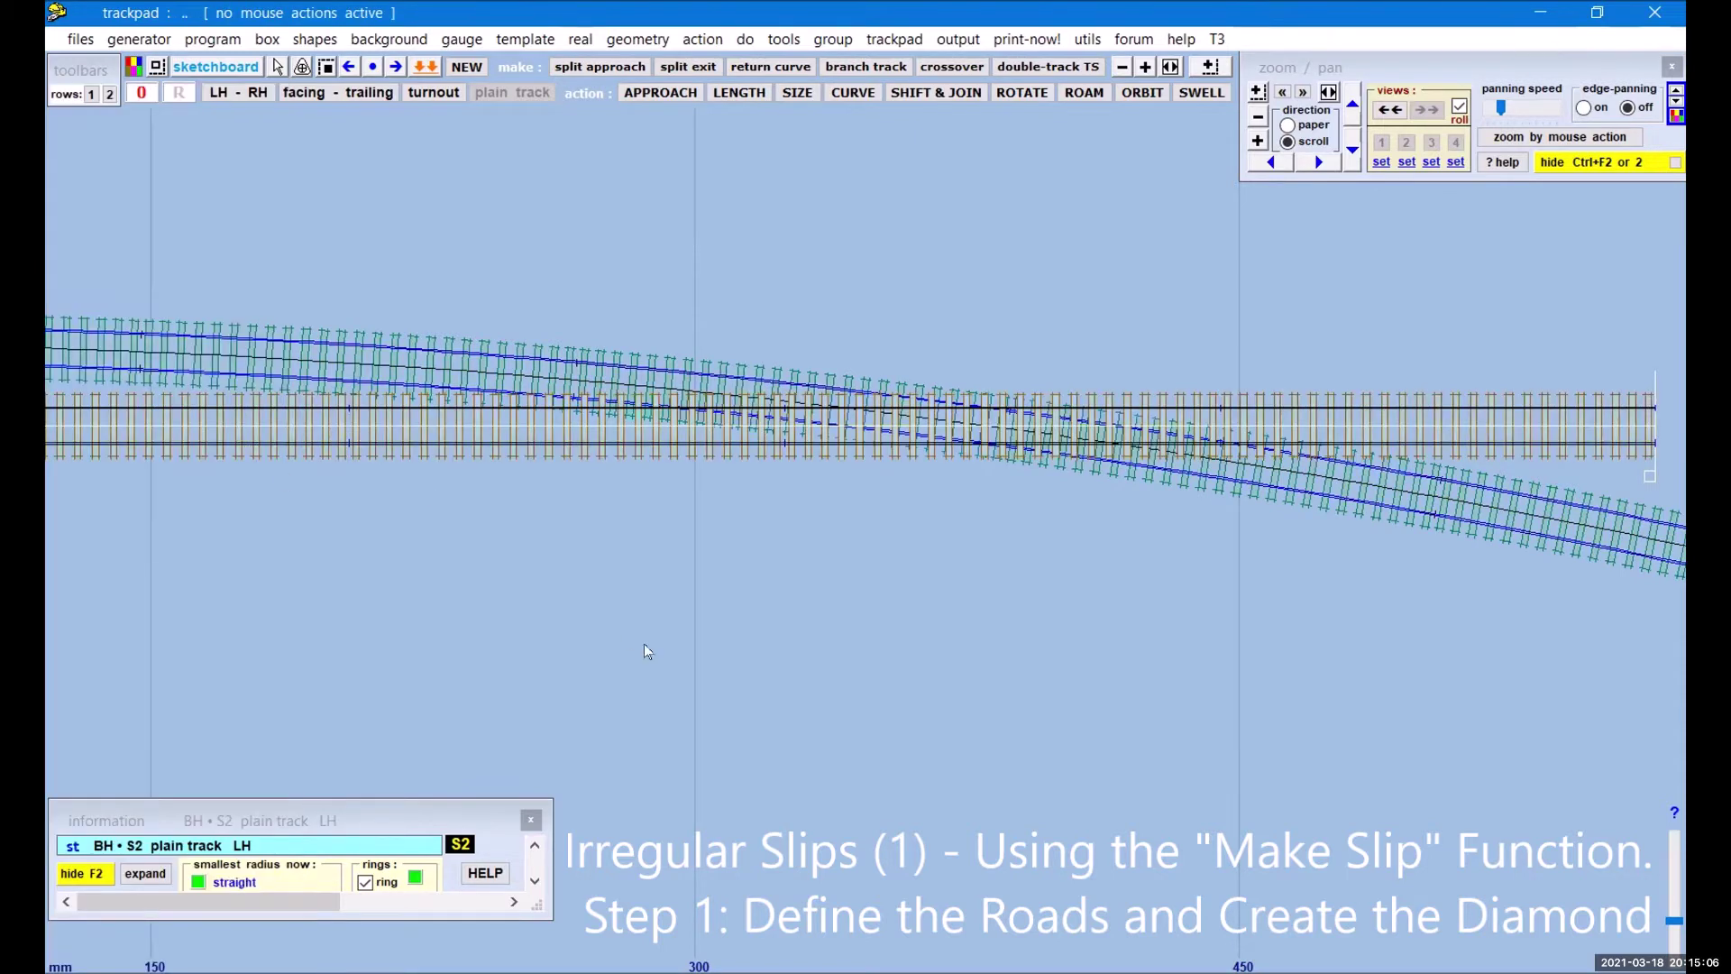
click(472, 359)
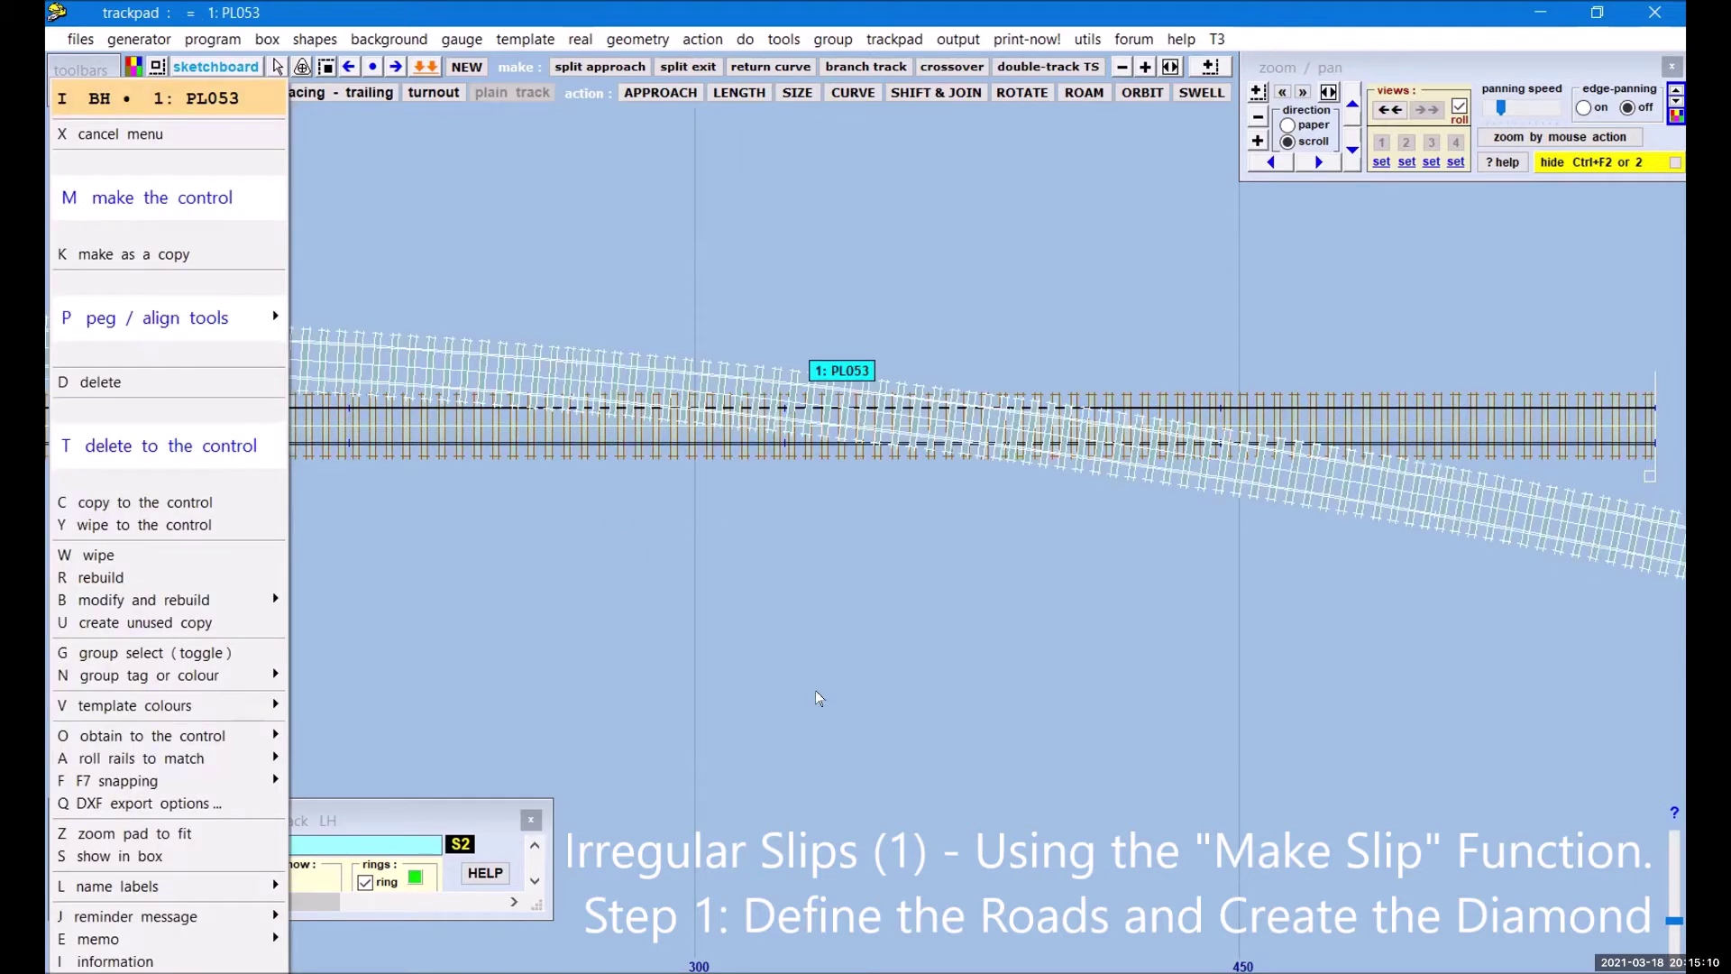
mouse_move(208, 315)
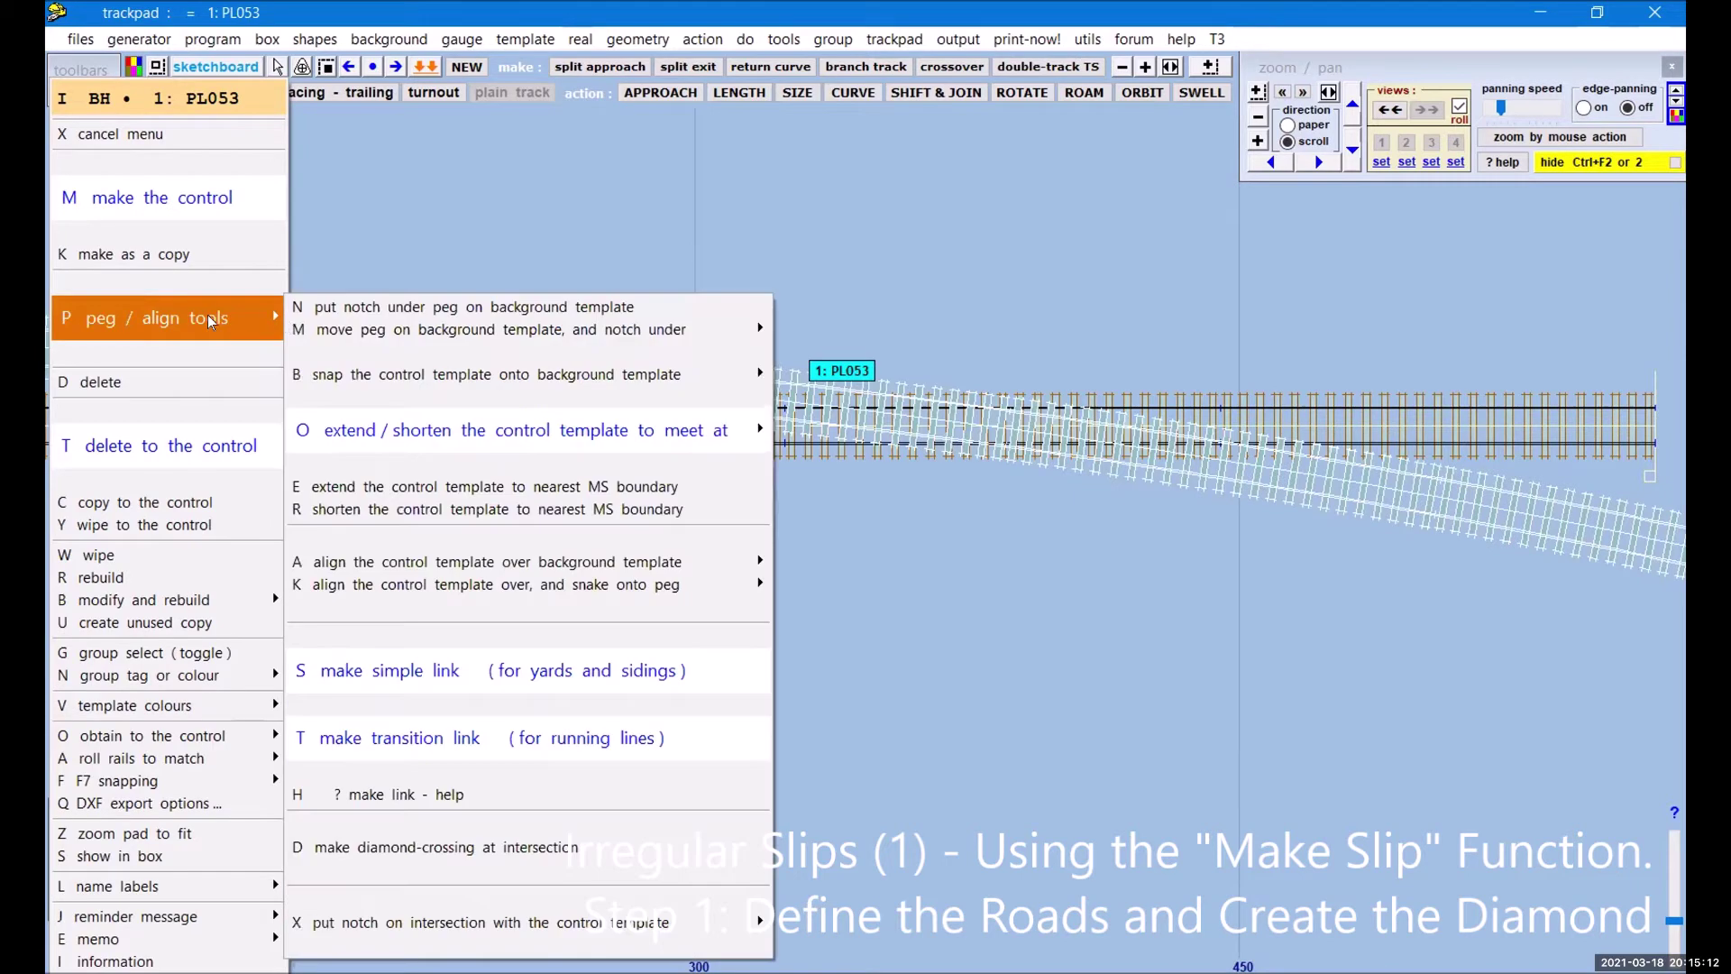
click(491, 848)
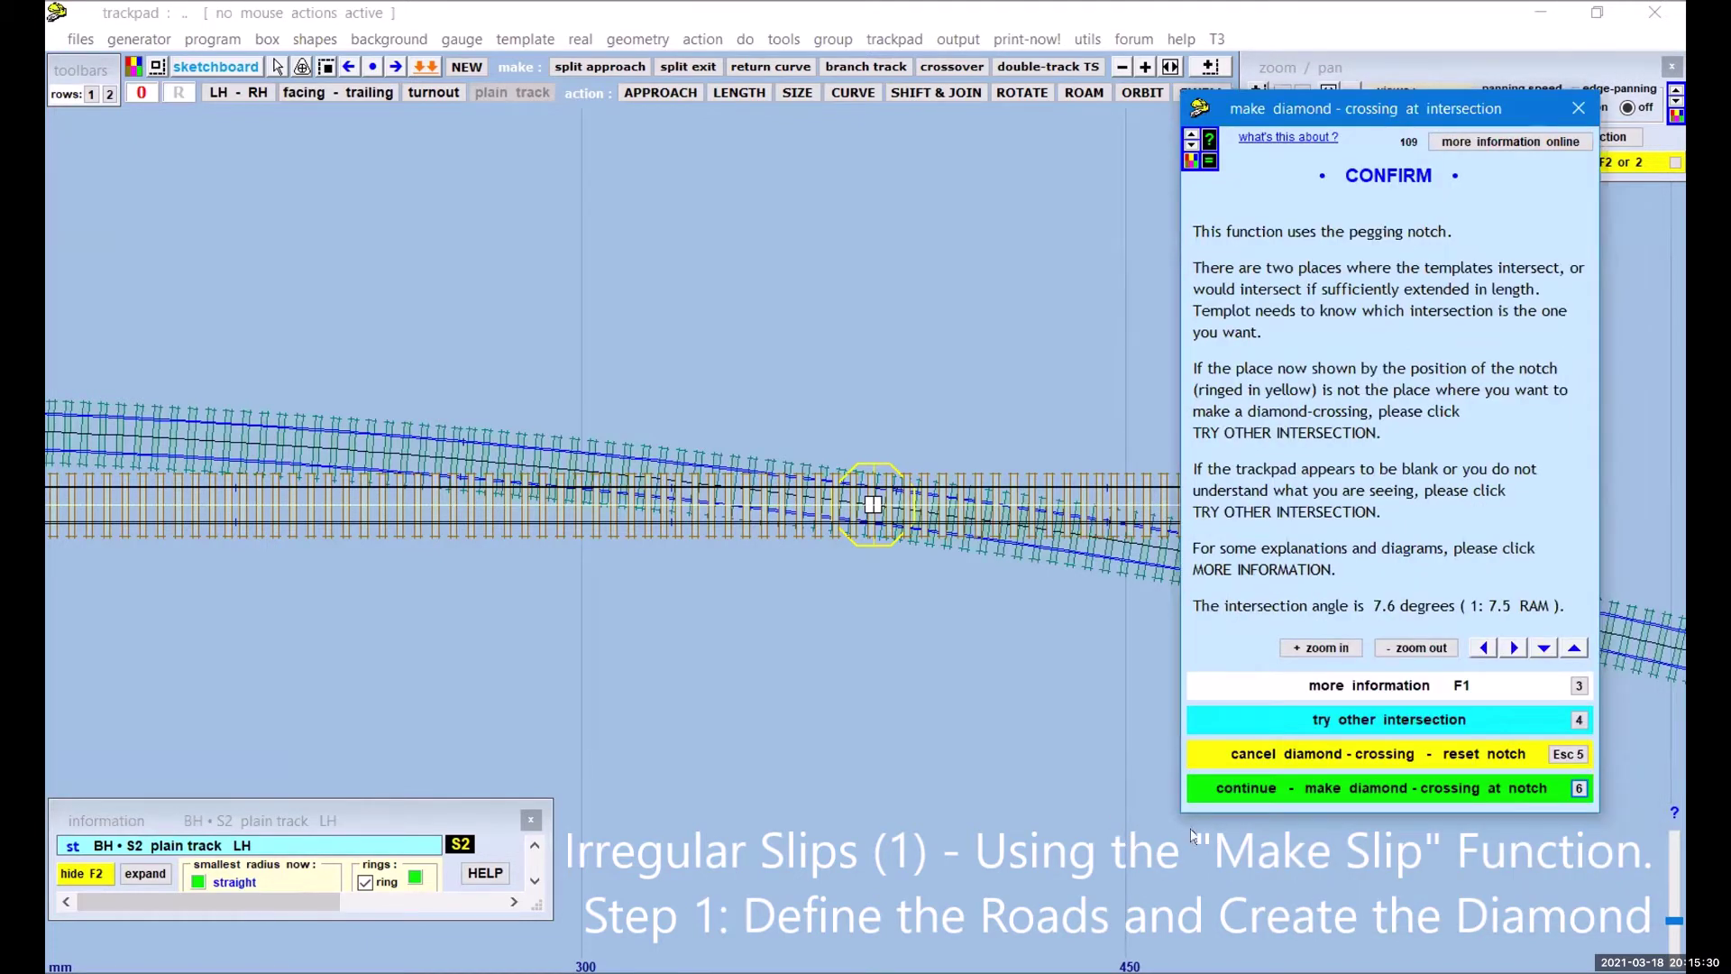
click(1407, 786)
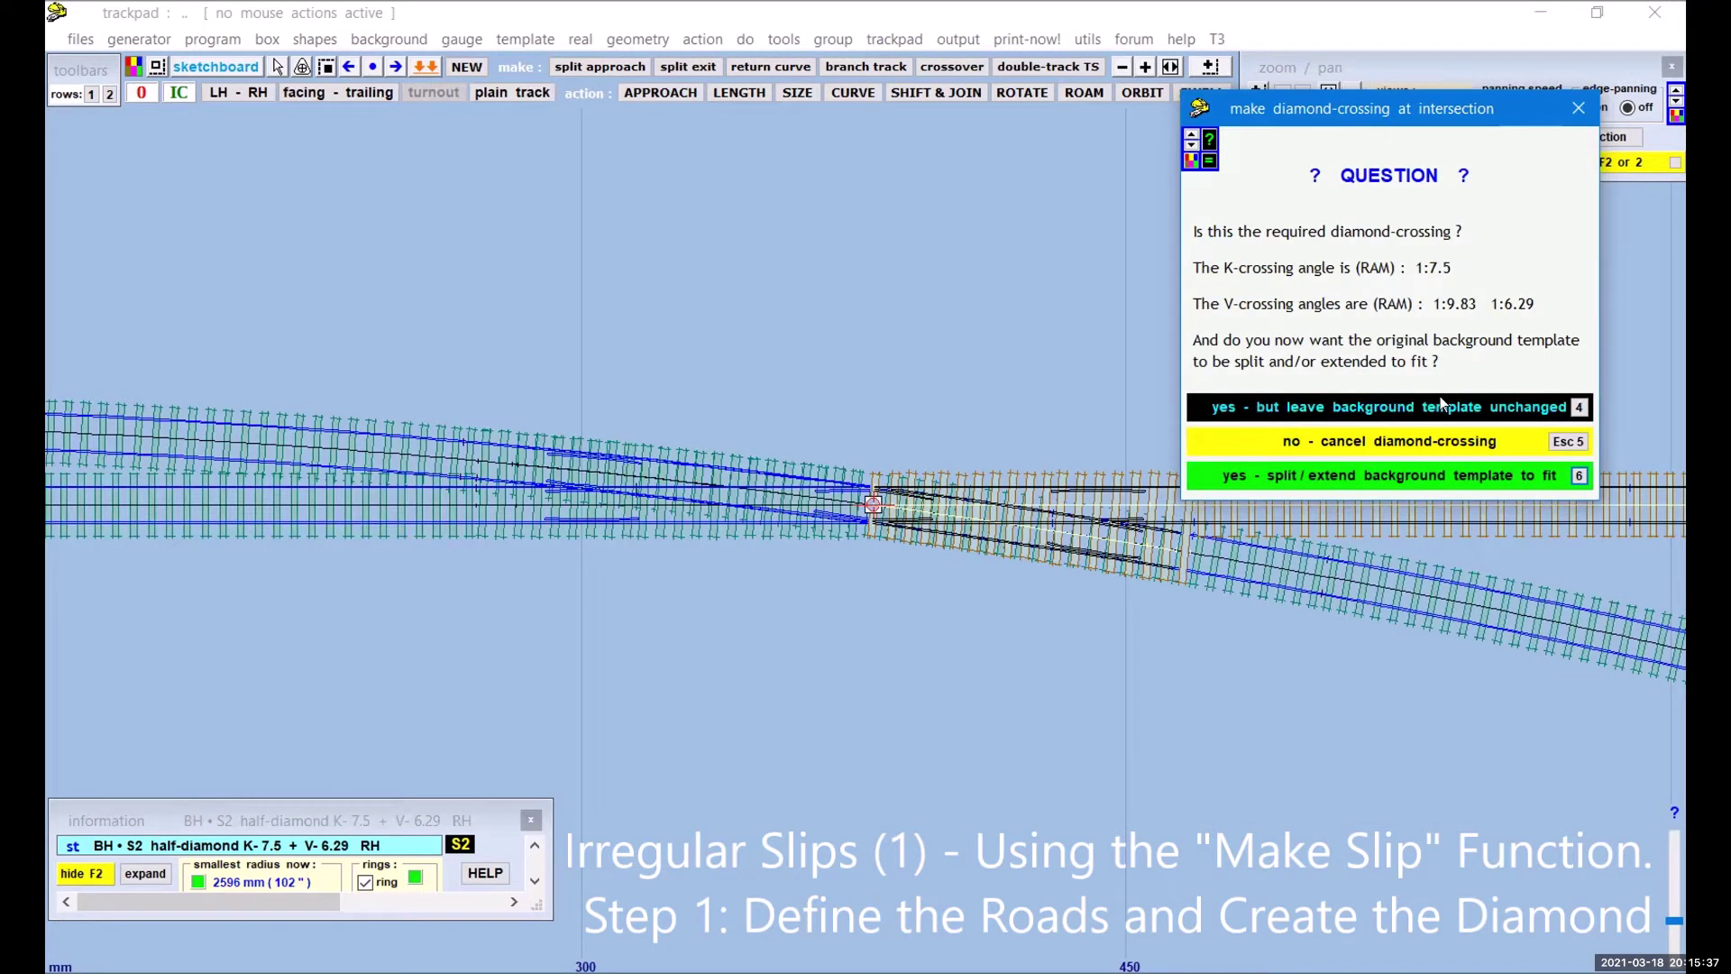
click(1406, 405)
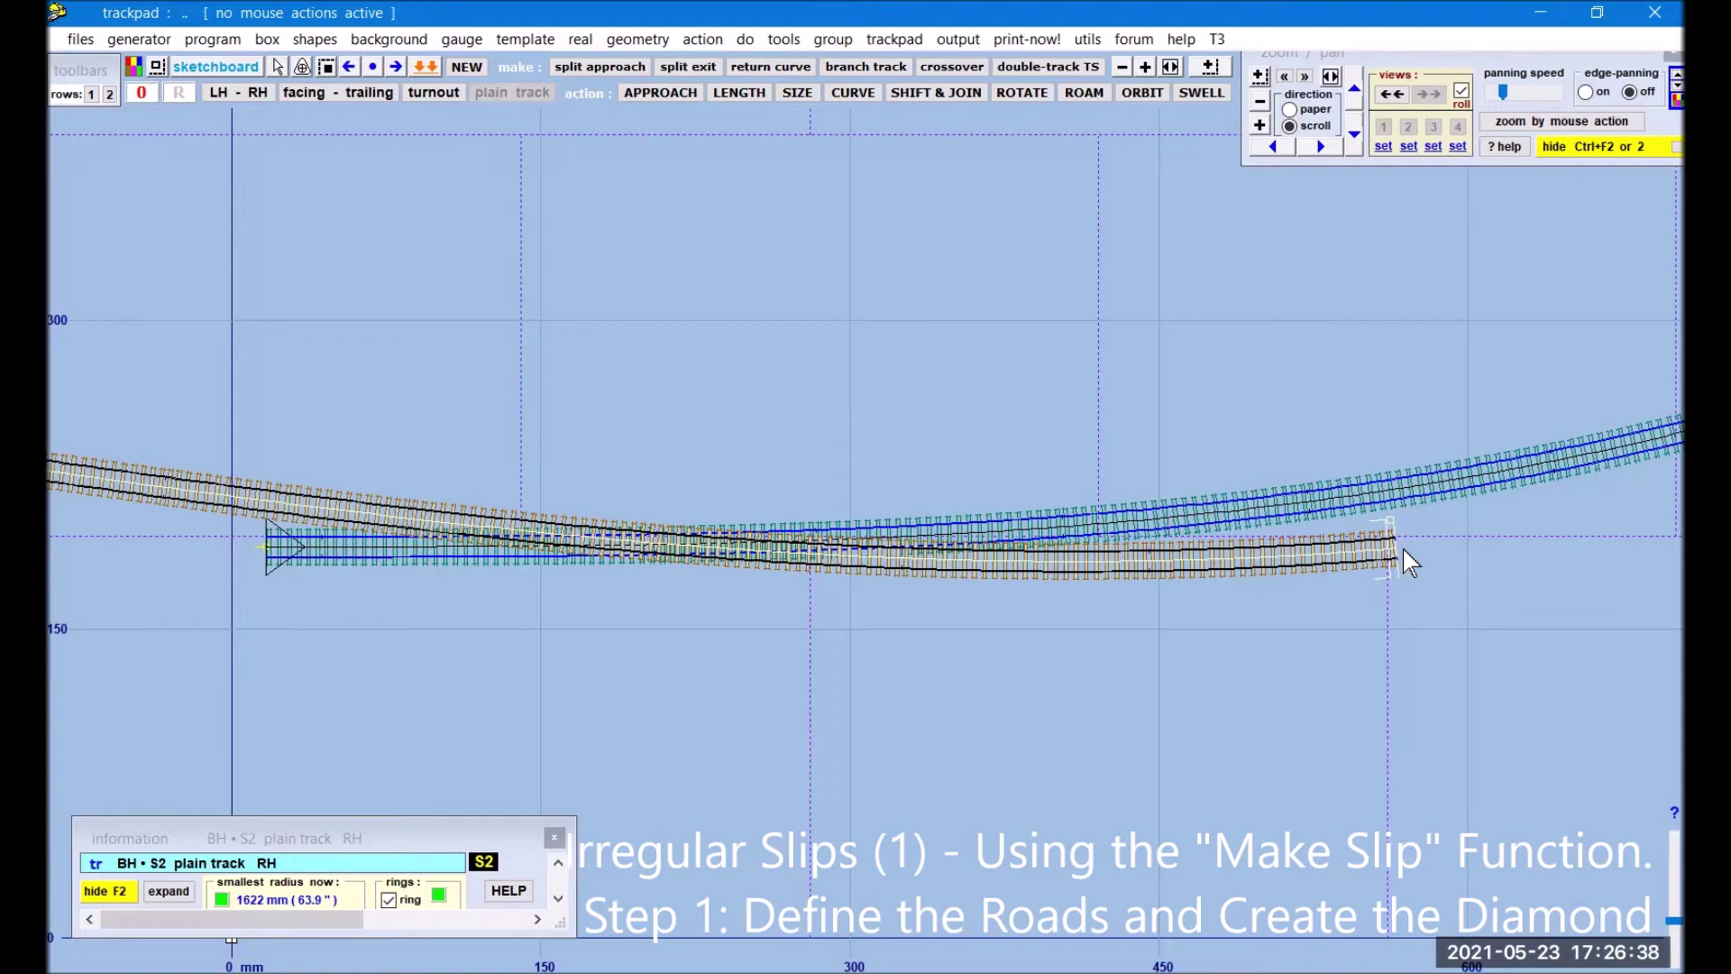
Step: Delete the right-hand transition track to the control, set it to no timbering and store it in the background
click(1063, 565)
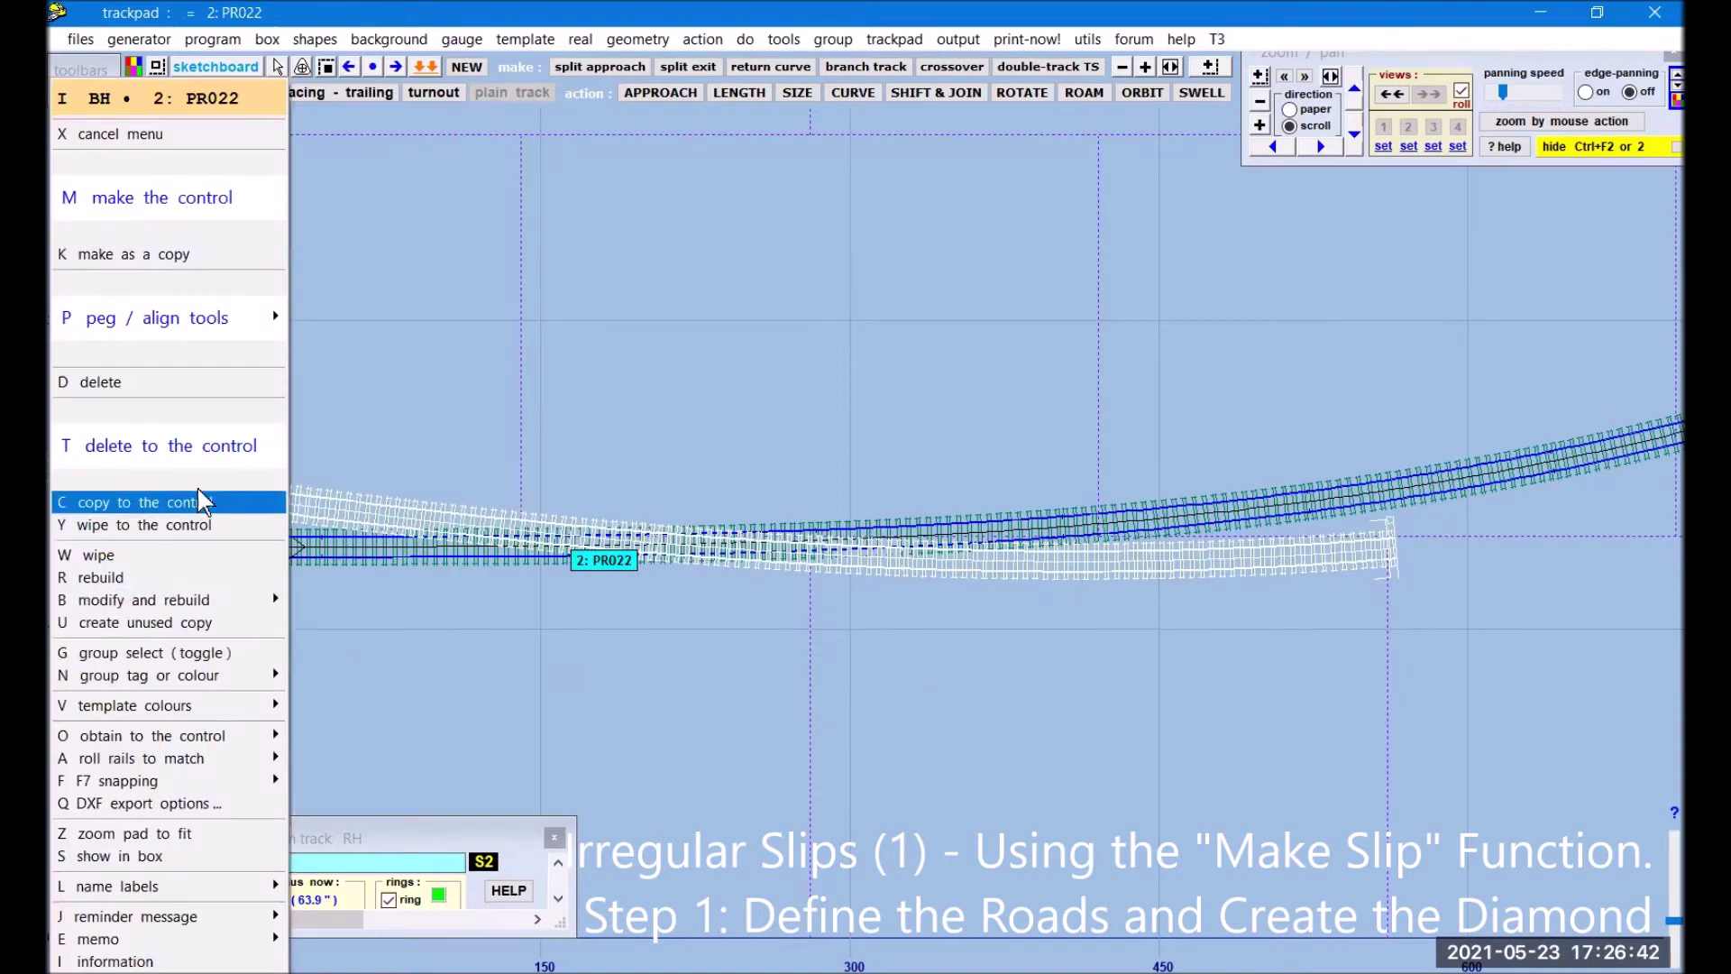
click(200, 451)
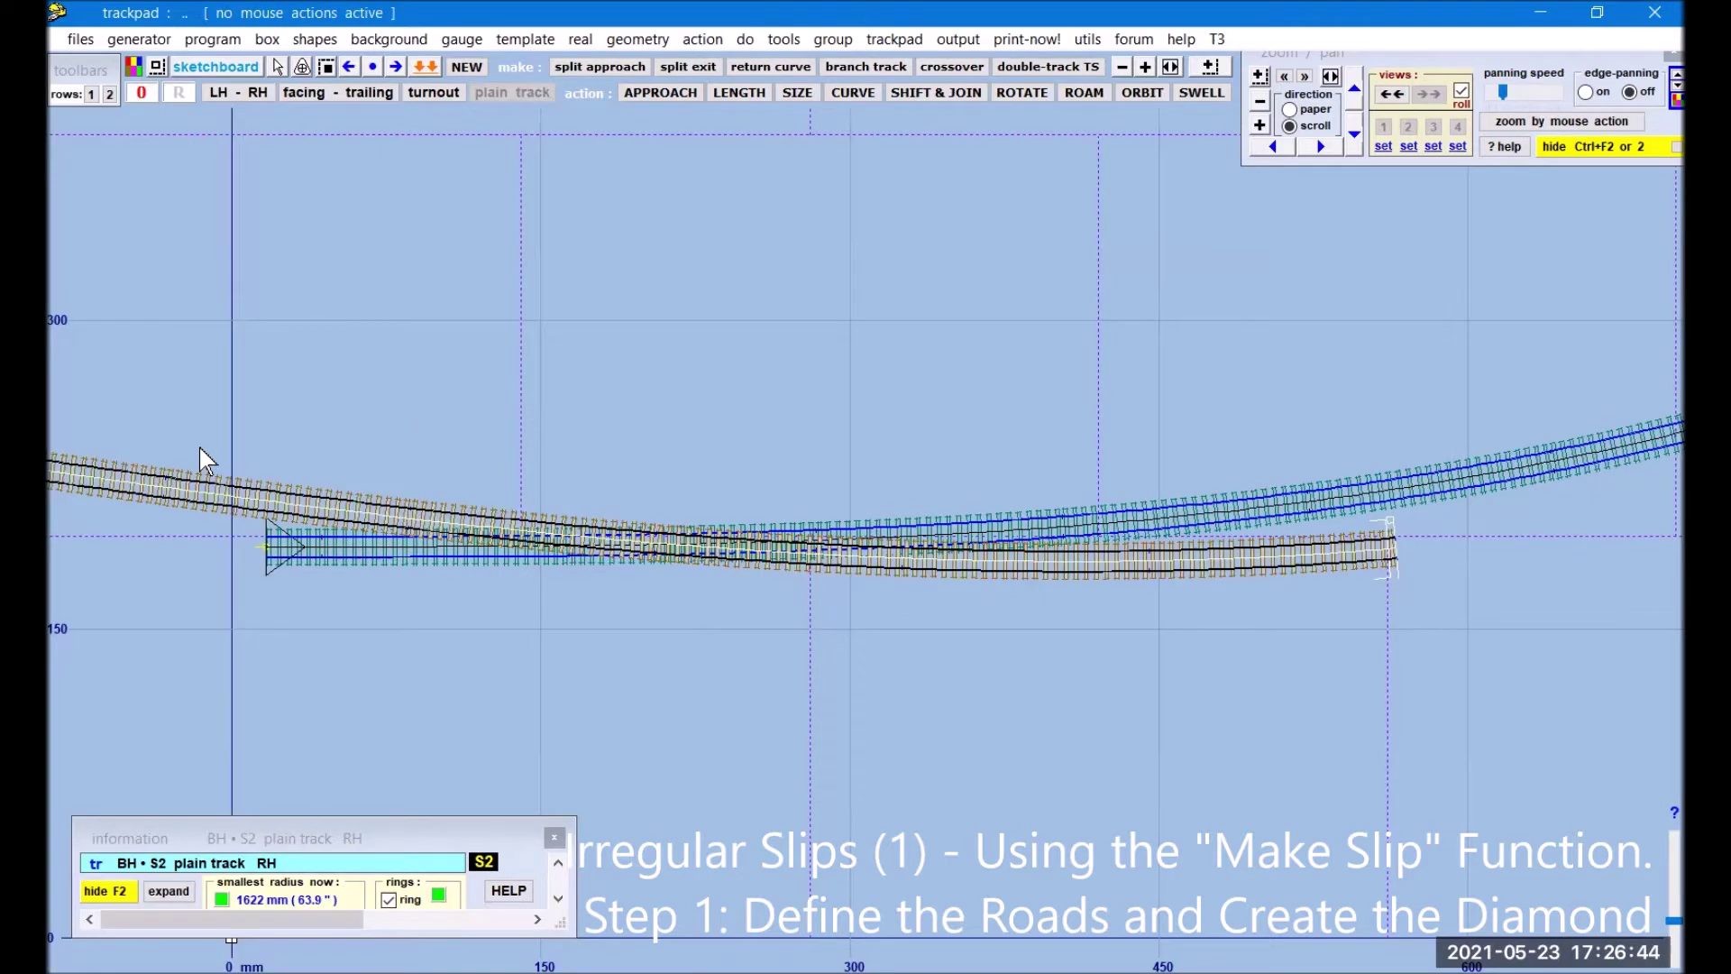
click(577, 39)
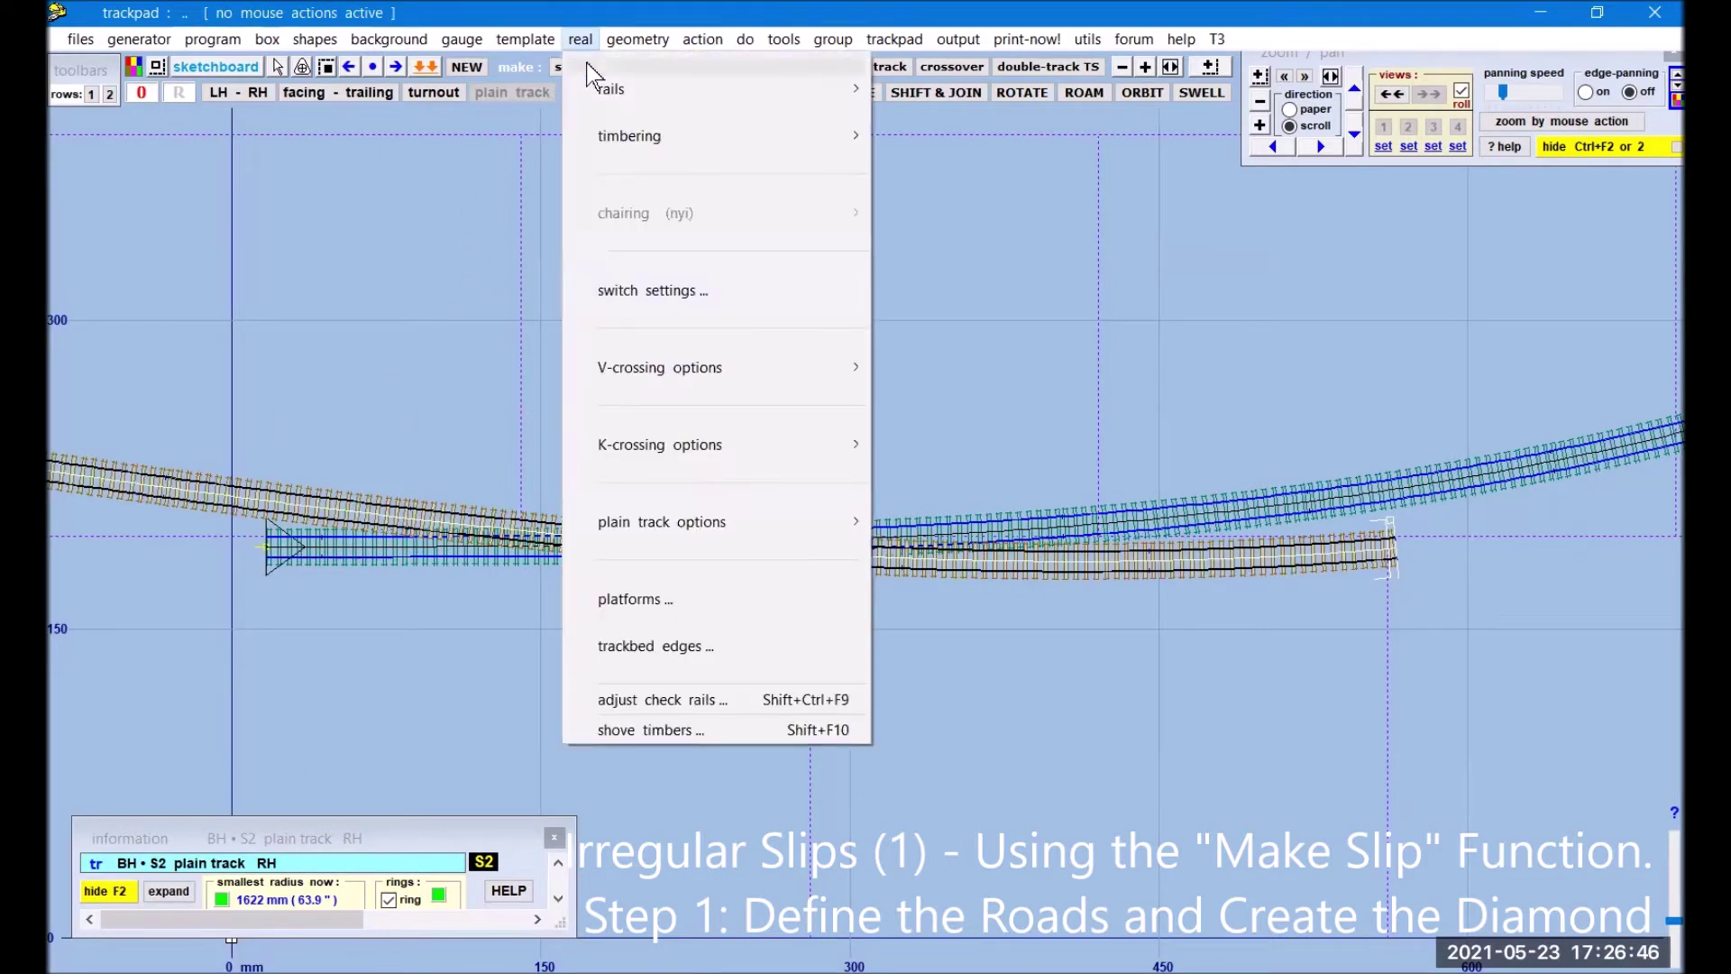
mouse_move(631, 131)
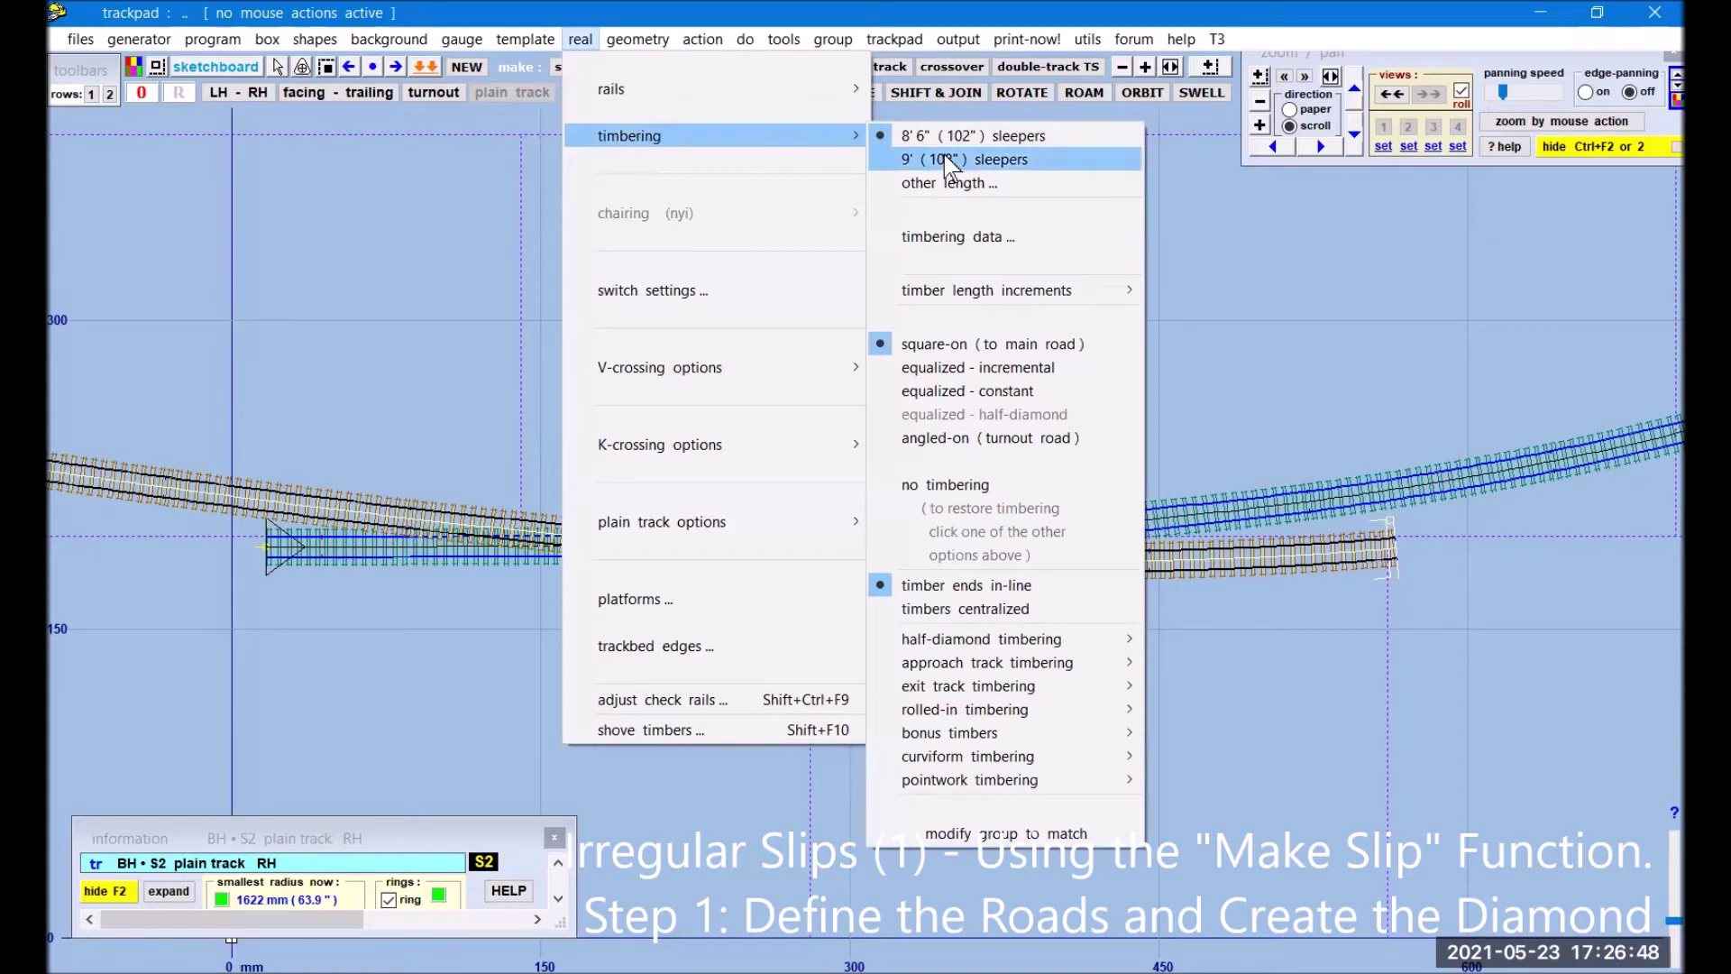
click(954, 488)
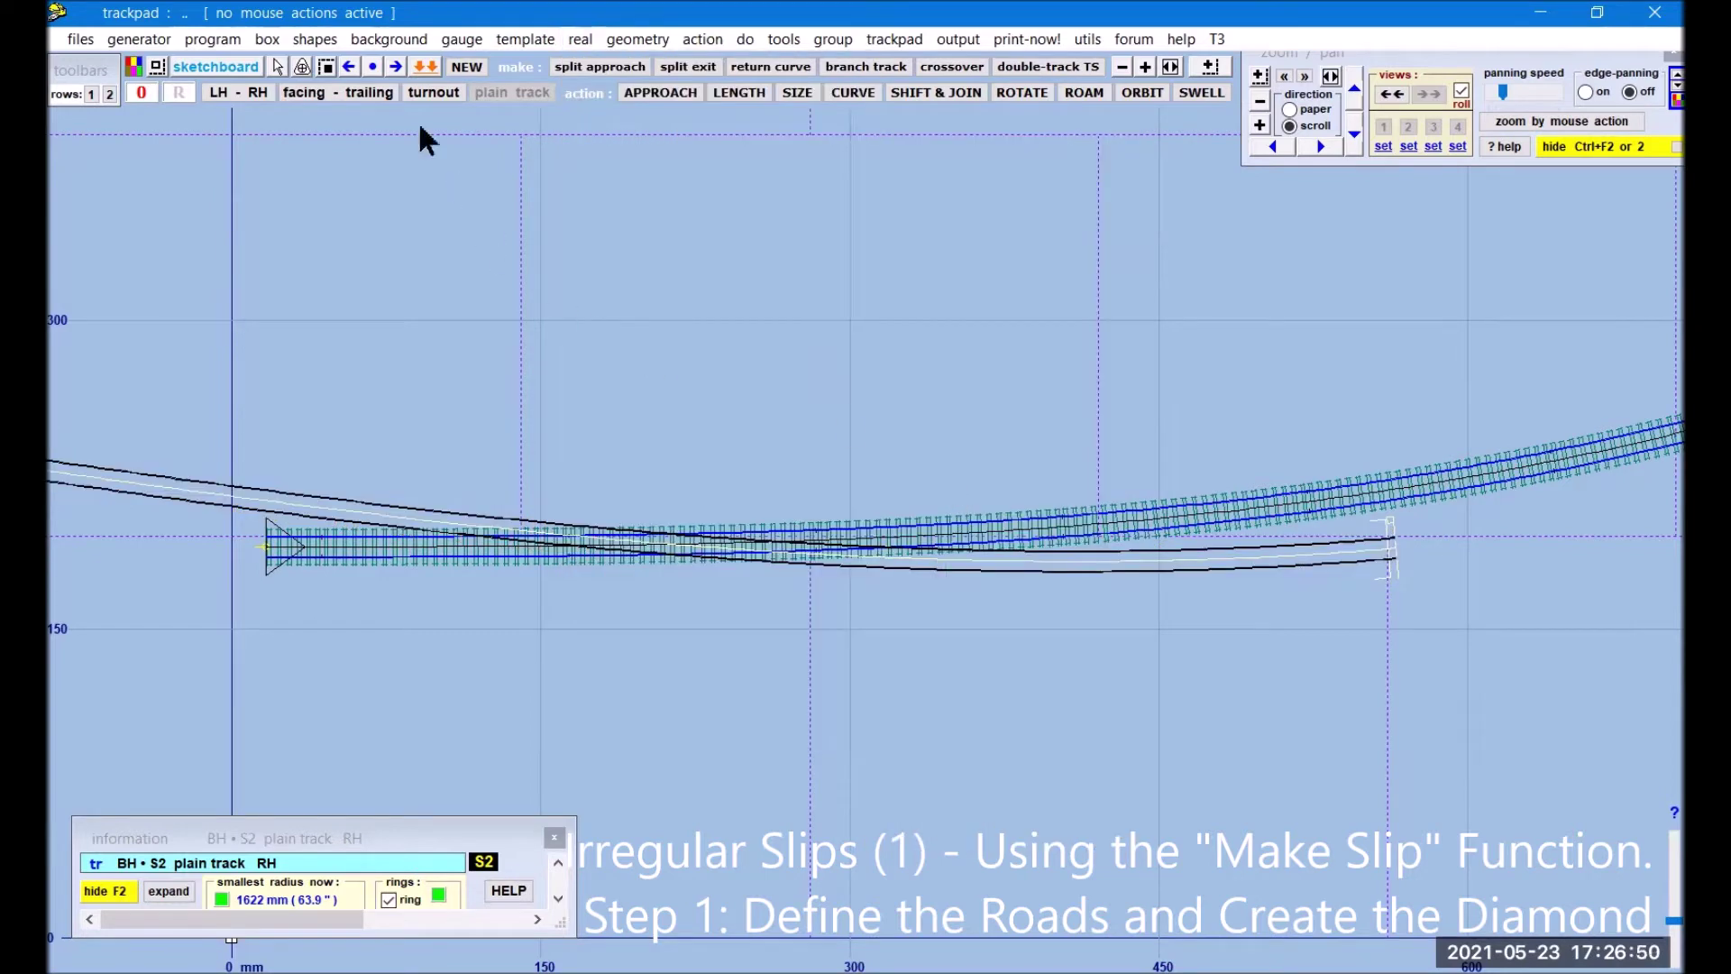
click(427, 66)
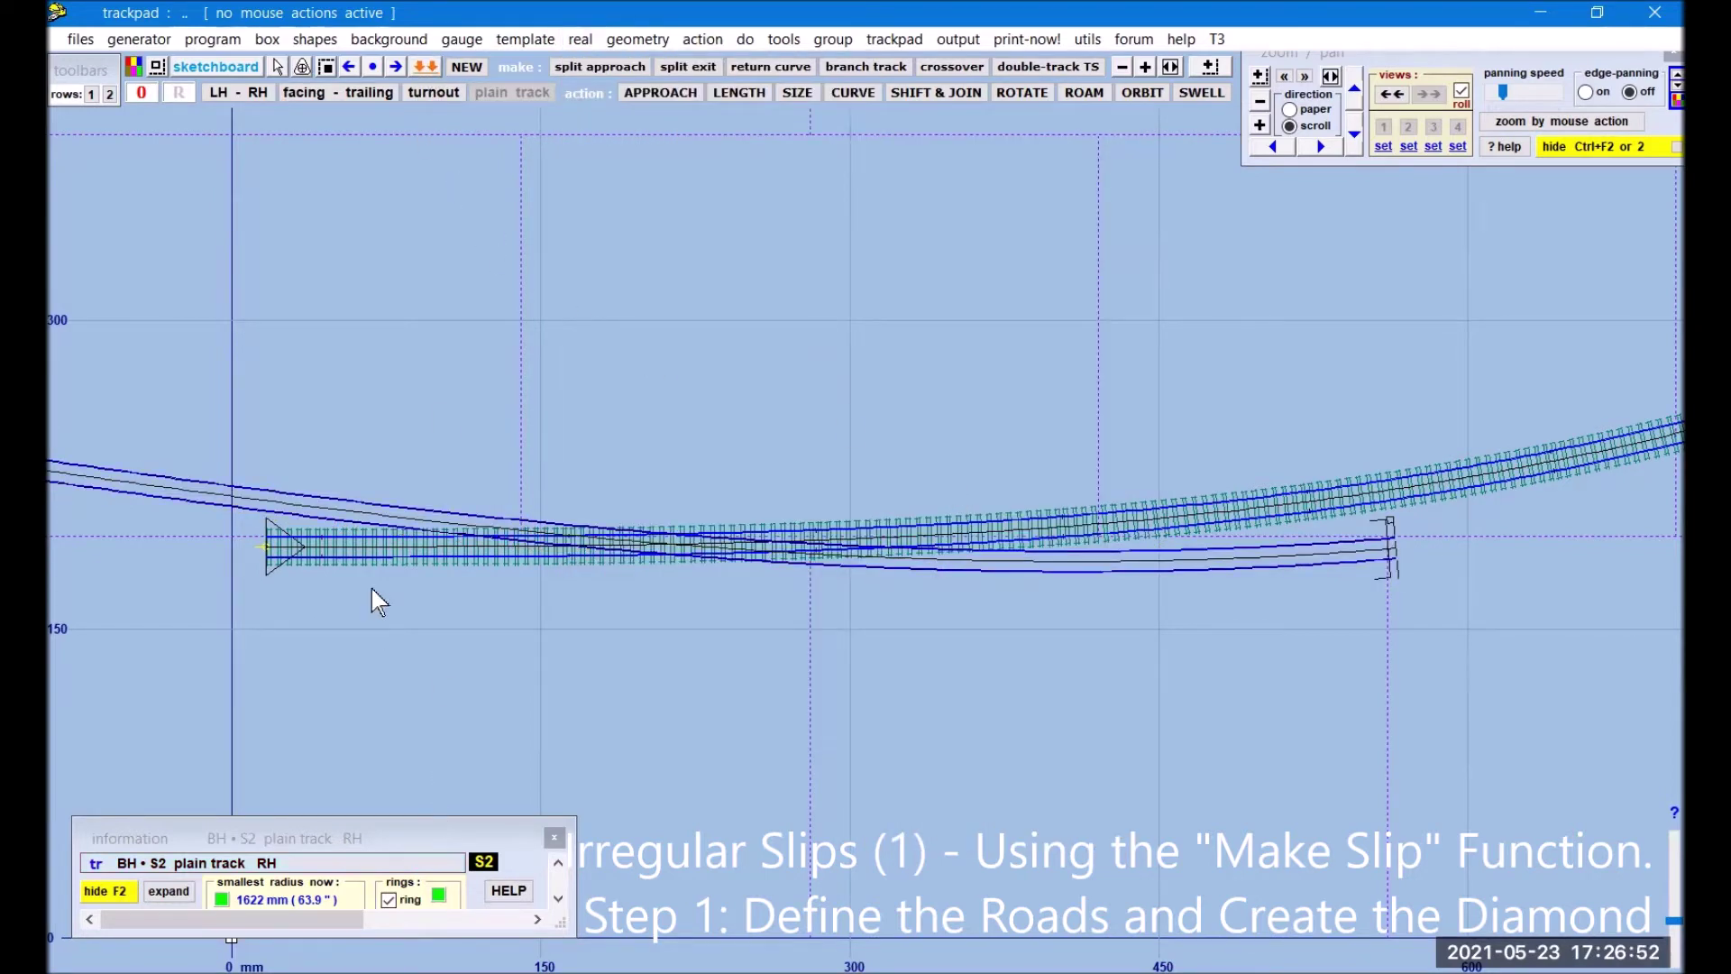
Step: Delete the left-hand transition track to the control and set it to no timbering
click(386, 543)
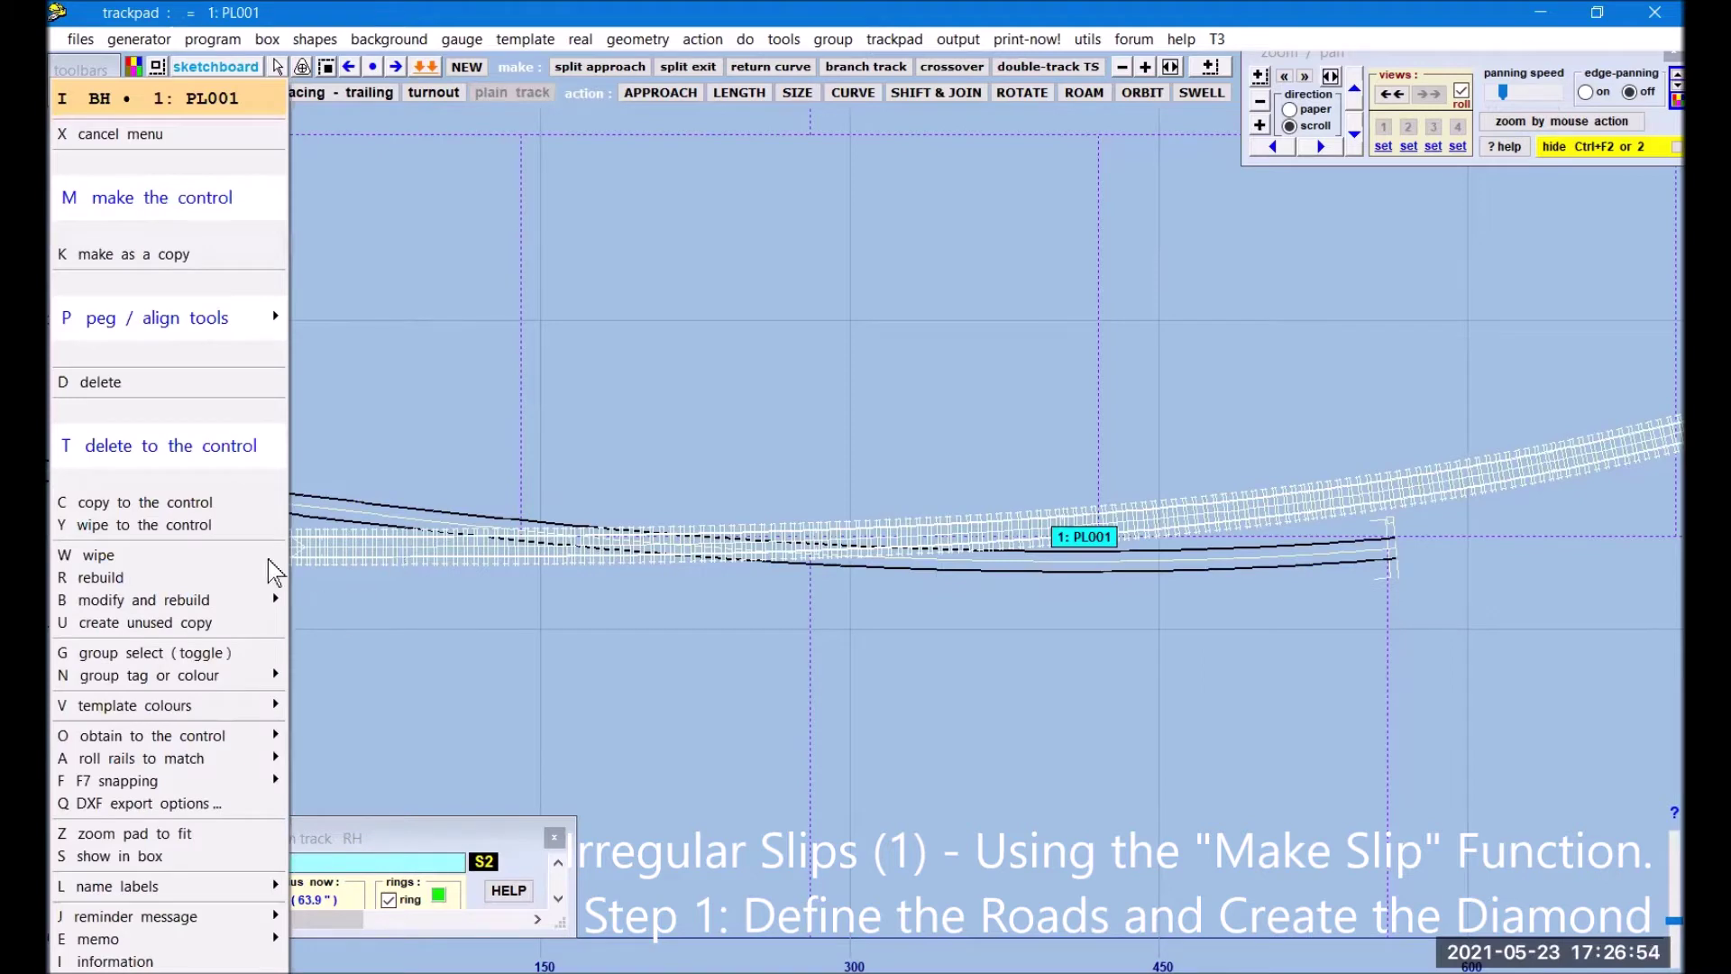
click(233, 447)
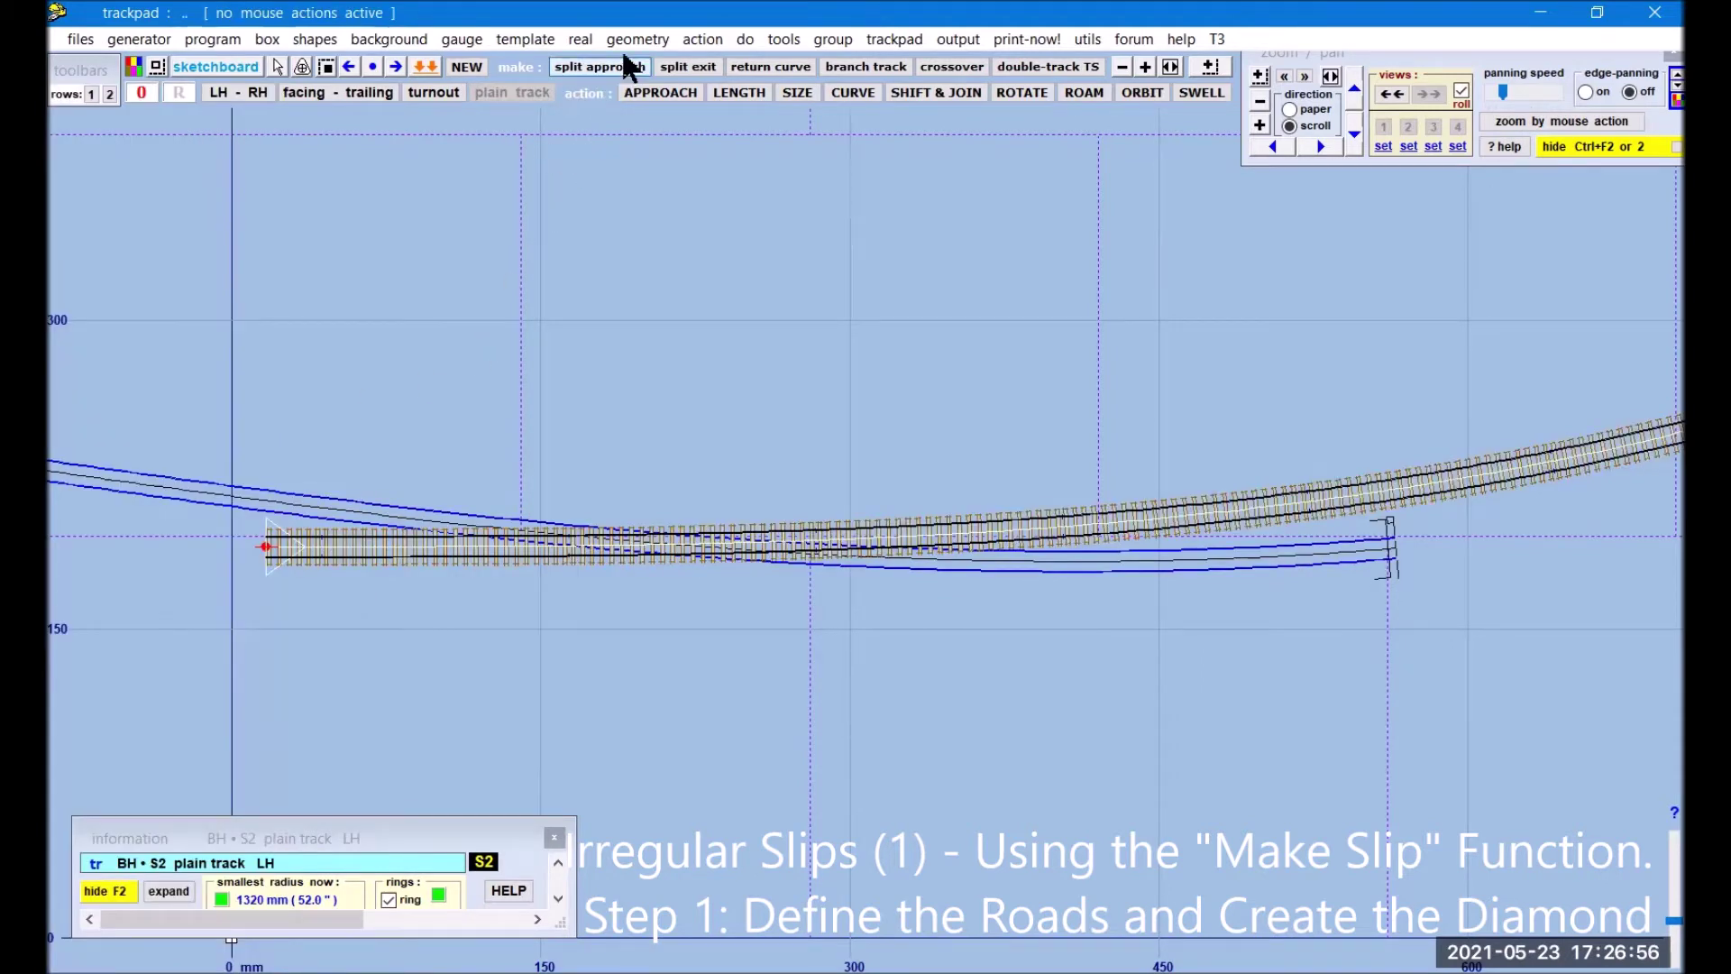
click(584, 40)
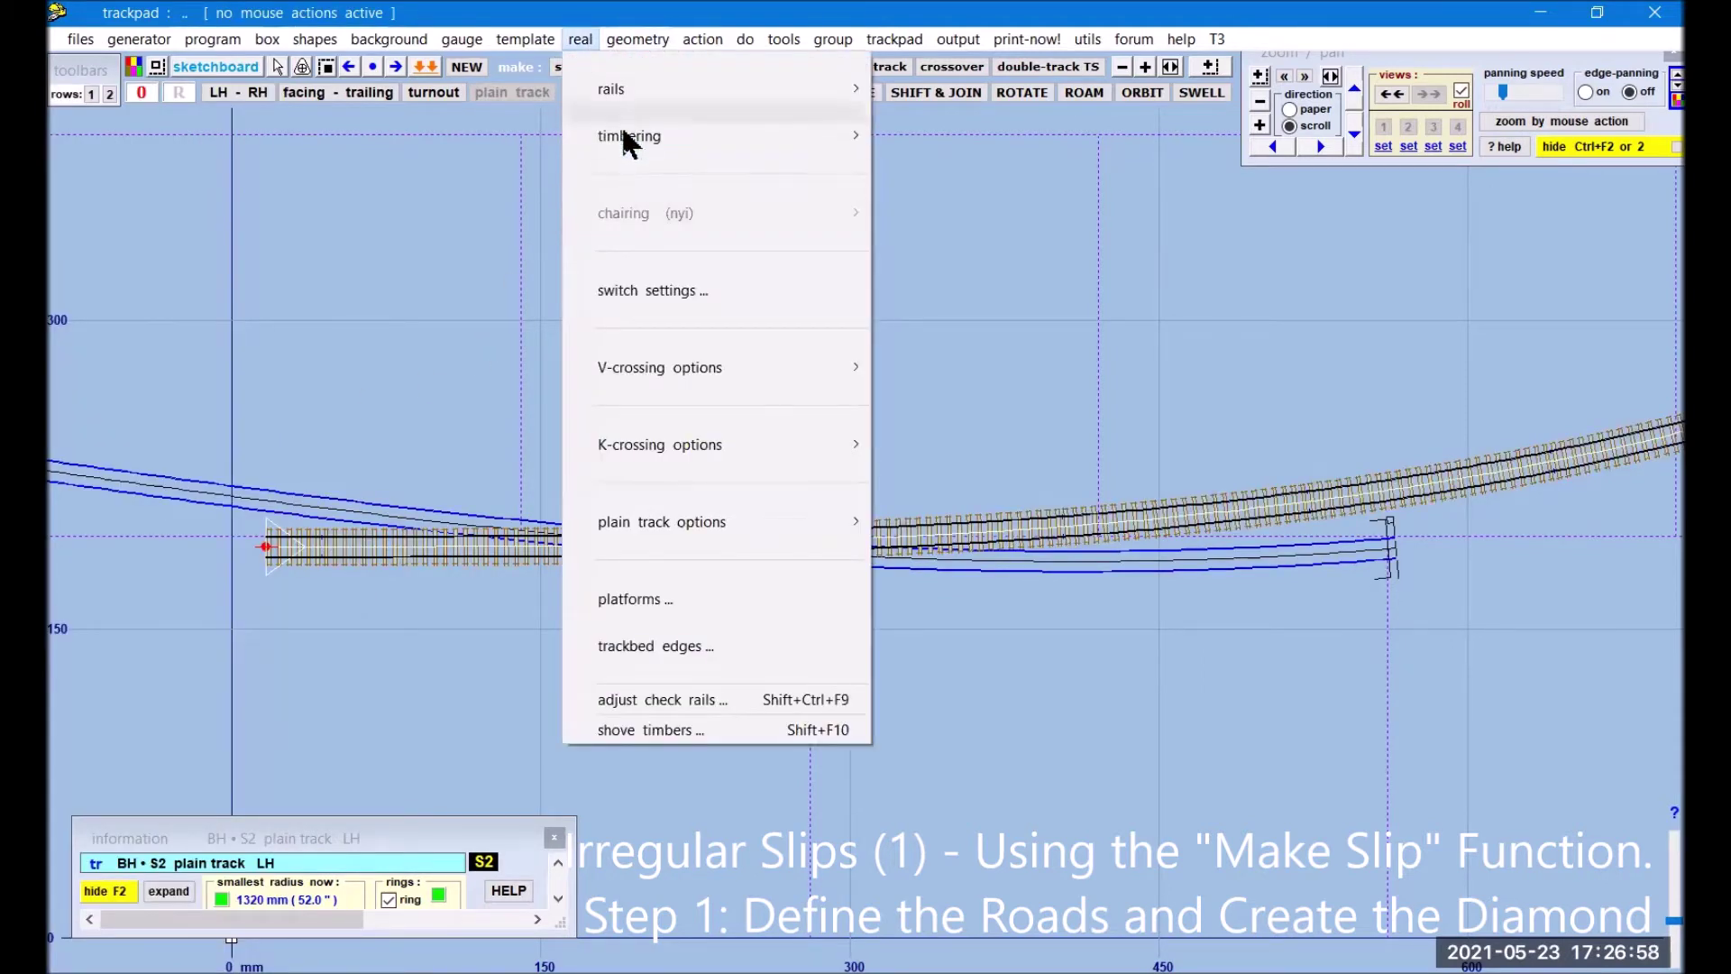
mouse_move(632, 142)
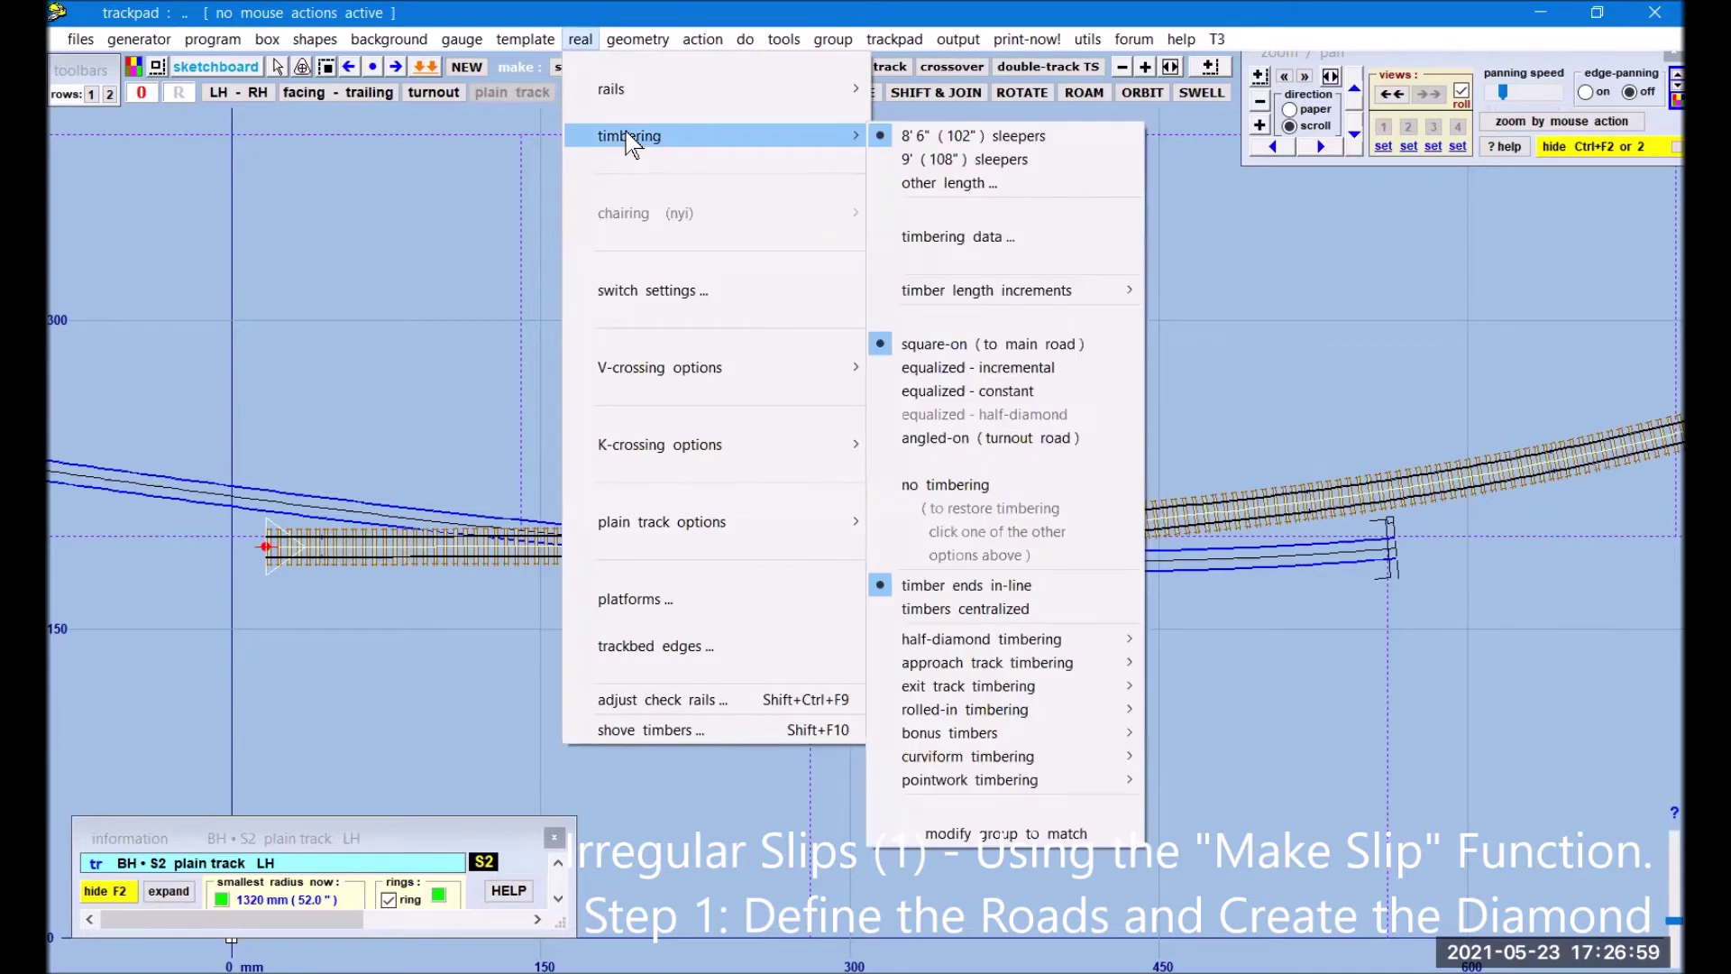
click(970, 484)
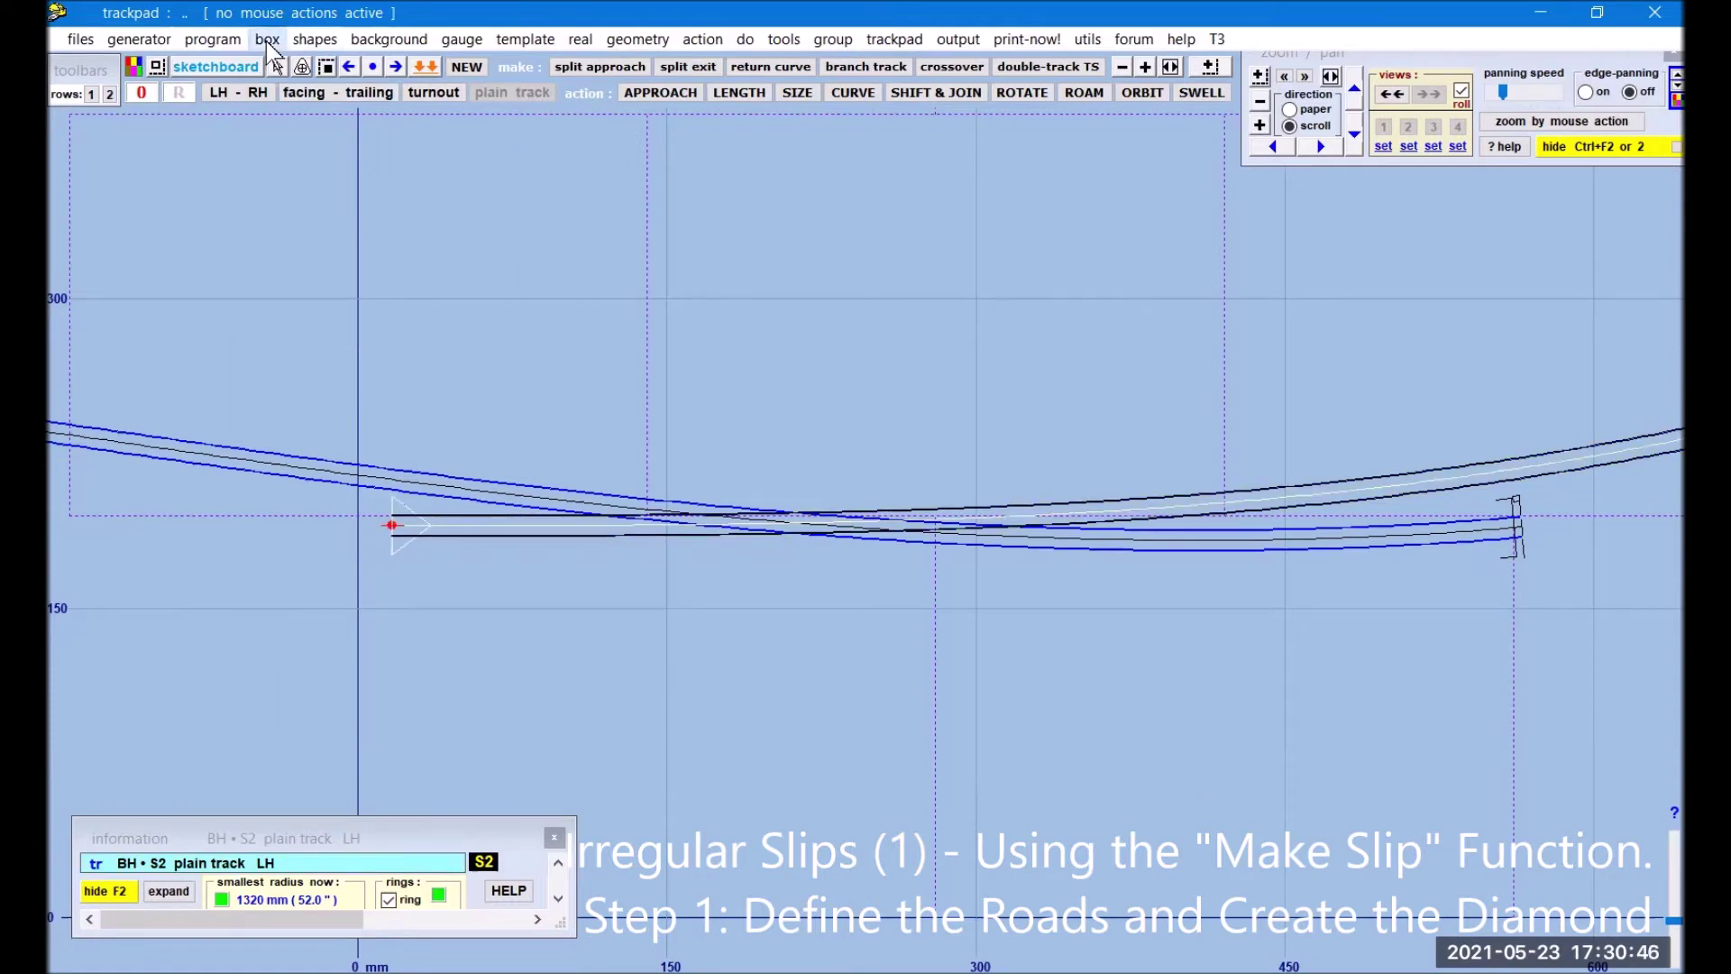
Step: Check the list of plain track templates held in the storage box
click(268, 40)
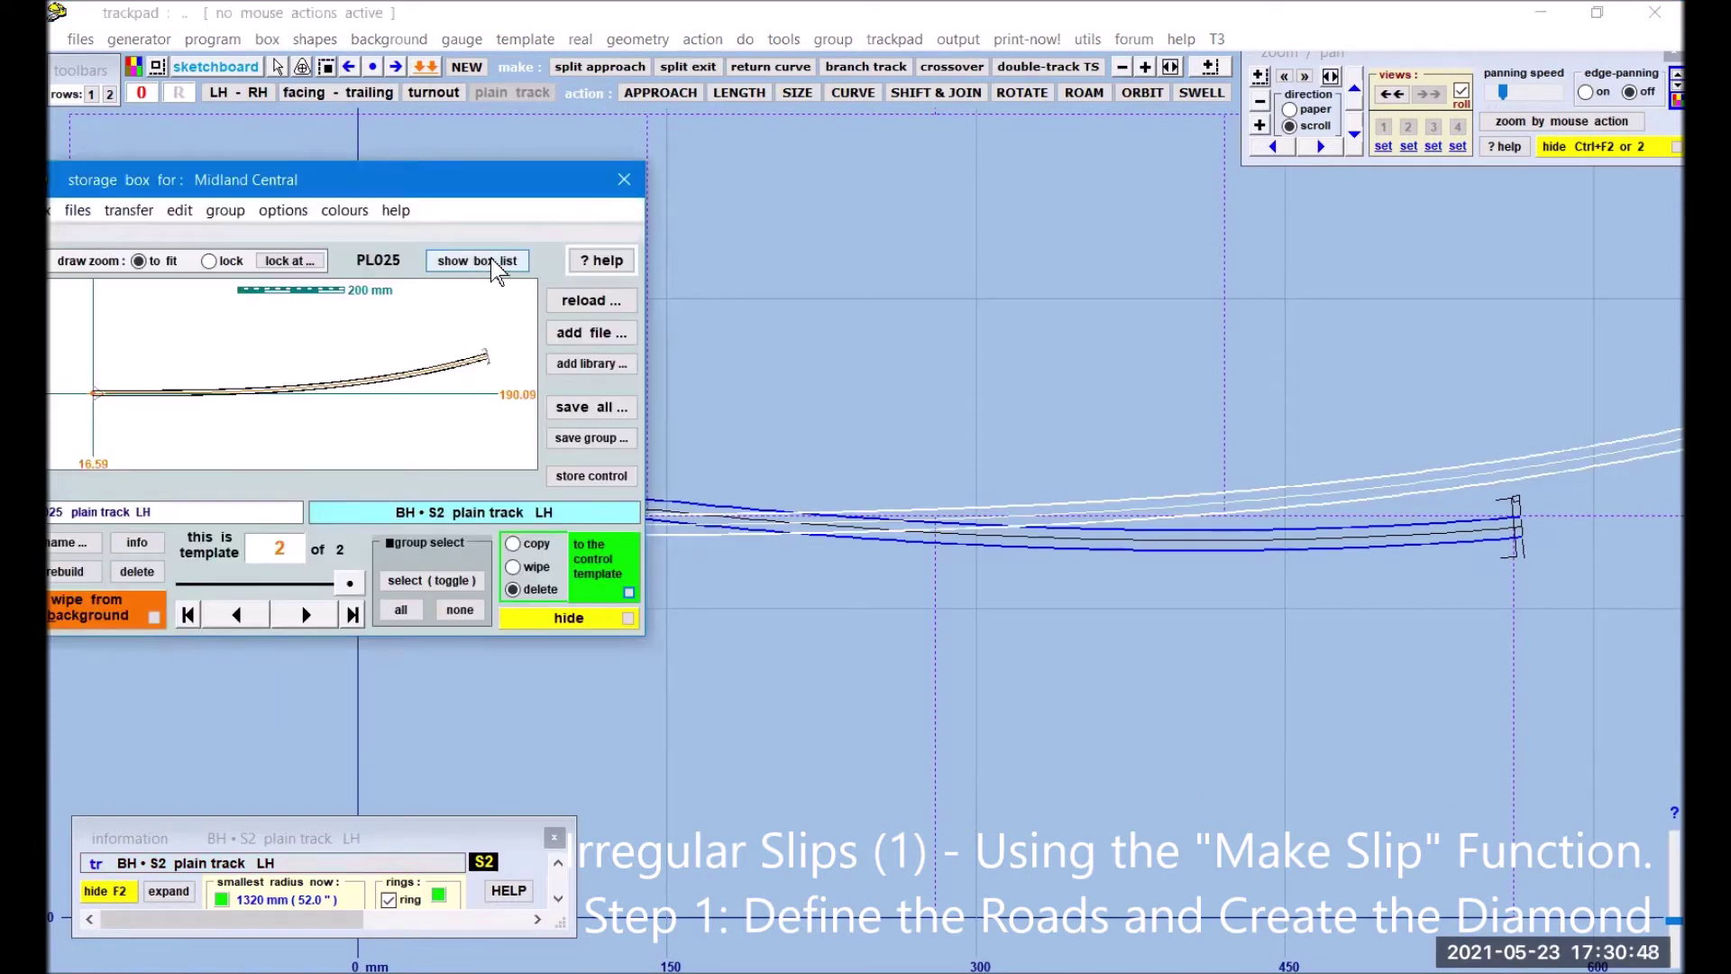
click(493, 260)
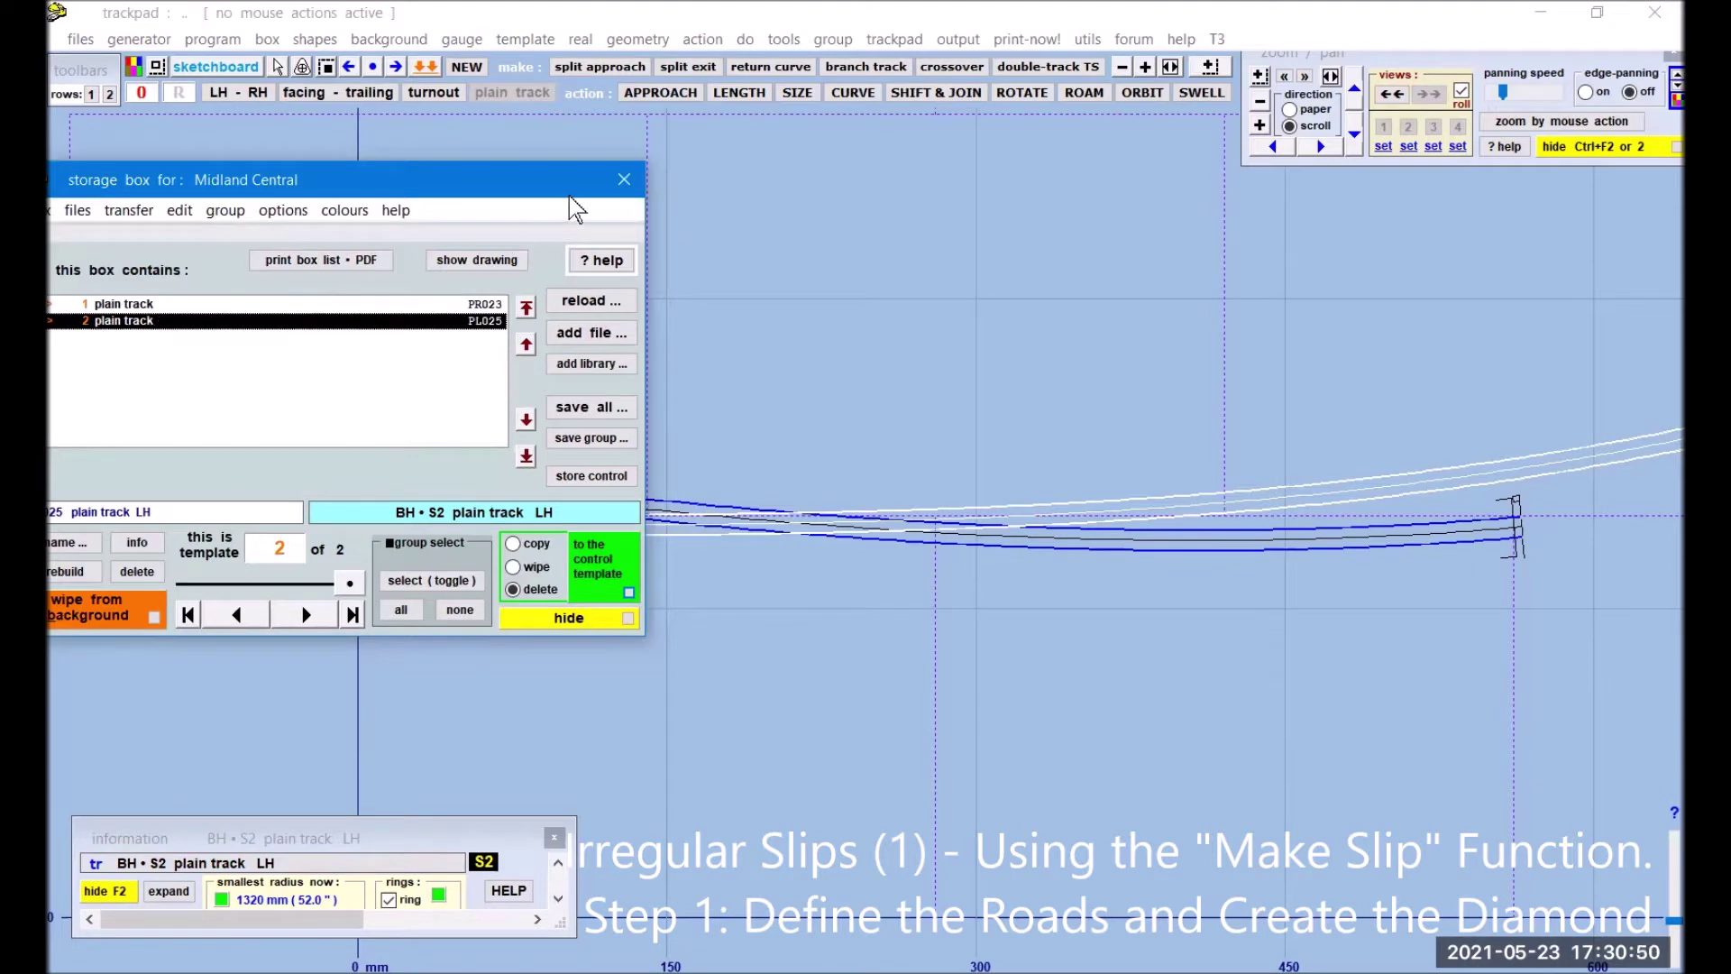
click(622, 179)
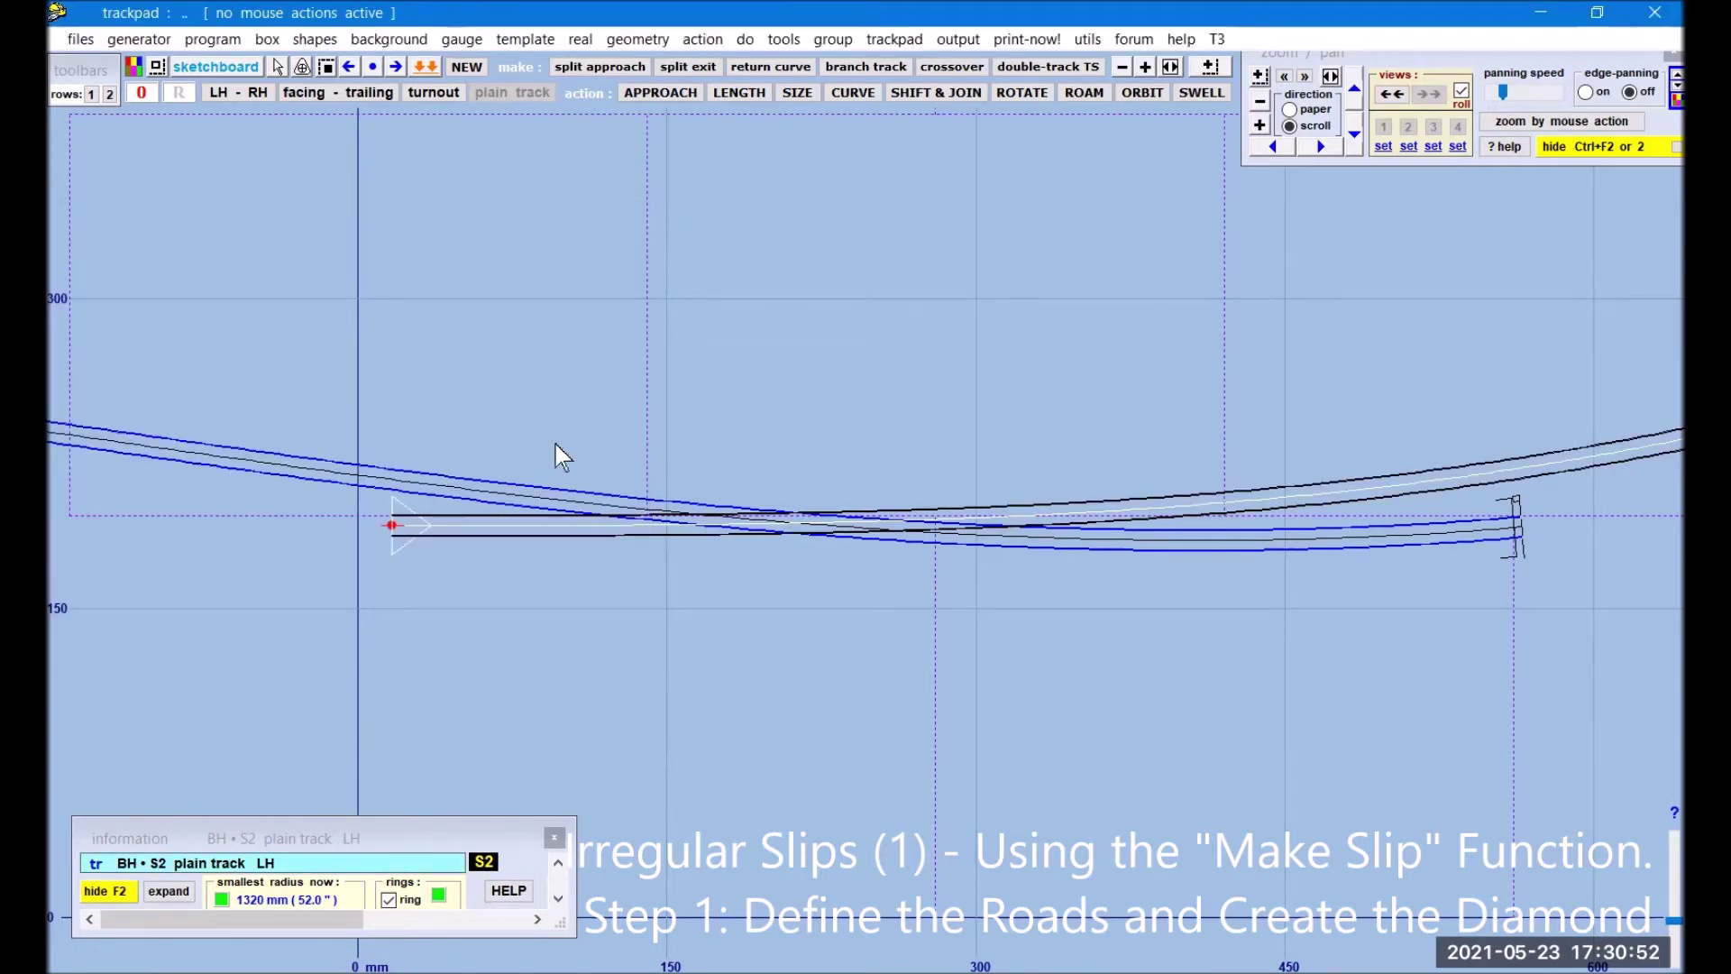
Step: Copy the upward-curving background track, 2: PL025, to the control template
click(490, 523)
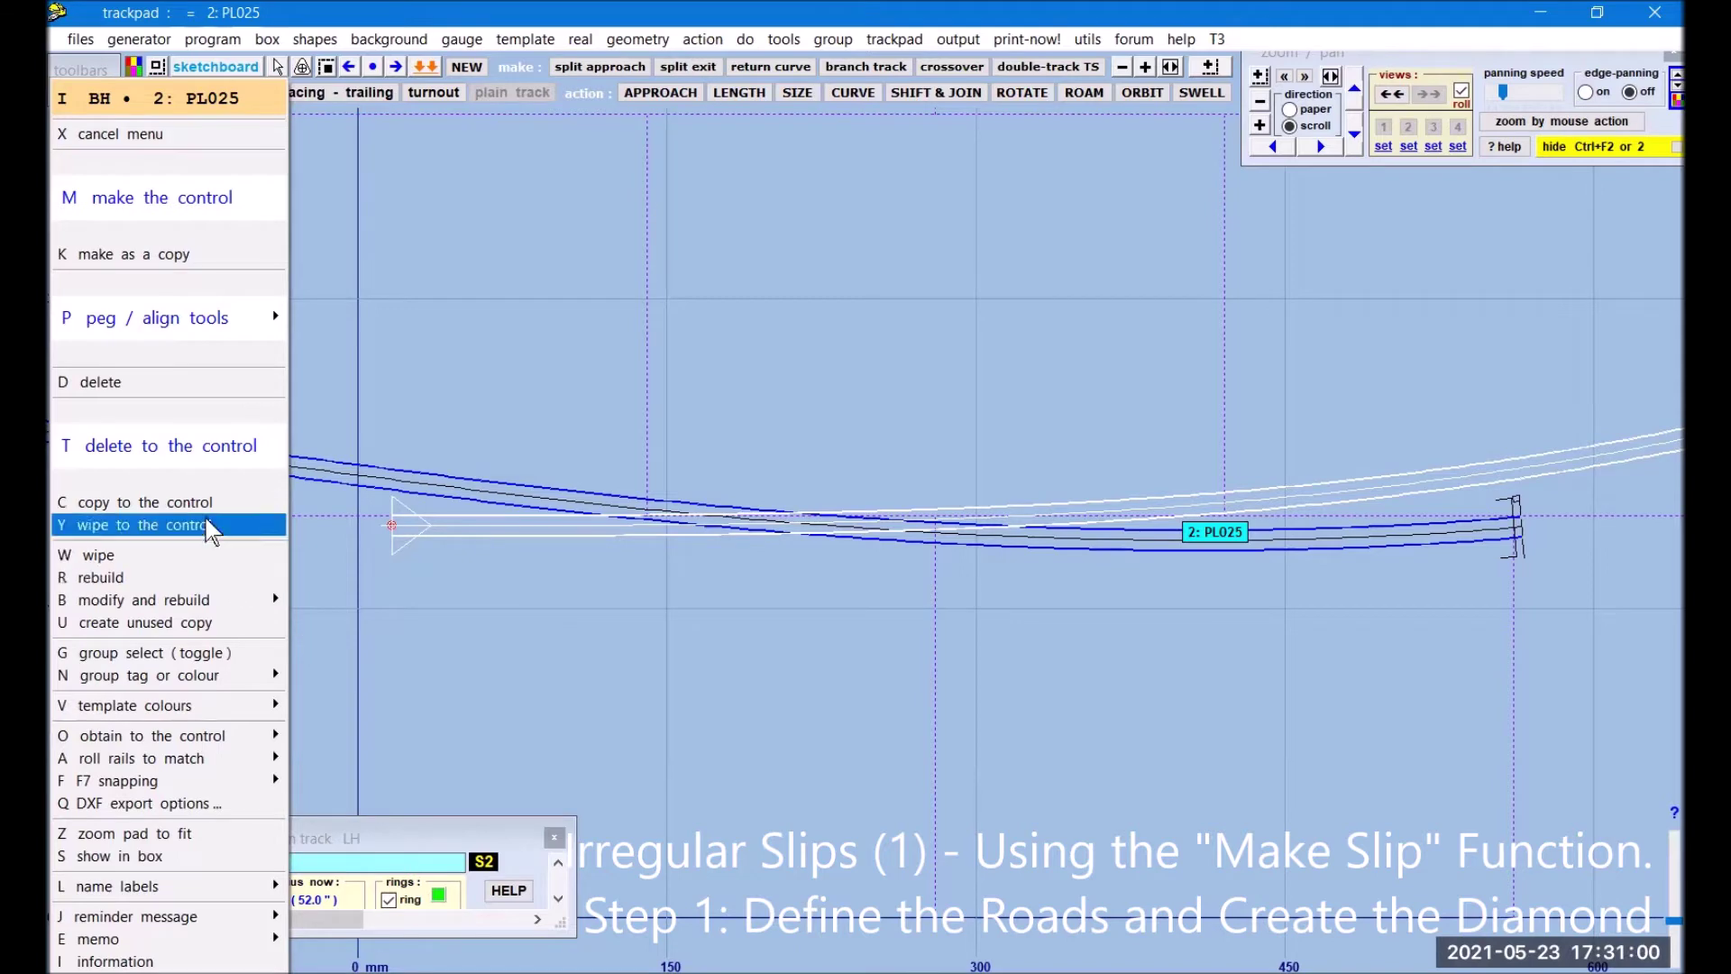
click(209, 503)
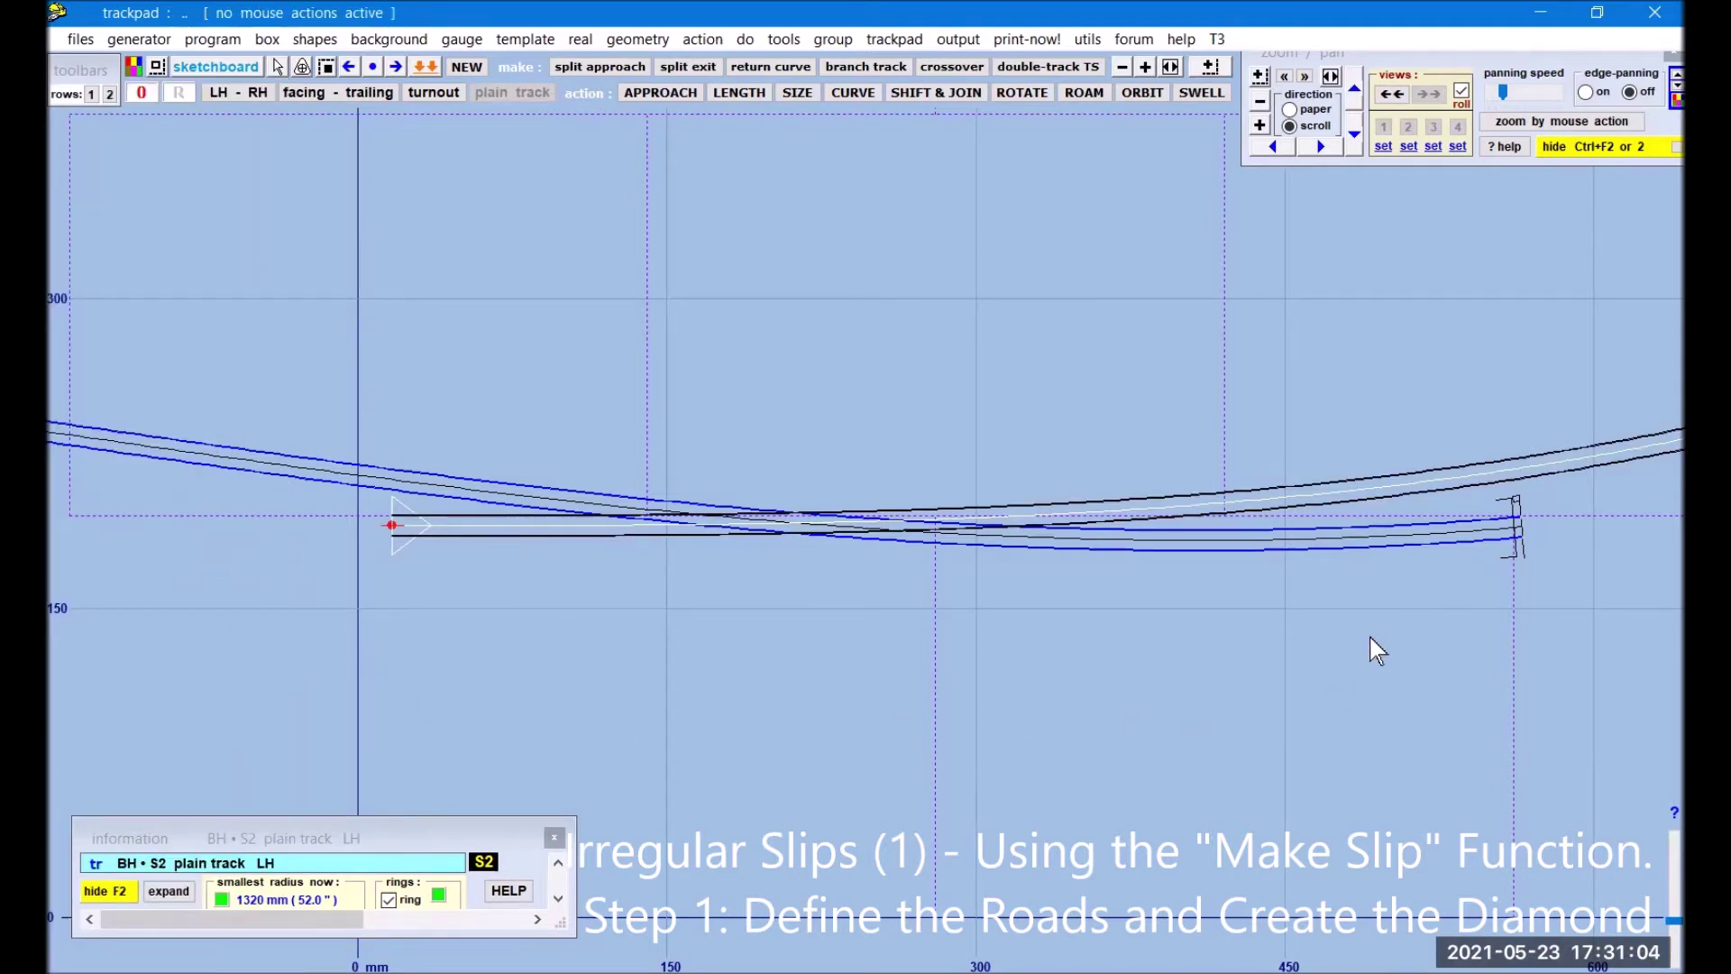
drag(1381, 640, 1090, 629)
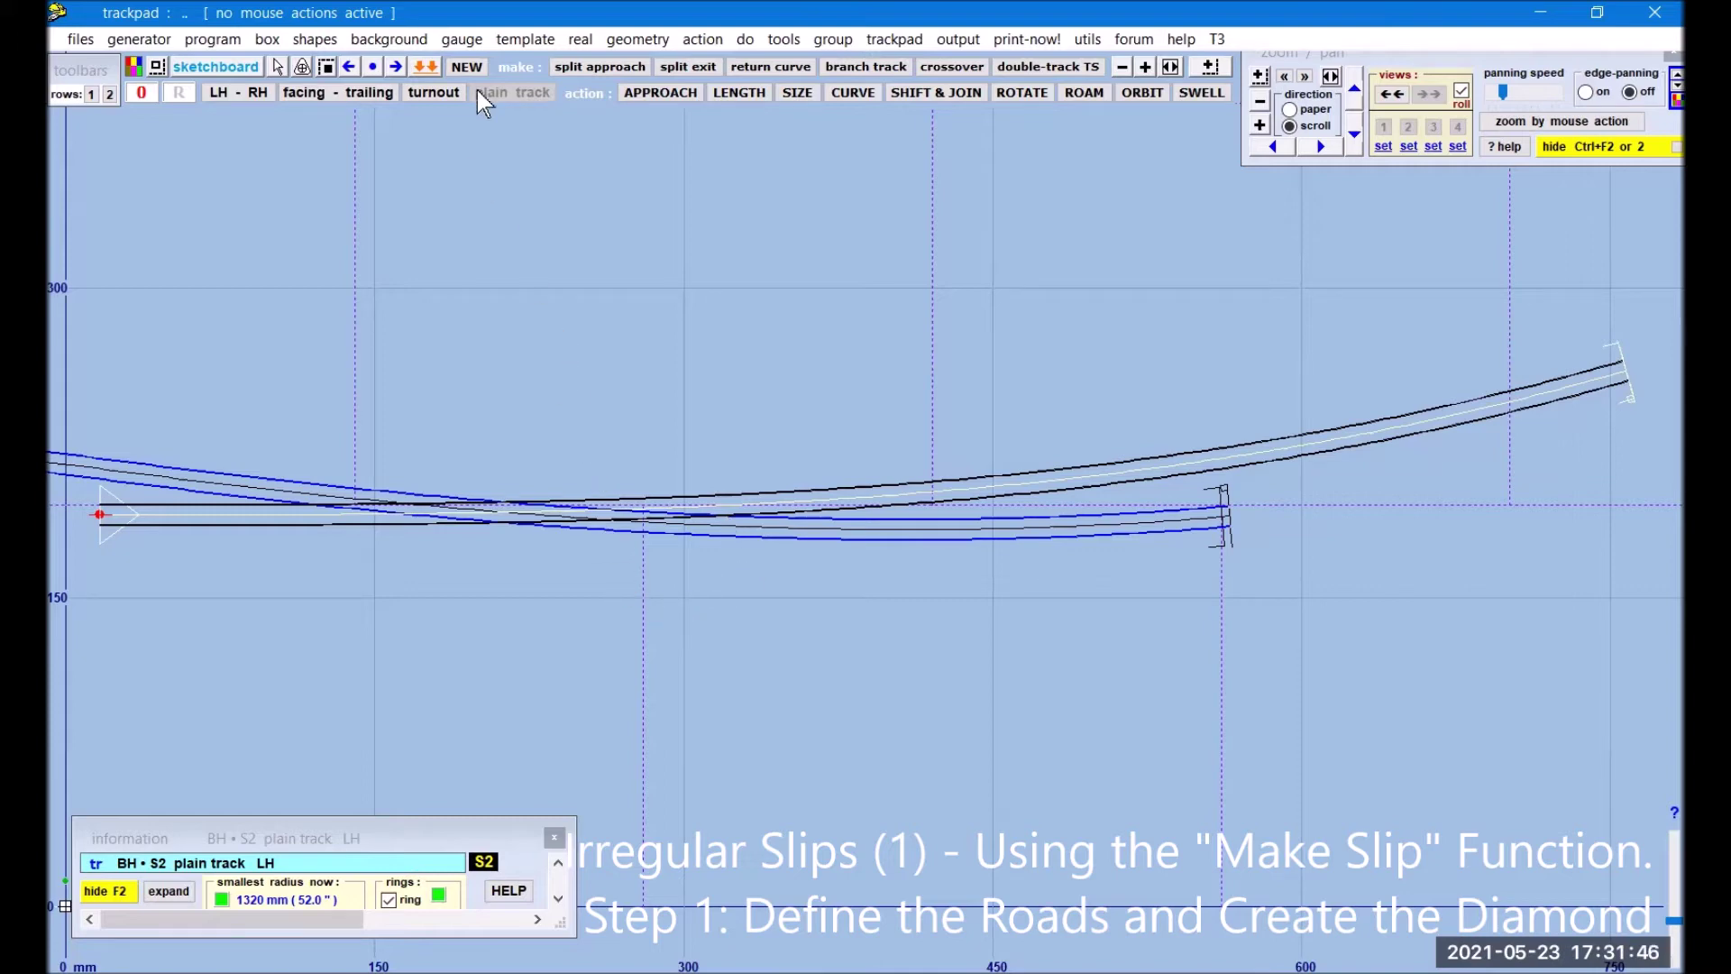
Step: Insert a half-diamond in the plain track control template and swap it to the track's opposite end
click(534, 39)
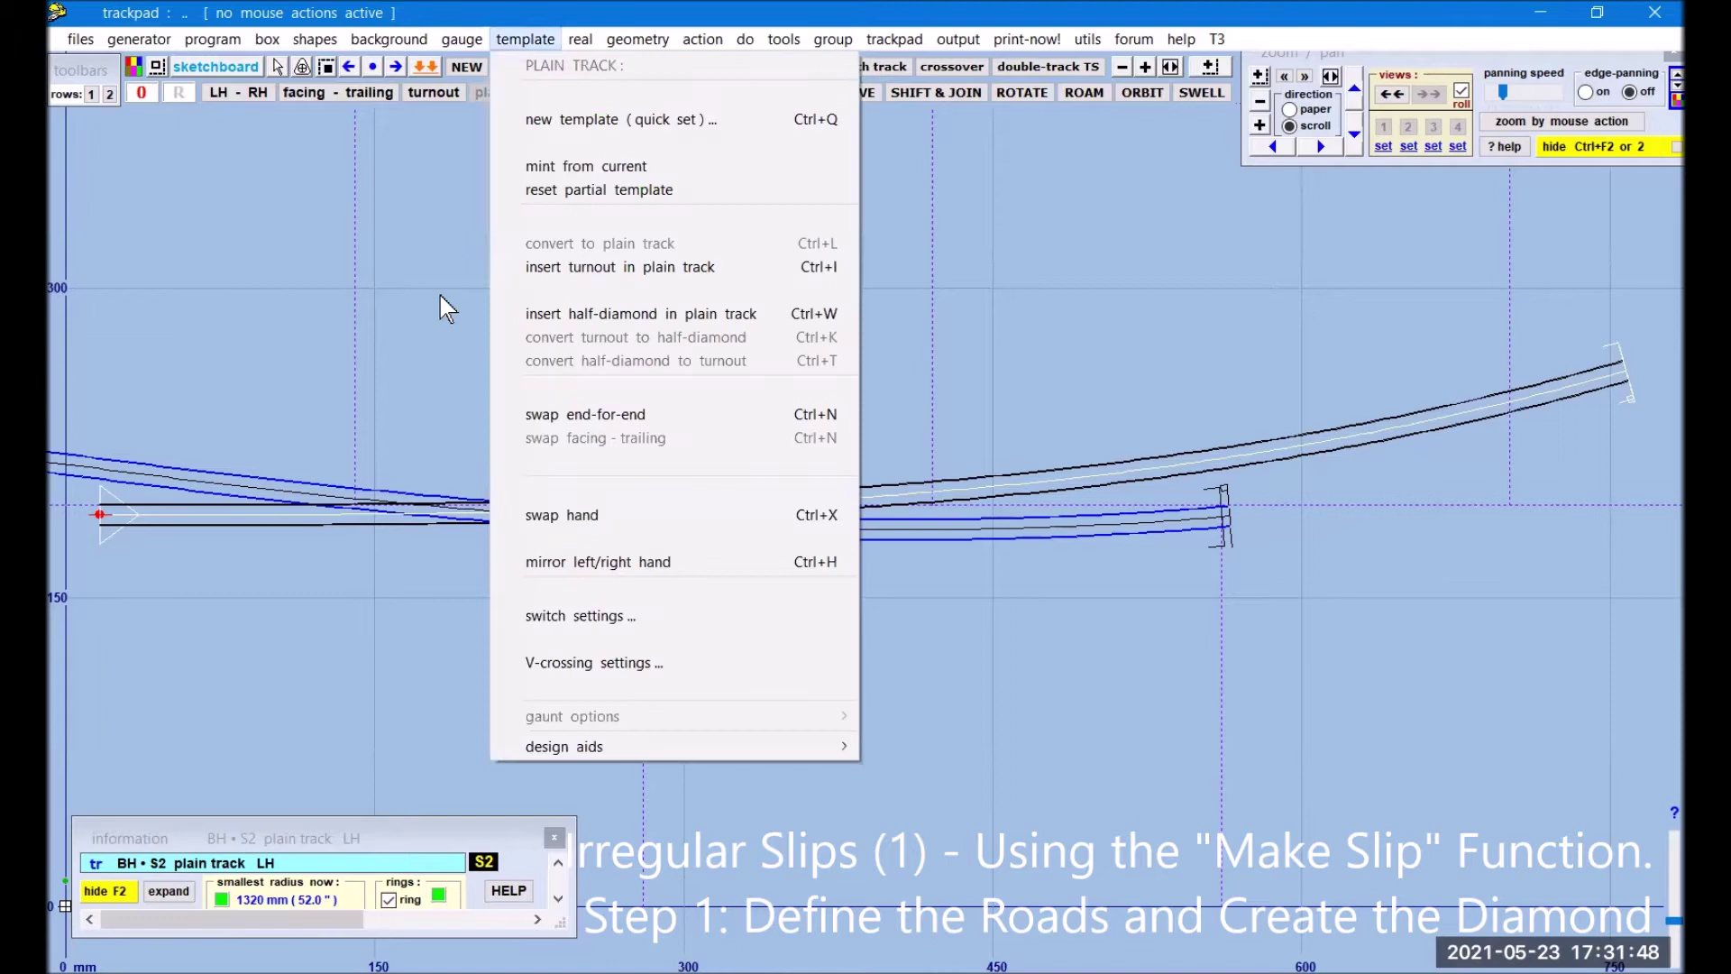
click(586, 316)
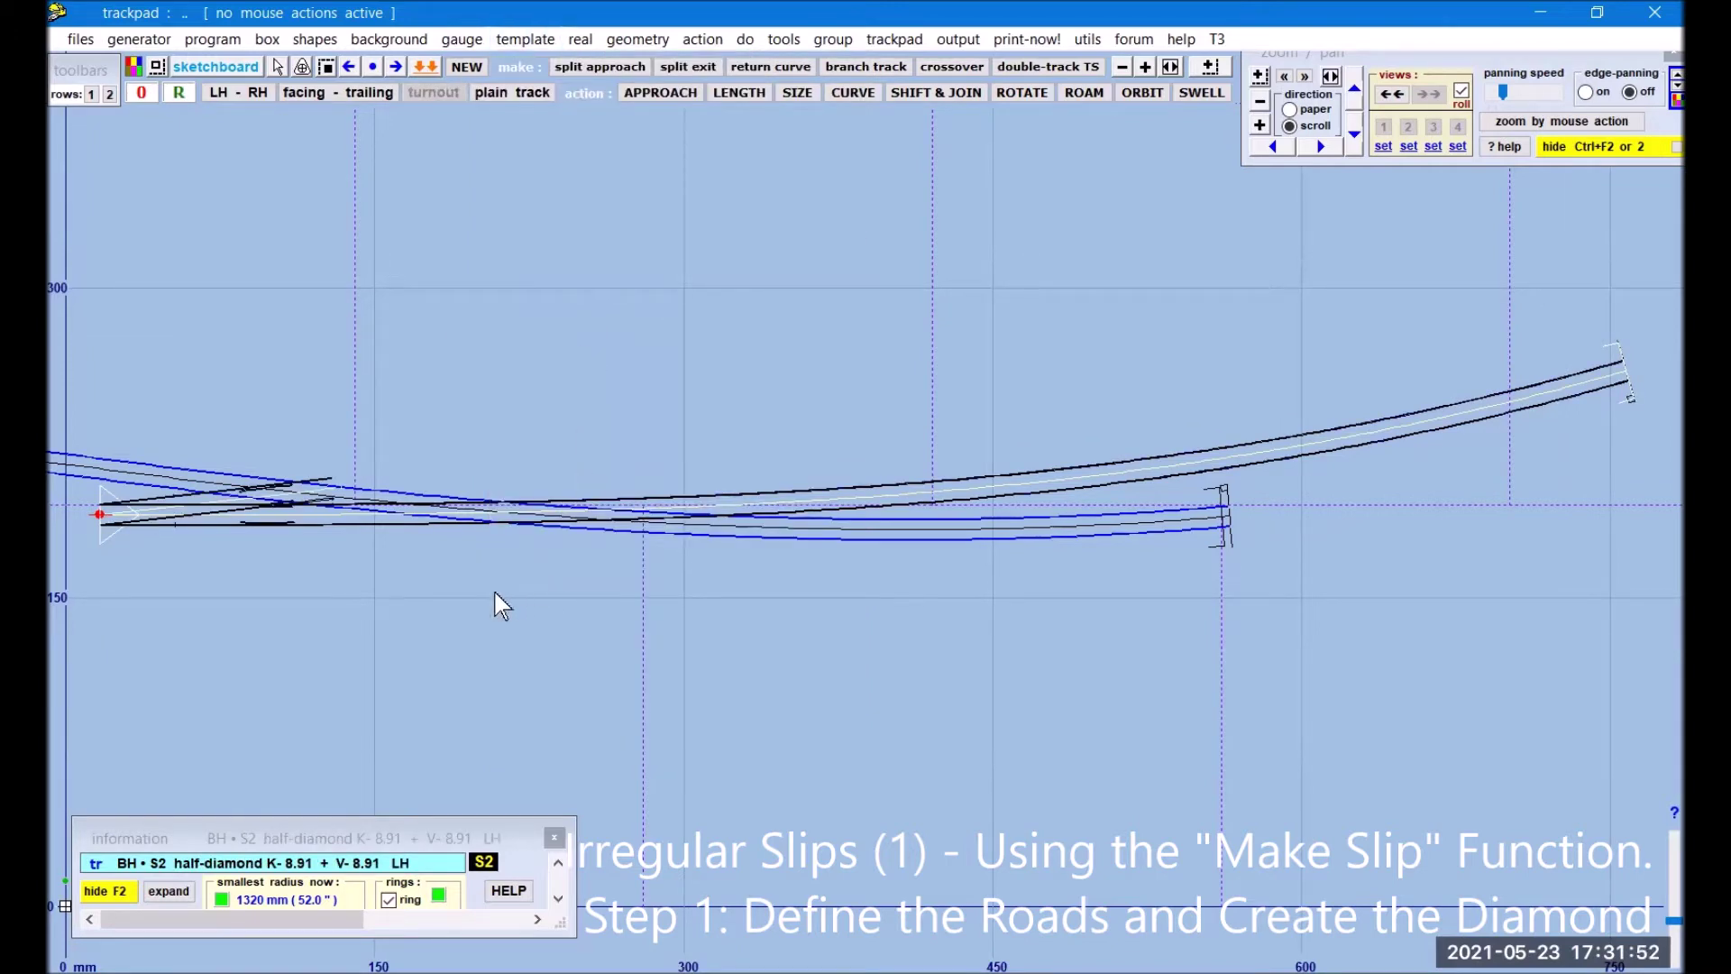
mouse_move(494, 592)
middle_down()
mouse_move(591, 607)
mouse_move(742, 580)
middle_up()
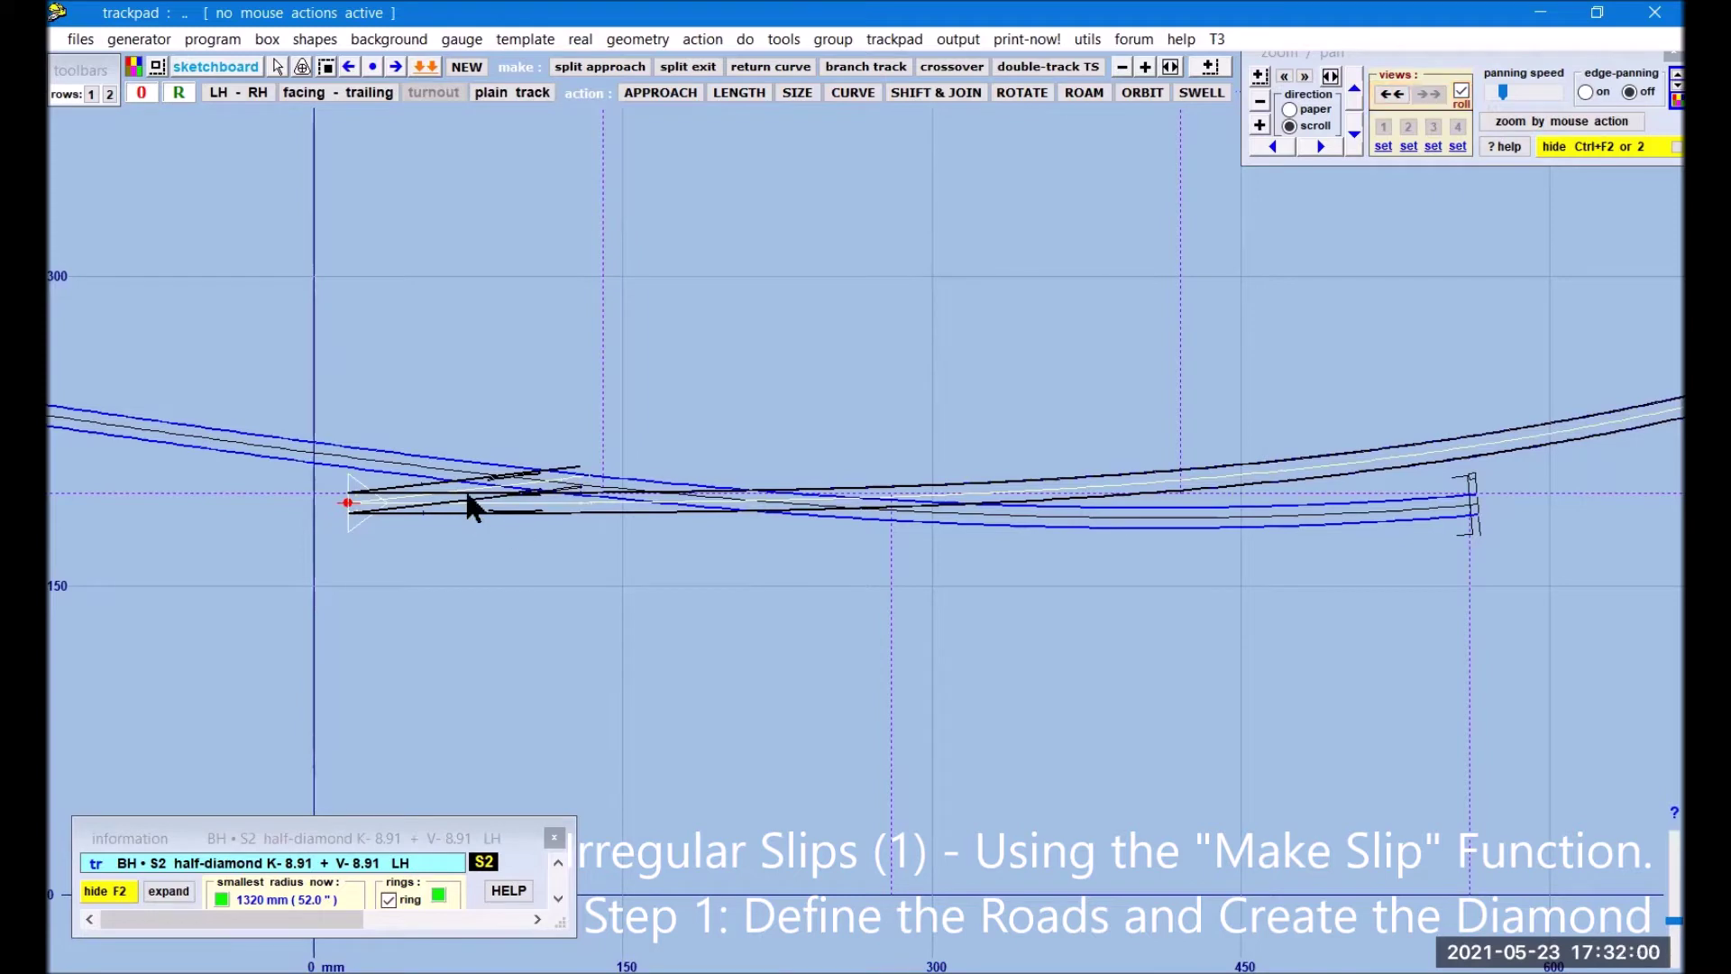
click(356, 99)
middle_drag(1226, 294, 1040, 328)
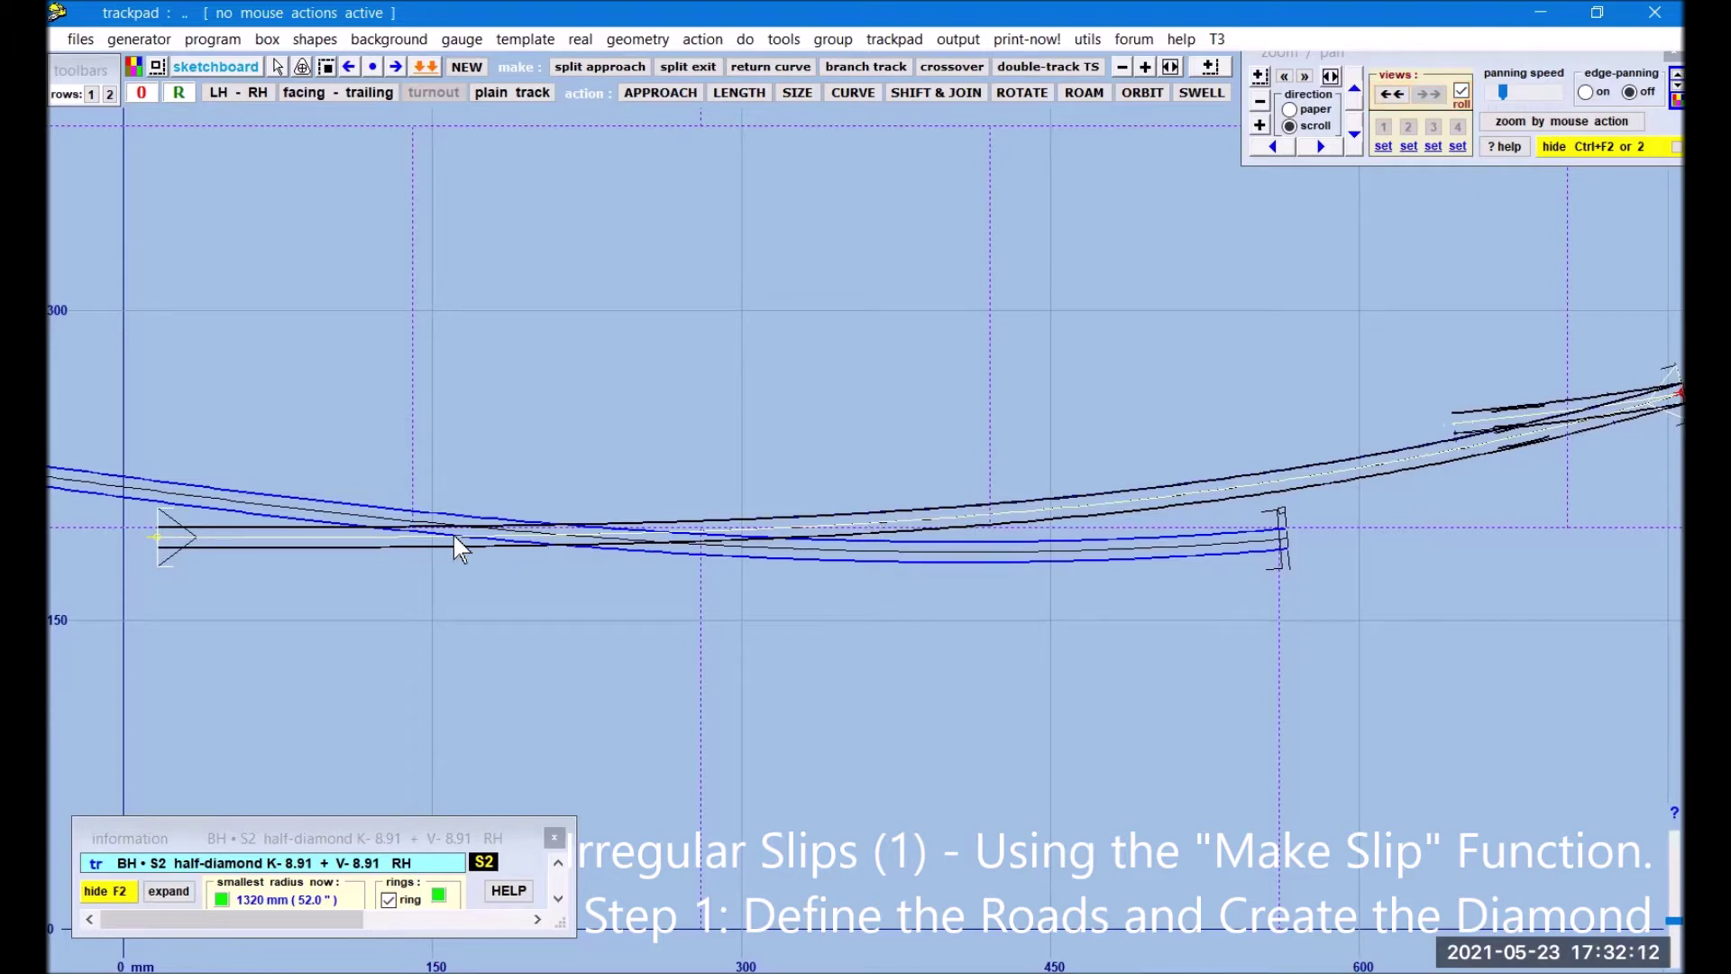
Step: Snake the half-diamond through the peg by about 551 mm to bring it to the intersection of the two roads
click(702, 38)
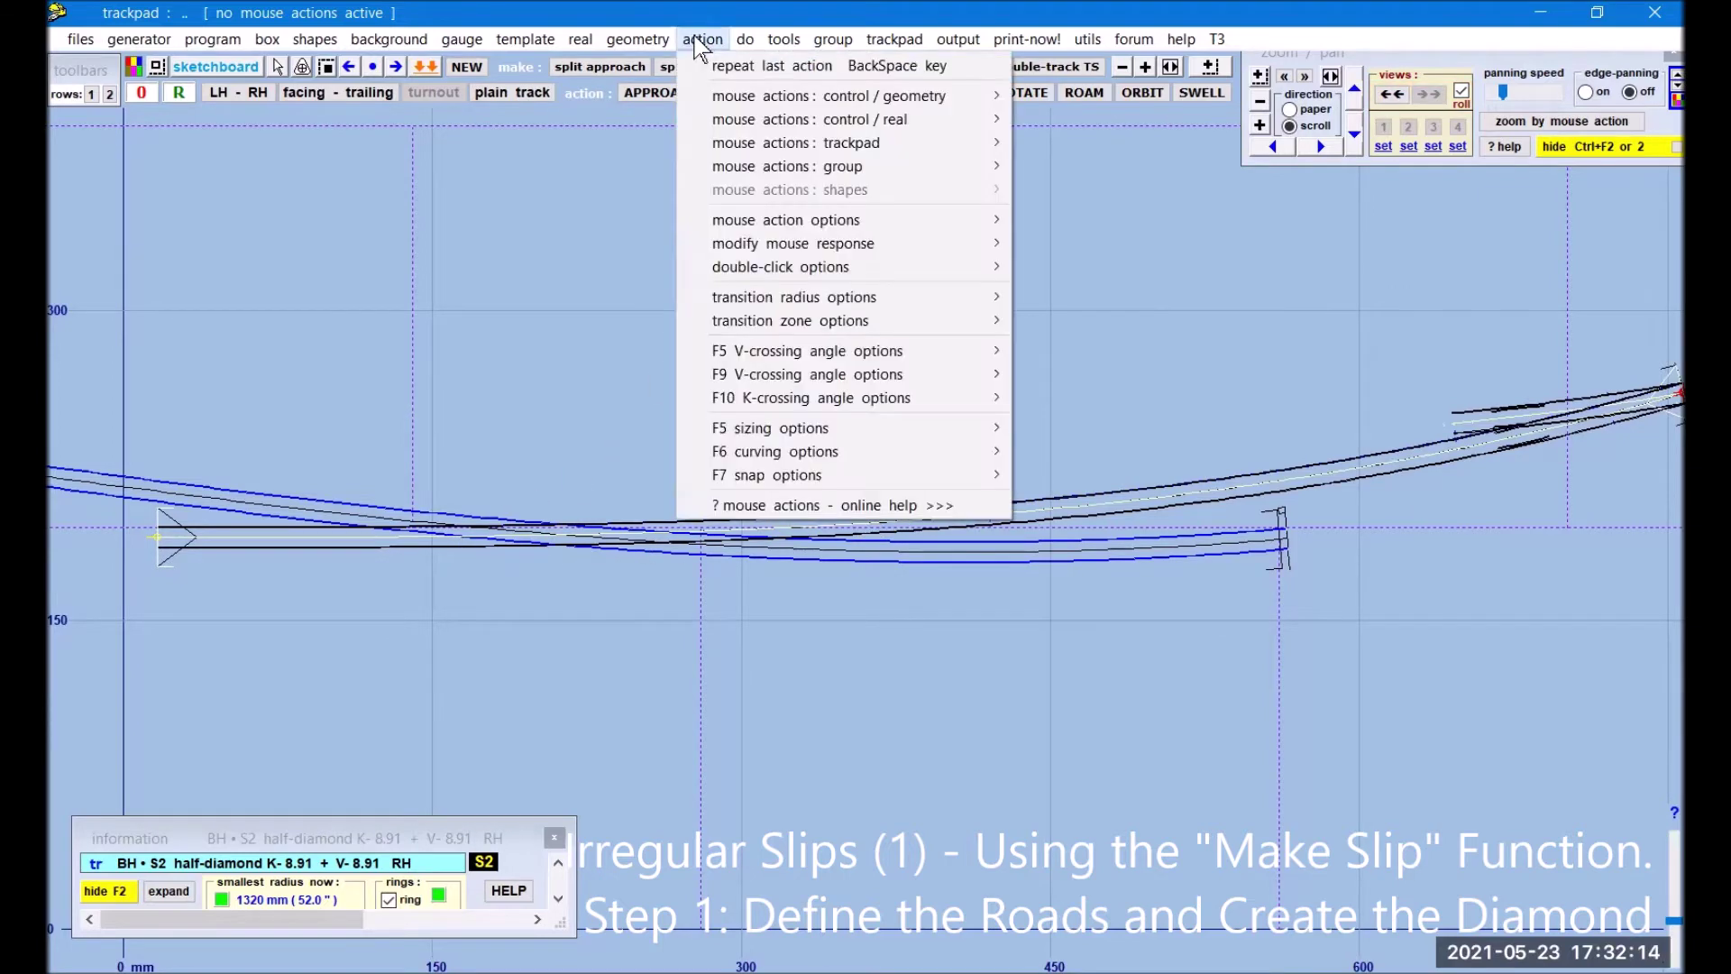
mouse_move(978, 100)
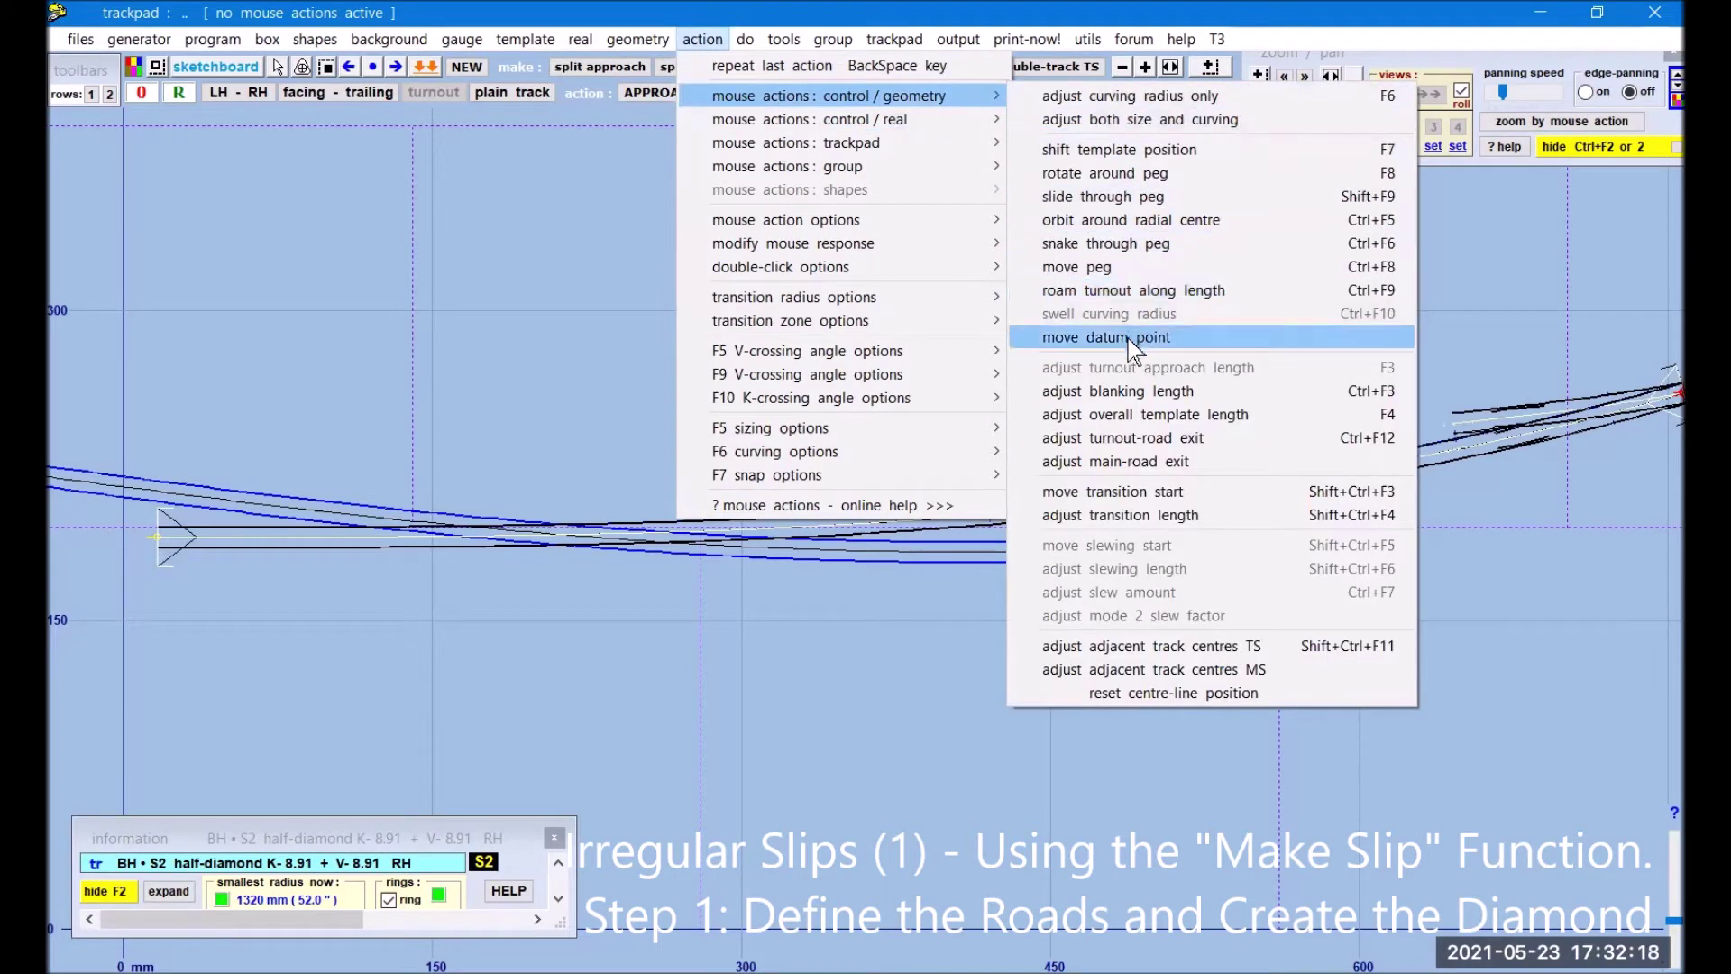
click(1131, 246)
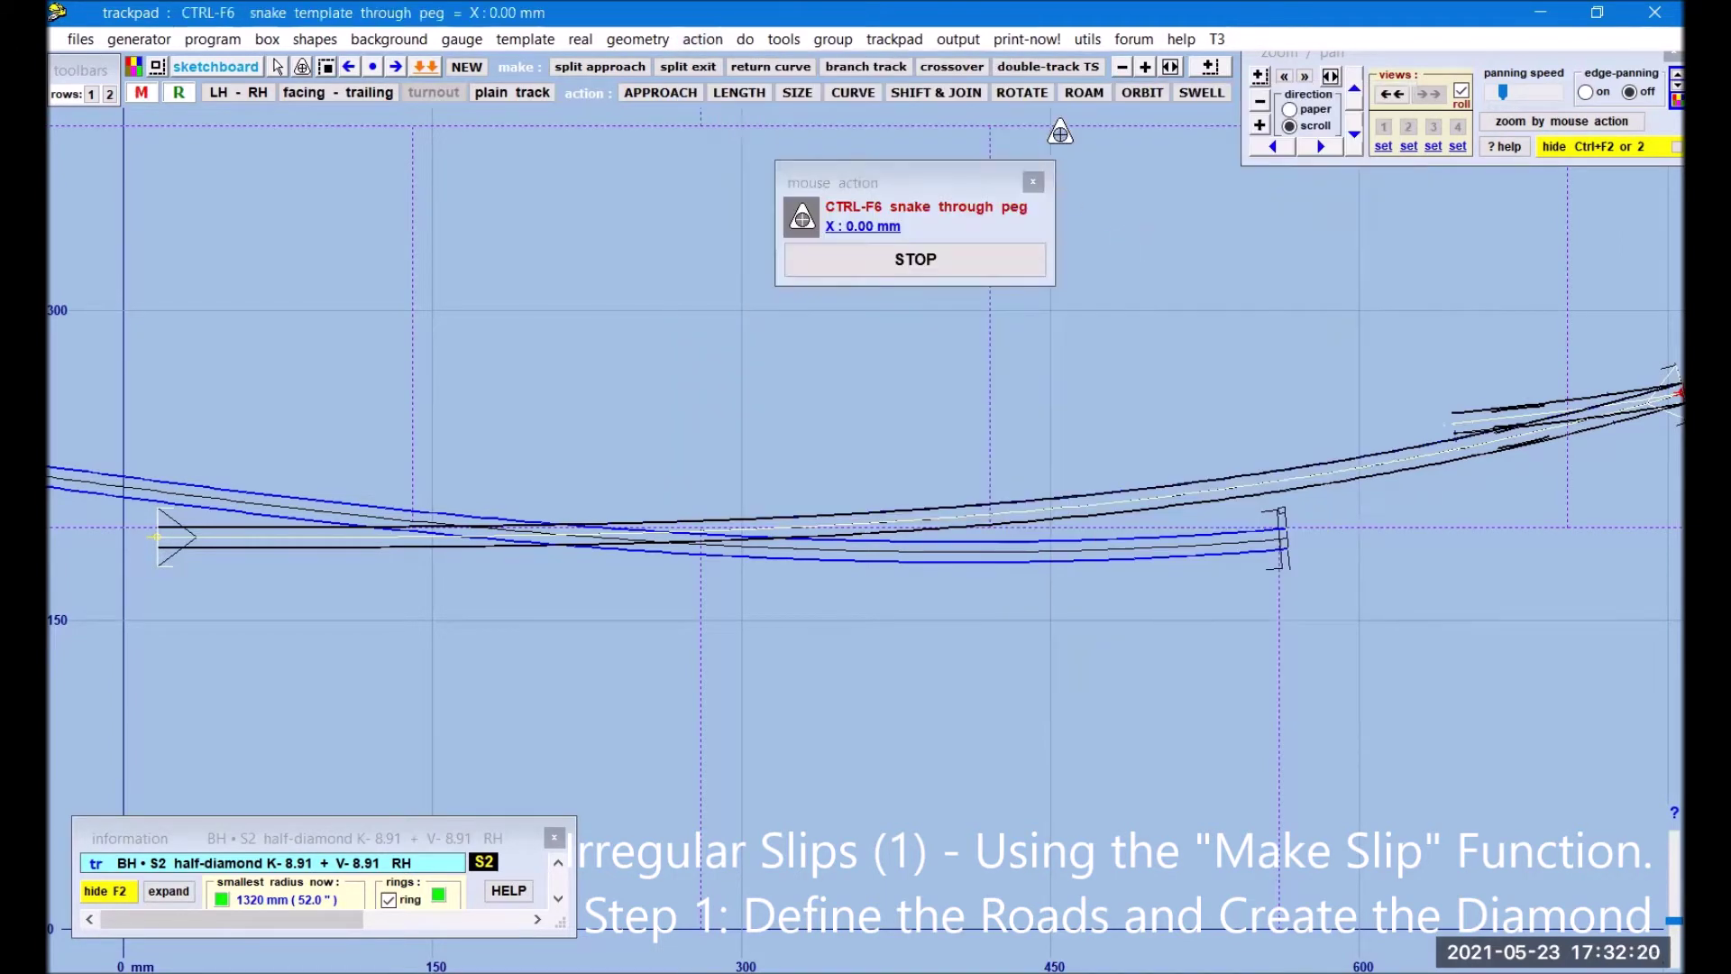
drag(1556, 334, 418, 402)
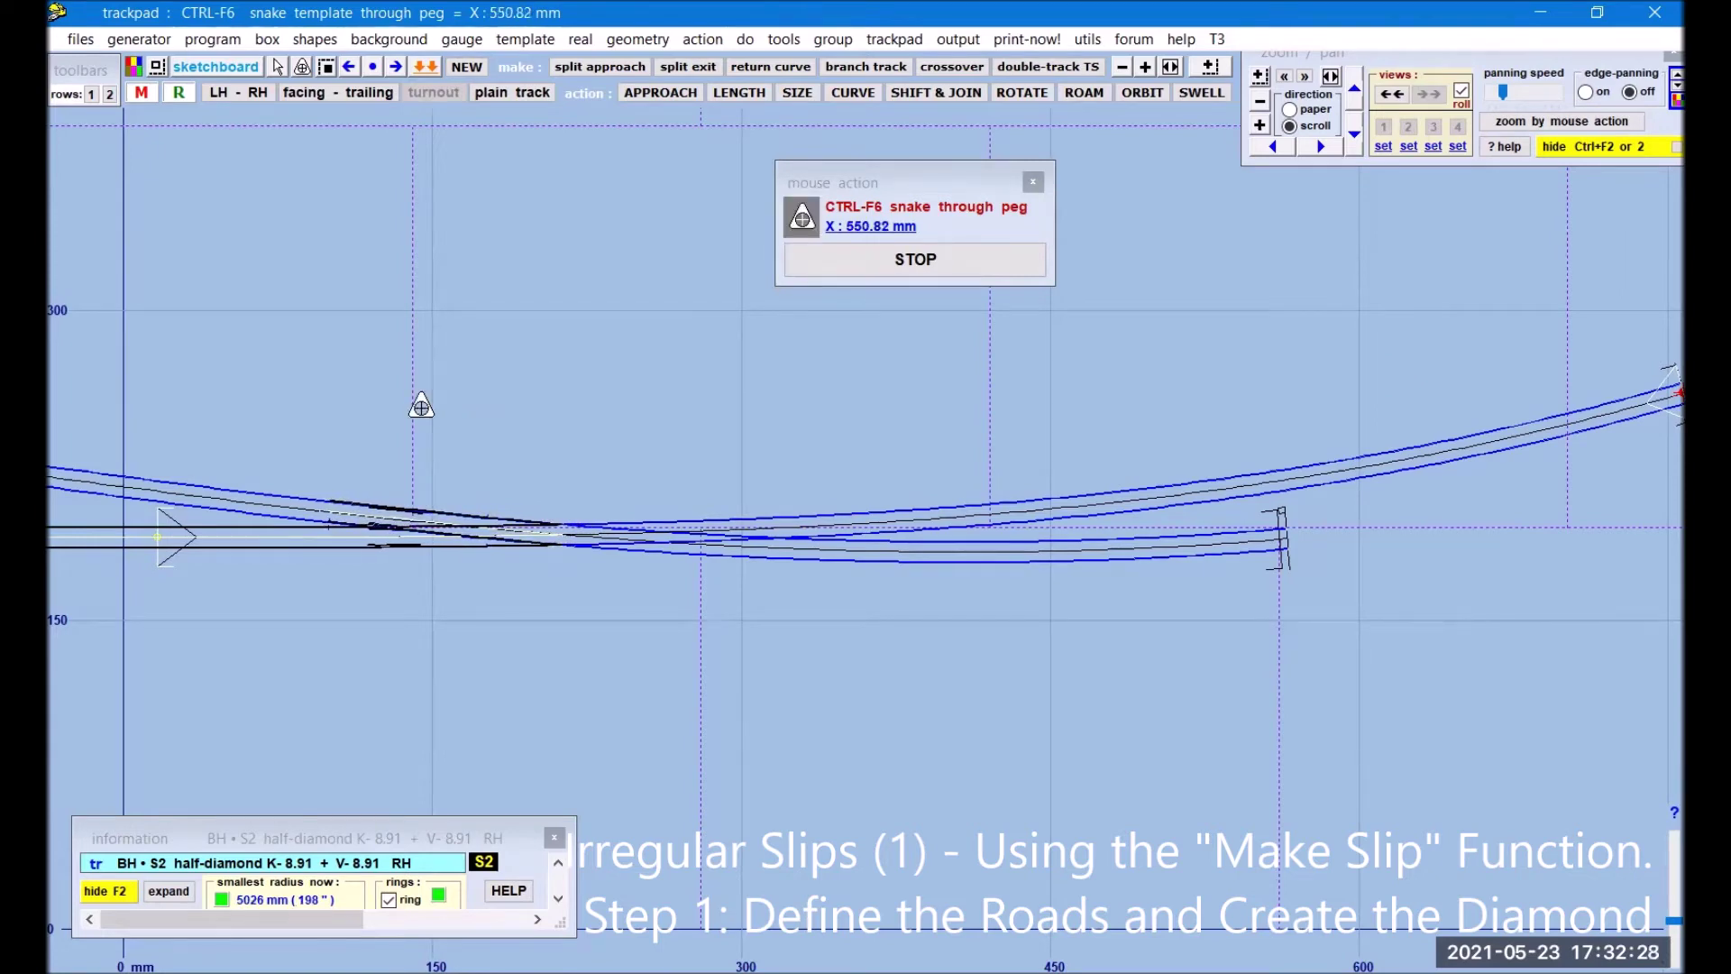
click(992, 269)
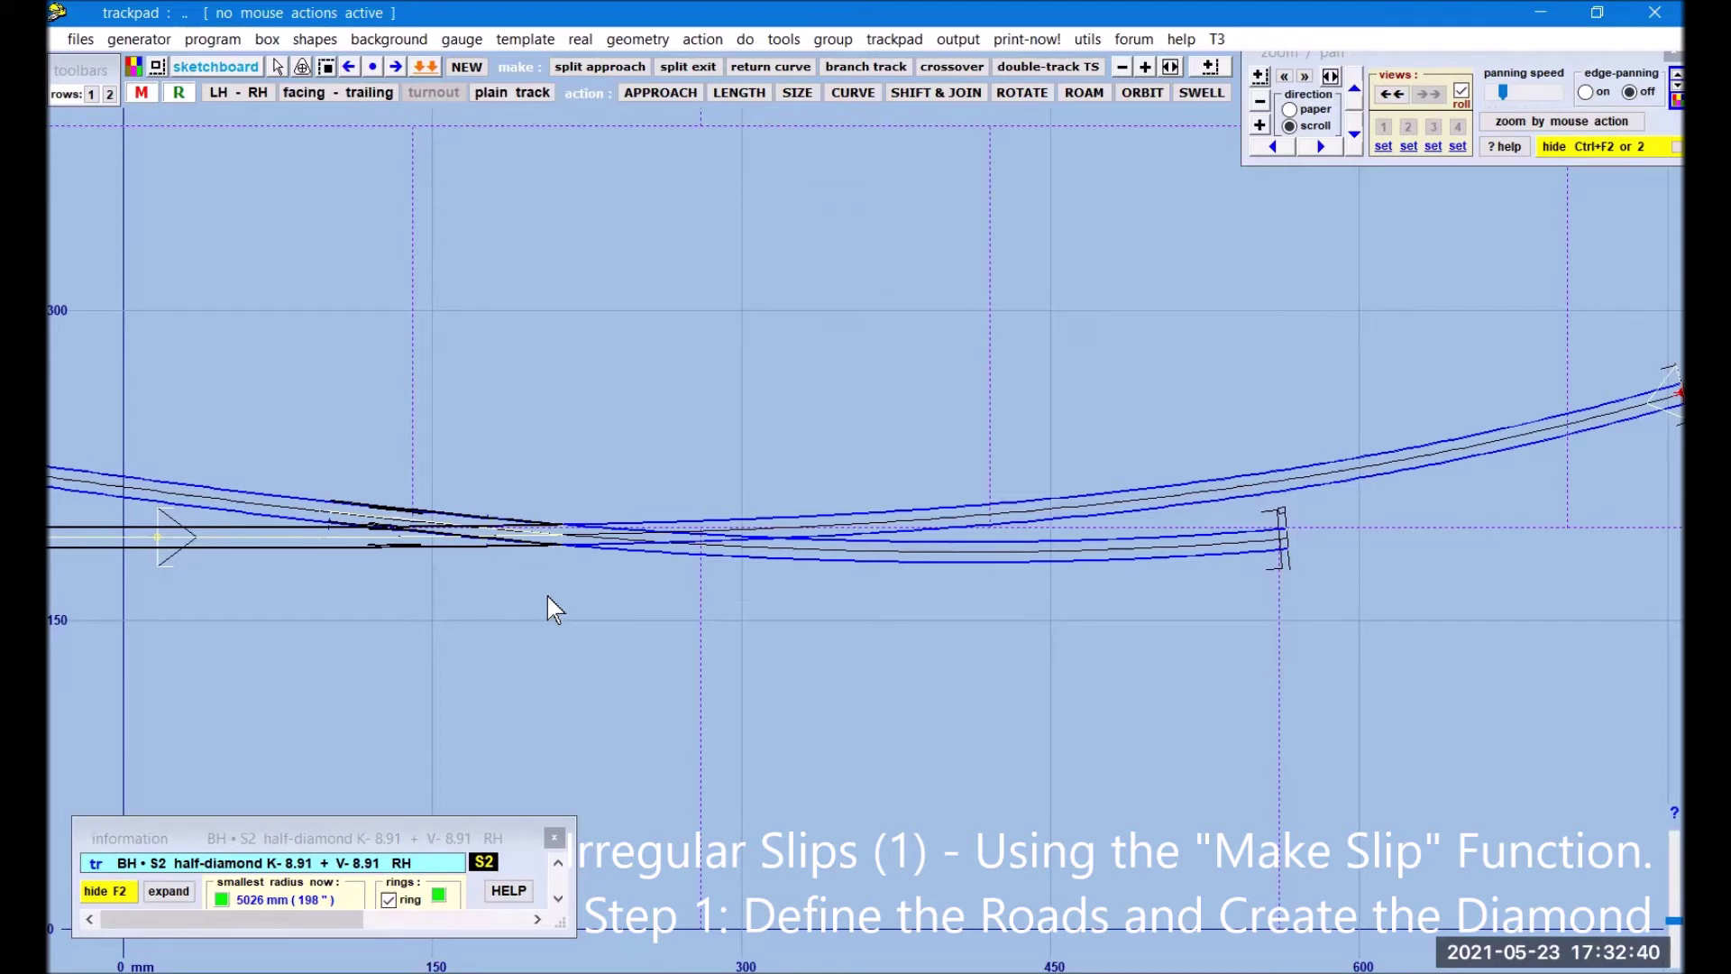
Step: Fine-tune the snake to X 550.60 mm, aligning the half-diamond's end with the intersection of the two roads' centre-lines
click(1260, 124)
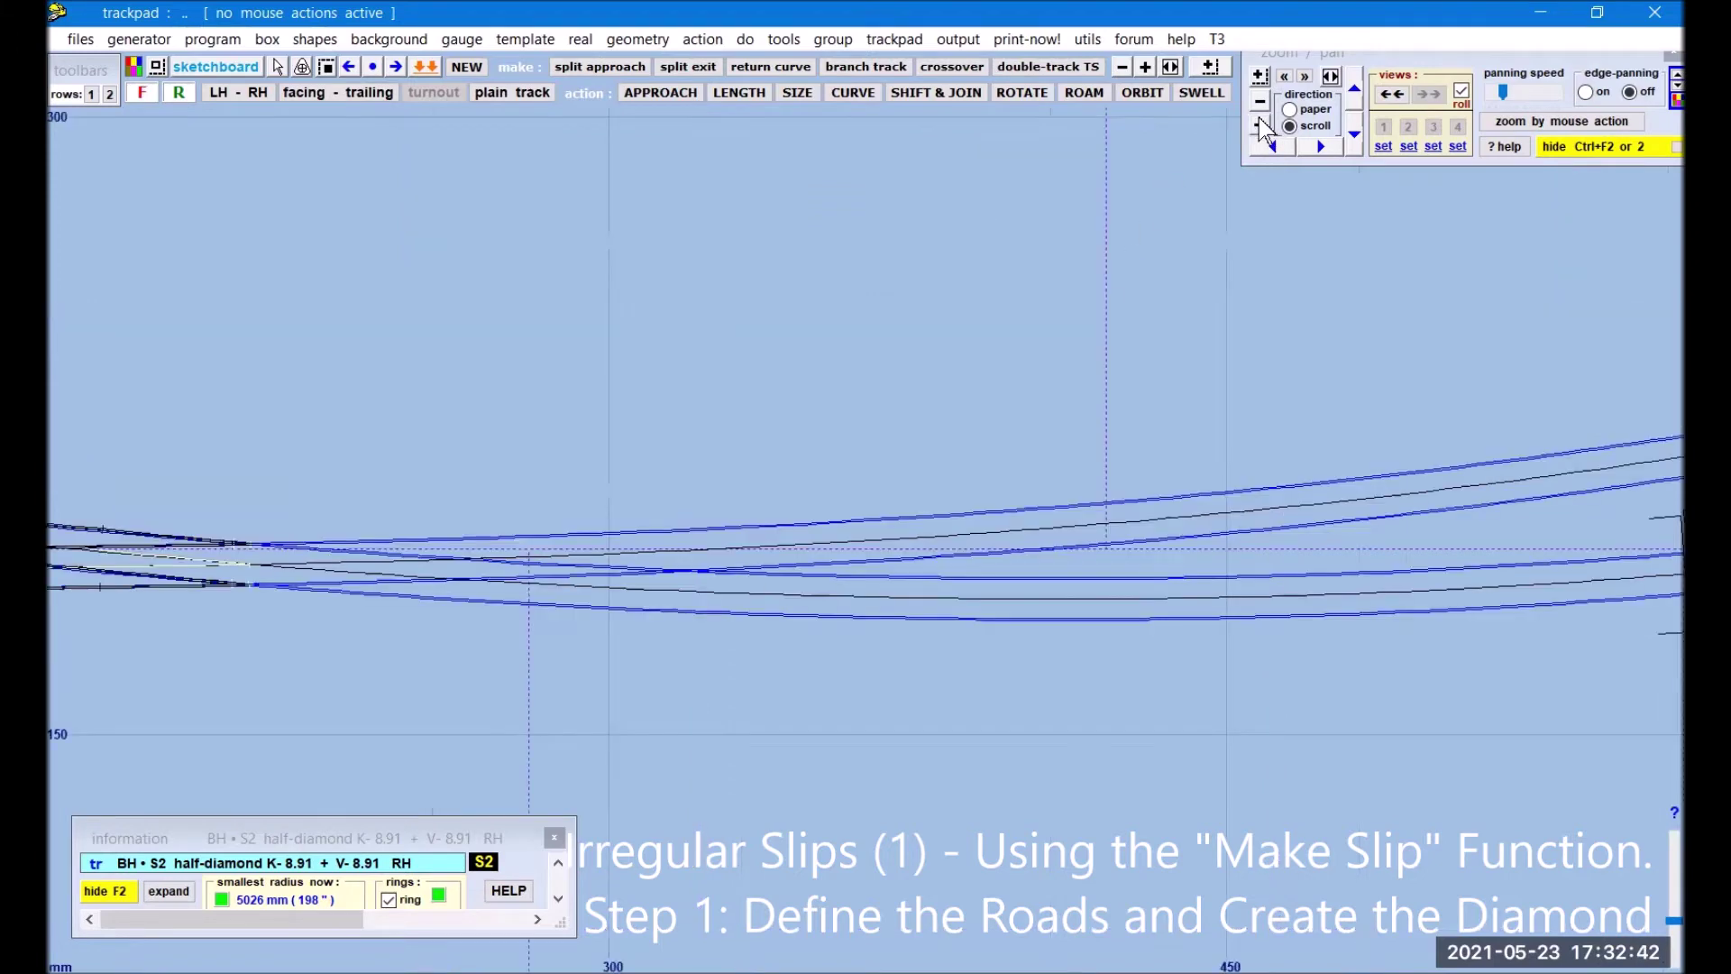
click(1259, 124)
mouse_move(139, 437)
mouse_down()
mouse_move(1000, 292)
mouse_move(1452, 285)
mouse_up()
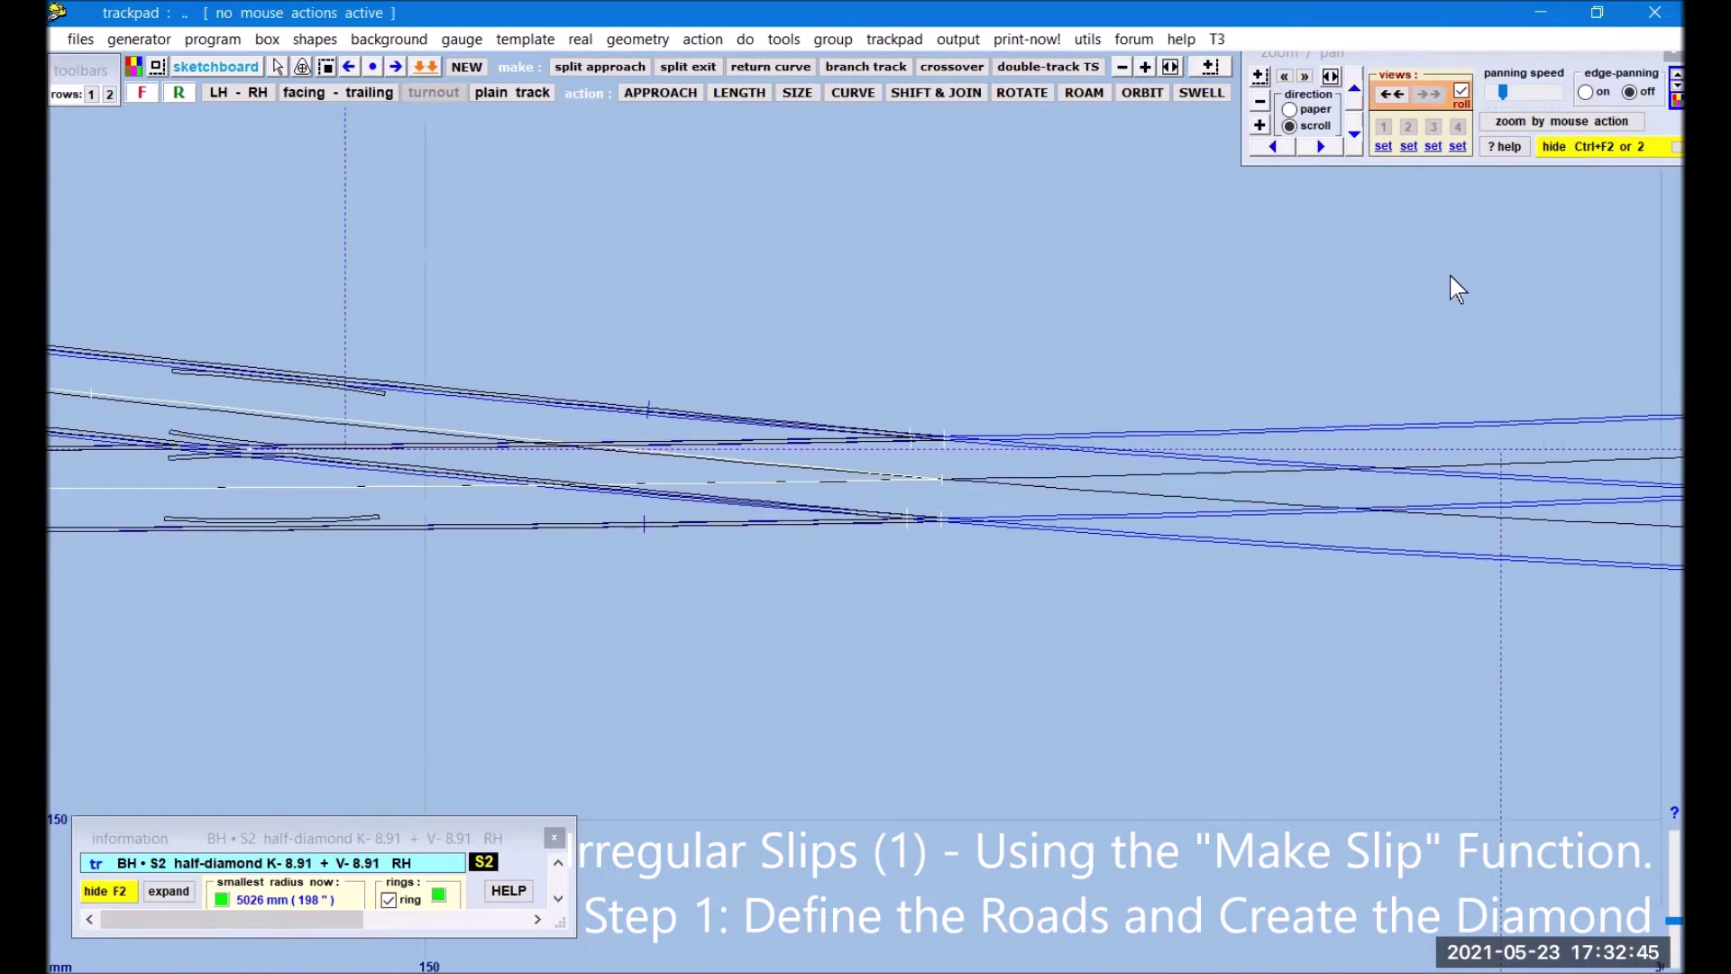
click(1260, 125)
click(1259, 125)
click(1260, 125)
mouse_move(1496, 426)
mouse_down()
mouse_move(1491, 409)
mouse_move(1156, 541)
mouse_move(923, 581)
mouse_up()
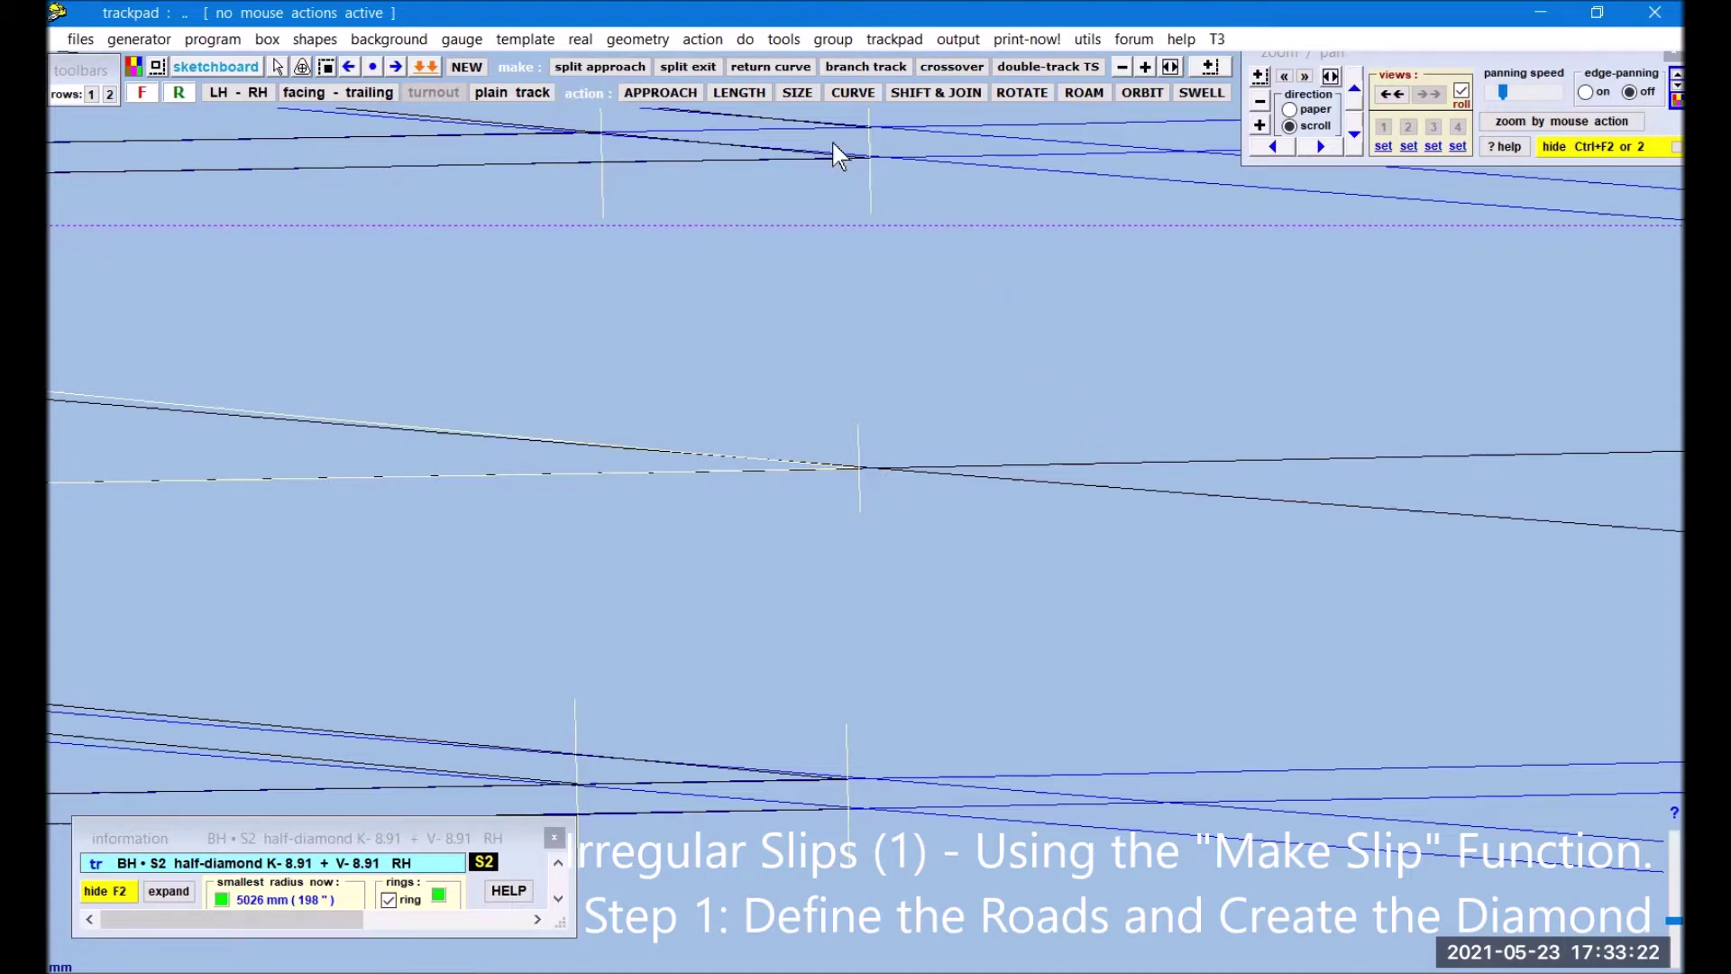
click(701, 38)
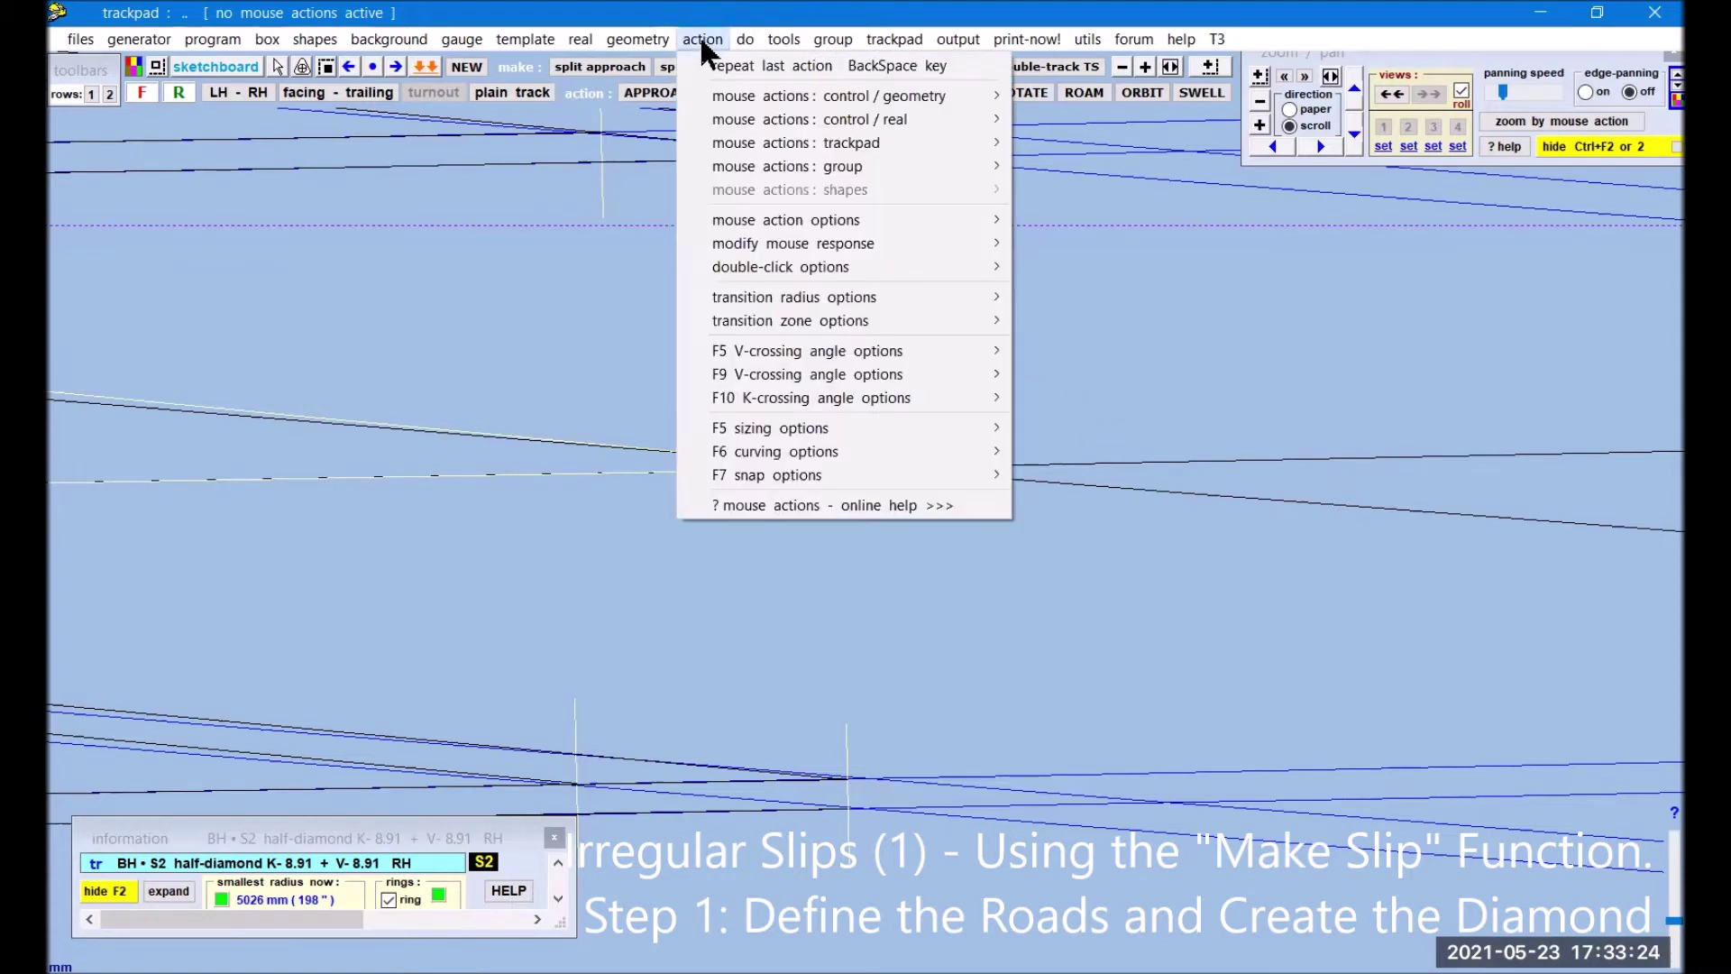
mouse_move(760, 94)
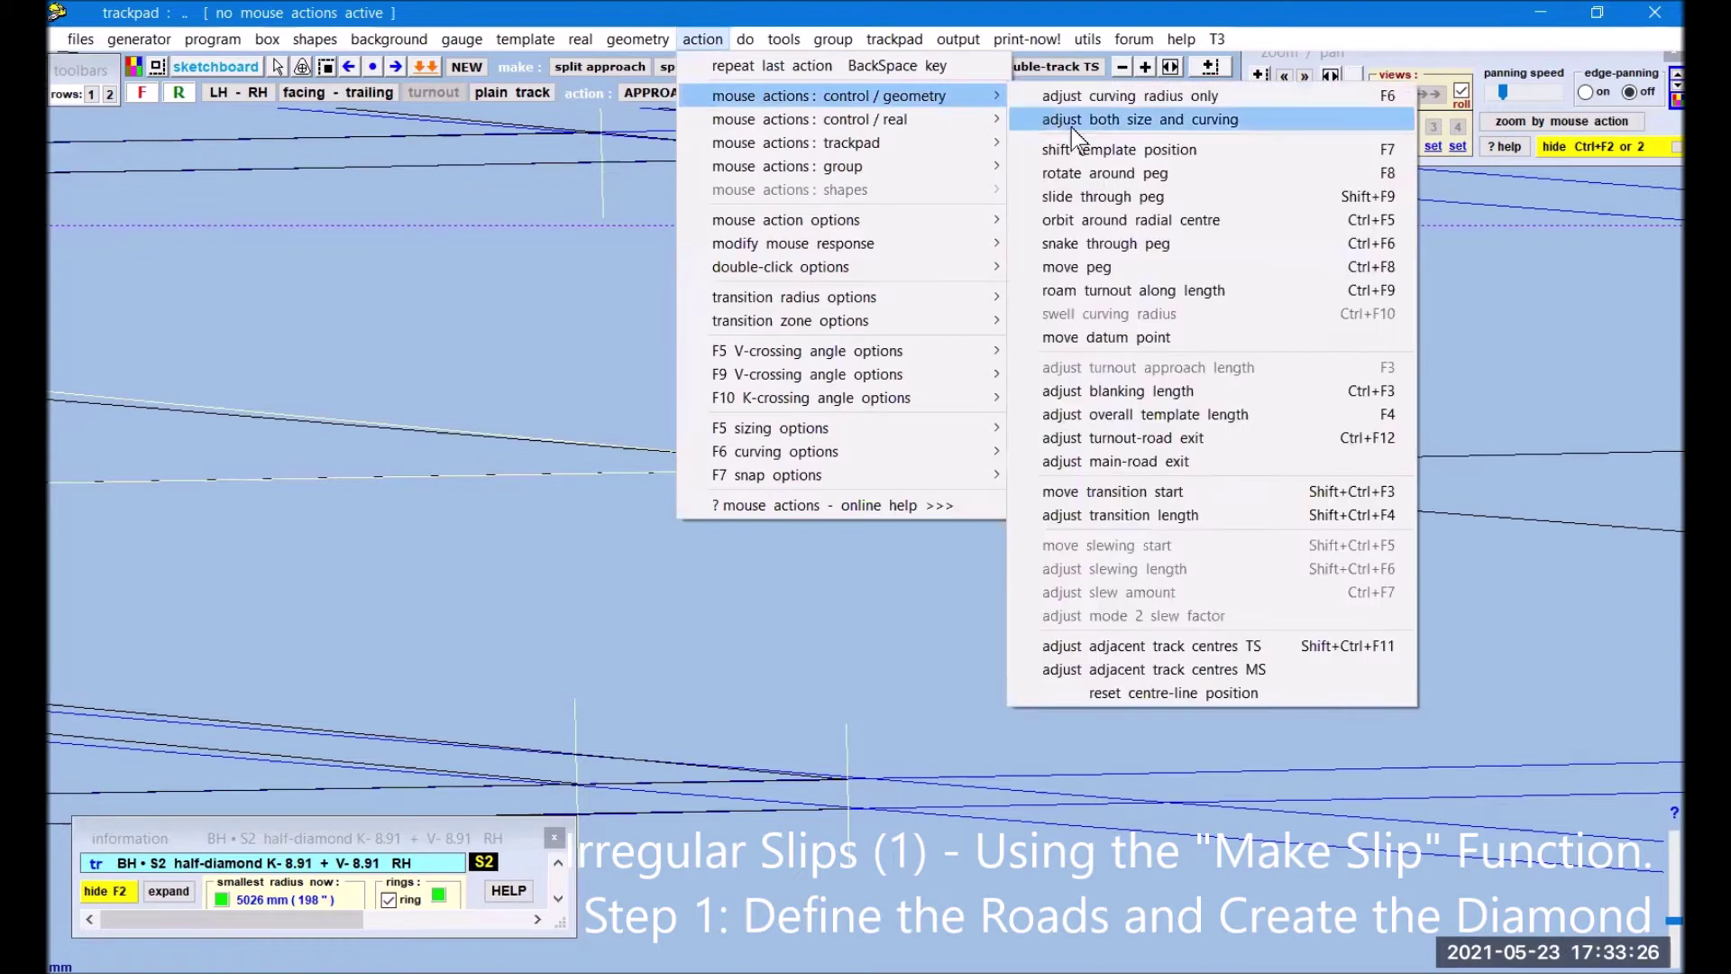
click(1118, 245)
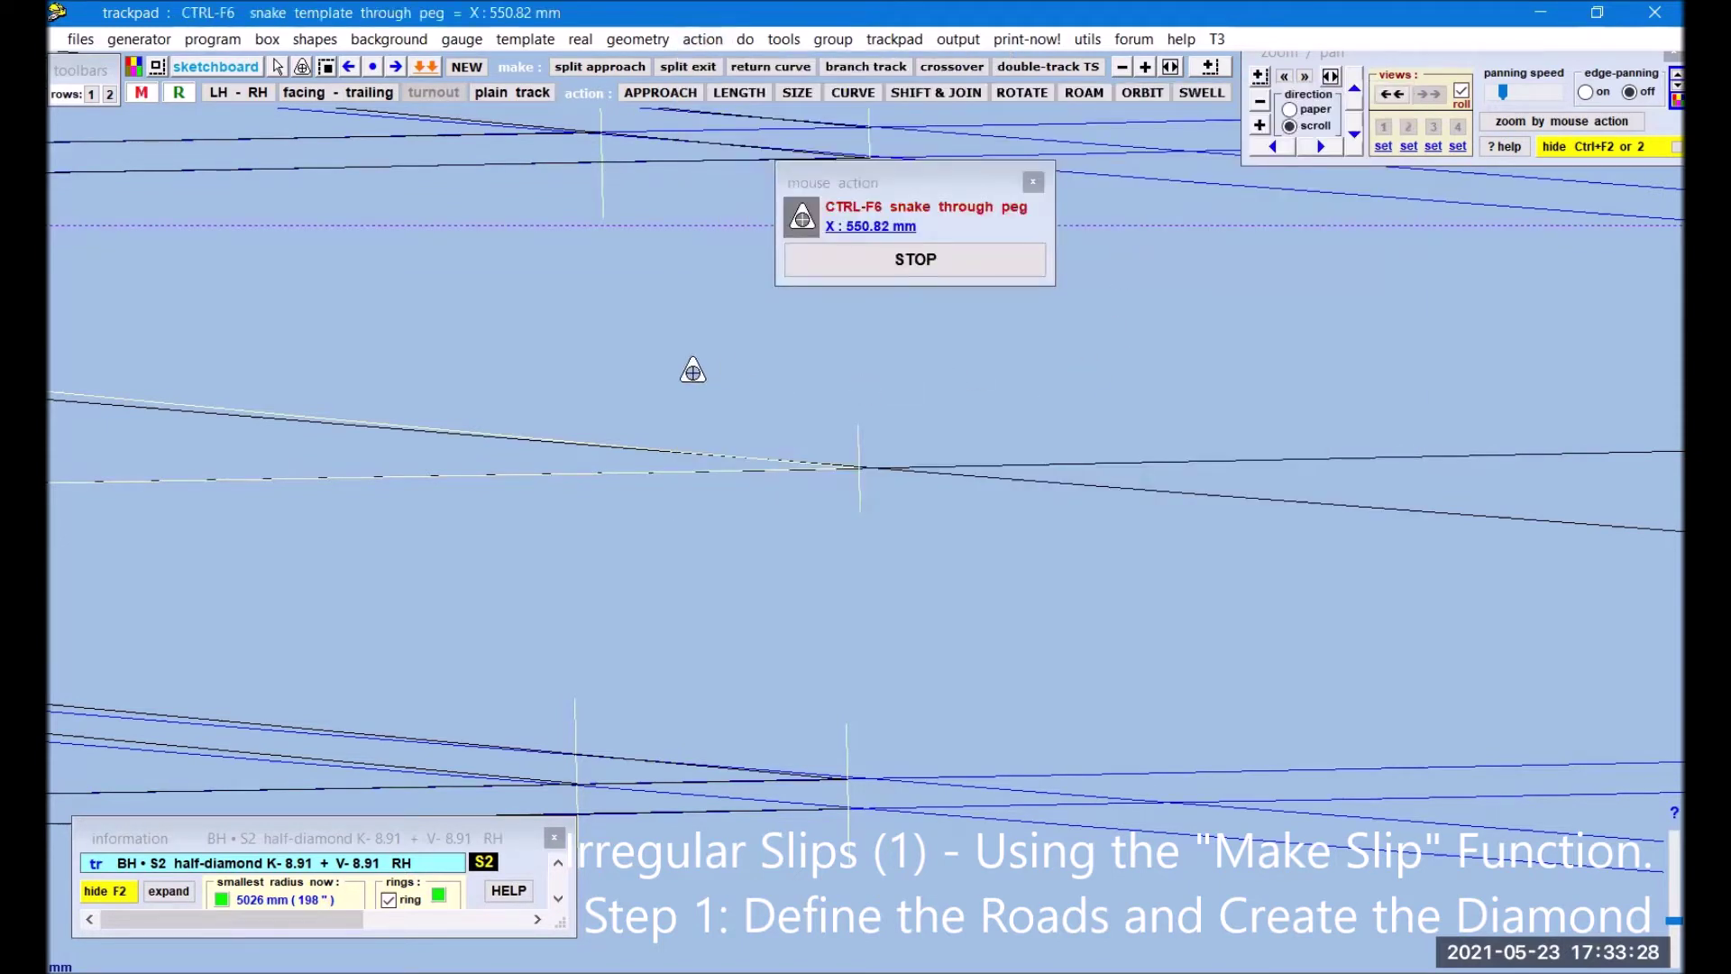
drag(688, 375, 700, 382)
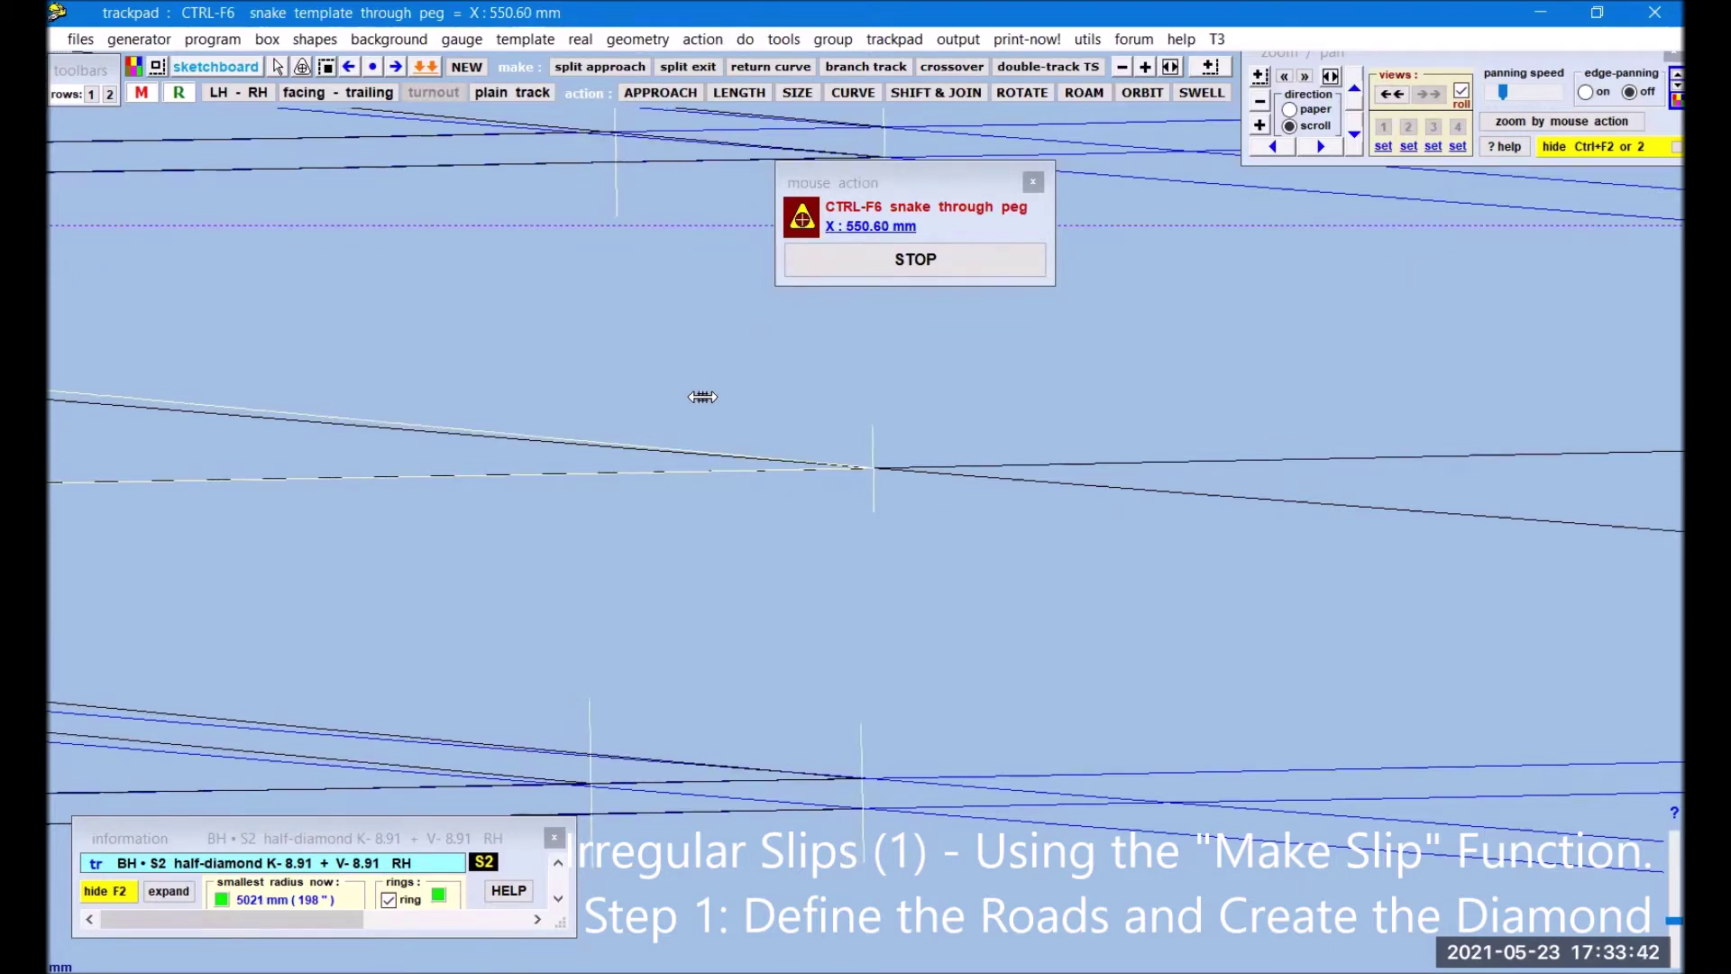
drag(702, 397, 700, 391)
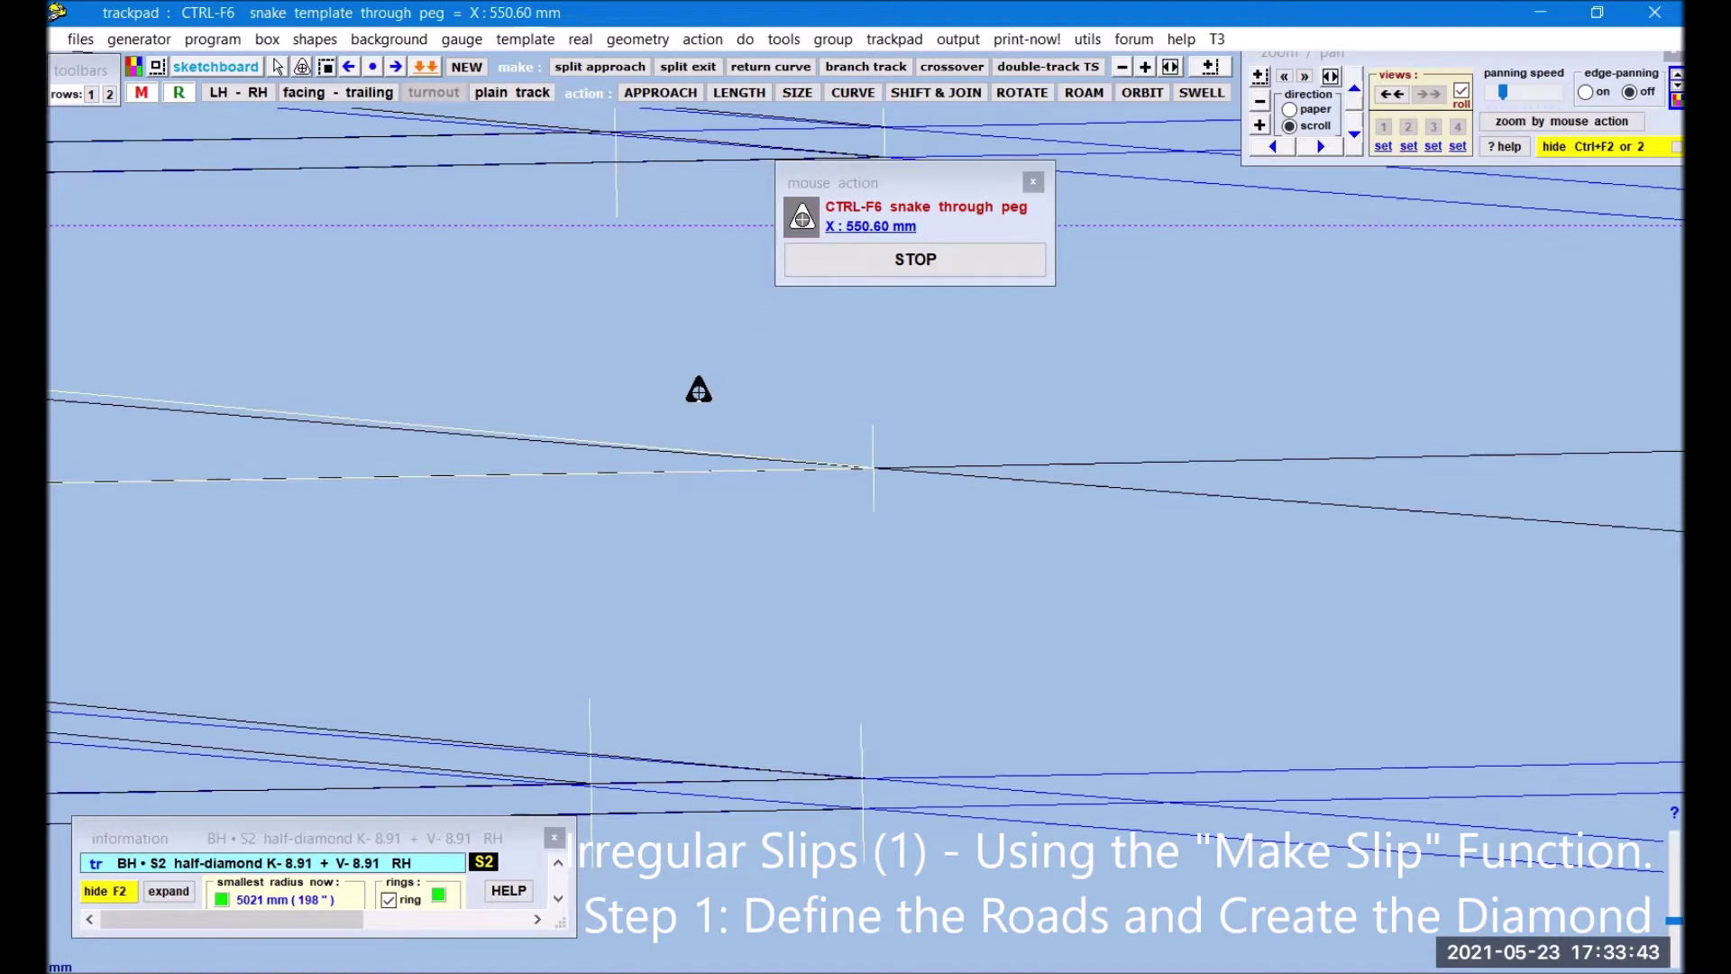
click(1014, 255)
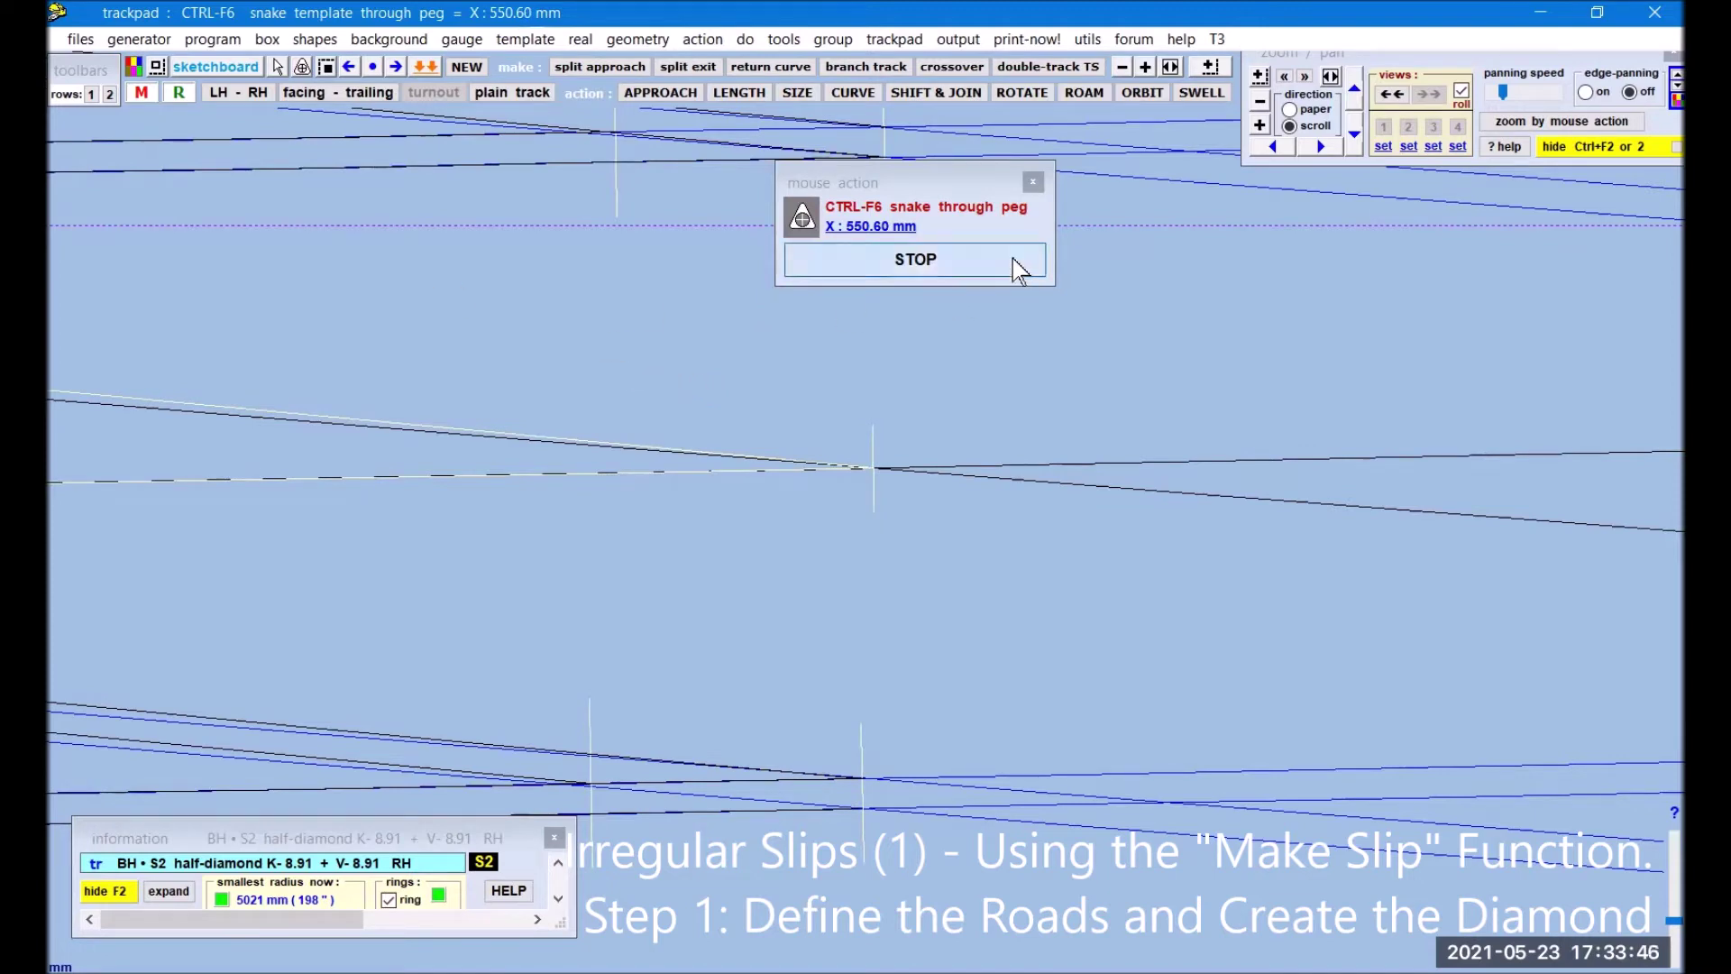
Step: Adjust the half-diamond's K-crossing angle to 1:9.79 to bring its diverging rails onto the other road
click(1260, 104)
mouse_move(295, 689)
right_down()
mouse_move(591, 688)
mouse_move(835, 634)
mouse_move(982, 631)
mouse_move(965, 661)
mouse_move(851, 676)
right_up()
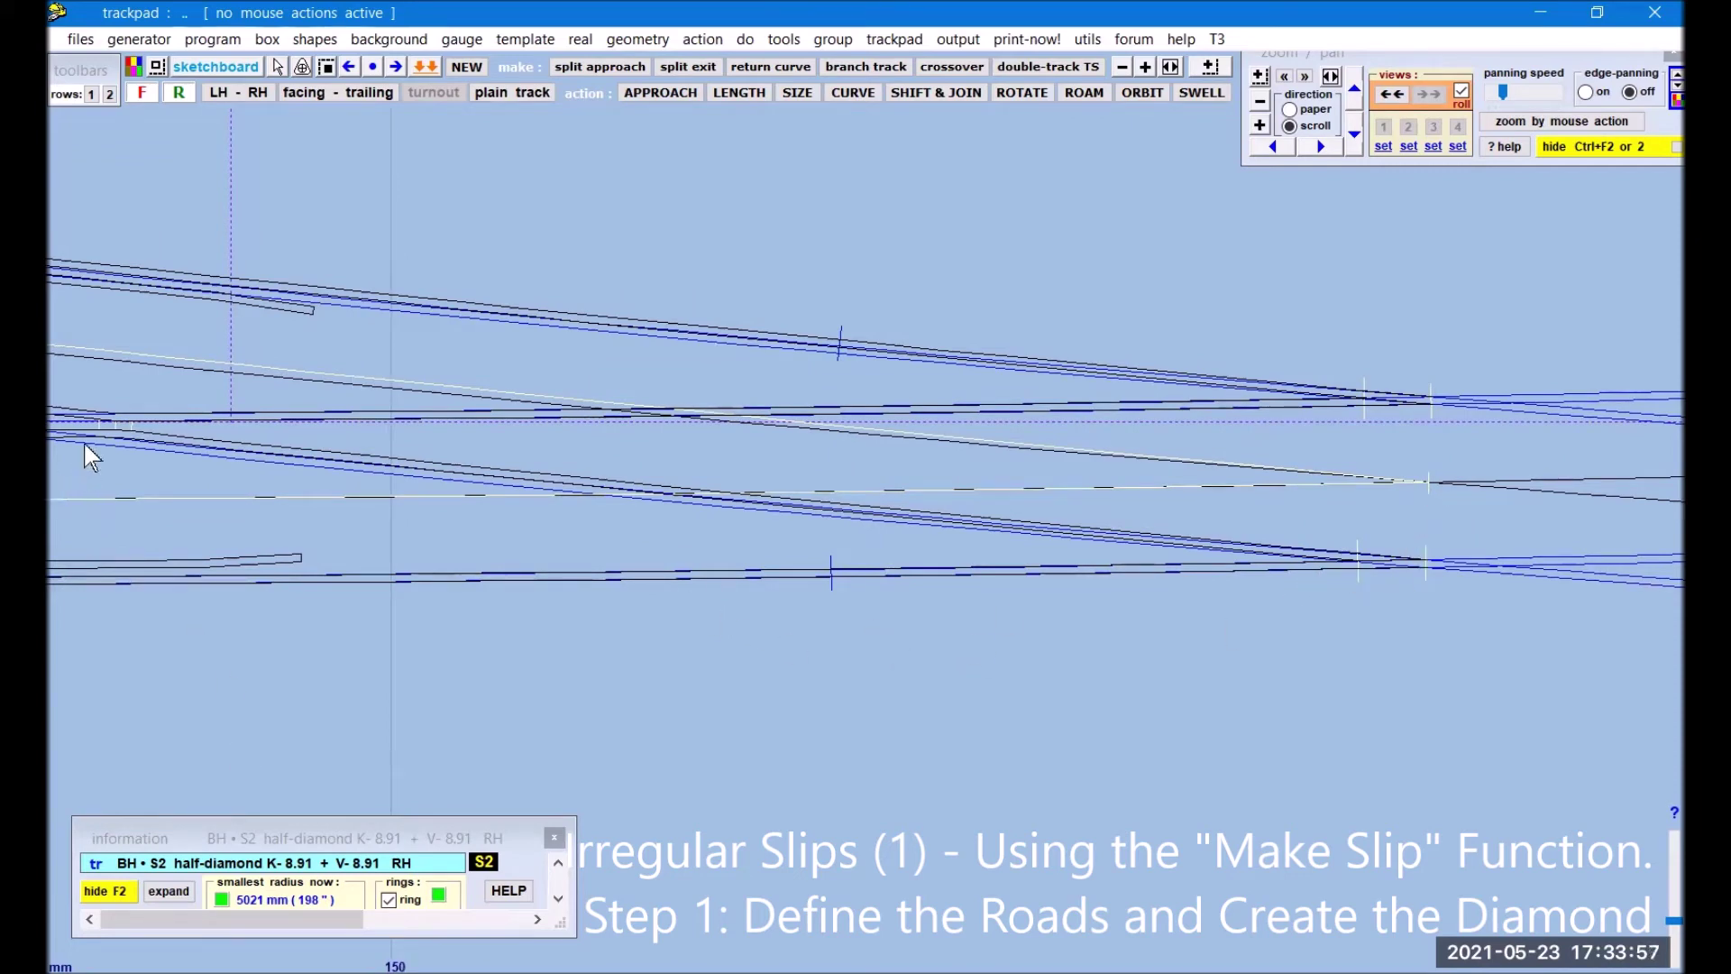
right_drag(213, 695, 782, 696)
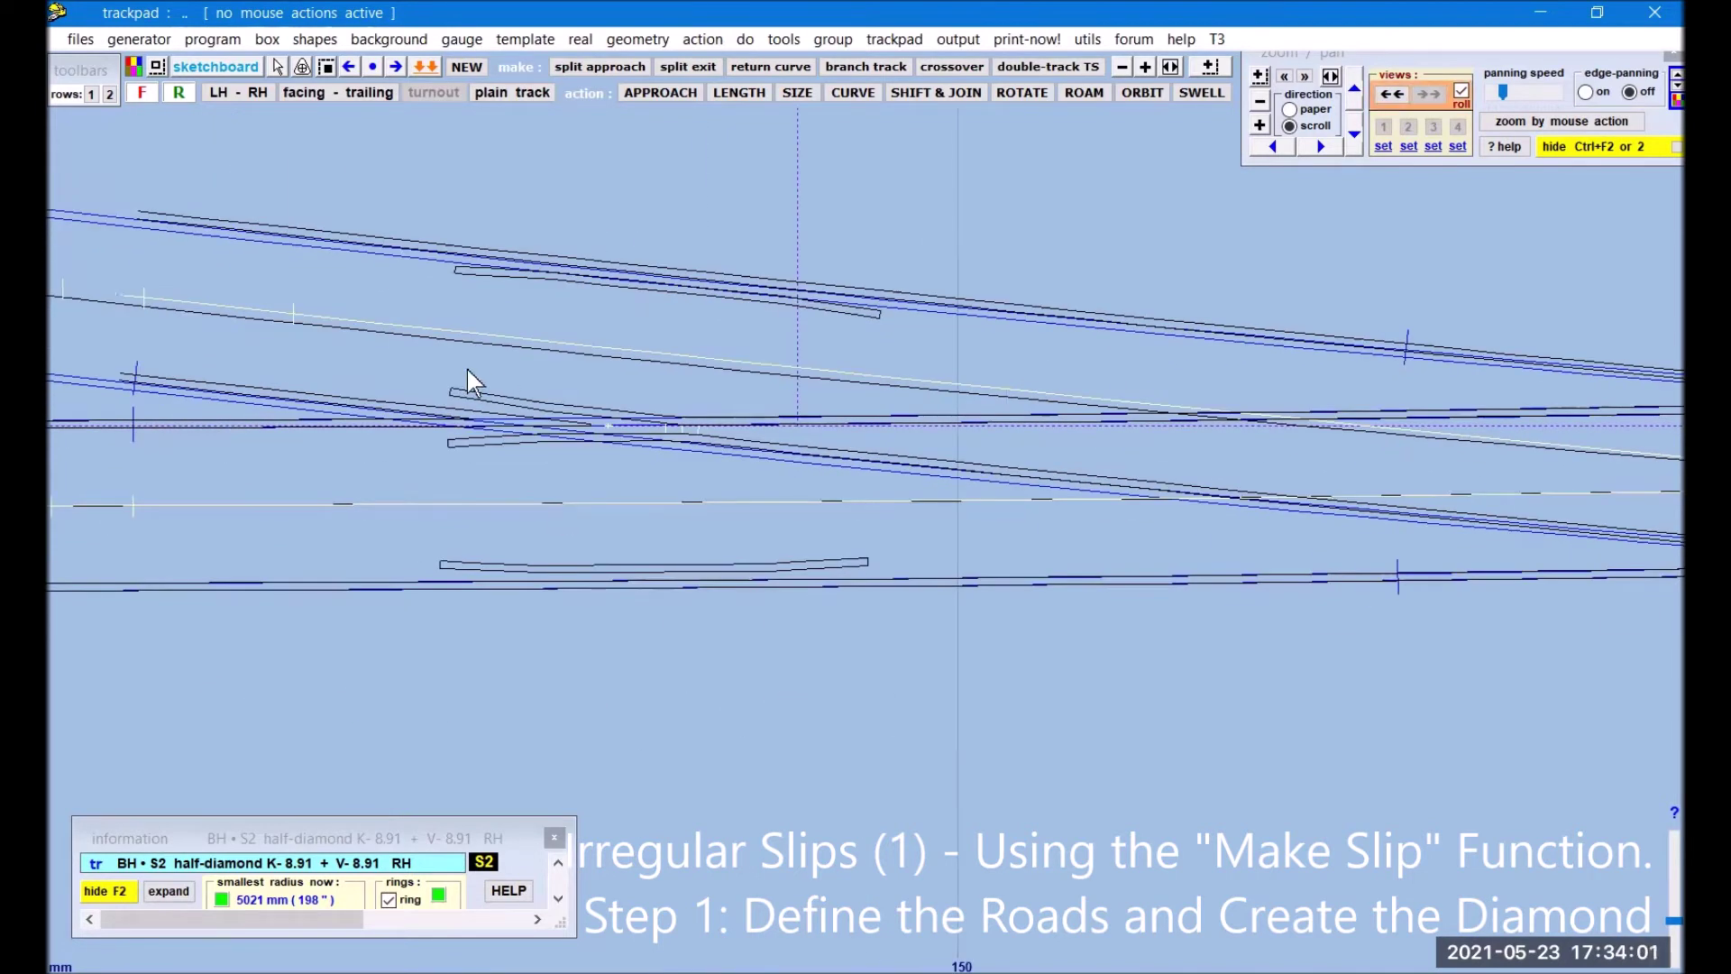
click(1442, 642)
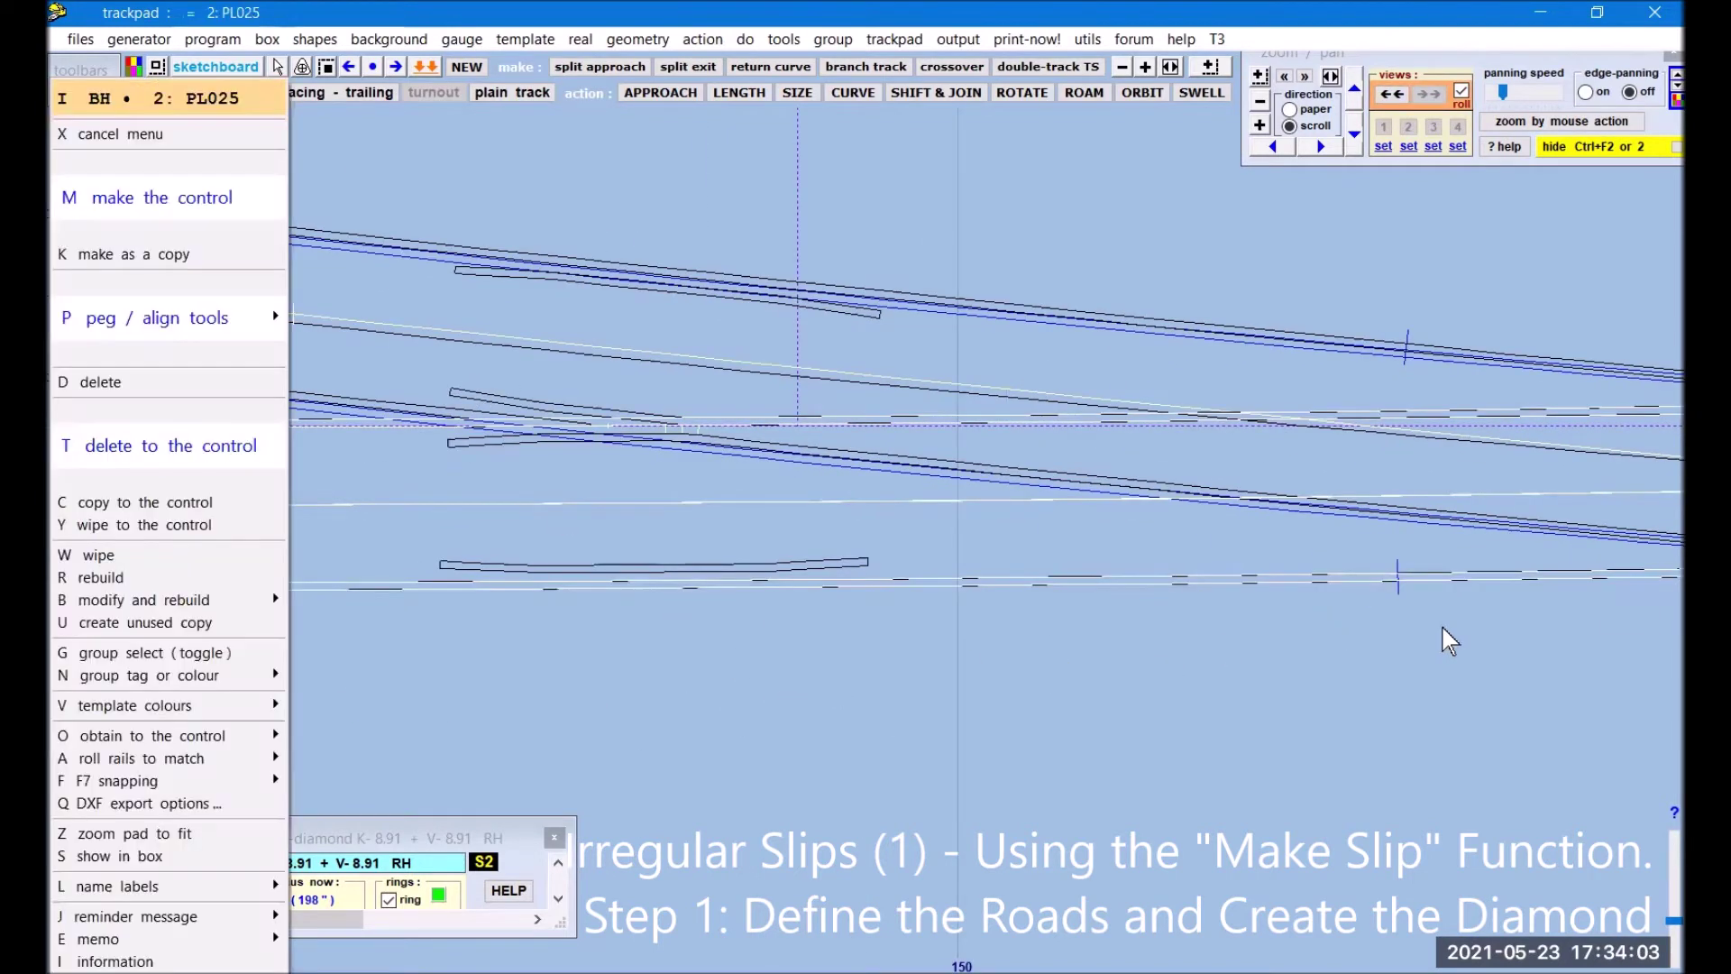
mouse_move(1237, 662)
right_down()
mouse_move(572, 665)
mouse_move(317, 636)
right_up()
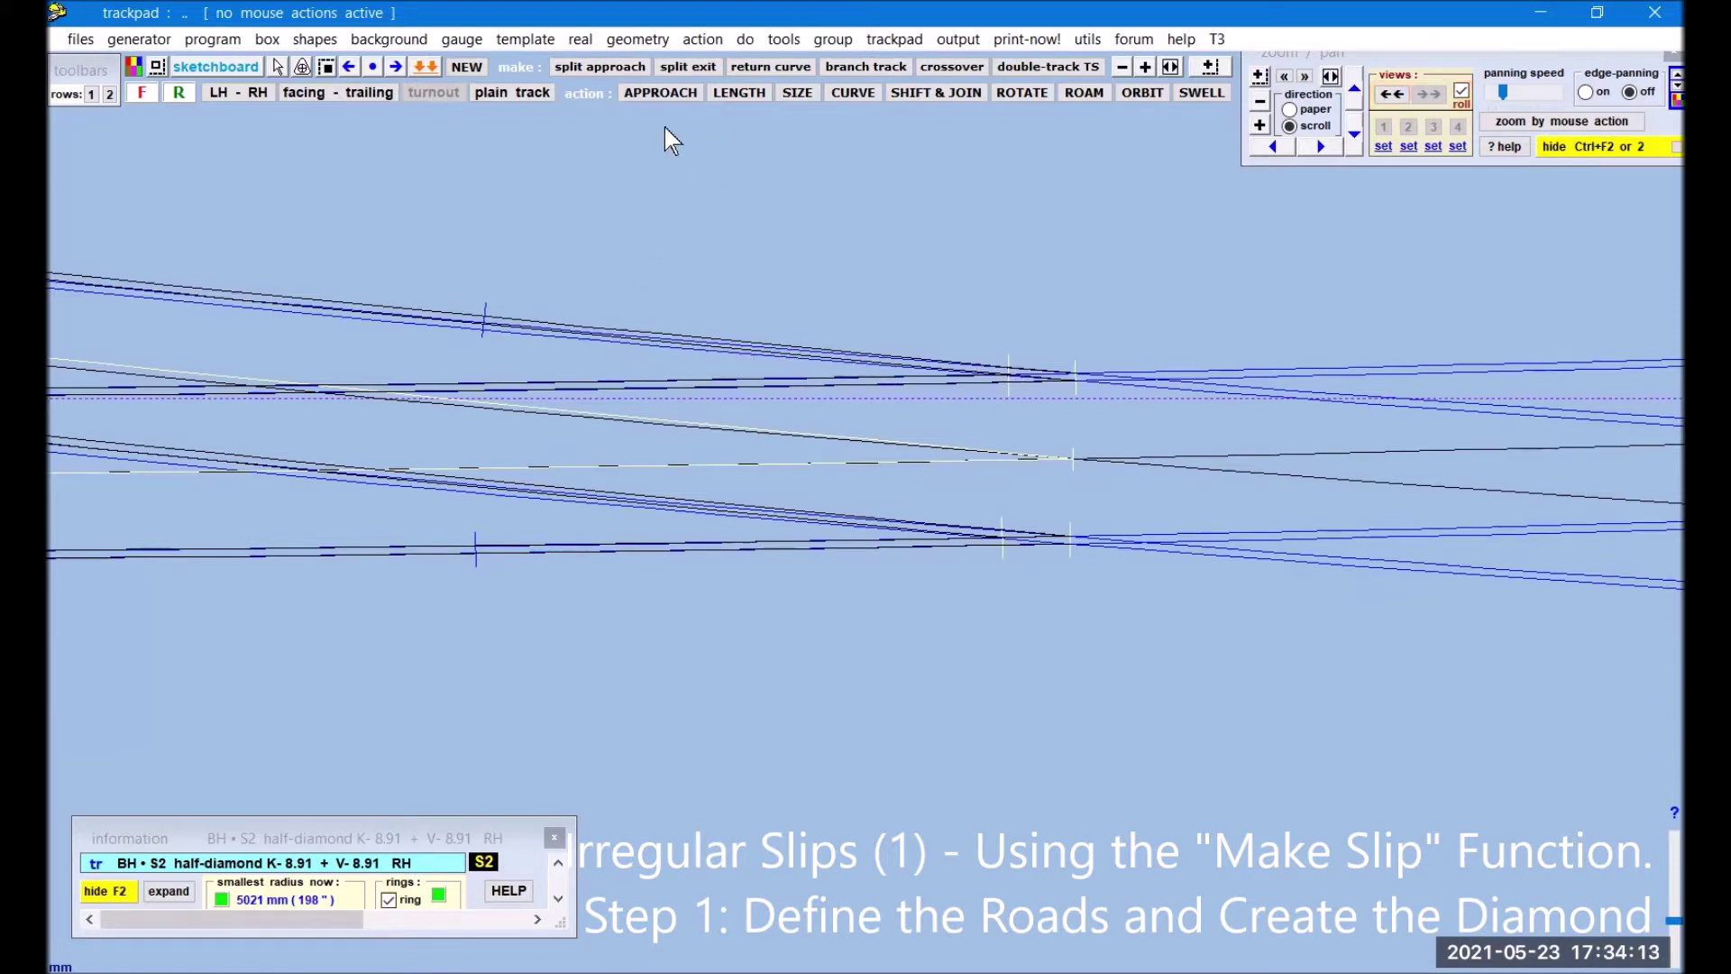
click(701, 39)
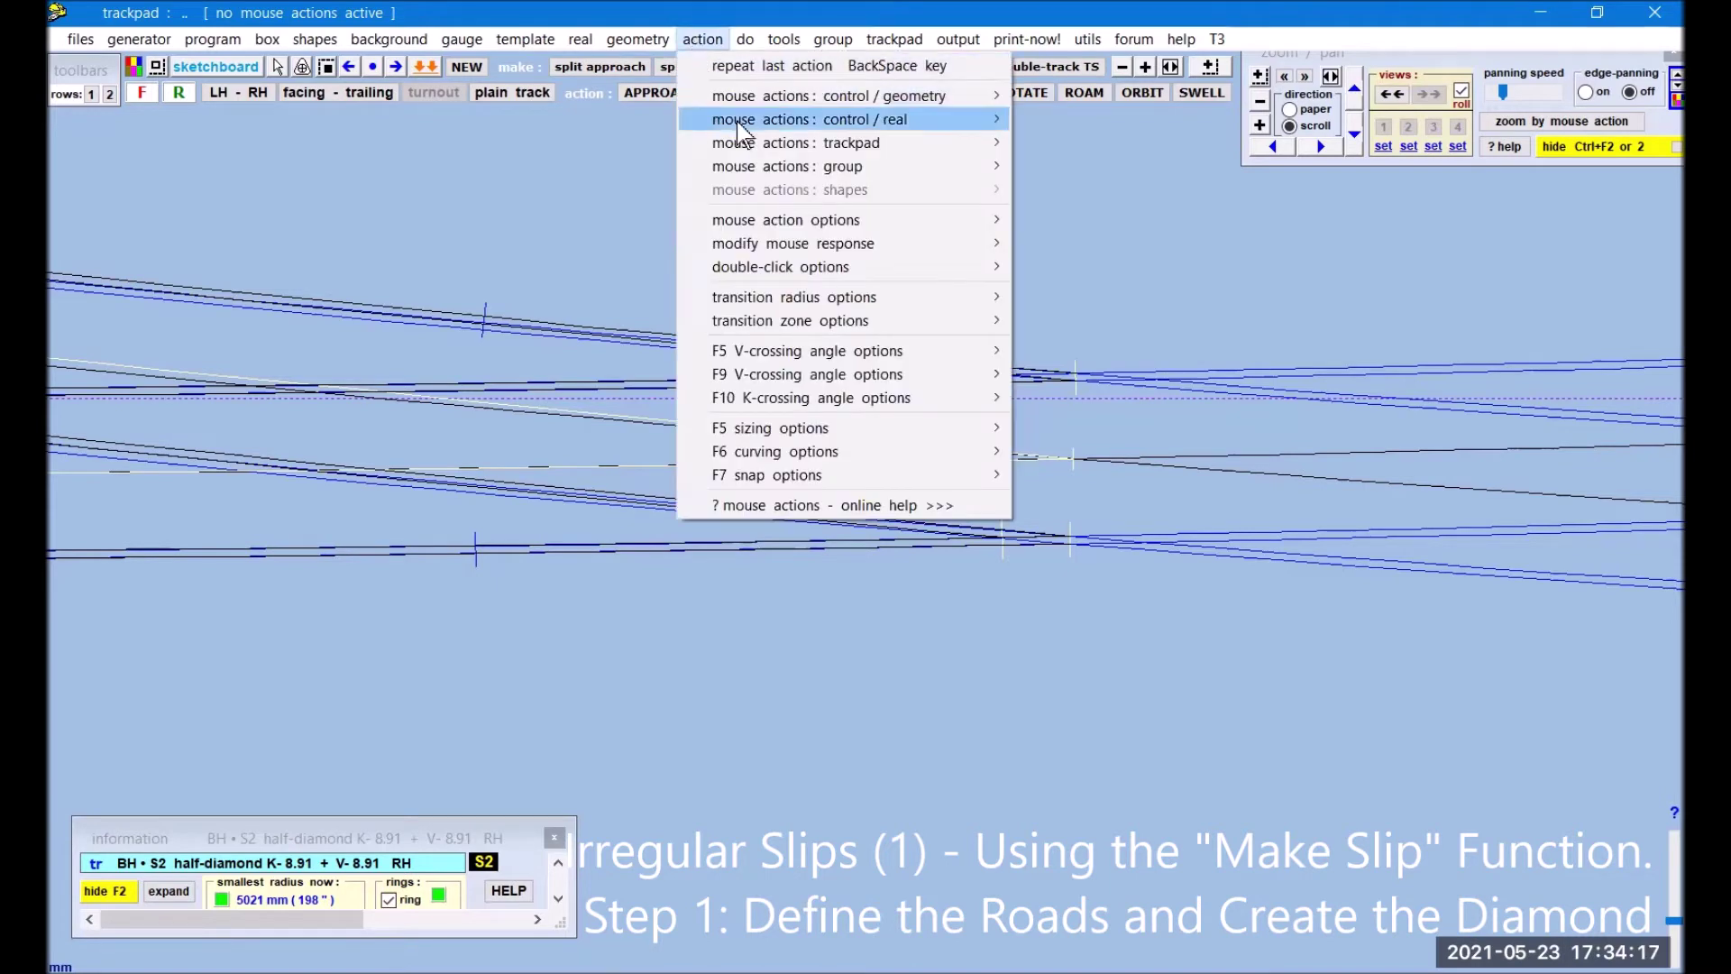
mouse_move(738, 121)
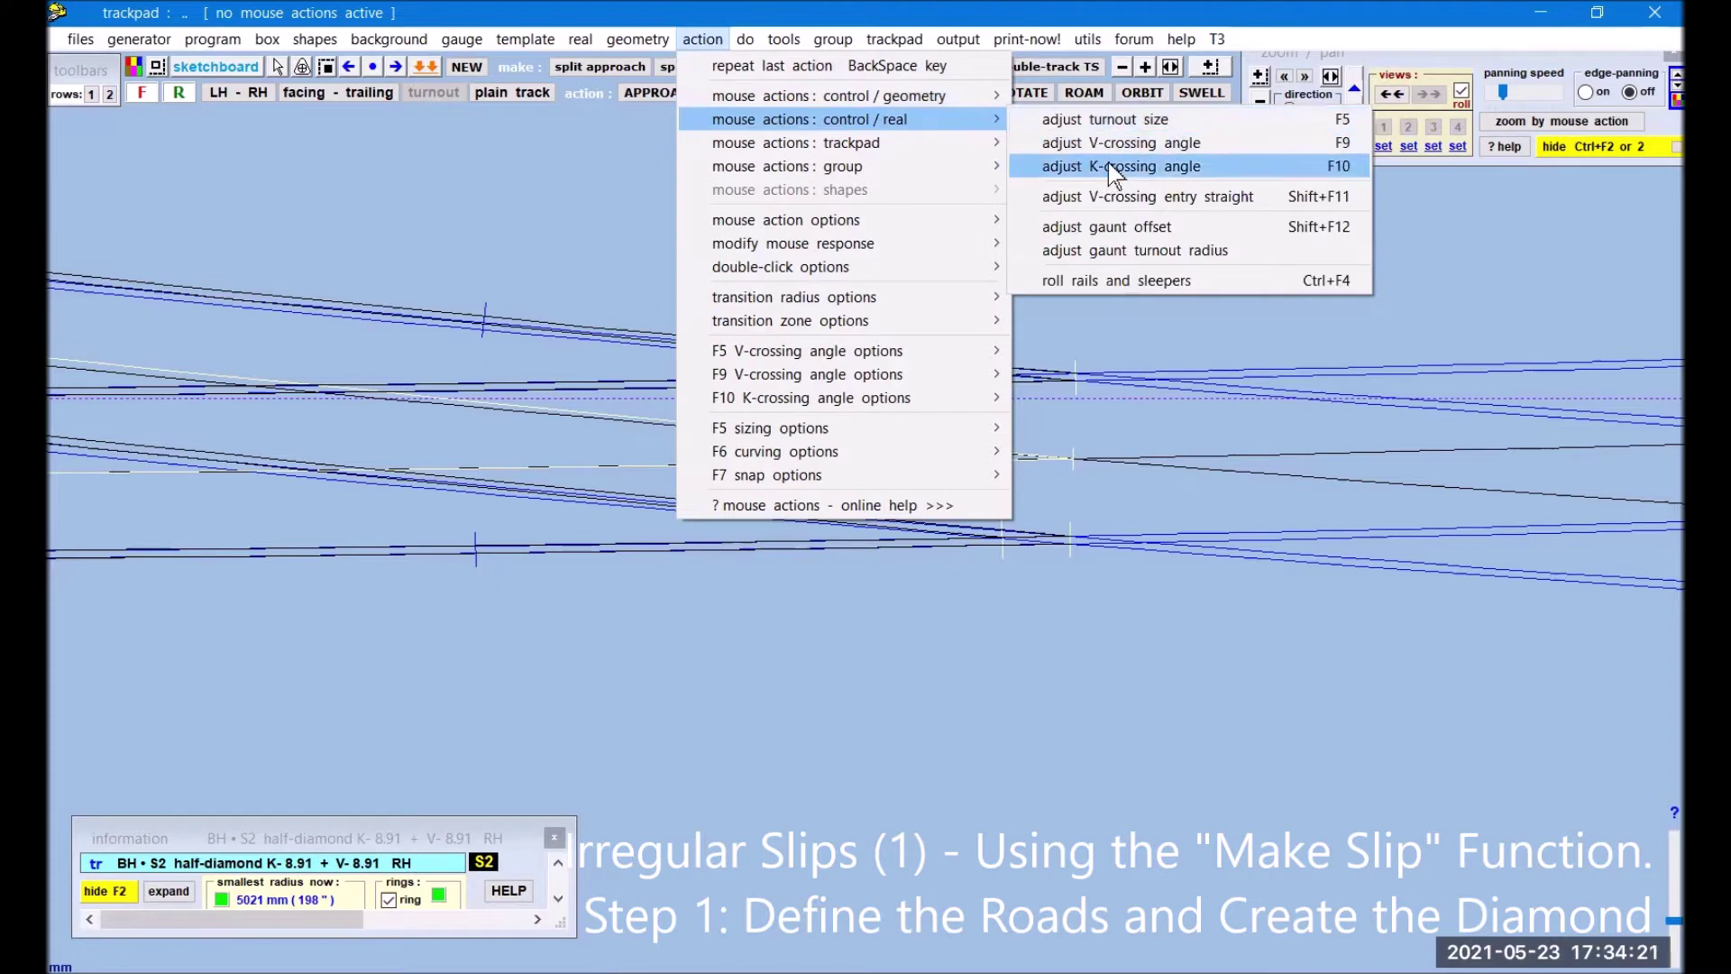
click(1116, 168)
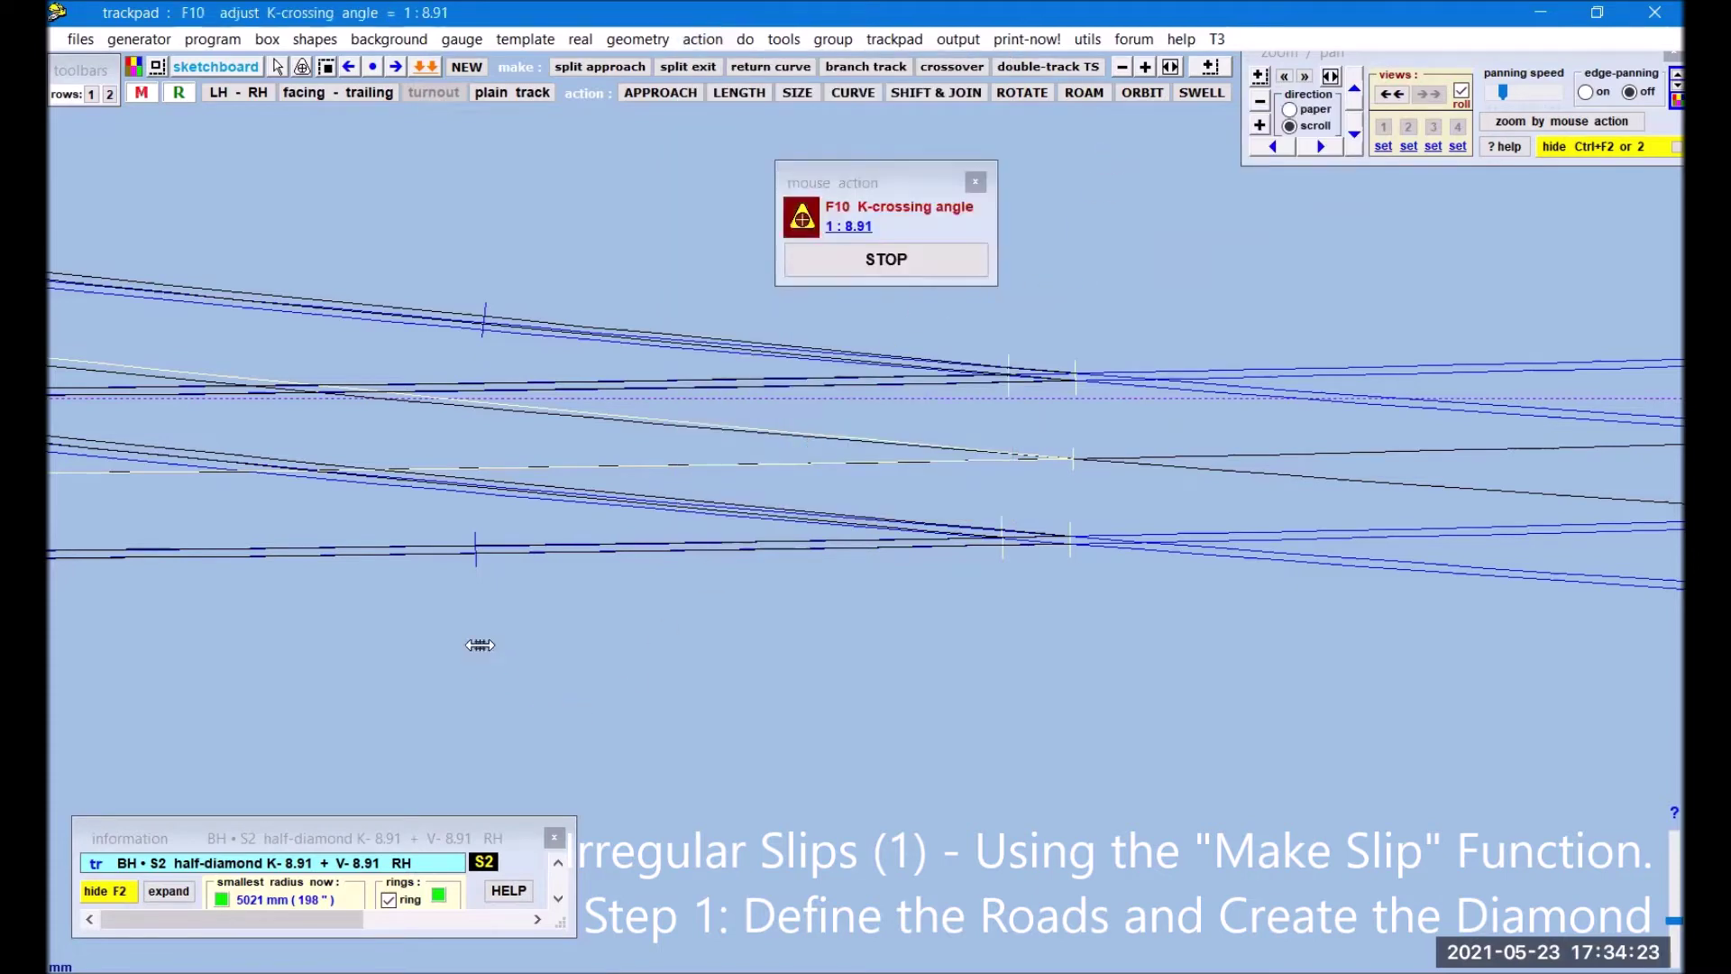
drag(479, 645, 338, 667)
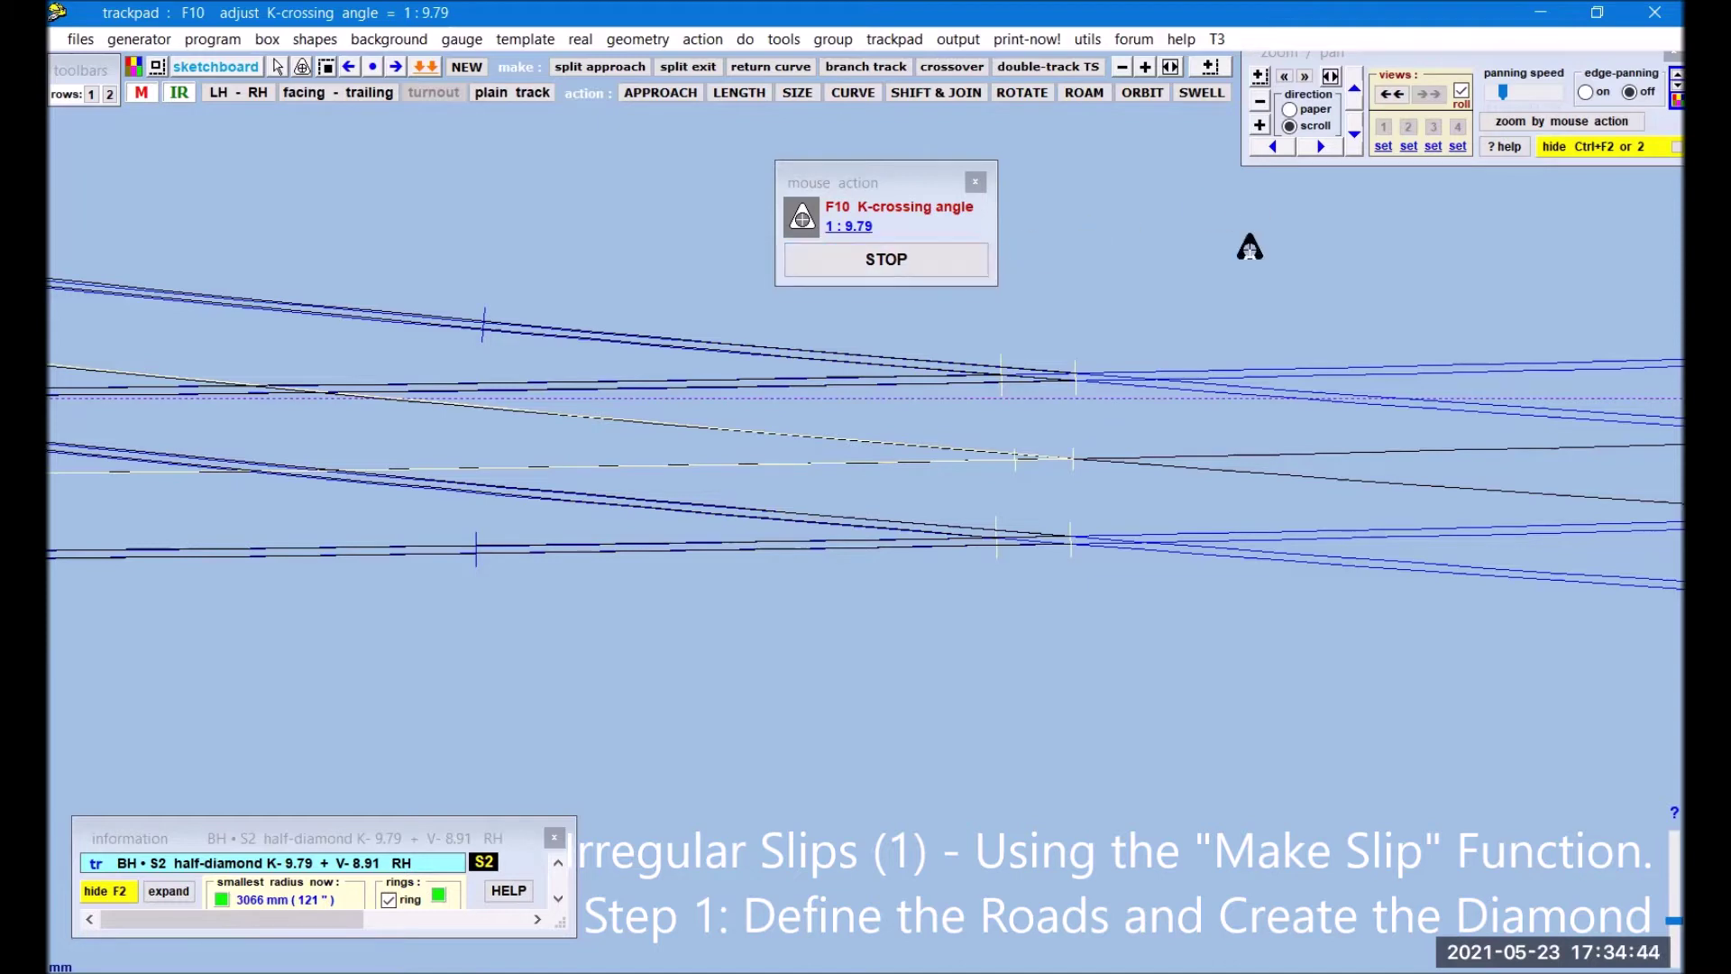
Step: Fine-tune the K-crossing angle to 1:10.28 to match the half-diamond's centre-line to the crossing road near the intersection
click(1261, 126)
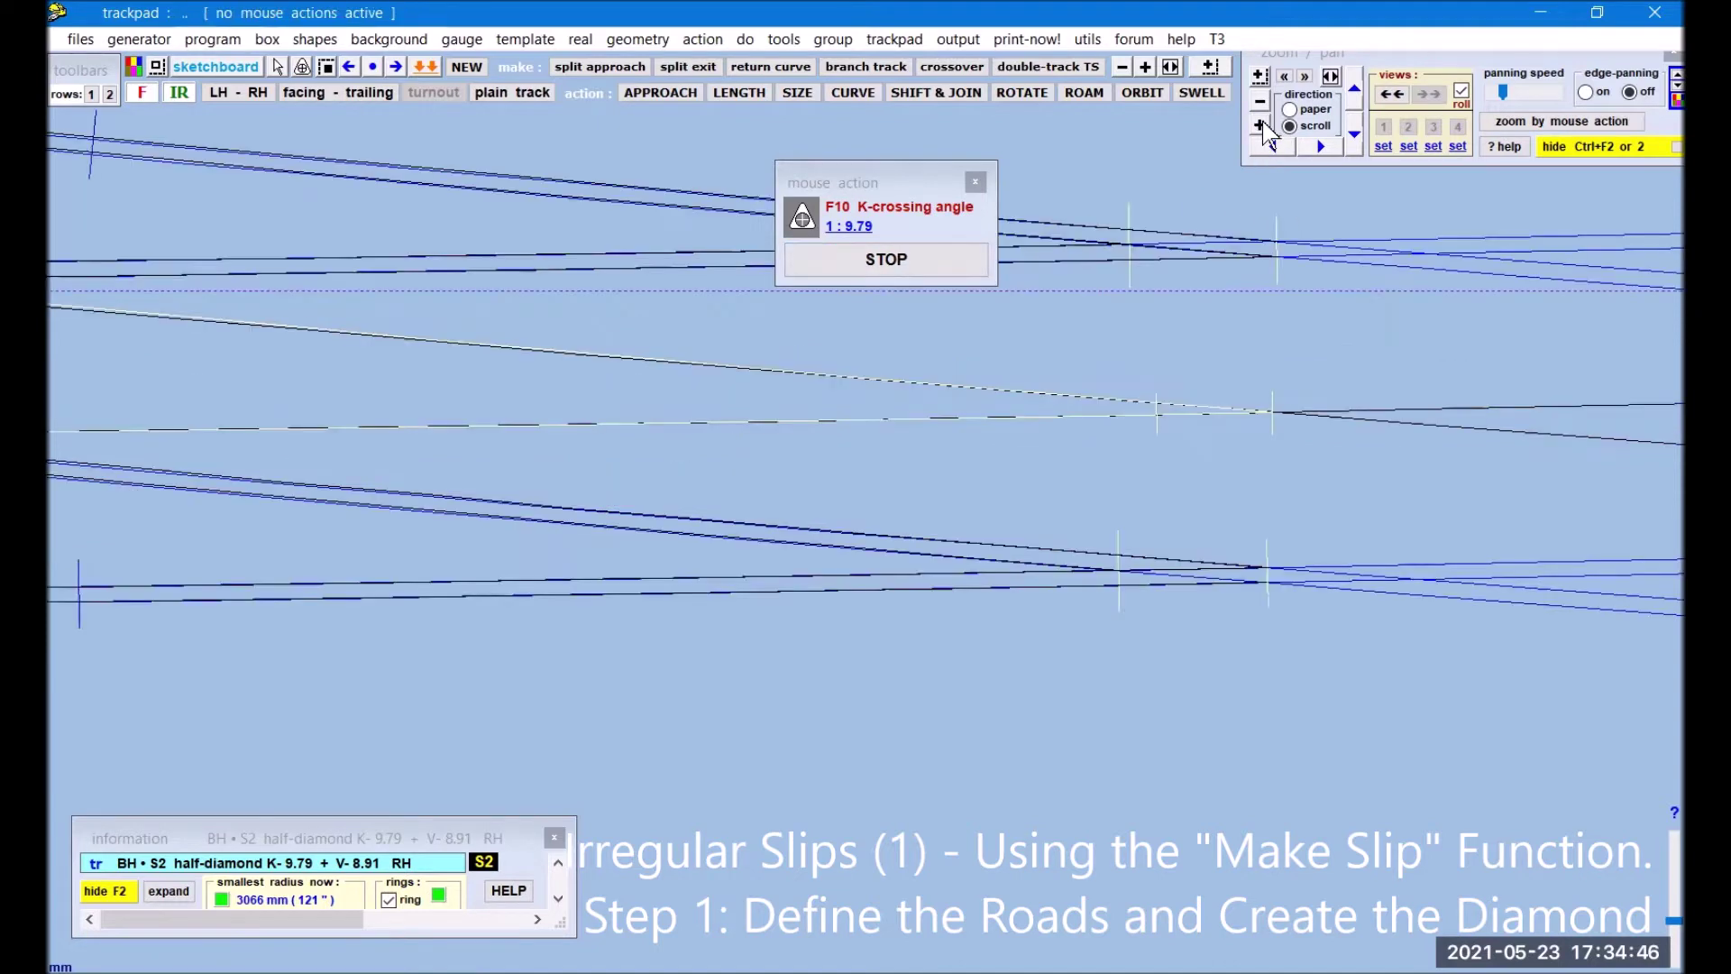
right_click(1314, 699)
right_drag(1233, 715, 916, 761)
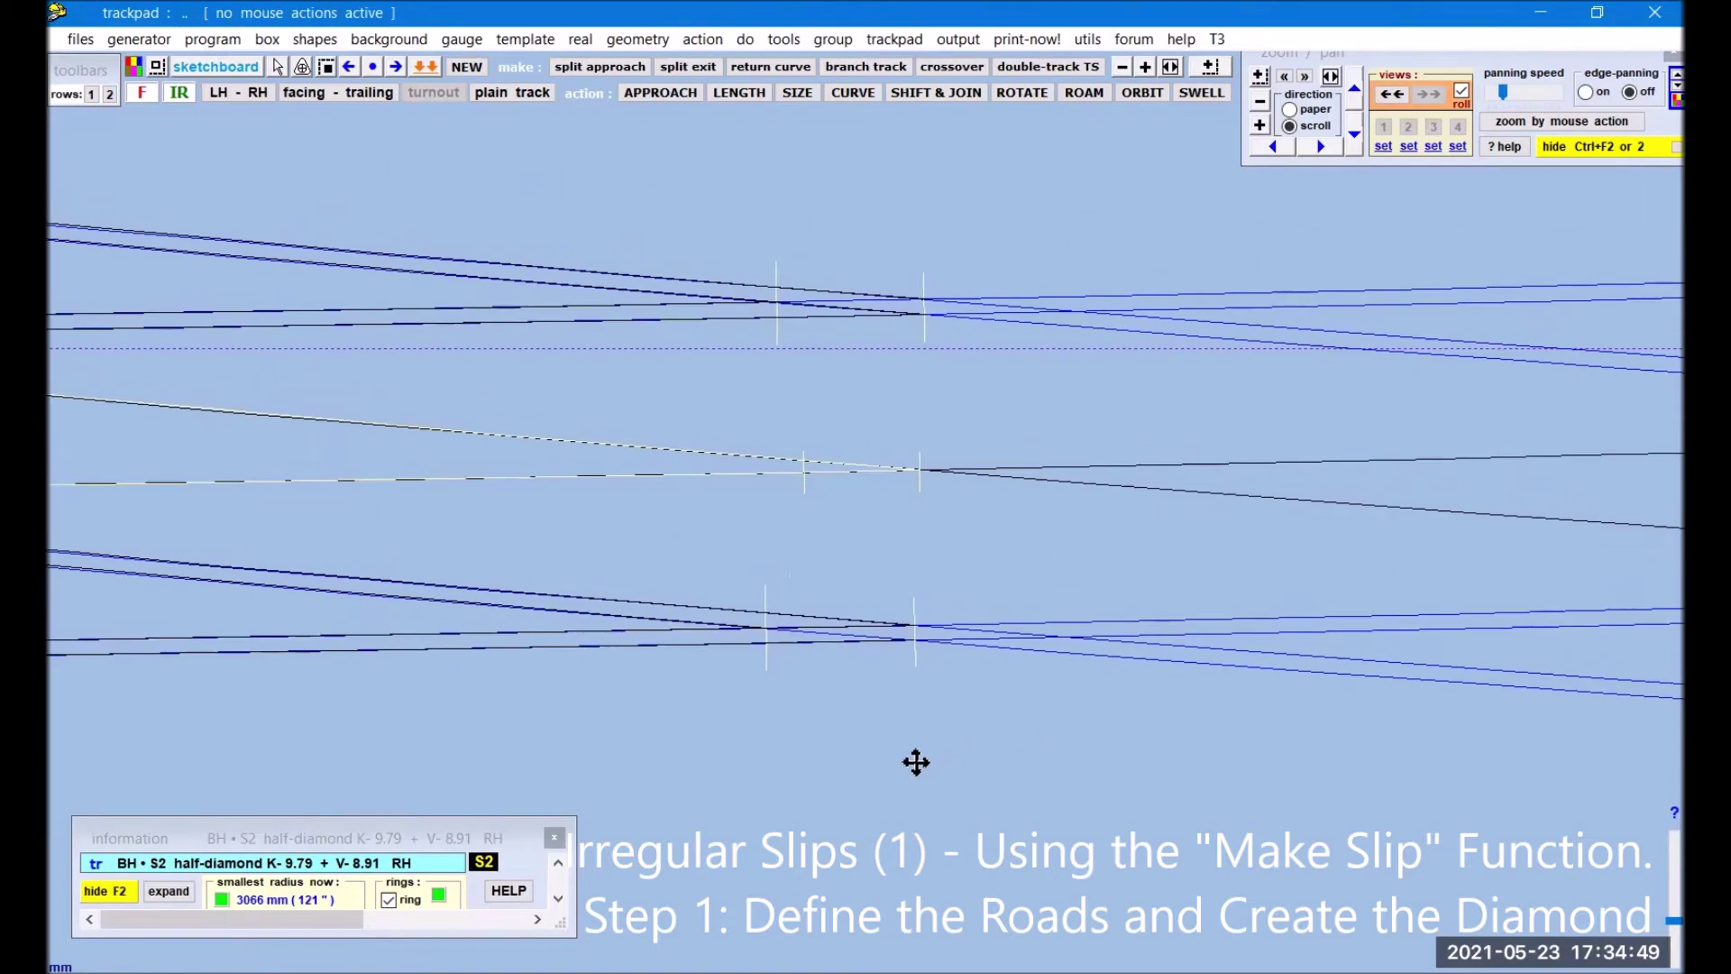
click(702, 40)
mouse_move(794, 119)
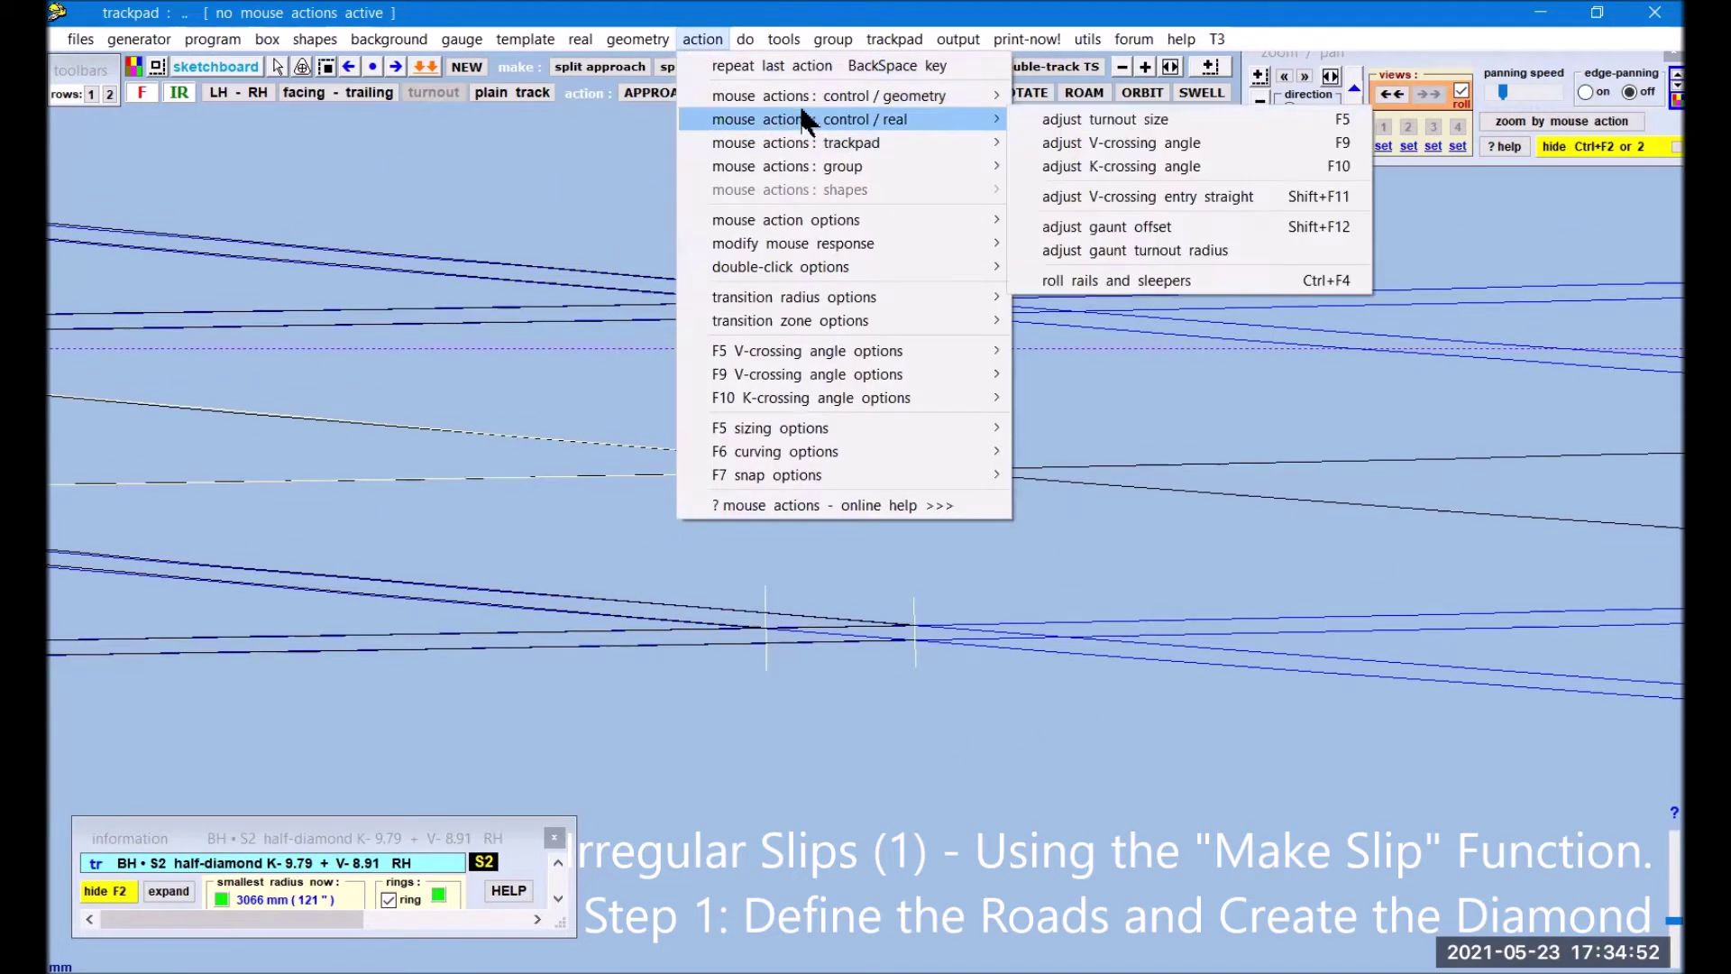
click(1133, 168)
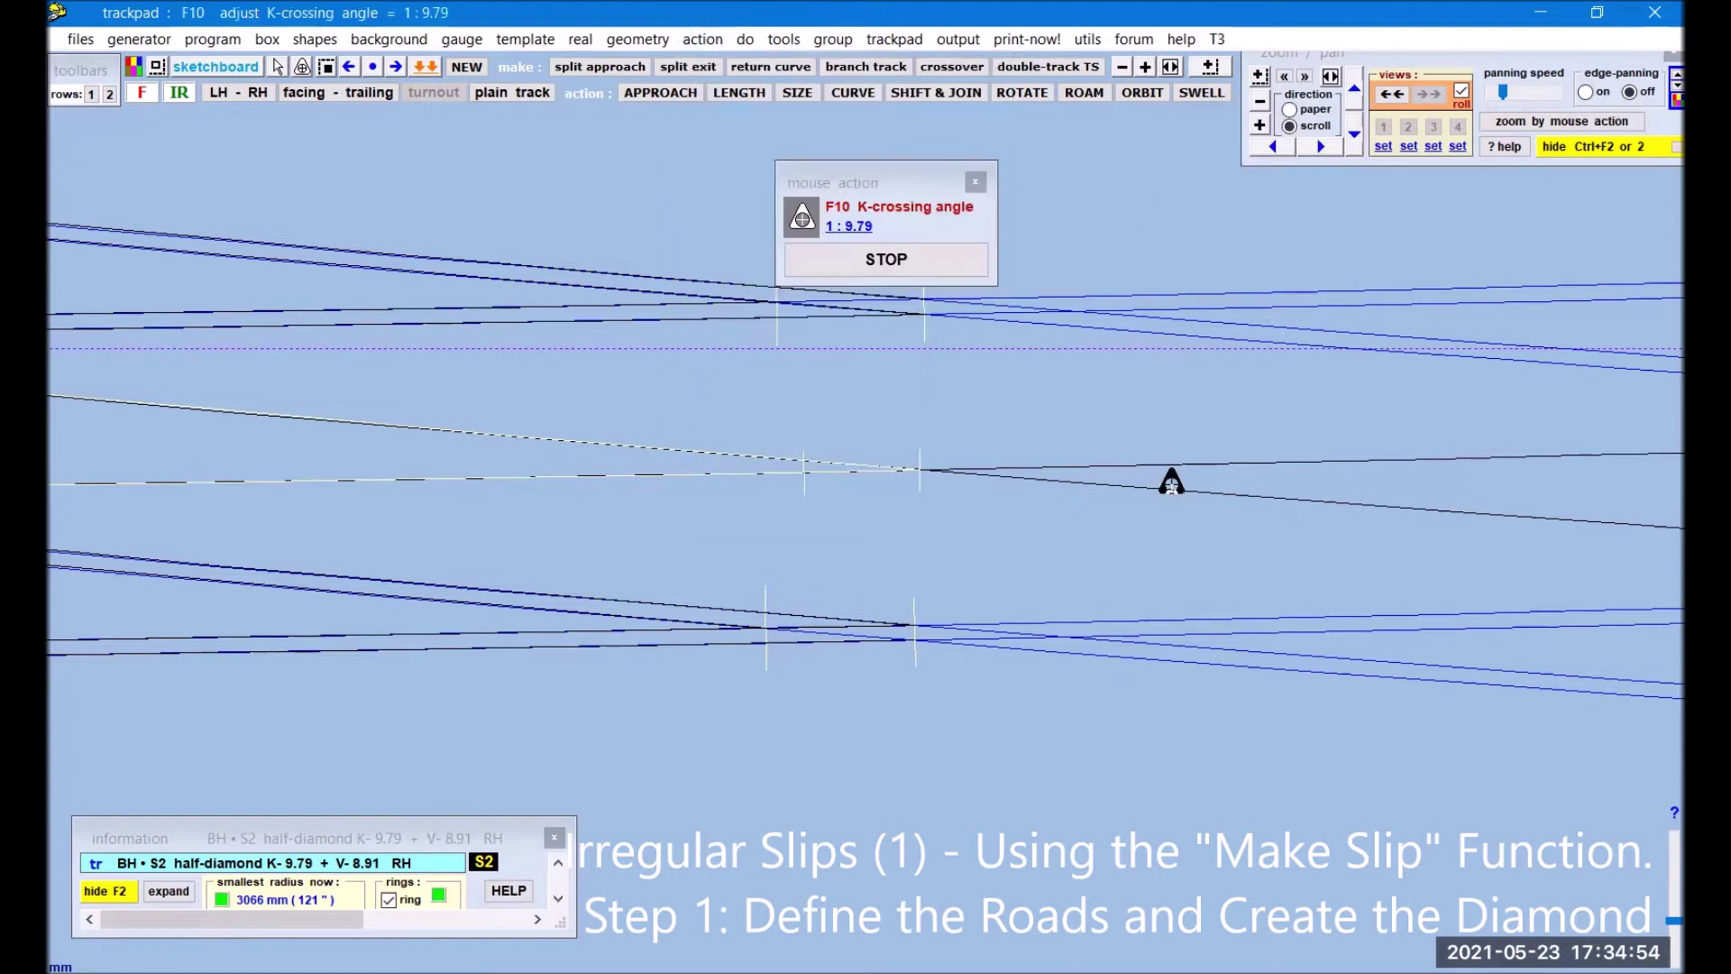
drag(1163, 545, 1084, 552)
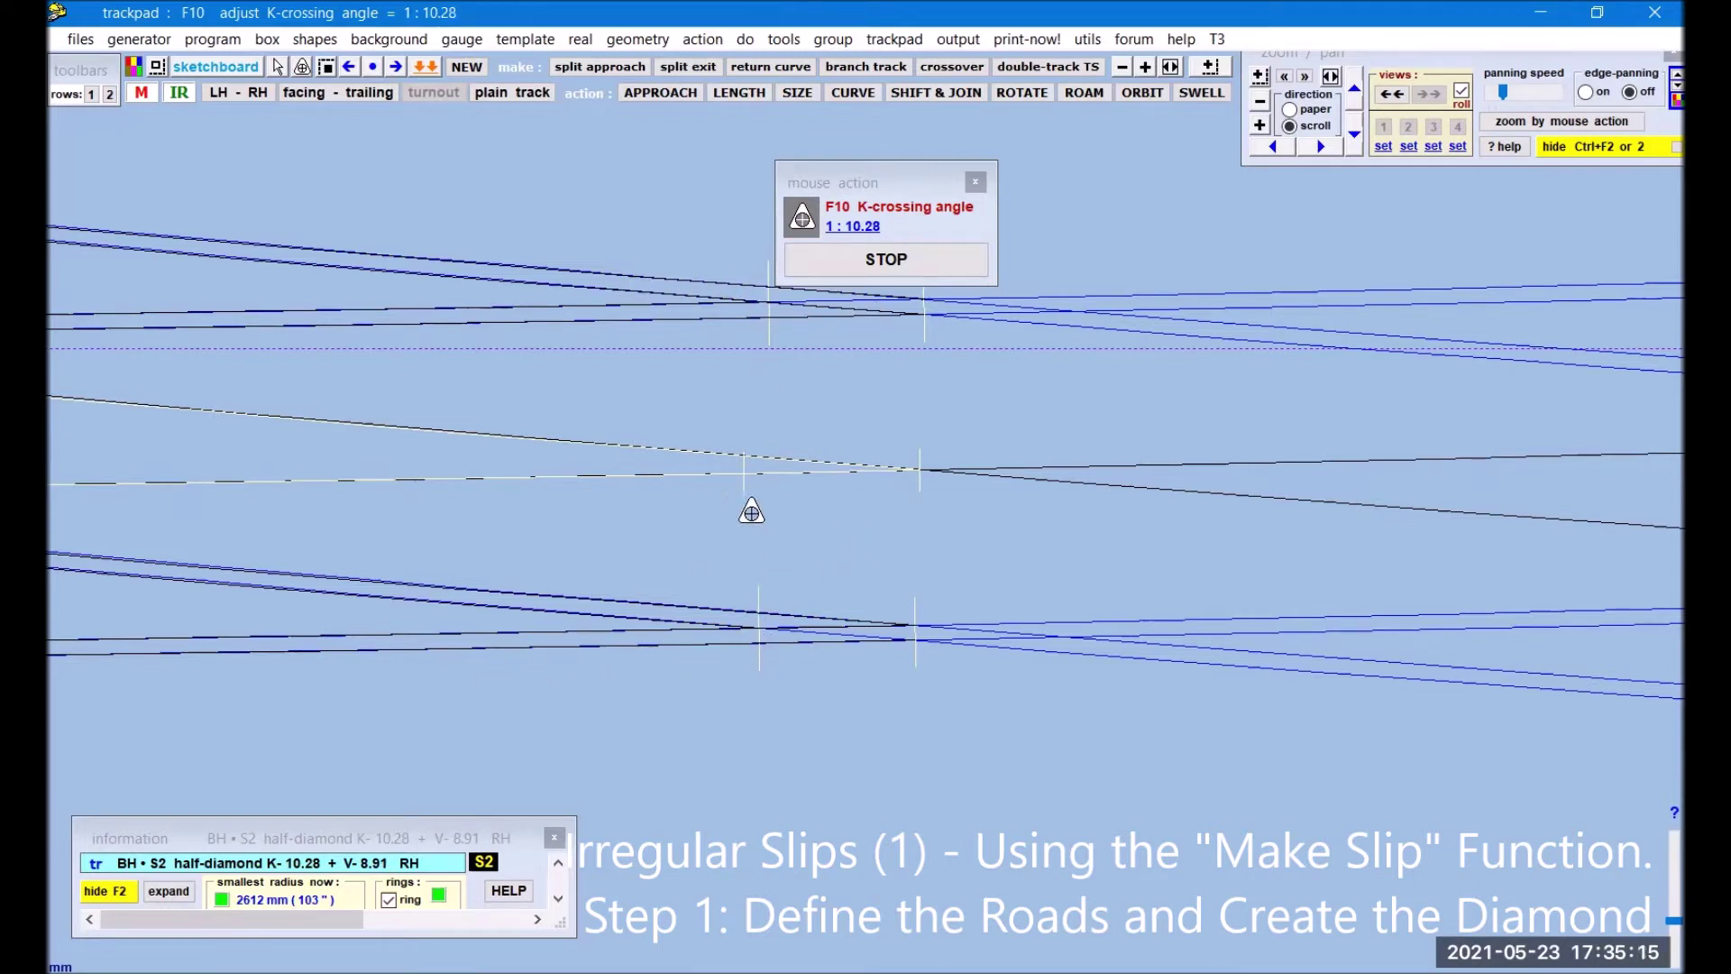
click(923, 265)
Step: Change the half-diamond's V-crossing type from regular to generic
click(113, 699)
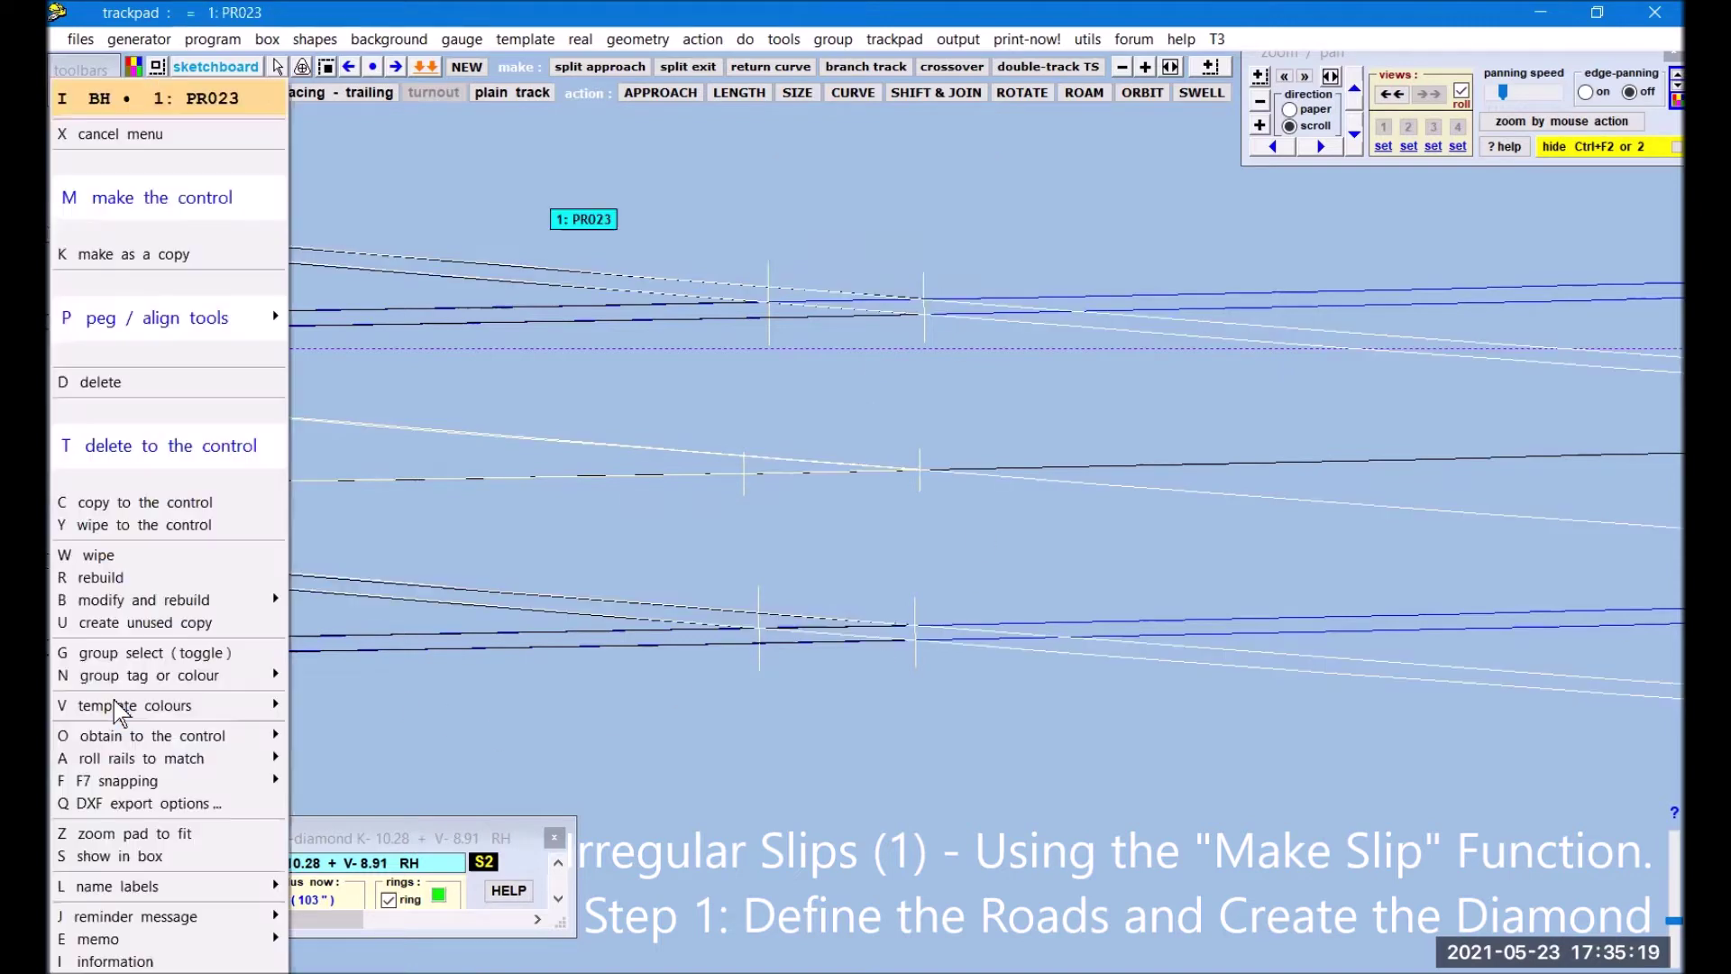
click(304, 735)
scroll(1669, 719, up, 3)
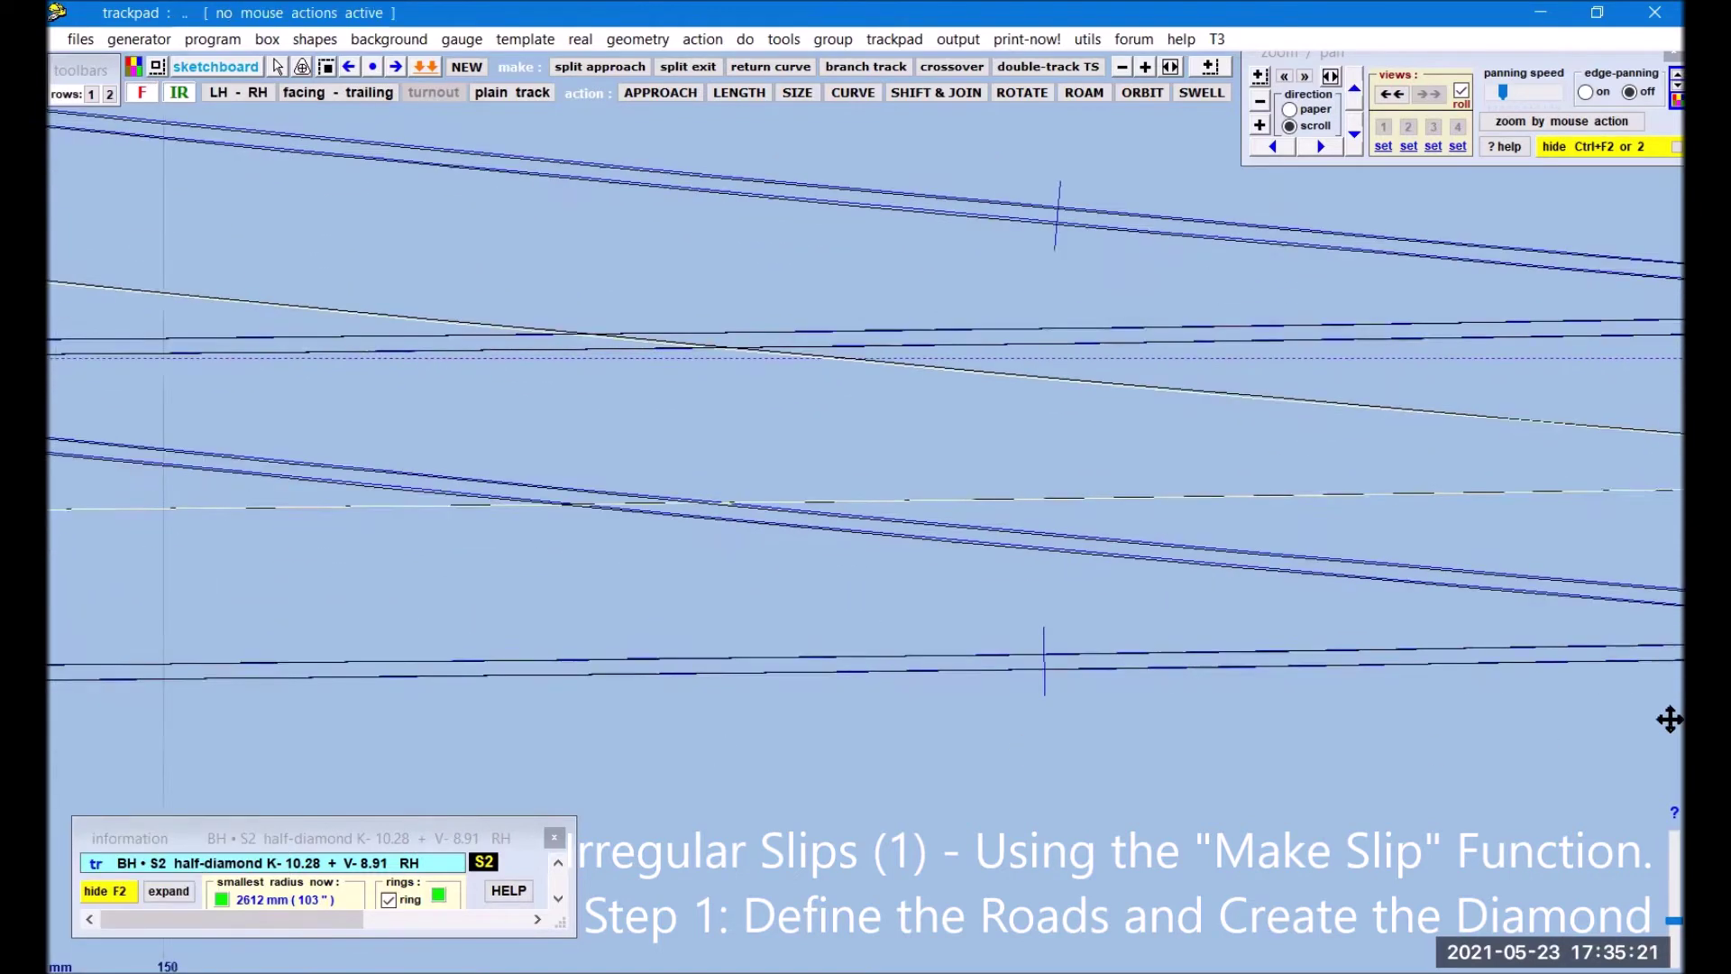
click(457, 732)
click(448, 721)
drag(449, 719, 1561, 640)
click(491, 668)
click(496, 666)
drag(496, 667, 1182, 734)
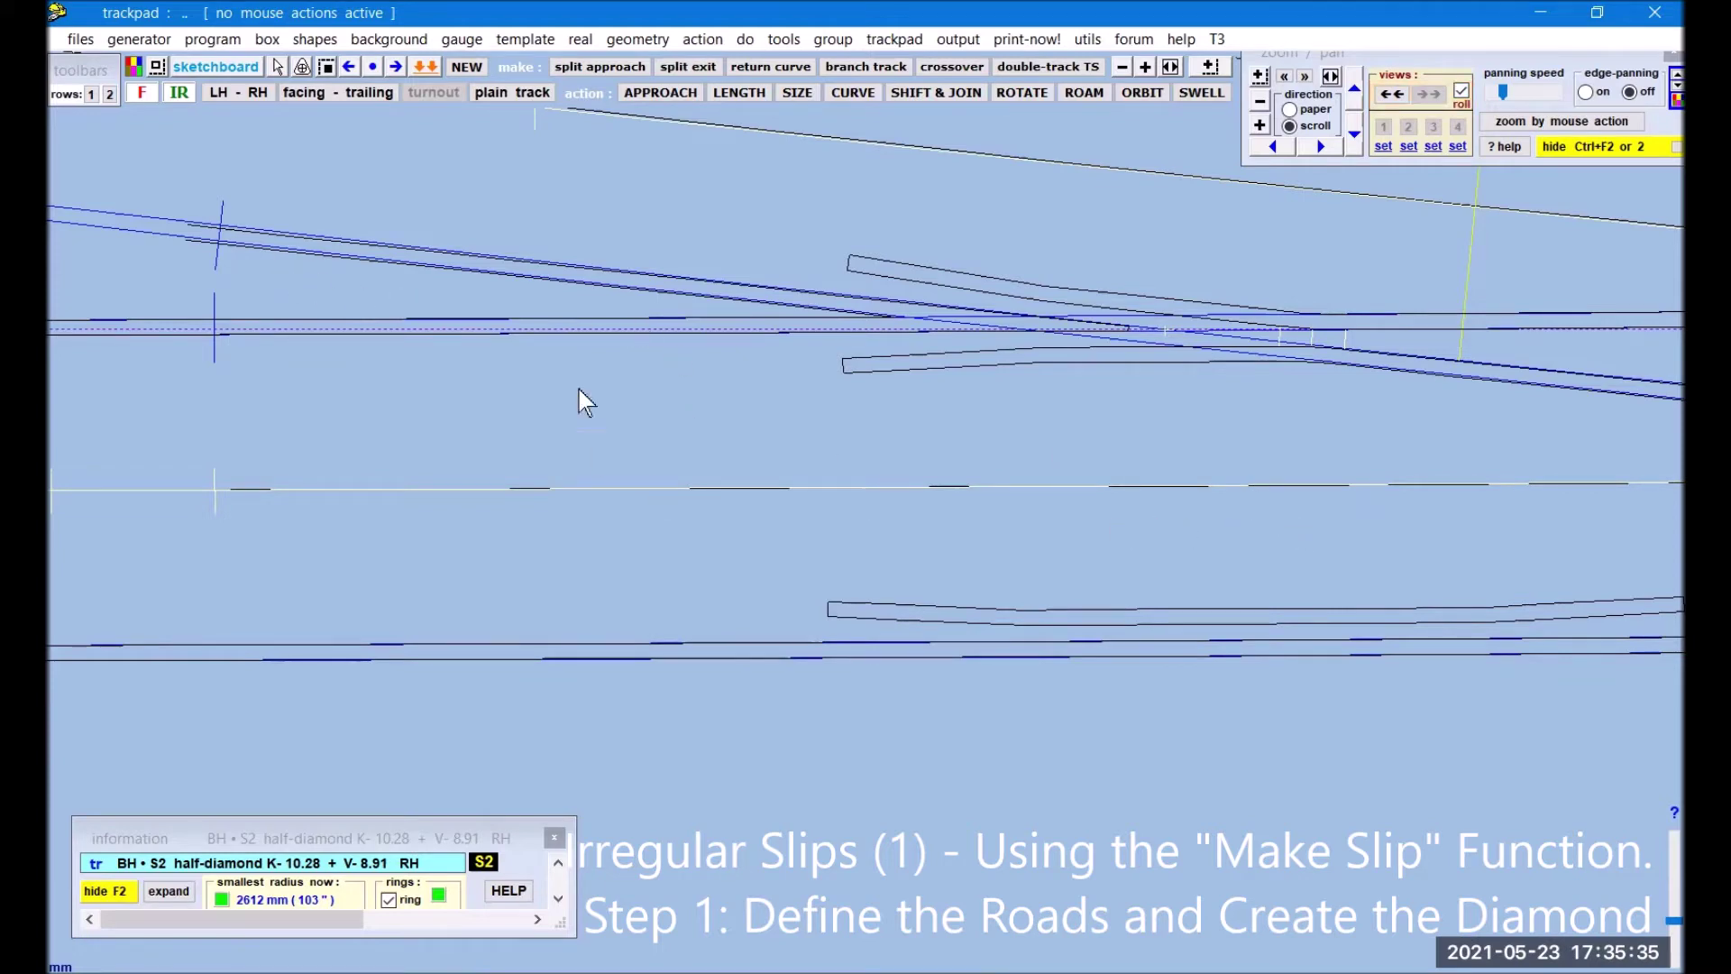
click(582, 39)
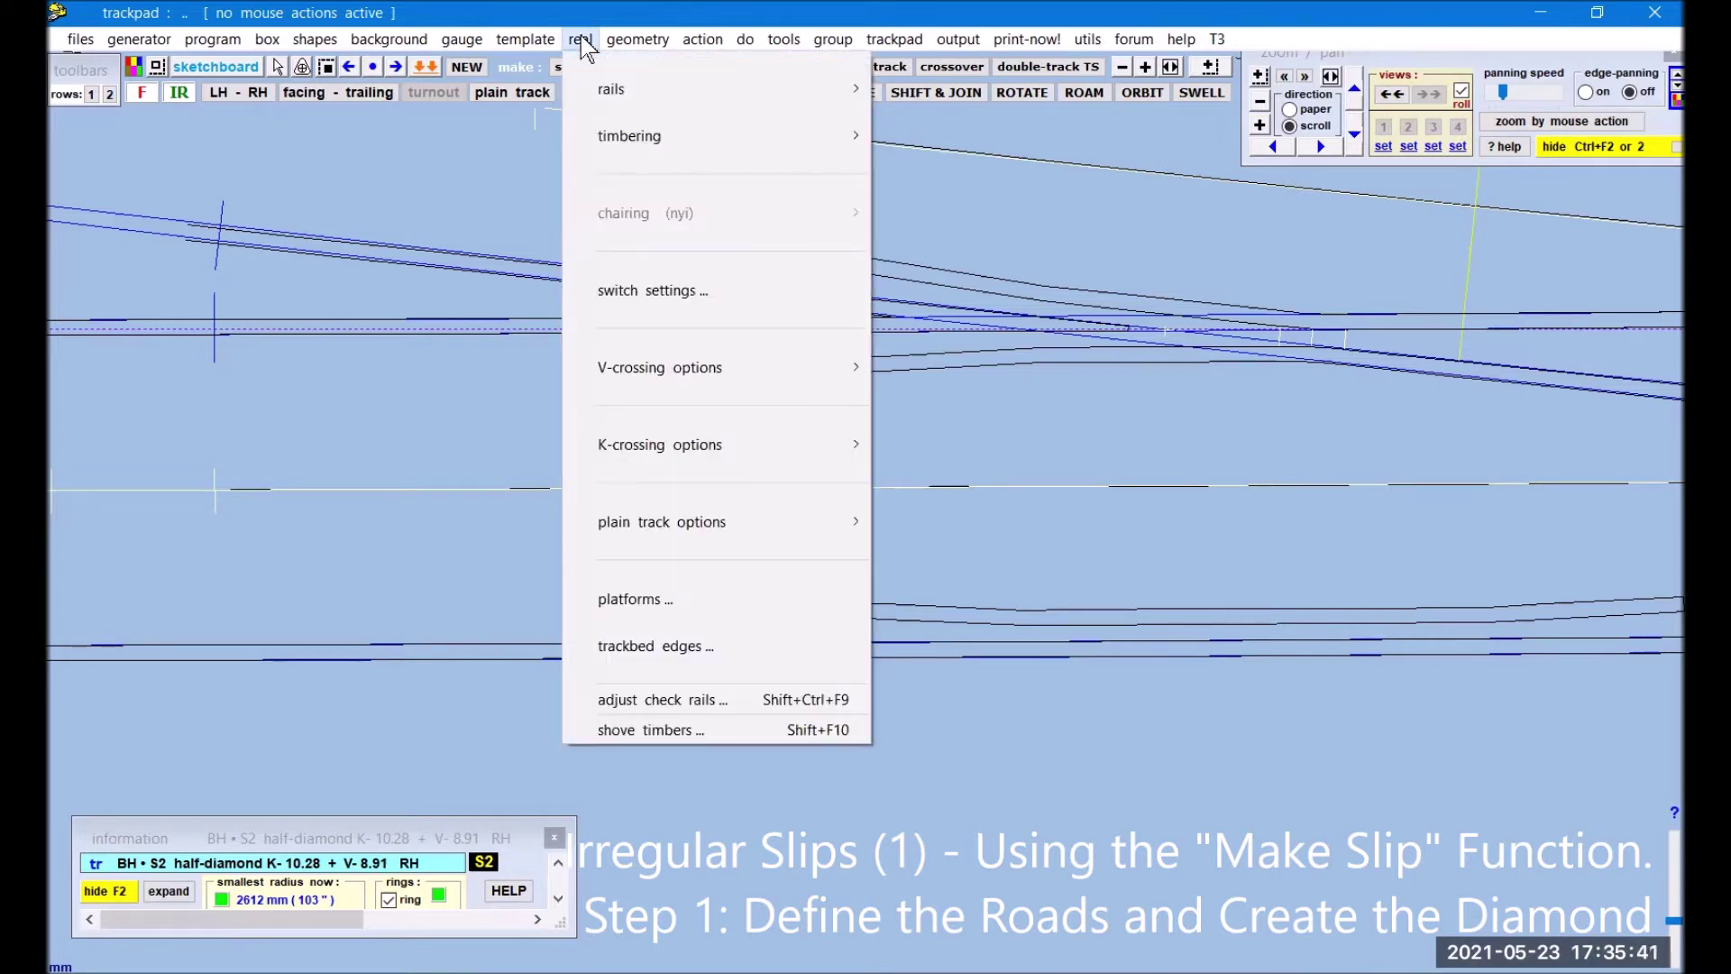
mouse_move(678, 370)
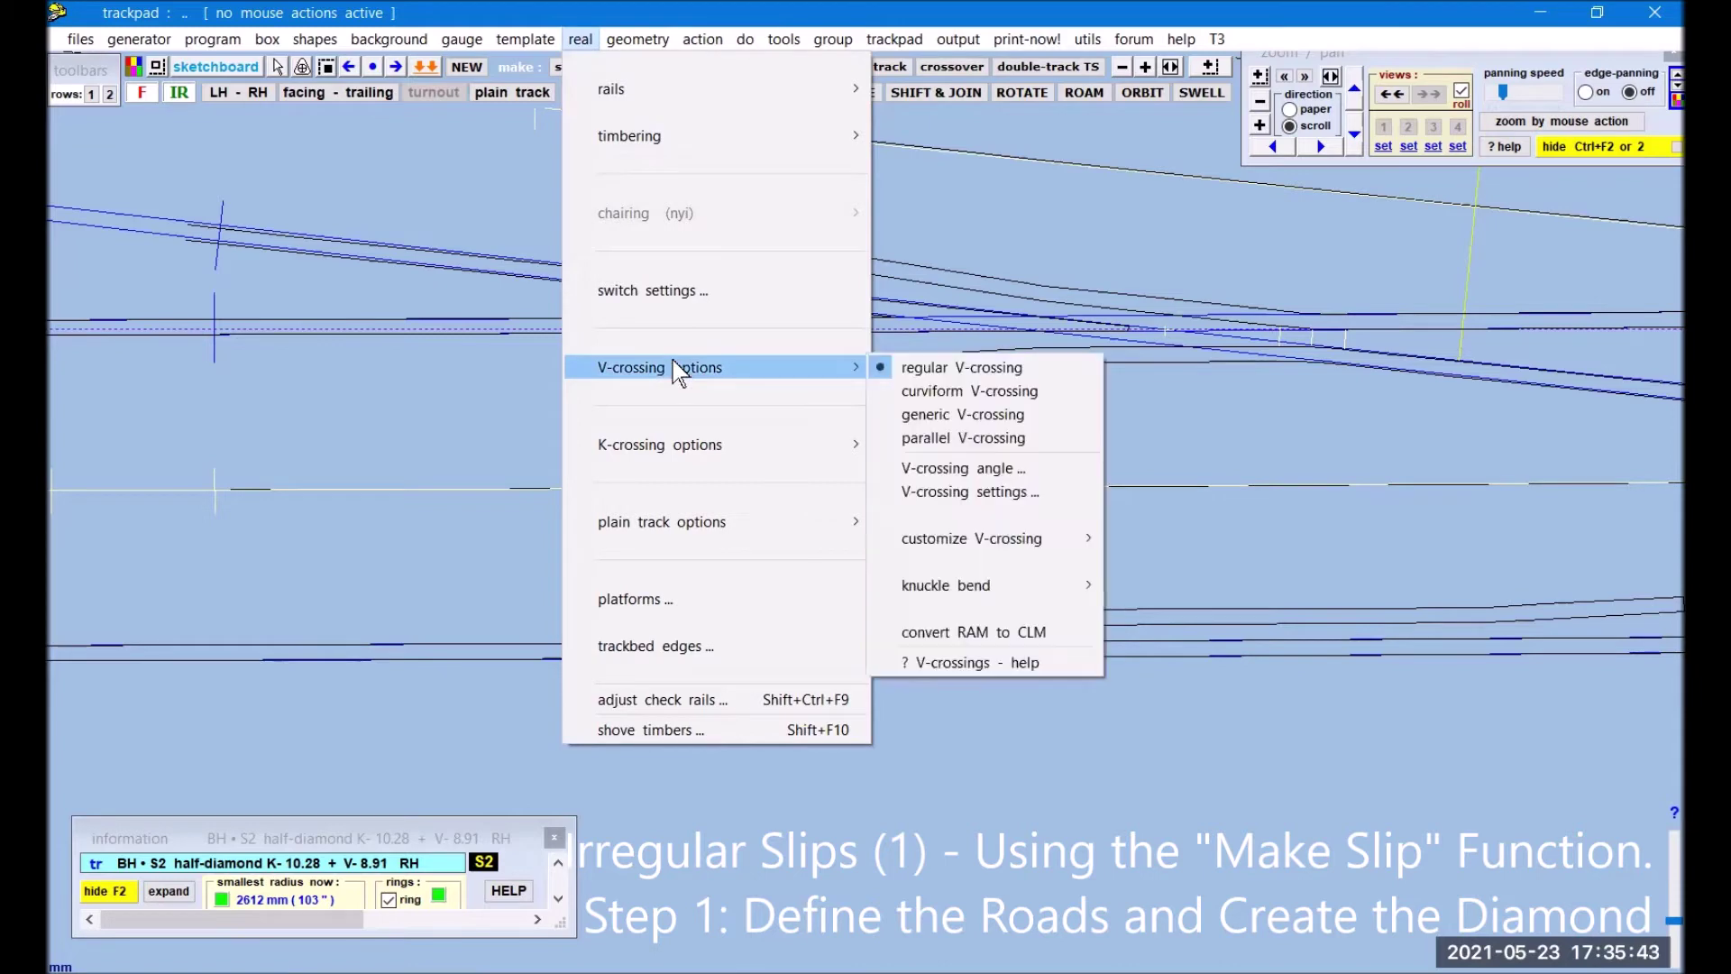
click(963, 415)
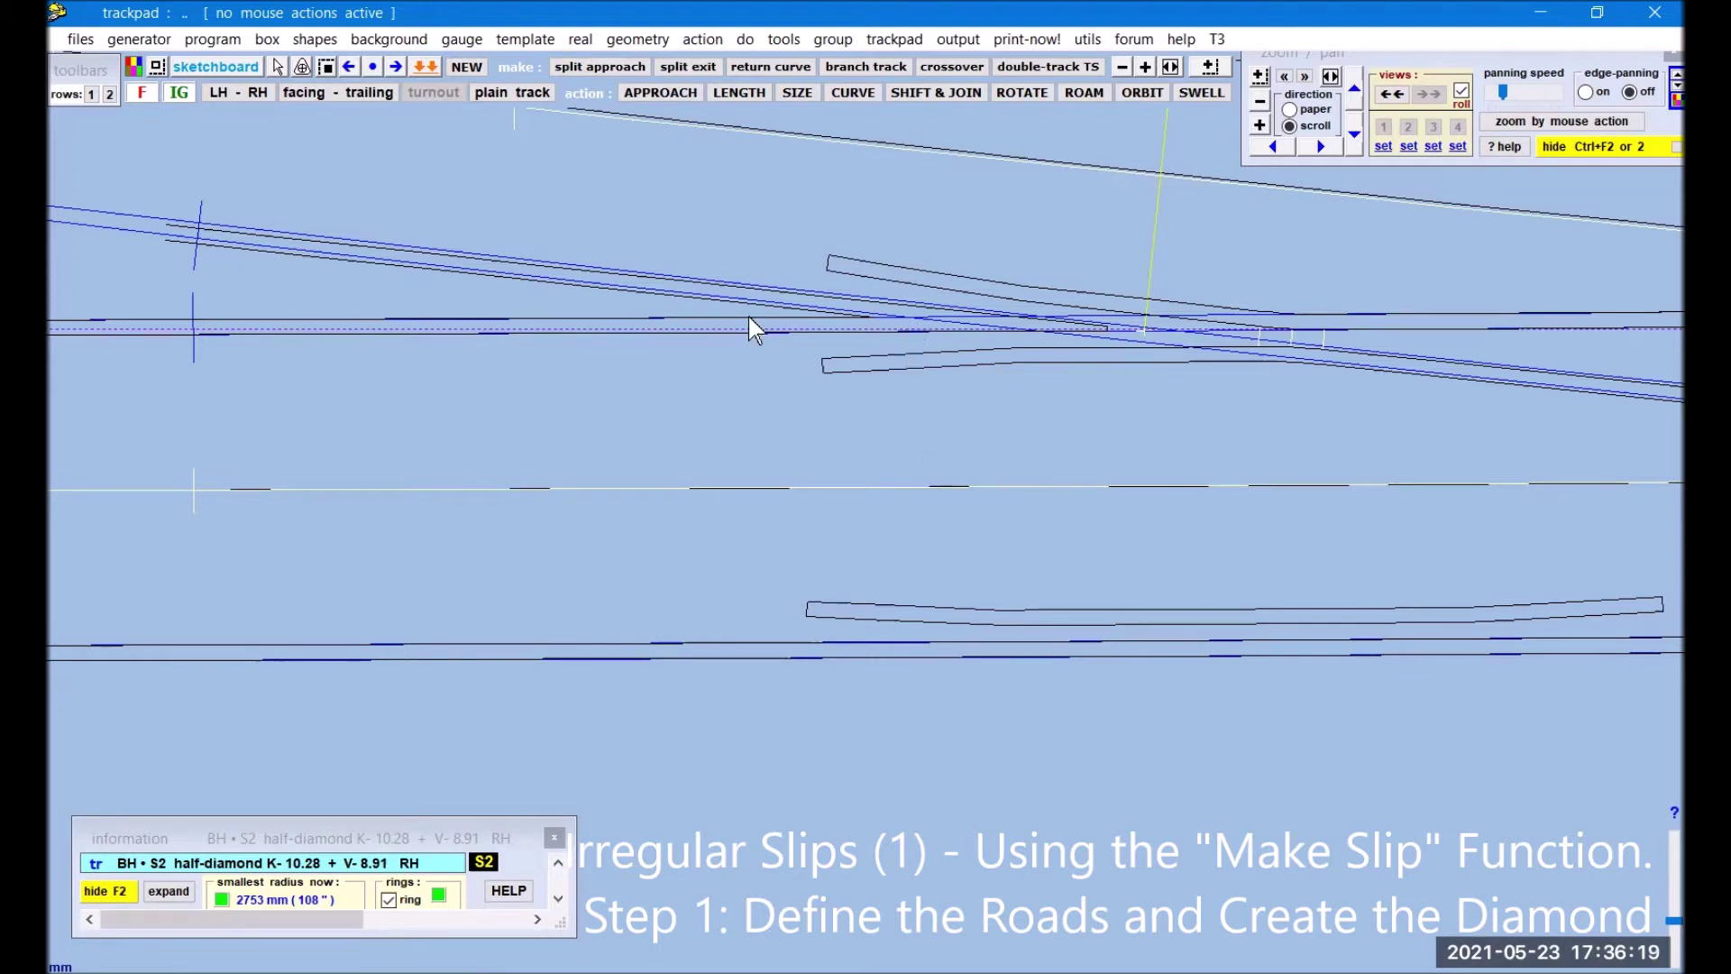
Step: Adjust the half-diamond's V-crossing angle to 1:8.73 to bring its diverging rails onto the crossing road at the V-crossing
click(712, 38)
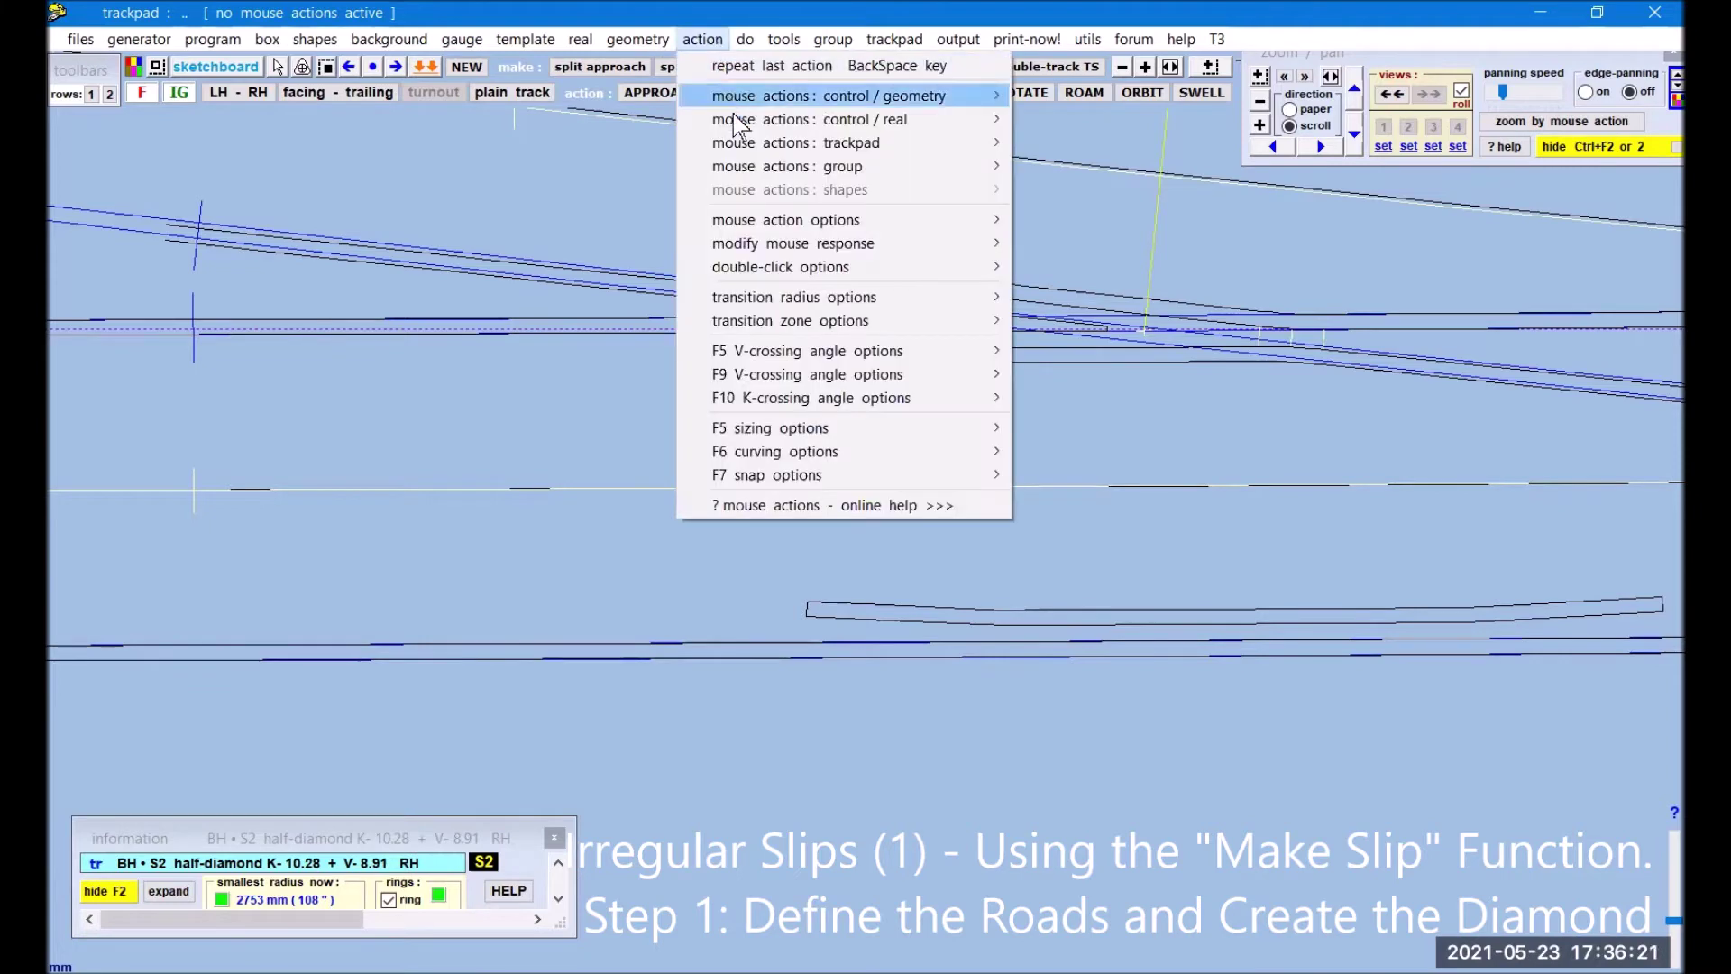
mouse_move(742, 121)
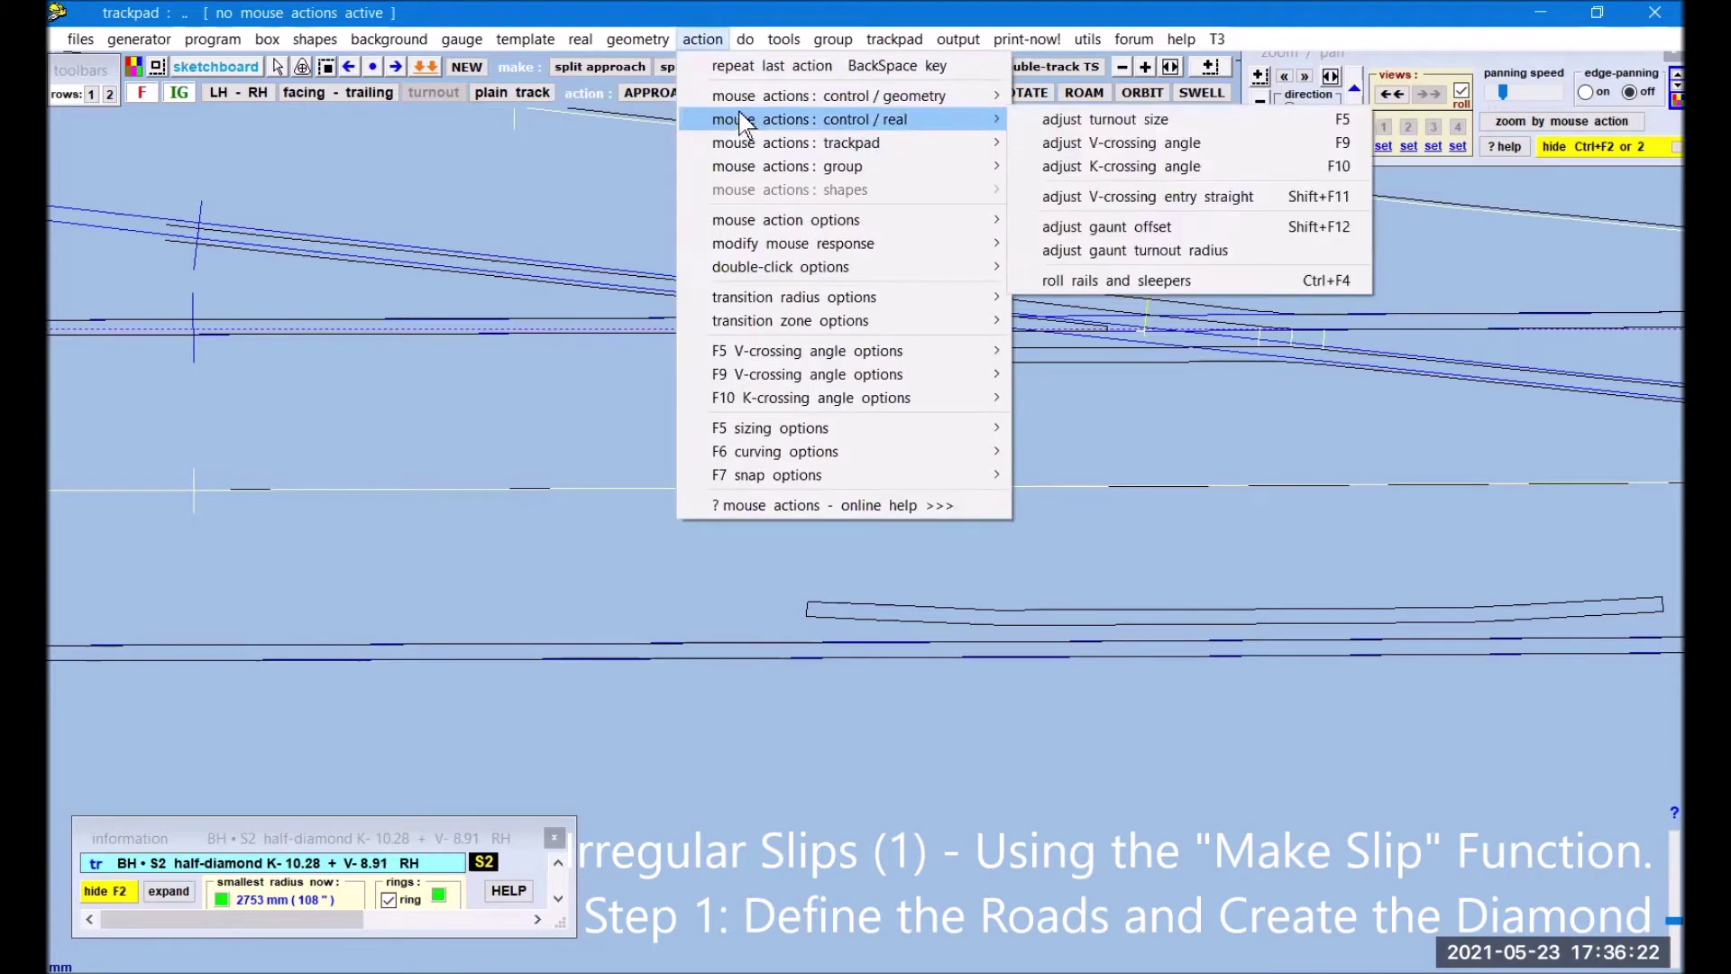
click(1132, 142)
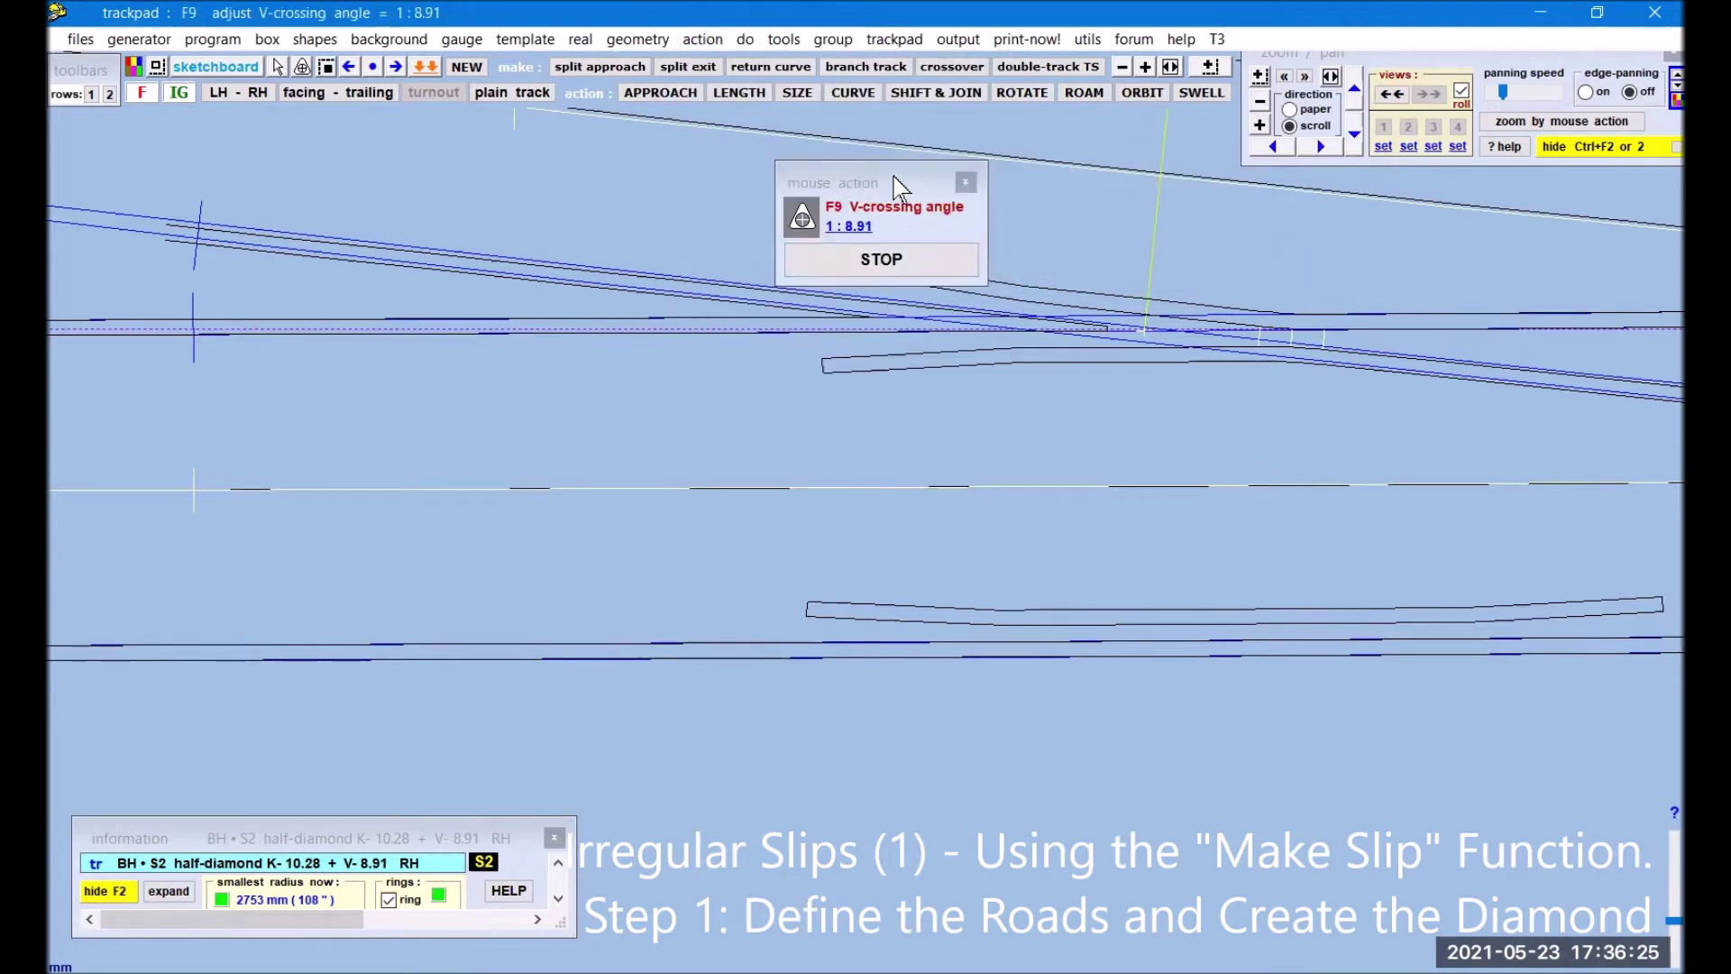
click(1037, 252)
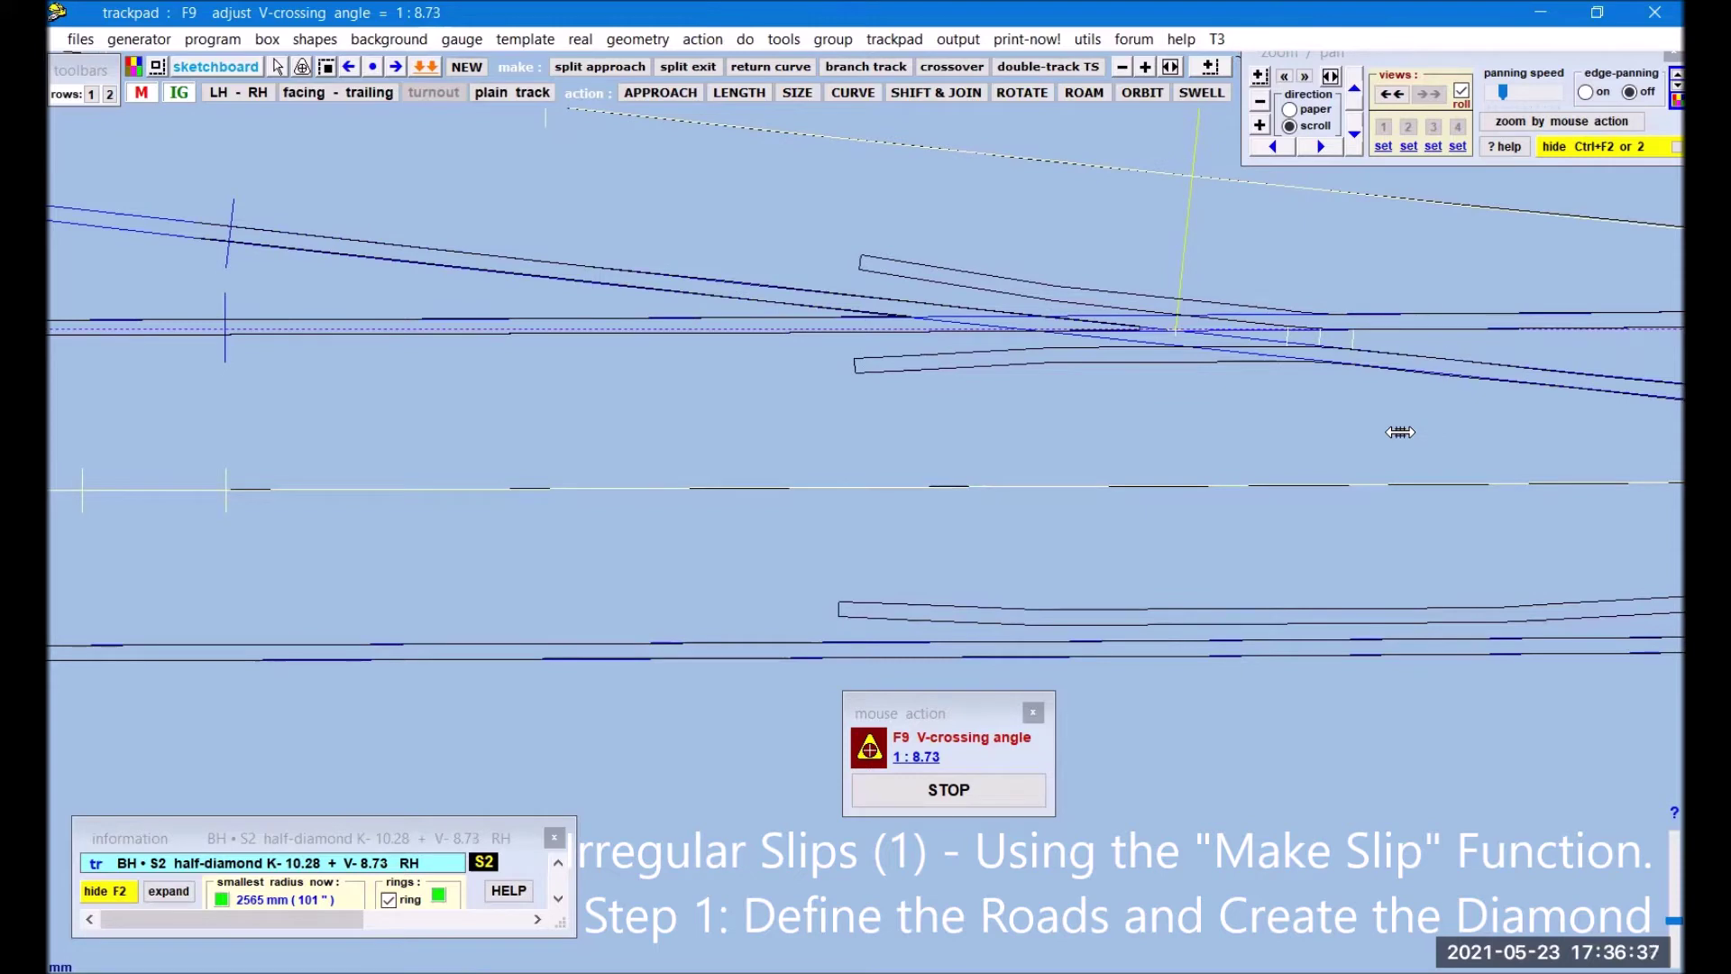
click(1400, 433)
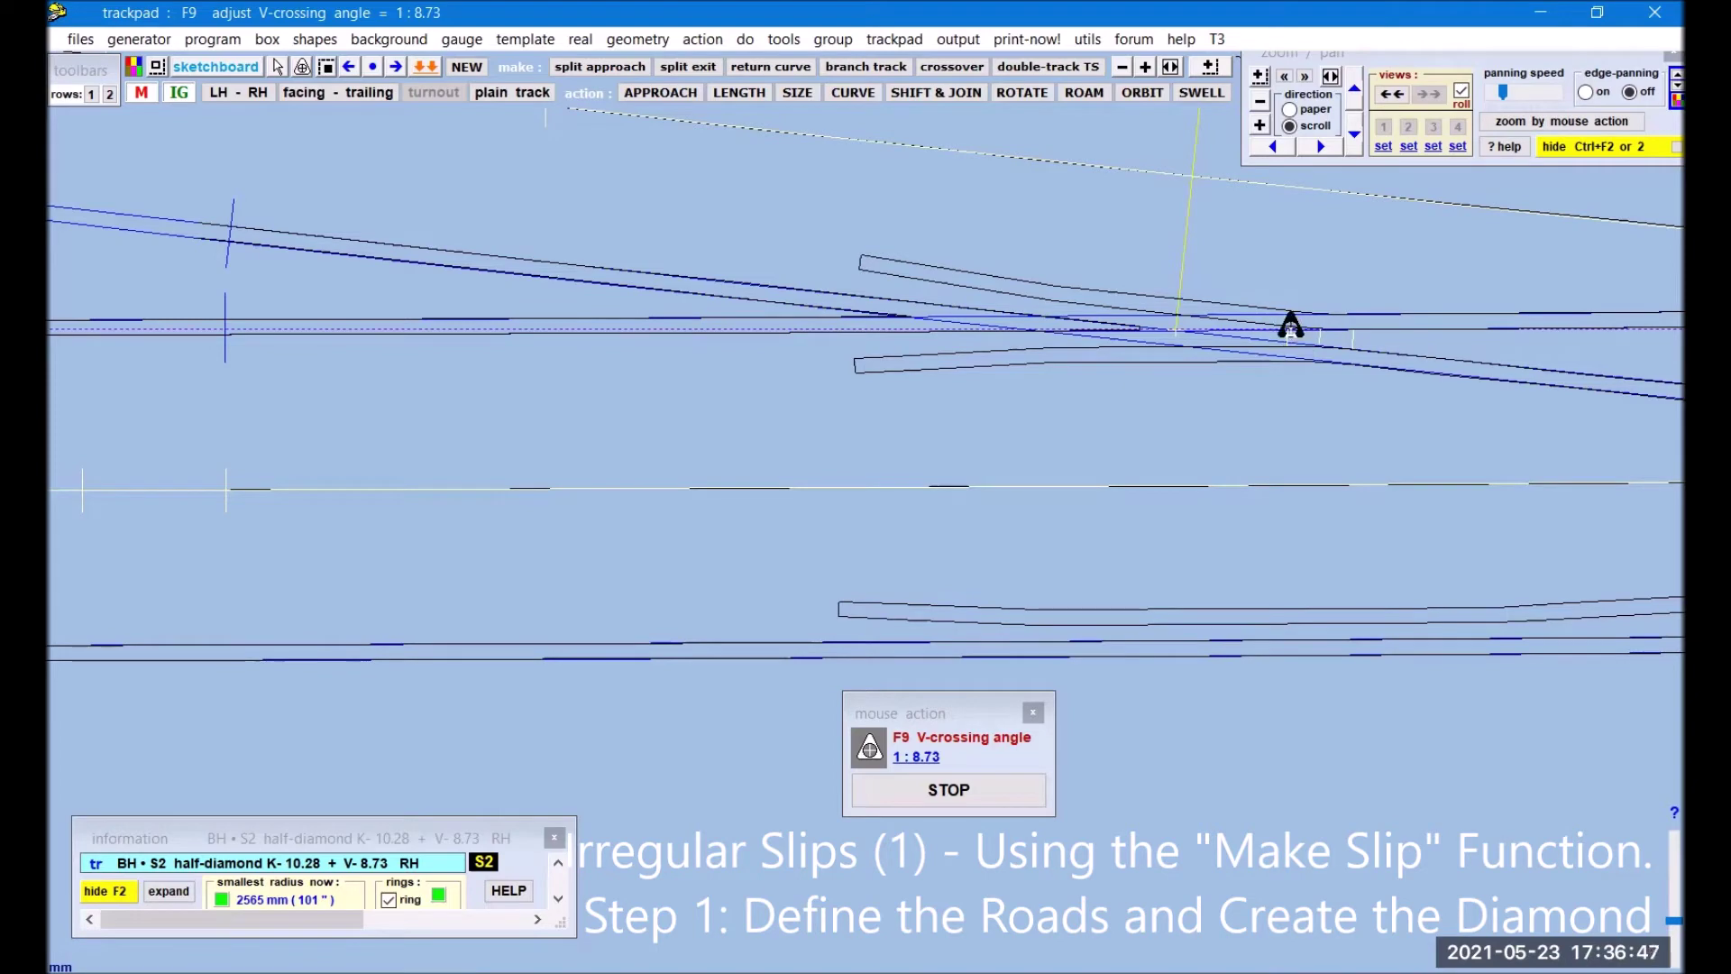
click(988, 788)
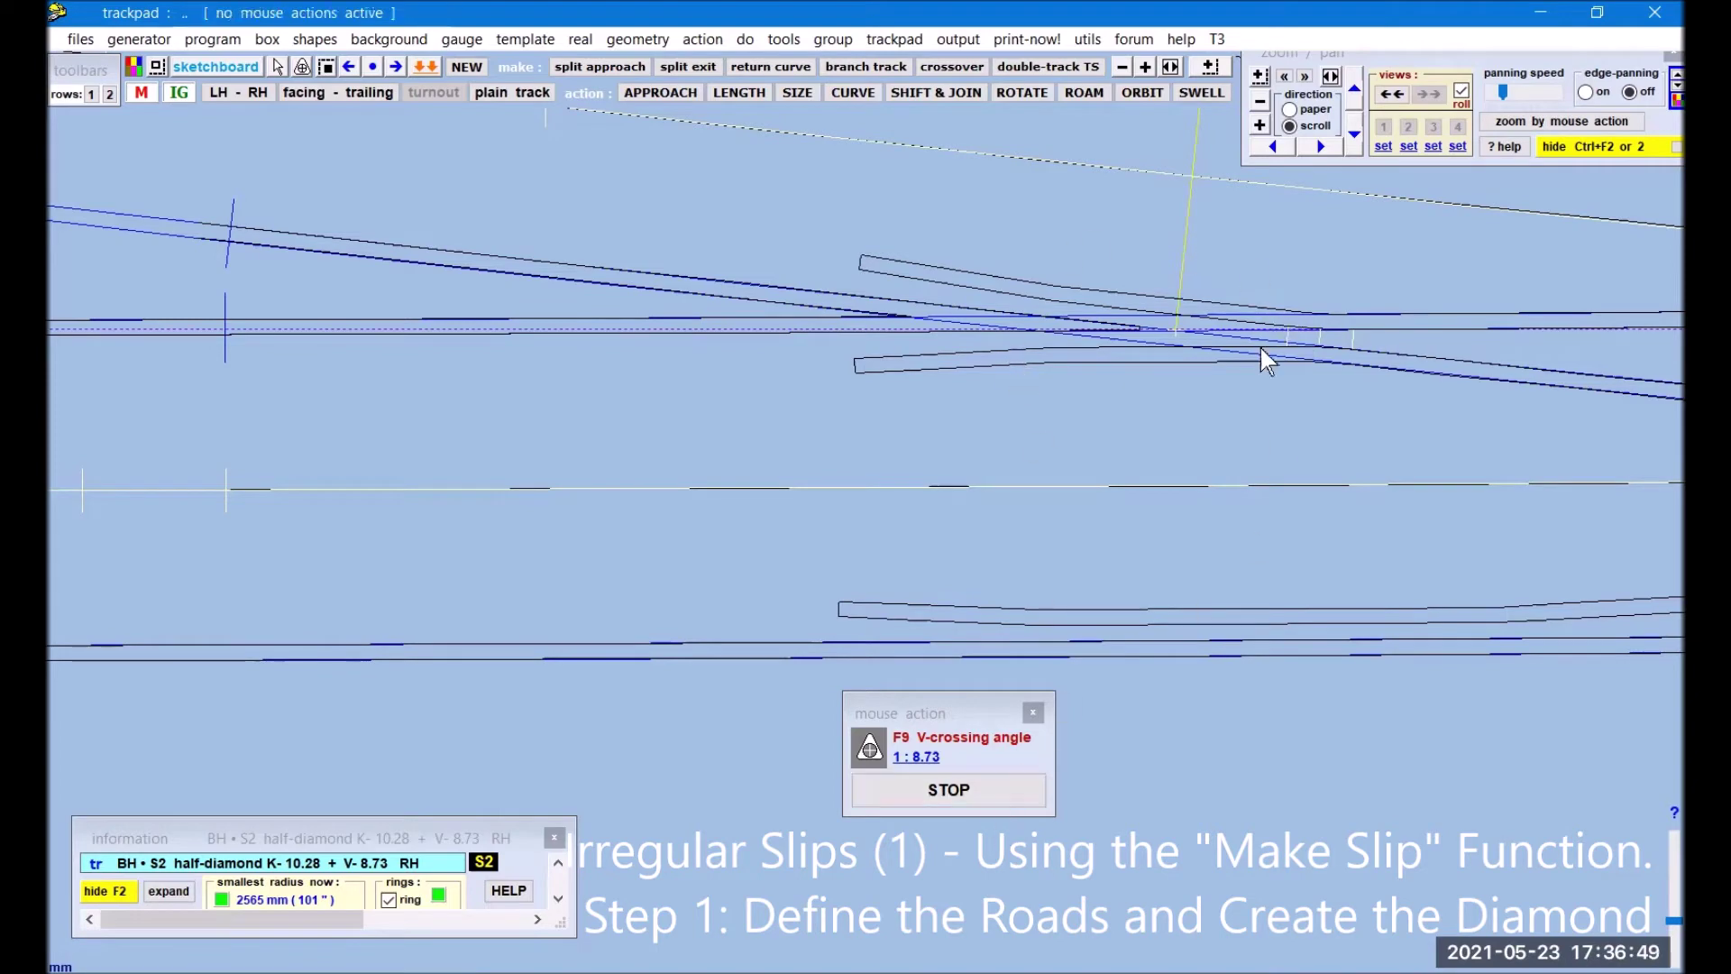
Step: Adjust the half-diamond's K-crossing angle to 1:10.01 to match its diagonal centre-line to the crossing road near the intersection
click(1259, 101)
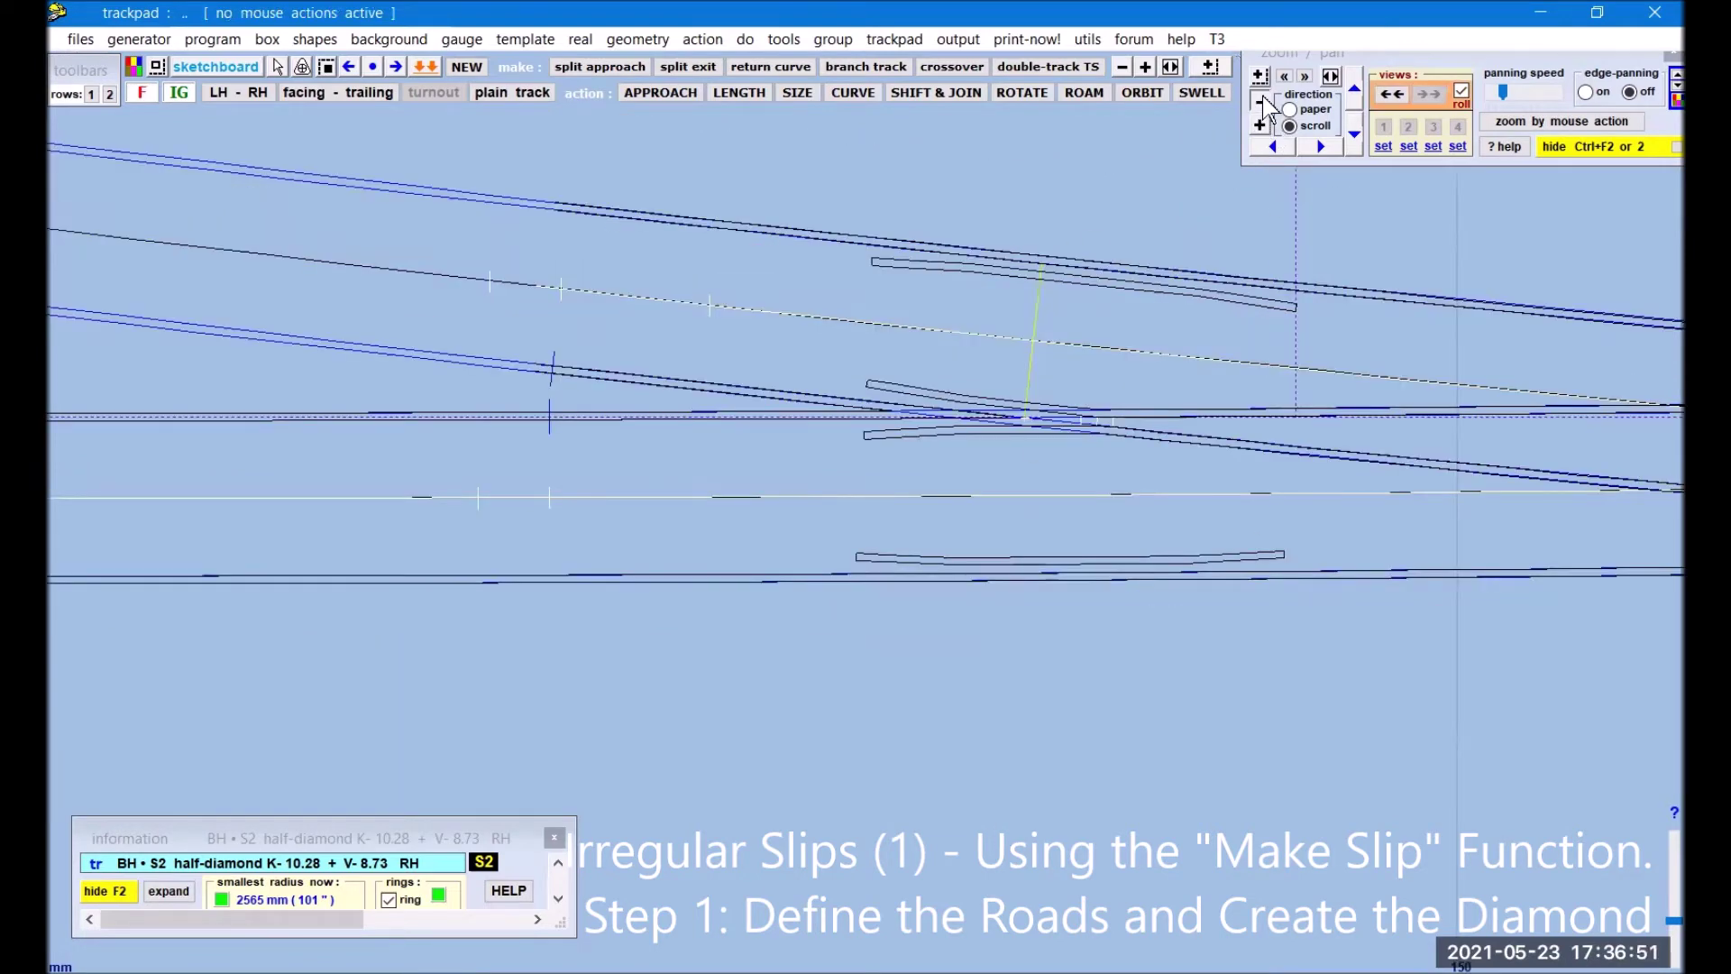
click(1260, 101)
right_drag(1565, 659, 932, 649)
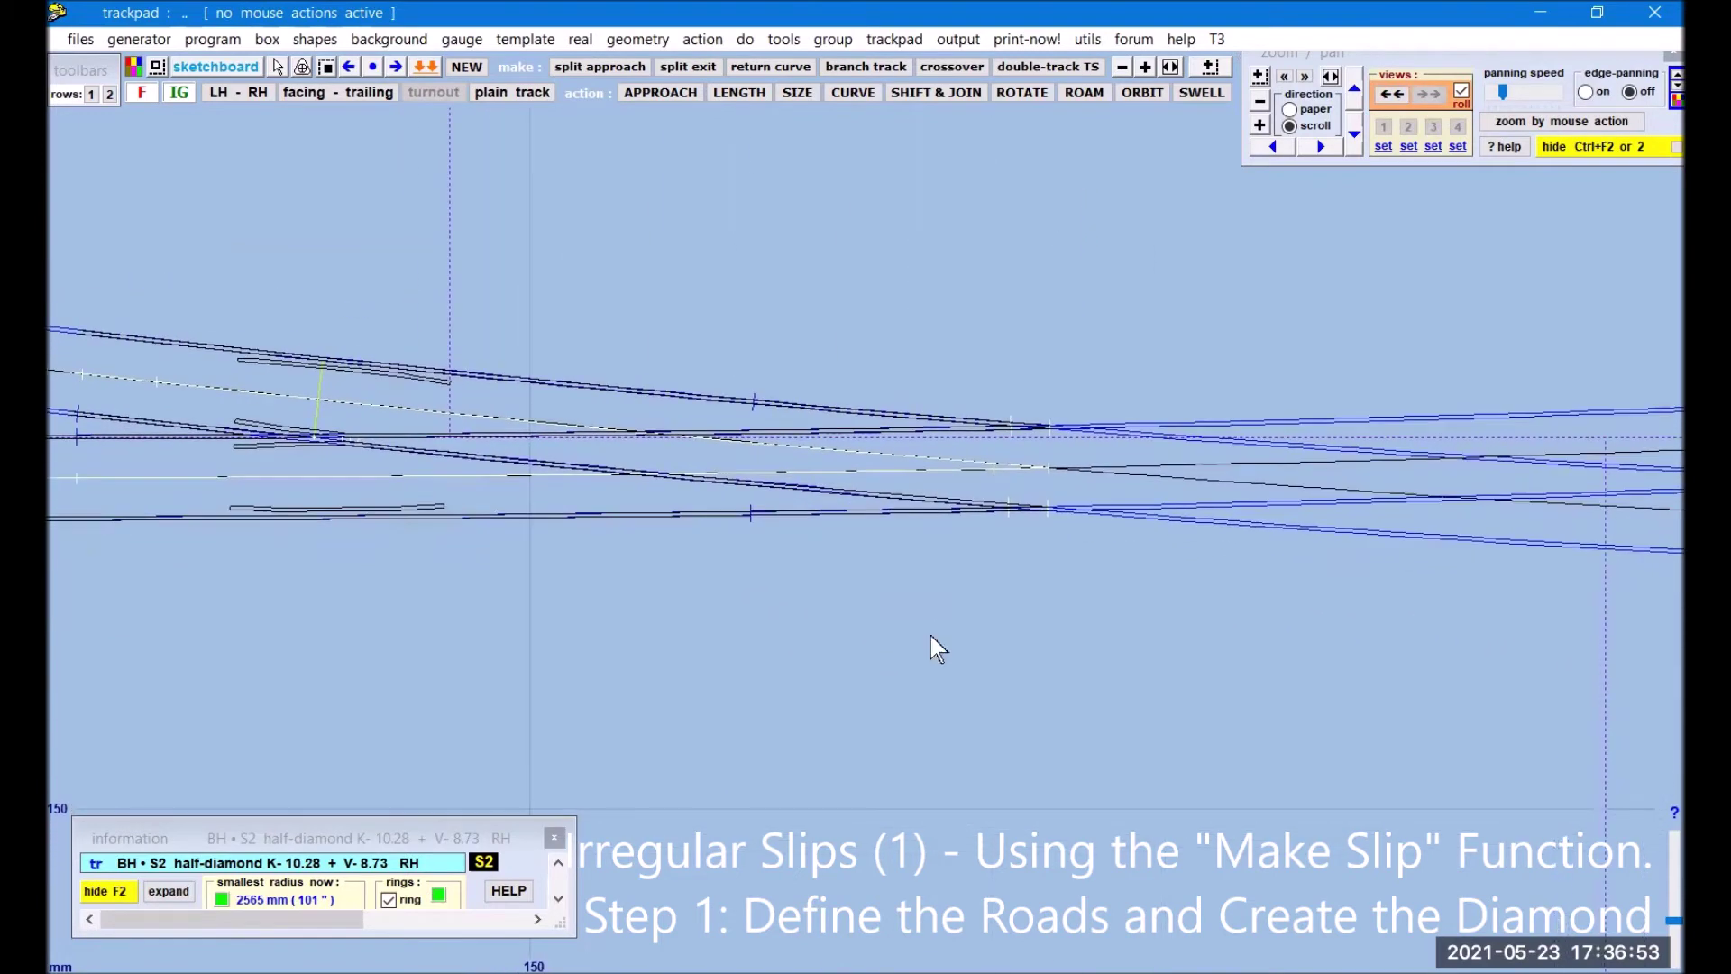
click(1260, 126)
click(1260, 126)
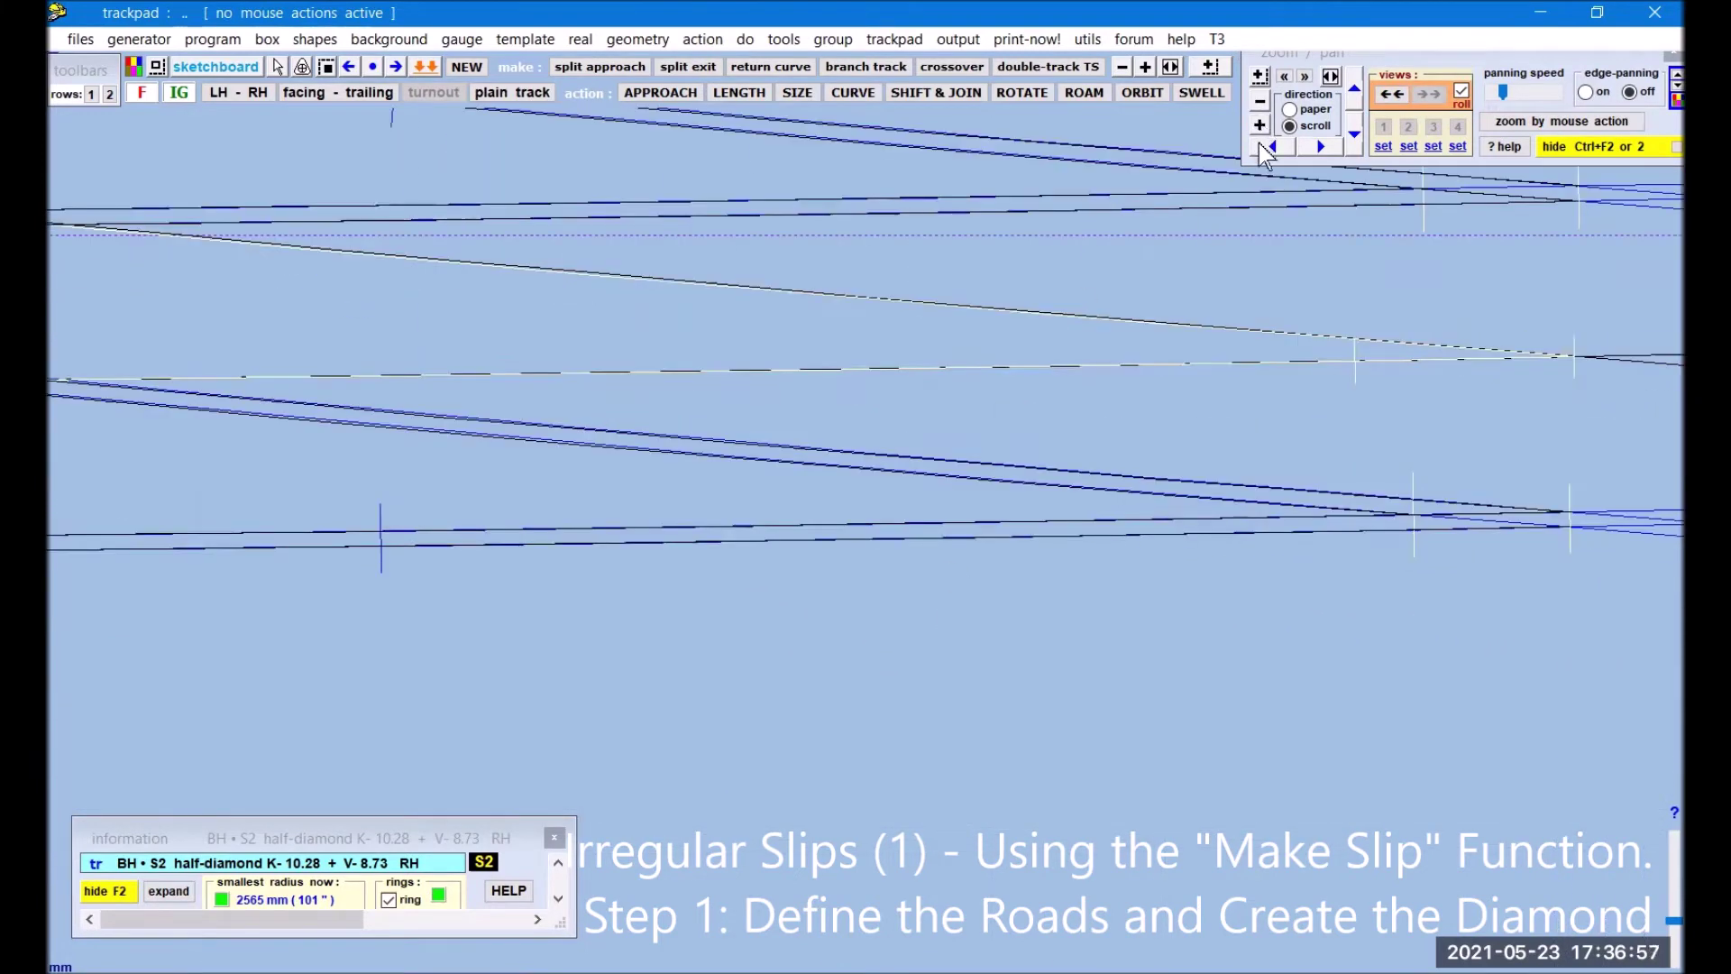
right_click(1182, 598)
right_drag(1183, 599, 1181, 767)
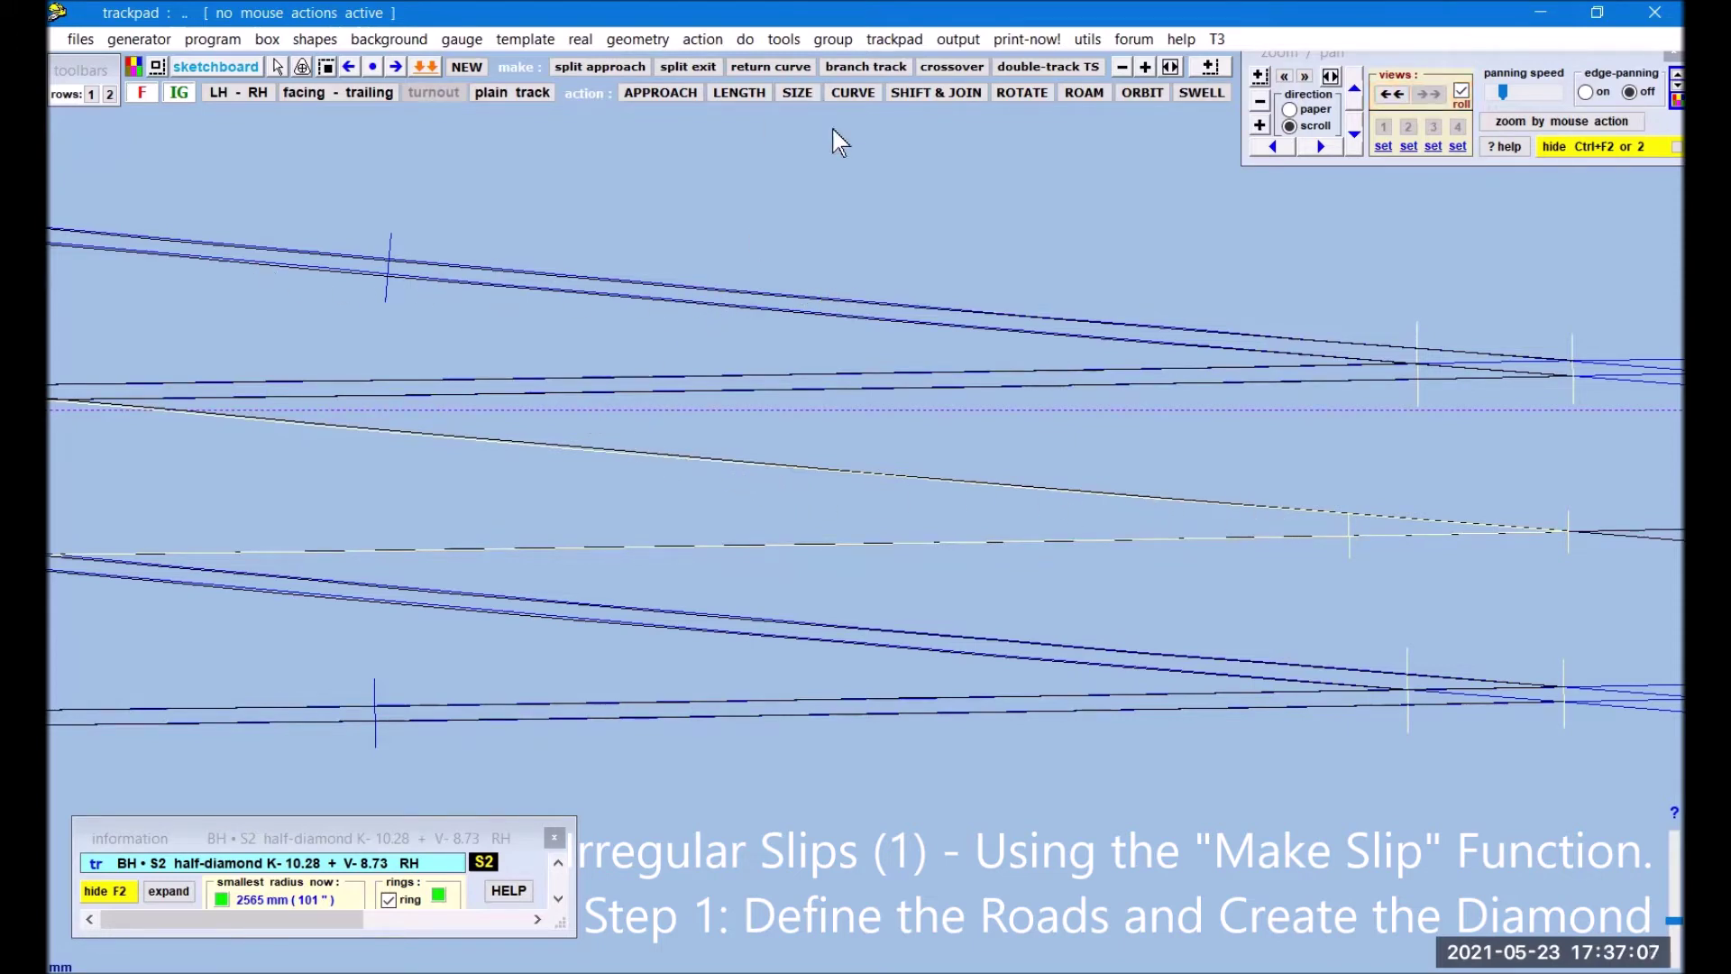
click(702, 39)
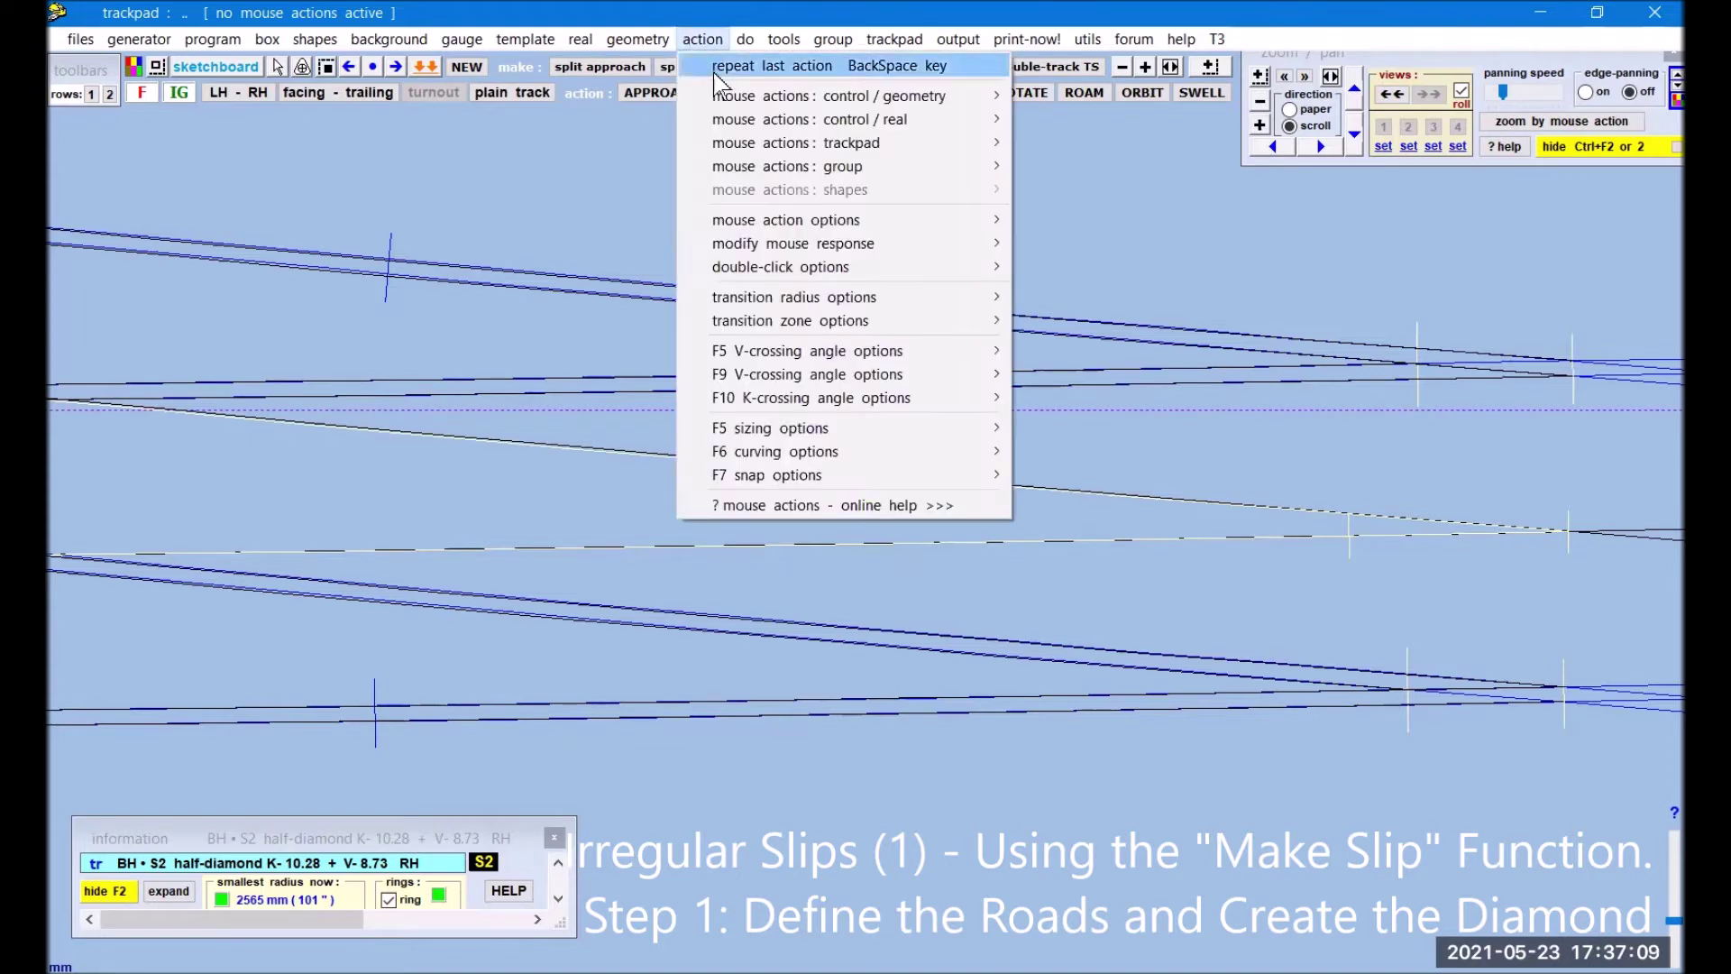
mouse_move(745, 100)
mouse_move(992, 119)
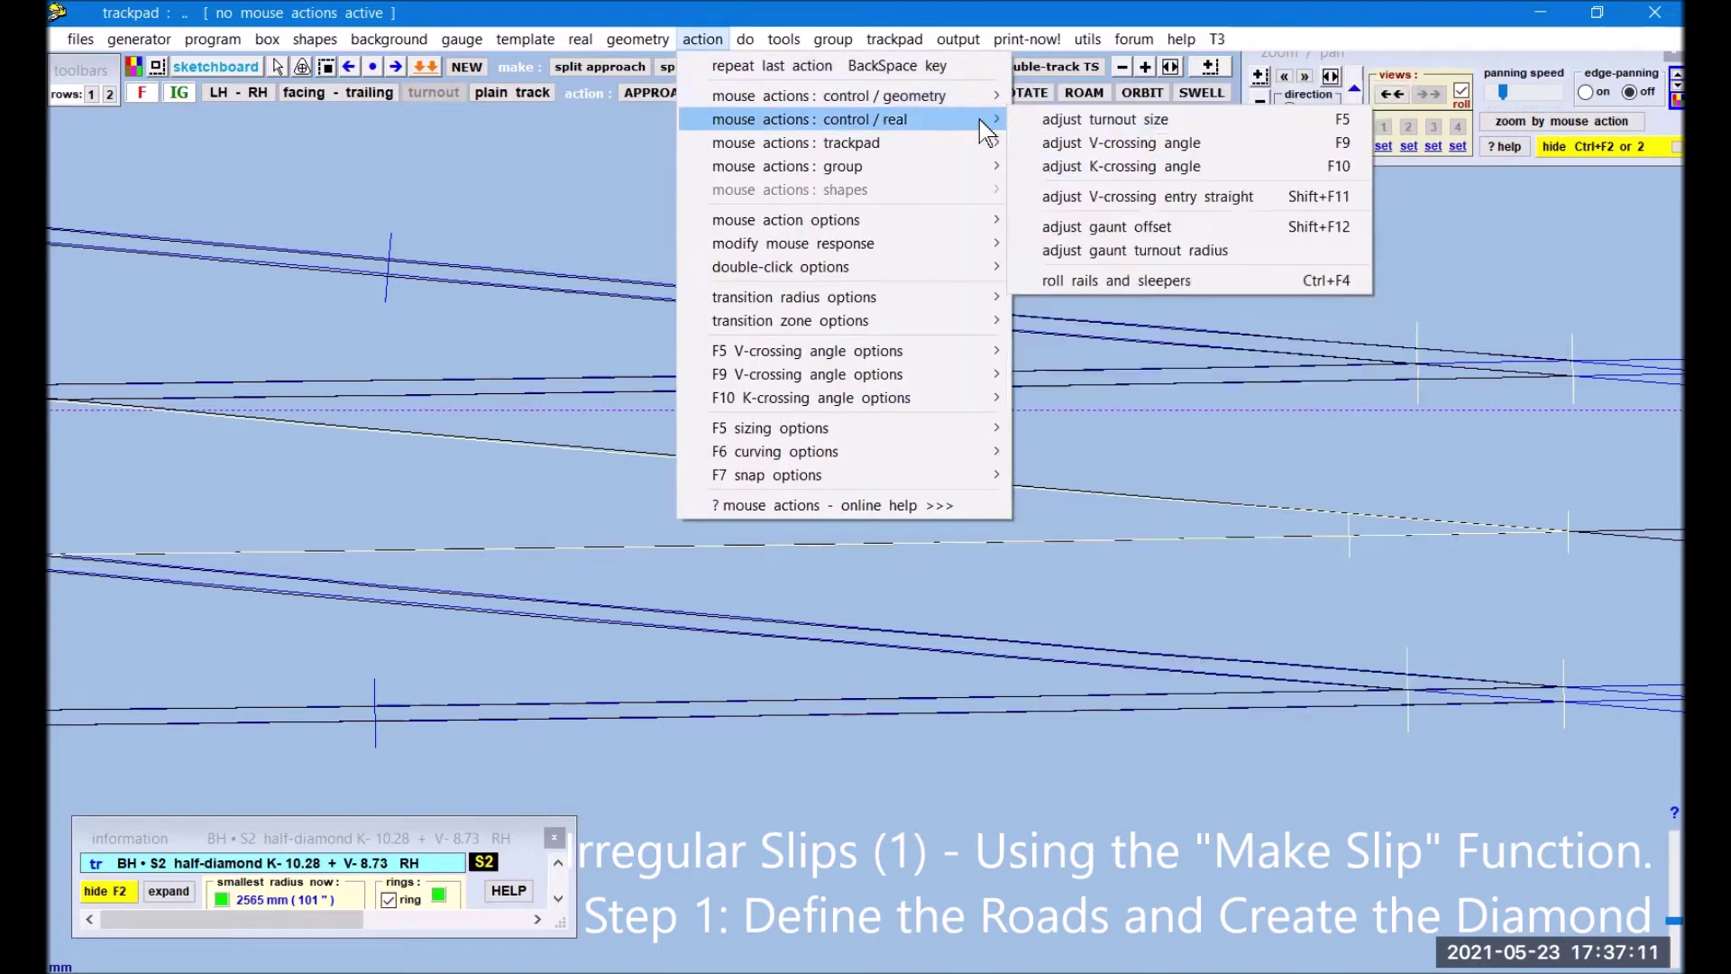
click(974, 246)
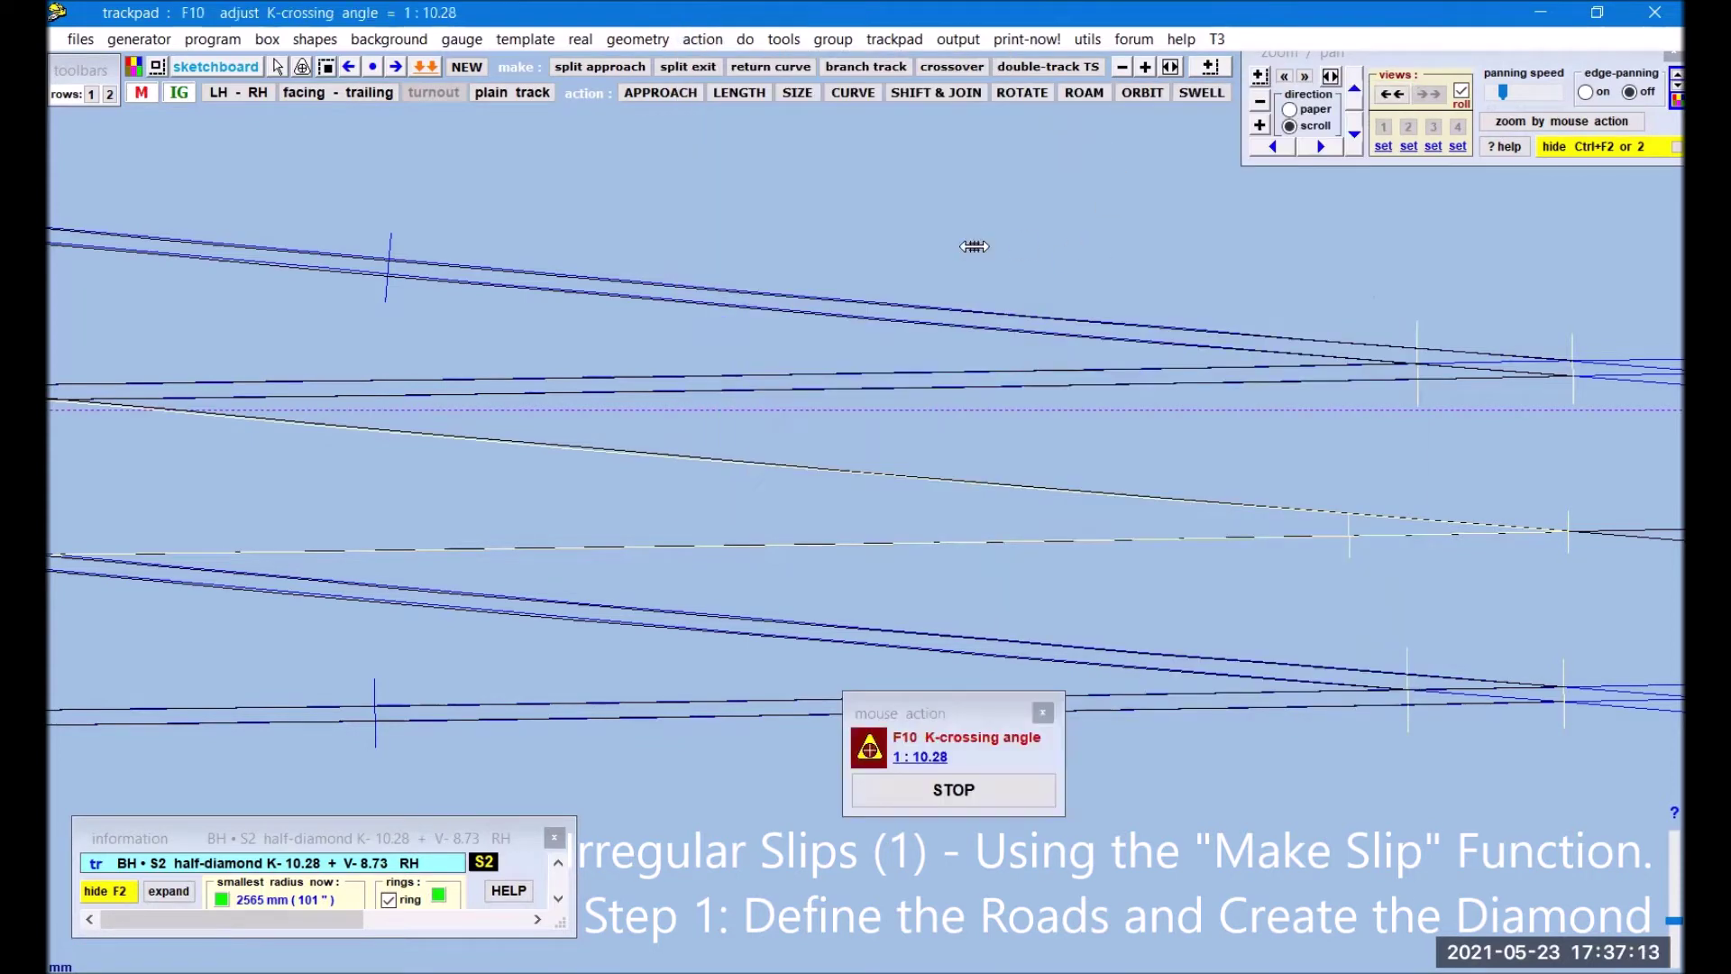
drag(974, 246, 1018, 237)
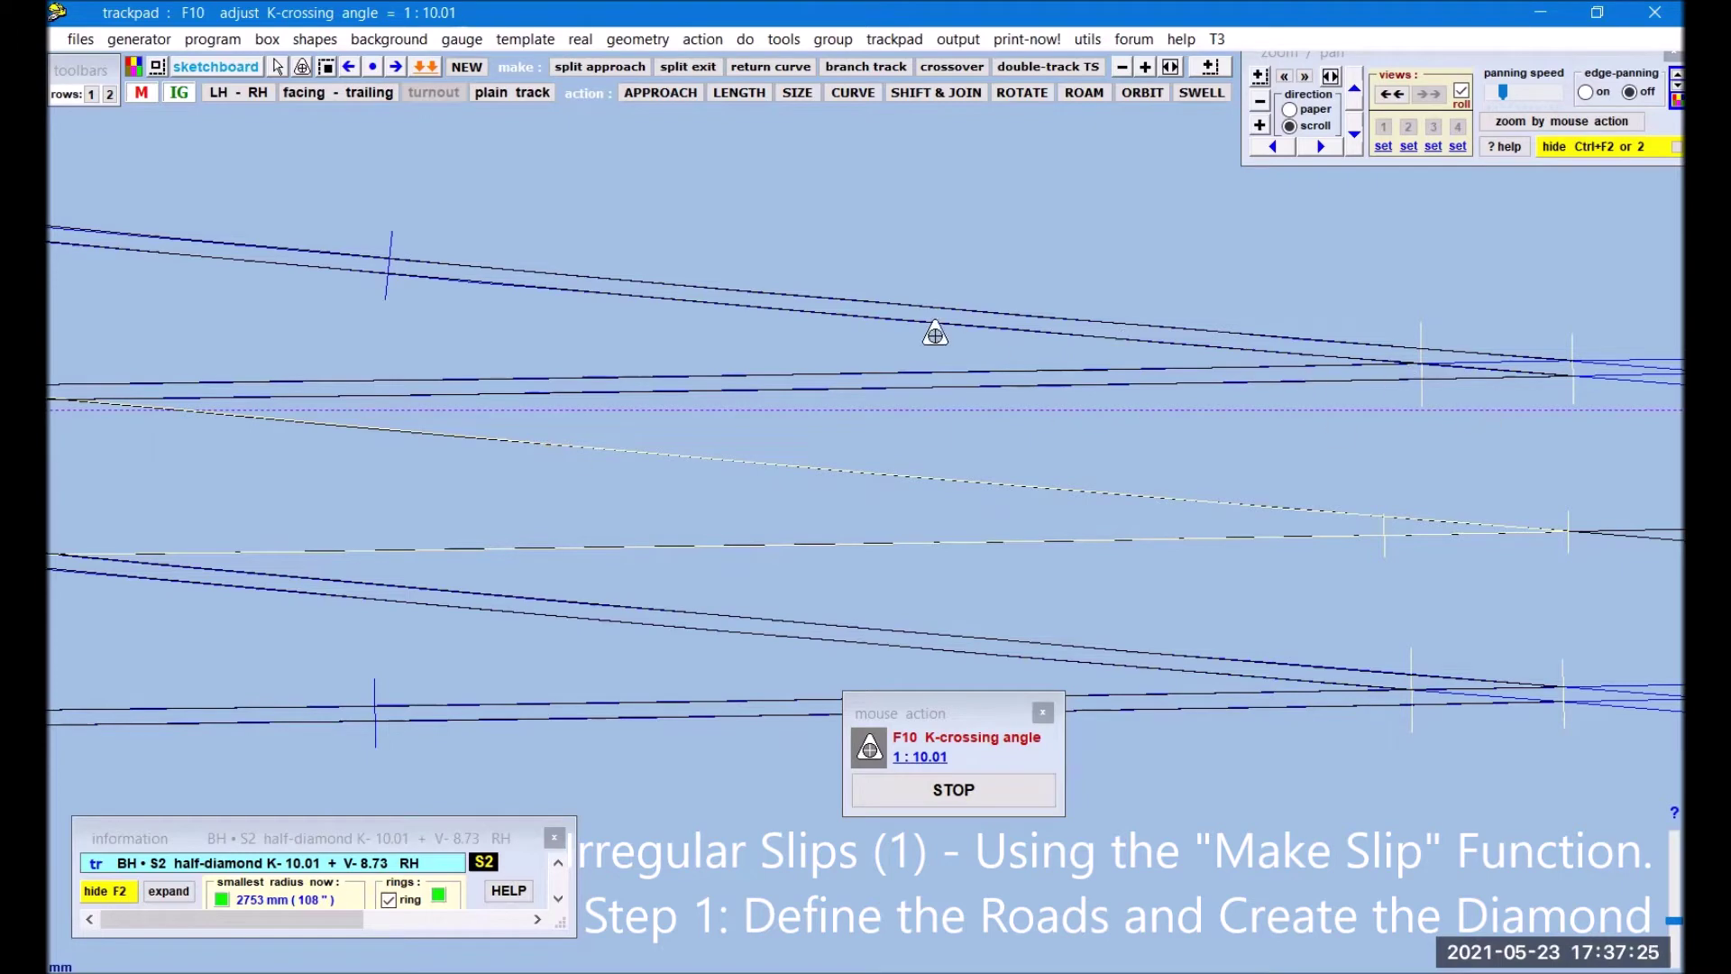
click(981, 793)
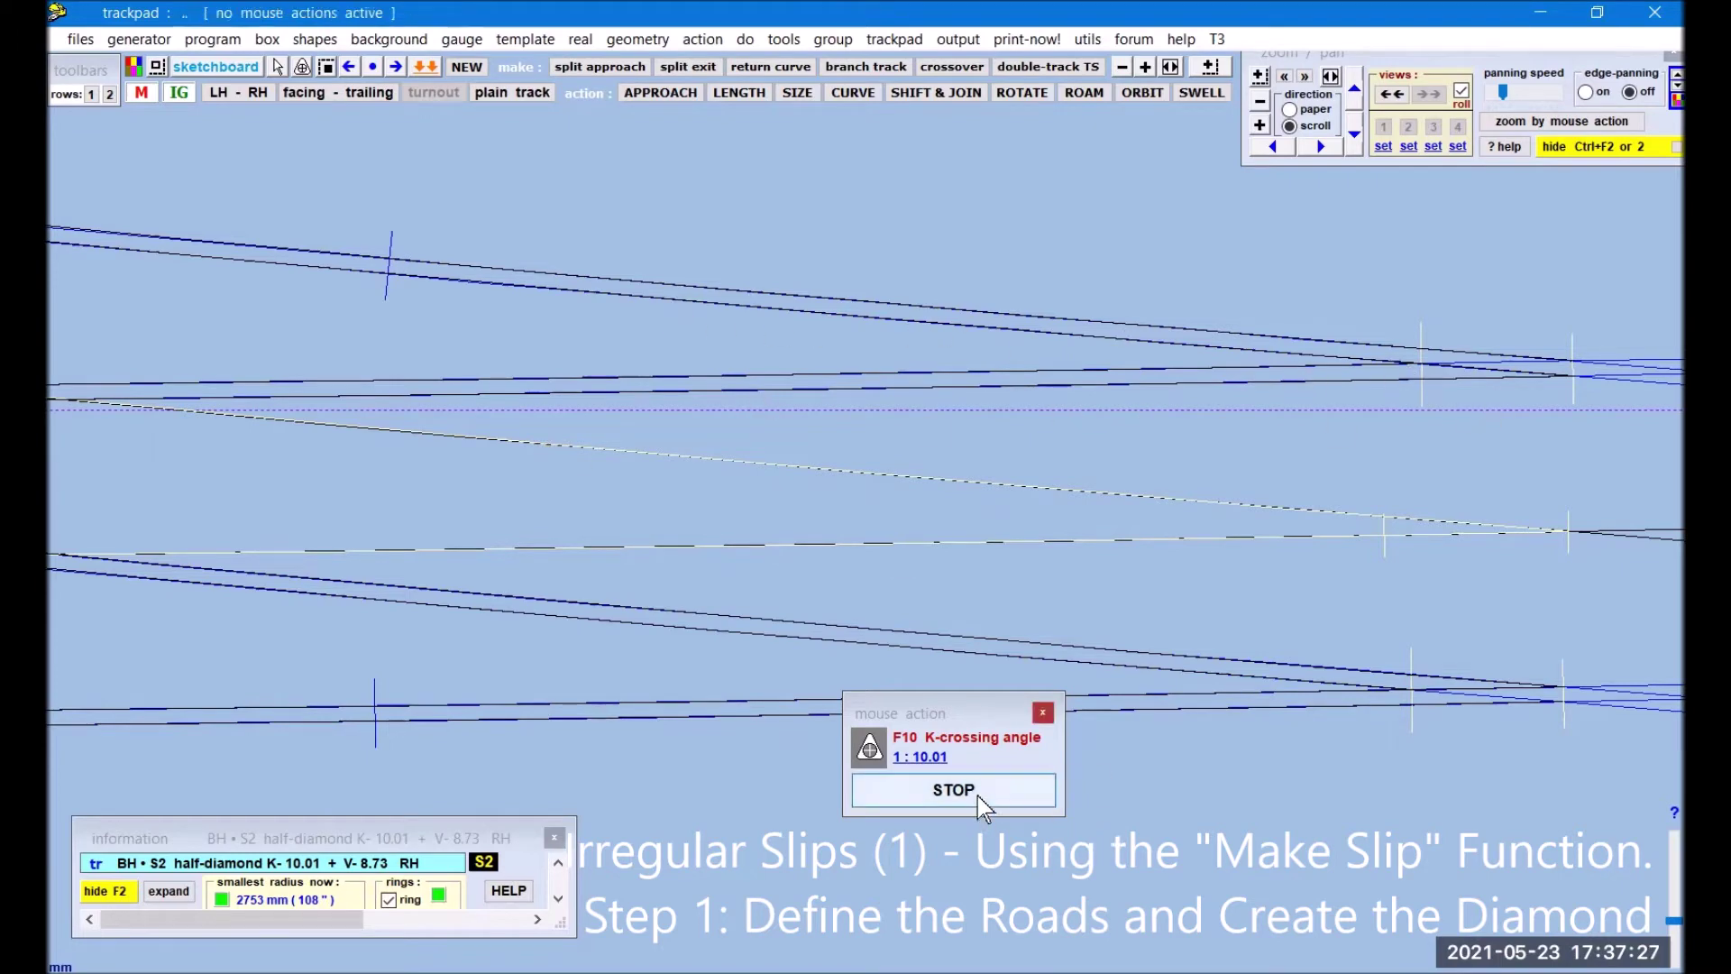
Step: Readjust the half-diamond's V-crossing angle to 1:8.91 so its rails follow the crossing road through the V-crossing
right_click(591, 791)
click(595, 774)
mouse_move(595, 773)
mouse_down()
mouse_move(1280, 769)
mouse_move(1453, 742)
mouse_up()
mouse_move(491, 750)
mouse_down()
mouse_move(1089, 738)
mouse_move(1539, 769)
mouse_move(1615, 757)
mouse_up()
right_click(656, 774)
click(657, 774)
mouse_move(656, 773)
mouse_down()
mouse_move(1071, 797)
mouse_move(1253, 762)
mouse_up()
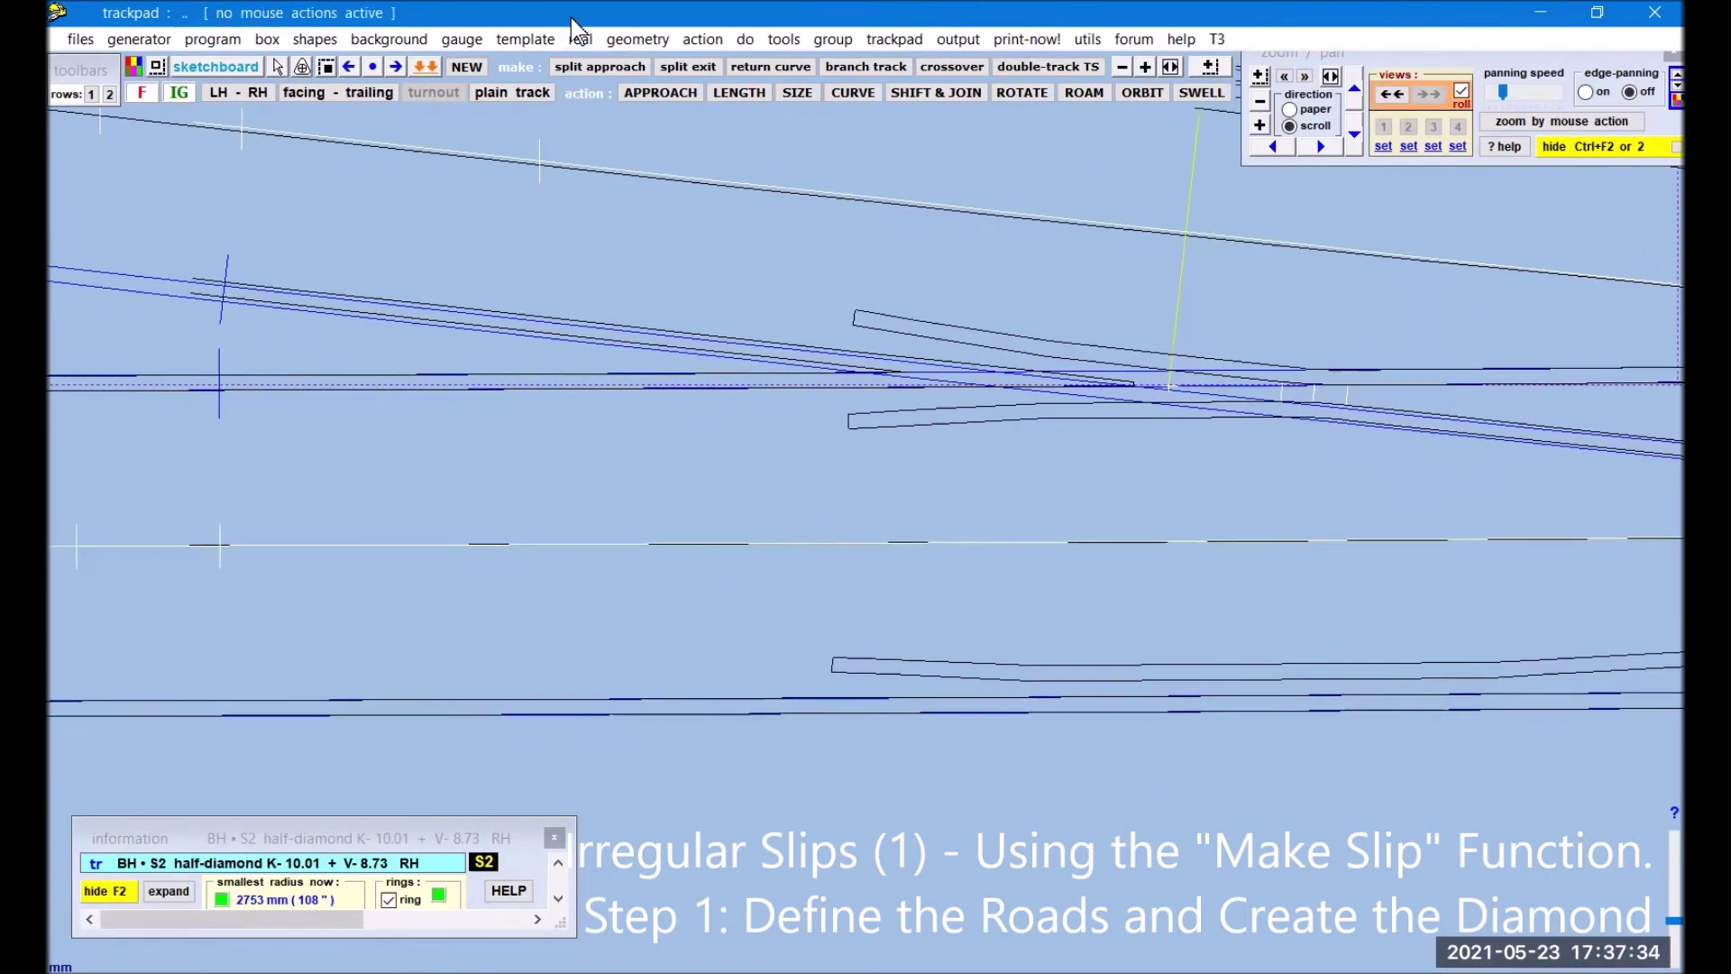
click(715, 40)
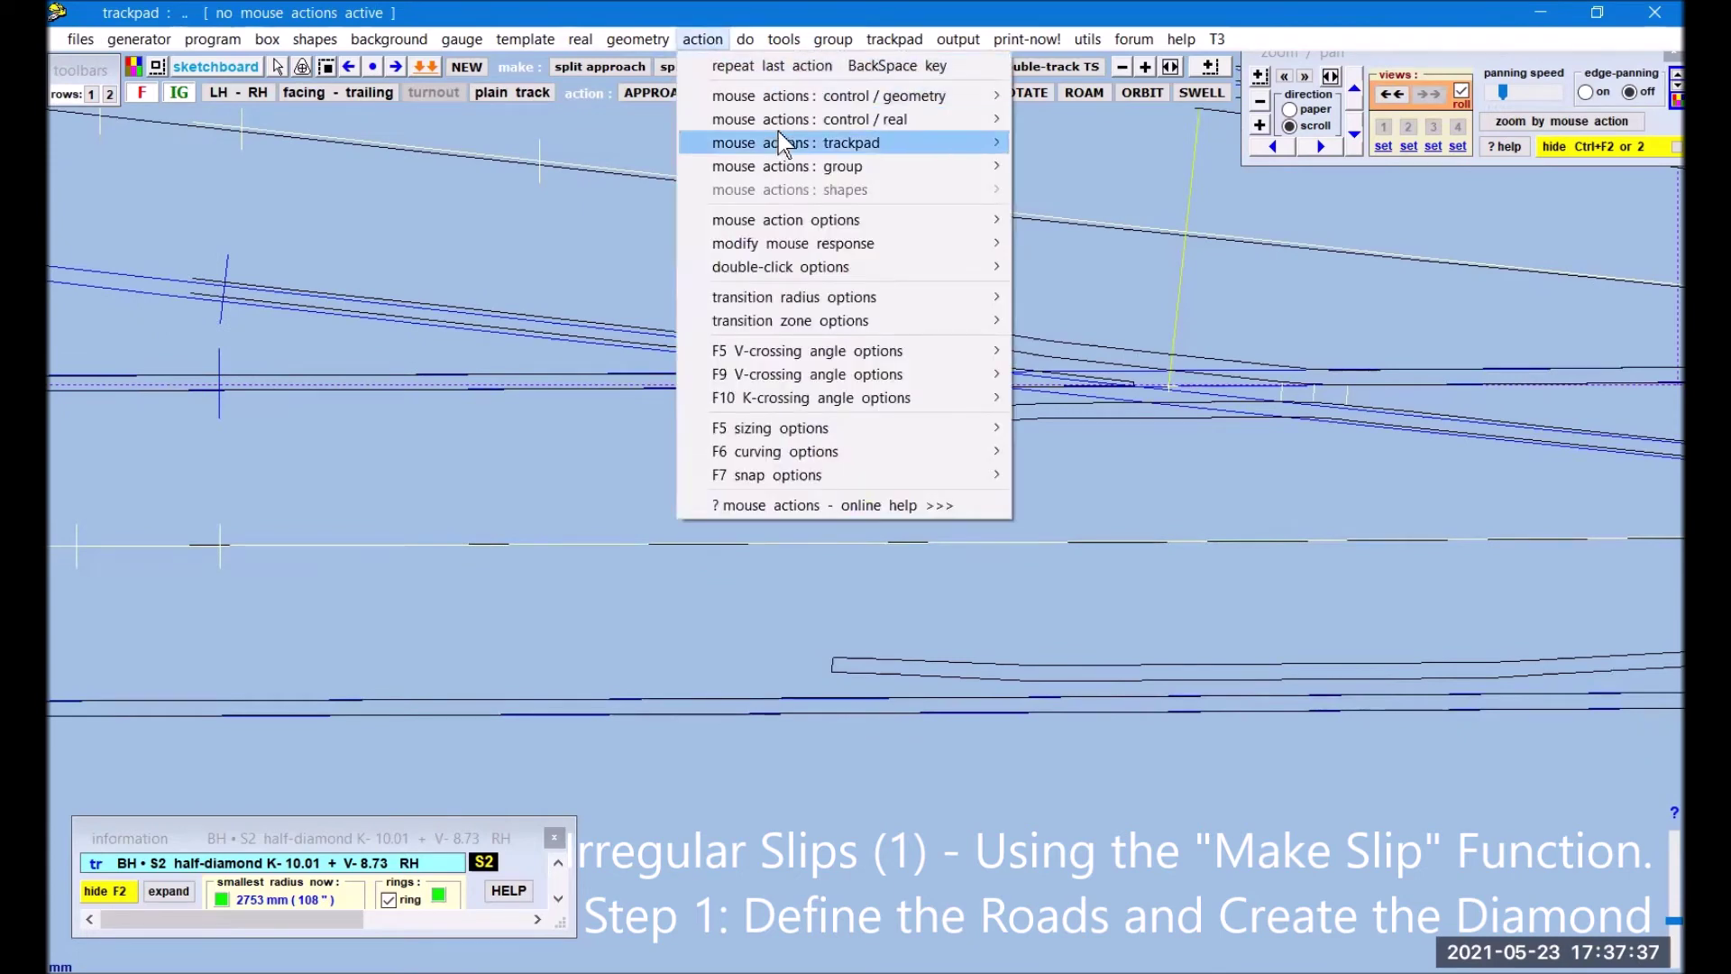
mouse_move(929, 119)
click(1060, 142)
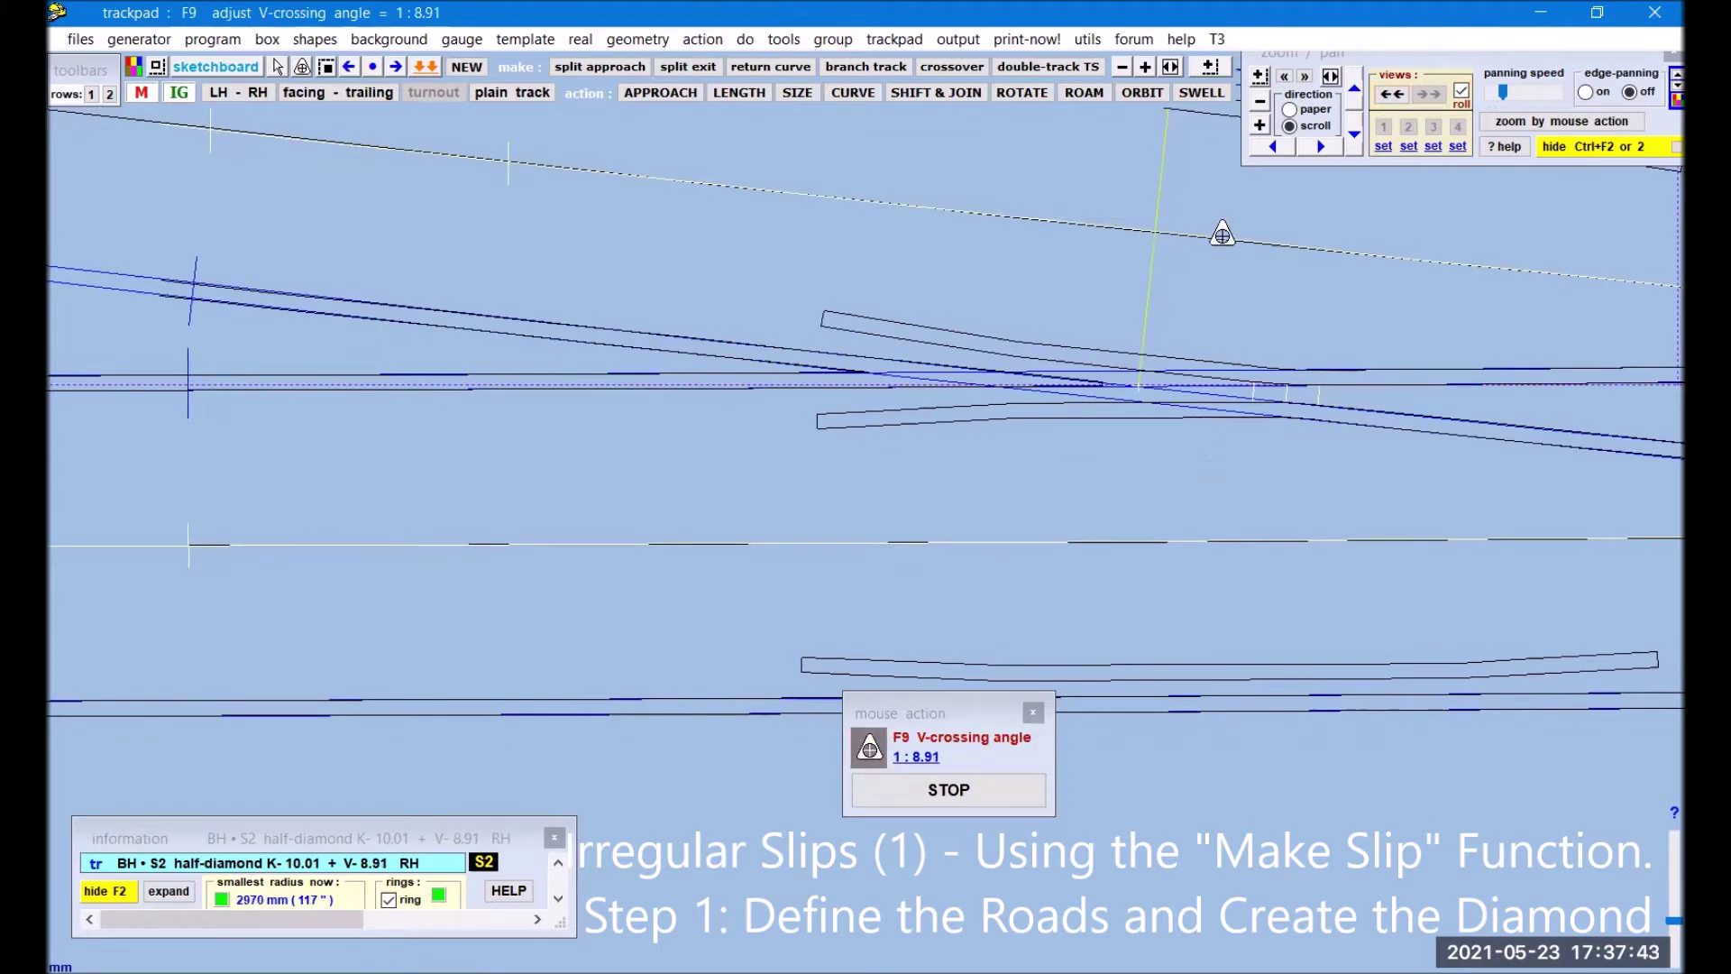
Step: Check the half-diamond's alignment with both roads and restore its timbering as equalized half-diamond
click(1263, 101)
click(1262, 101)
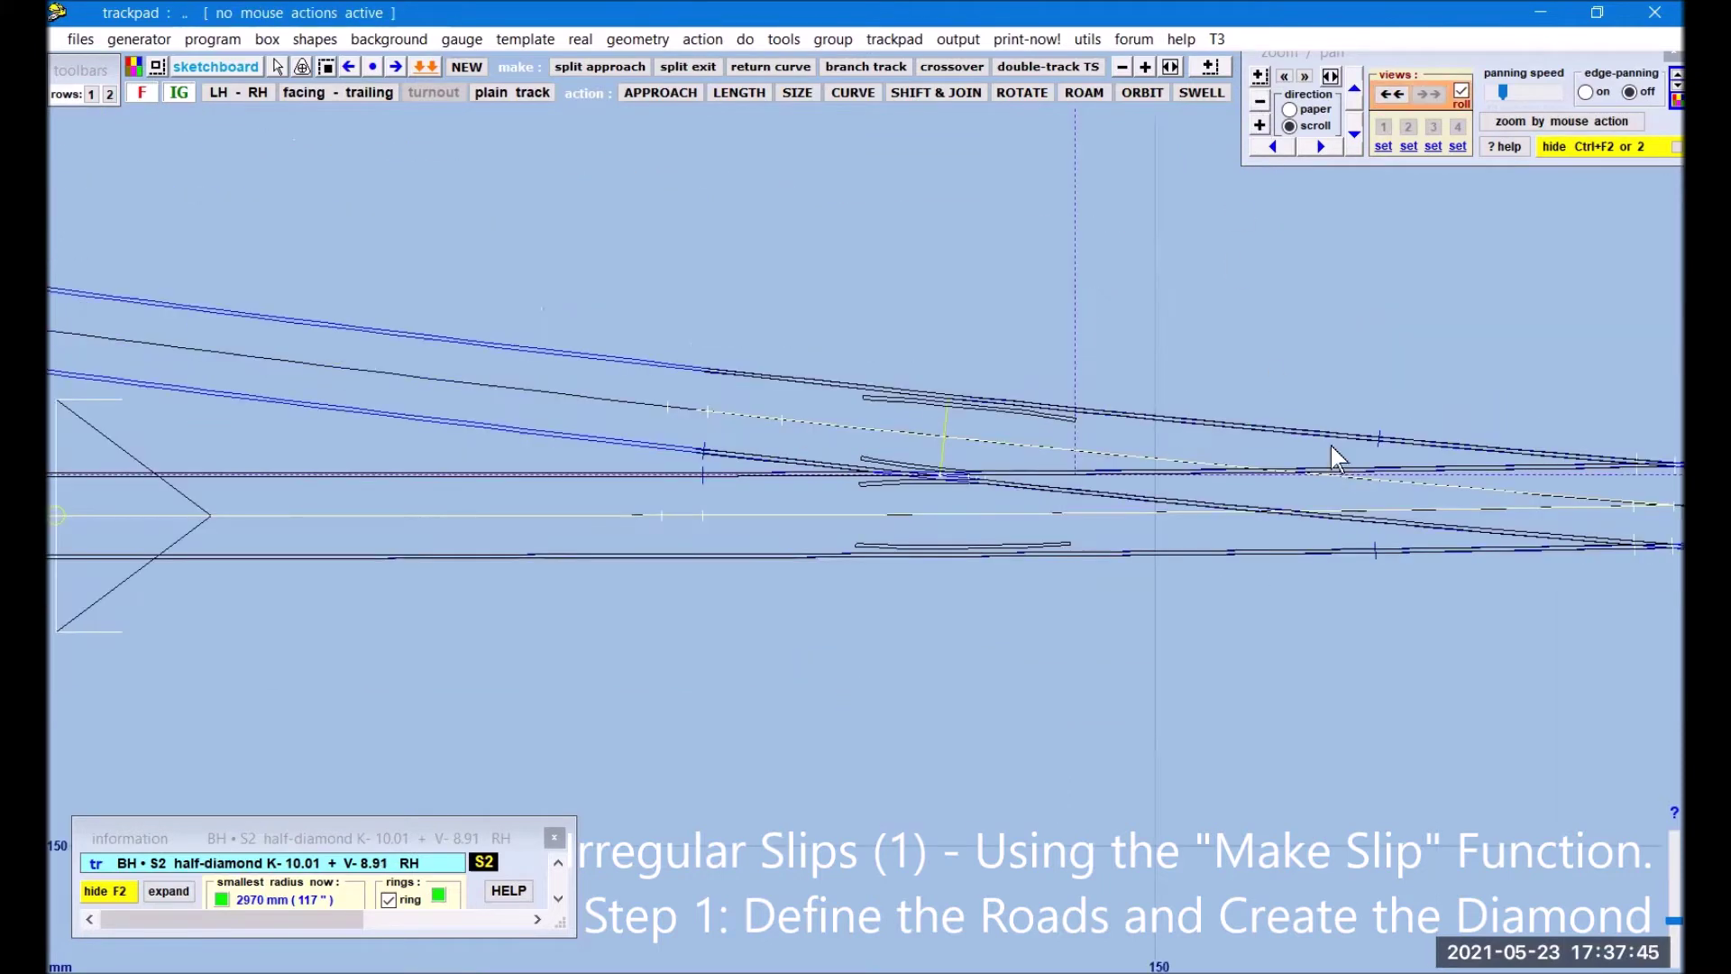
mouse_move(1485, 620)
mouse_down()
mouse_move(1009, 541)
mouse_move(979, 468)
mouse_up()
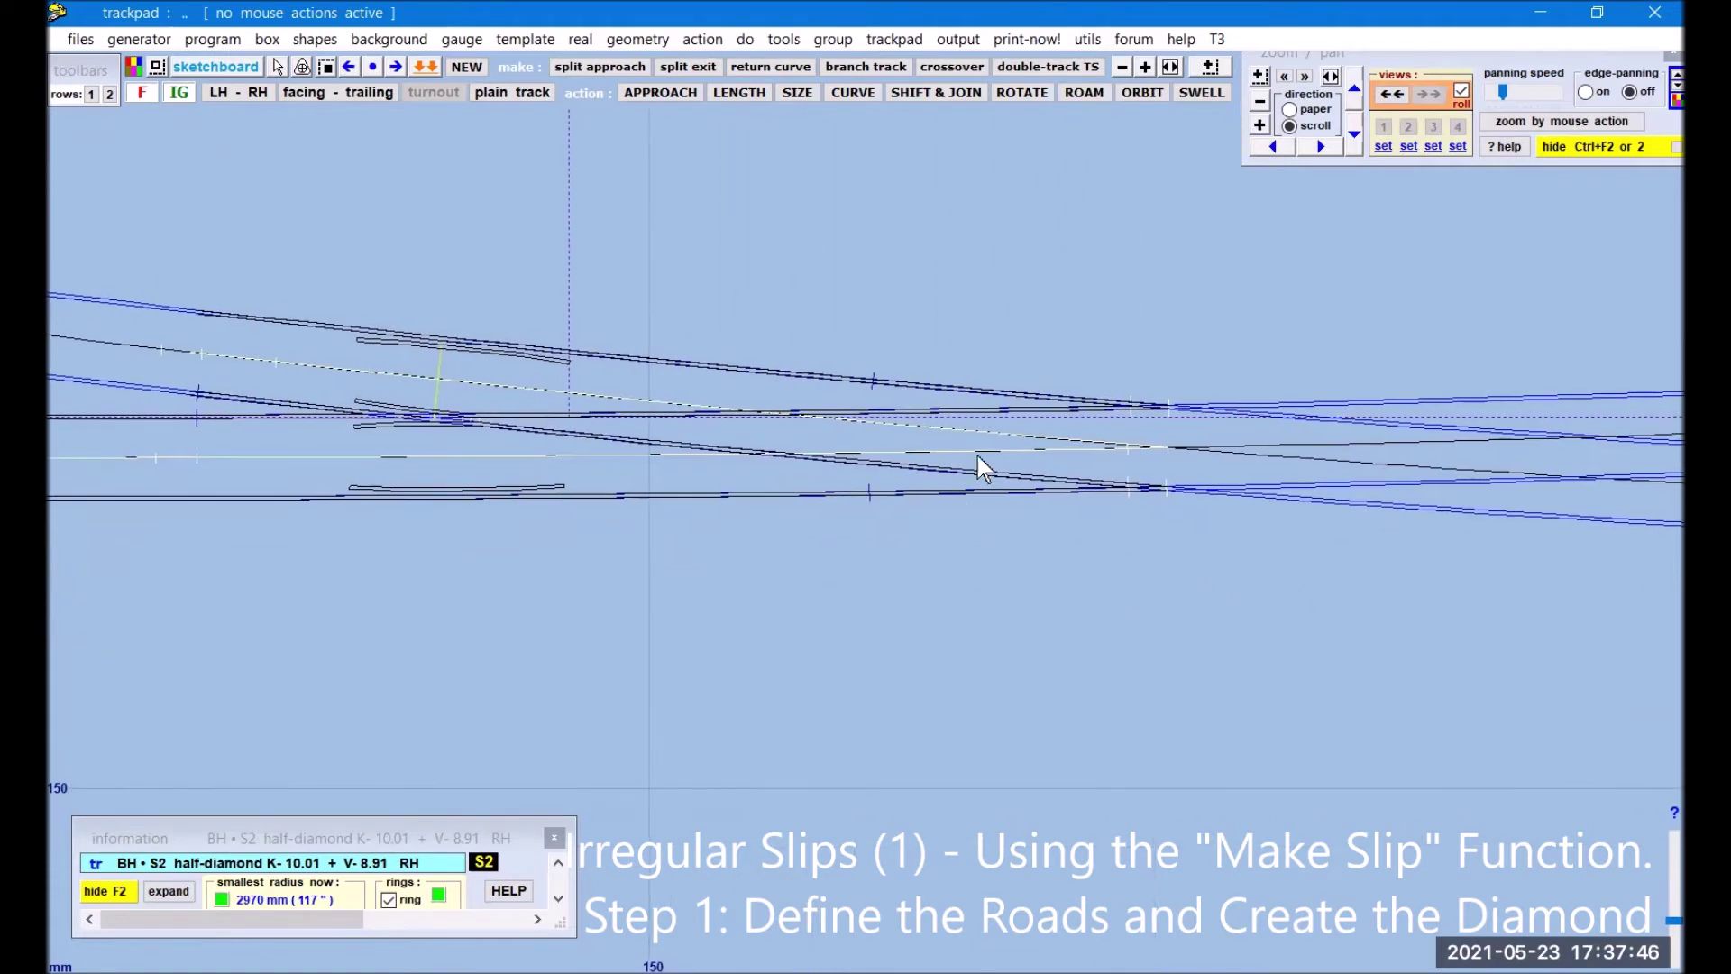
click(1261, 126)
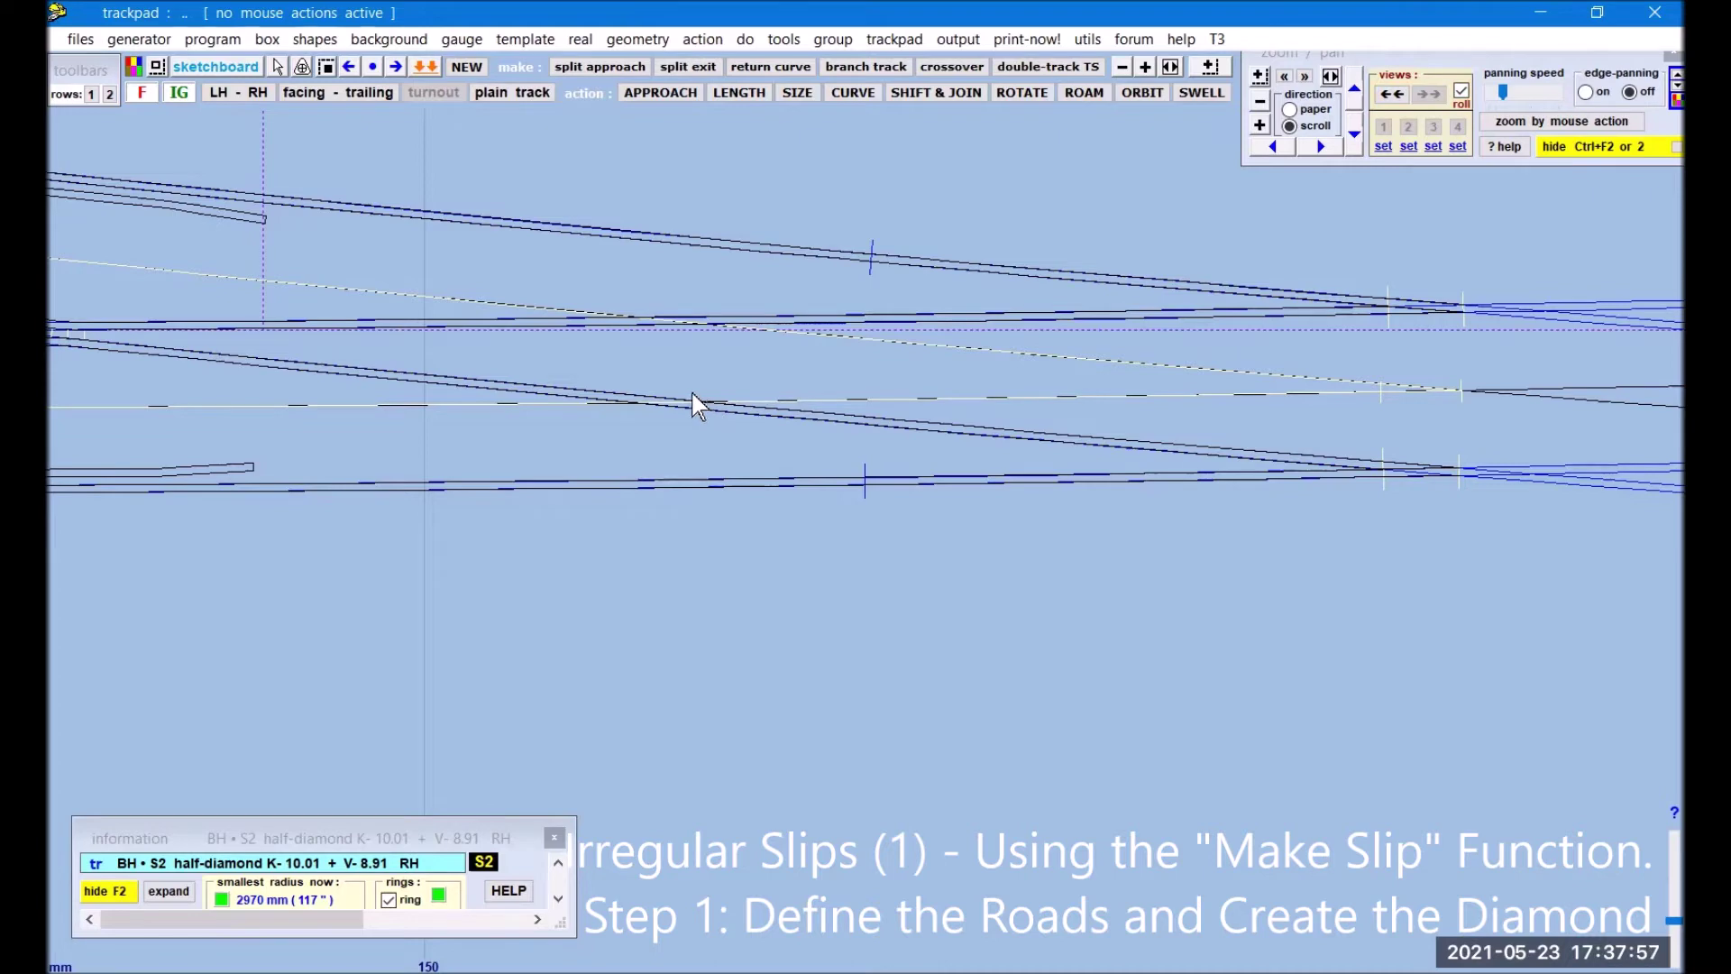
middle_drag(642, 592, 959, 583)
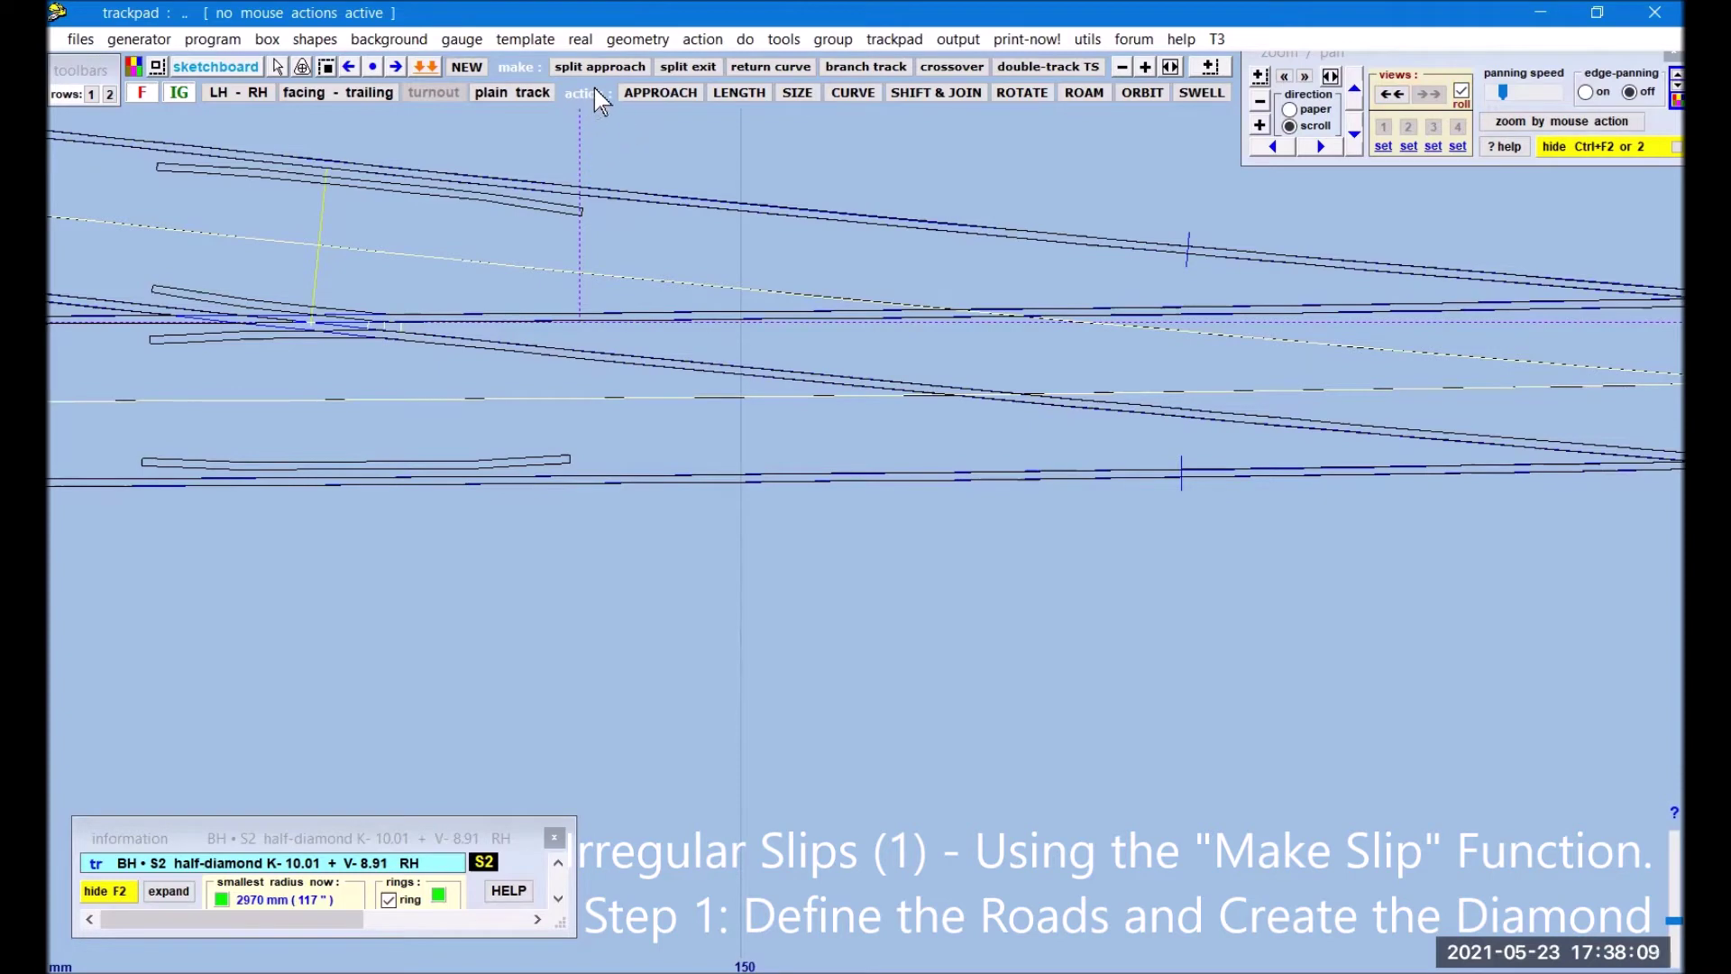
click(581, 39)
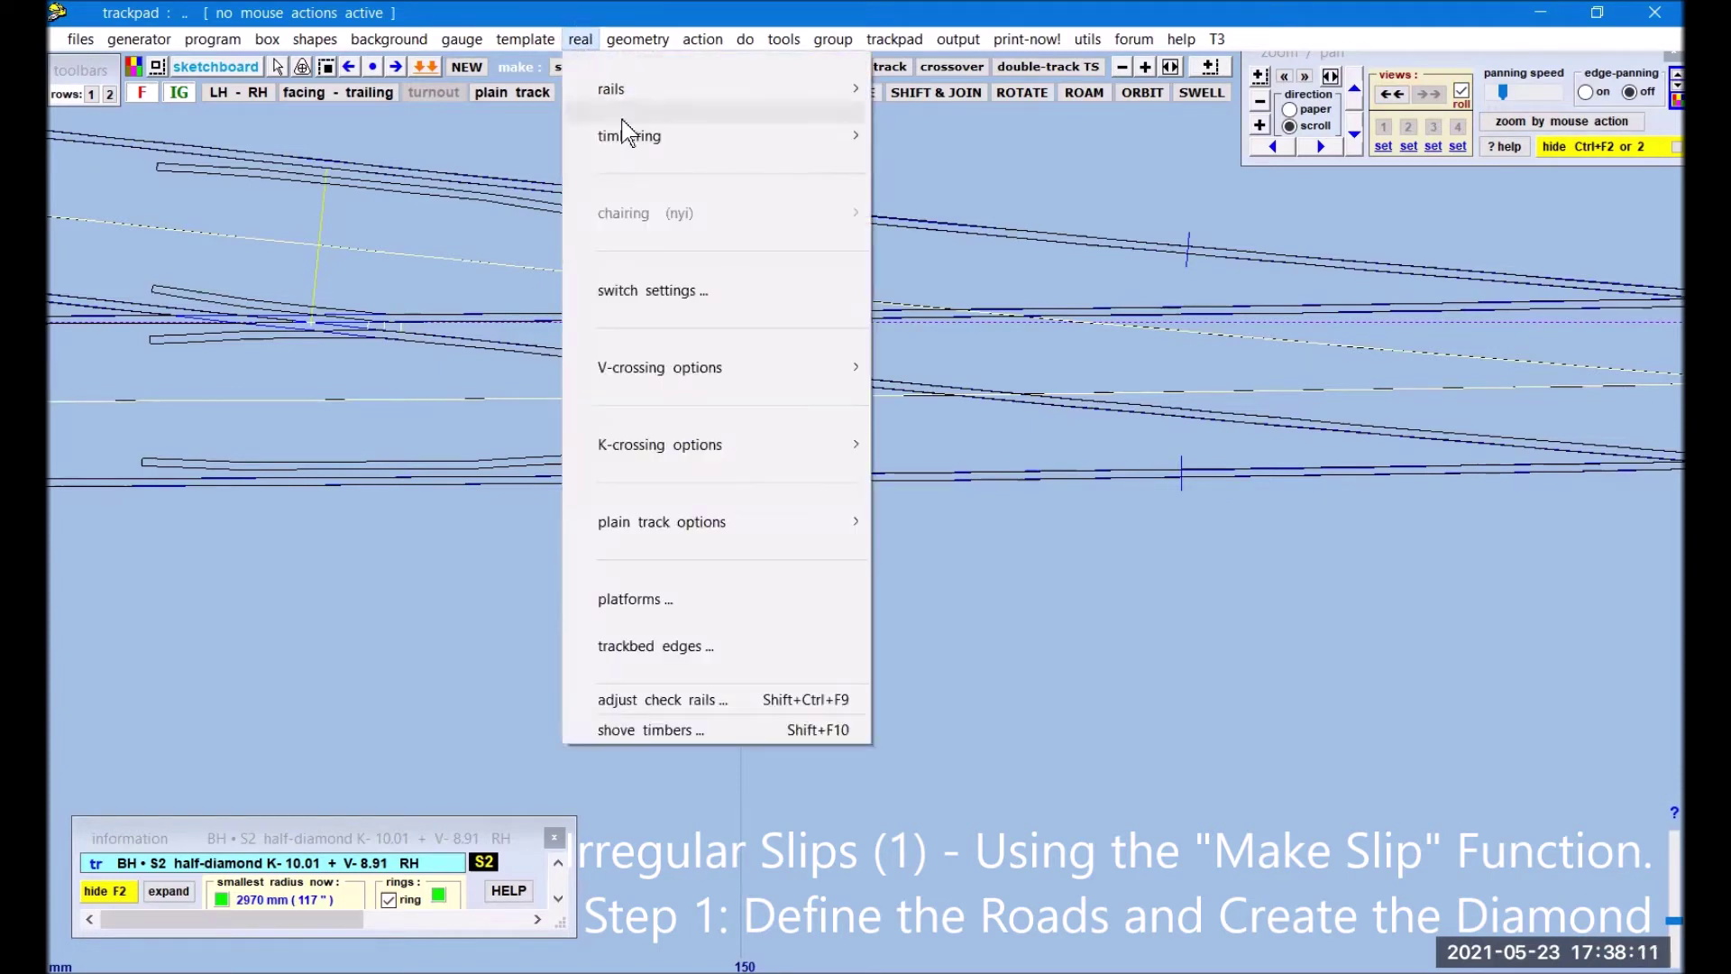
mouse_move(630, 136)
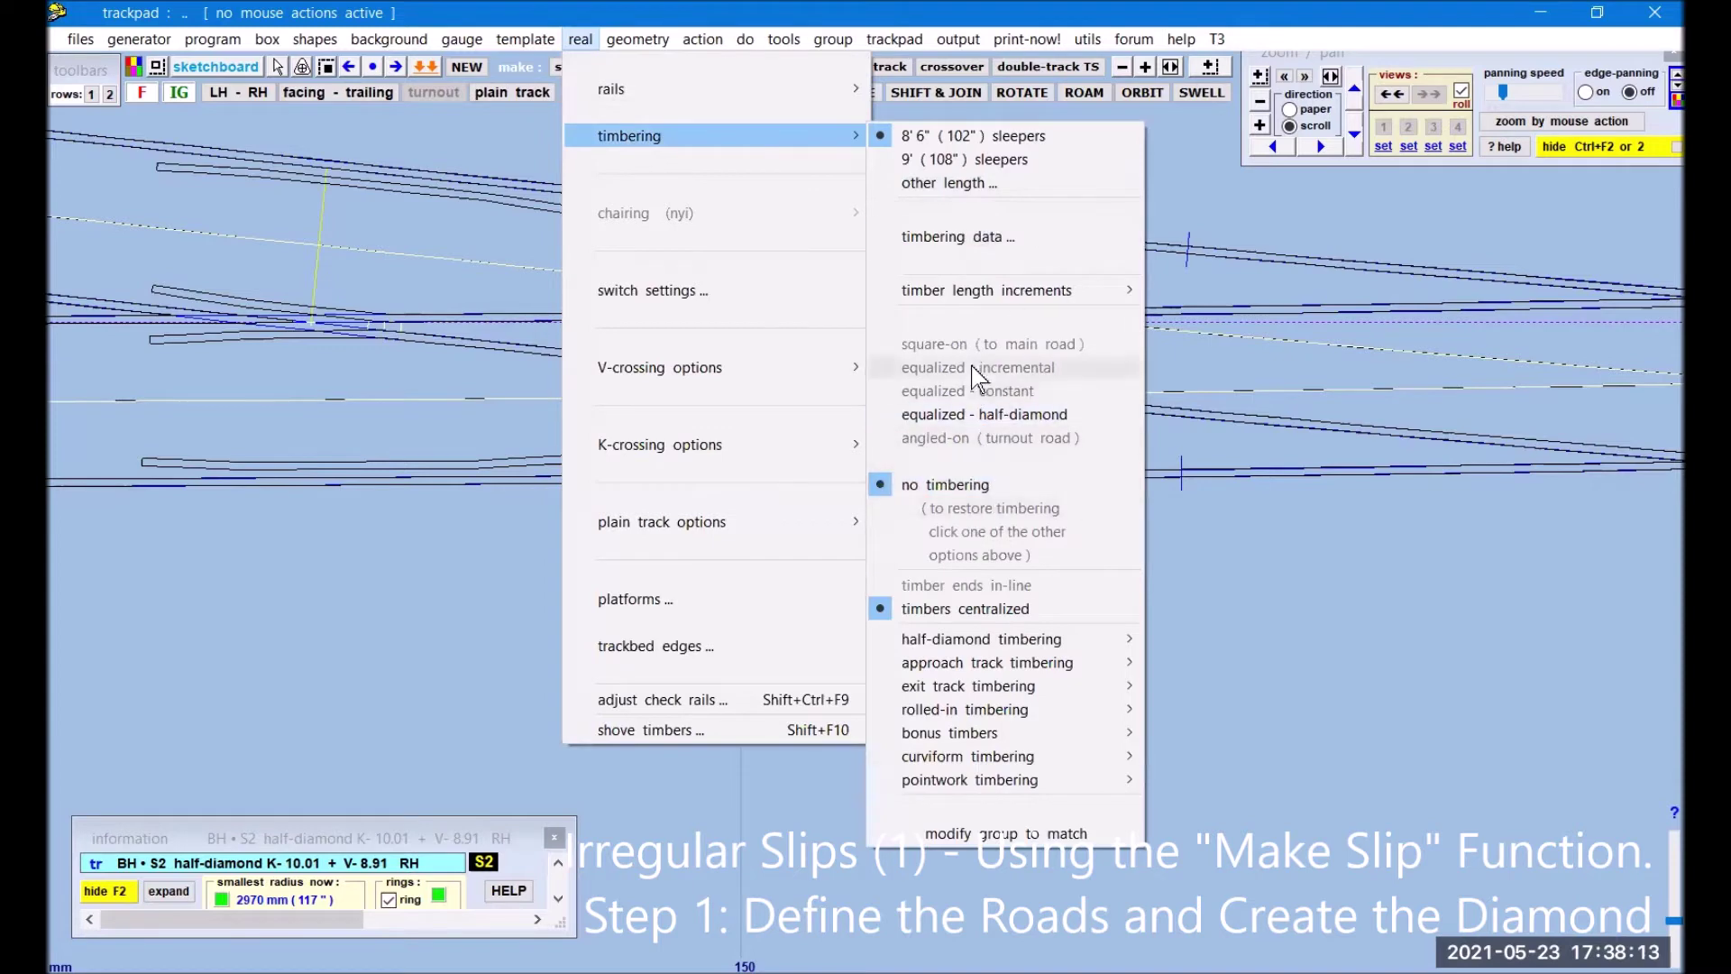
click(980, 421)
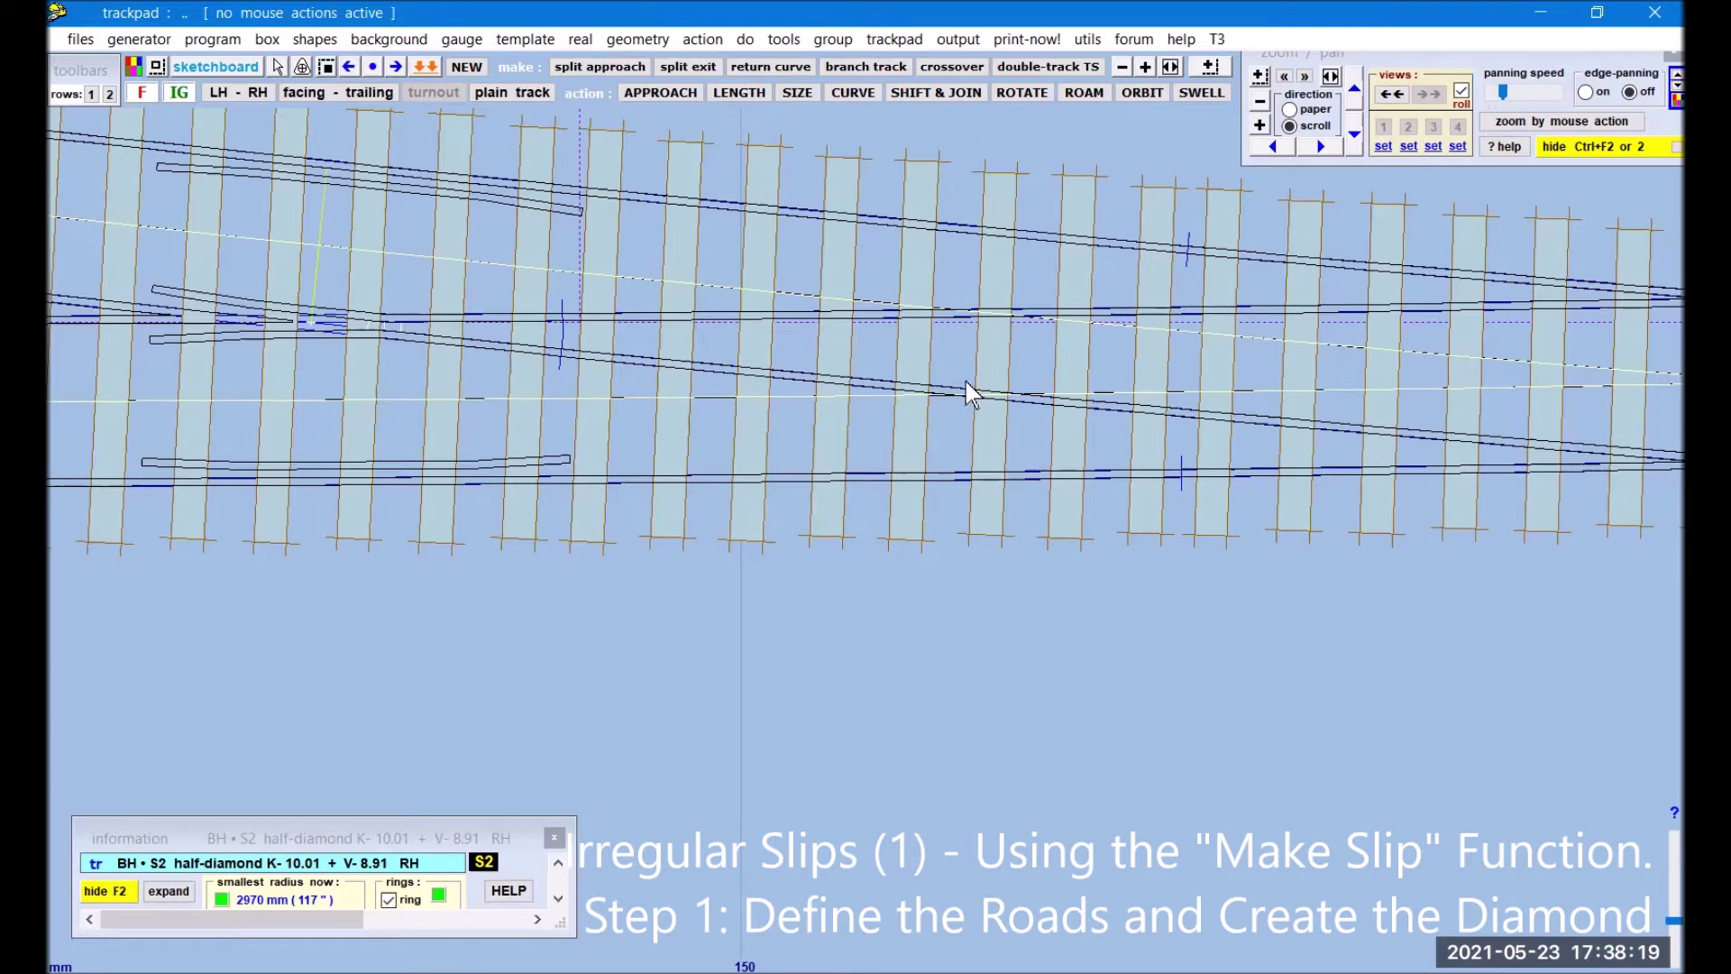
Step: Make the full irregular diamond-crossing from the half-diamond, continuing with generic V-crossings and suppressing future displays of the confirmation message
click(1259, 102)
click(1259, 104)
drag(1462, 613, 1055, 742)
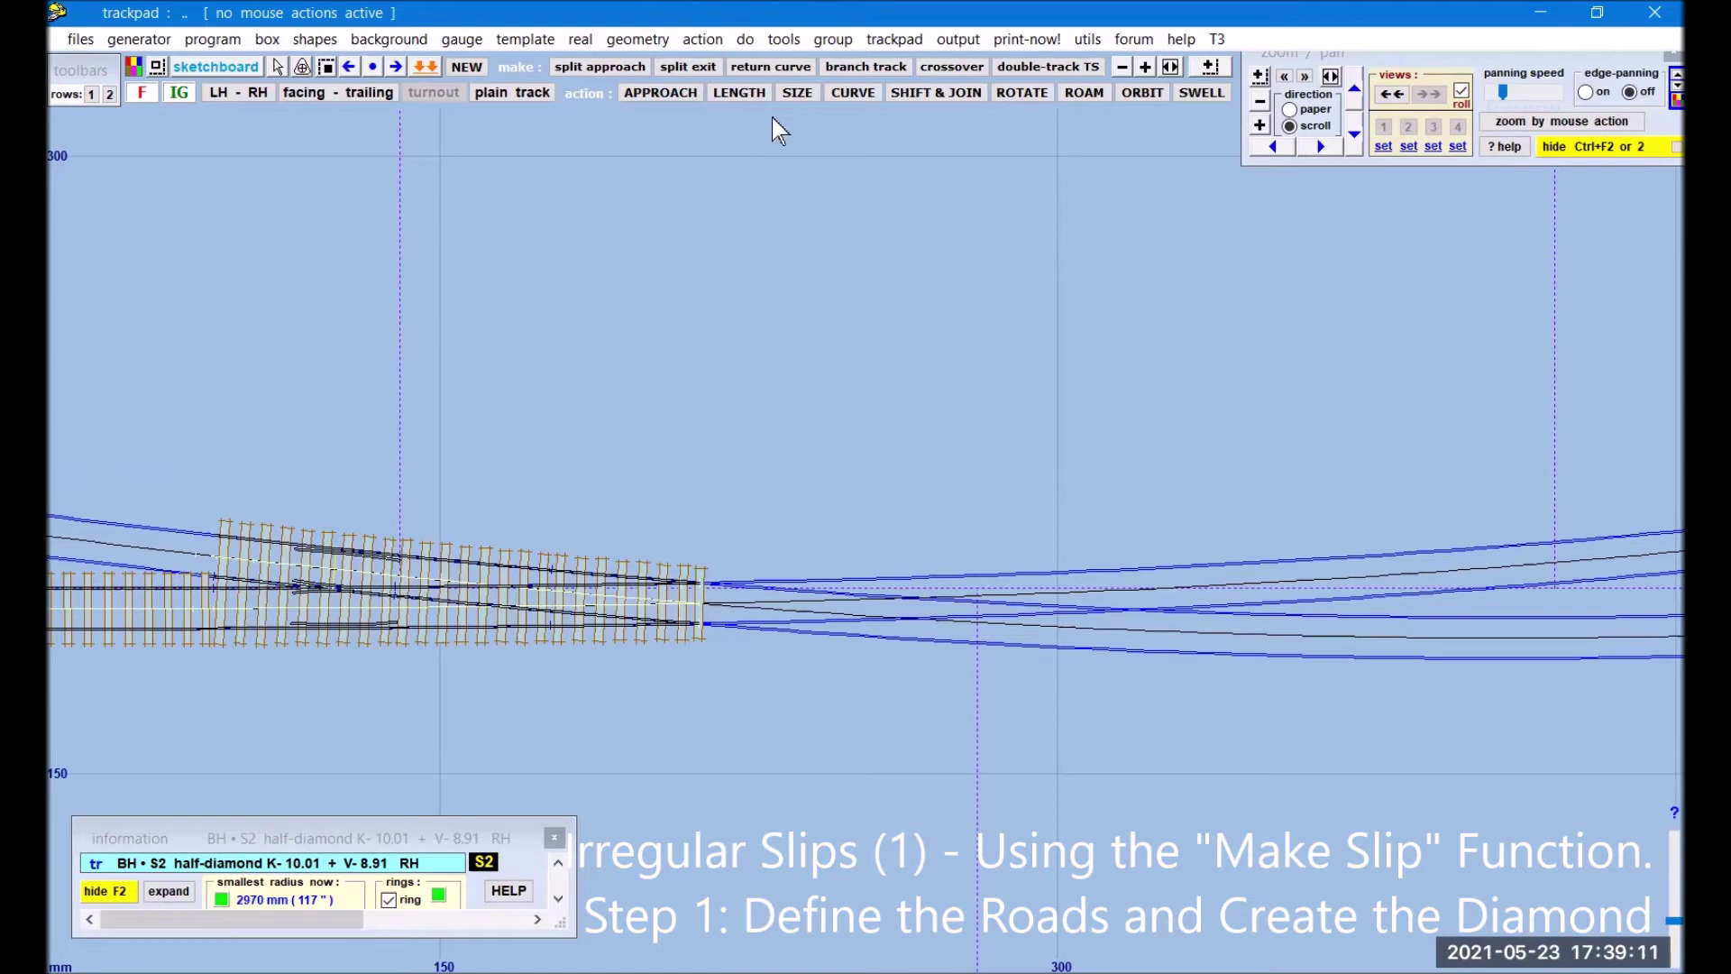
click(791, 45)
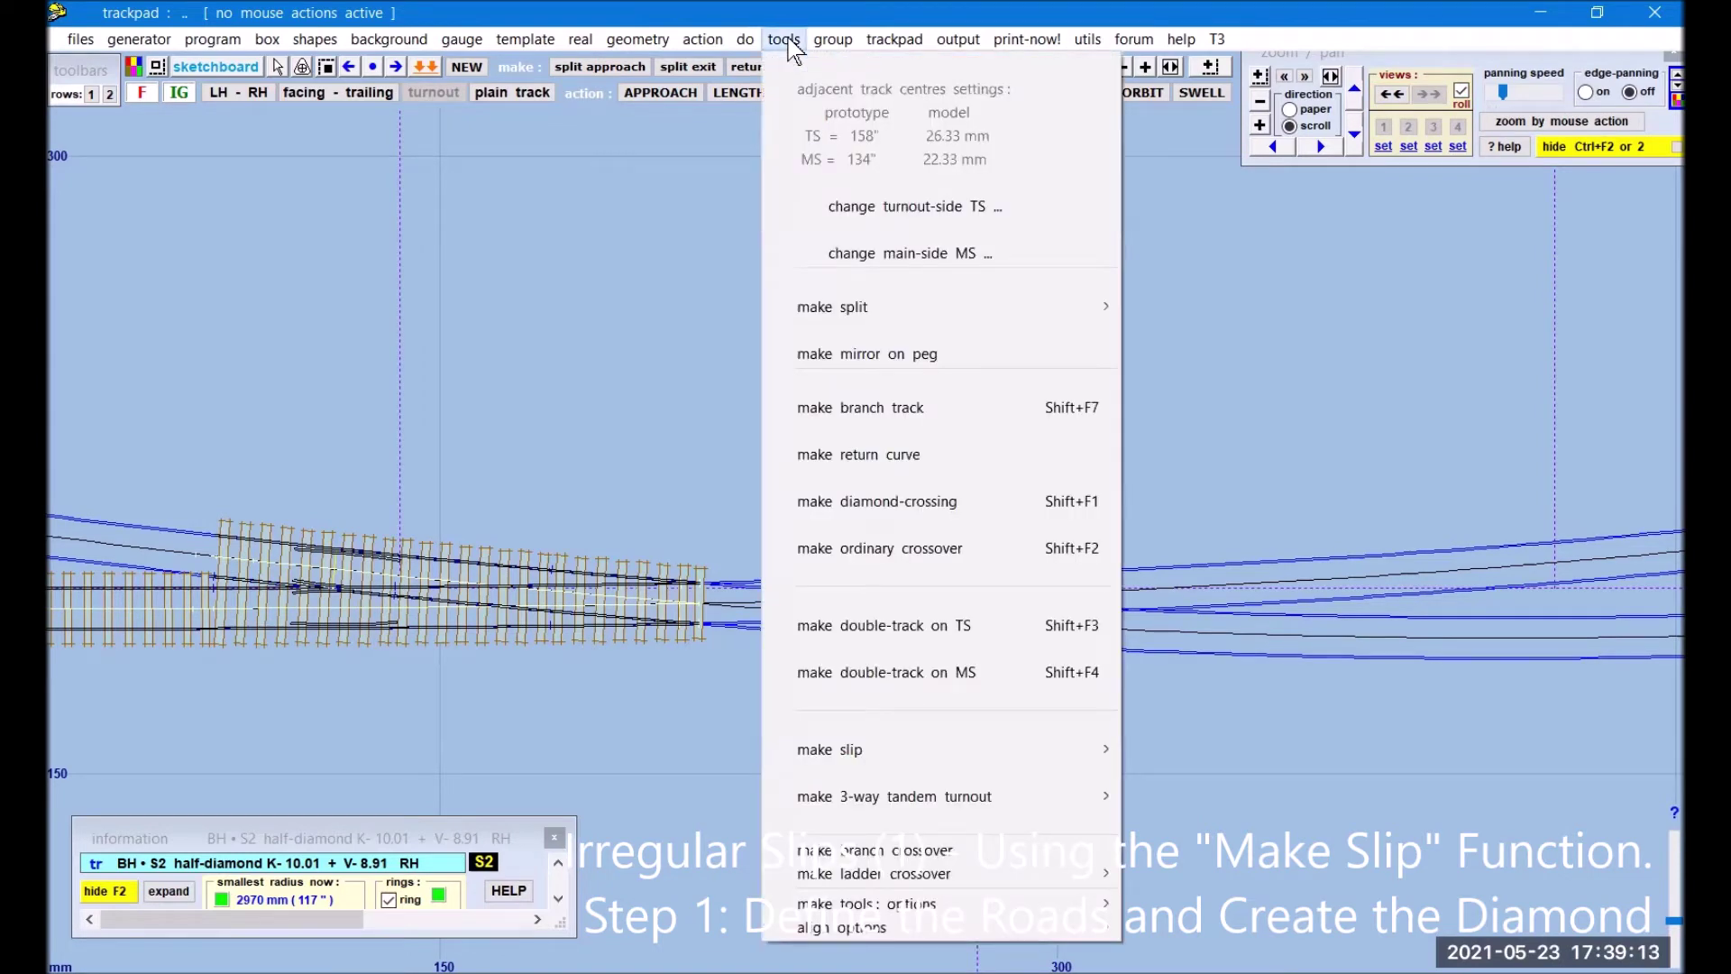
click(898, 505)
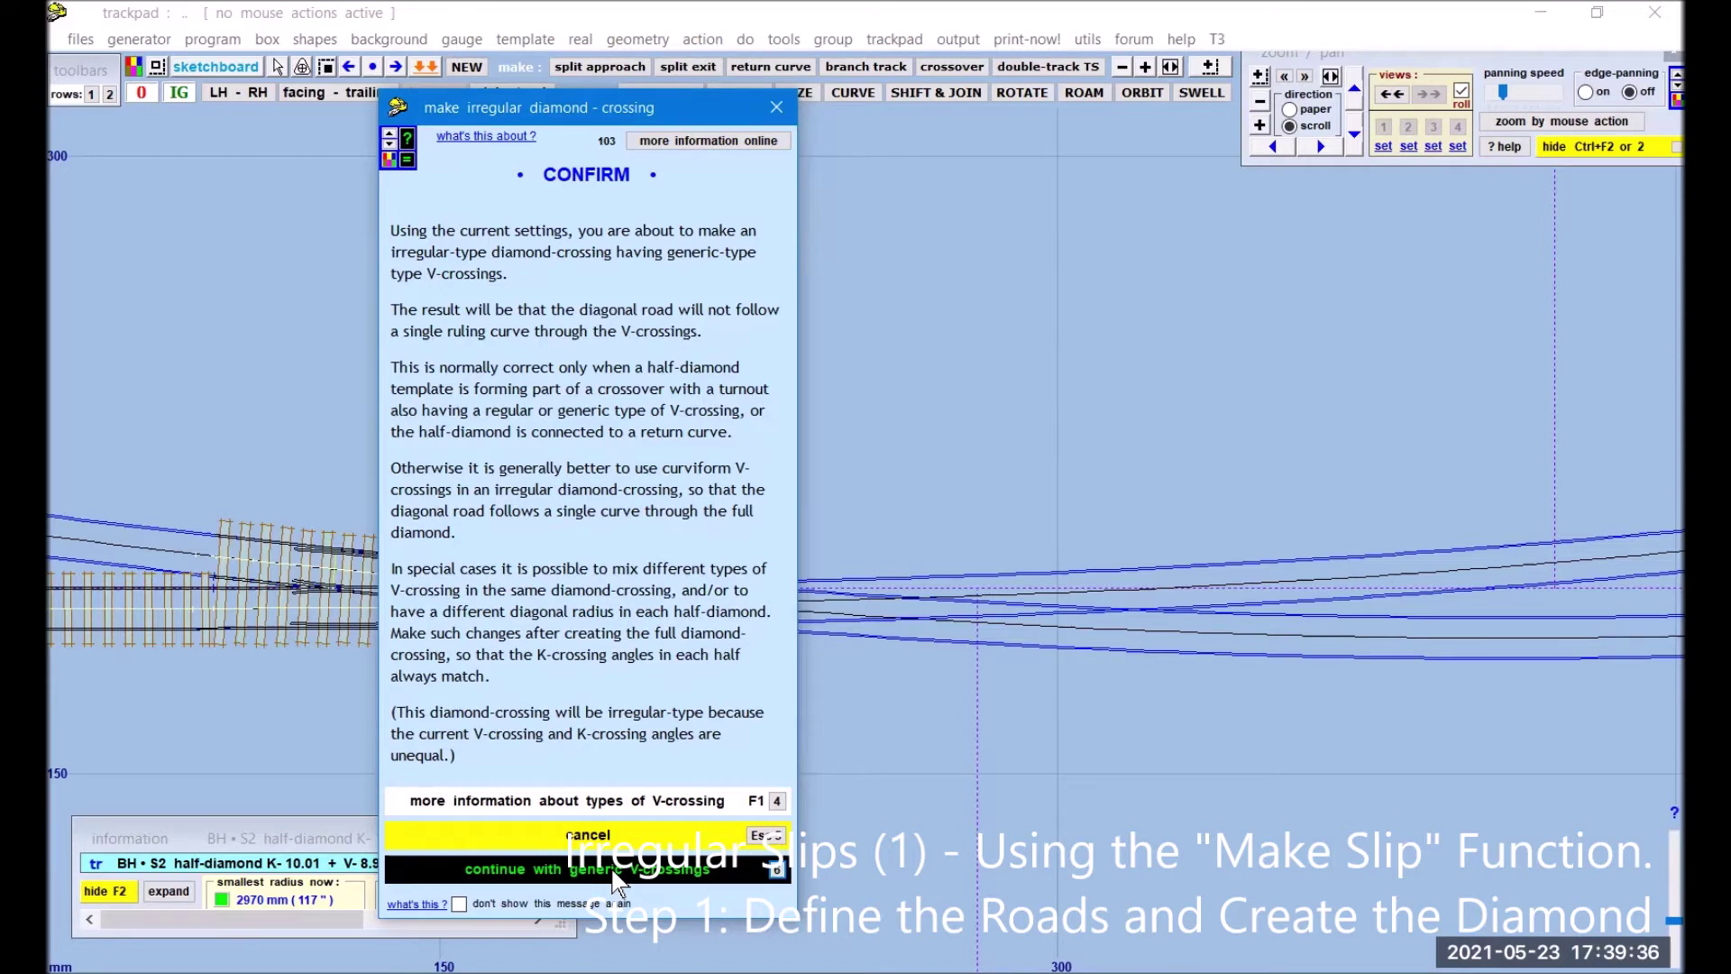
click(459, 905)
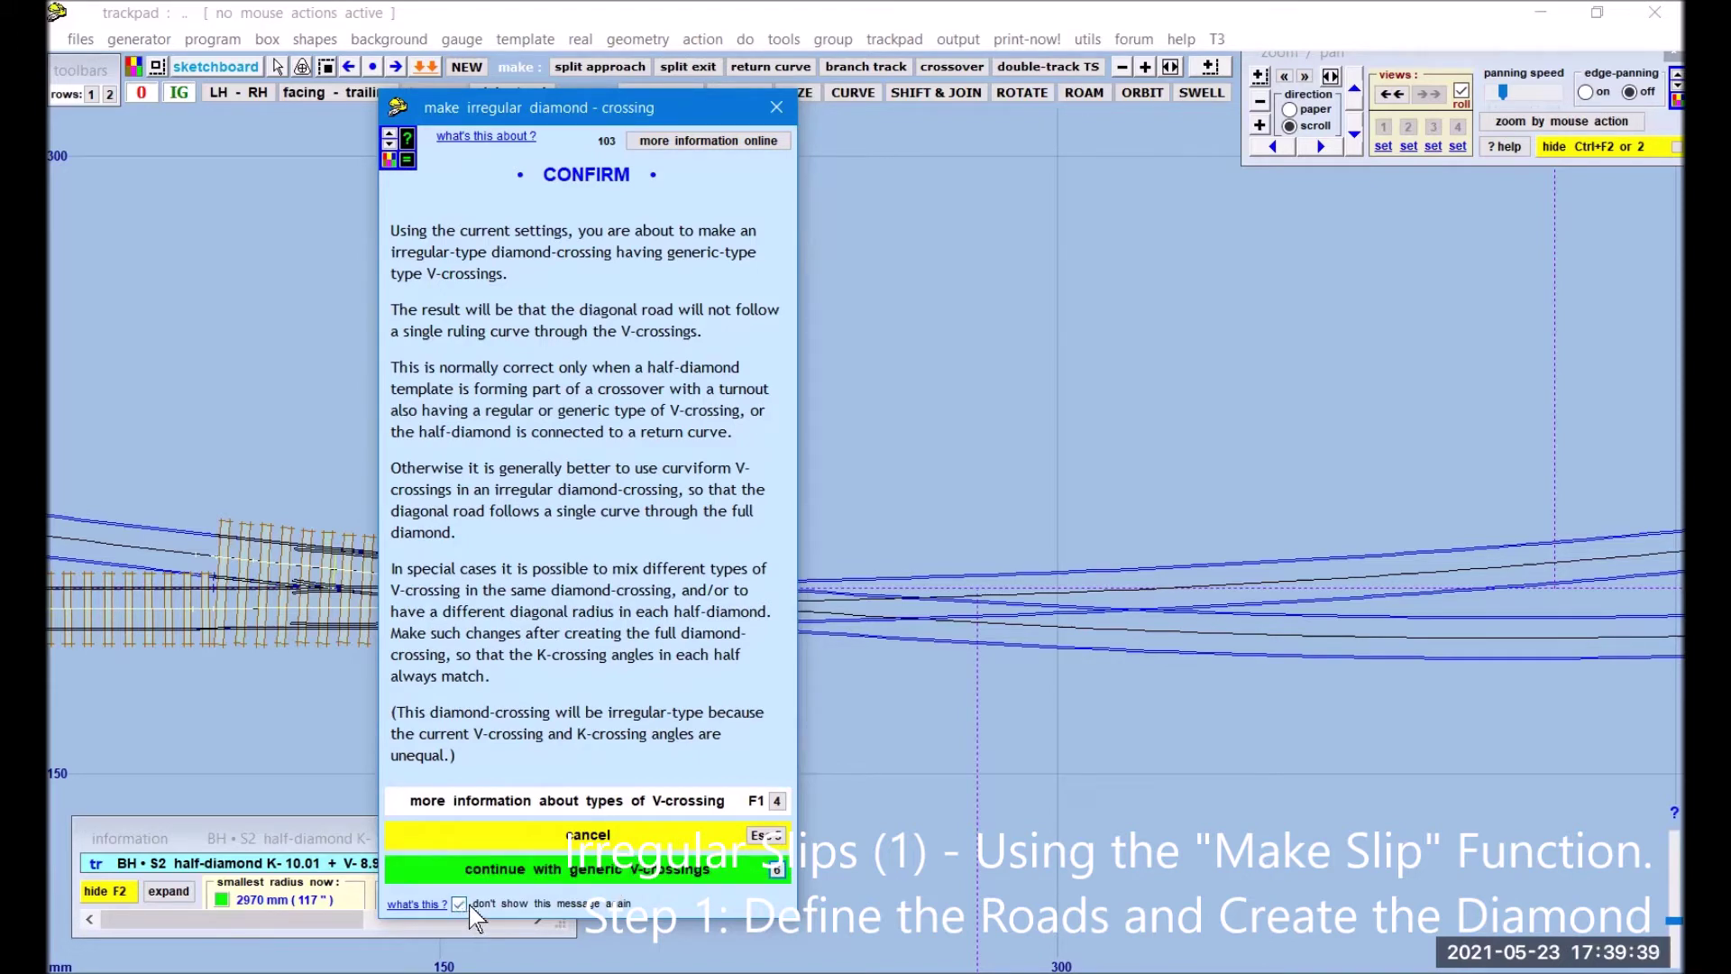
click(577, 871)
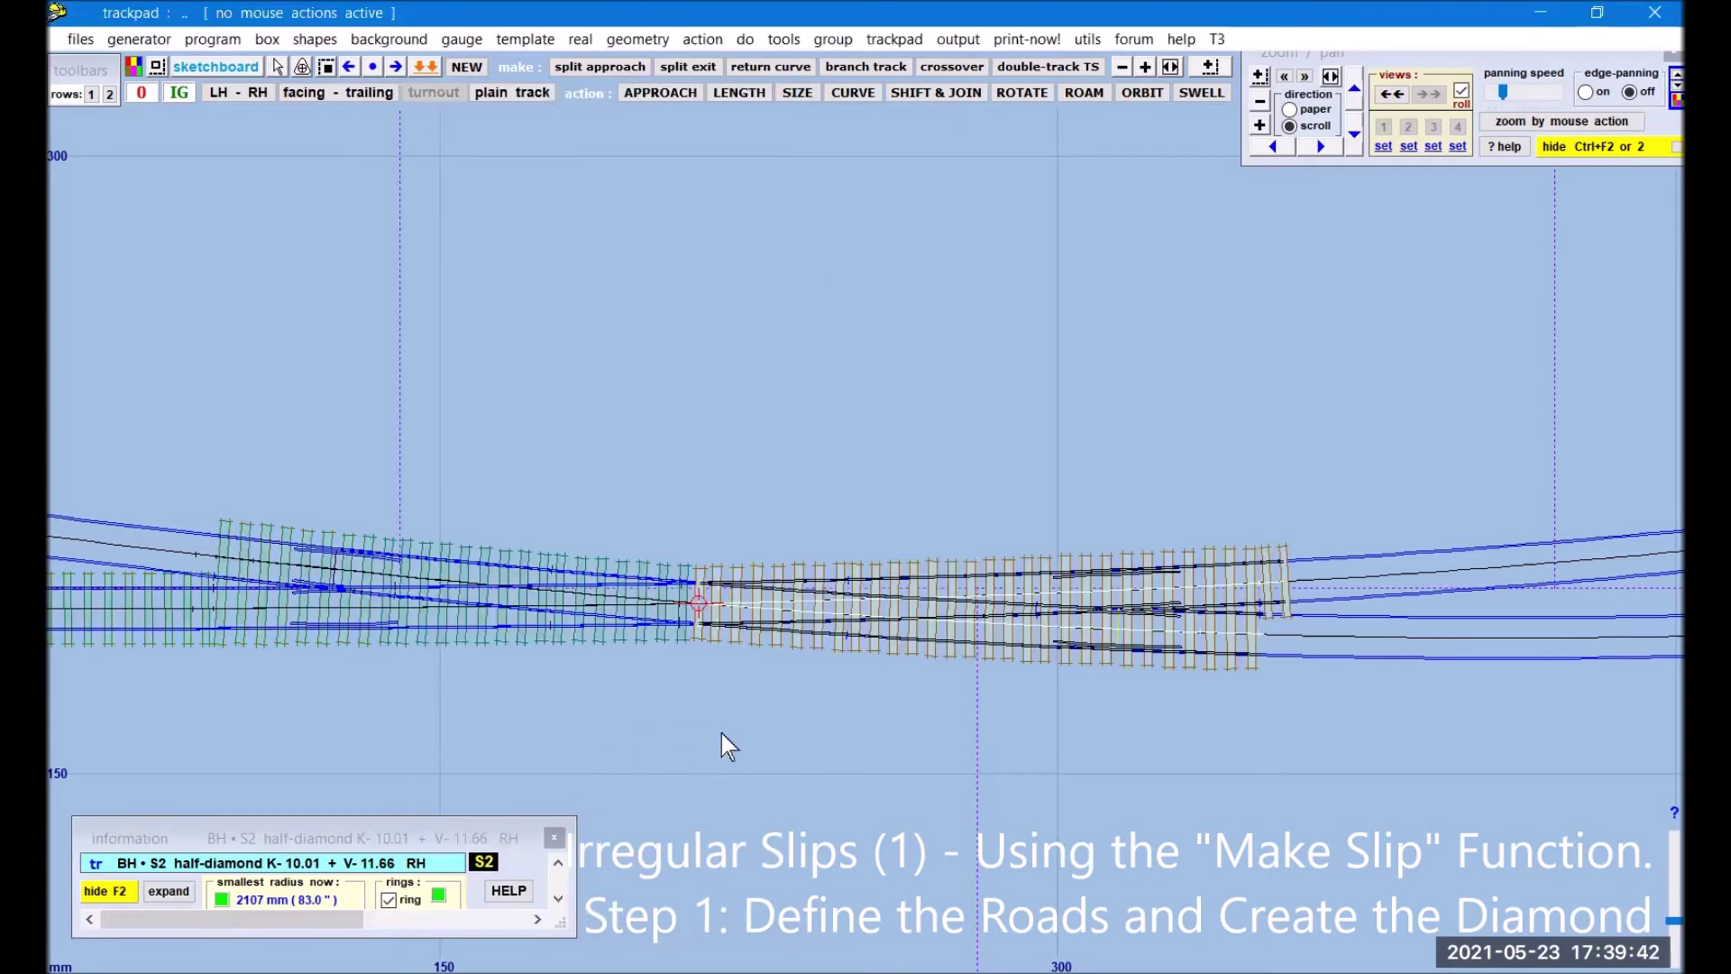
Step: Adjust the second half-diamond's V-crossing angle to 1:11.40 so its rails follow both roads through the V-crossing
drag(1393, 748, 1287, 587)
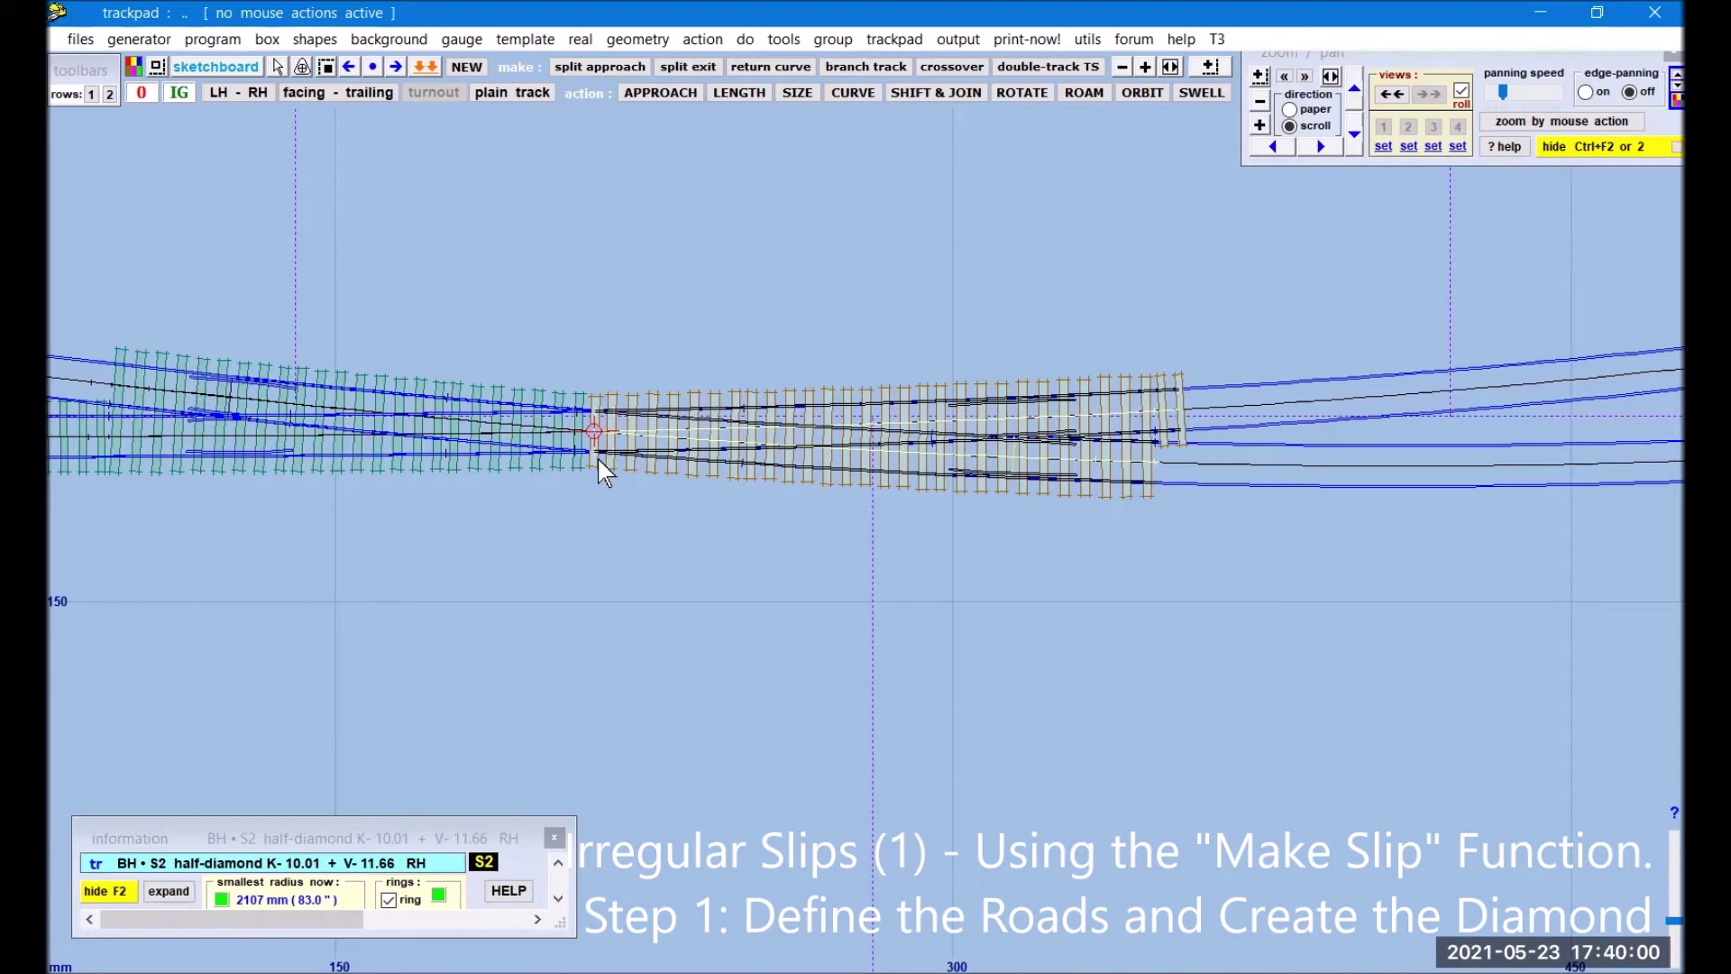
click(1263, 128)
click(1262, 128)
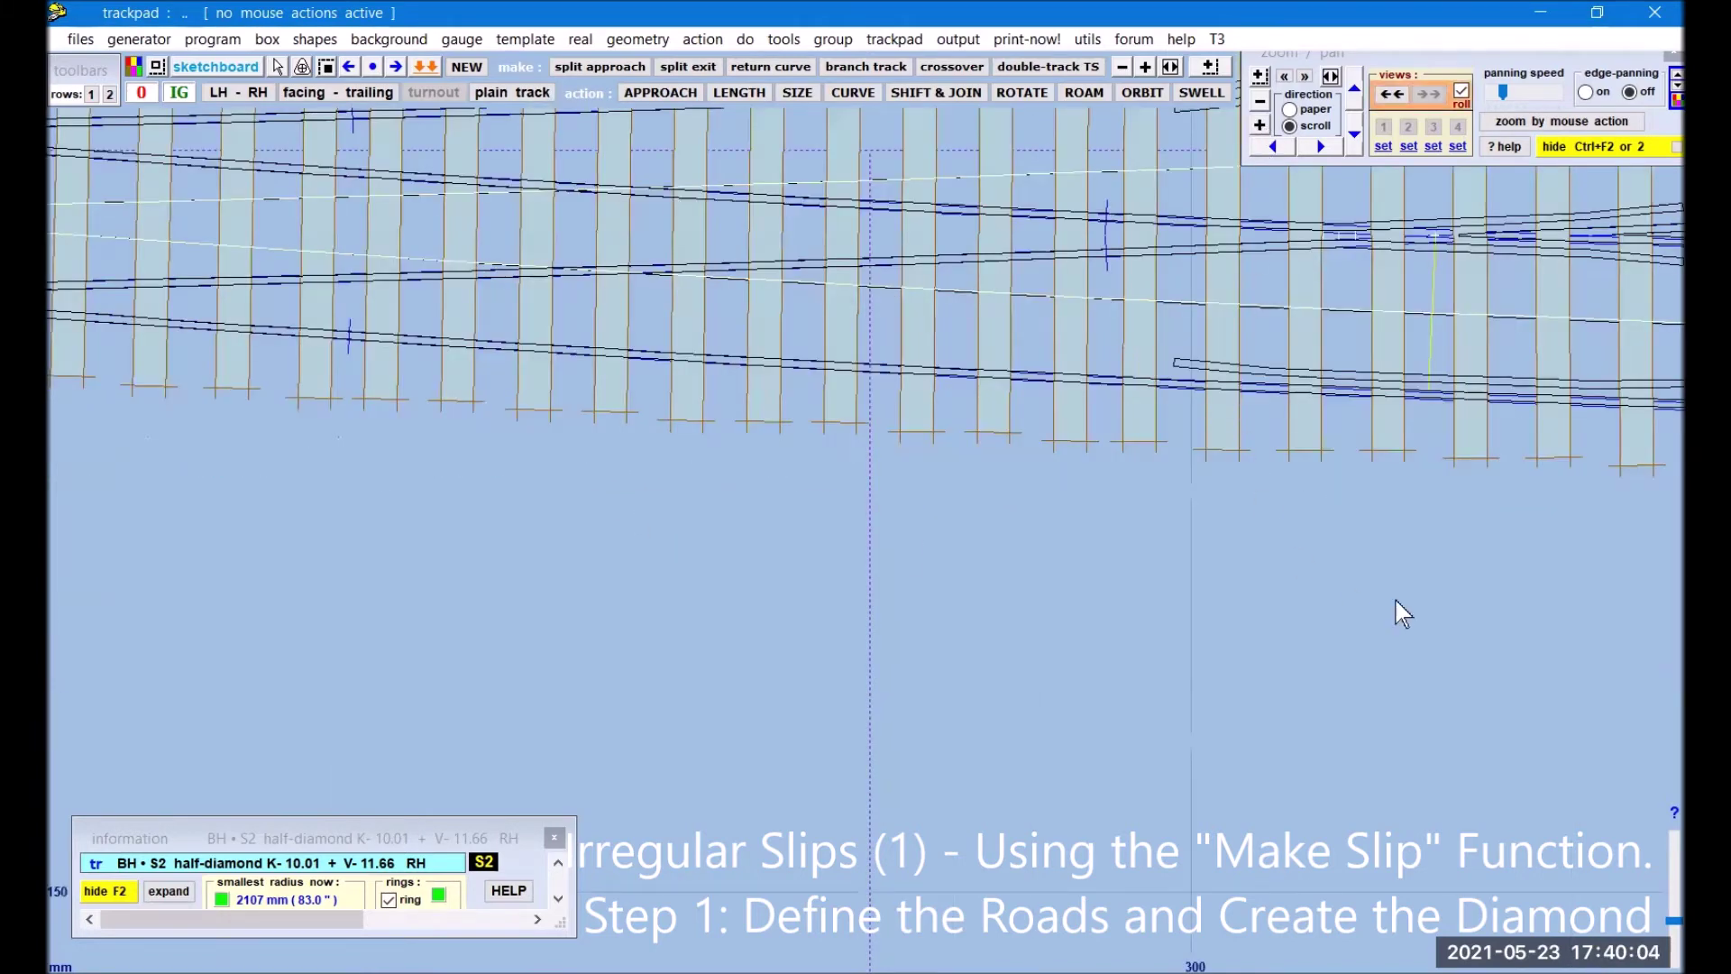
drag(1427, 559, 487, 676)
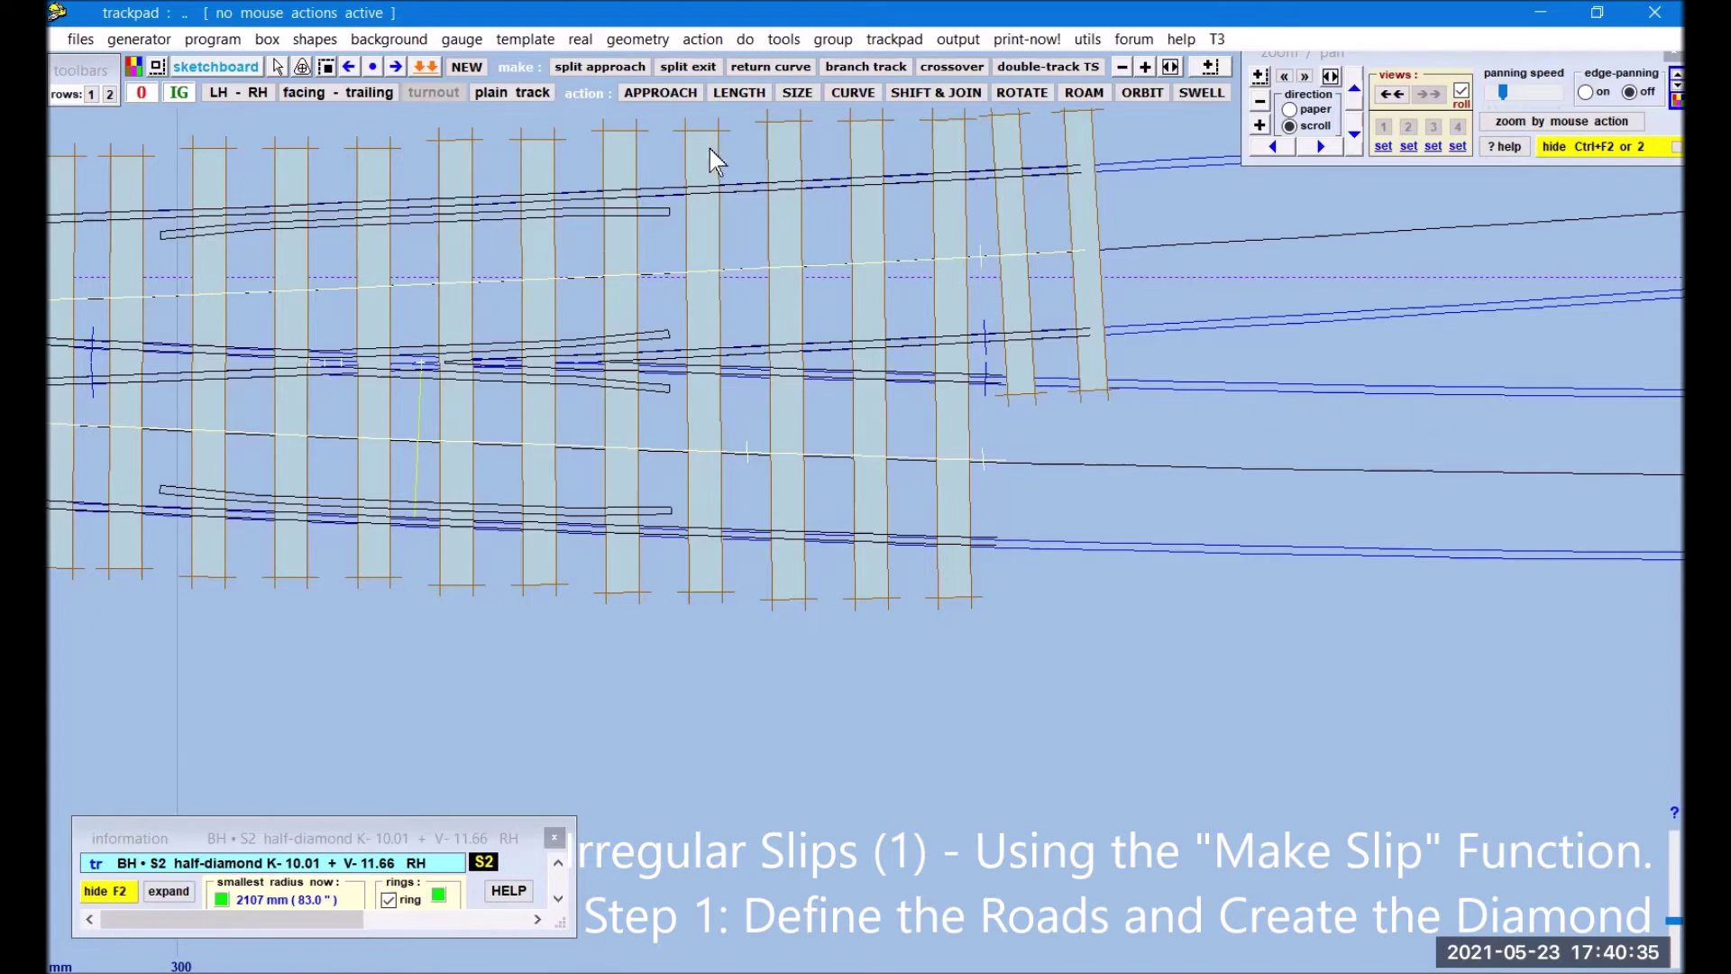
click(702, 39)
mouse_move(911, 118)
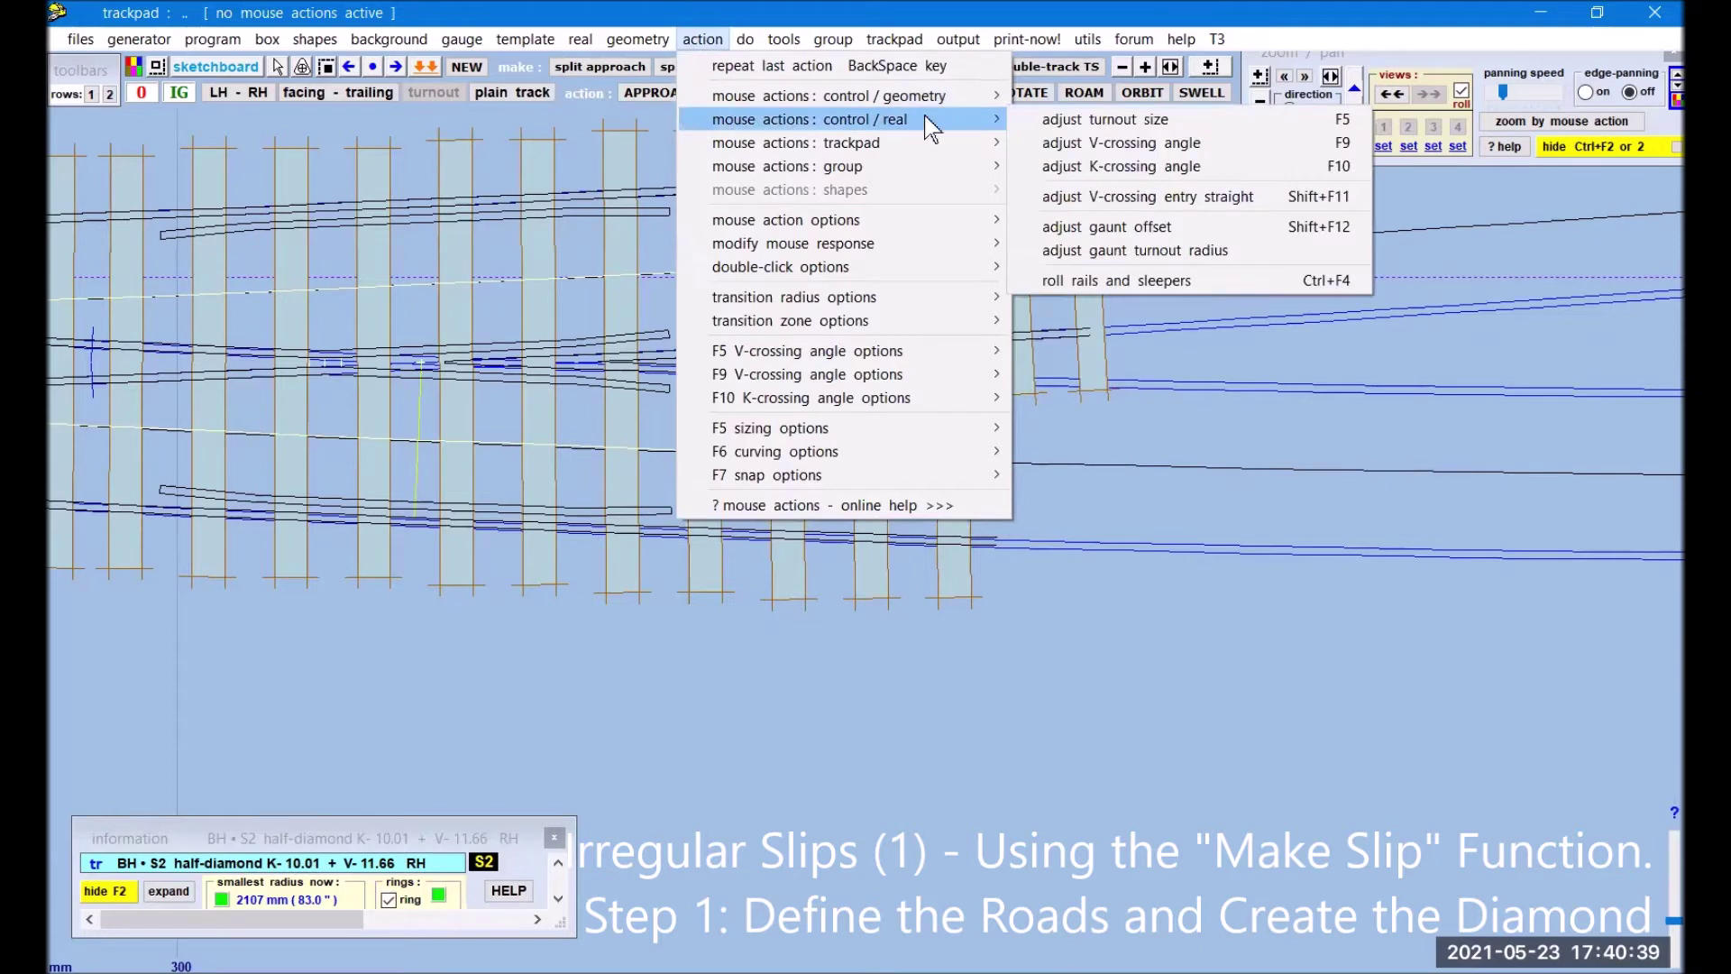
click(1102, 146)
click(1230, 648)
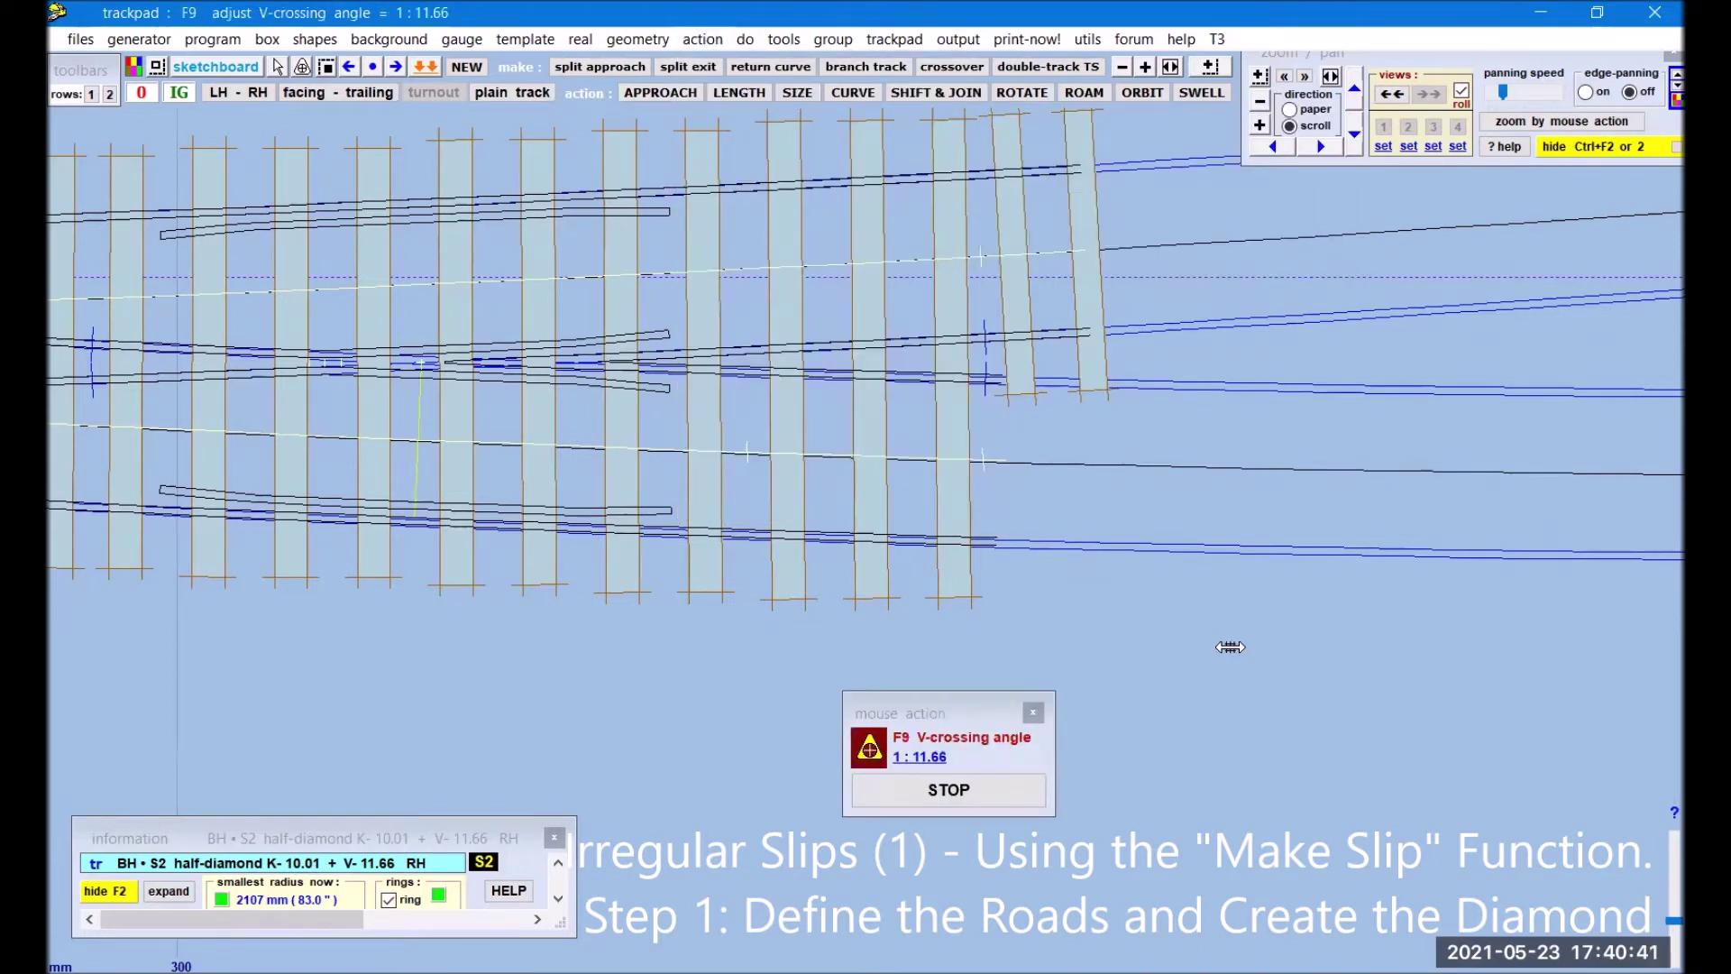
drag(1230, 648, 1193, 658)
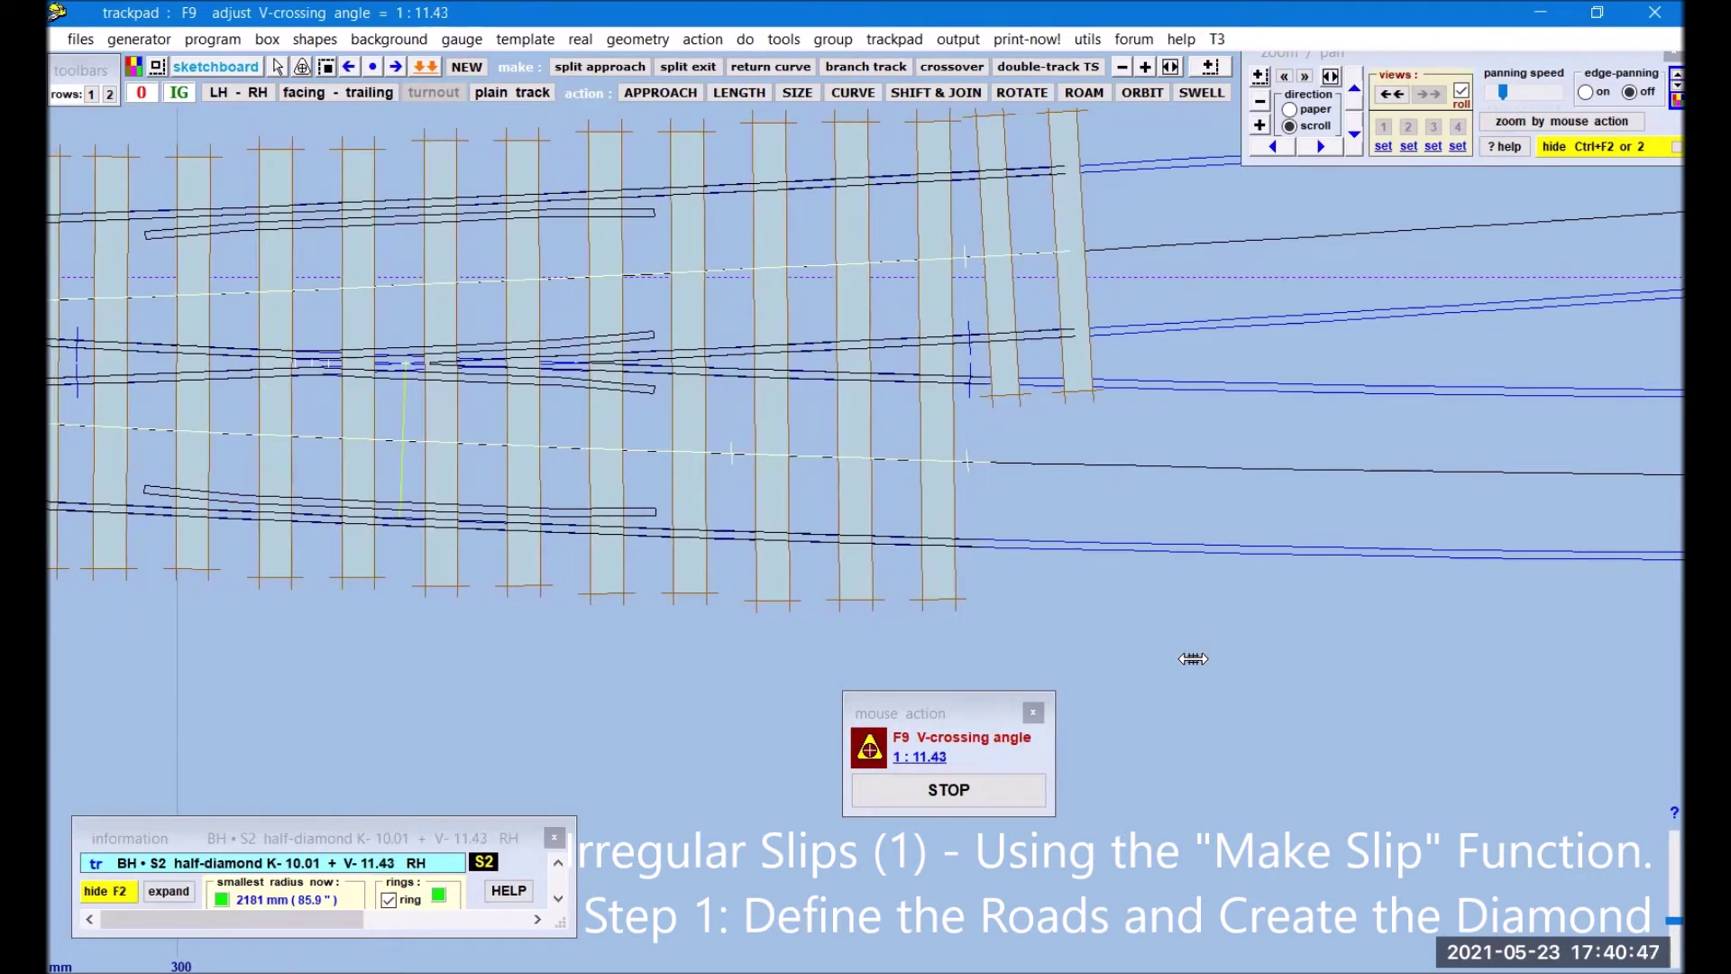
drag(1193, 659, 1189, 661)
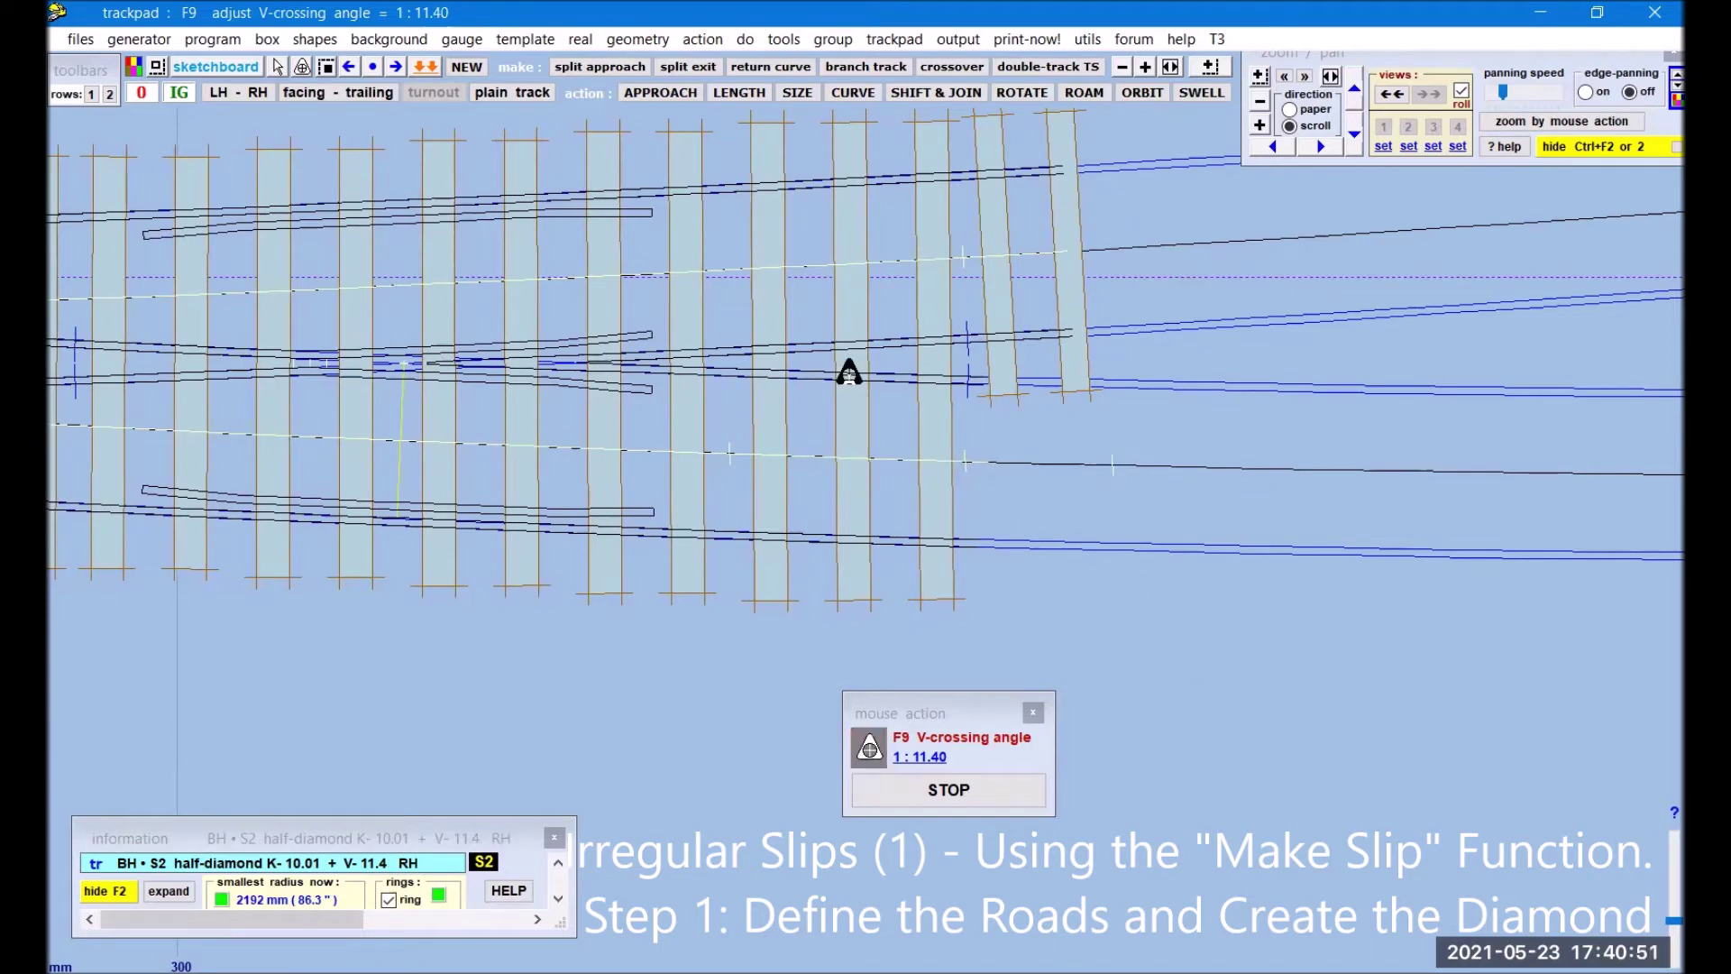
click(924, 788)
Step: Store the second half-diamond as a background template alongside the first half
click(1260, 100)
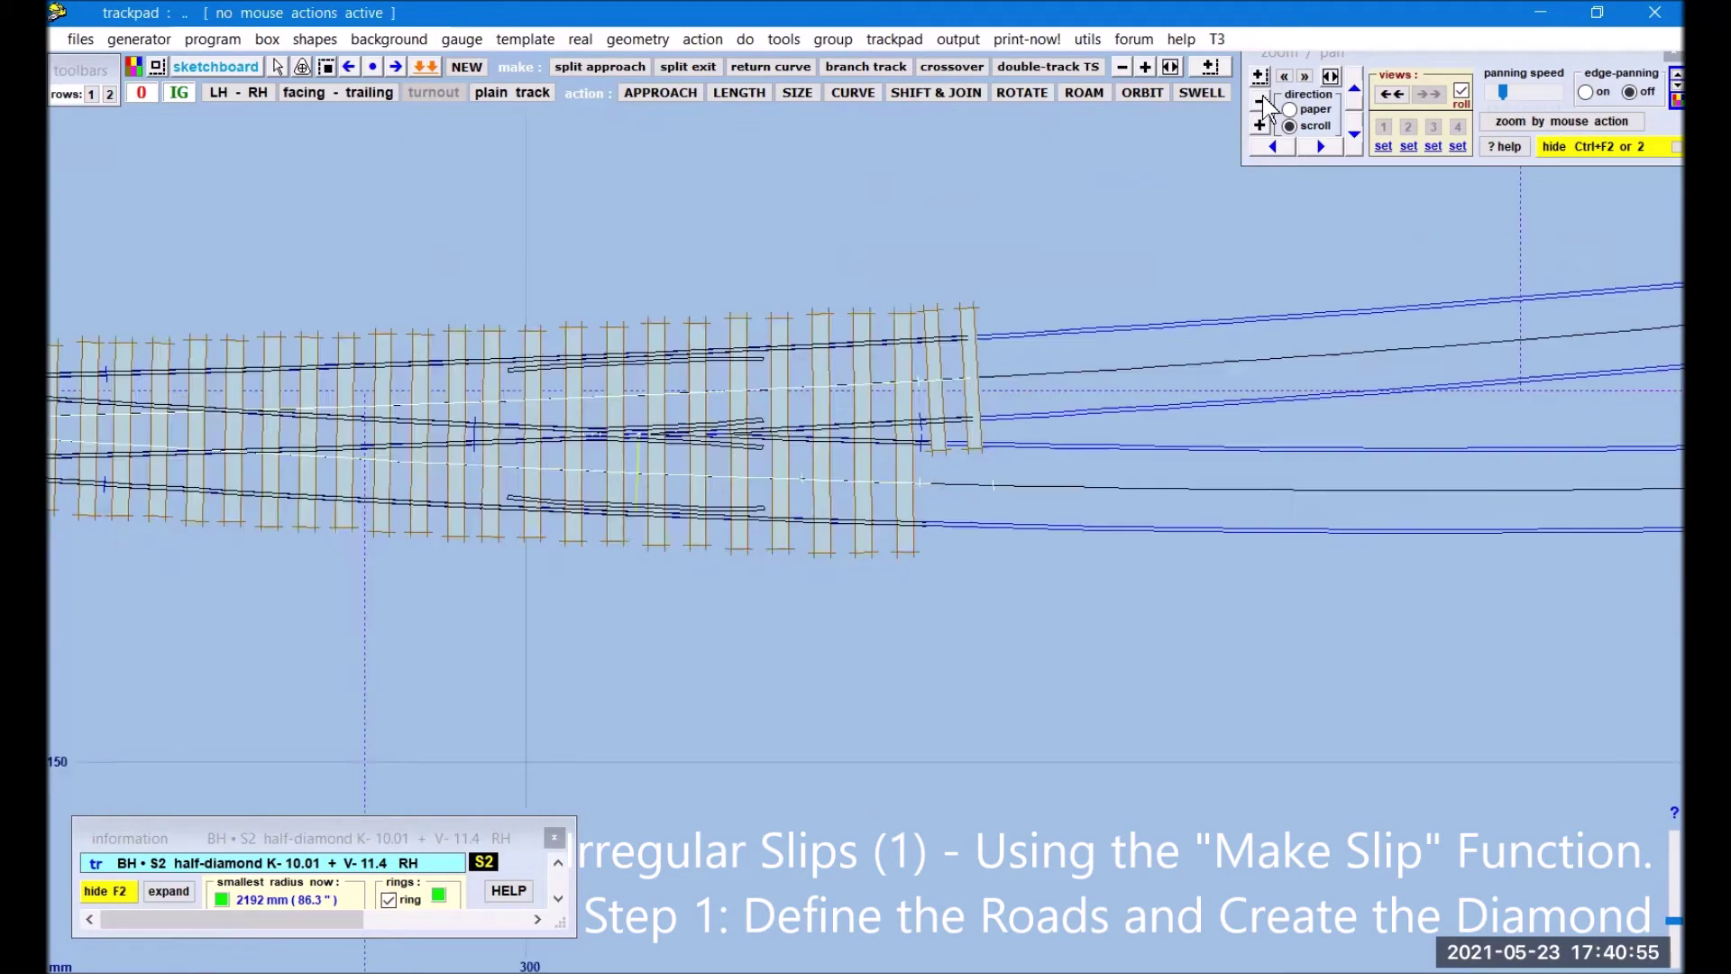
click(1261, 100)
drag(488, 636, 734, 595)
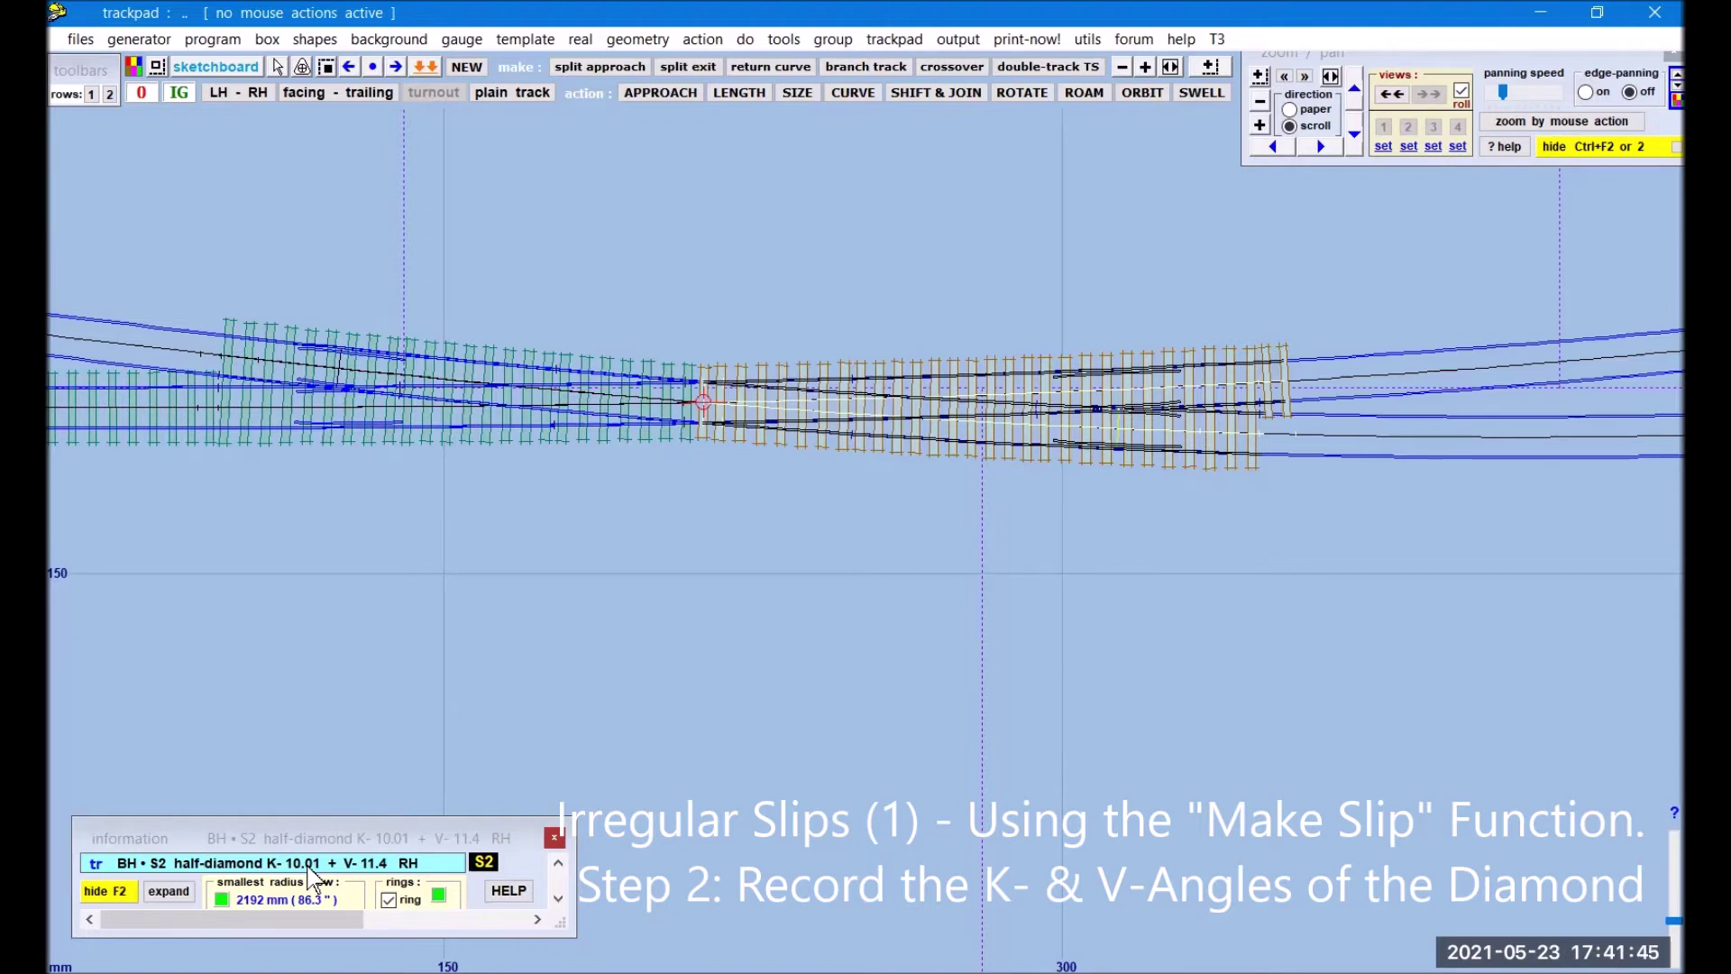
click(429, 67)
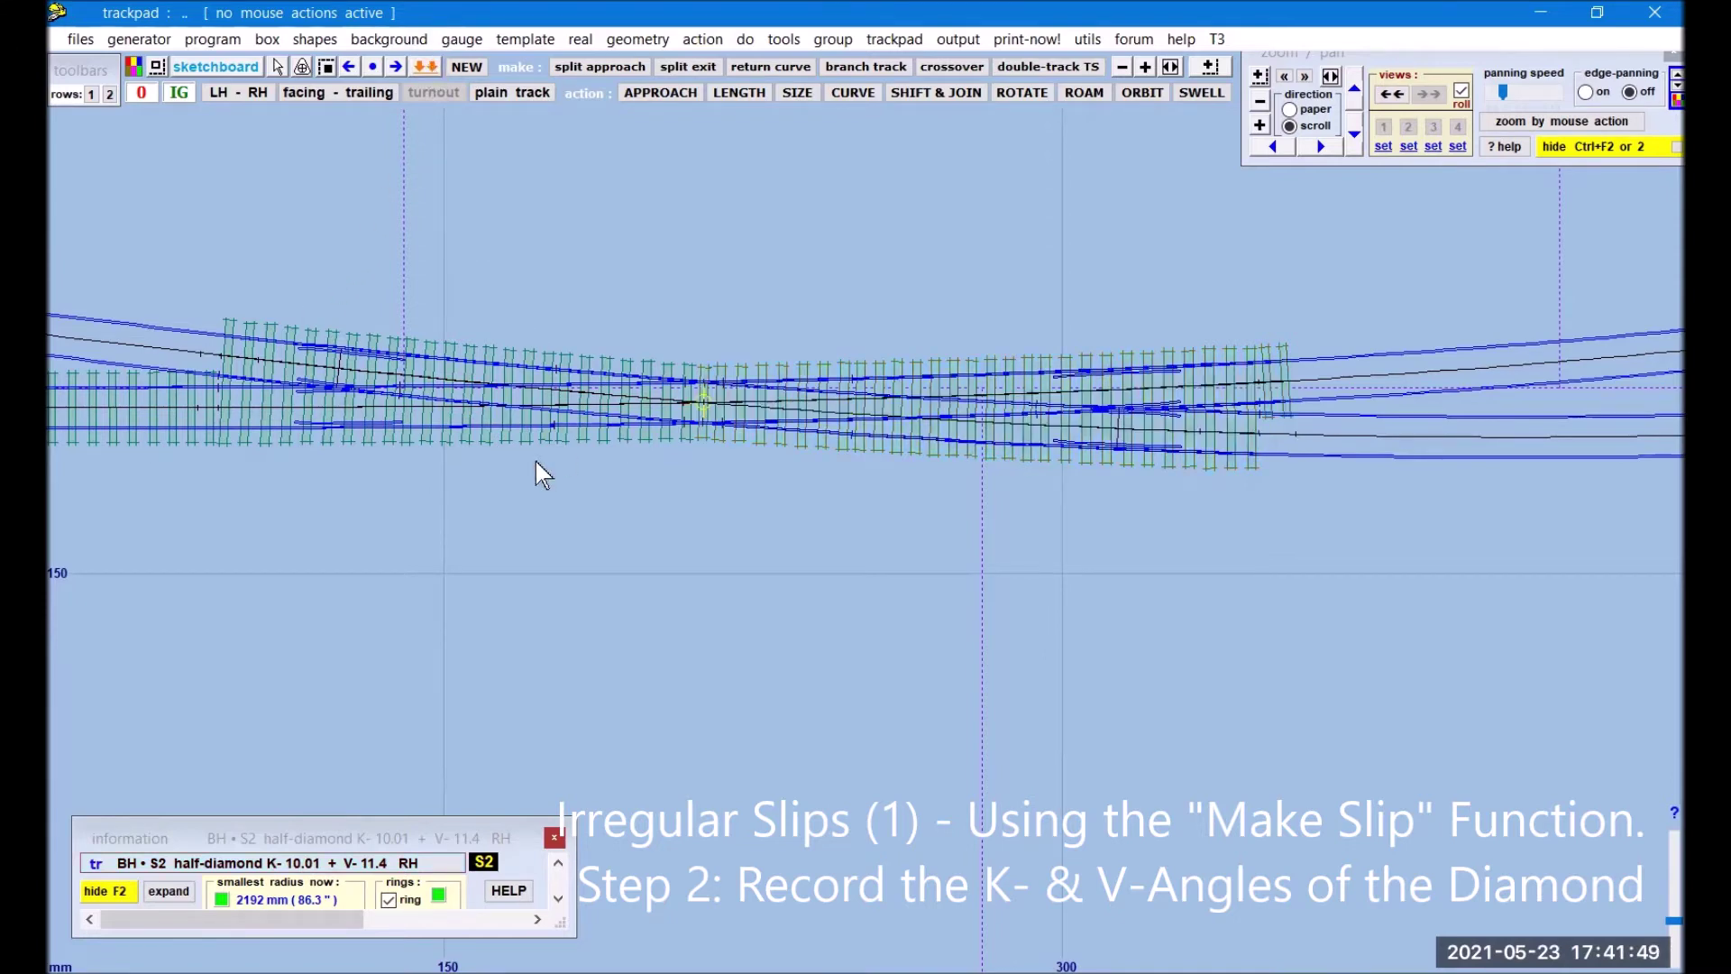
click(464, 386)
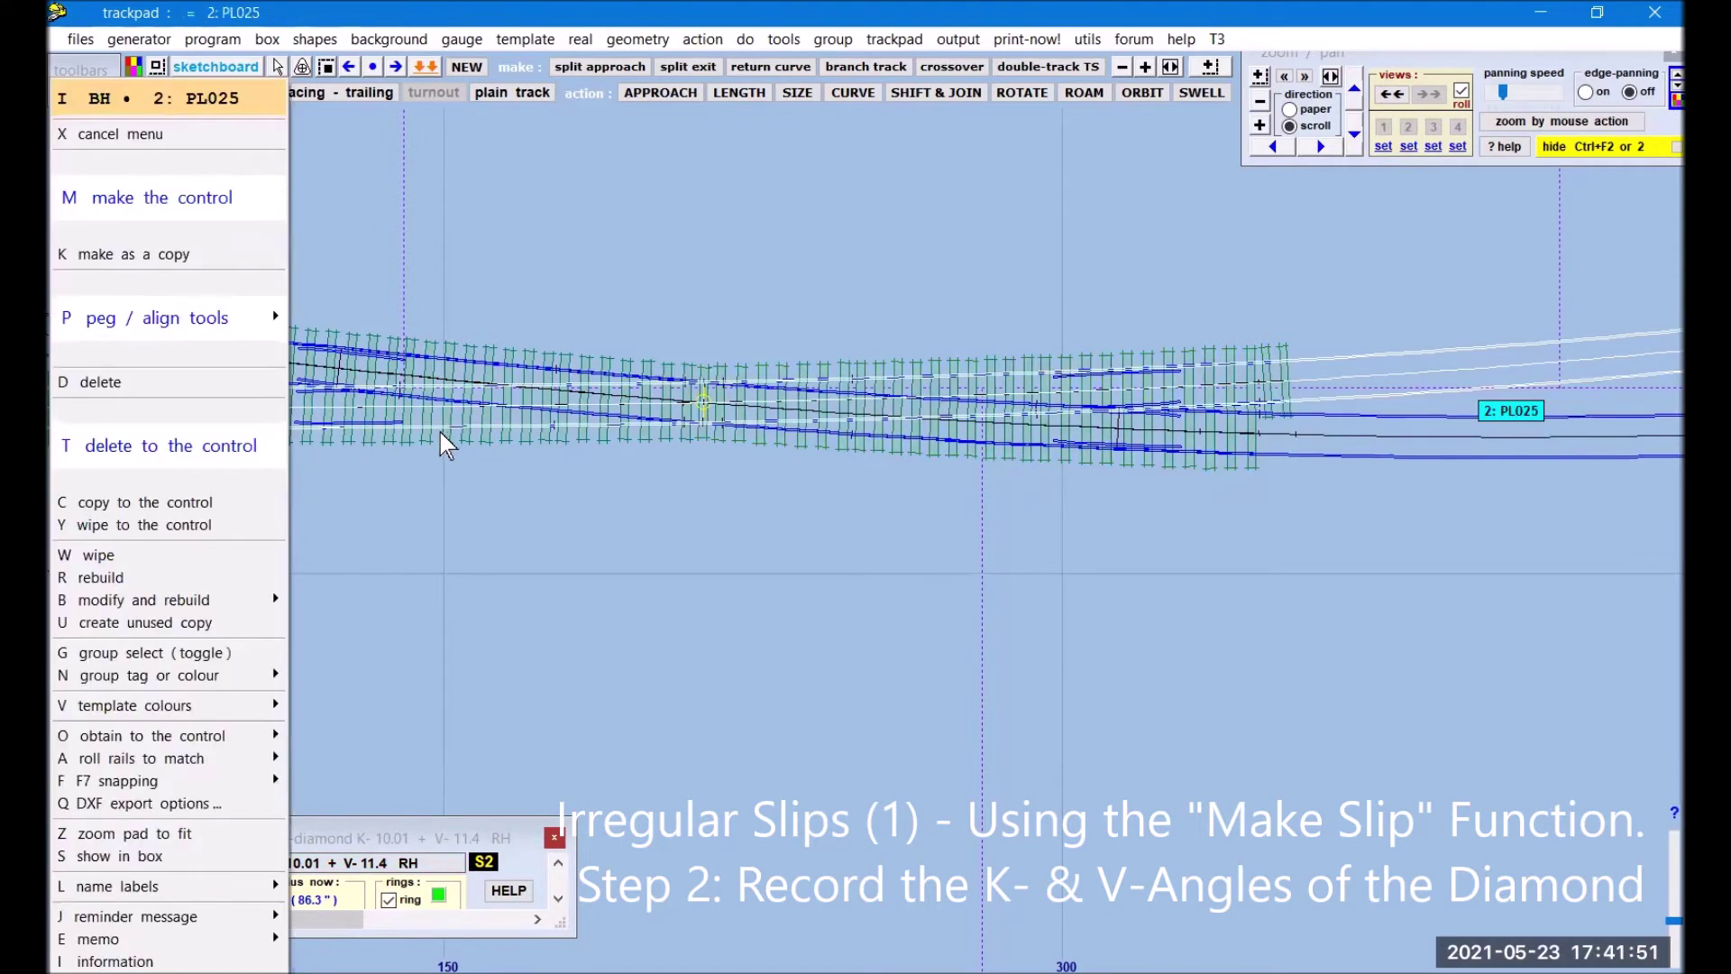
click(442, 433)
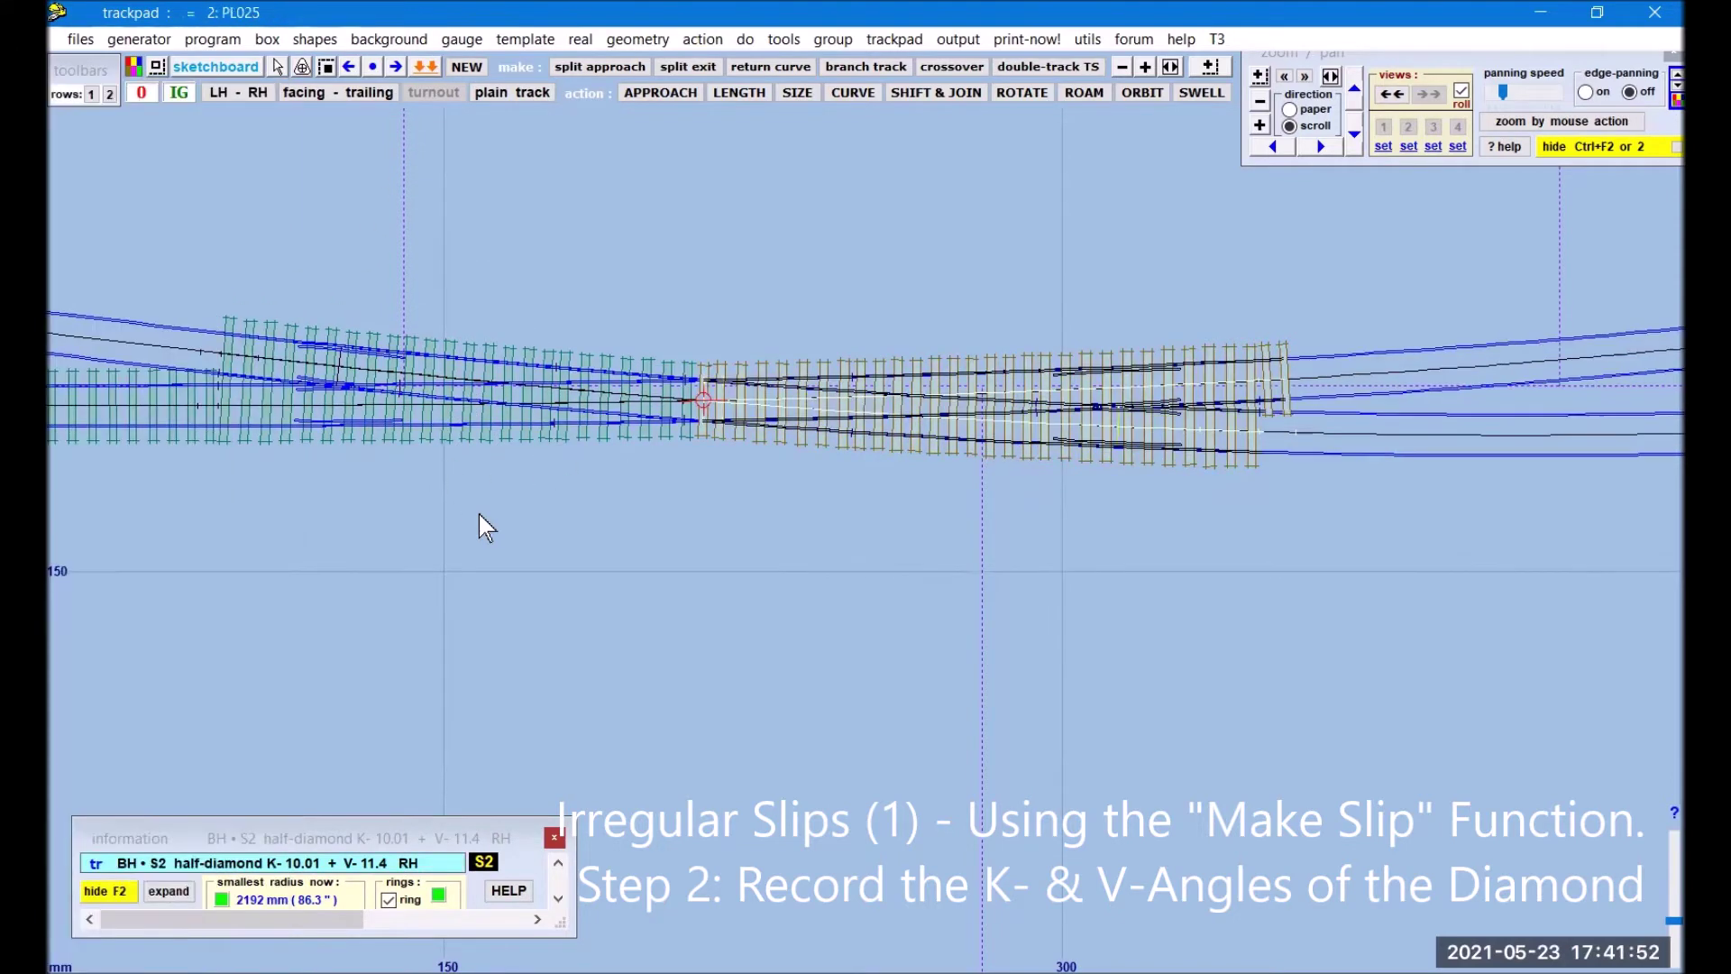
Step: Look up the K- and V-crossing angles of the stored half-diamonds in the storage box and examine the template information for DR026
click(268, 41)
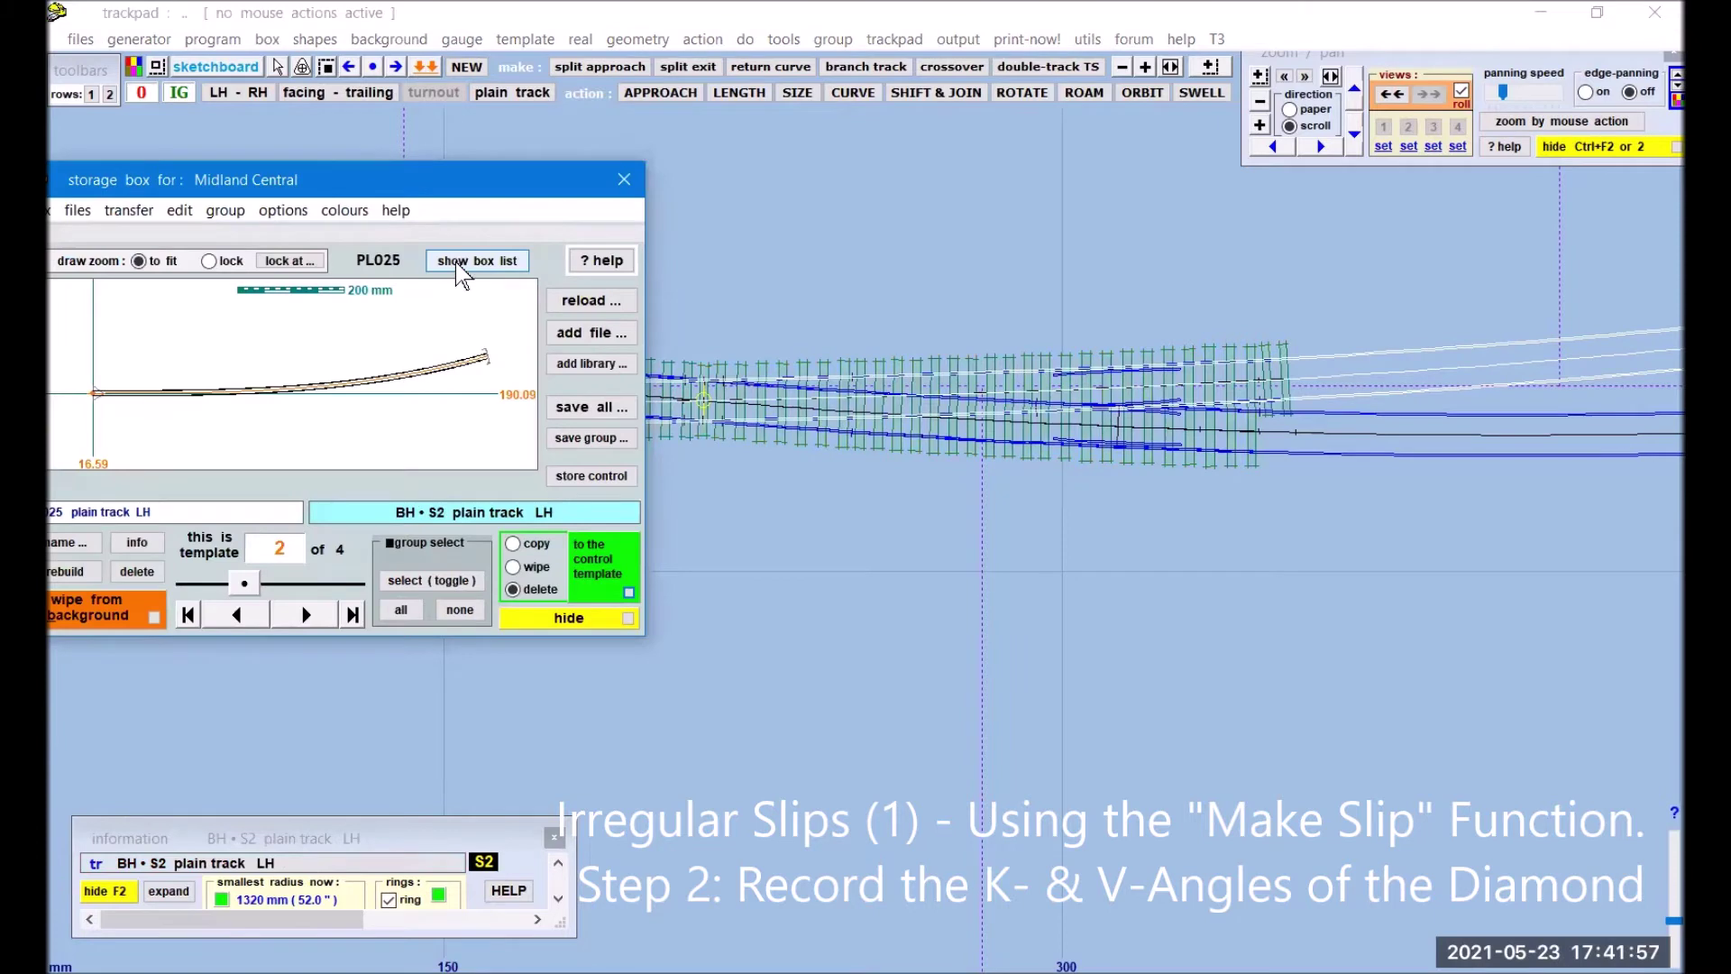
click(456, 262)
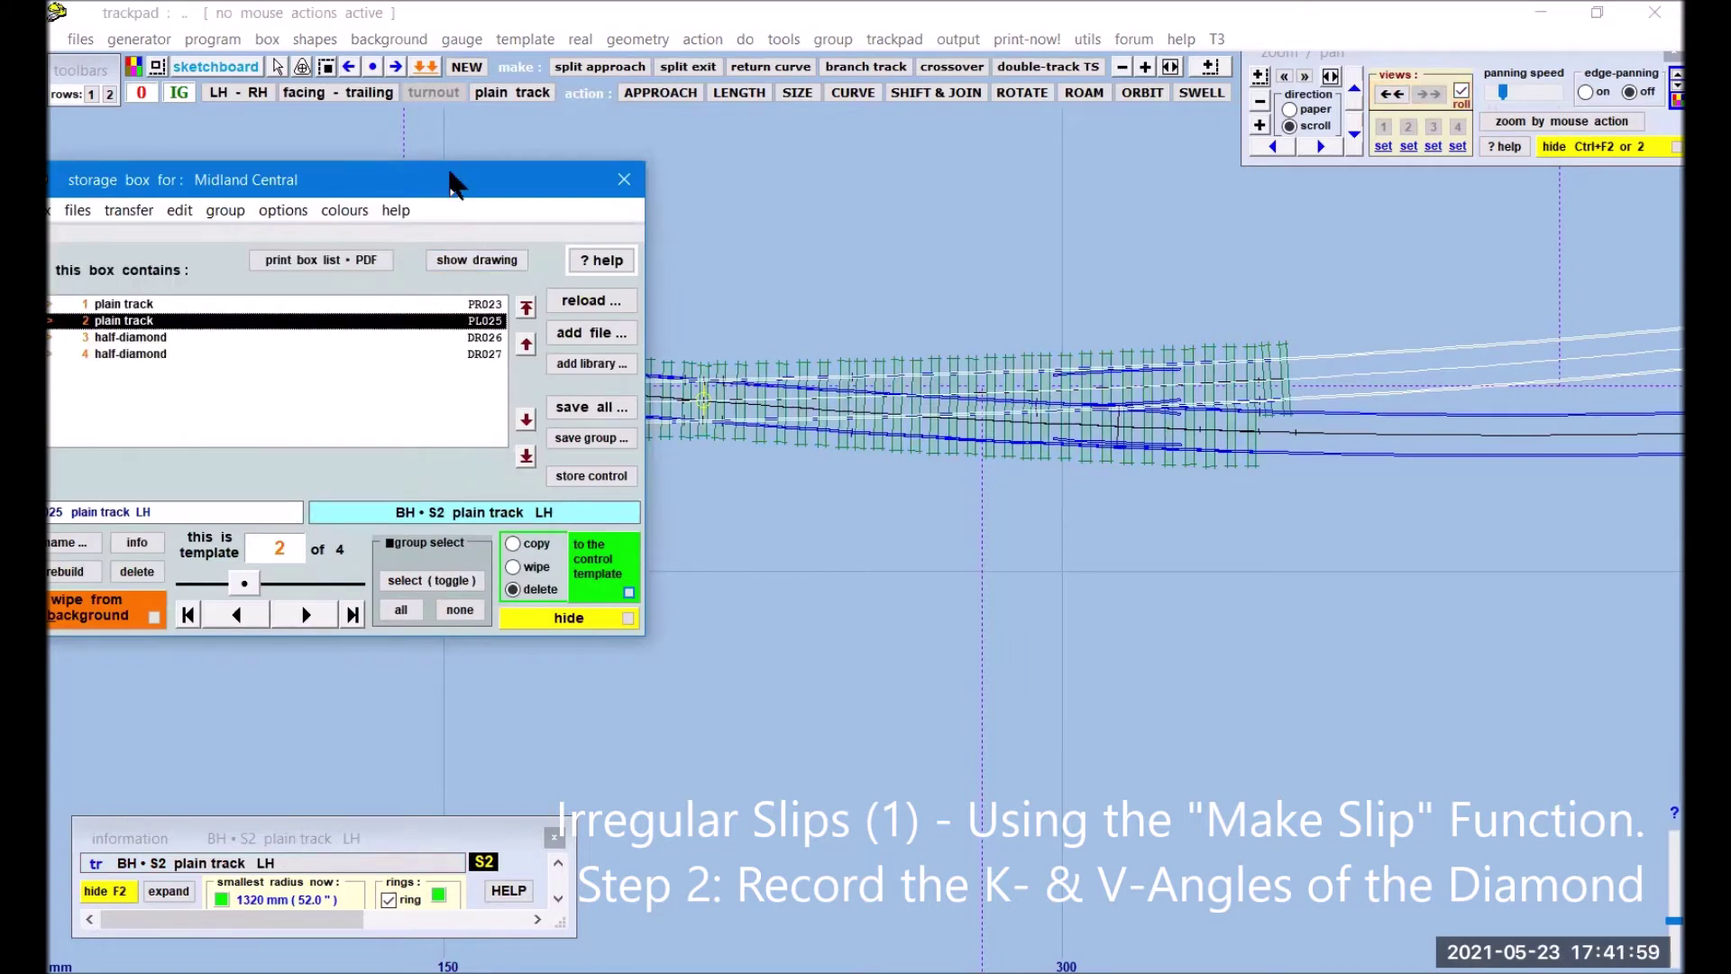
drag(456, 185, 1368, 318)
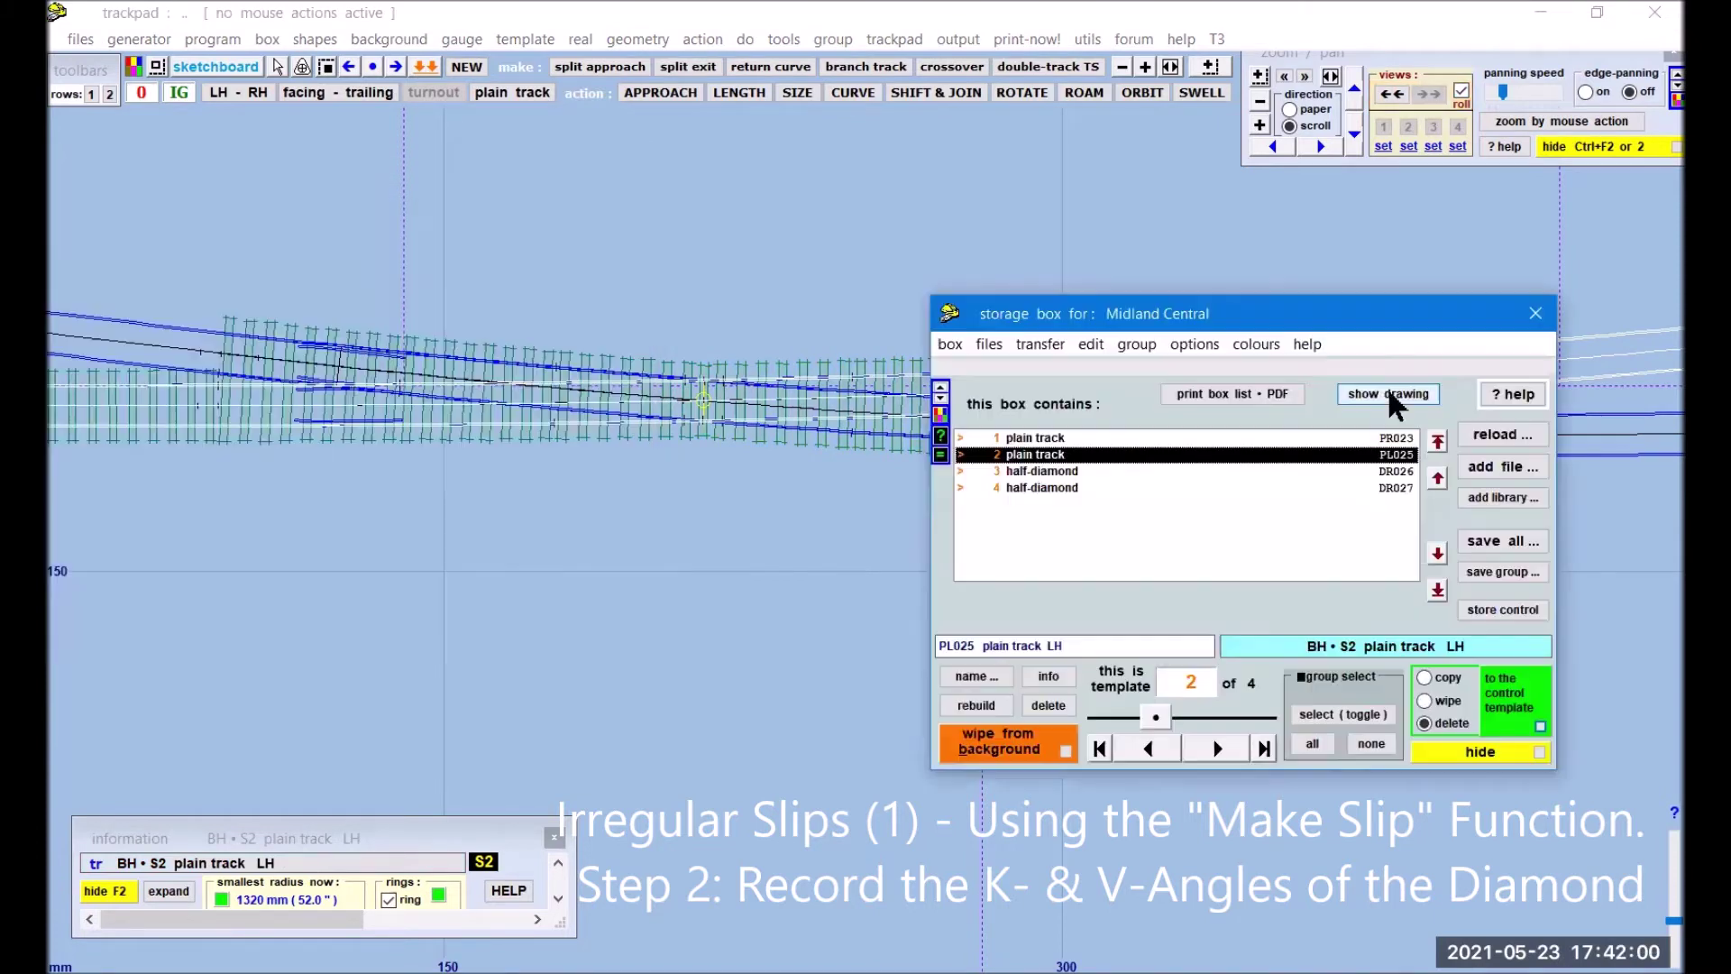
click(1020, 489)
click(1028, 473)
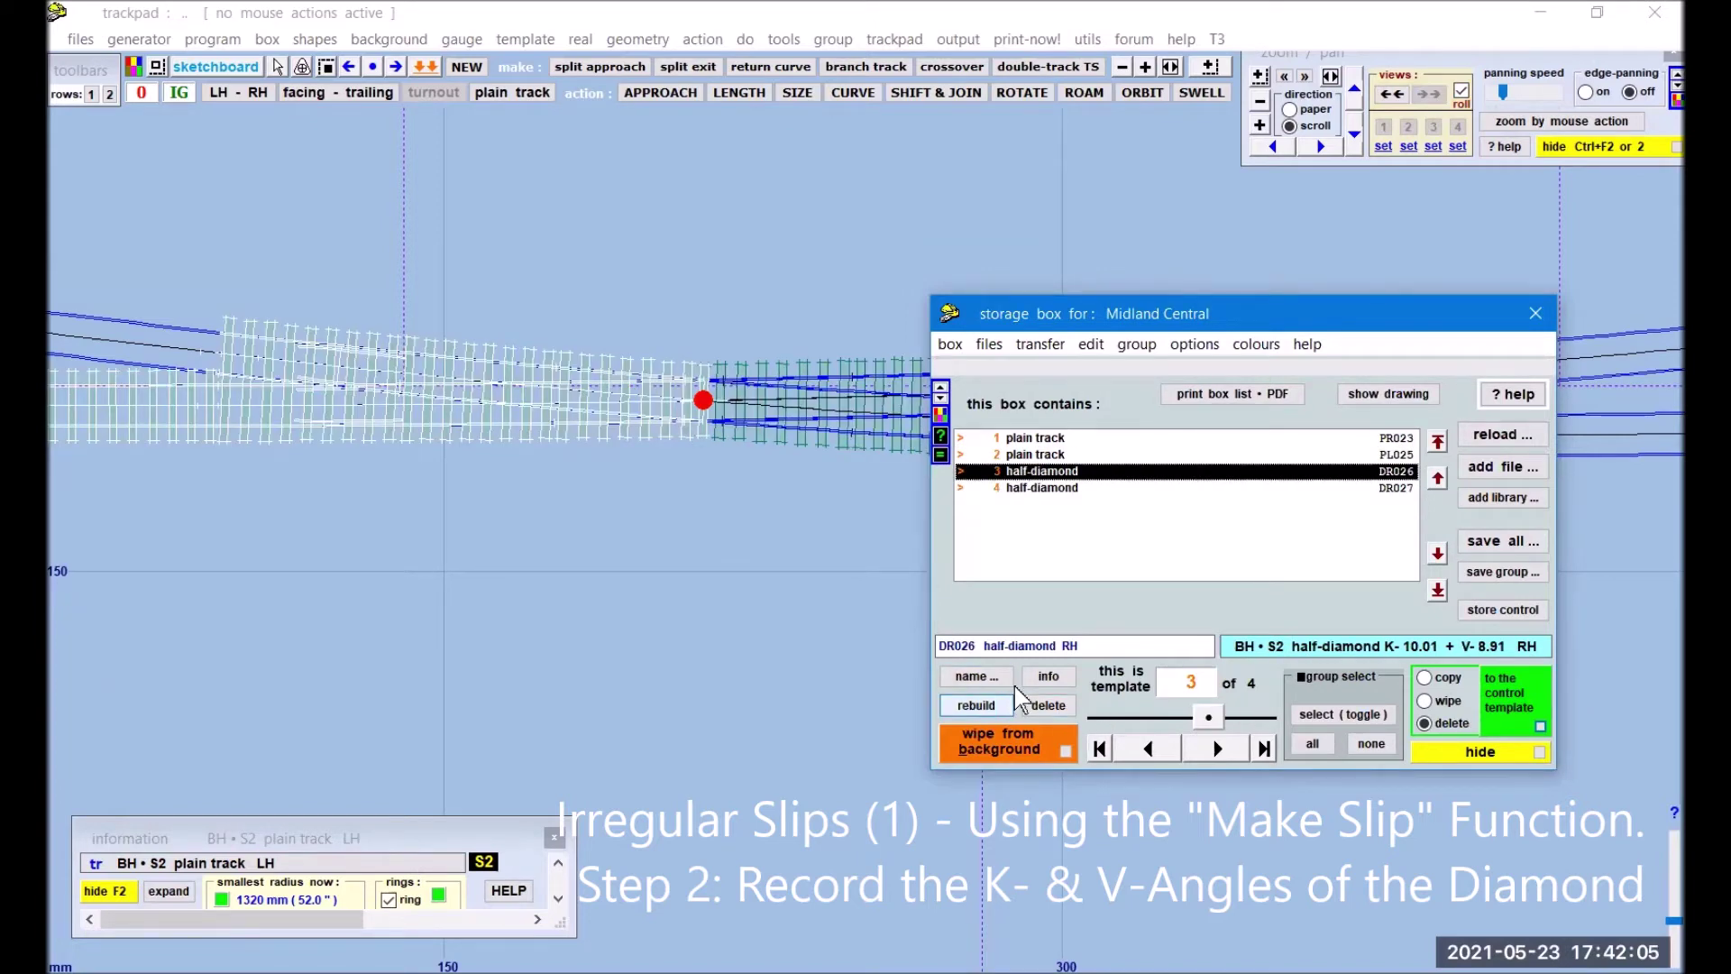
click(1046, 679)
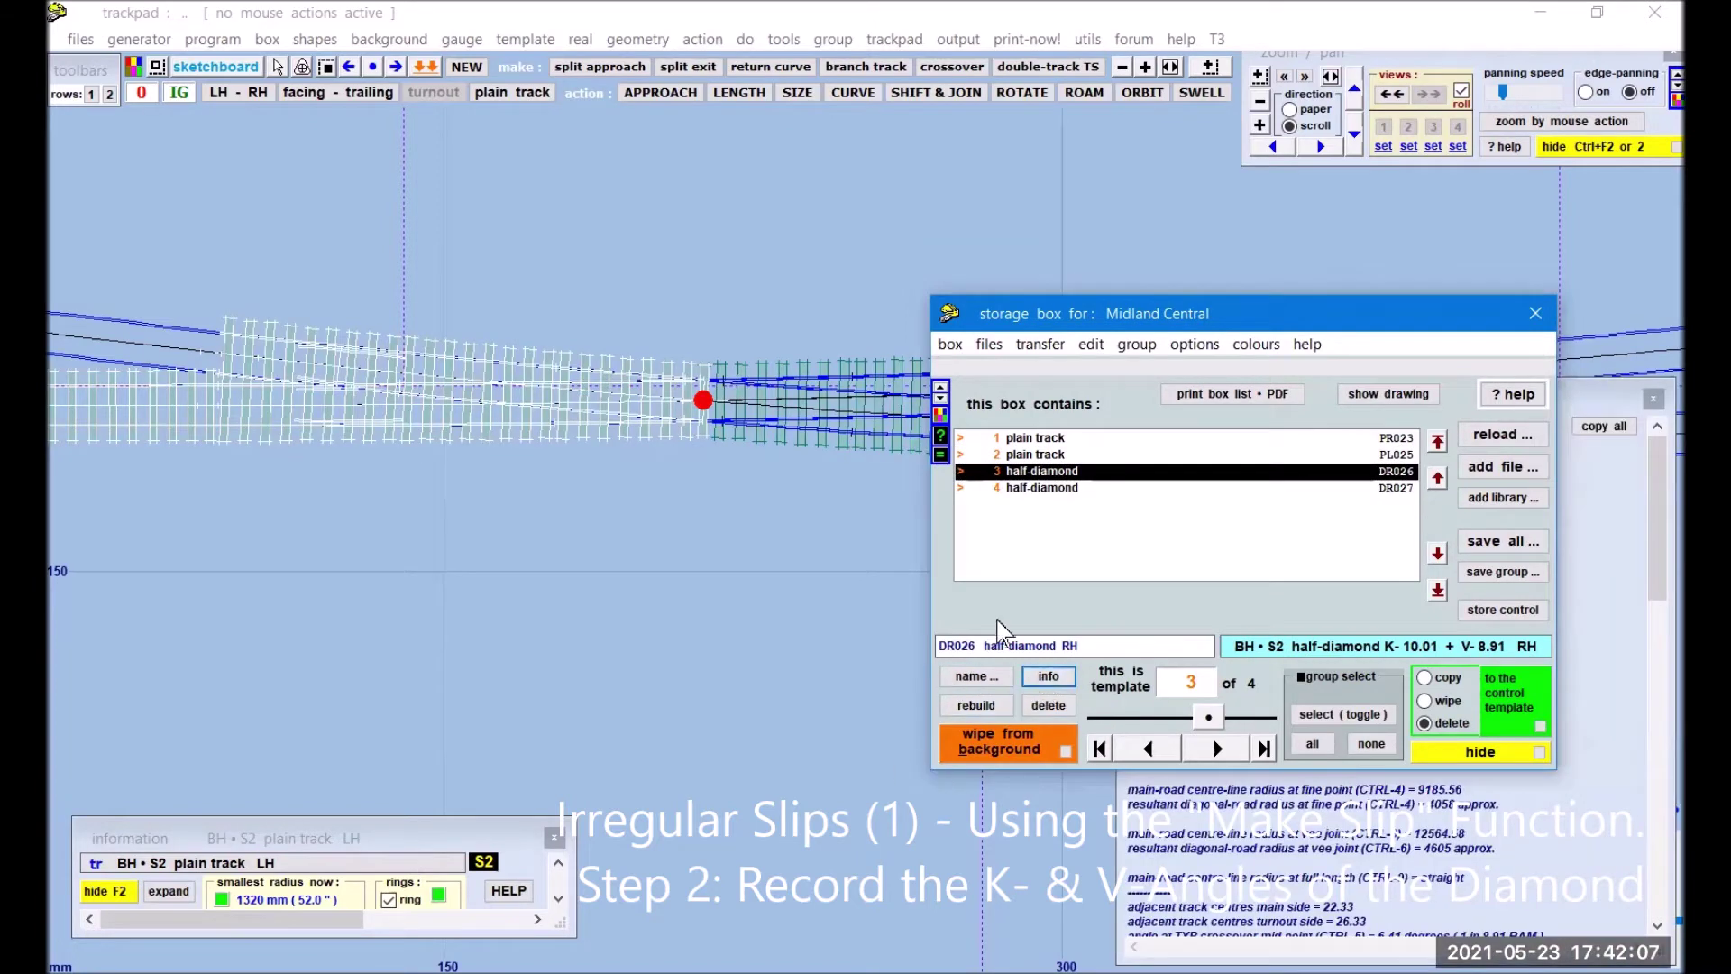
drag(1396, 321, 696, 200)
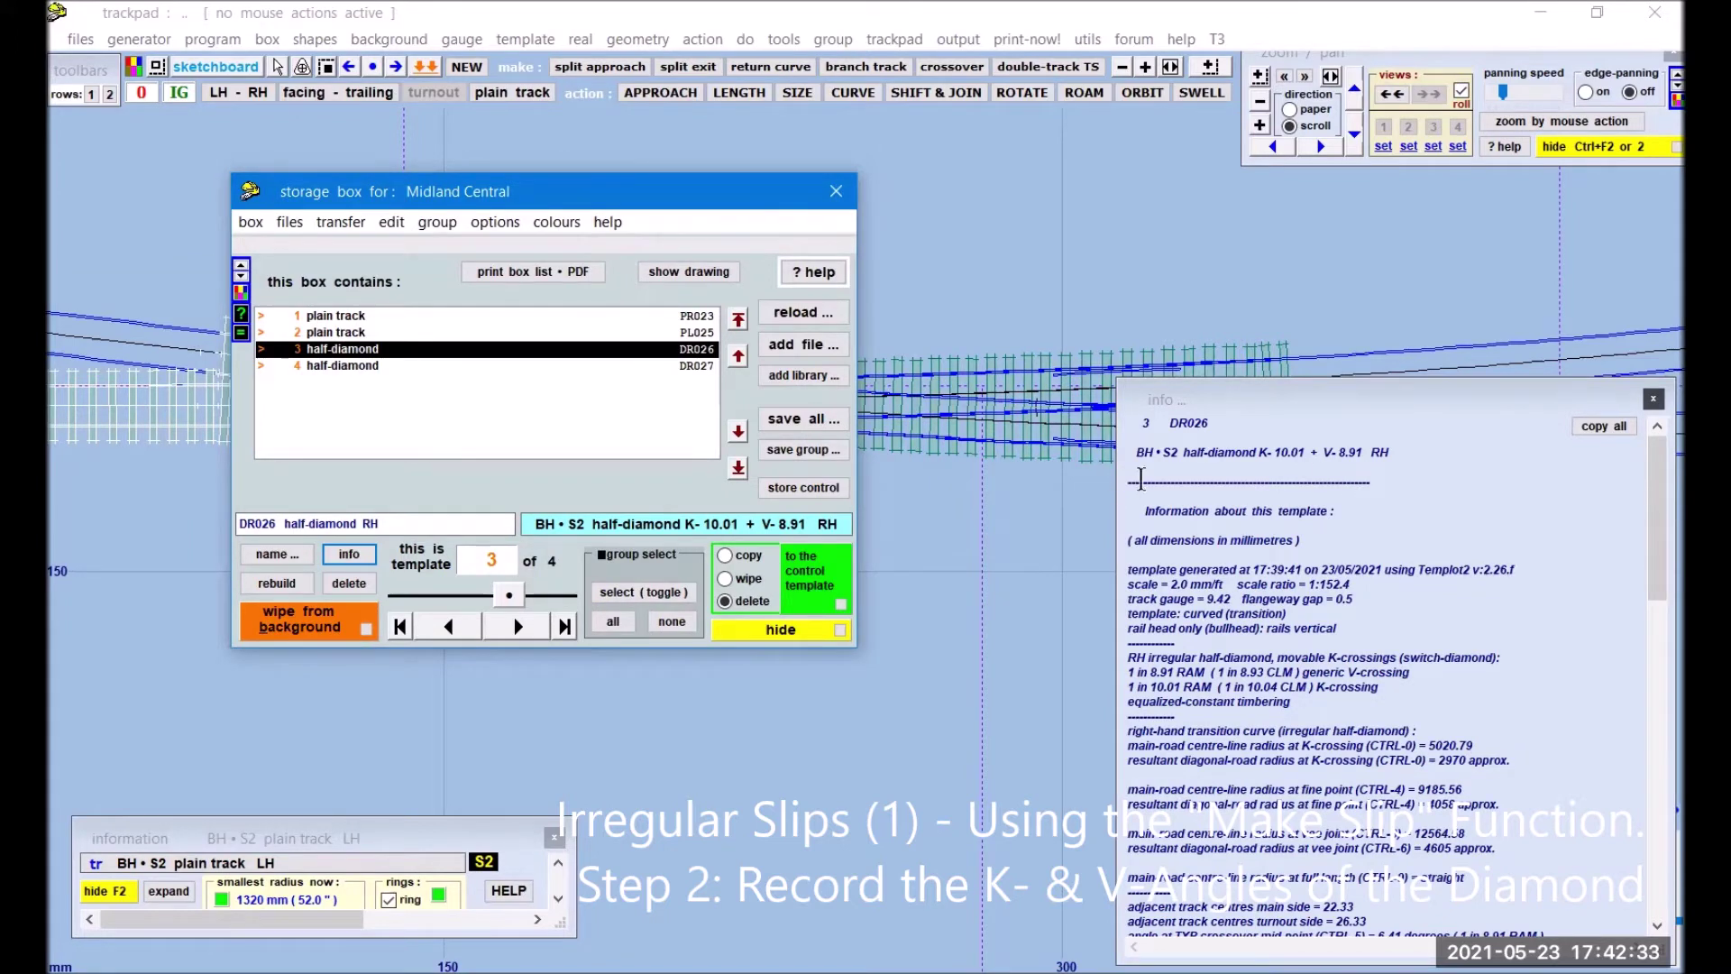
click(839, 204)
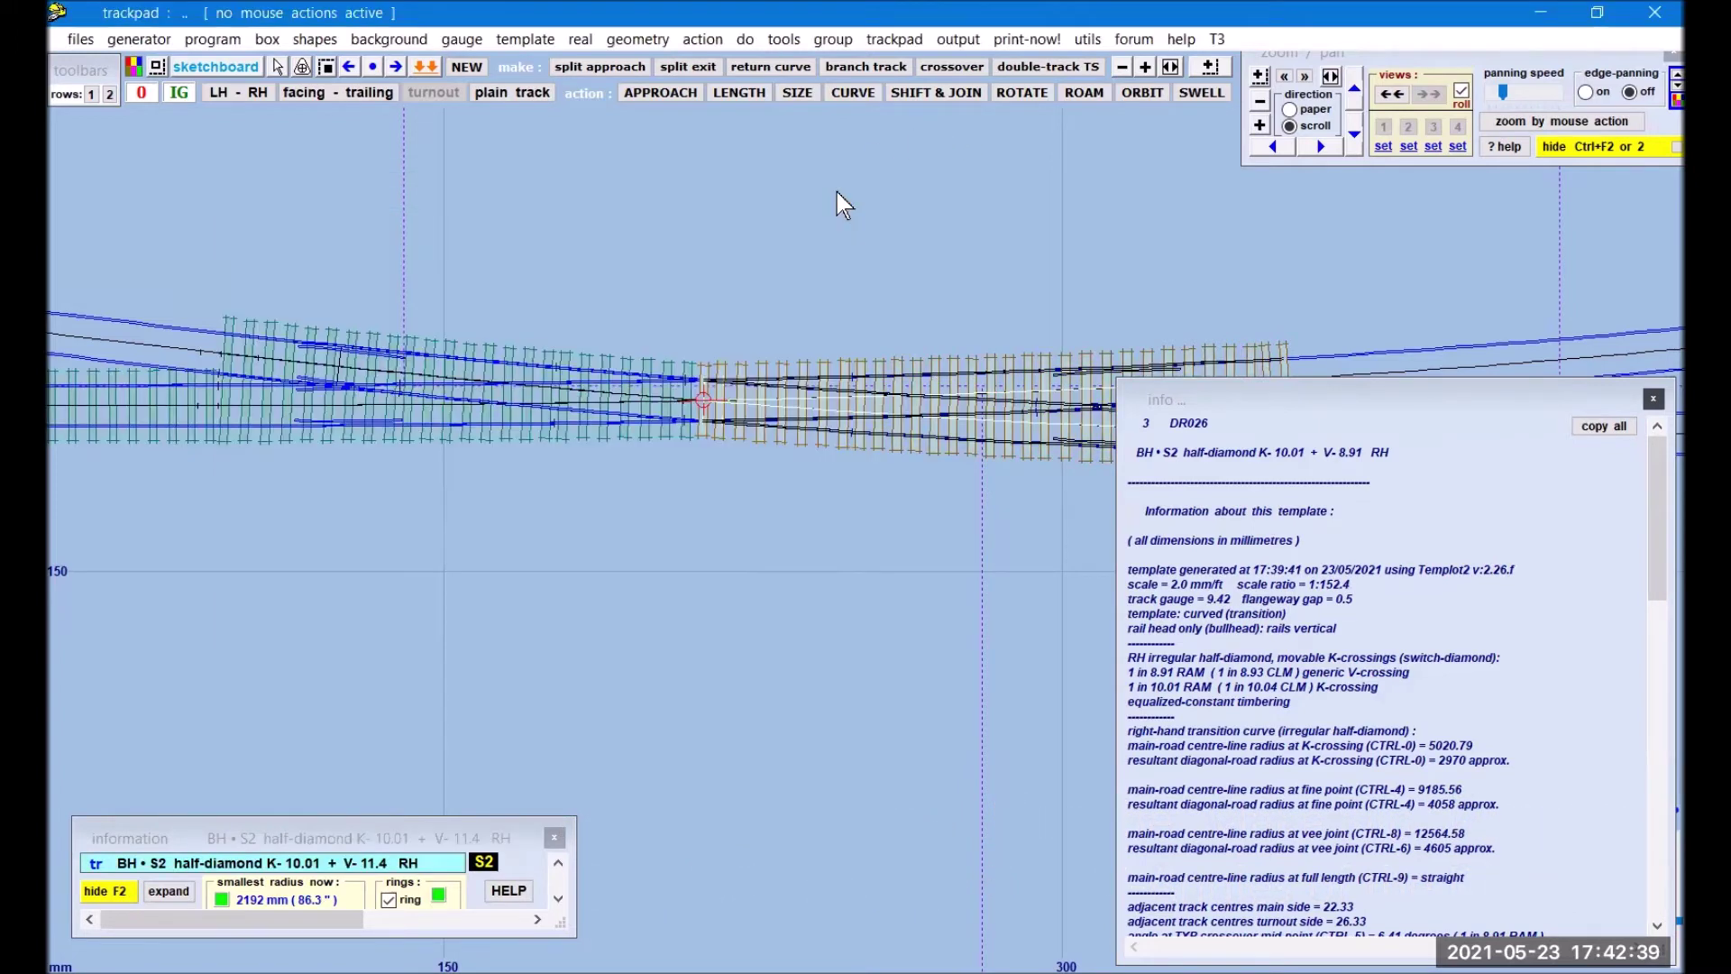
click(1654, 399)
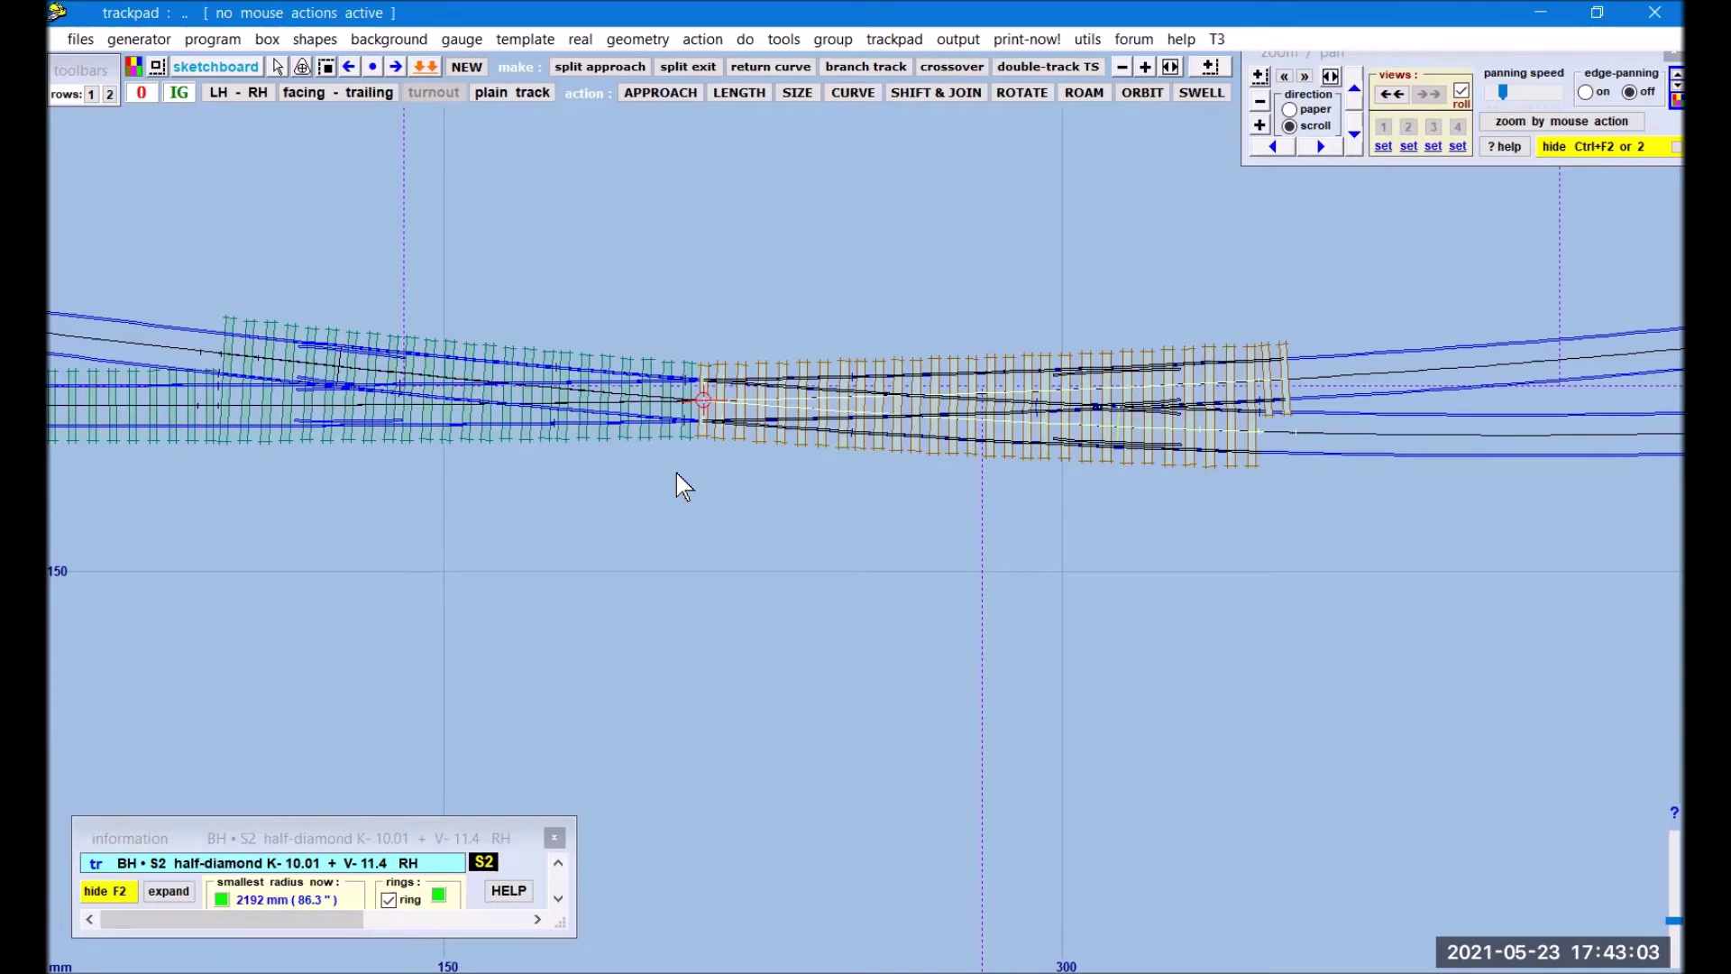
Step: Delete the second half-diamond, DR027, from the storage box
middle_drag(678, 472, 890, 460)
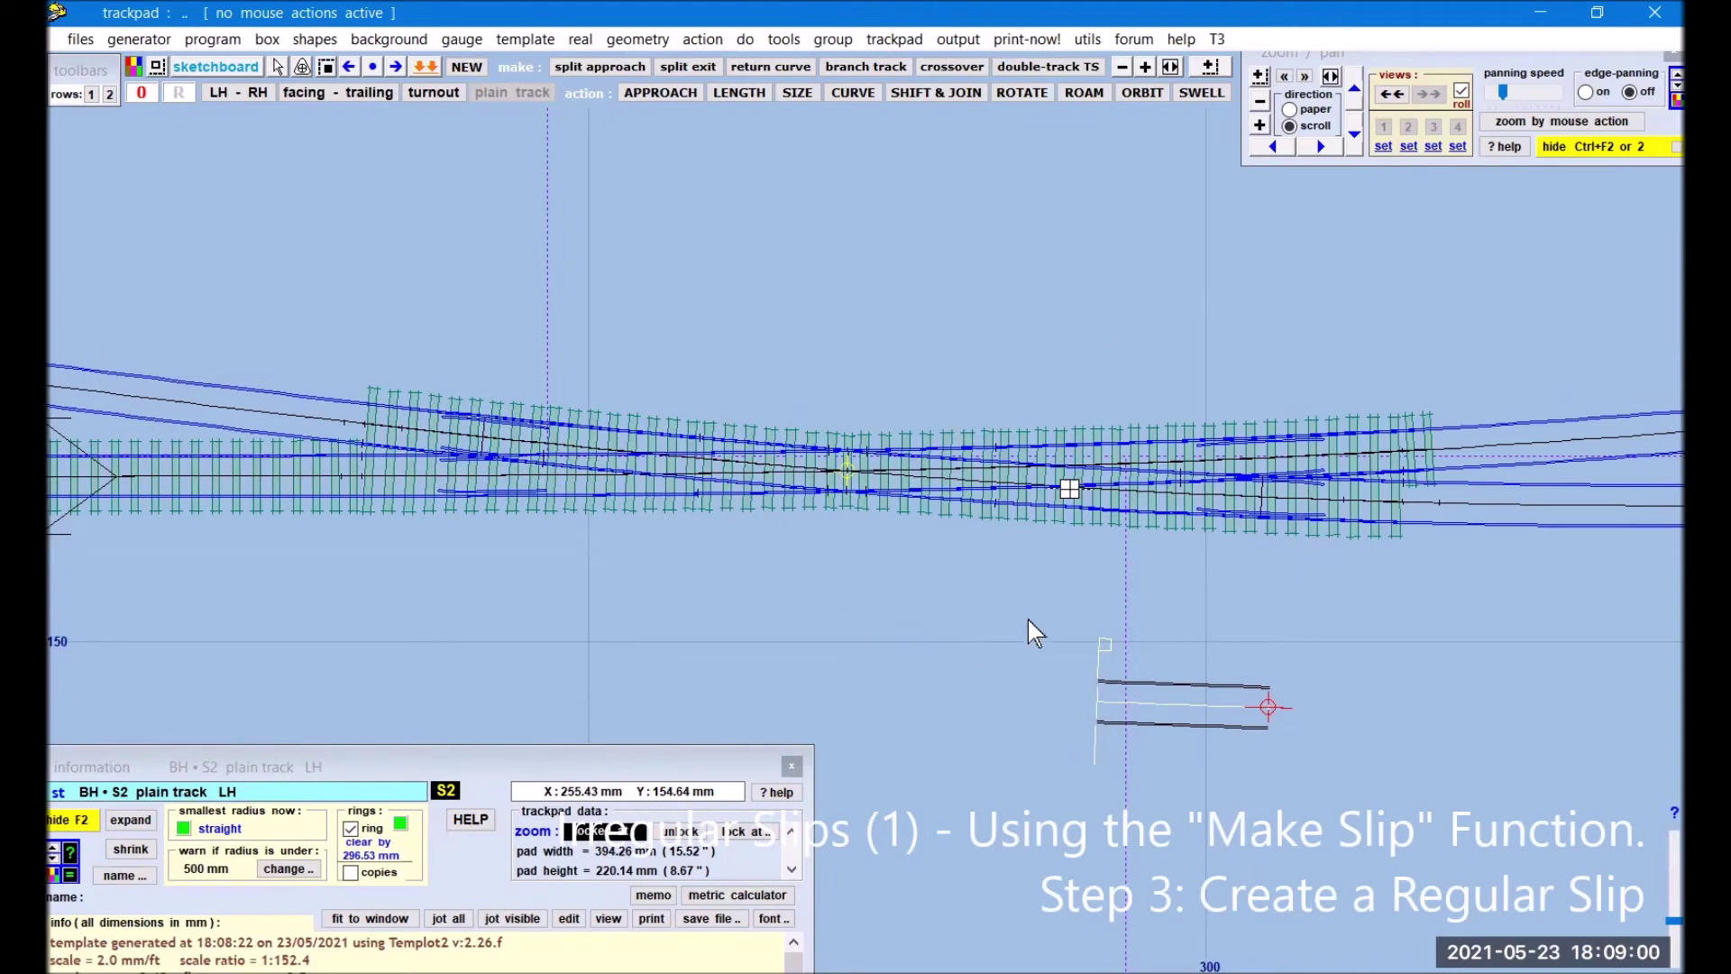
click(1208, 491)
key(m)
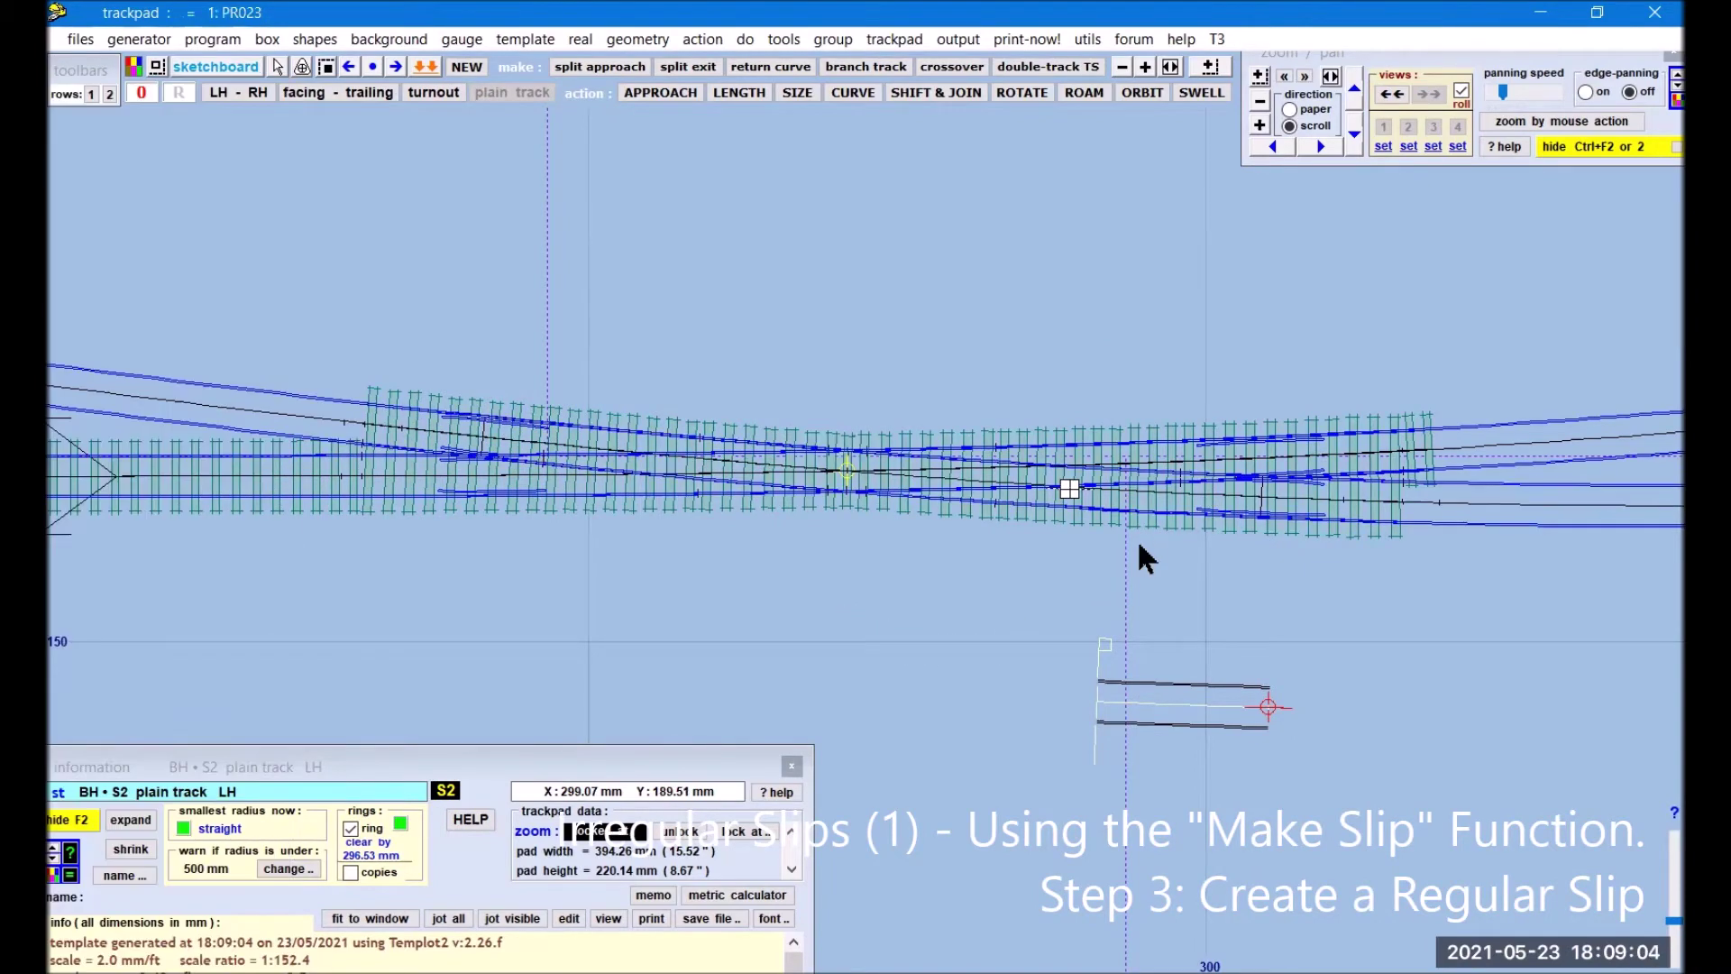
click(268, 40)
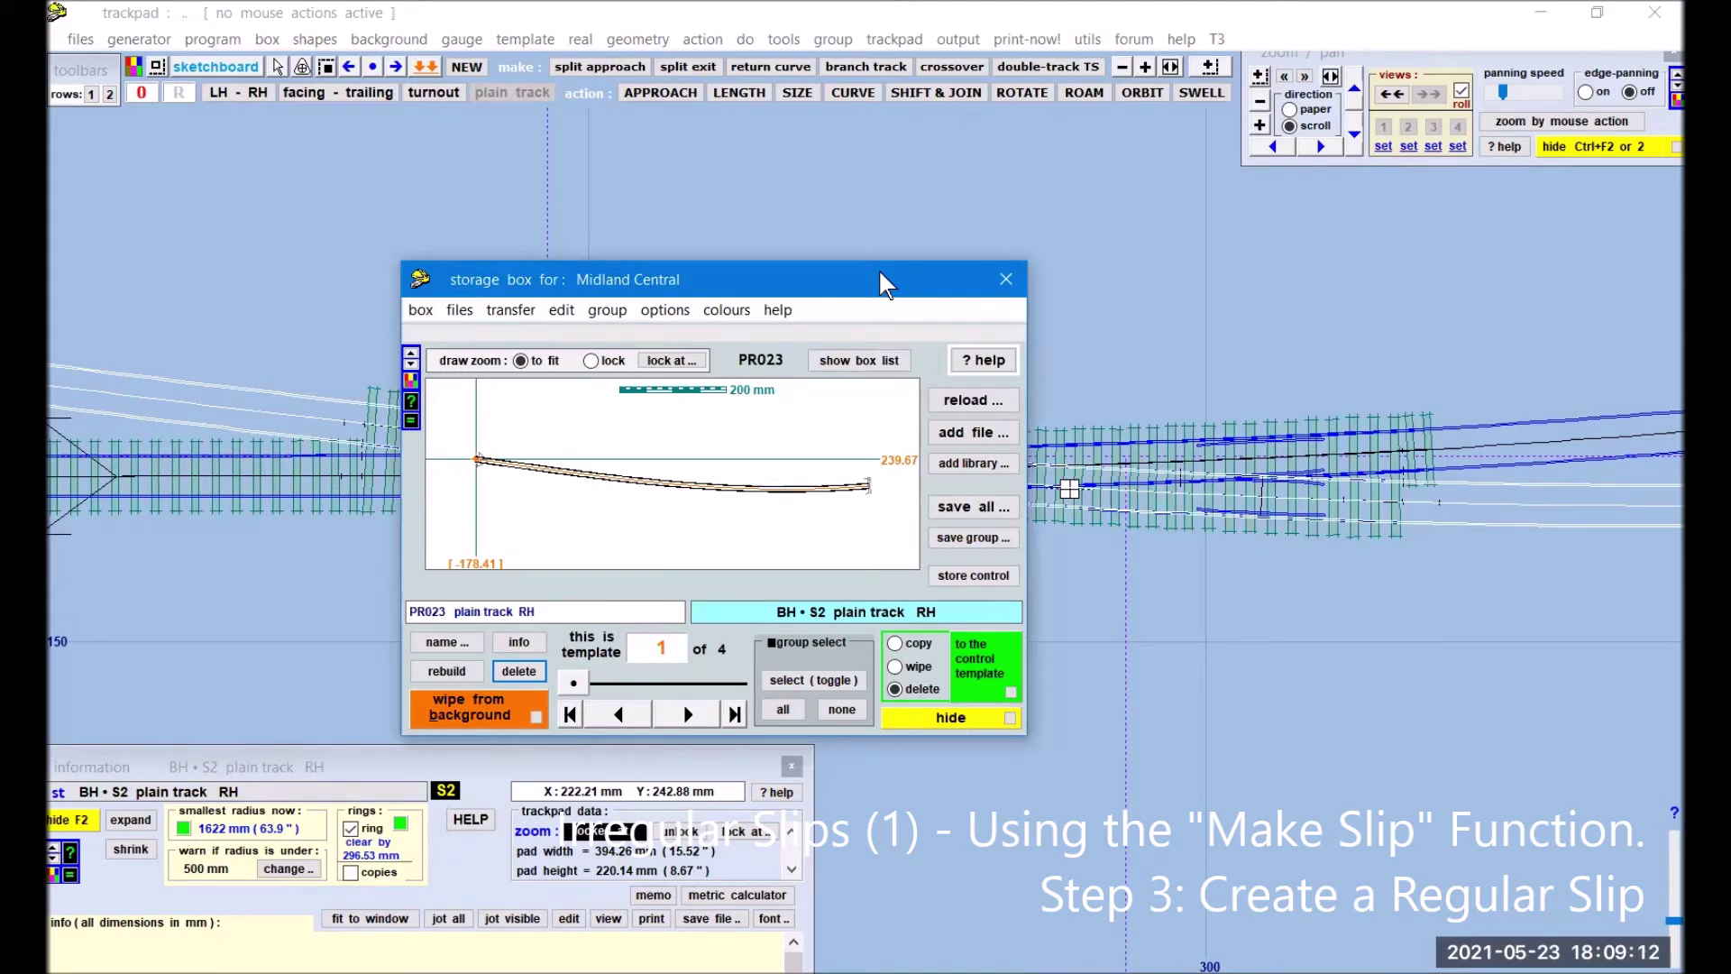
drag(880, 273, 672, 201)
click(651, 289)
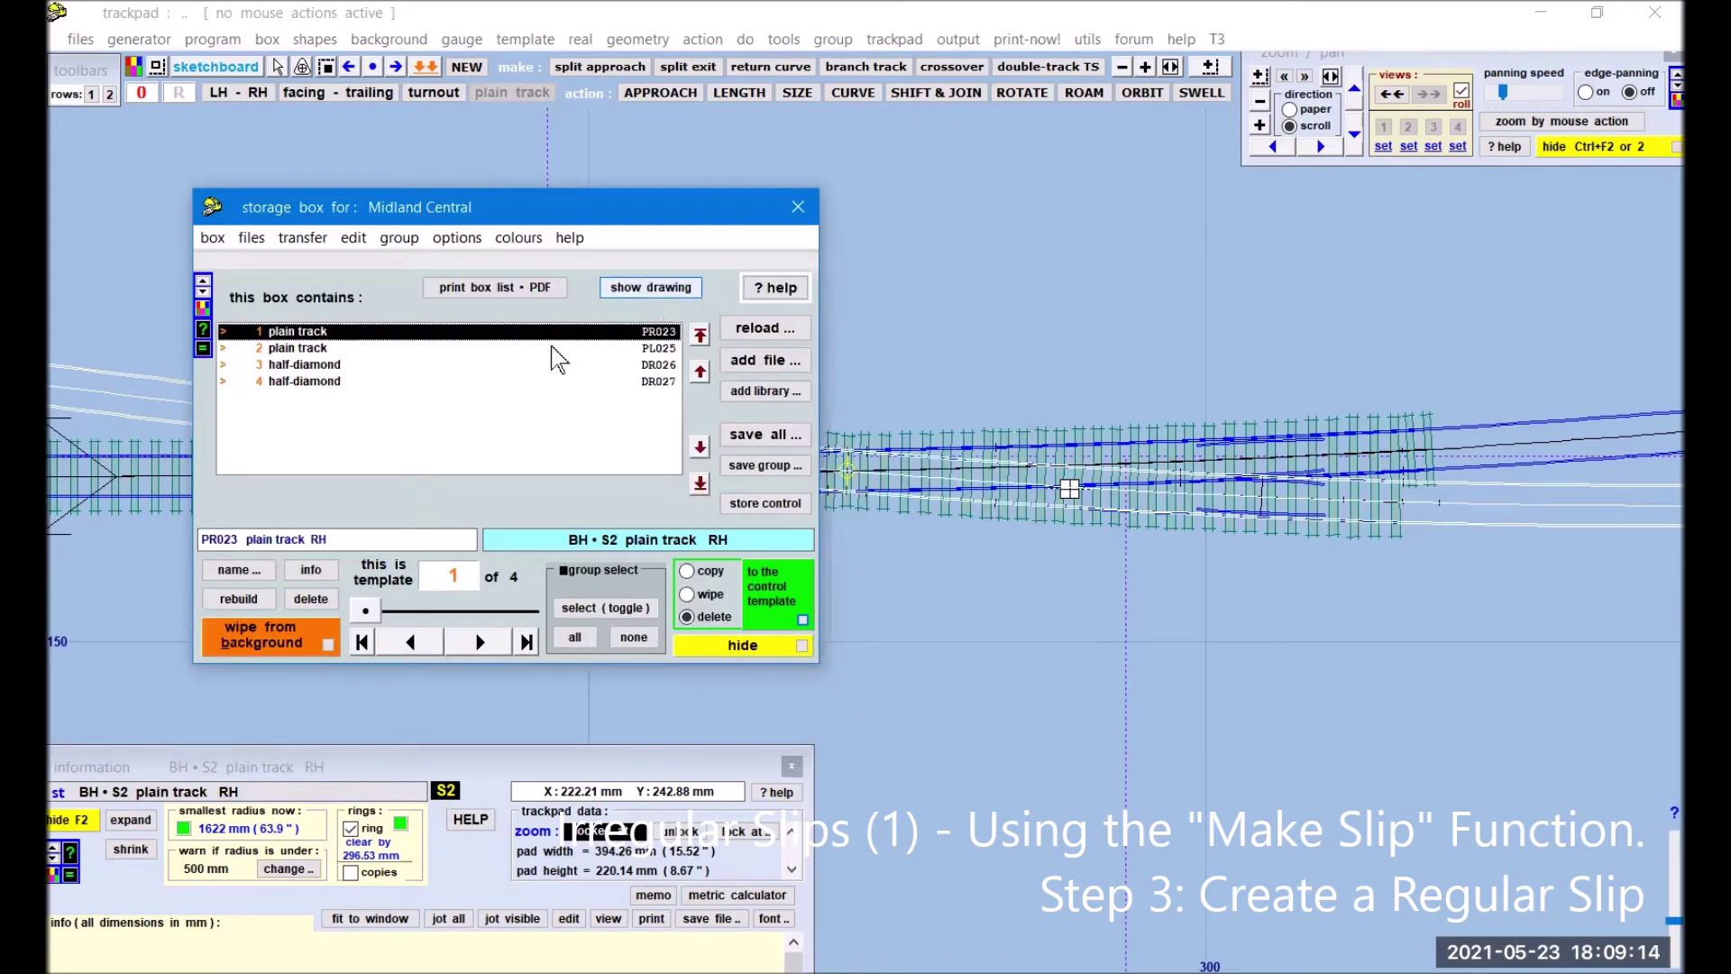
click(305, 381)
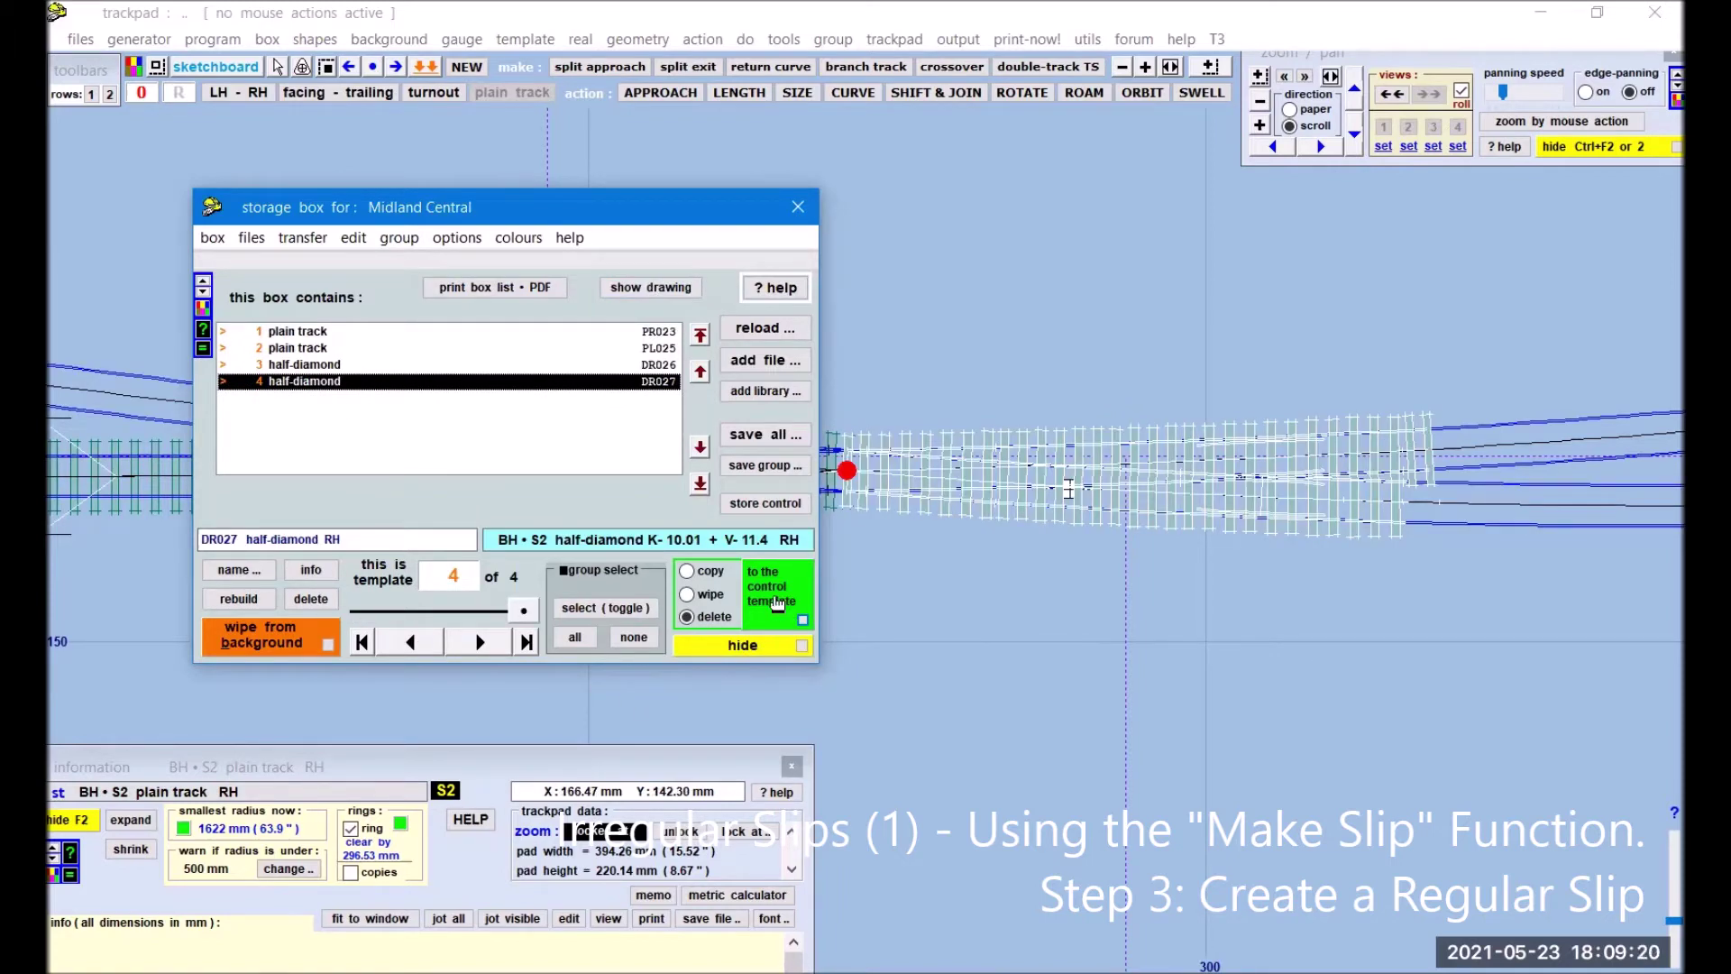
click(311, 599)
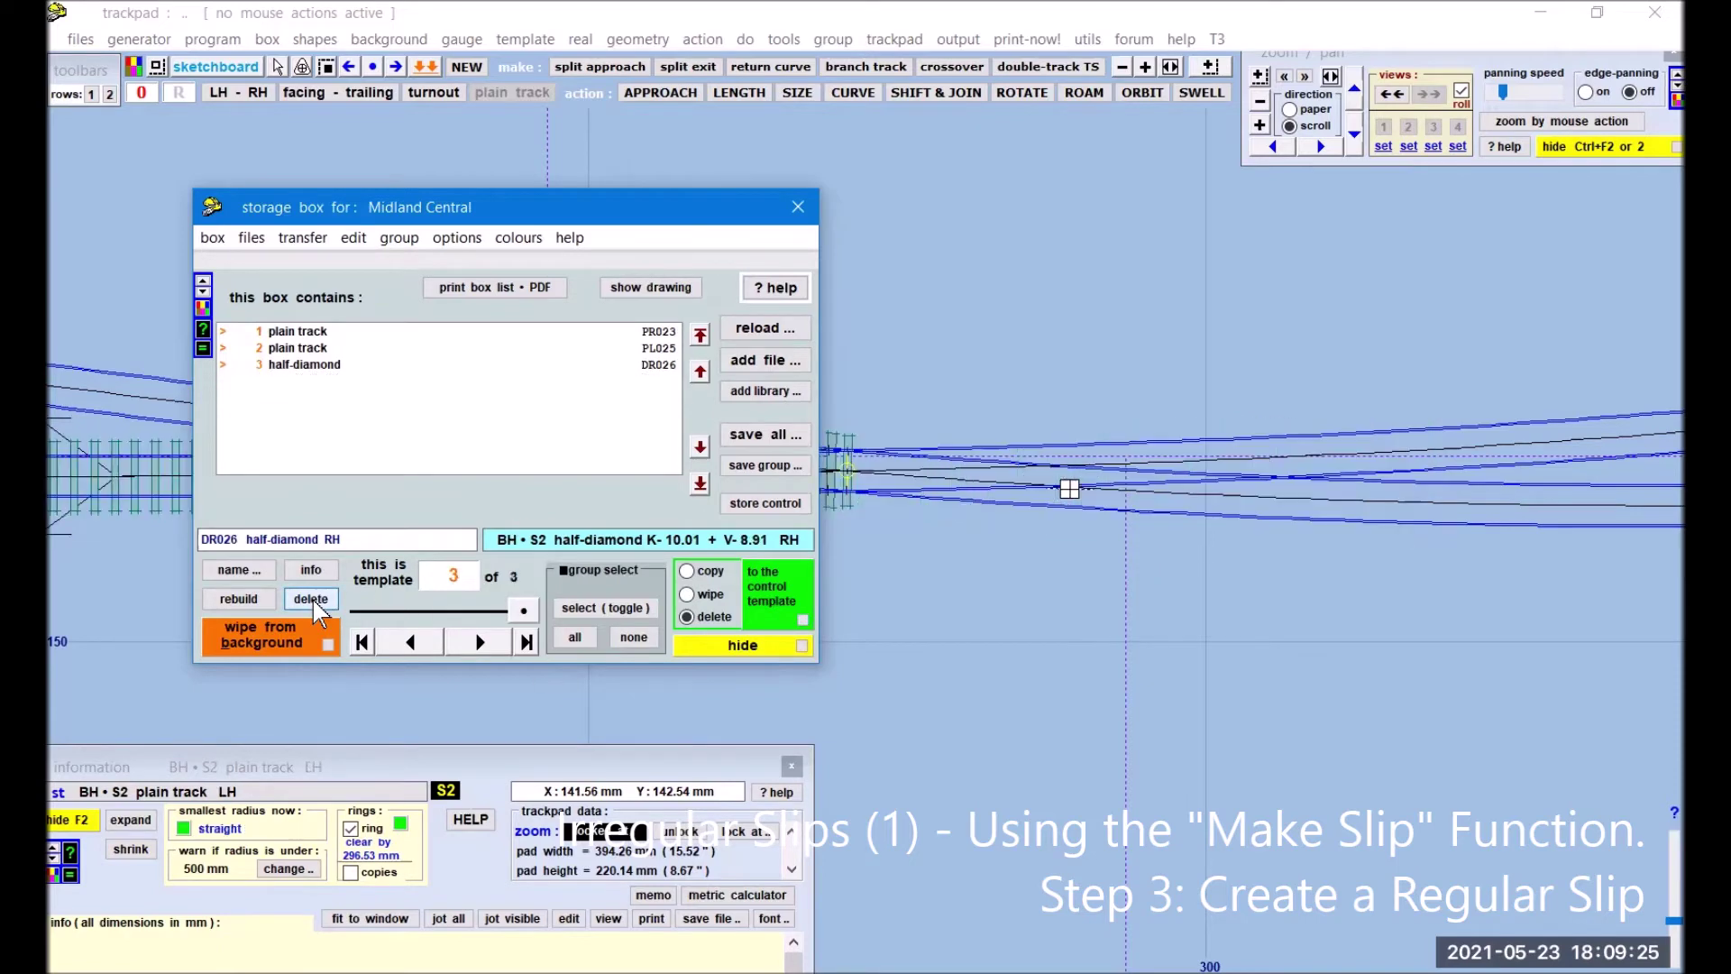
click(799, 214)
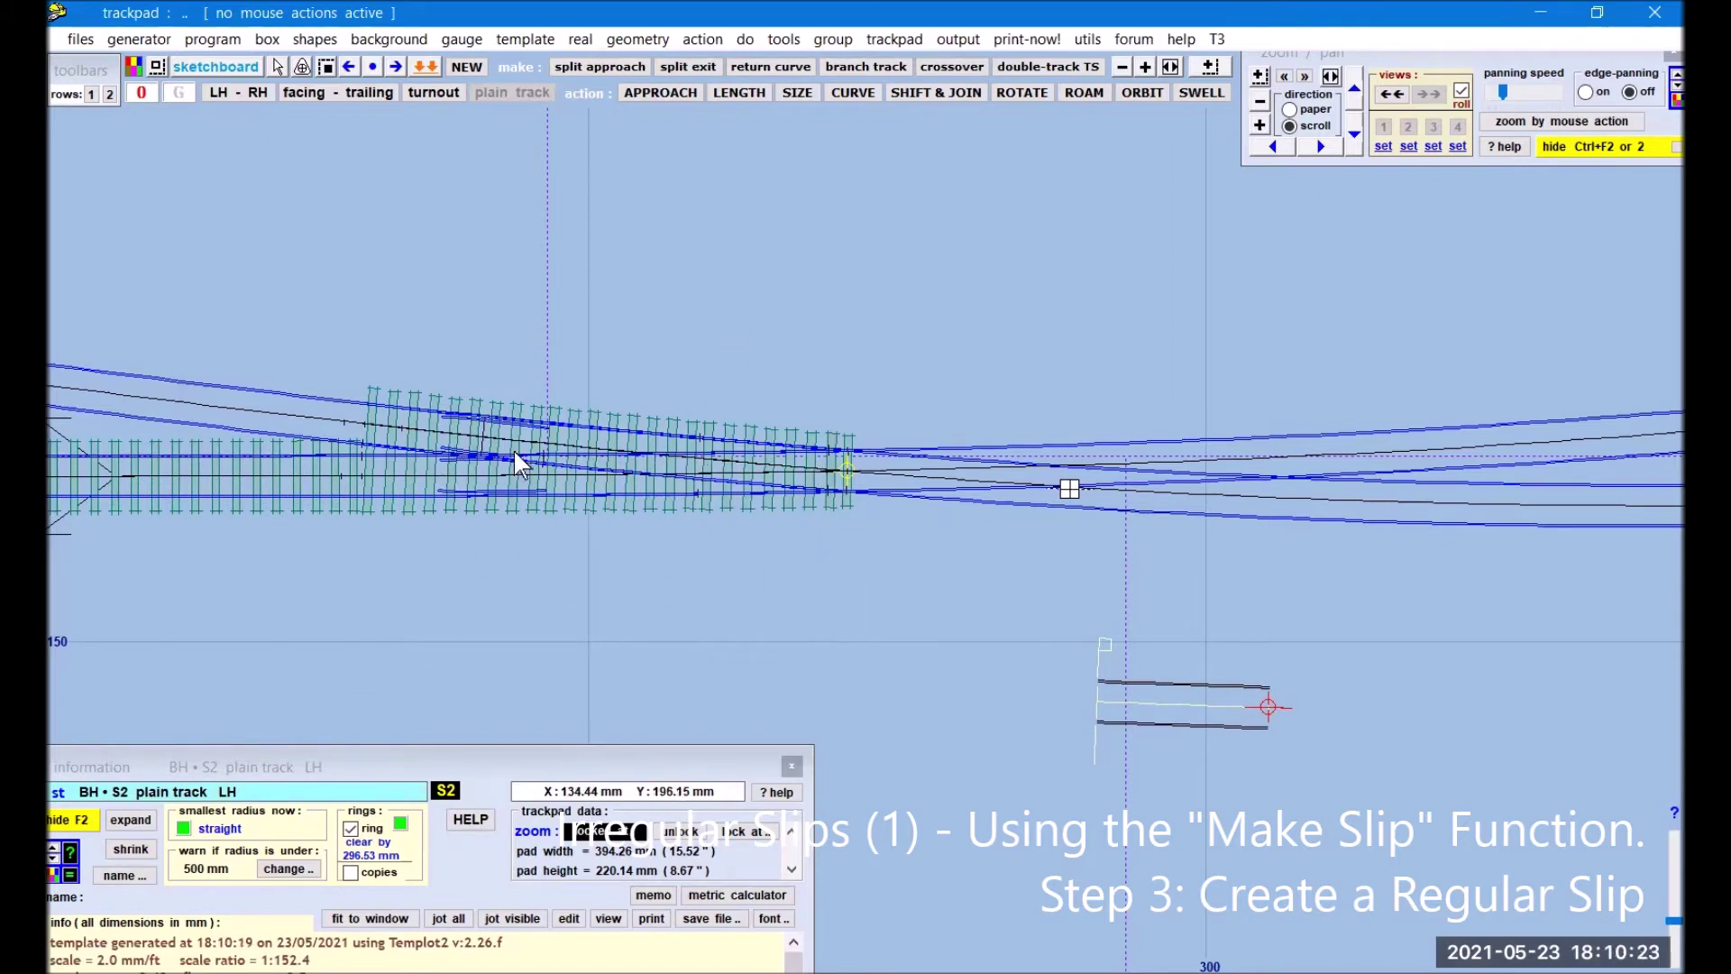
Step: Transfer half-diamond DR026 from the storage box to the control template, deleting the stored copy
click(505, 449)
click(541, 130)
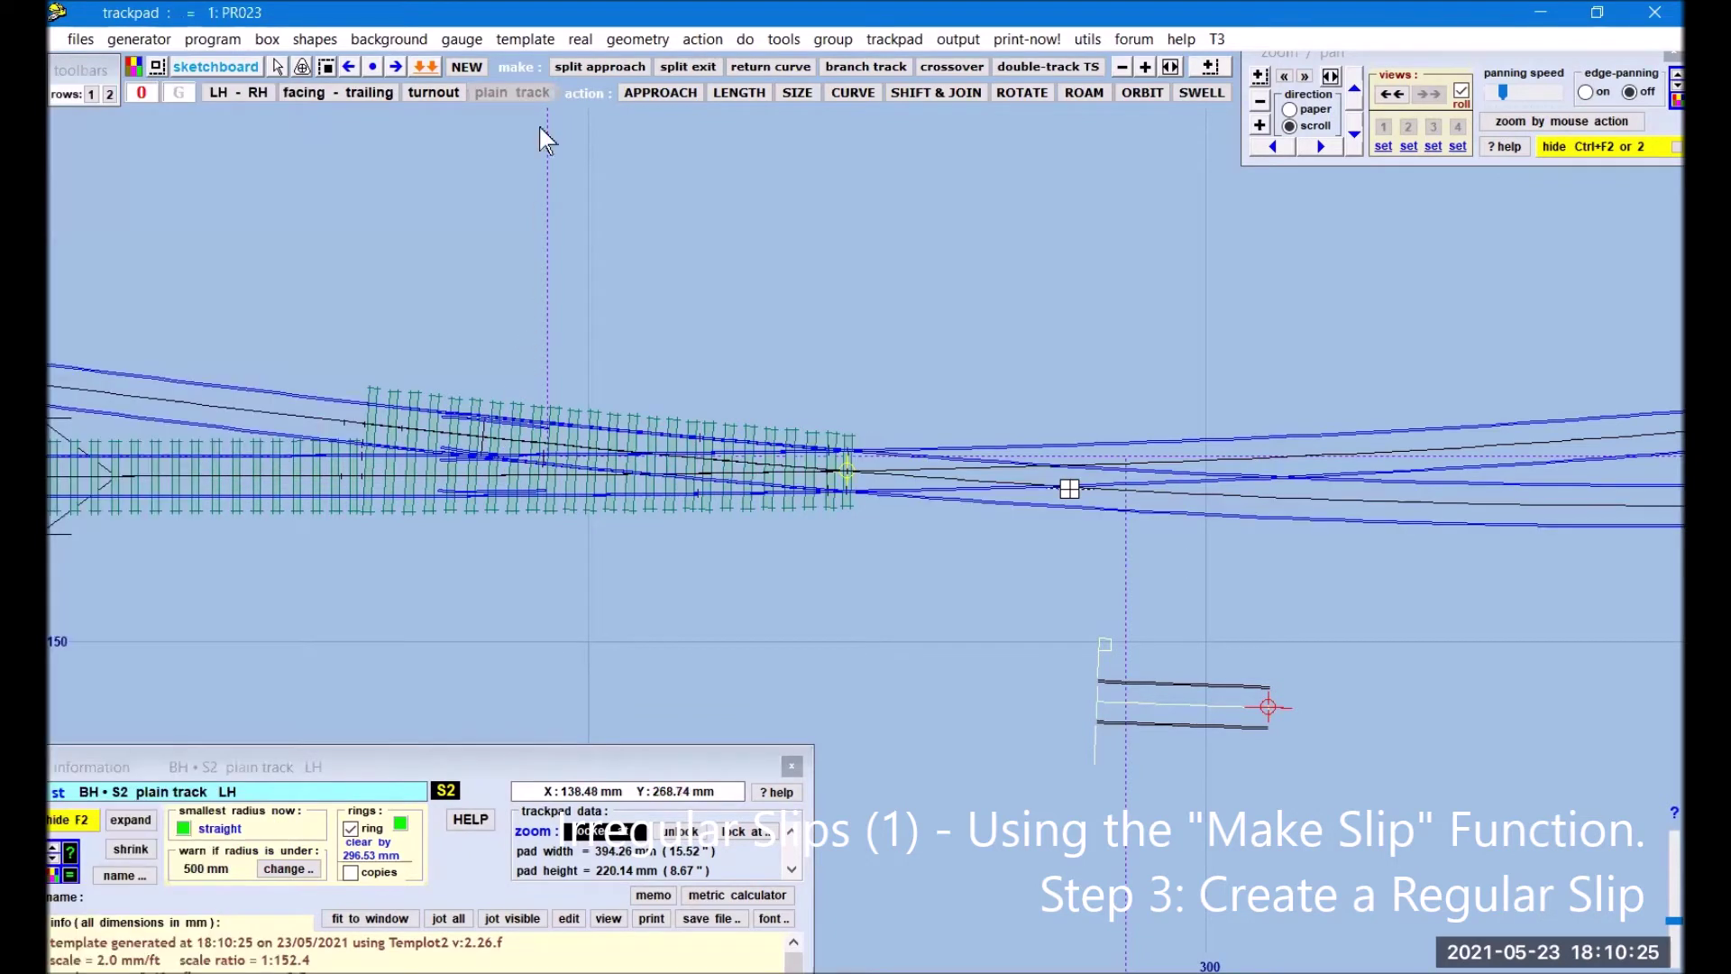
click(267, 39)
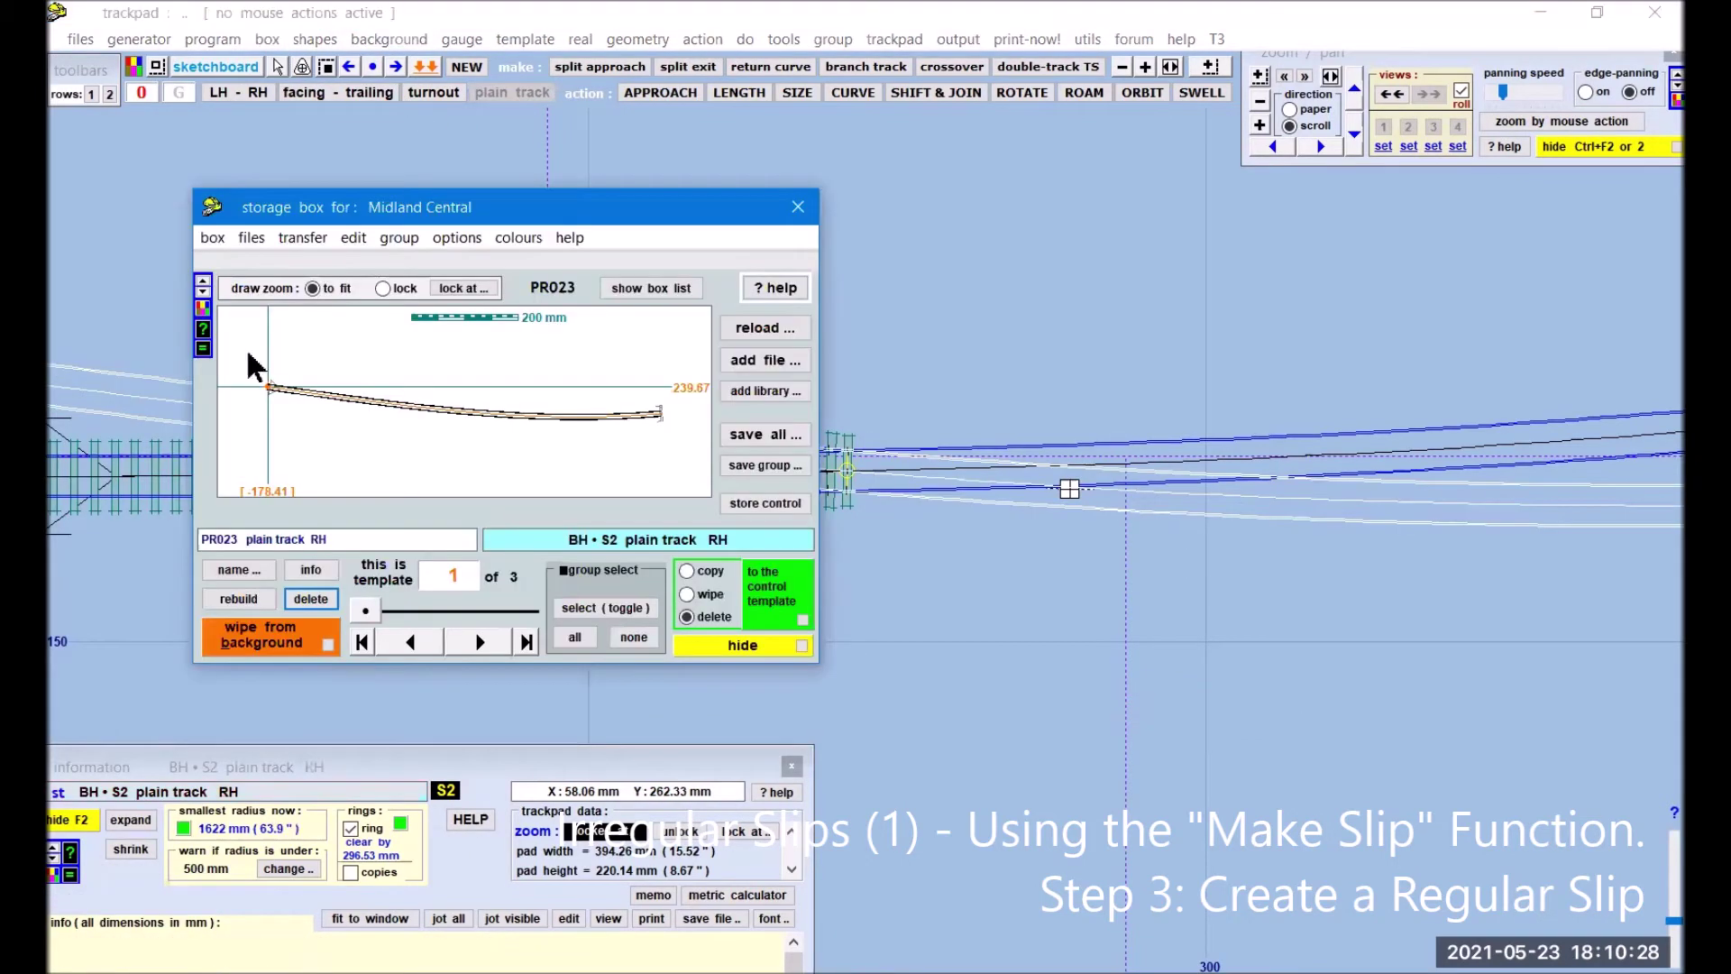
click(653, 288)
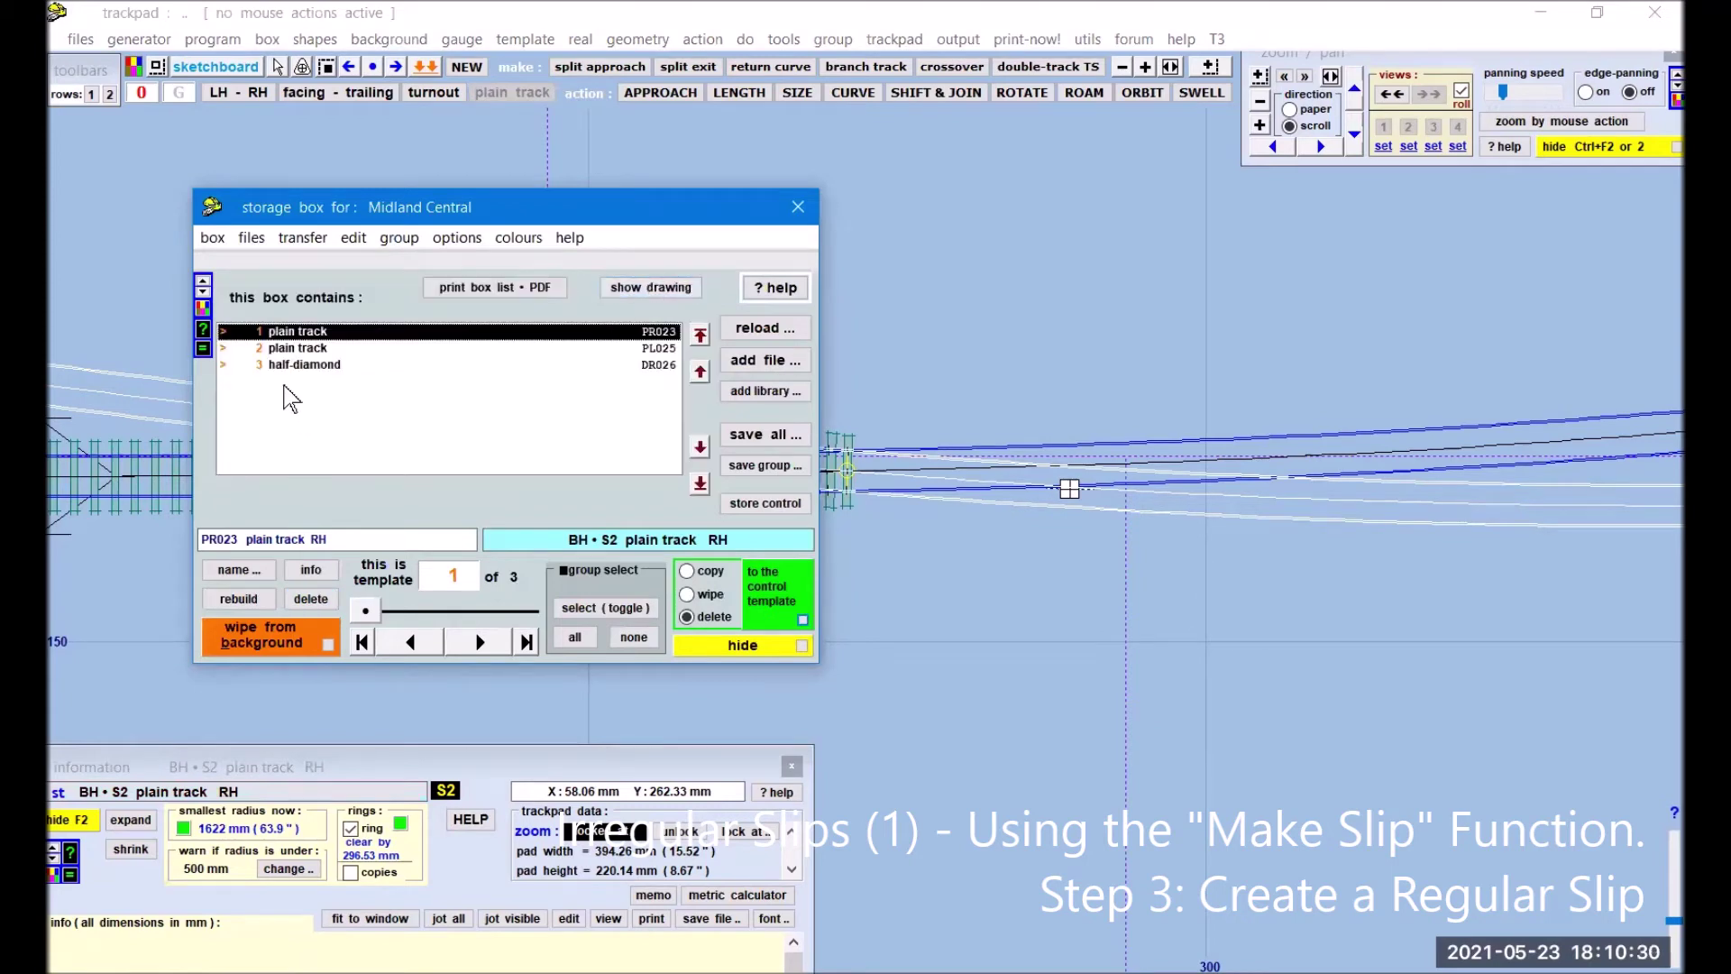
click(302, 349)
click(305, 370)
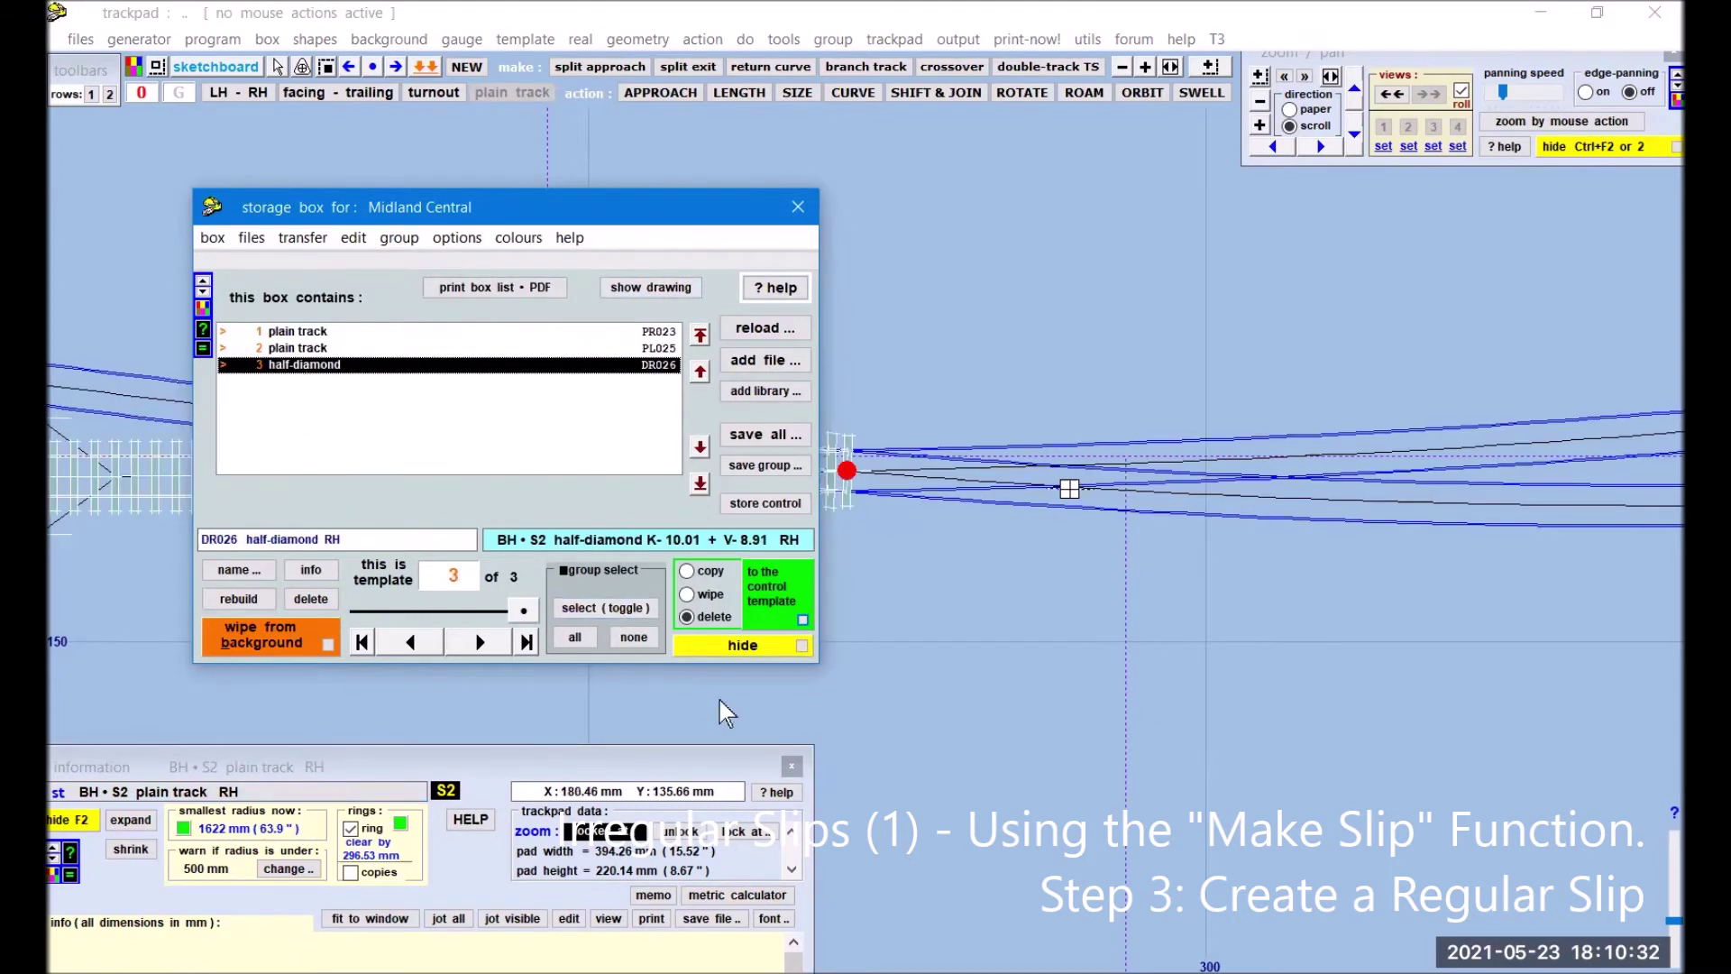
click(769, 600)
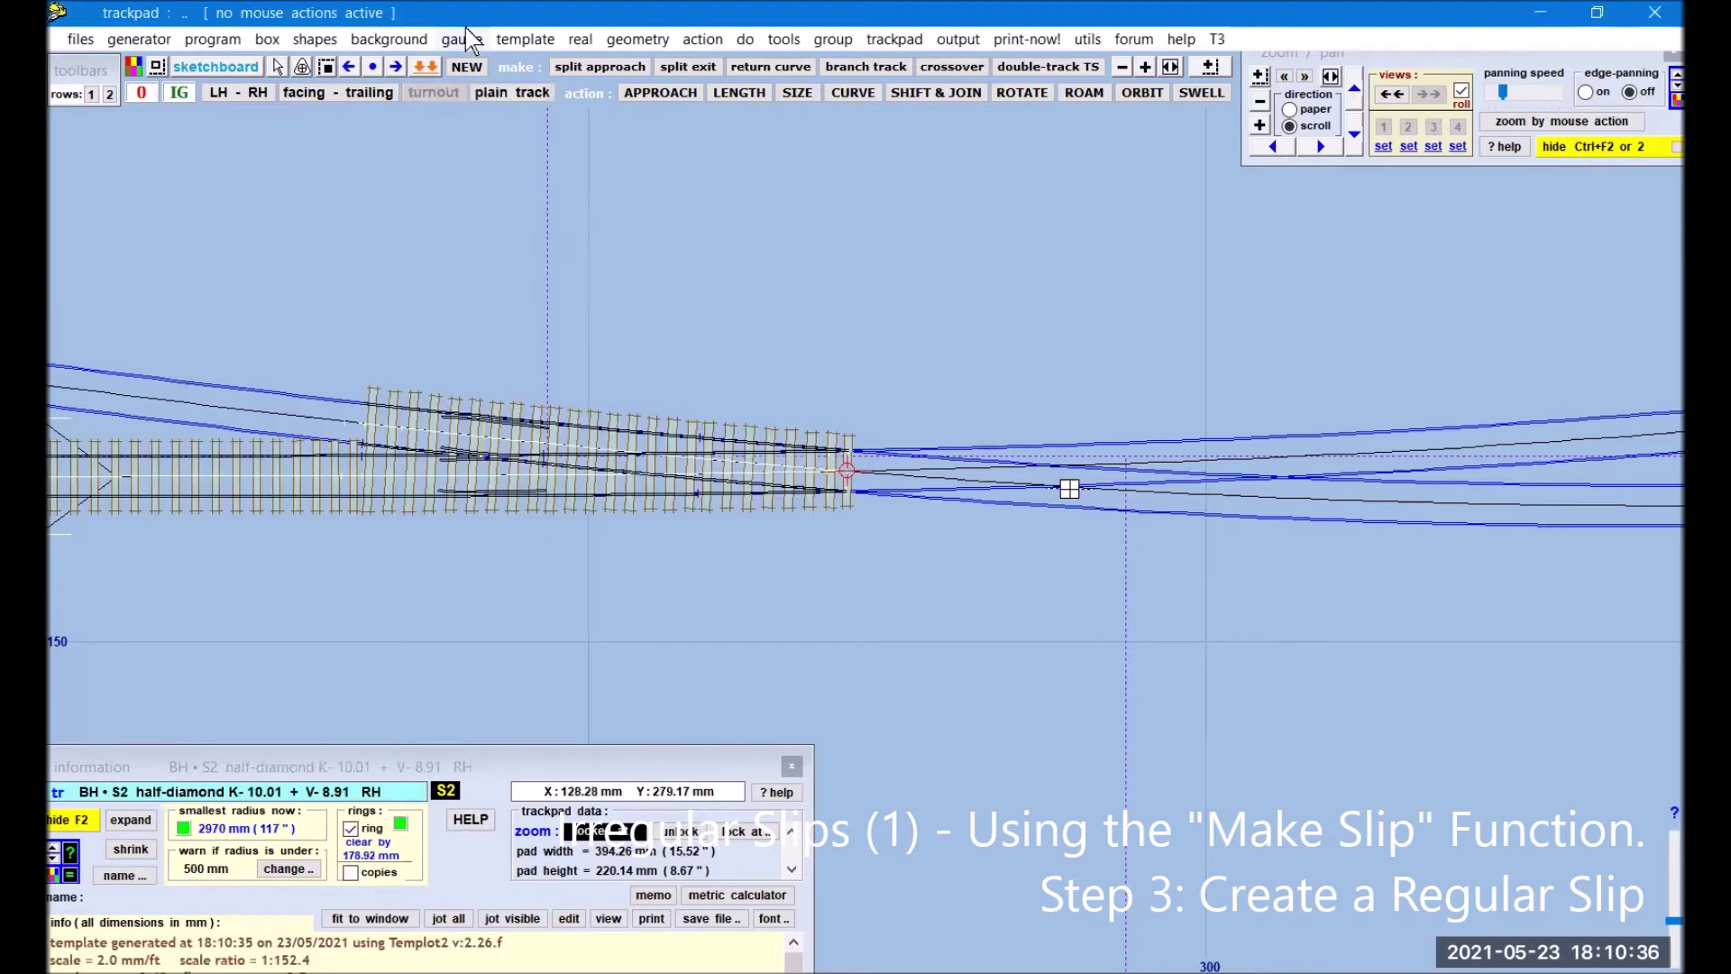
click(580, 40)
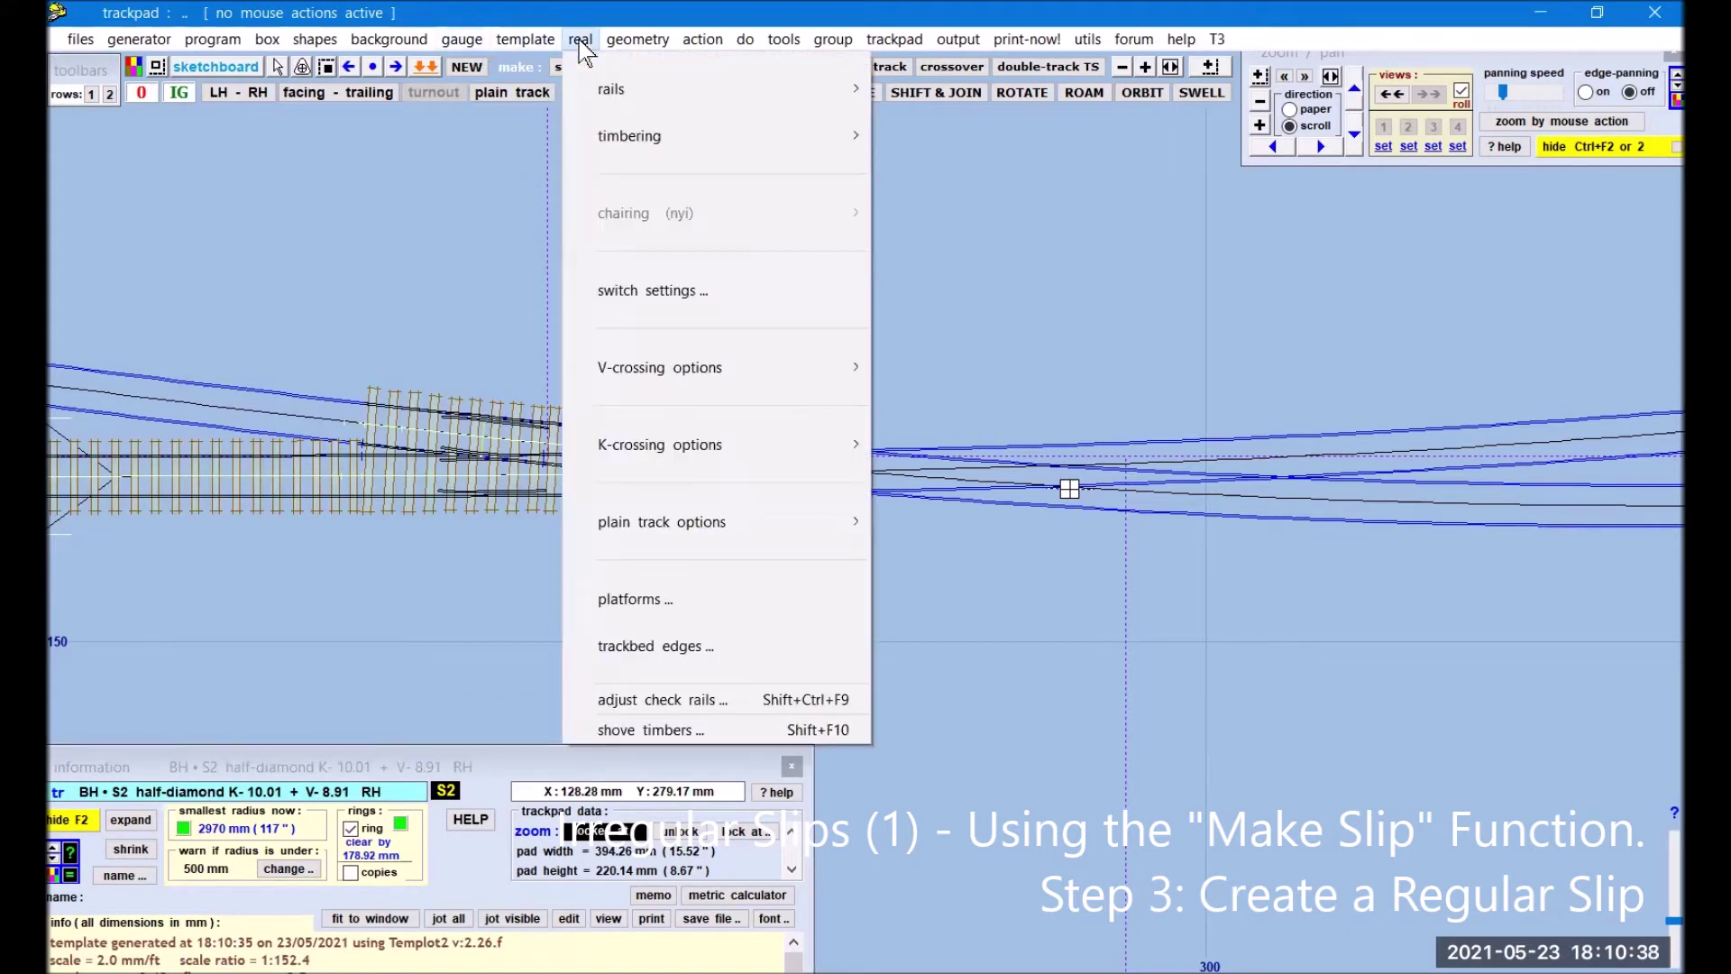
mouse_move(649, 371)
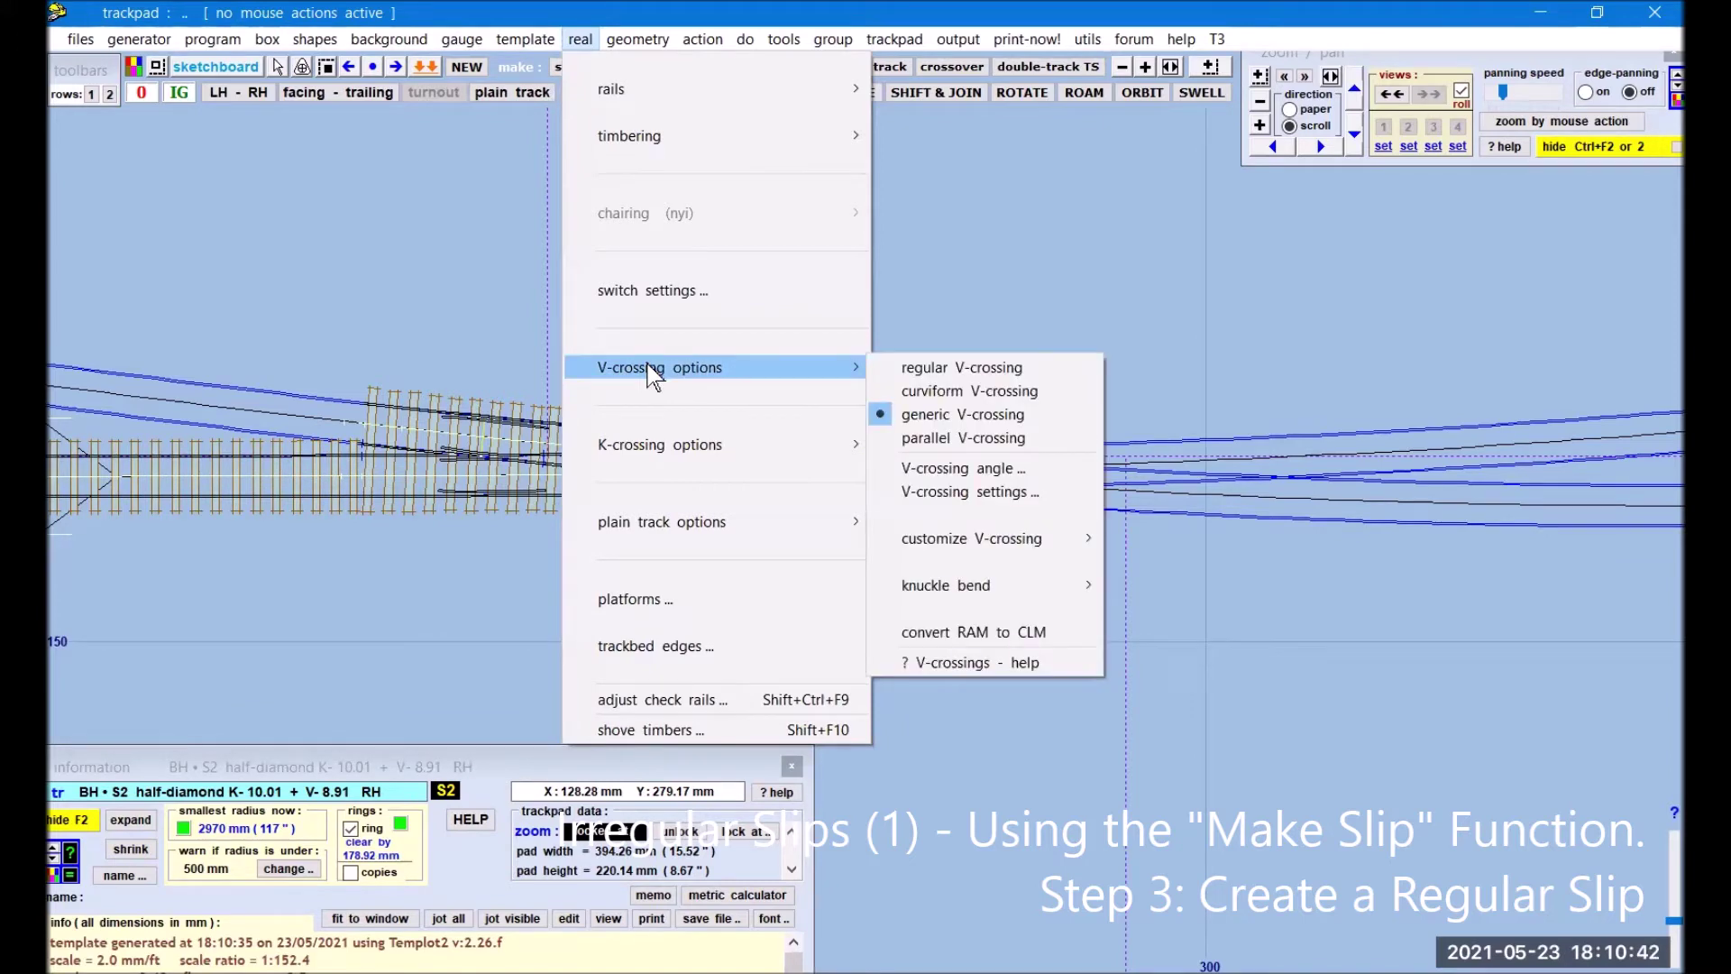
click(359, 214)
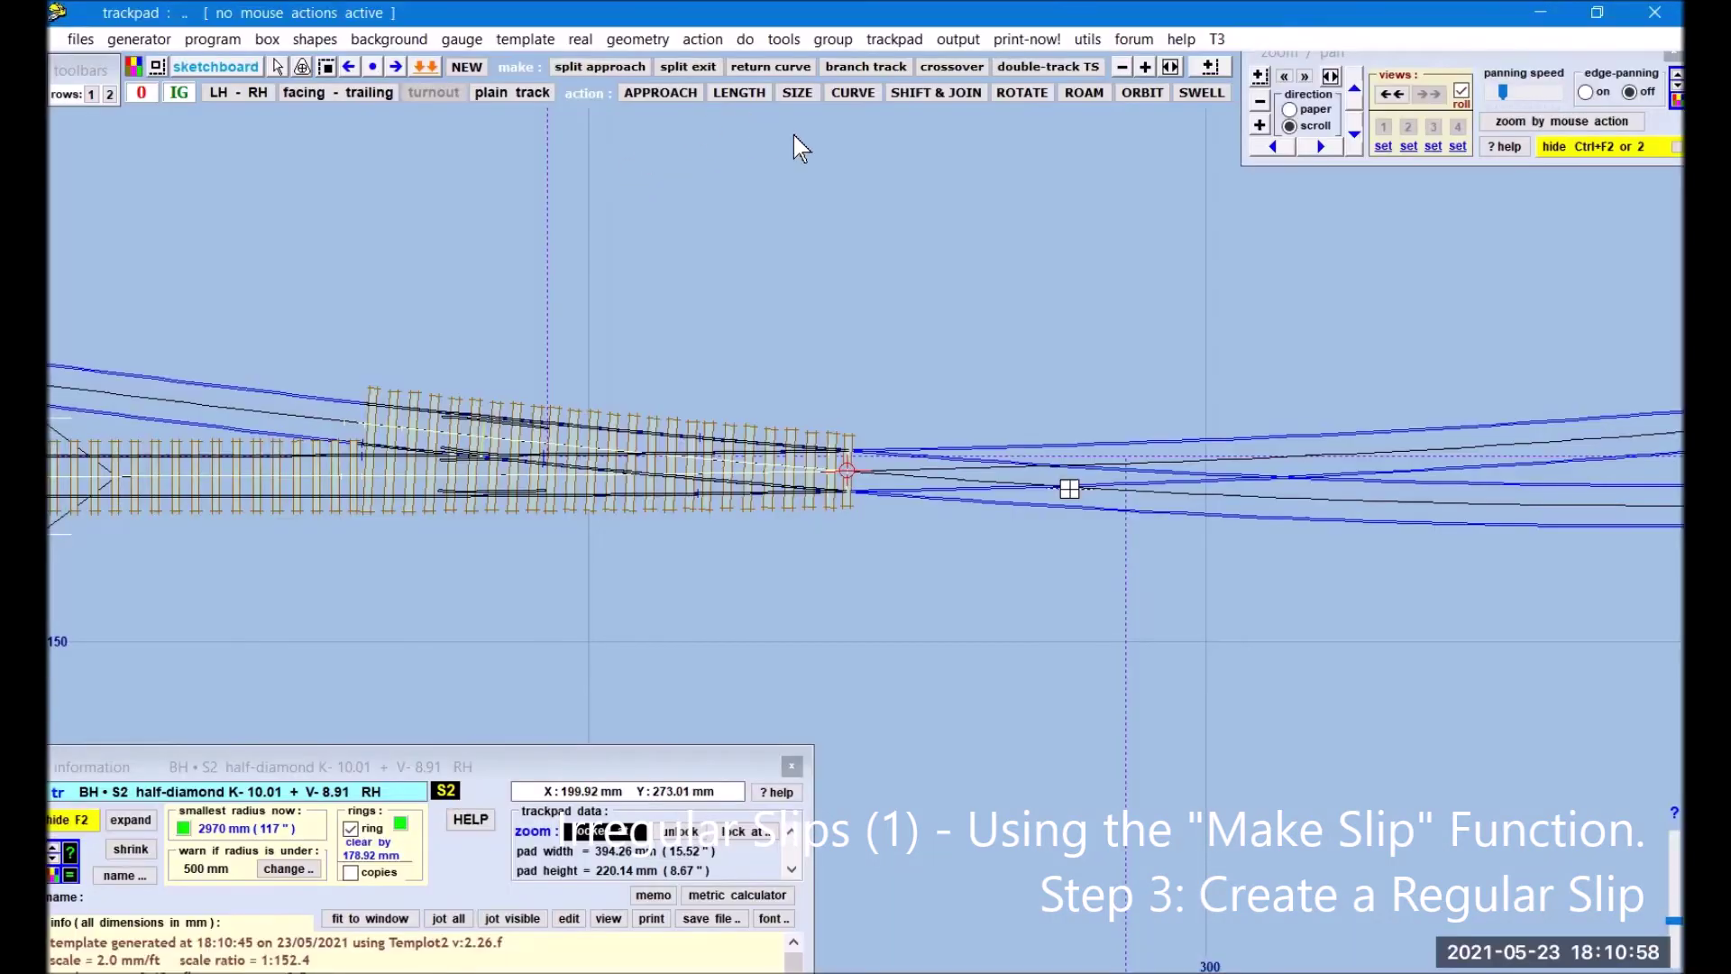
Step: Make a same-hand single-slip from the control half-diamond, converting it to regular and accepting the slip despite the sharp transition curve
click(781, 41)
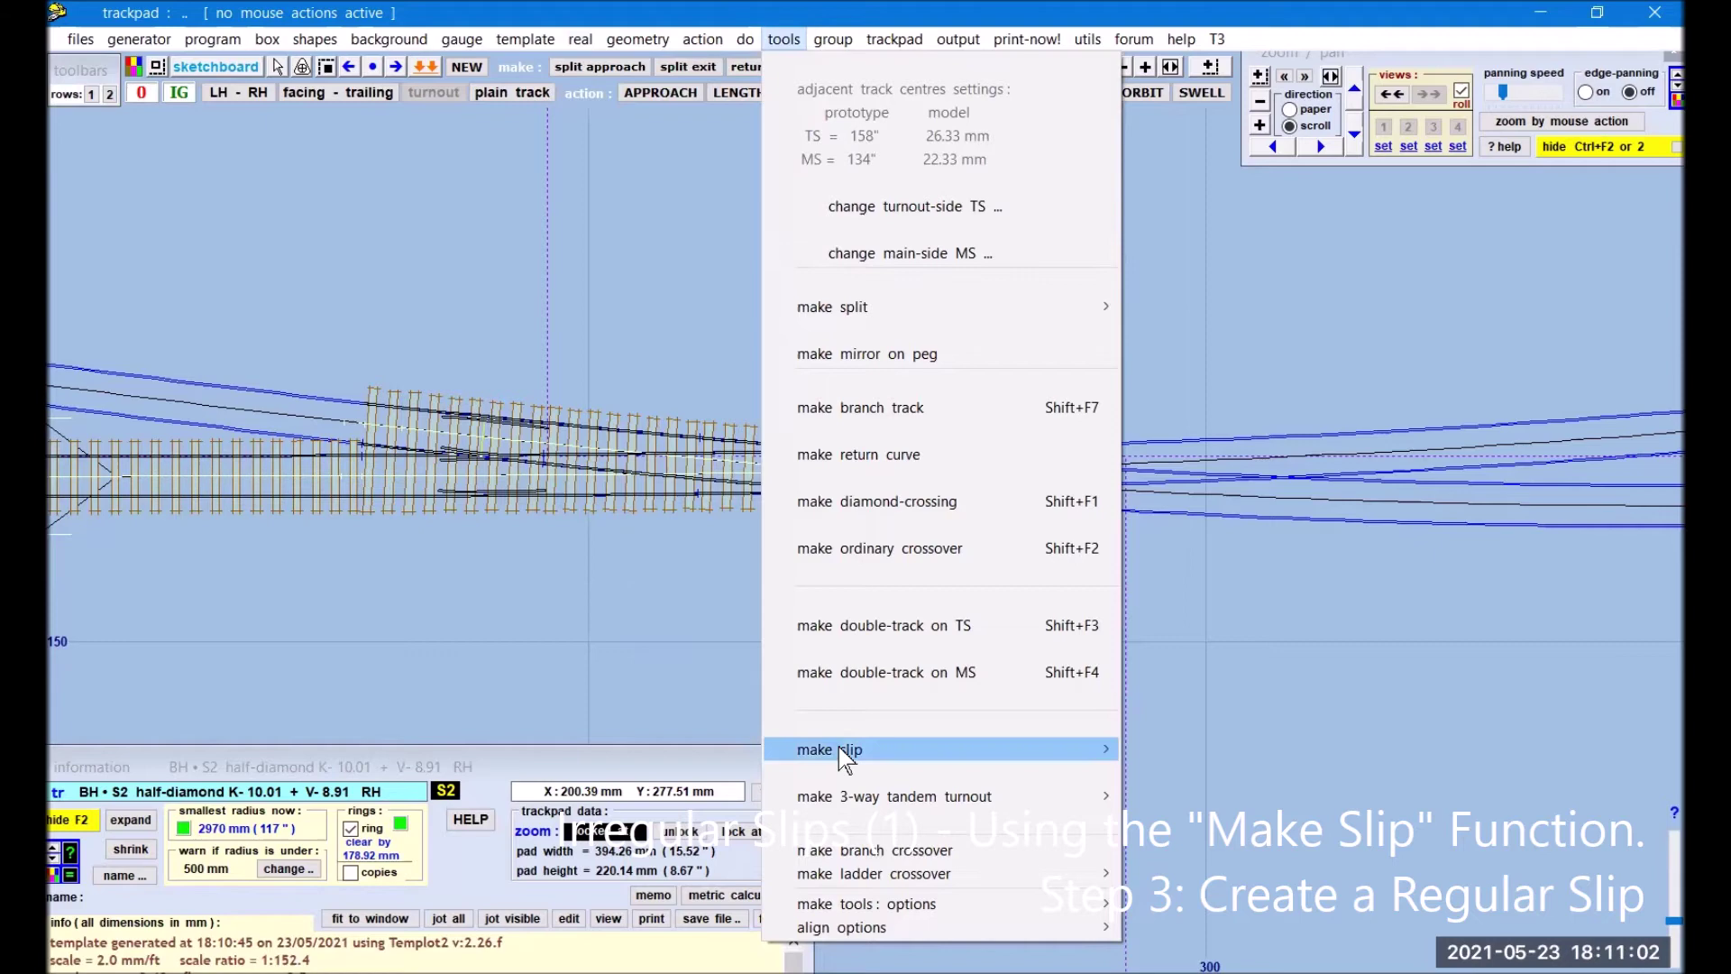
mouse_move(841, 748)
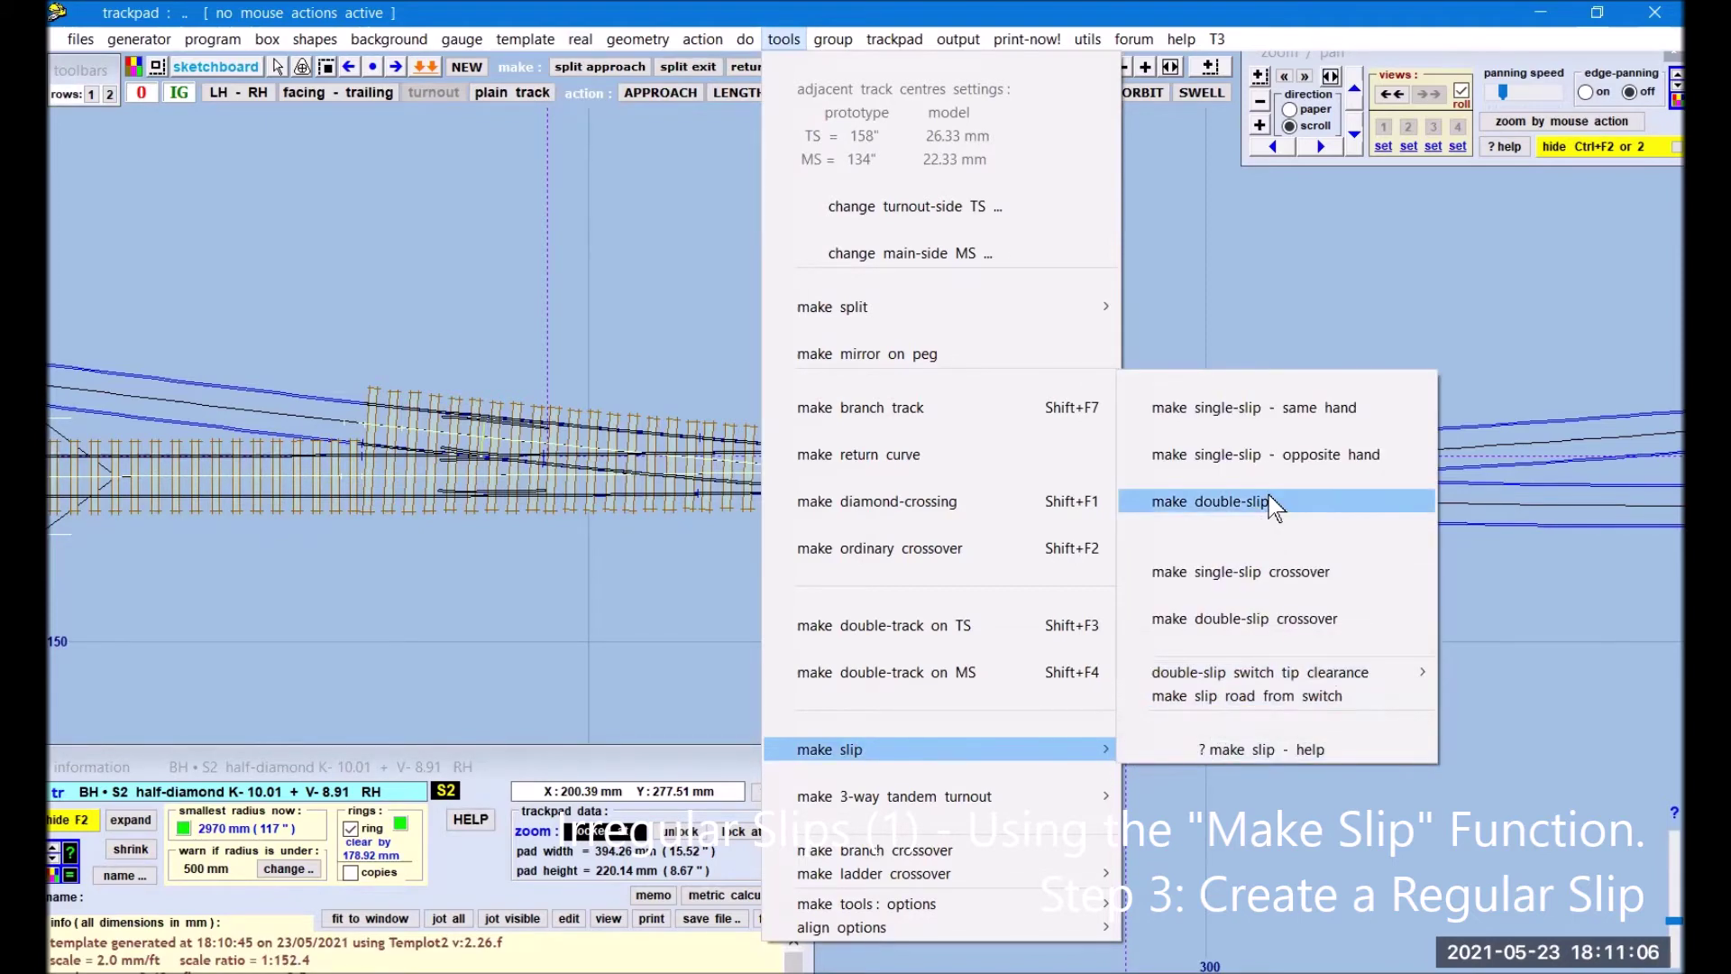
click(1272, 407)
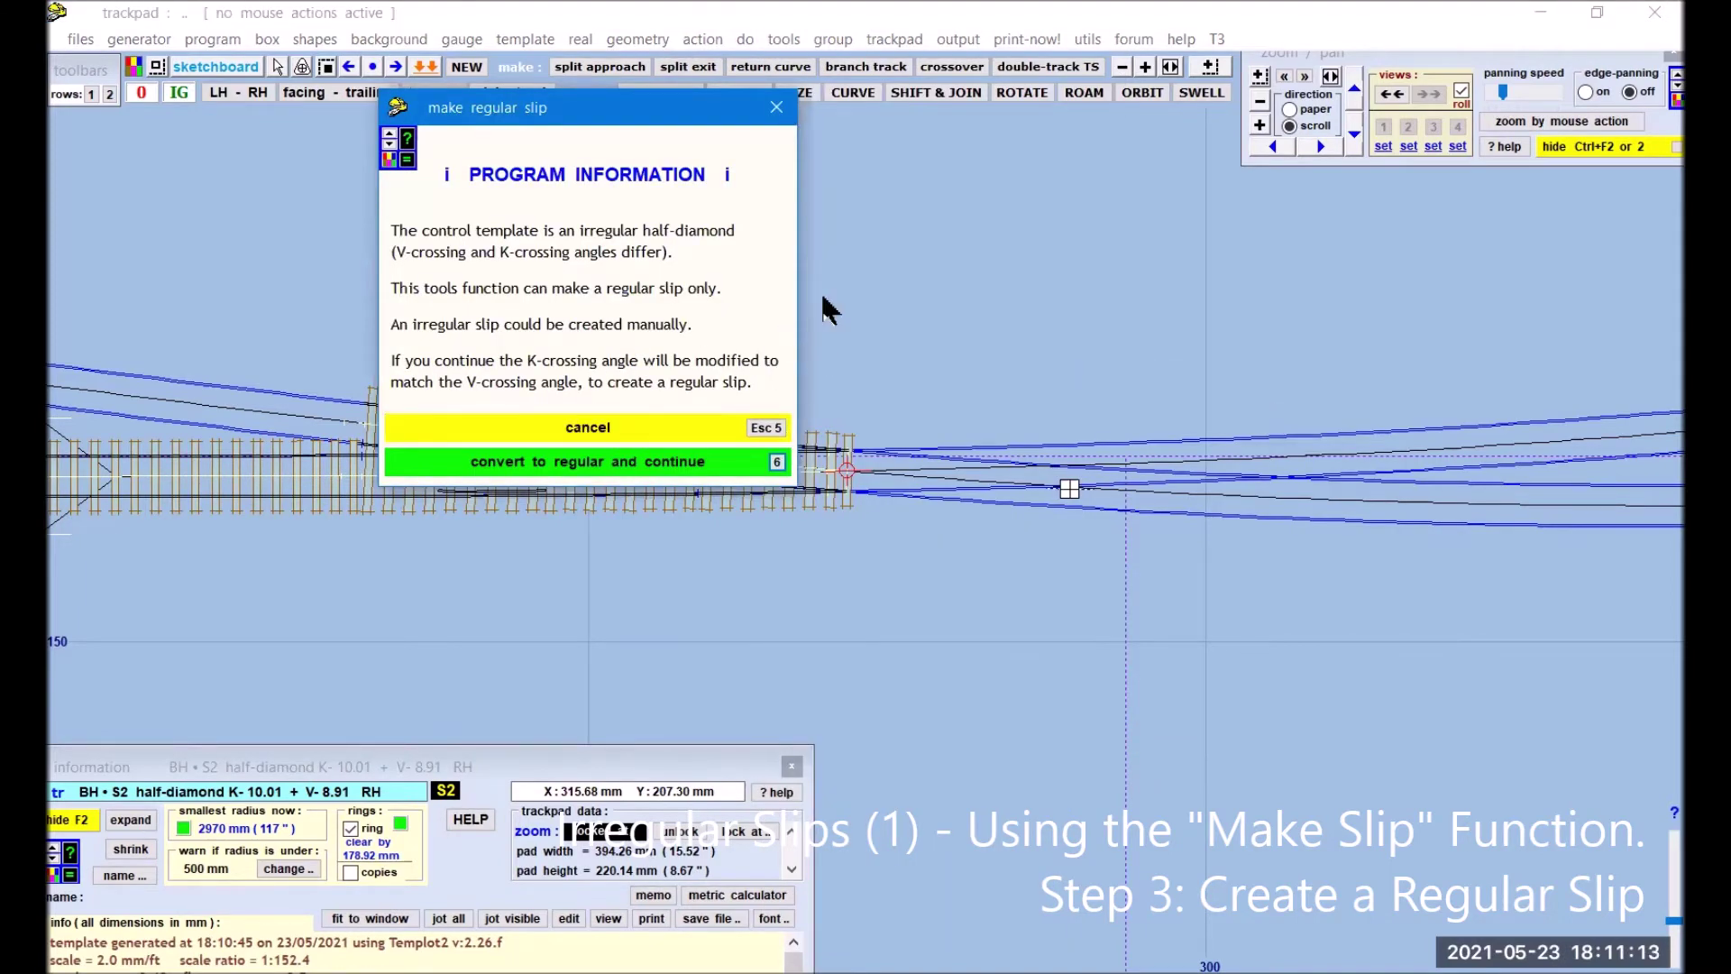
click(606, 473)
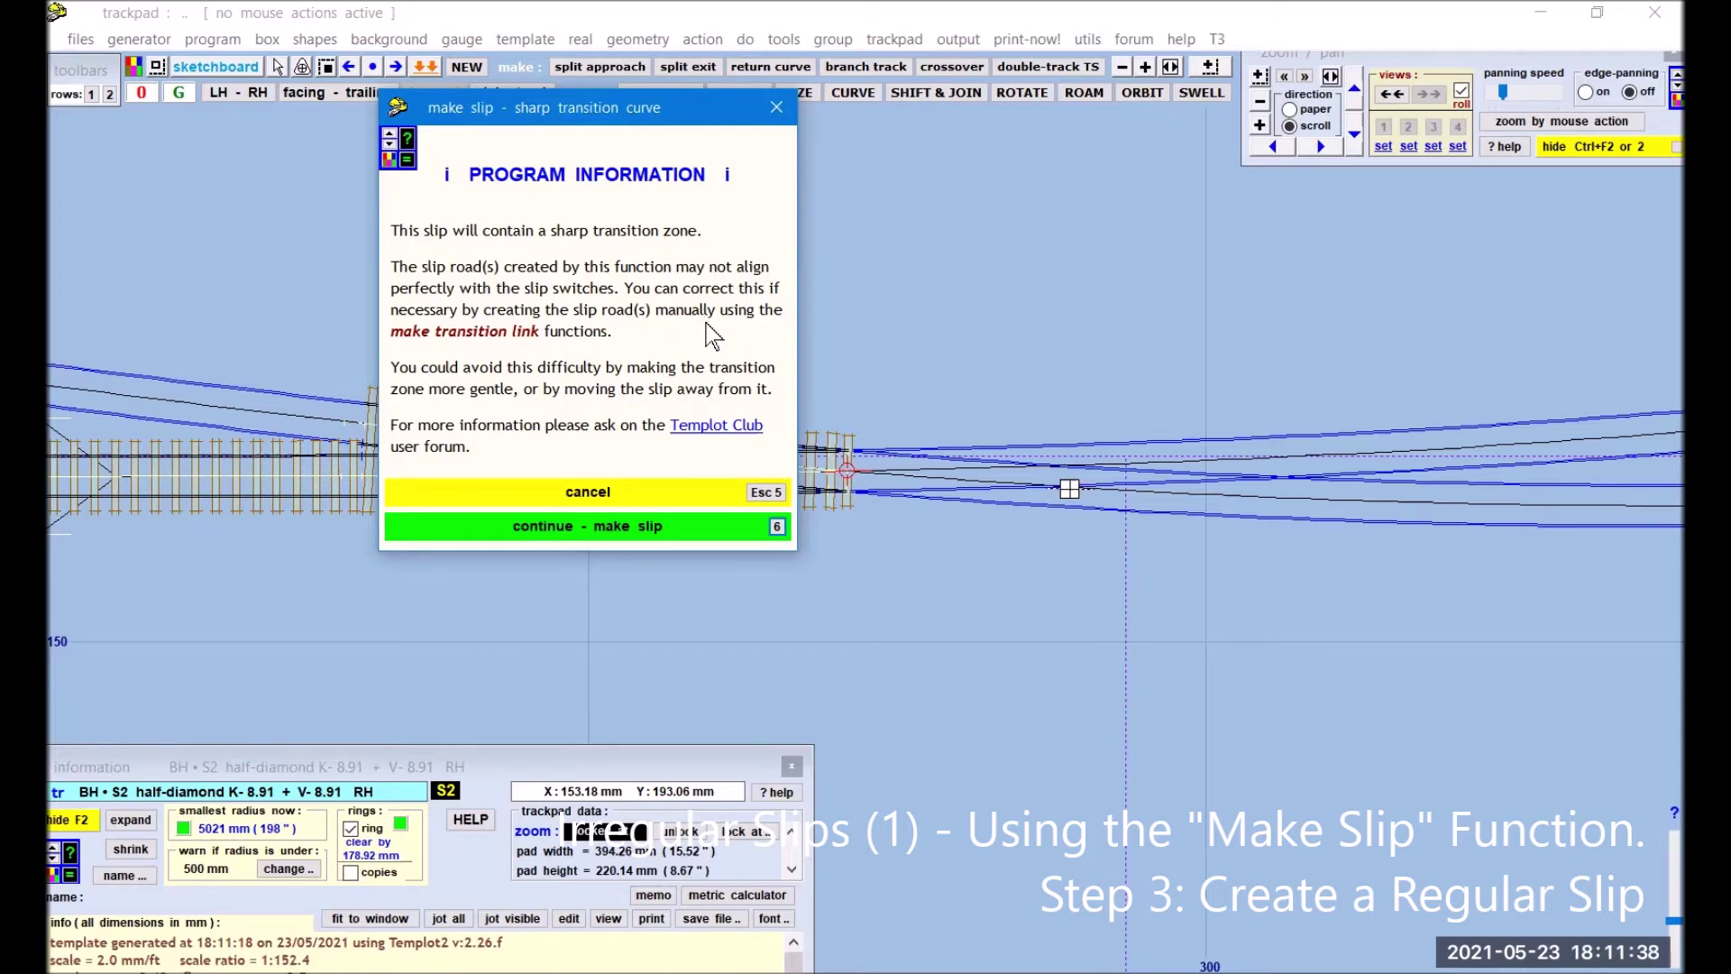
click(524, 532)
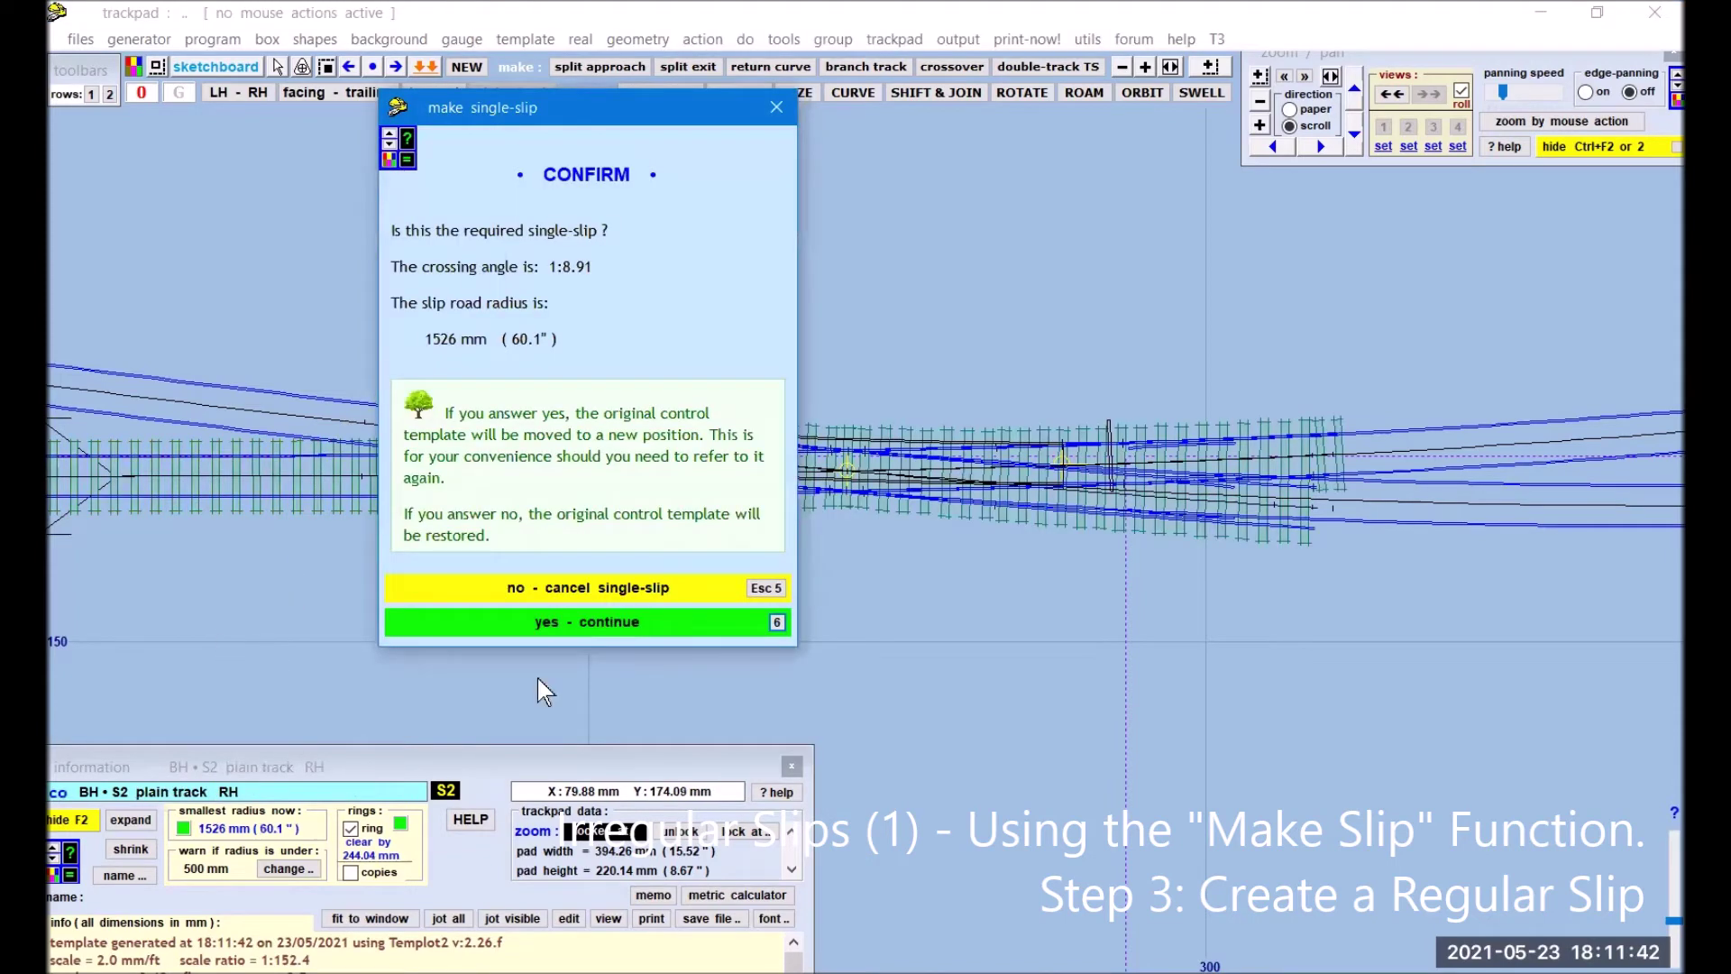
click(571, 627)
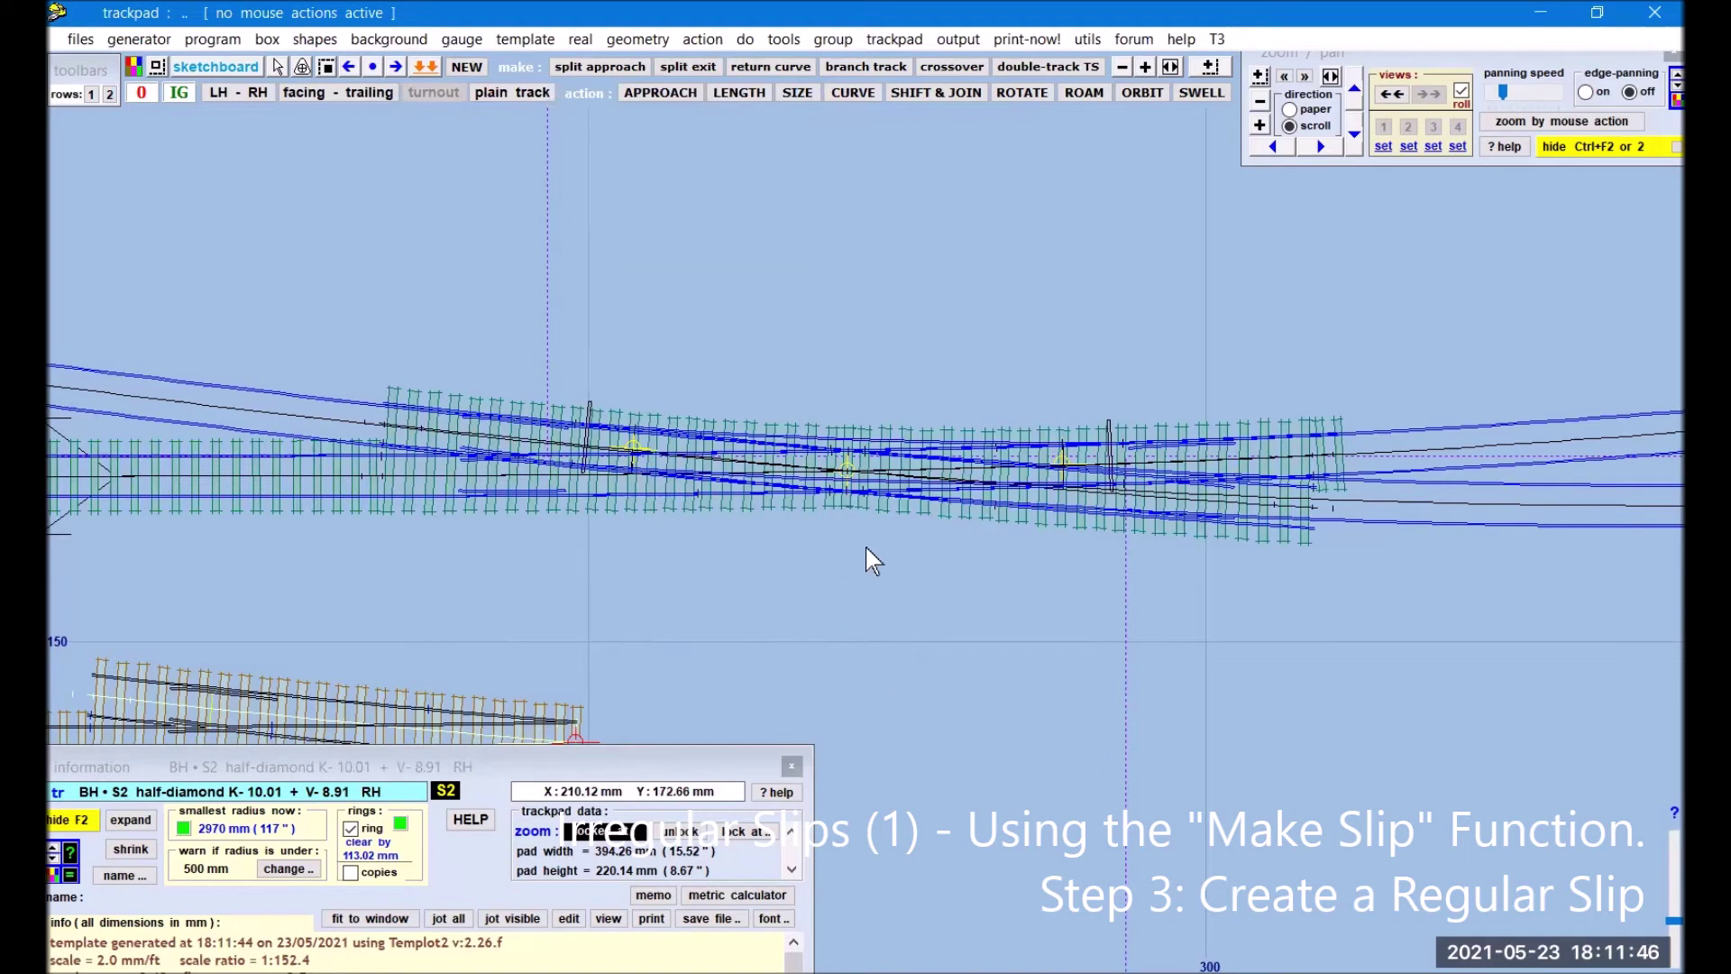
Step: Transfer slip half-diamond DR033 from the storage box to the control template, deleting the stored copy
drag(736, 602, 807, 600)
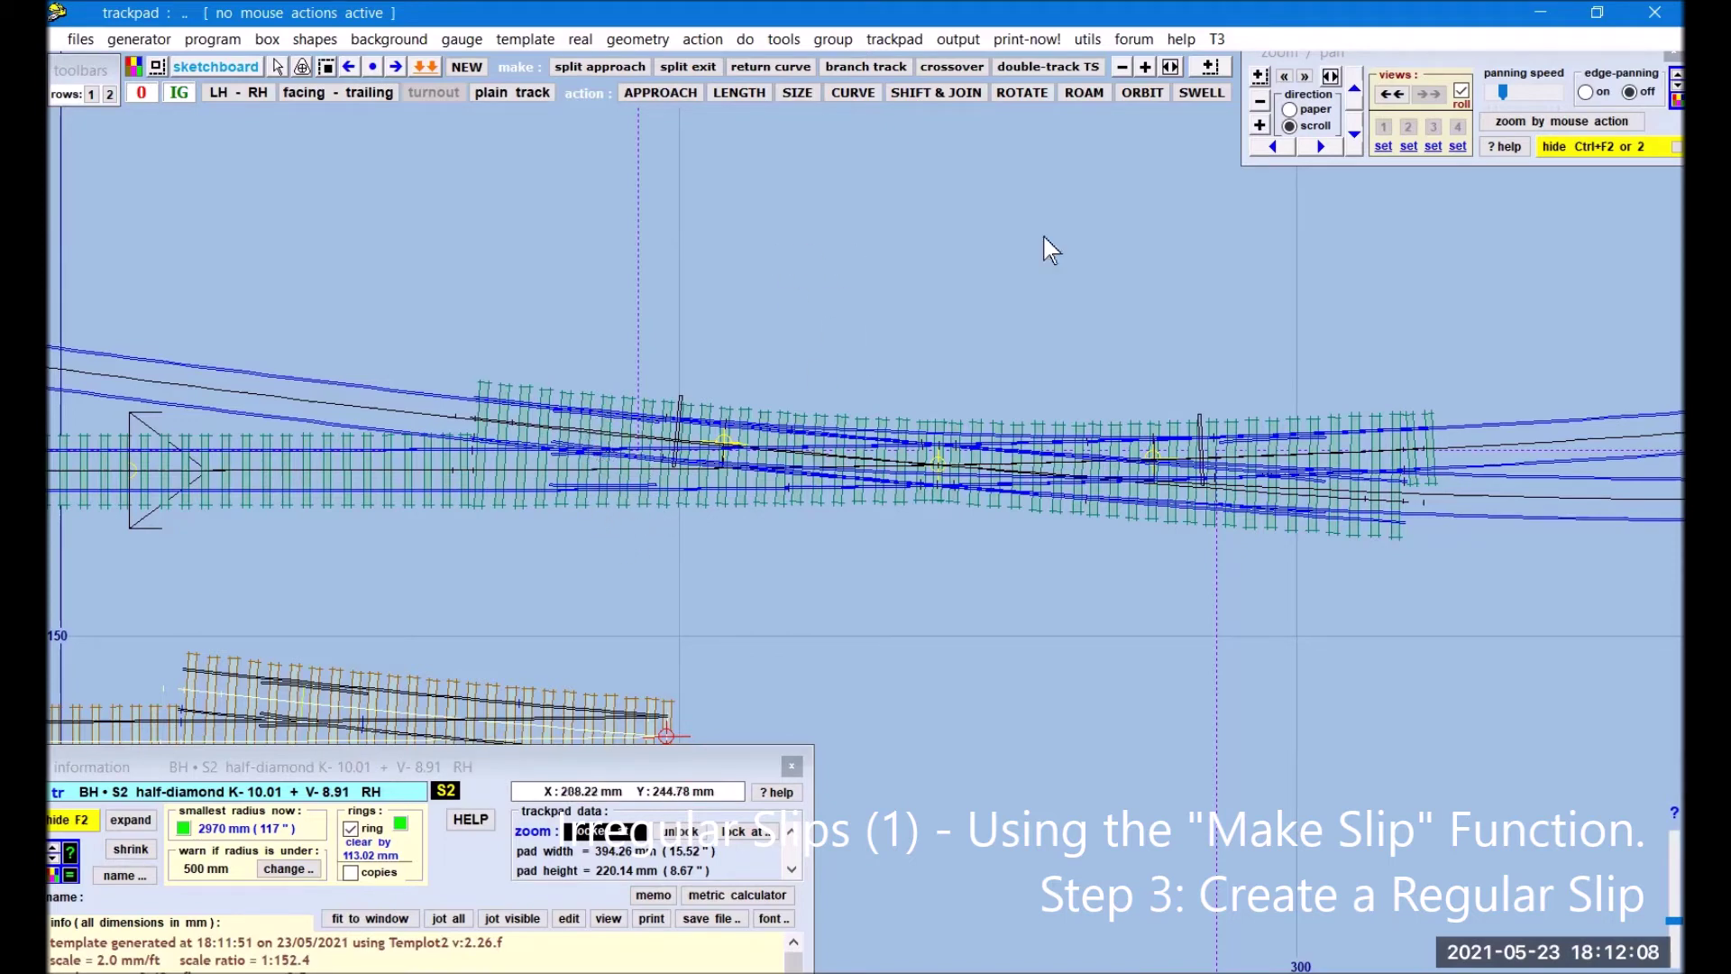
click(1261, 125)
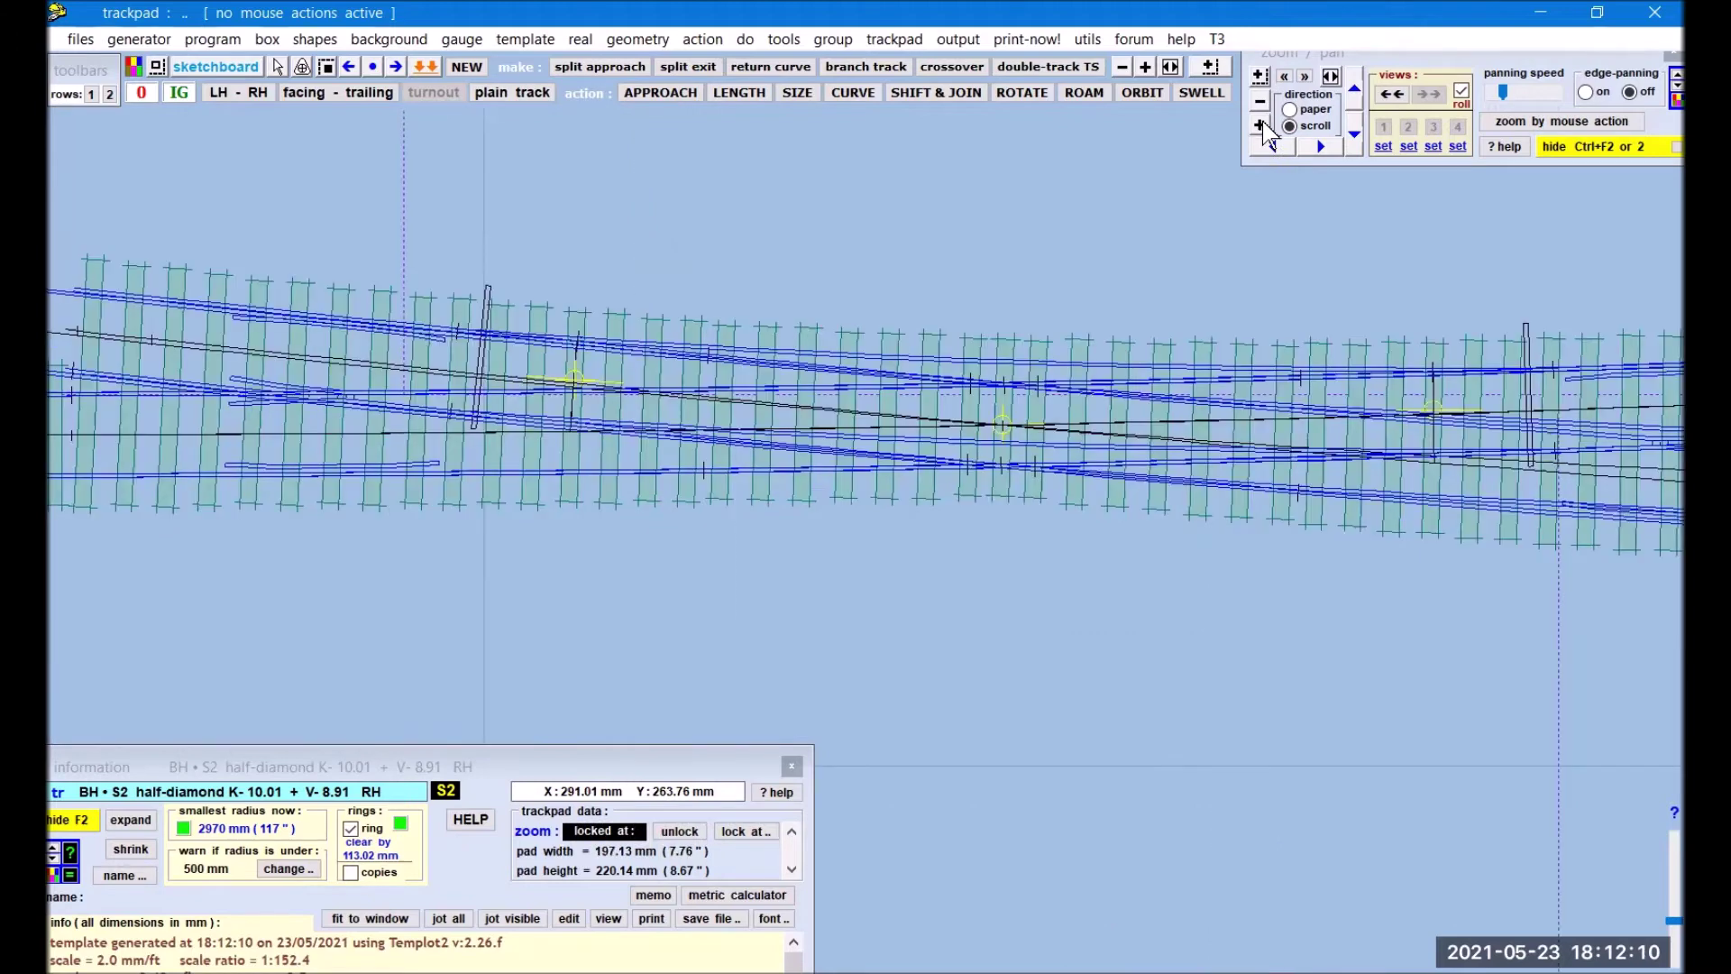
drag(371, 587, 939, 553)
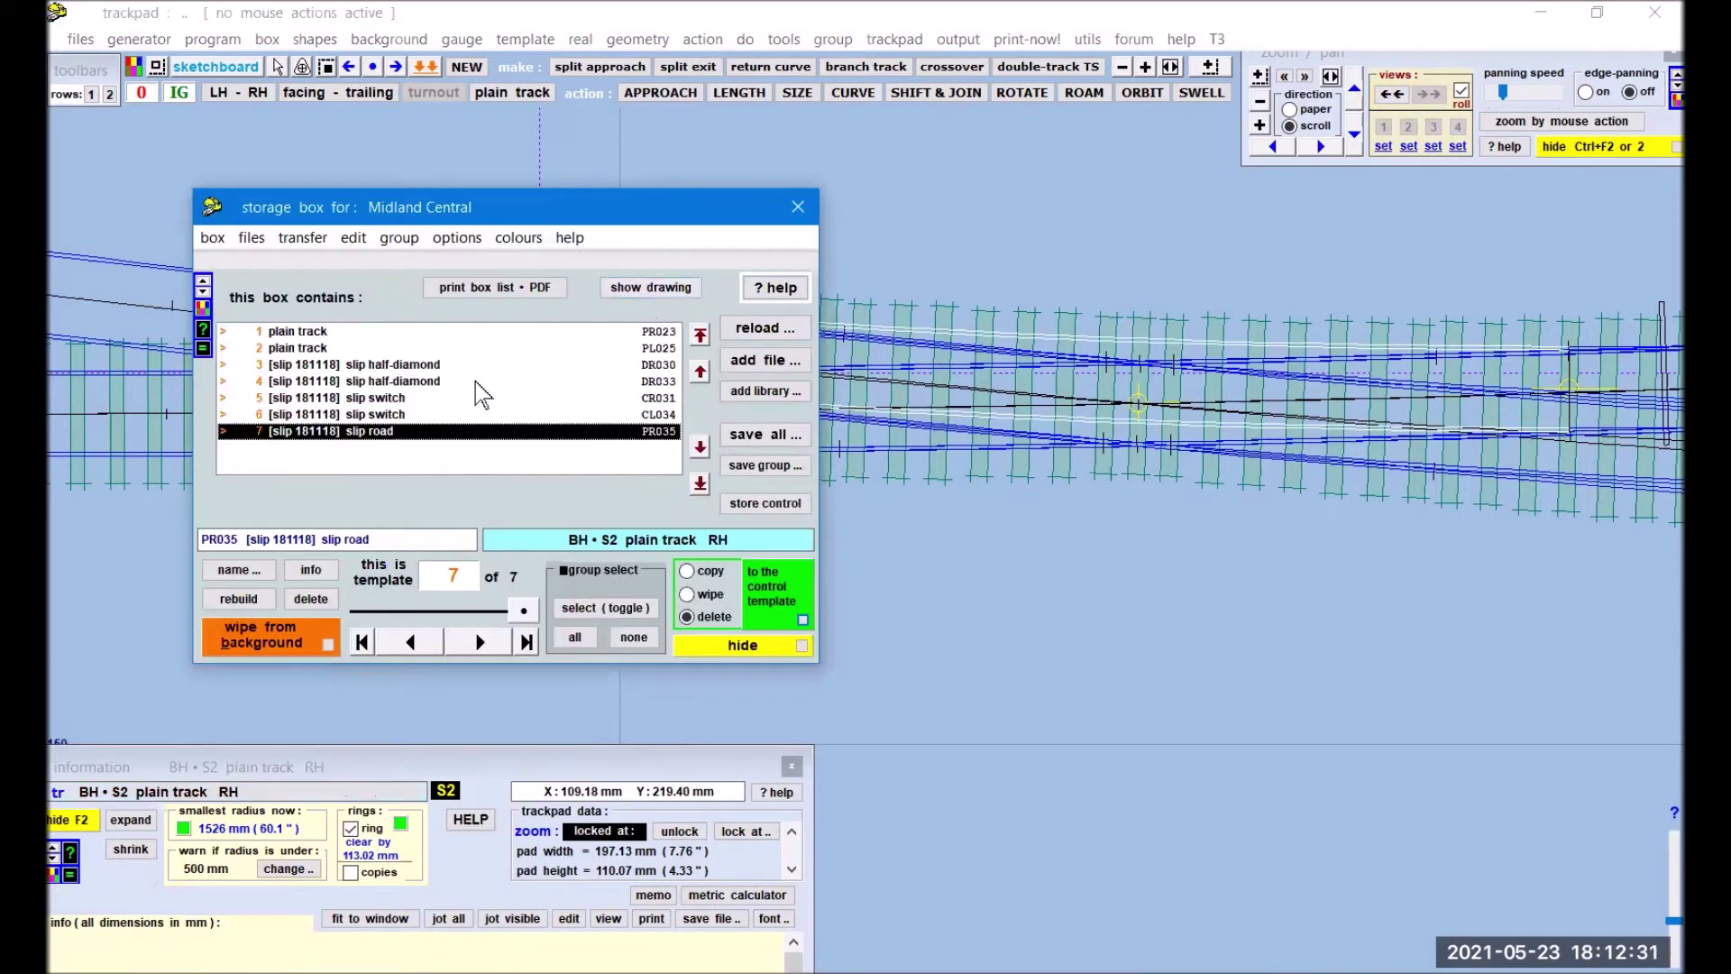
click(423, 366)
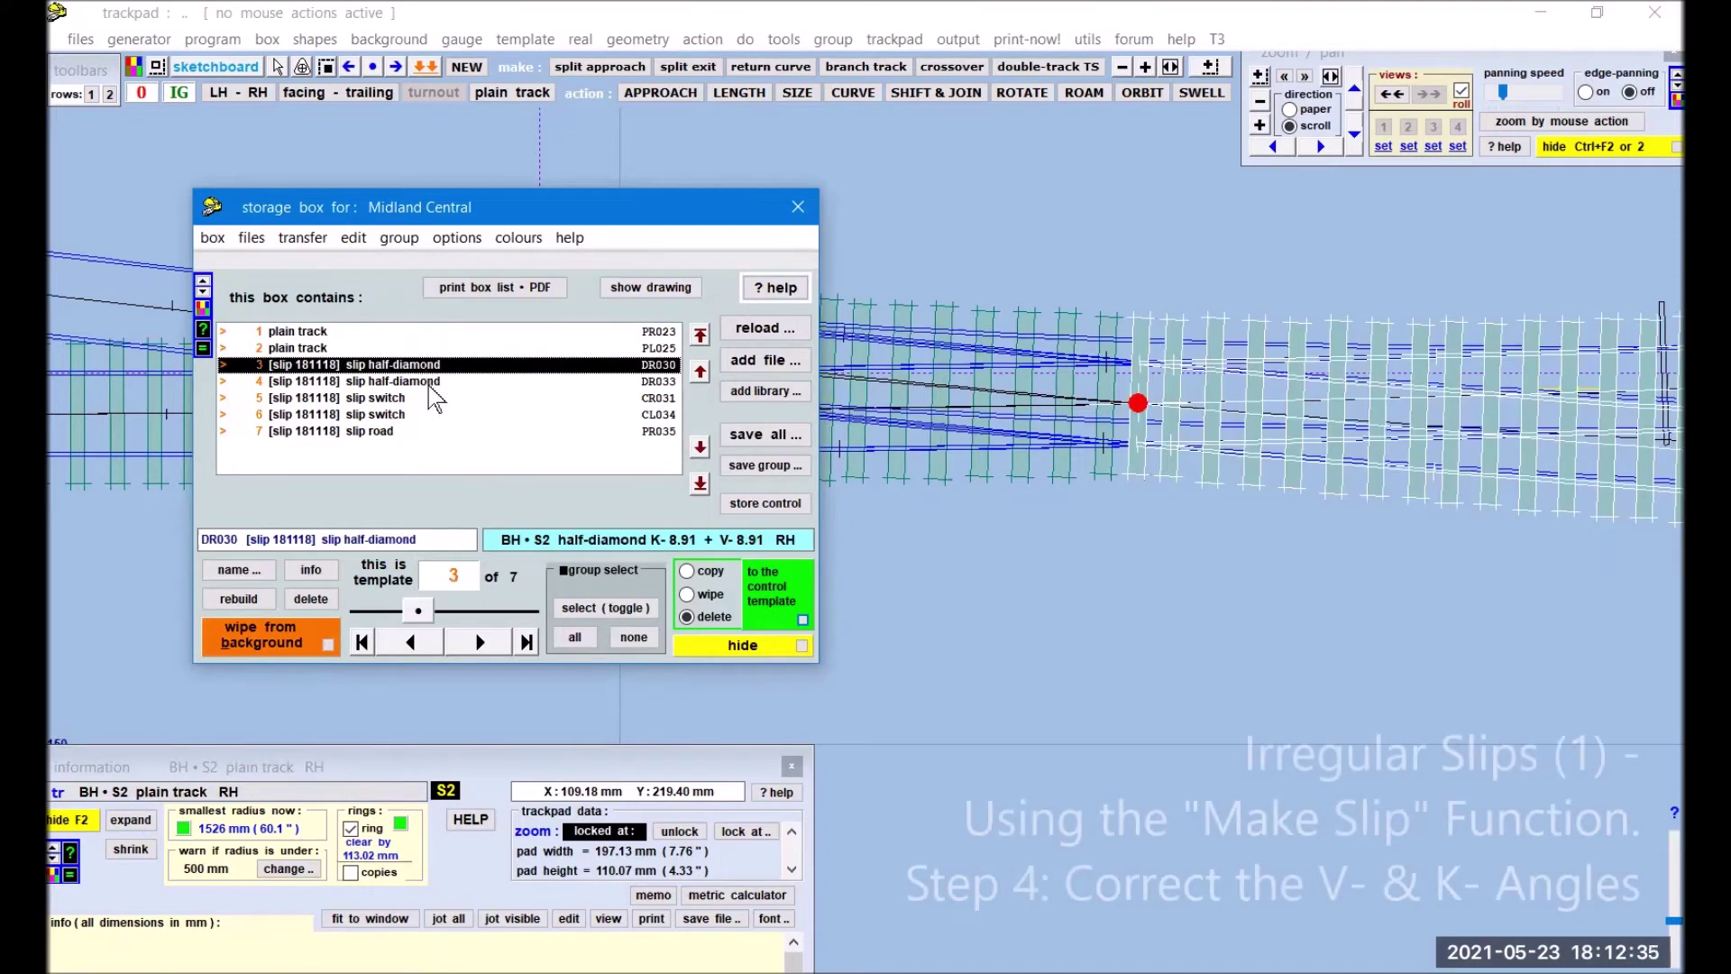
key(Down)
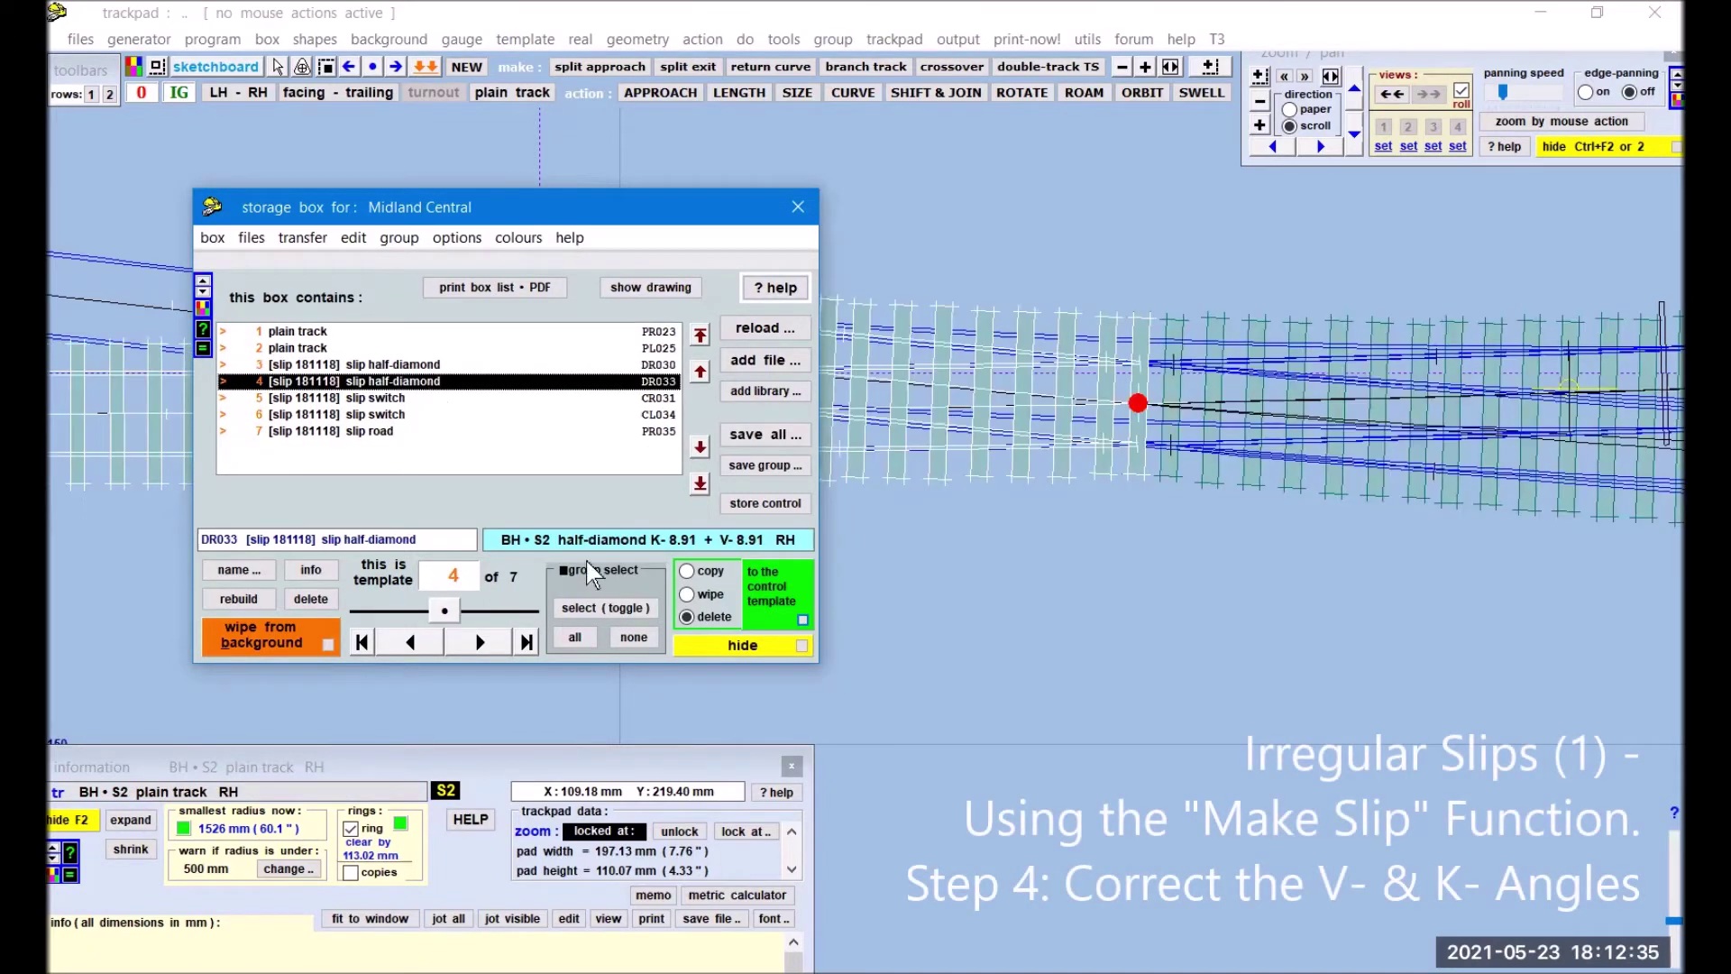
click(771, 597)
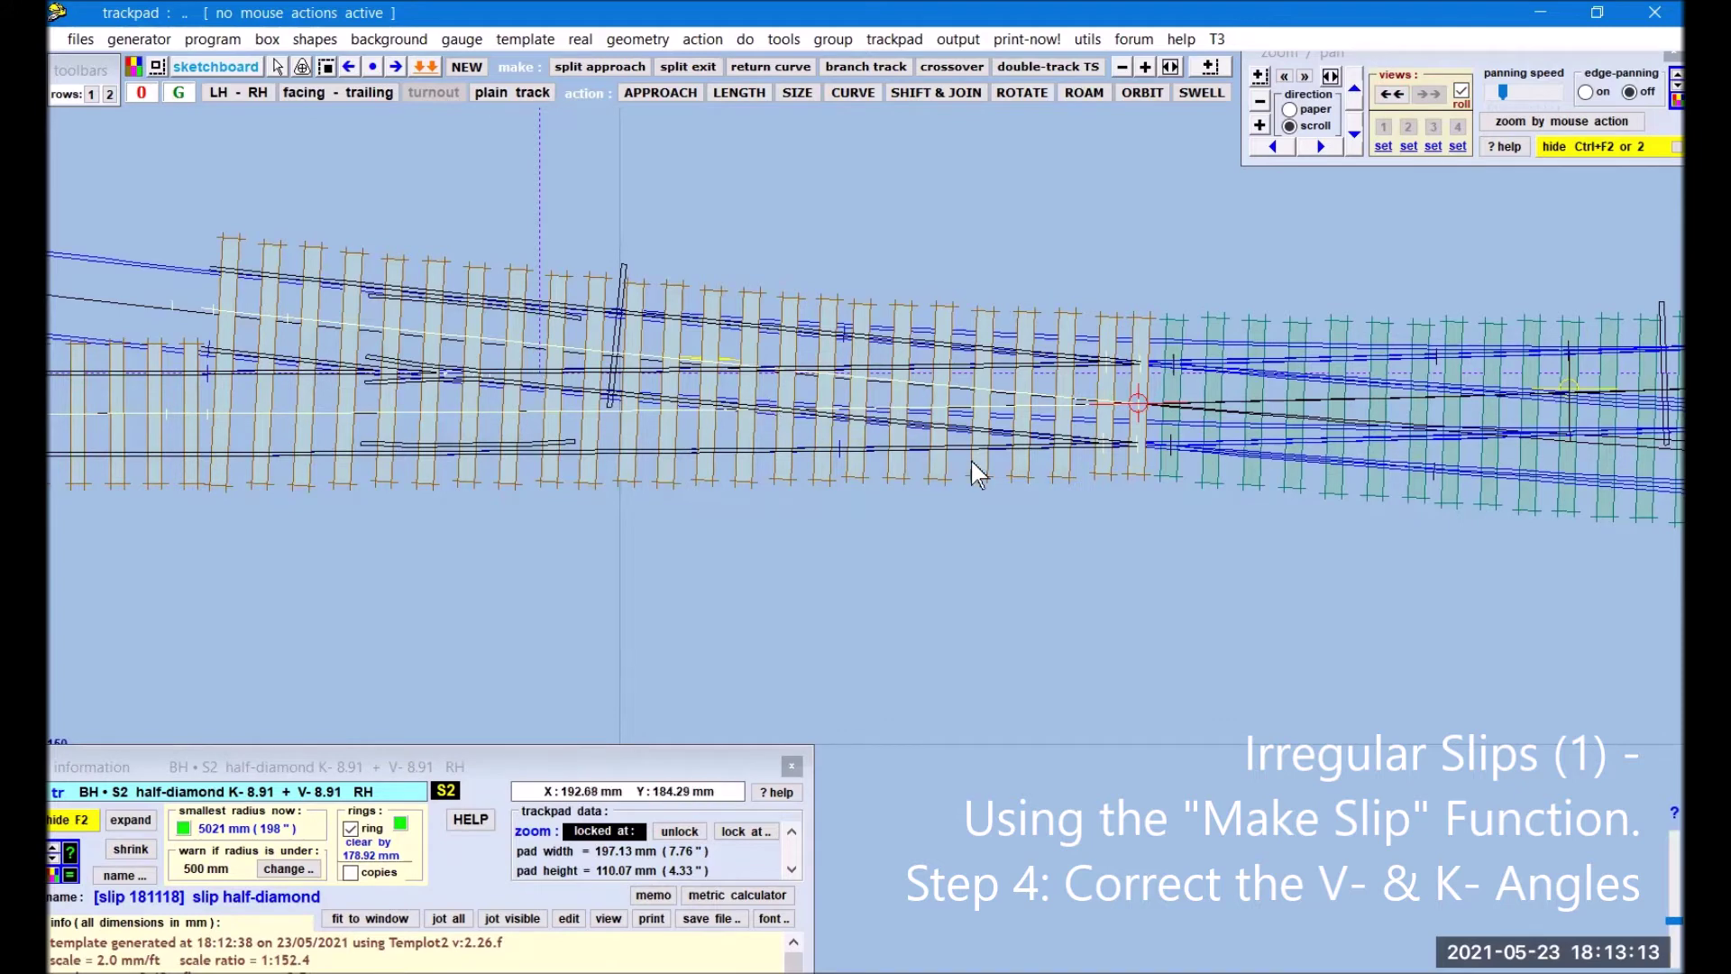
Step: Set the control half-diamond's K-crossing angle to 1:10.01 and store it as a background template
click(578, 40)
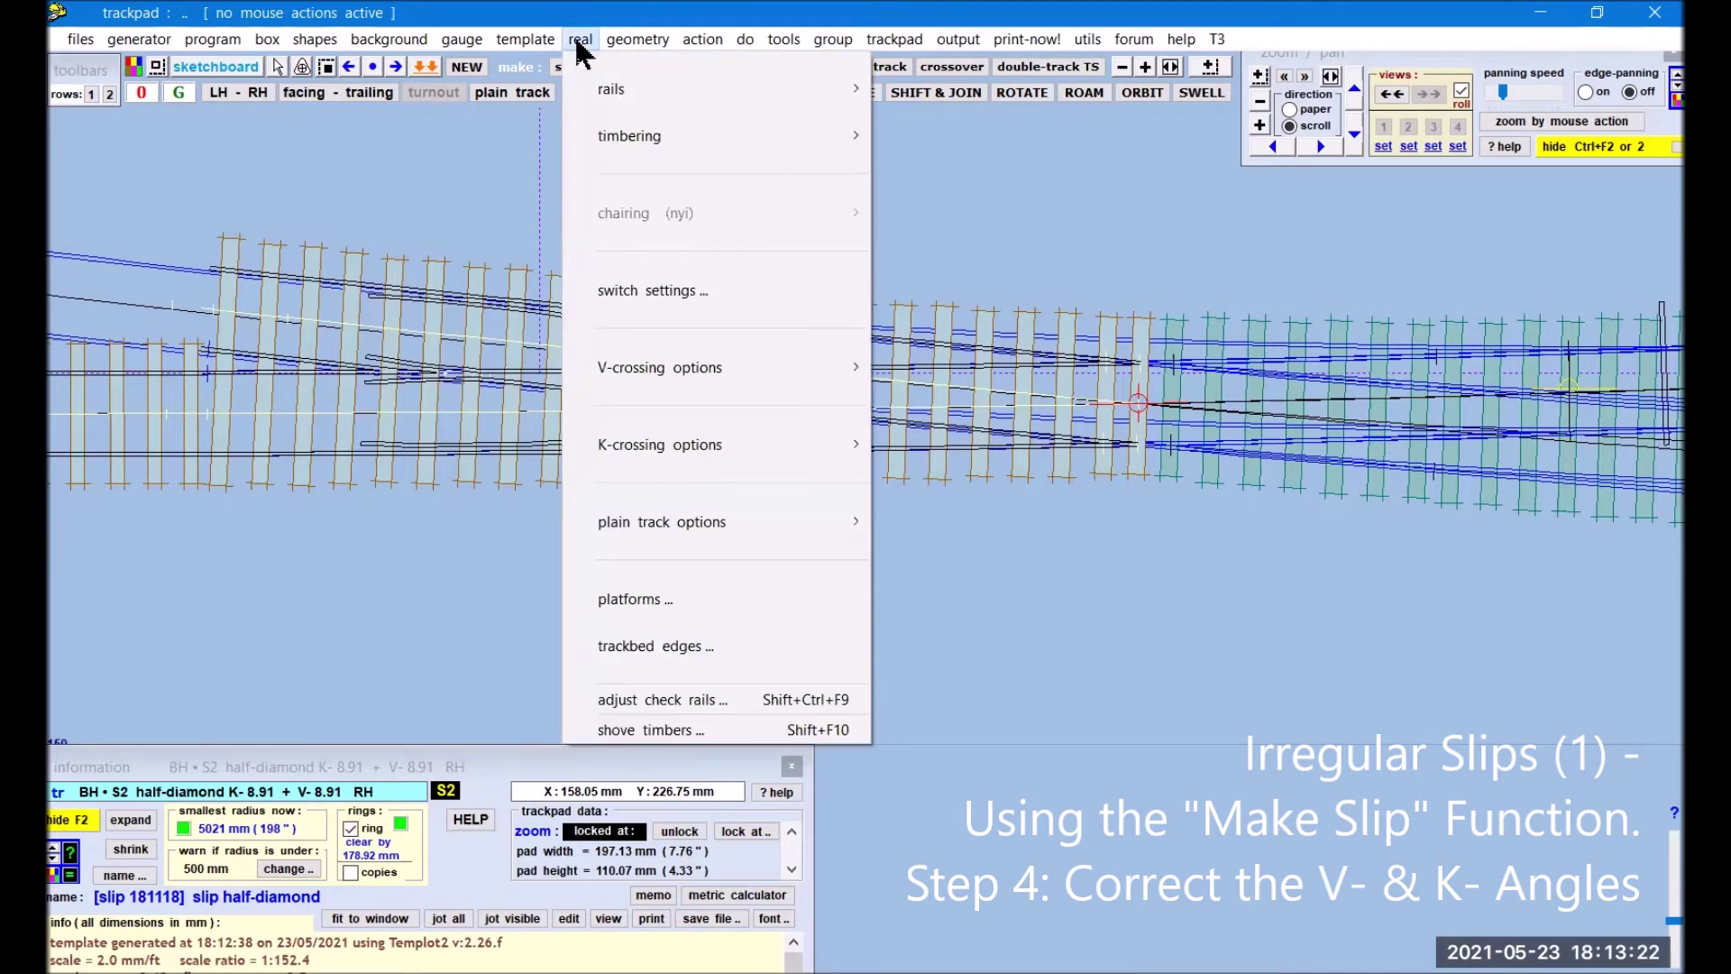
mouse_move(680, 441)
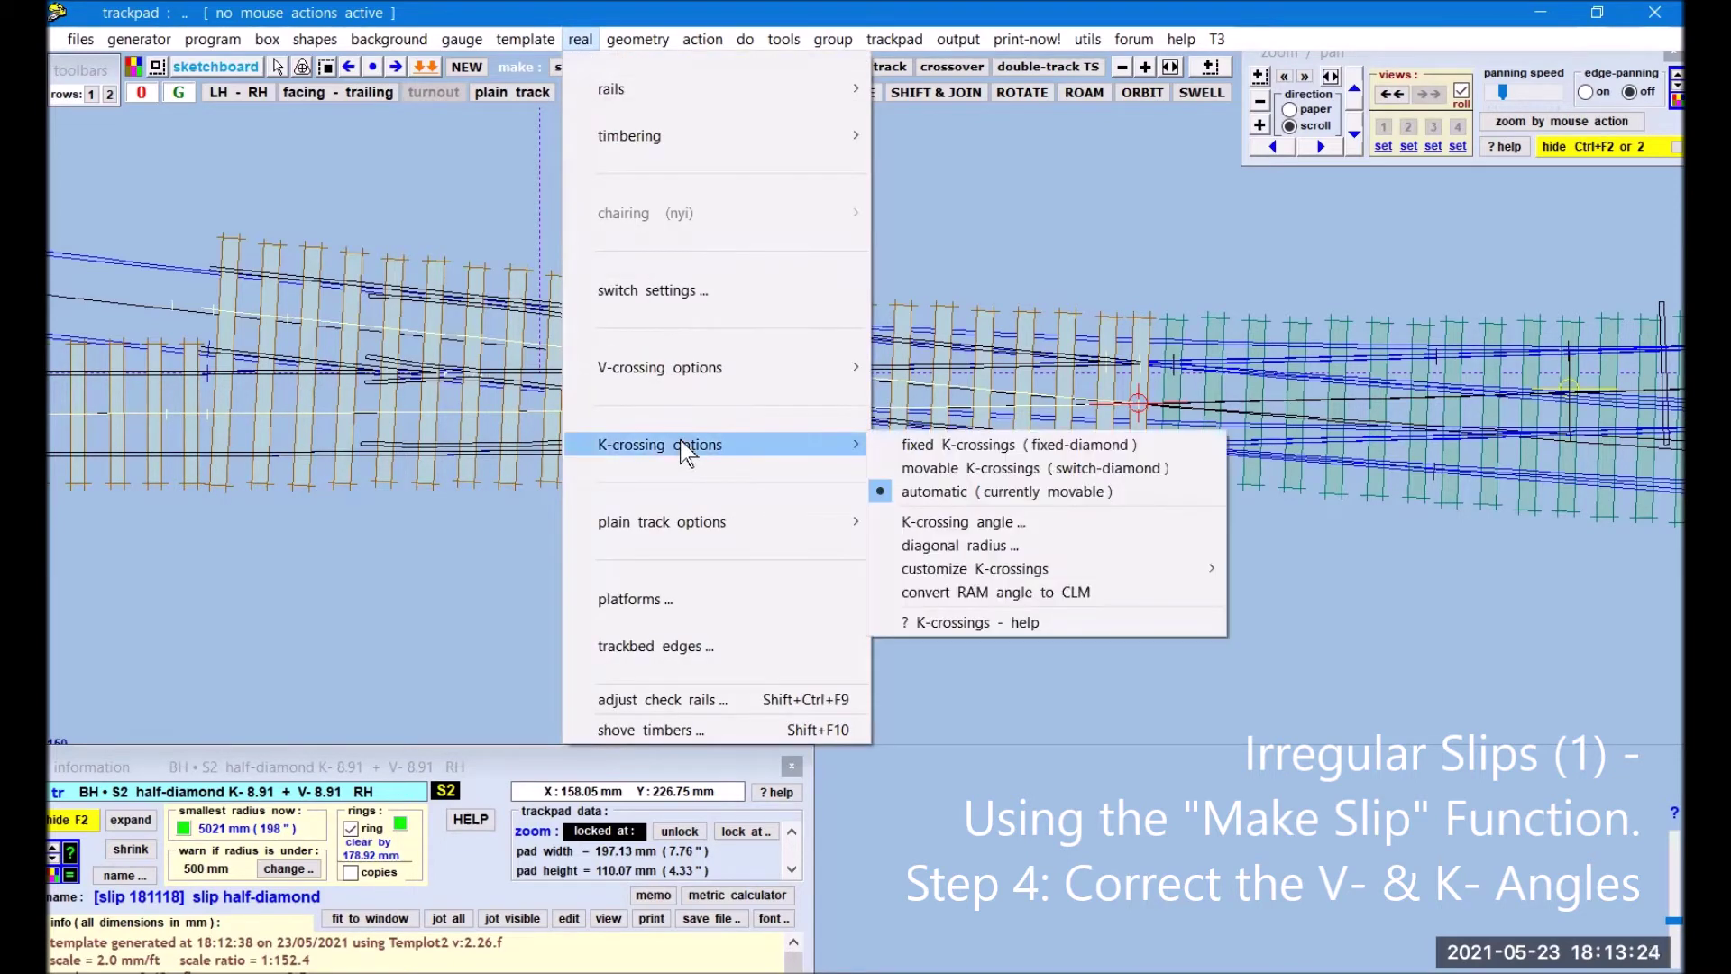
click(965, 524)
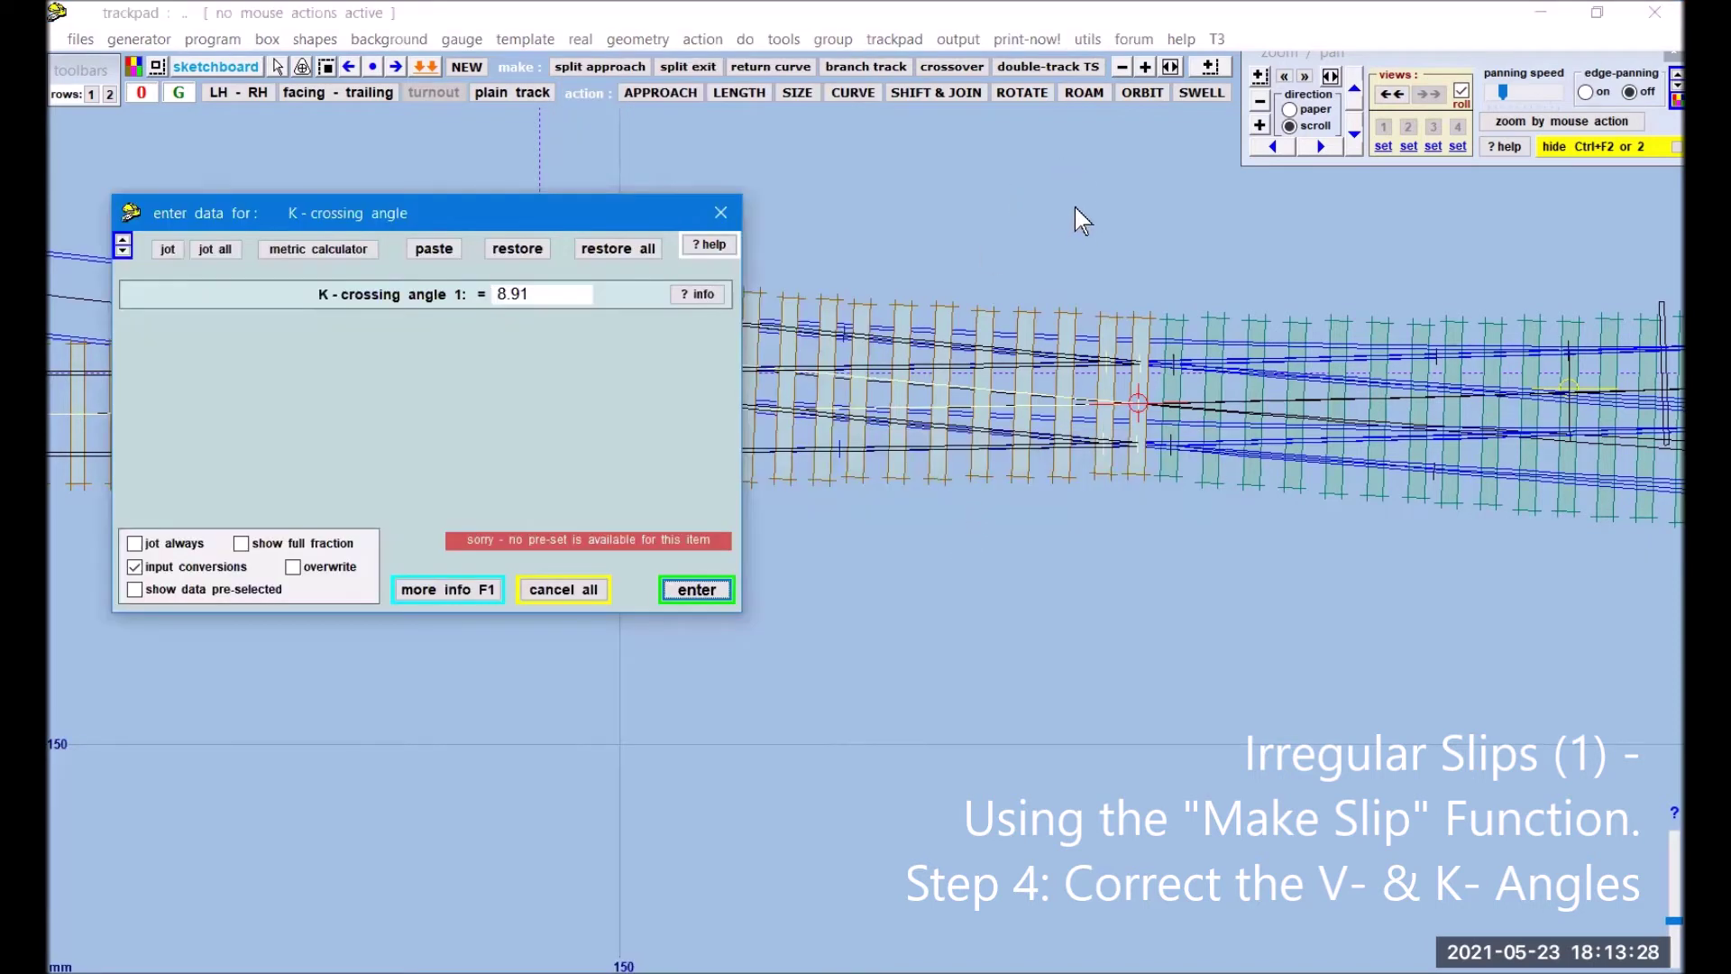
key(Delete)
key(Delete)
text(10.01)
click(694, 590)
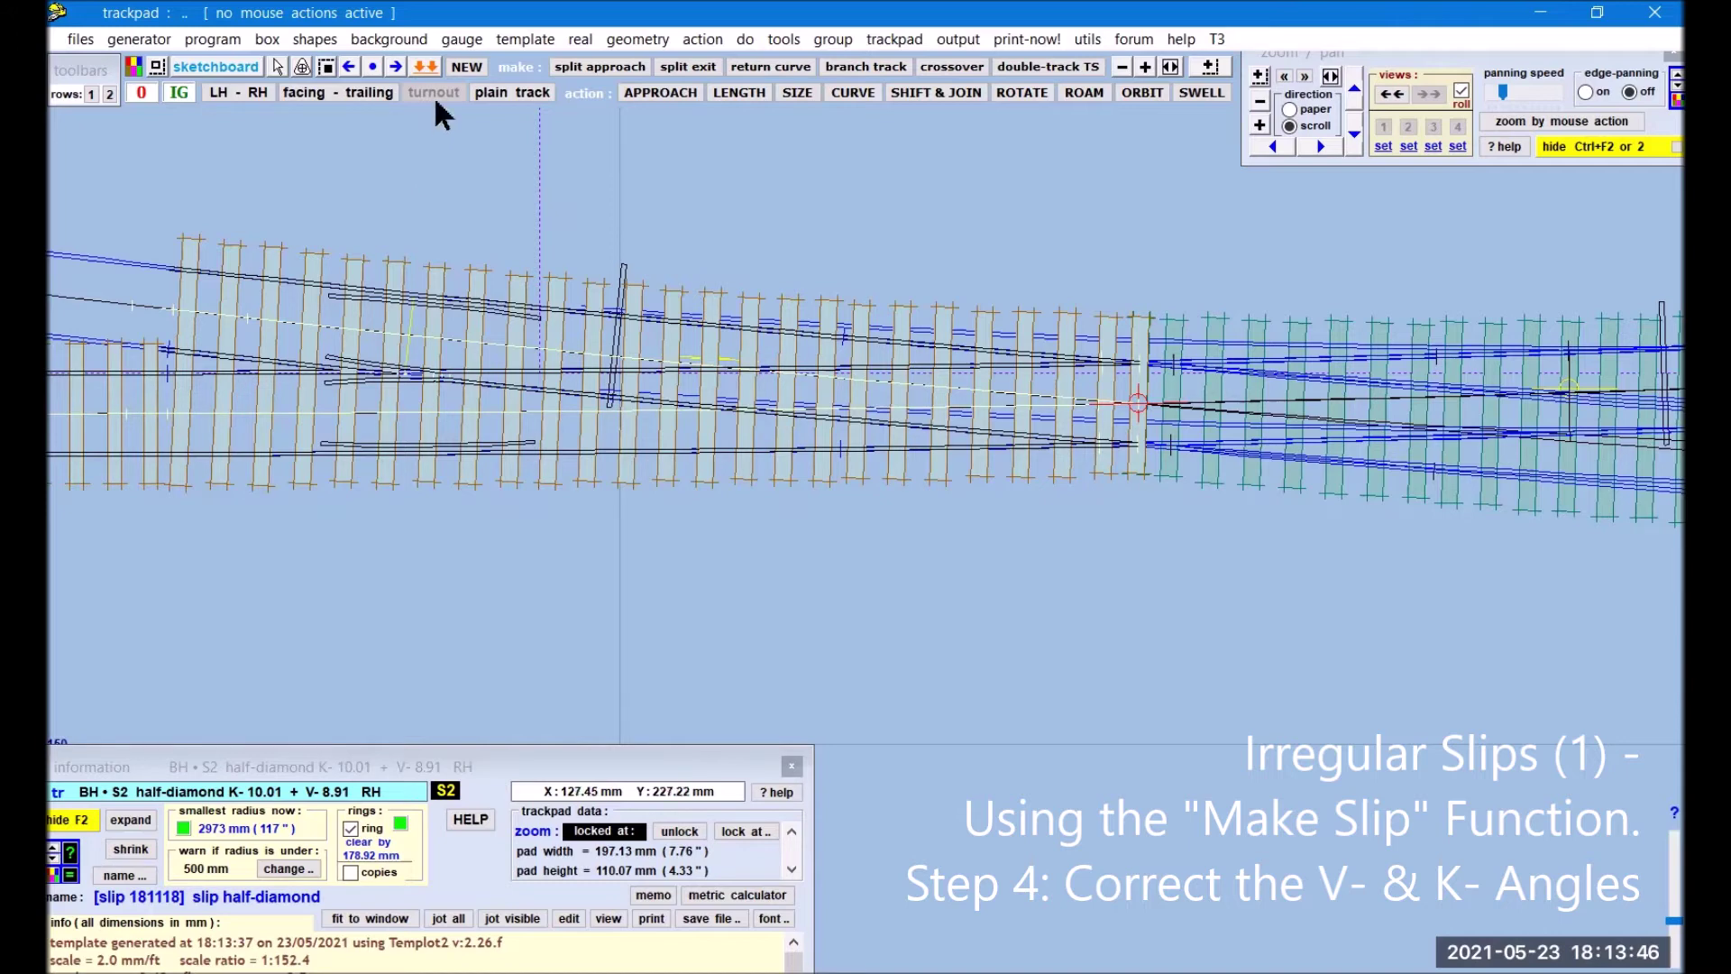
click(432, 64)
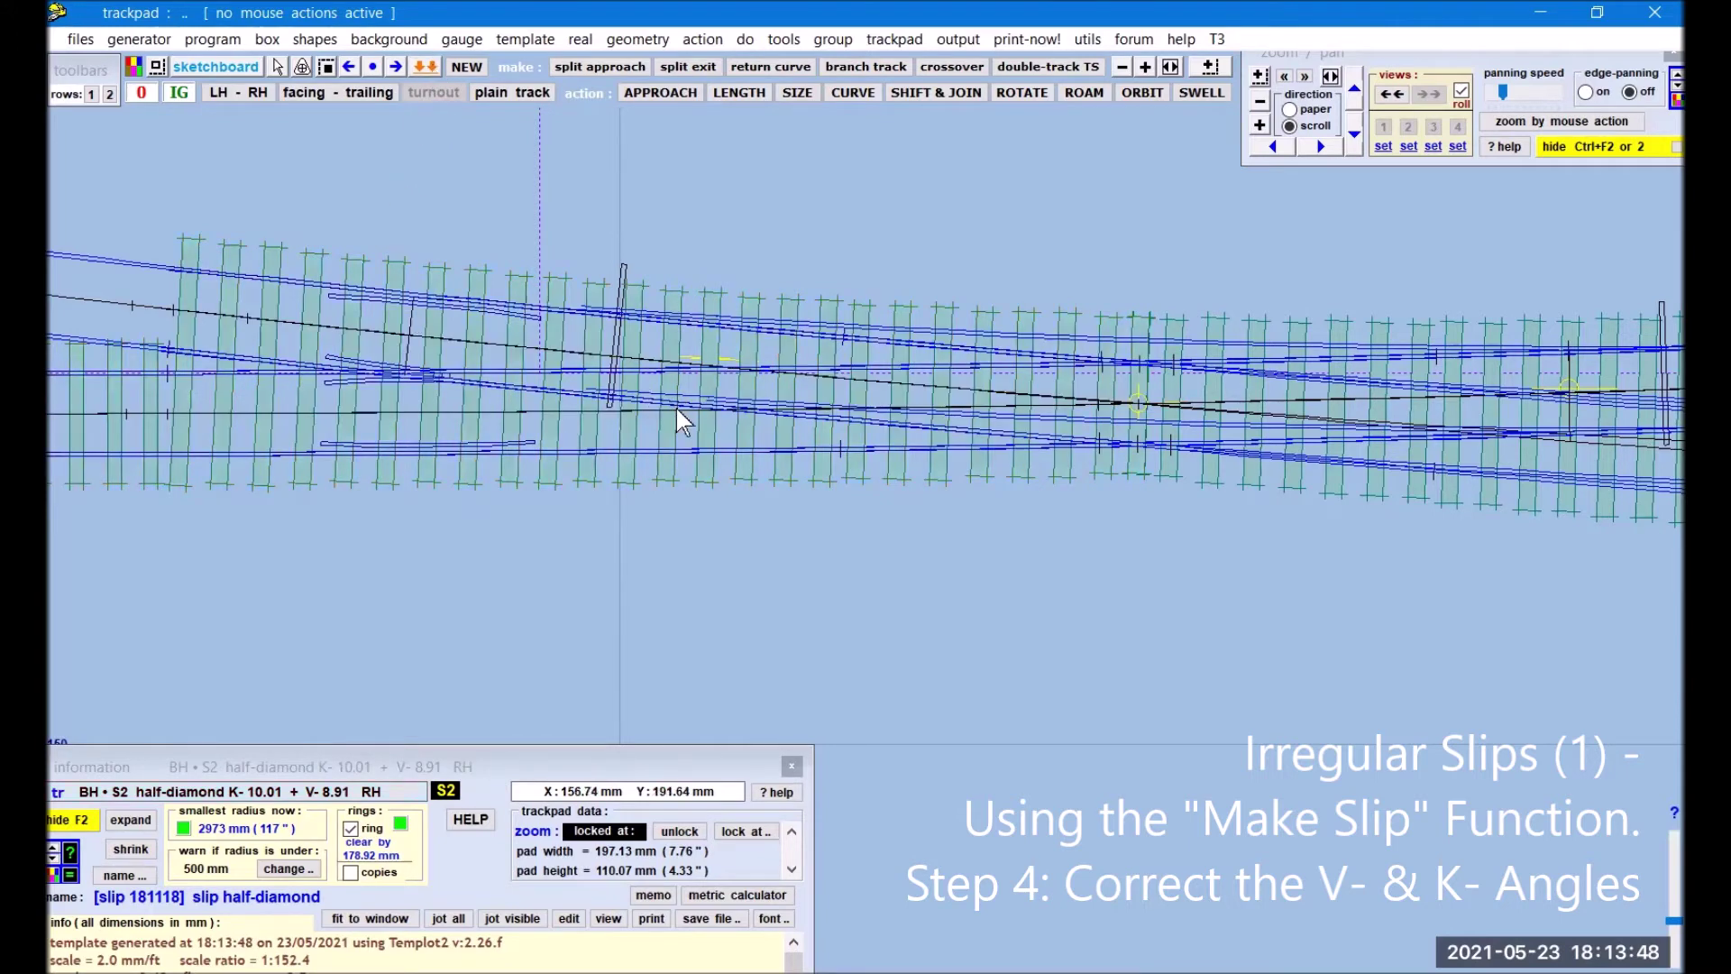
Step: Transfer the other slip half-diamond, DR030, from the storage box to the control template, deleting the stored copy
right_drag(1333, 636, 767, 552)
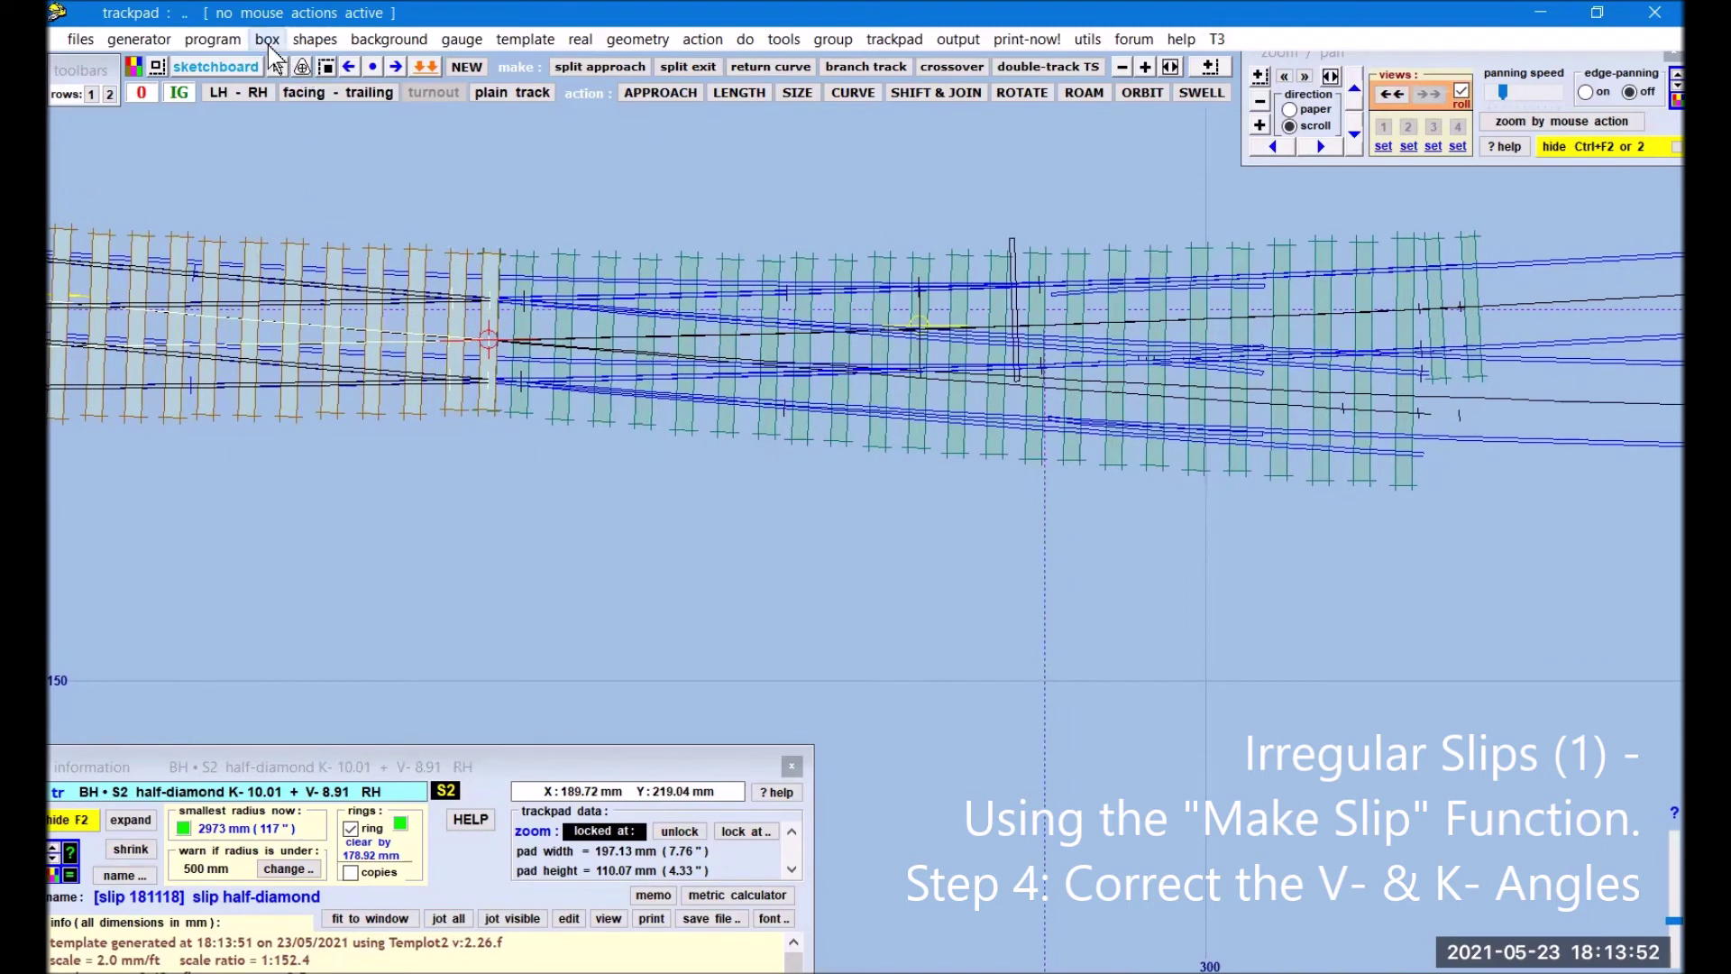
key(ctrl+b)
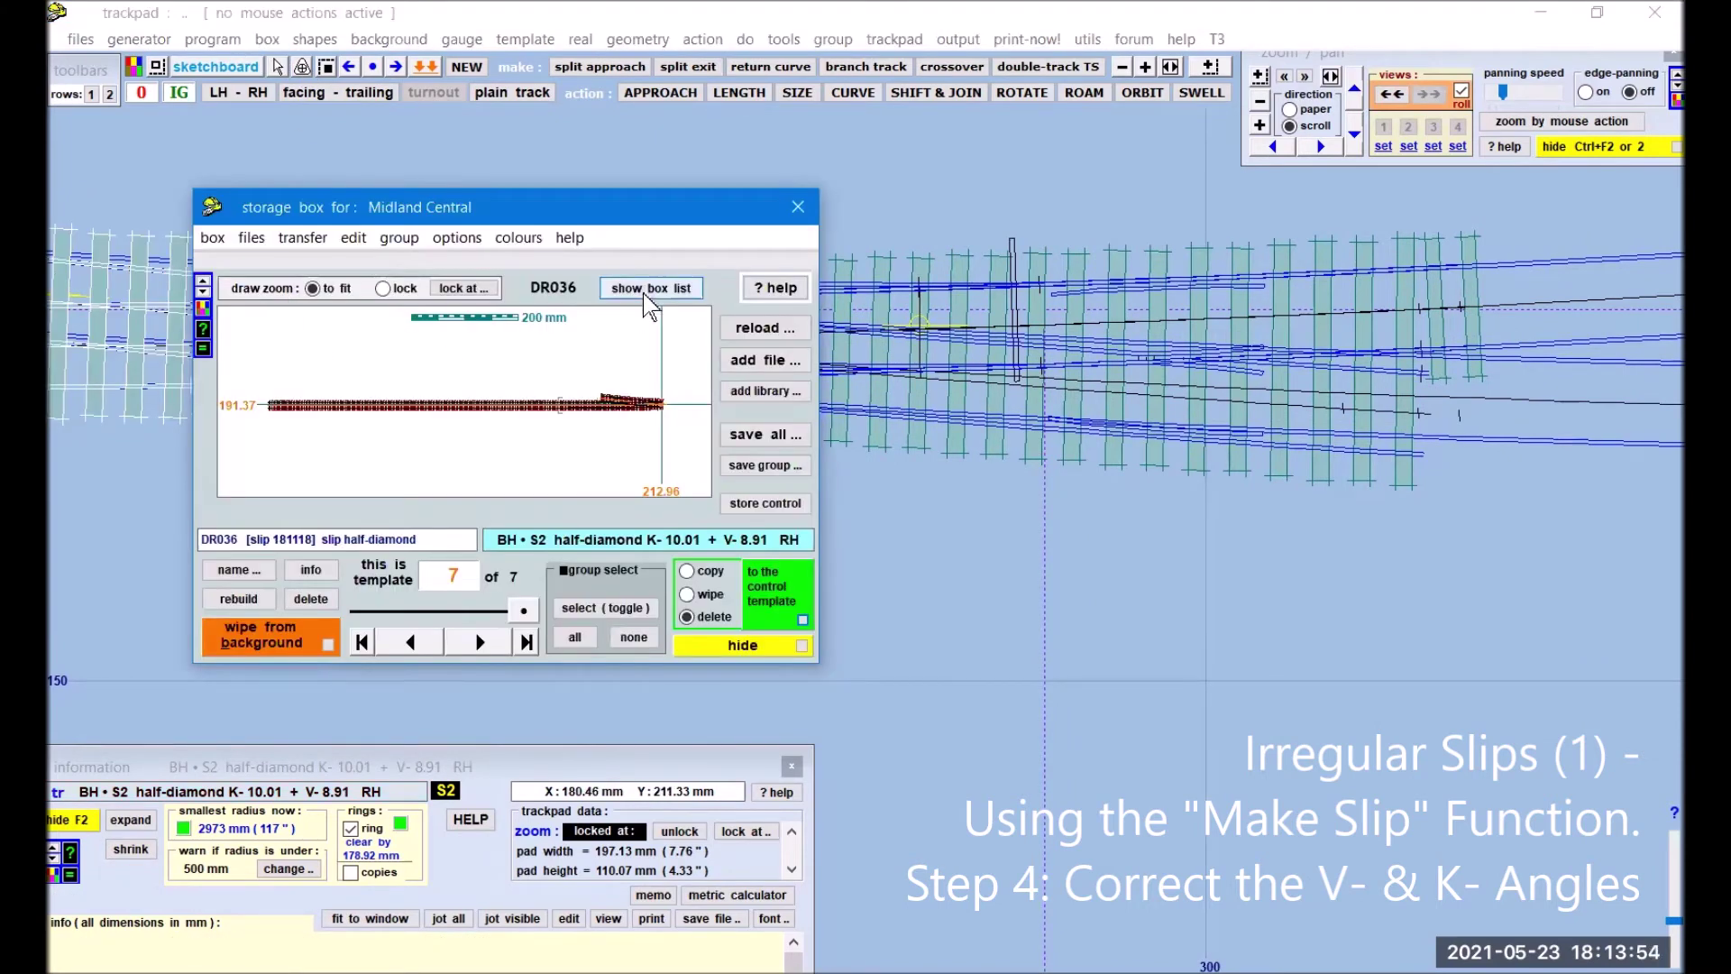
click(644, 294)
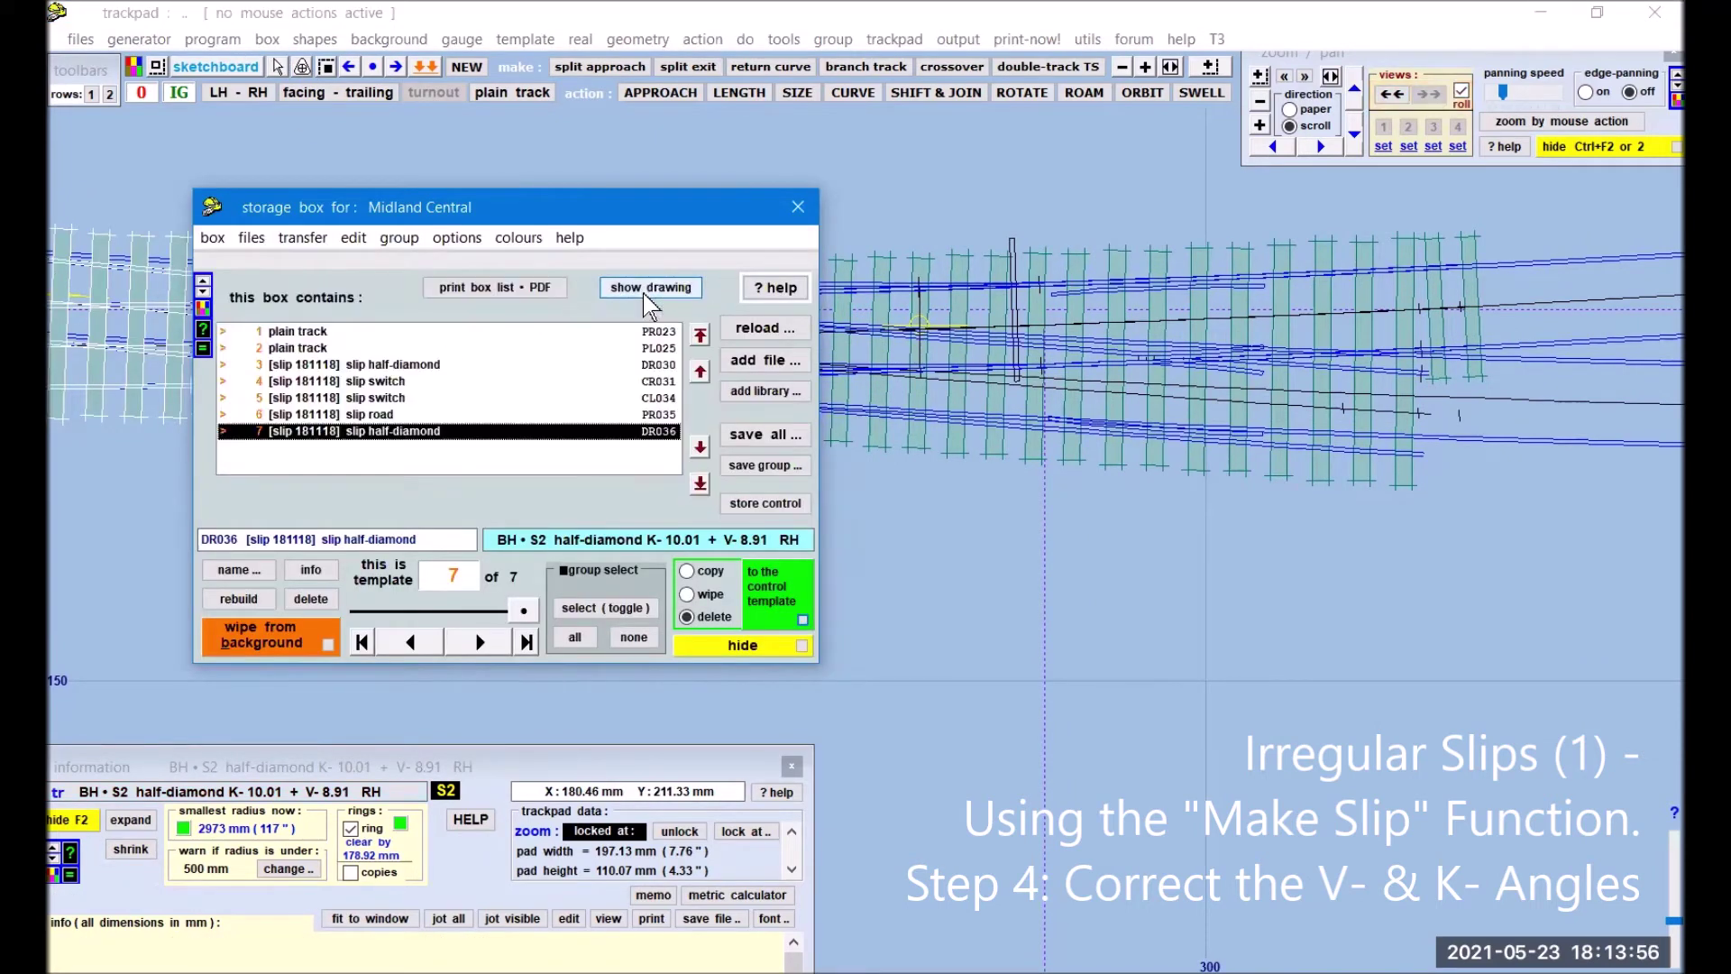
click(422, 366)
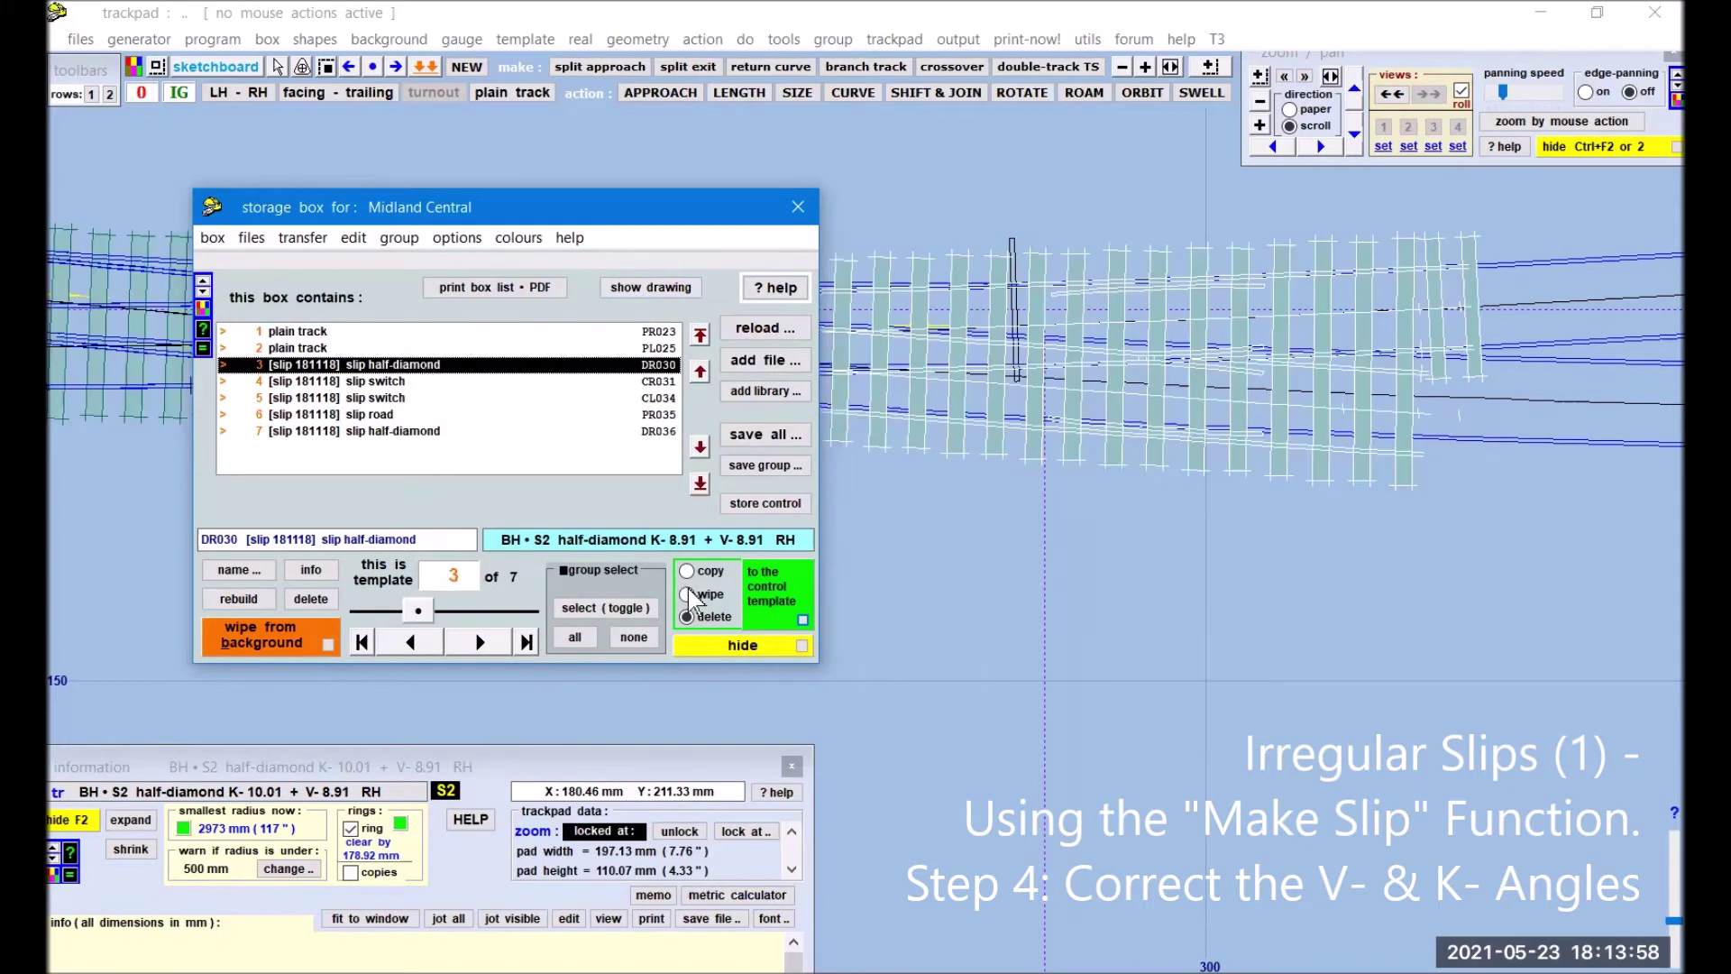
click(771, 588)
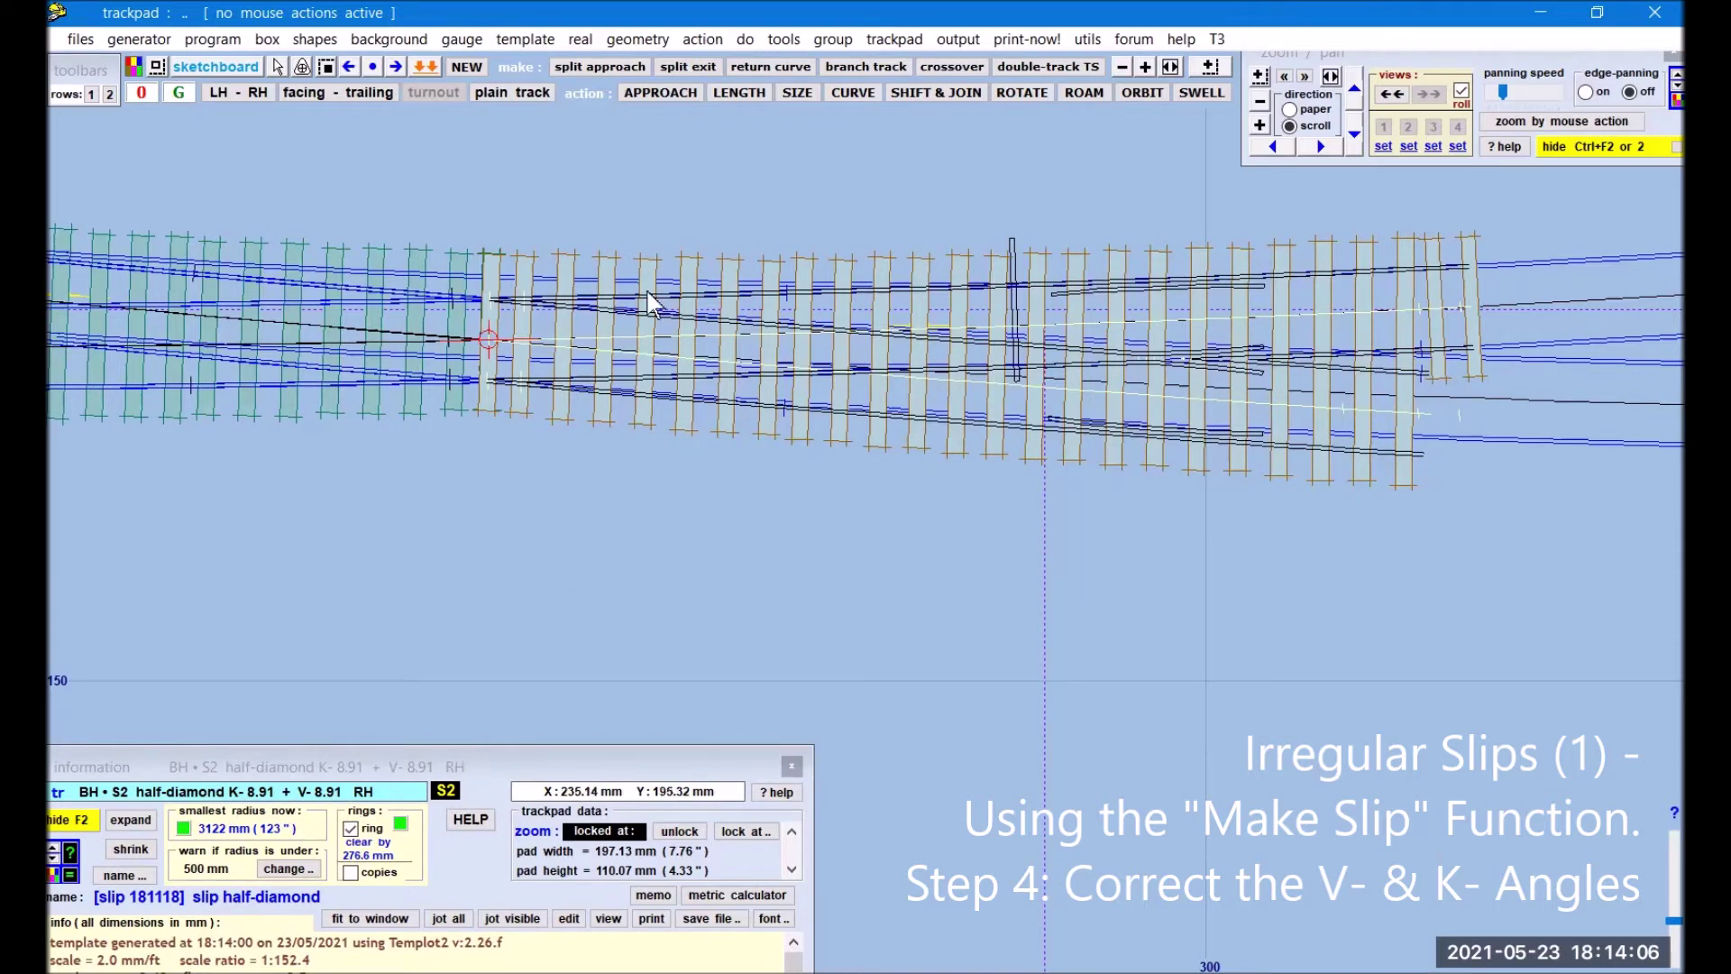
Step: Set the K-crossing angle of the half-diamond taken from DR030 to 1:10.01
click(580, 39)
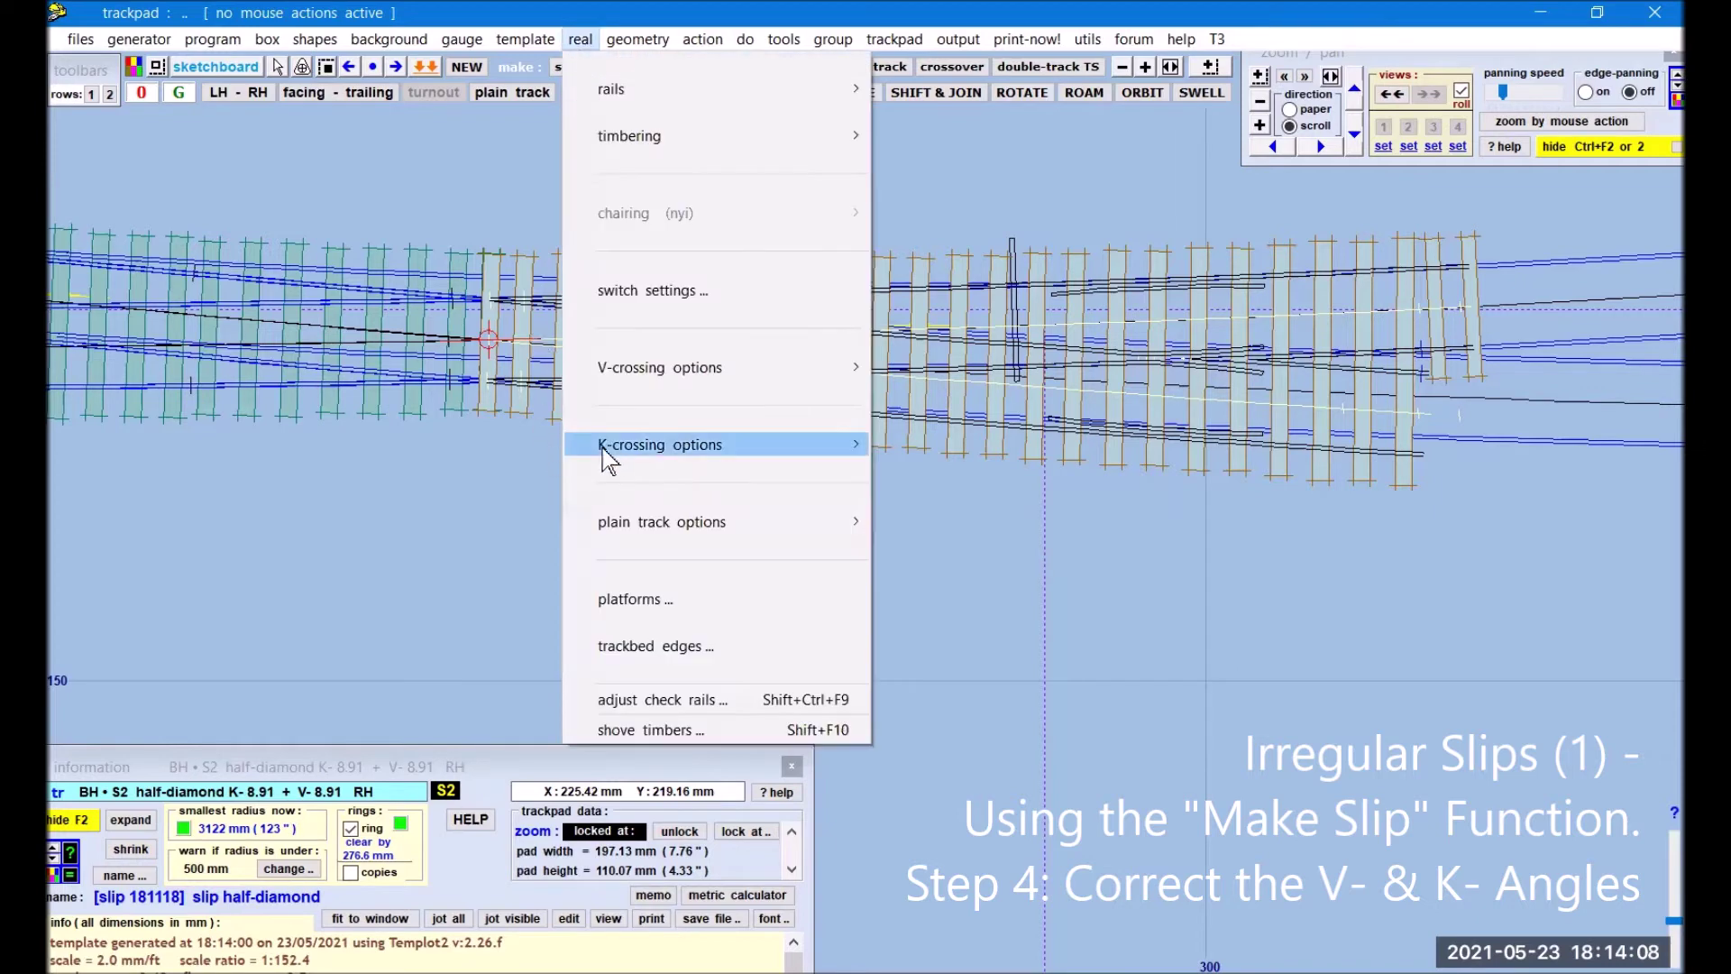
mouse_move(613, 451)
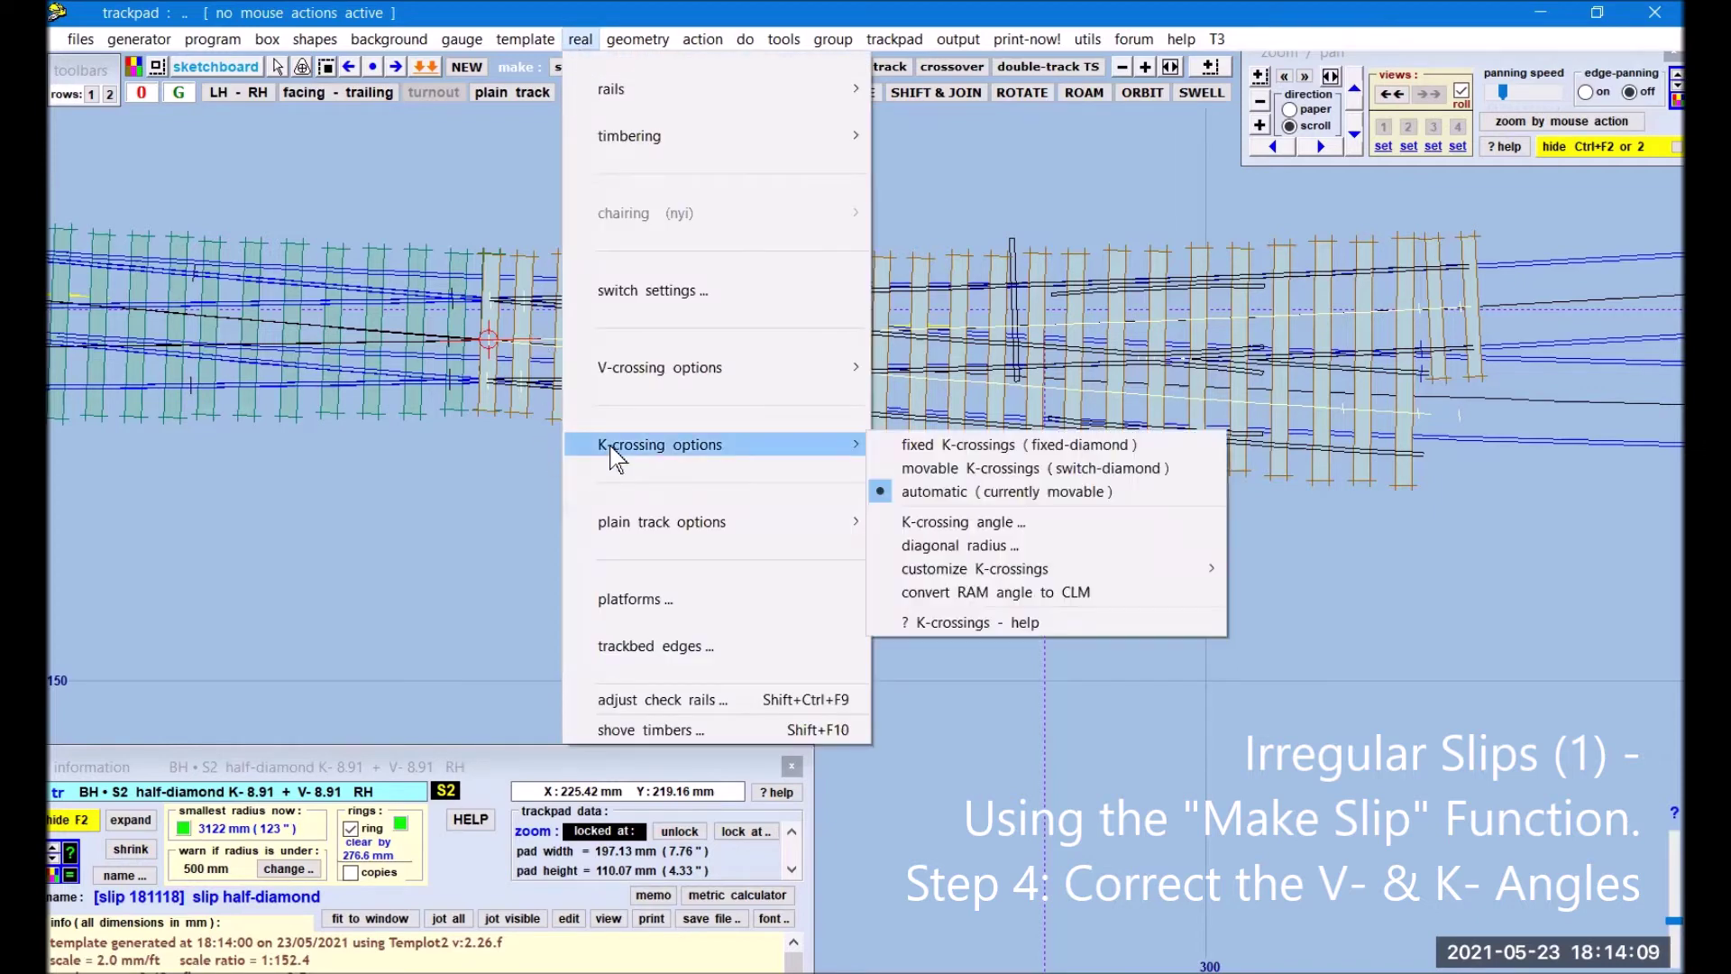
click(921, 530)
key(BackSpace)
key(BackSpace)
key(BackSpace)
key(BackSpace)
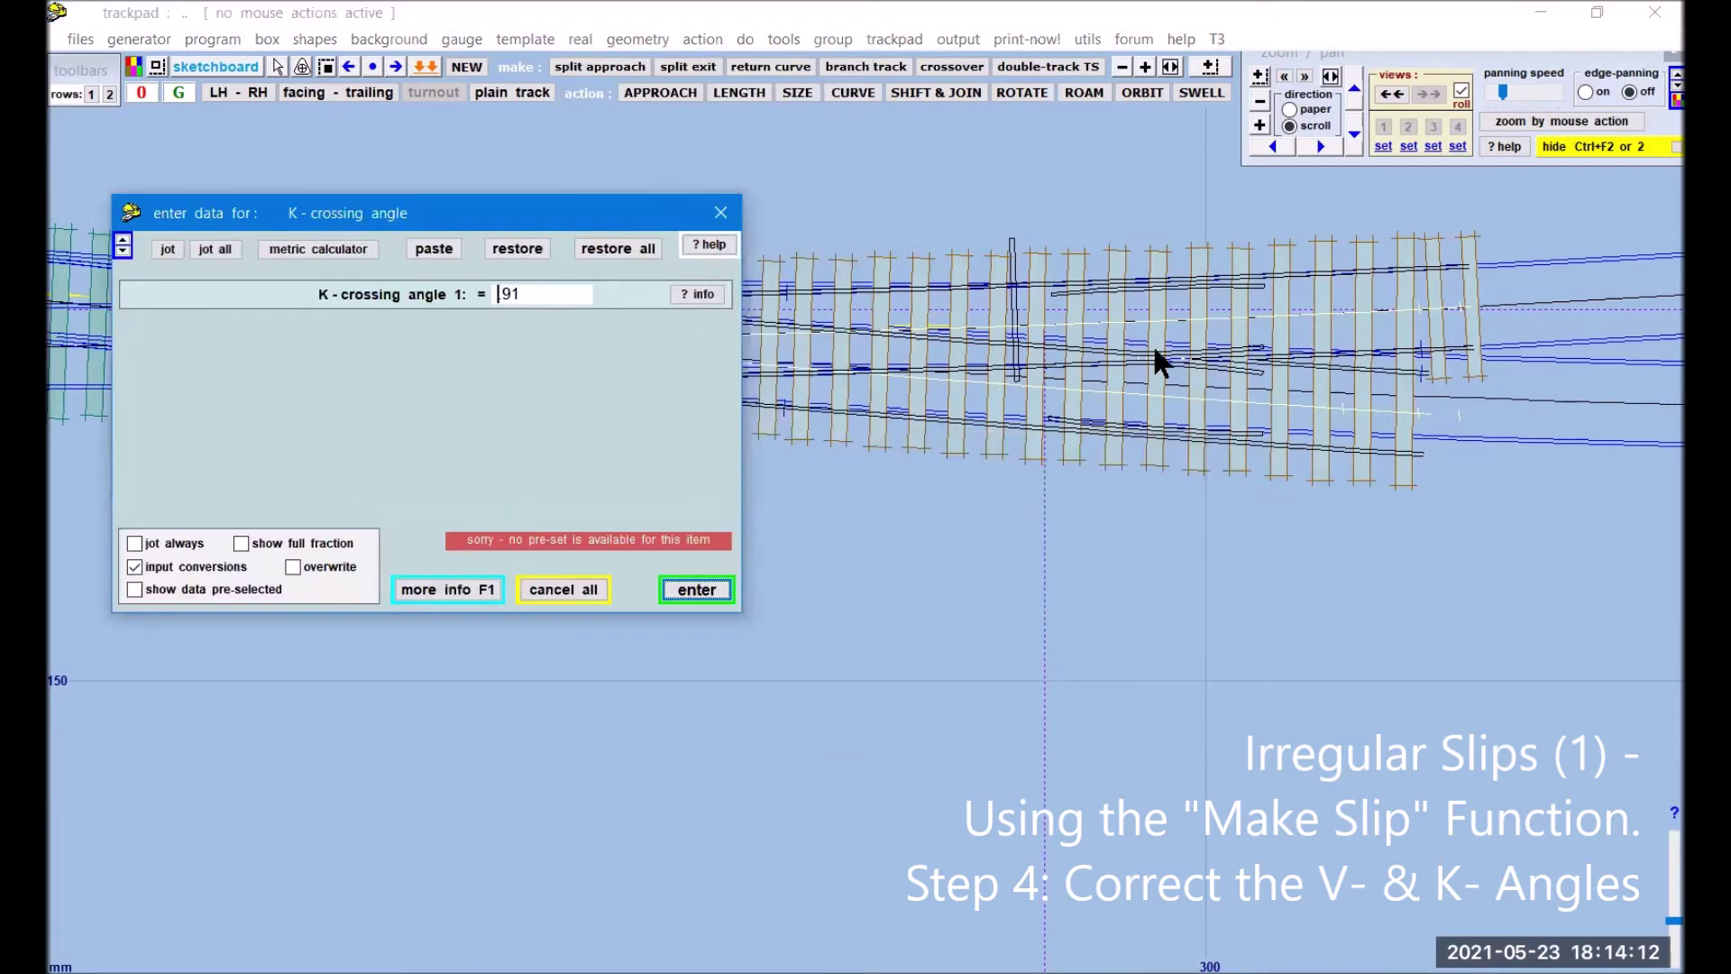
text(10.01)
key(Return)
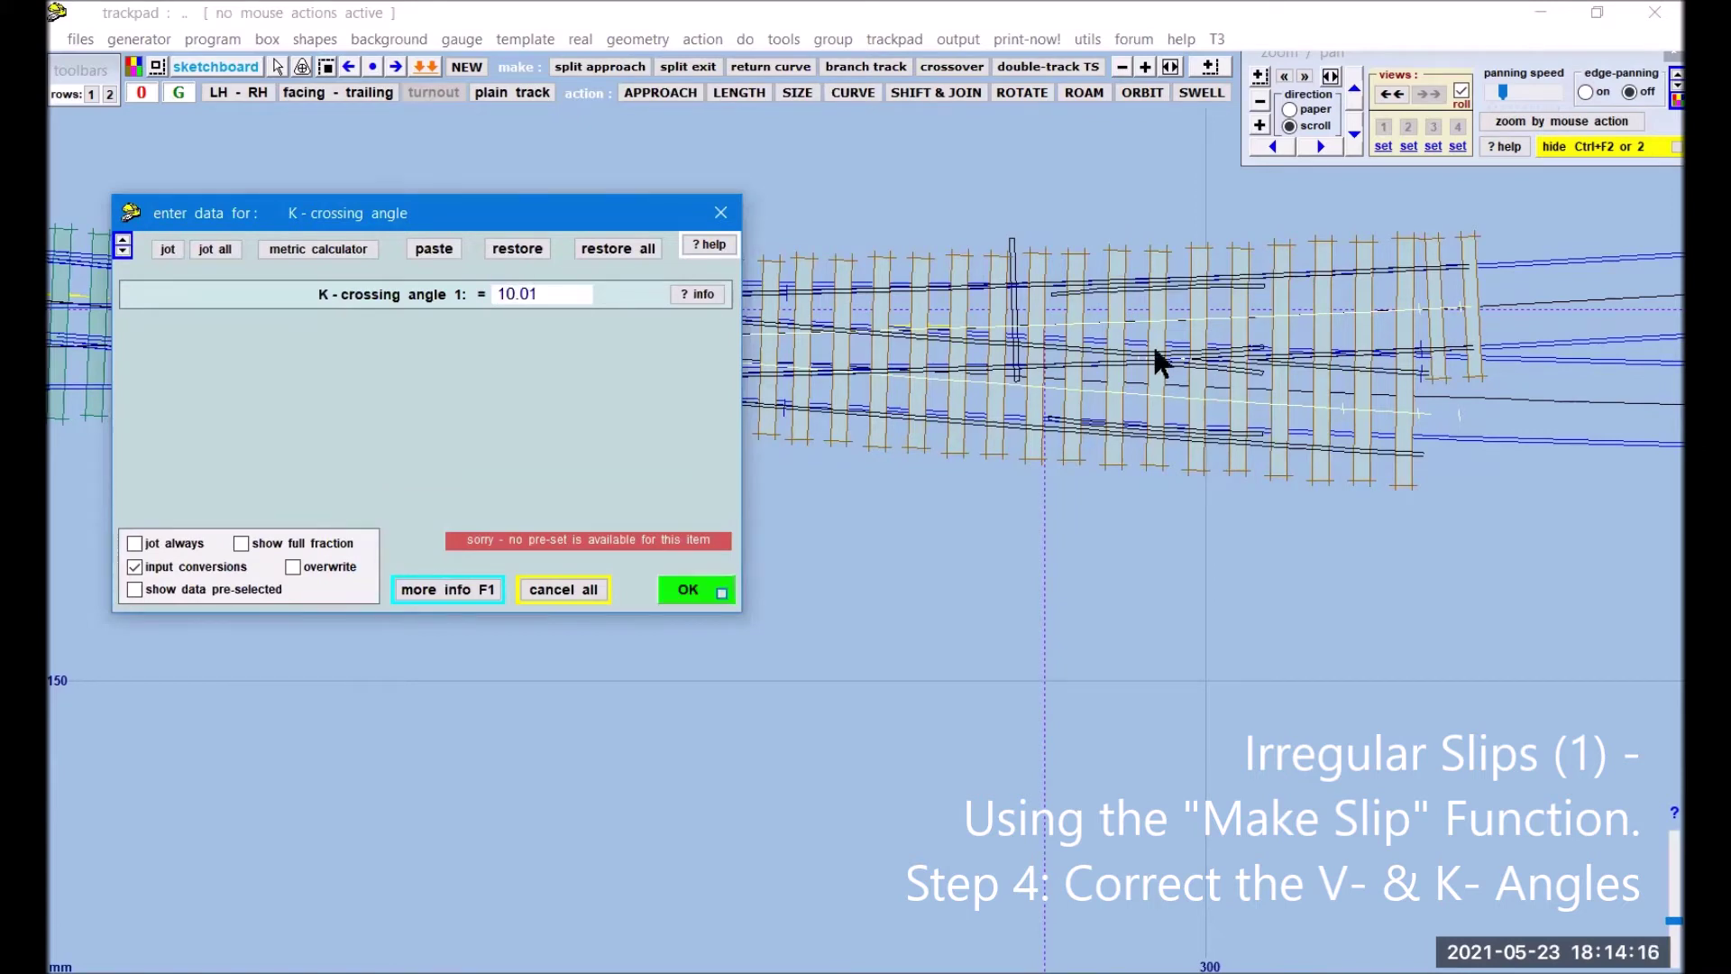
key(Return)
right_drag(1577, 572, 1106, 577)
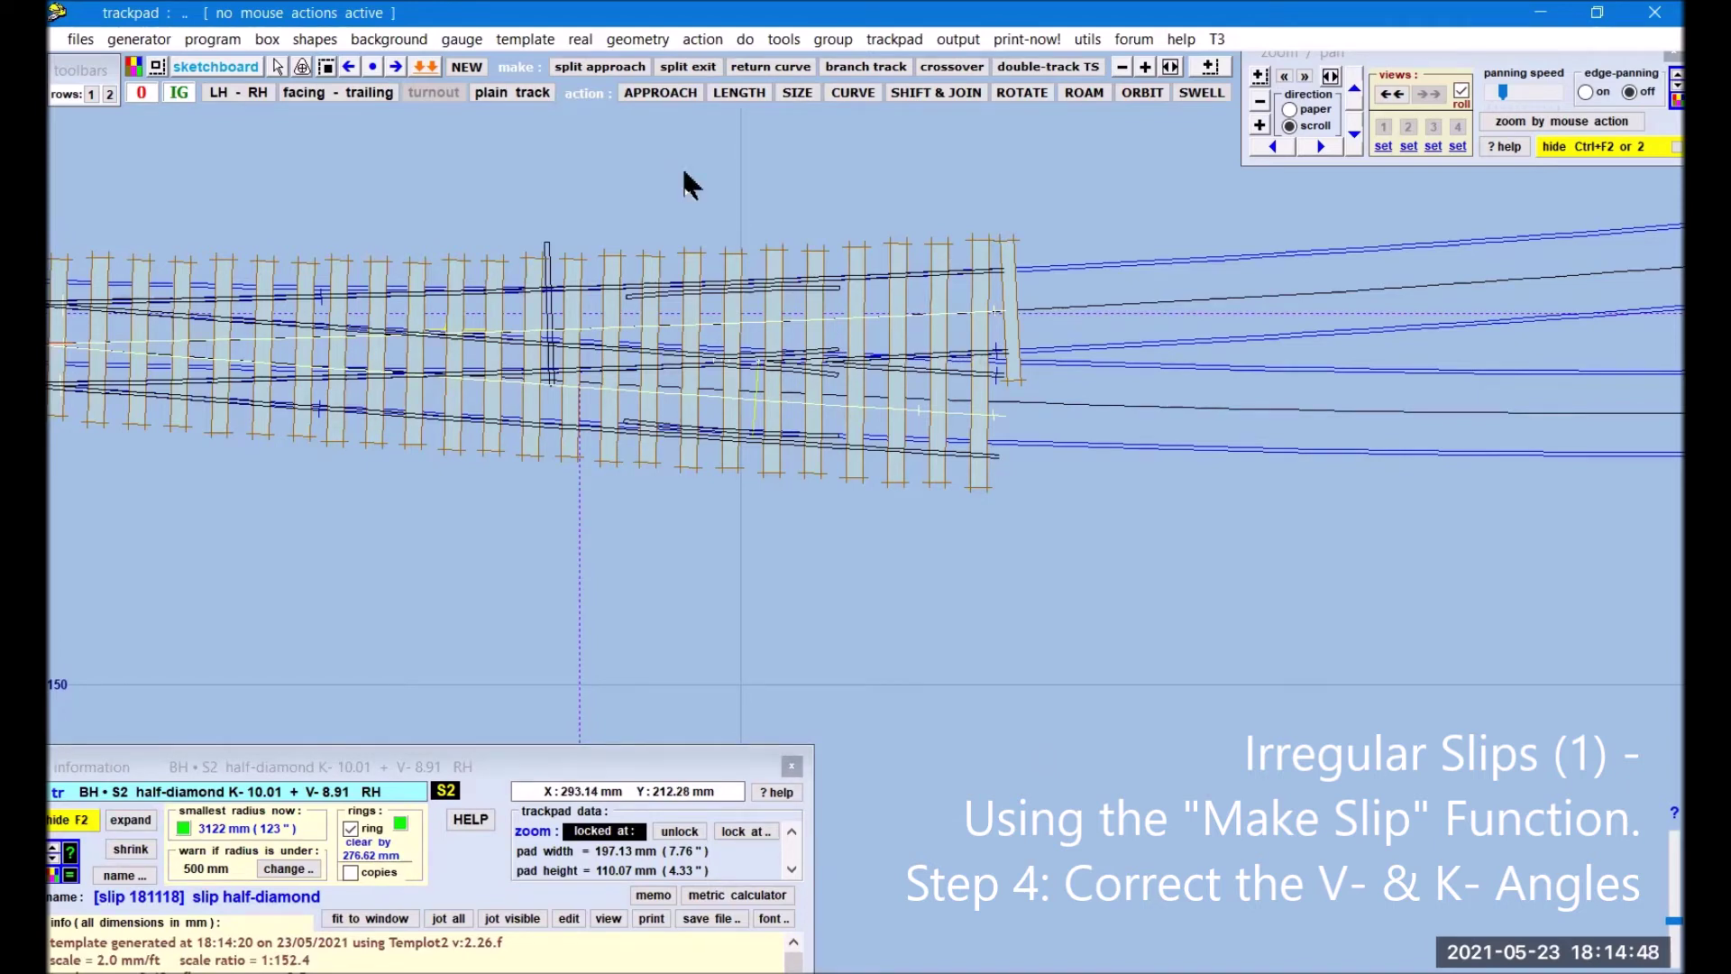
Step: Set the control half-diamond's V-crossing angle to 1:11.4 and store it as a background template
click(578, 40)
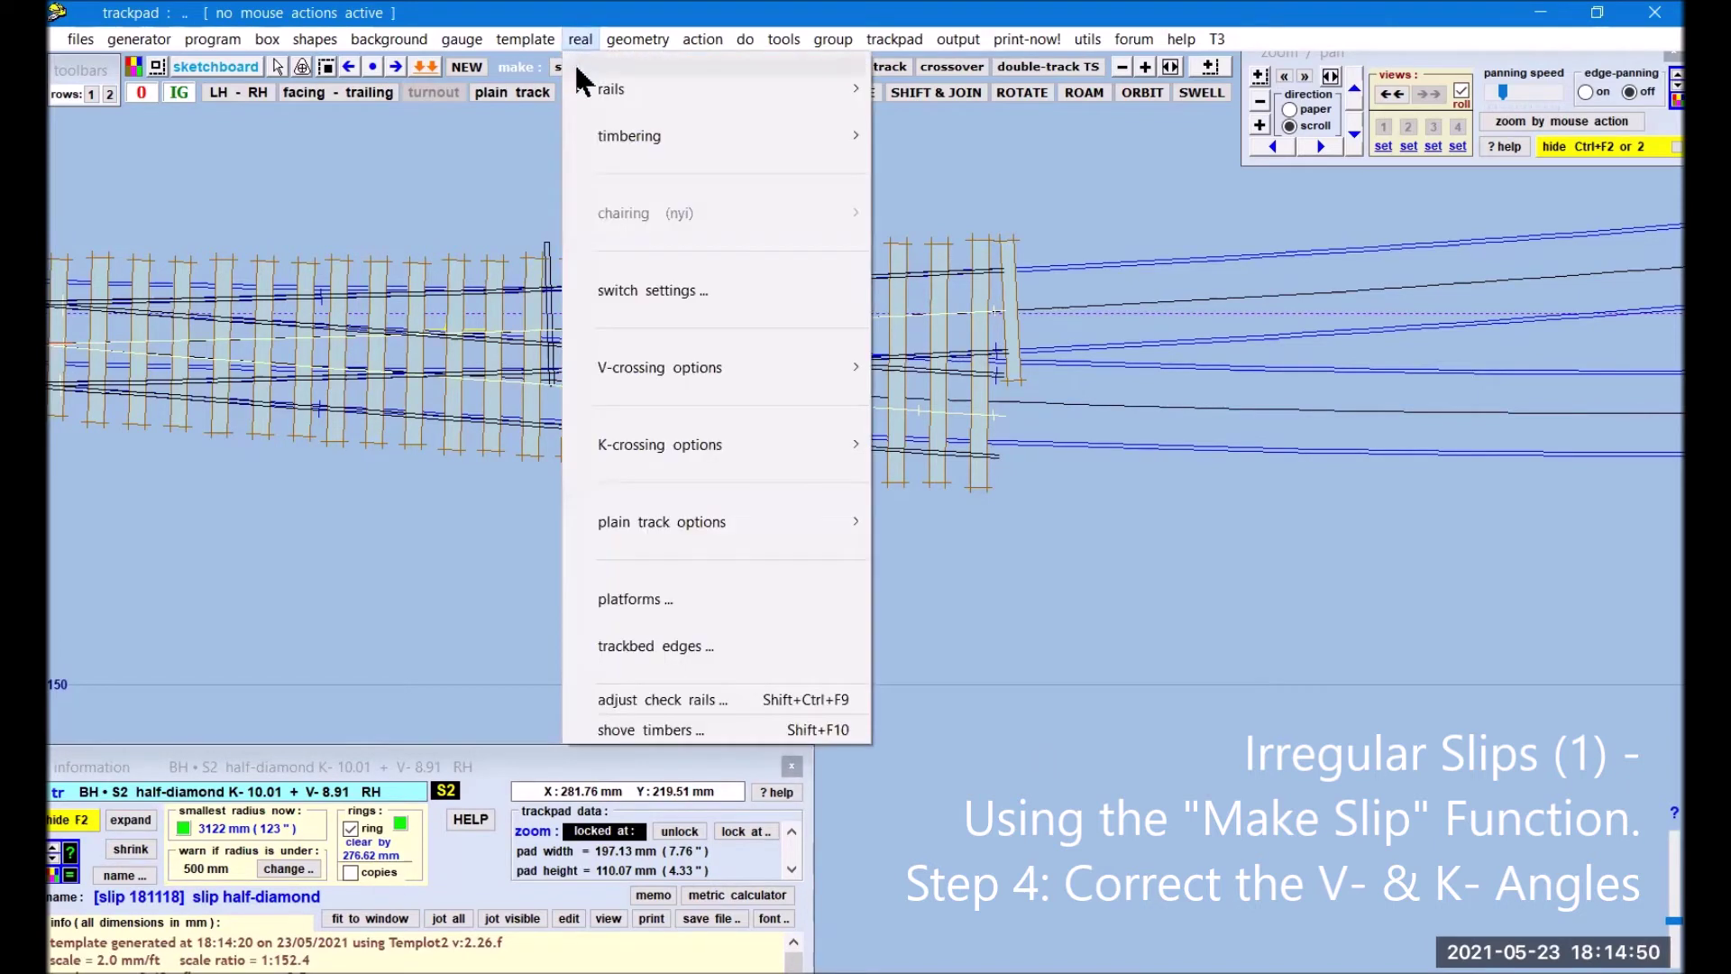
mouse_move(622, 370)
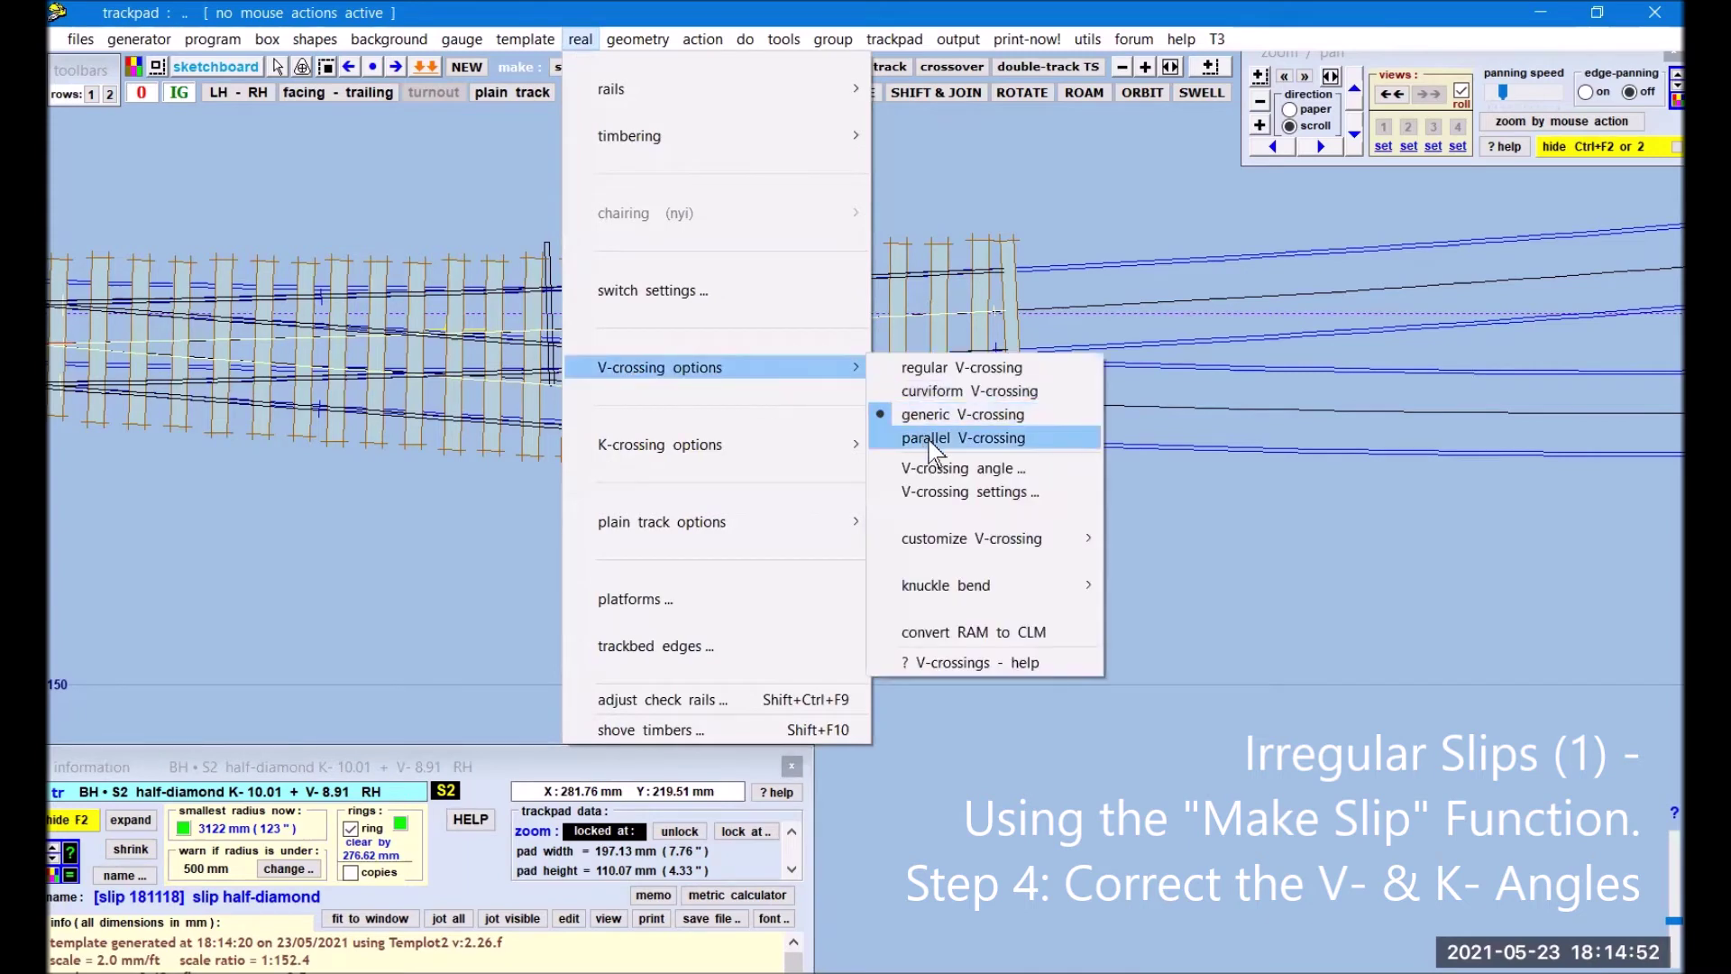
click(944, 471)
drag(551, 301, 407, 307)
text(11.4)
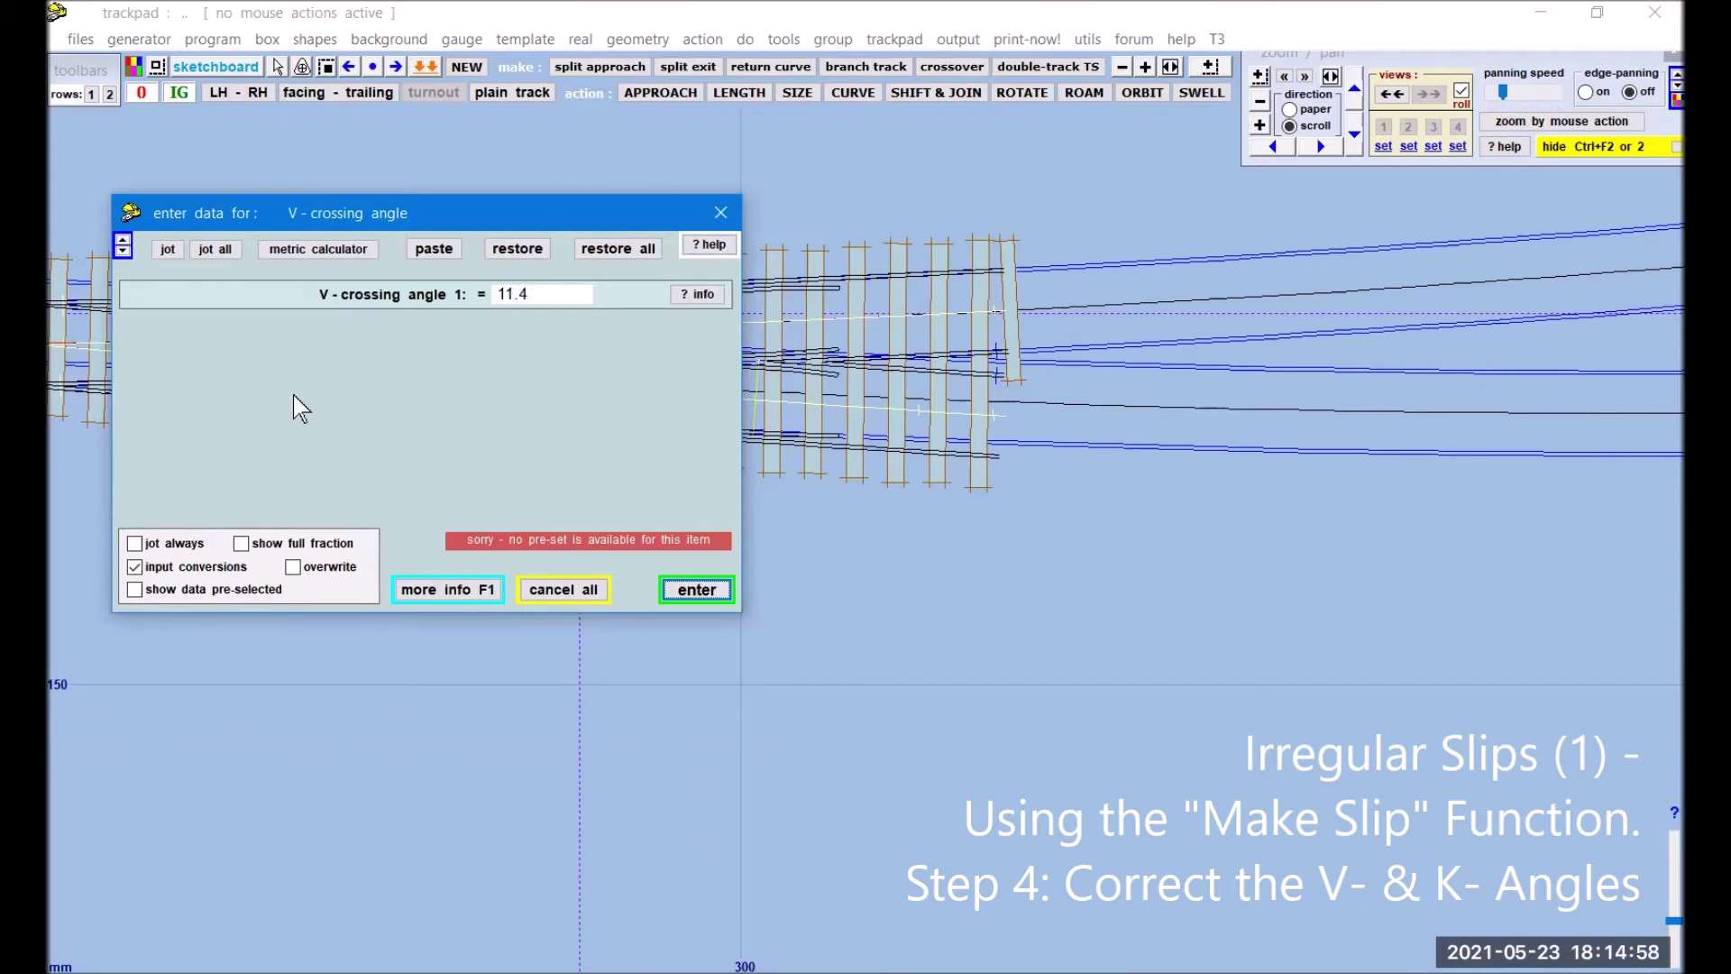
click(712, 592)
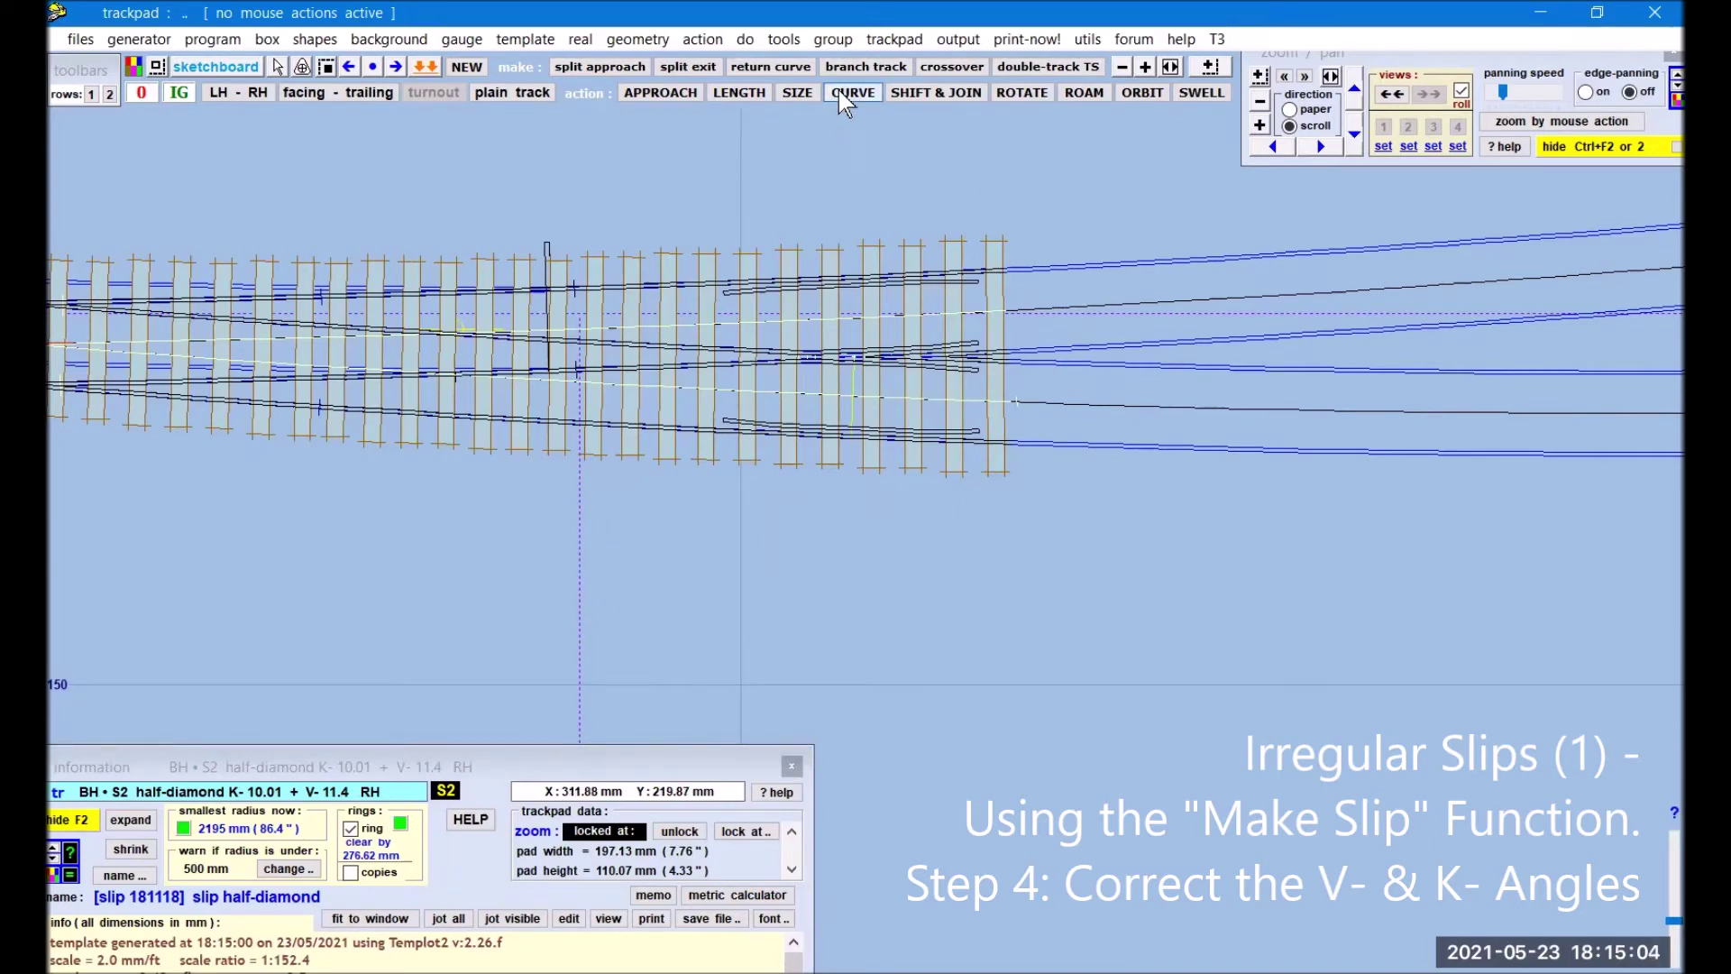
click(425, 67)
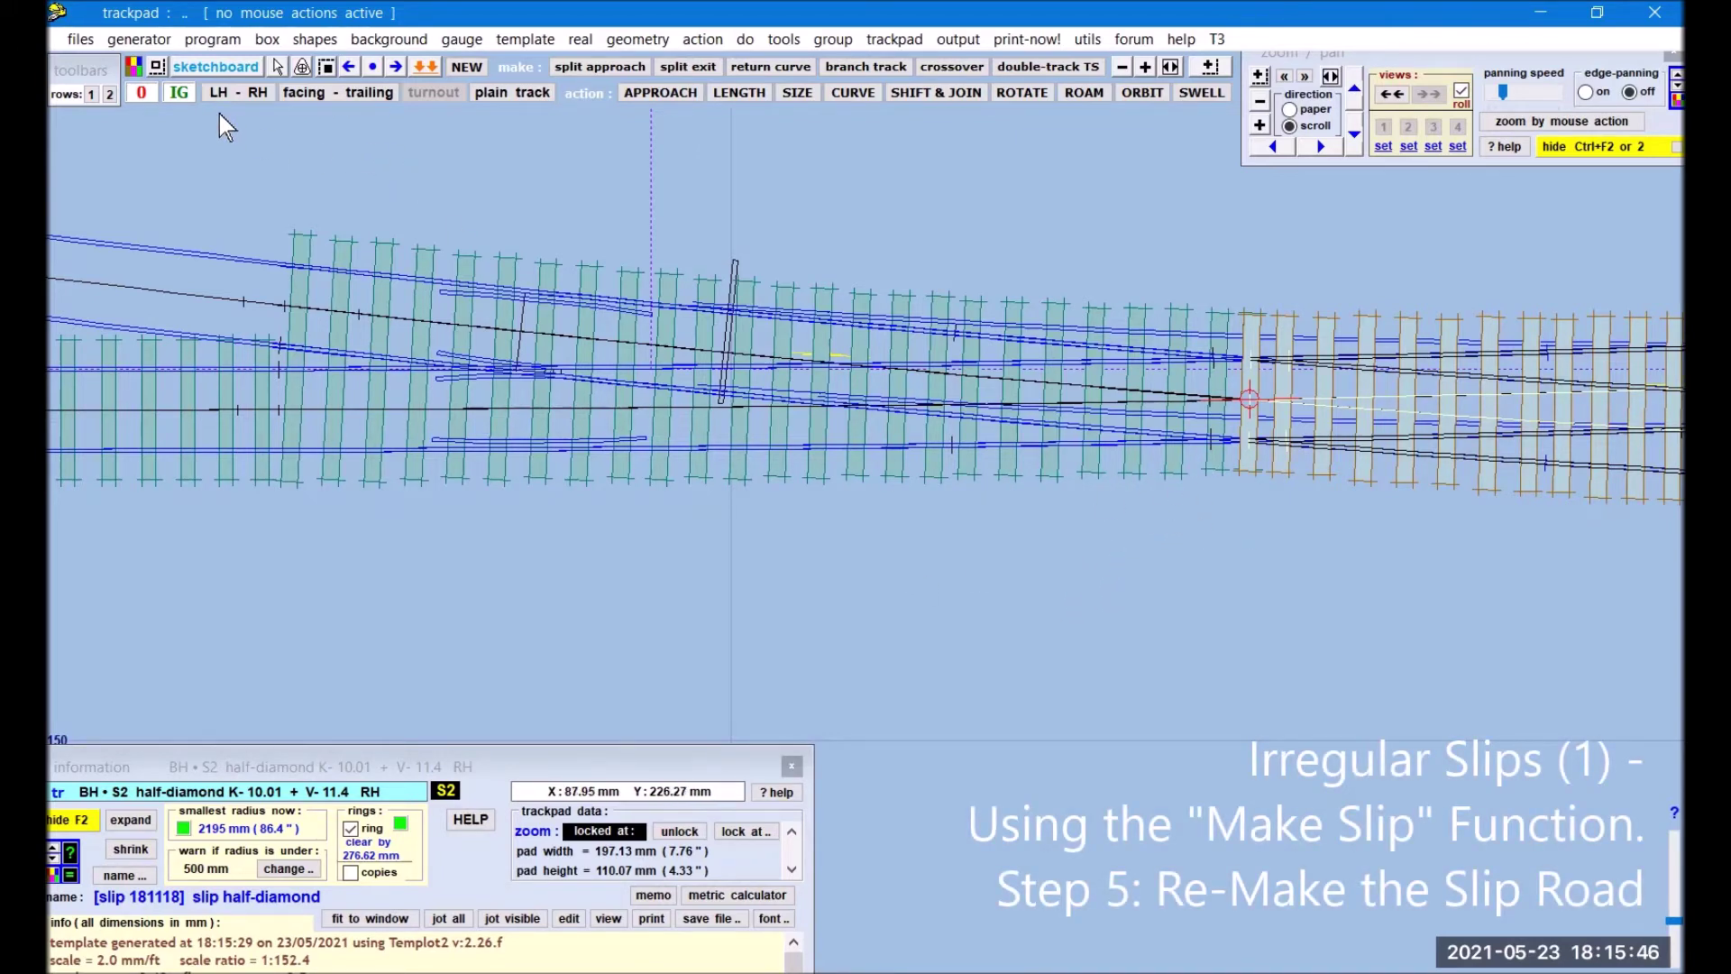
Step: Delete the old slip road template PR035 from the storage box
click(267, 42)
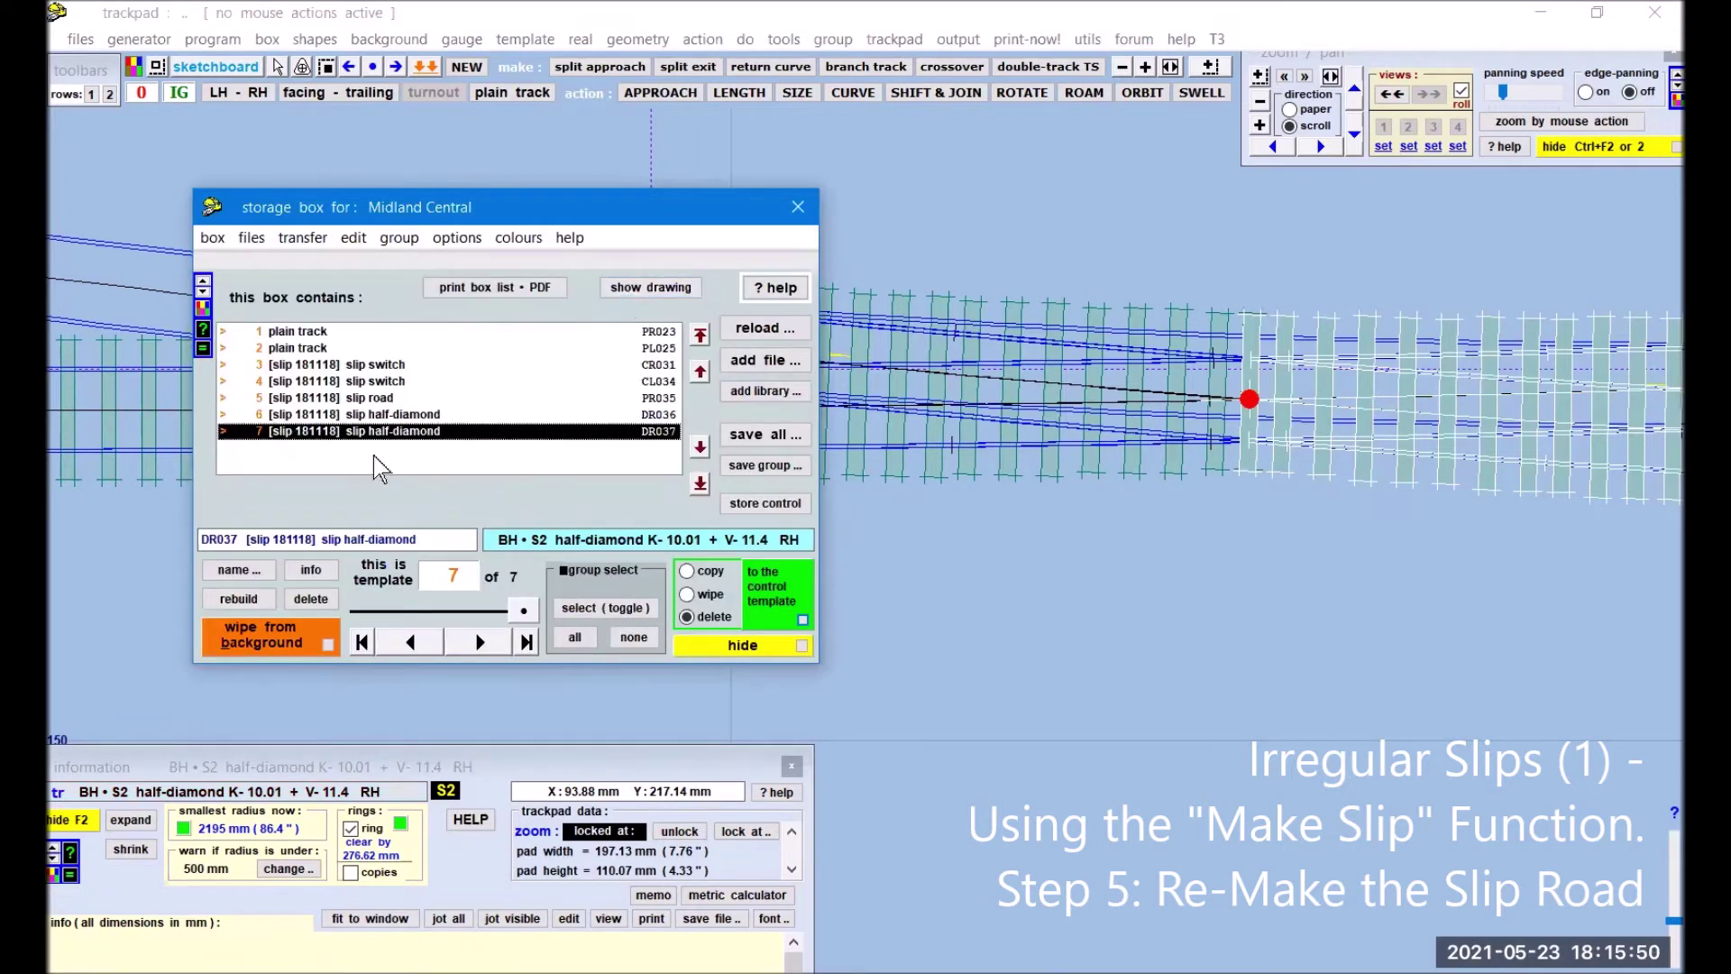
click(368, 400)
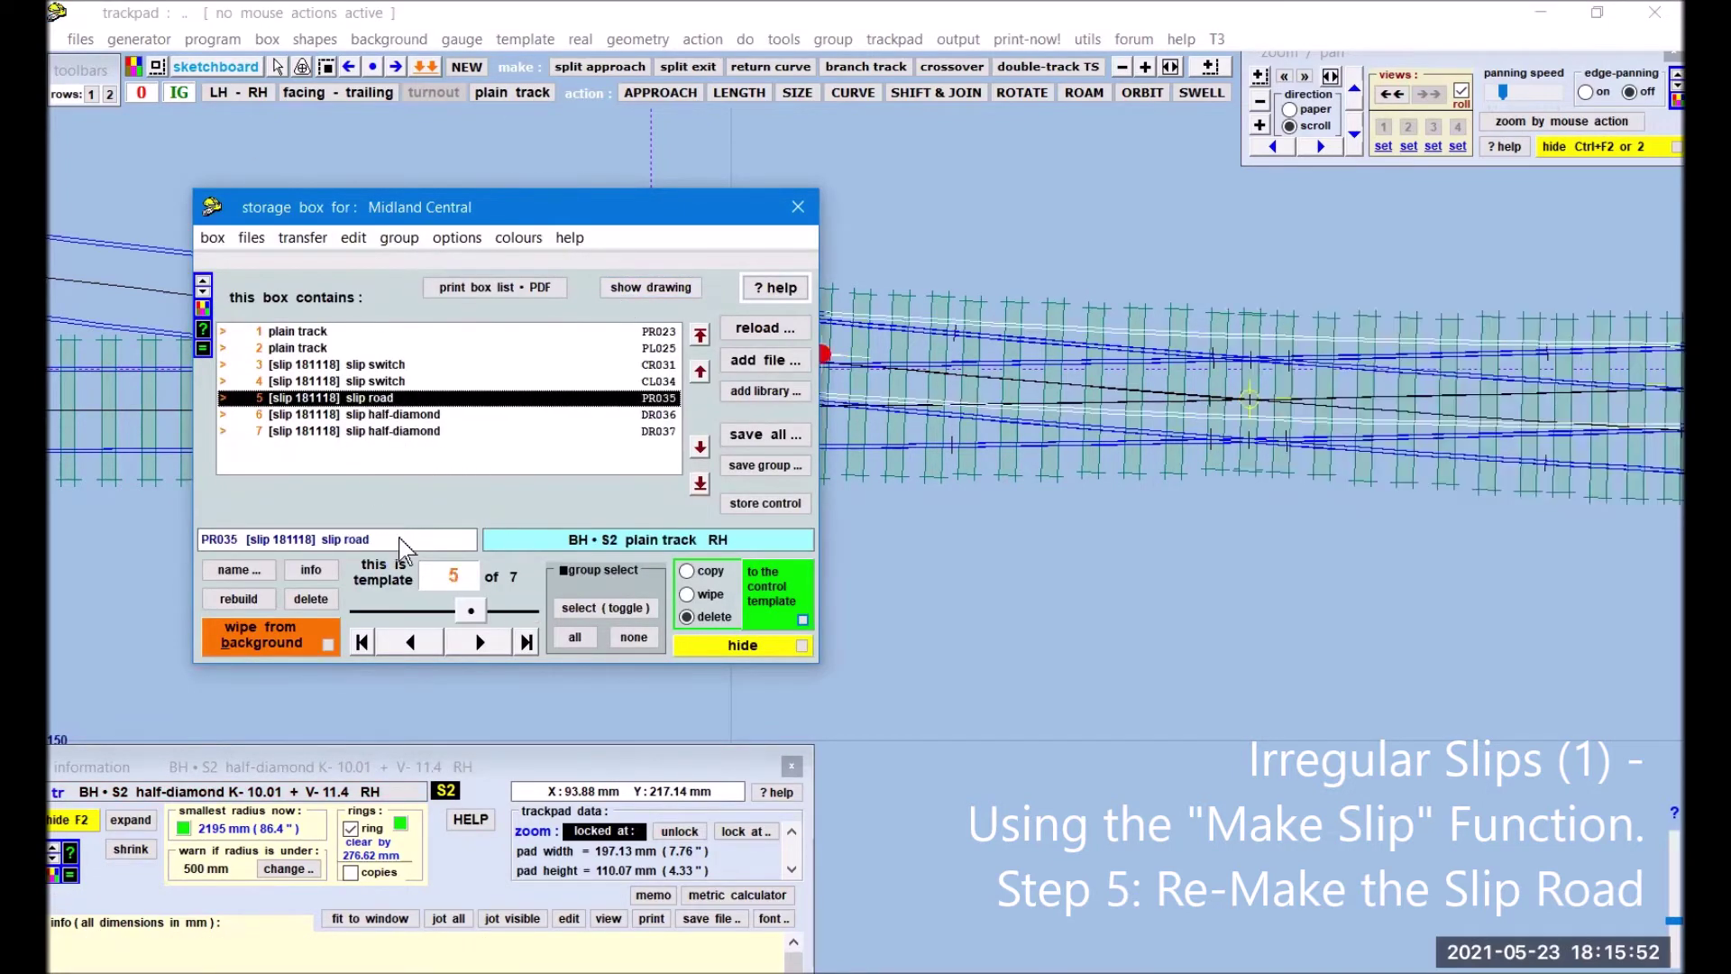
click(320, 600)
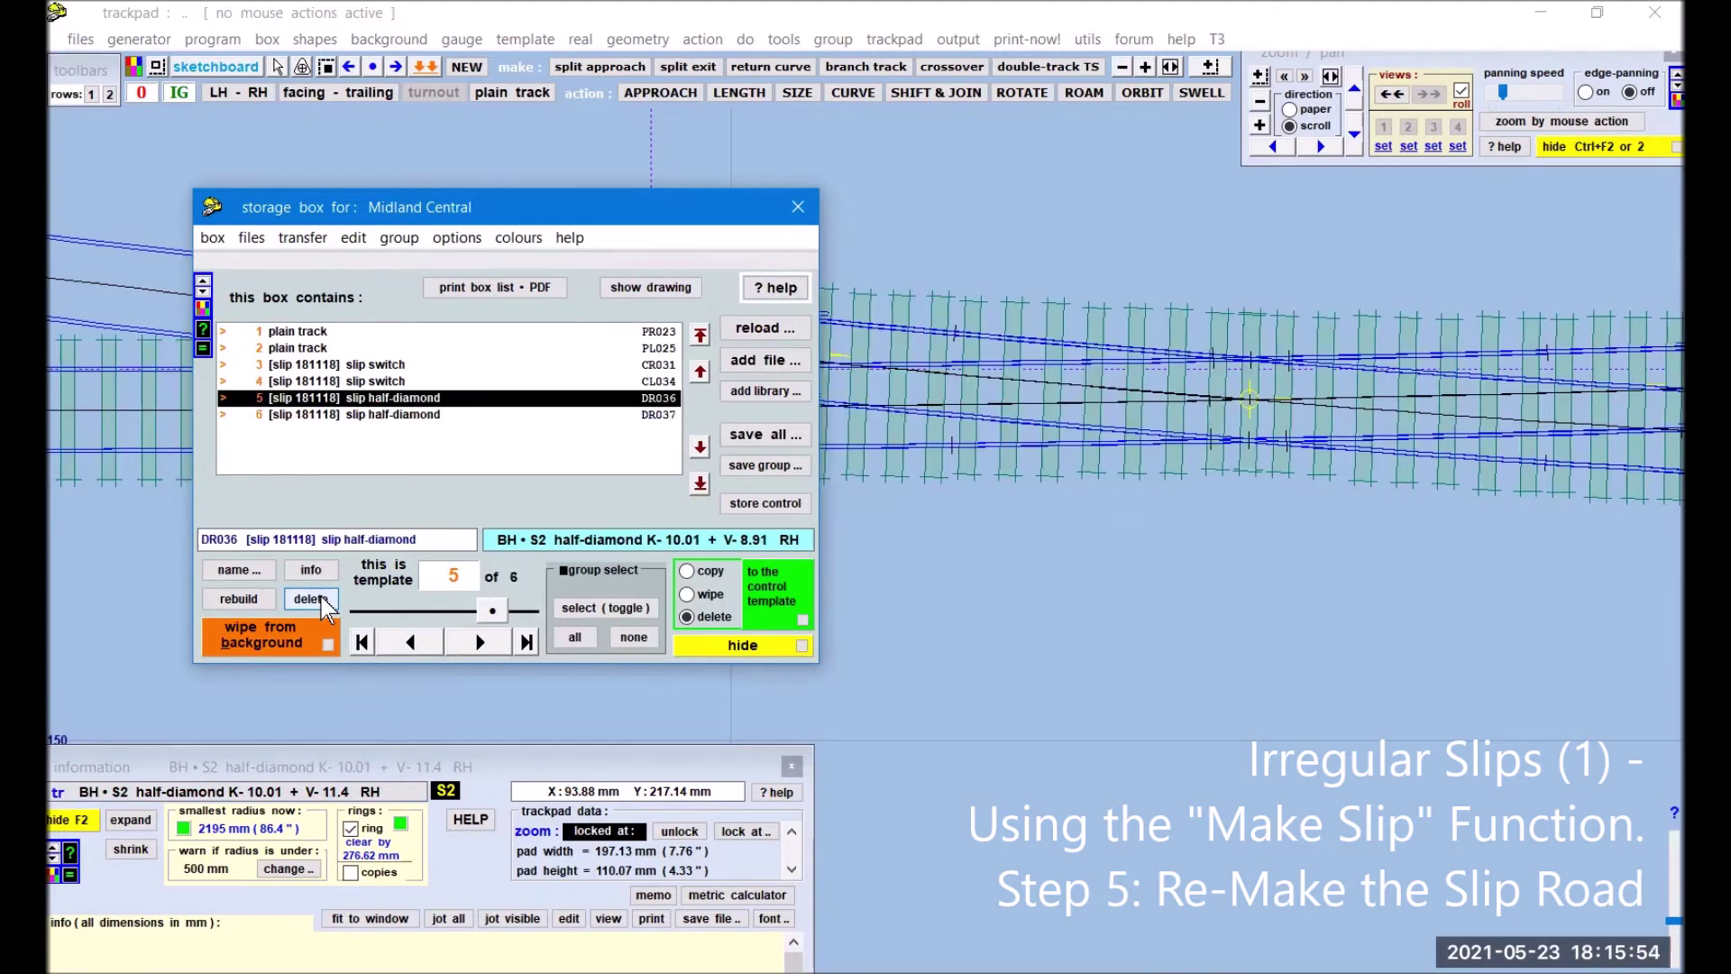
Step: Transfer slip switch CL034 from the storage box to the control template, deleting the stored copy
click(381, 365)
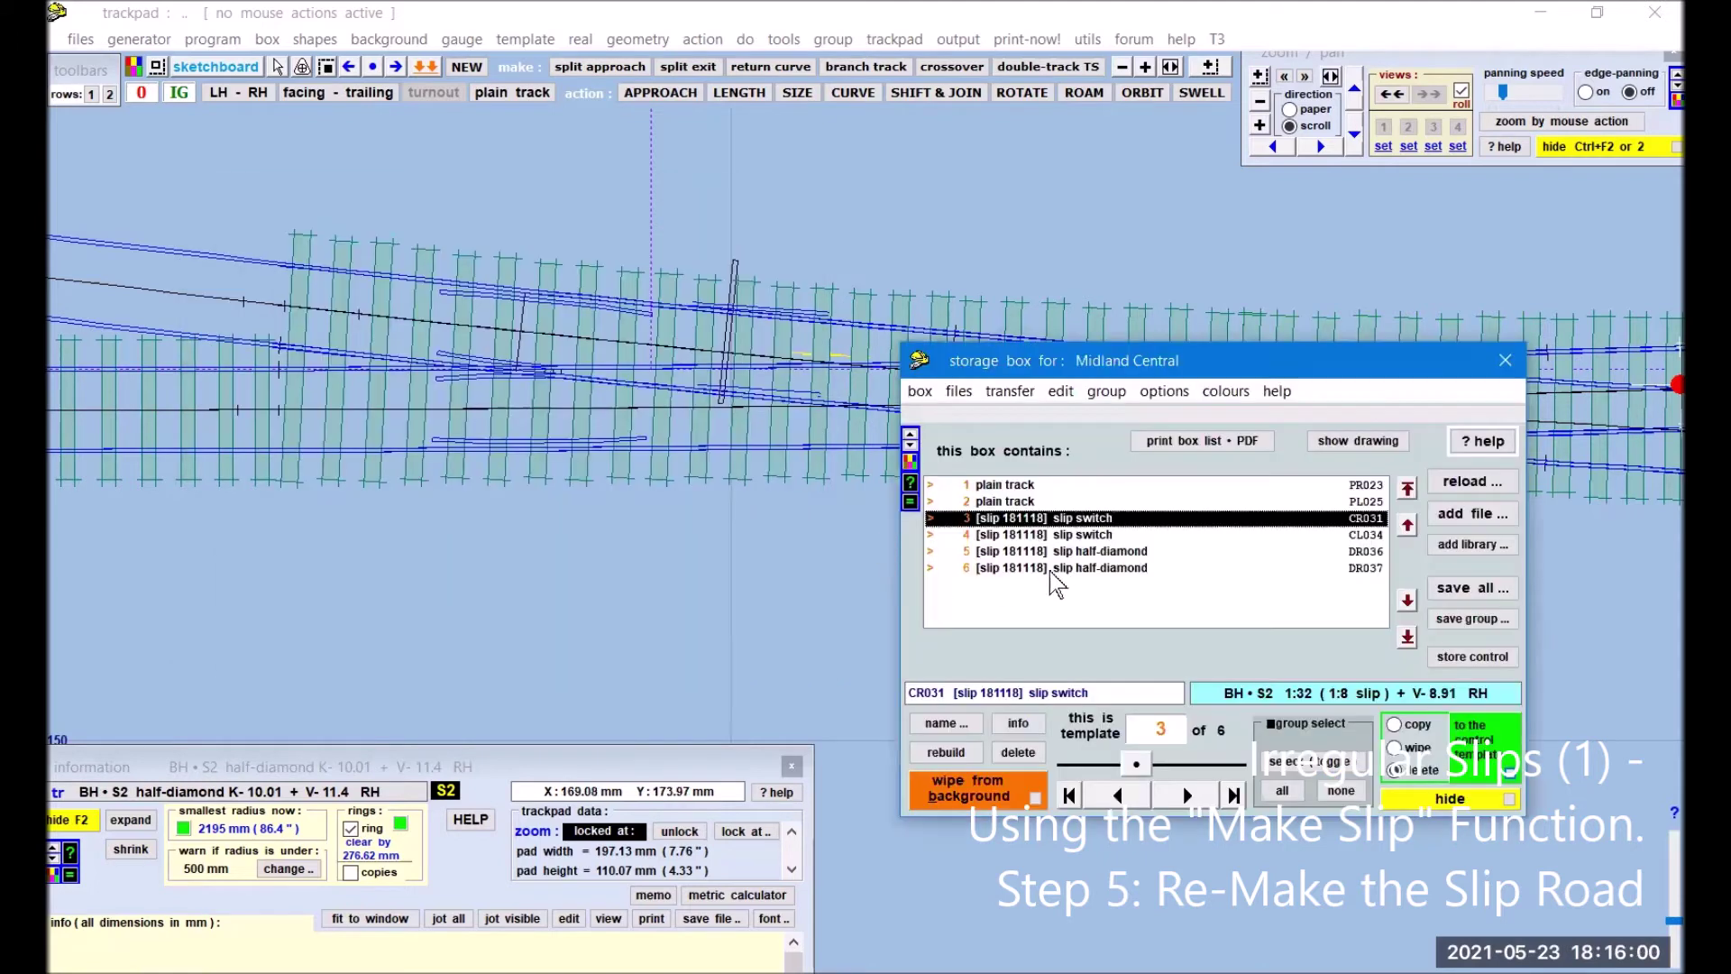
click(1053, 536)
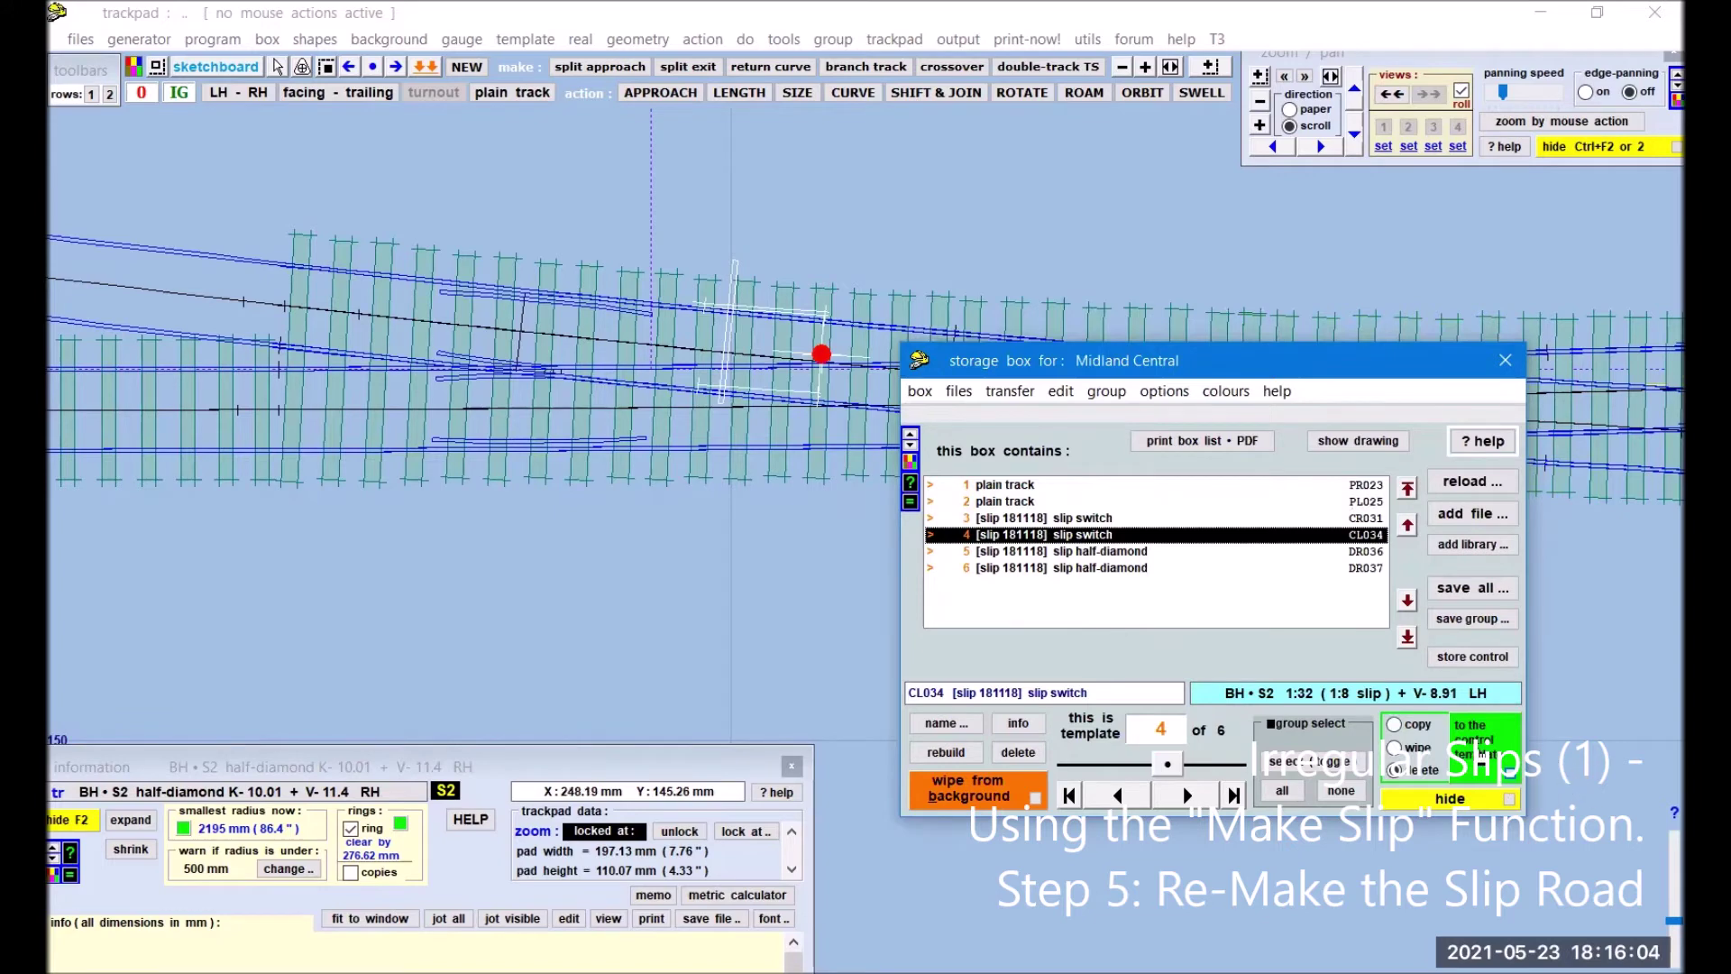
click(1482, 750)
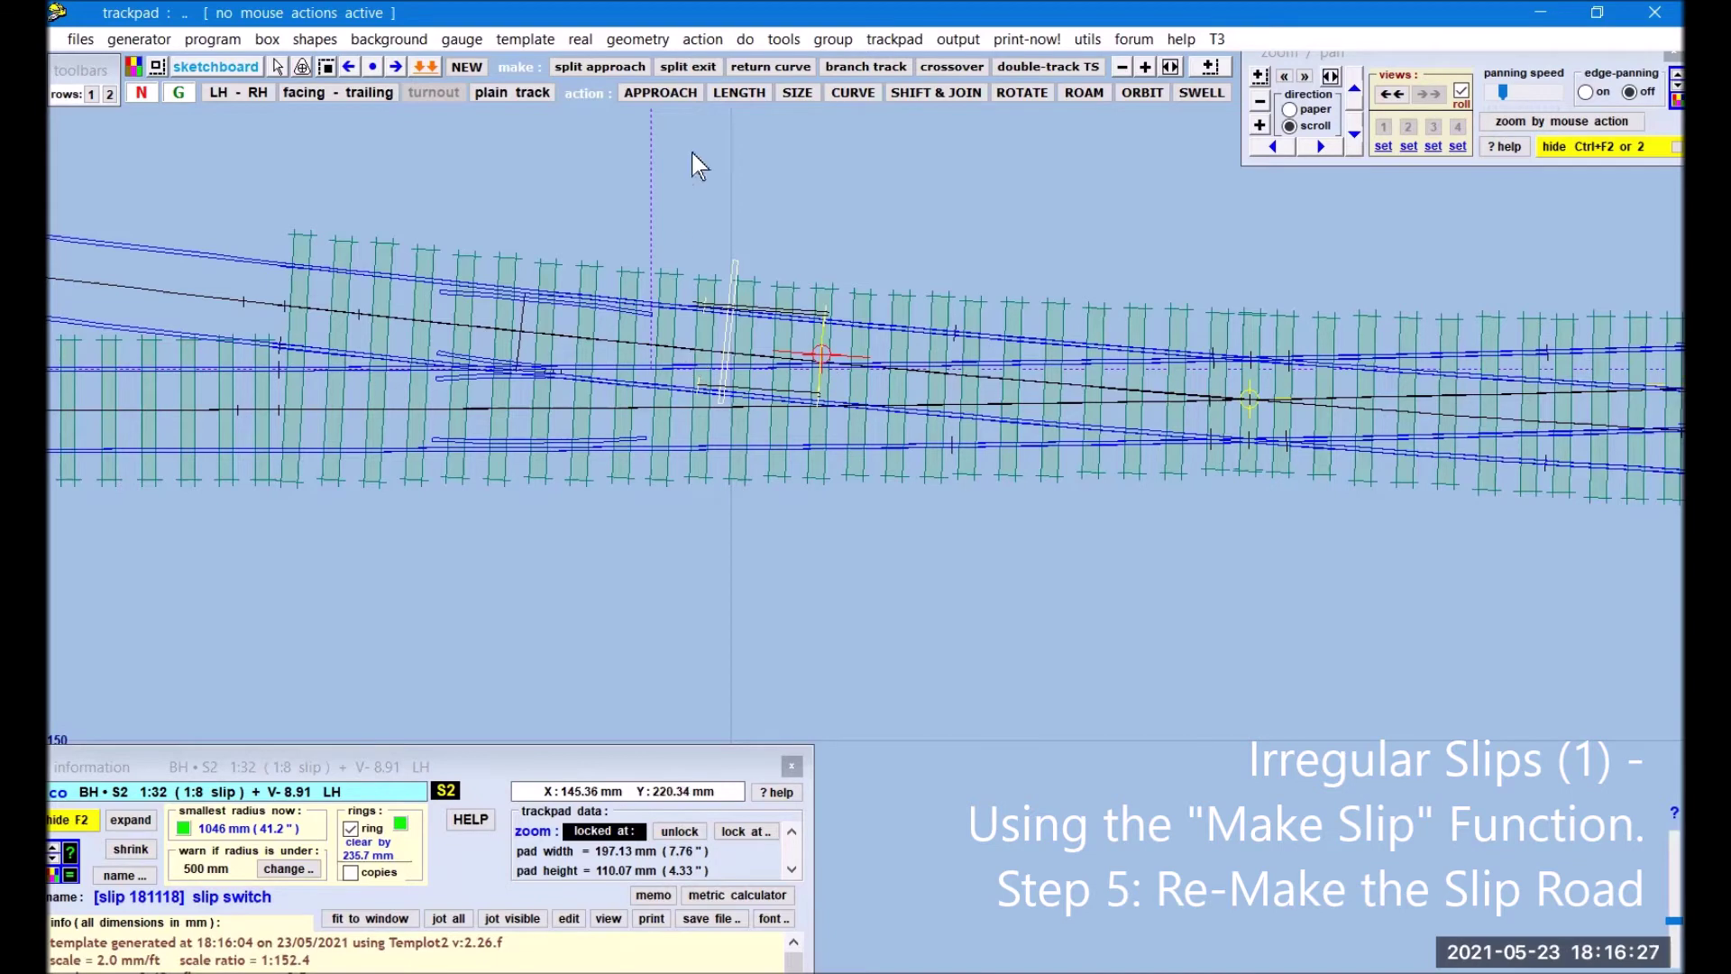
Step: Place the slip switch's peg on TP
click(633, 40)
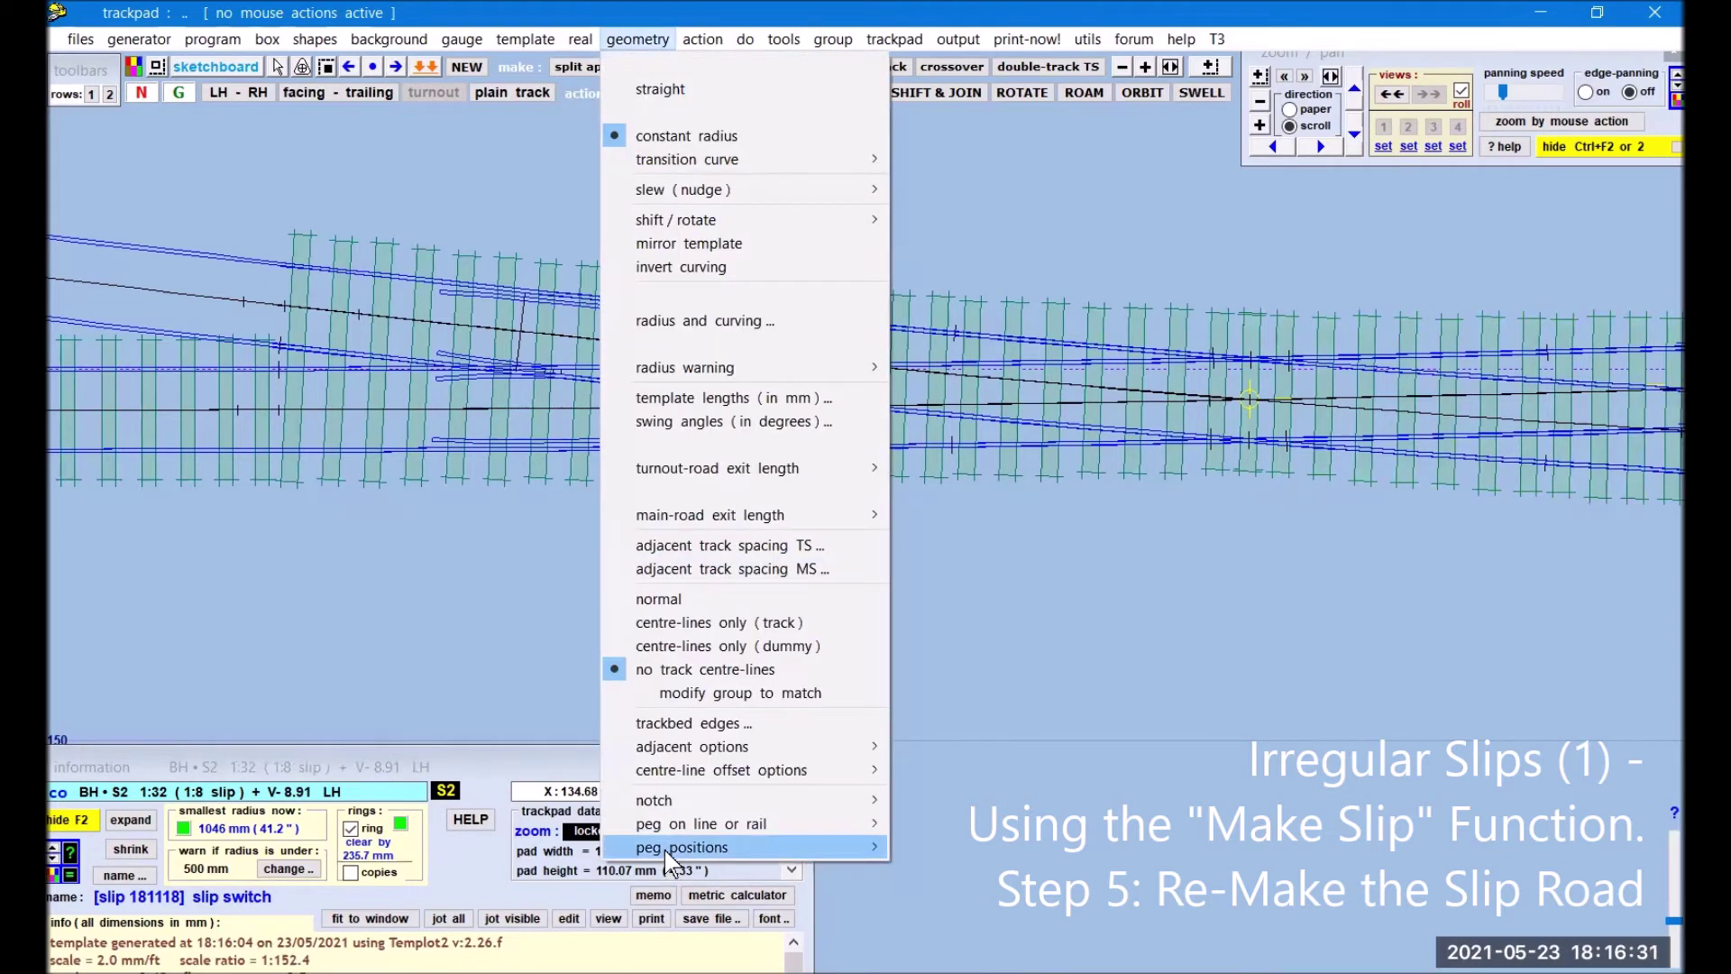
mouse_move(664, 850)
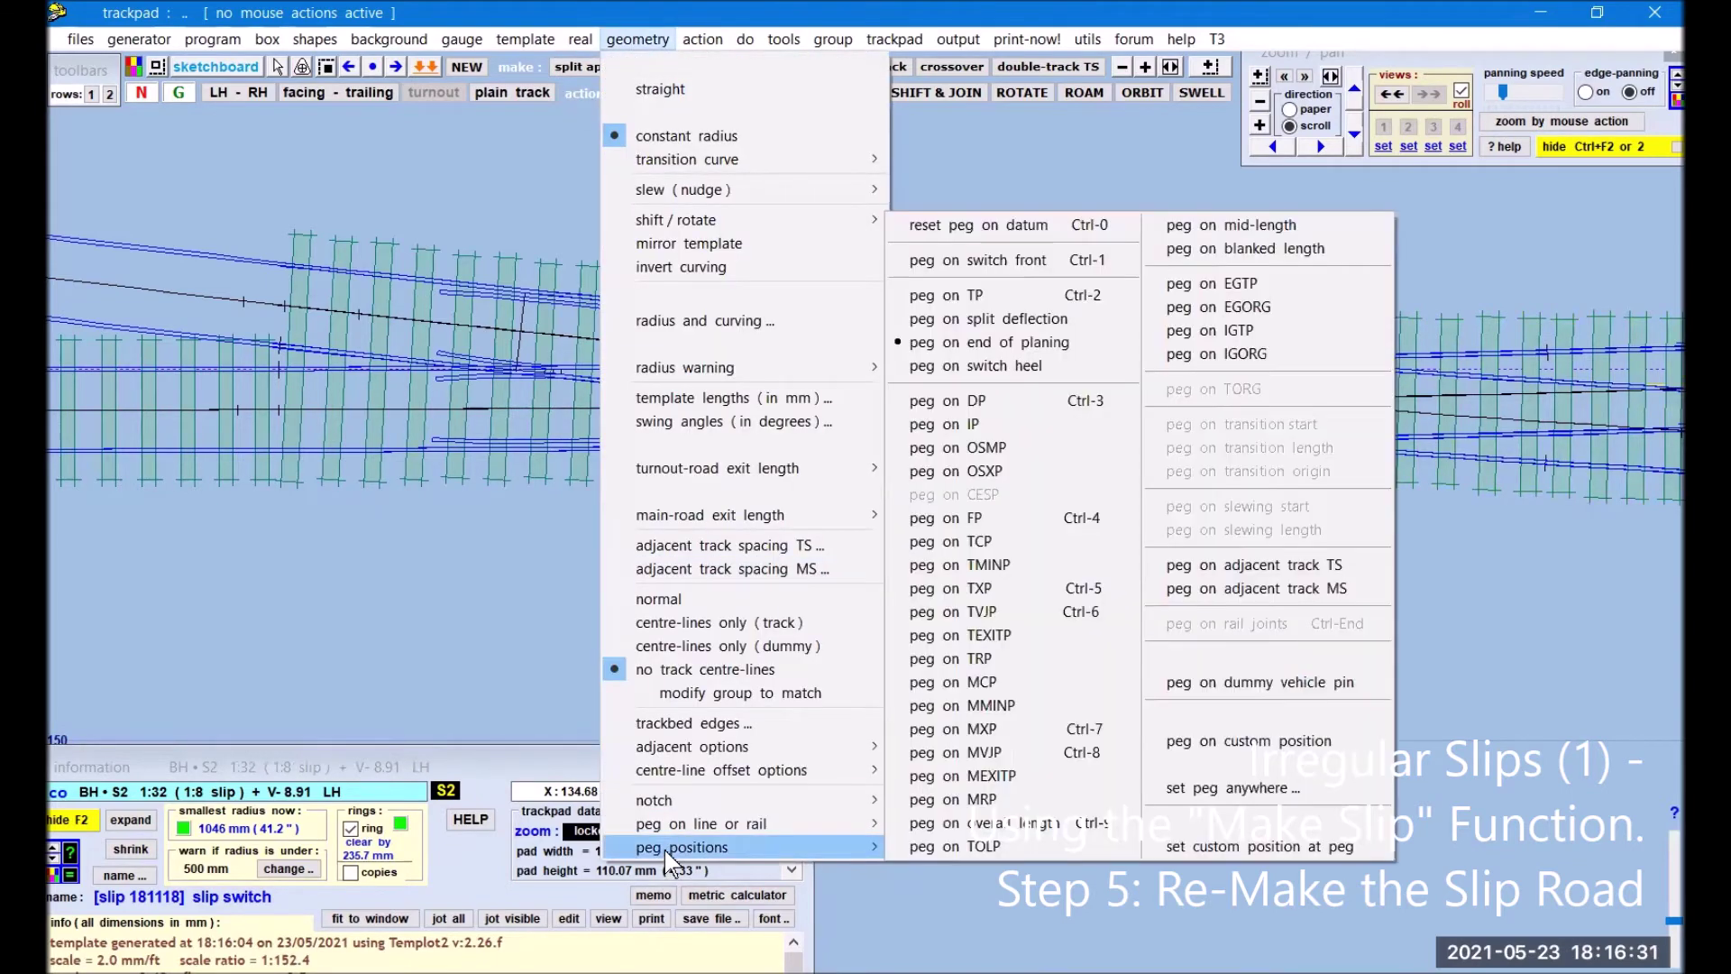
click(960, 295)
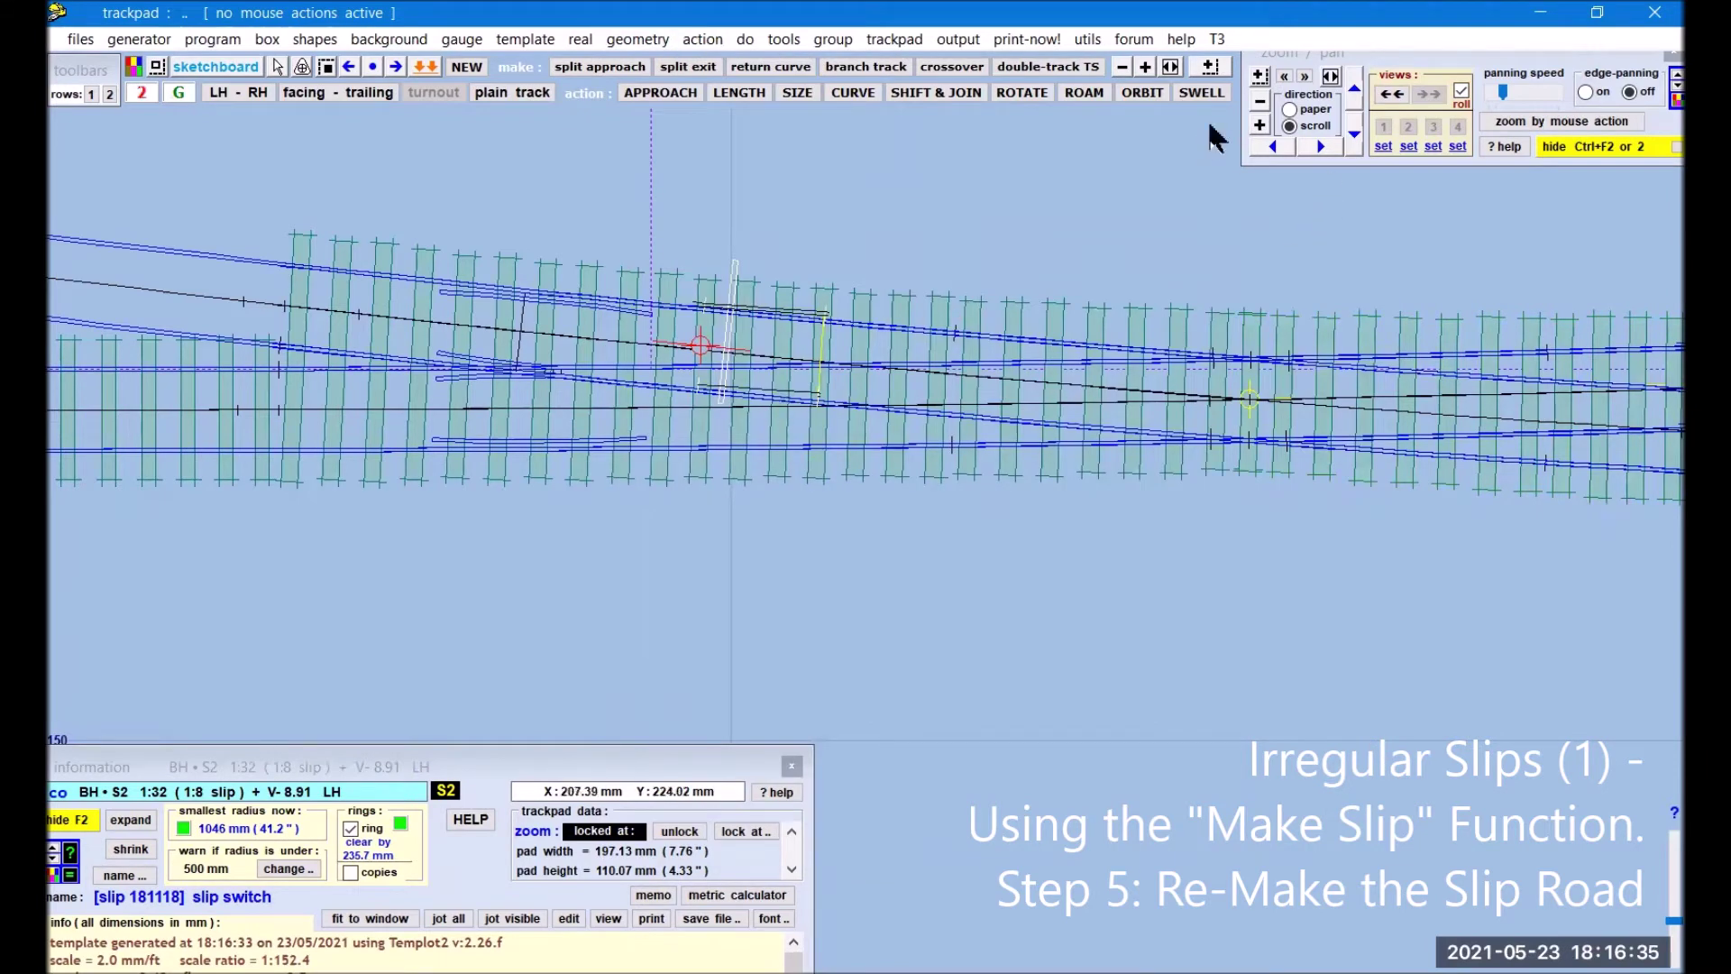
Step: Shift the slip switch to about X 123.79 mm, Y 183.04 mm so its peg meets the background track's centre-line
click(1259, 119)
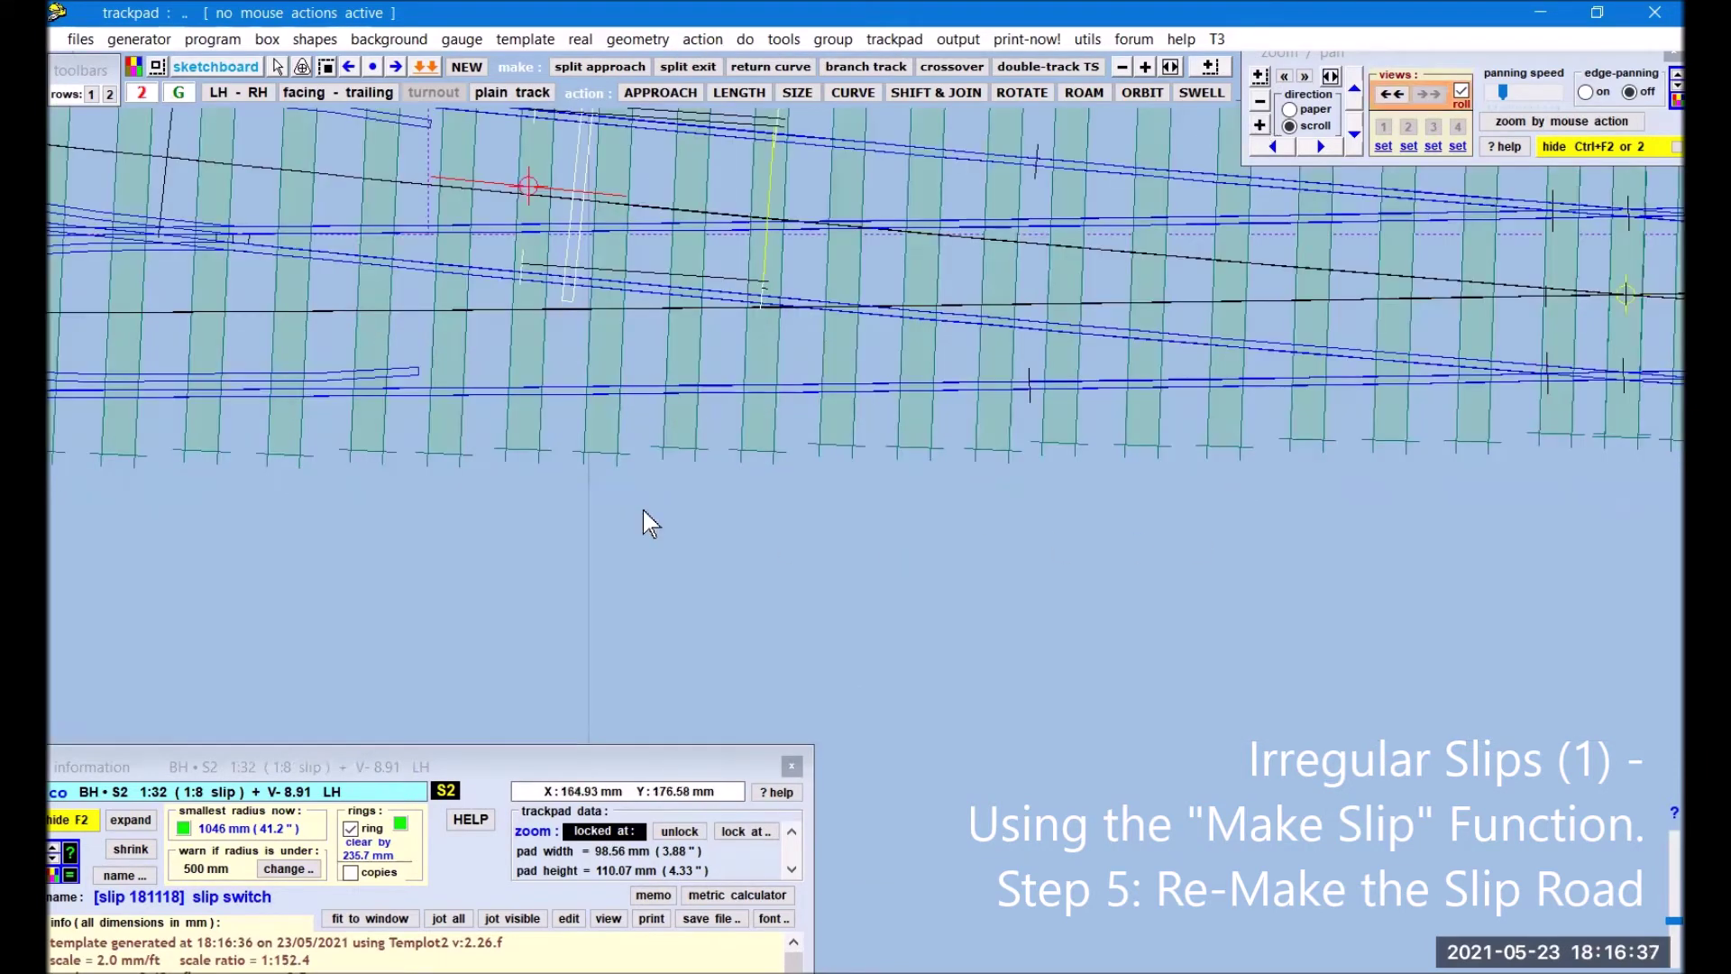
click(681, 541)
key(m)
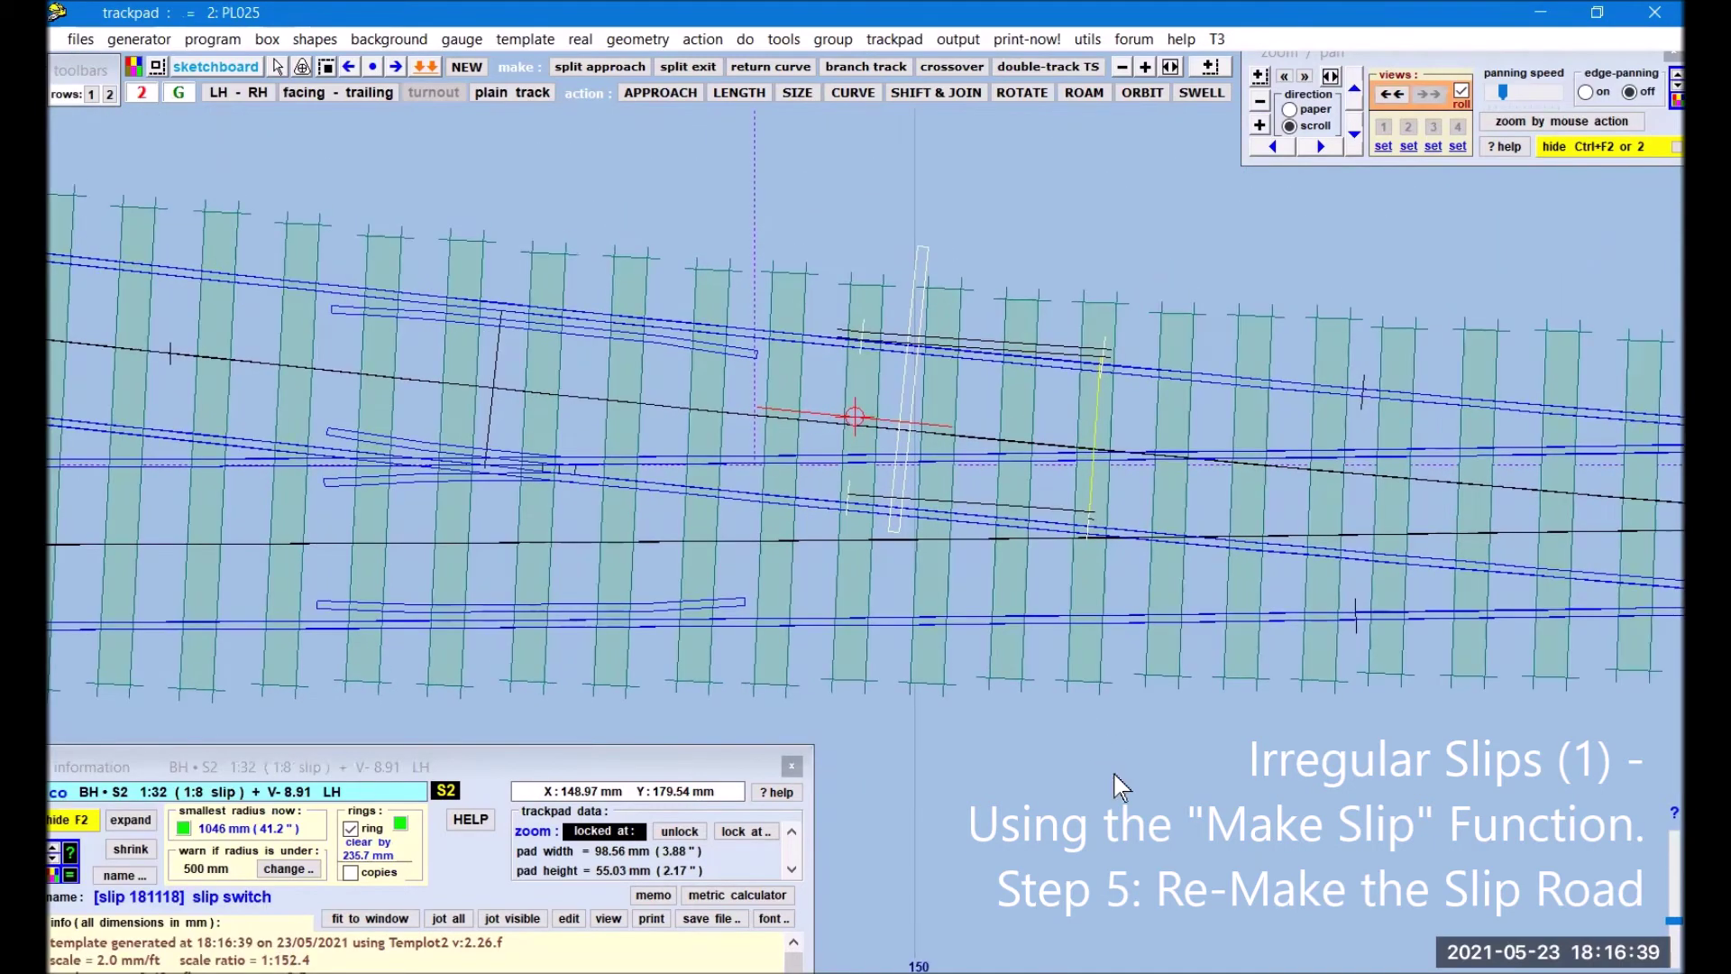
click(1259, 125)
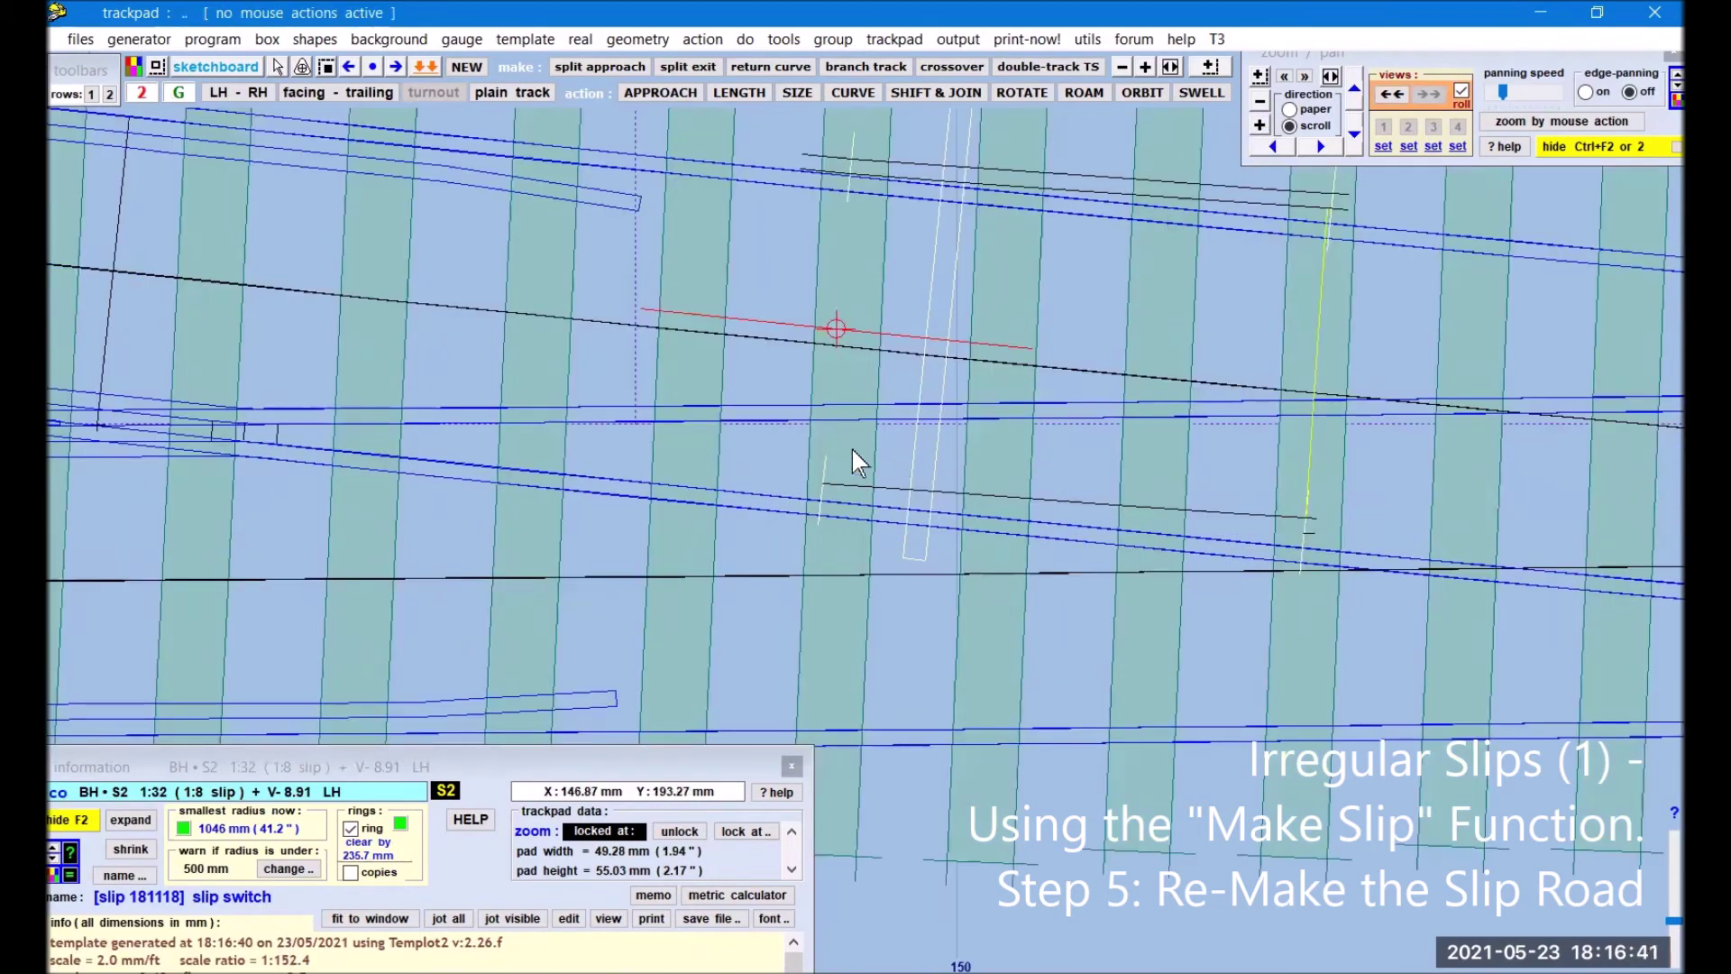
click(836, 348)
click(835, 348)
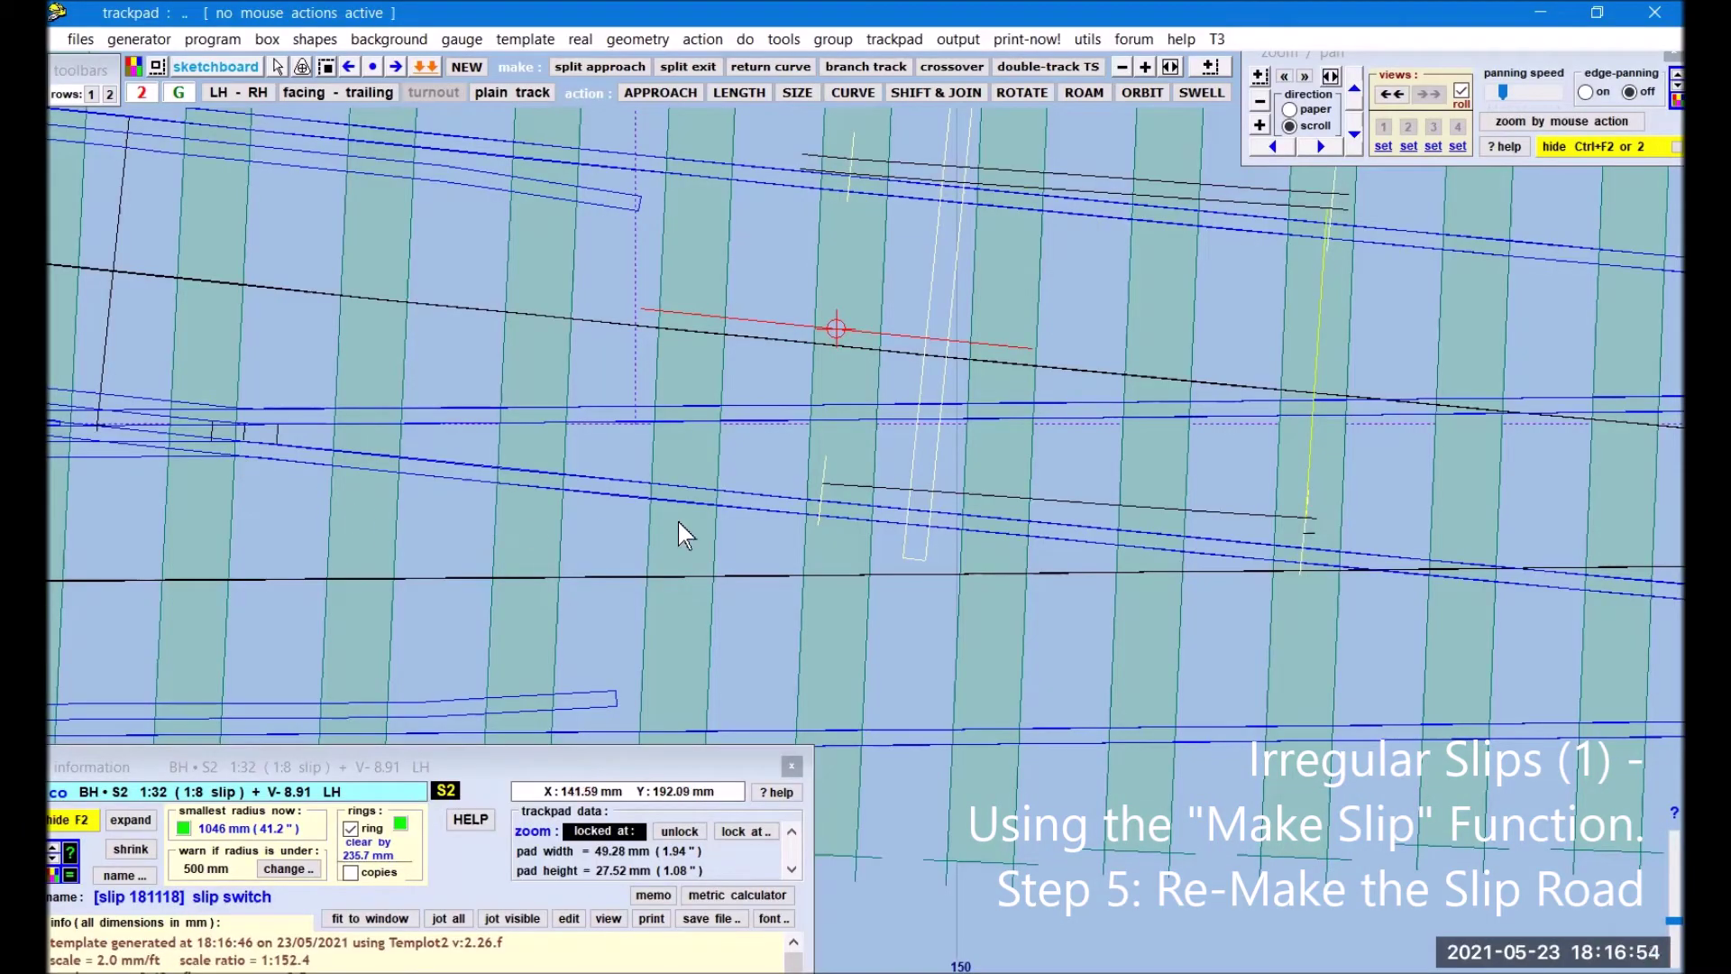
right_click(663, 330)
click(662, 381)
click(938, 90)
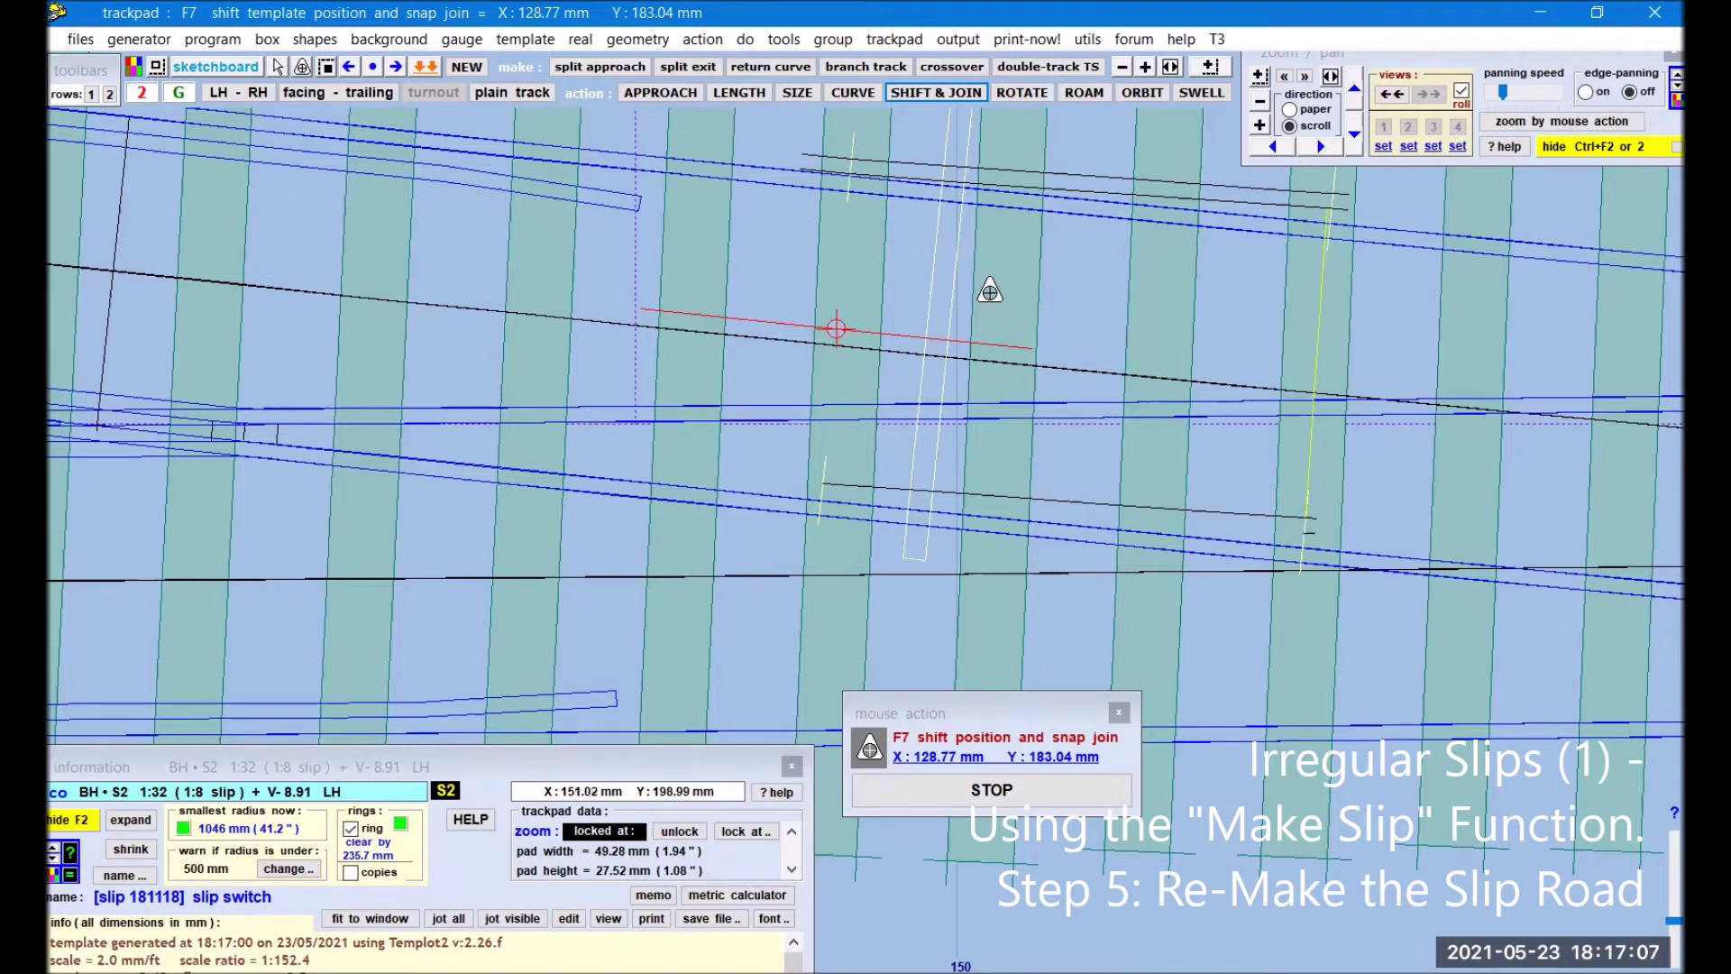
click(992, 287)
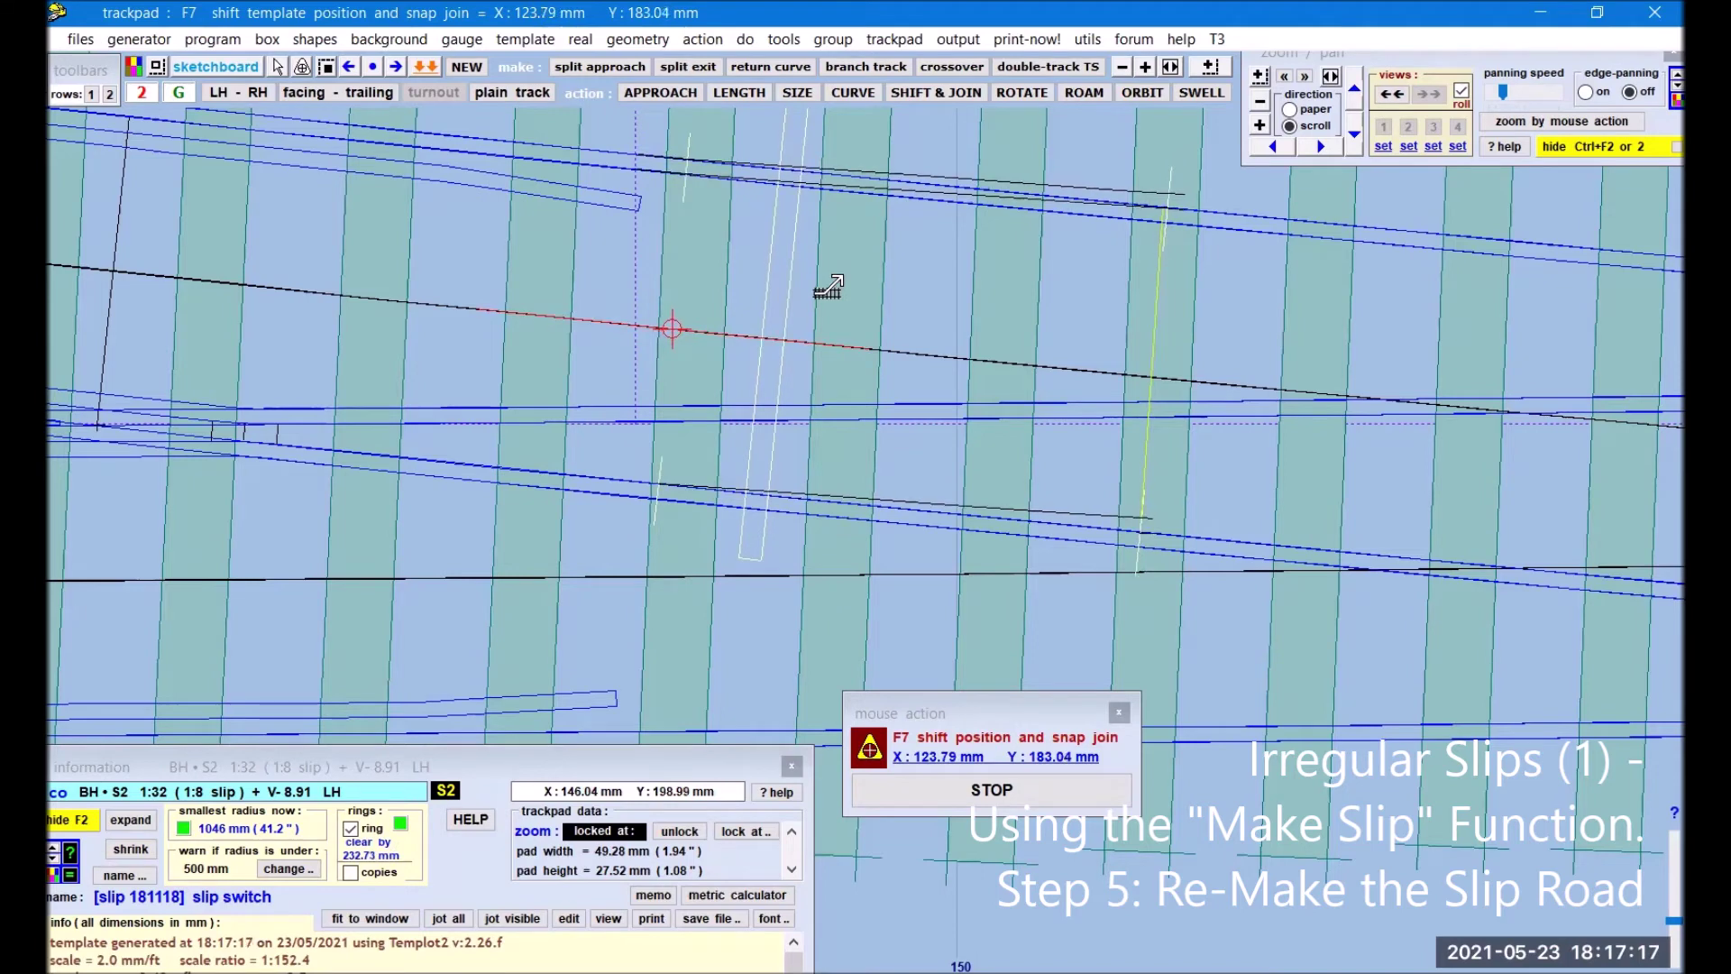
click(826, 290)
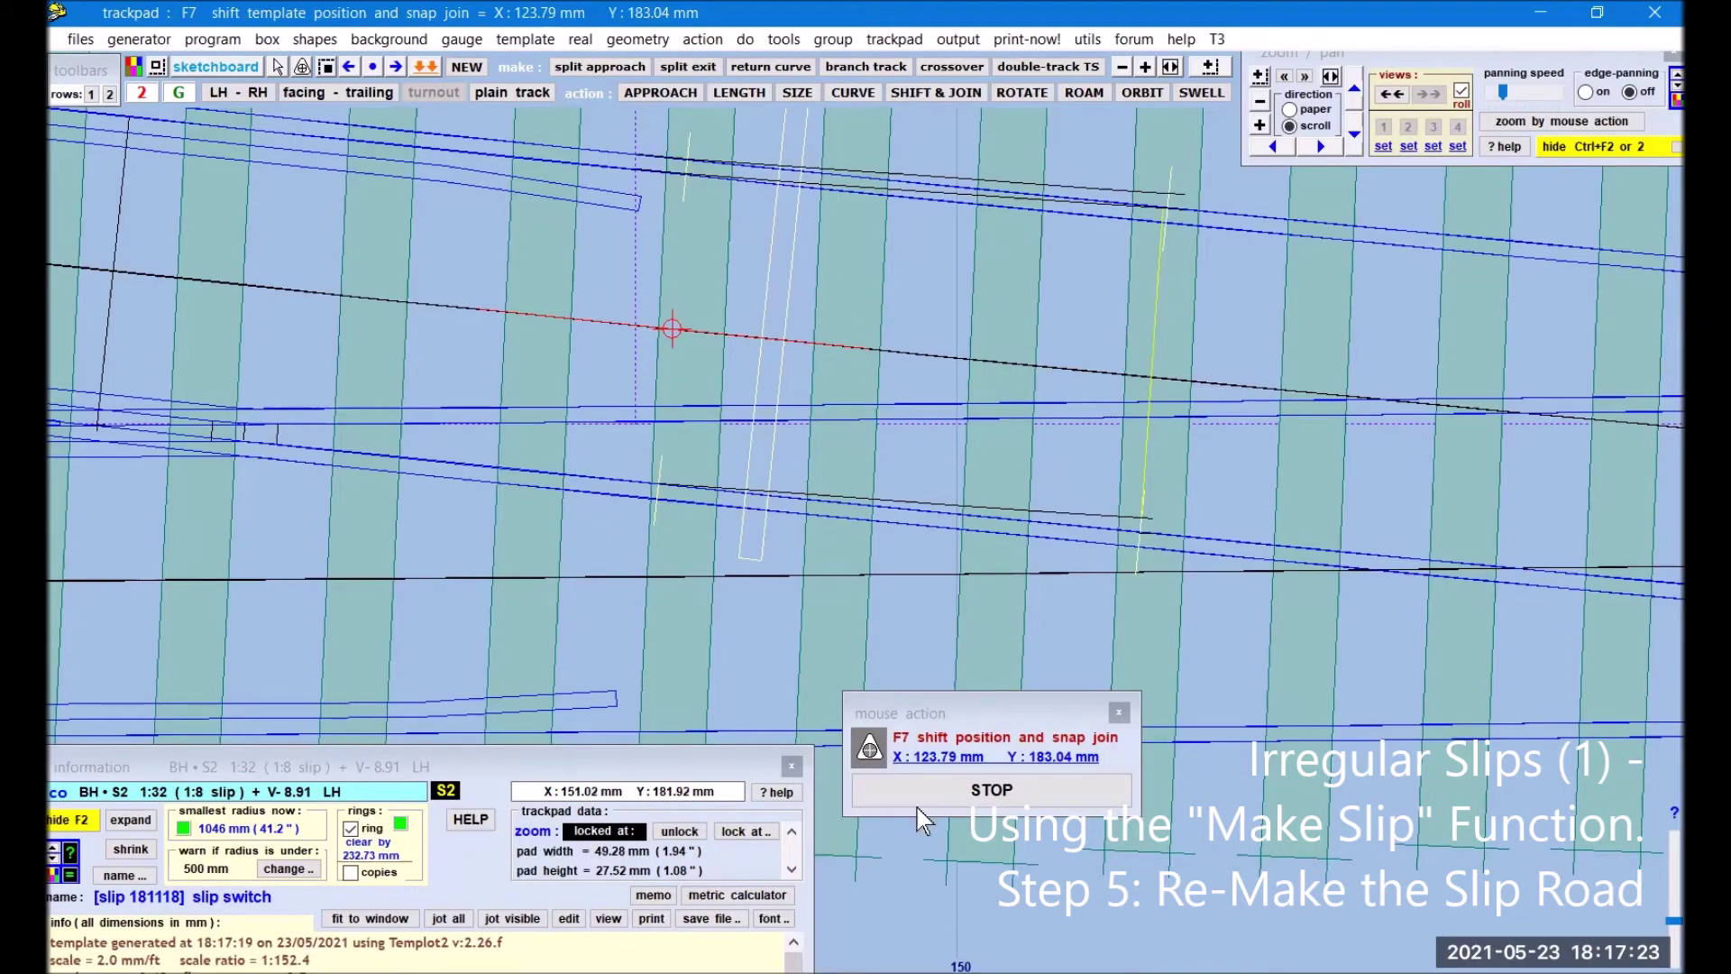
click(1063, 788)
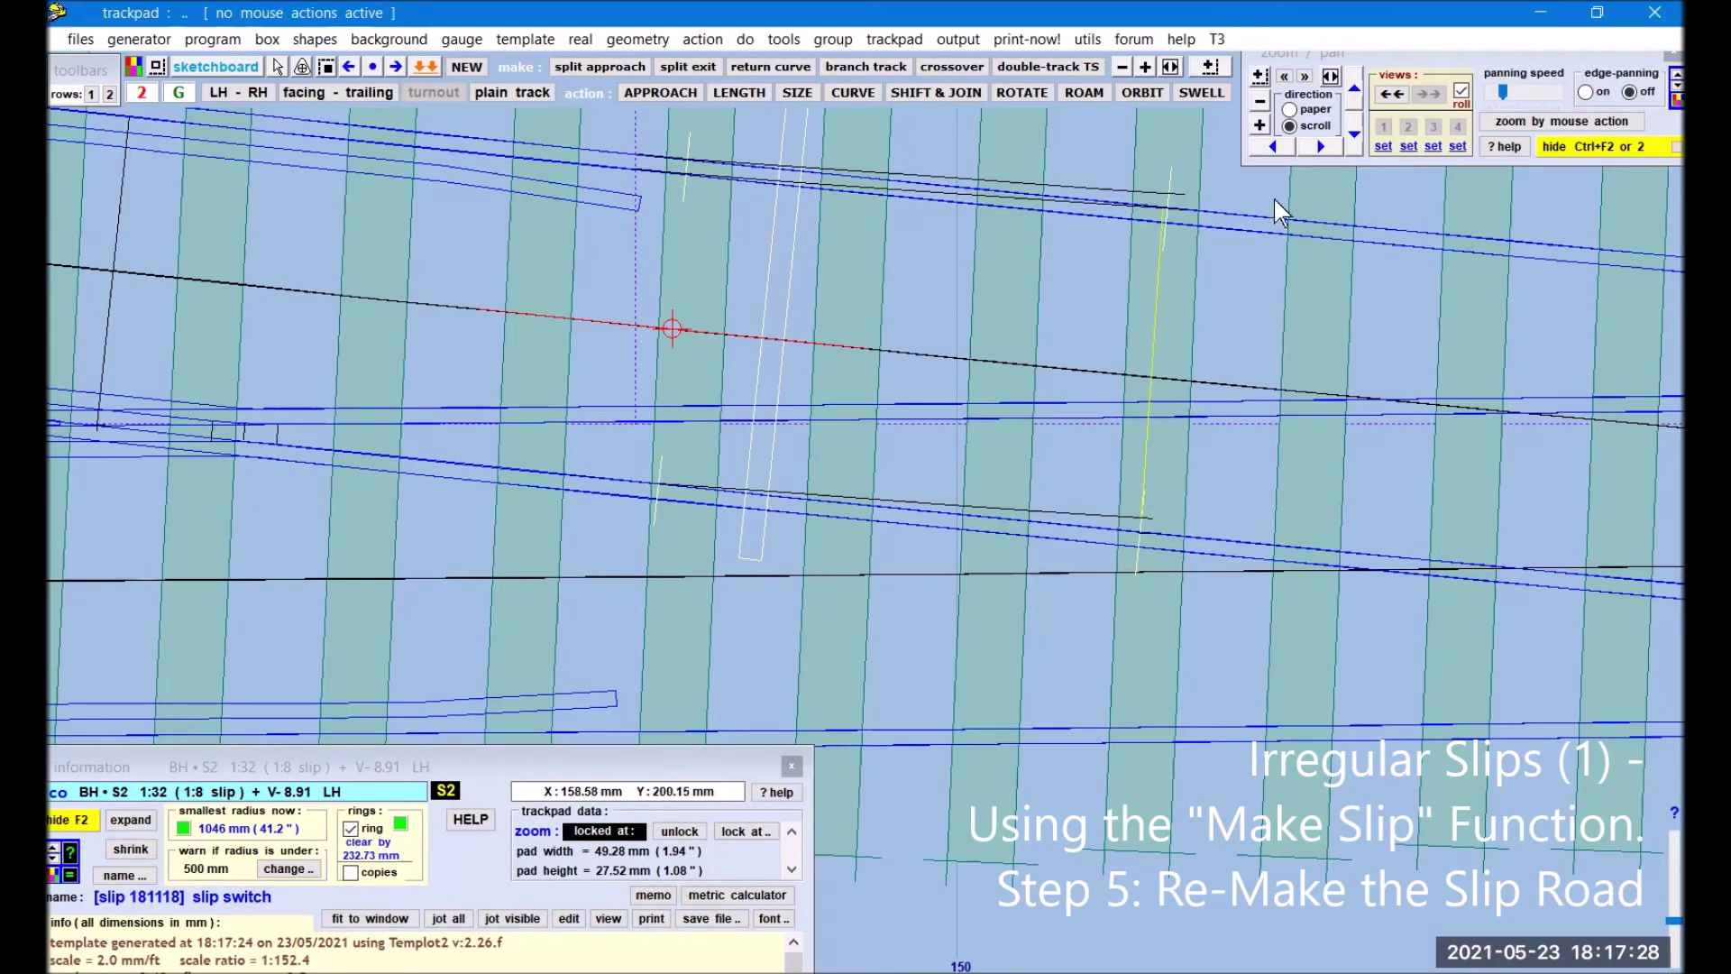
Step: Rotate the slip switch around its peg by 0.10 degrees to align it with the background rails
click(1261, 125)
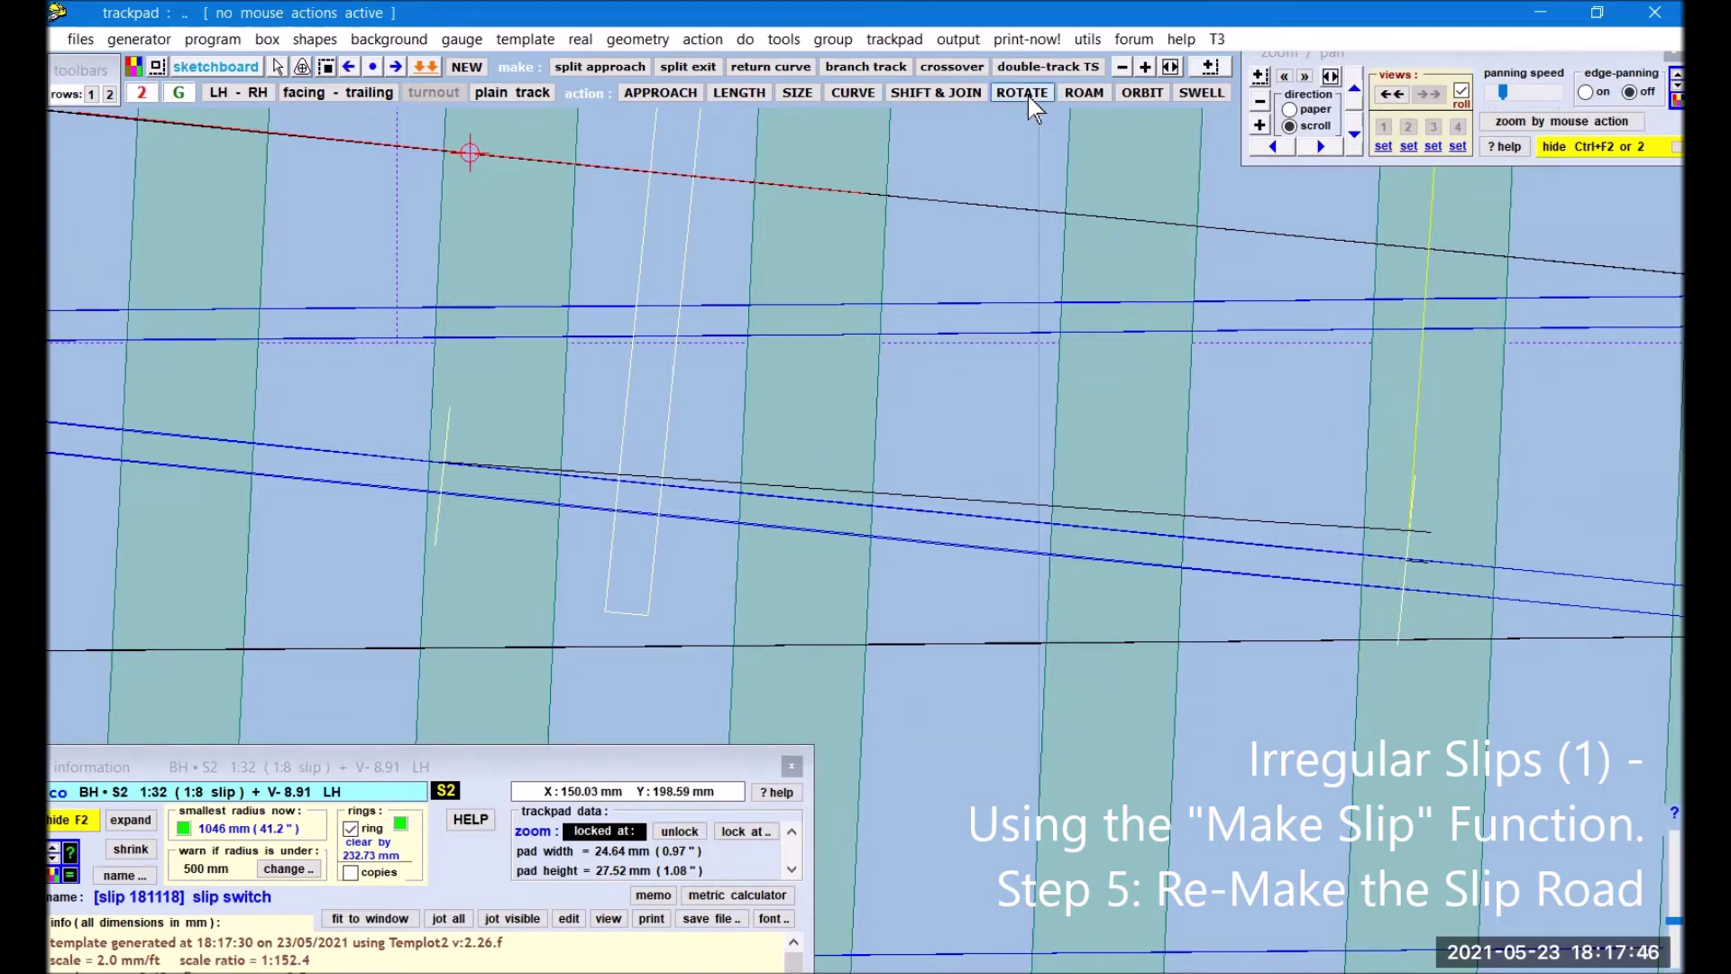
key(F8)
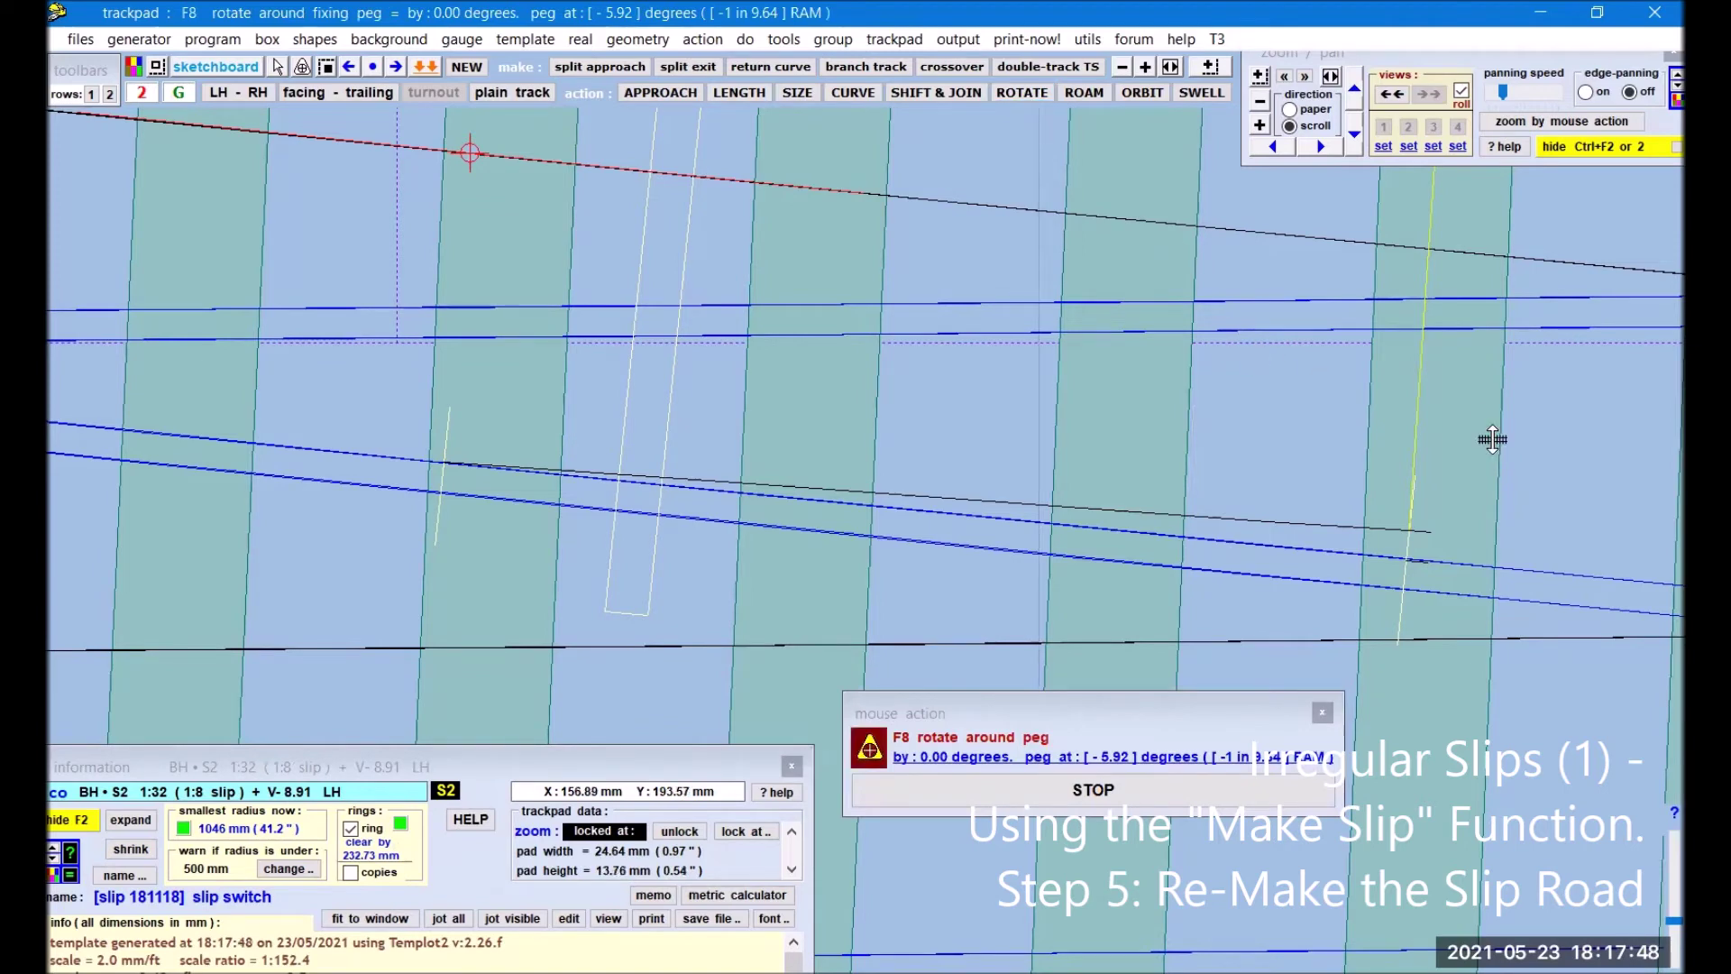
drag(1492, 439, 1496, 438)
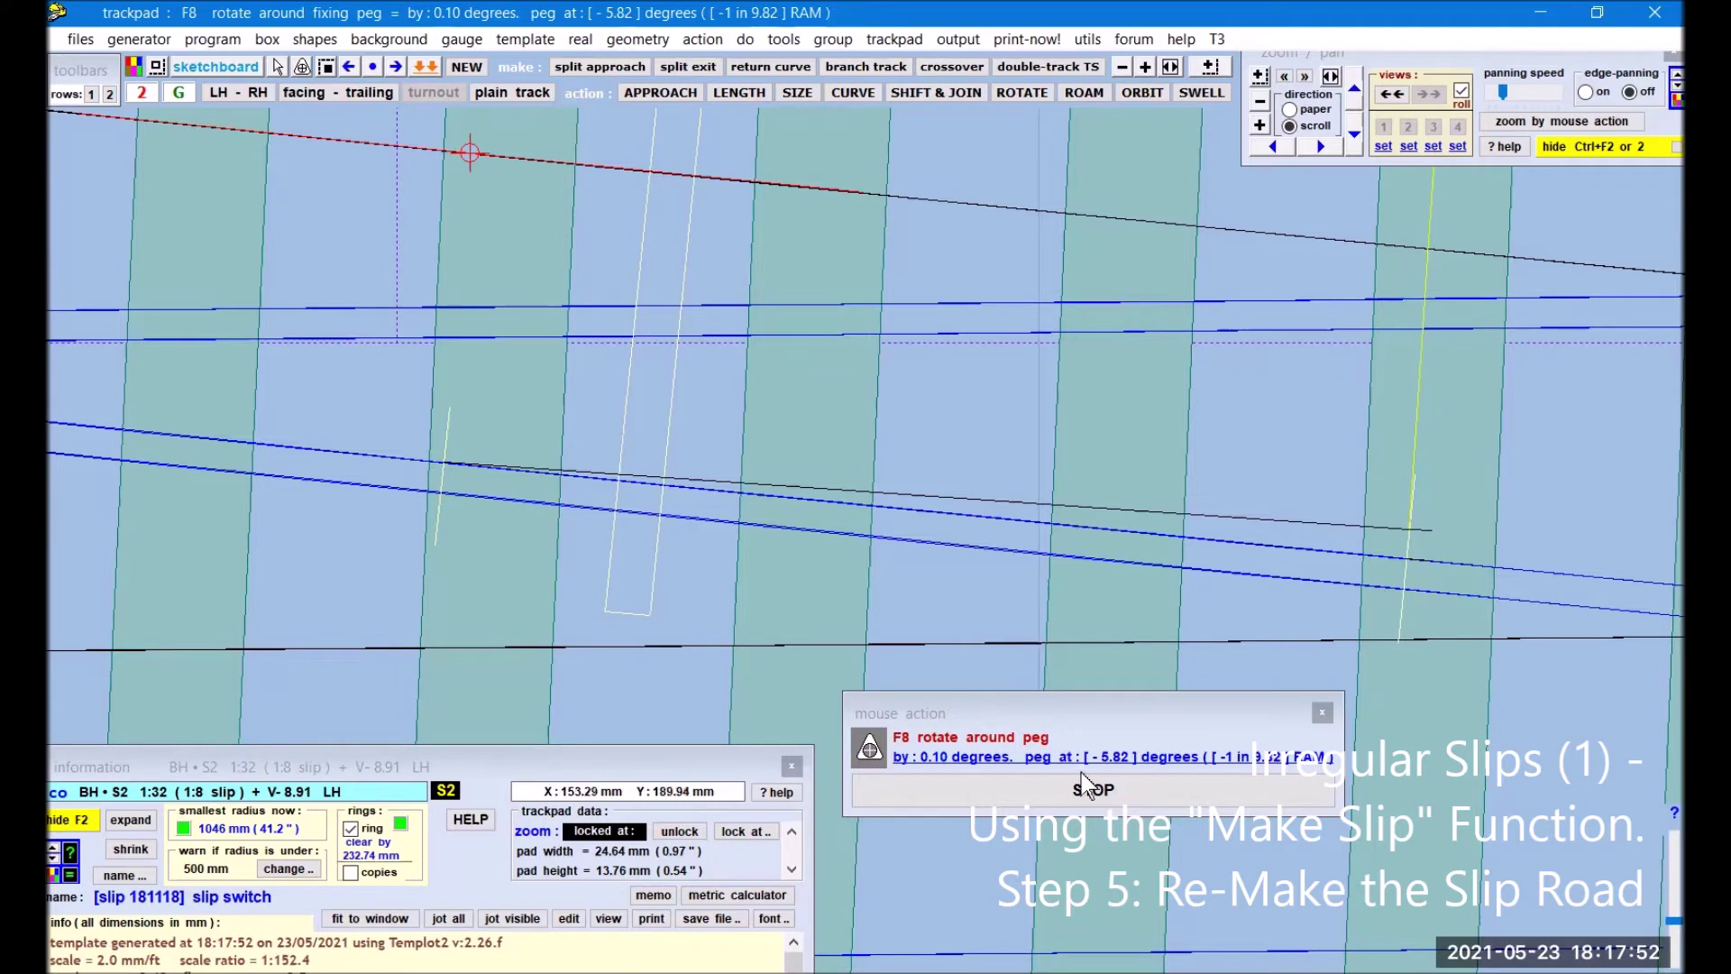
click(1046, 793)
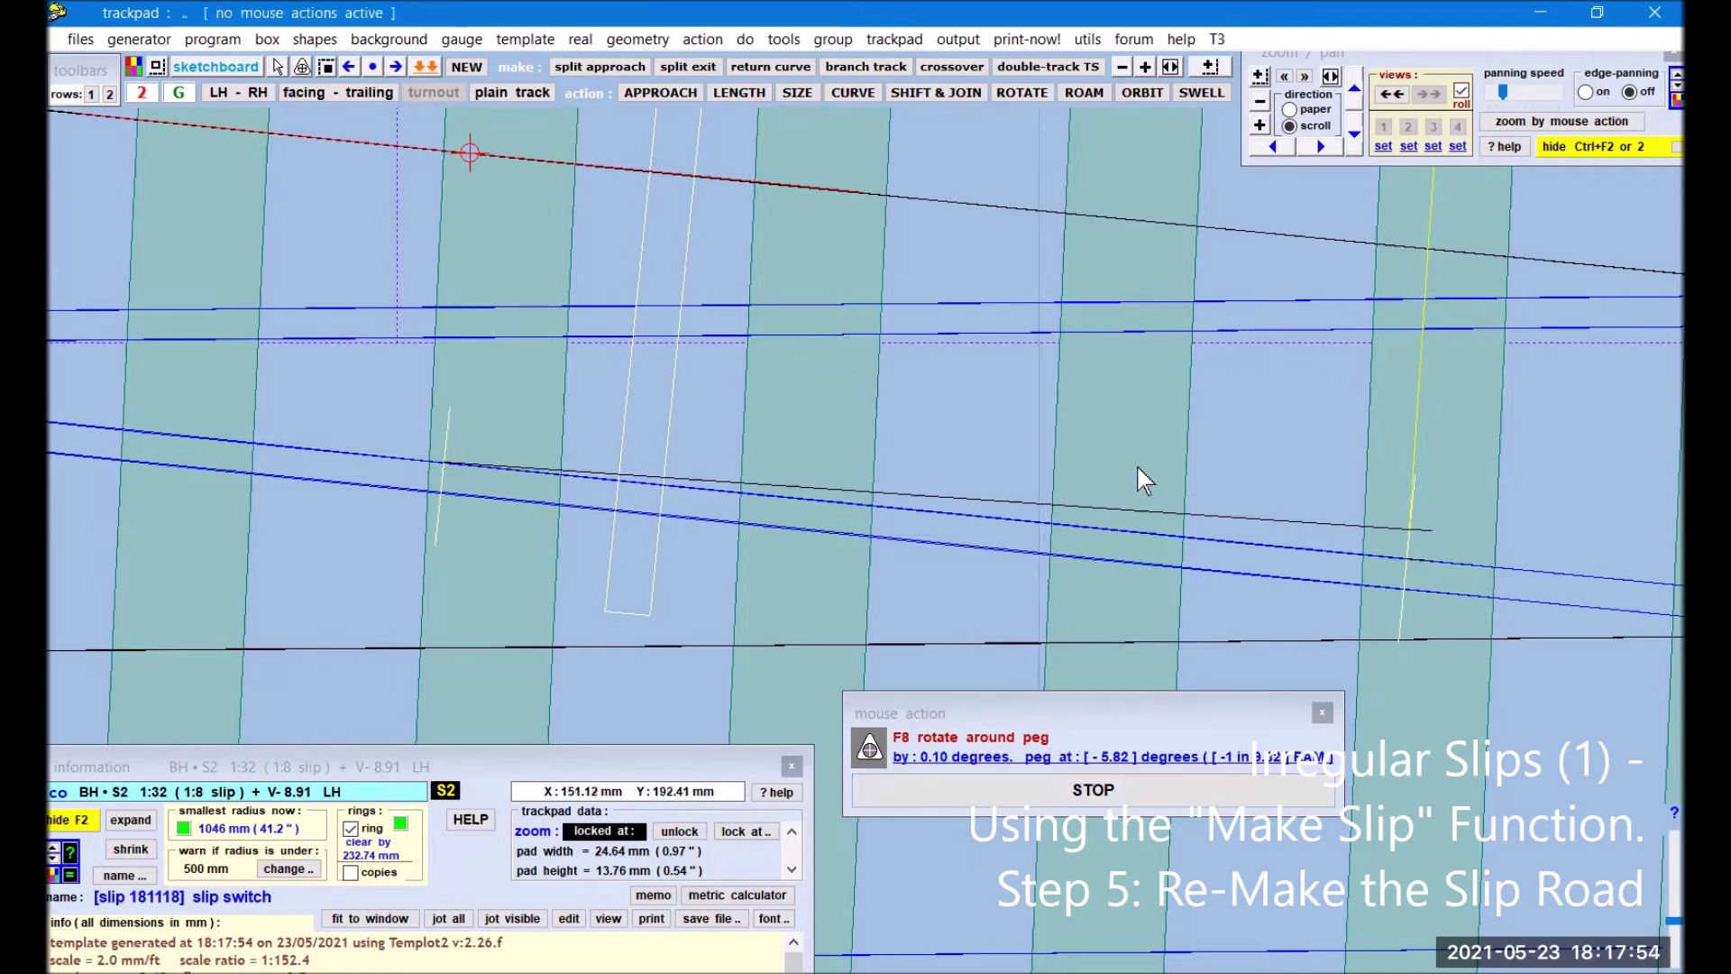
Step: Make a new slip road from the realigned slip switch
click(1260, 105)
click(1260, 105)
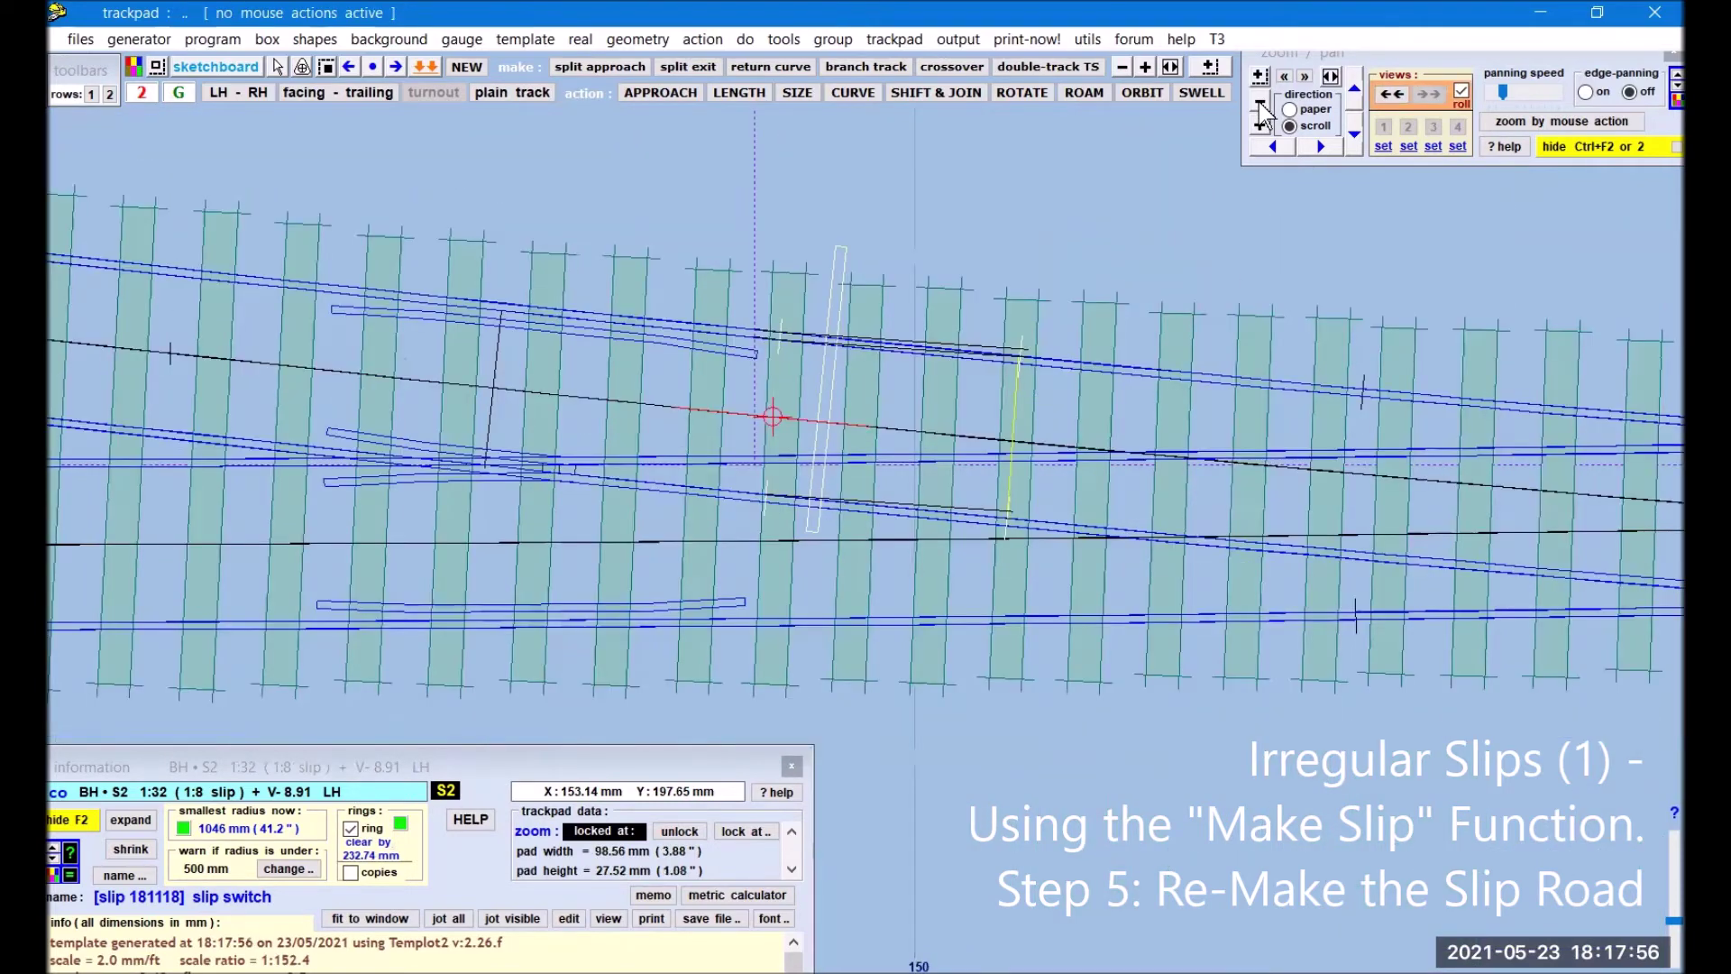
click(1261, 106)
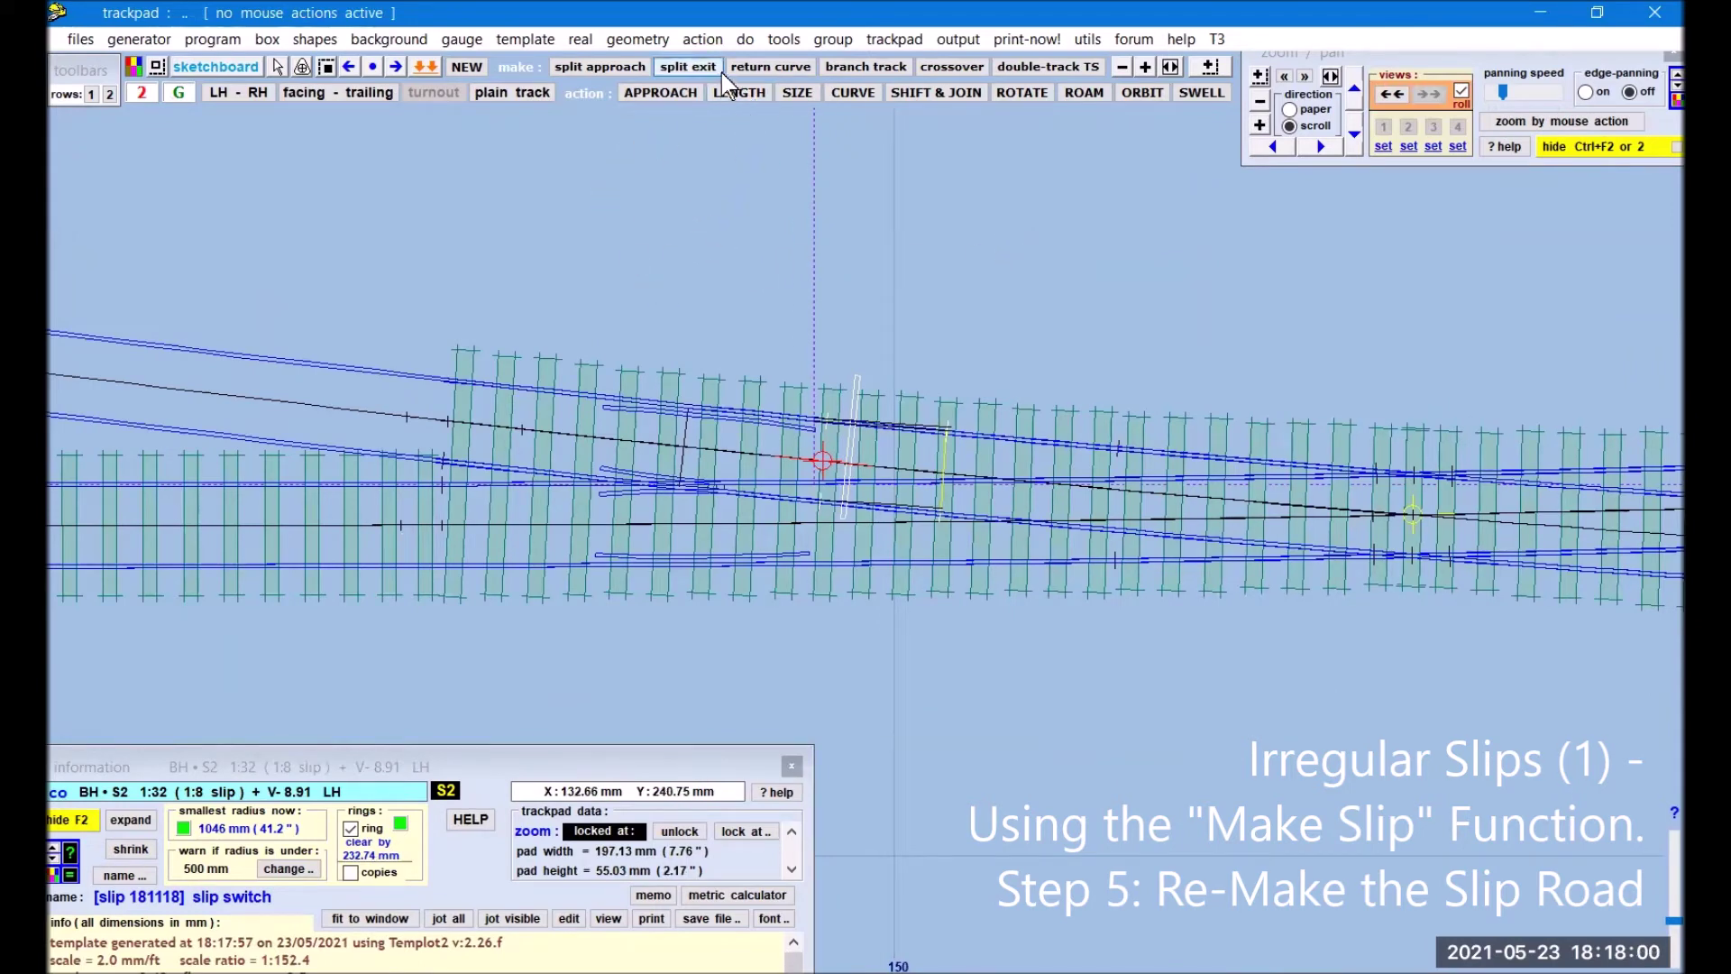
click(783, 40)
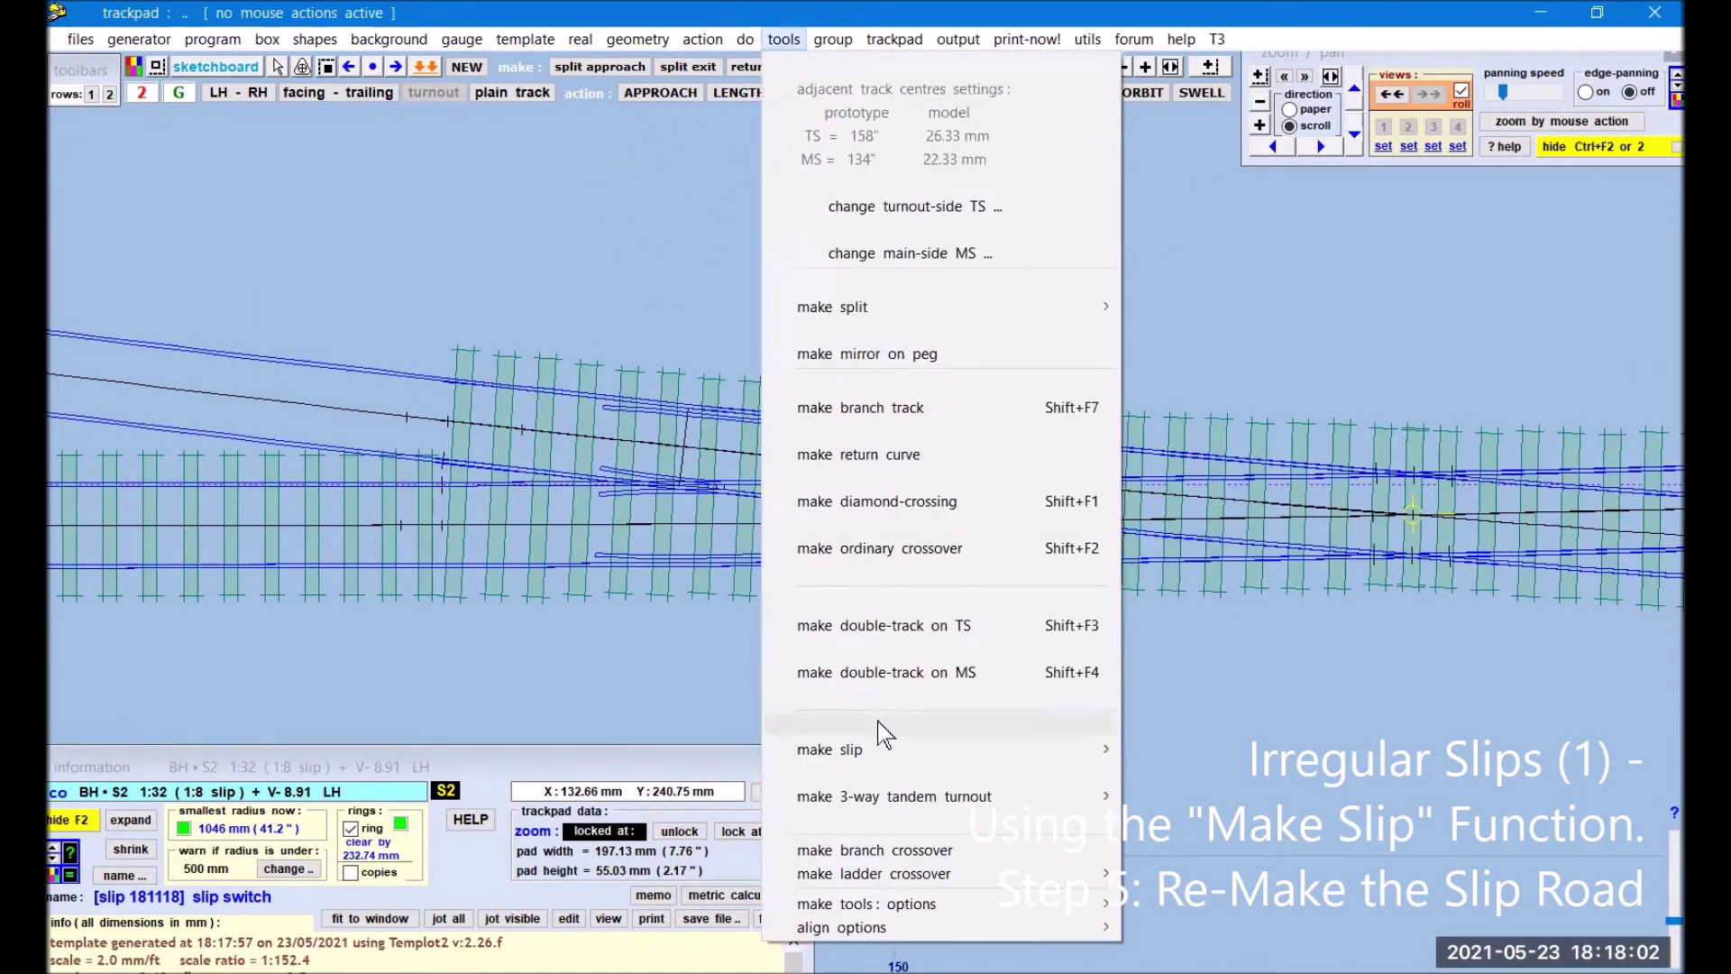
mouse_move(874, 748)
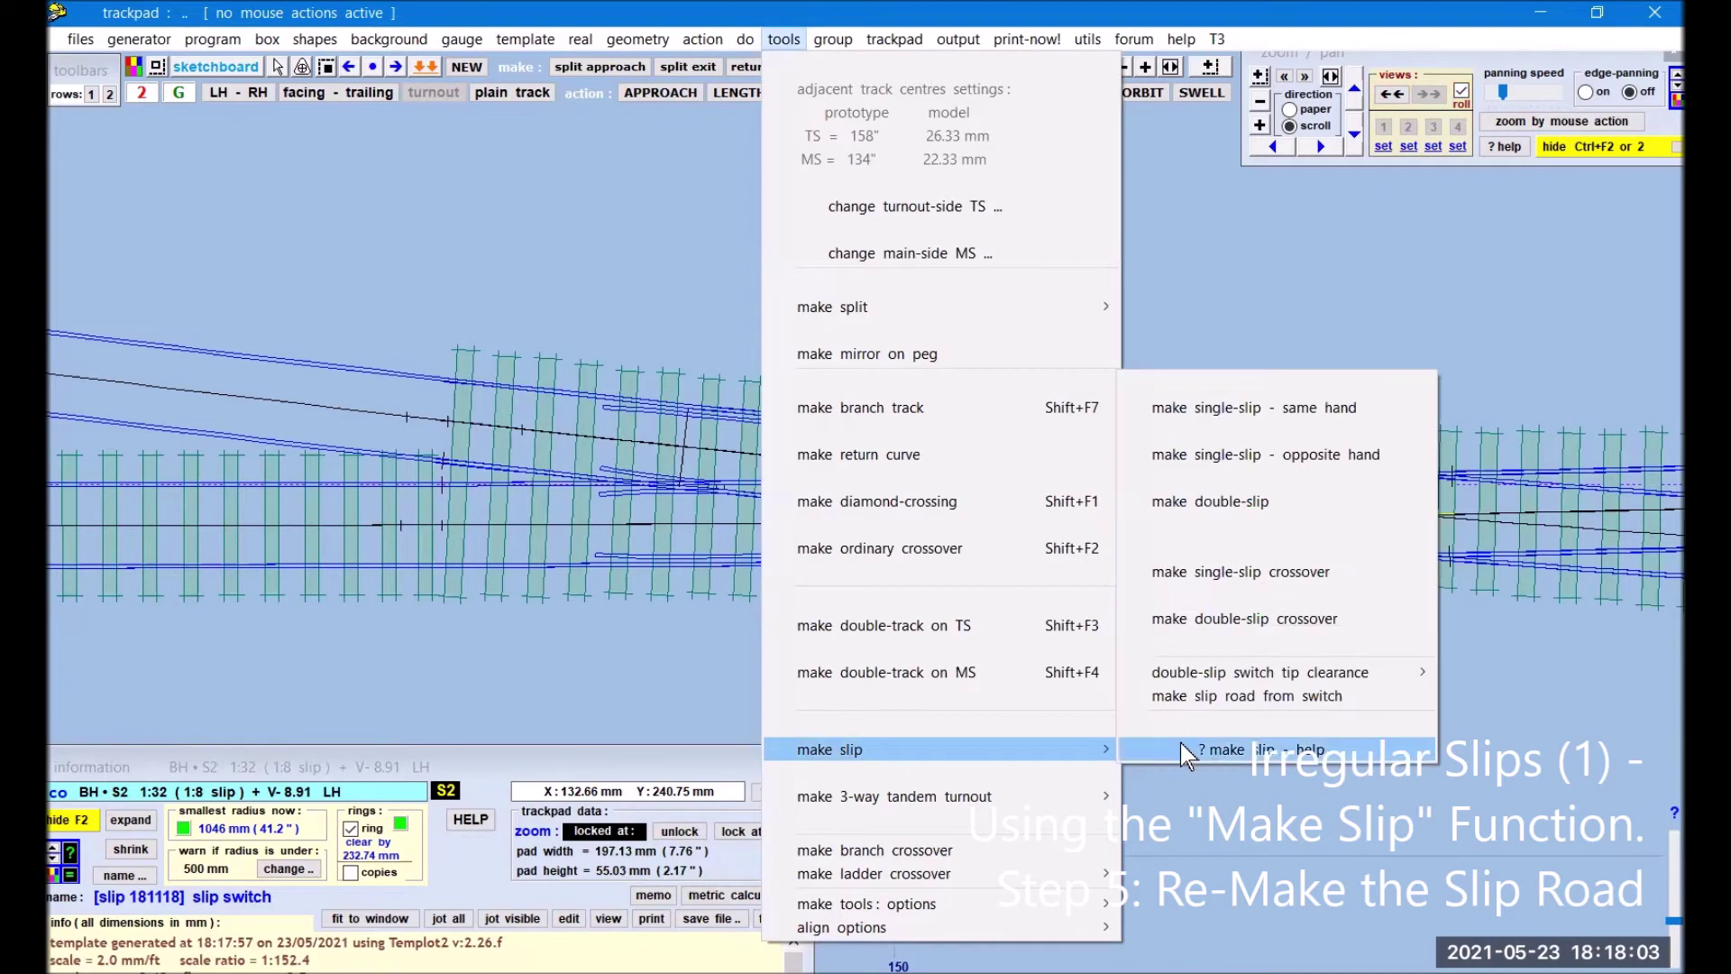
click(1228, 694)
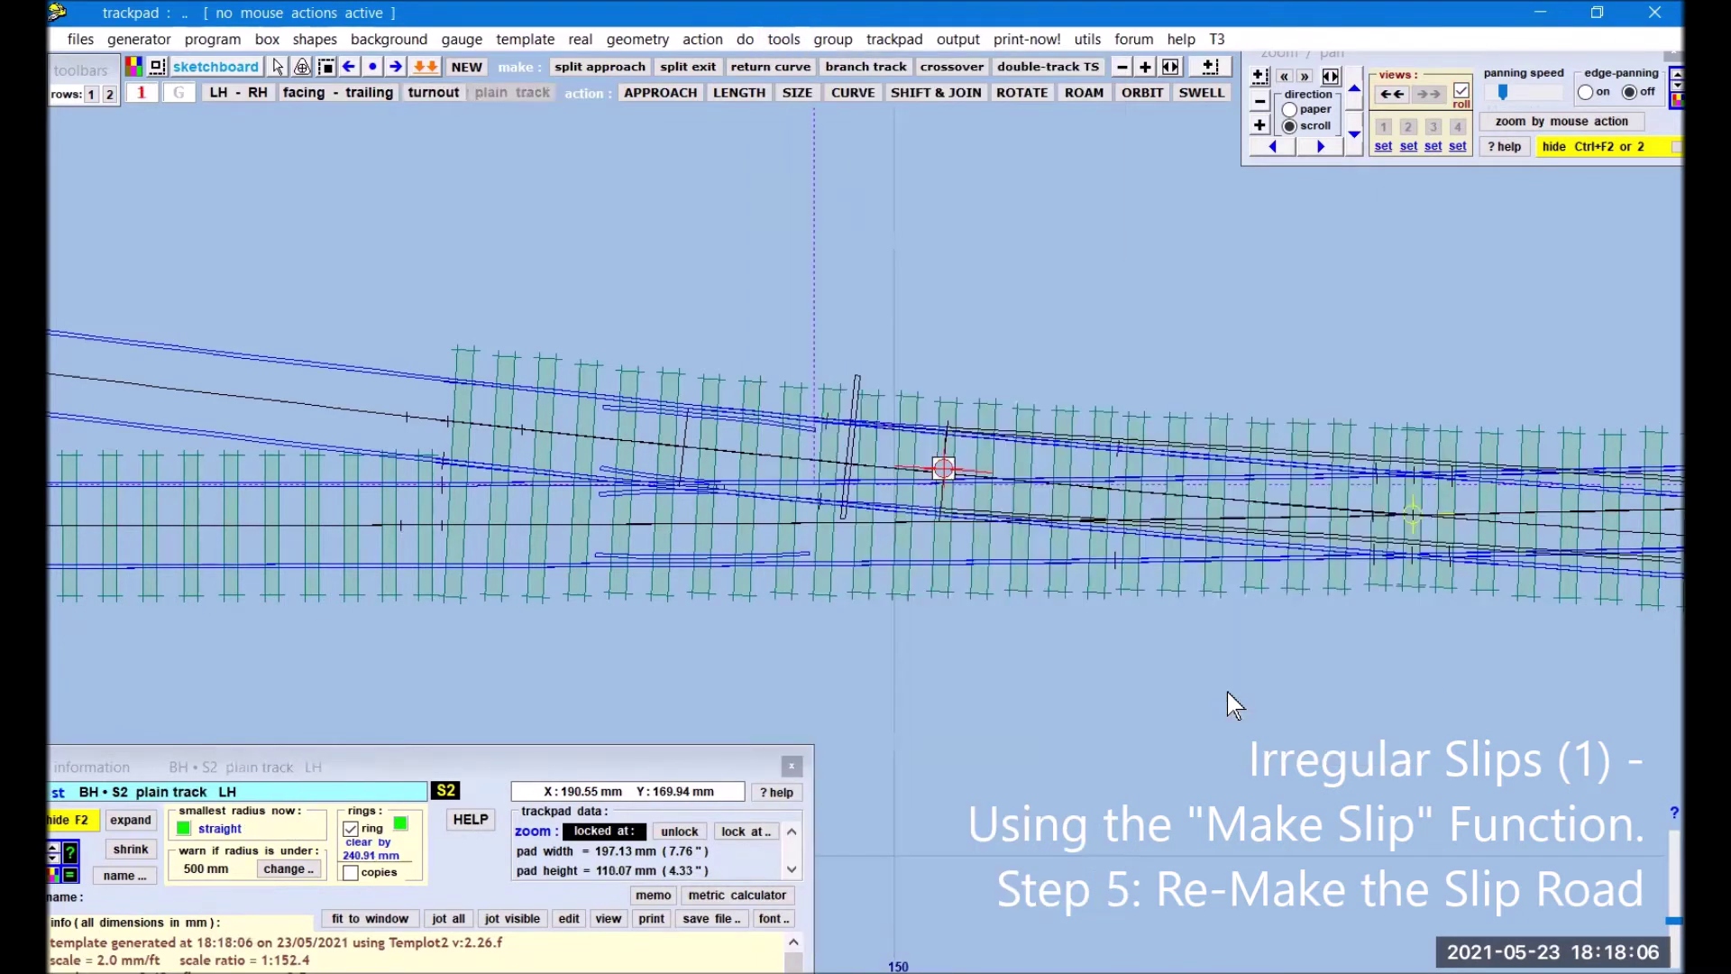
Step: Curve the straight slip road to a radius of about 762 mm so it runs towards the opposite slip switch
mouse_move(1368, 665)
mouse_down()
mouse_move(1043, 665)
mouse_move(775, 637)
mouse_up()
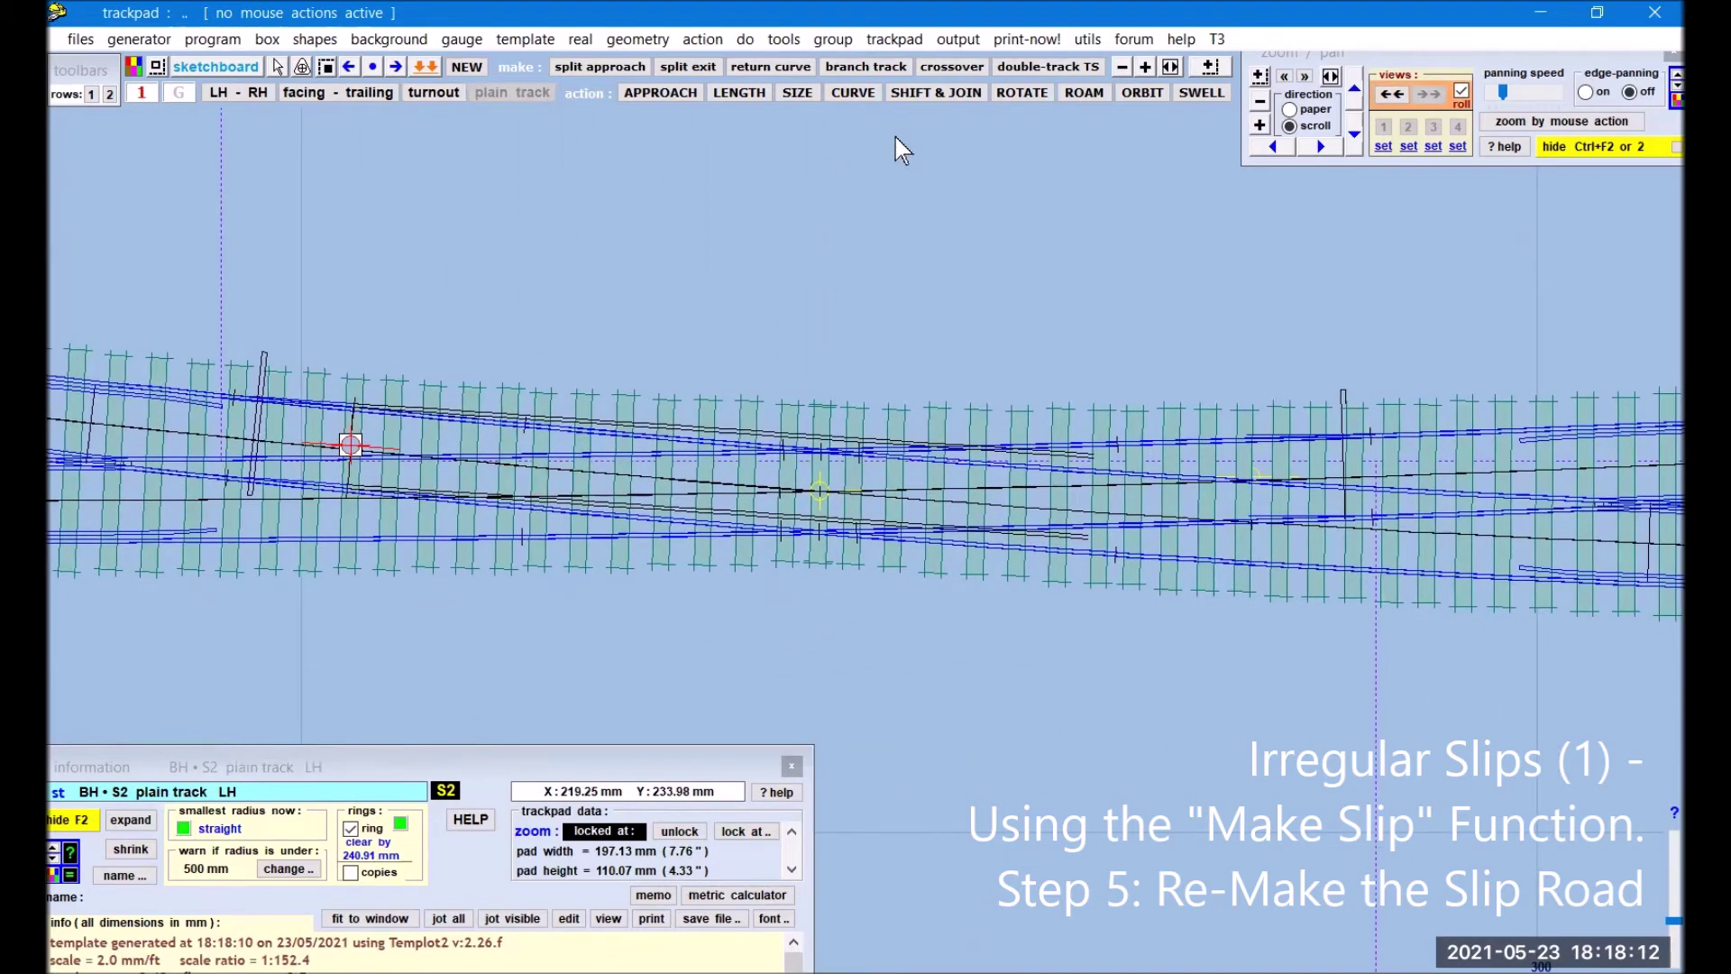
click(852, 87)
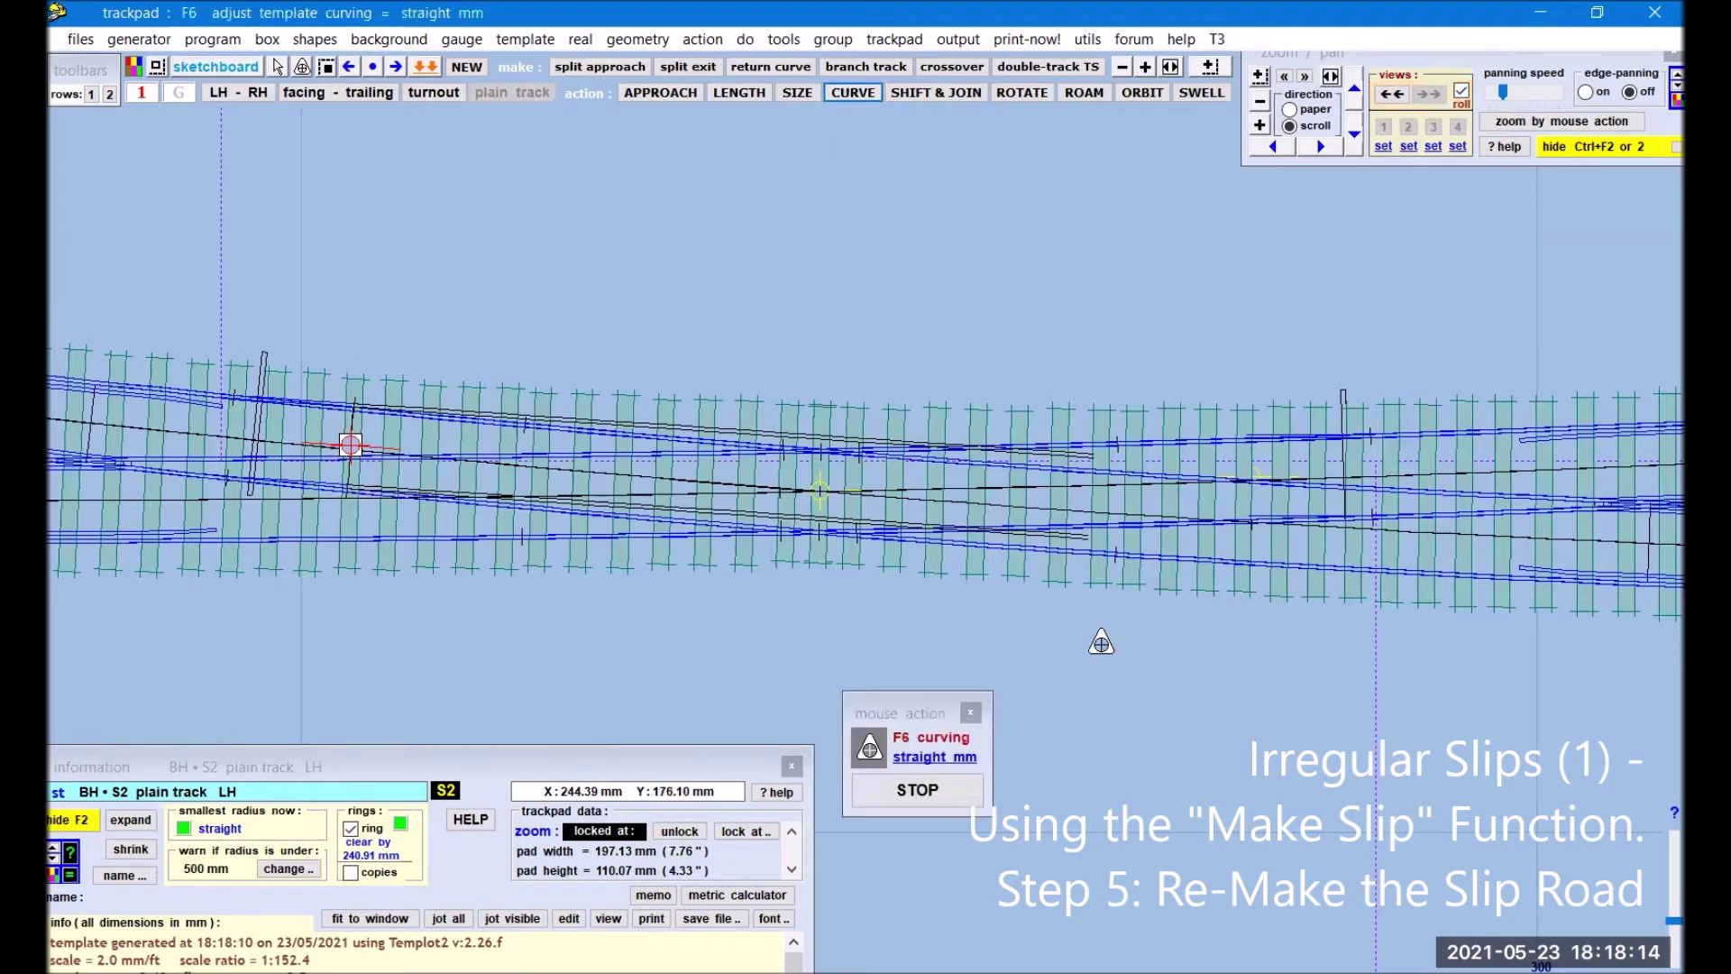
drag(1451, 768, 1414, 358)
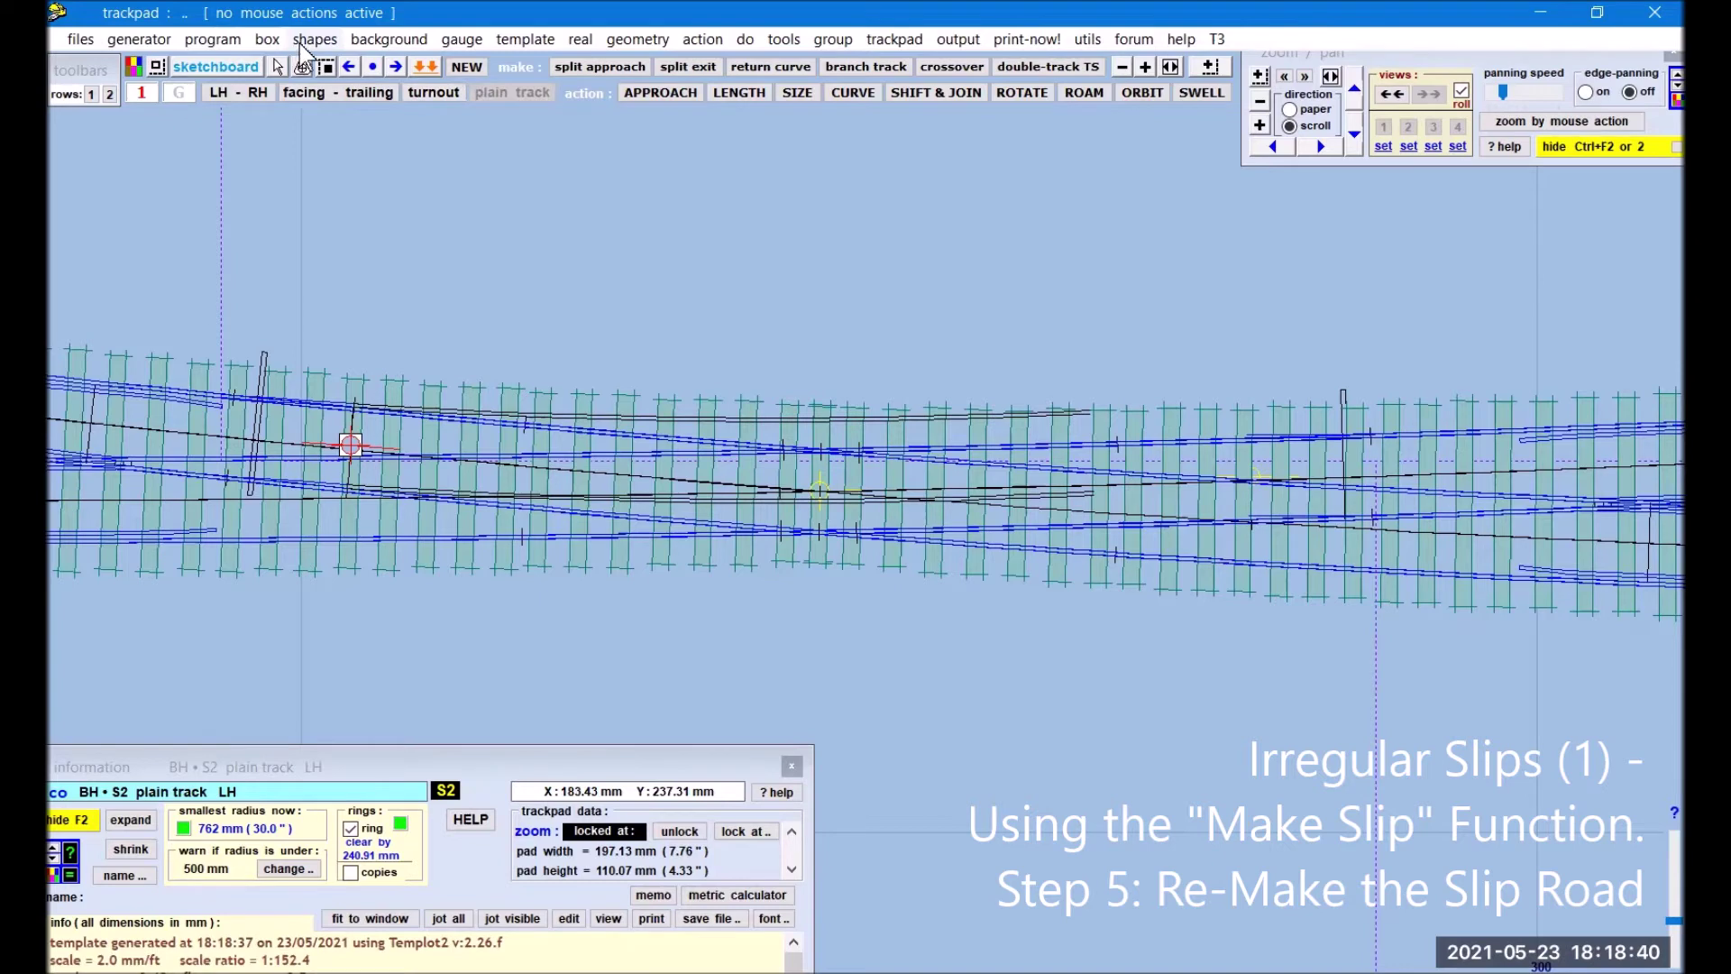
Step: Transfer the slip switch stored as template 3 from the storage box to the control template, using the delete option
click(267, 38)
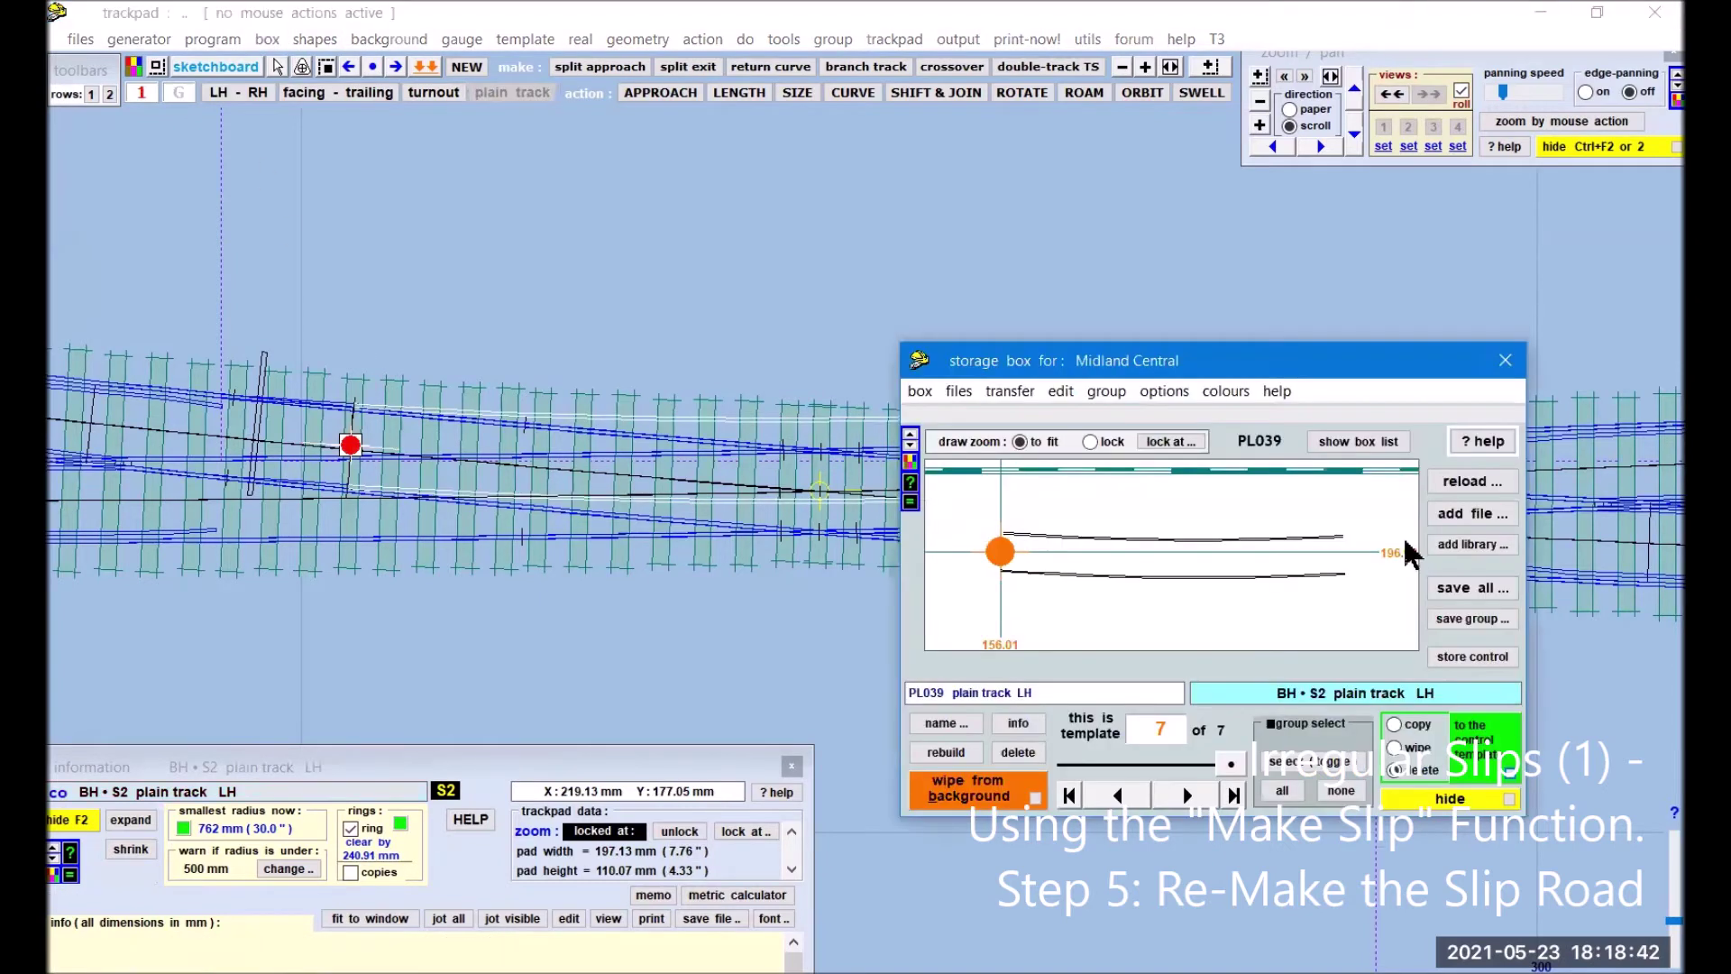
click(1371, 442)
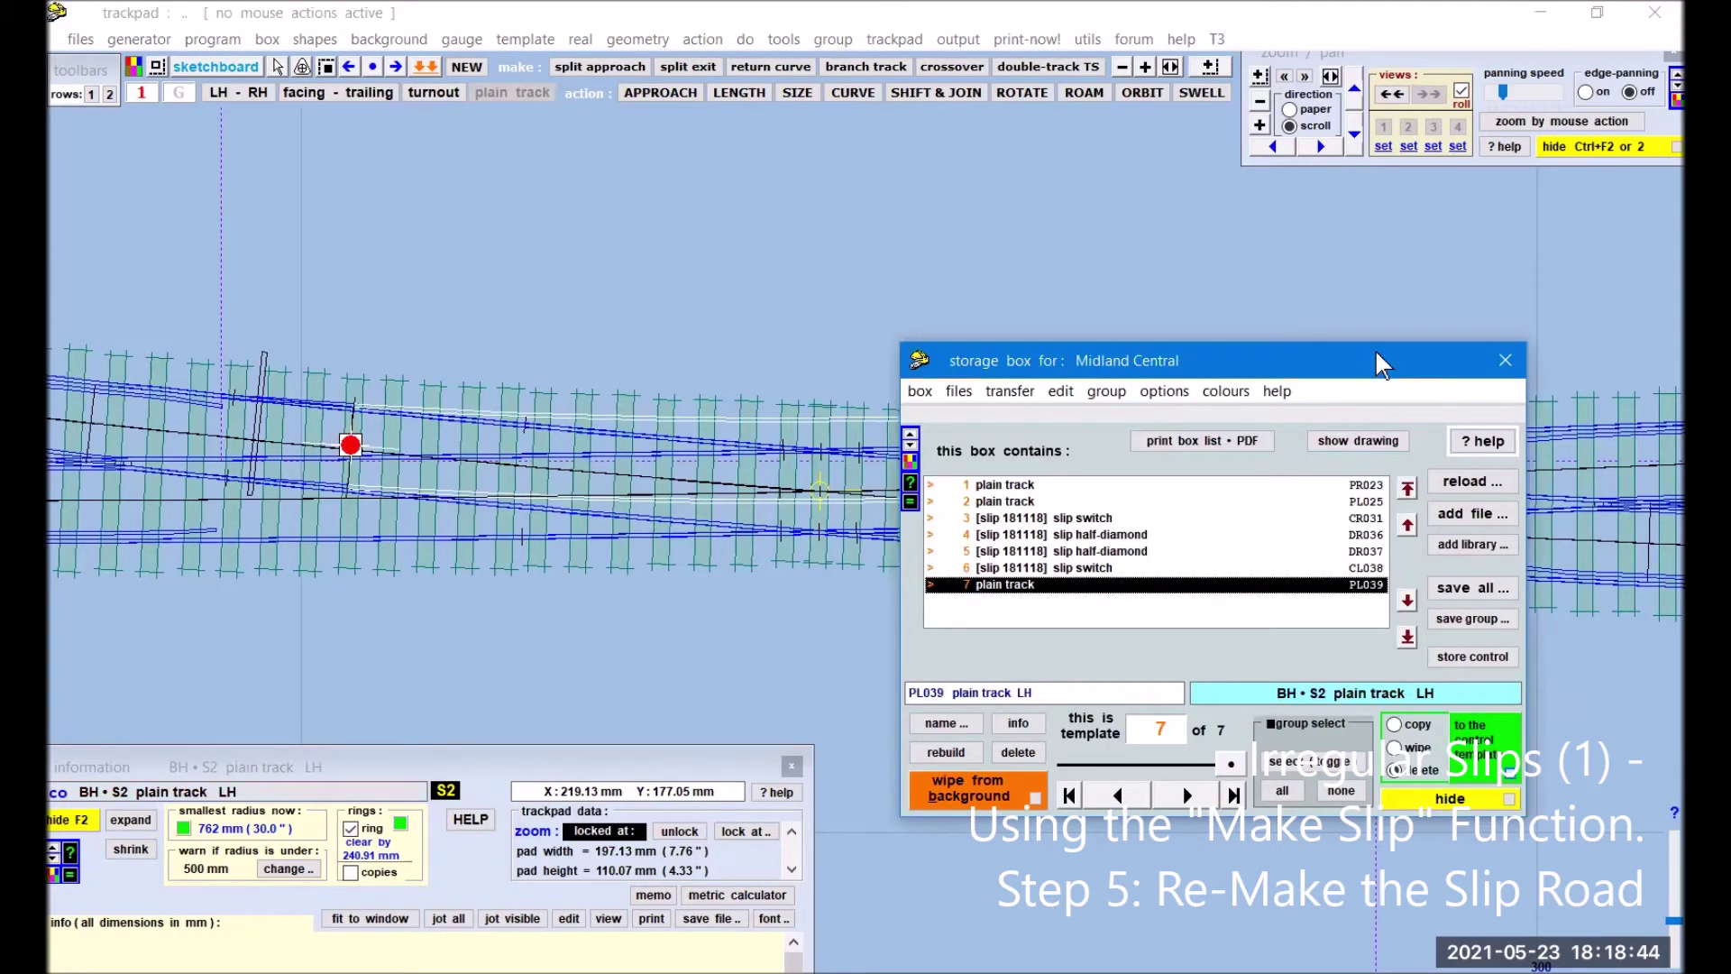
drag(1376, 364, 700, 171)
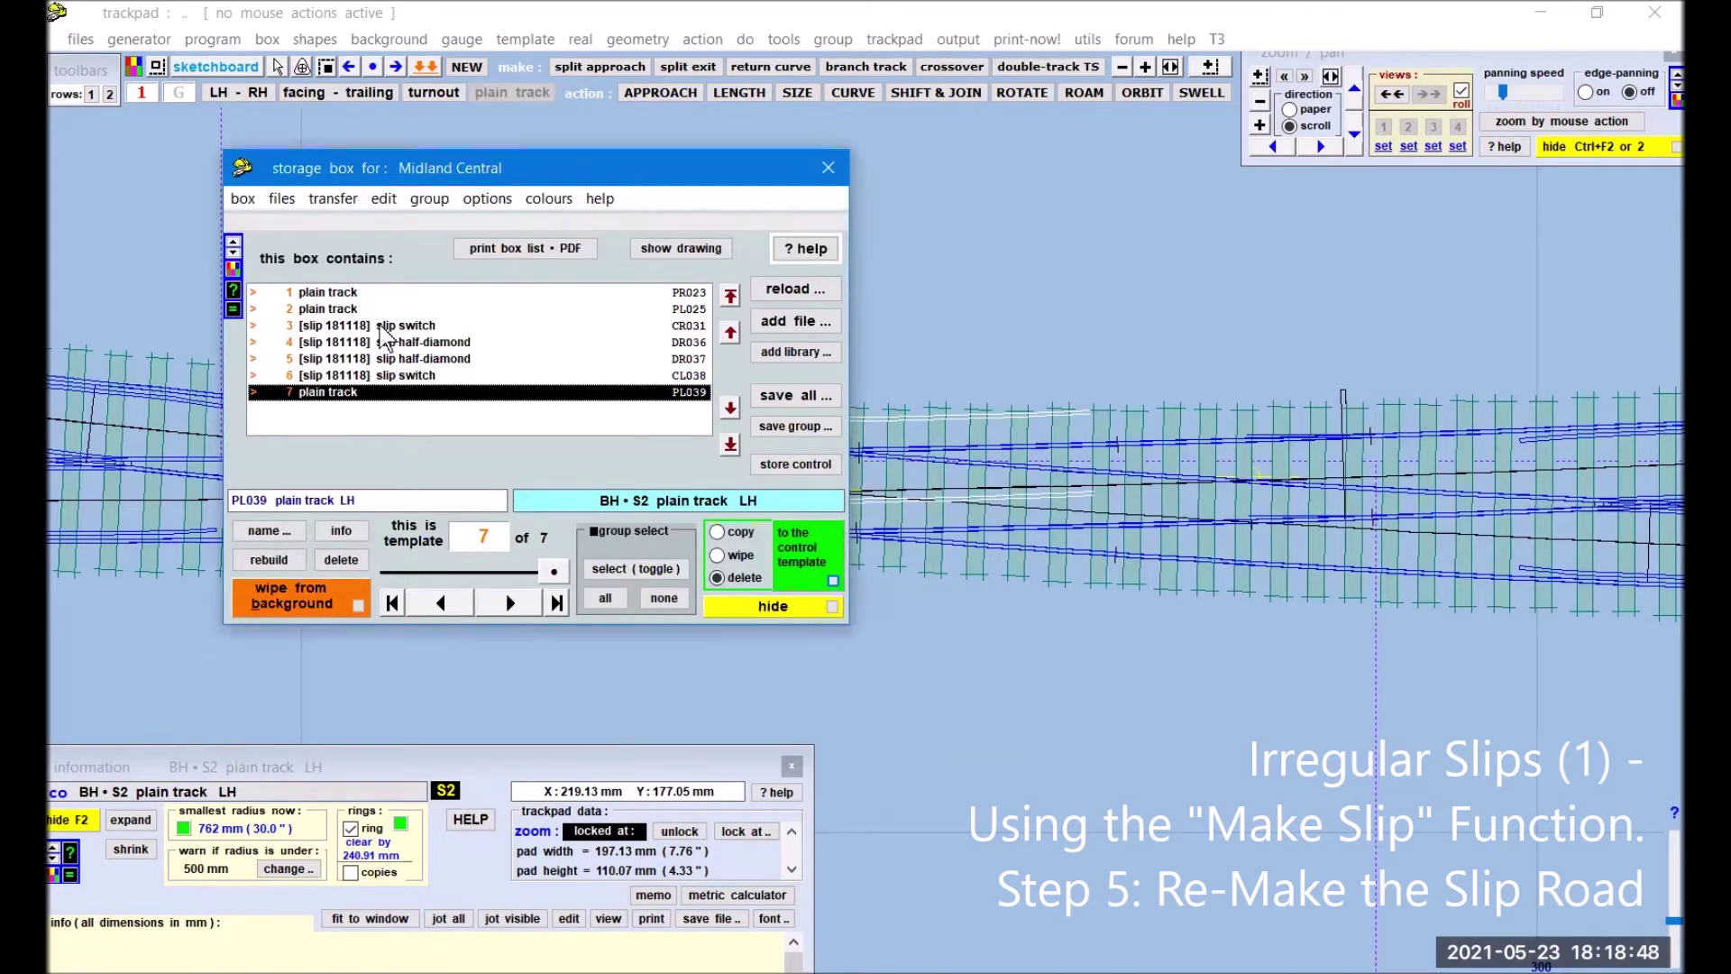
click(380, 327)
click(802, 584)
Step: Open the peg position choices for the slip switch now in the control template
right_drag(1523, 689, 931, 646)
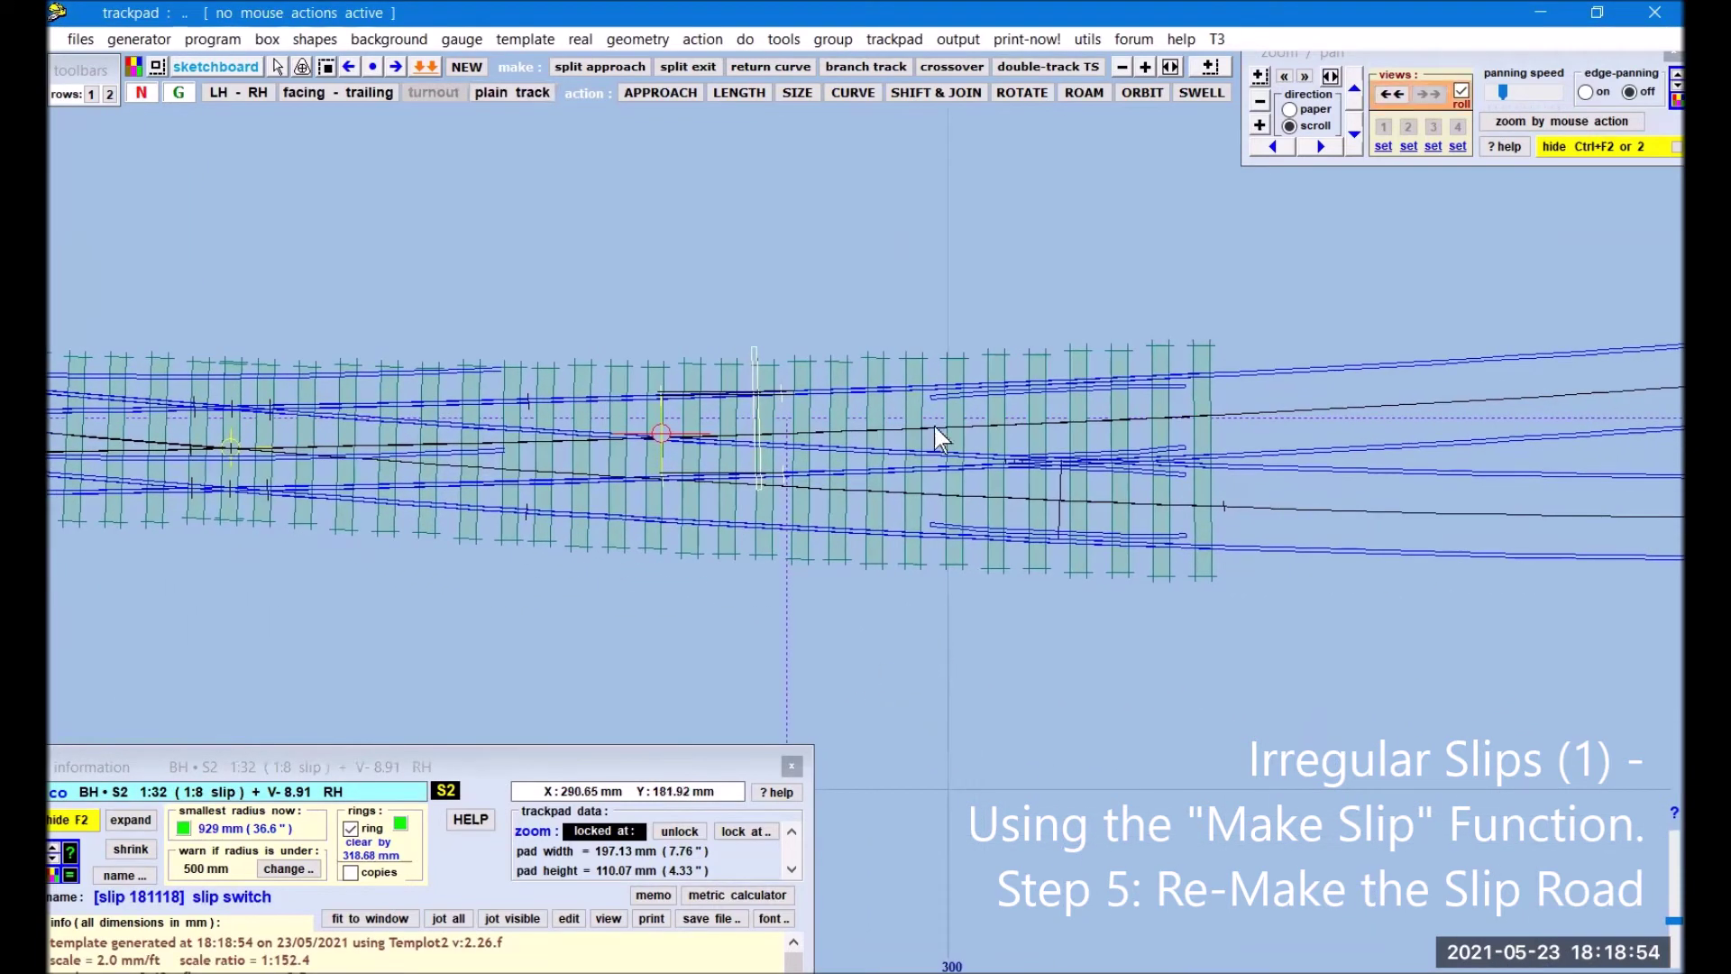
click(1260, 126)
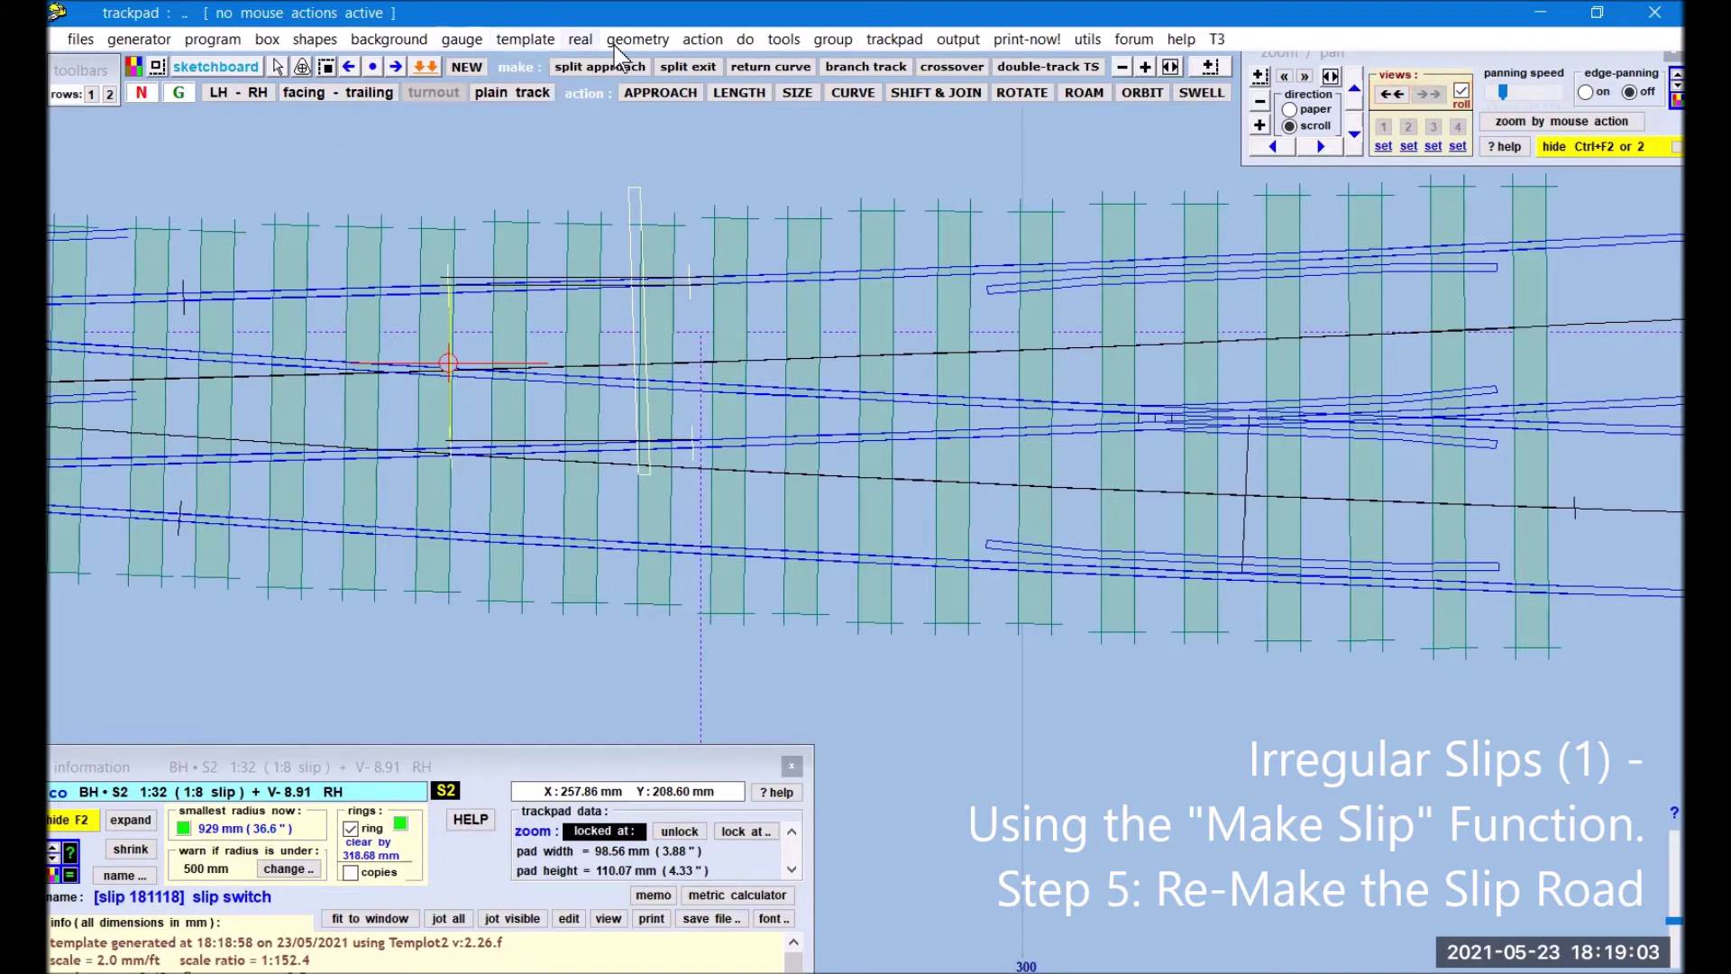
click(637, 39)
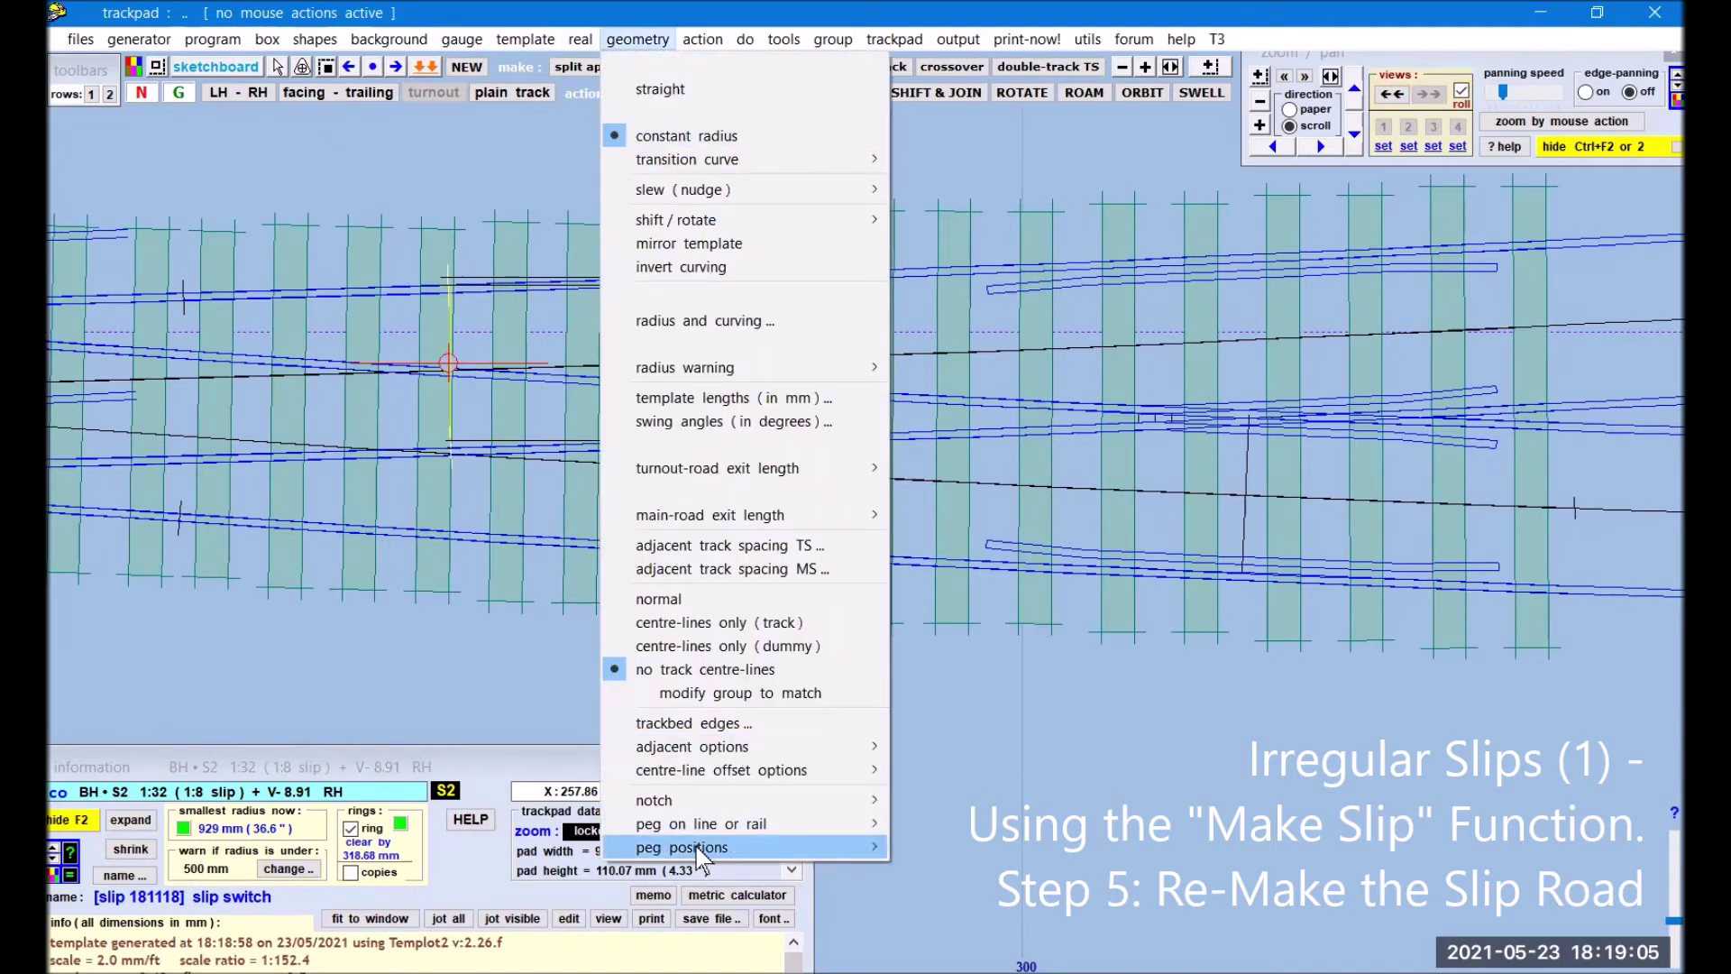
mouse_move(797, 844)
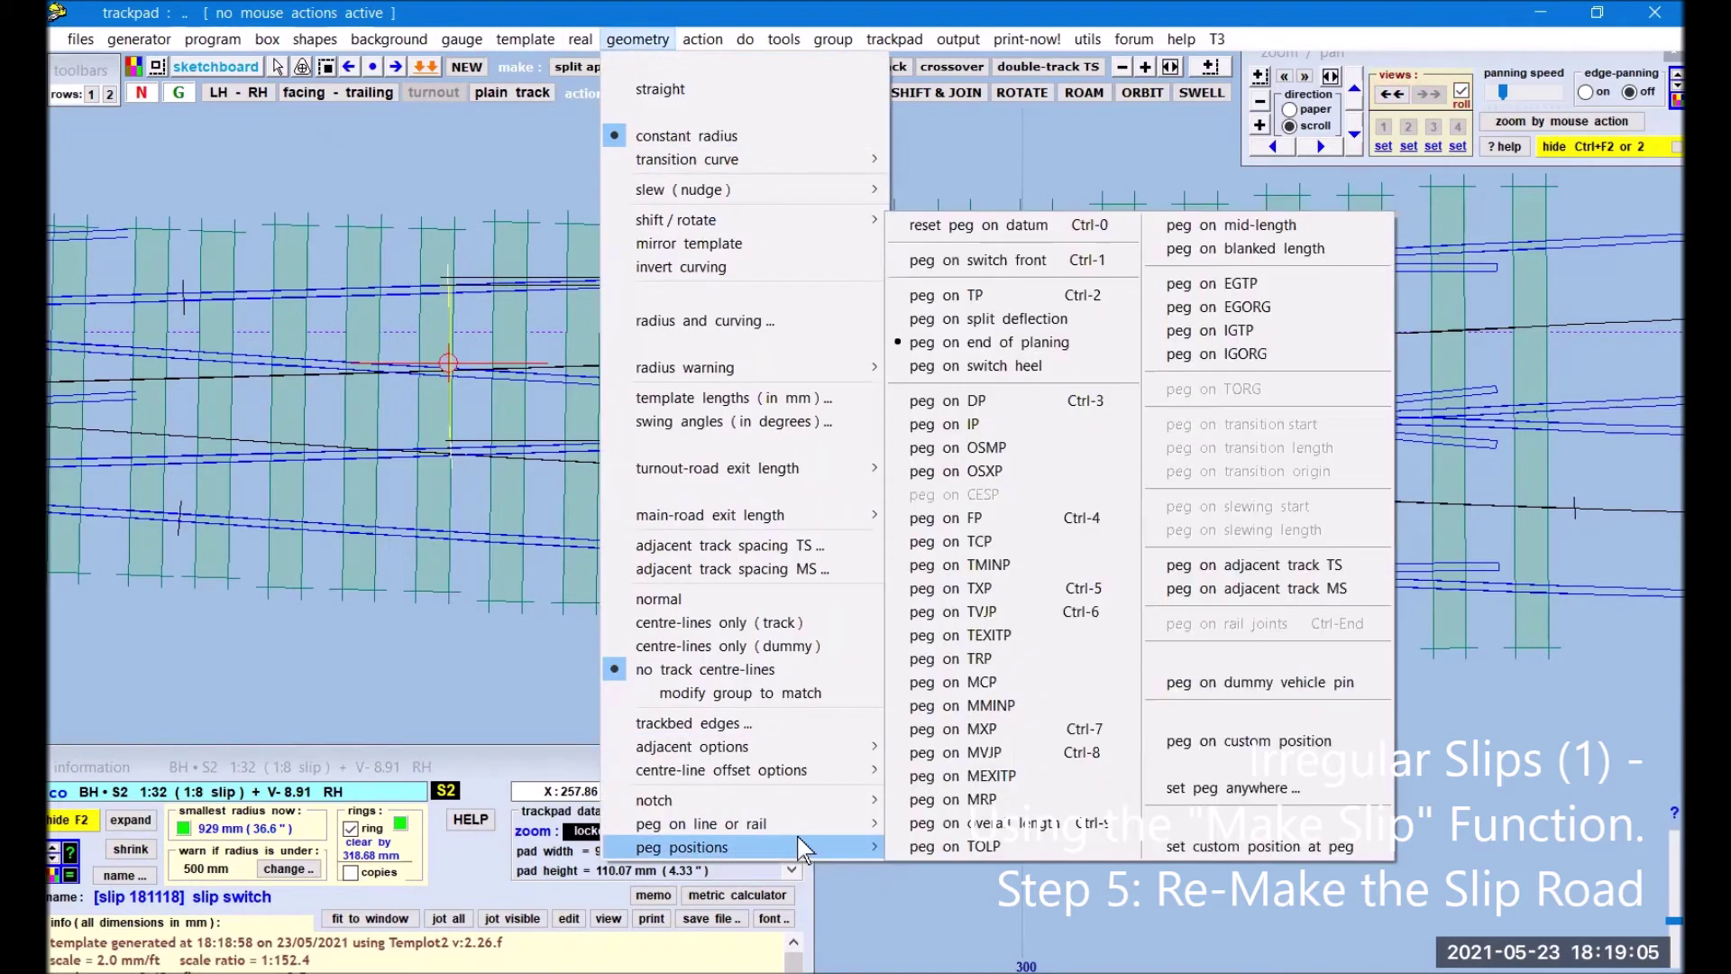
Step: Put the fixing peg on TP and shift the slip switch along the track centre-line to about X 313.99 mm, Y -177.71 mm
click(978, 298)
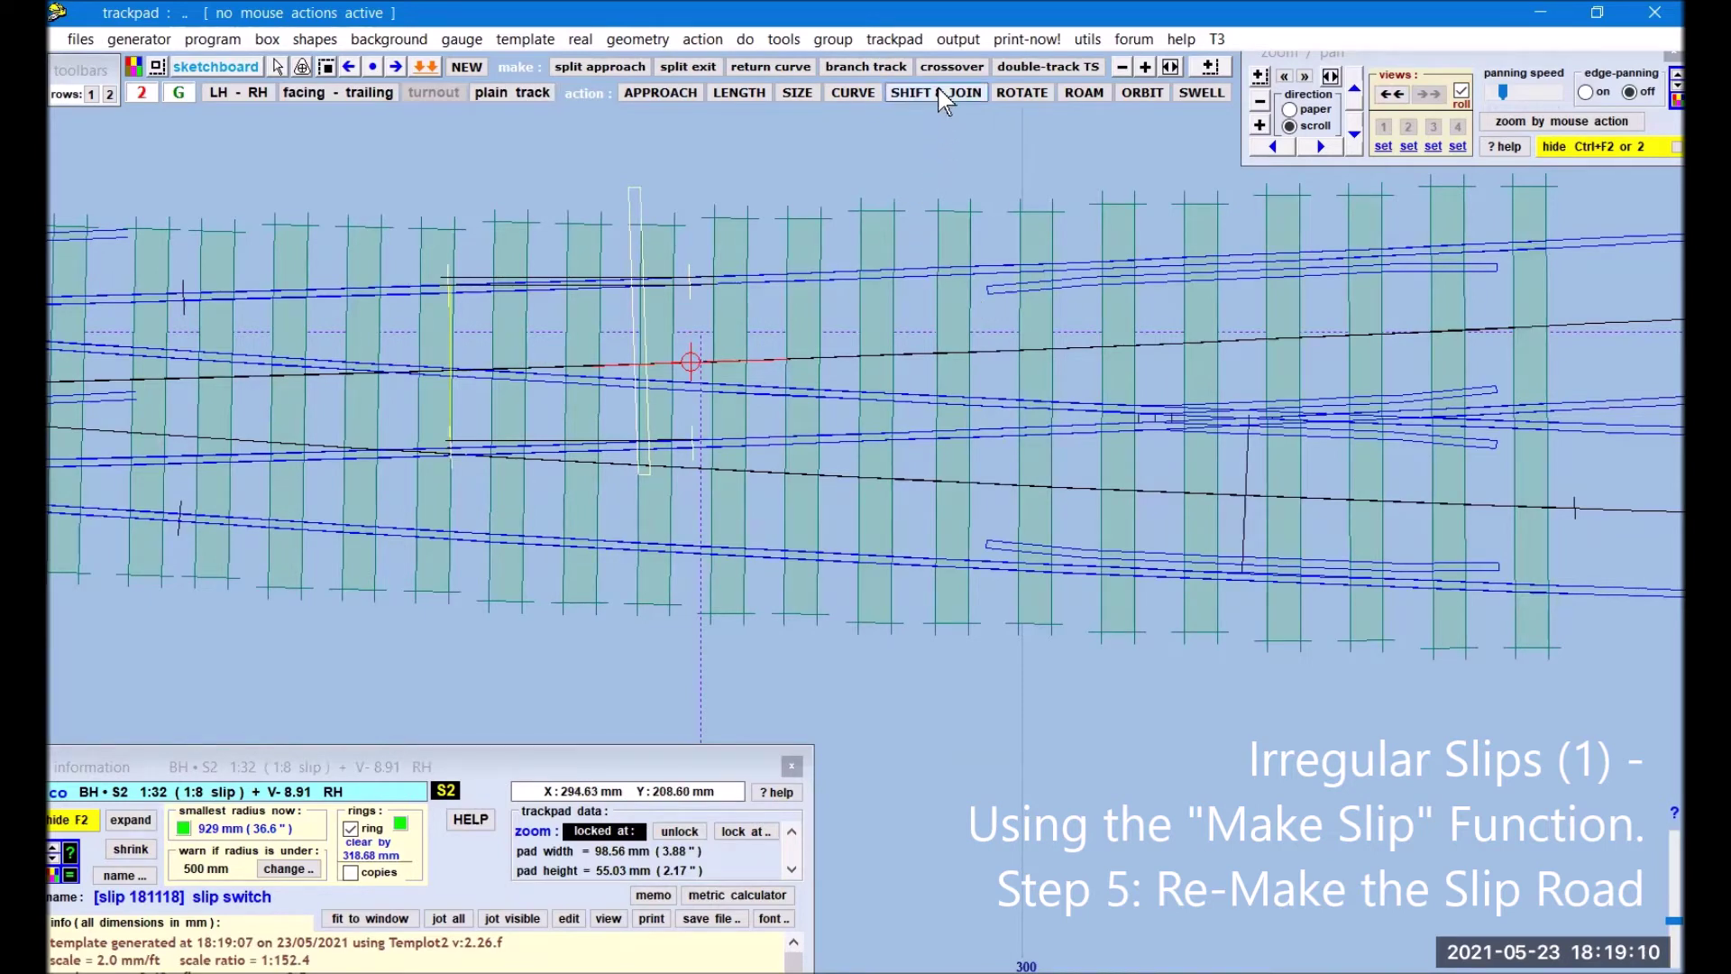
click(1261, 126)
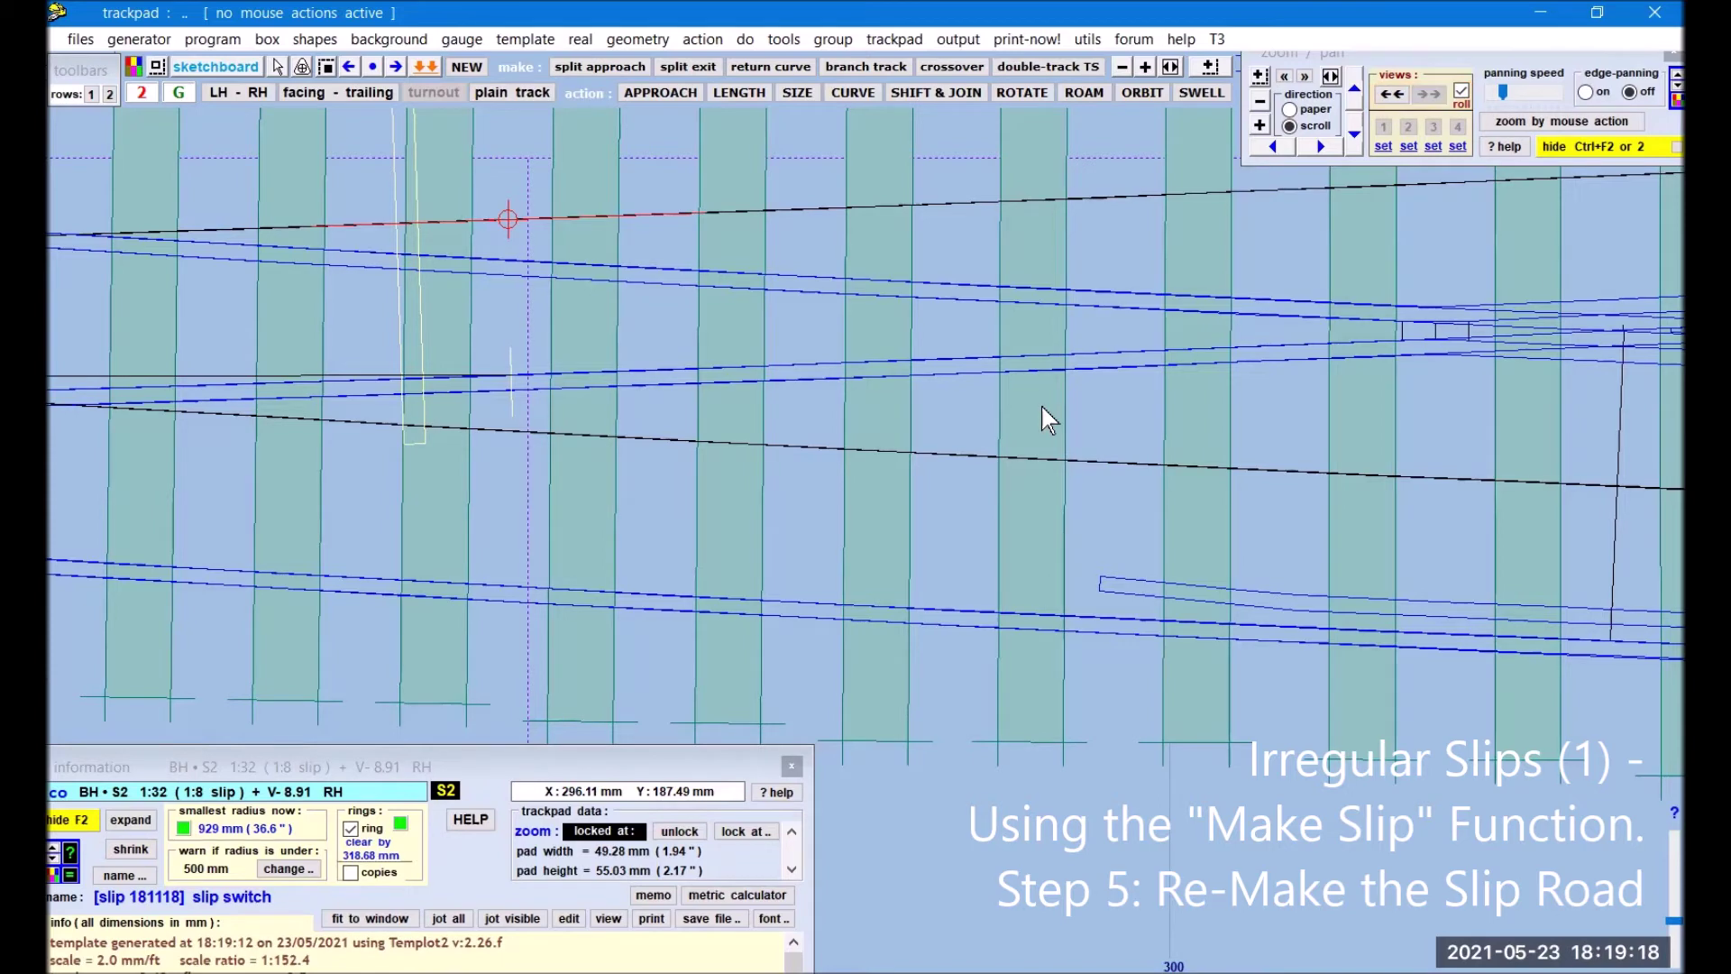
click(932, 90)
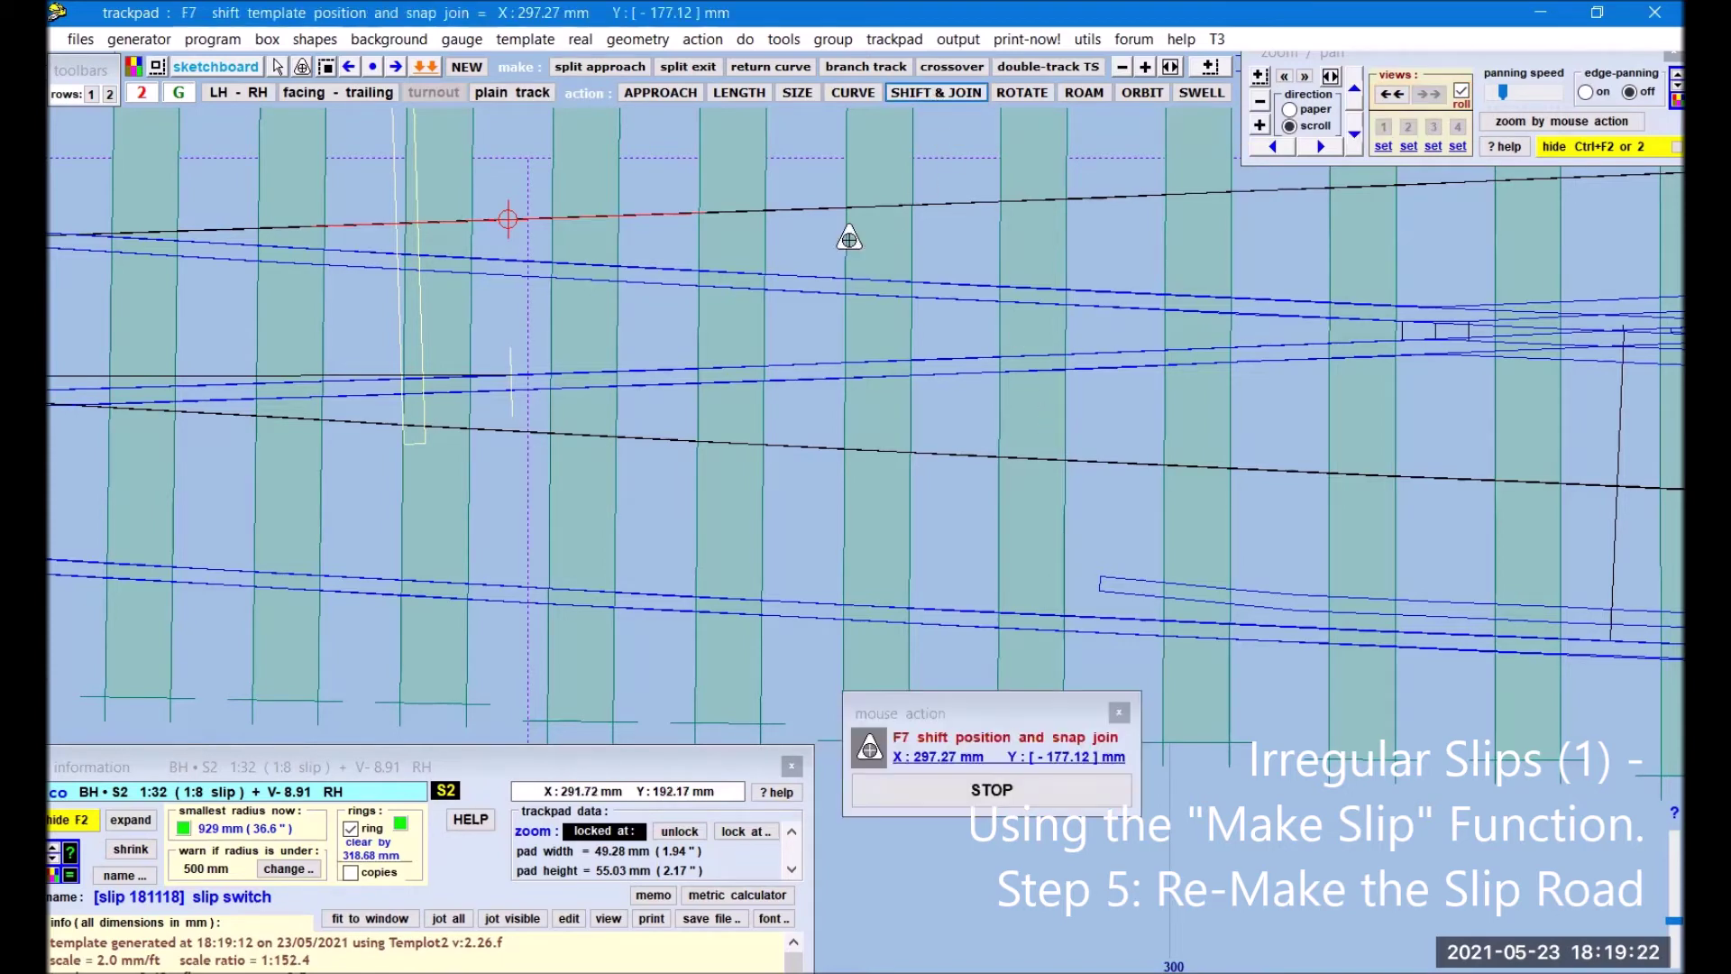
click(733, 187)
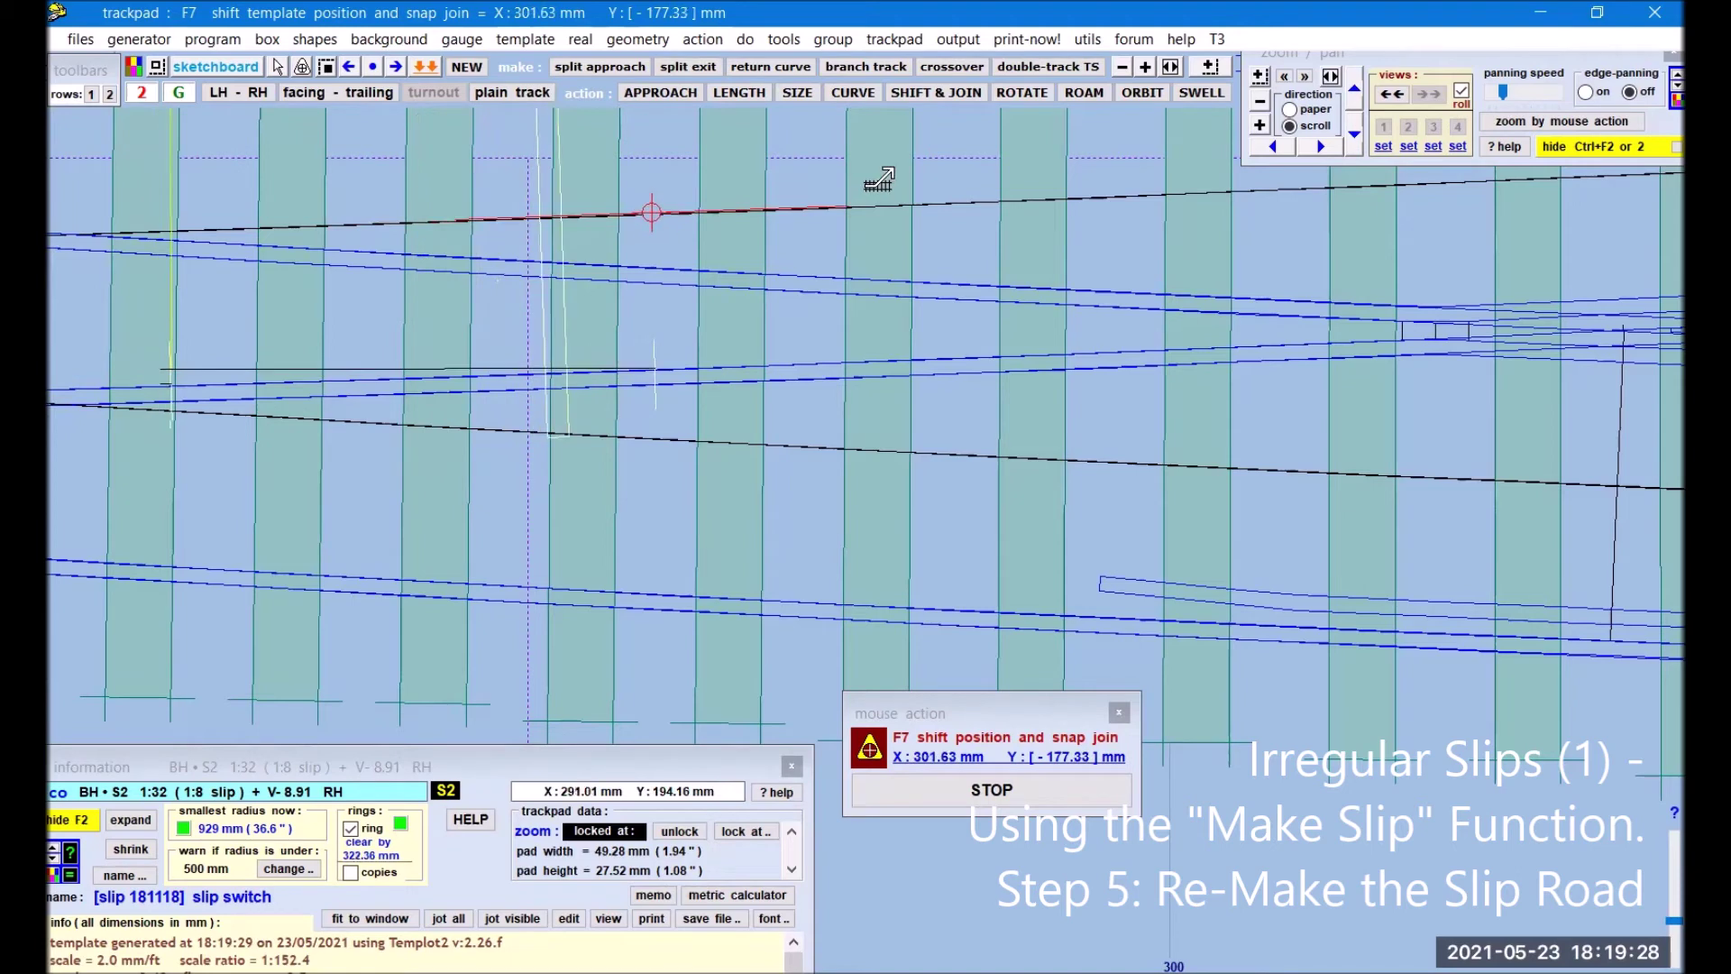
click(1161, 174)
click(905, 457)
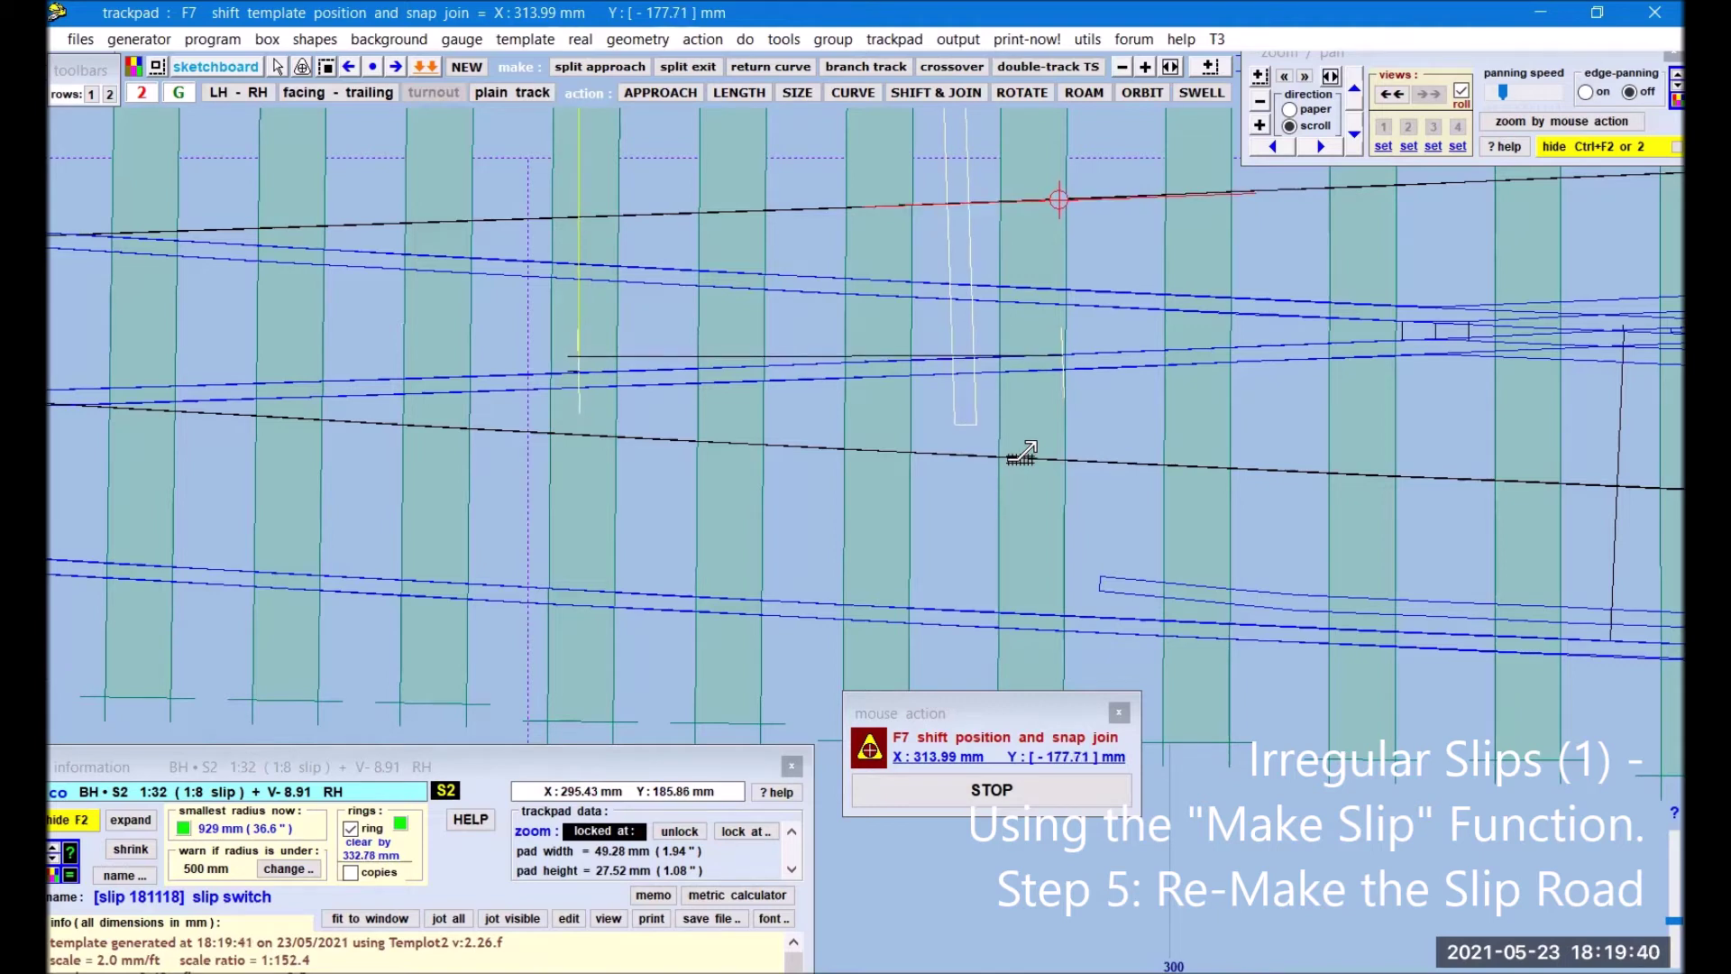
click(1022, 455)
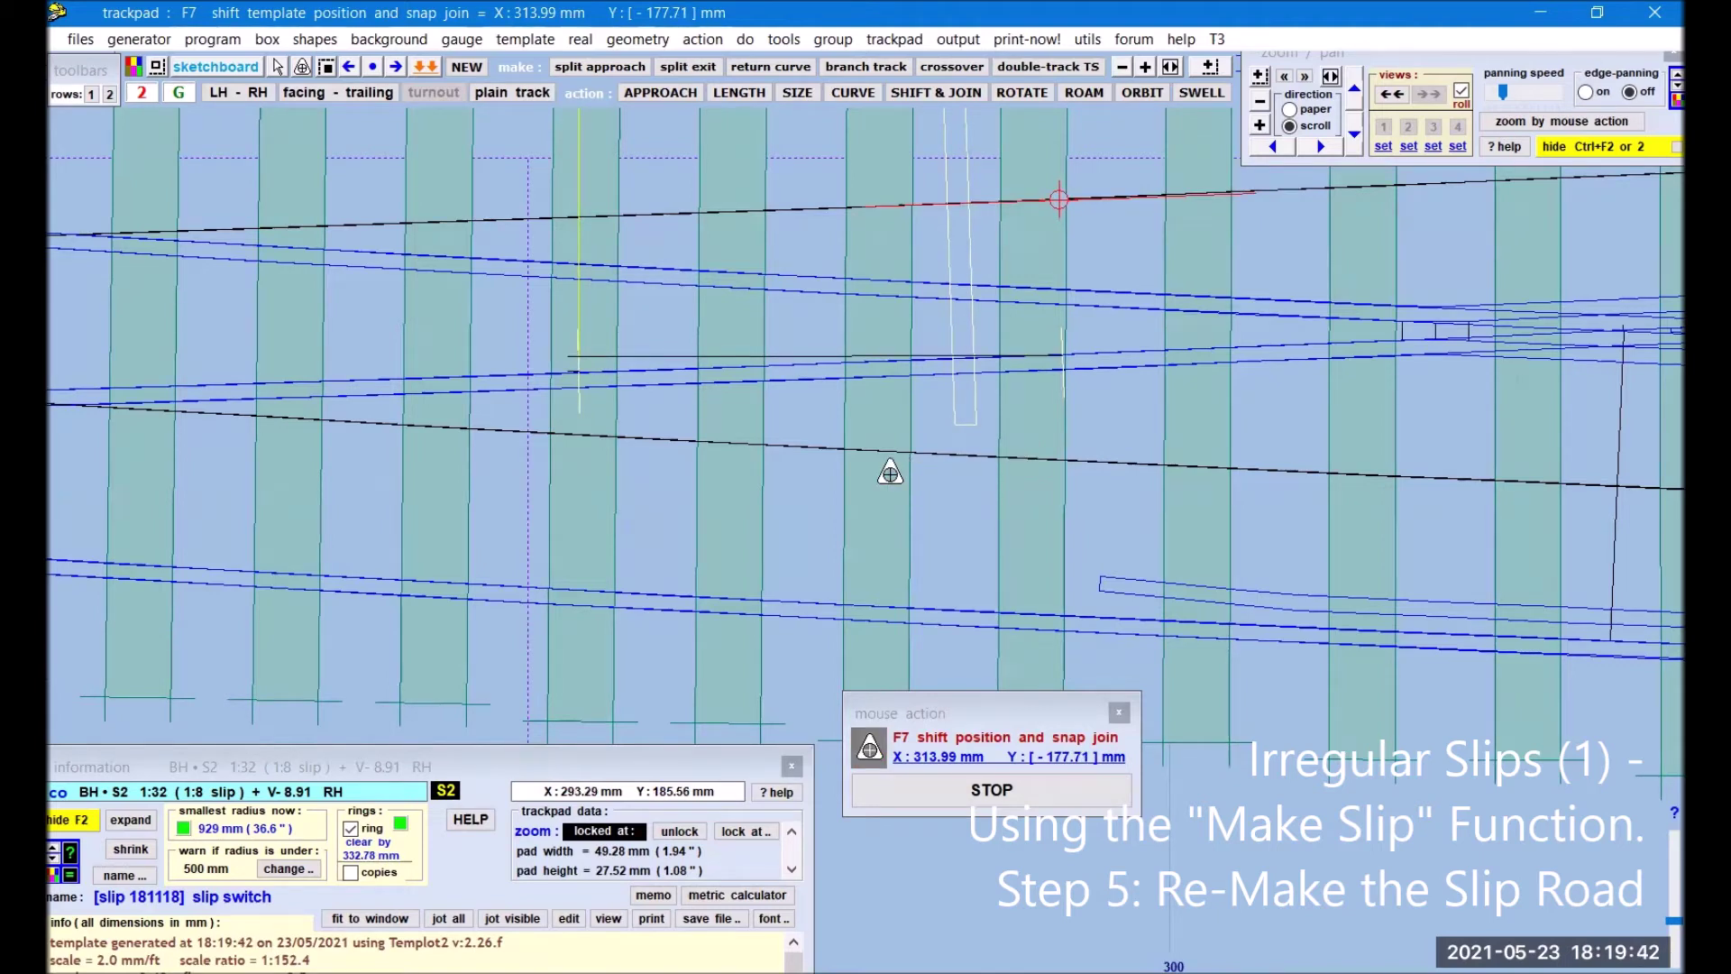
Step: Rotate the slip switch around its peg by about 0.14 degrees to line it up with the running rail
click(1261, 125)
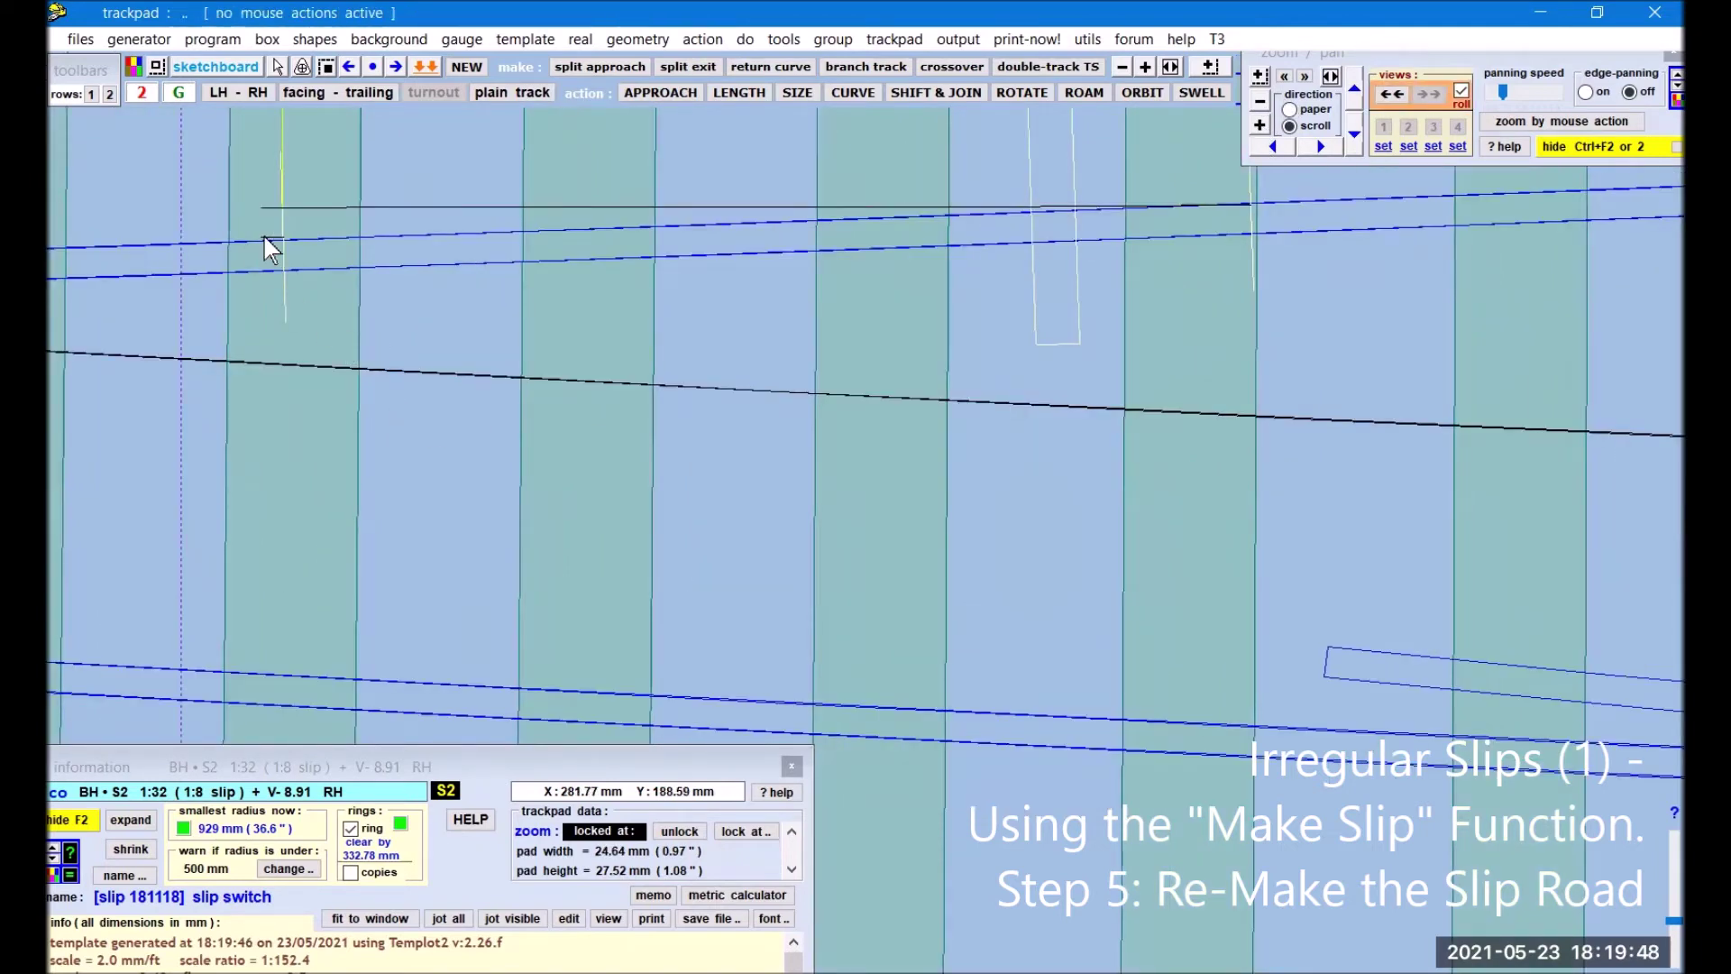
click(1022, 94)
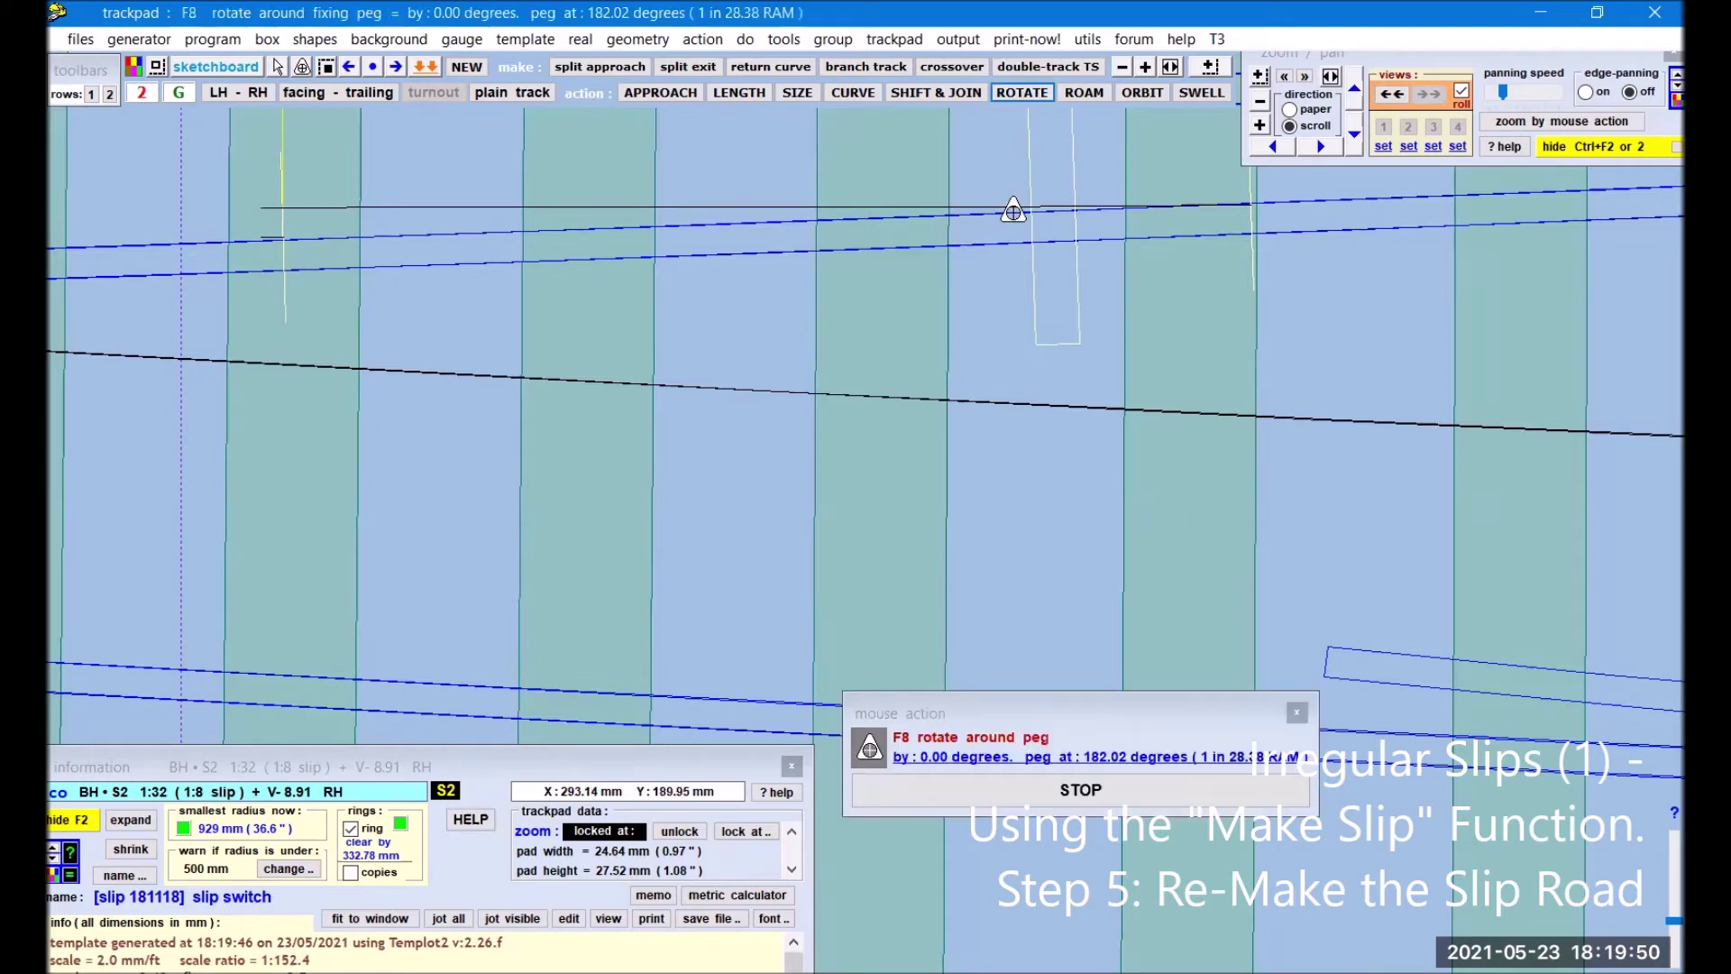
mouse_move(994, 339)
mouse_down()
mouse_move(1013, 310)
mouse_move(1021, 341)
mouse_up()
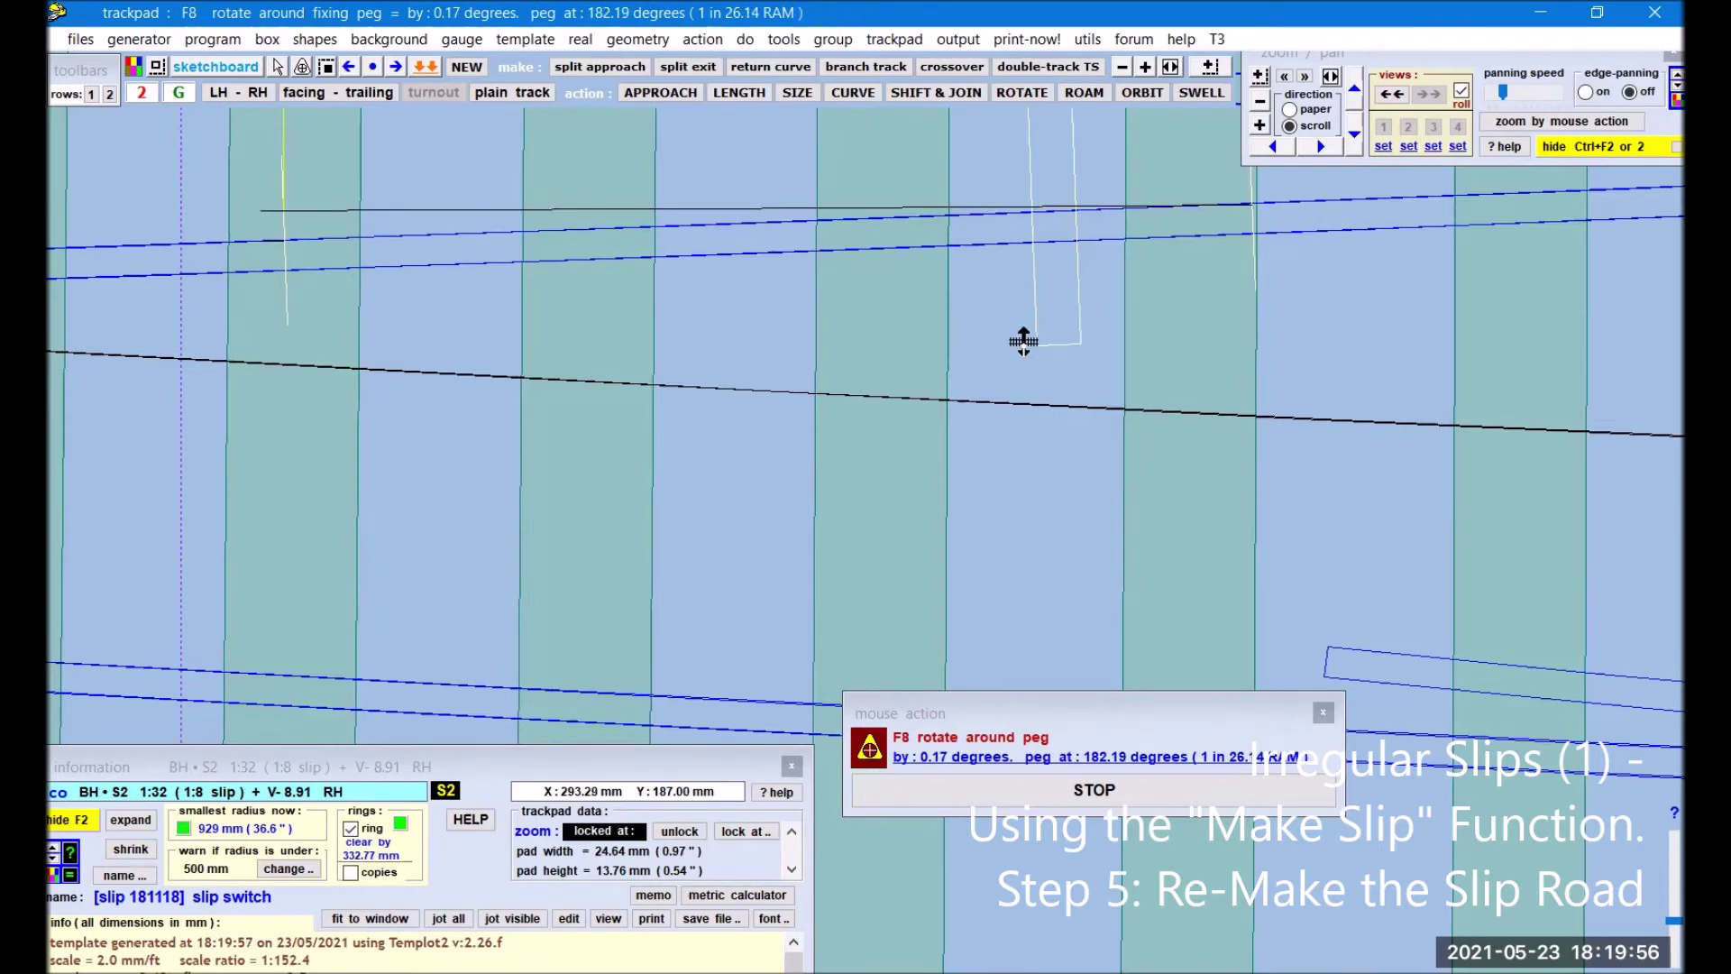
drag(1023, 341, 1028, 336)
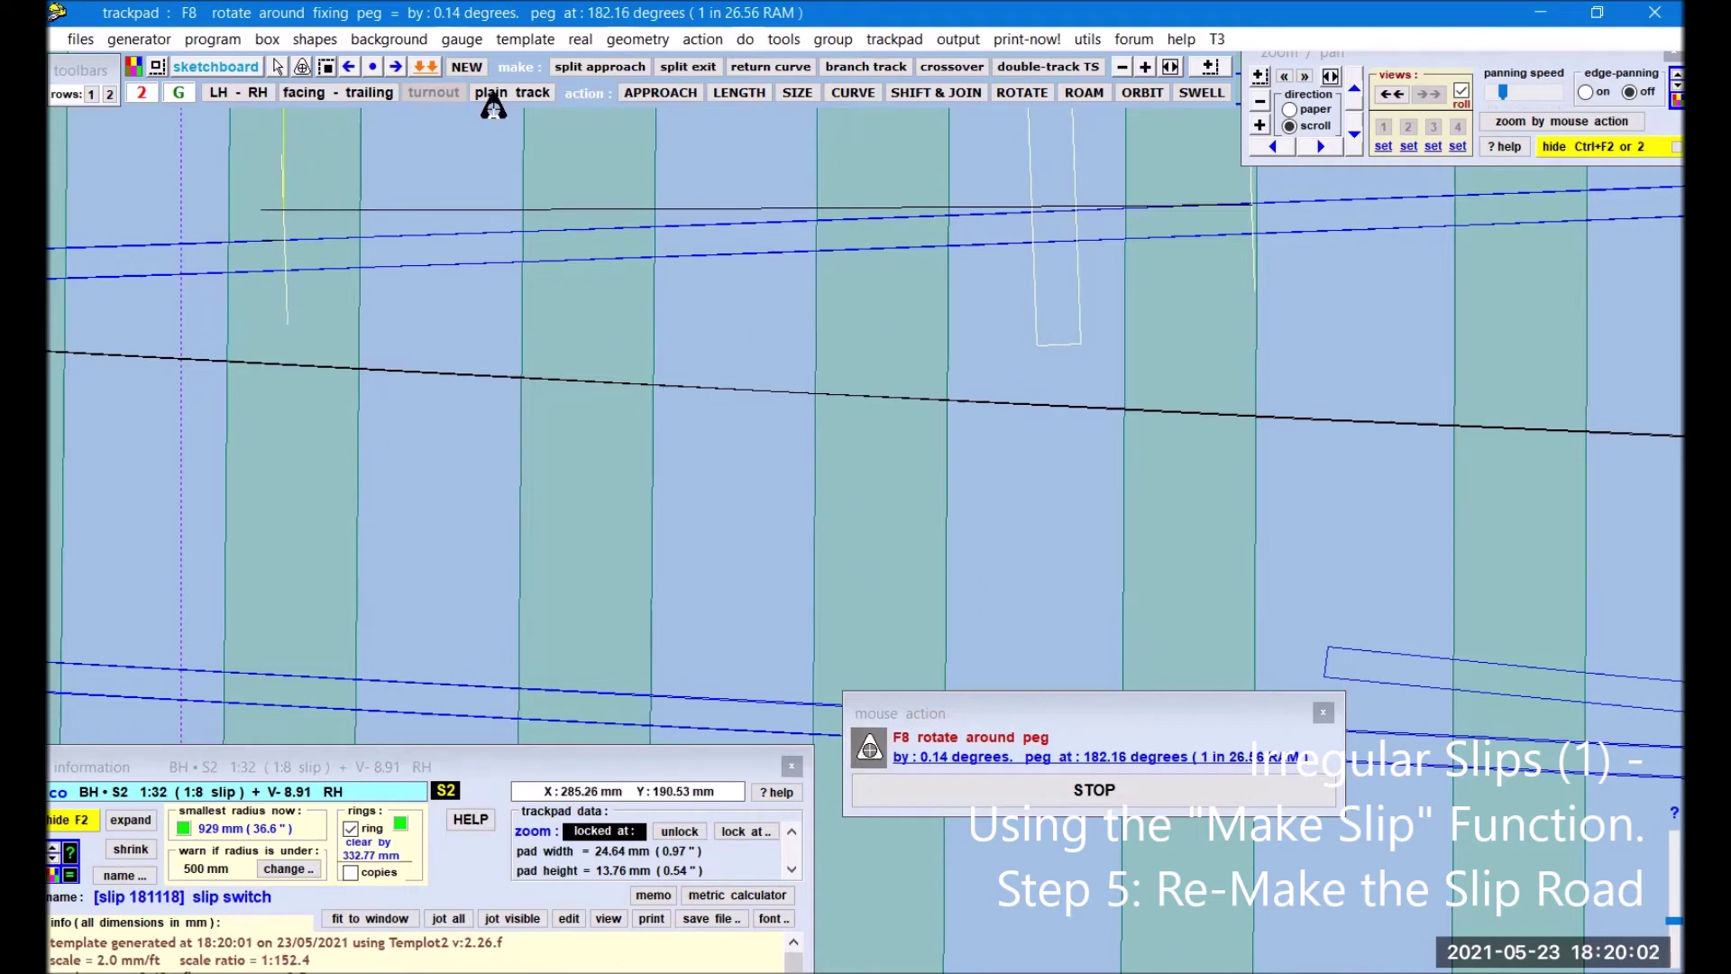
click(938, 794)
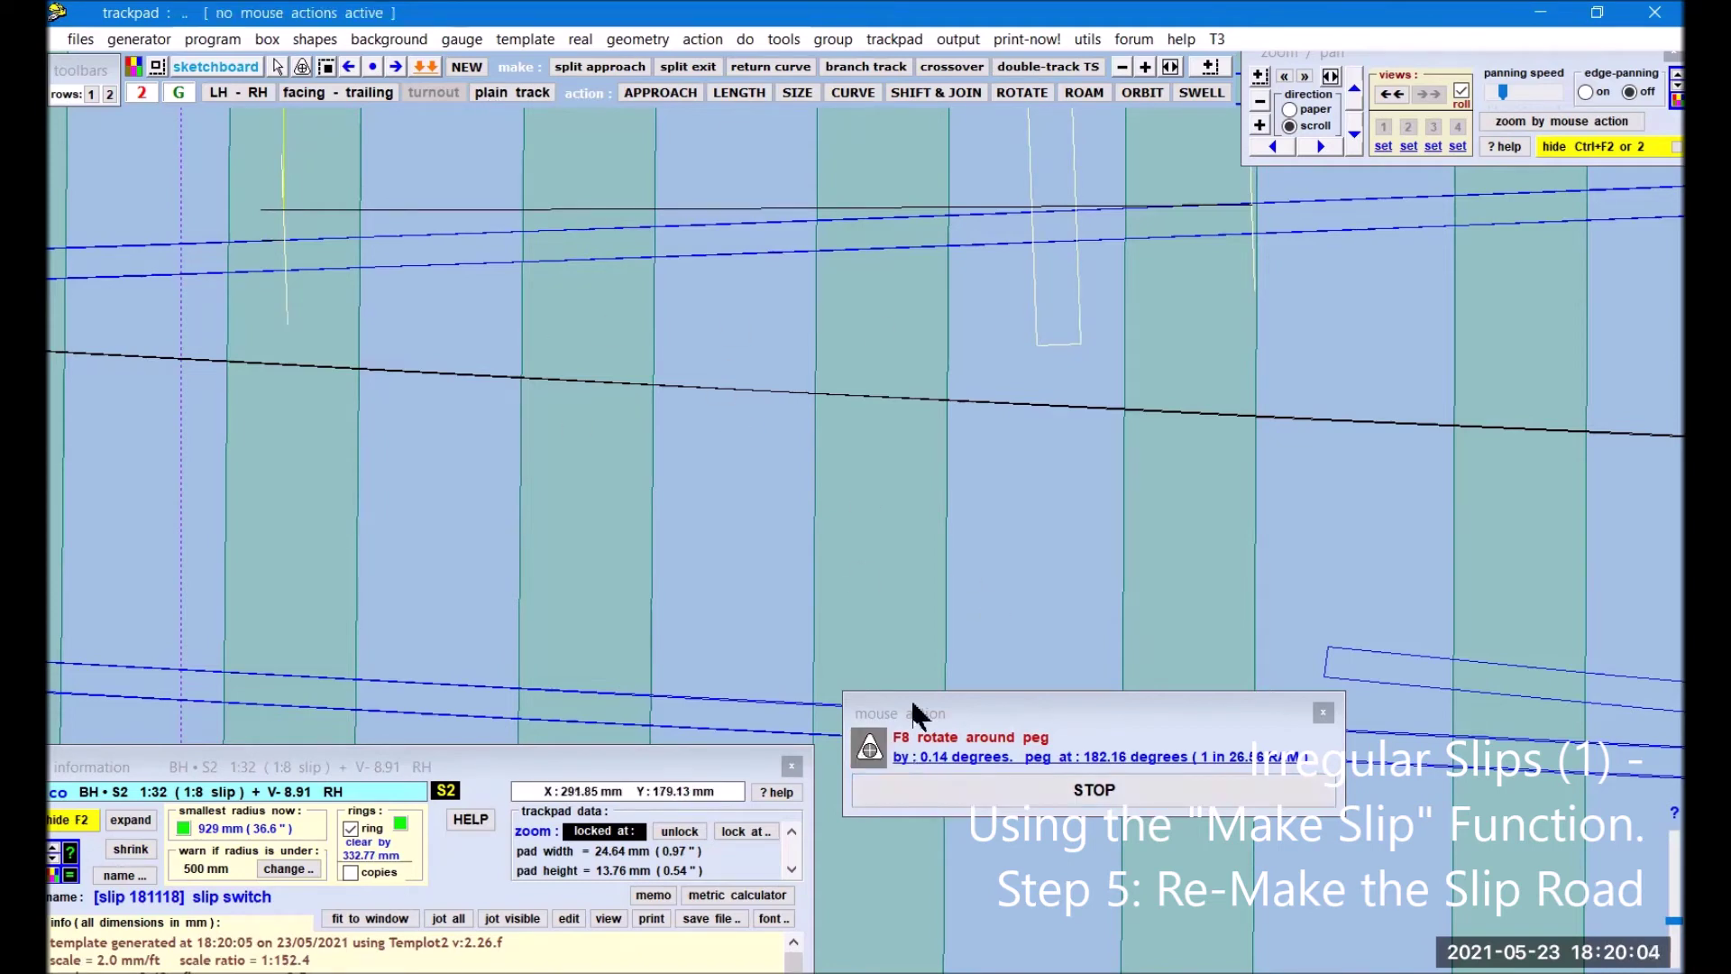
Step: Make a slip road from the realigned slip switch
click(1261, 101)
click(1260, 101)
click(1260, 101)
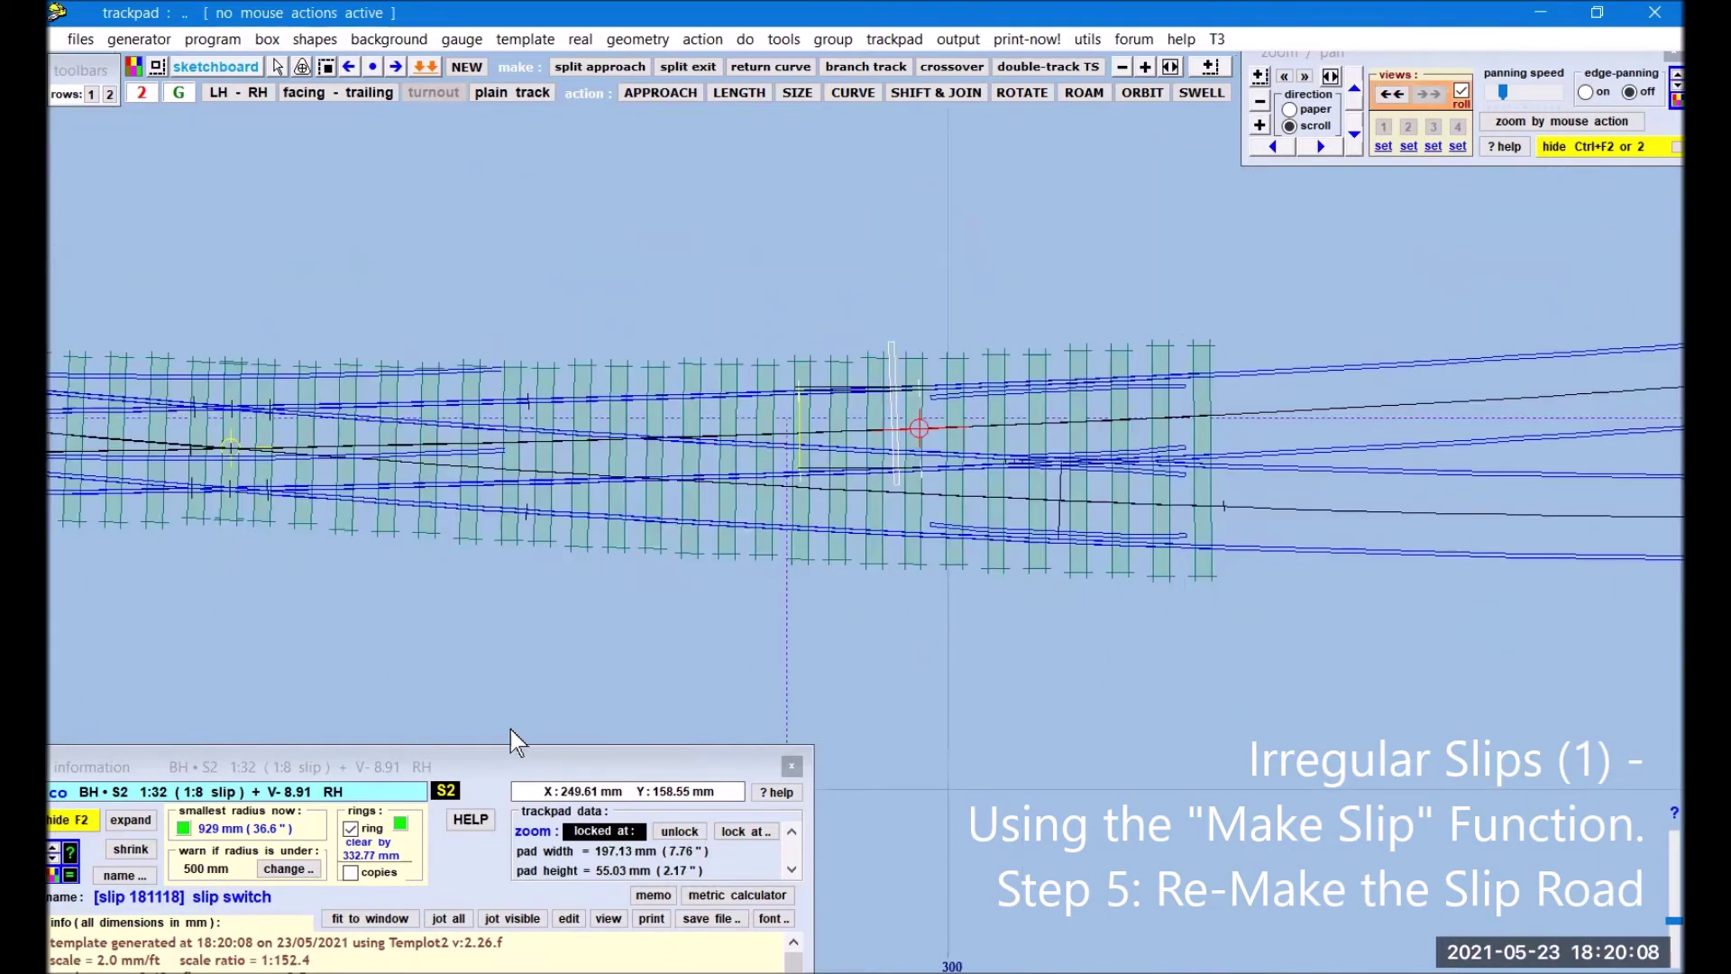
right_drag(371, 599, 911, 620)
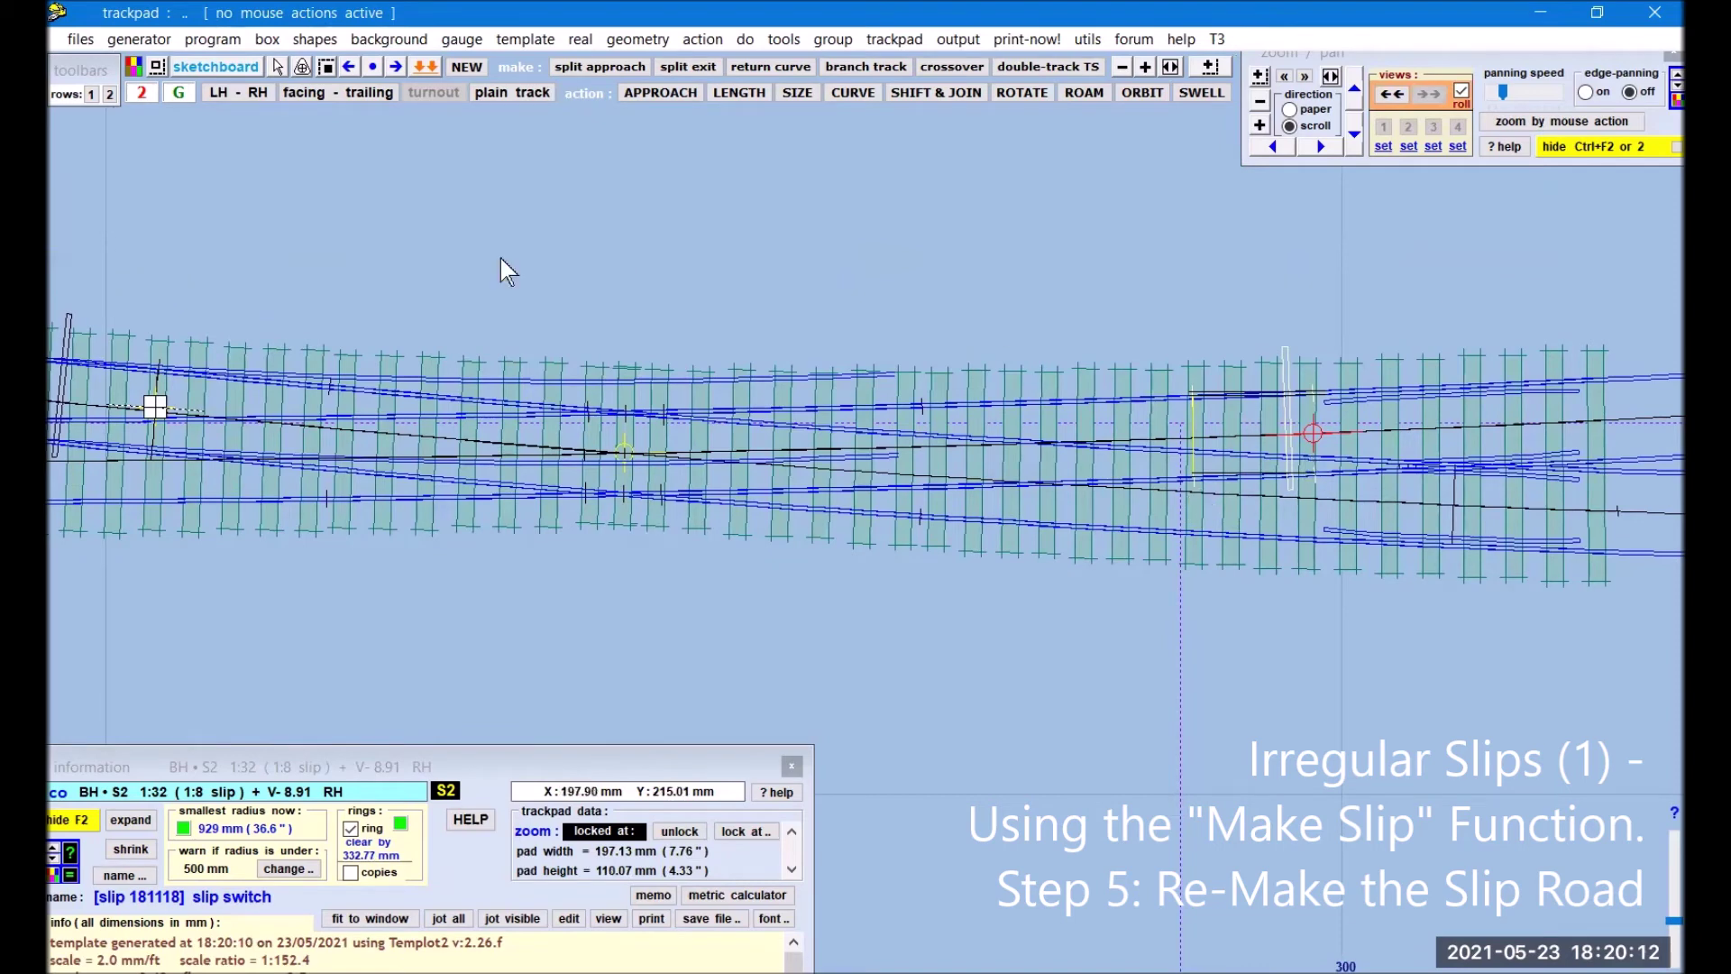
click(784, 40)
mouse_move(862, 749)
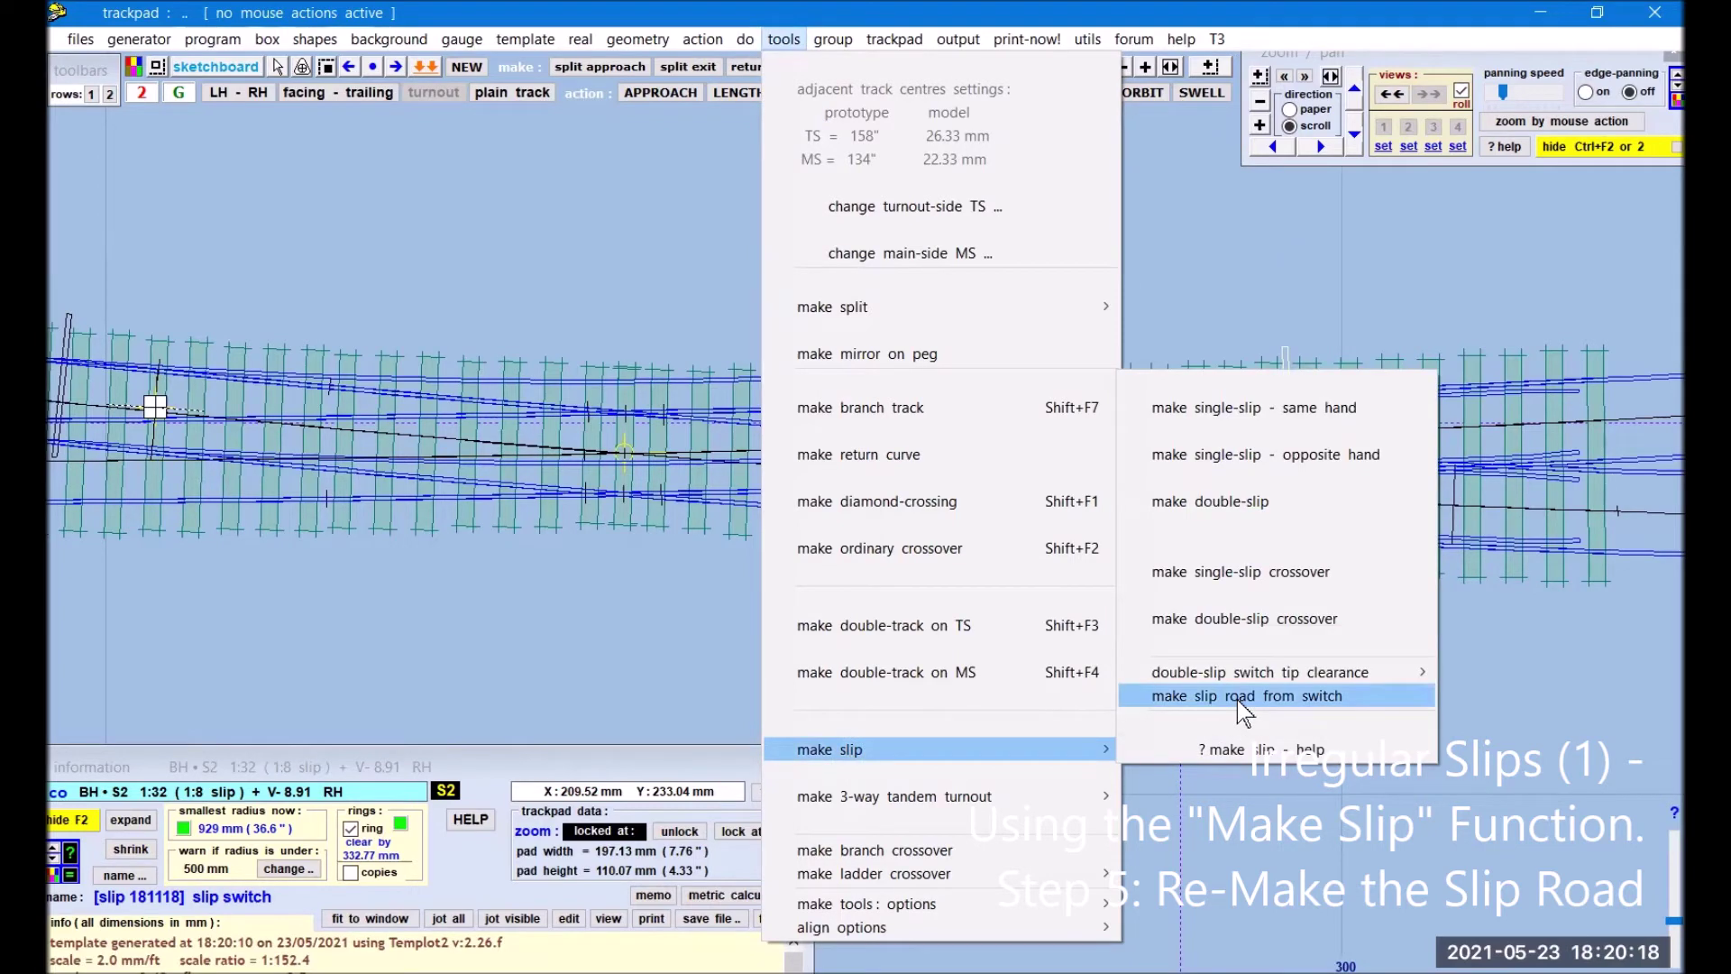
click(1238, 697)
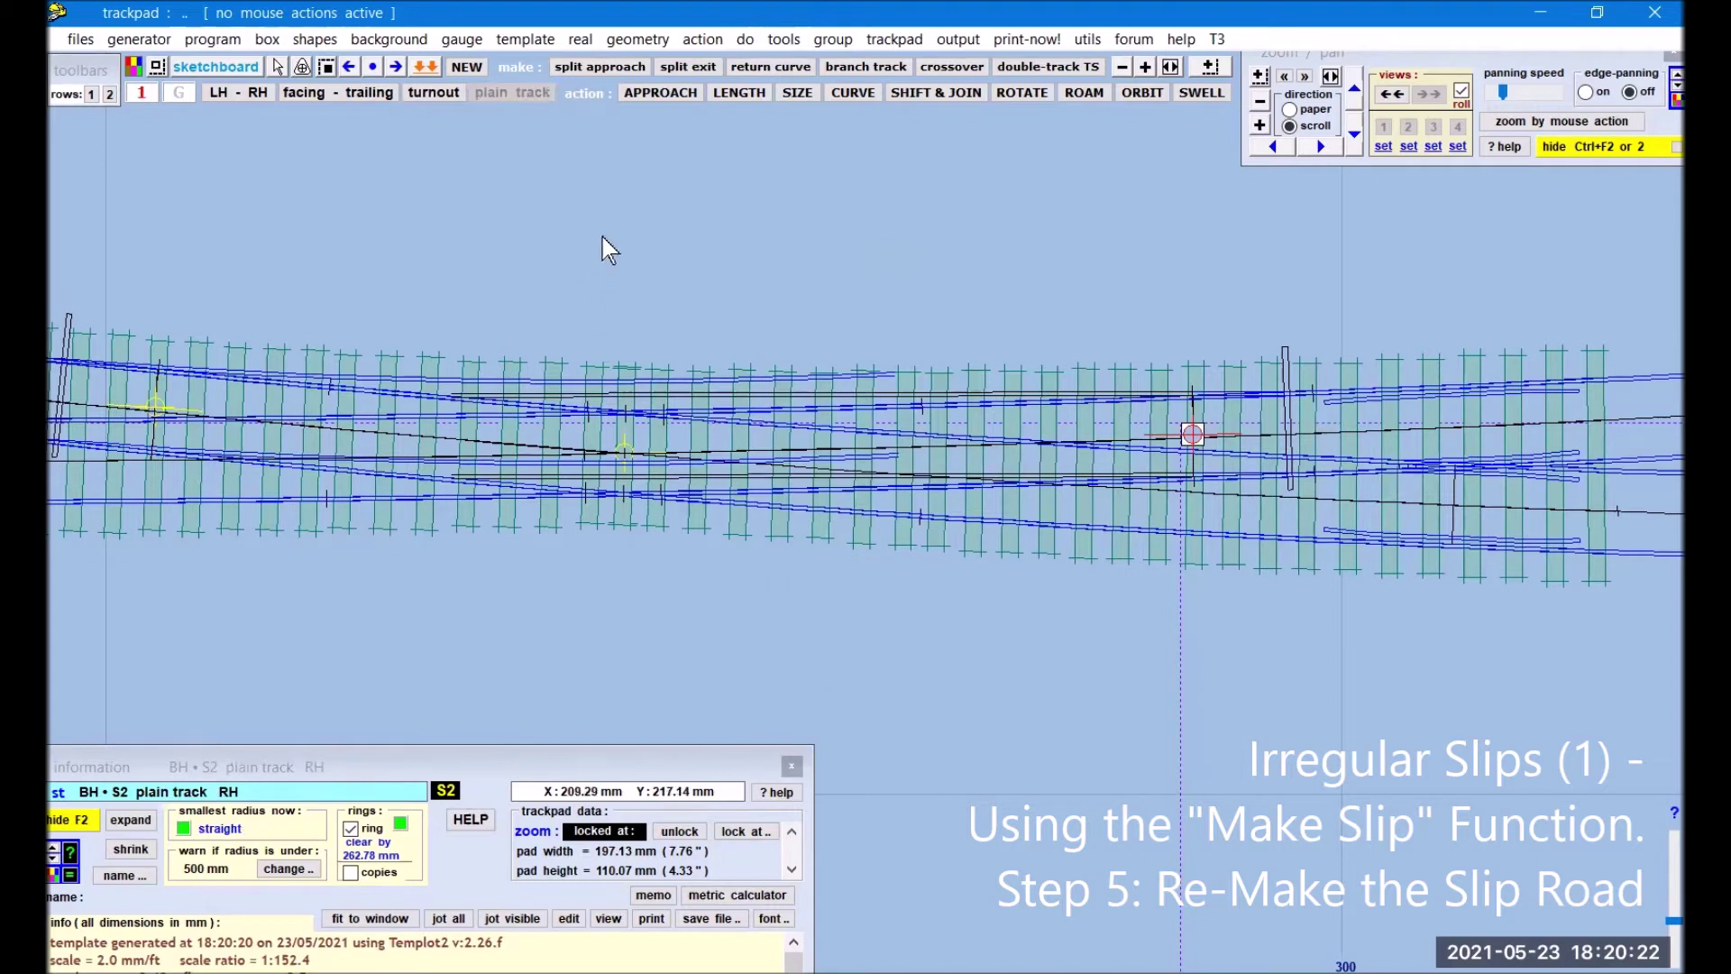
Step: Lengthen the new slip road to about 122 mm and curve it to a radius of about -2518 mm, storing it in the background
click(740, 92)
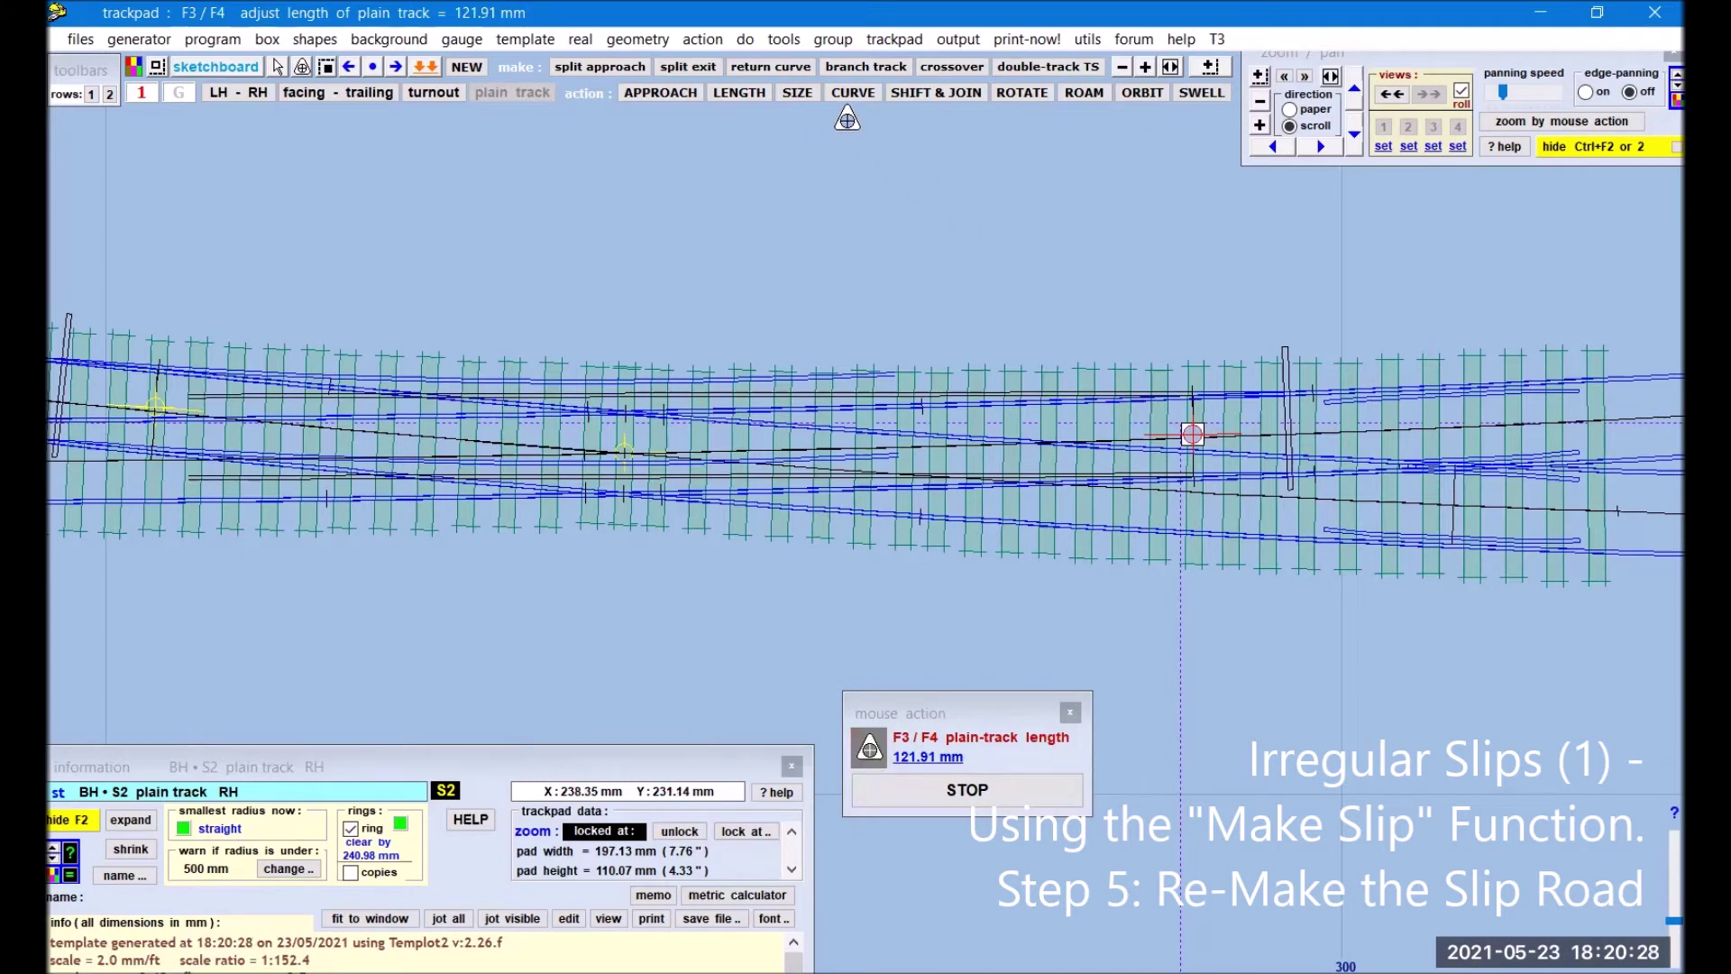
click(855, 91)
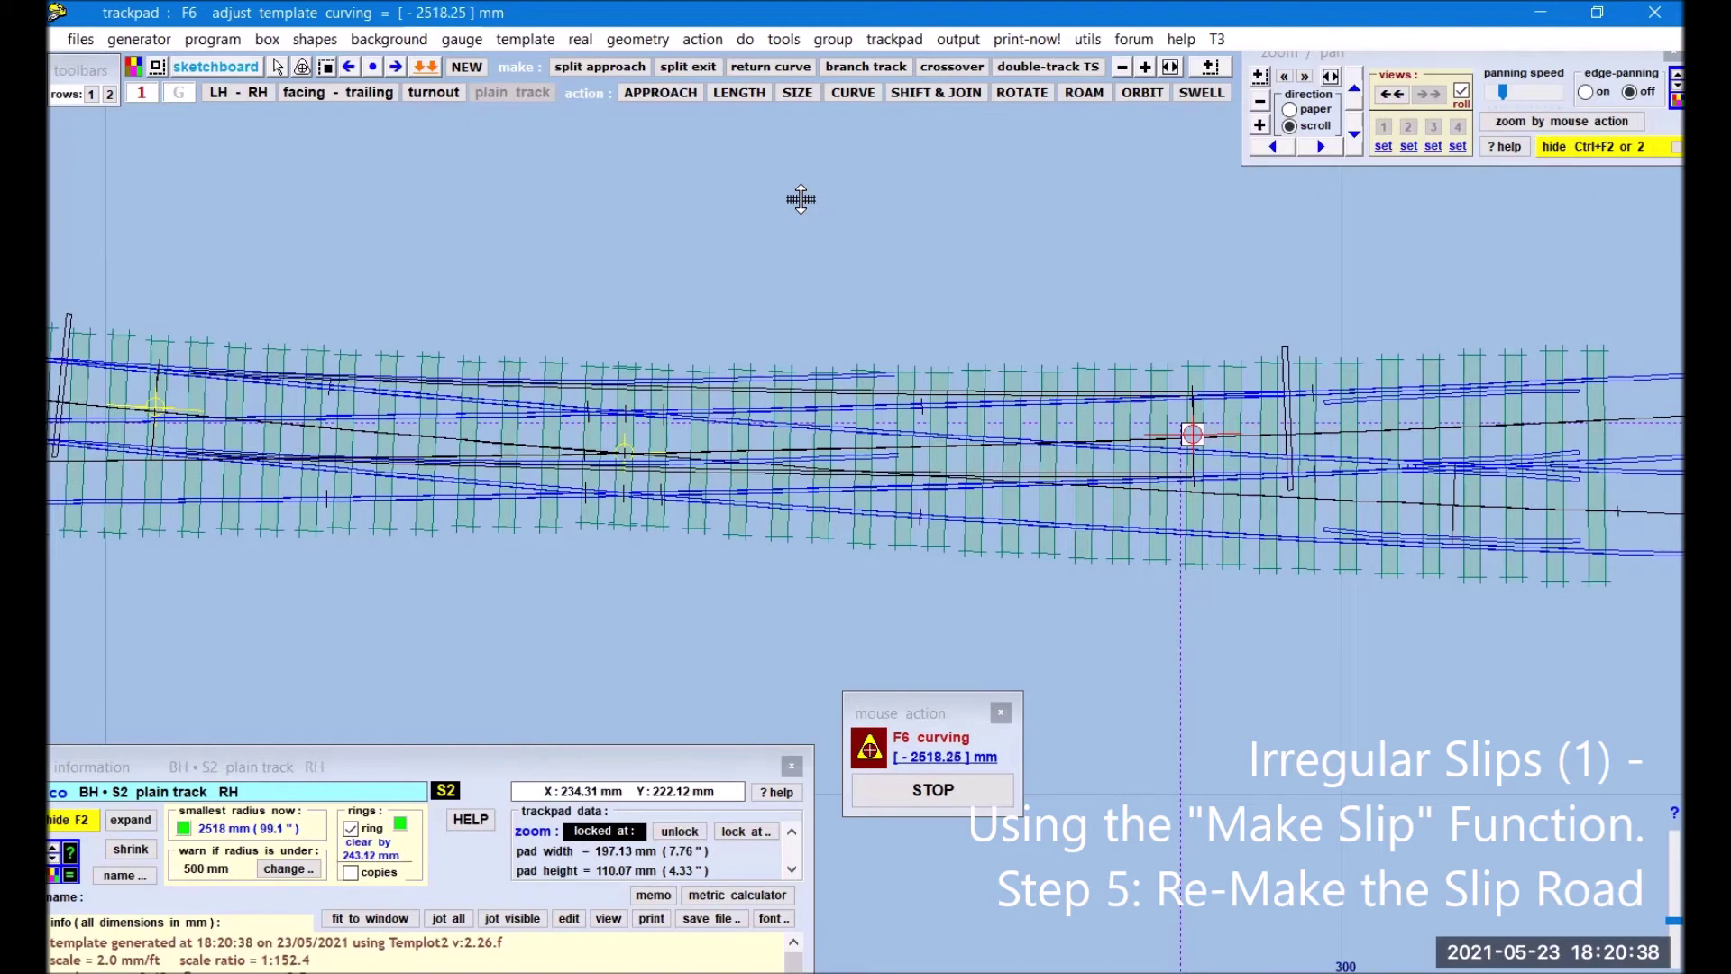
click(800, 199)
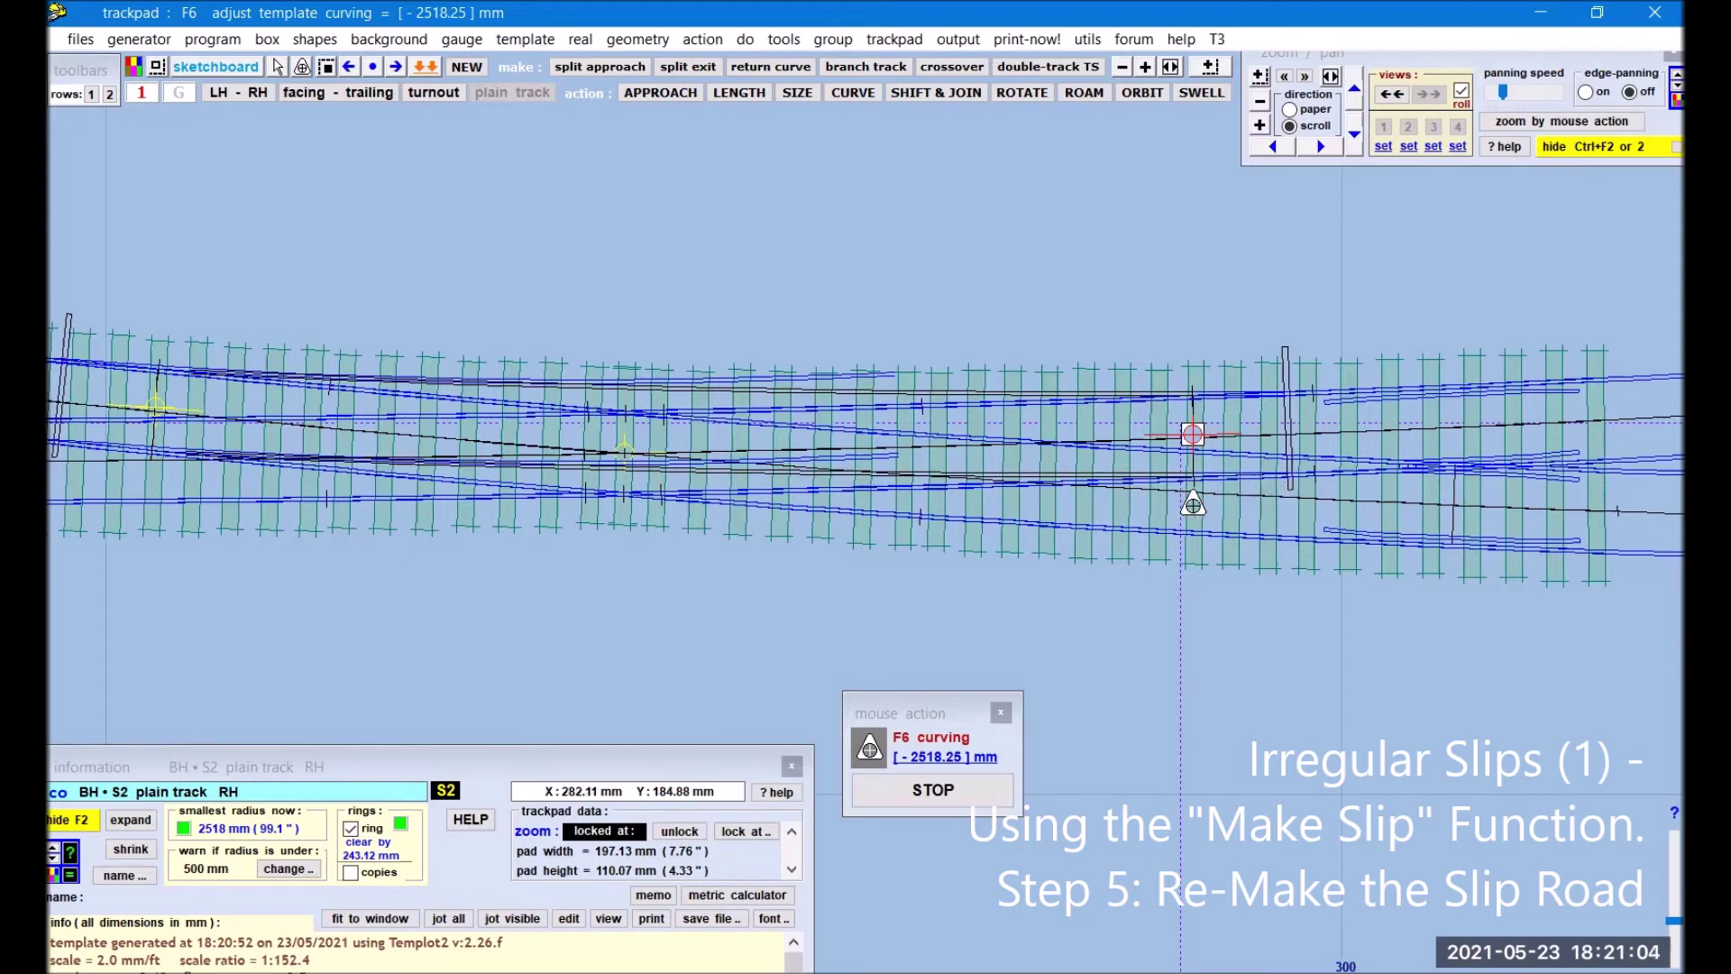
click(427, 67)
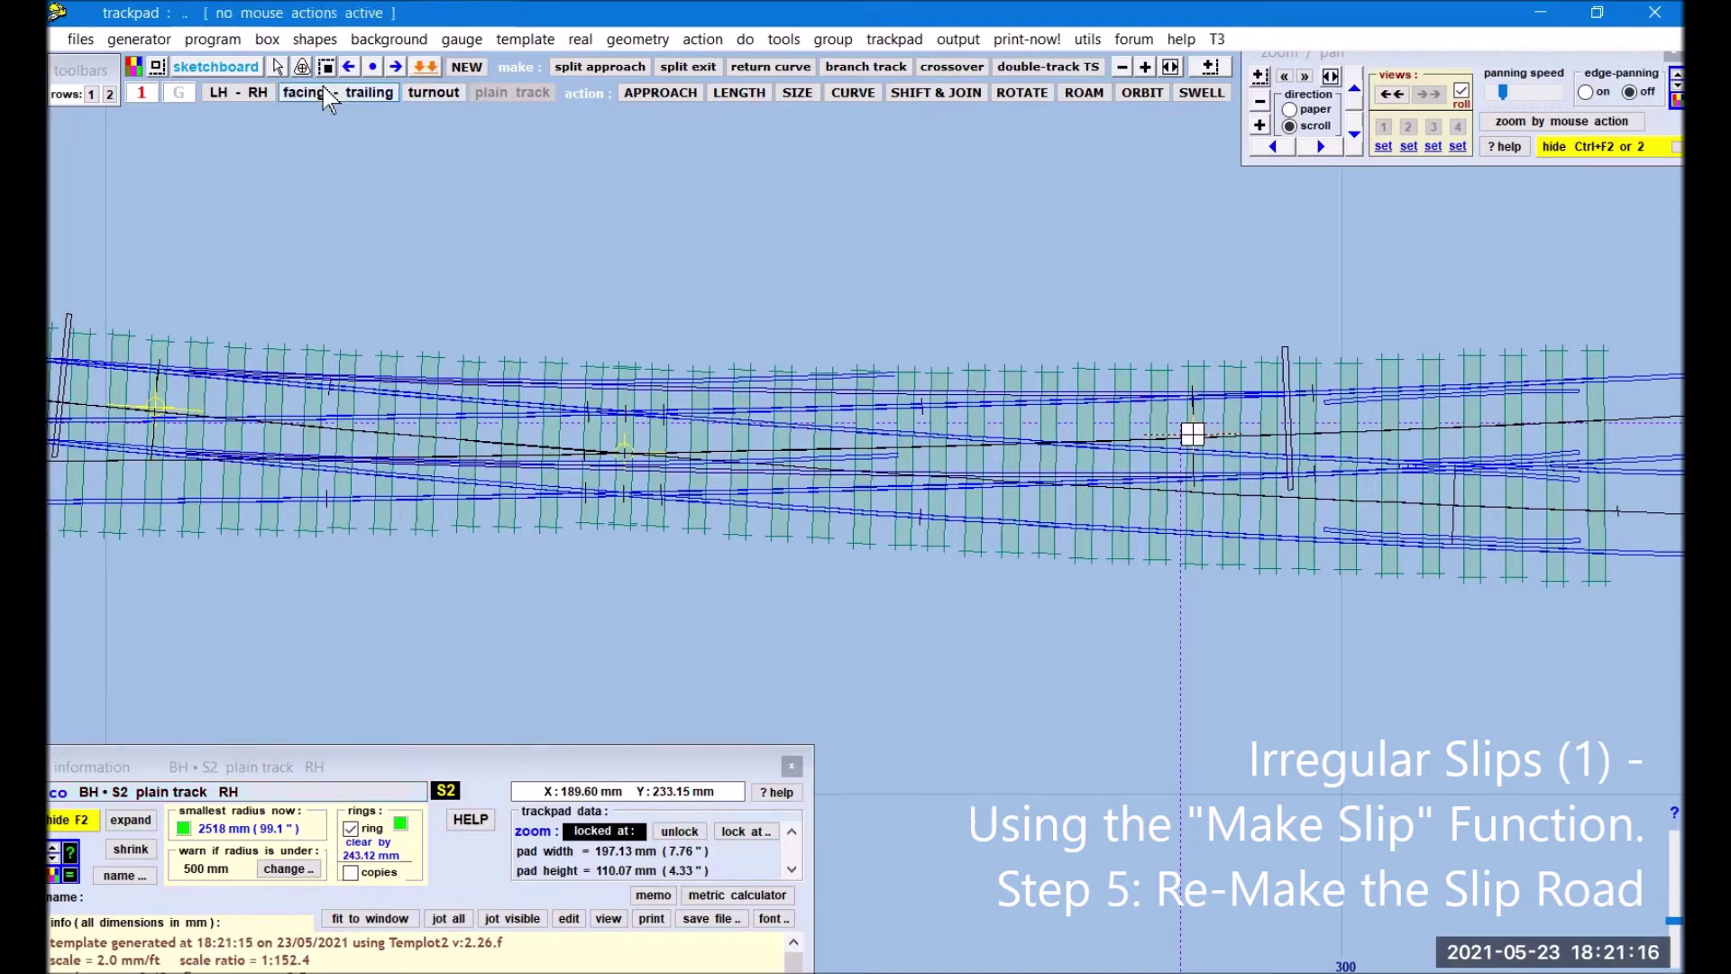
Step: Load the earlier left-hand slip road, plain track PL039, from the storage box into the control template using the delete option
click(268, 41)
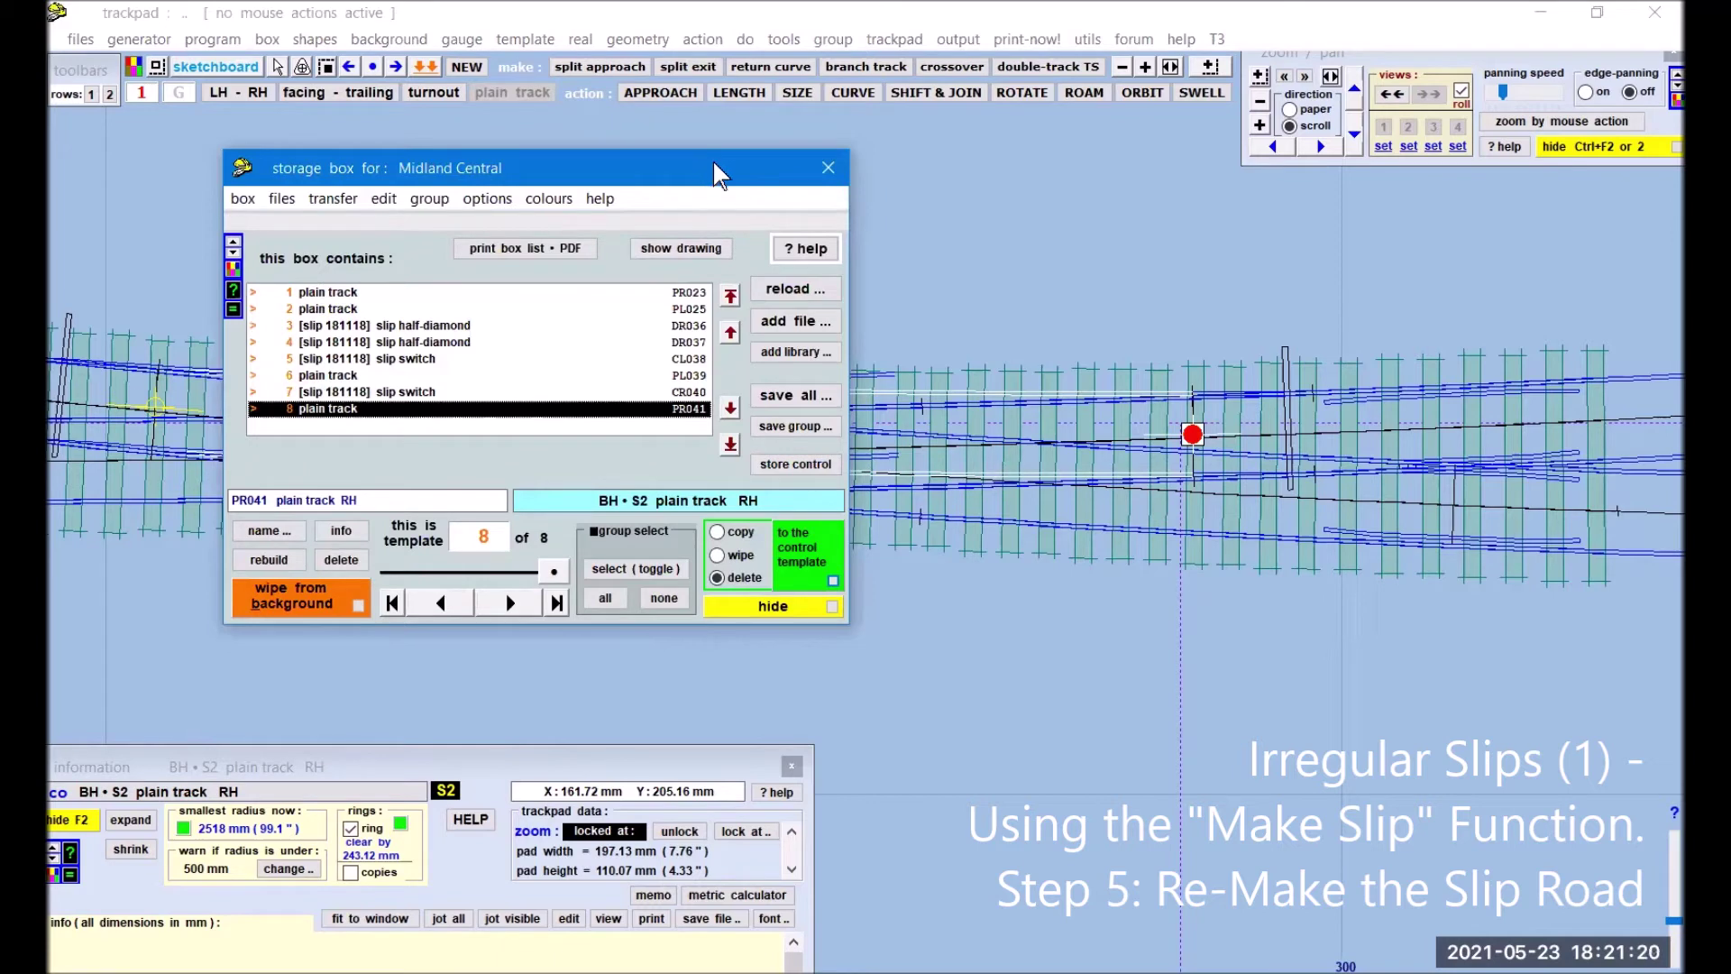
drag(717, 171, 1478, 321)
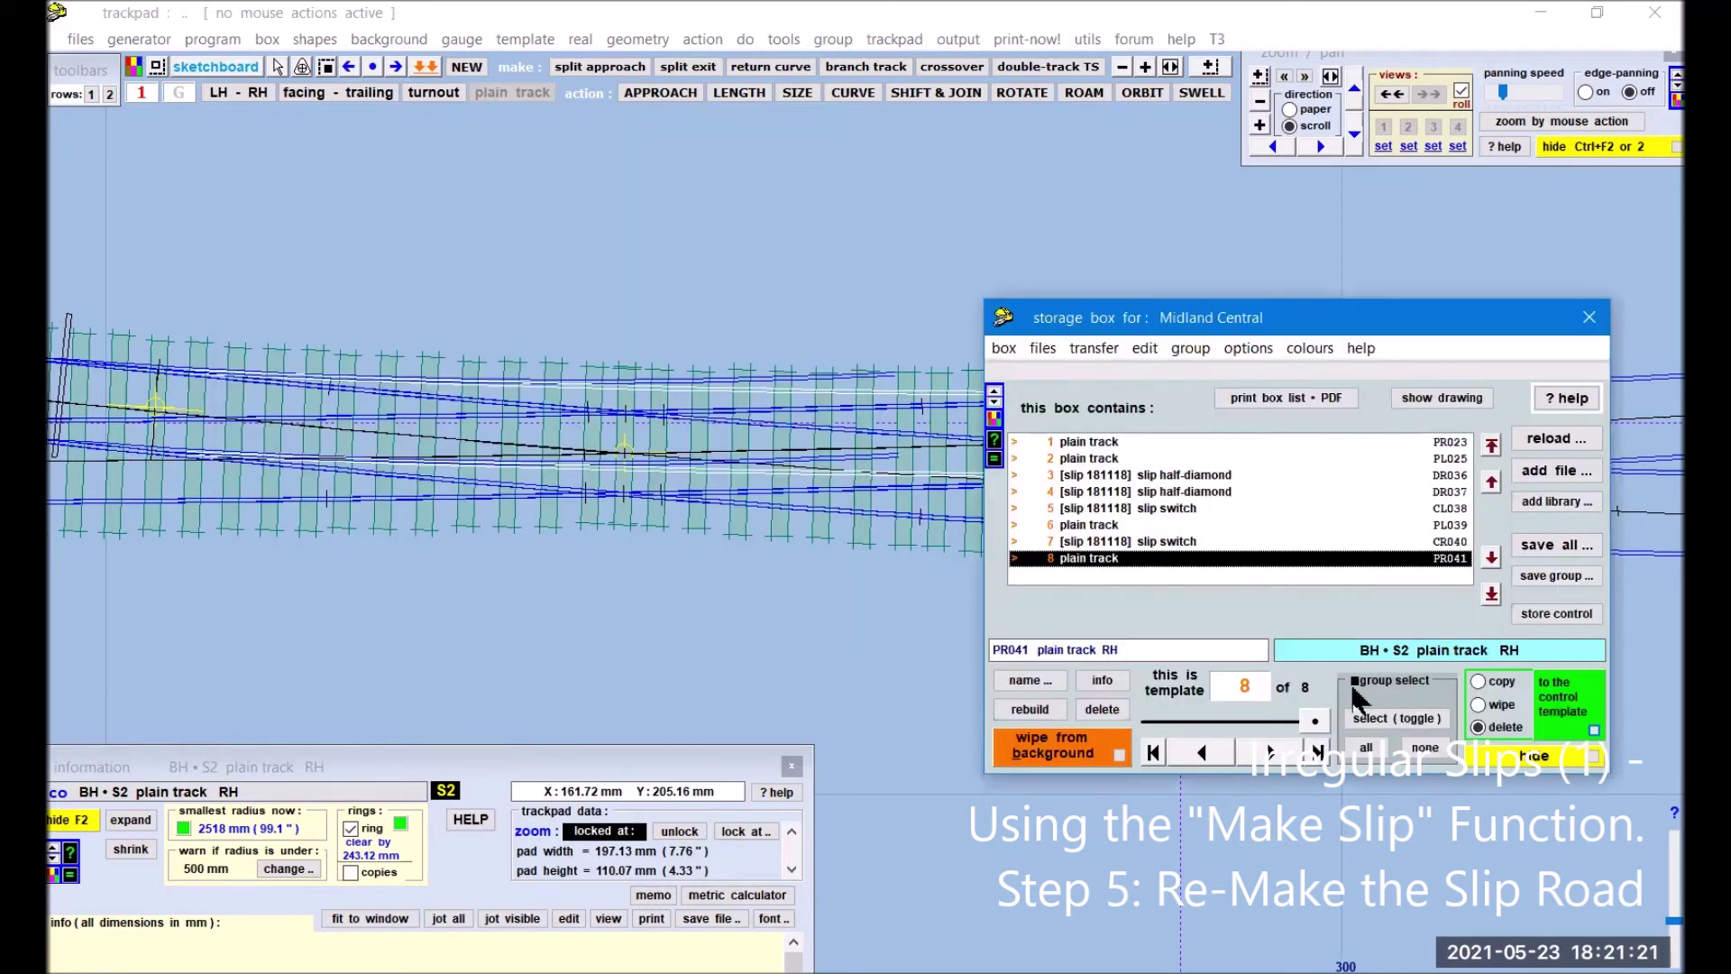
click(1097, 528)
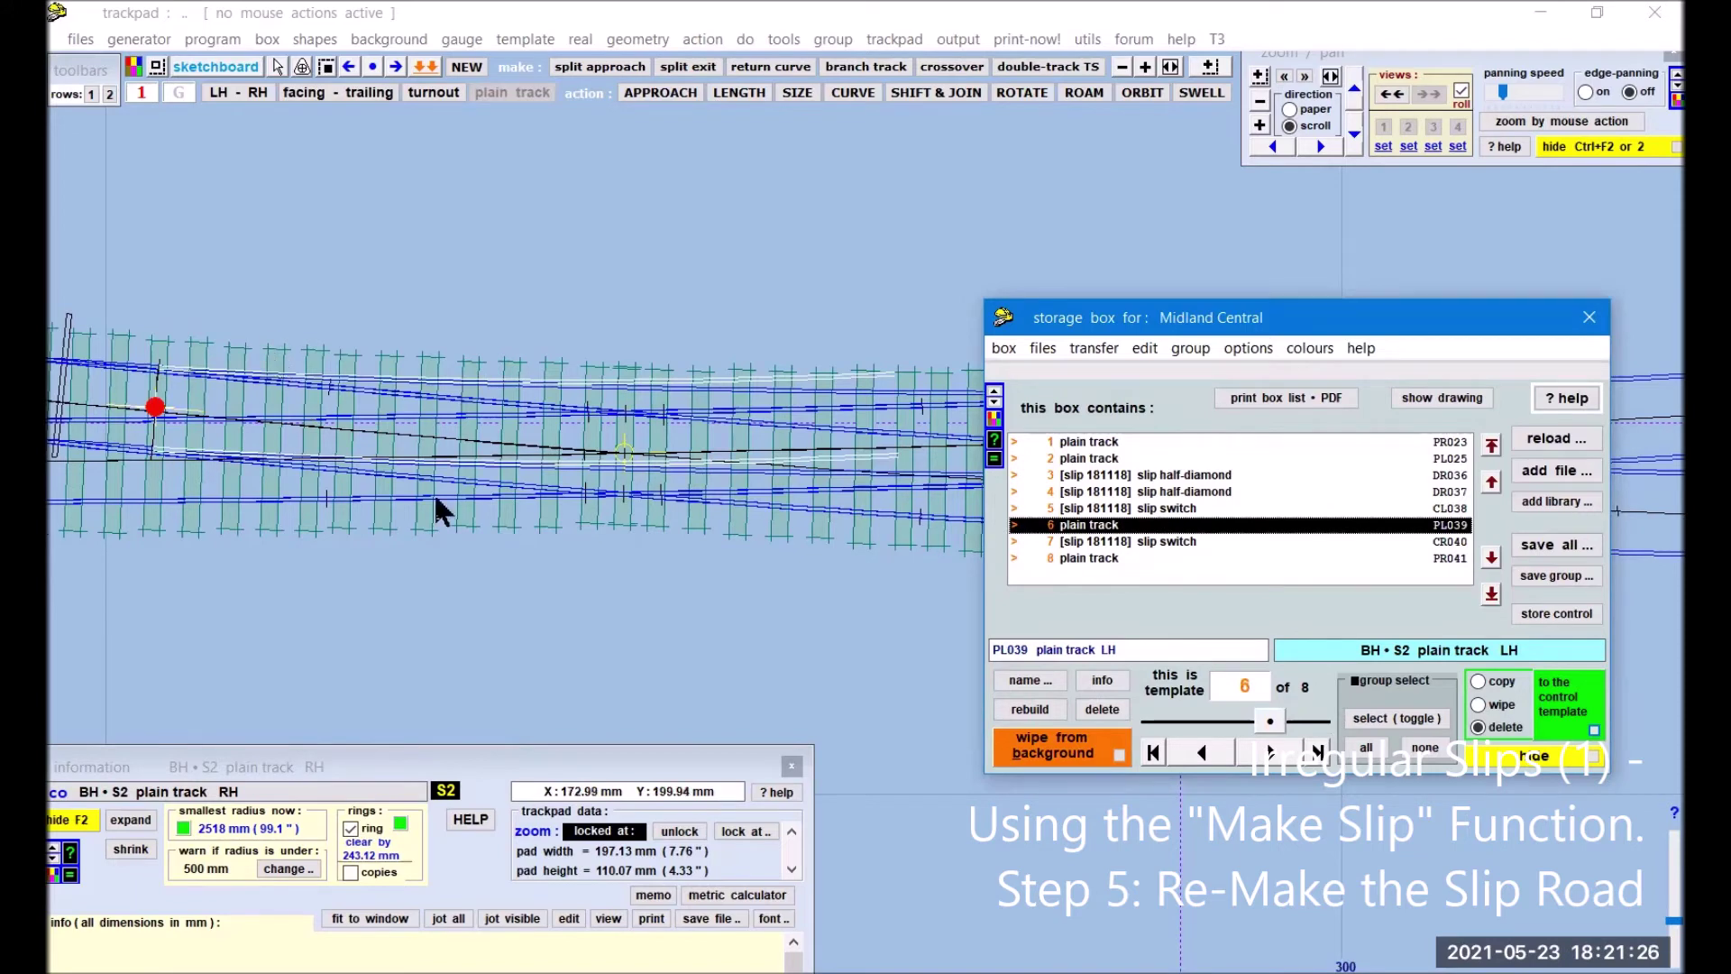
click(1588, 716)
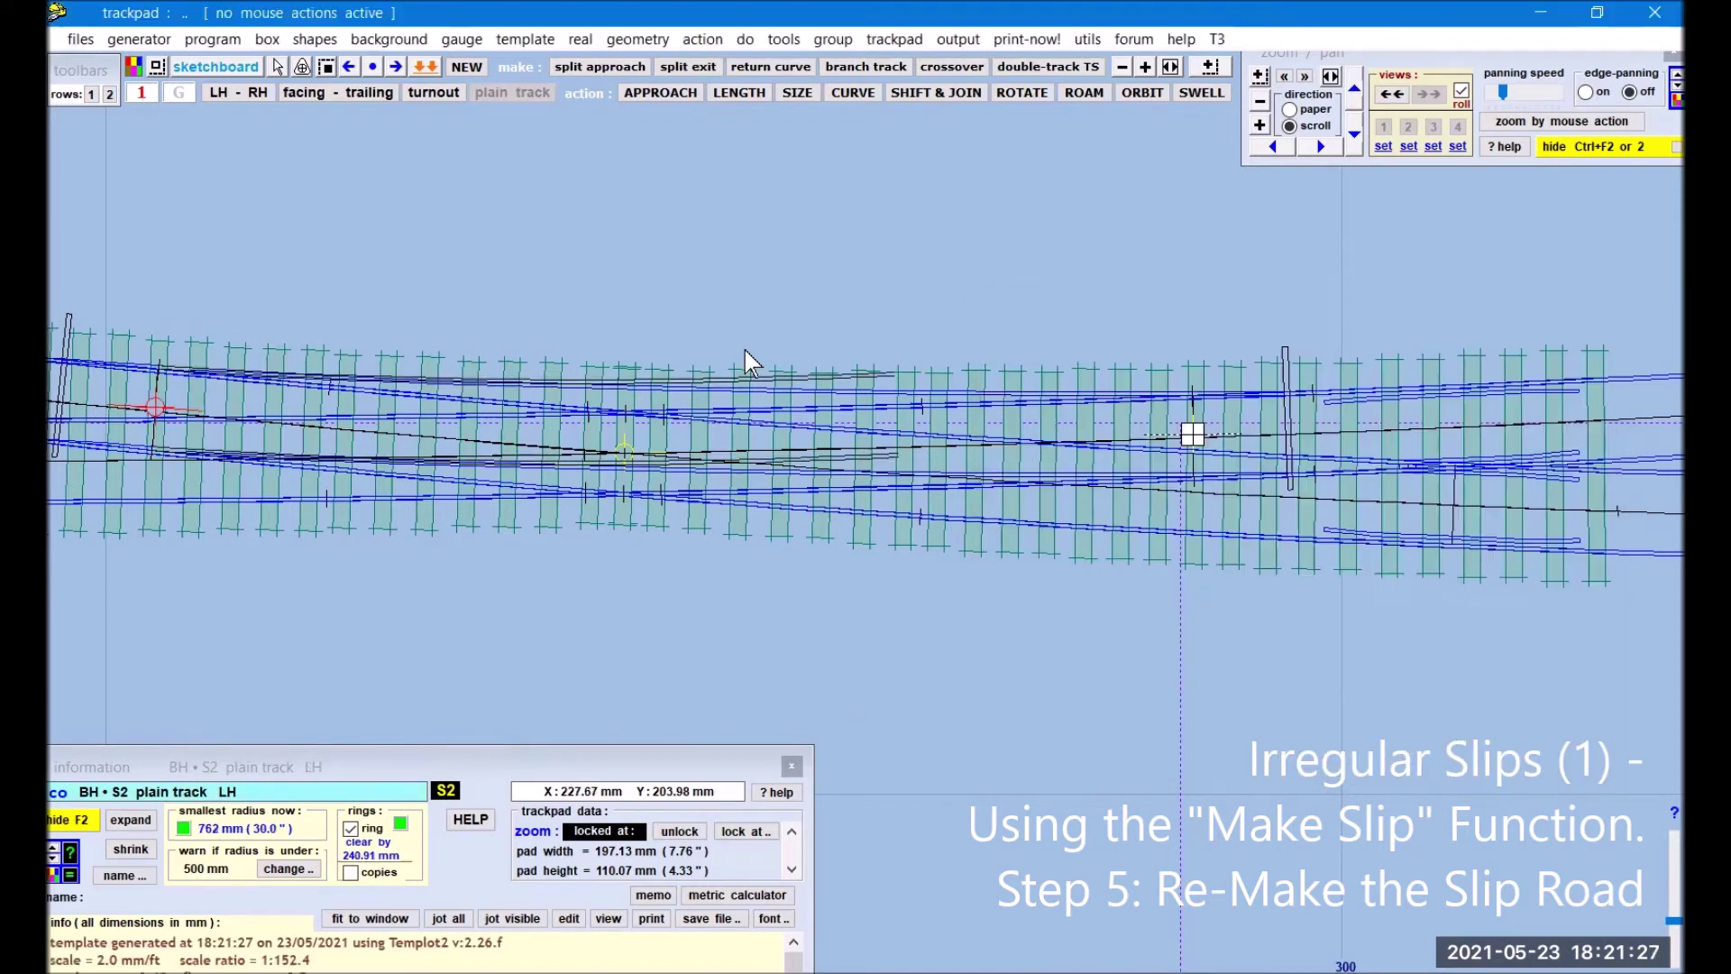
Step: Curve the left-hand slip road to a radius of about -1026 mm so it meets the other slip road
click(856, 94)
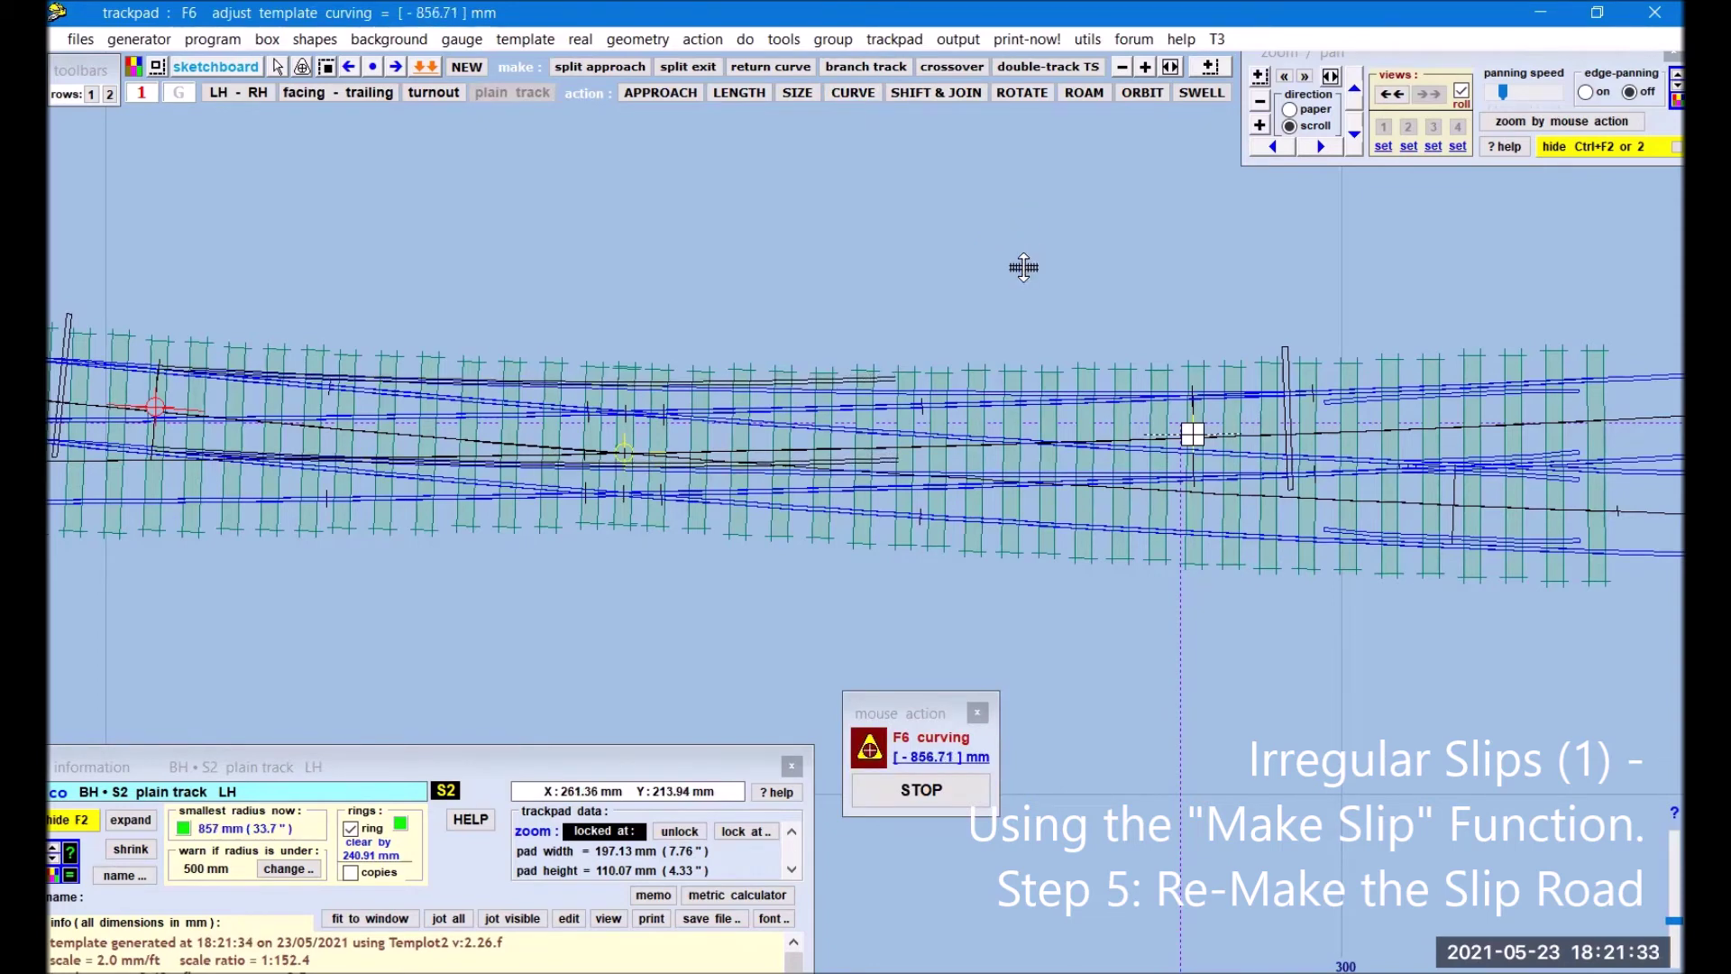
click(1022, 330)
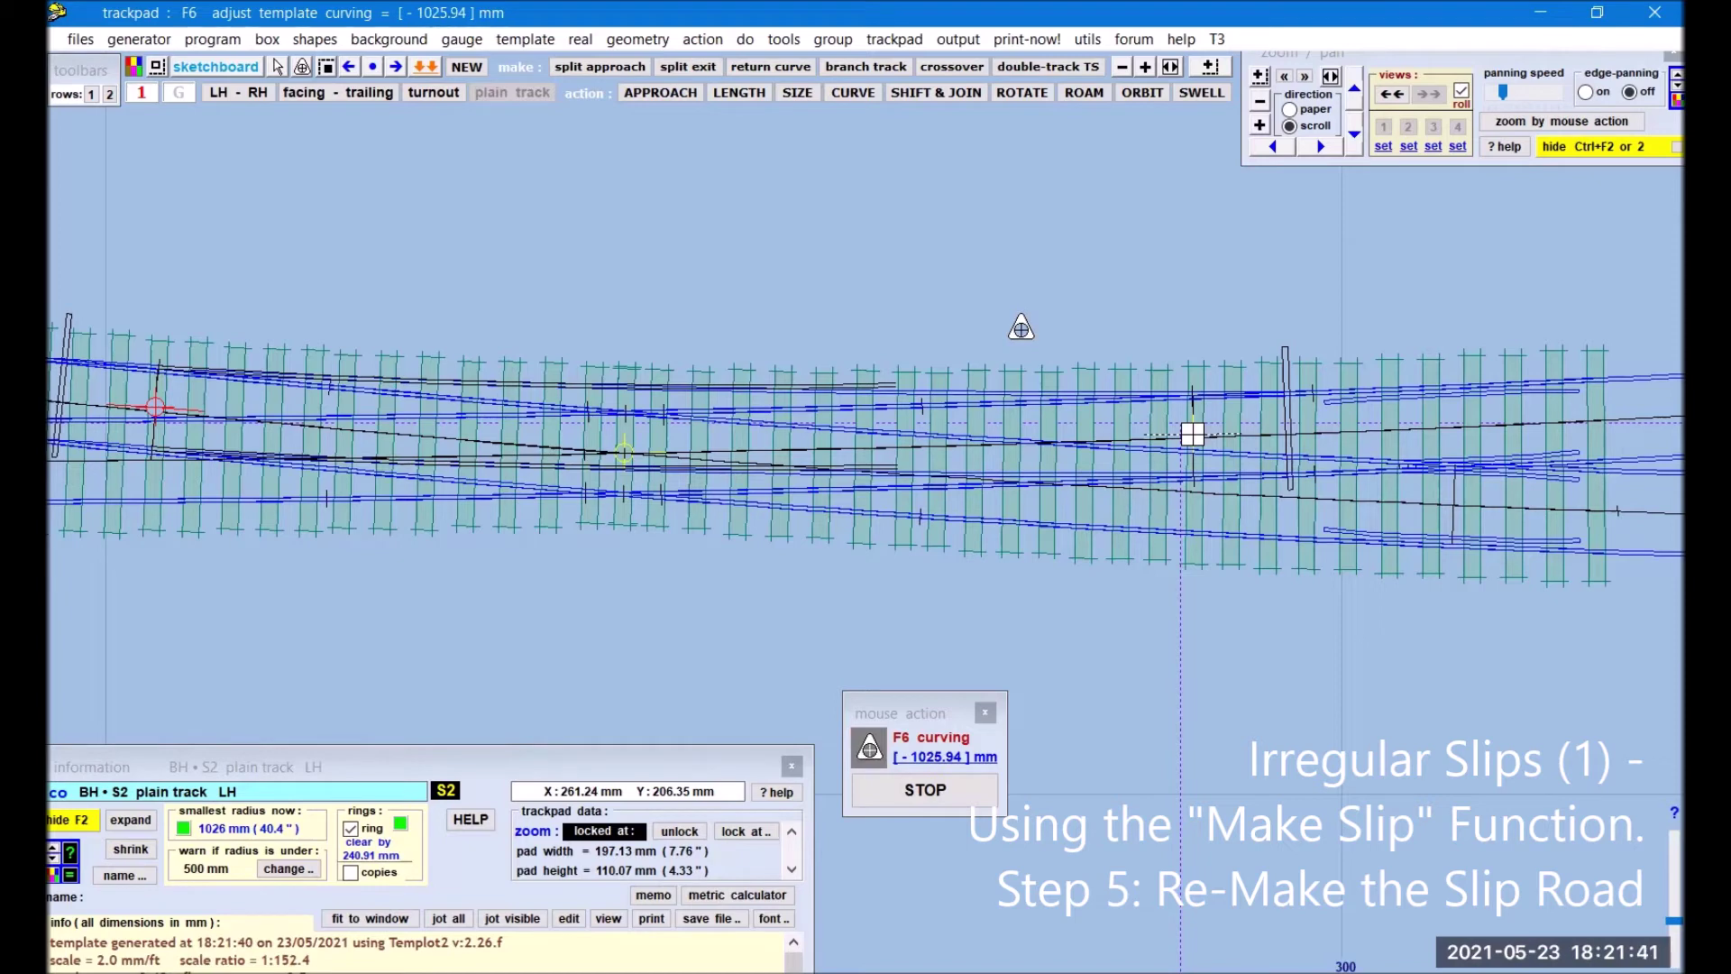
click(929, 795)
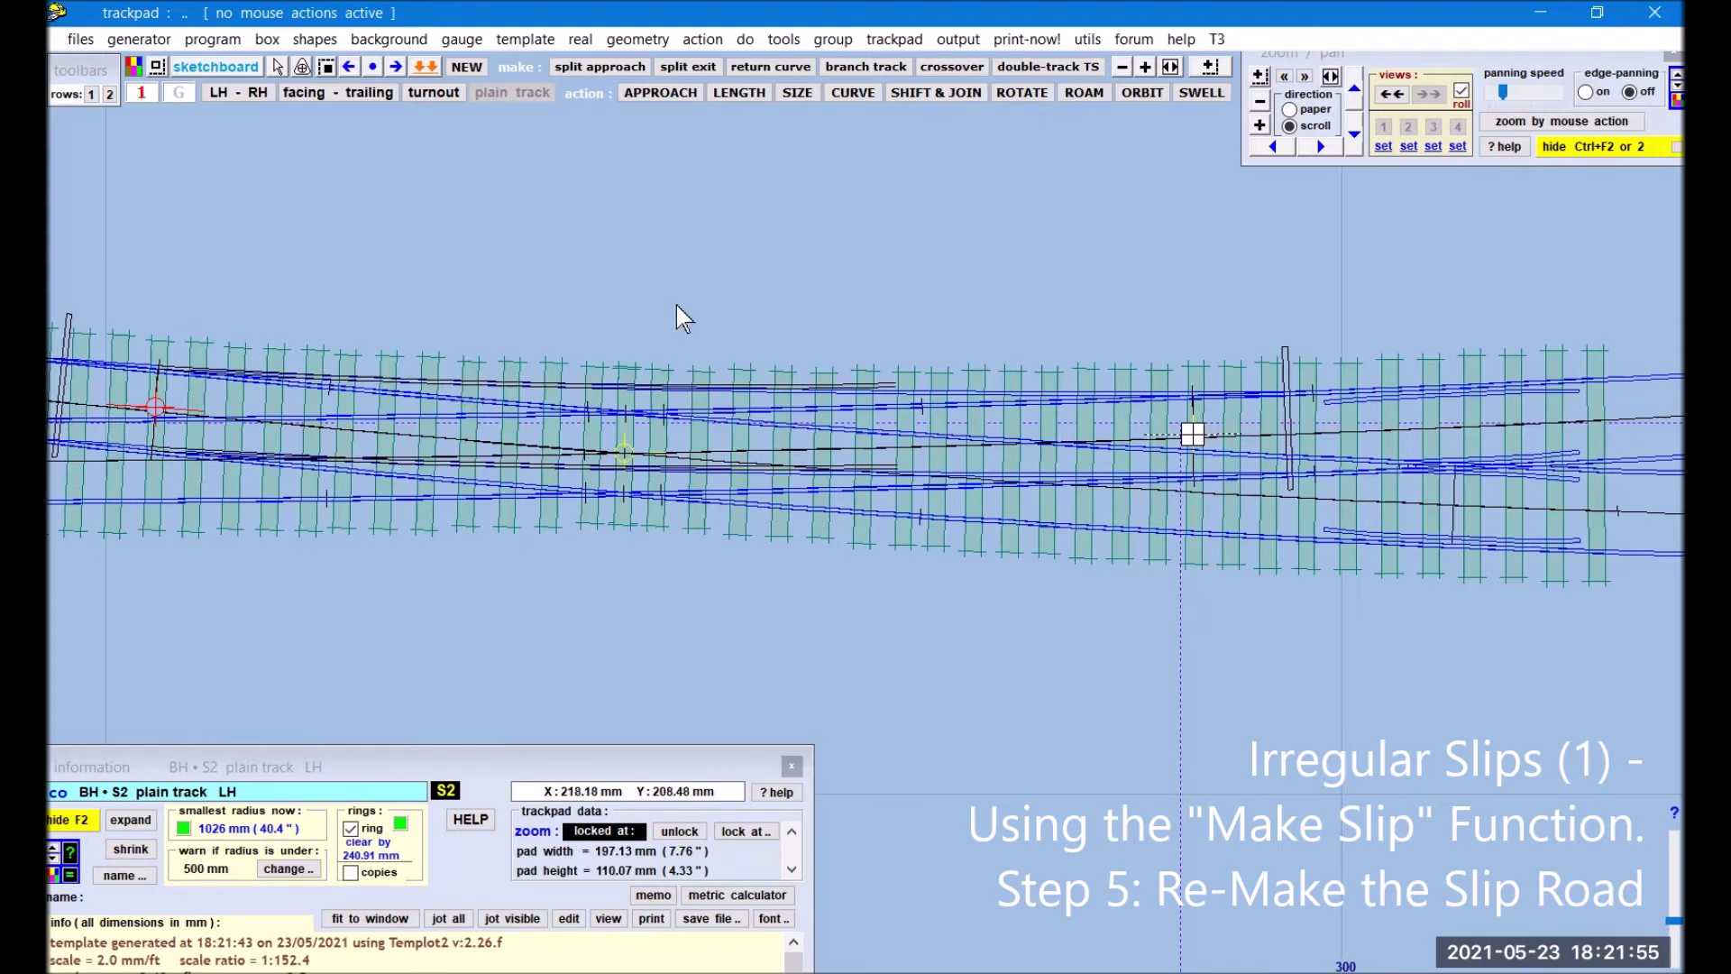
Step: Shorten the left-hand slip road to about 40 mm and store it in the background
click(745, 93)
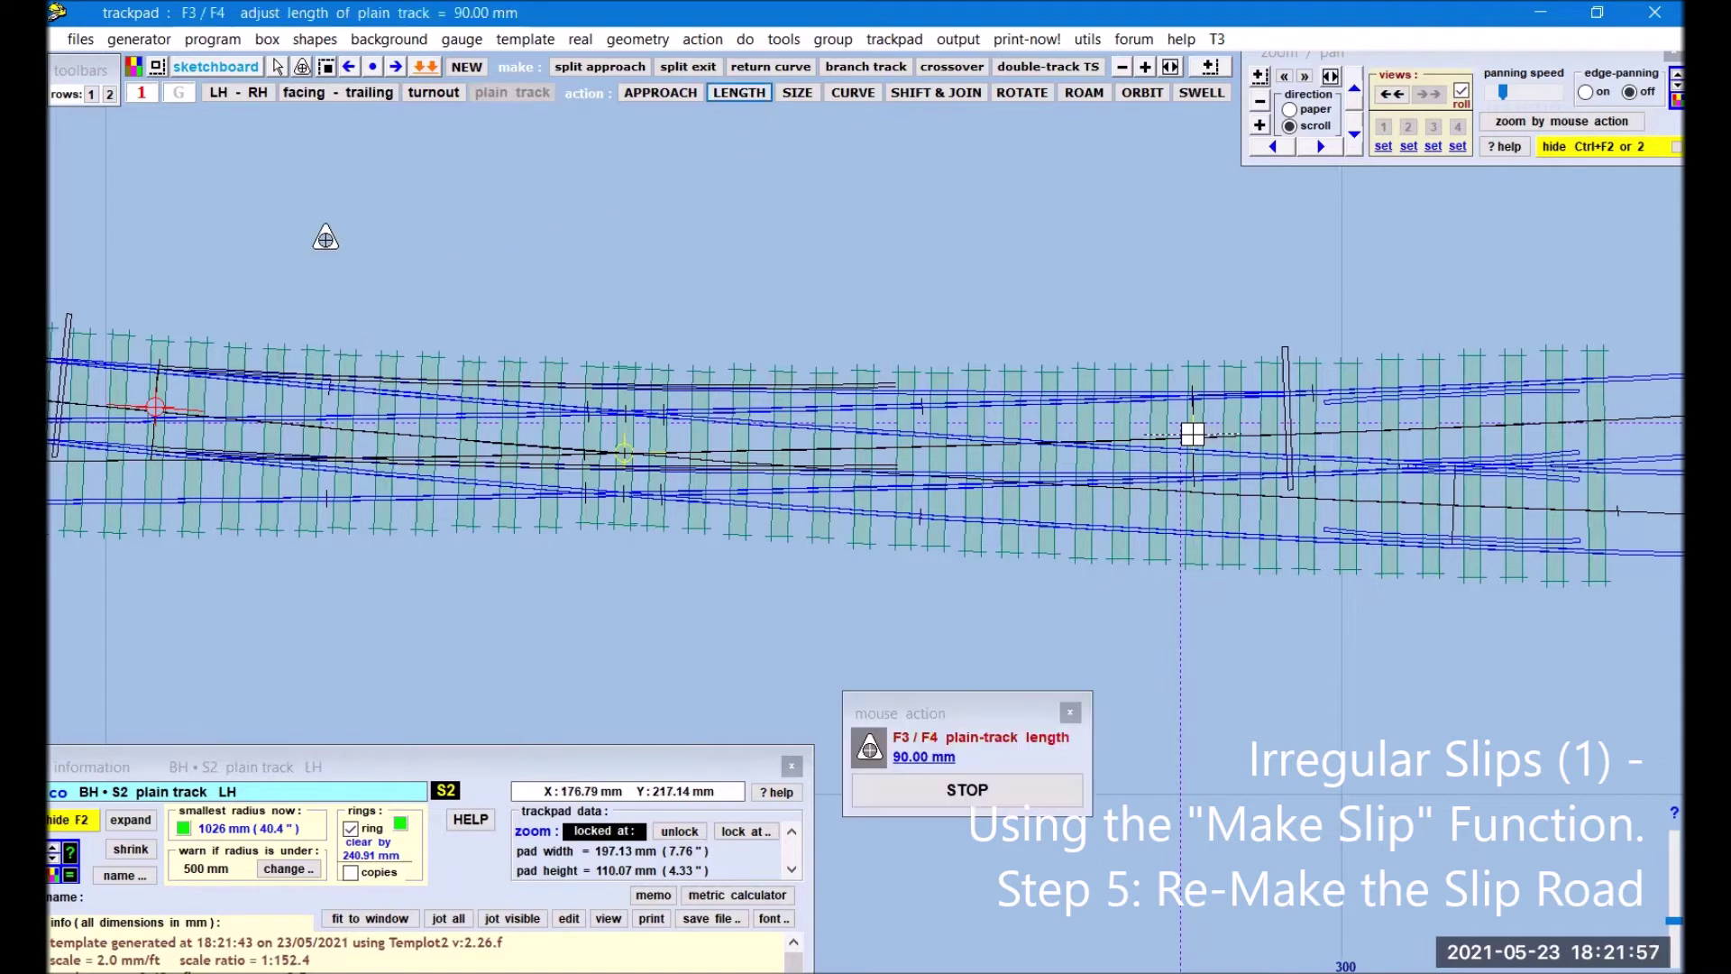
drag(404, 227, 189, 252)
drag(934, 256, 656, 248)
key(Escape)
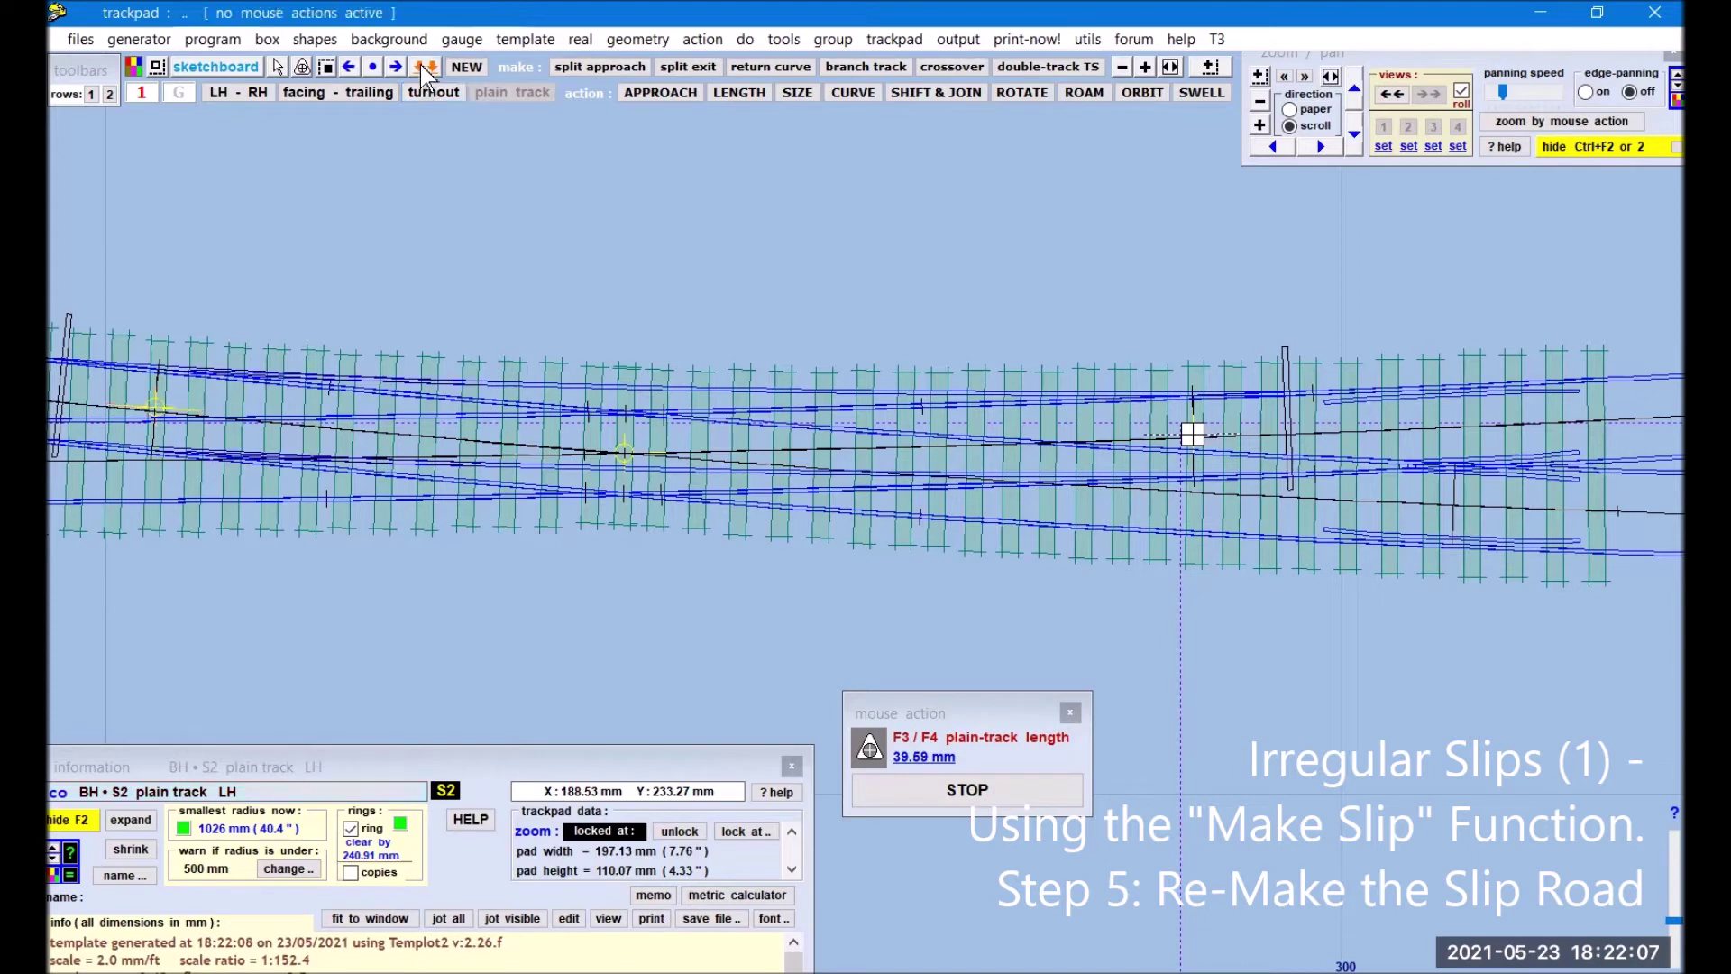
Step: Load the right-hand slip road, plain track PR041, from the storage box into the control template using the delete option
click(269, 41)
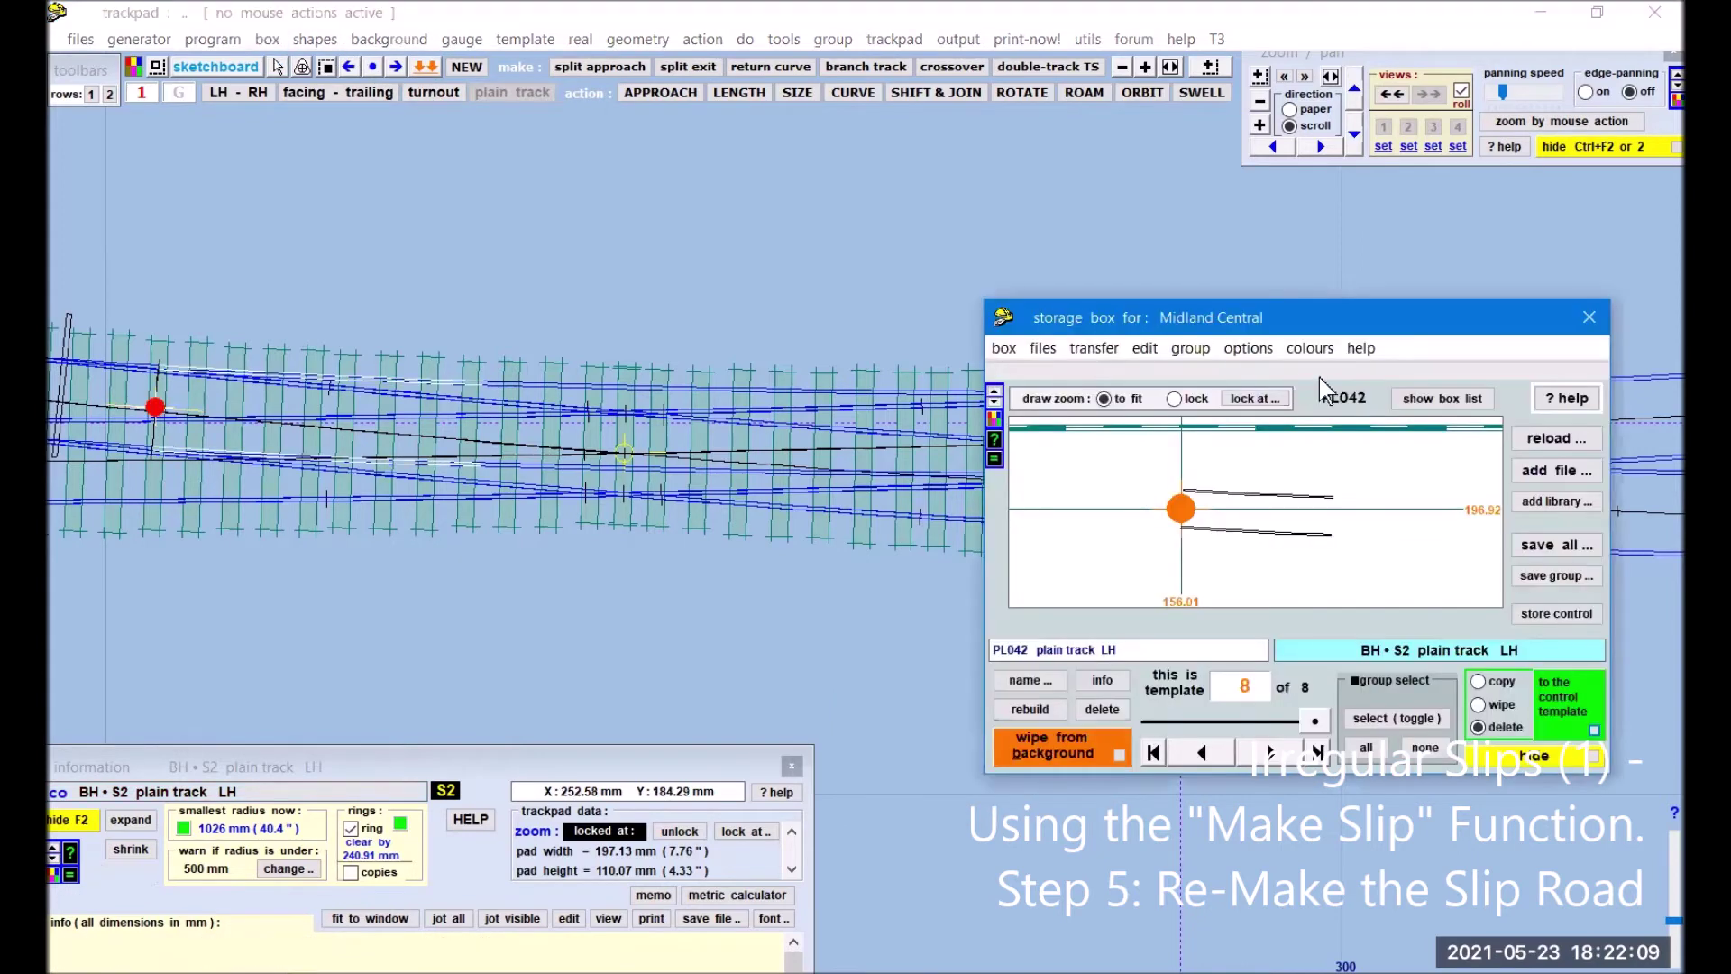
click(1424, 403)
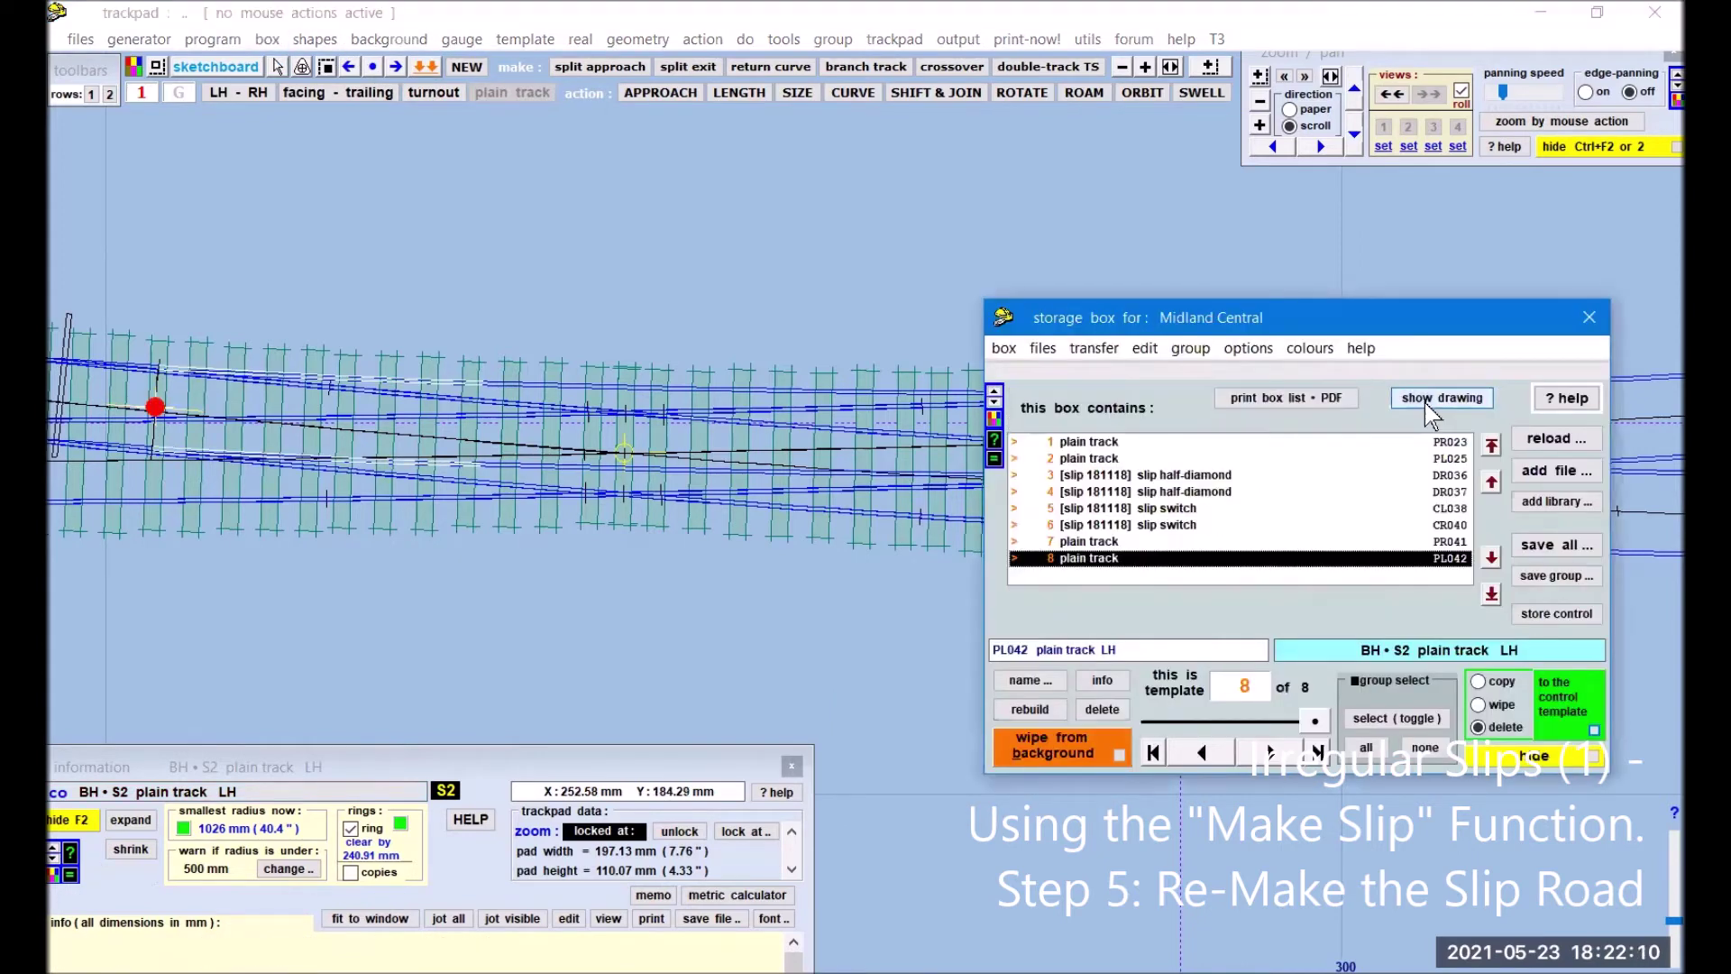
click(1115, 542)
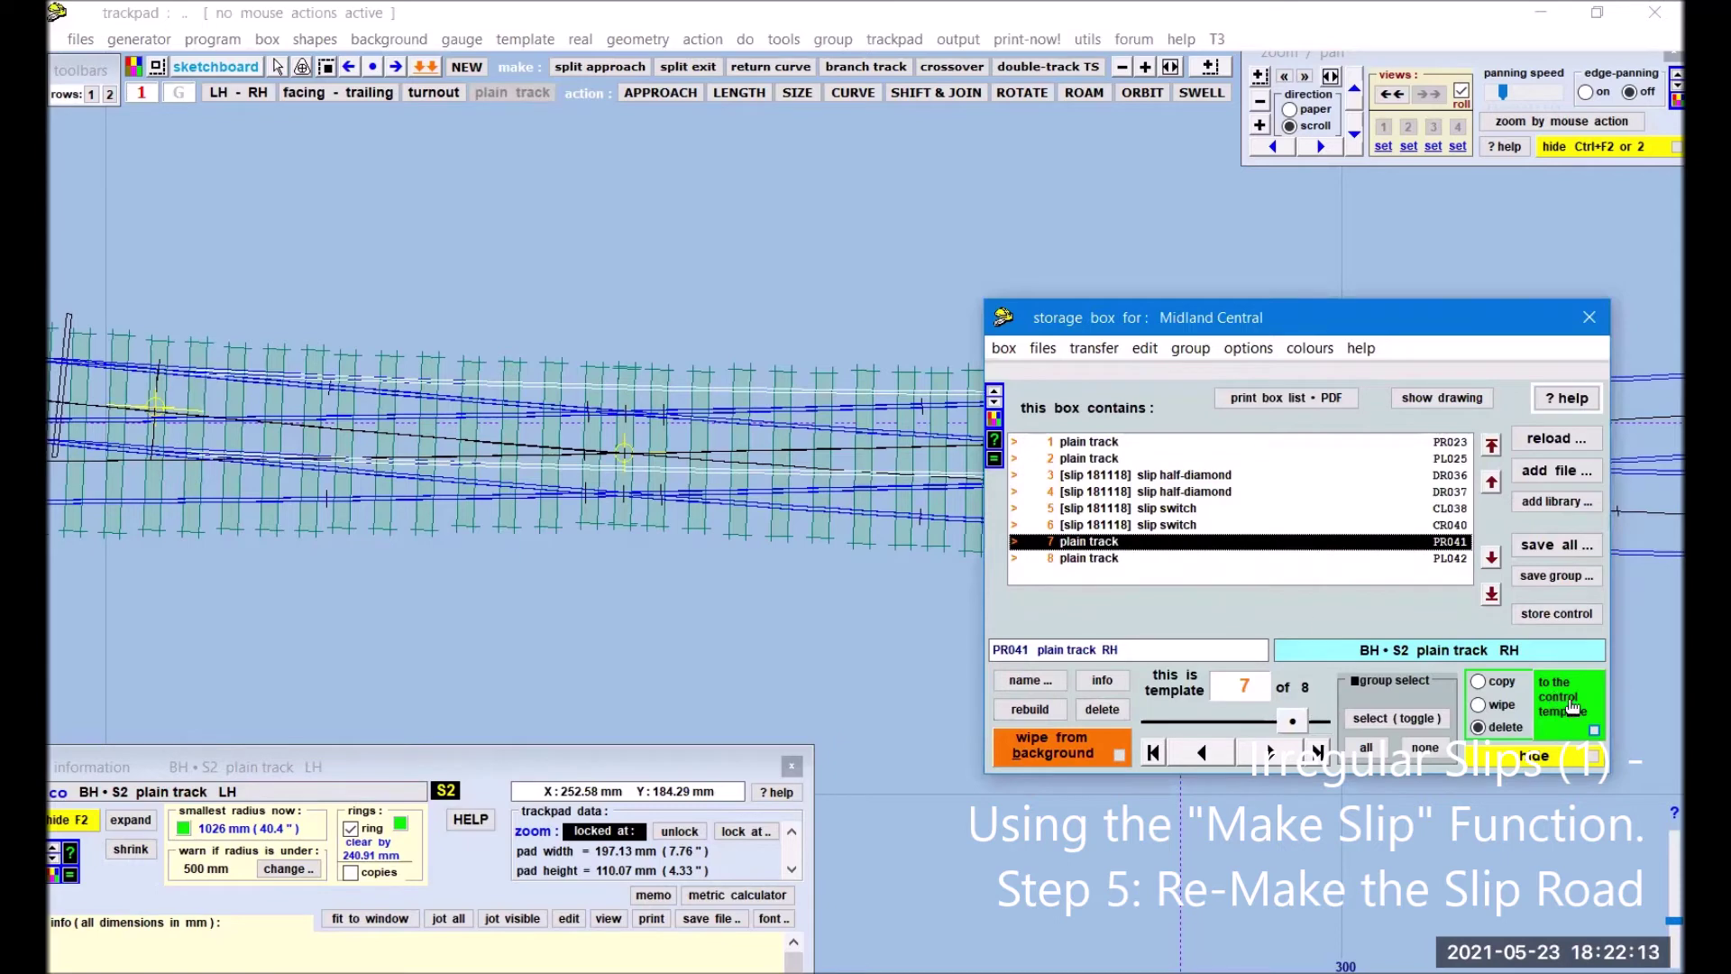
click(1571, 706)
Step: Shorten the right-hand slip road to about 87 mm so it ends at the left-hand slip road
click(734, 93)
drag(630, 166, 623, 241)
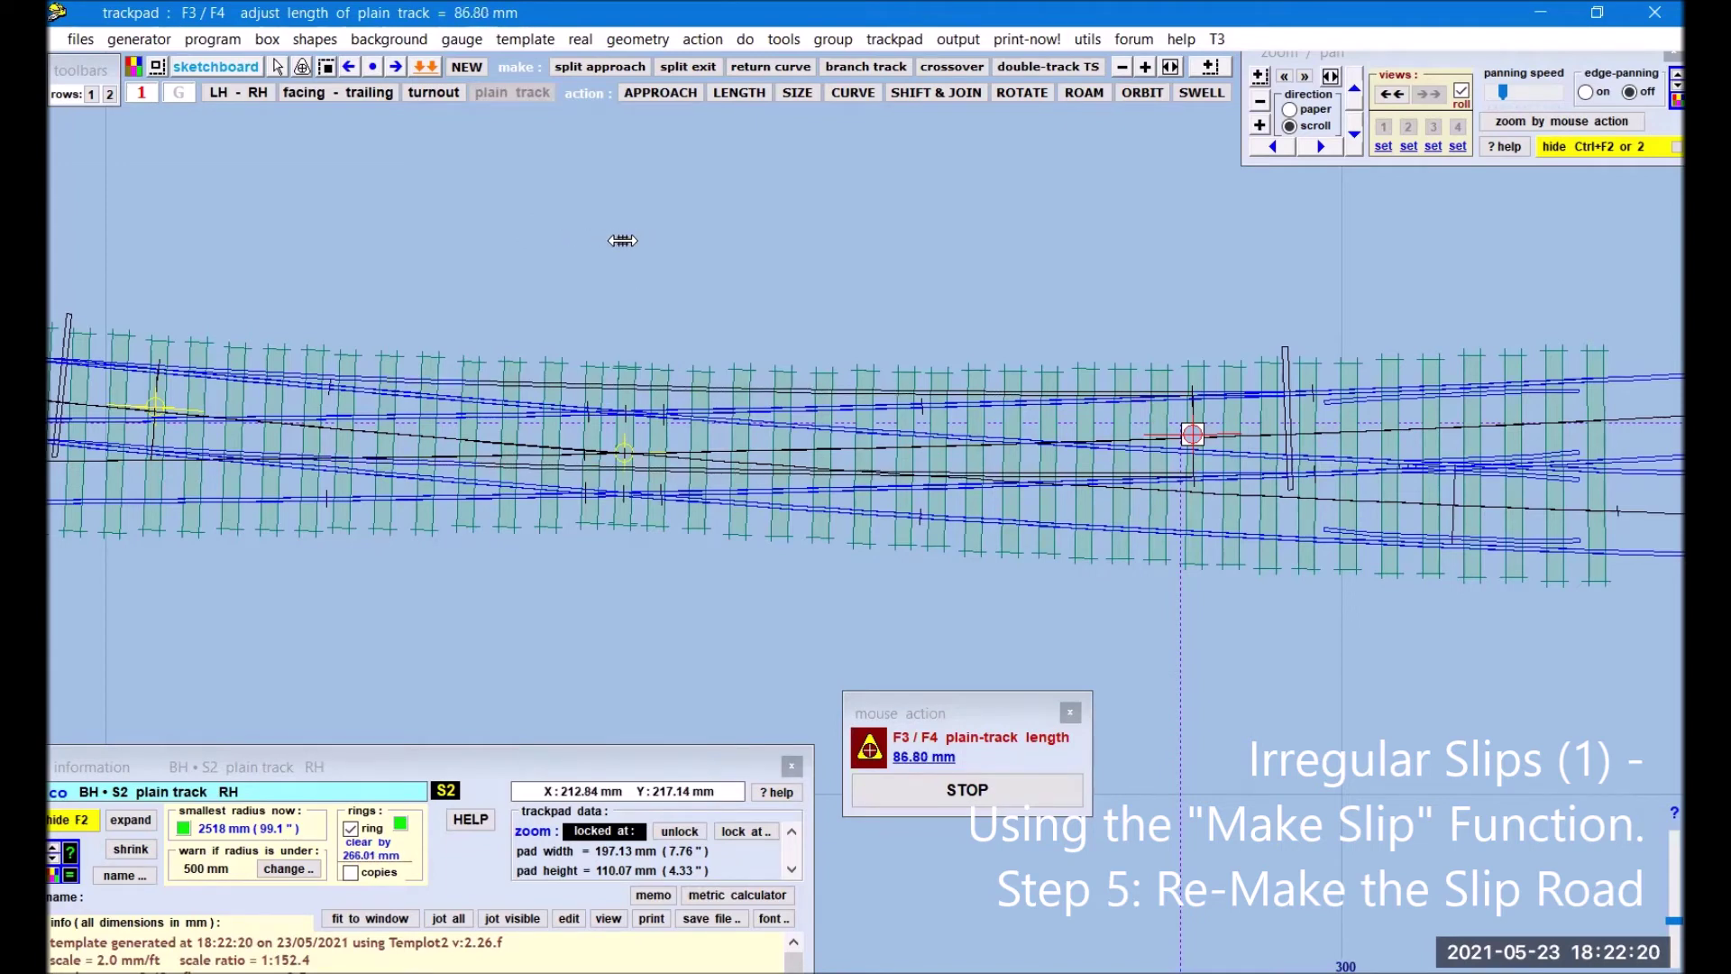
click(428, 72)
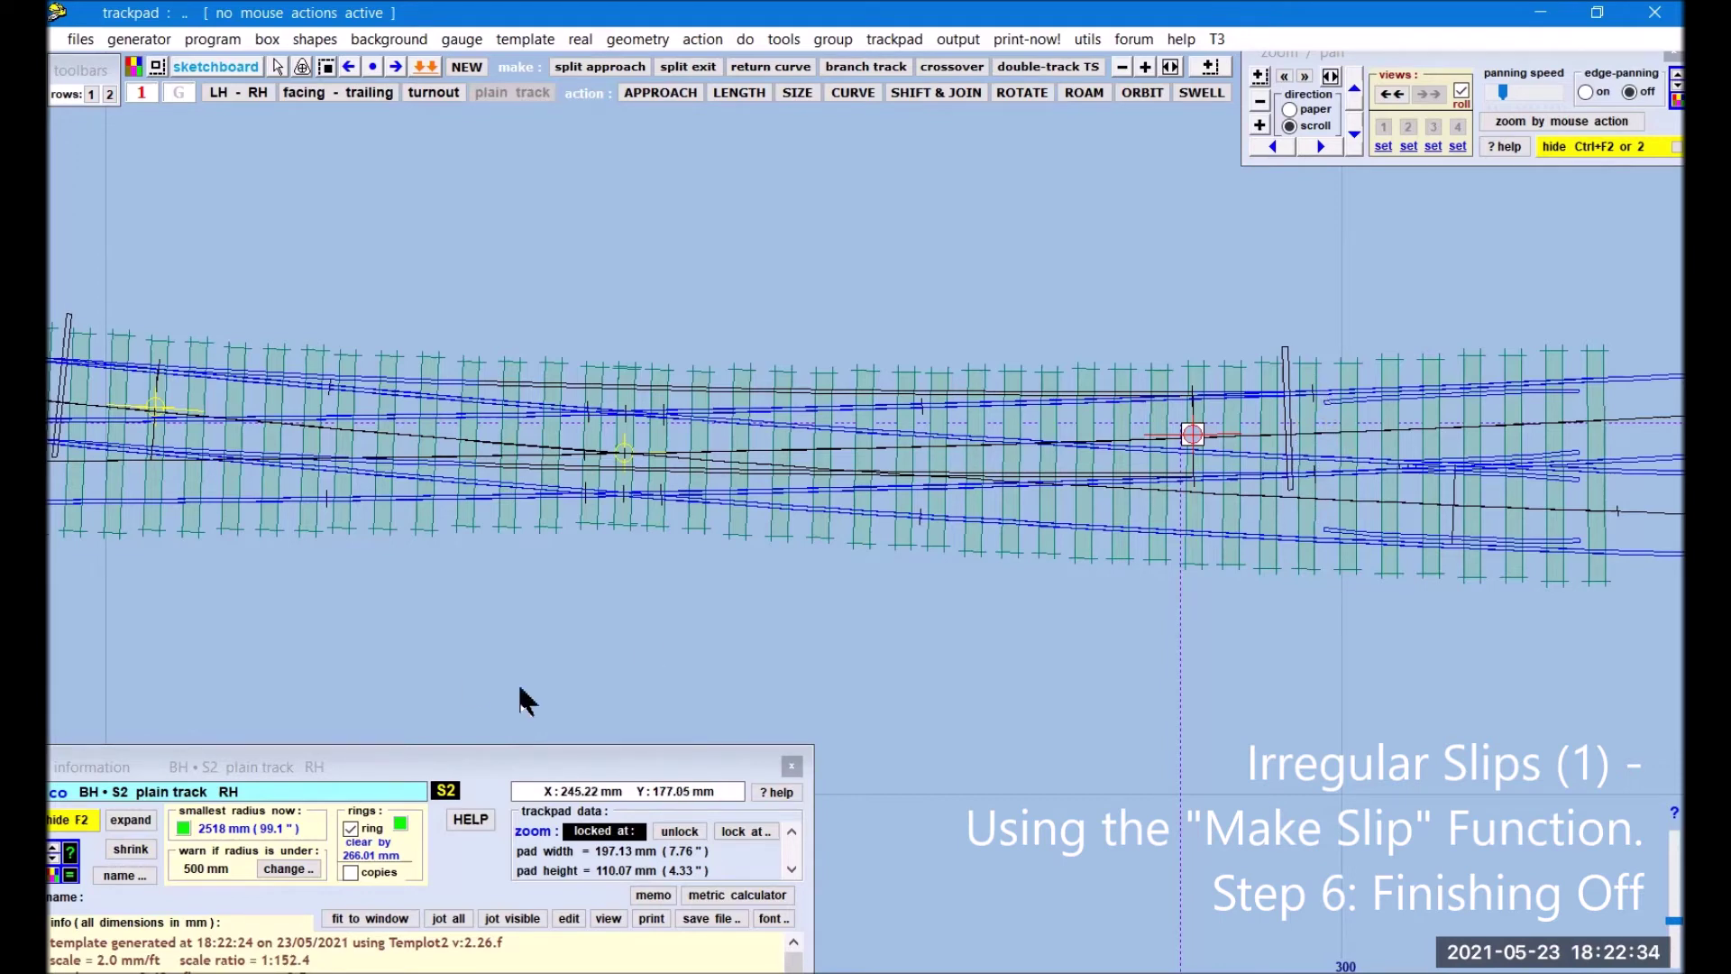
drag(360, 583, 1121, 580)
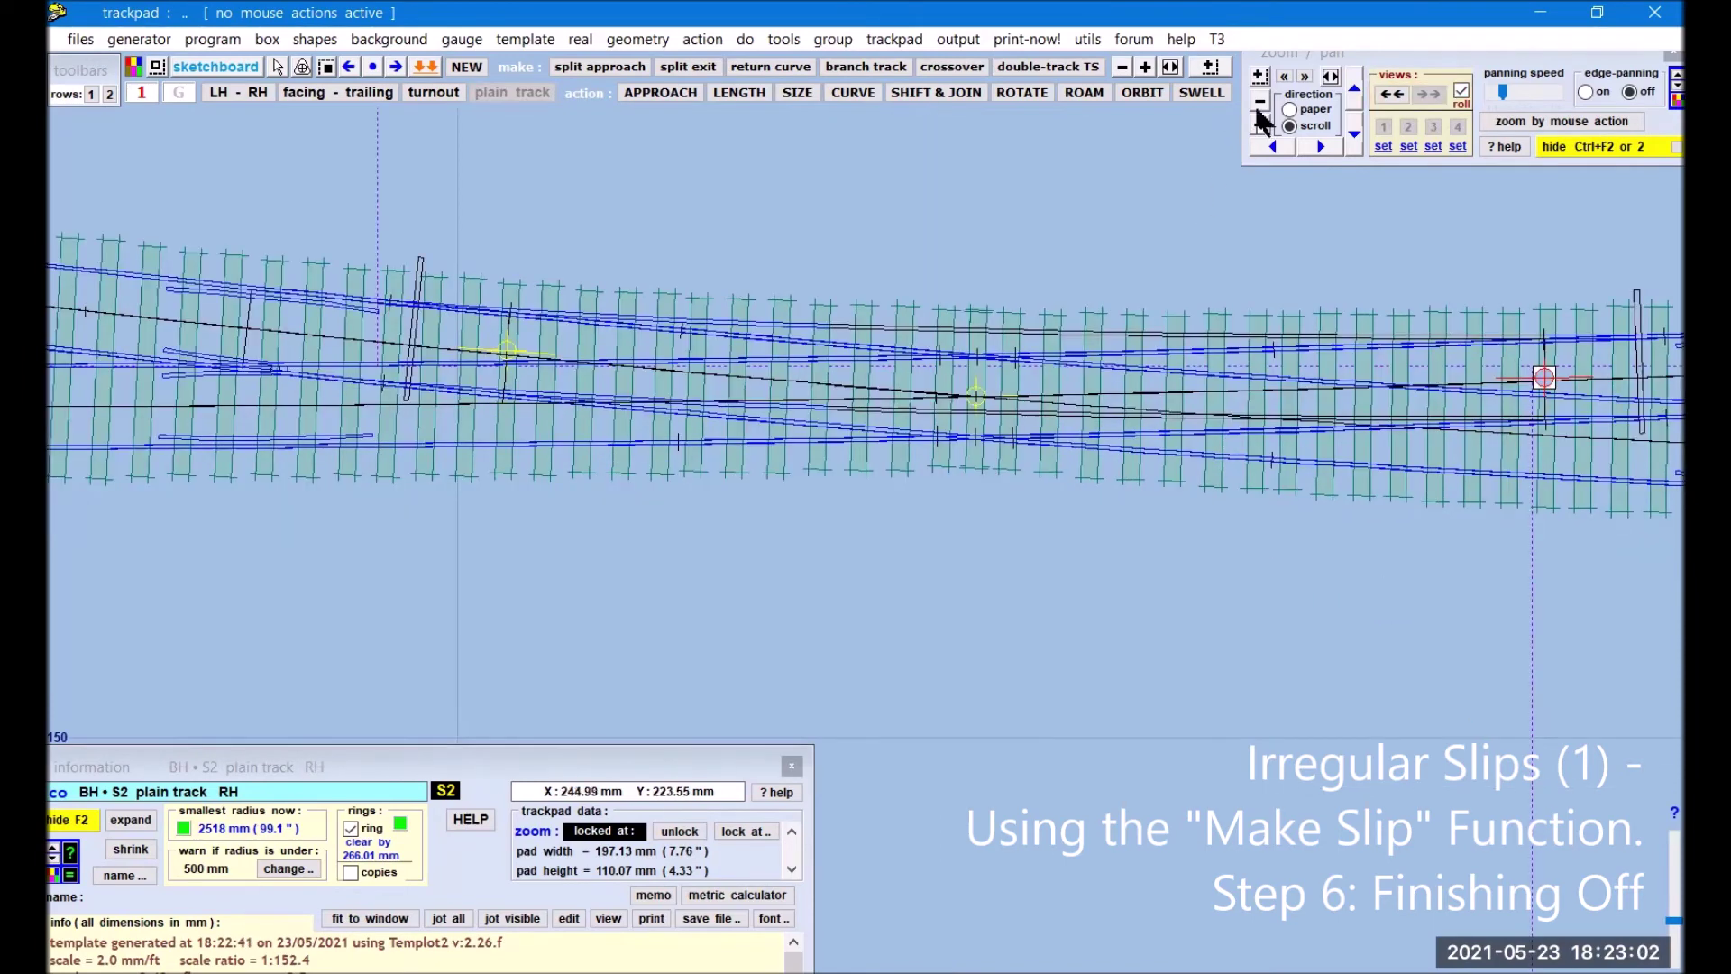
click(1260, 106)
right_drag(1388, 630, 875, 647)
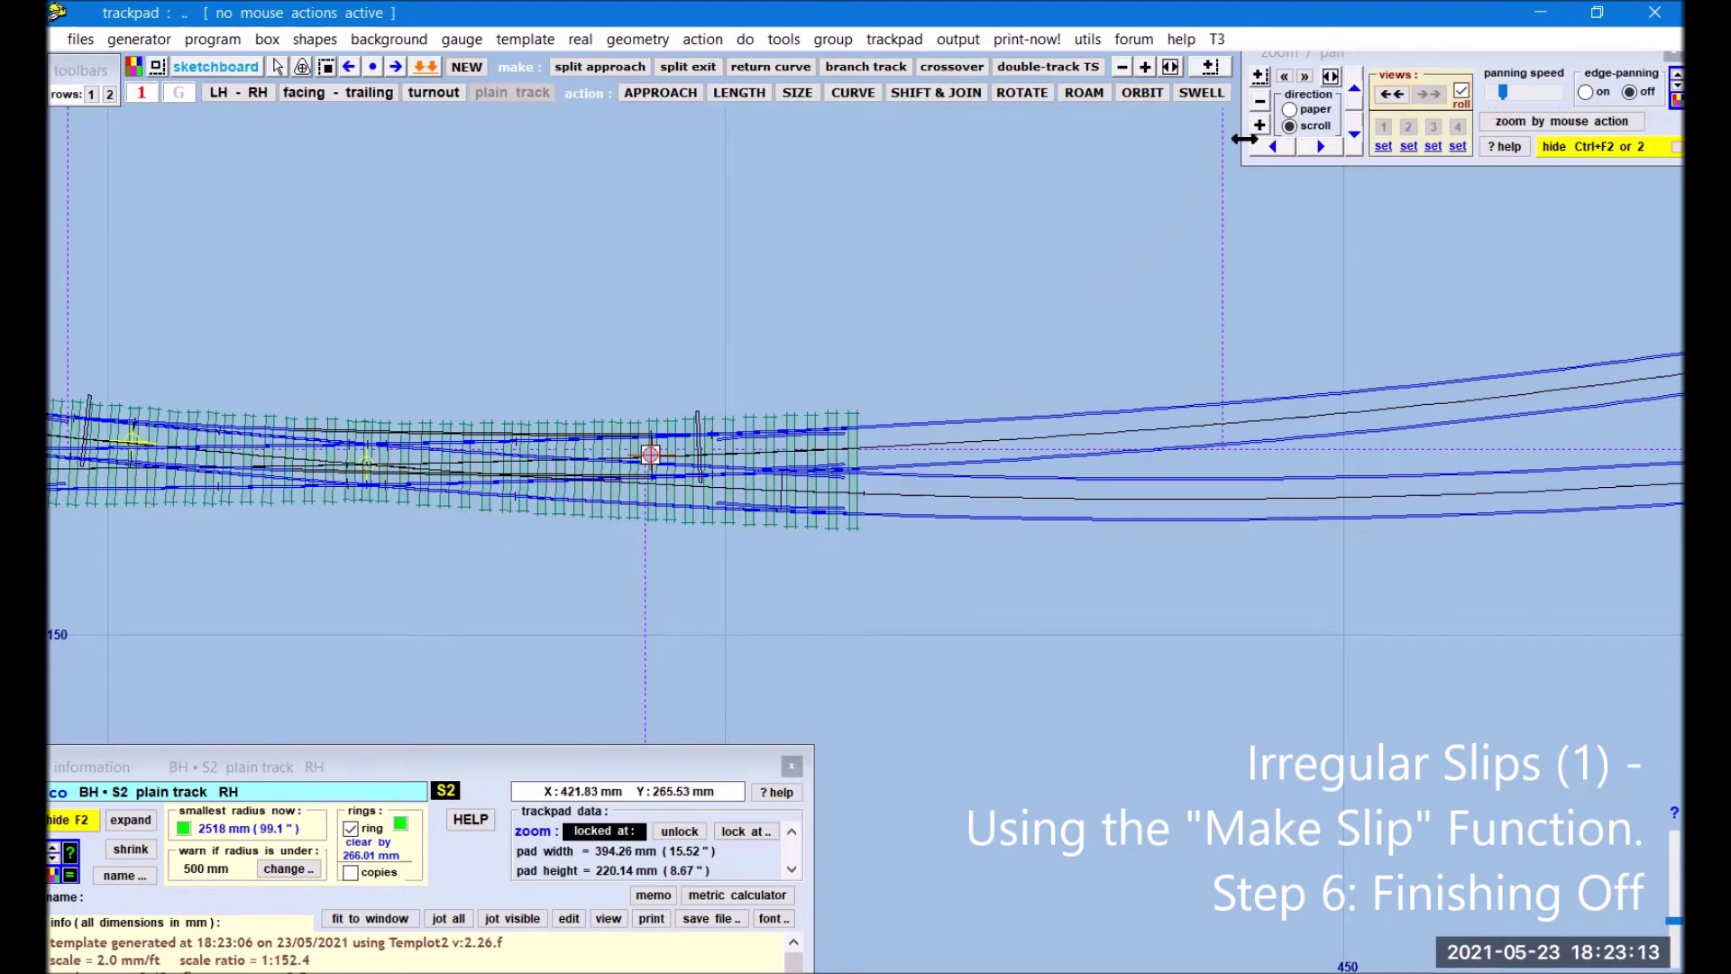
Step: Copy the long left-hand plain track PL025 into the control template and swap the peg to its far end
click(1262, 102)
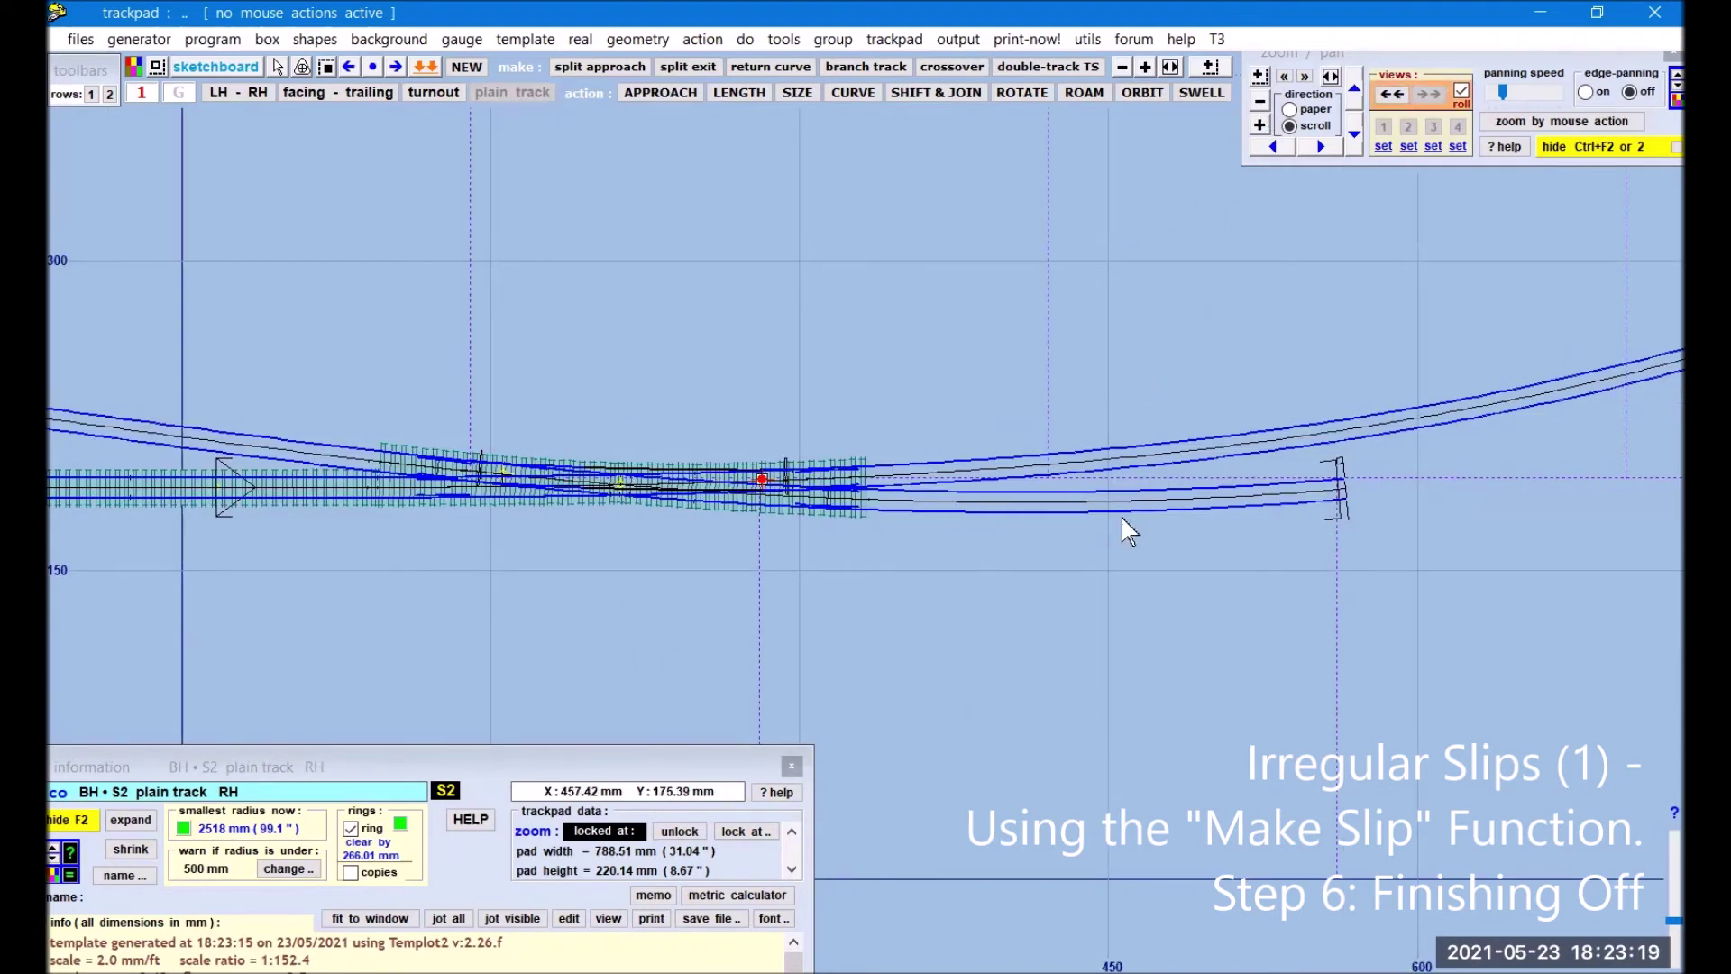
click(1112, 463)
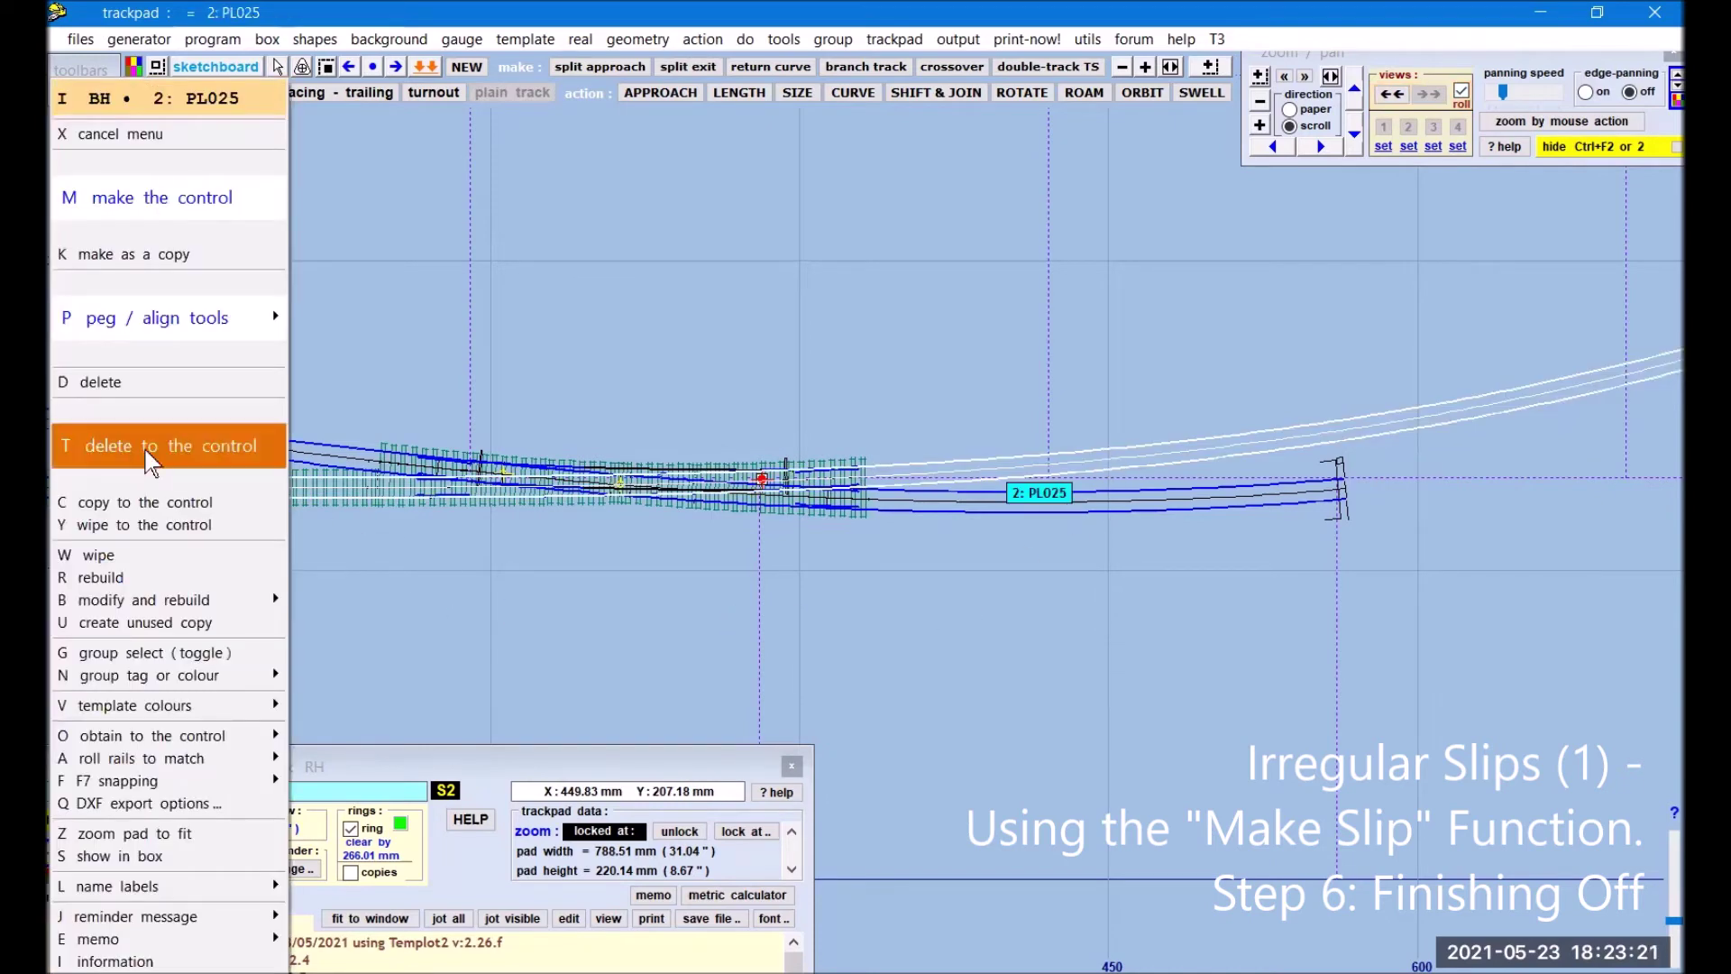
click(149, 503)
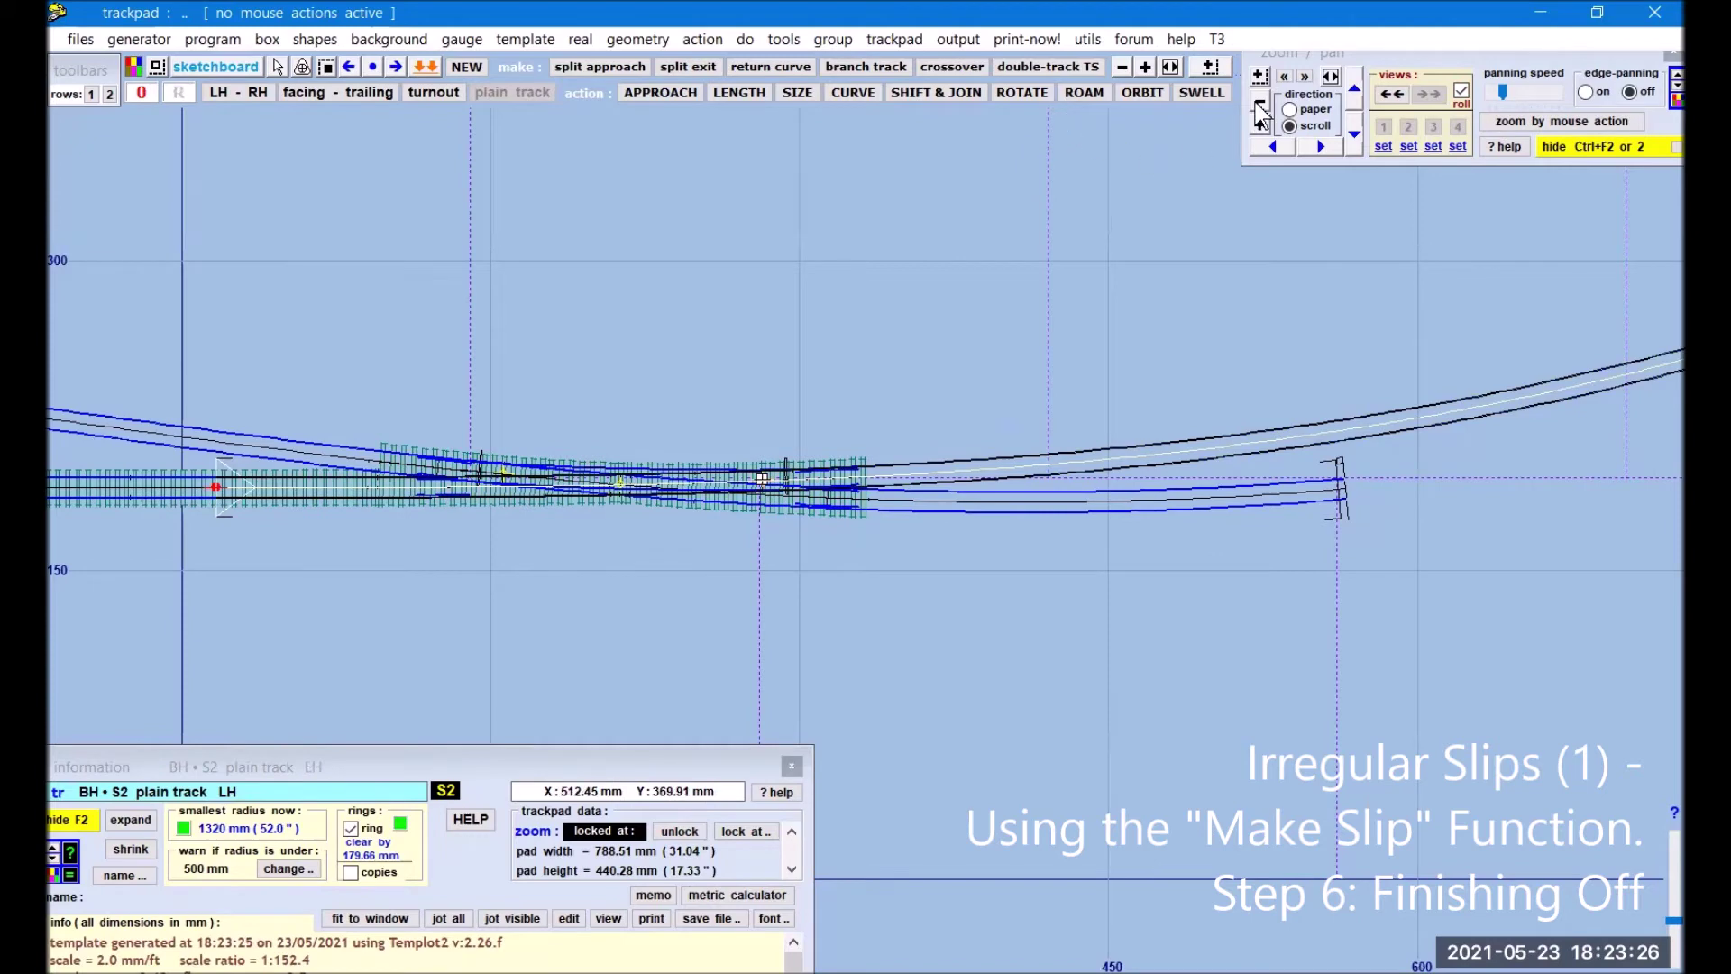
click(1261, 110)
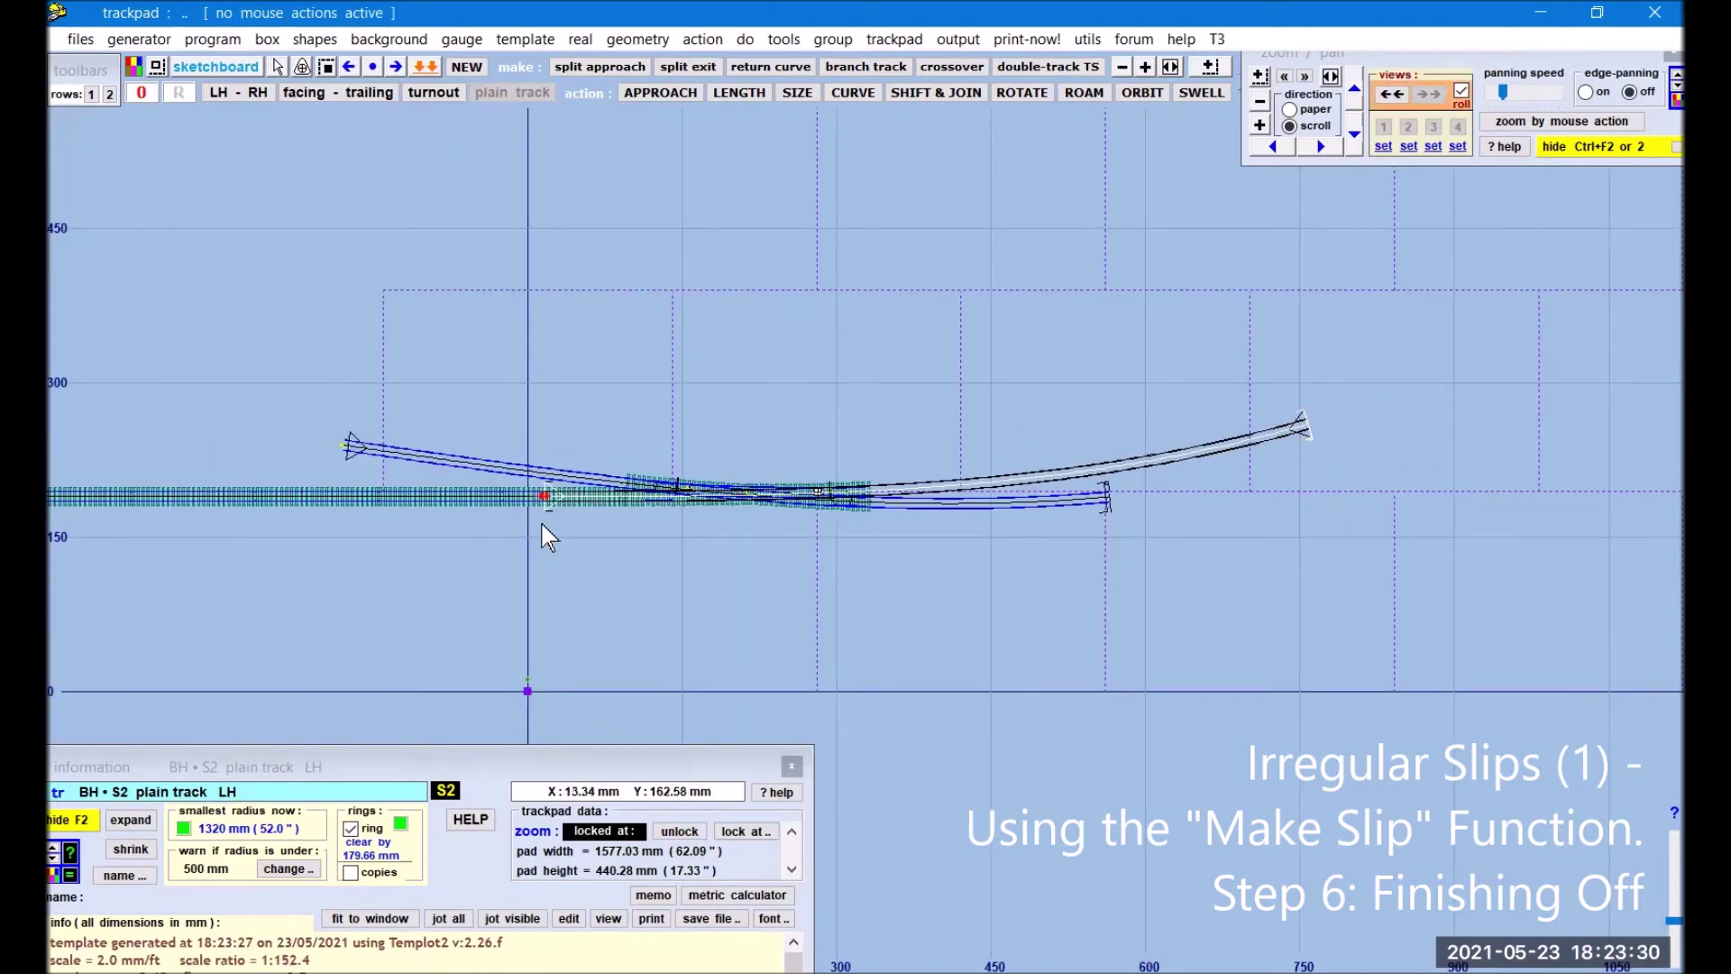
click(146, 95)
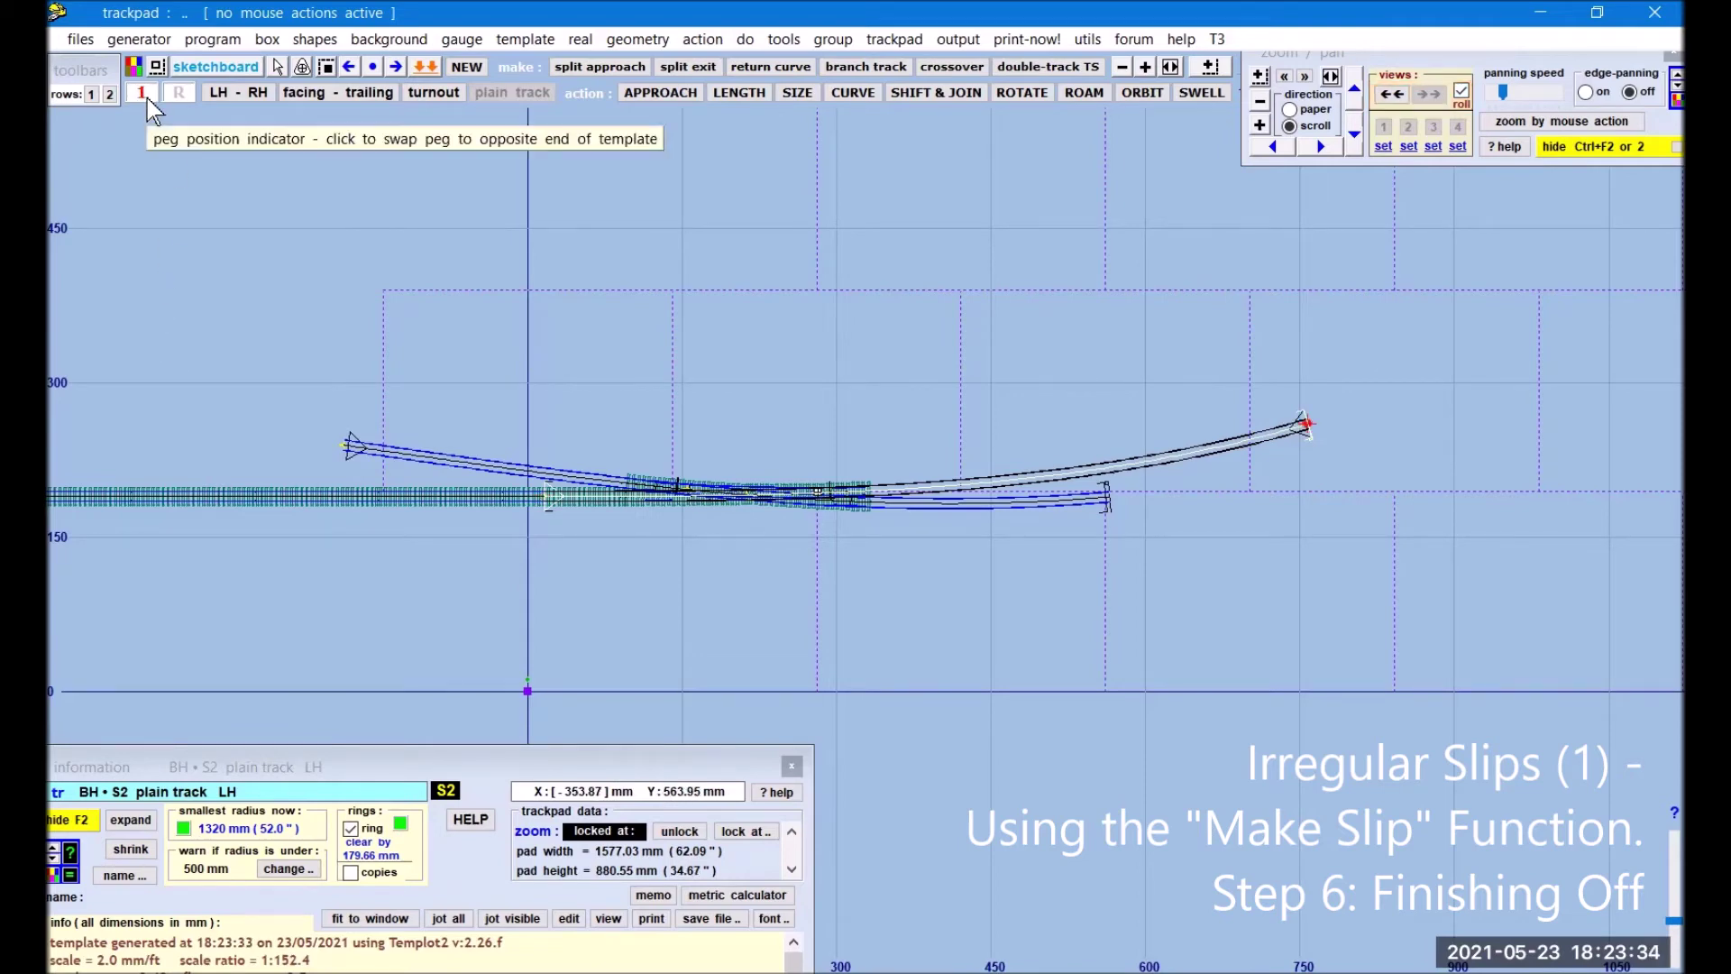
Step: Shorten the left-hand plain track to about 431 mm, back to the end of the slip timbering, and store it in the background
click(750, 93)
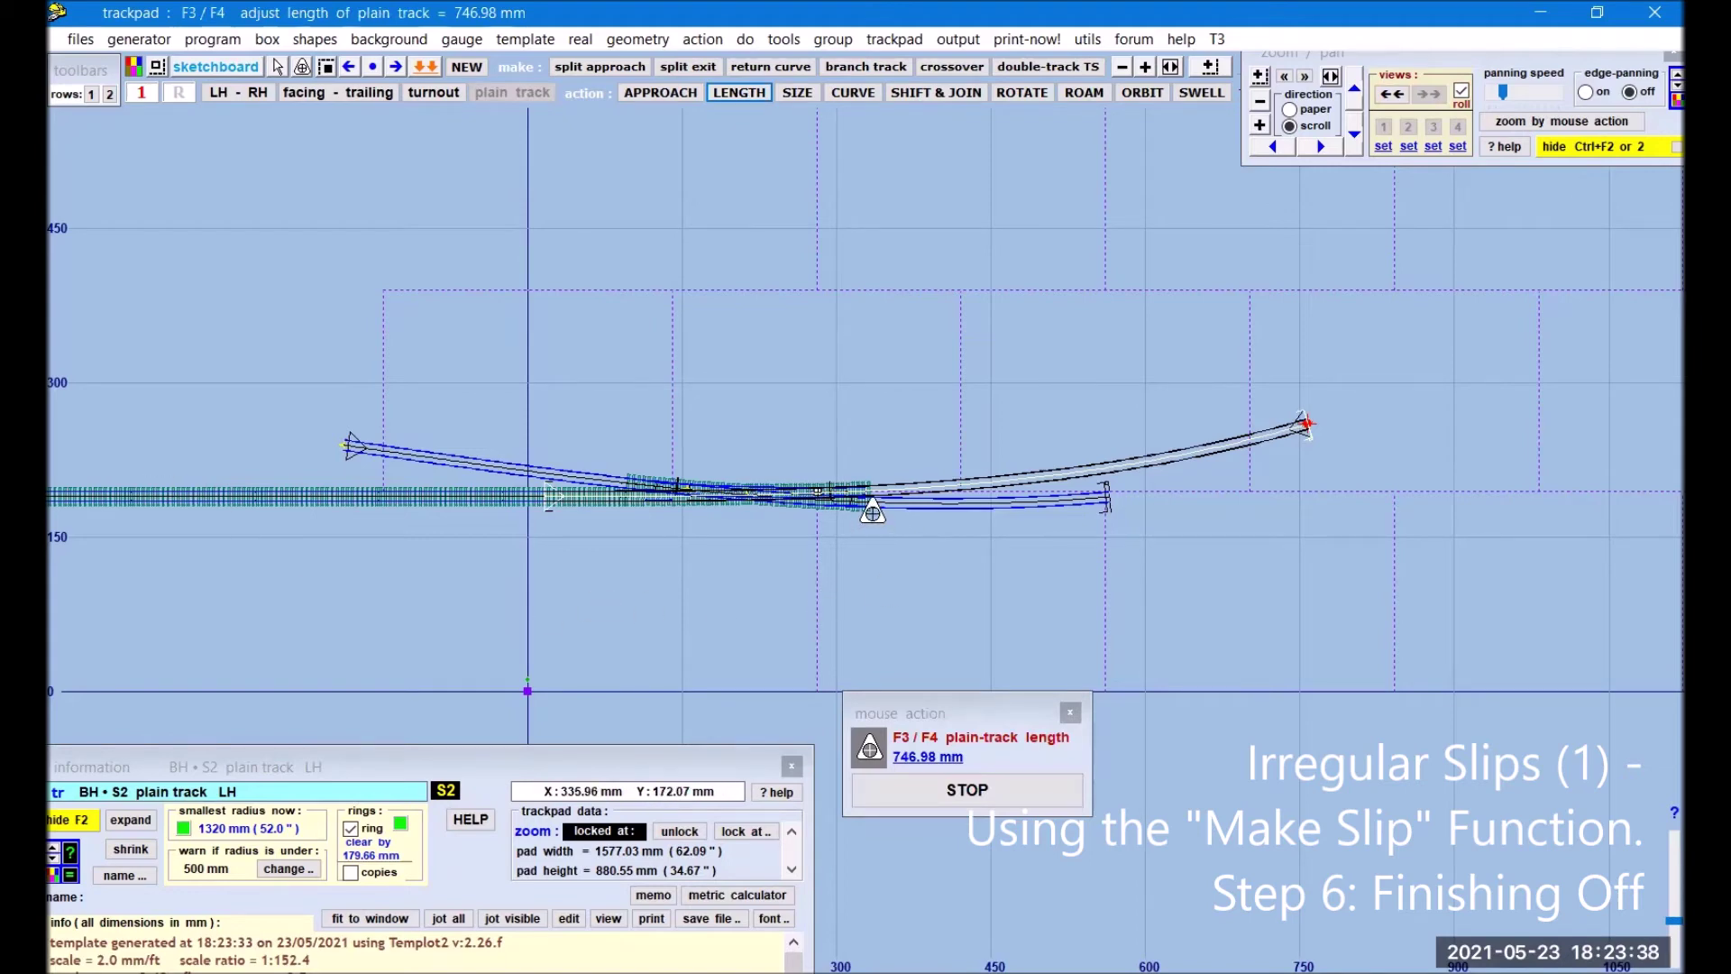
click(128, 335)
drag(128, 334, 453, 335)
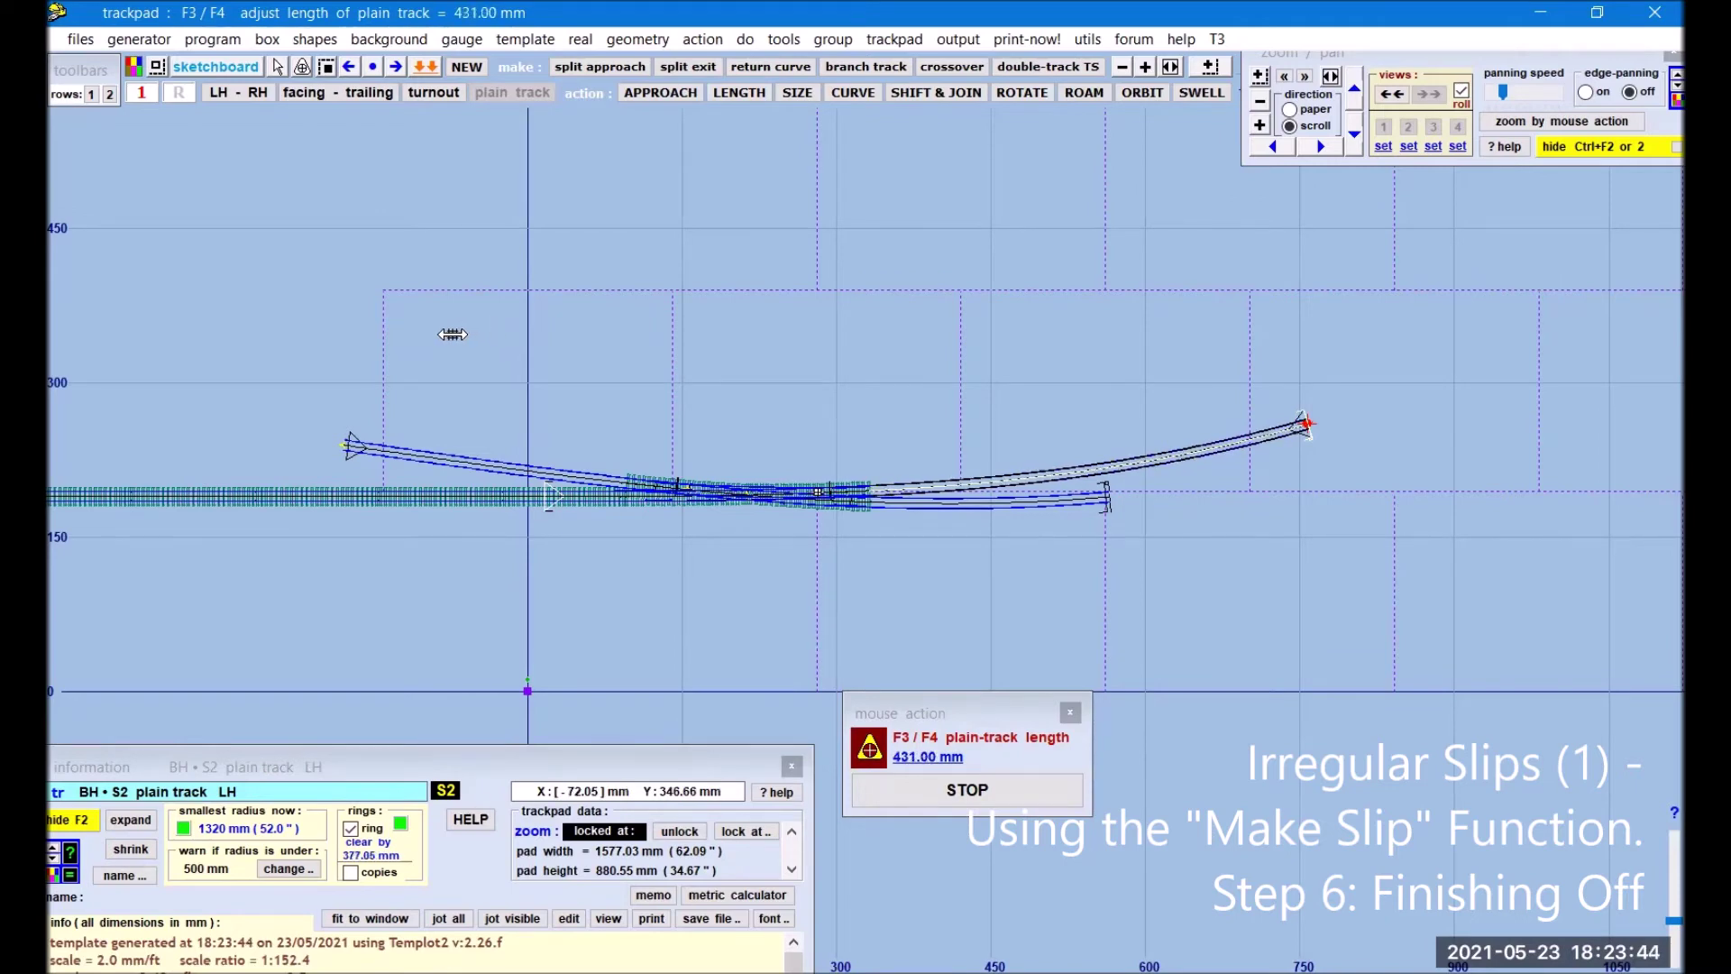
click(452, 334)
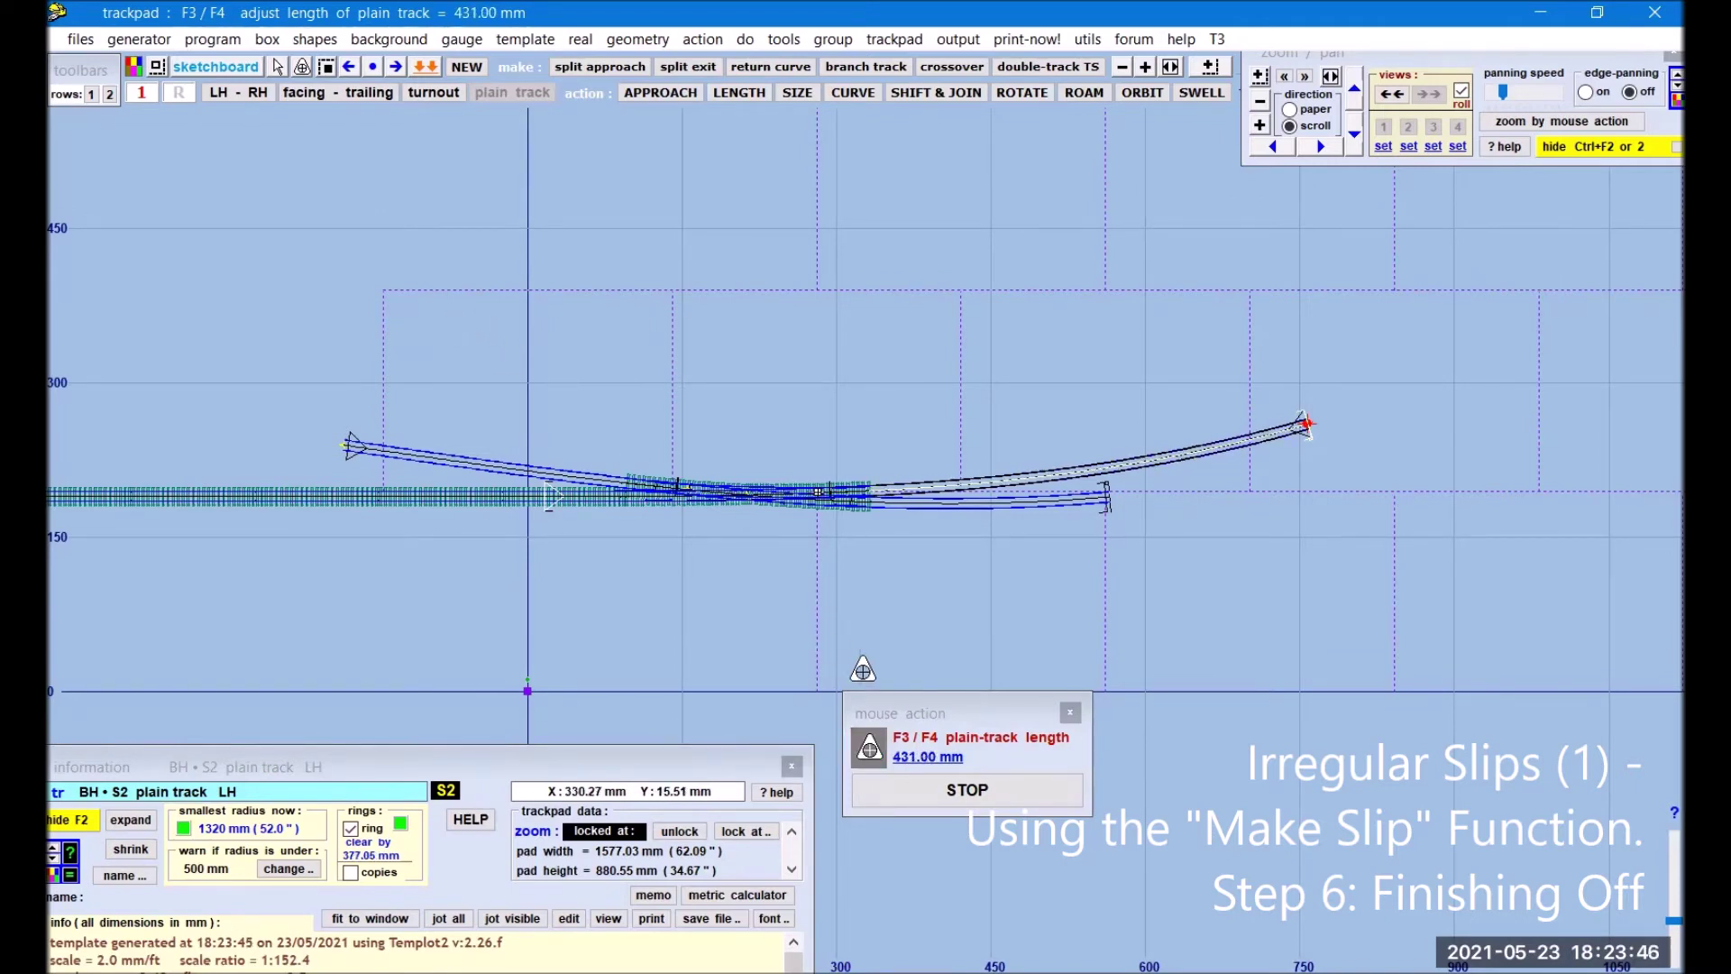
click(426, 71)
Step: Copy the right-hand plain track PR023 into the control template and shorten it to about 276 mm, ending at the slip timbering
mouse_move(339, 318)
mouse_down()
mouse_move(820, 267)
mouse_move(785, 544)
mouse_move(980, 461)
mouse_up()
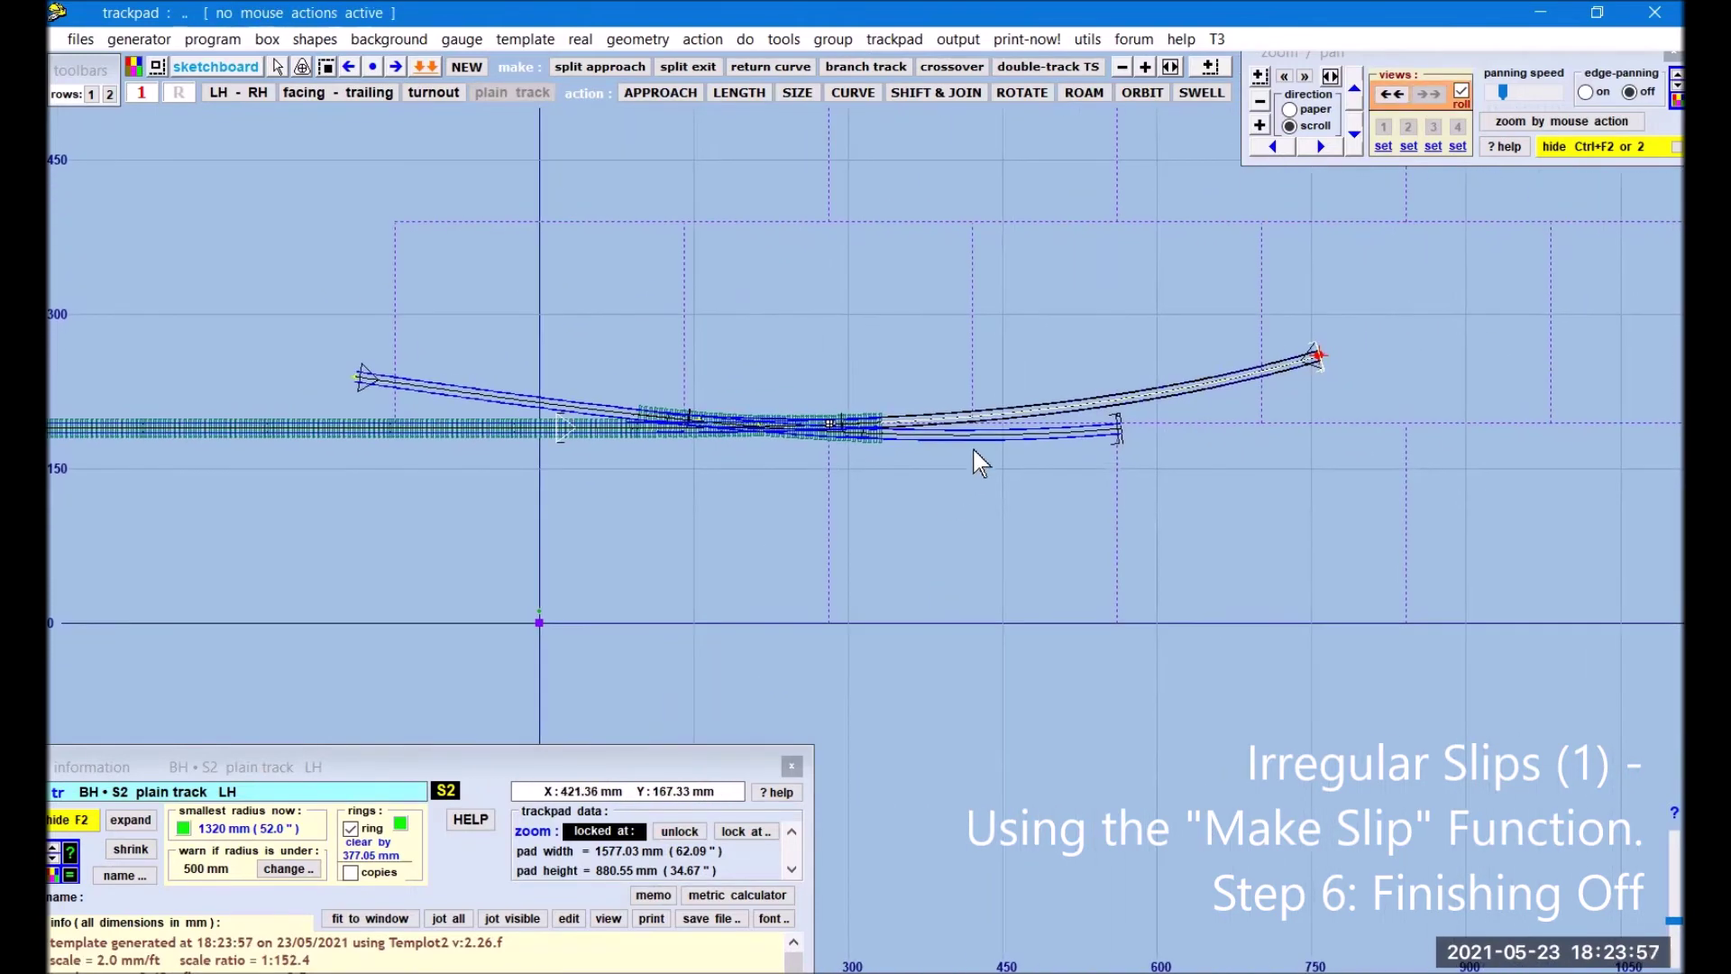
click(982, 429)
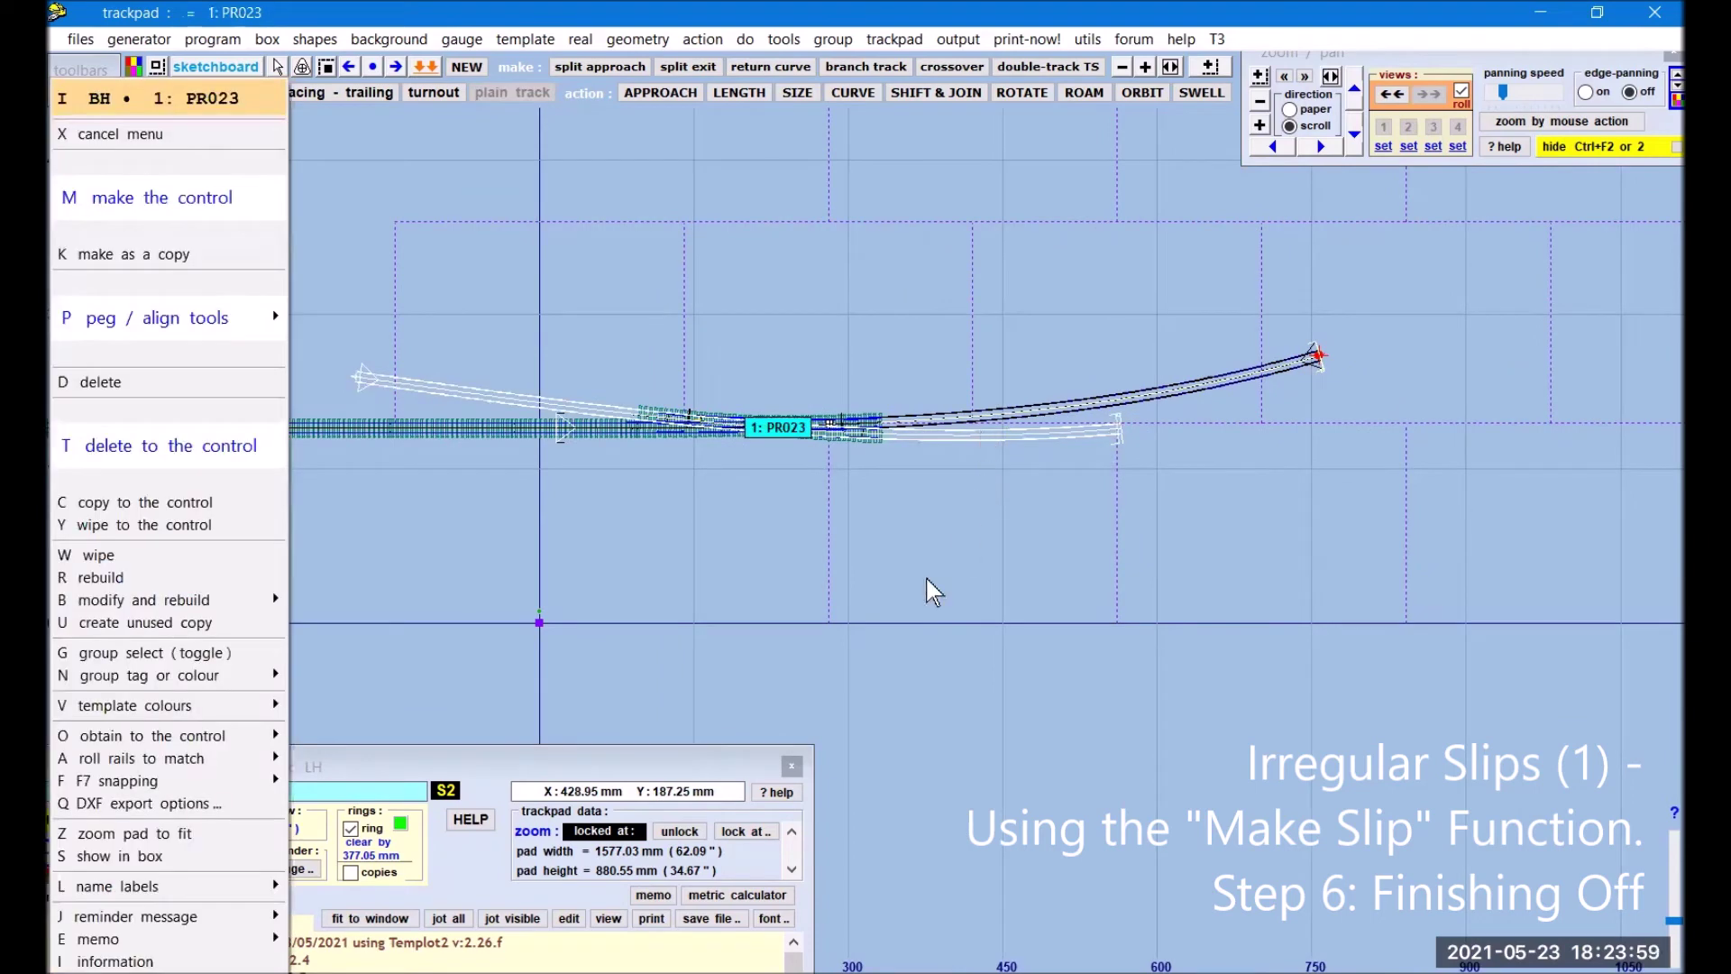
click(164, 502)
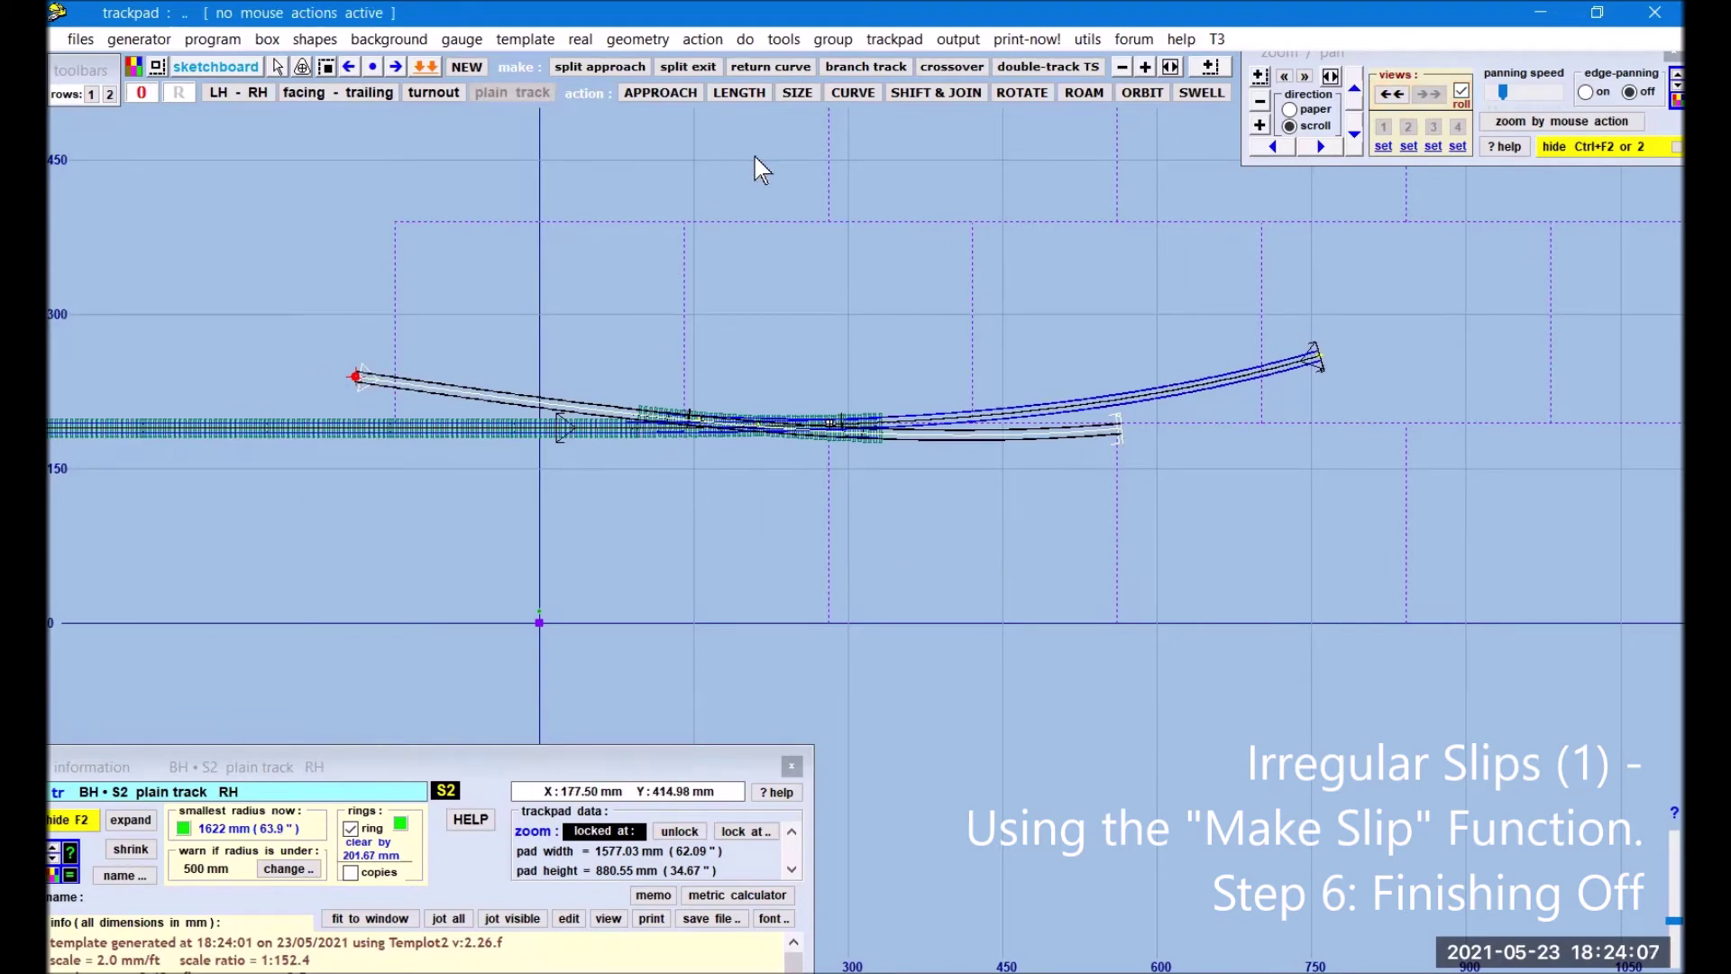
click(749, 90)
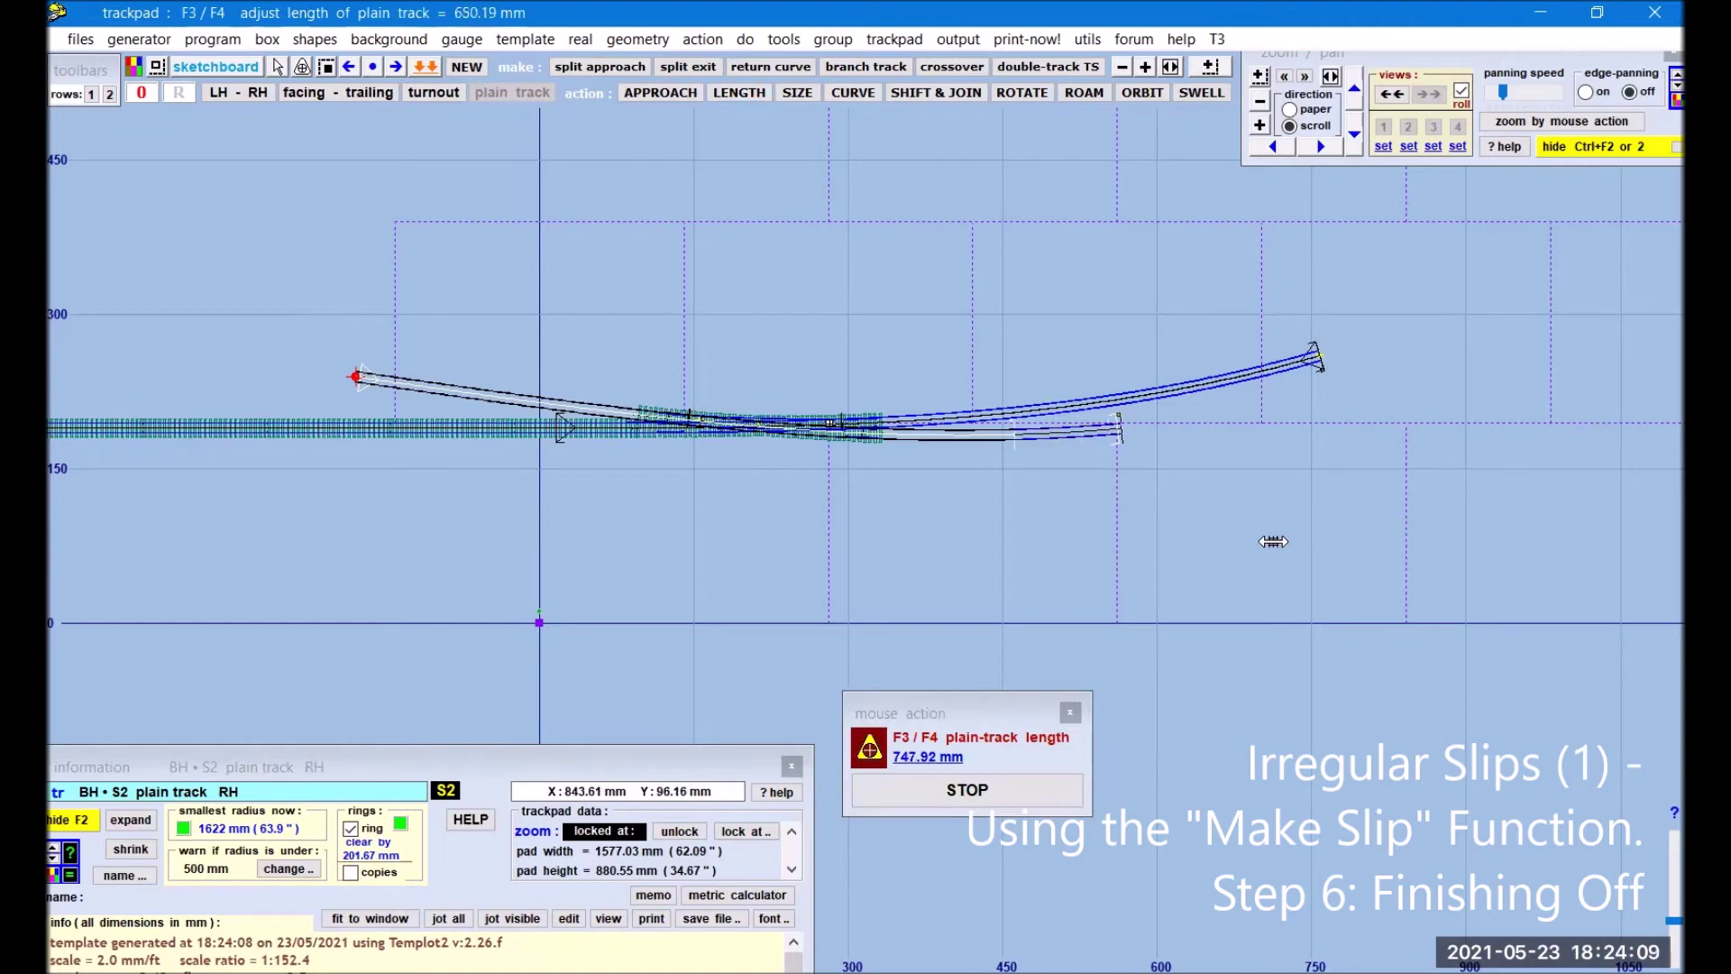
drag(1058, 558, 922, 561)
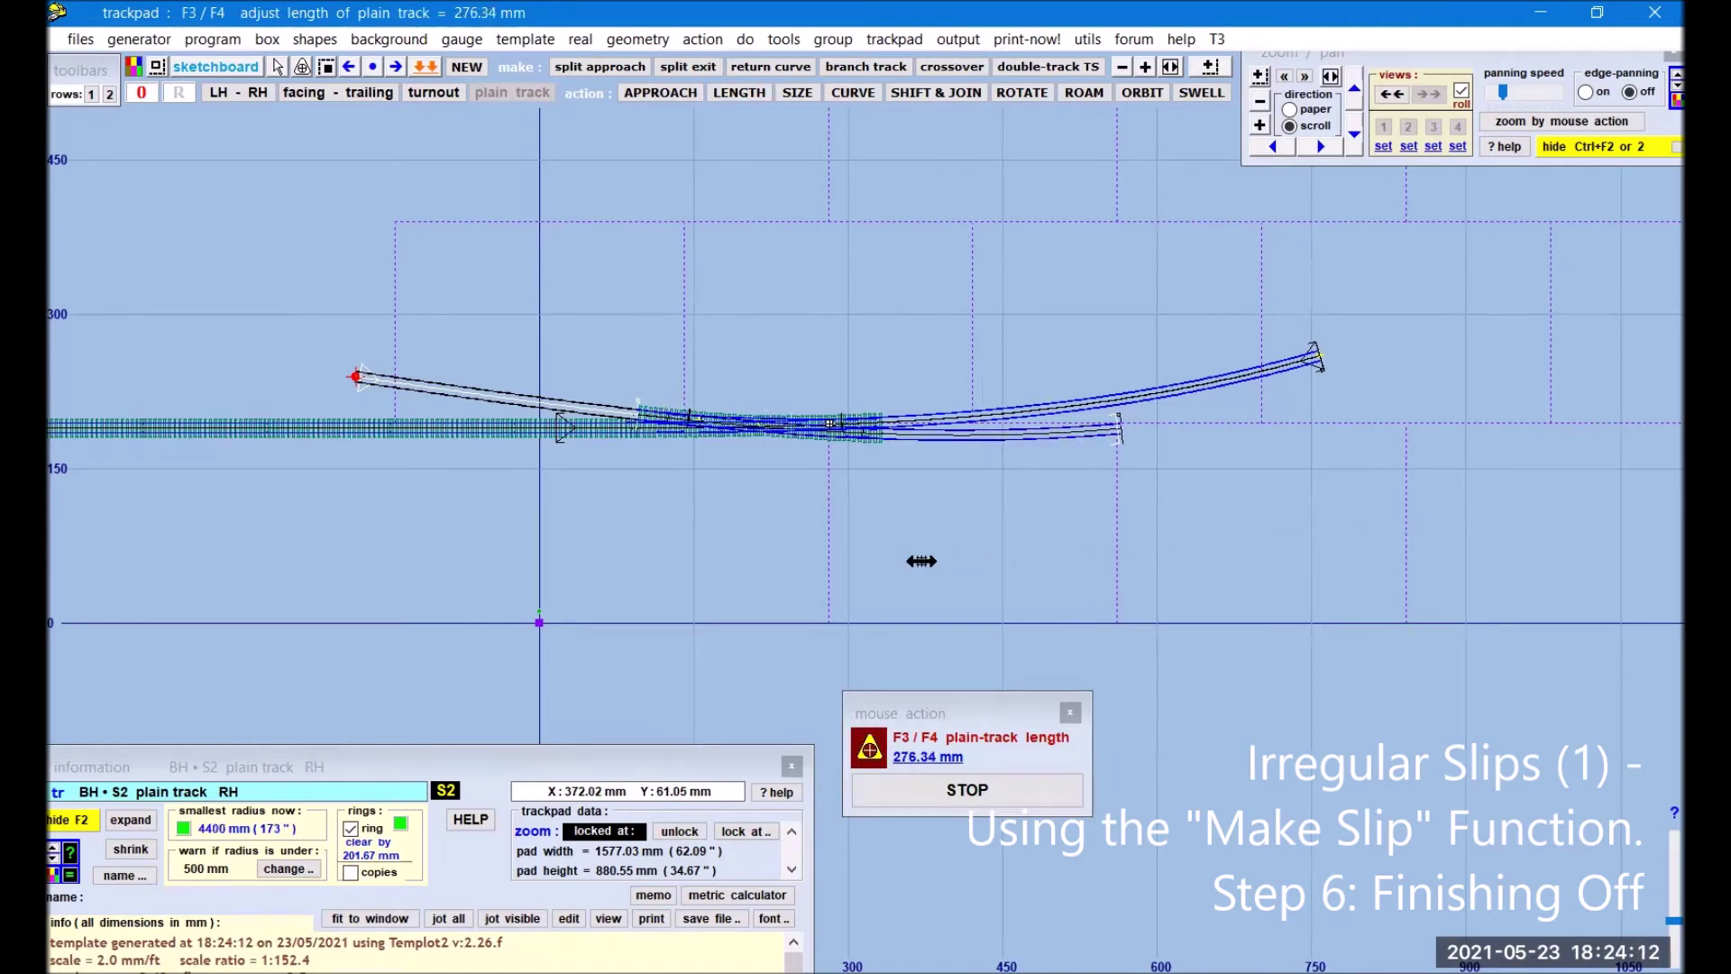
click(922, 561)
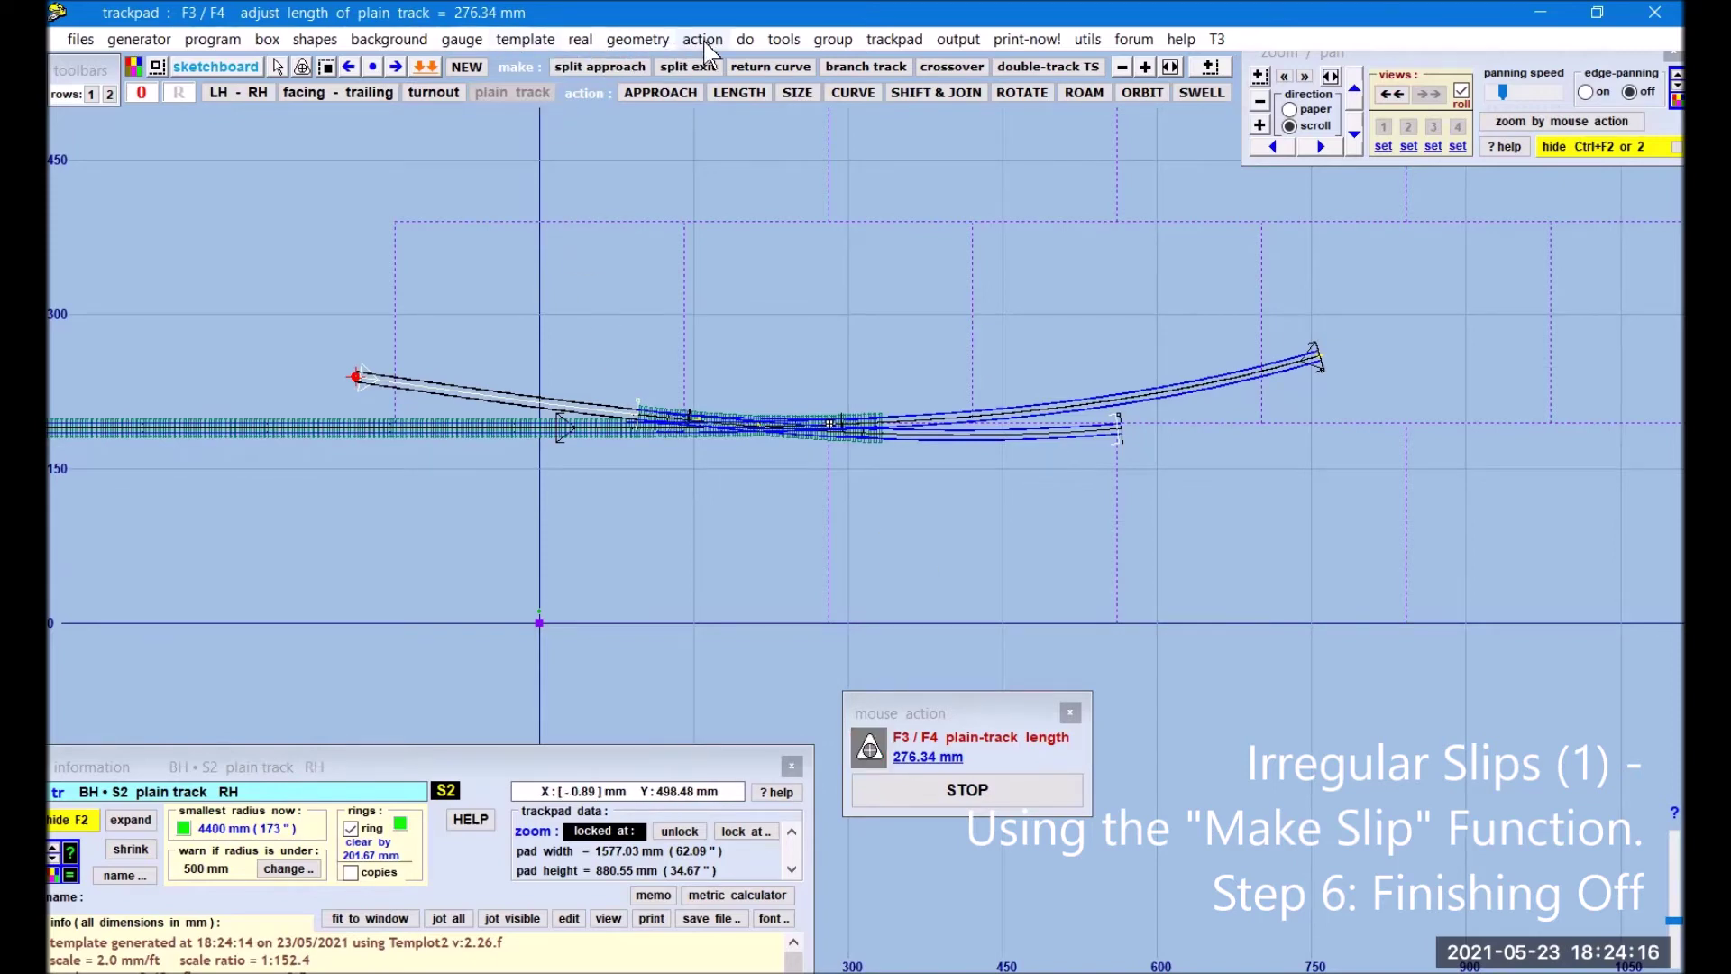
Step: Restore square-on timbering on the shortened right-hand approach track and store it in the background
click(579, 40)
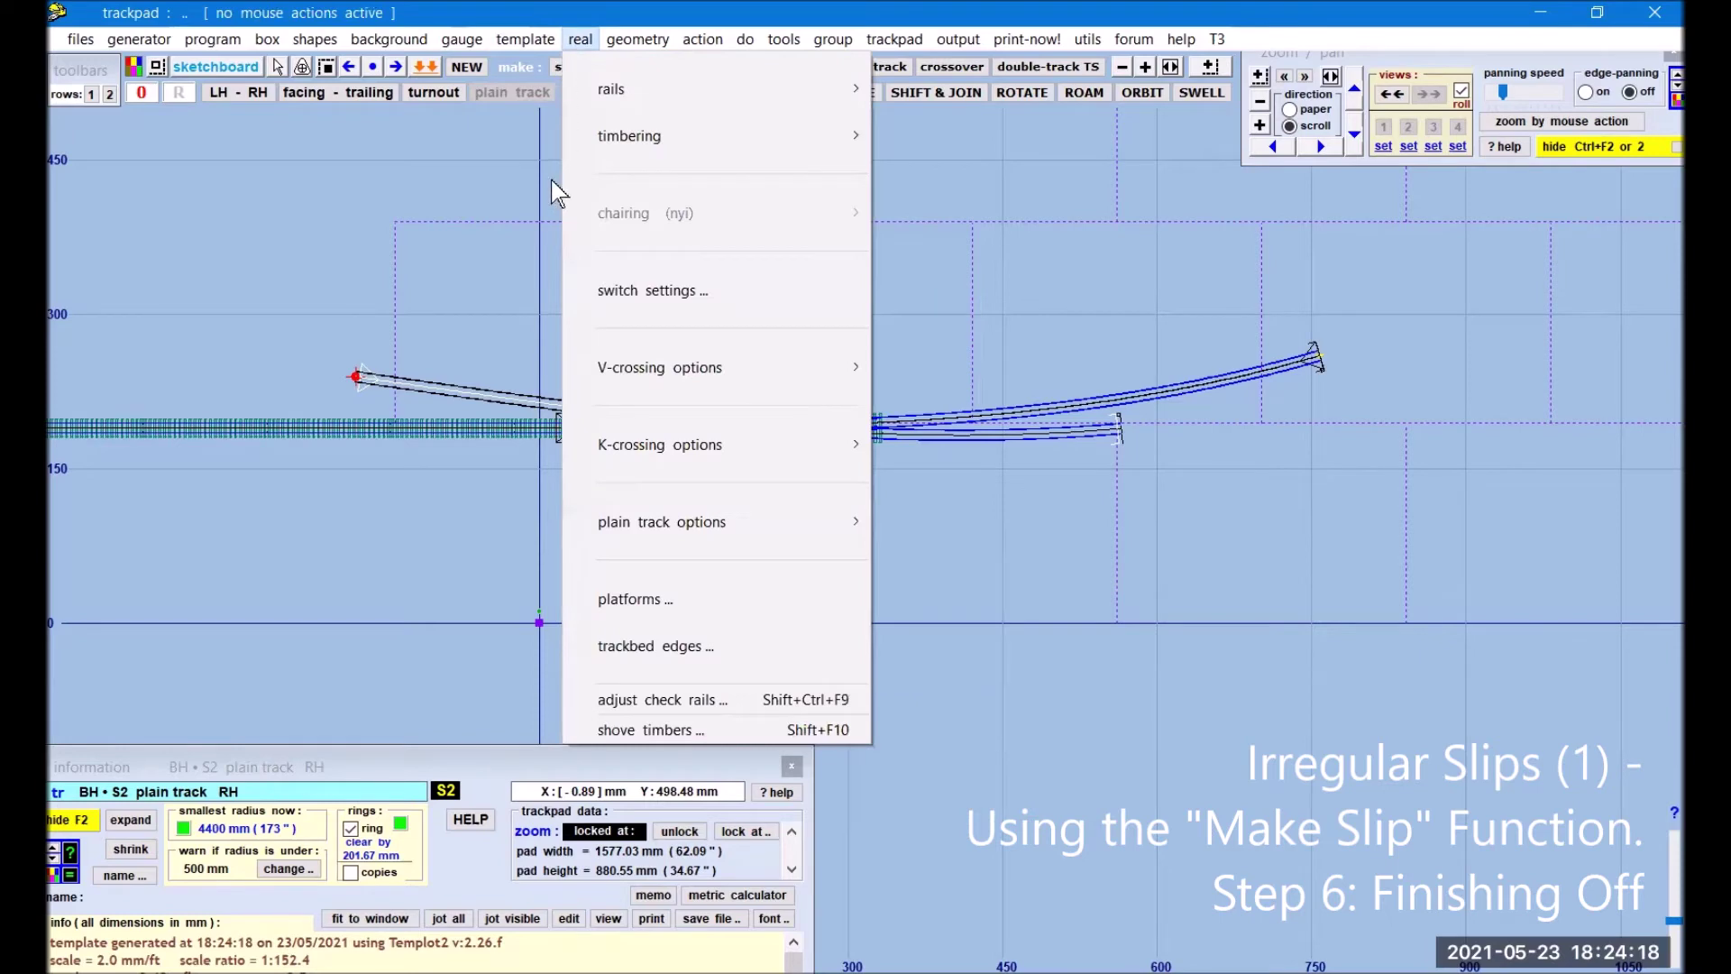
mouse_move(653, 146)
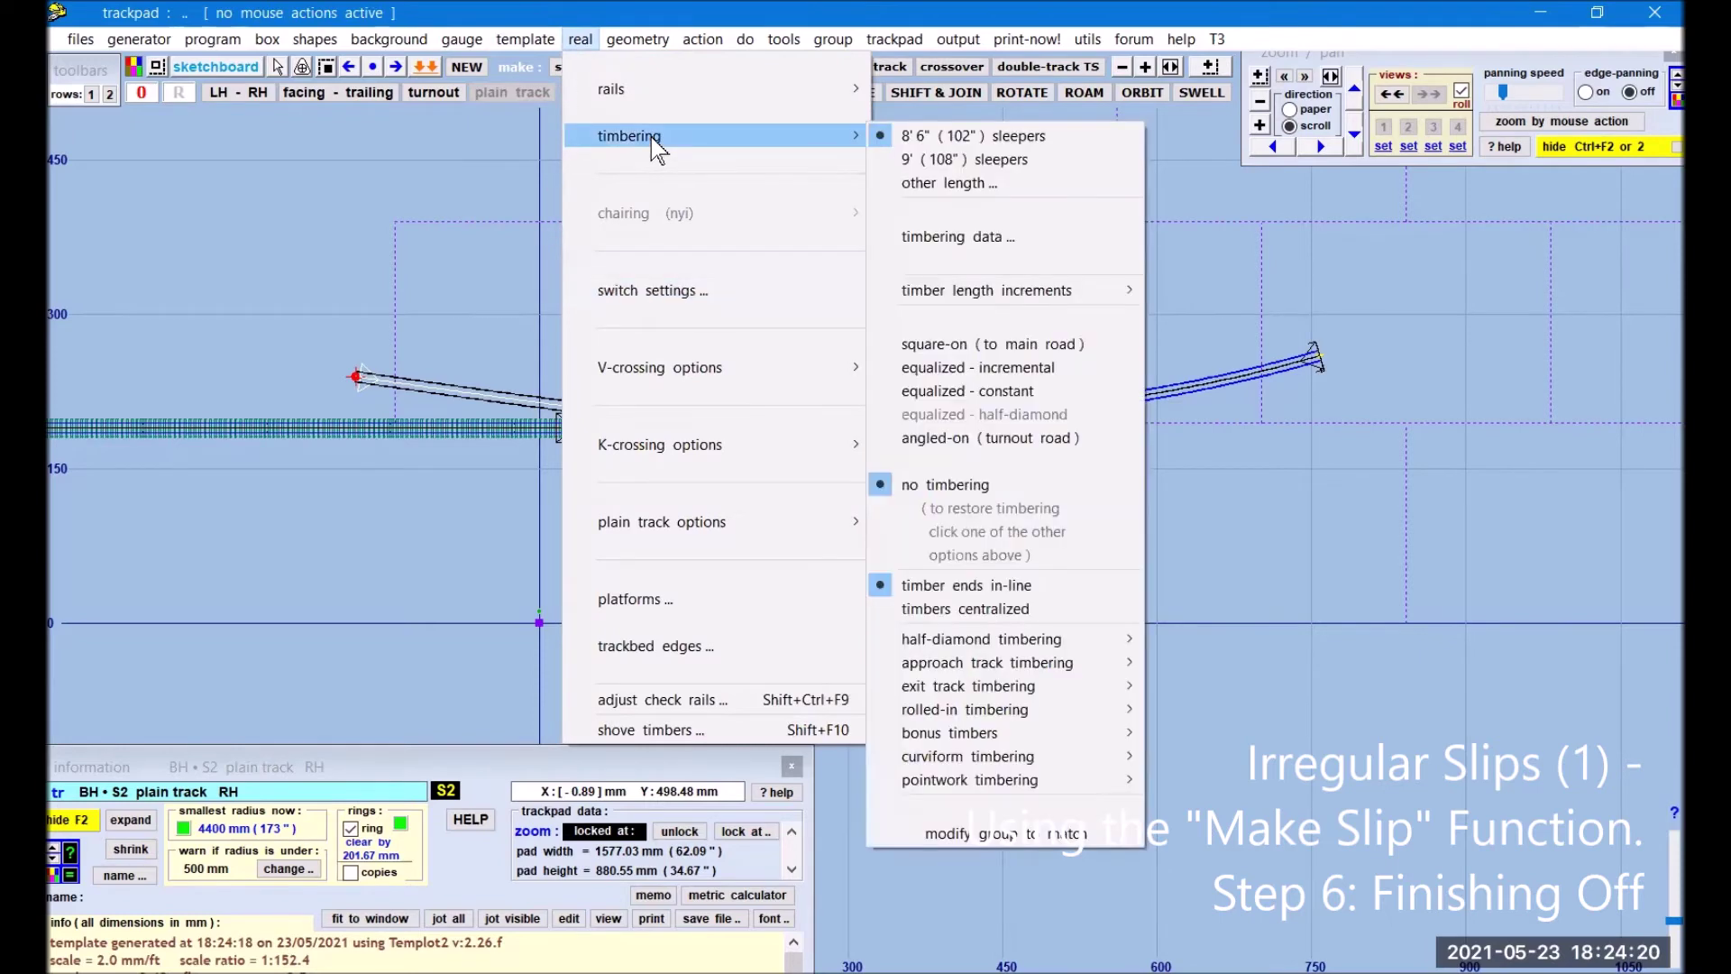
click(989, 345)
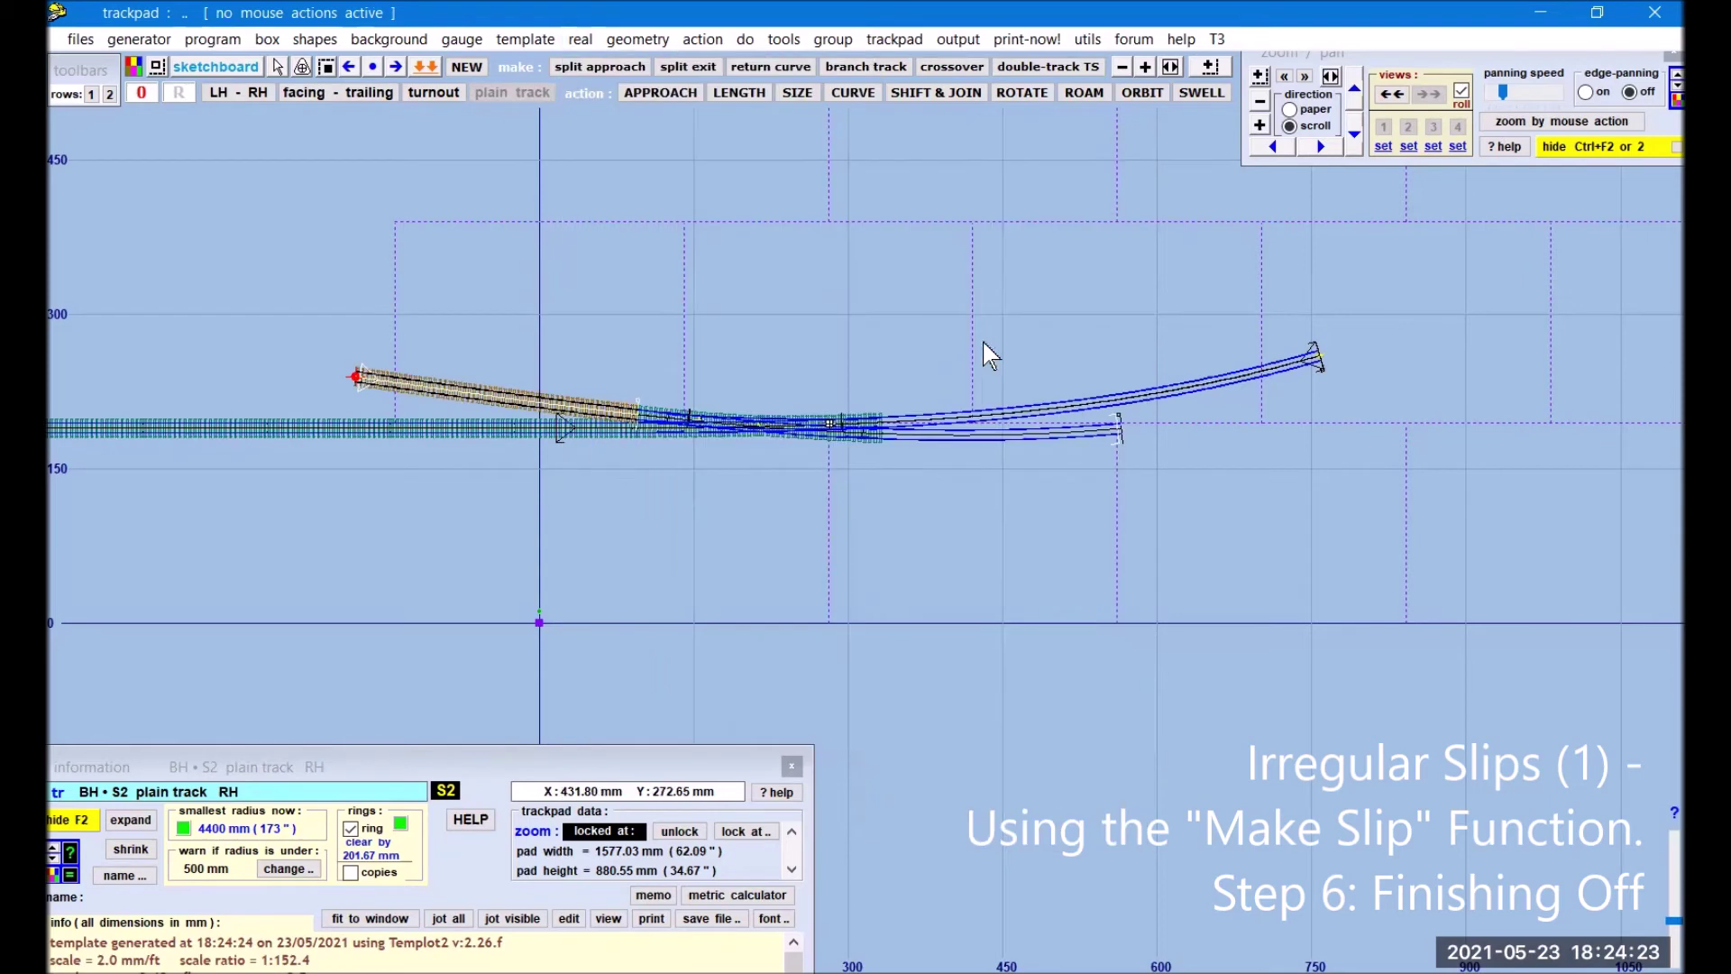
click(425, 70)
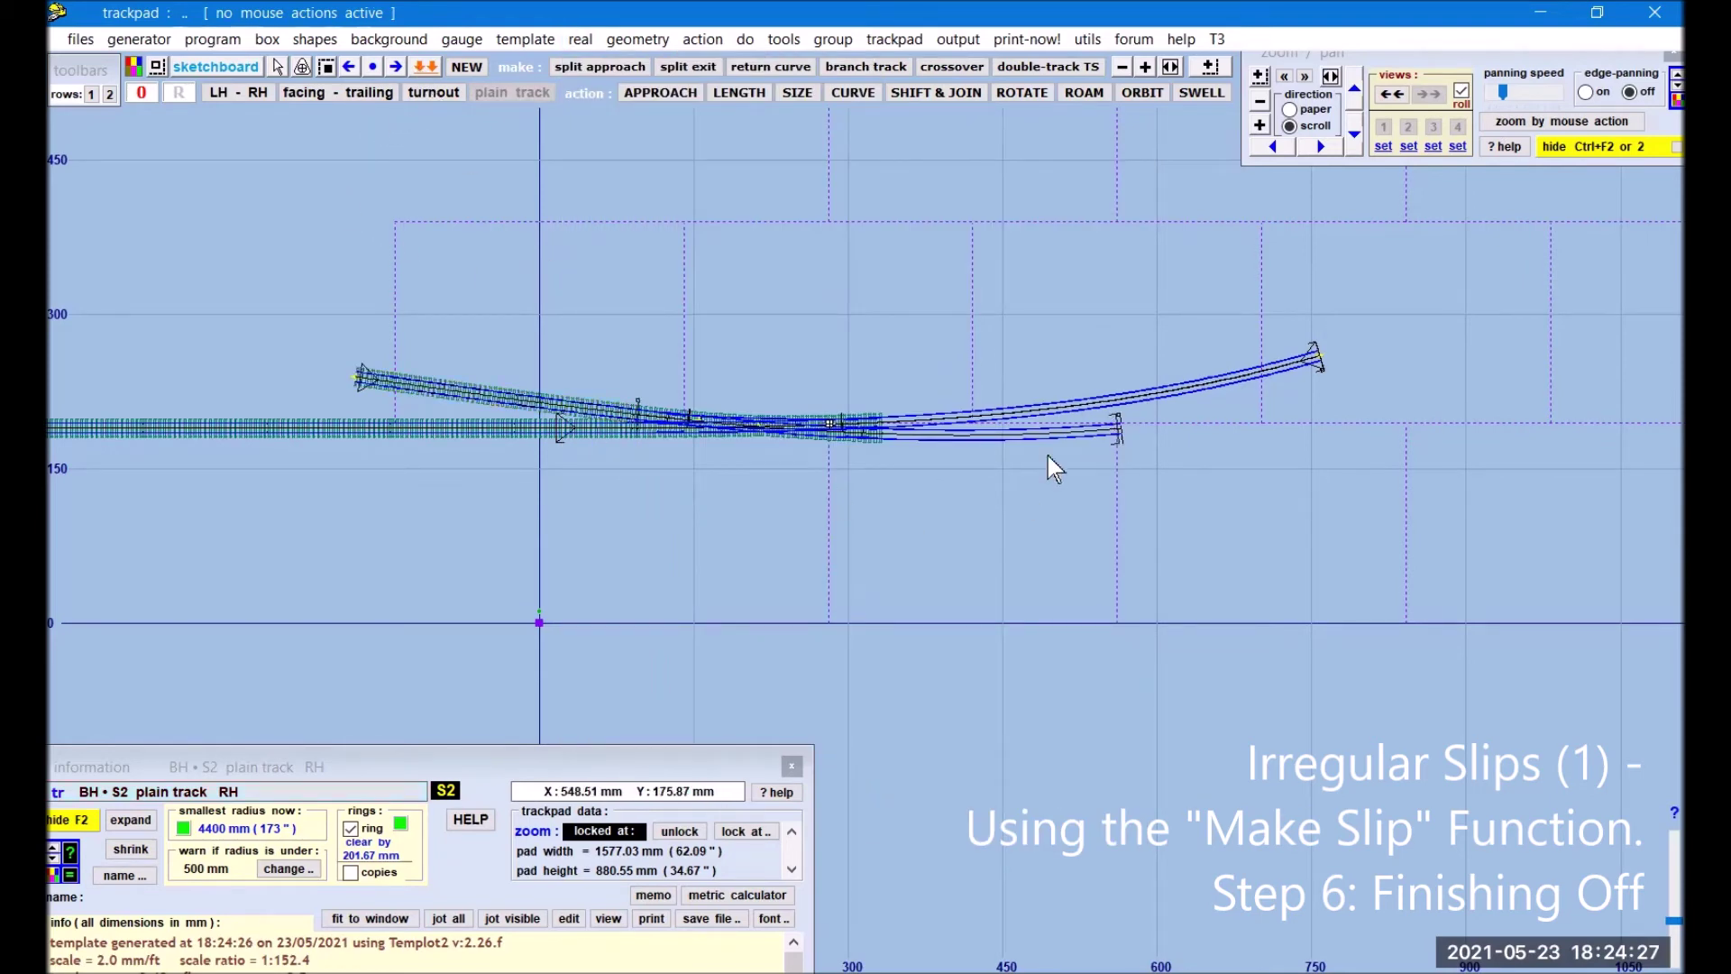
Step: Load PR023 using delete to the control, and shorten it from the opposite end to about 234 mm
click(993, 435)
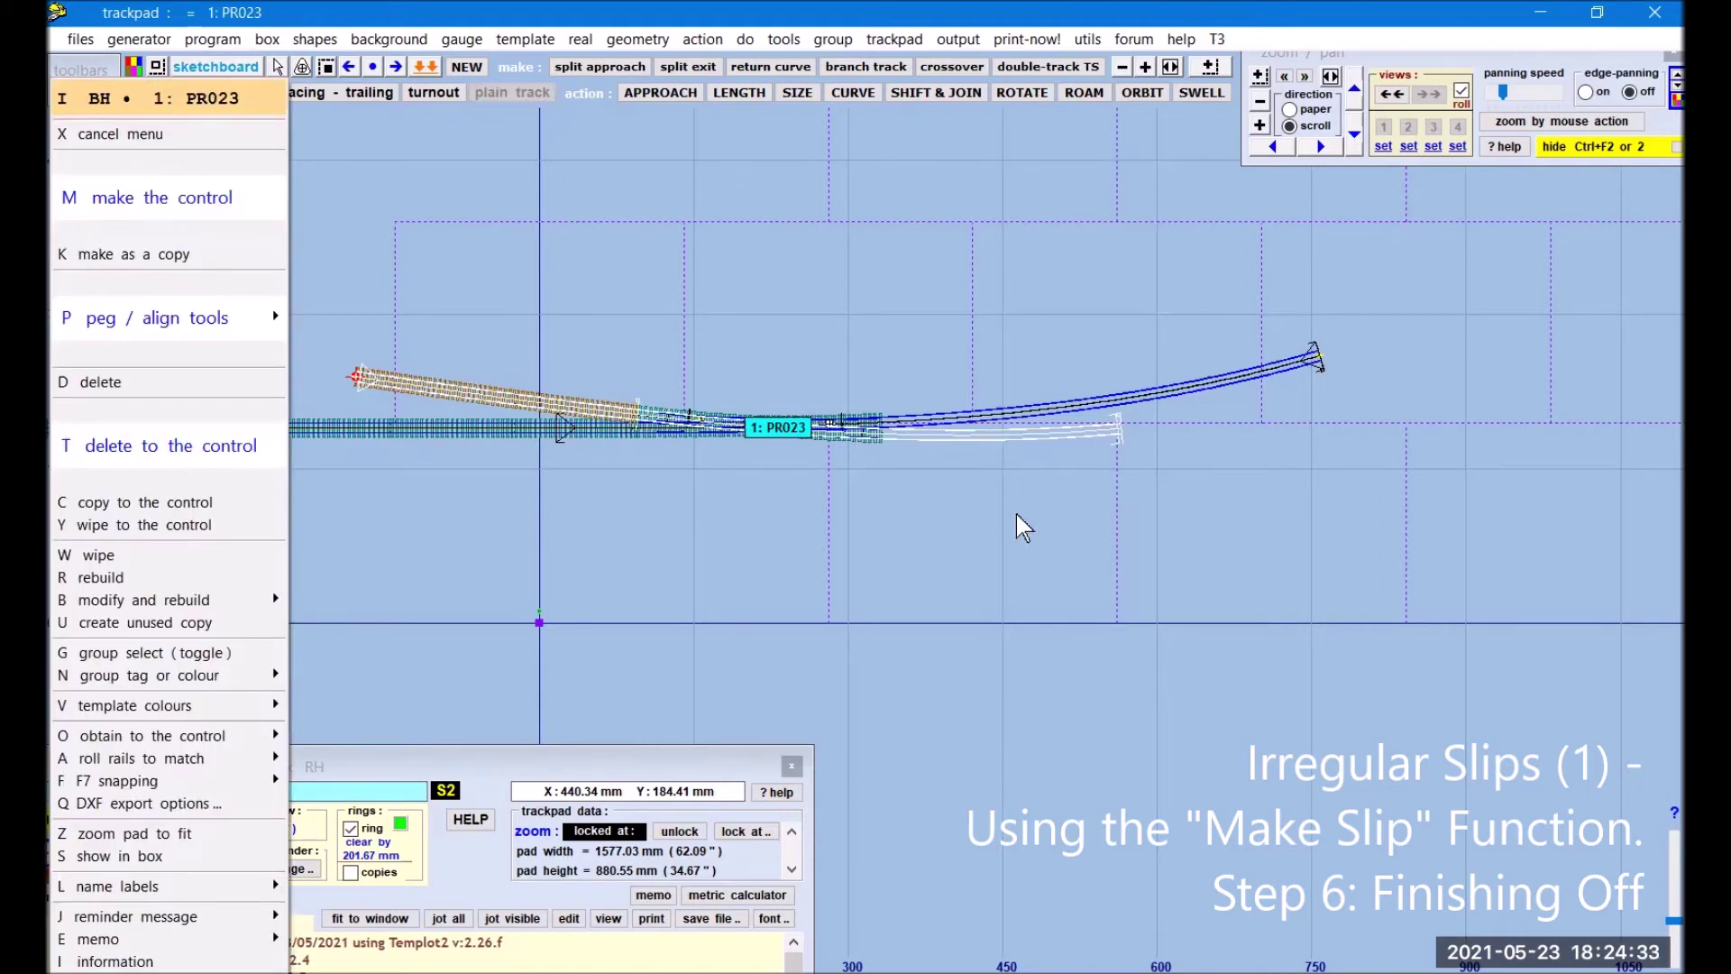
click(162, 441)
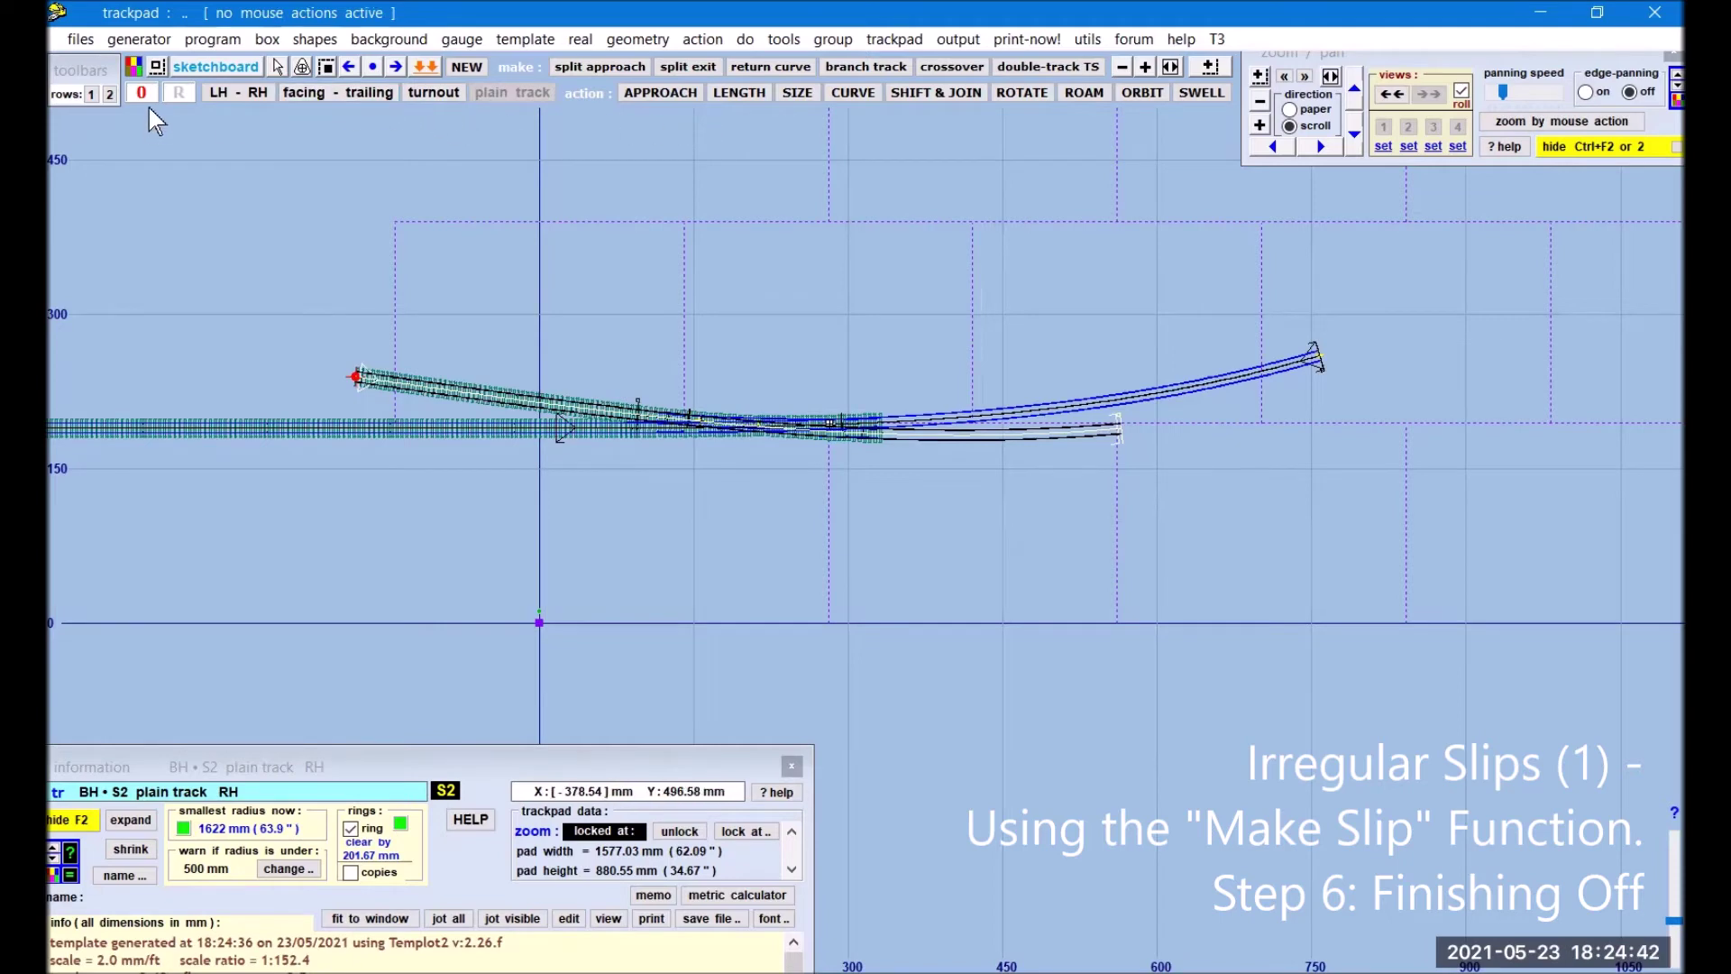
click(740, 92)
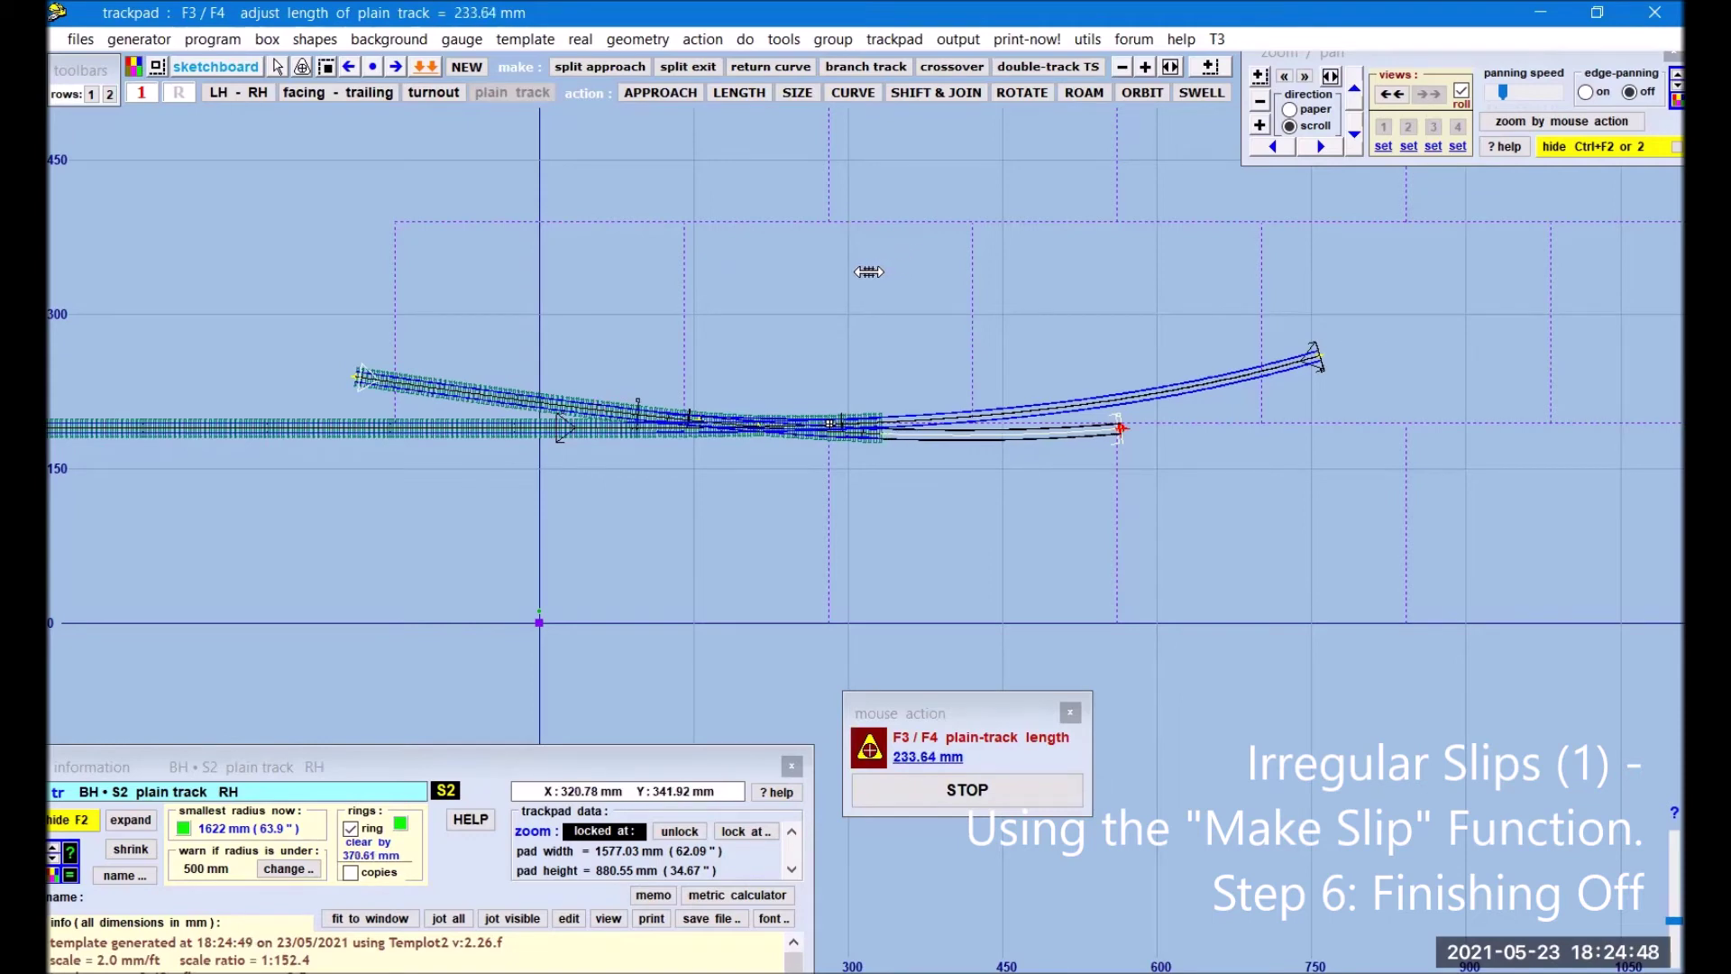
click(869, 269)
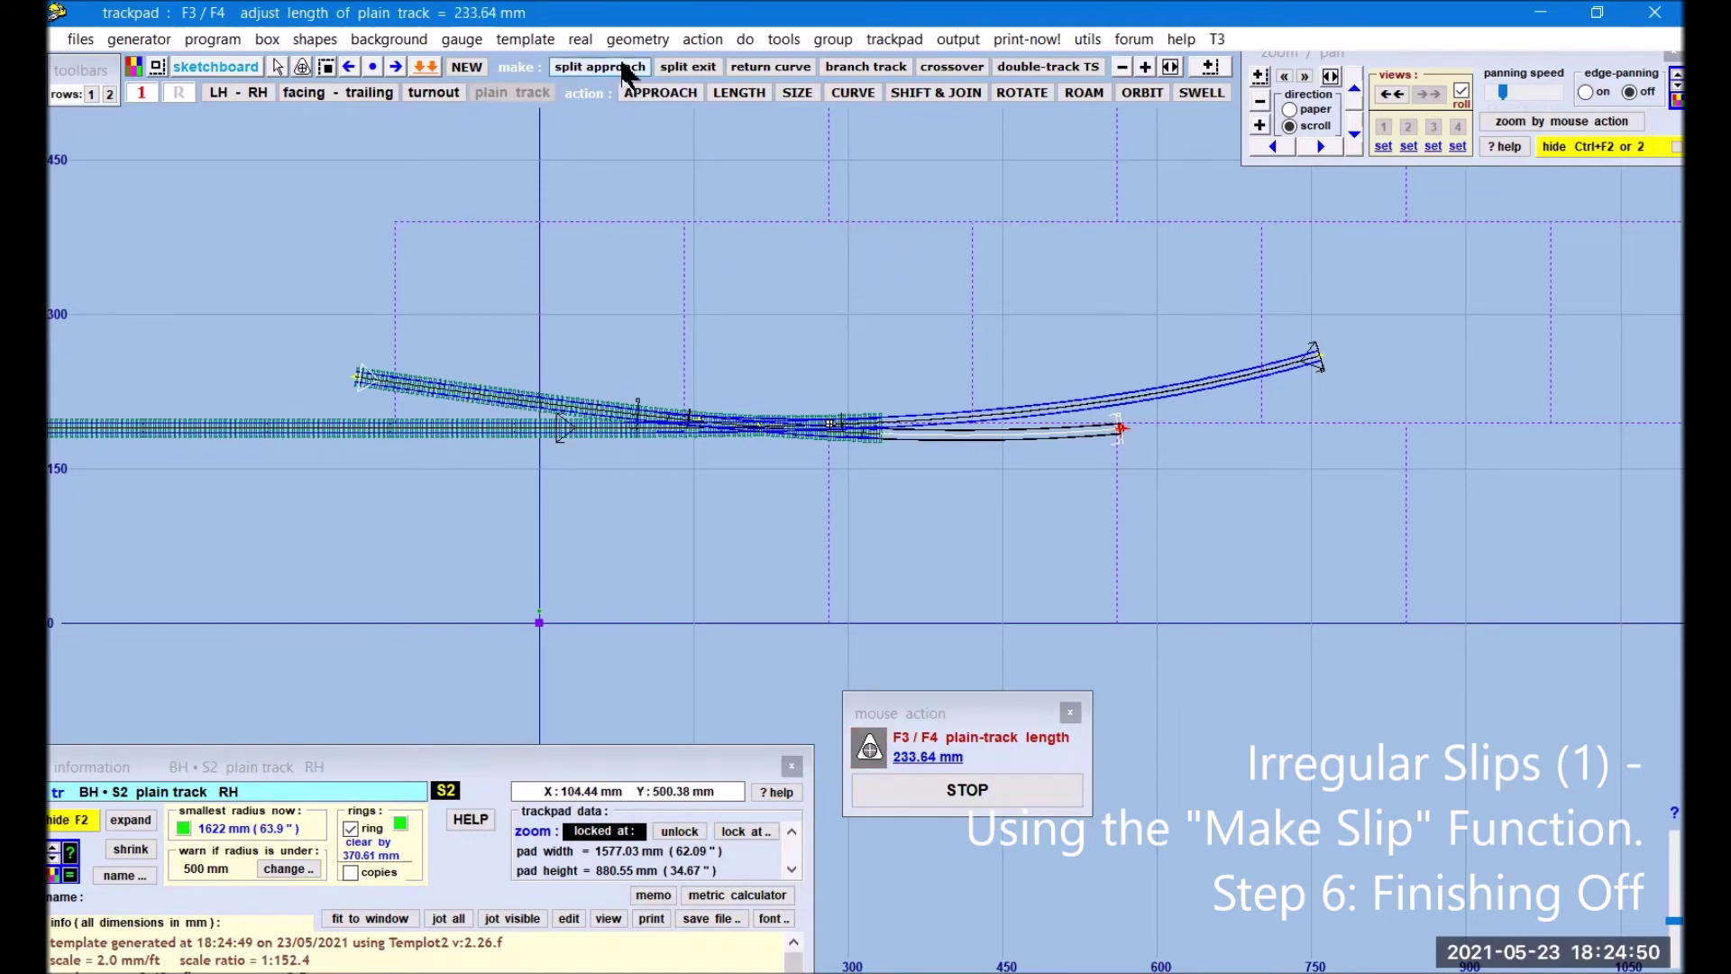
Step: Restore square-on timbering on the shortened right-hand exit track and store it in the background
click(586, 40)
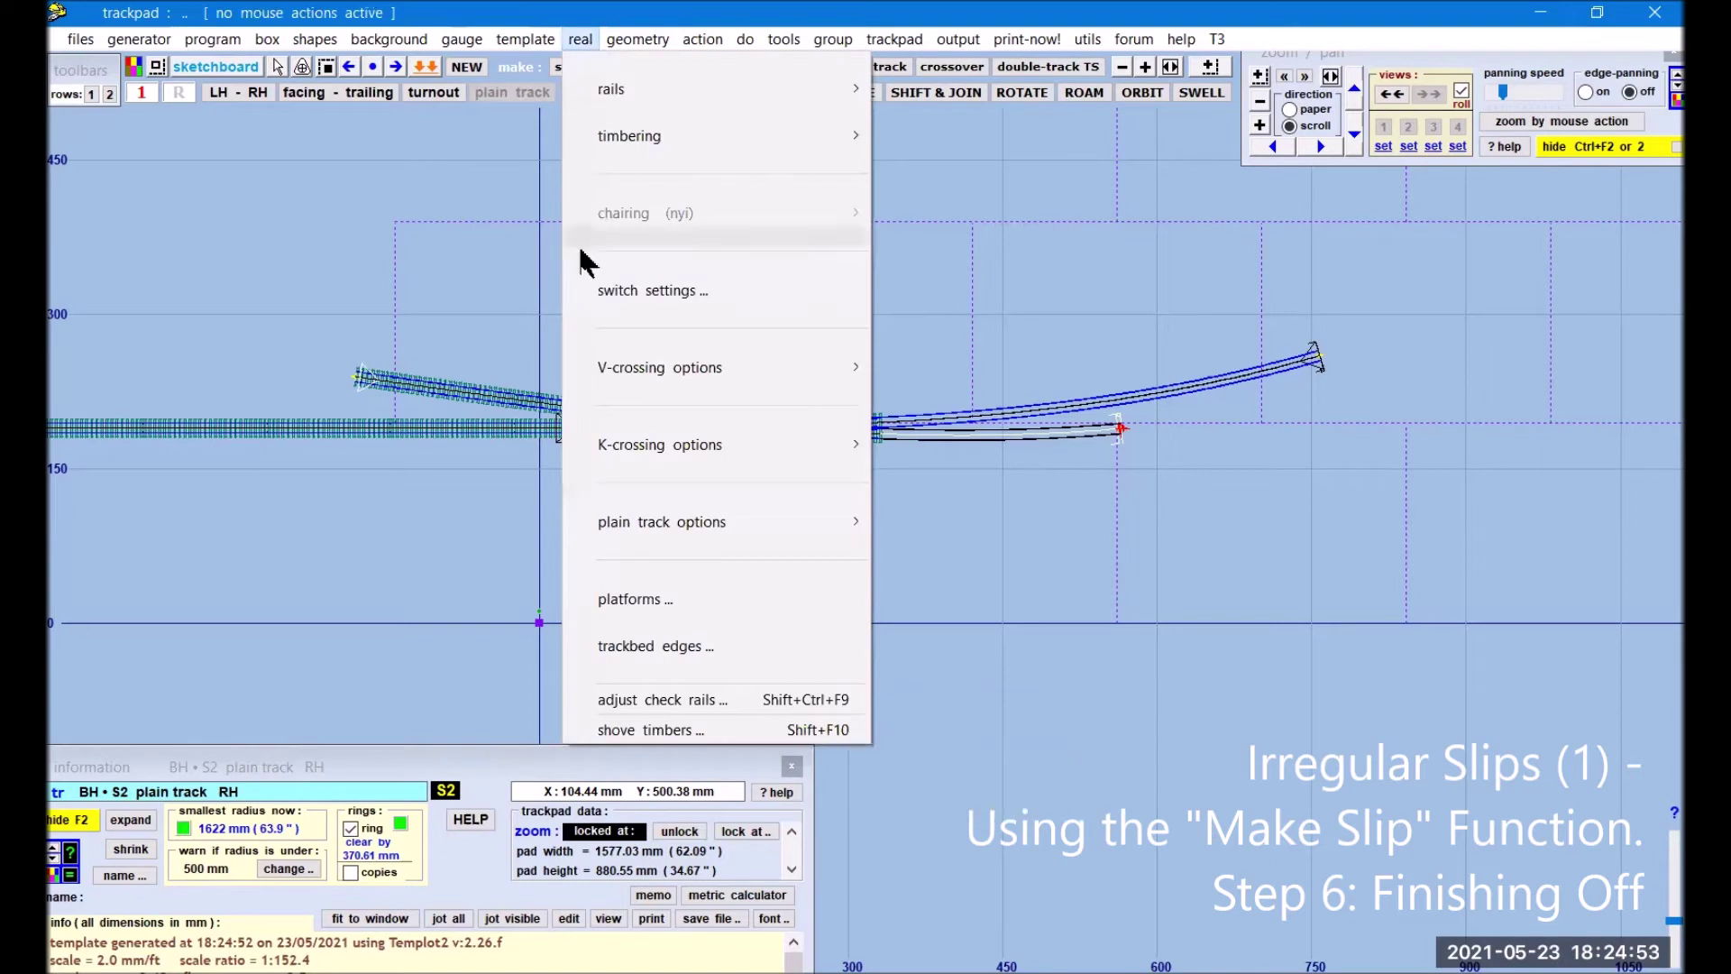
mouse_move(622, 137)
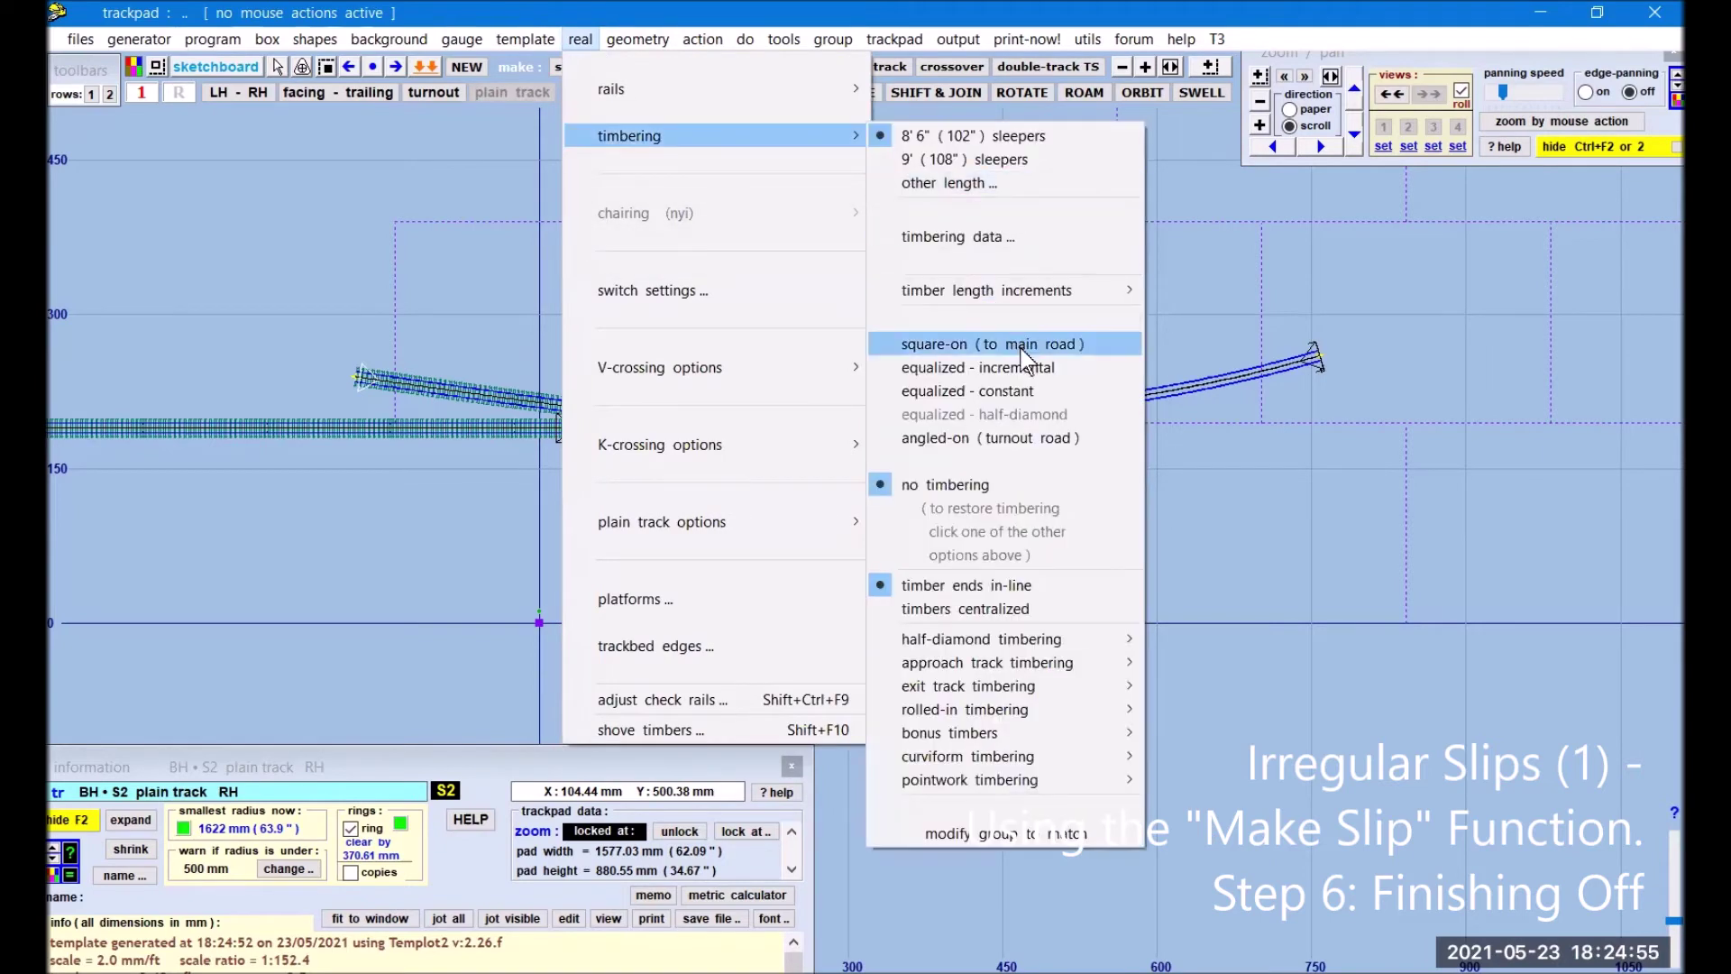
click(947, 344)
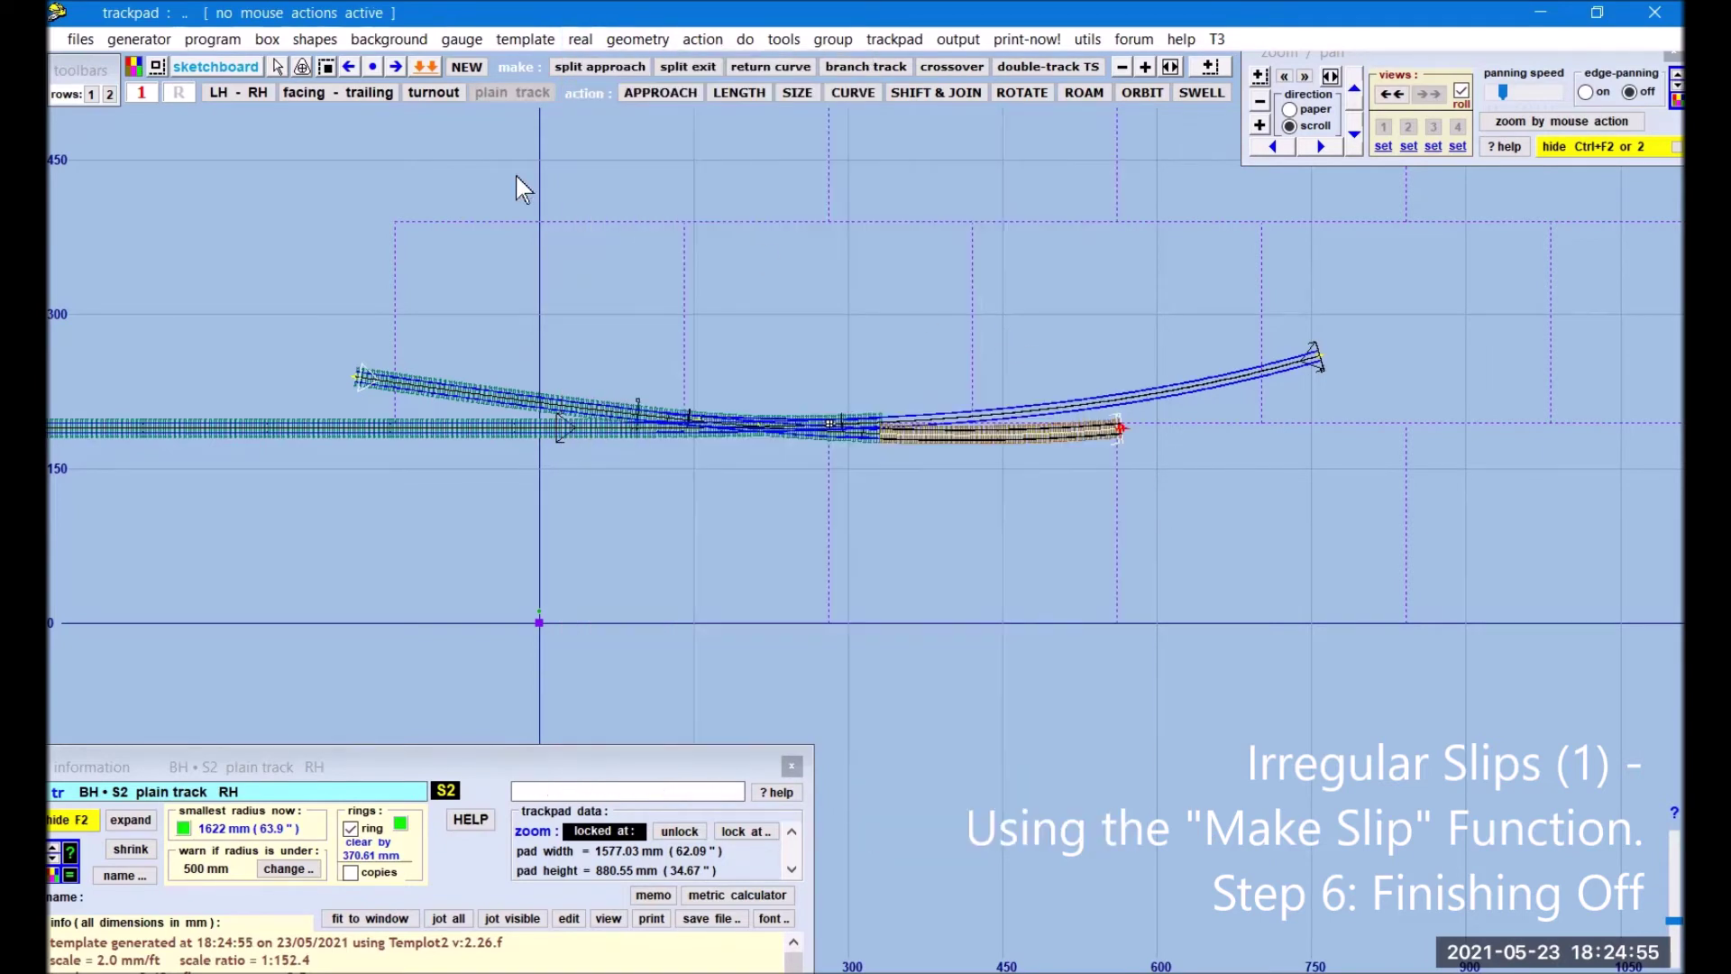
click(414, 68)
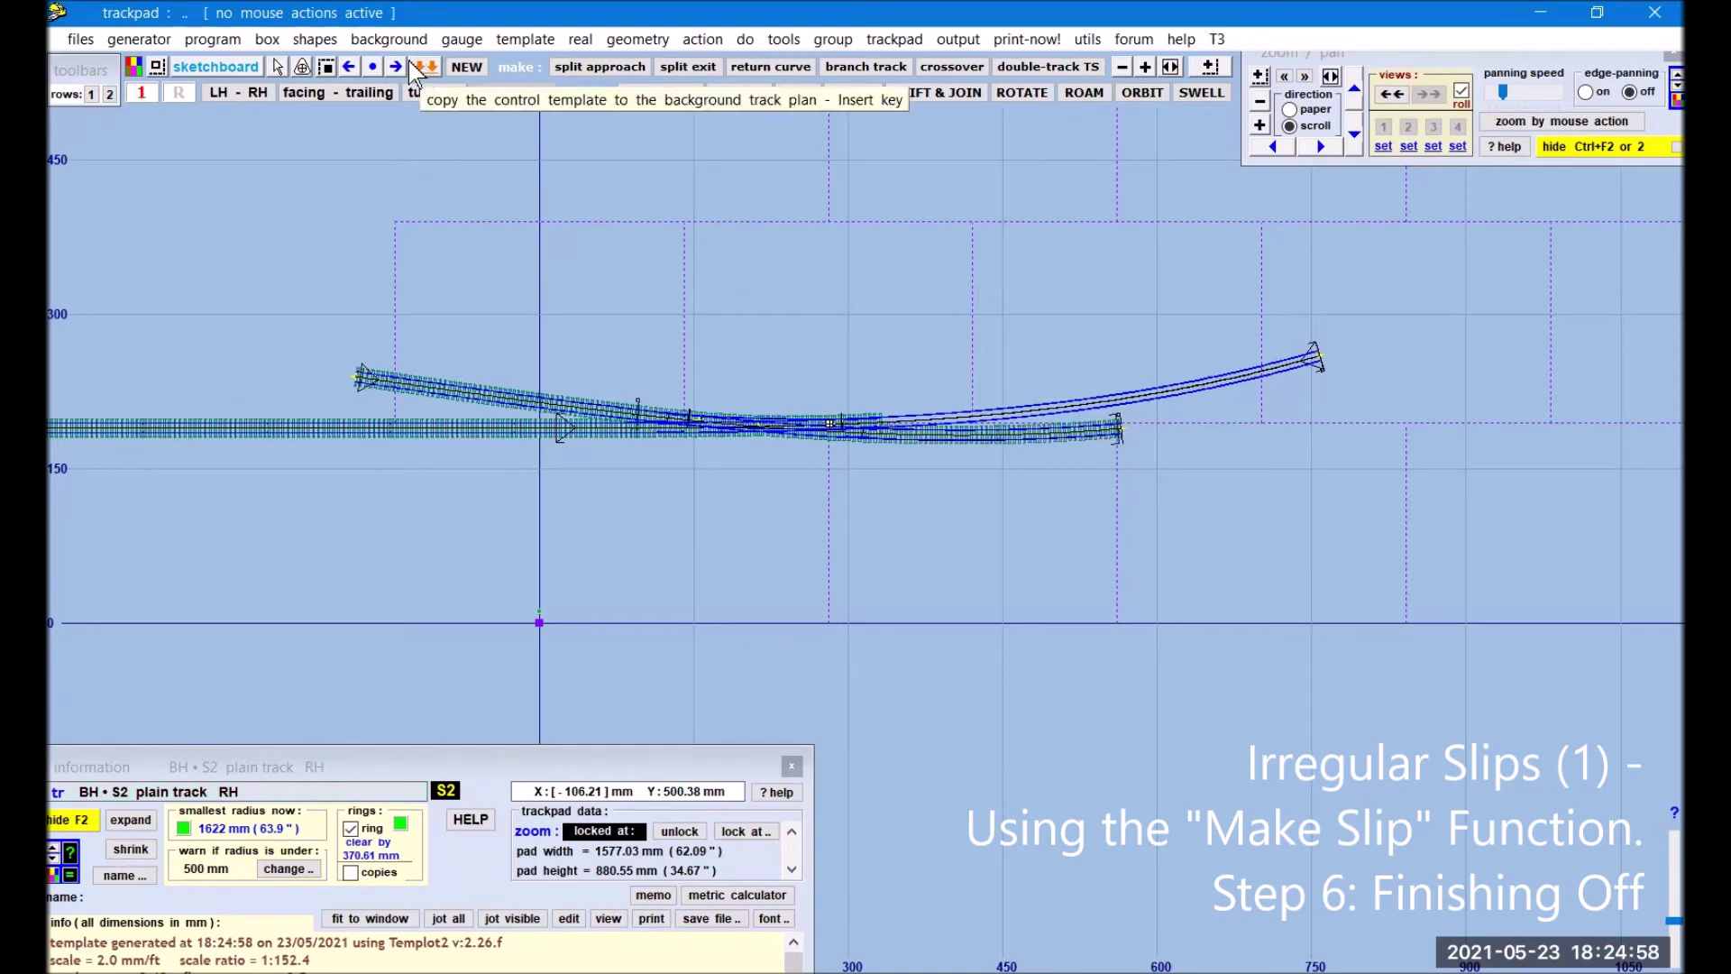
Step: Show the storage box as a list and delete the original left-hand plain track PL025
click(404, 431)
click(665, 538)
drag(773, 297, 873, 271)
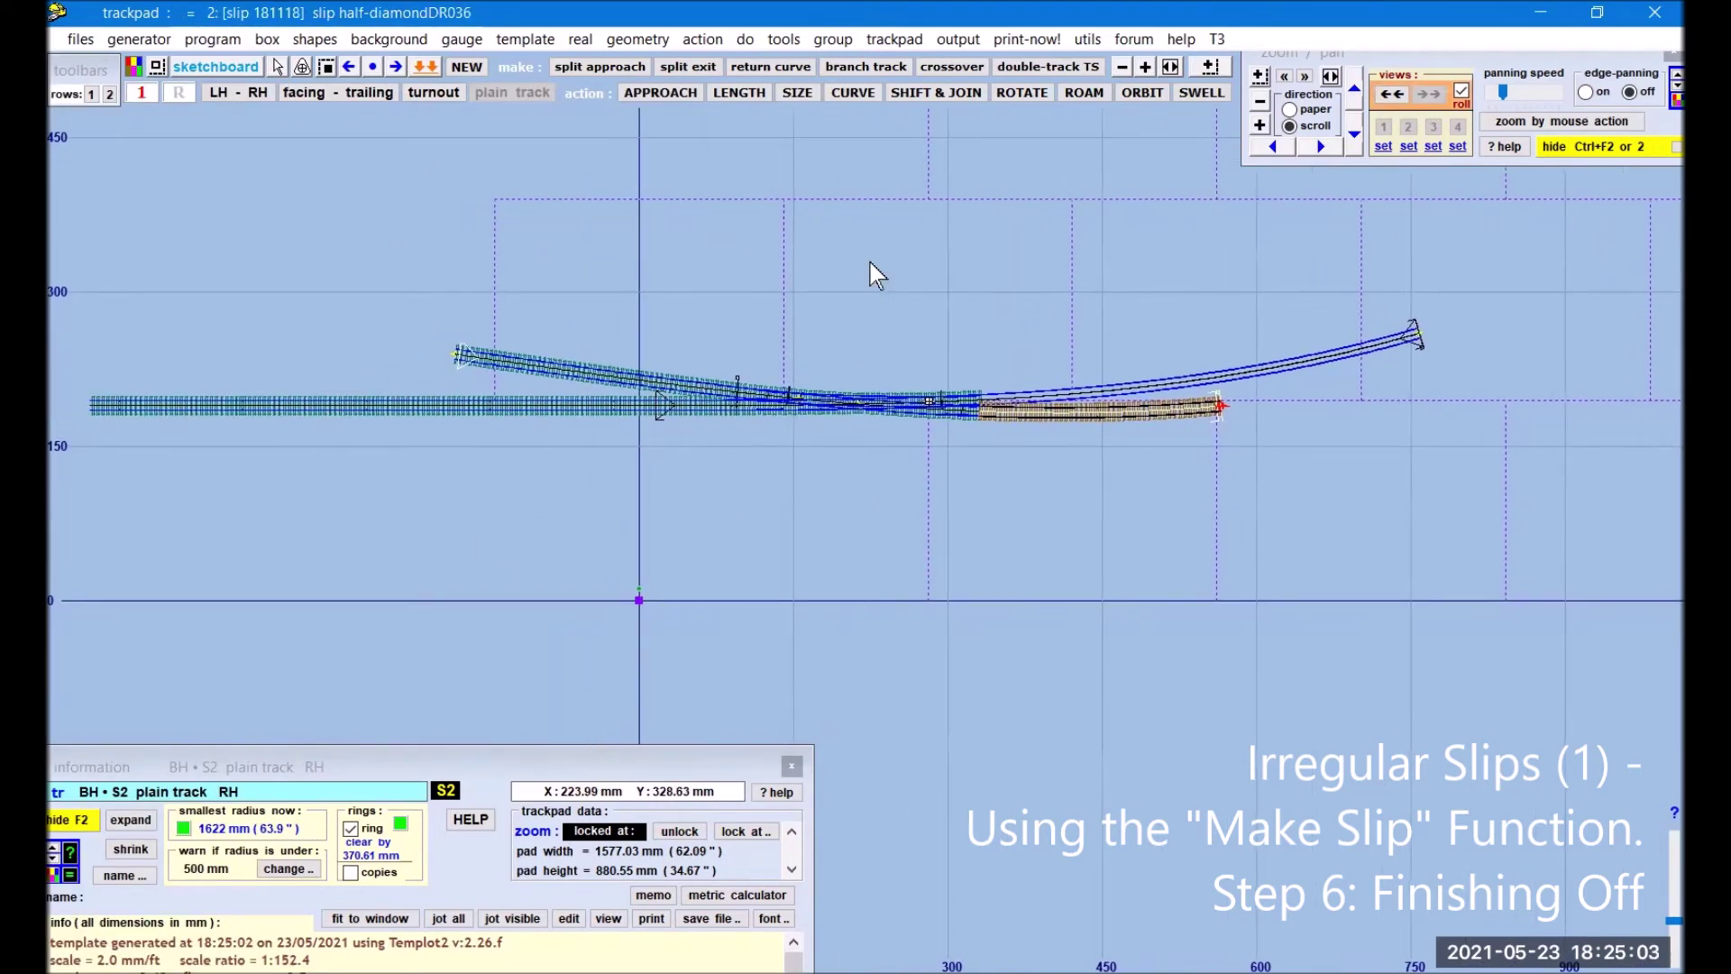
click(261, 39)
click(1443, 398)
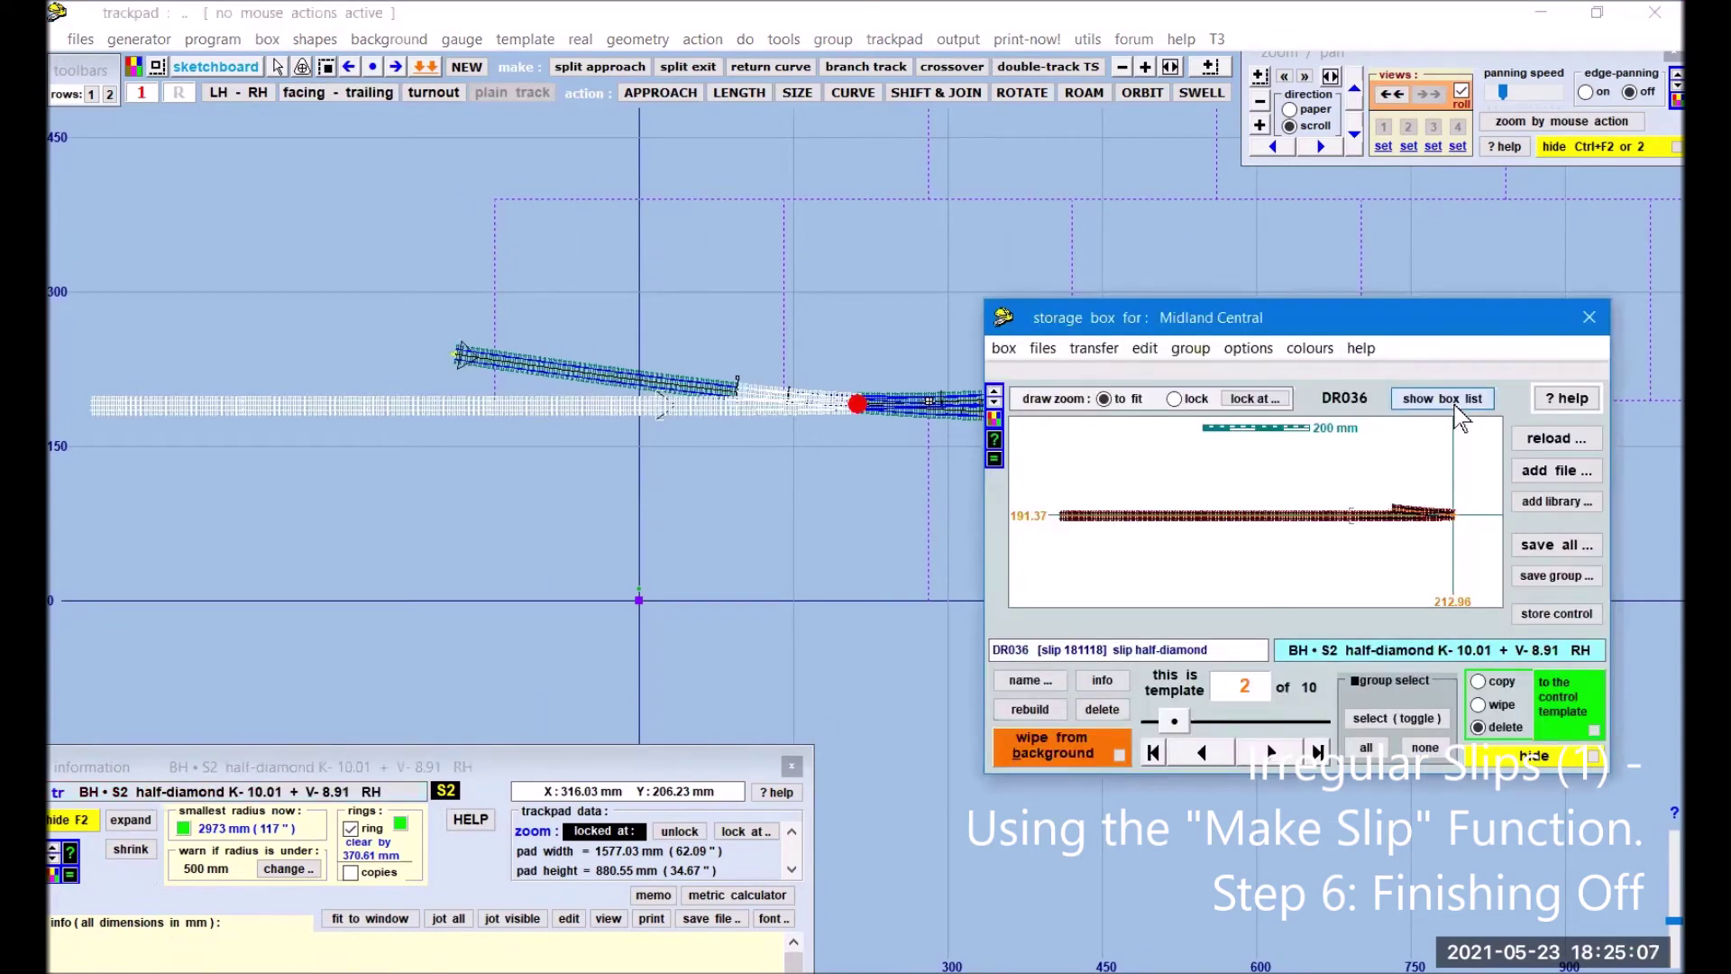
click(1086, 444)
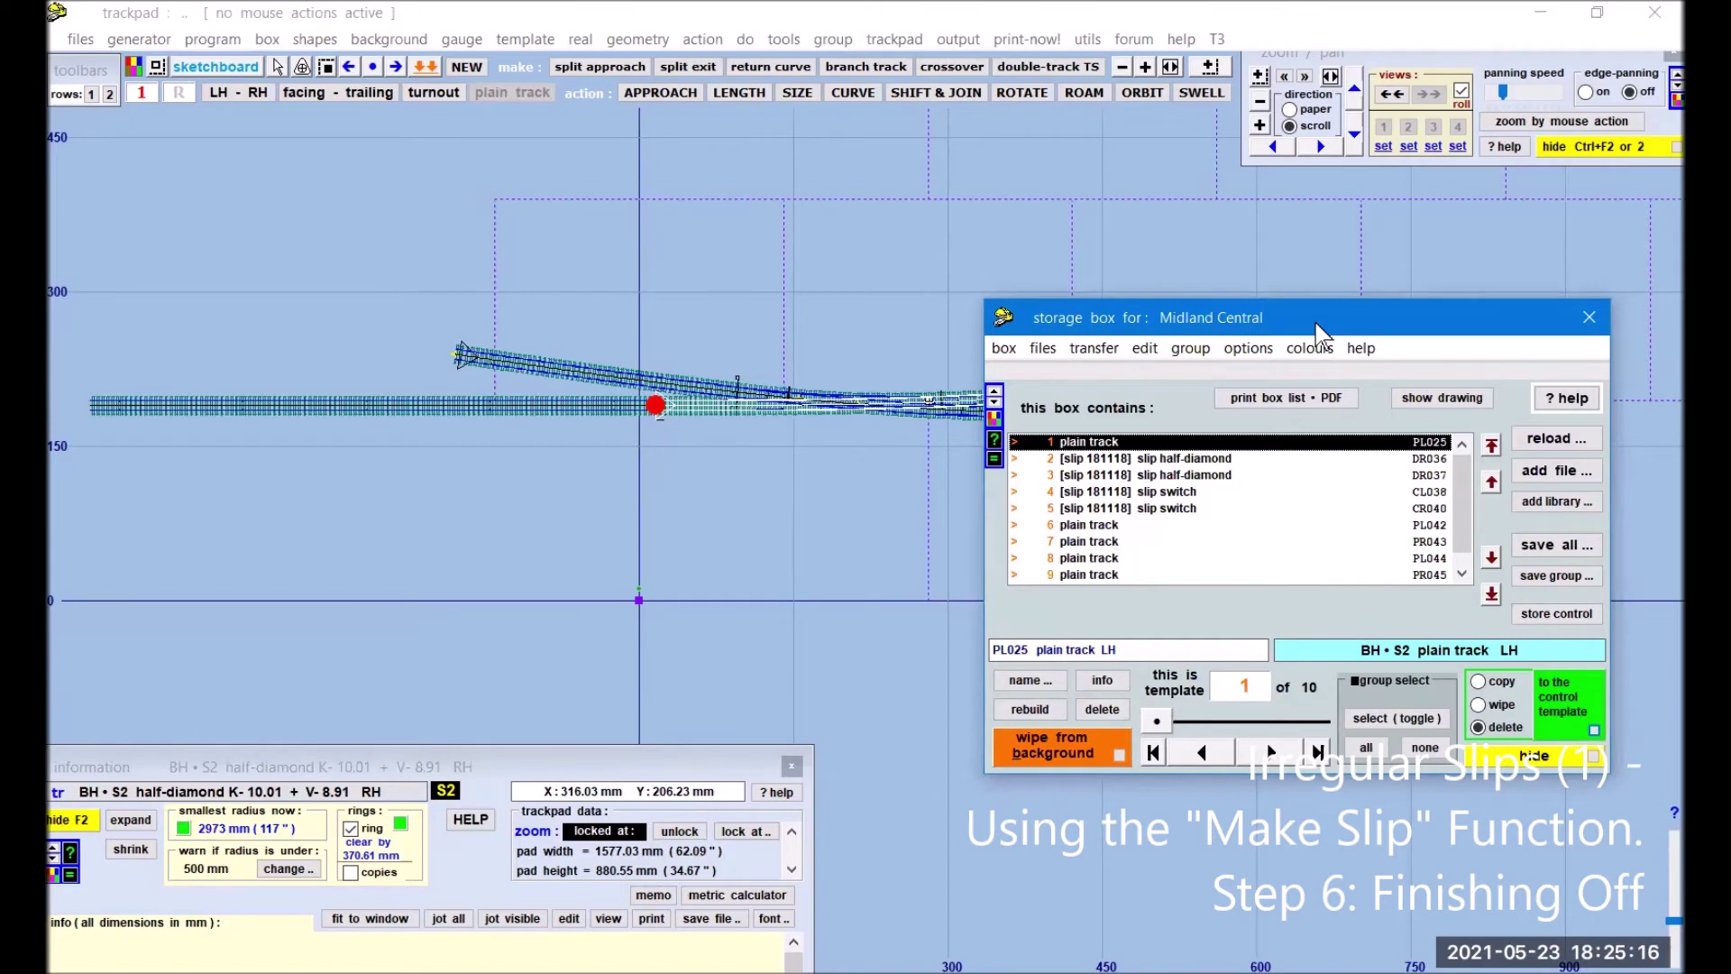
drag(1318, 332, 1227, 471)
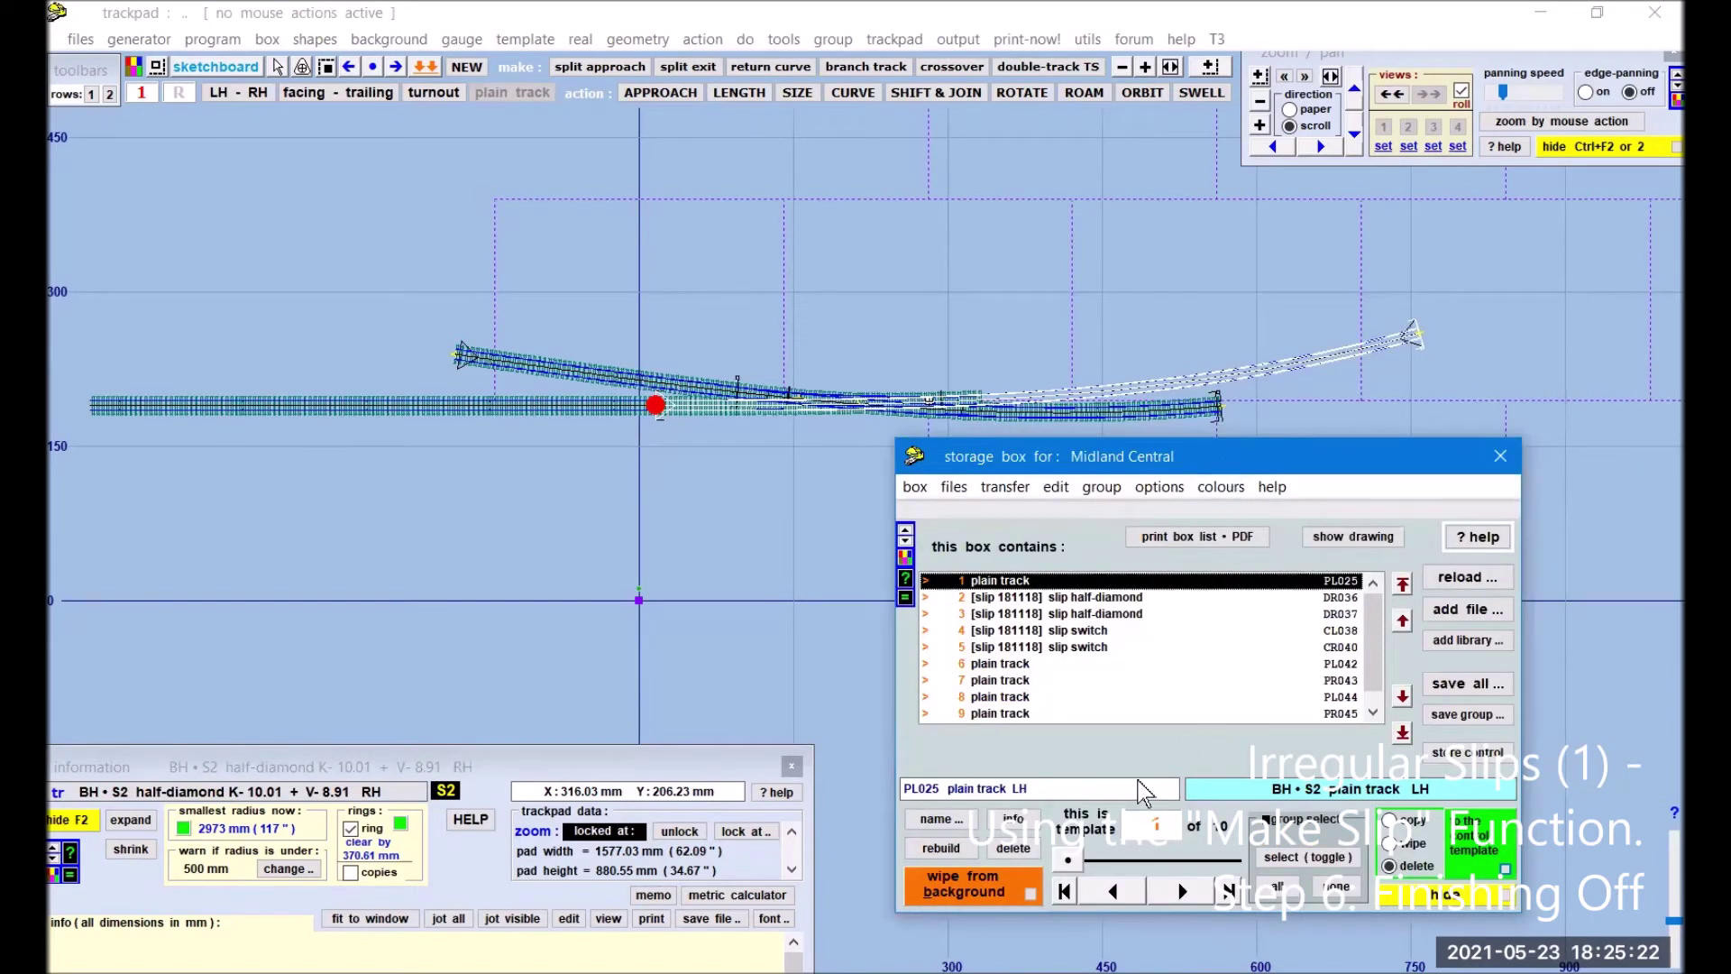
click(1014, 850)
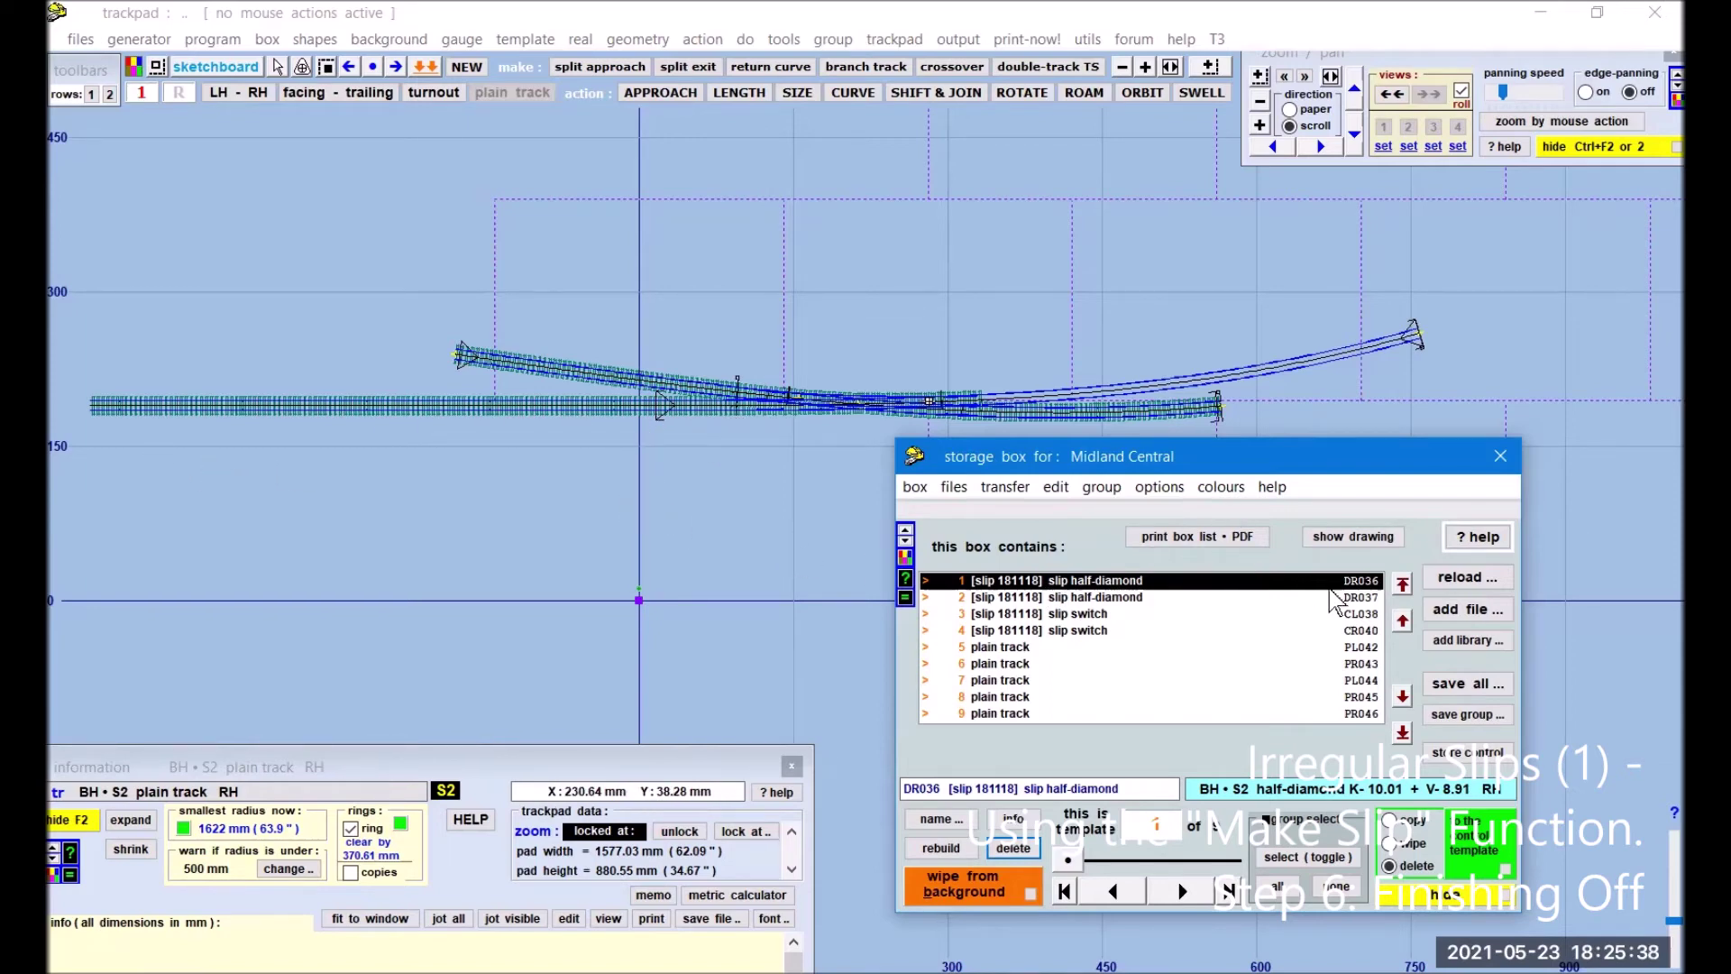
Step: Check each template in the storage box list against its highlighted place in the drawing, through the last plain track, and close the box
click(1091, 597)
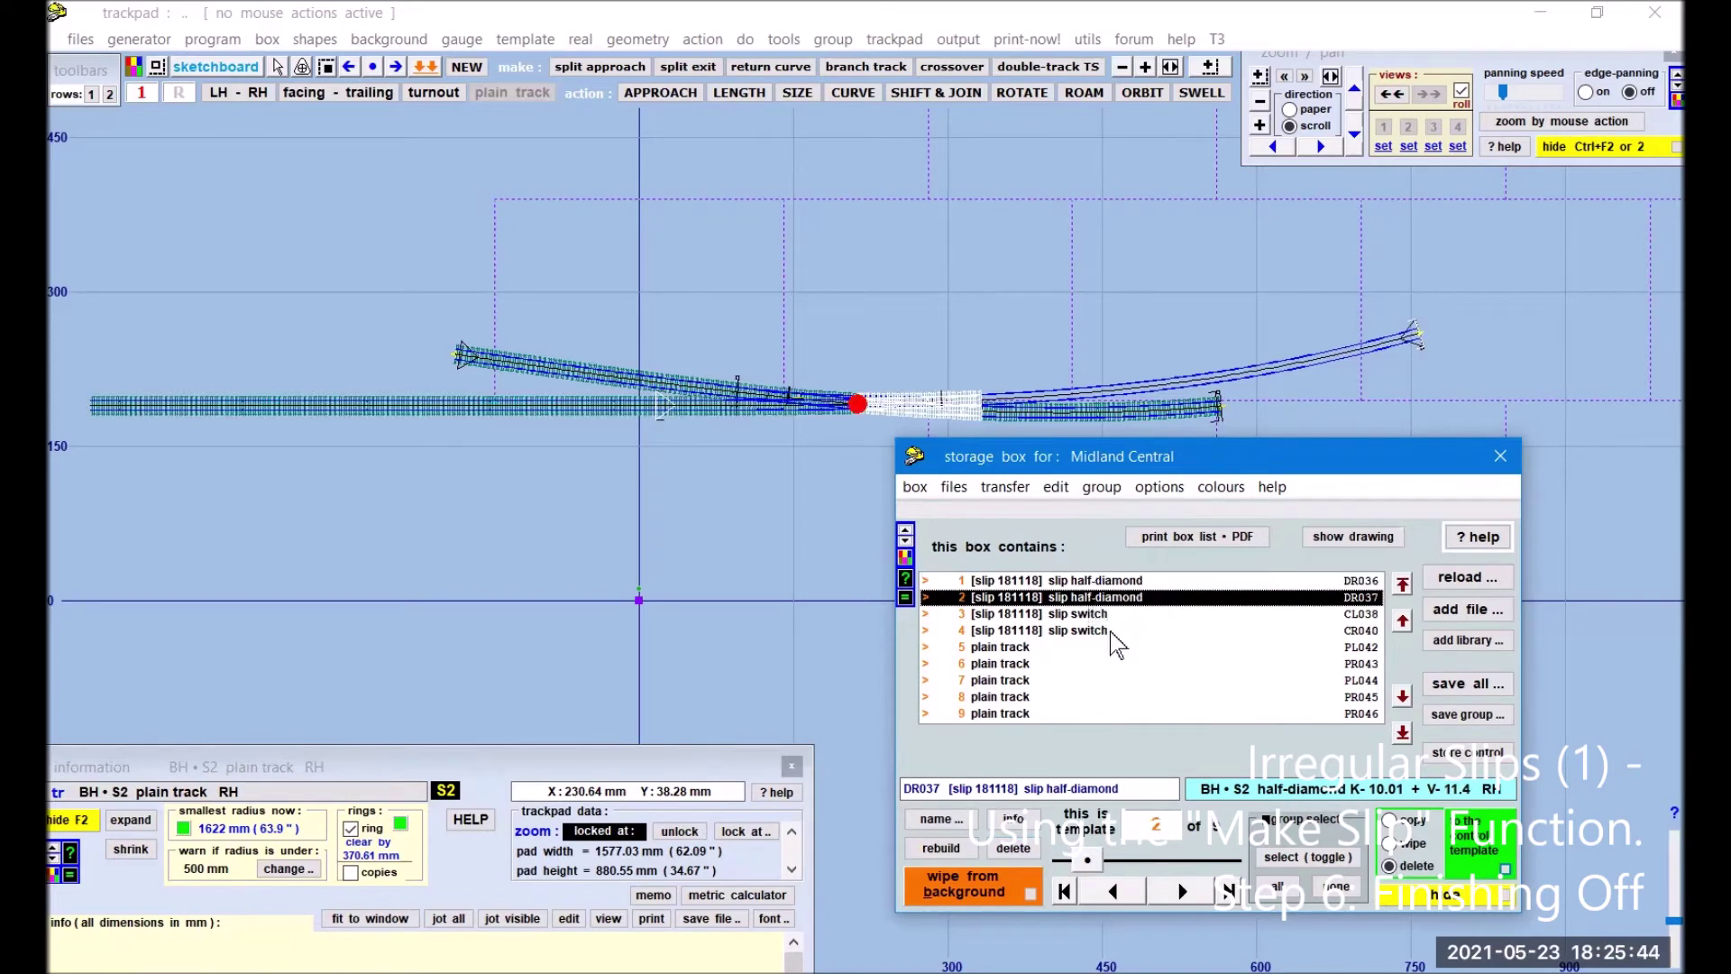
click(1098, 614)
click(1102, 636)
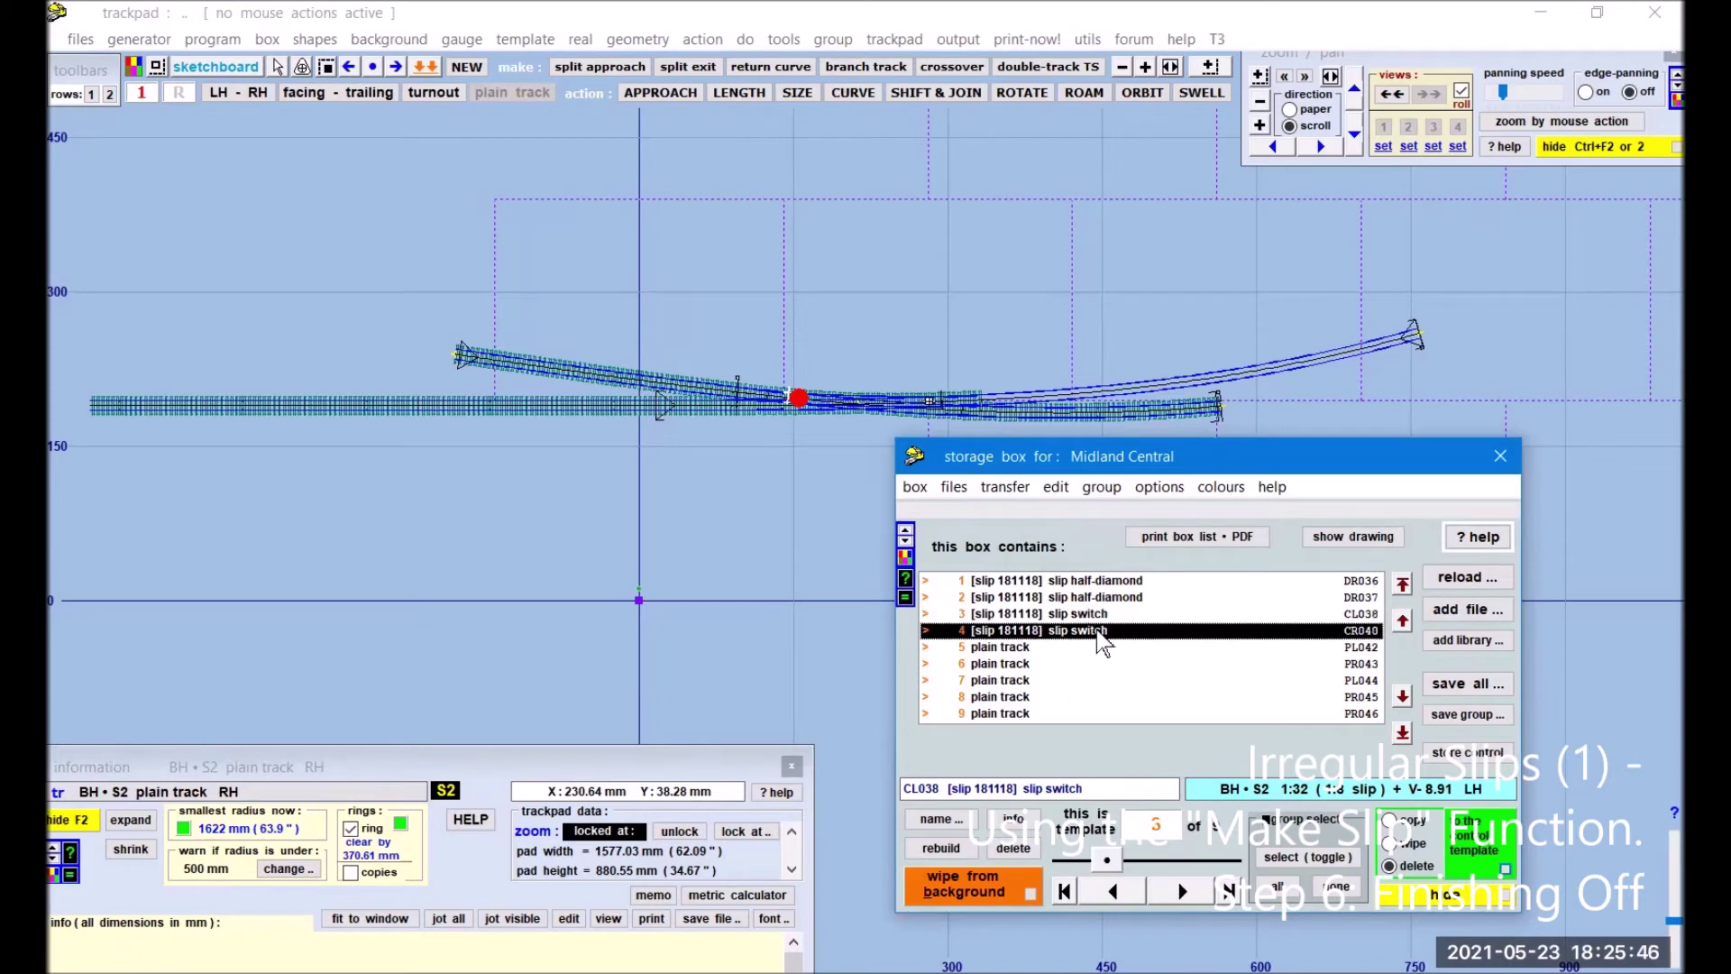
click(1015, 649)
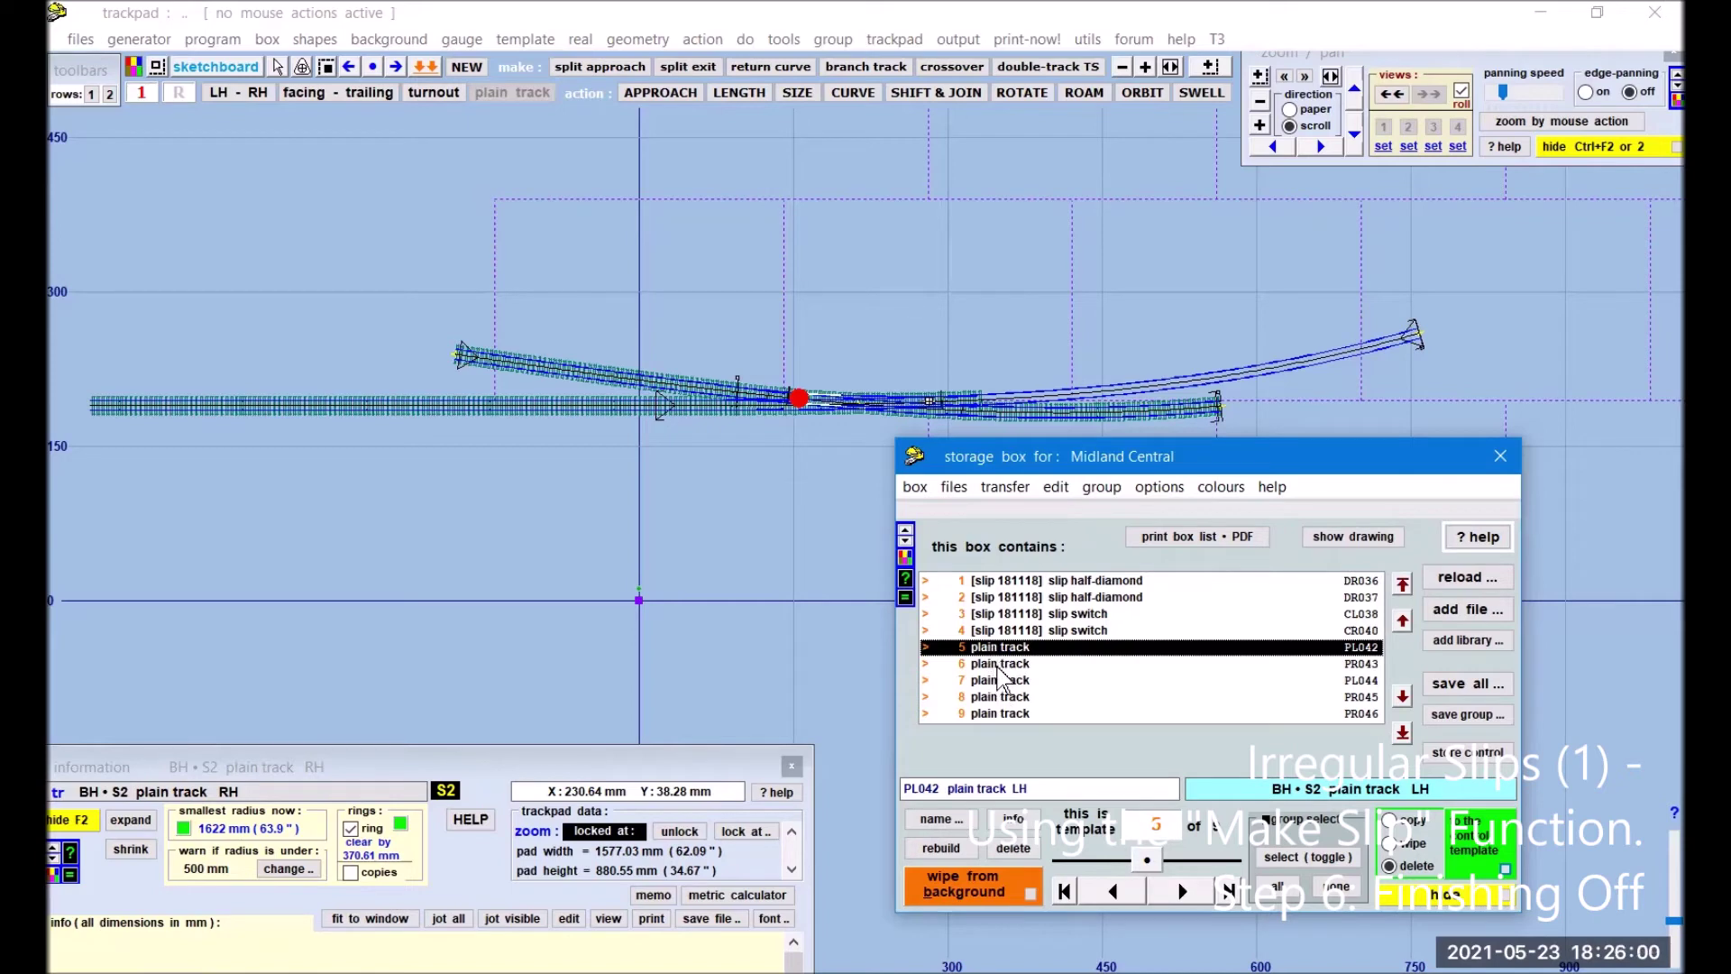
click(998, 669)
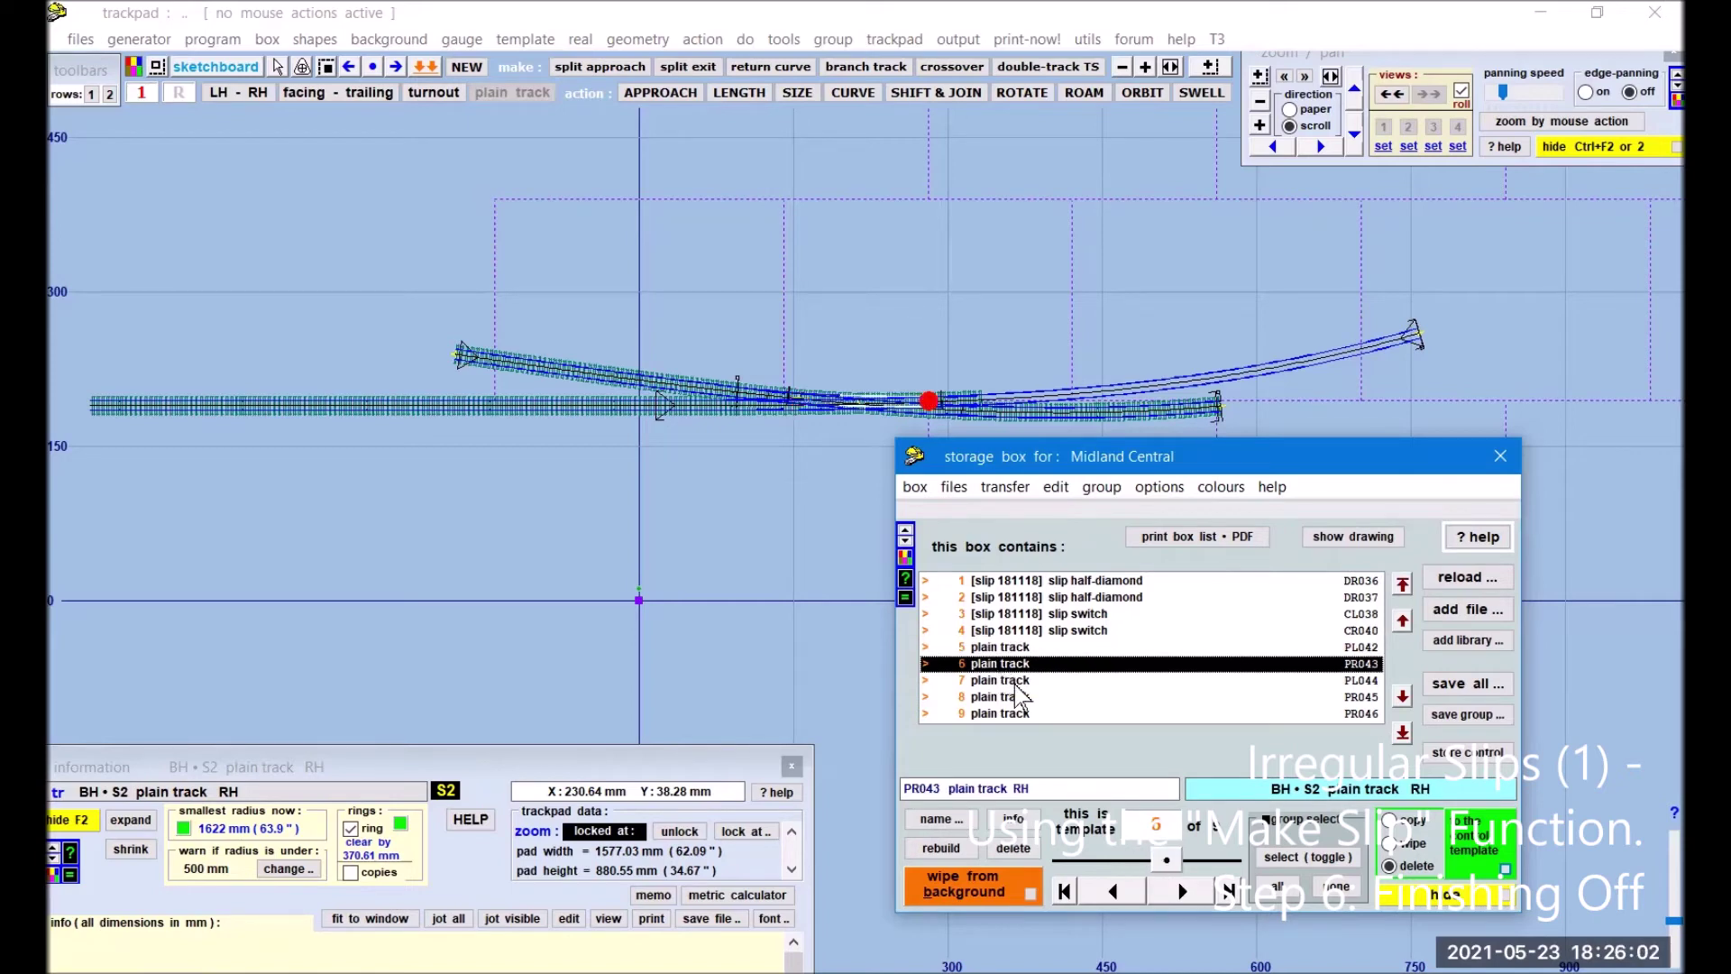
click(1016, 681)
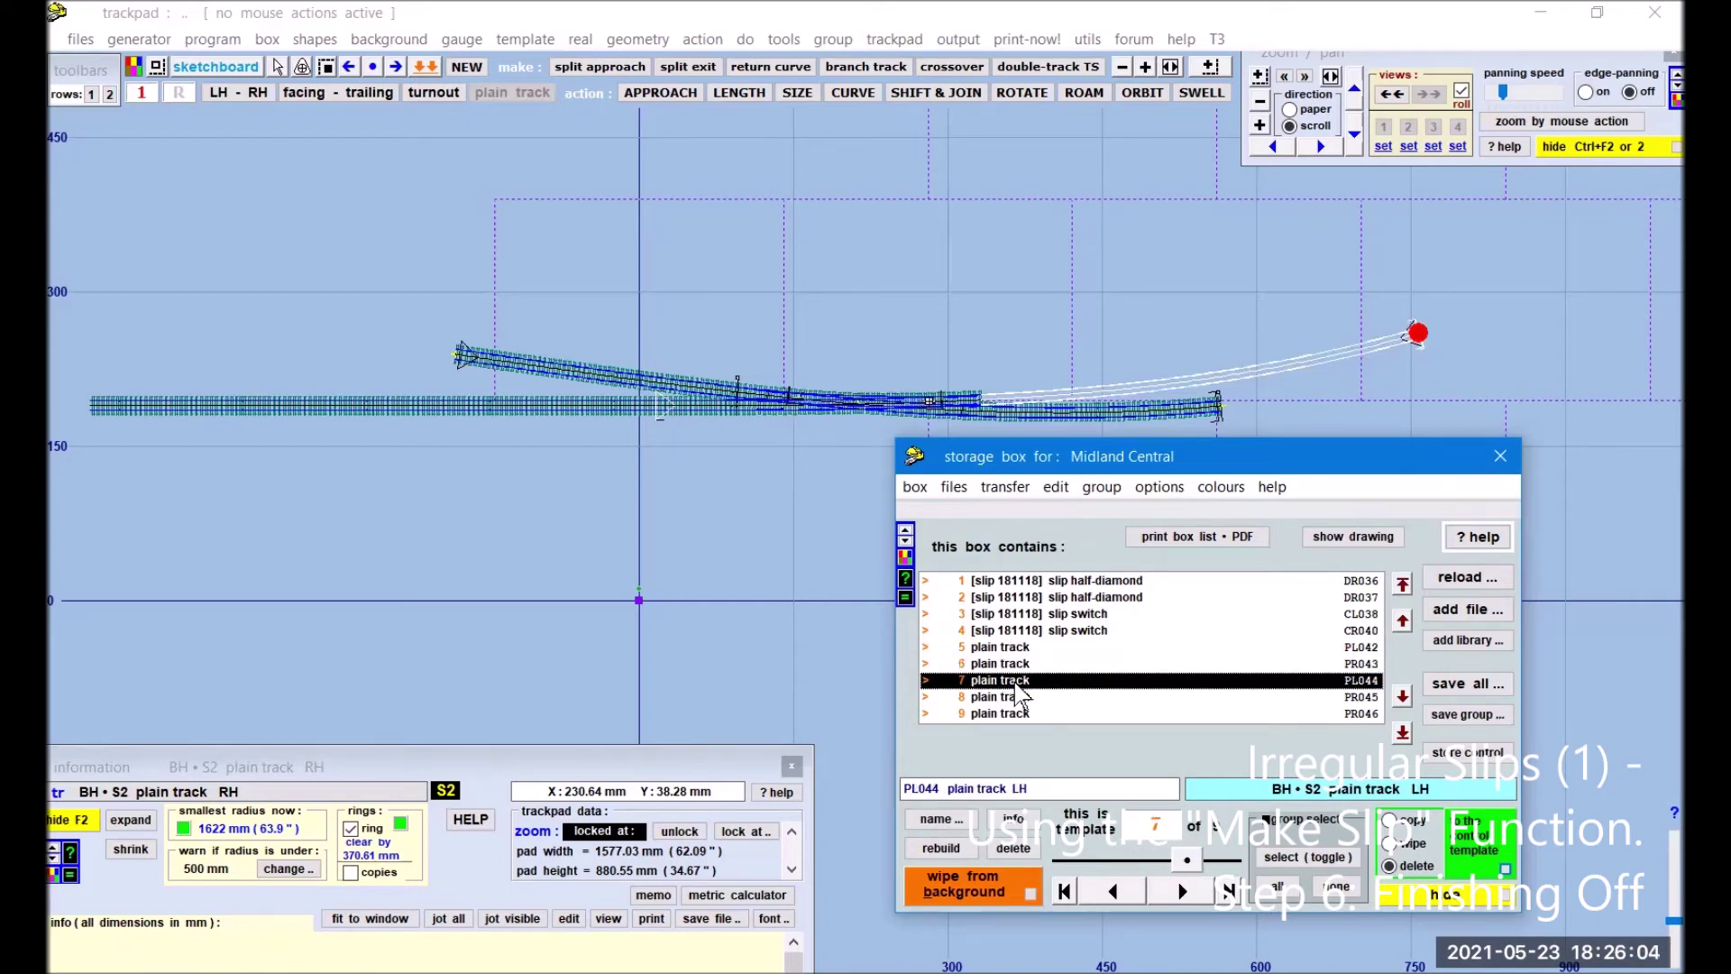
click(1024, 699)
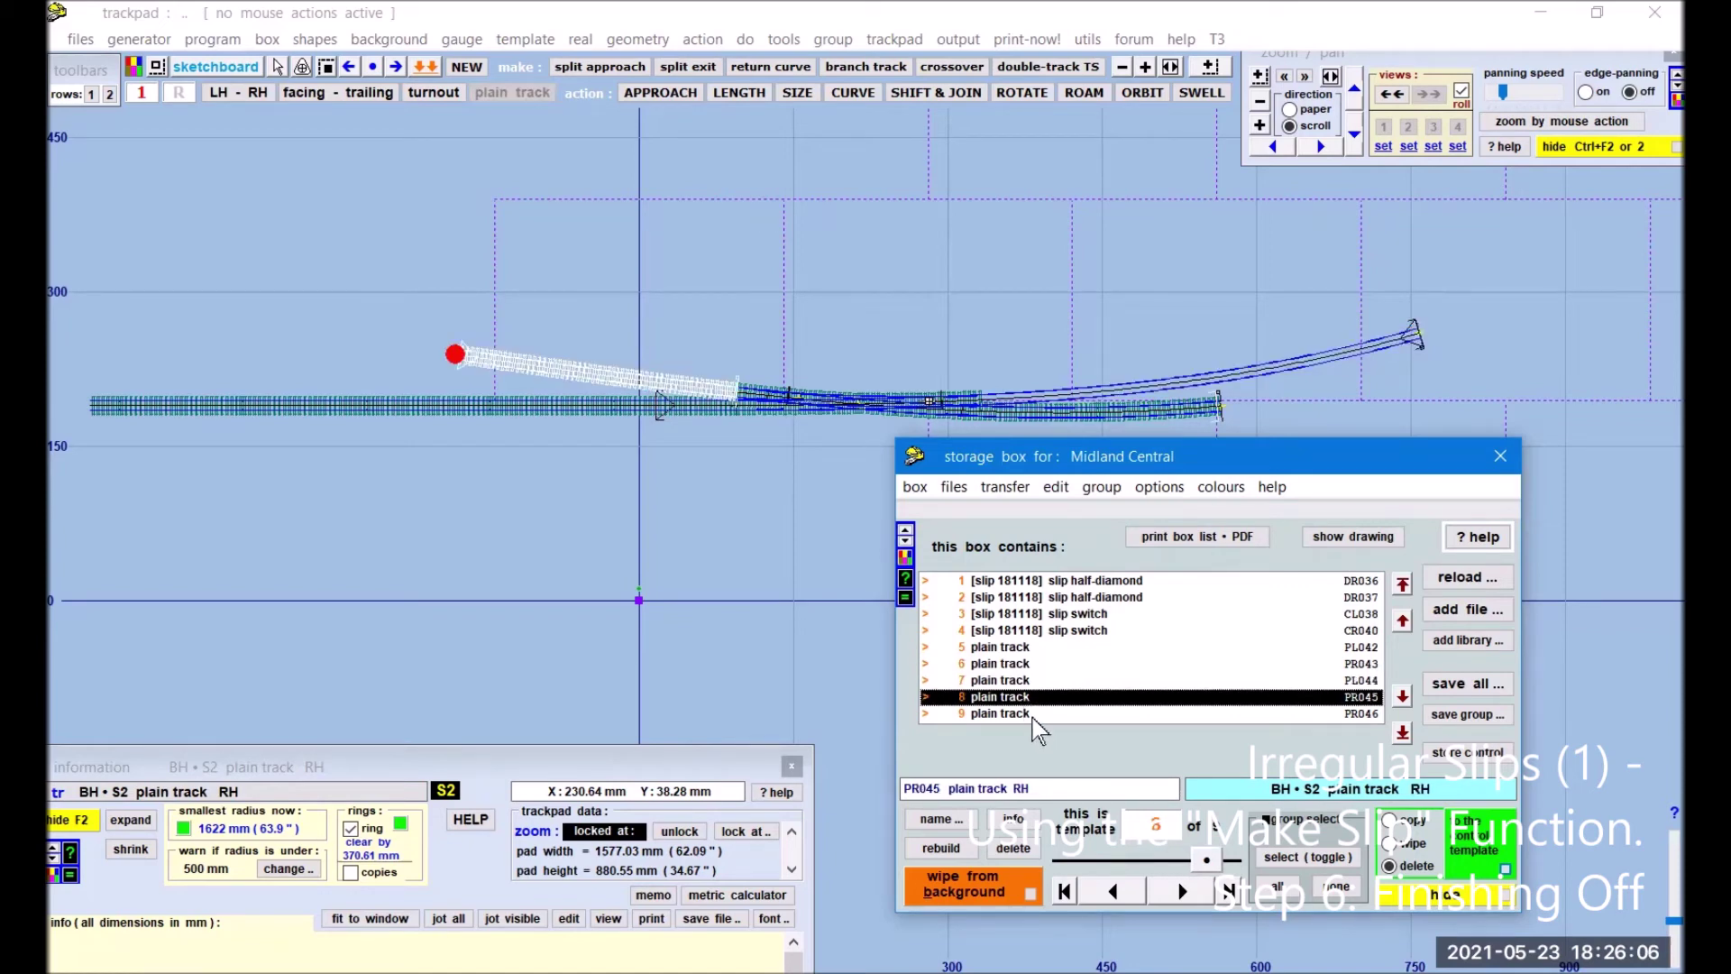
click(1029, 713)
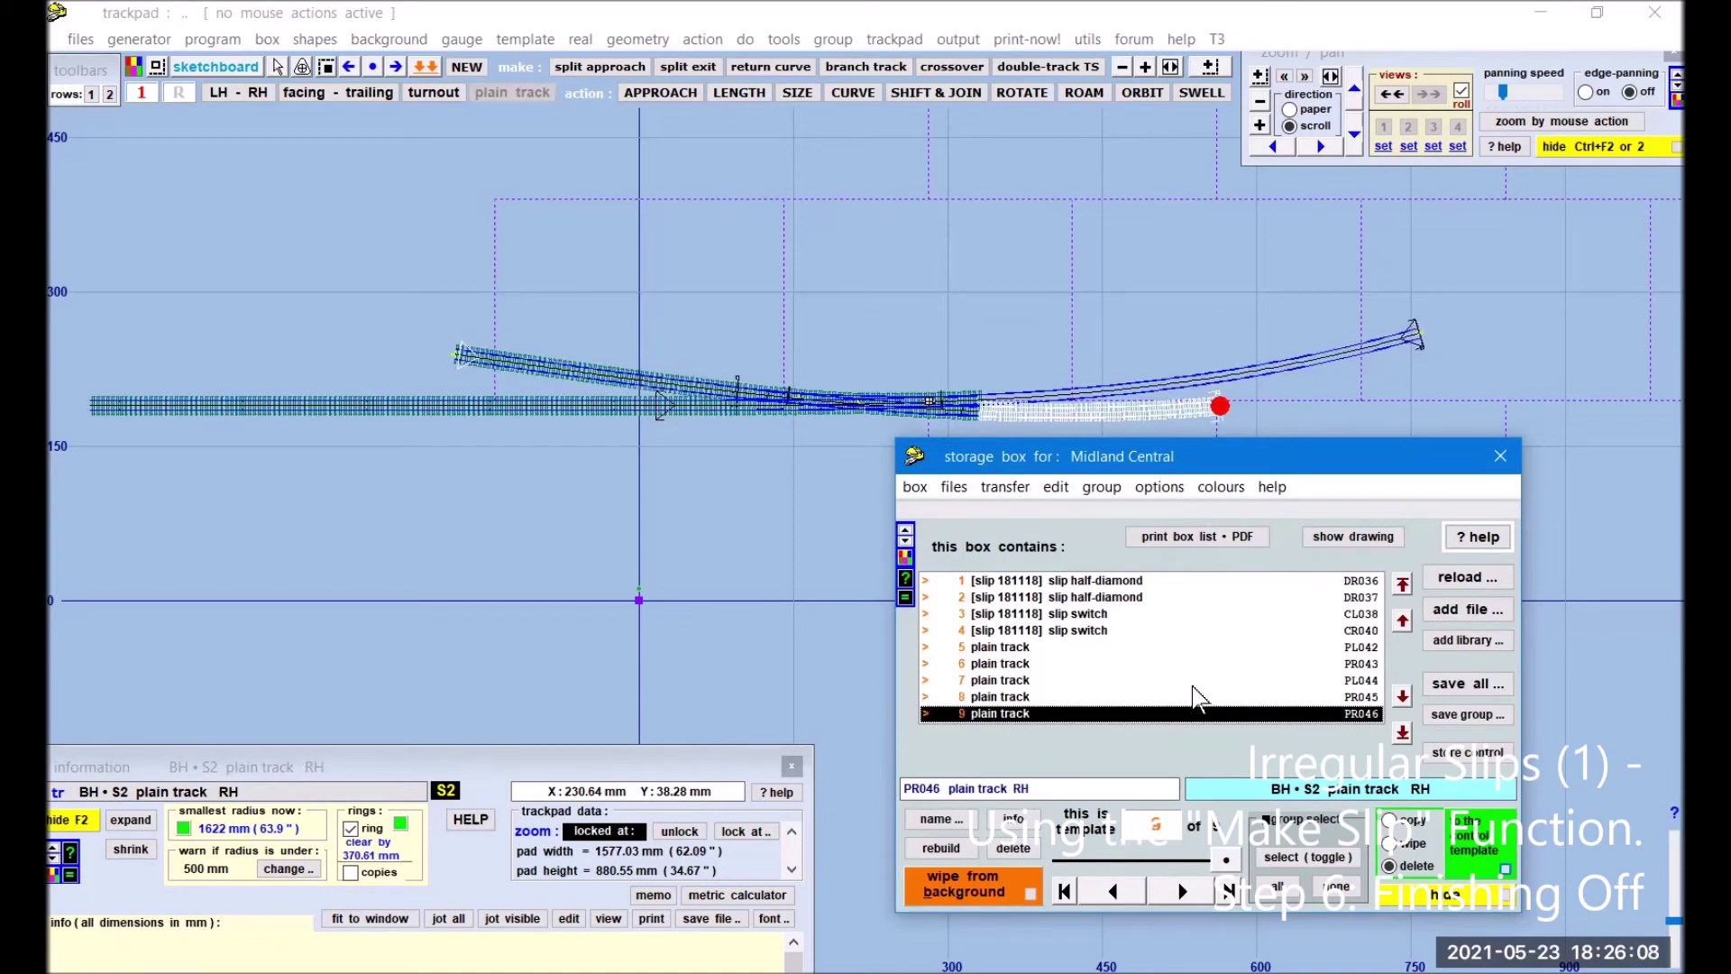
click(1502, 457)
Step: Restore square-on timbering on the left-hand exit track PL044 using delete to the control, and store it in the background
click(1298, 357)
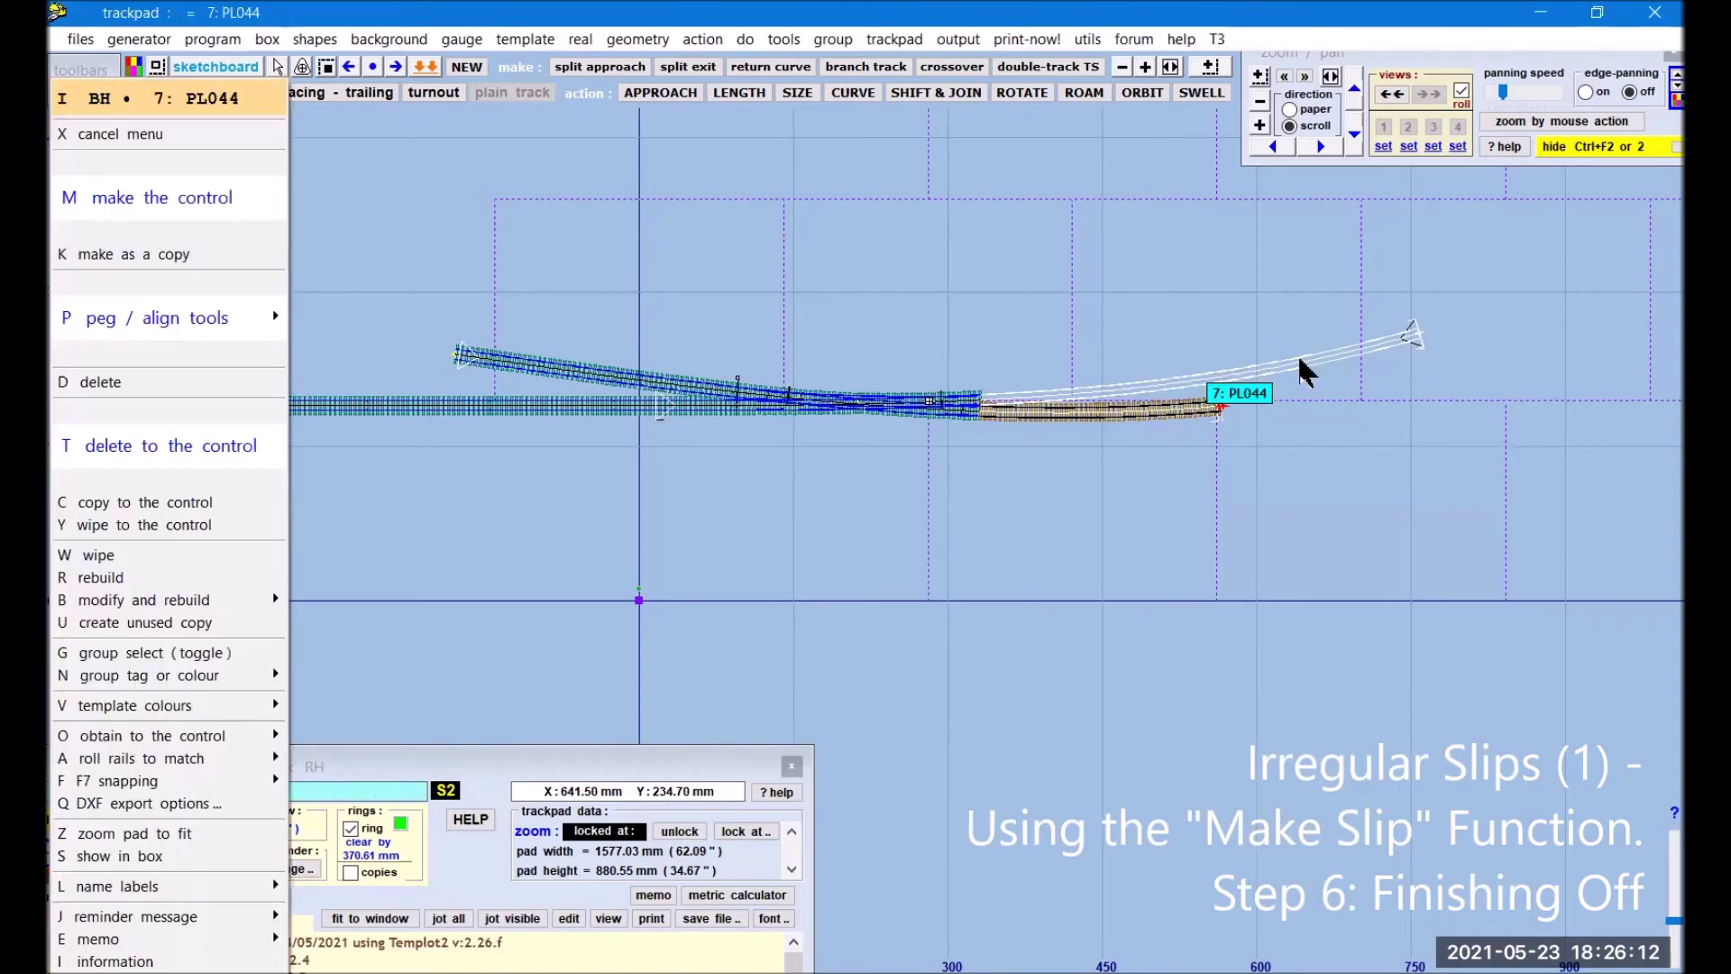
click(241, 446)
click(579, 39)
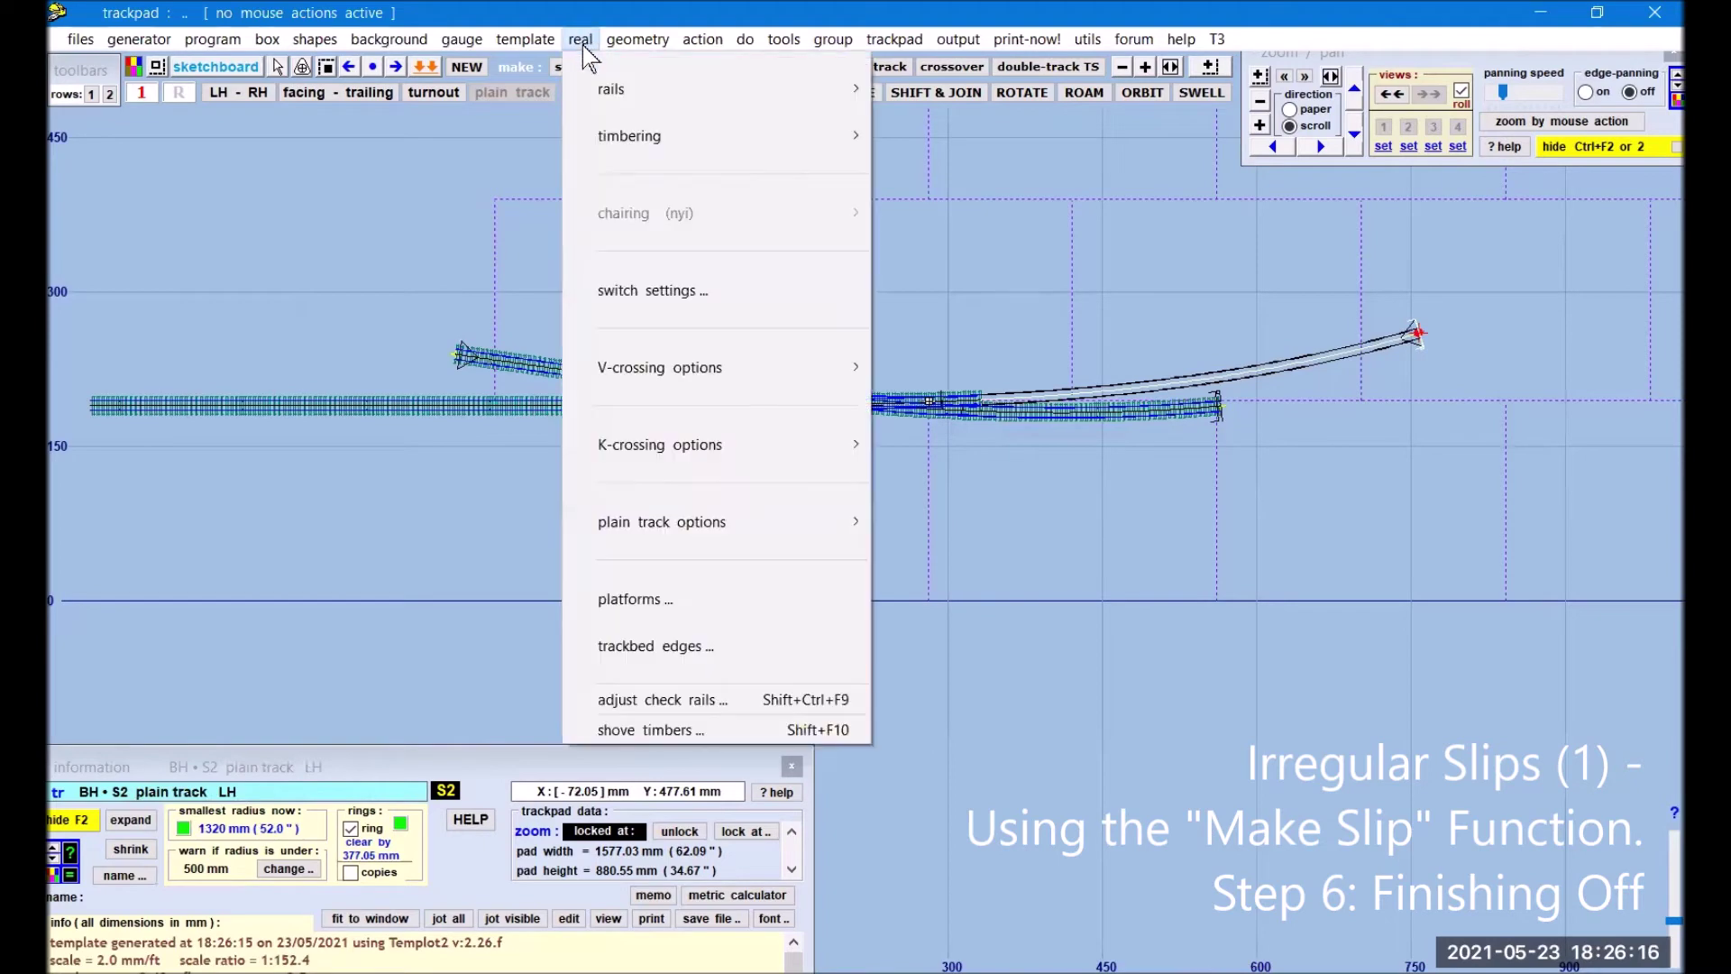
mouse_move(646, 135)
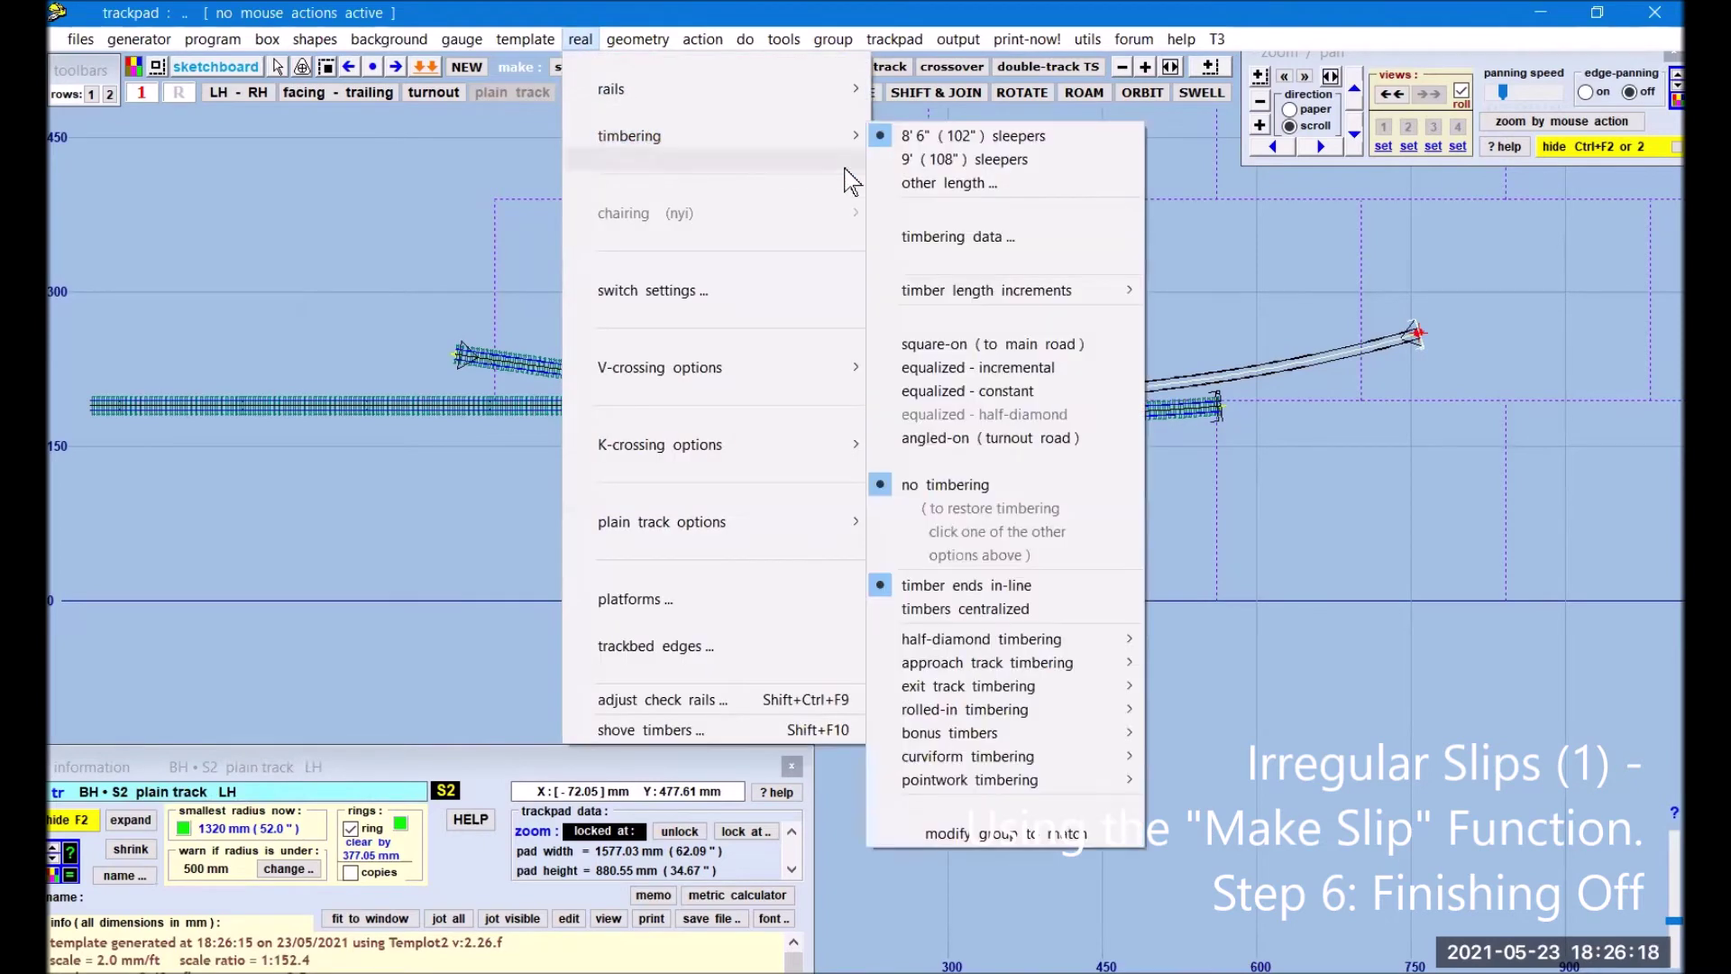
click(1001, 347)
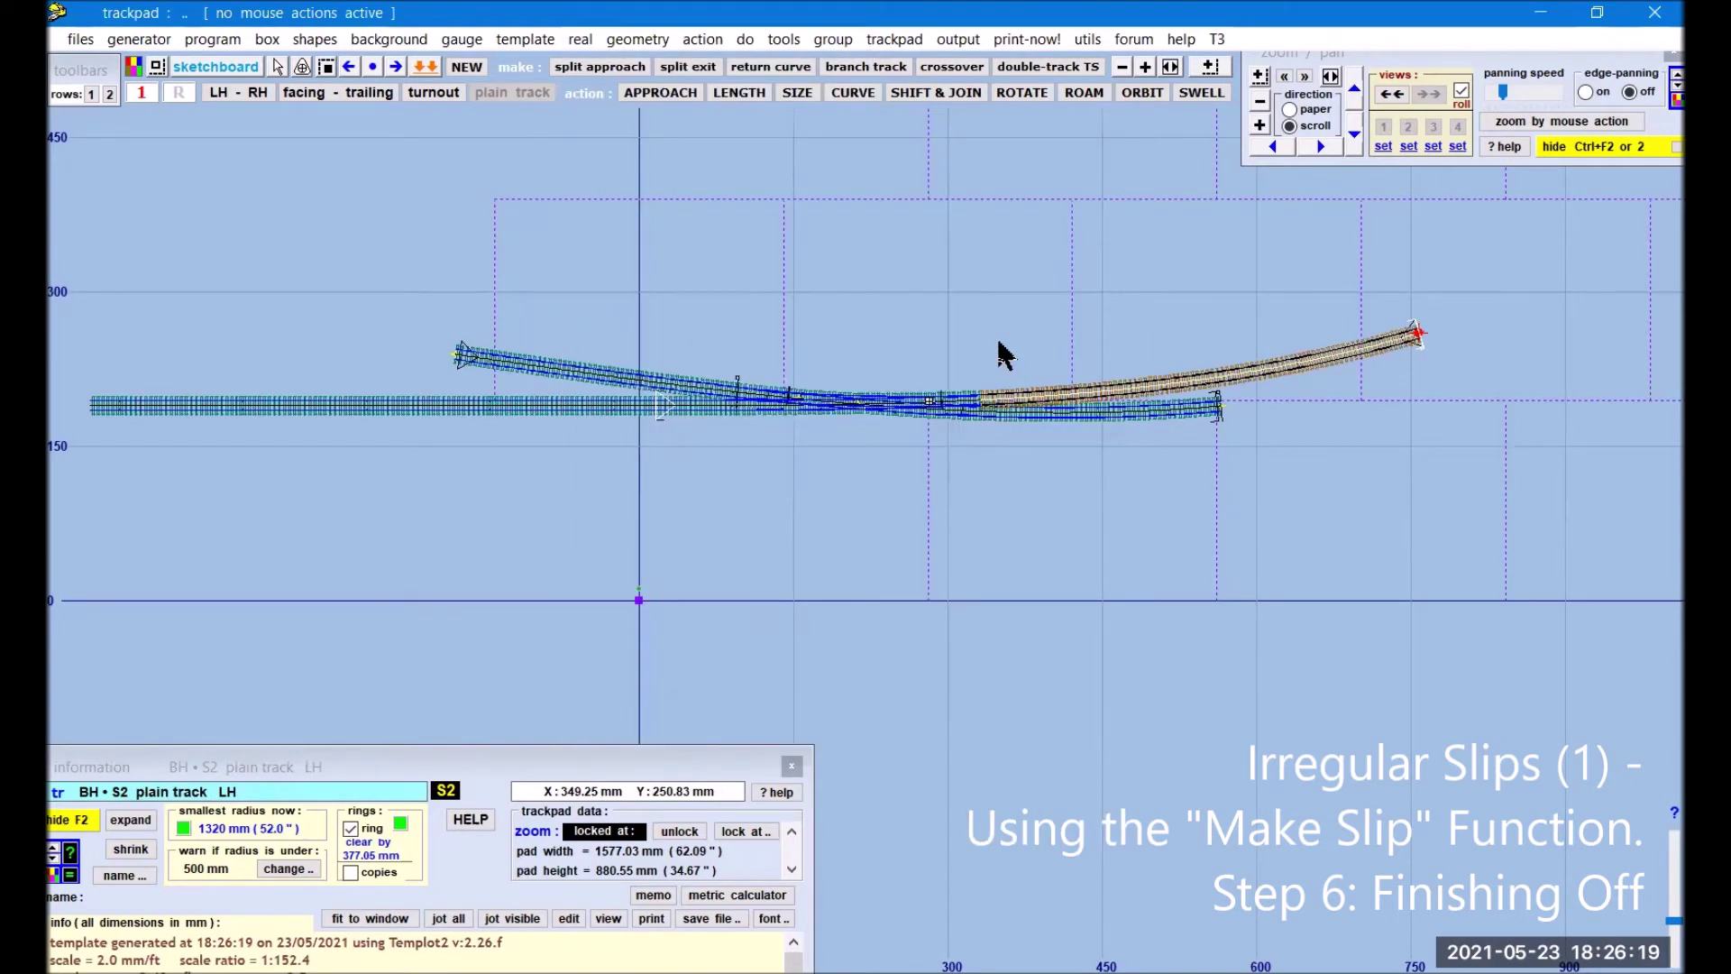
click(1260, 126)
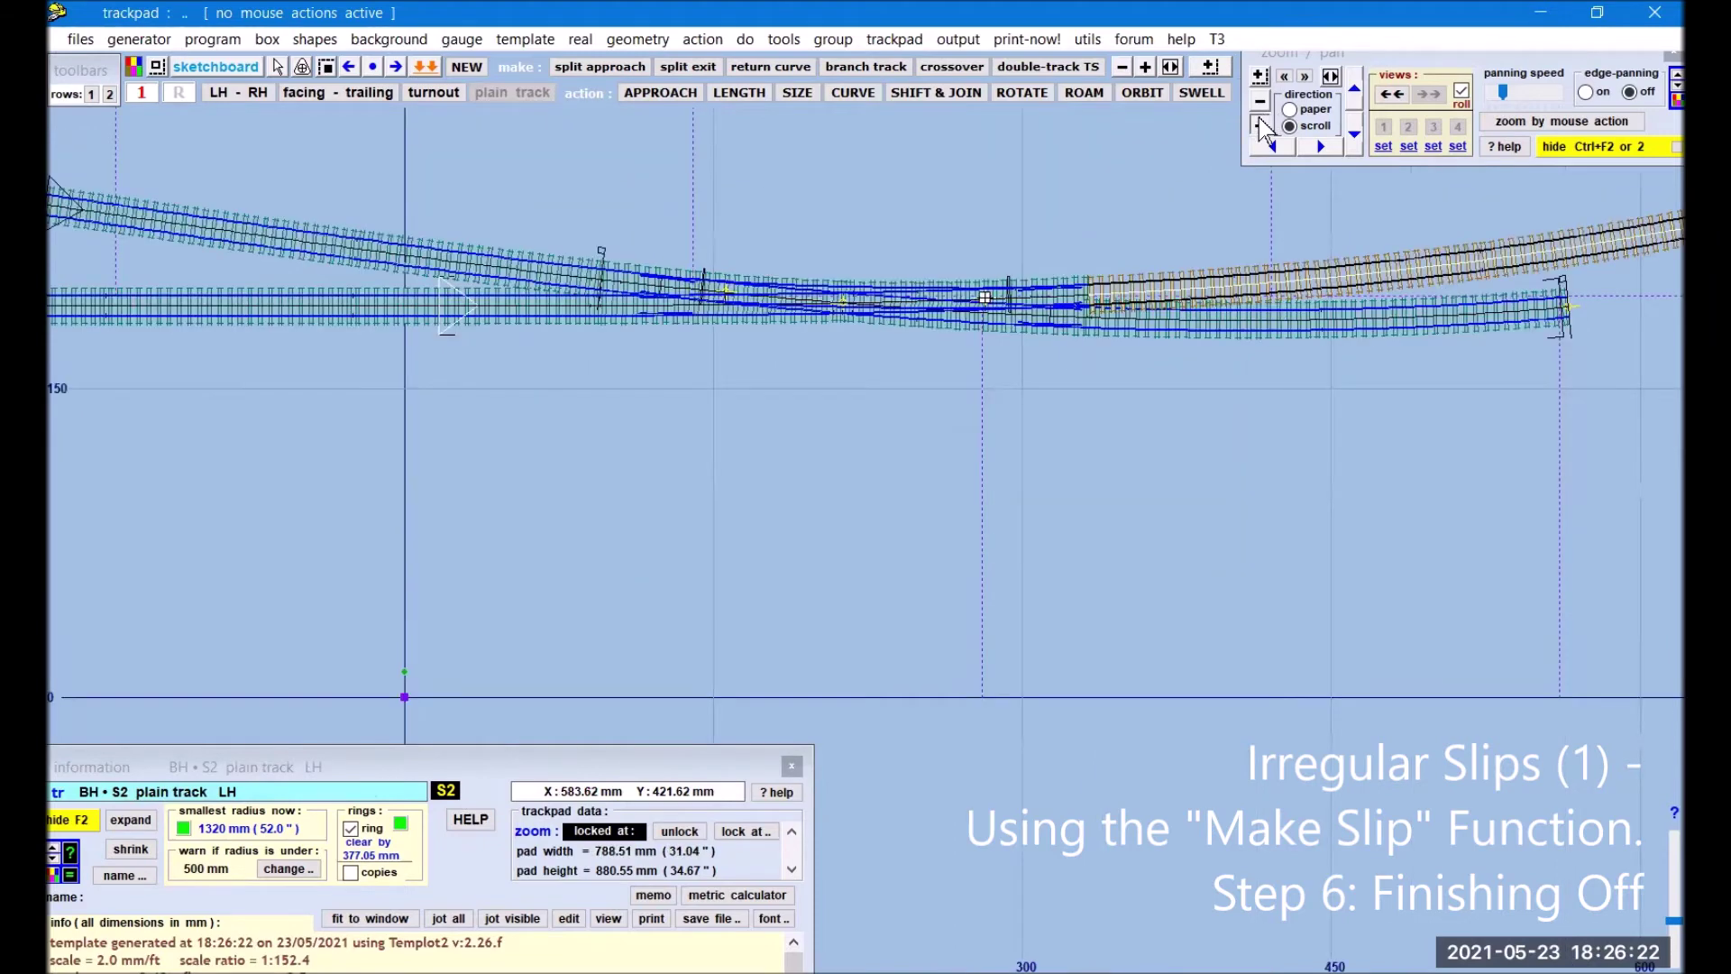
click(1261, 127)
scroll(726, 591, up, 5)
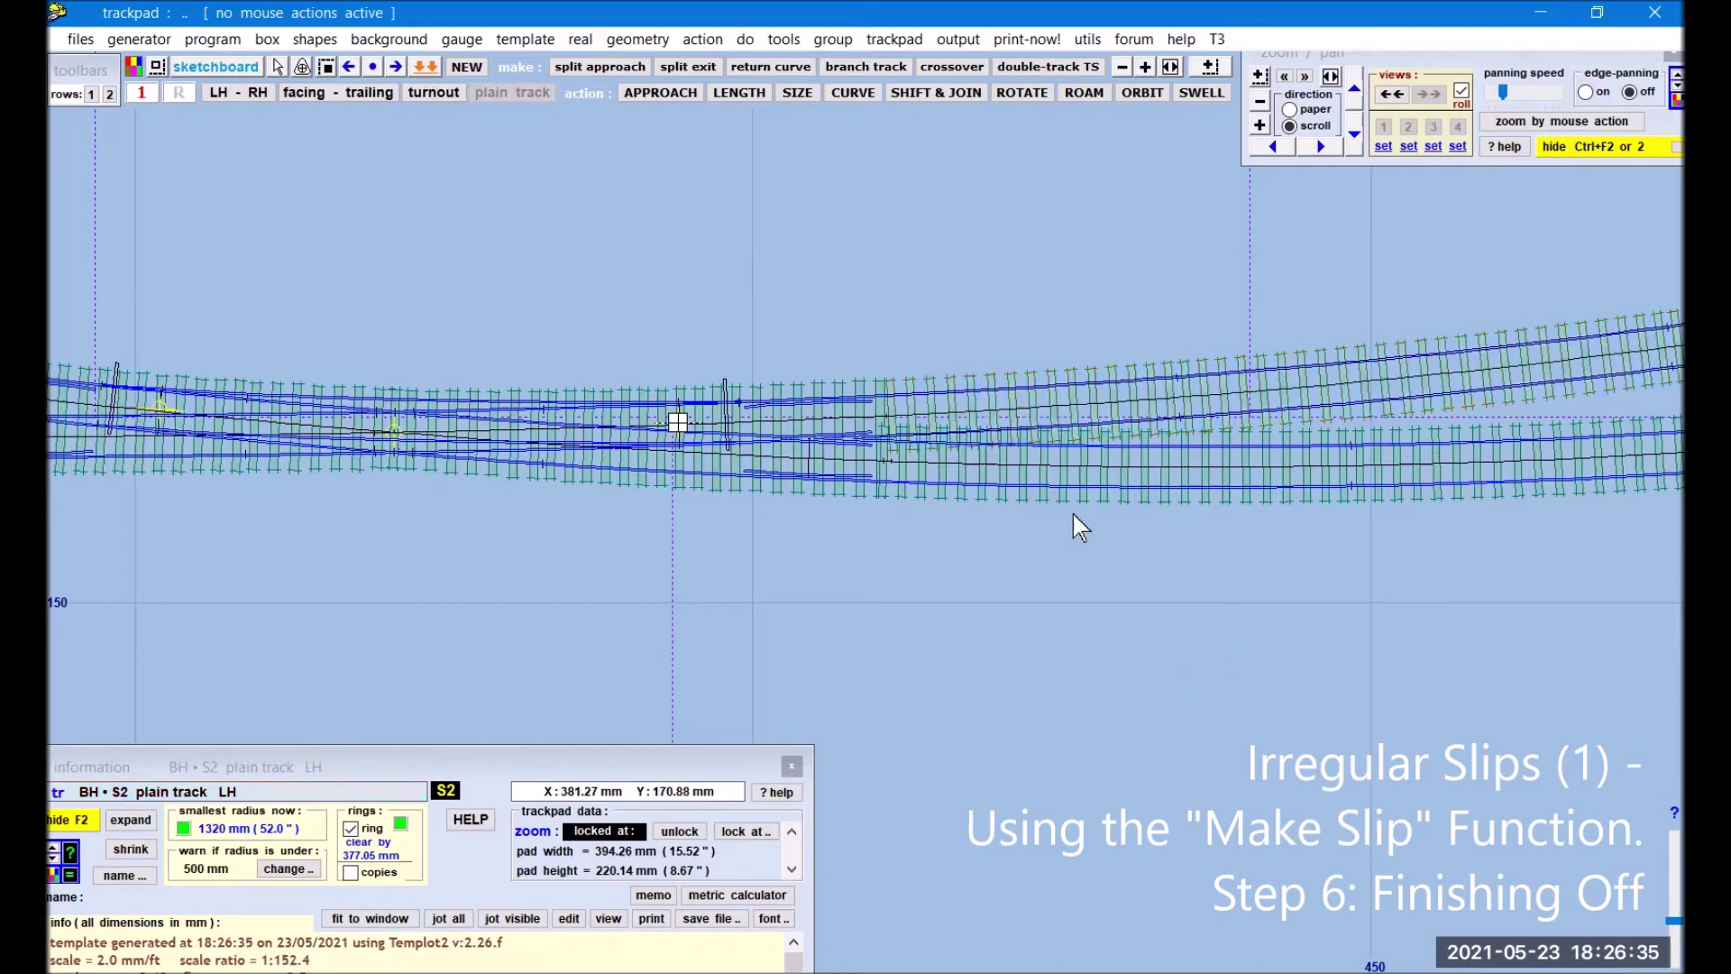
Step: Load the right-hand exit track PR046 using delete to the control
click(1051, 478)
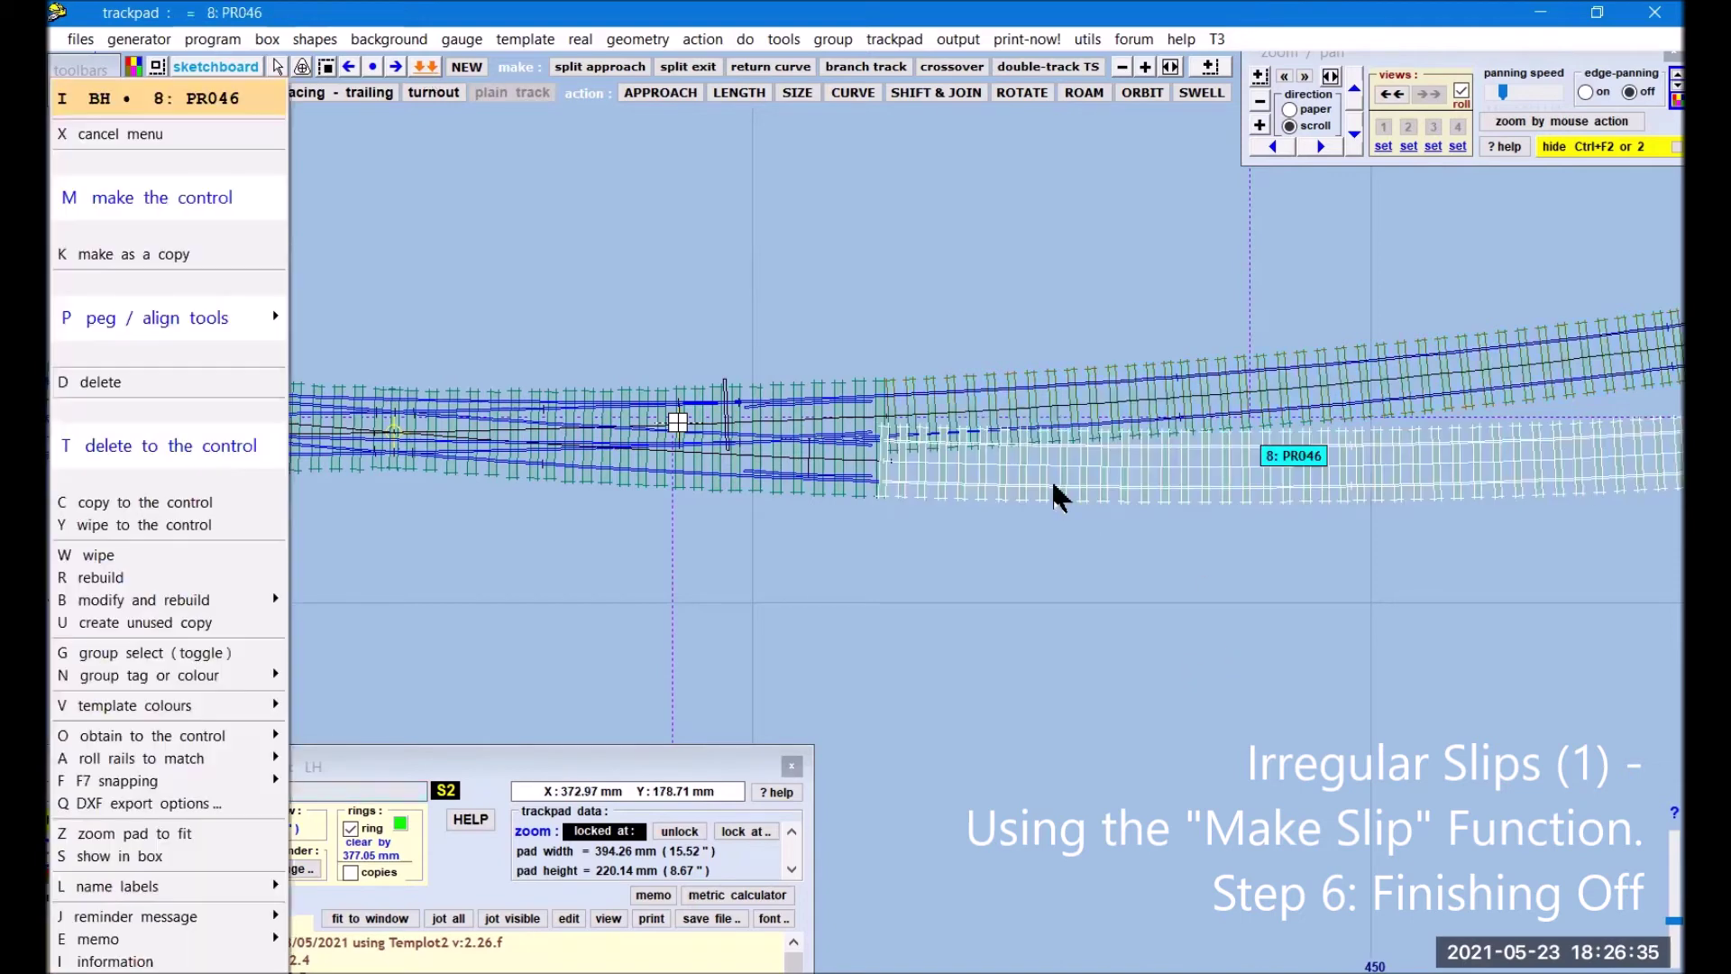
click(144, 446)
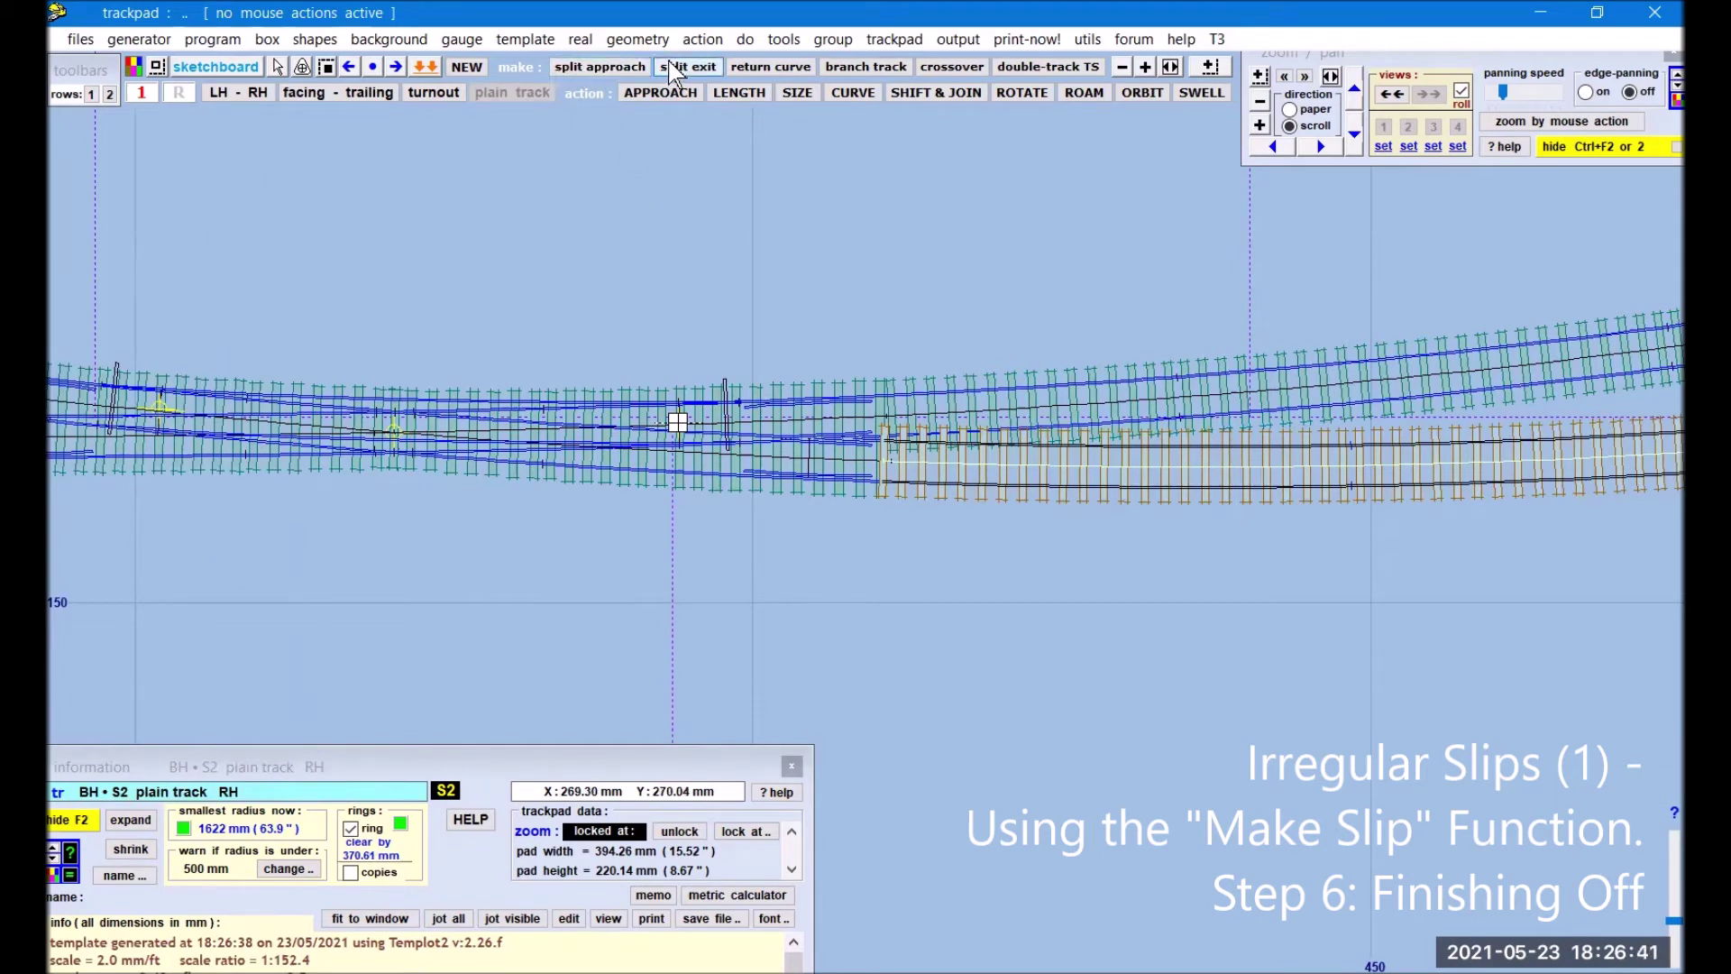
click(705, 43)
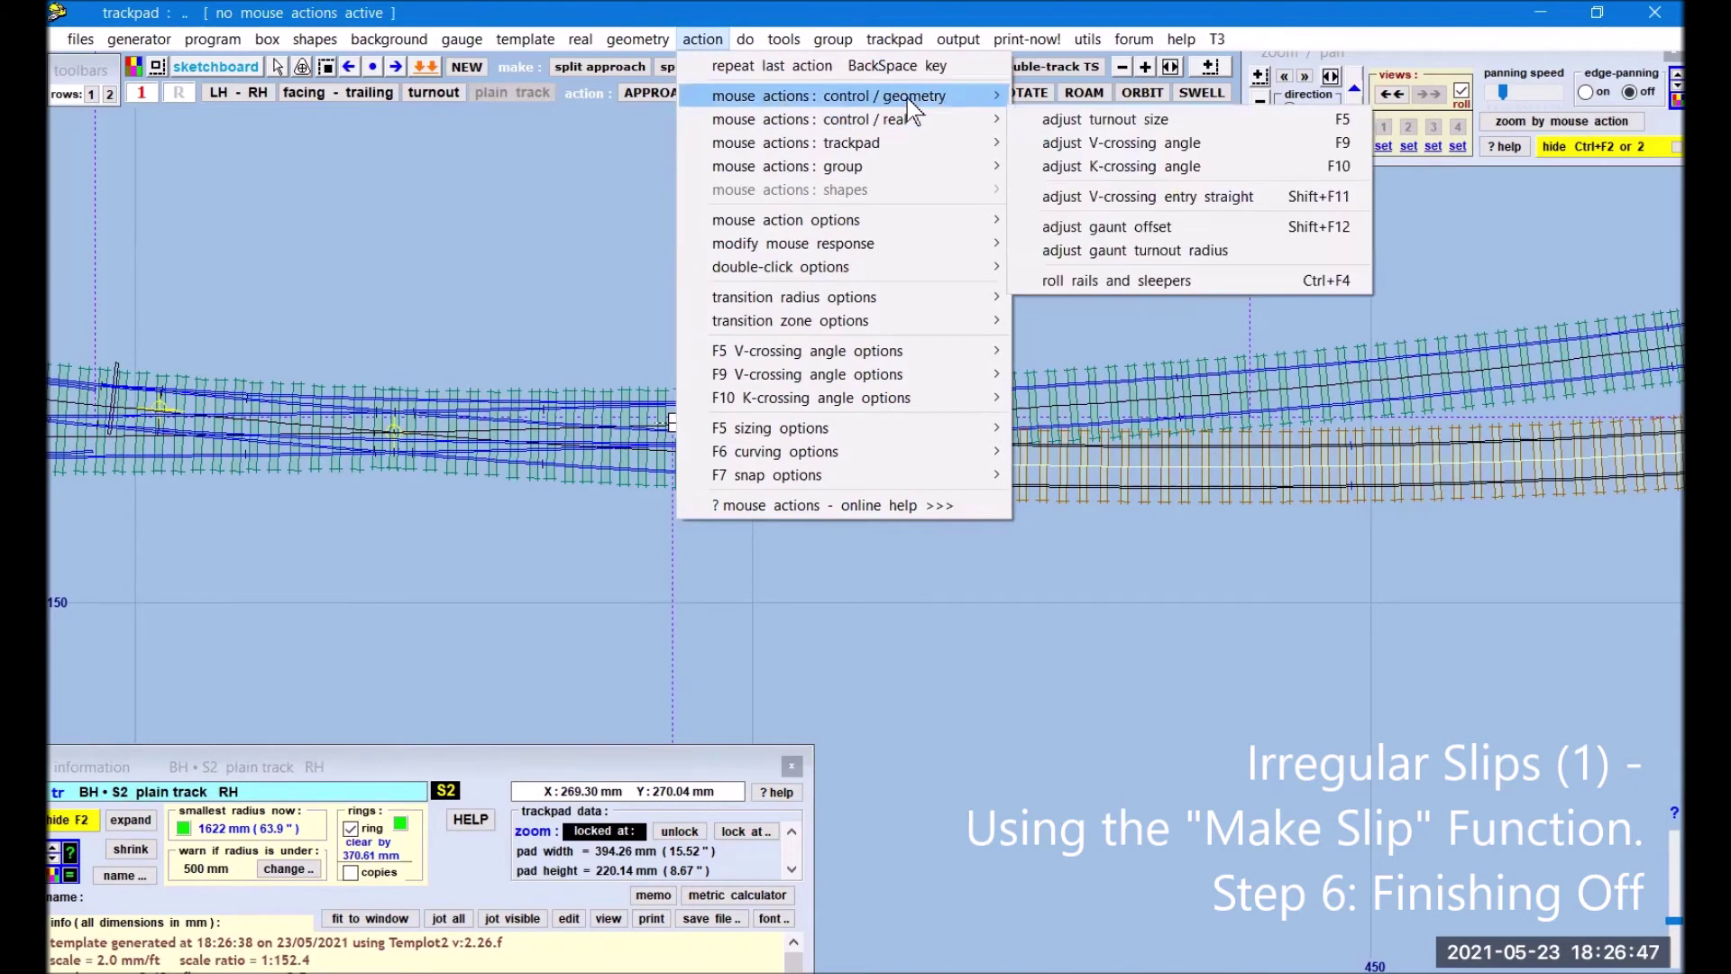
mouse_move(965, 119)
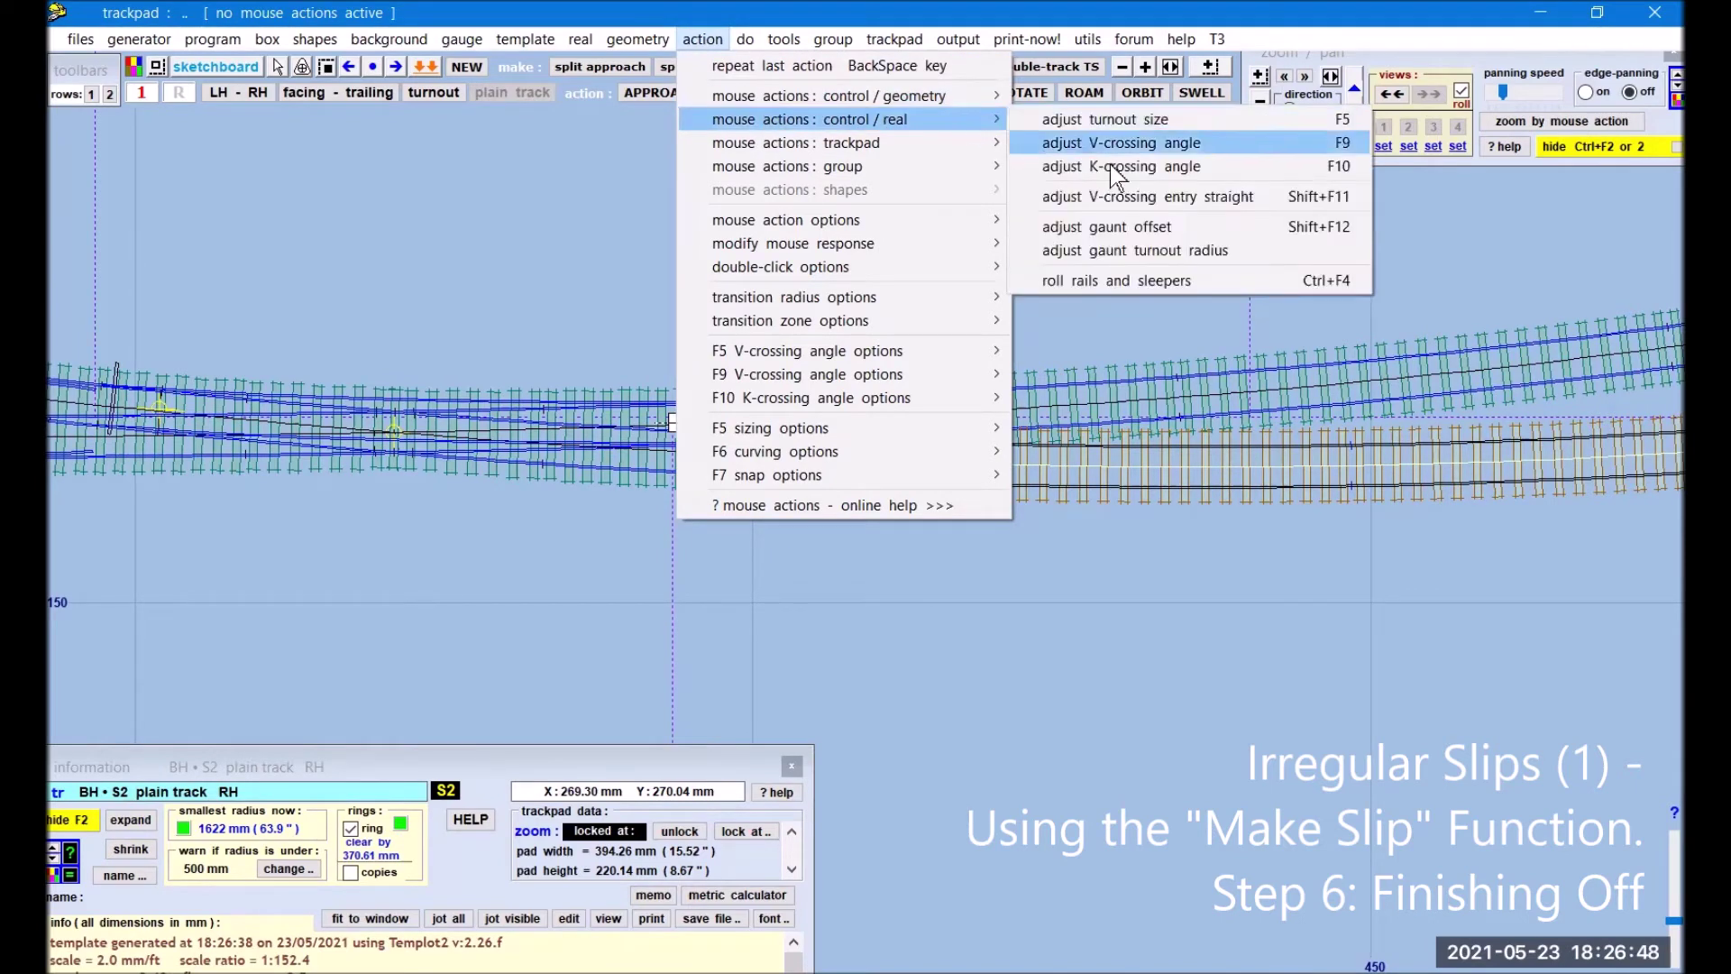
click(1184, 287)
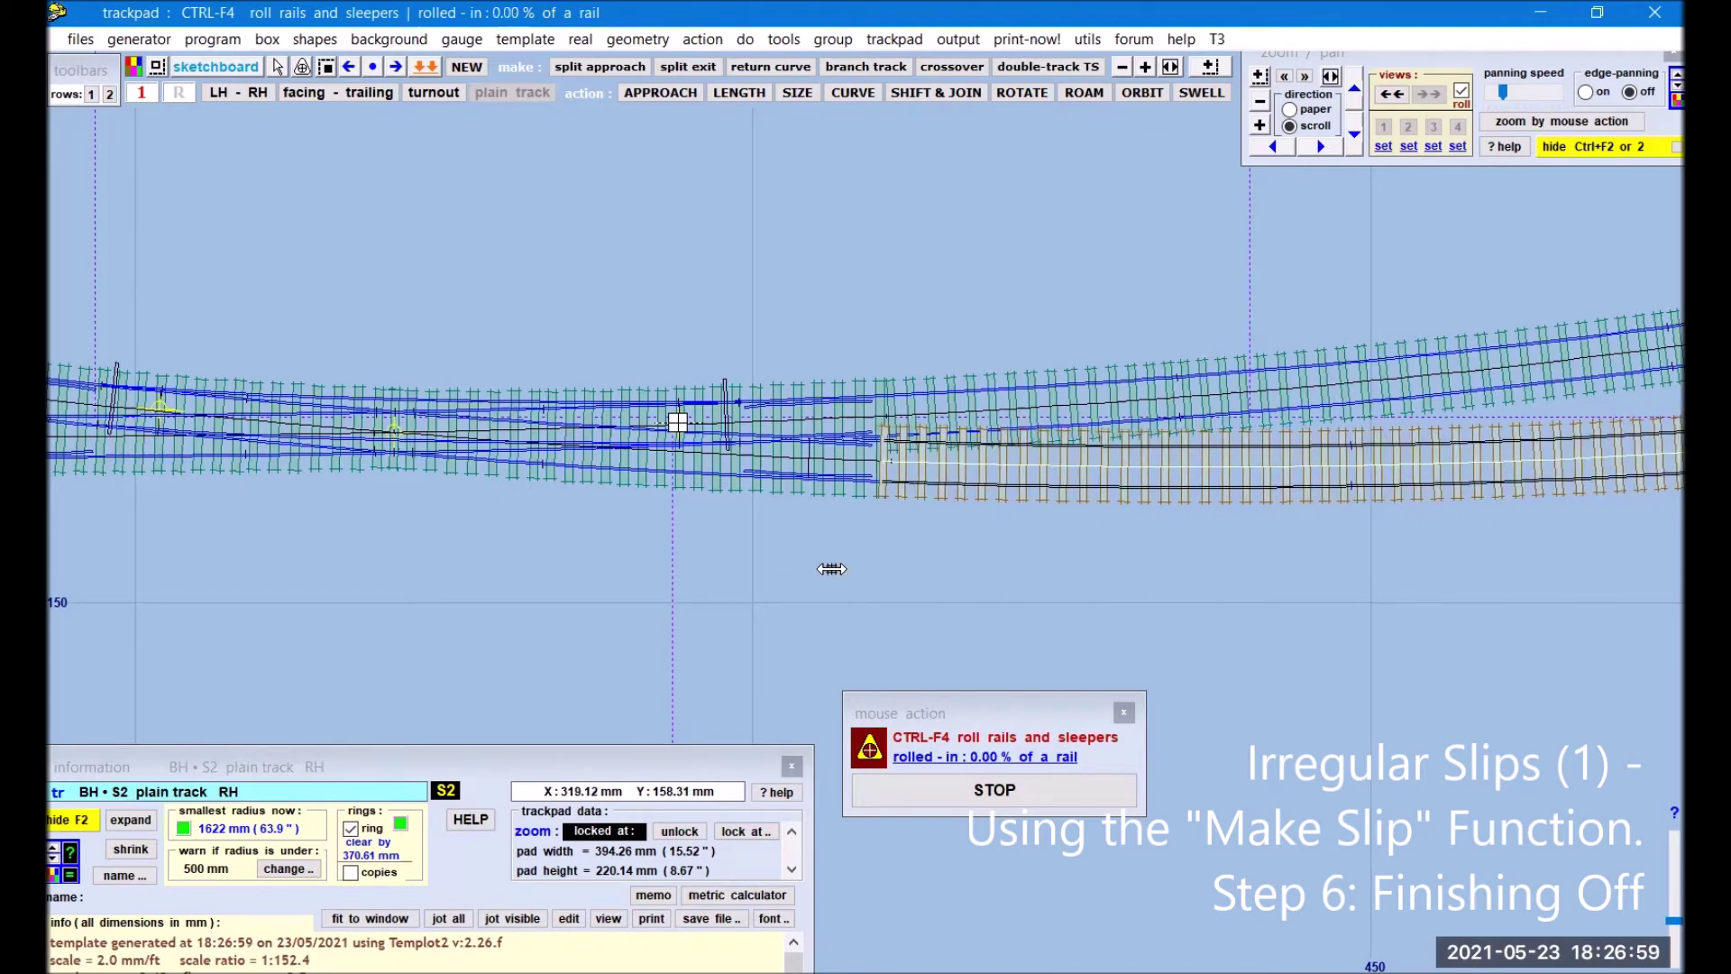
click(954, 794)
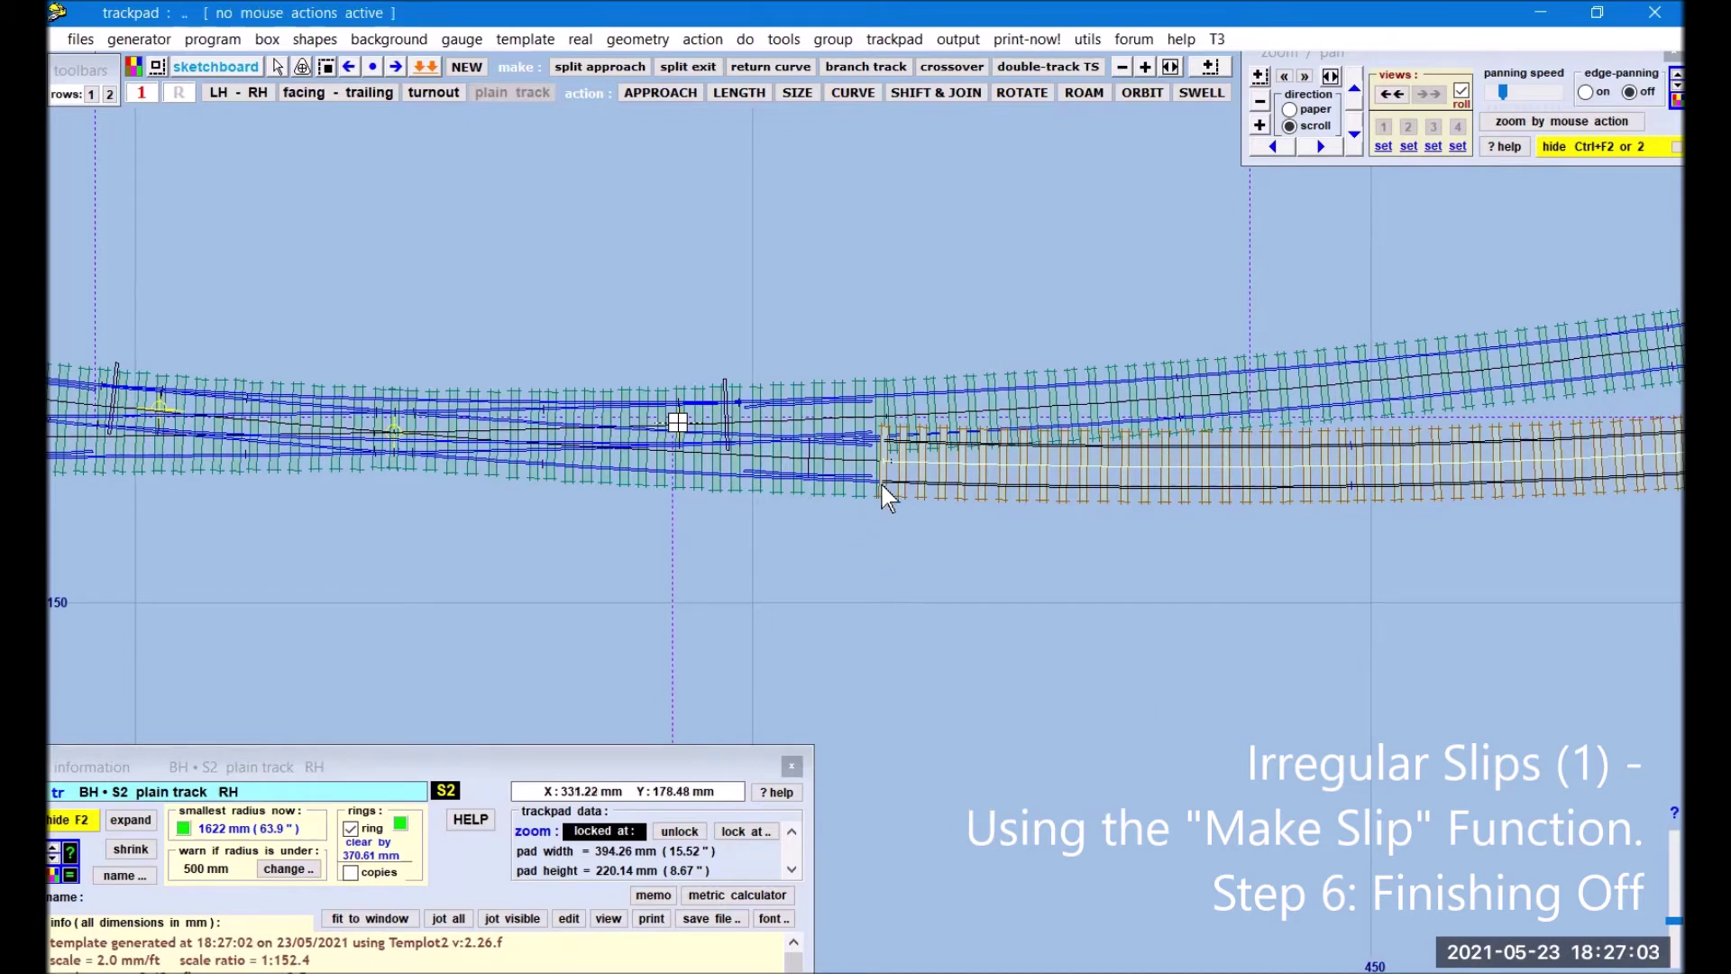
Step: Omit the end sleeper A49 of the right-hand exit track, where it overlaps the slip timbering
click(580, 38)
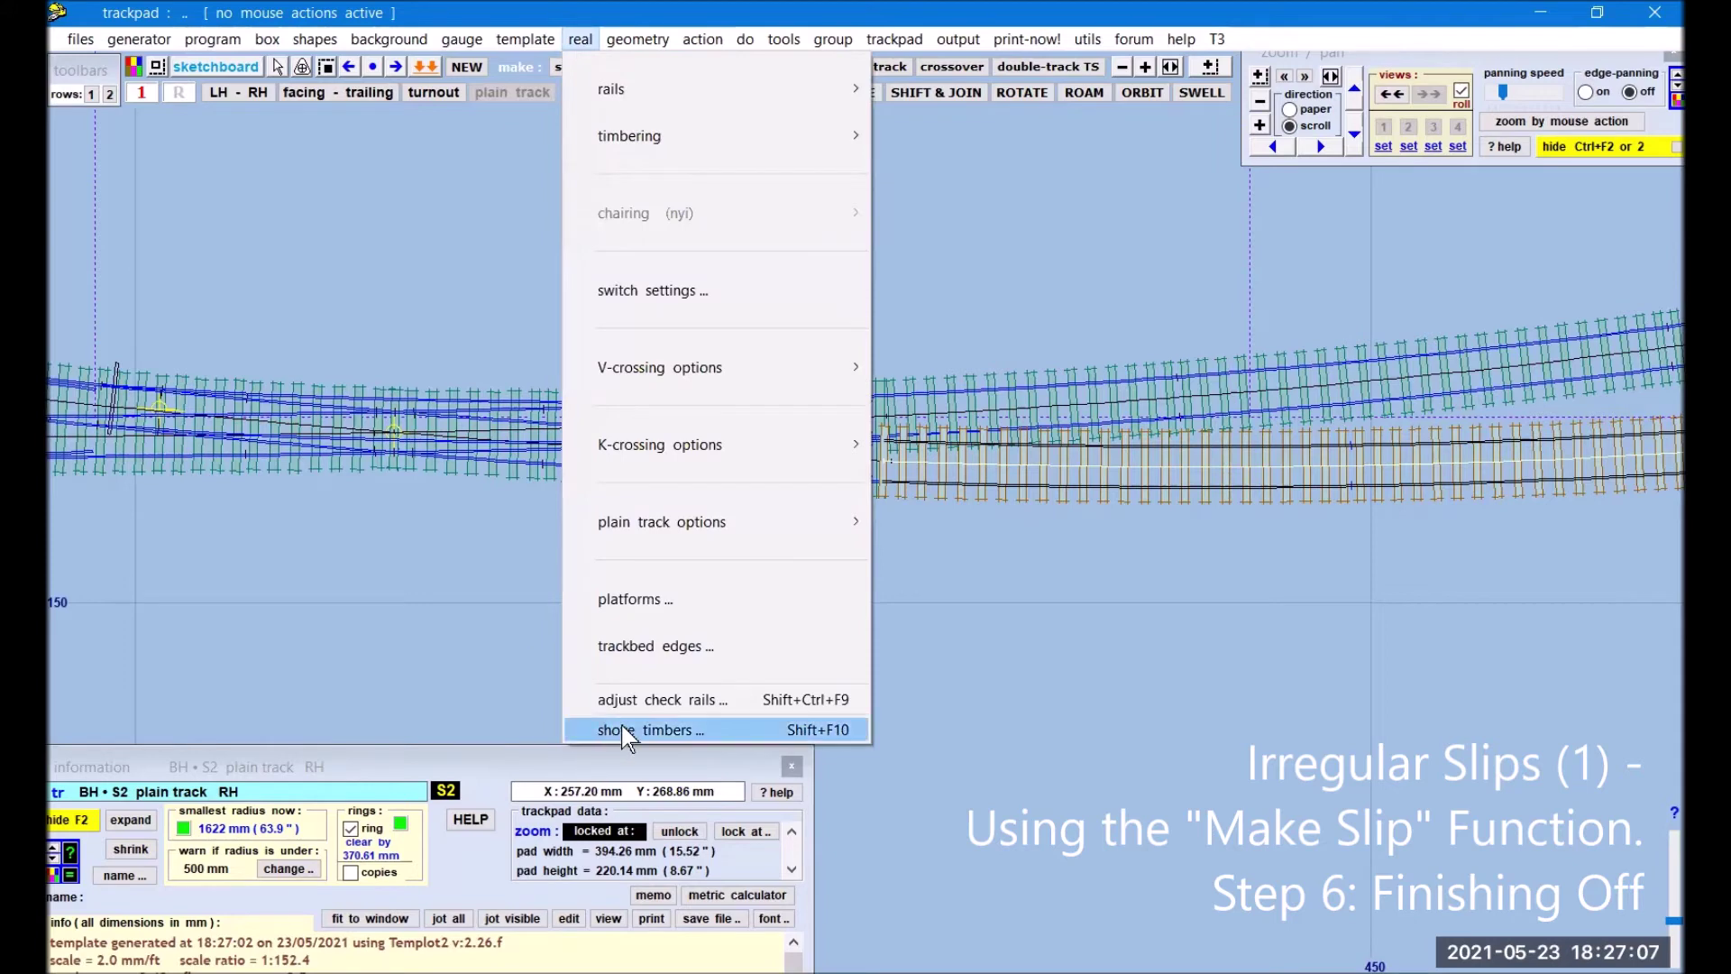
click(620, 731)
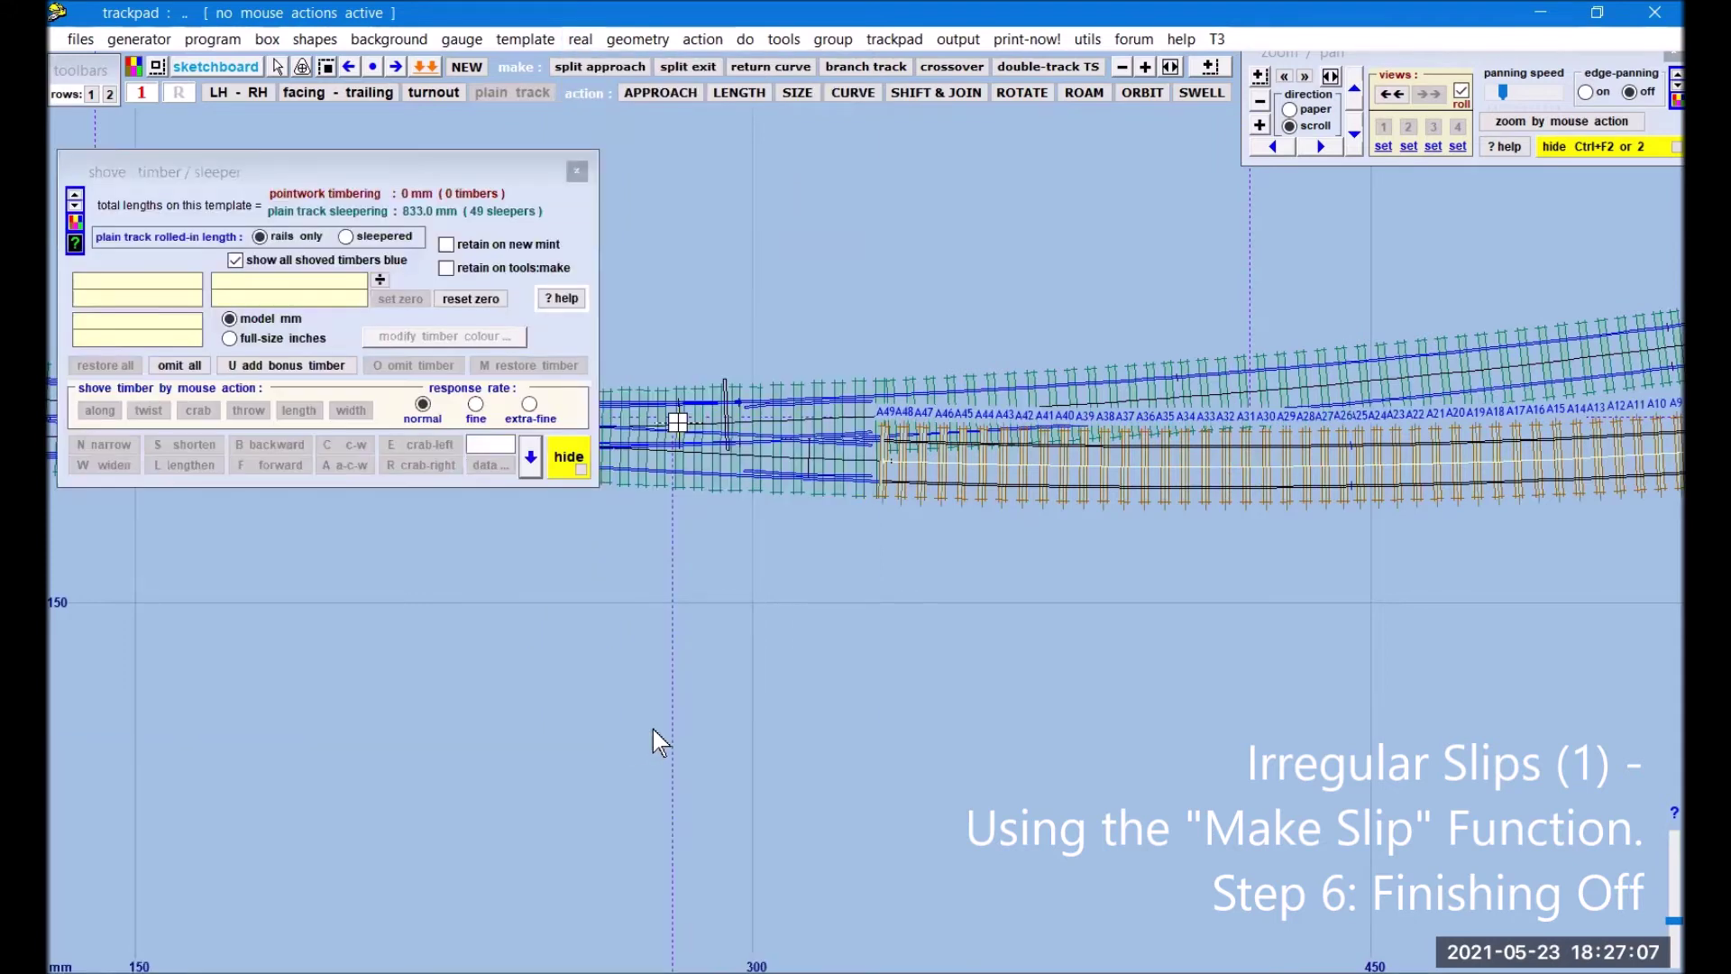
click(885, 408)
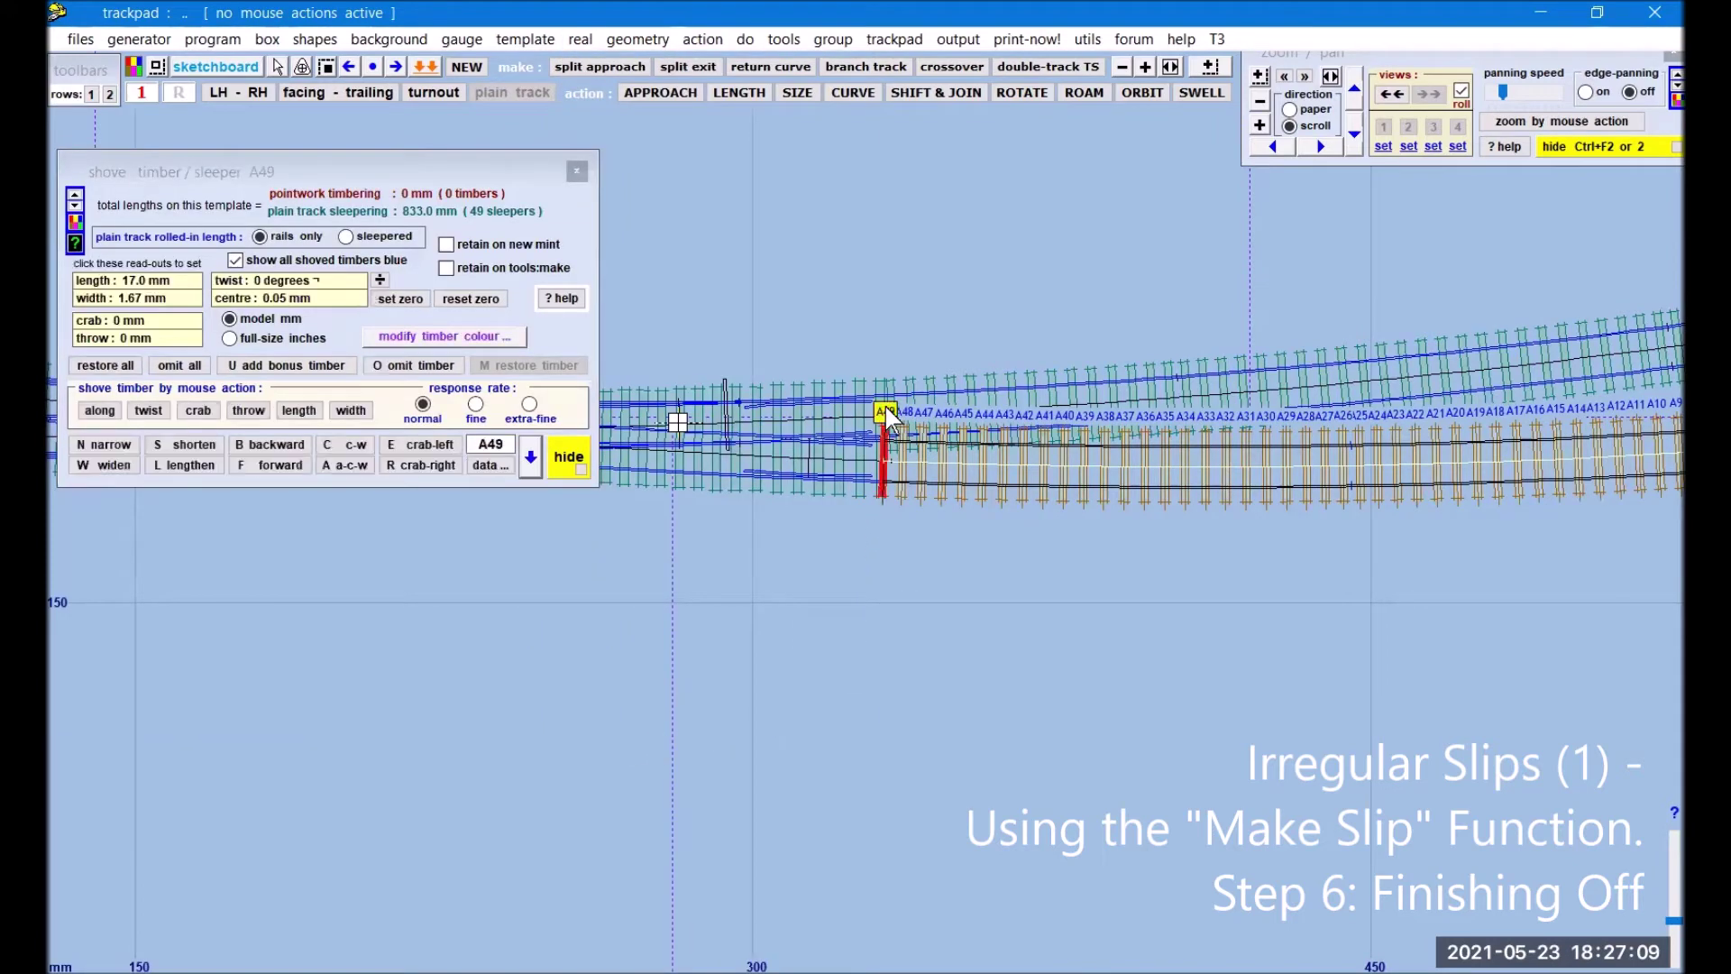
click(386, 366)
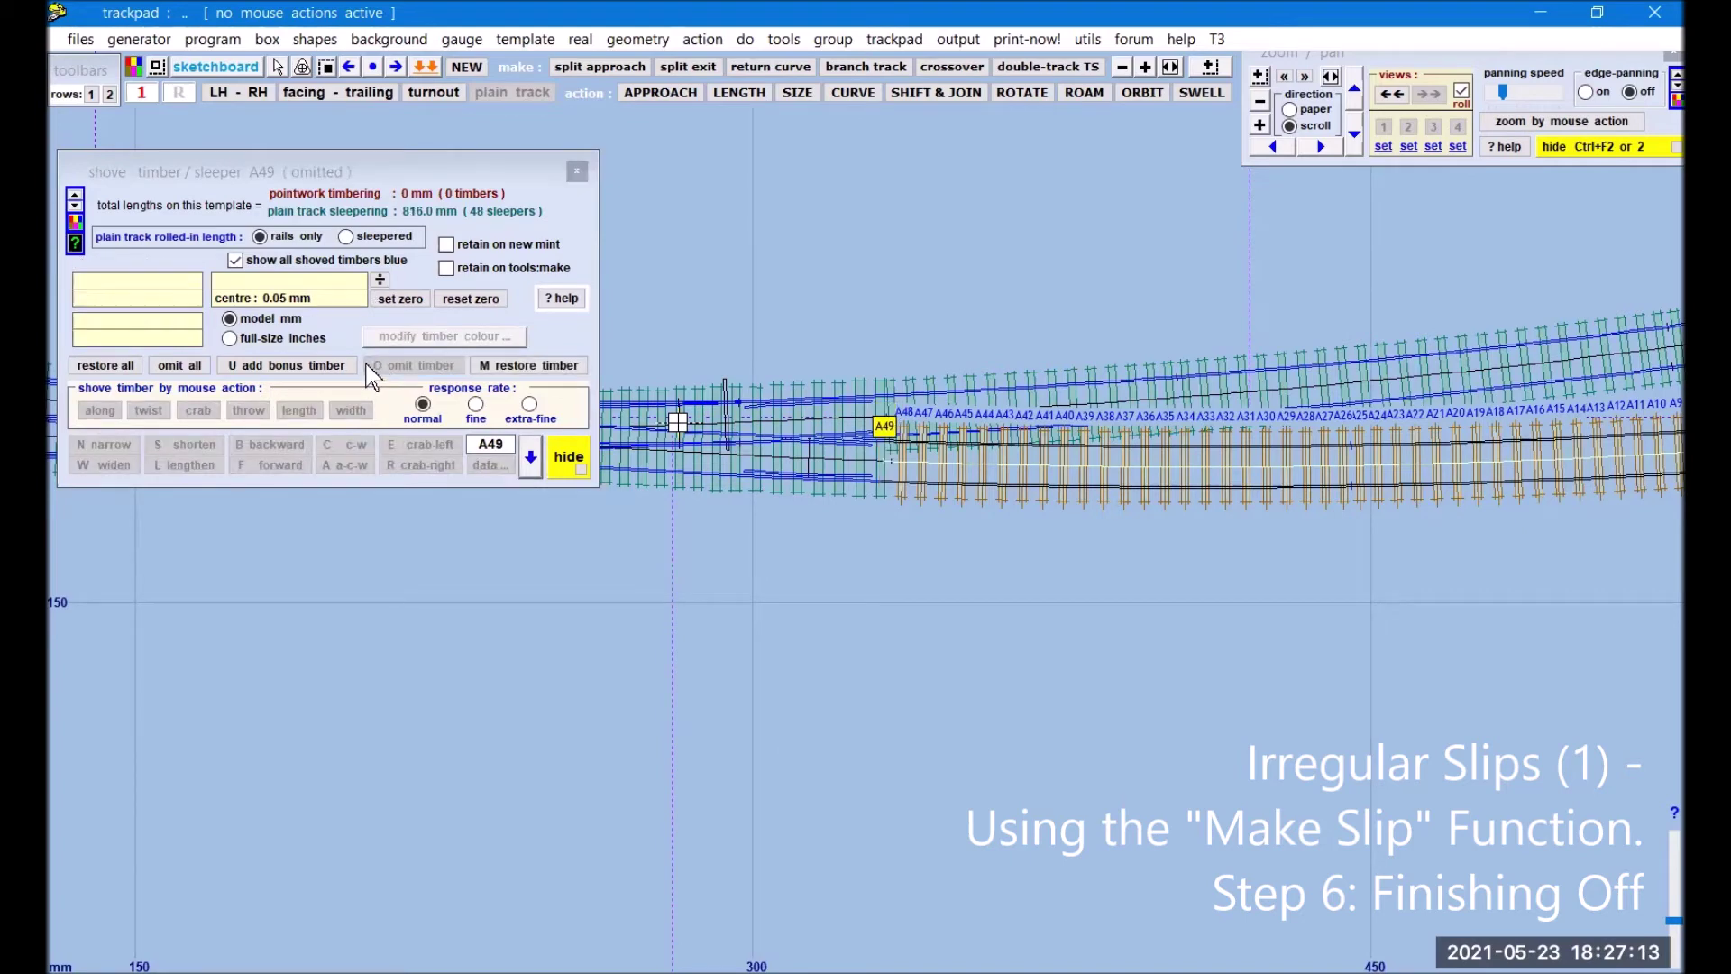
click(578, 172)
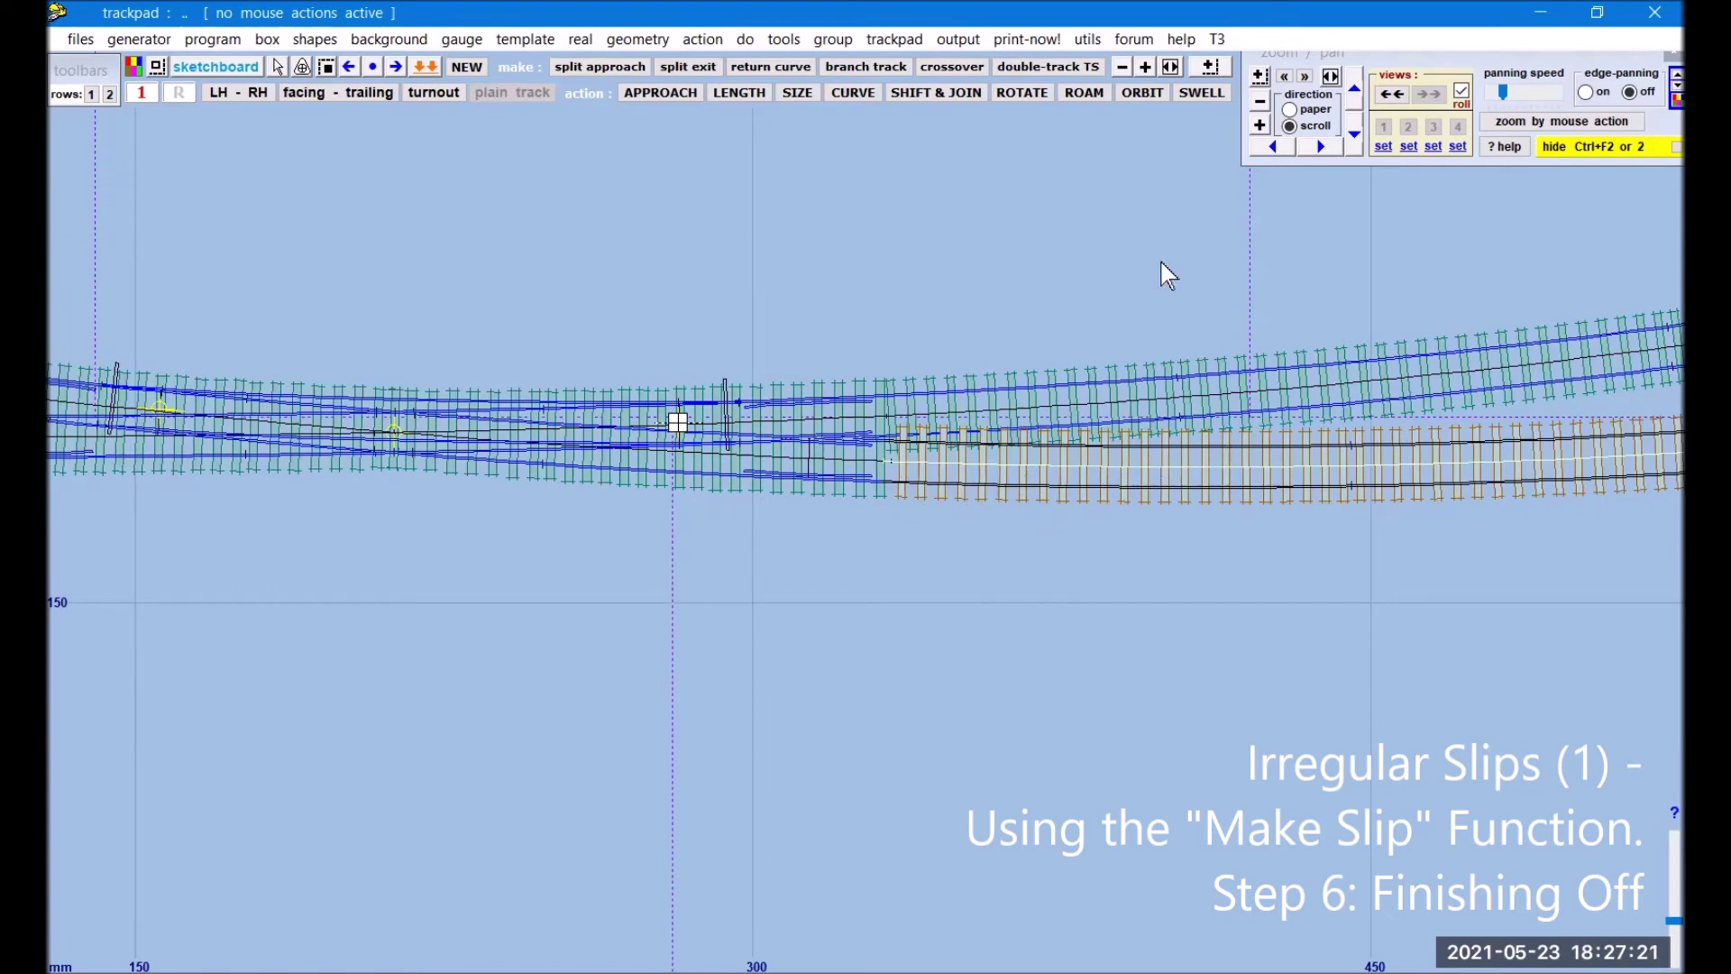
Step: Roll the exit track's rails and sleepers in by 0.40 % of a rail to space its sleepers from the slip, and store it in the background
click(1262, 127)
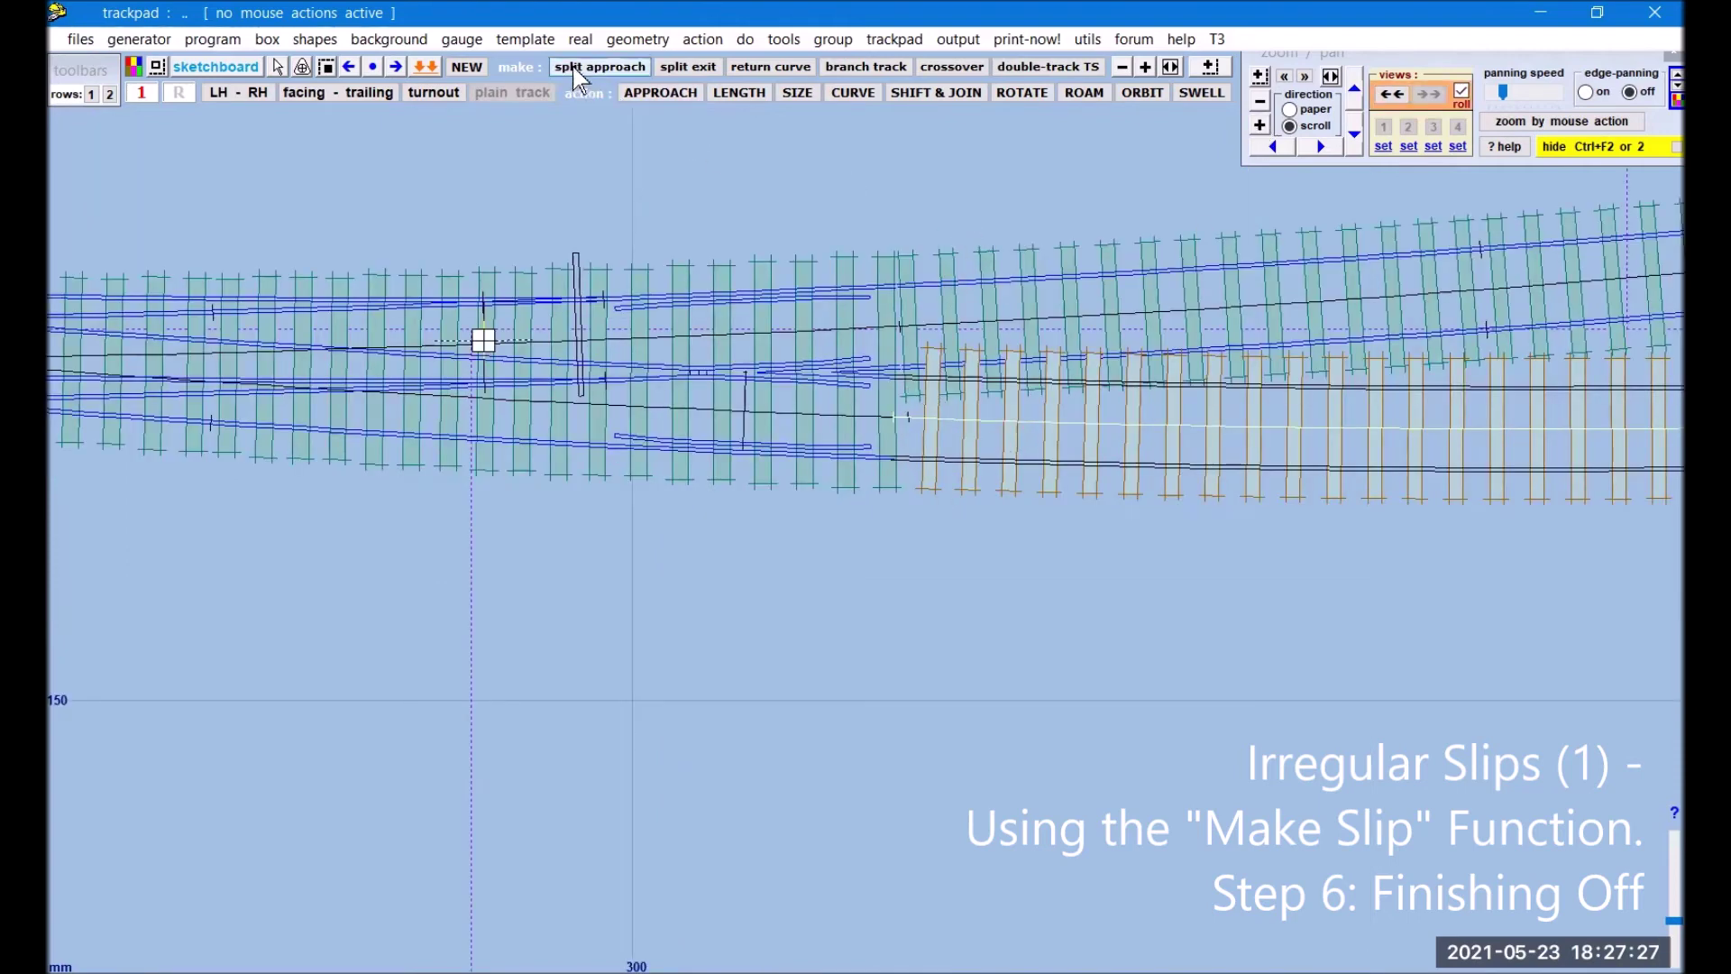
click(703, 40)
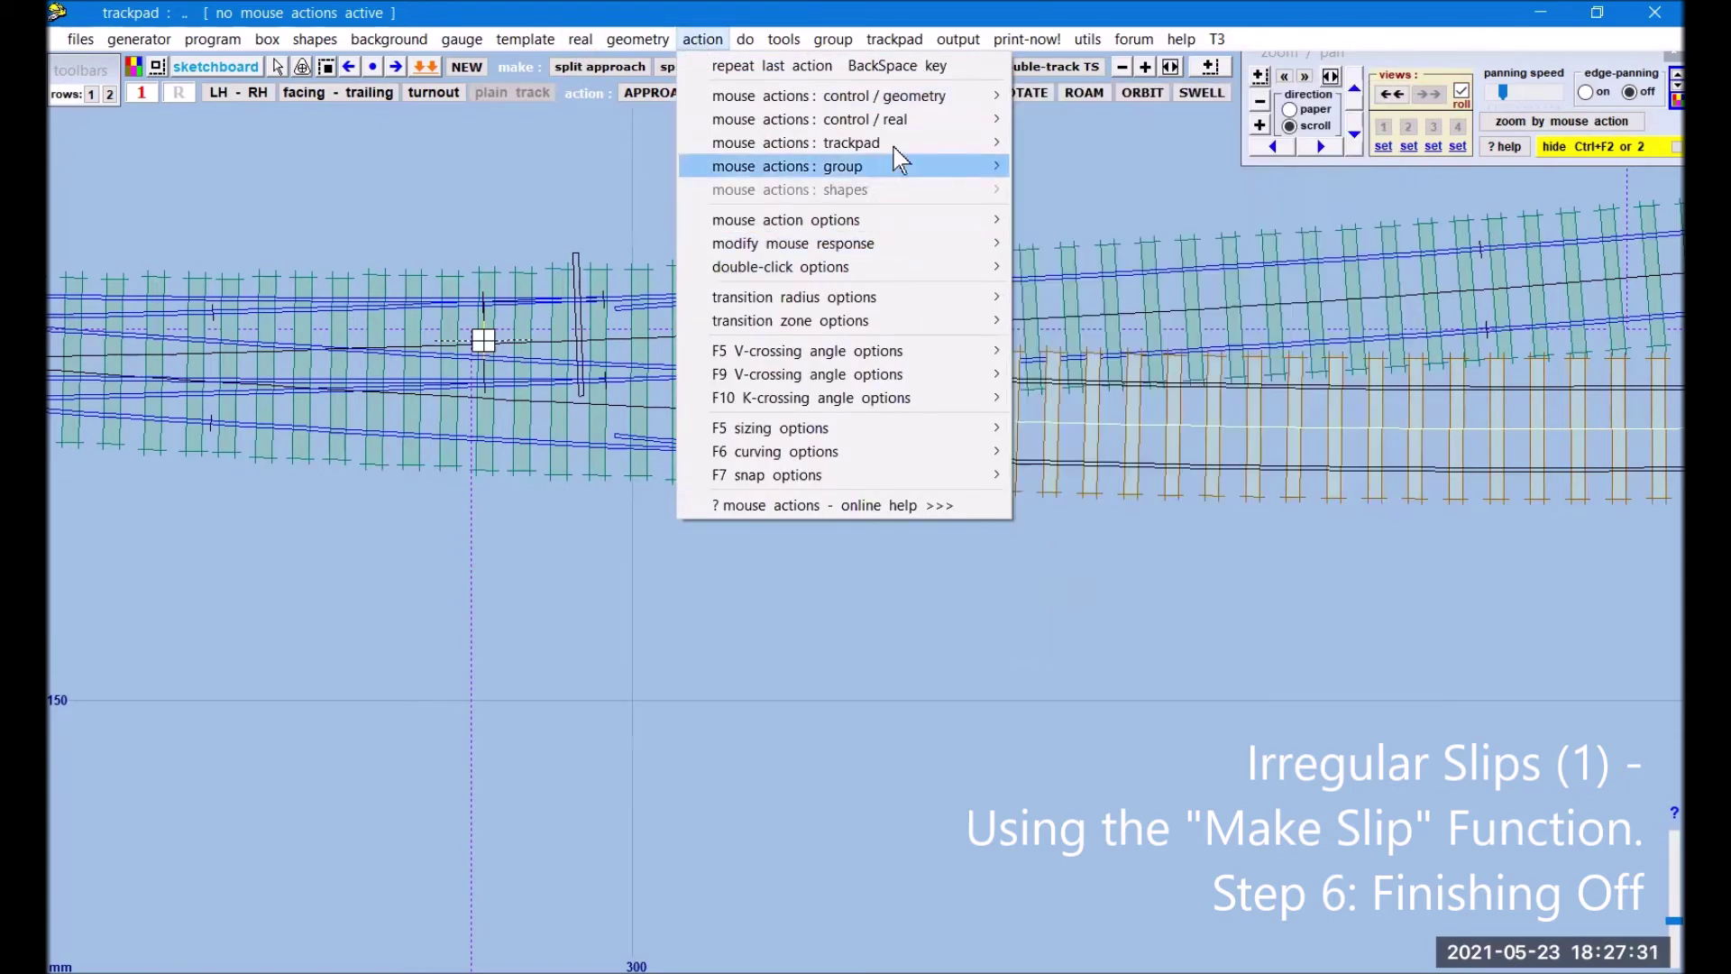
mouse_move(897, 119)
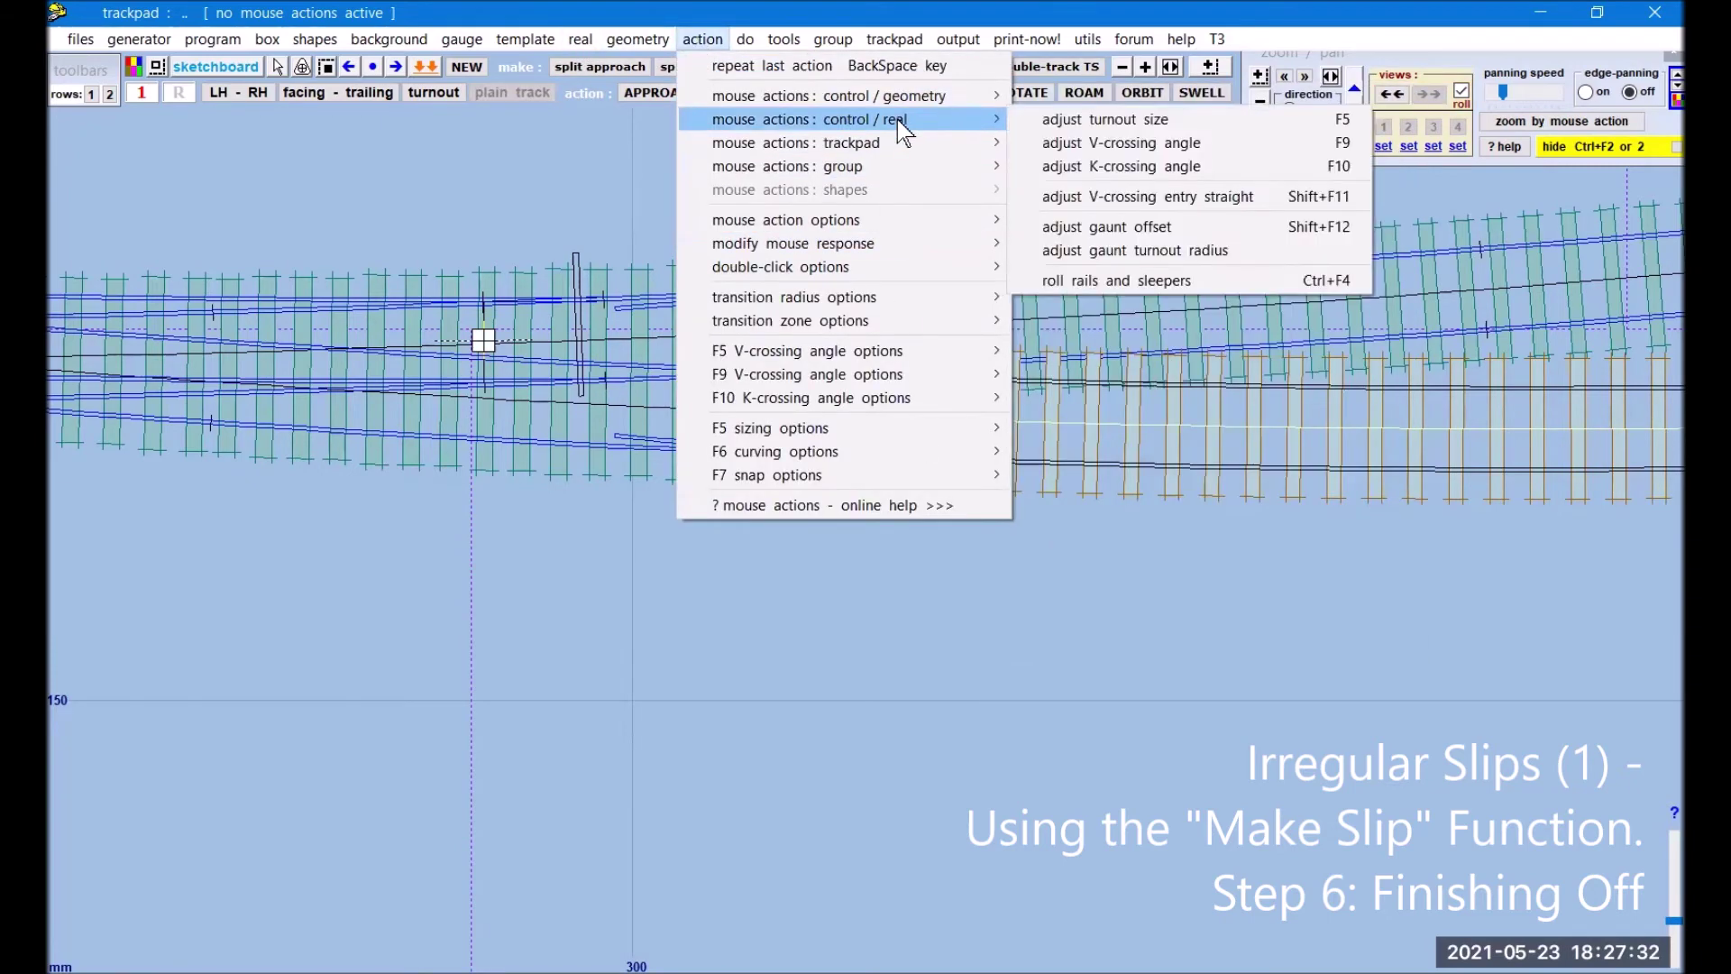
click(1085, 281)
drag(1101, 592, 1098, 602)
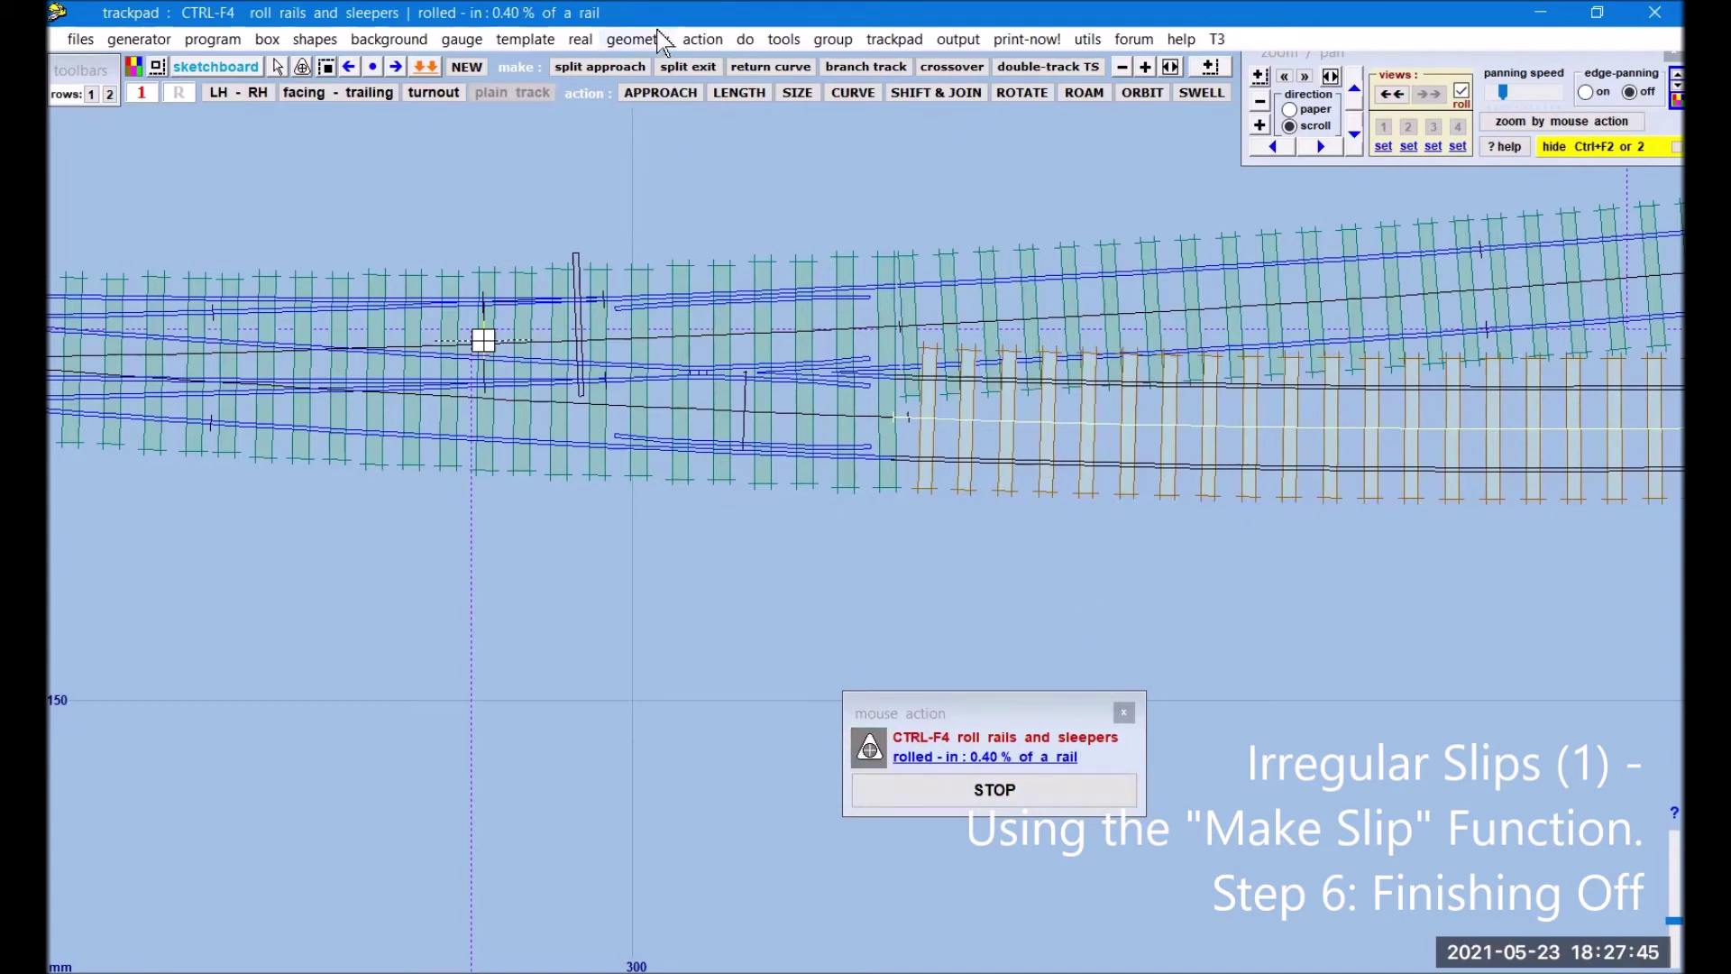
click(426, 69)
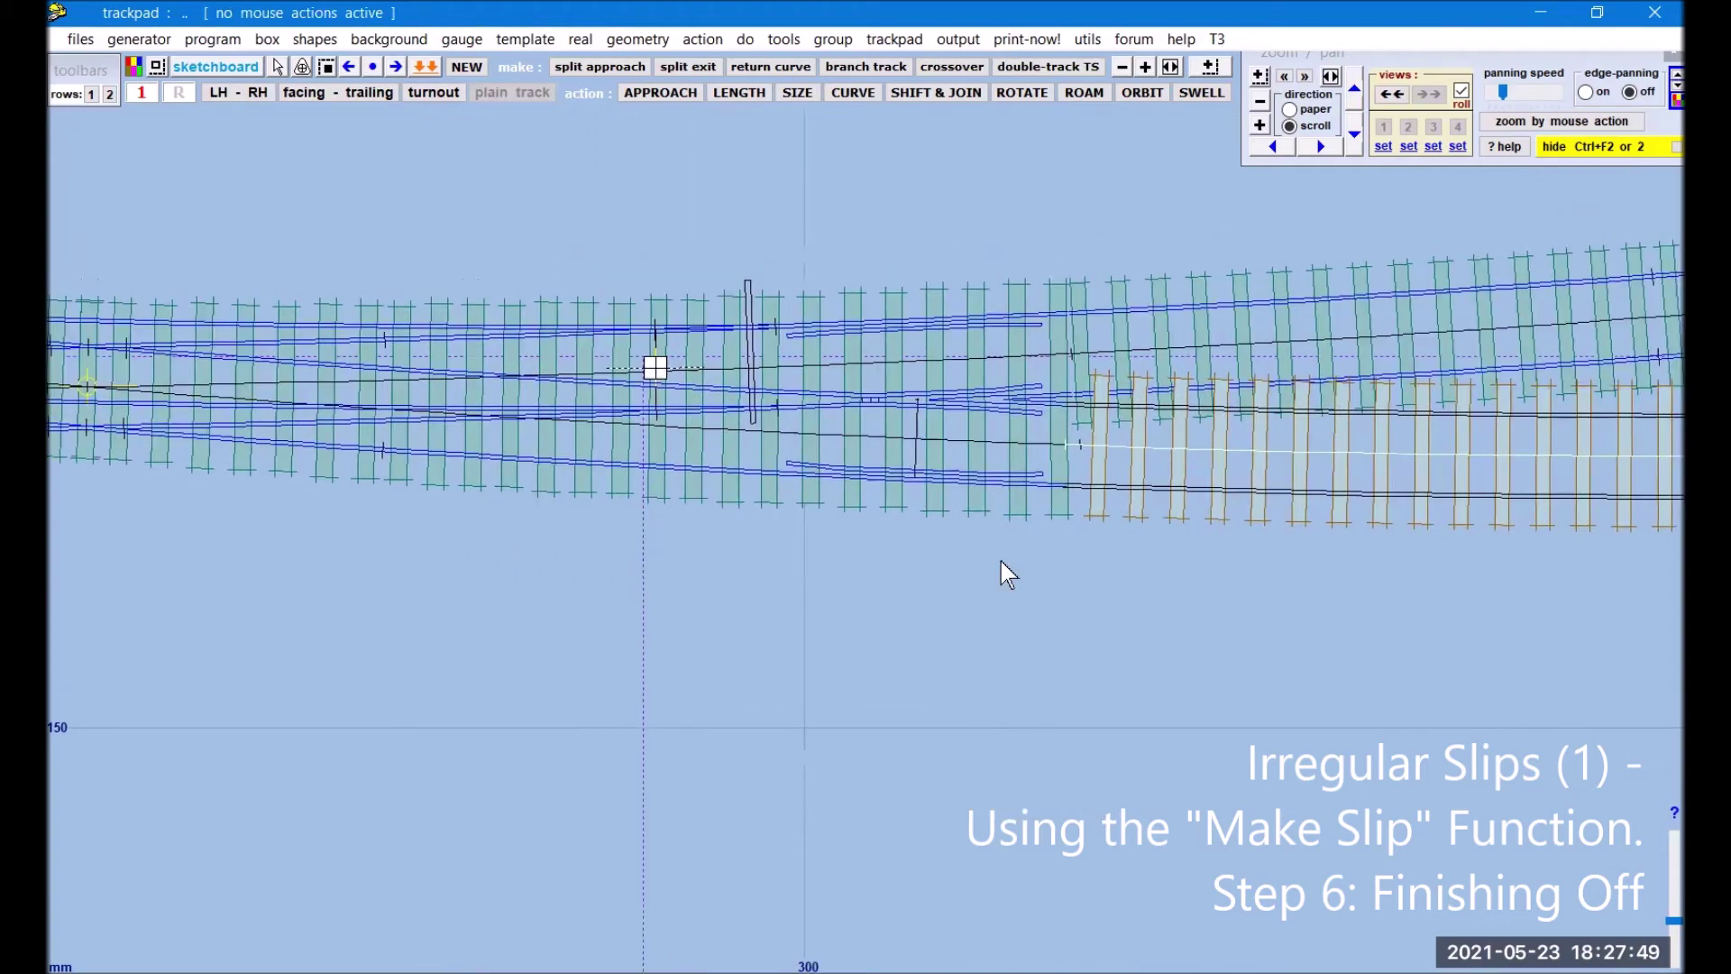
Step: Load the upper left-hand plain track beside the slip using delete to the control
middle_drag(355, 592, 1253, 668)
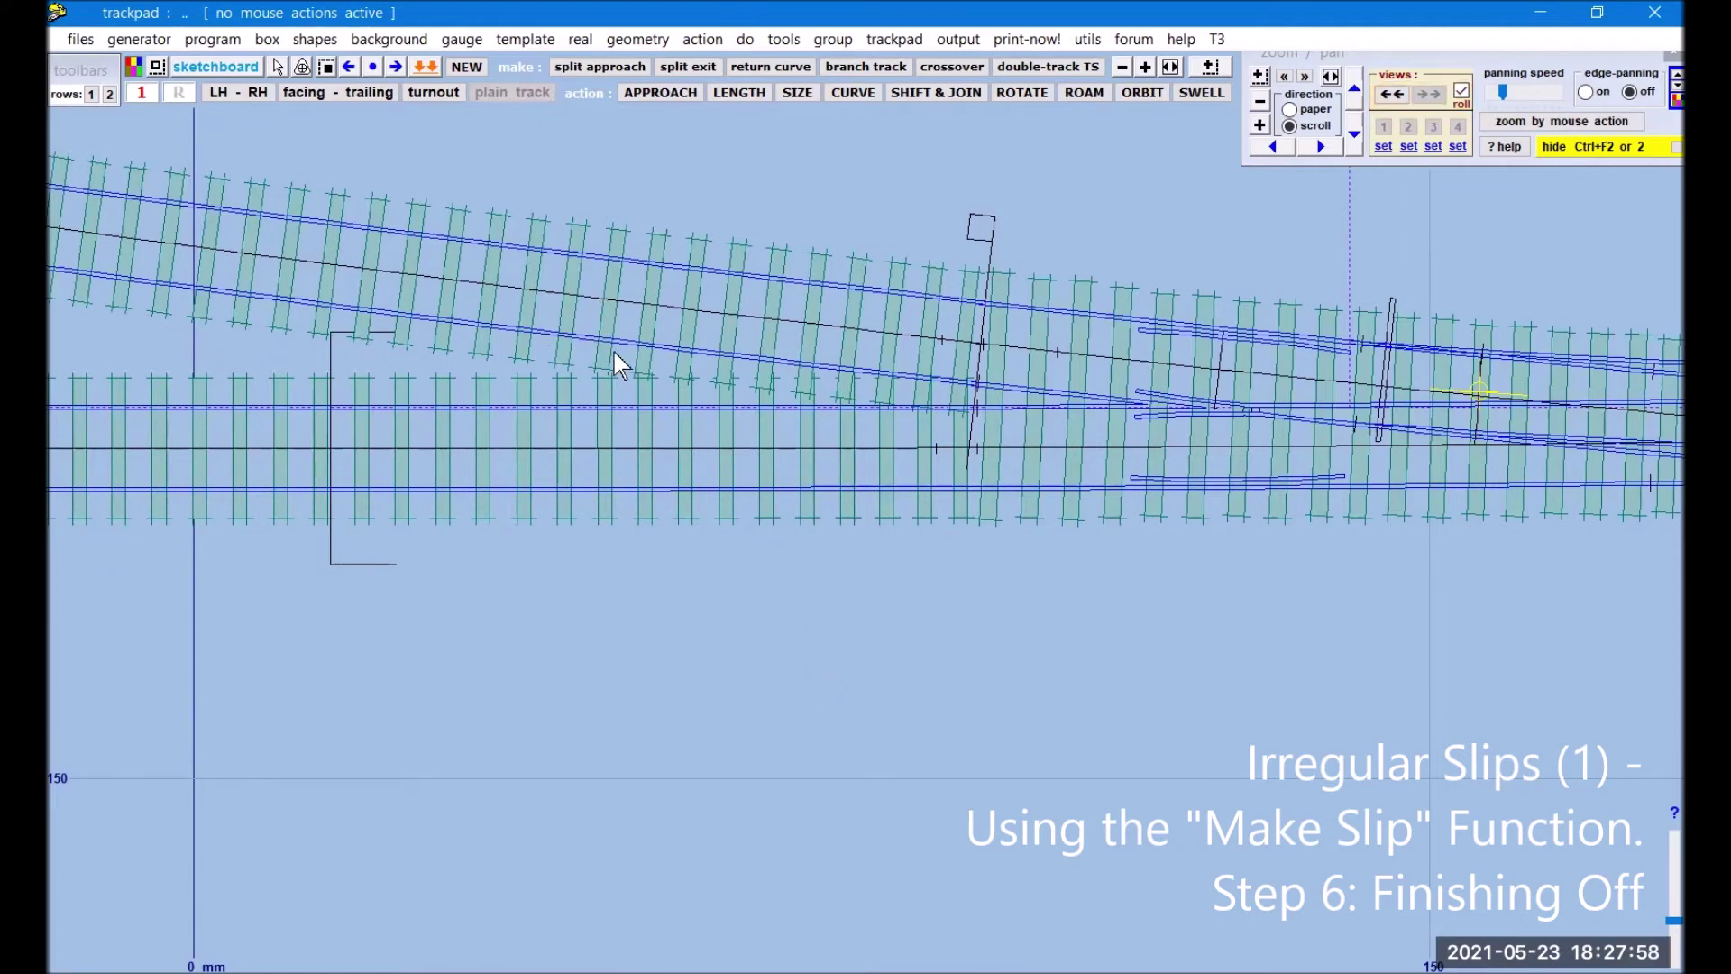
click(662, 300)
click(197, 447)
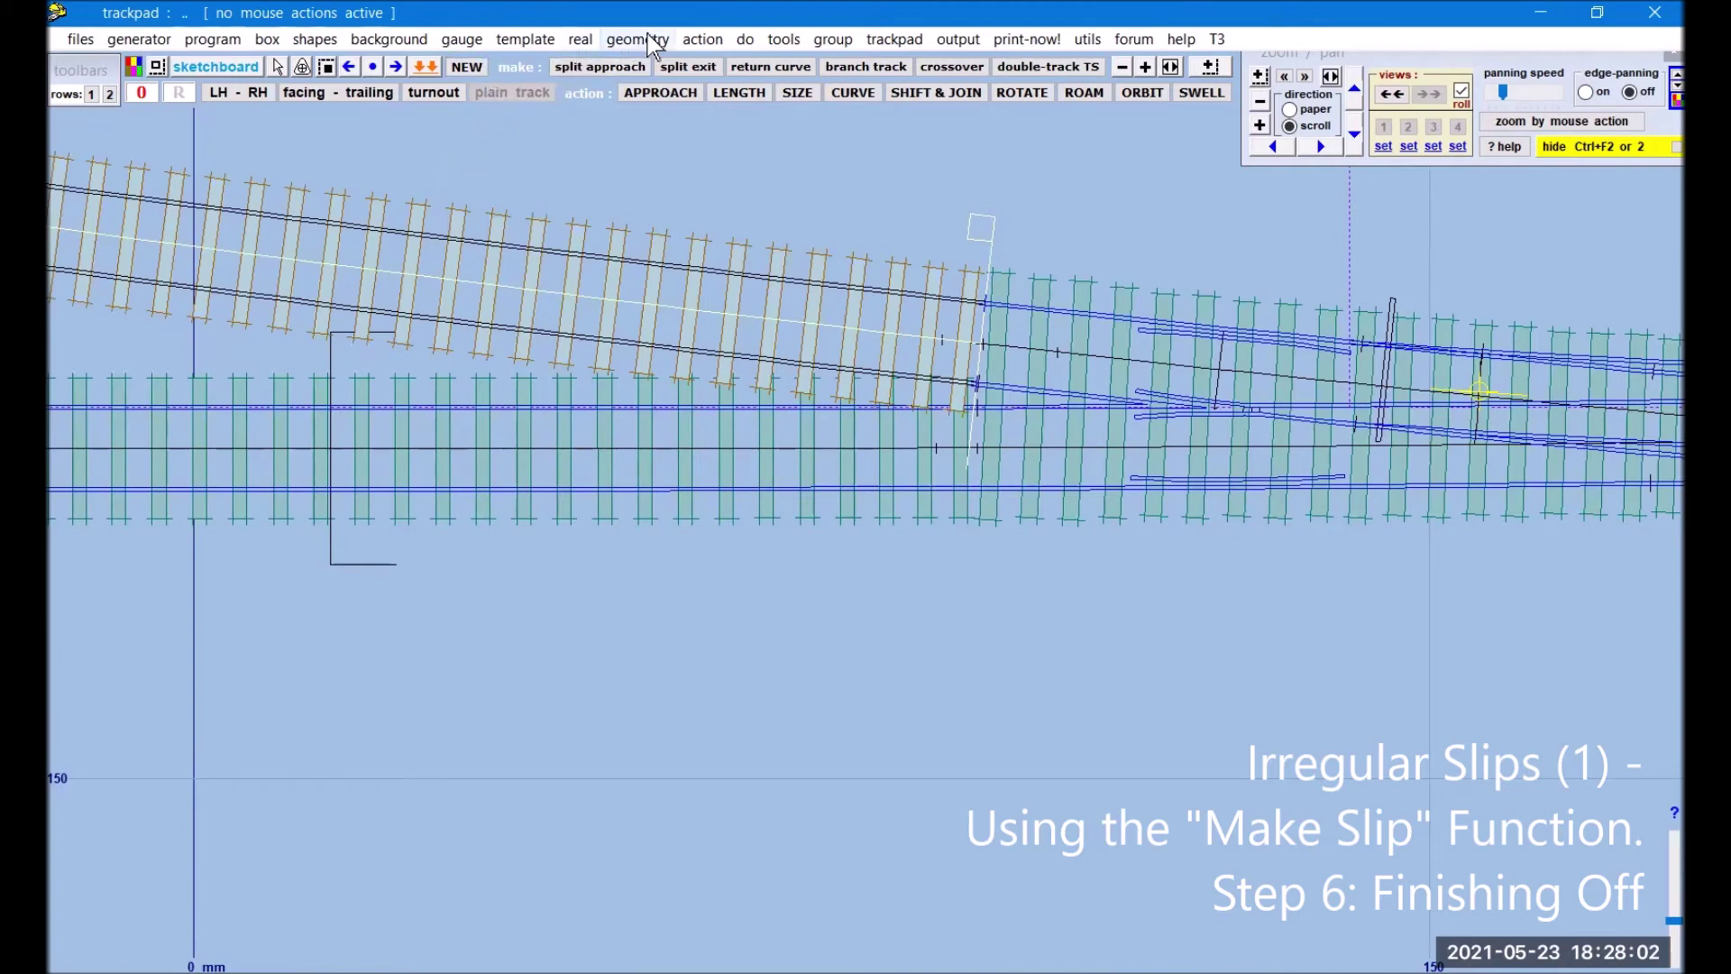
Step: Try to roll the upper left-hand track's rails and sleepers to adjust the sleeper spacing where it meets the slip
click(699, 38)
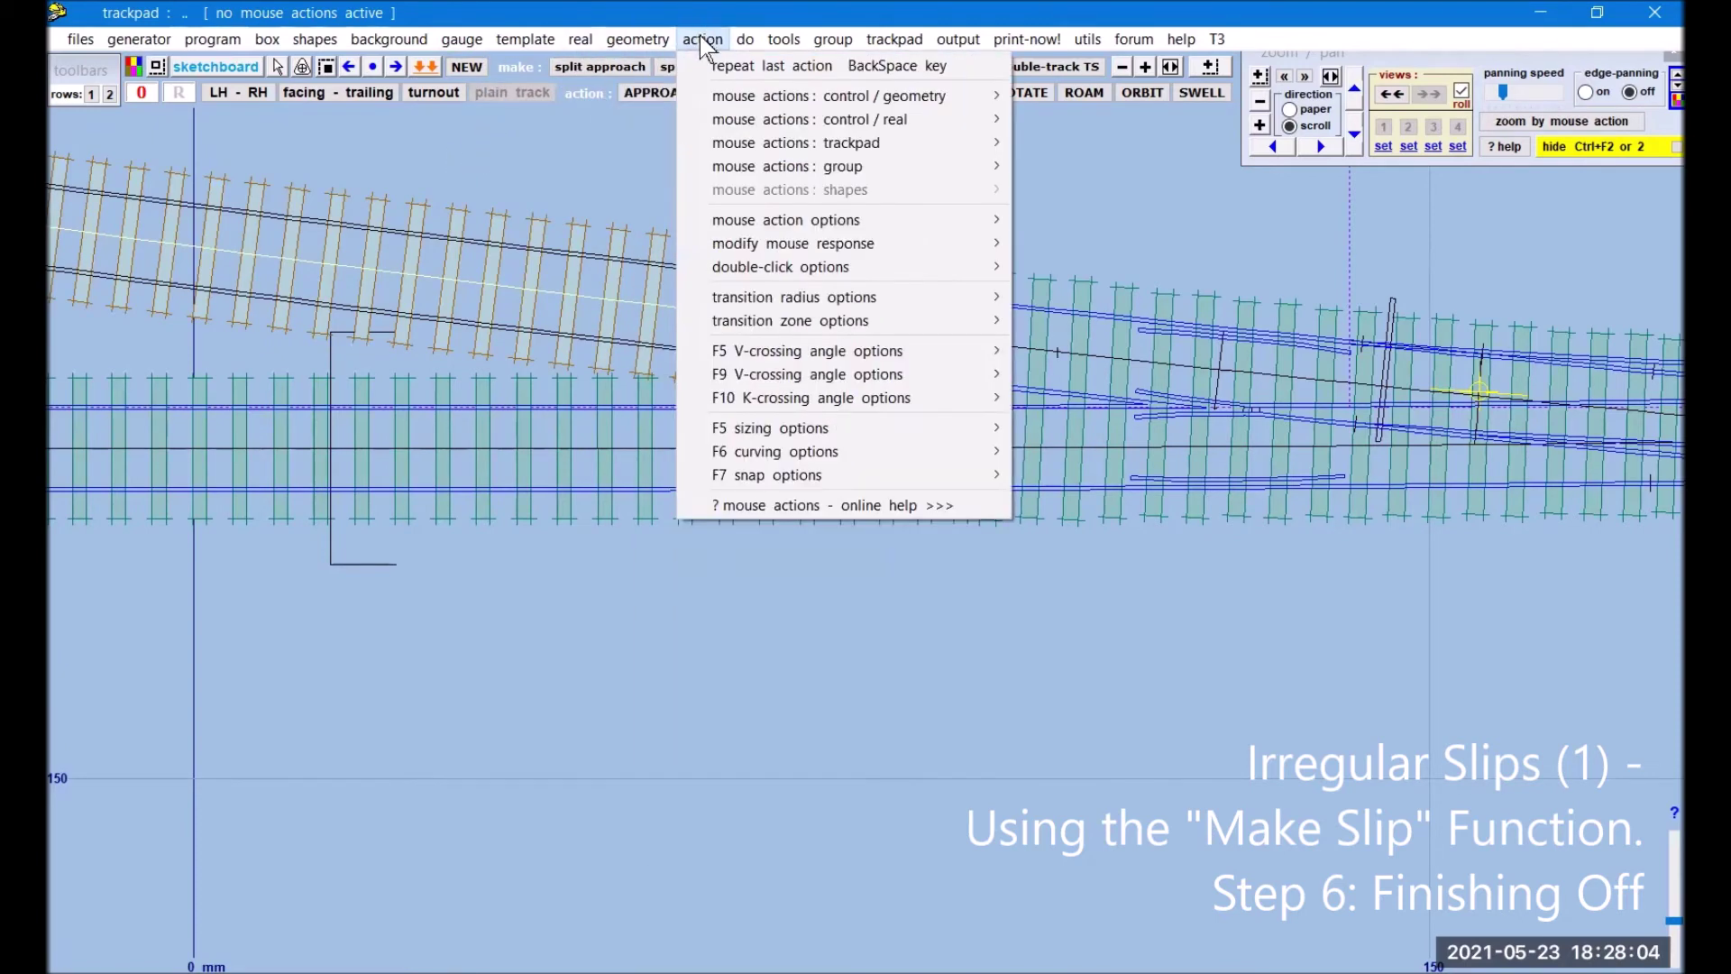
mouse_move(794, 321)
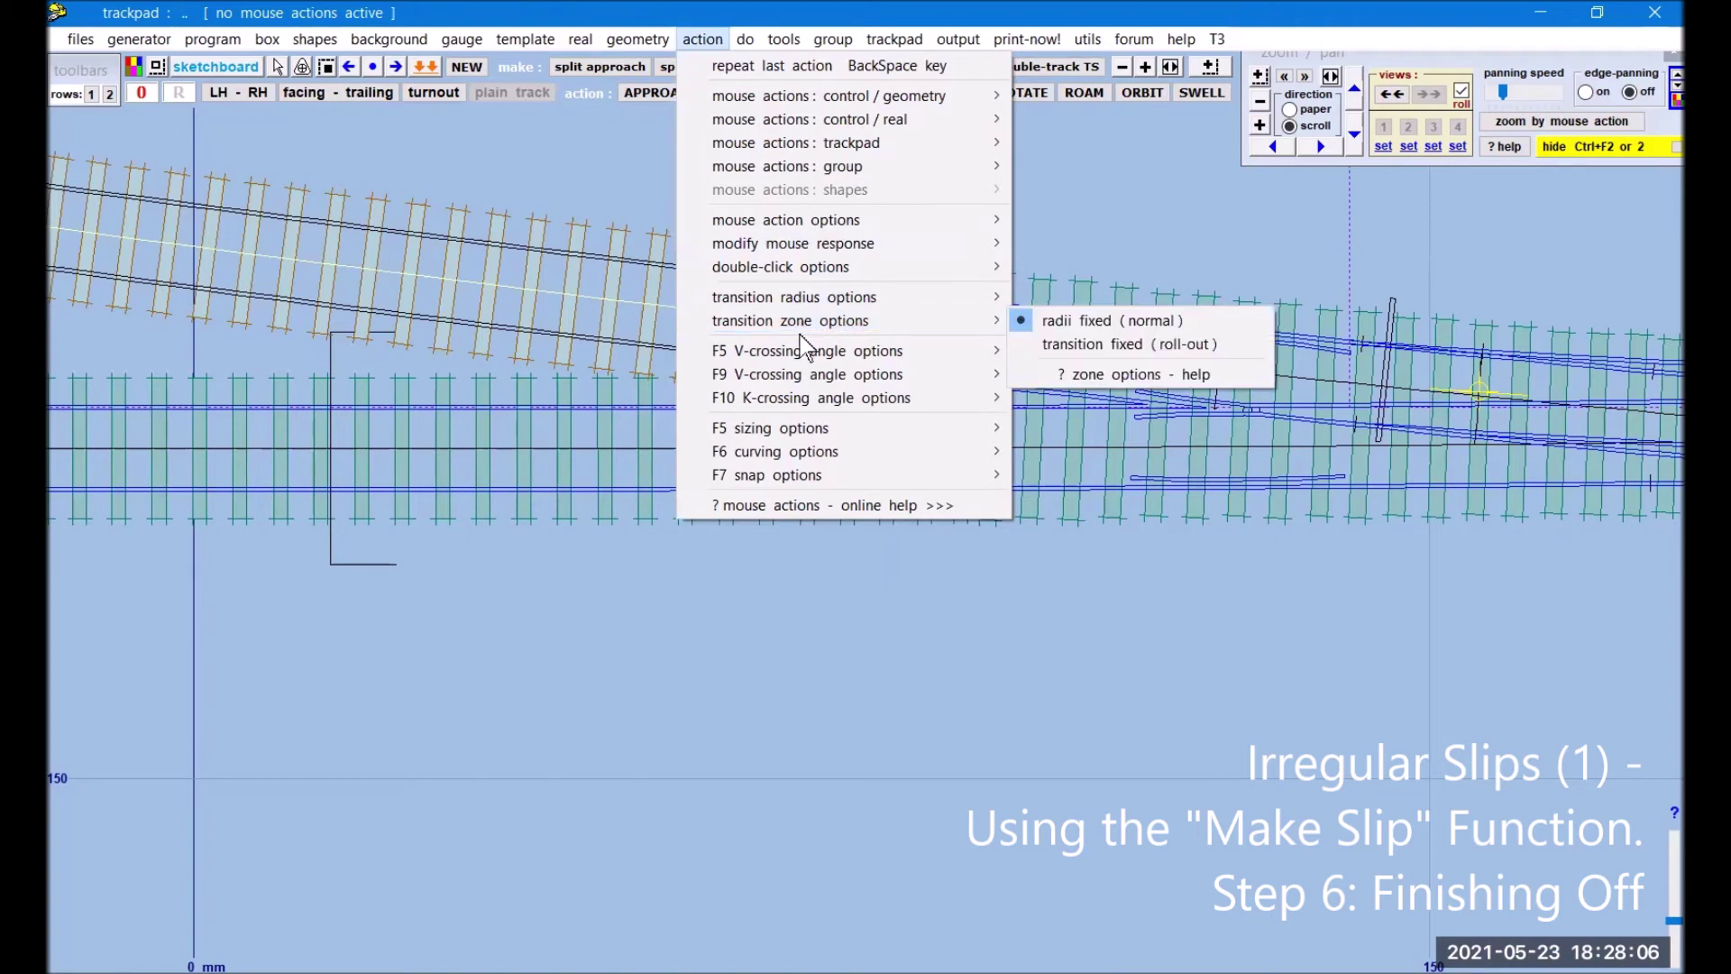
mouse_move(718, 119)
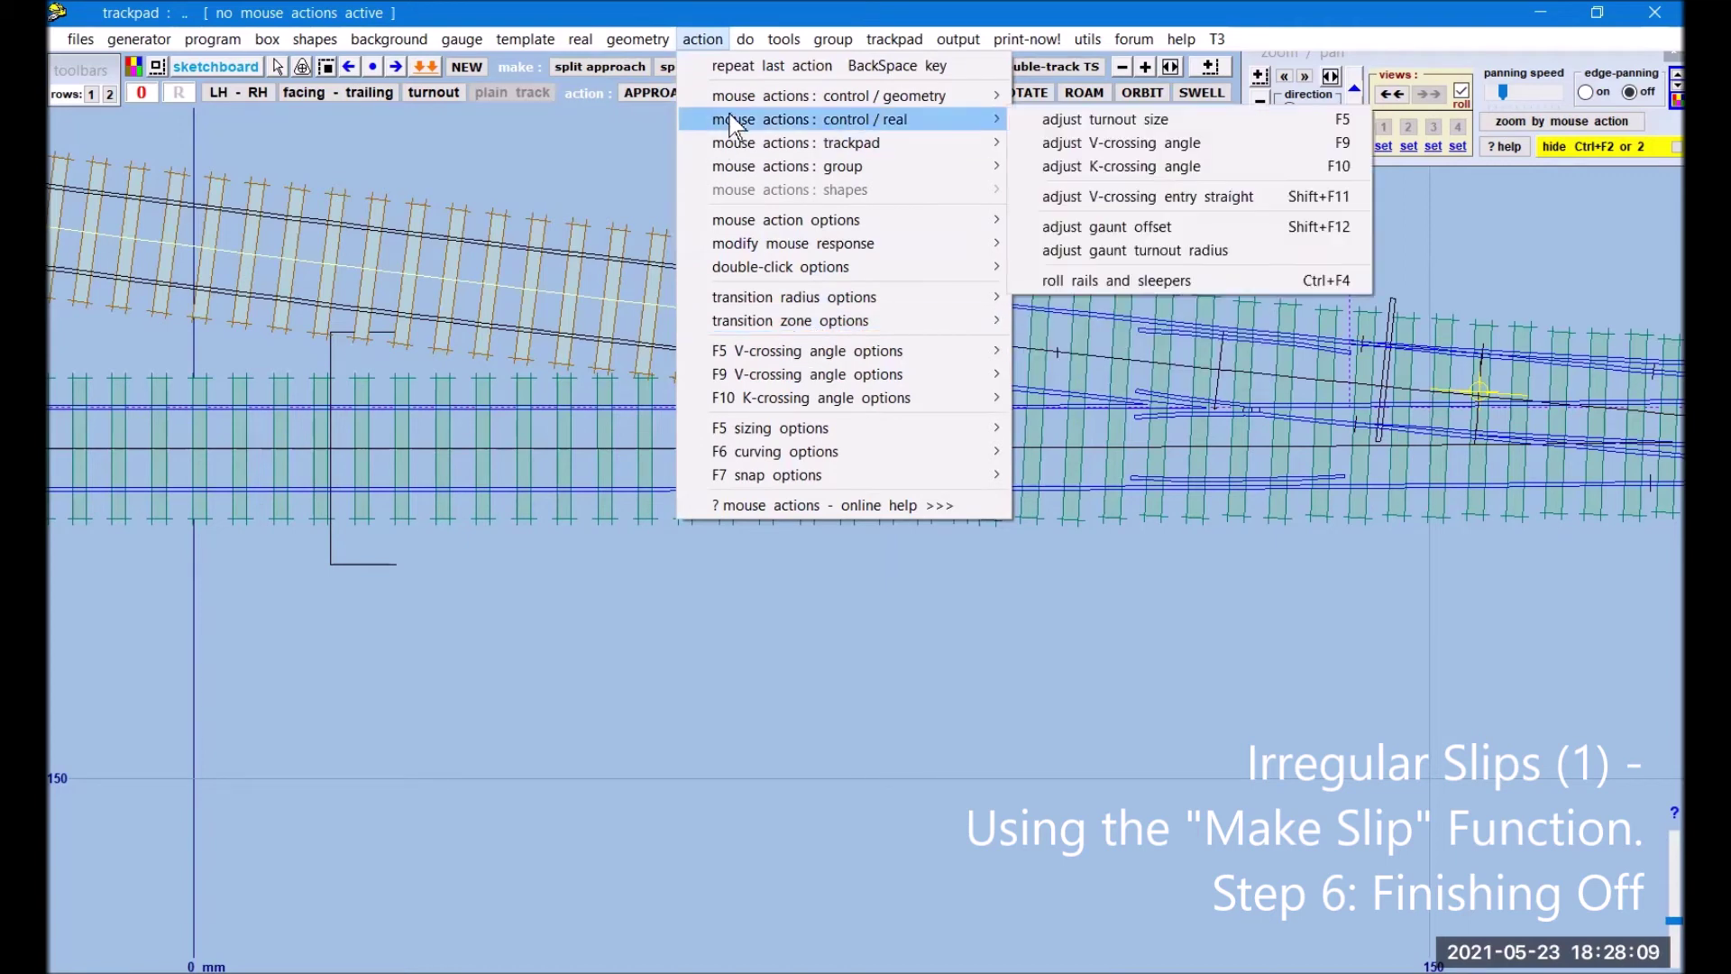
click(1042, 278)
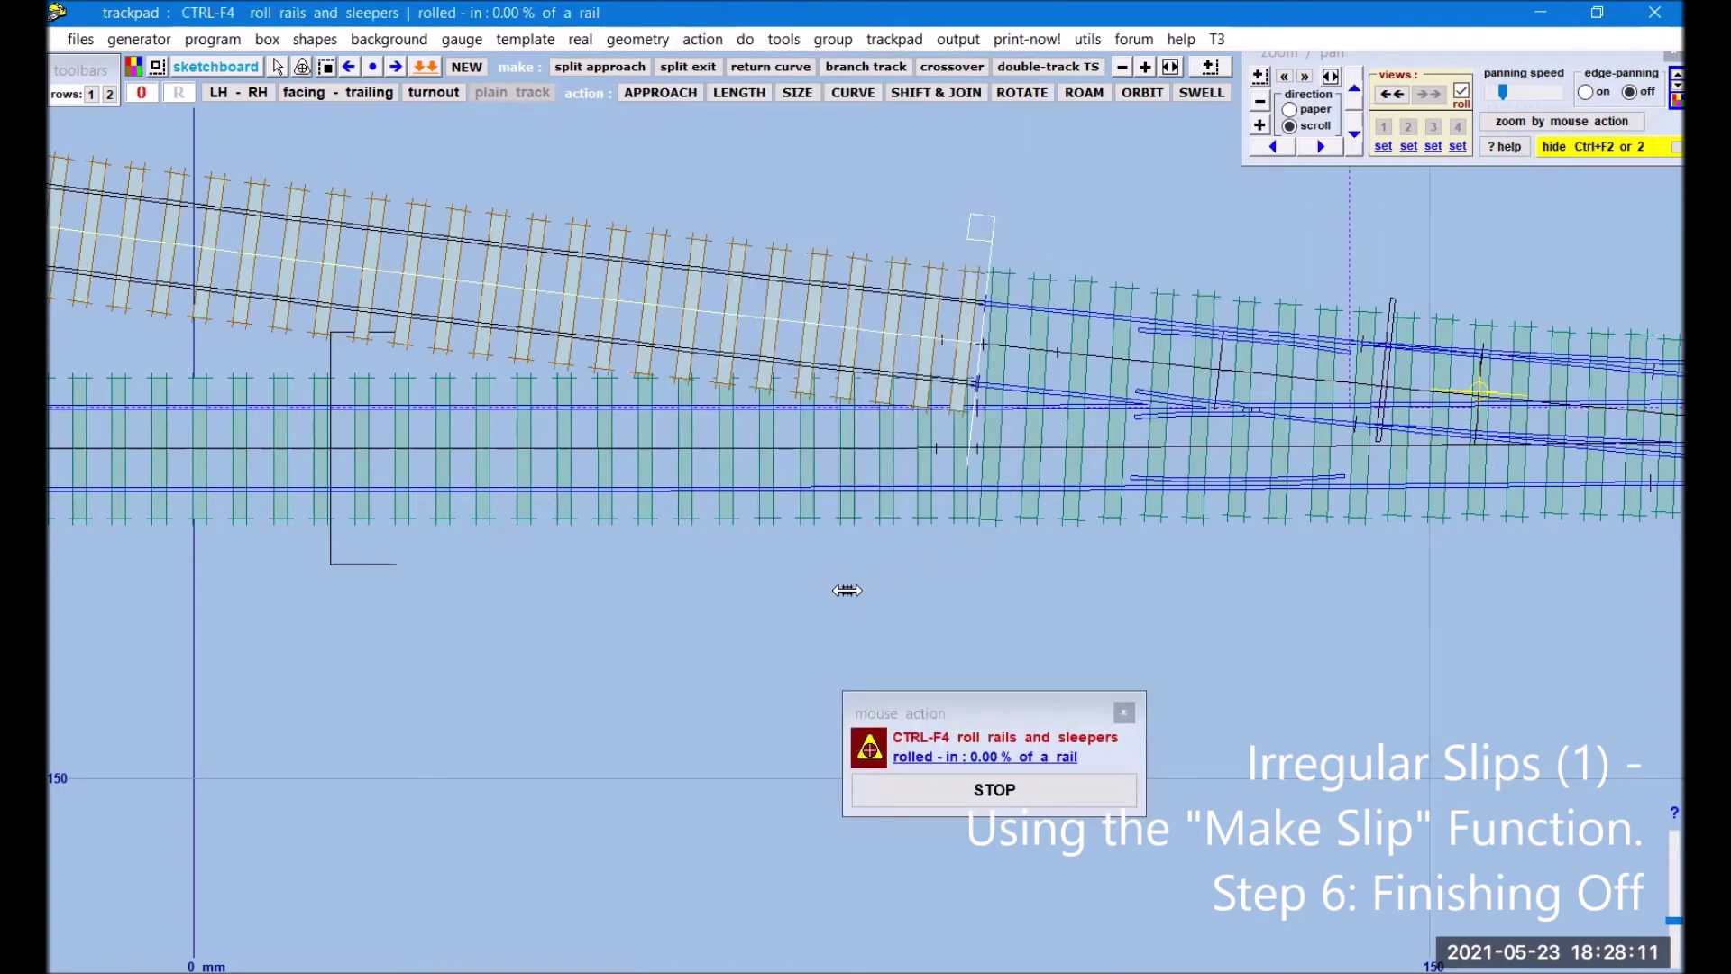
drag(836, 588, 879, 580)
drag(901, 581, 900, 580)
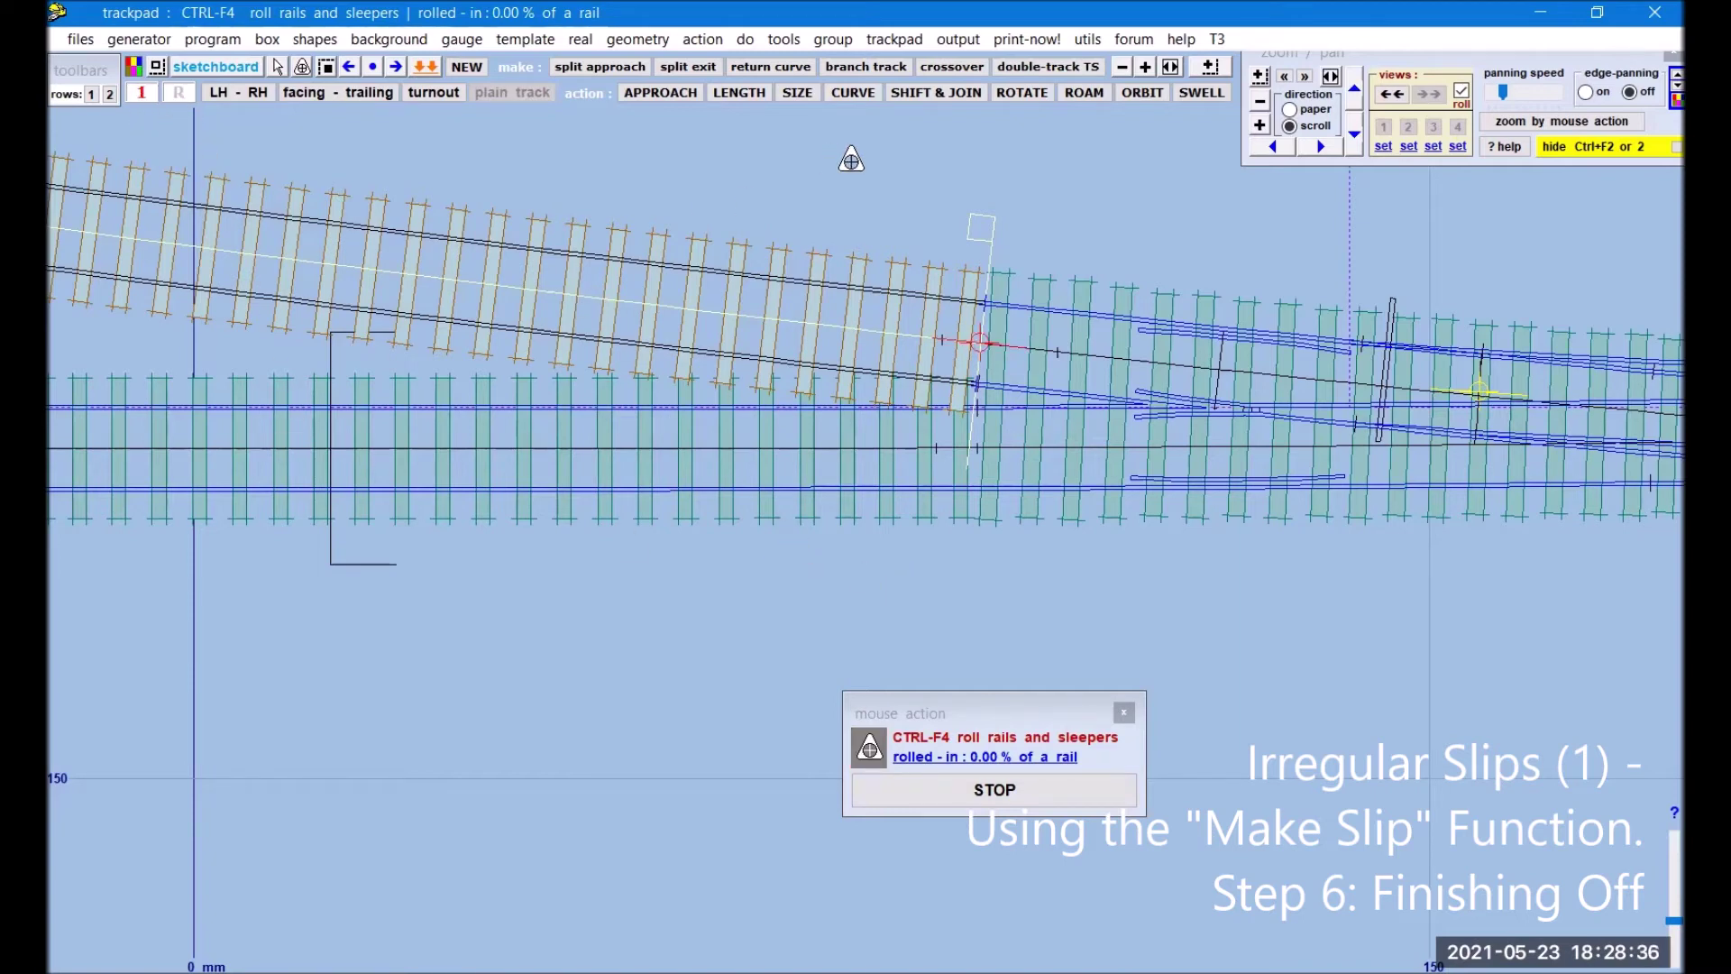
Step: Snake the upper left-hand track through its peg to X -274.91 mm, towards the slip, and store it in the background
click(700, 39)
mouse_move(955, 96)
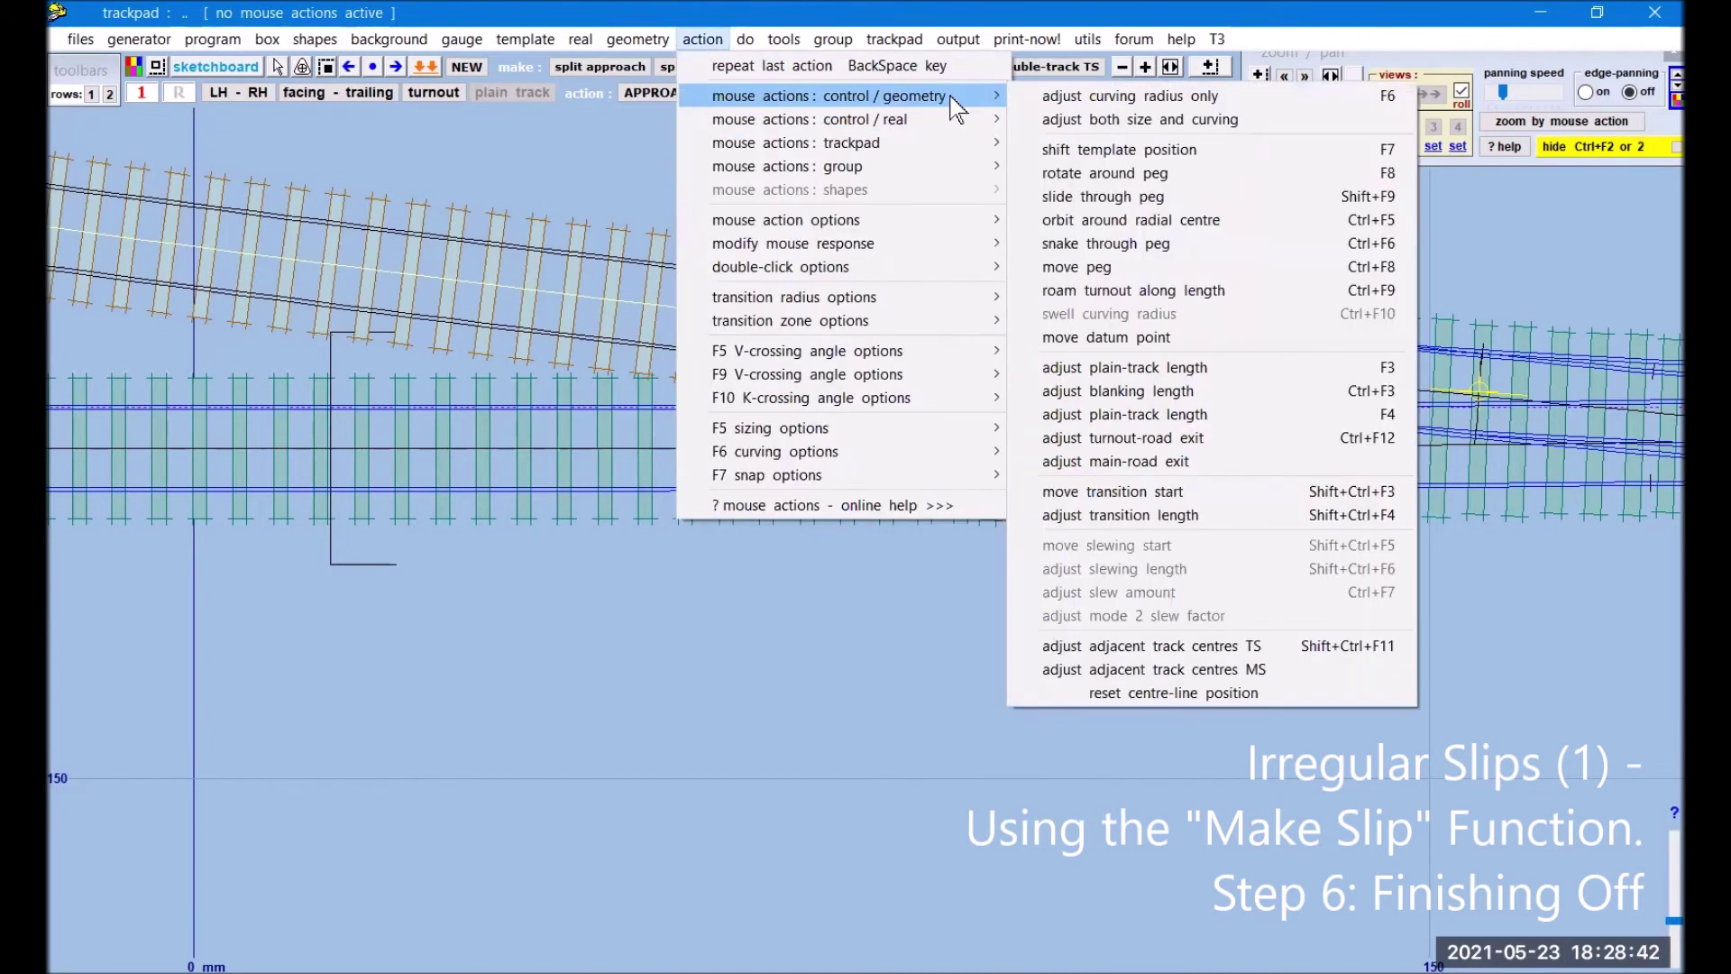
click(1119, 243)
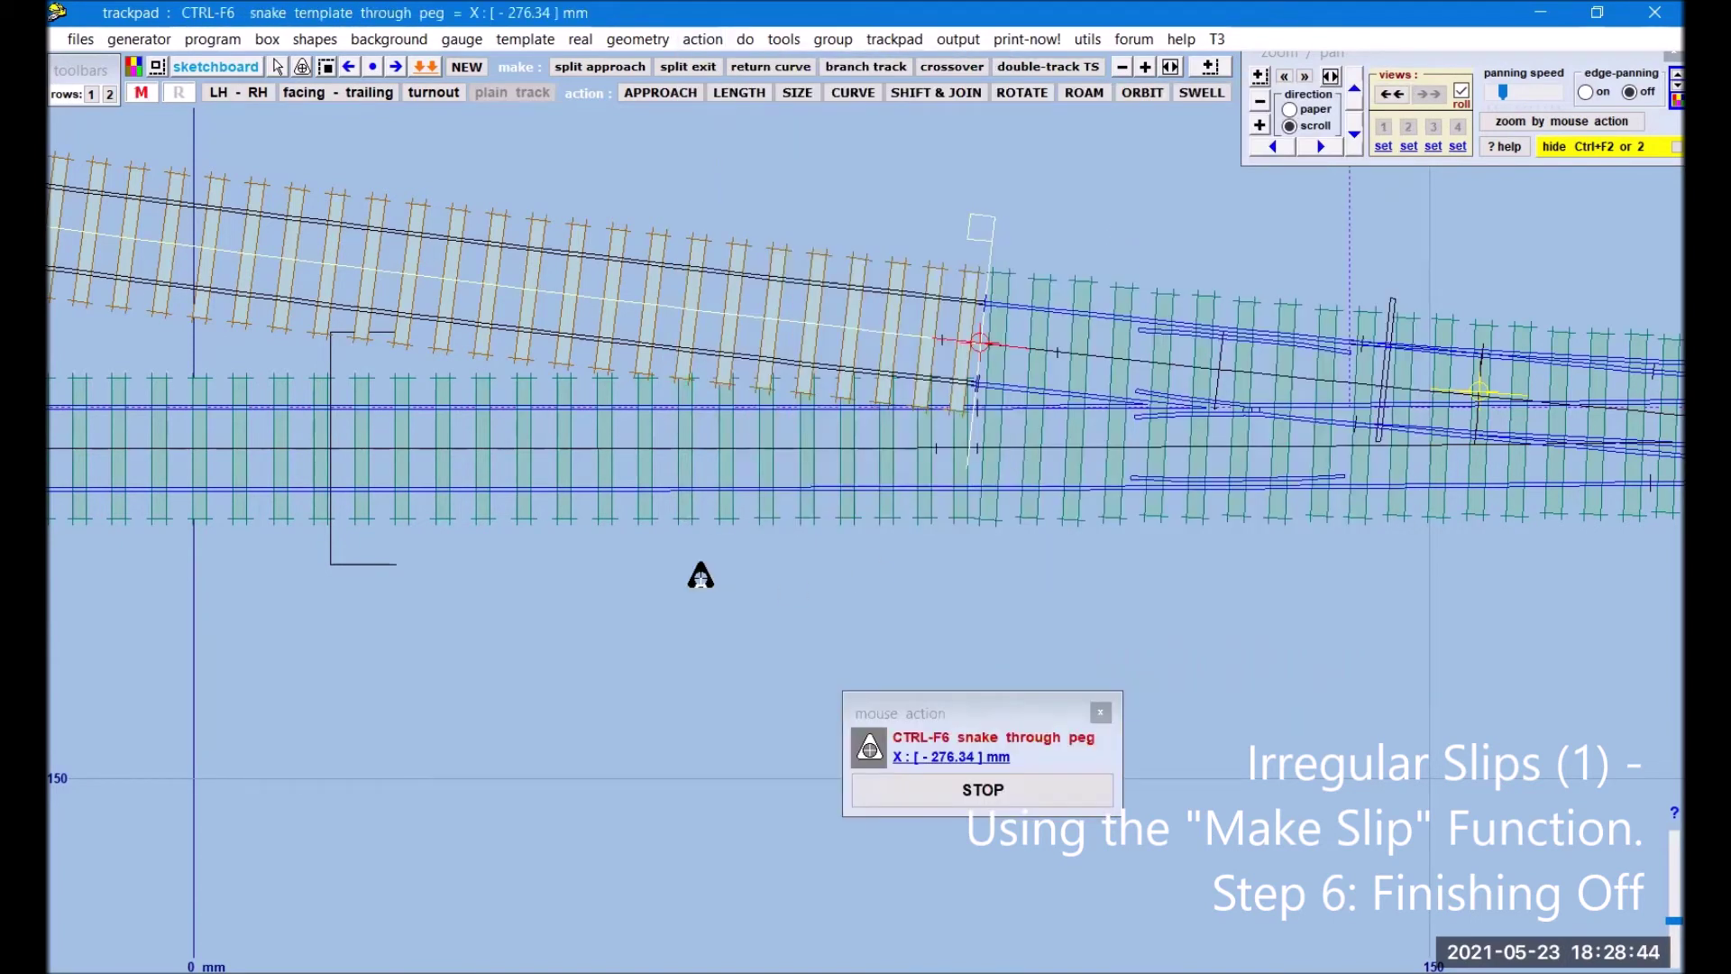
drag(701, 579, 702, 579)
drag(706, 578, 712, 586)
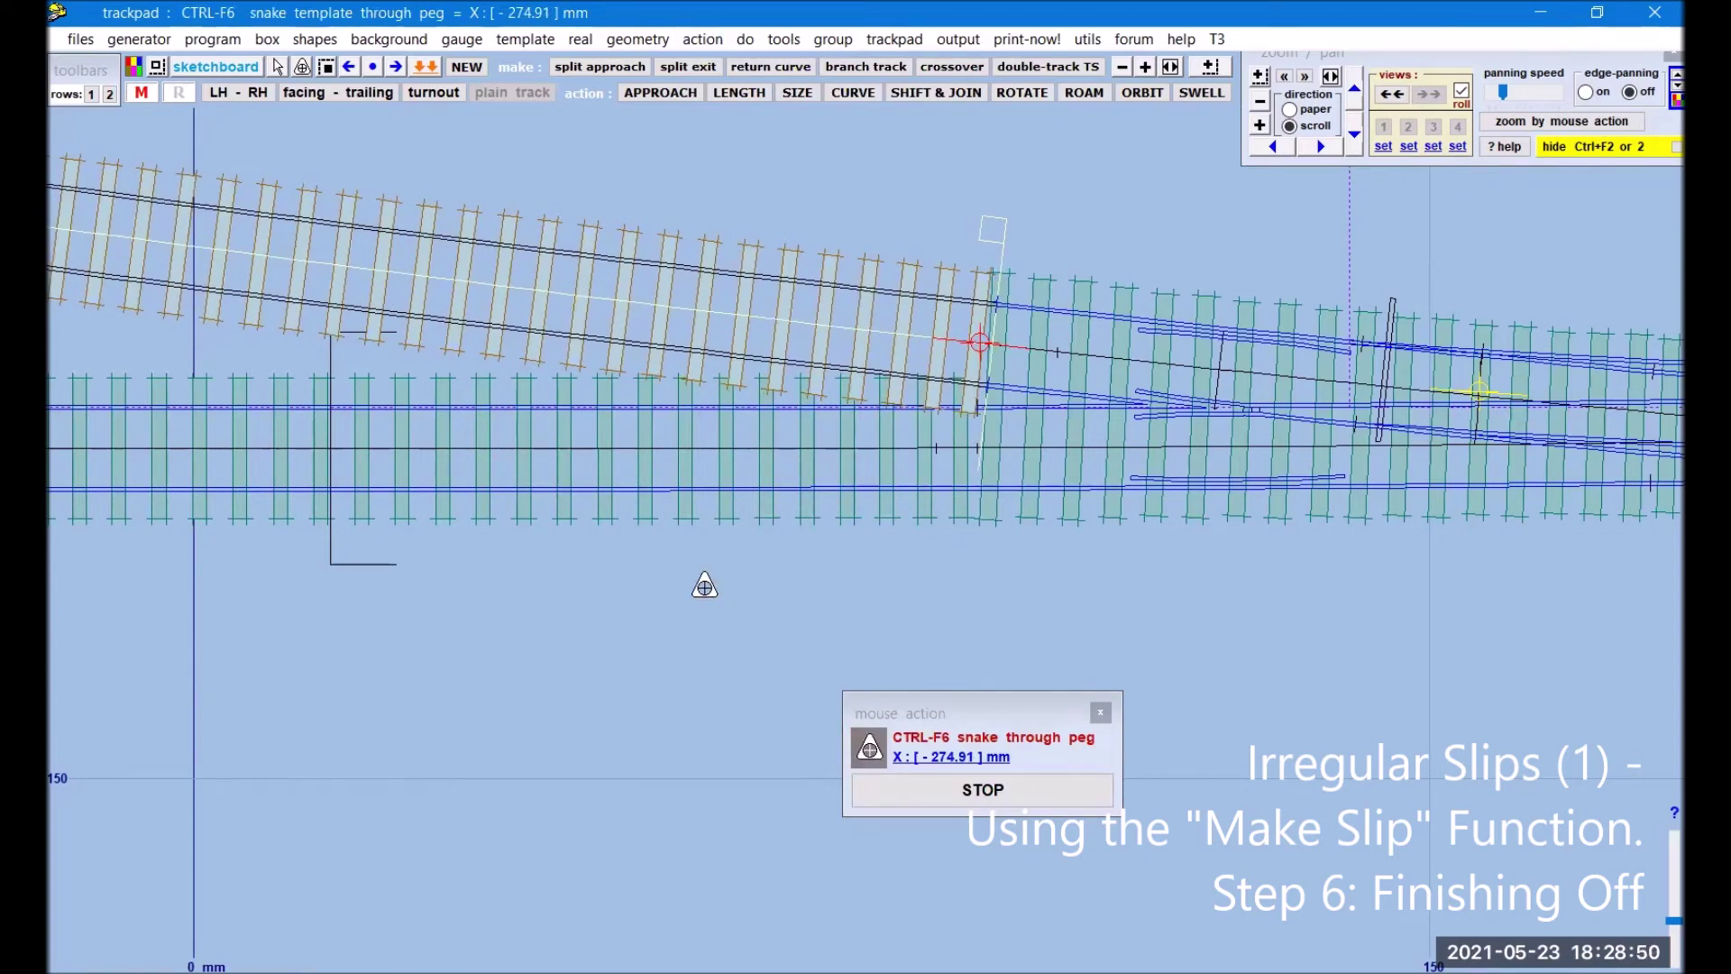
click(978, 790)
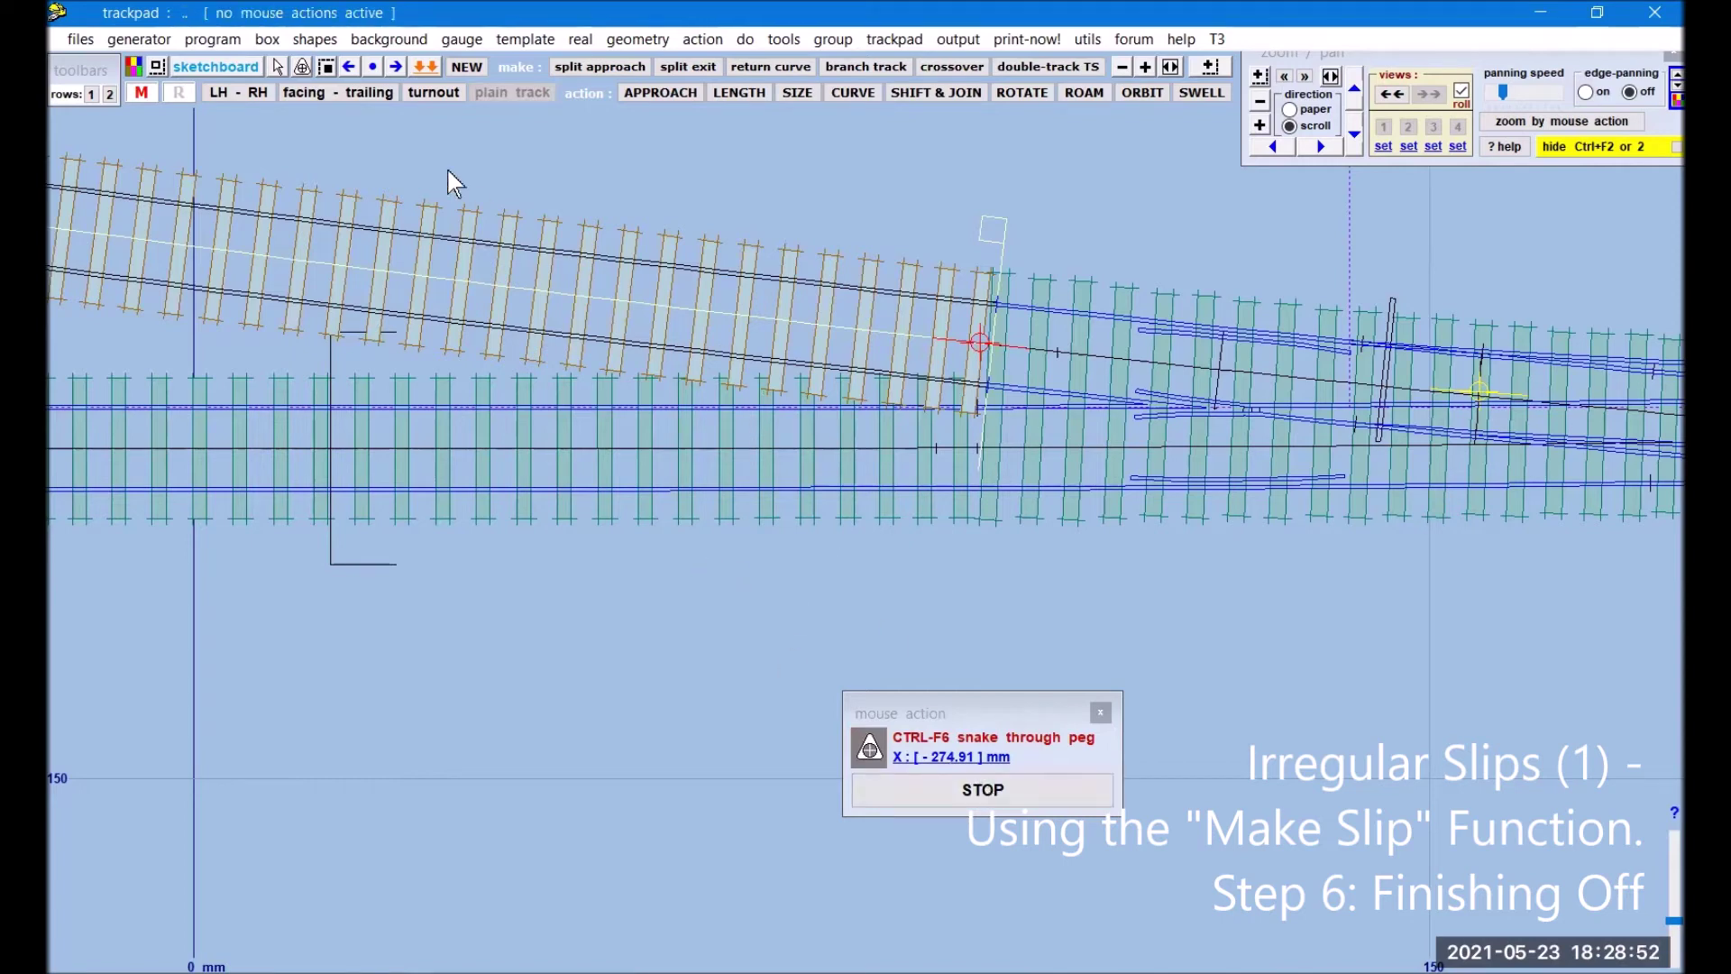
click(430, 65)
Step: Load the left half-diamond DR036 using delete to the control and split off its exit track as a separate plain-track template
click(735, 475)
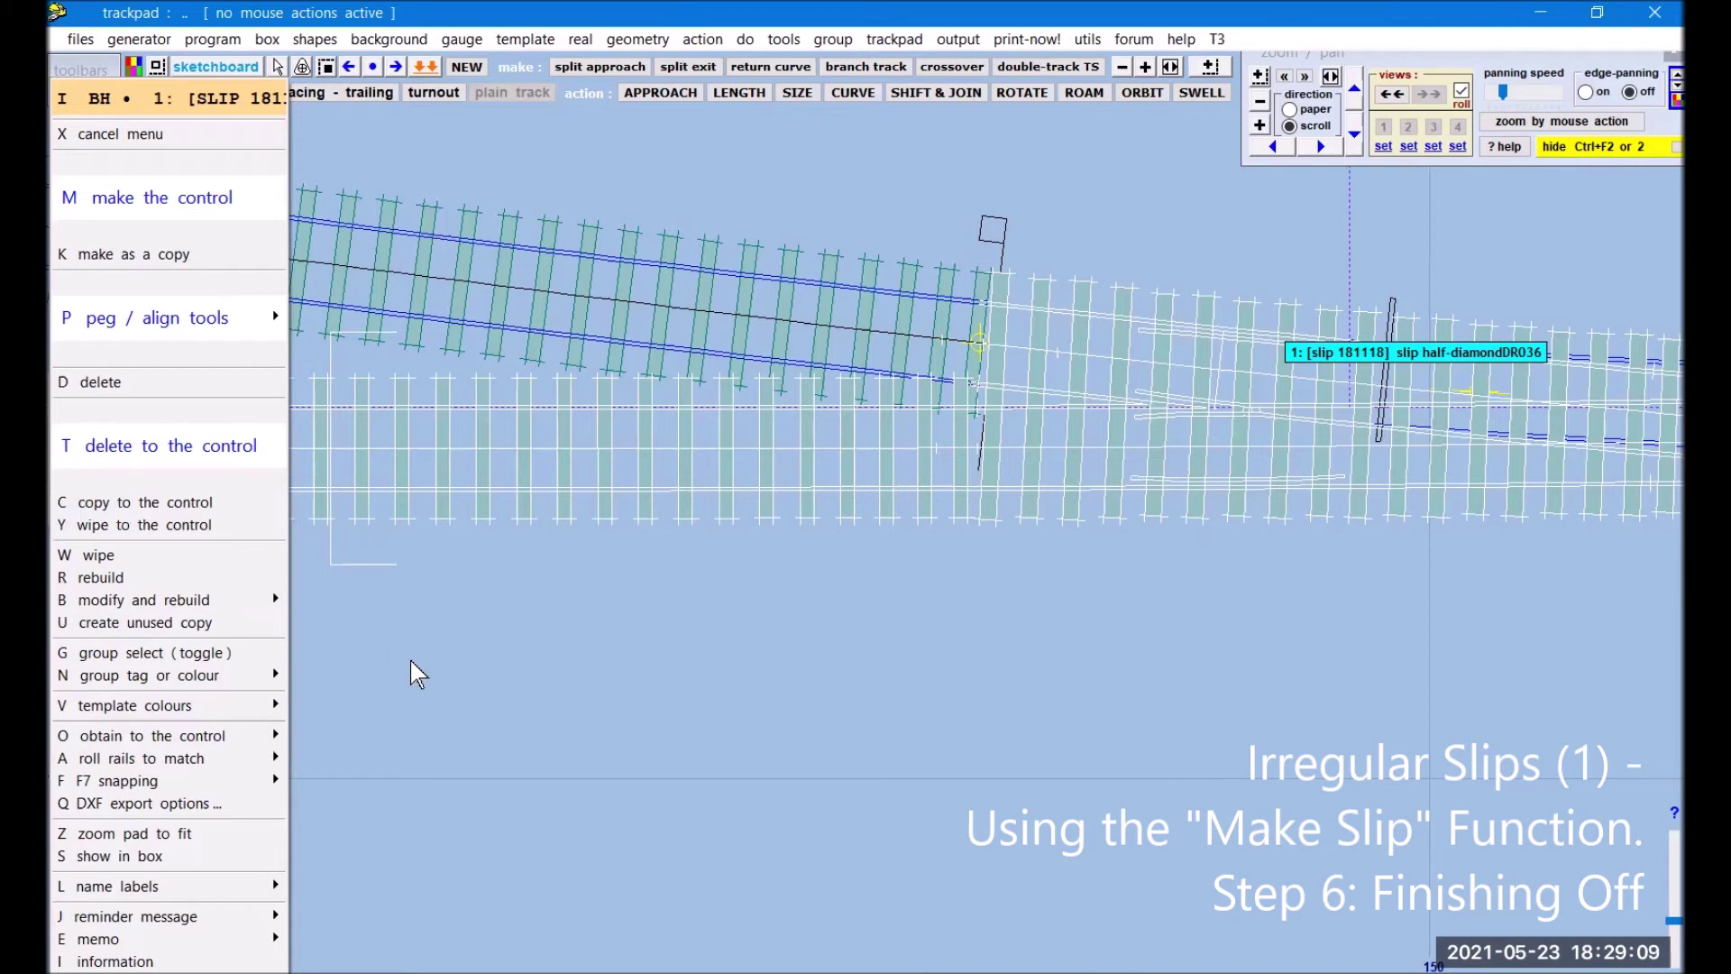
click(187, 448)
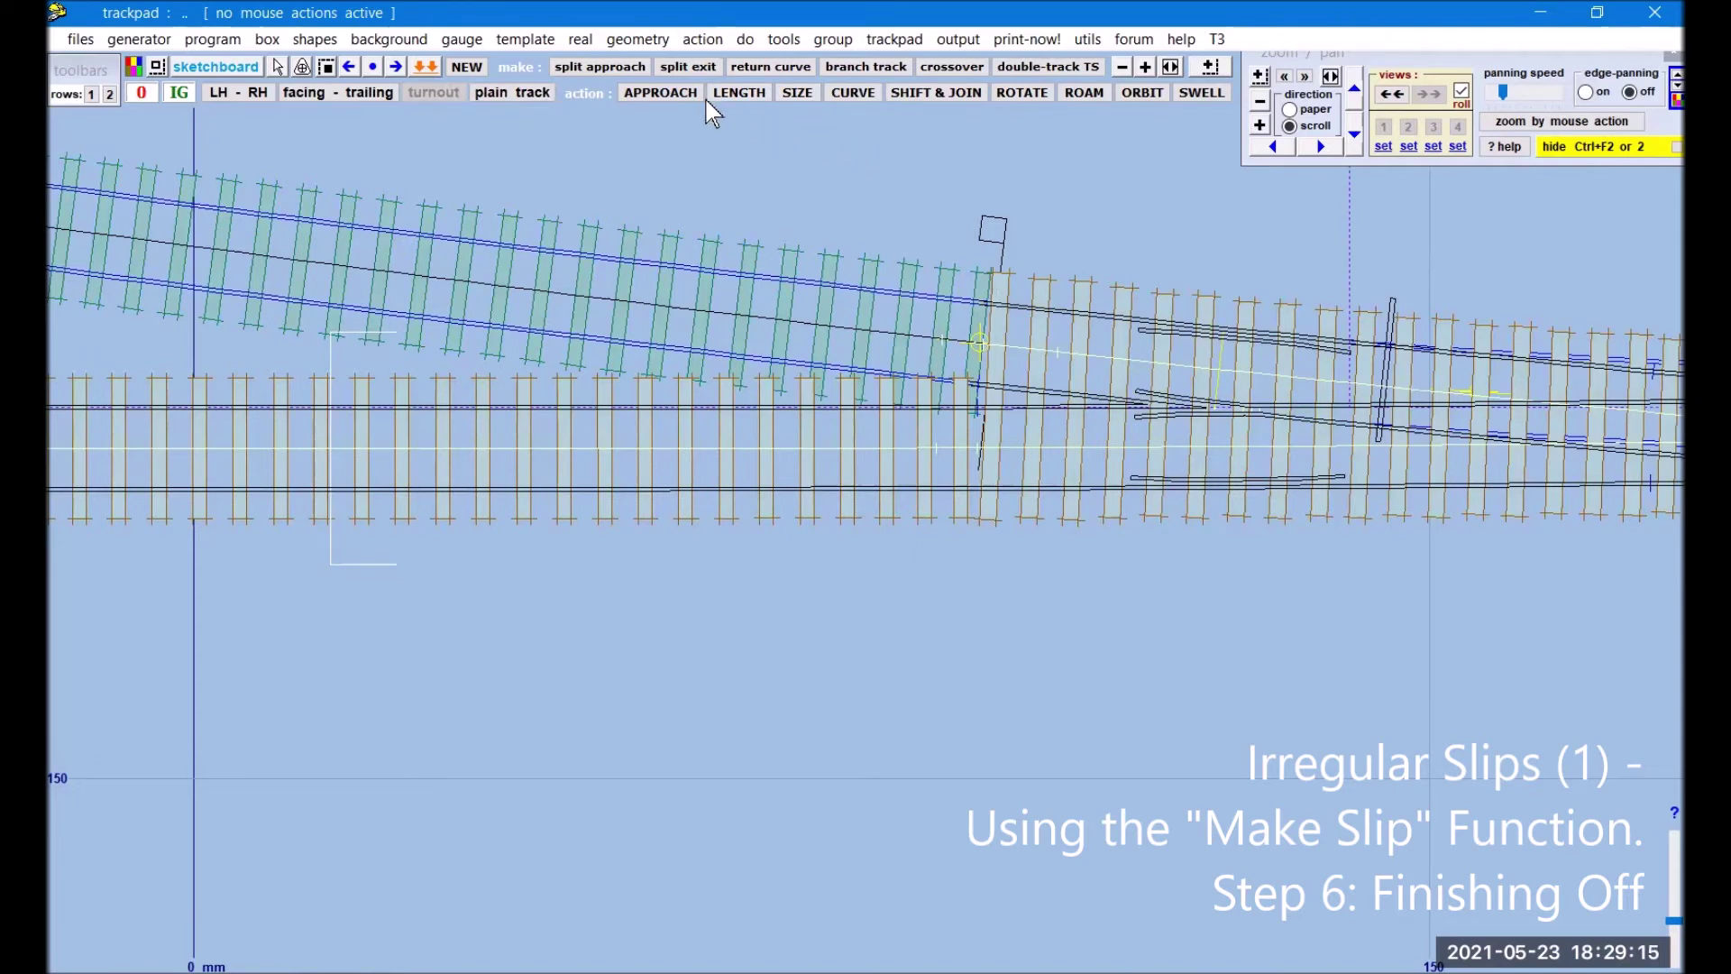
click(688, 66)
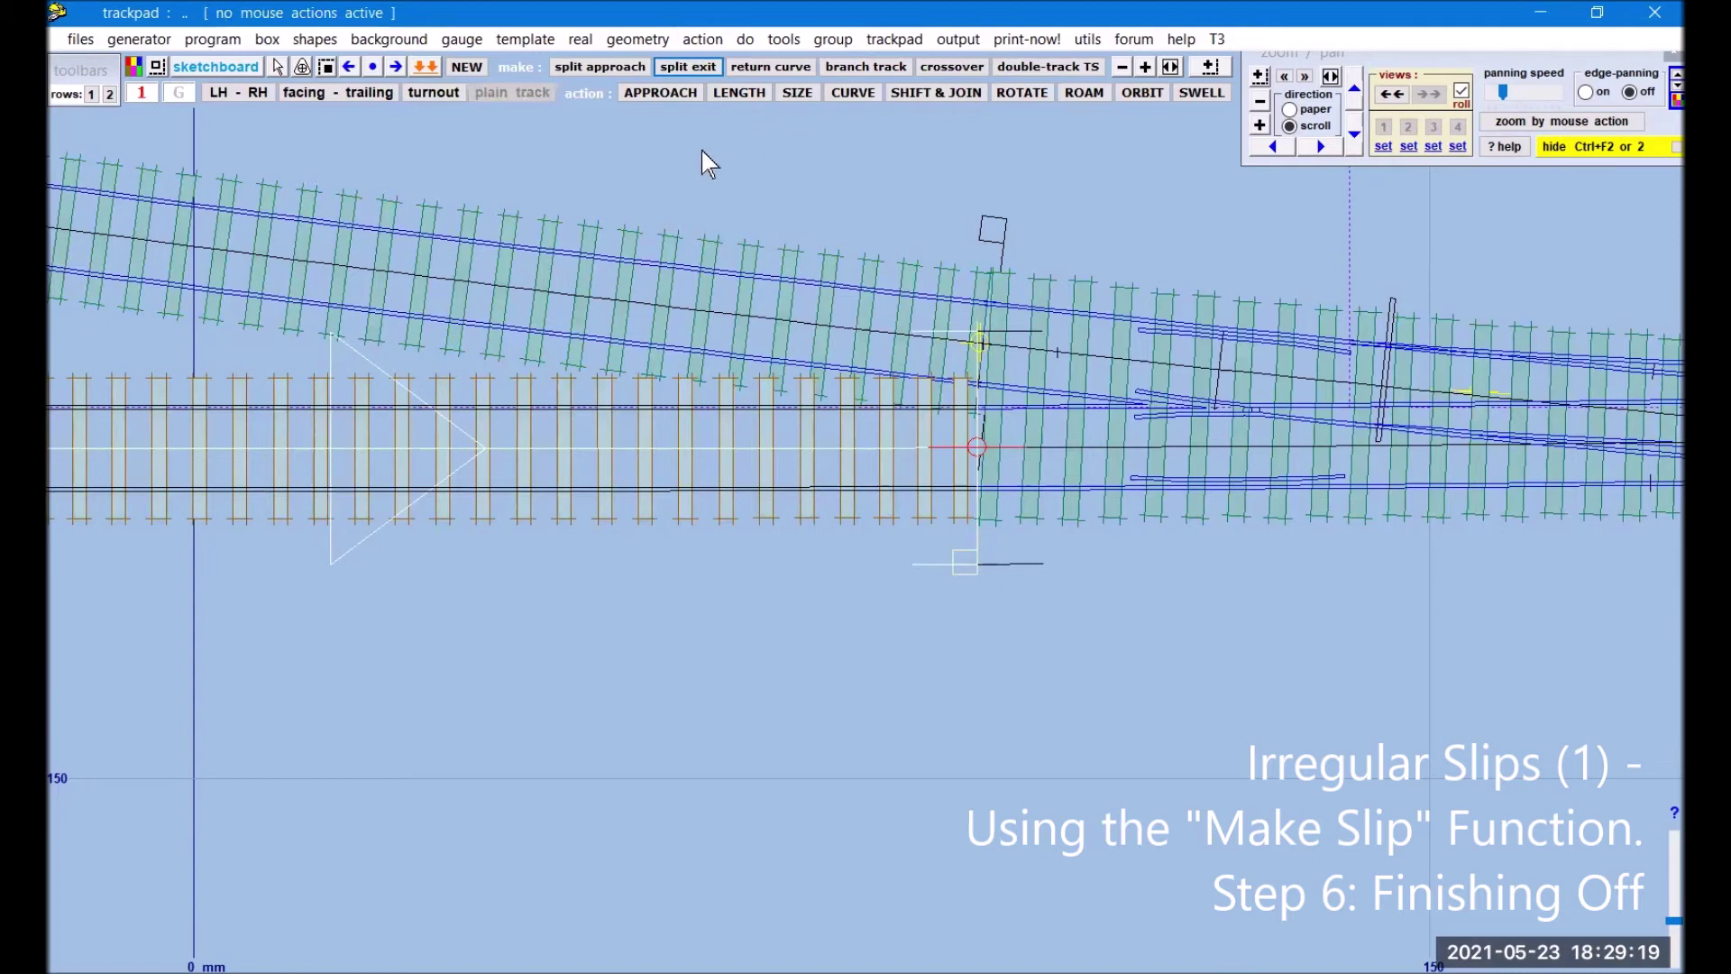
Step: Roll the lower left-hand exit track's rails and sleepers in by 0.99 % of a rail, and store it in the background
click(702, 39)
mouse_move(738, 122)
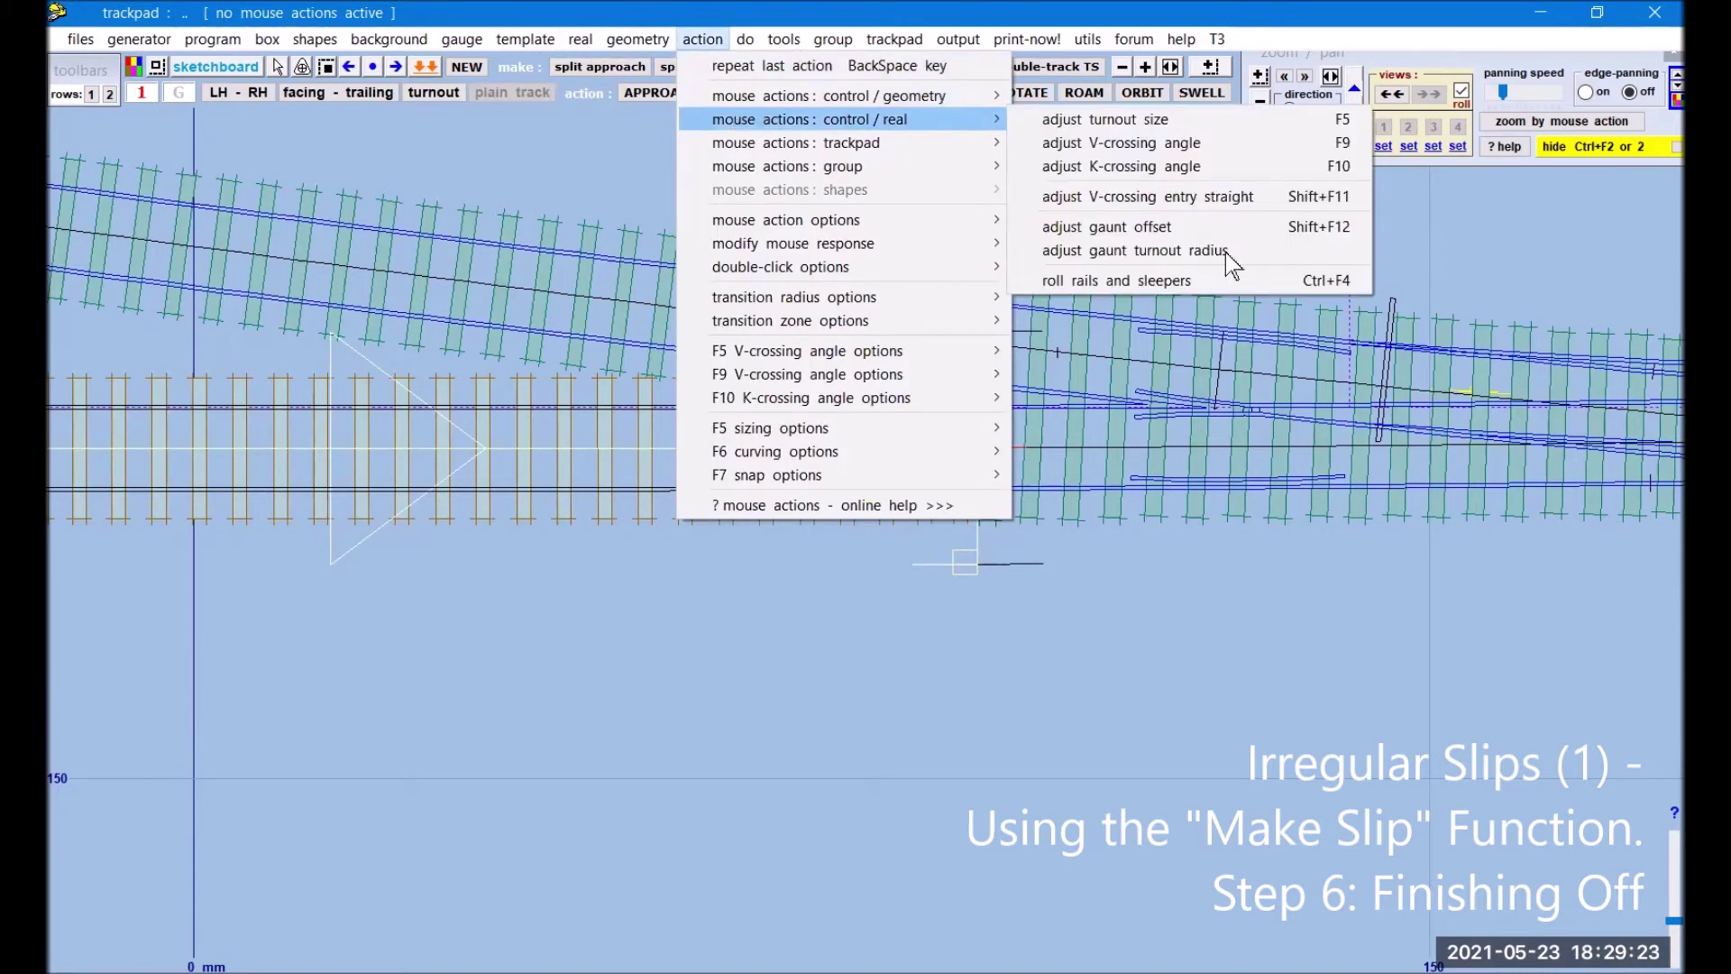
click(1082, 274)
drag(1285, 618, 1275, 623)
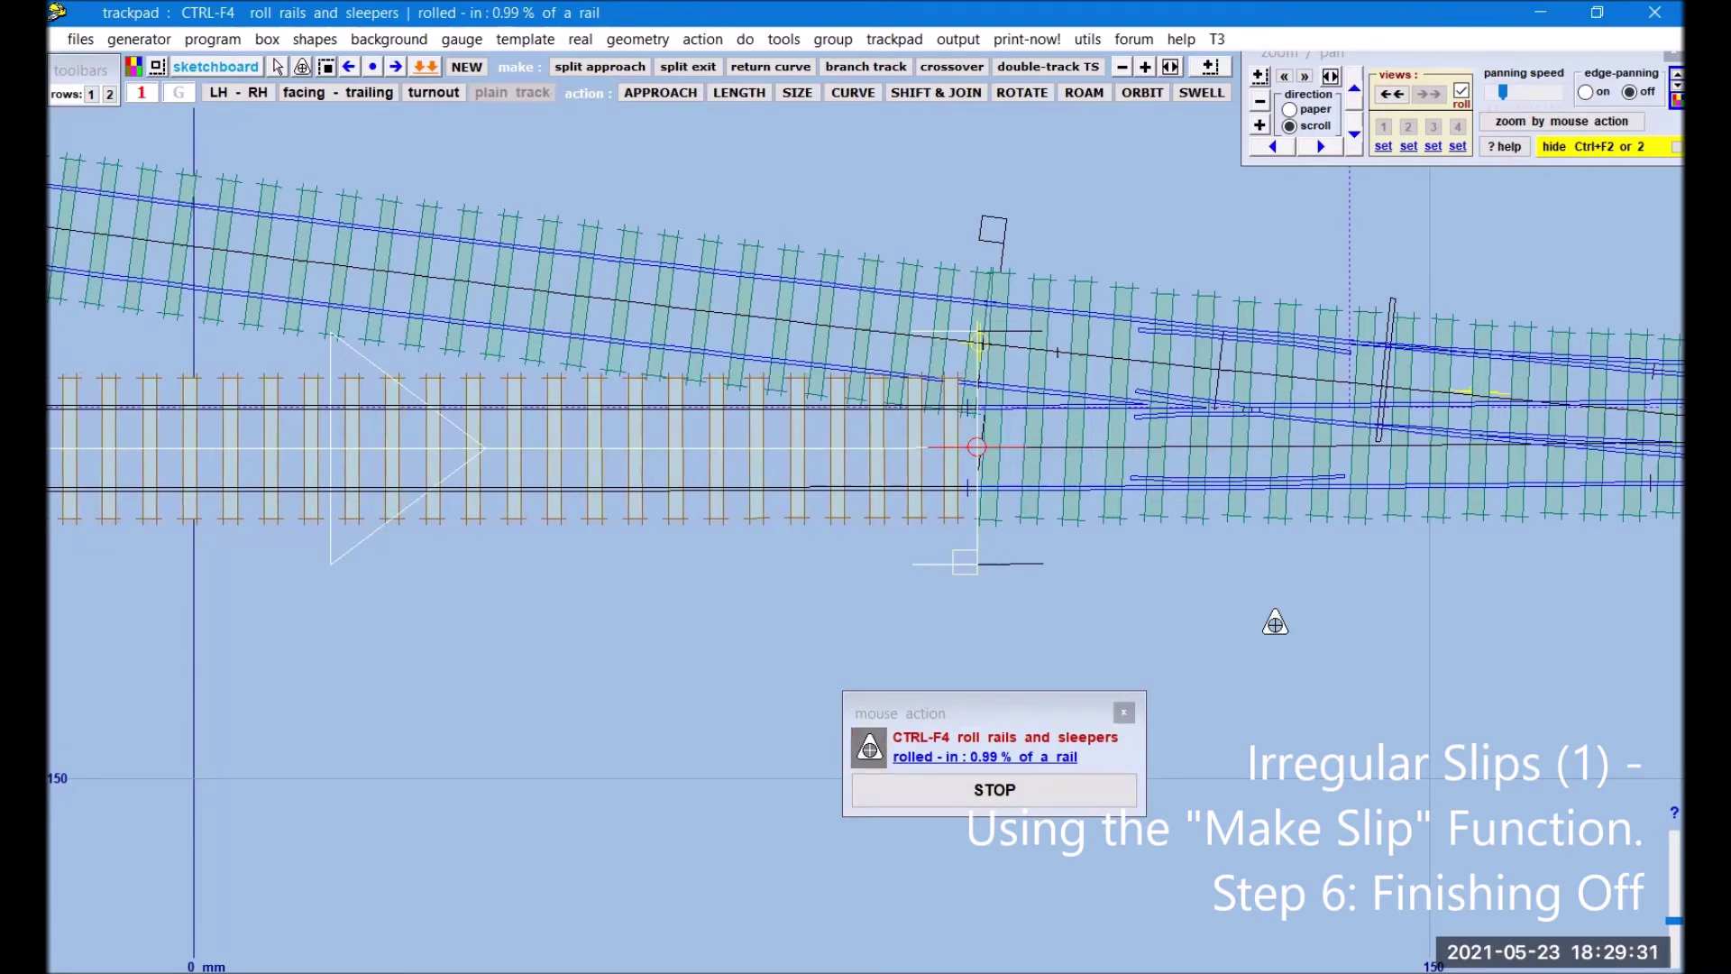
click(1037, 795)
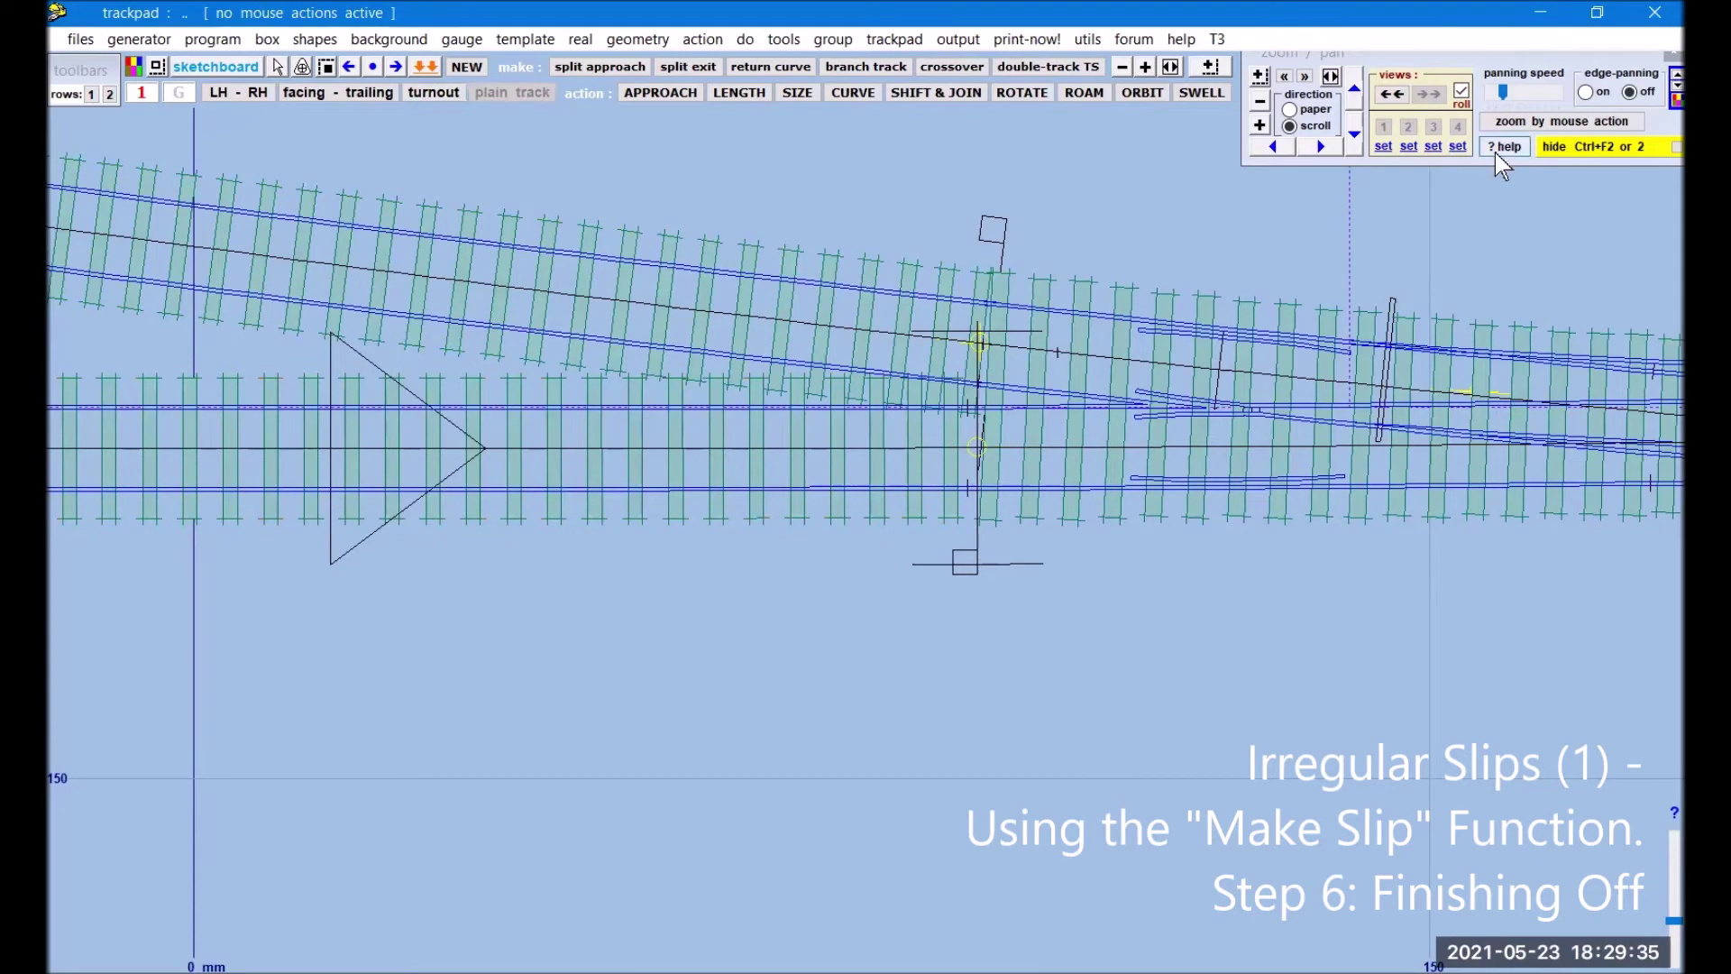
Step: Load the slip half-diamond DR050 from the storage box list using delete to the control
click(1260, 101)
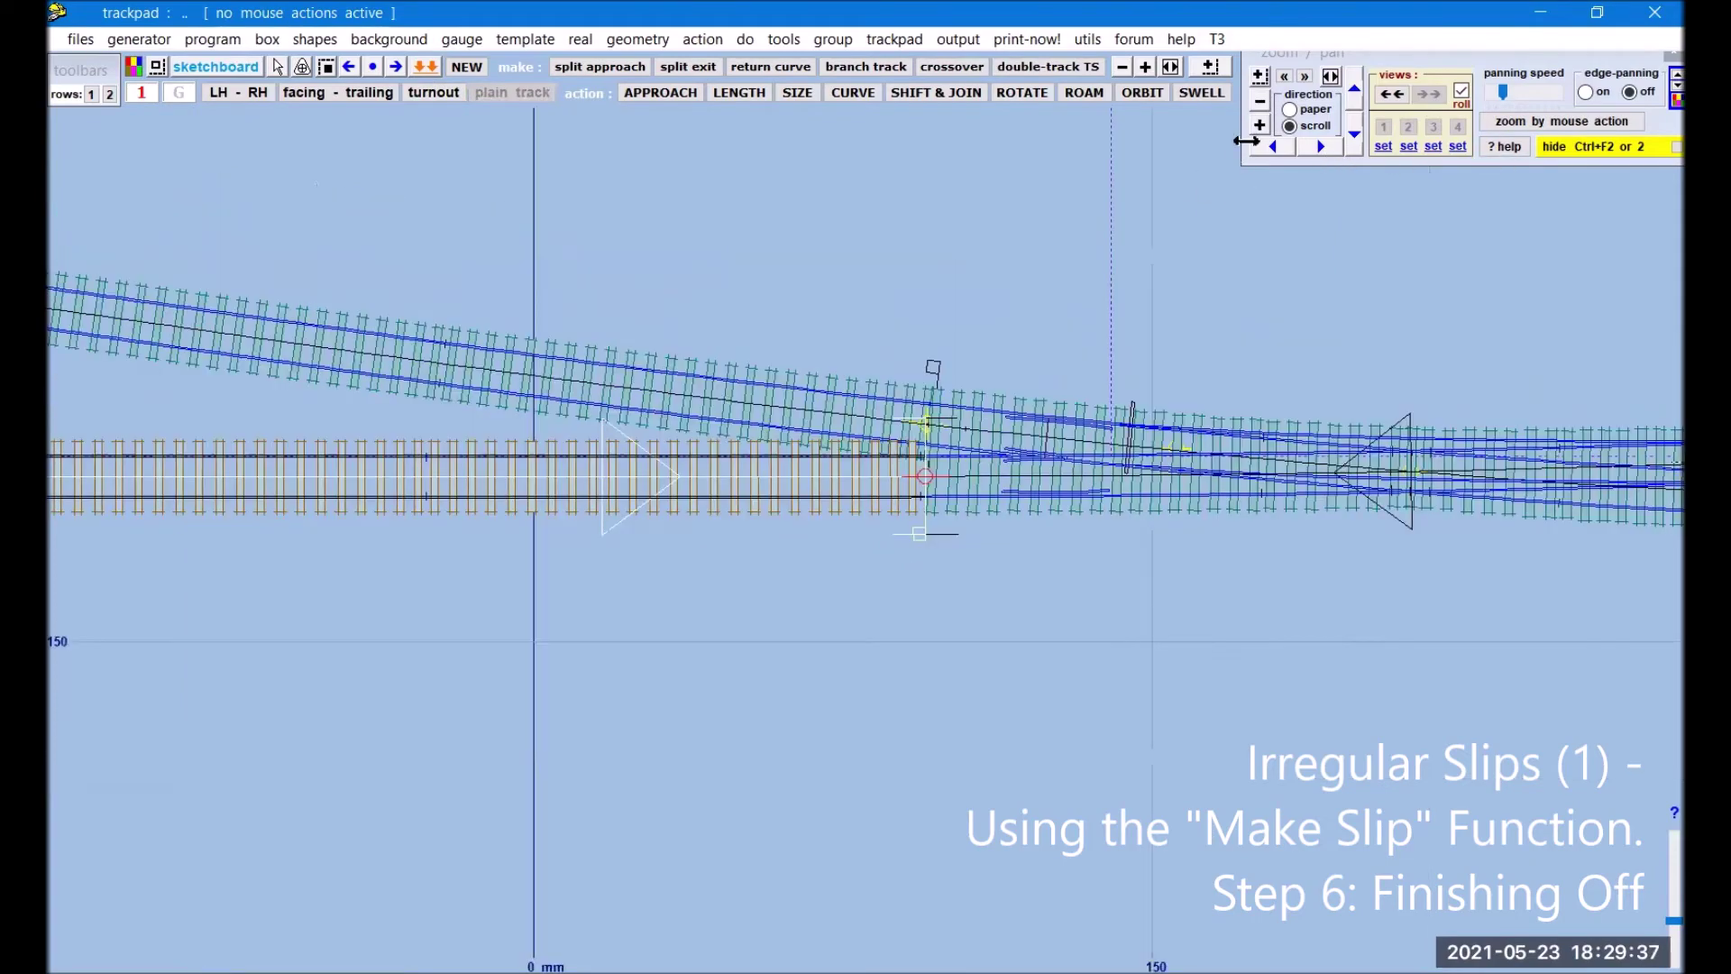
middle_drag(1538, 611, 919, 642)
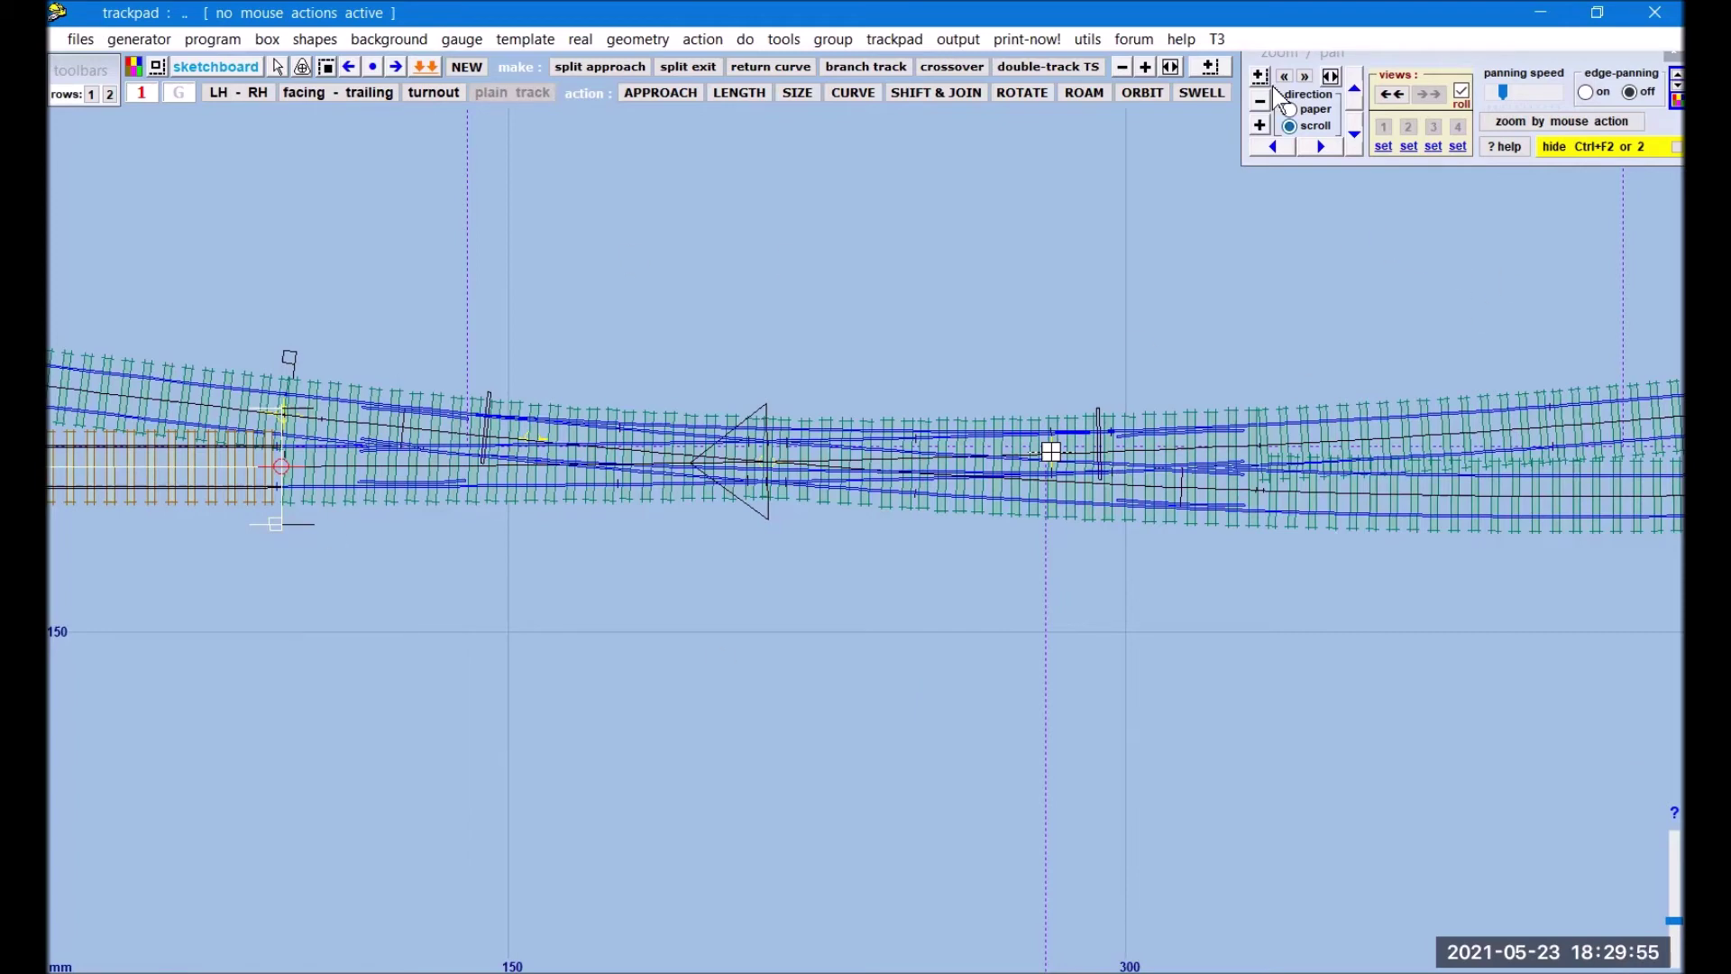
click(1263, 127)
click(1262, 127)
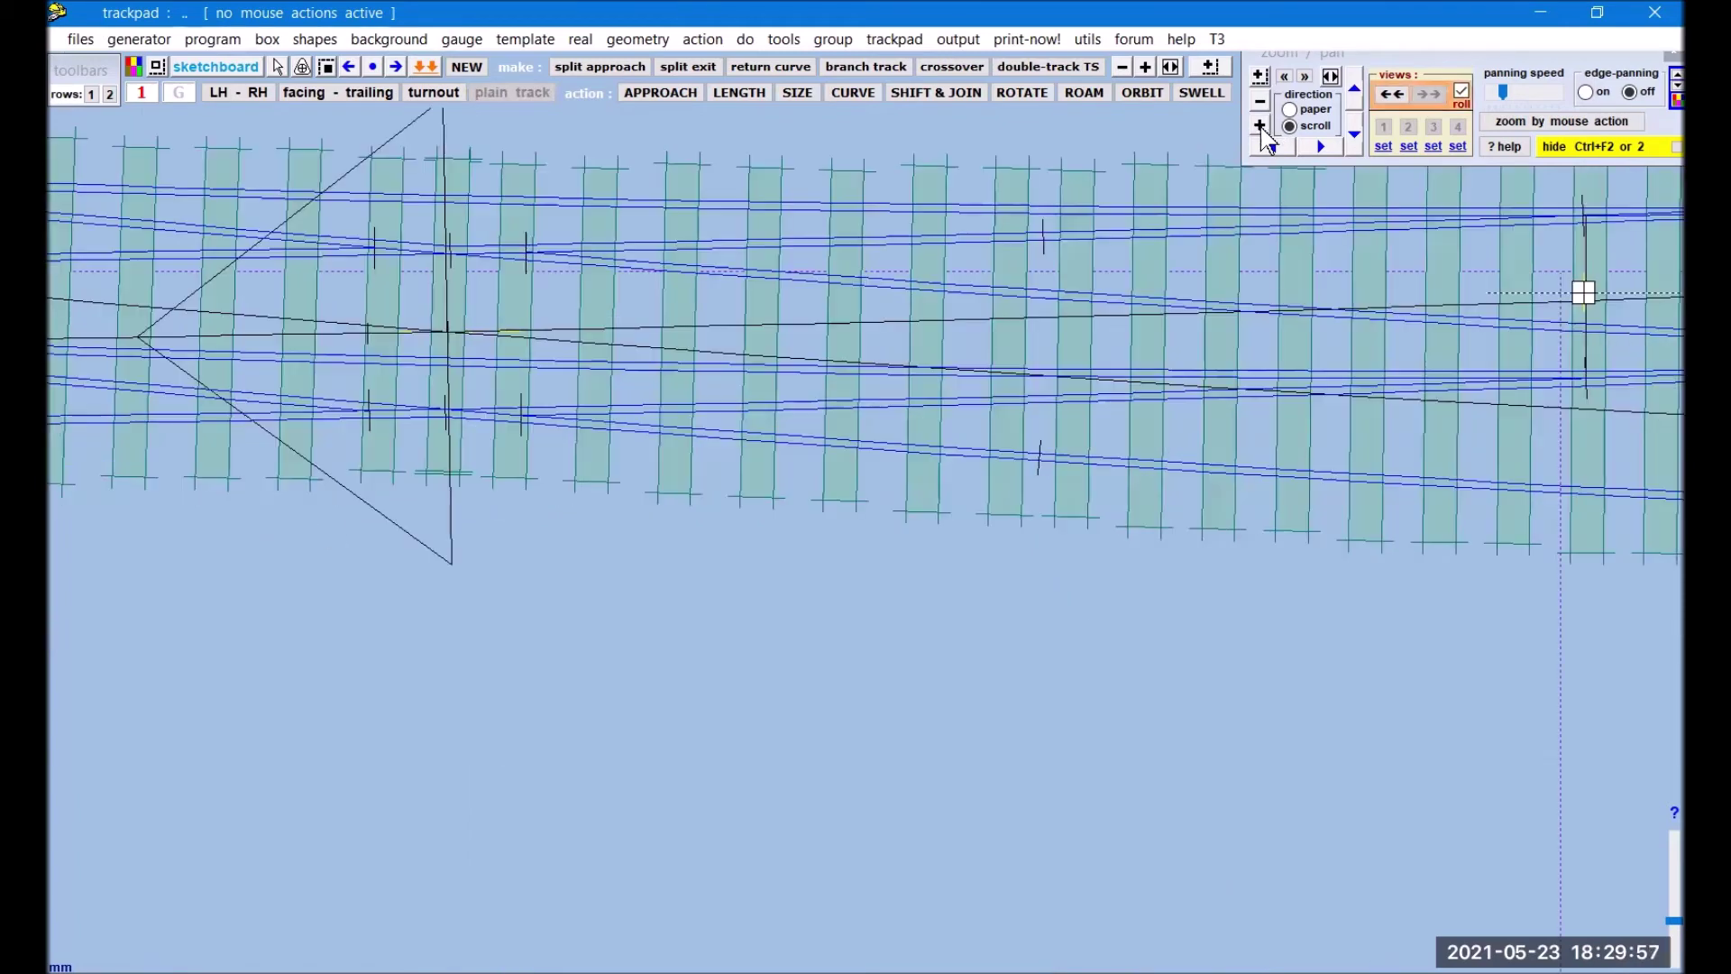
middle_drag(665, 611, 1121, 745)
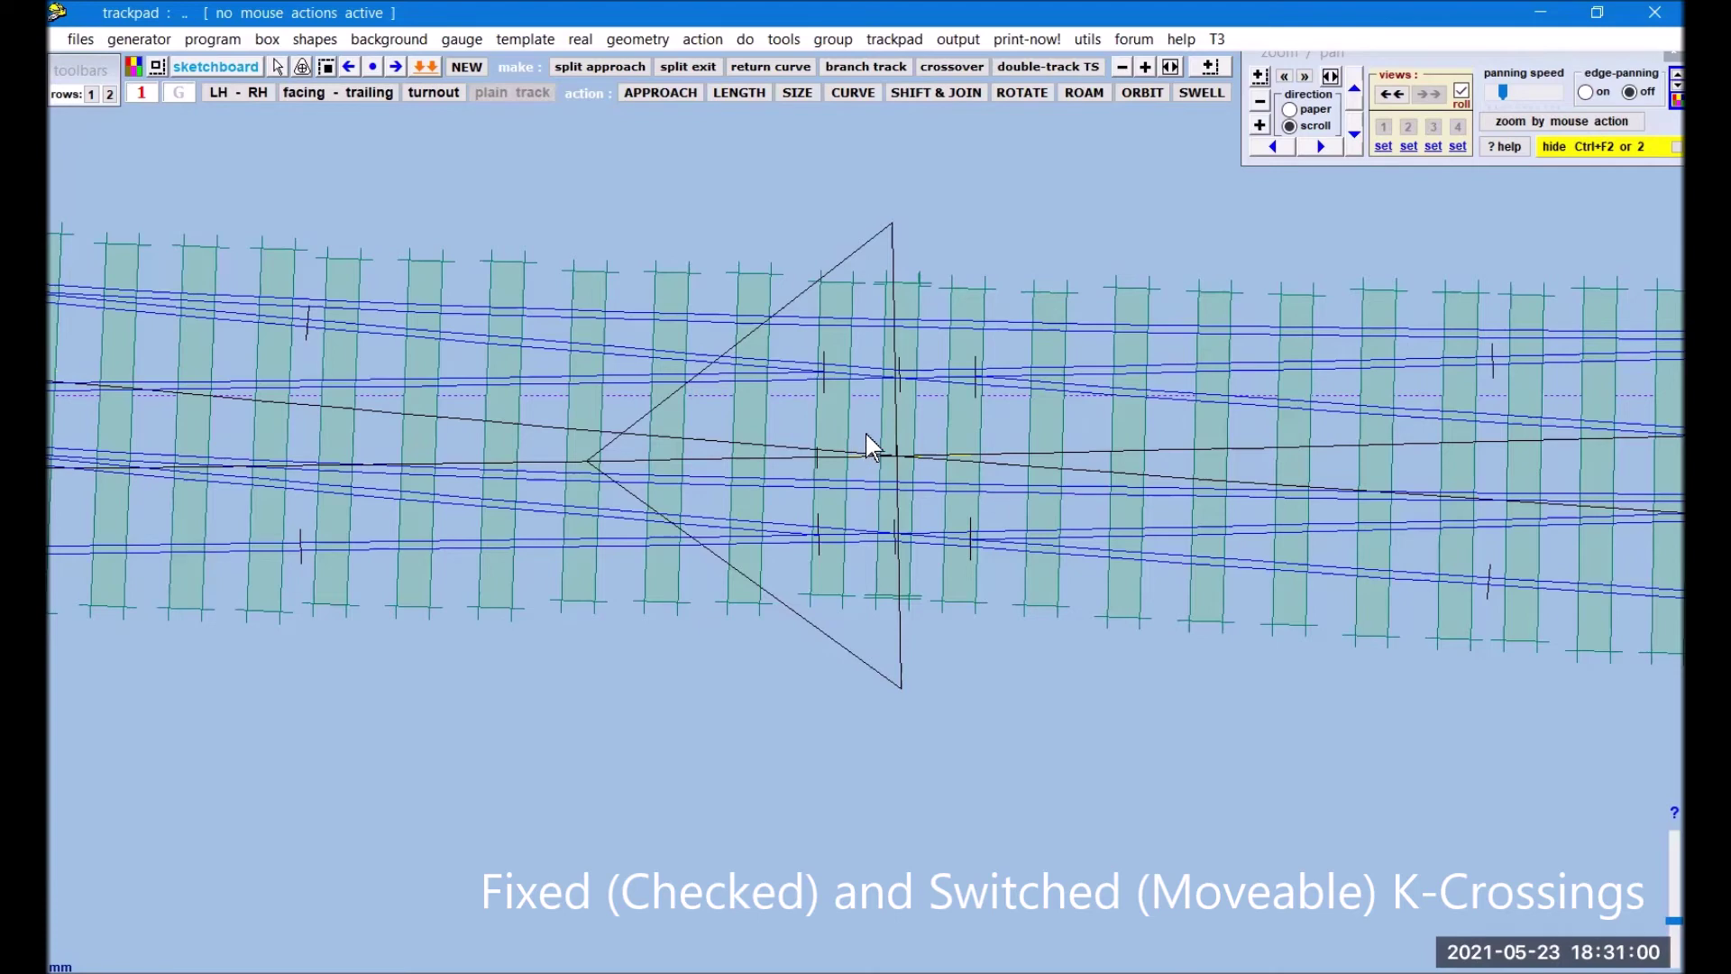
click(271, 40)
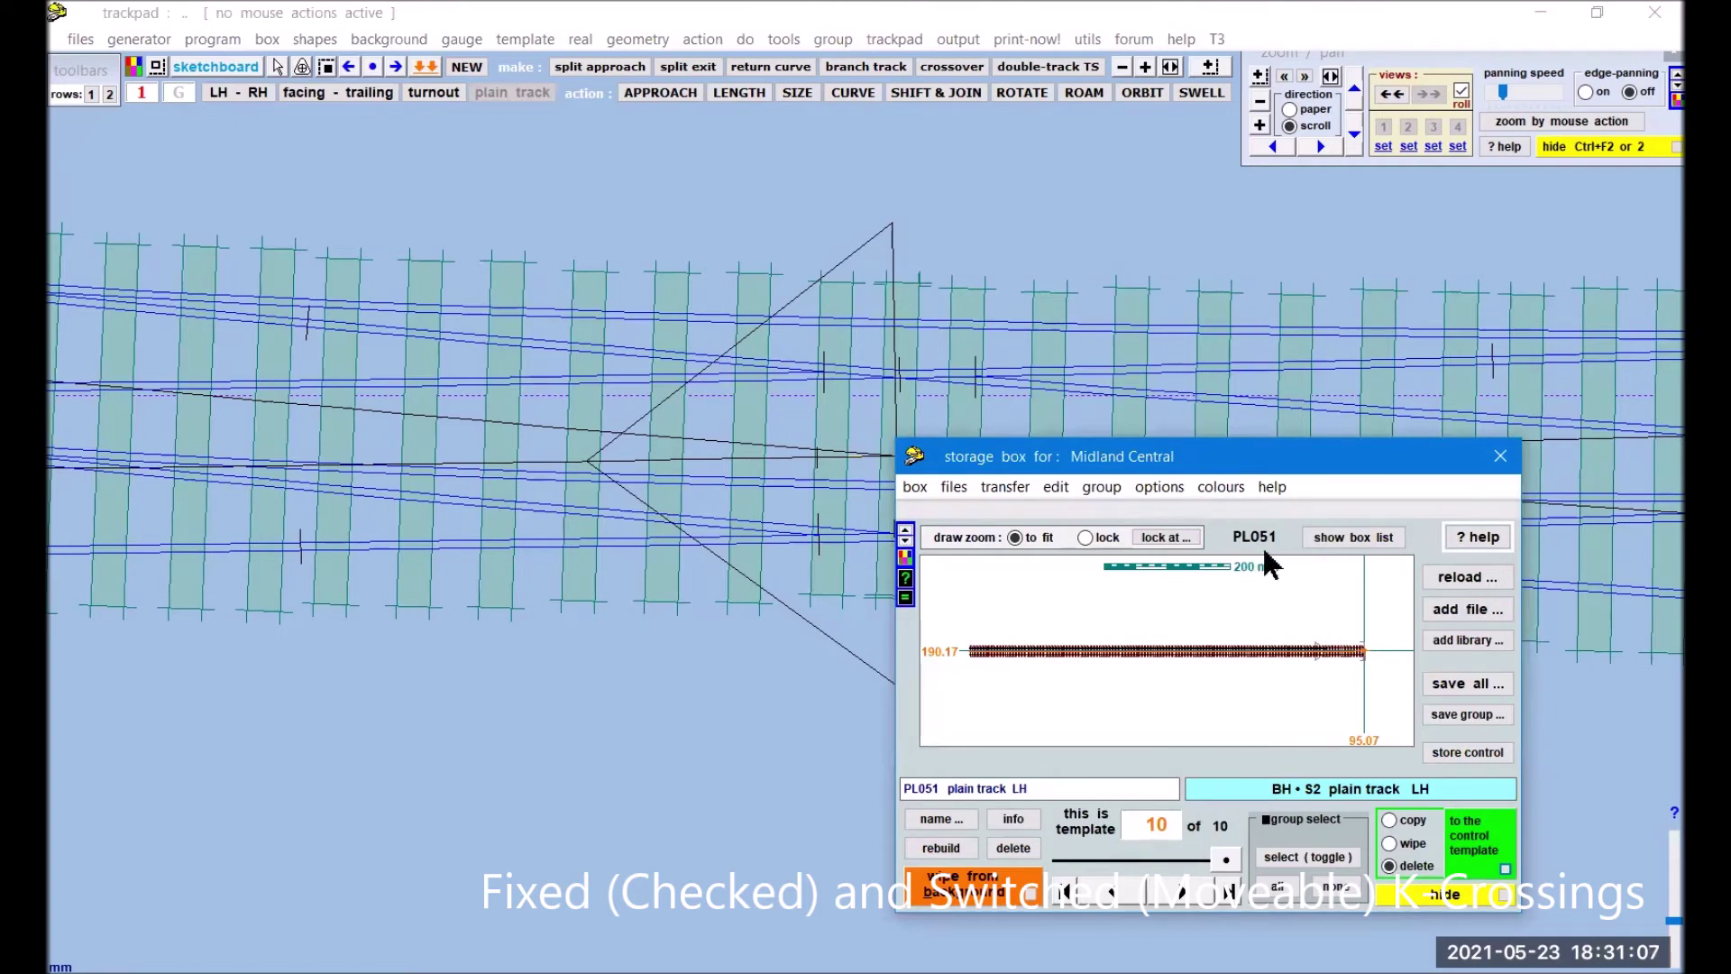
click(1353, 537)
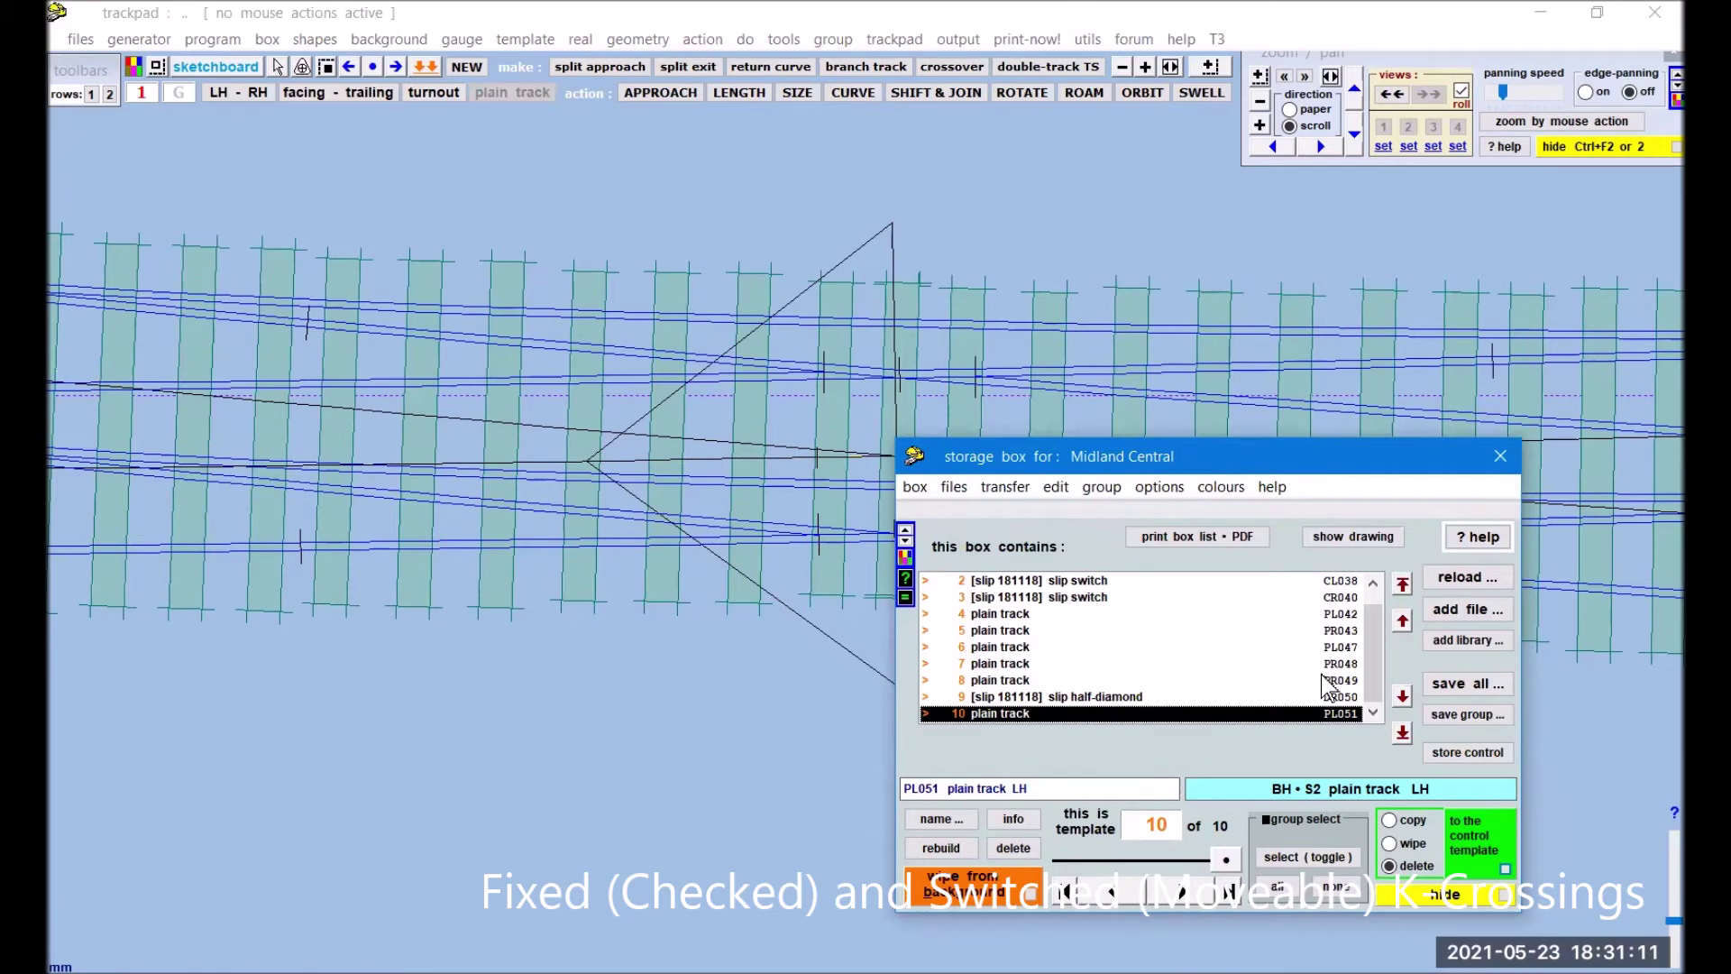
click(1060, 700)
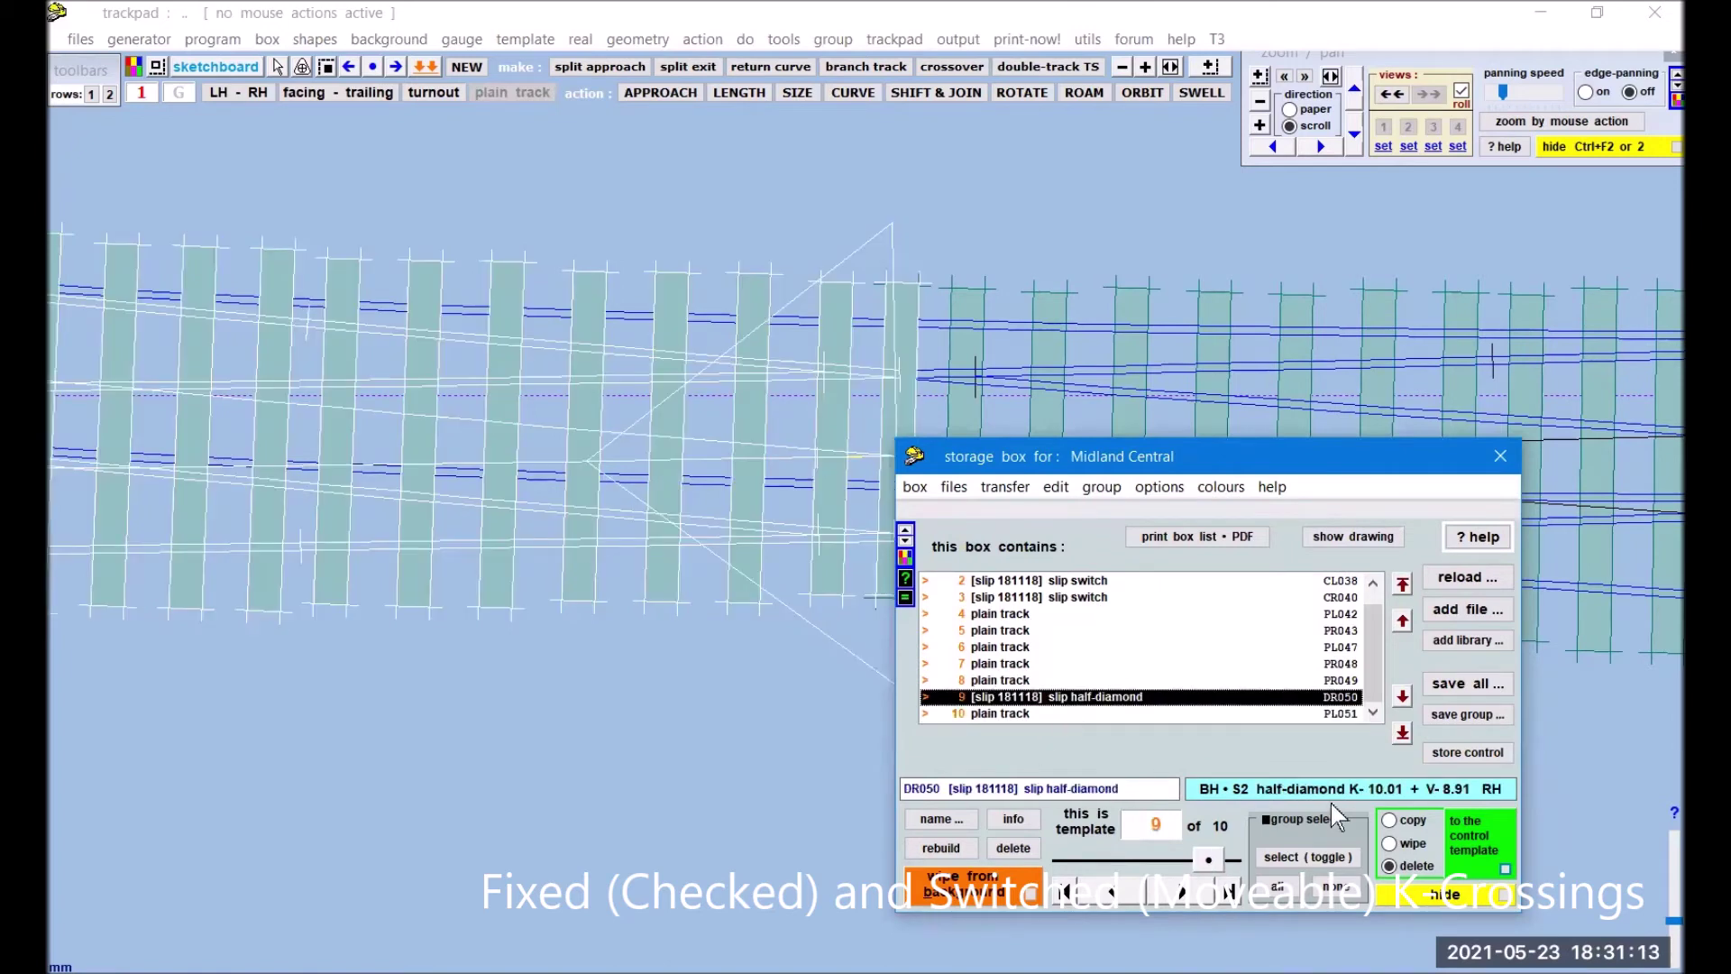
click(1496, 843)
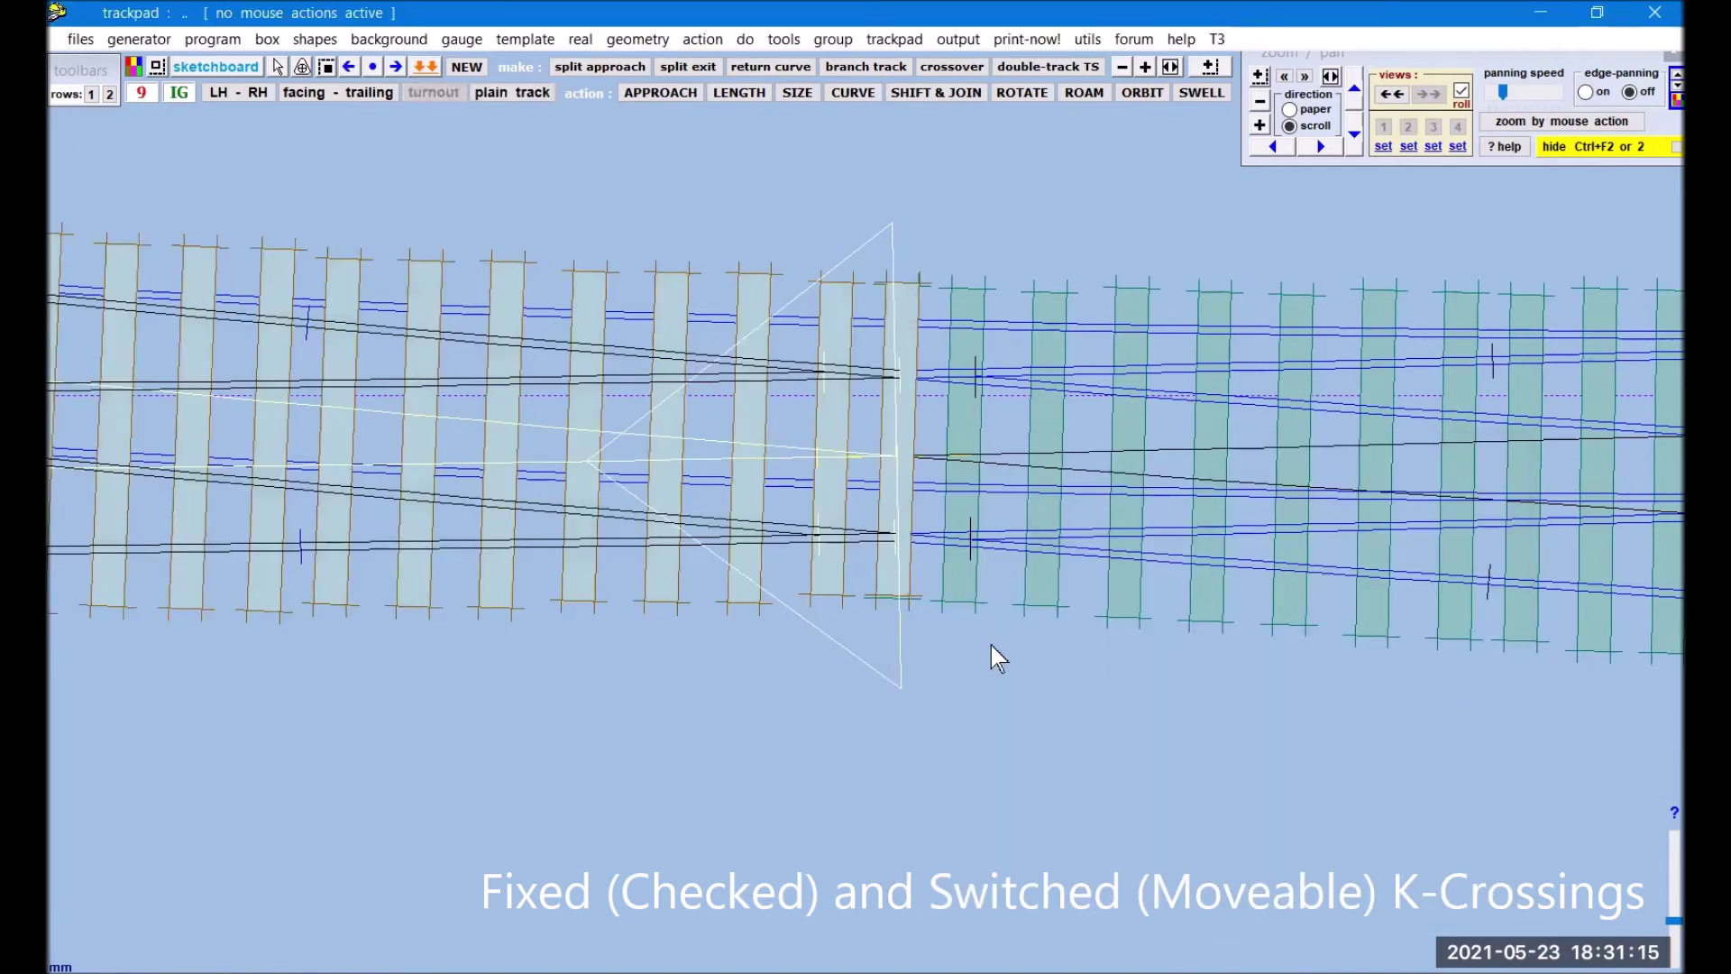
Step: Set the left half-diamond's K-crossings to fixed (fixed-diamond) and store it in the background
click(579, 39)
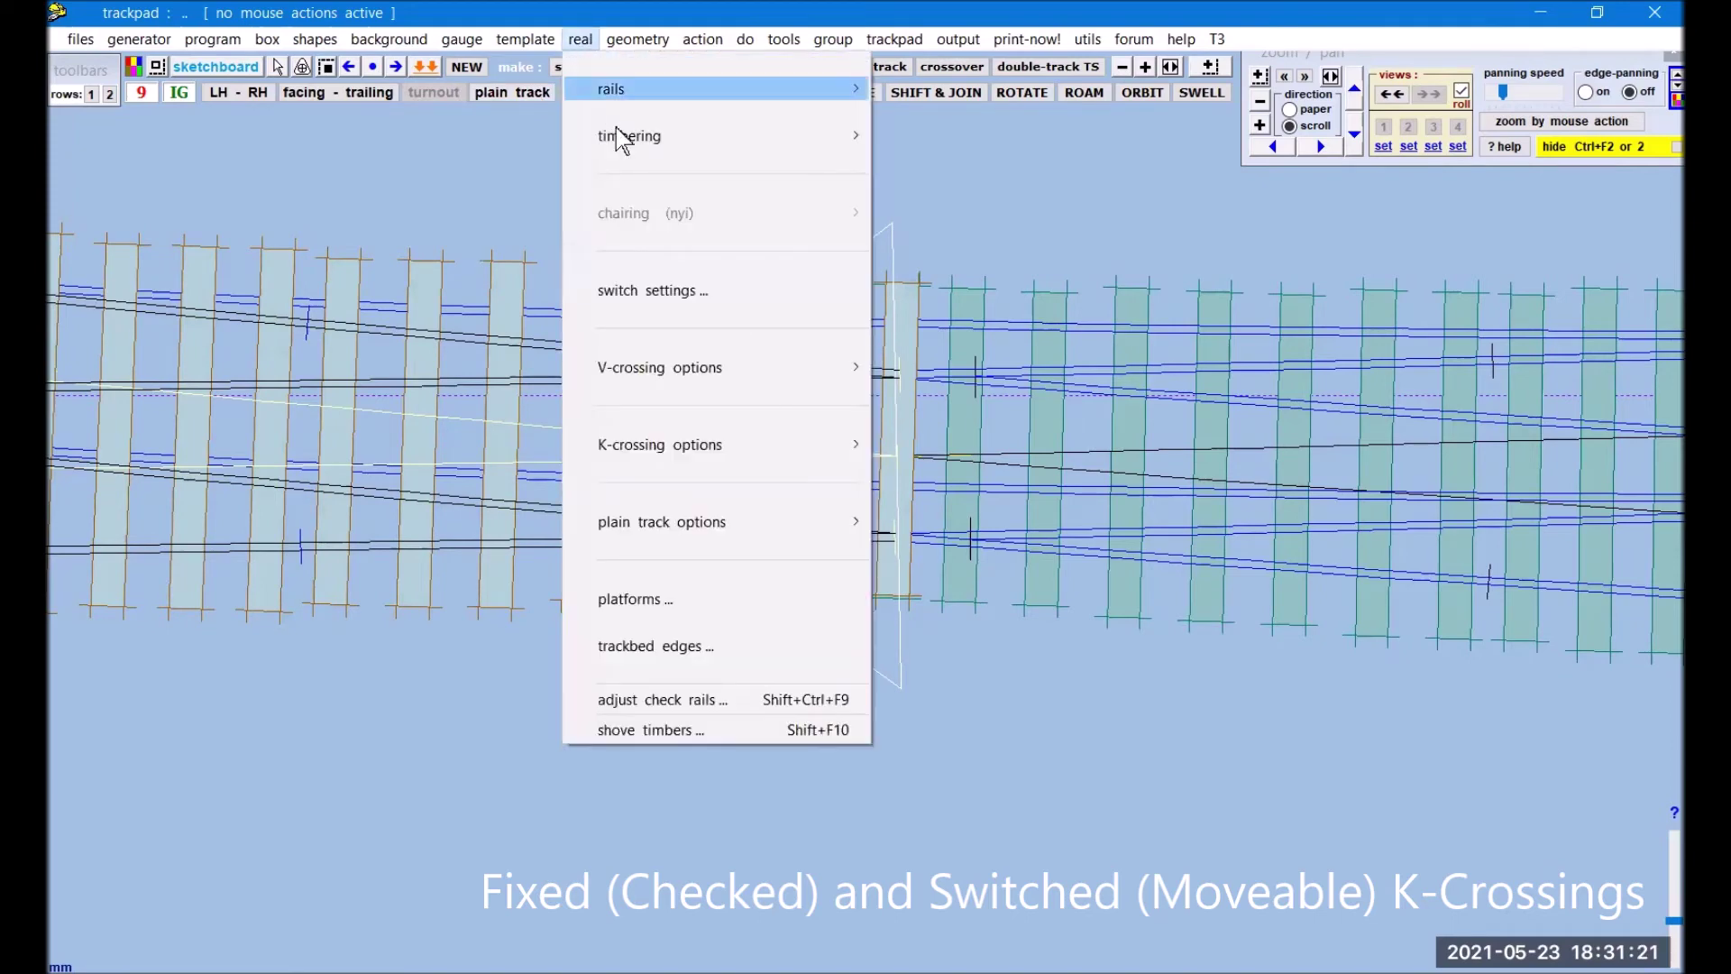
mouse_move(706, 464)
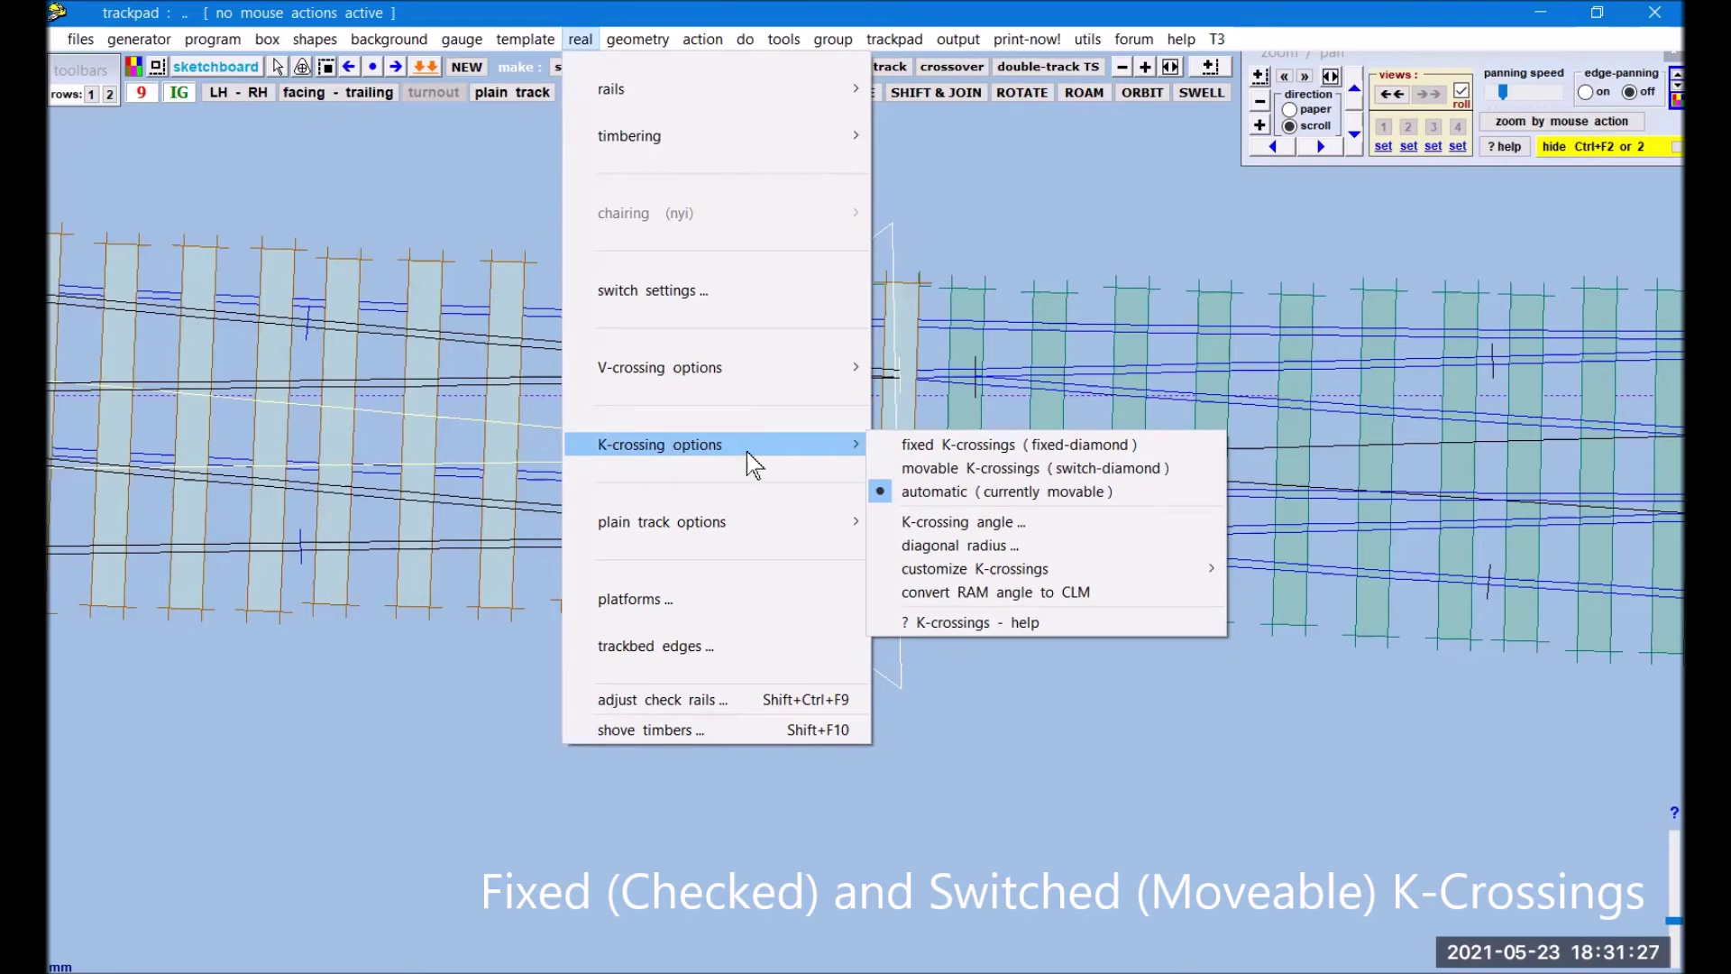
click(969, 447)
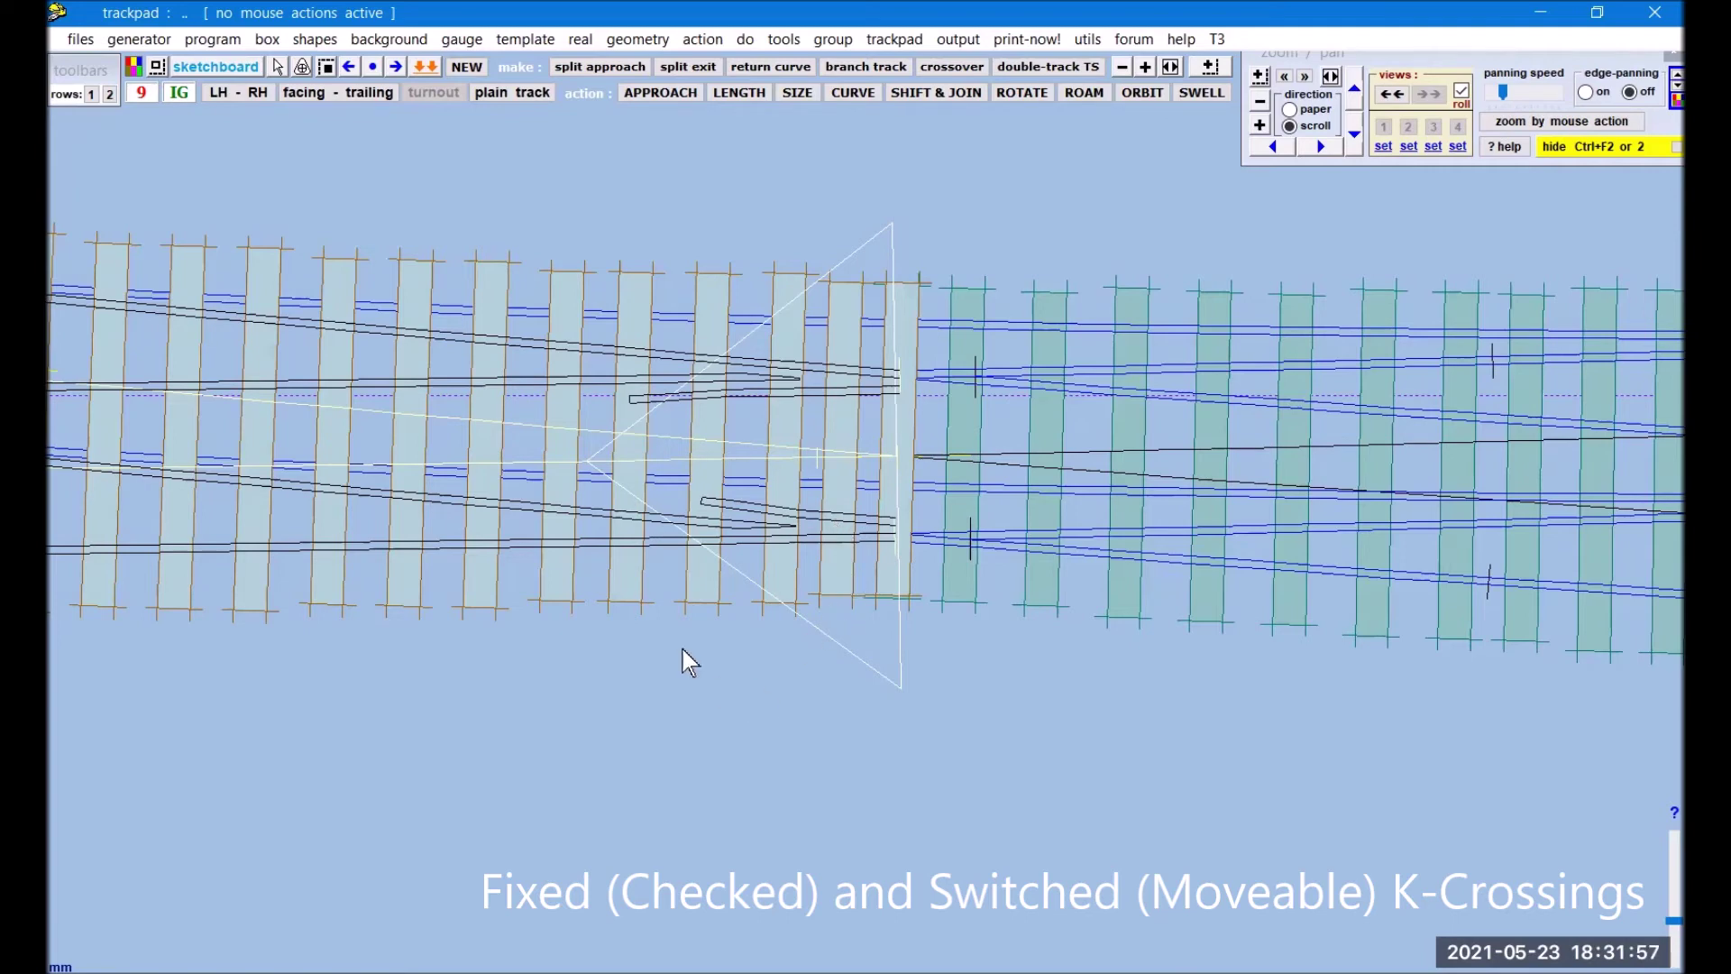
click(422, 73)
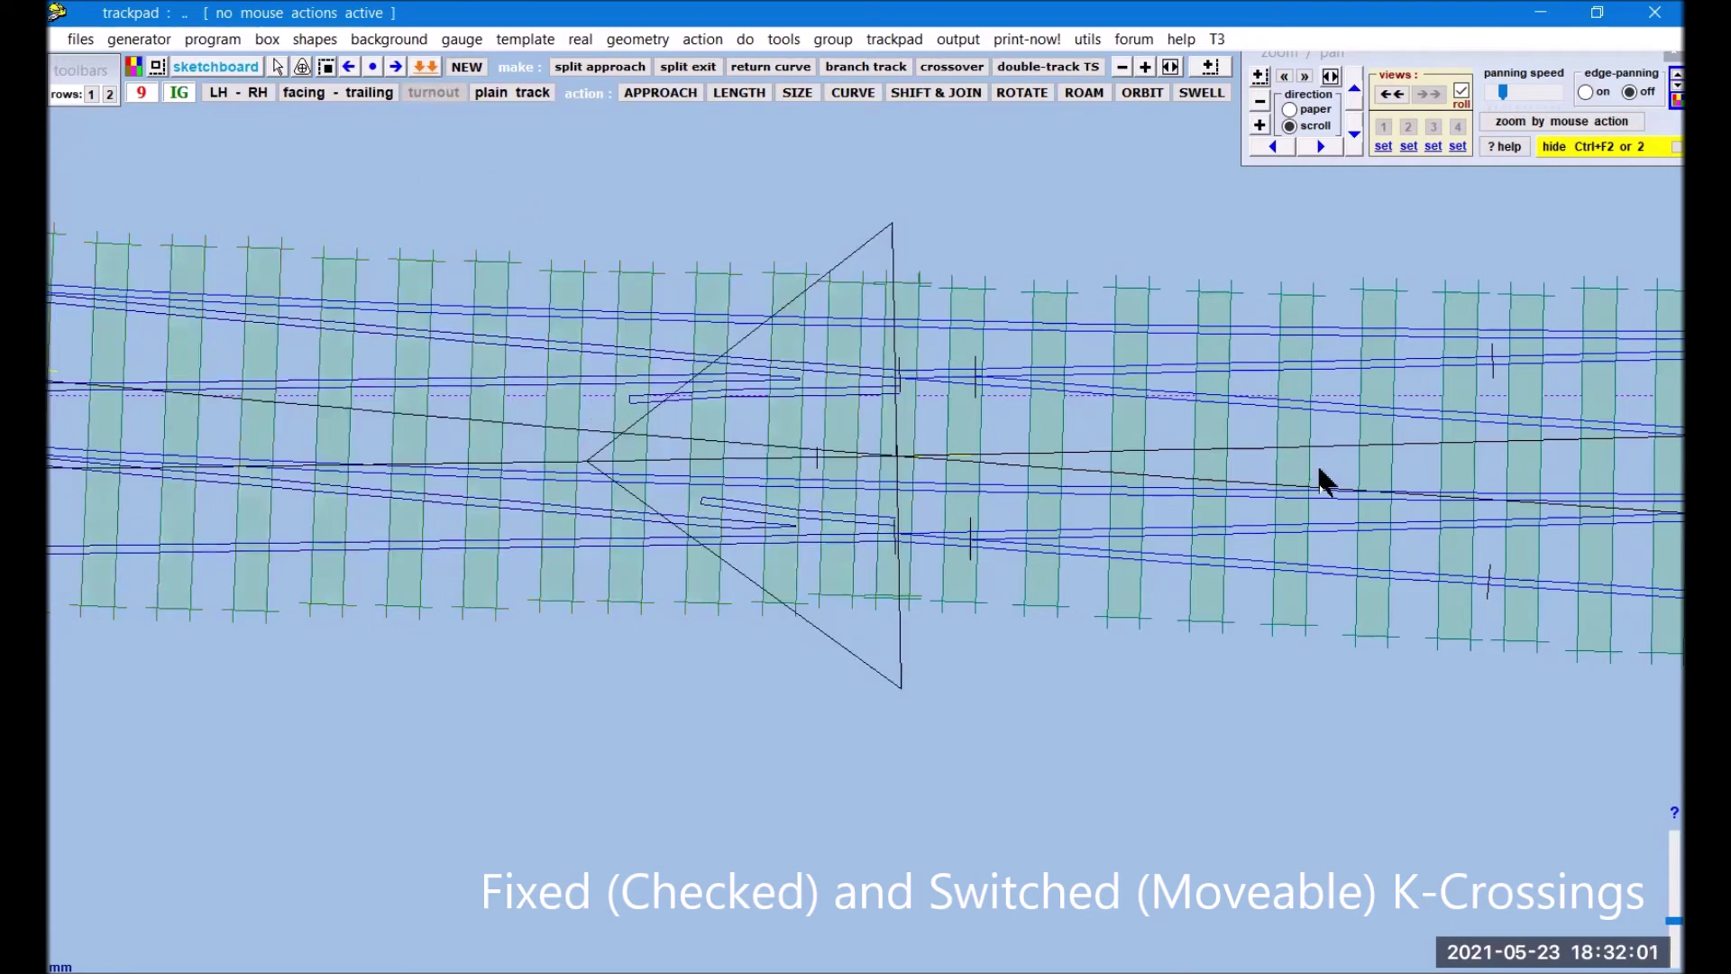
Step: Load the right half-diamond DR037 using delete to the control and set its K-crossings to fixed (fixed-diamond)
click(1448, 641)
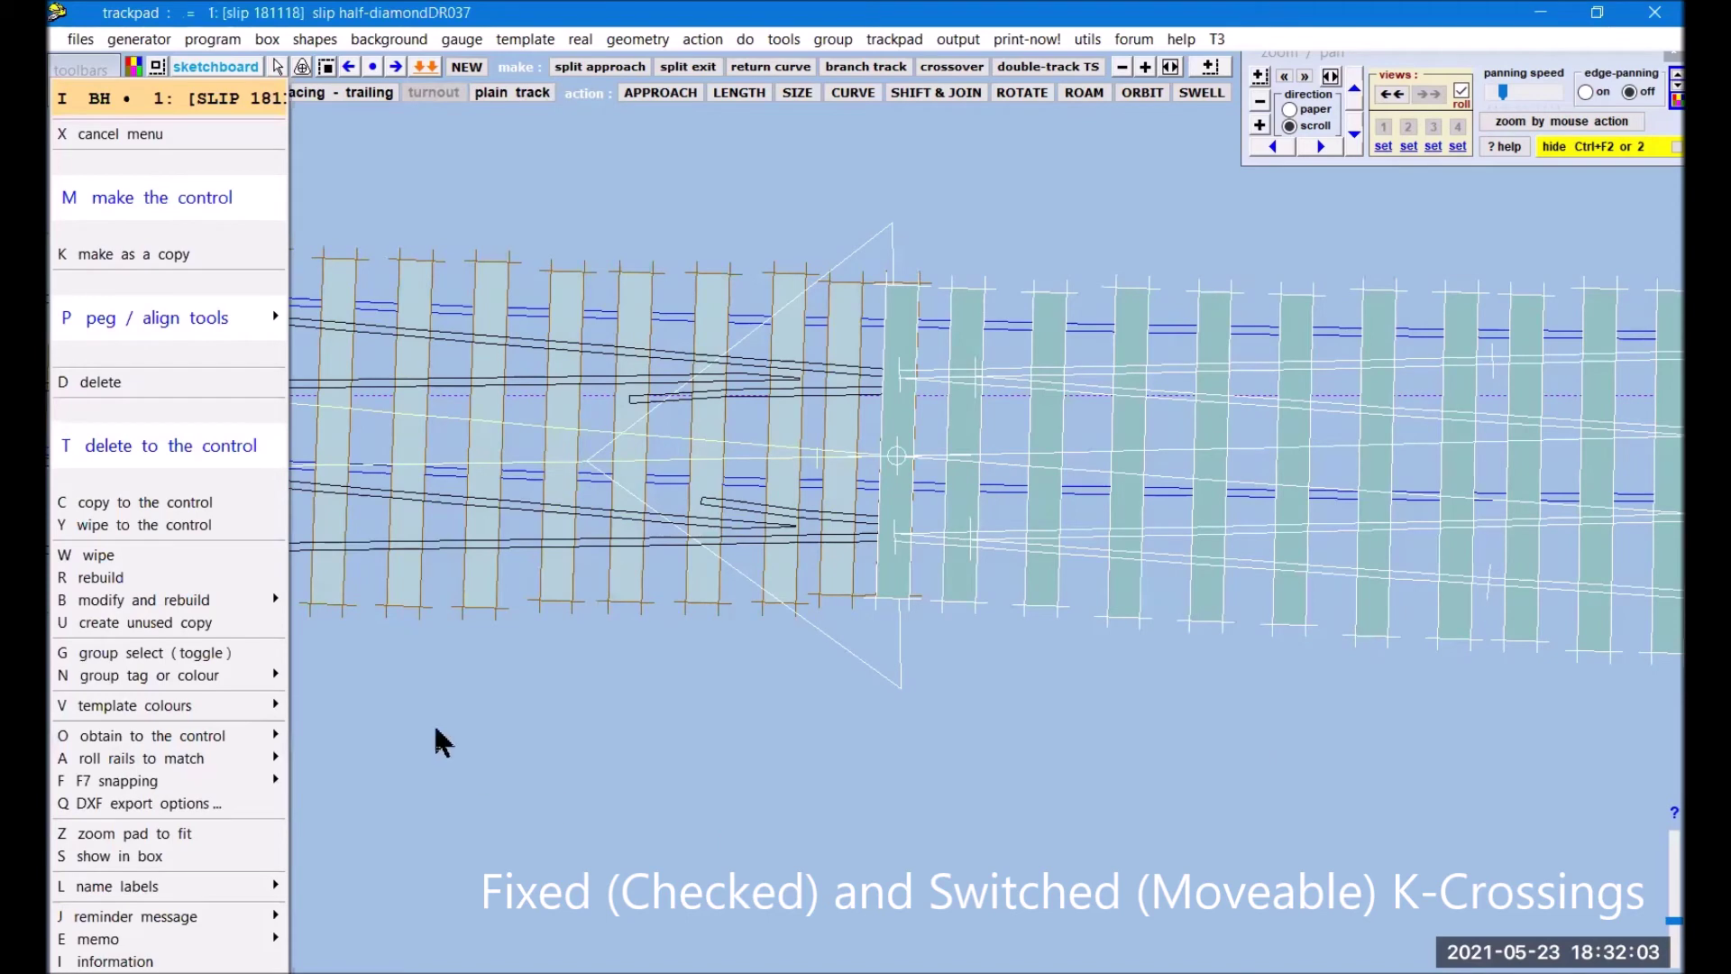
click(164, 447)
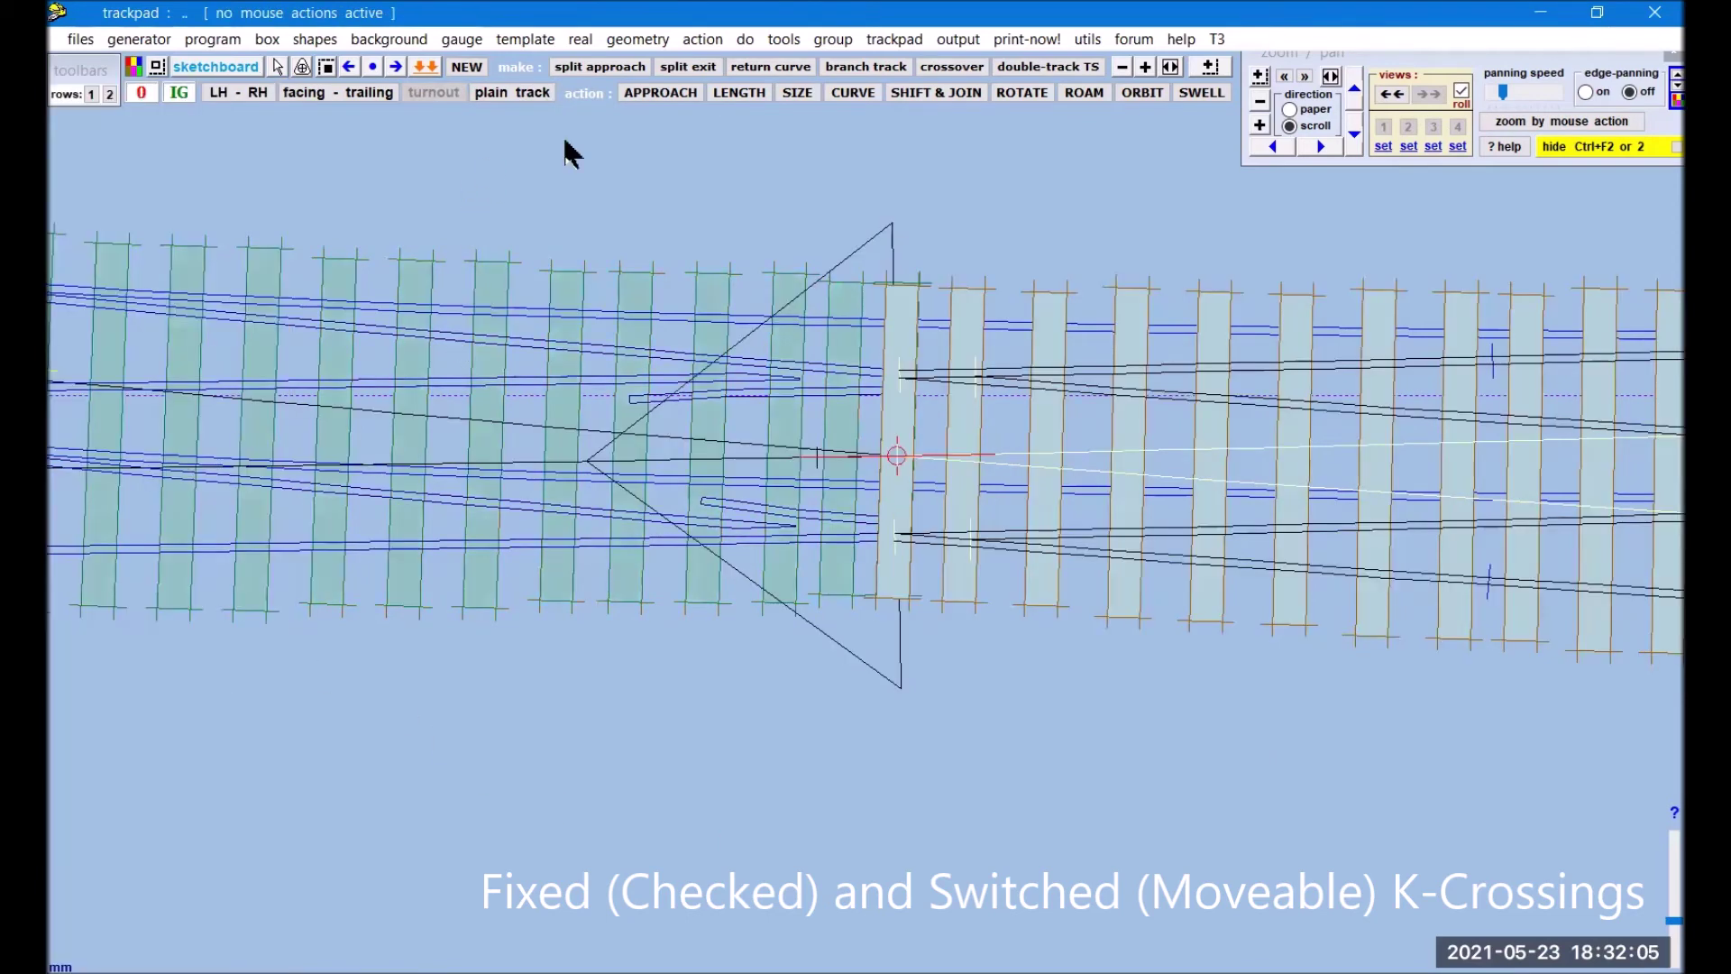
click(580, 39)
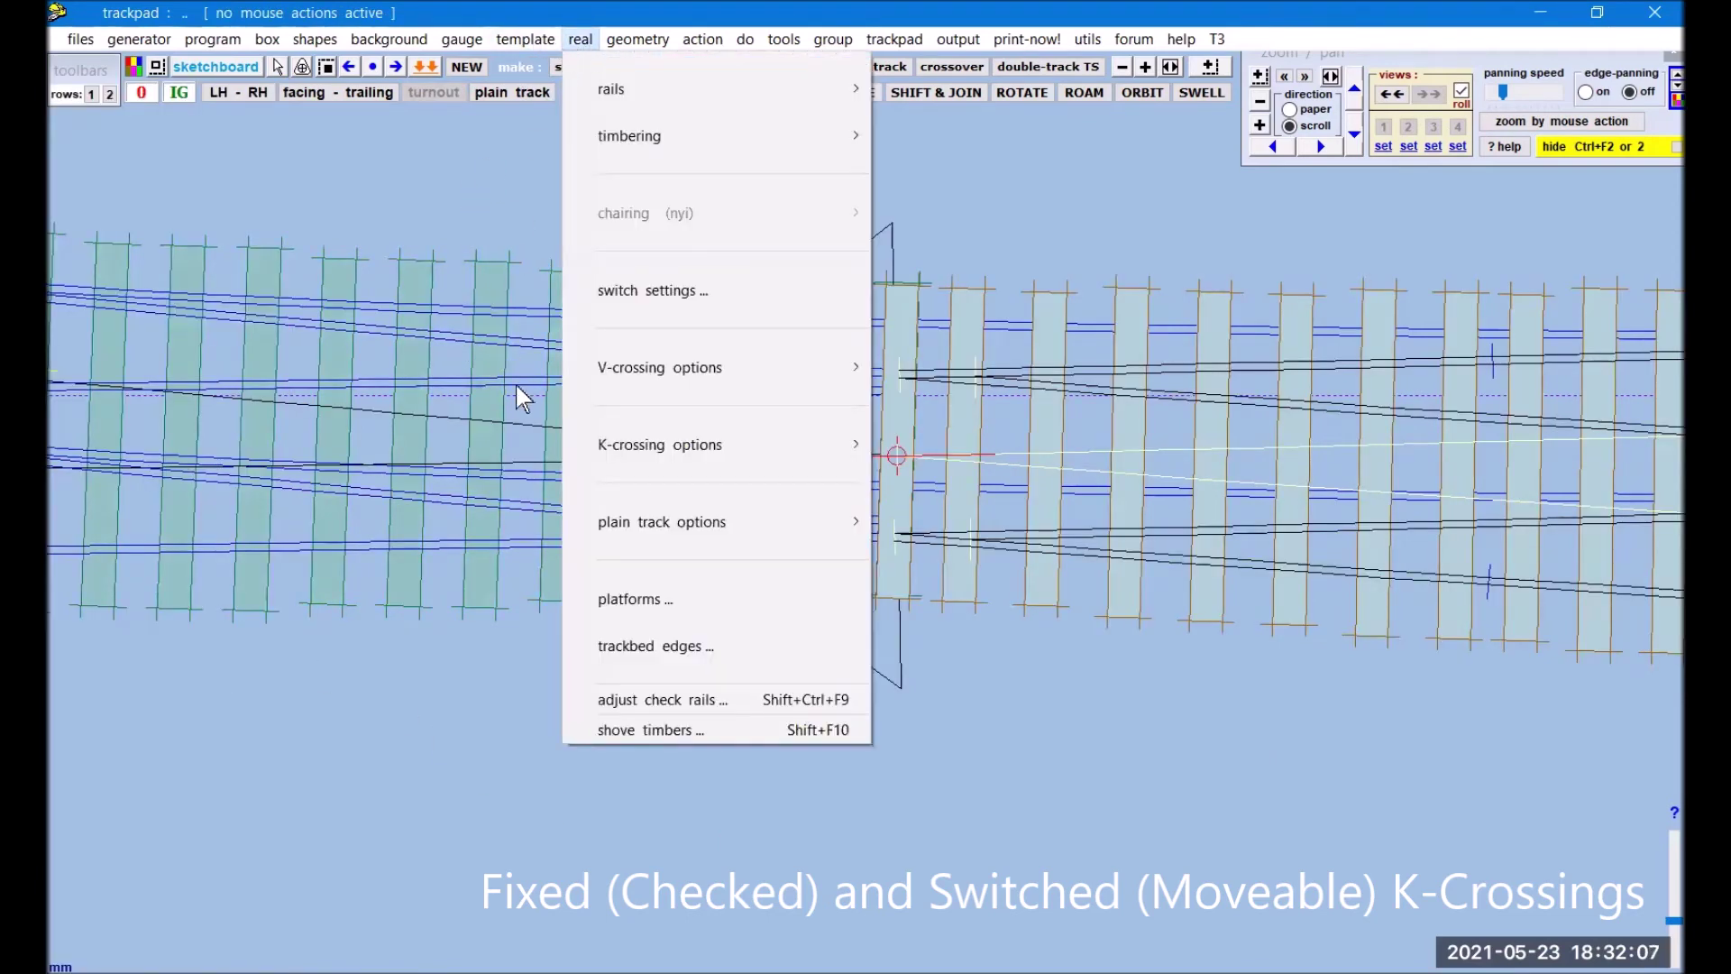
mouse_move(734, 453)
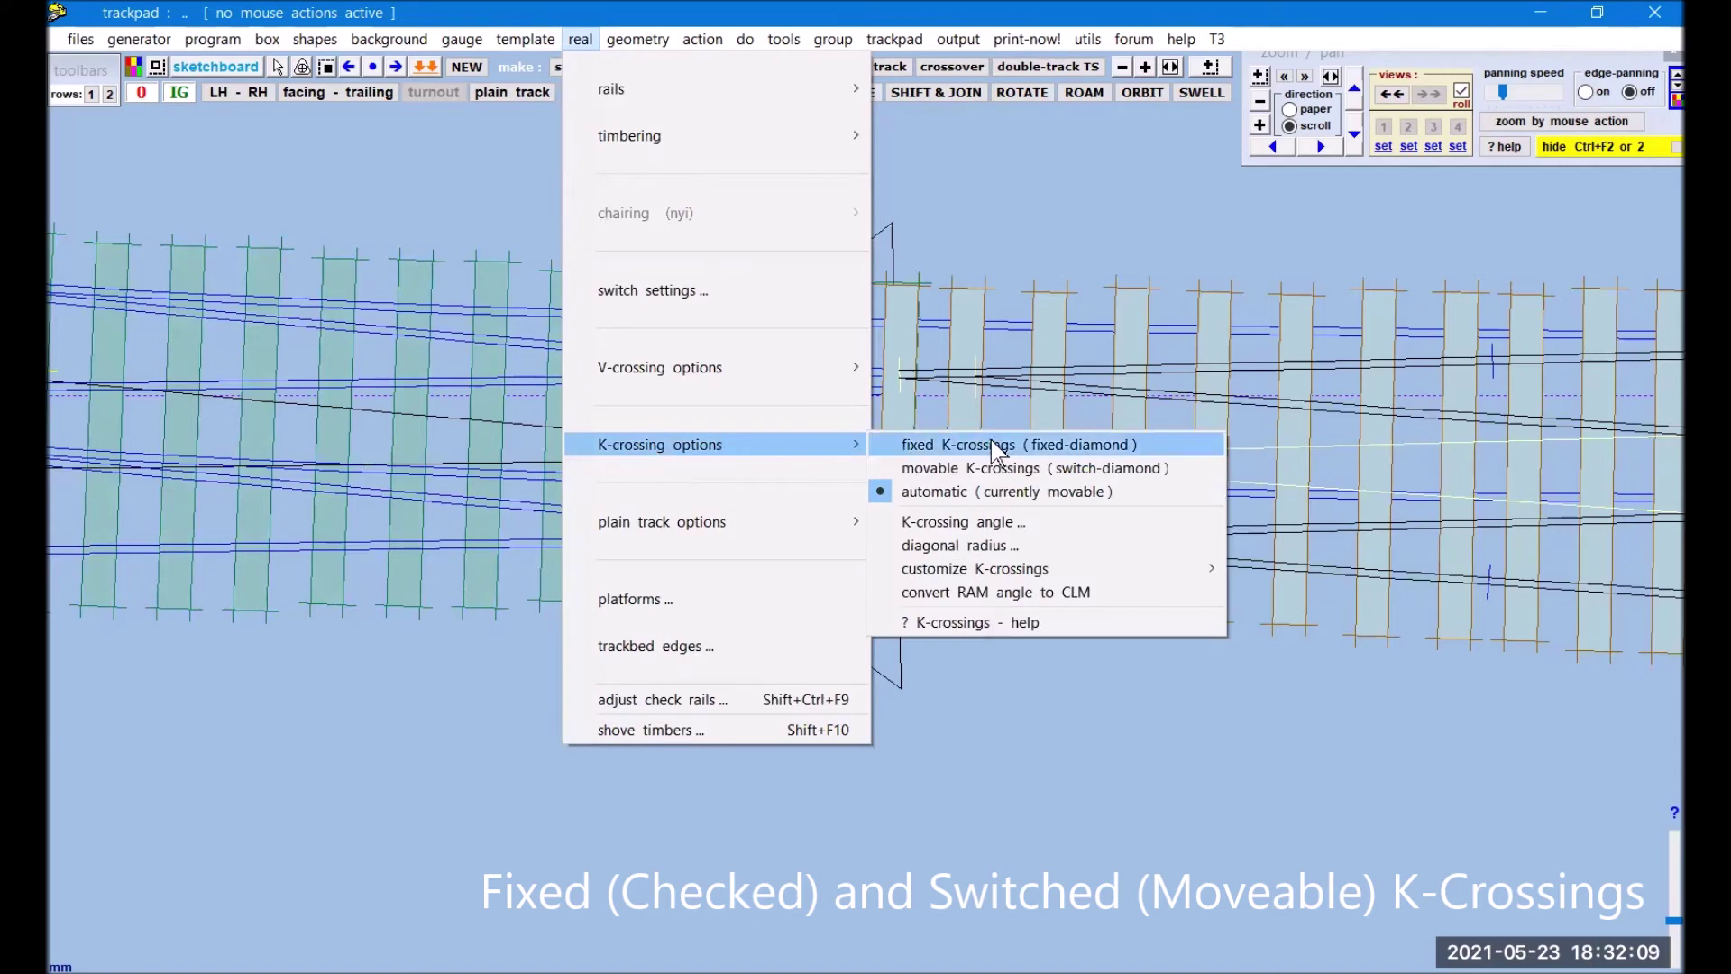
click(1033, 446)
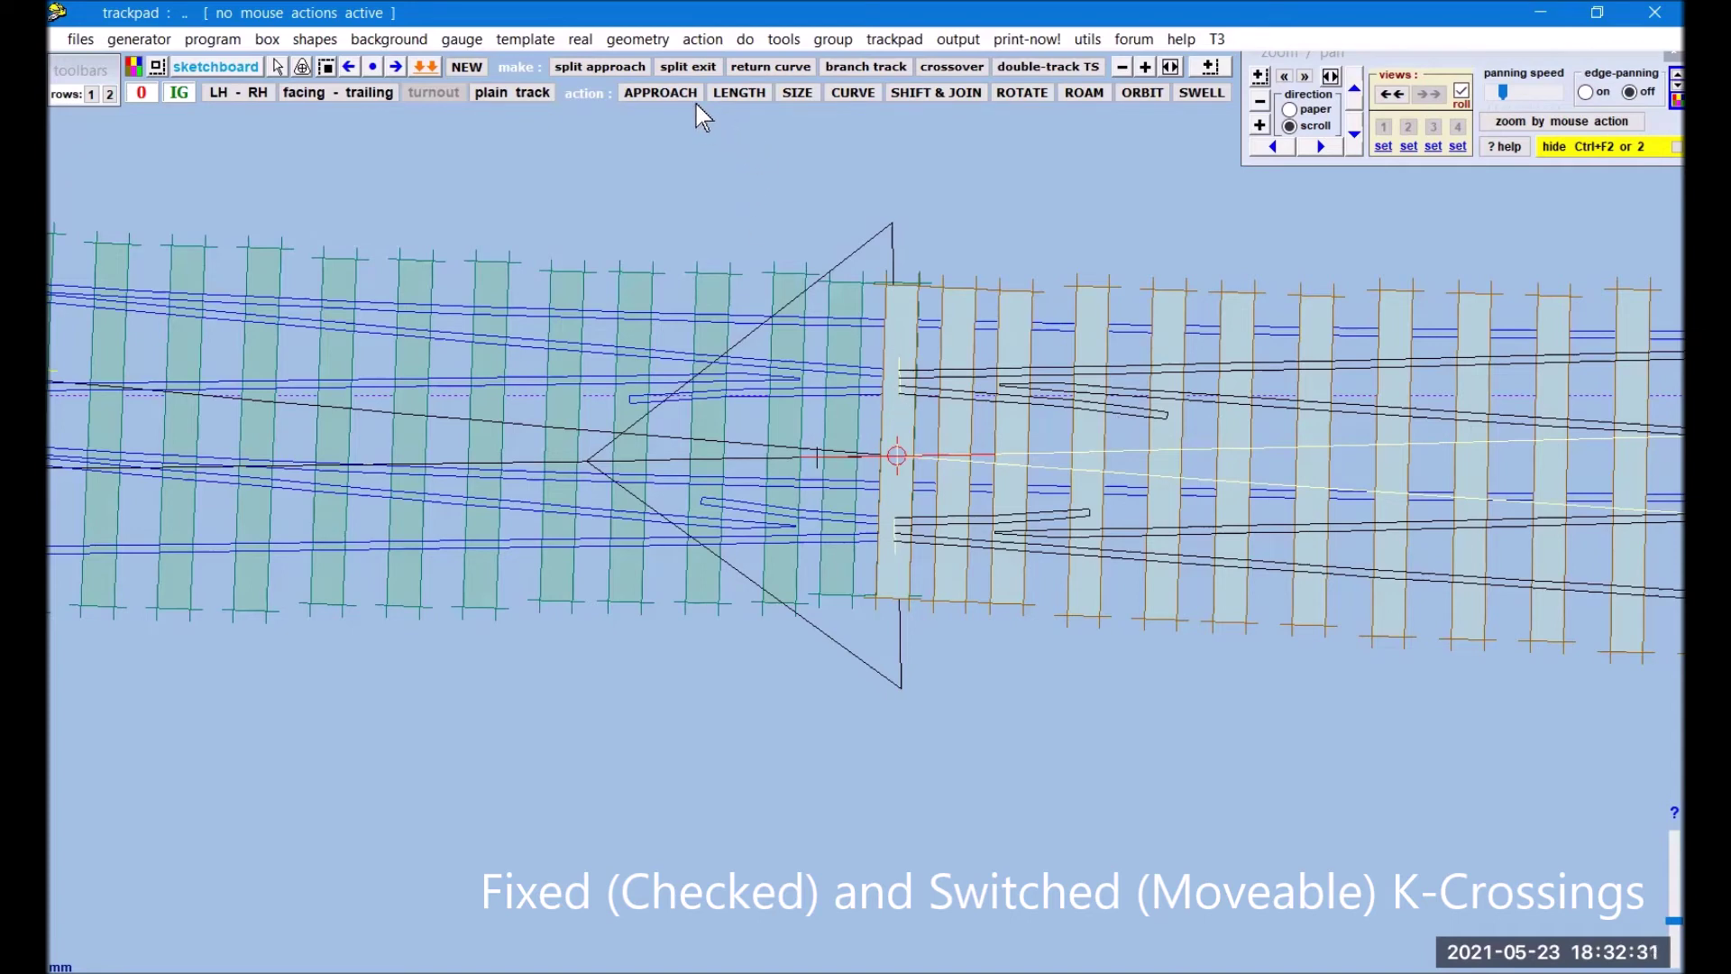
Step: Set the right half-diamond's K-crossings back to movable (switch-diamond) and store it in the background
click(578, 41)
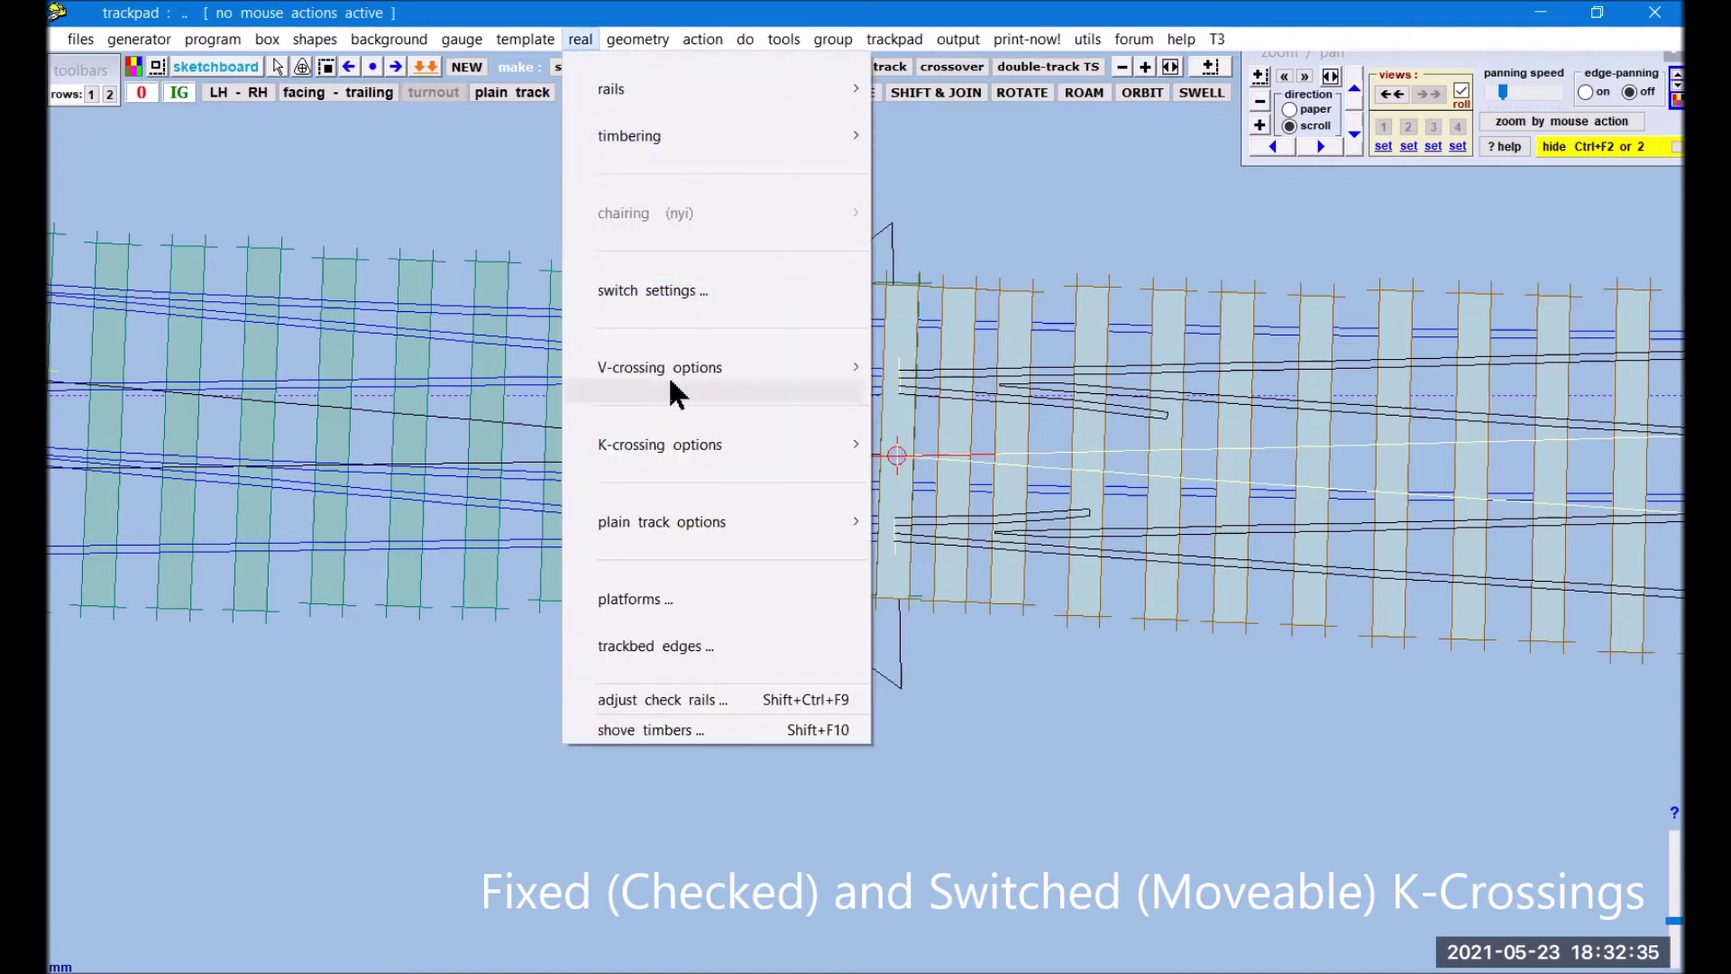
mouse_move(676, 445)
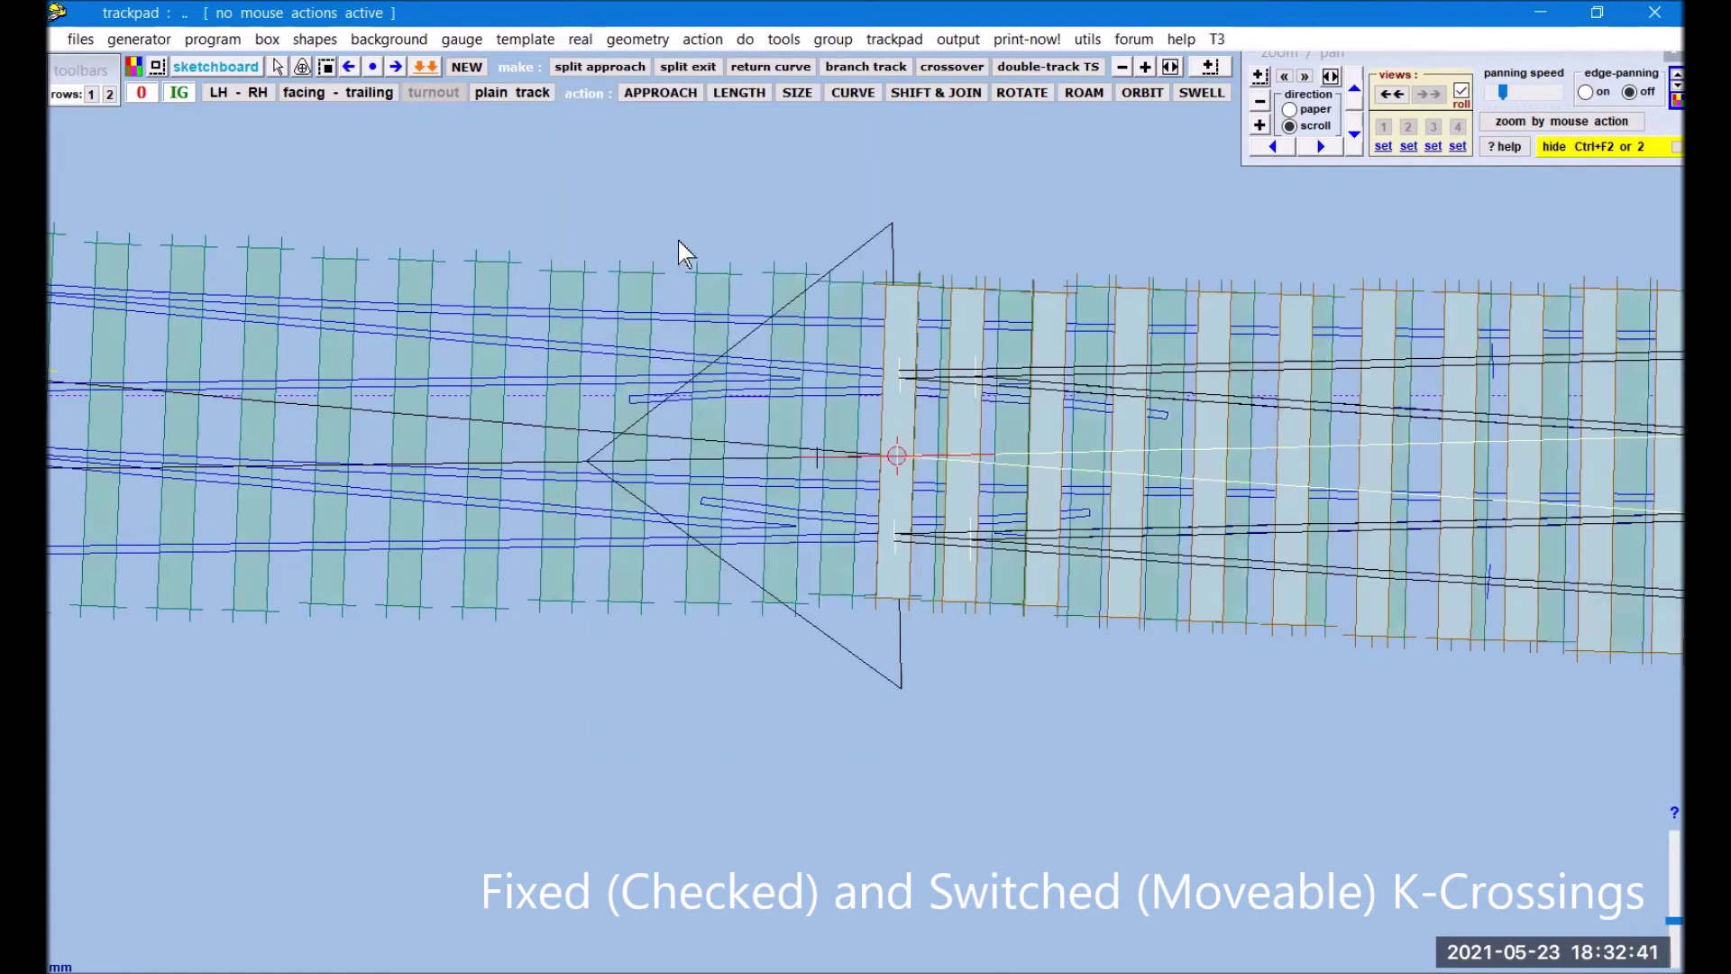
click(581, 42)
mouse_move(657, 457)
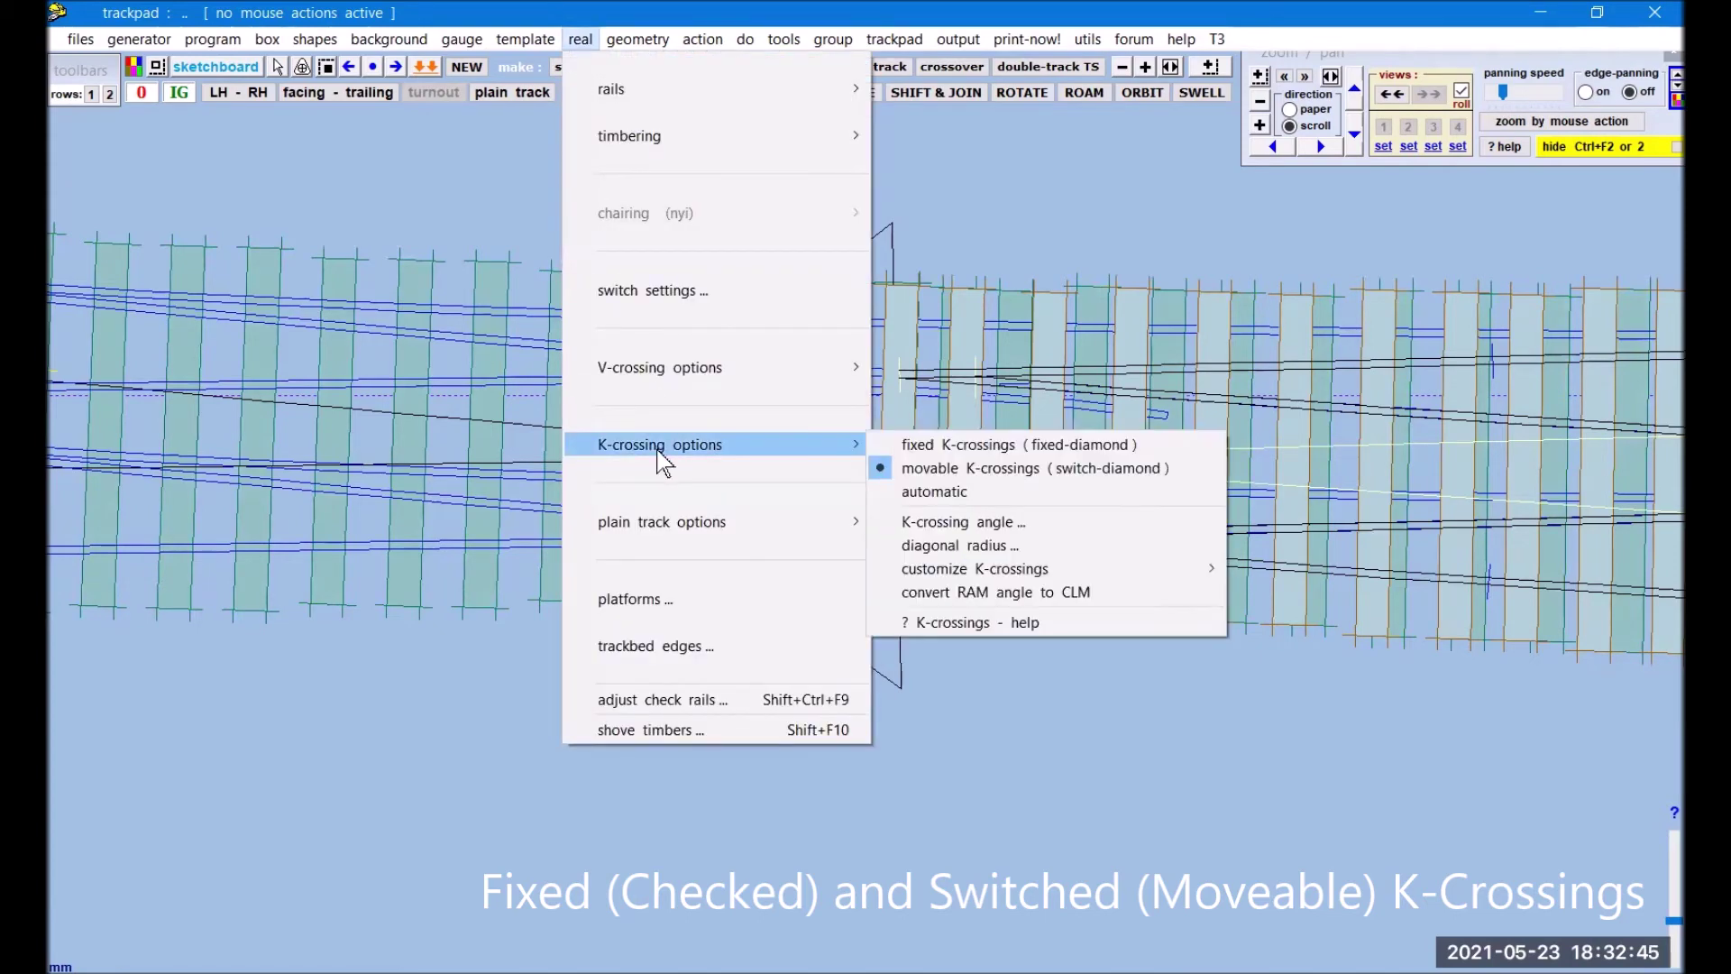
click(988, 185)
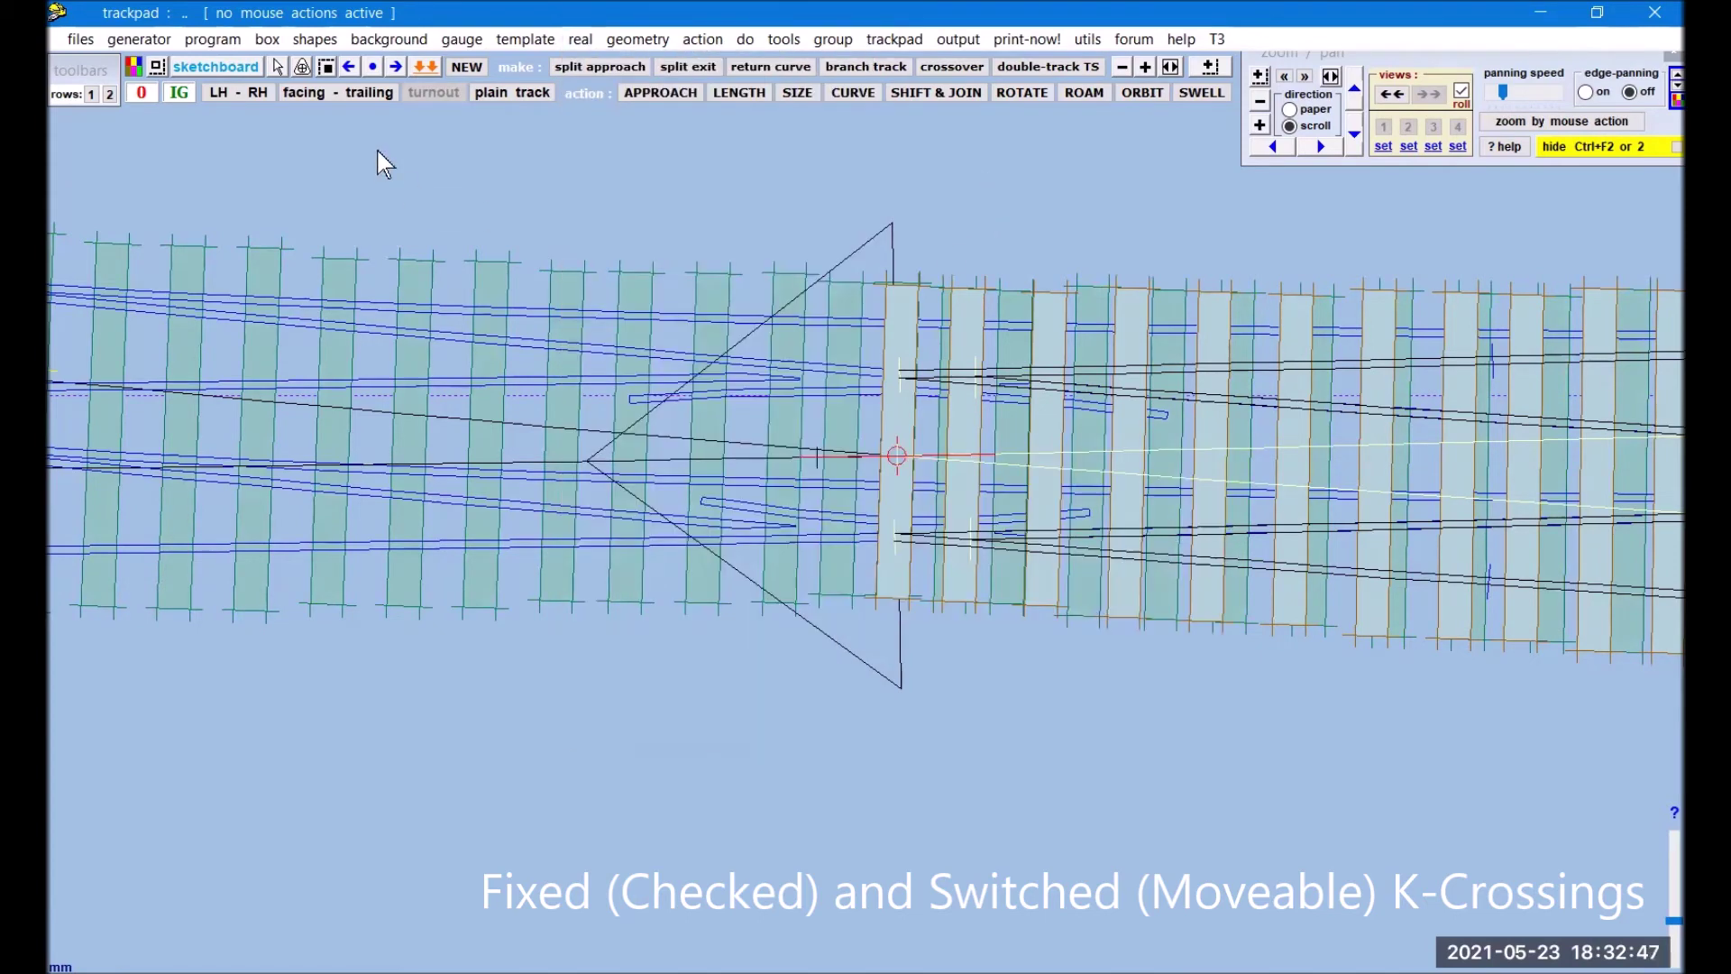
click(417, 69)
Step: Load the left half-diamond using delete to the control, set its K-crossings to movable (switch-diamond), and store it in the background
click(396, 287)
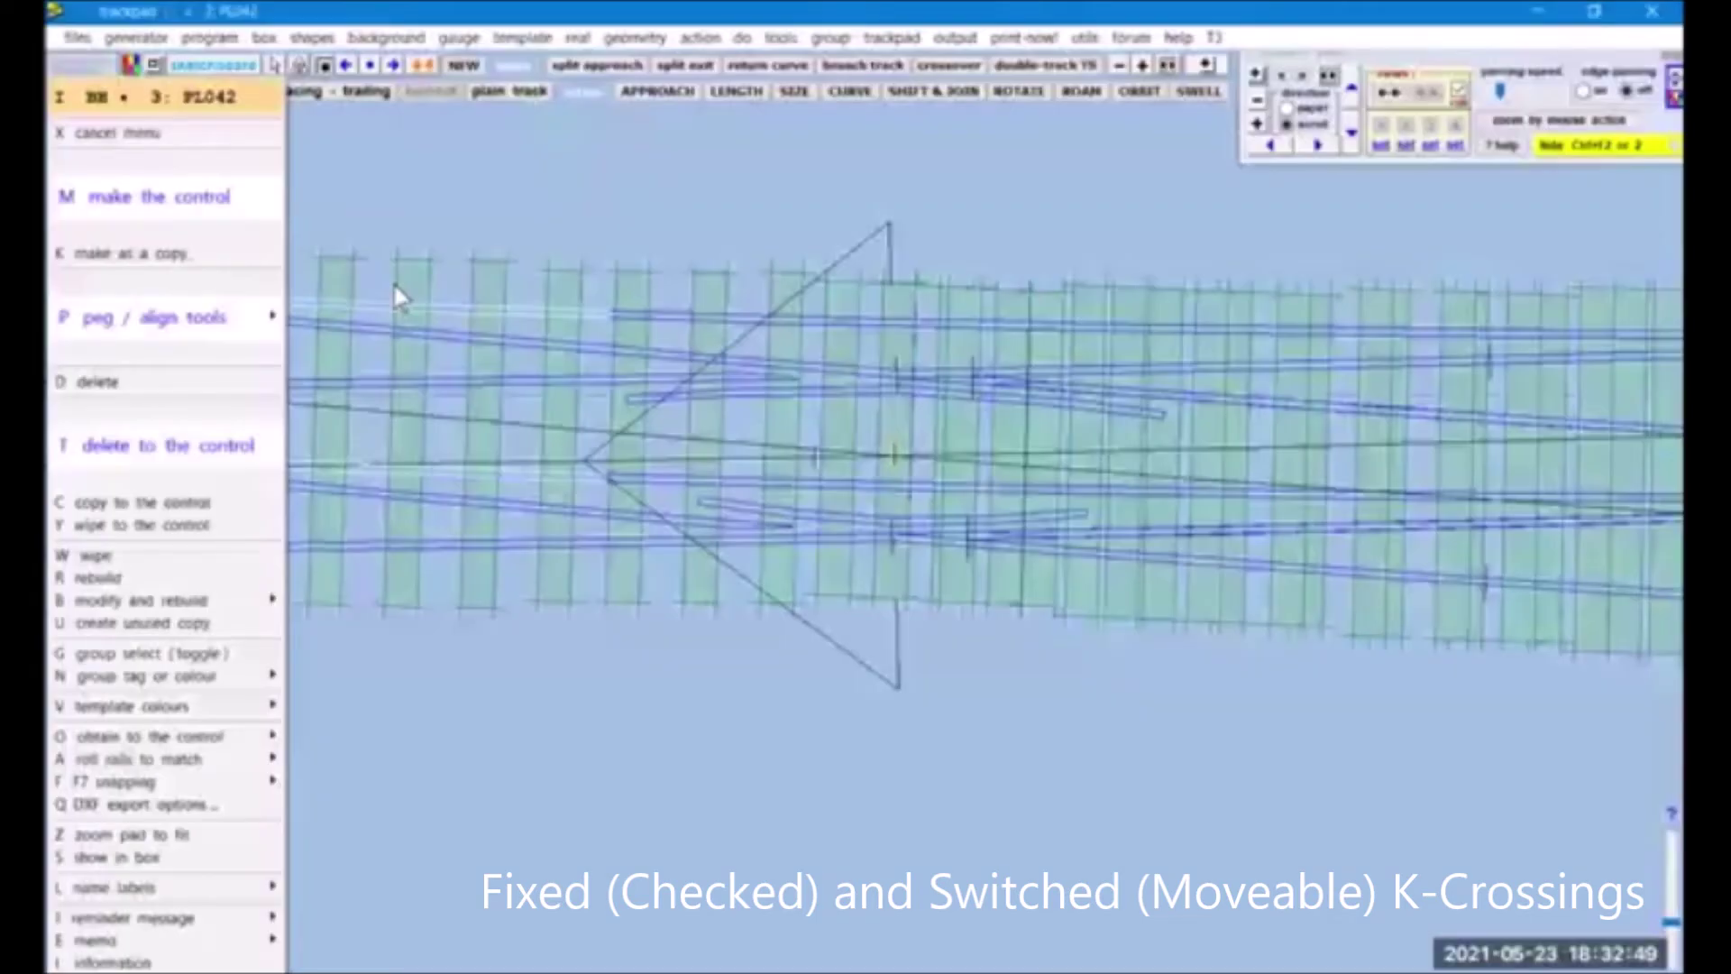
key(m)
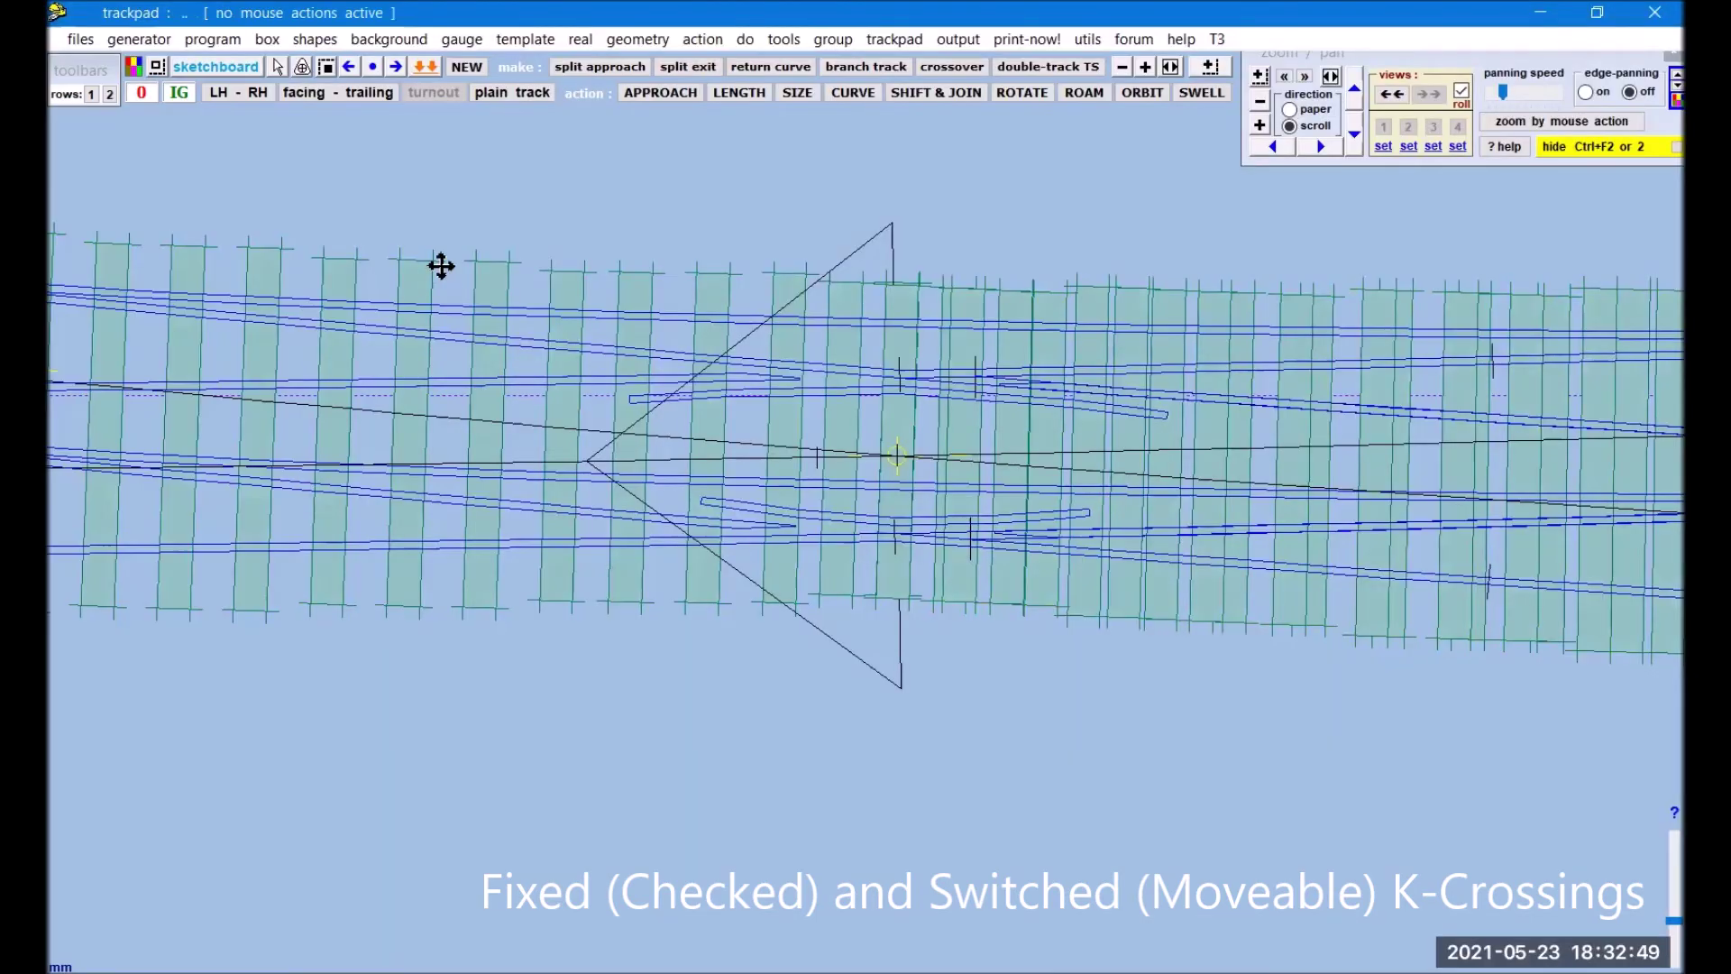
click(523, 619)
click(119, 444)
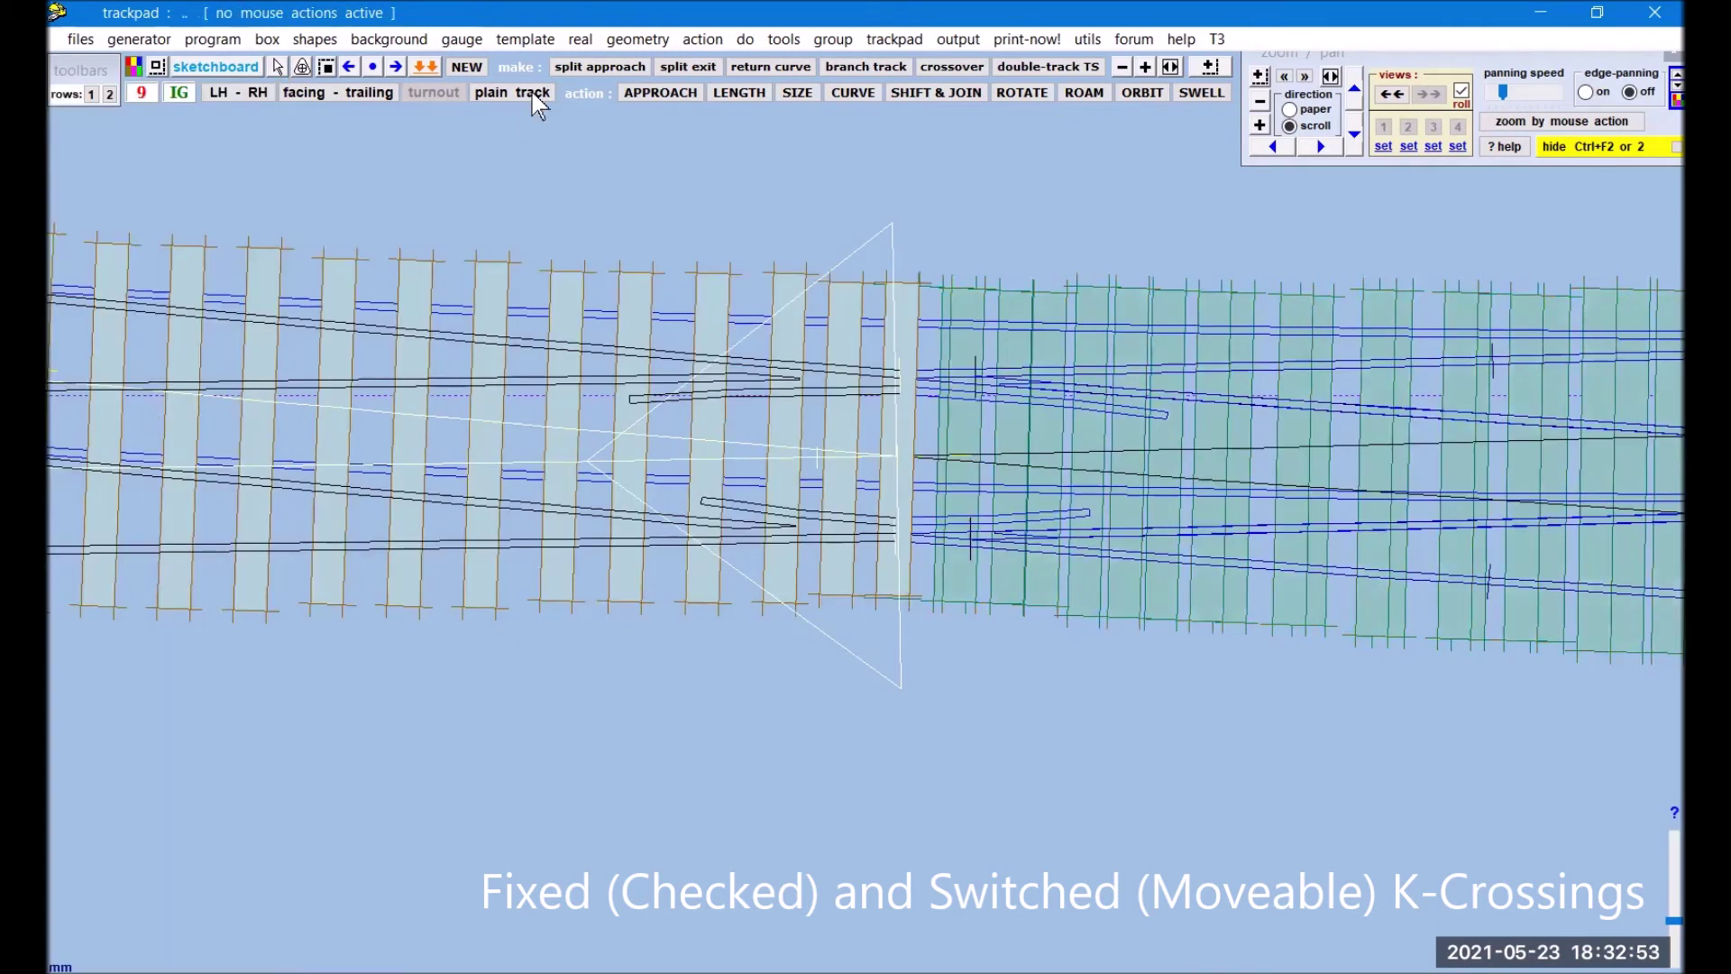
click(580, 40)
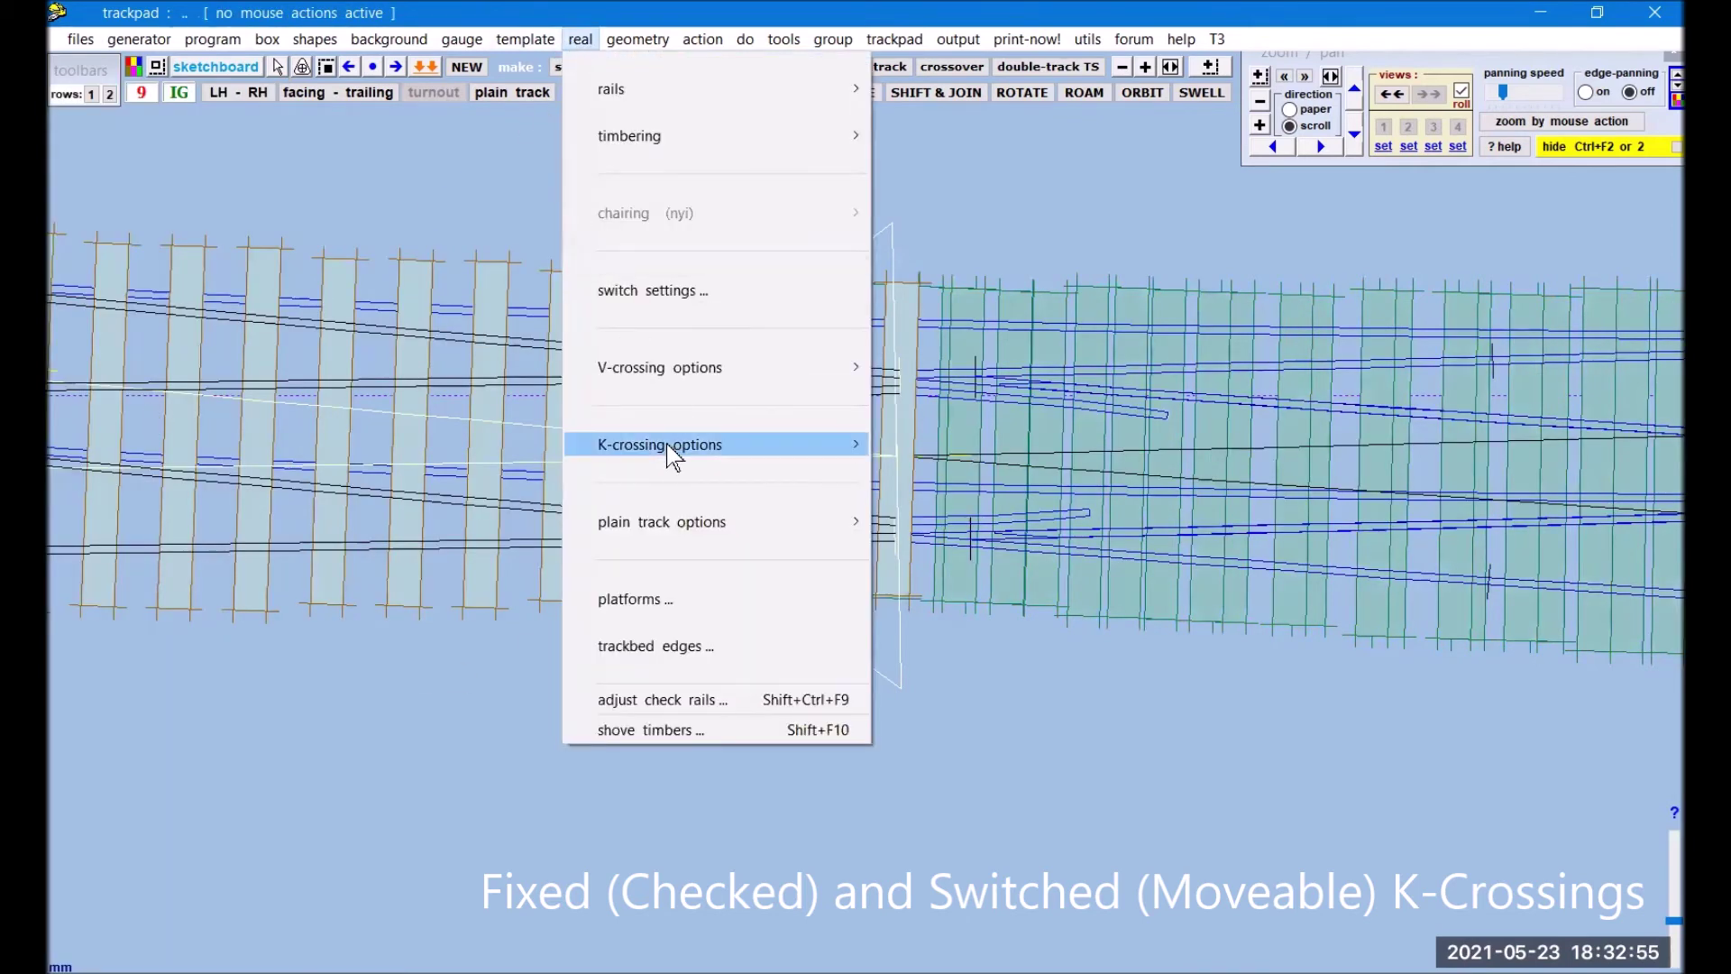
mouse_move(672, 455)
click(968, 470)
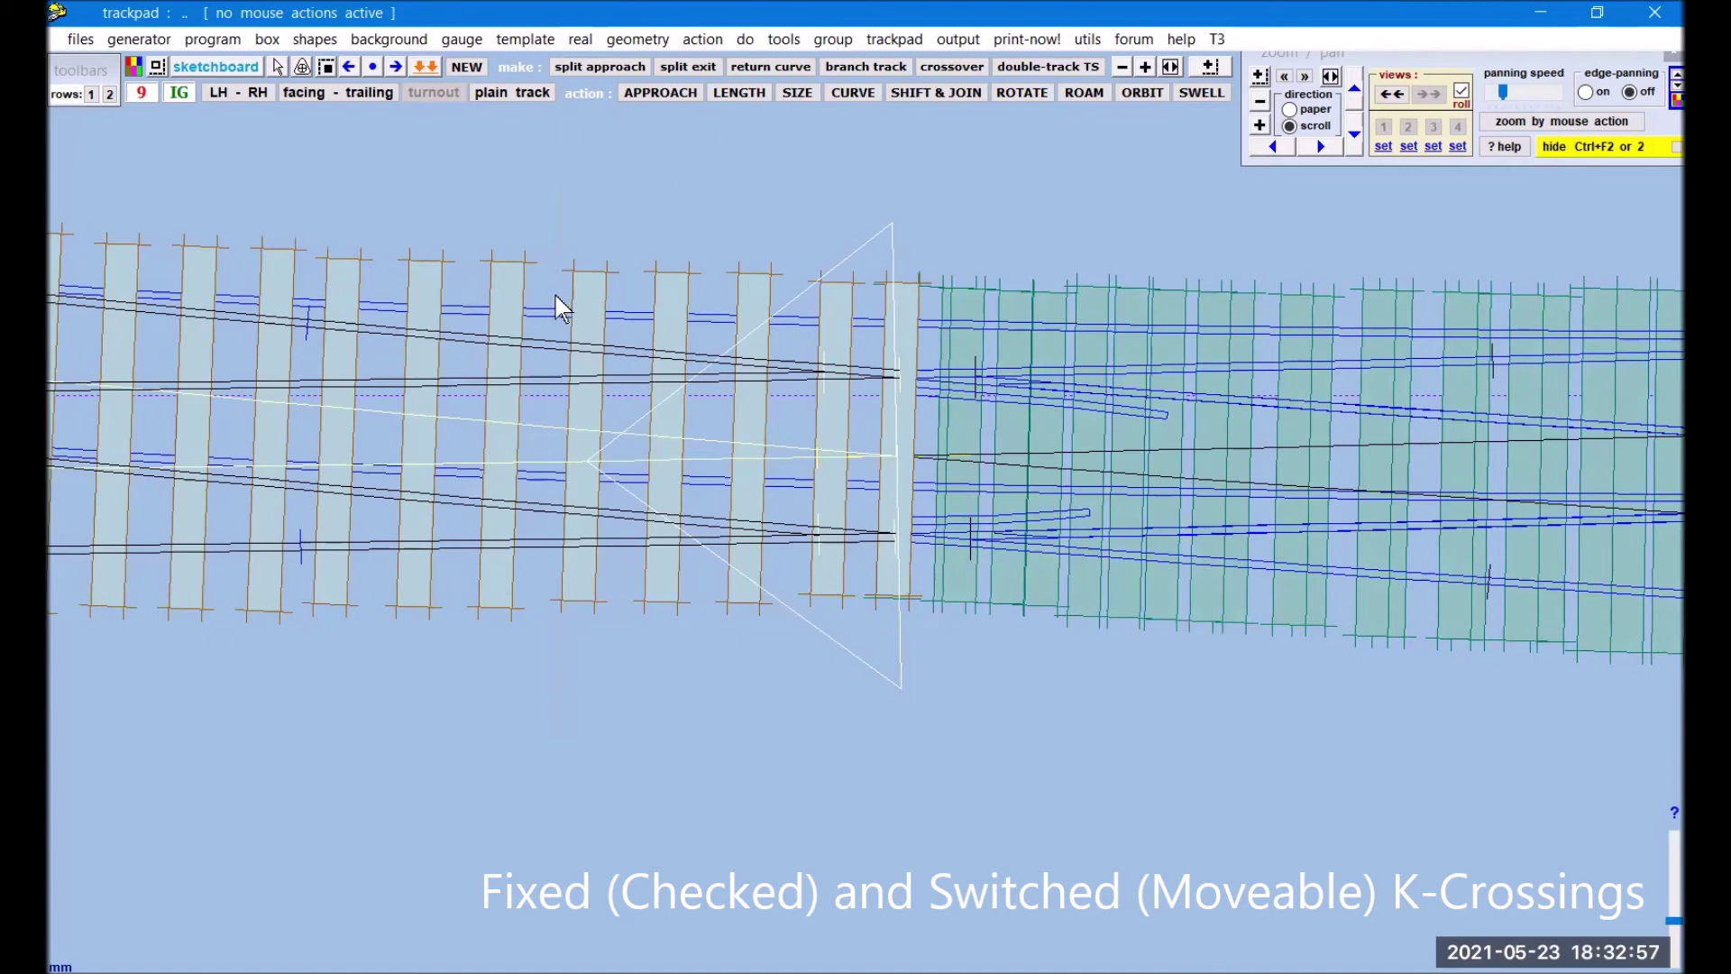
click(424, 71)
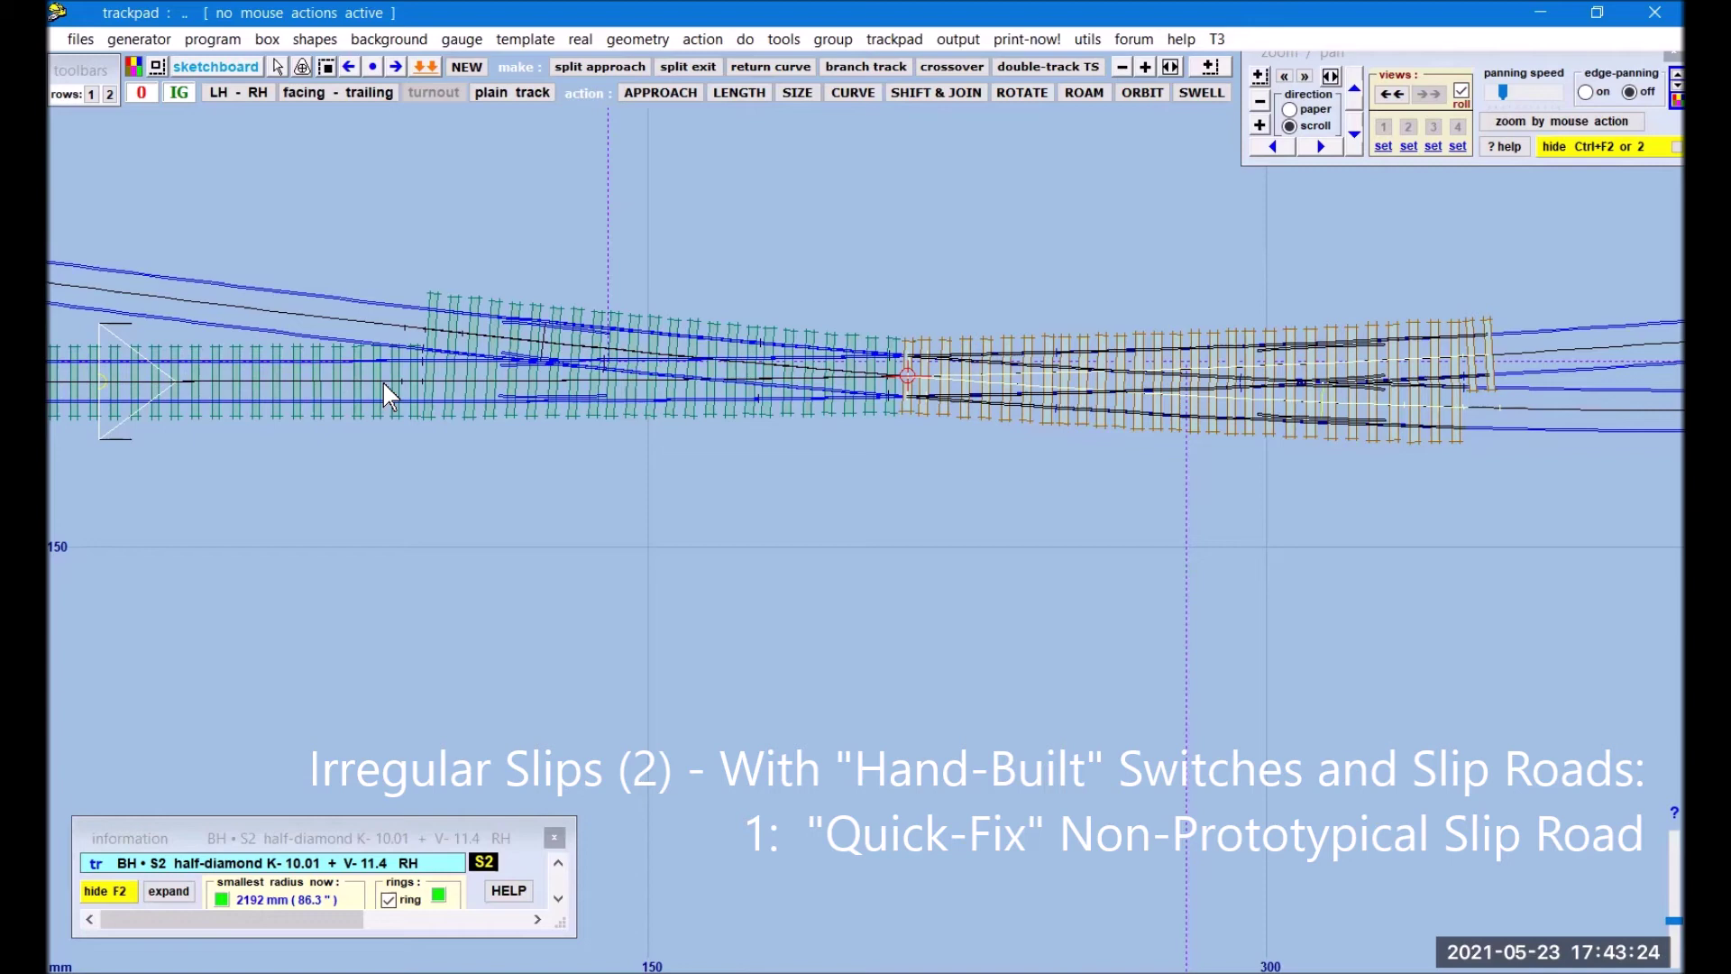
Step: Copy half-diamond DR026 from the storage box list to the control template
click(271, 41)
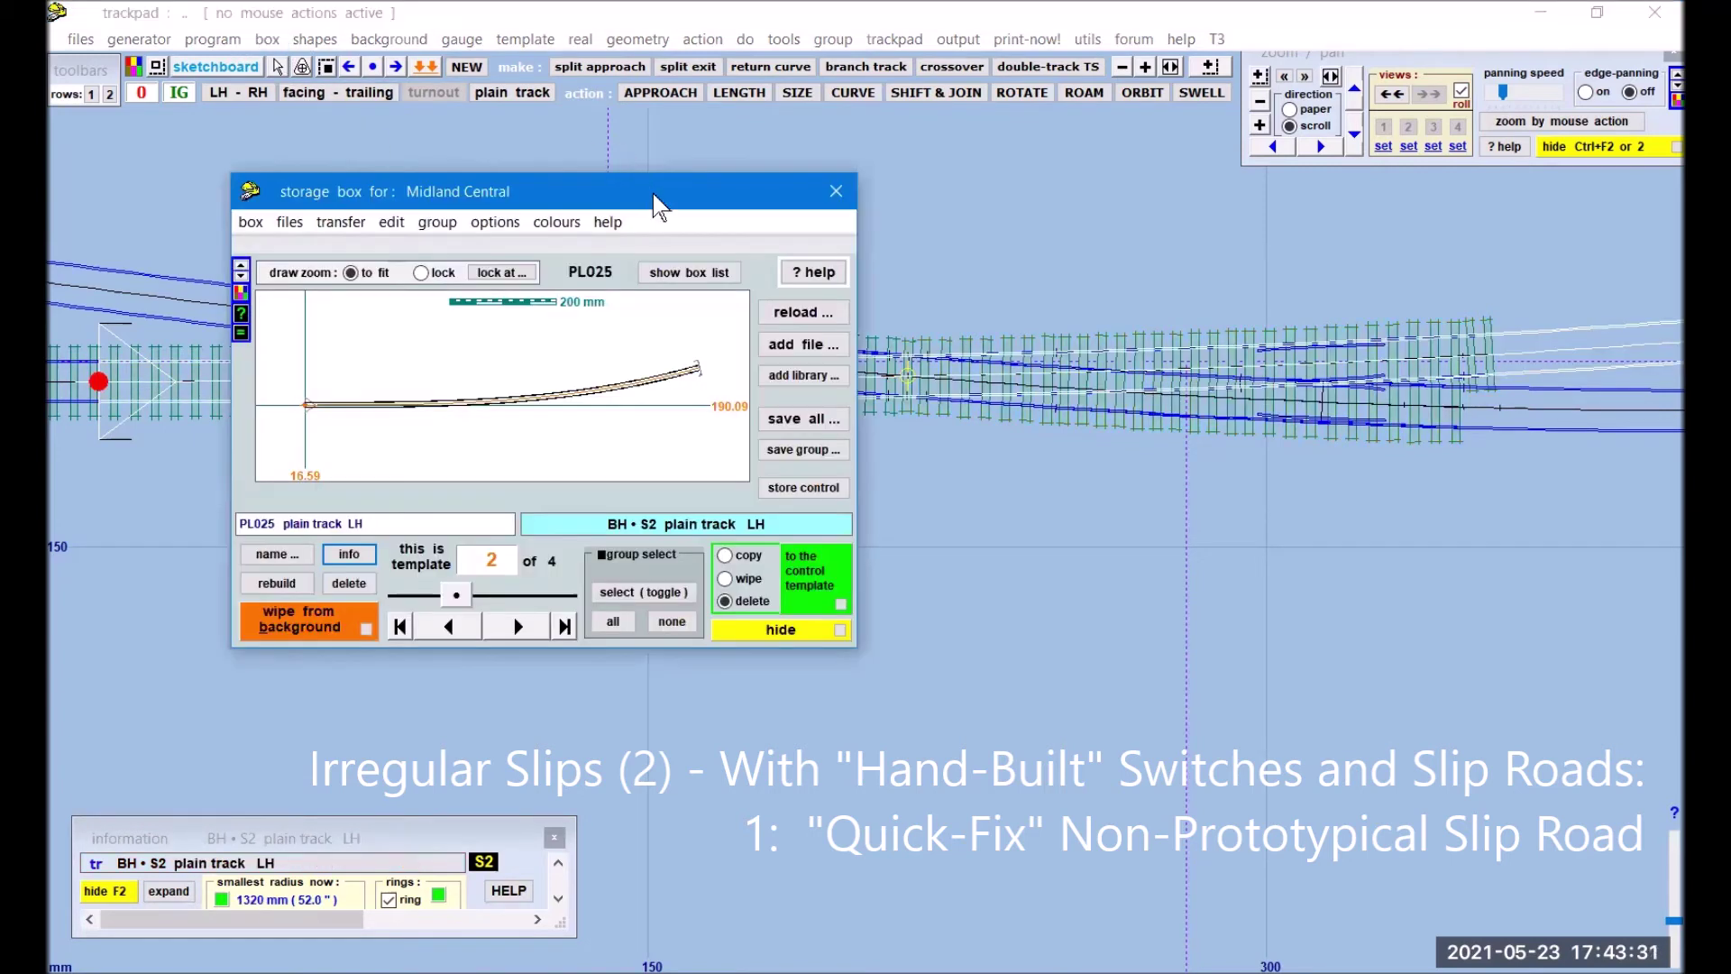
drag(653, 193, 873, 426)
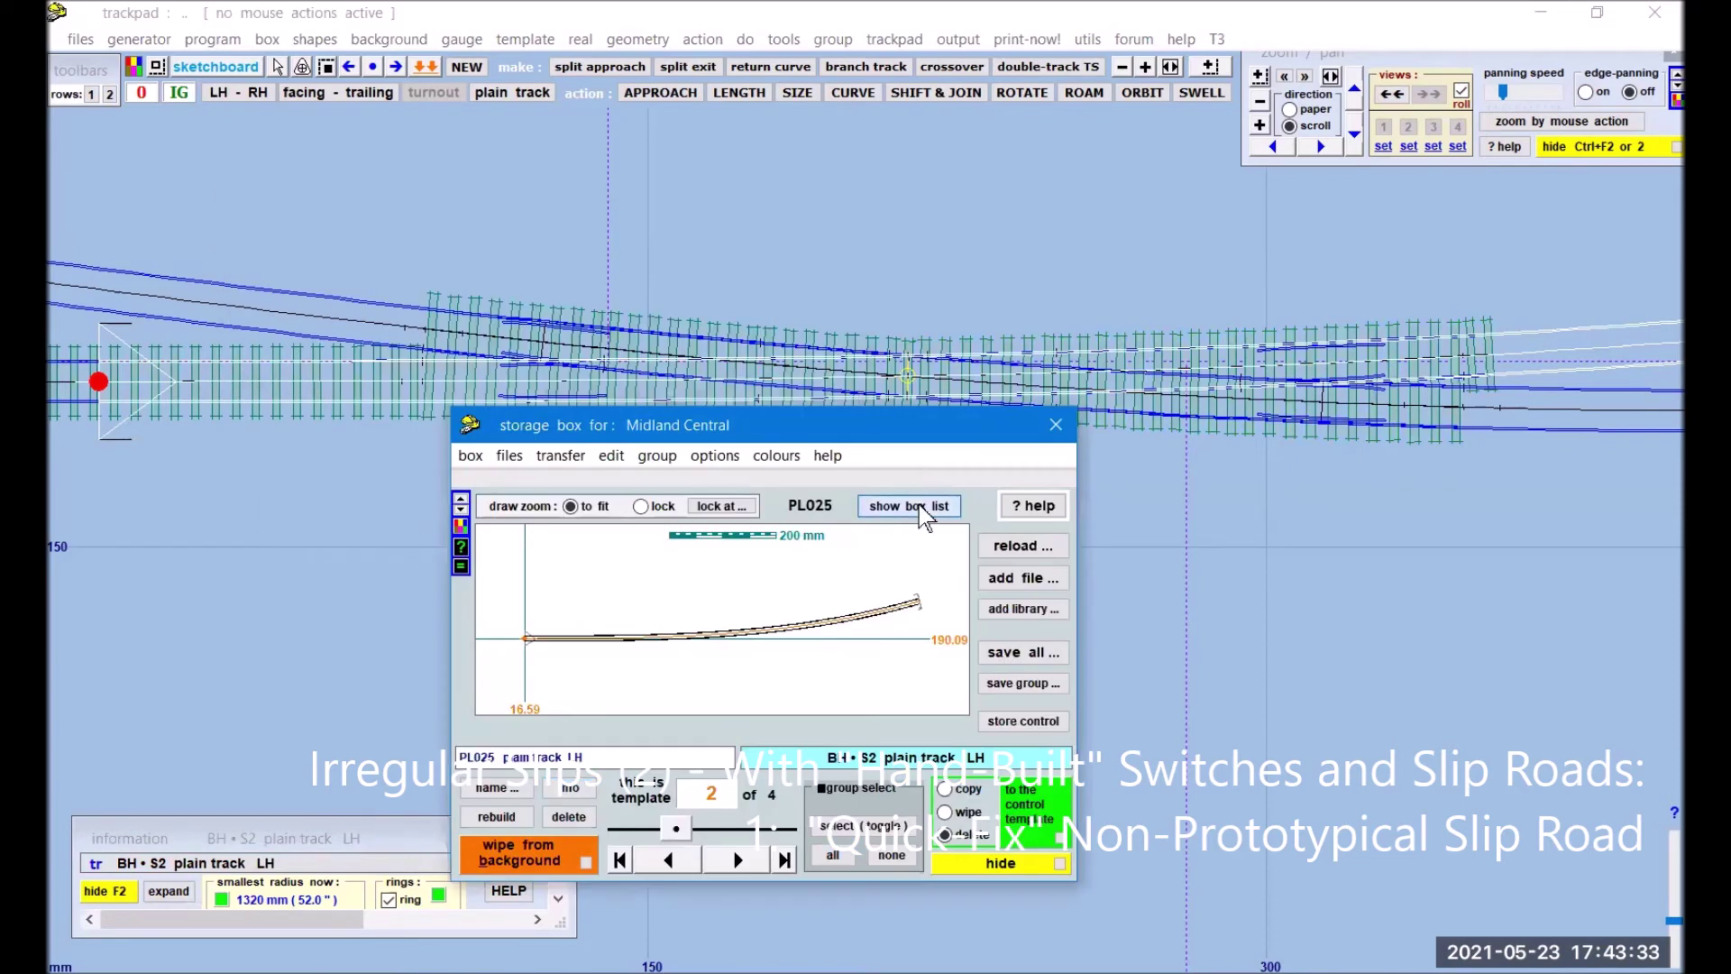
click(911, 506)
click(563, 583)
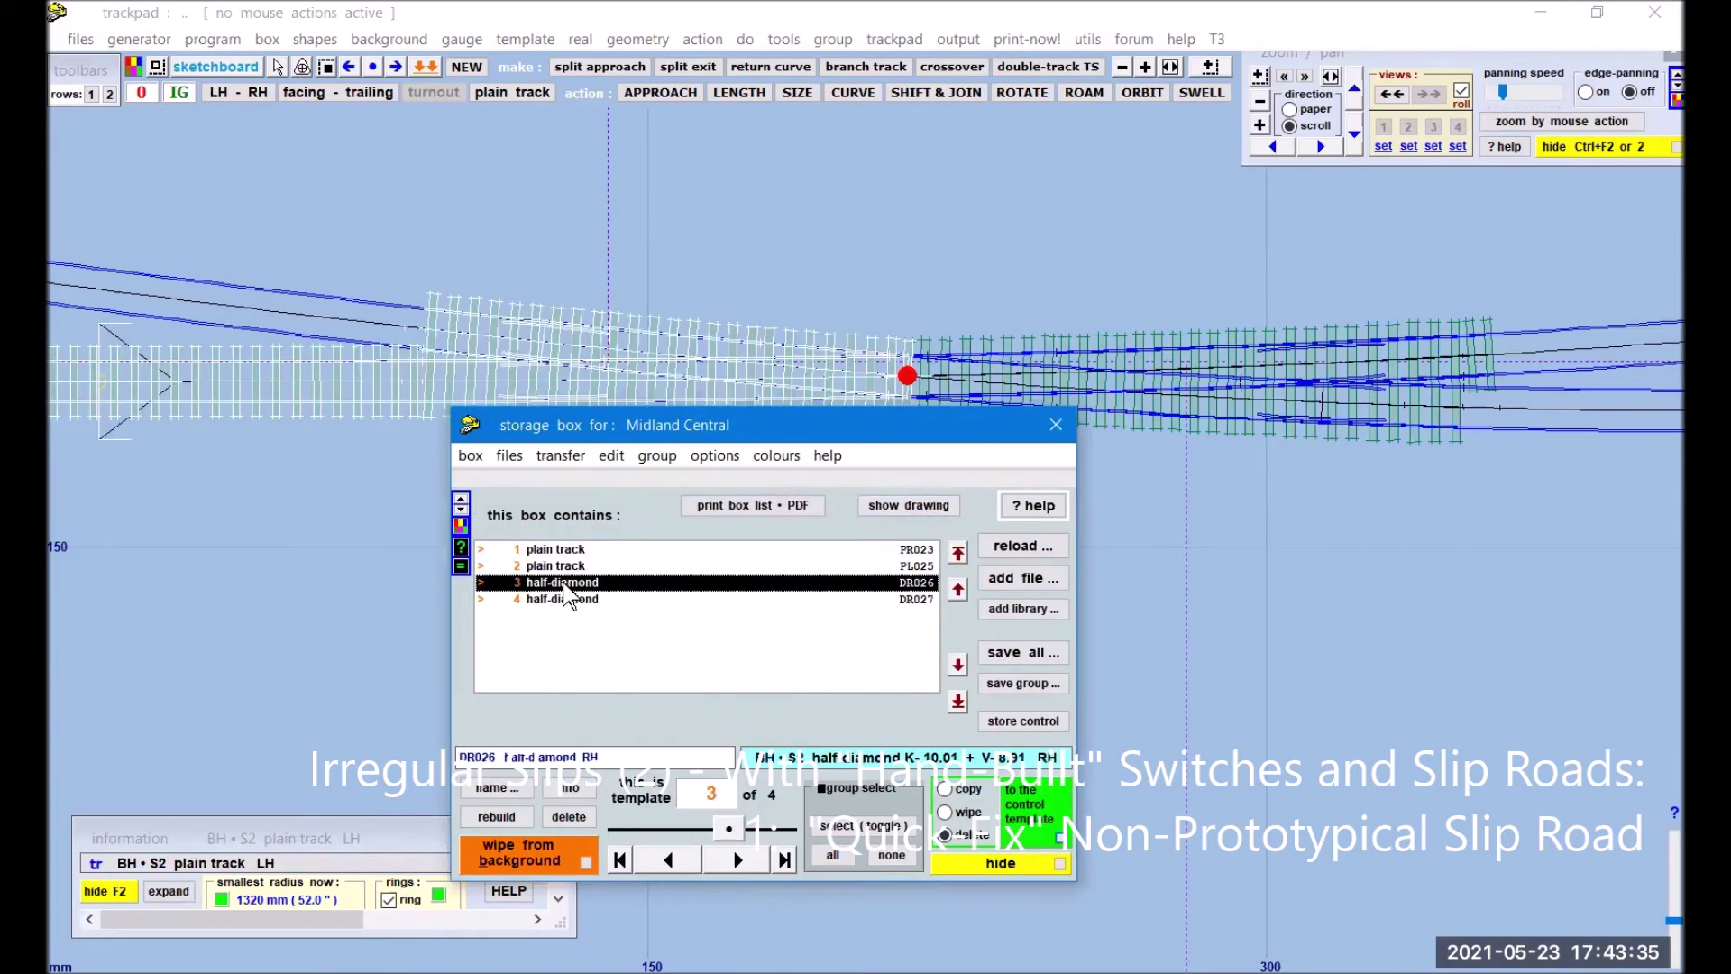
click(945, 835)
click(945, 788)
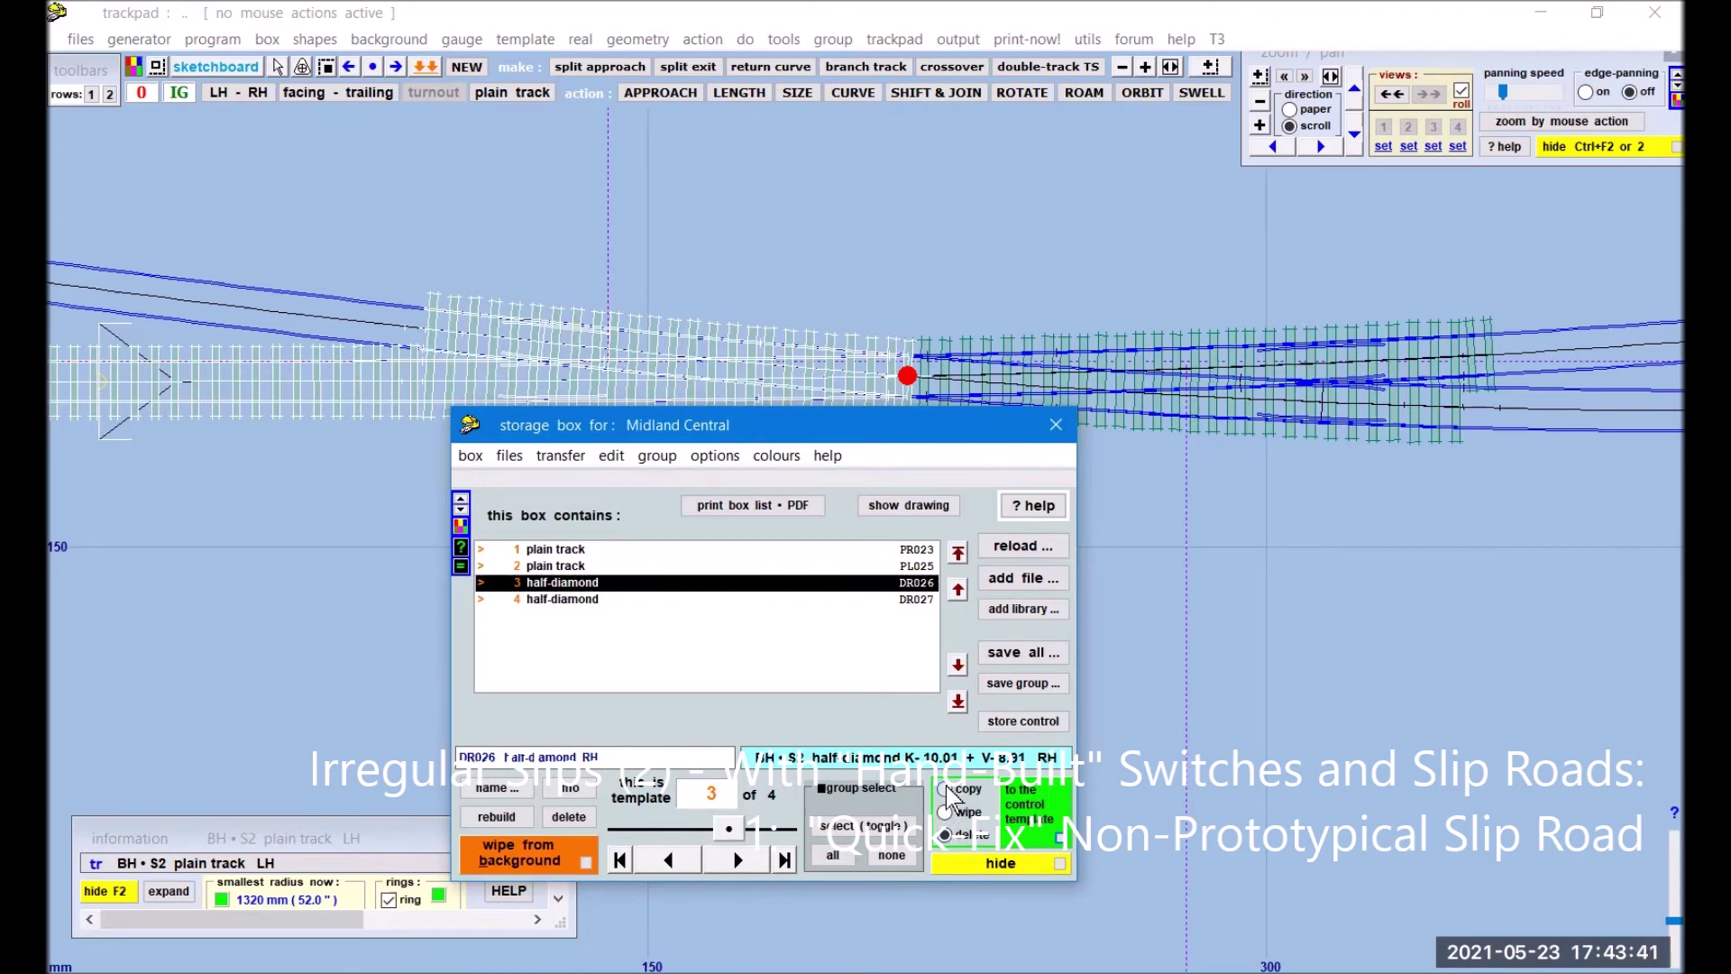
click(1042, 816)
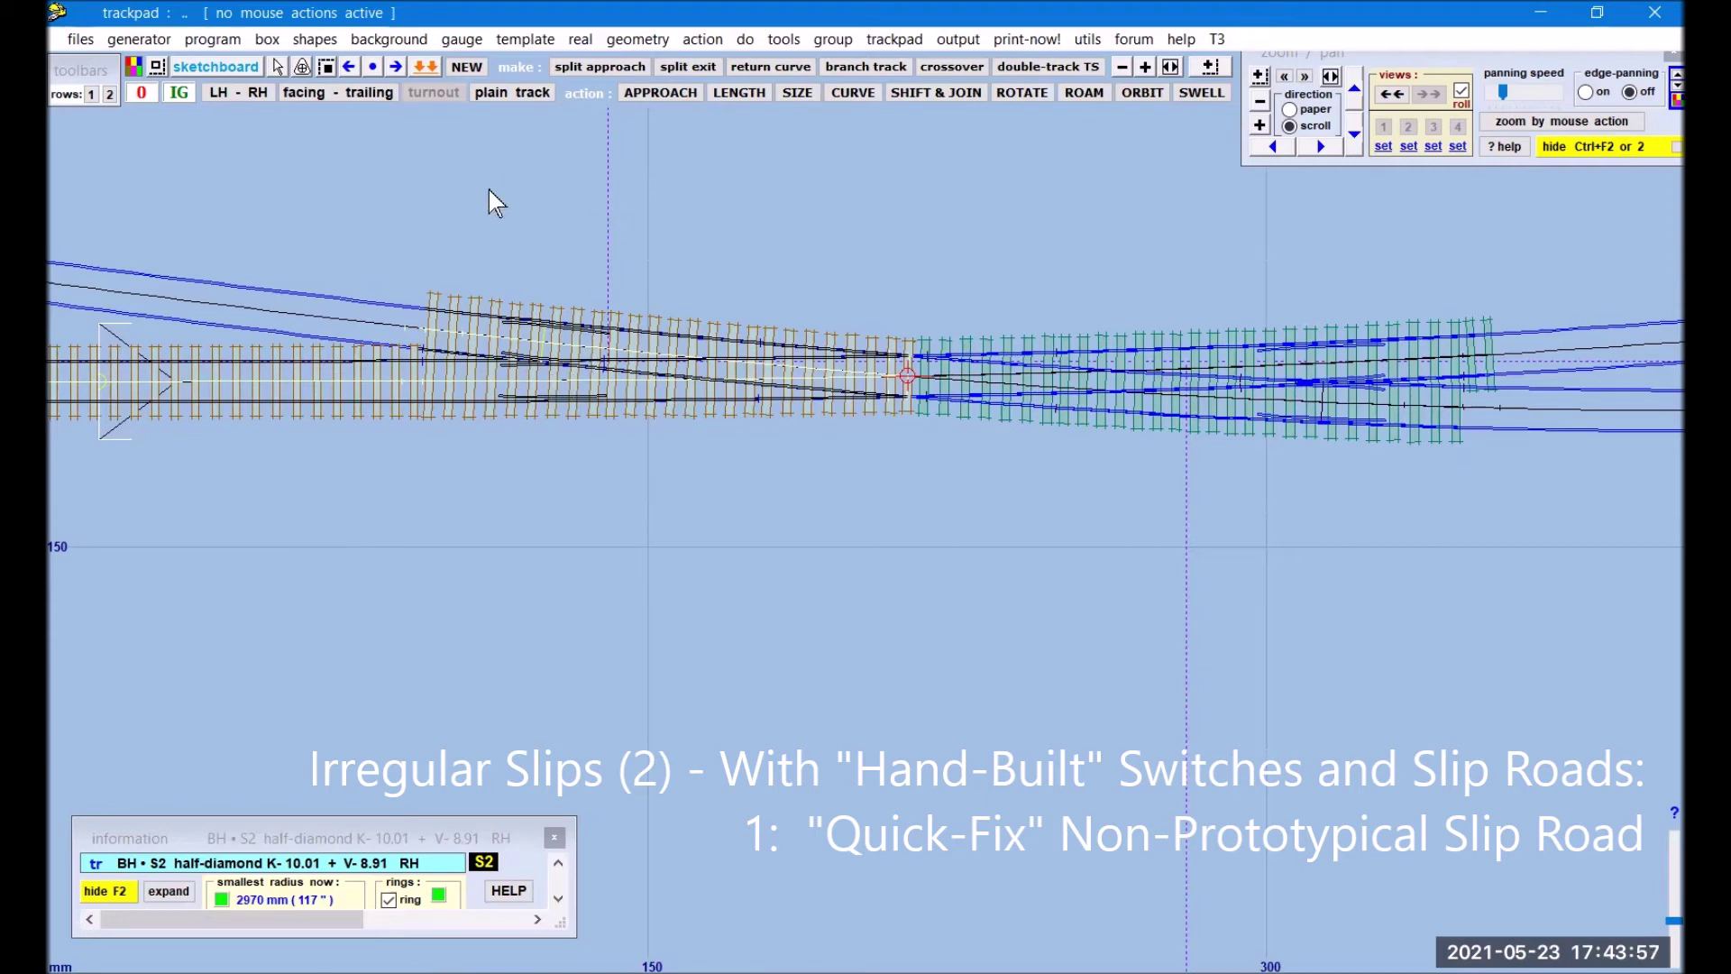
Step: Convert the copied half-diamond to plain track and set it to no timbering
click(513, 91)
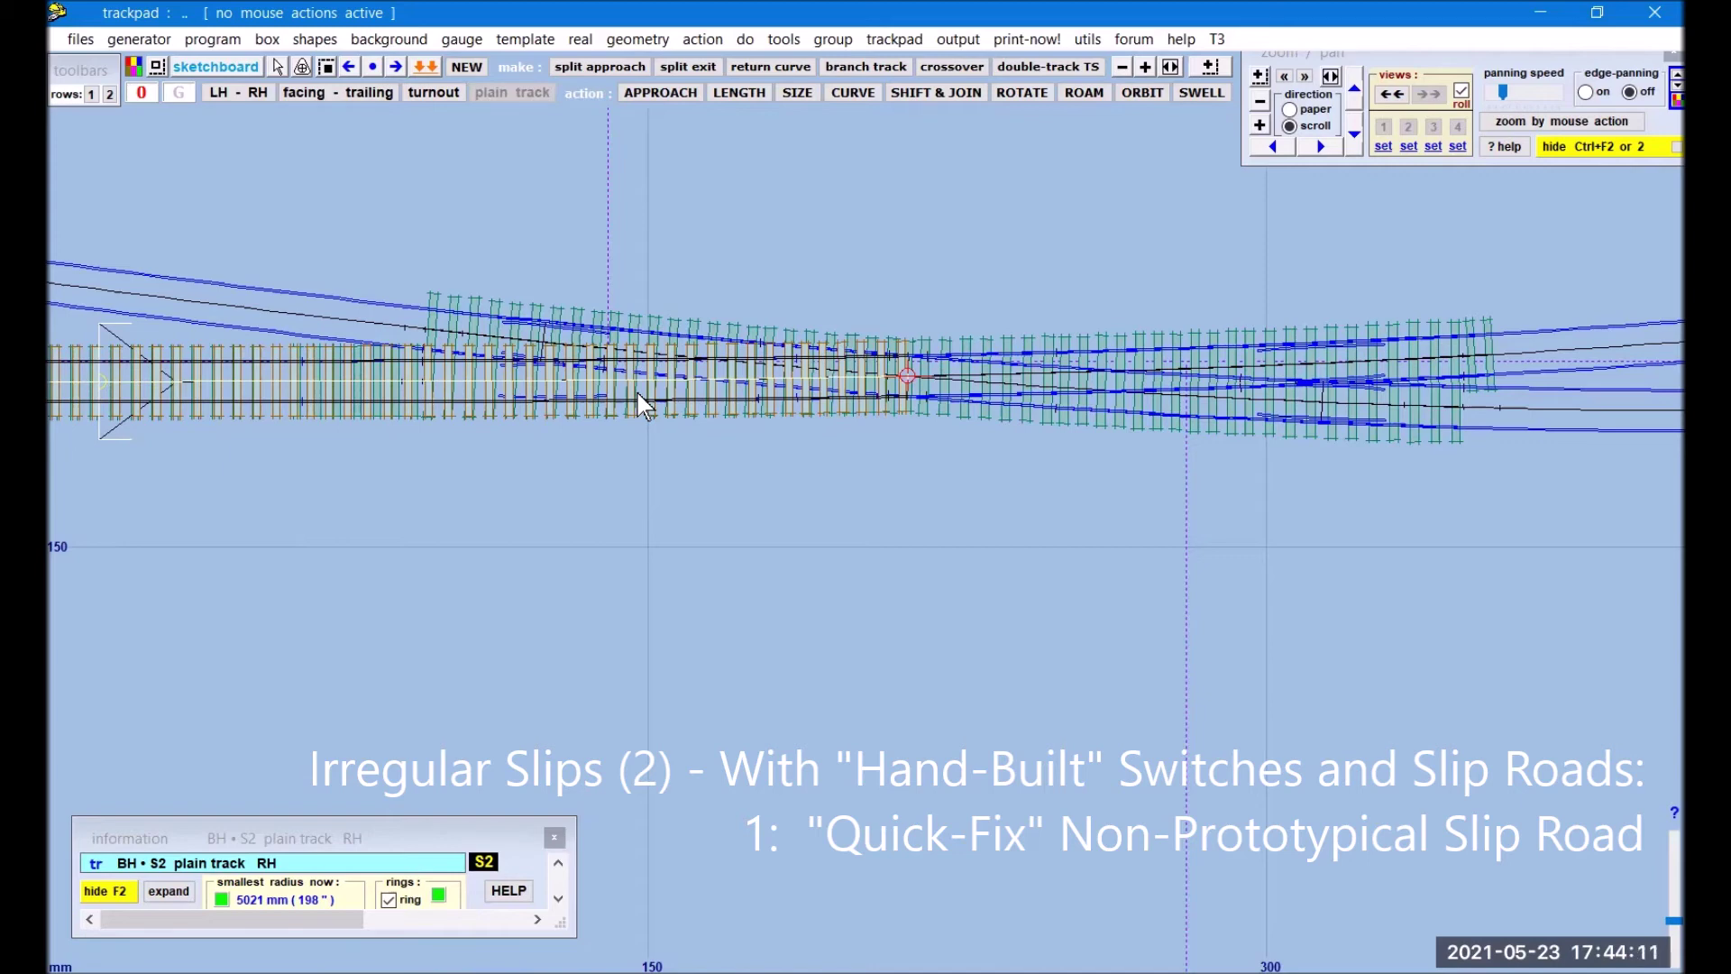
click(582, 40)
mouse_move(642, 140)
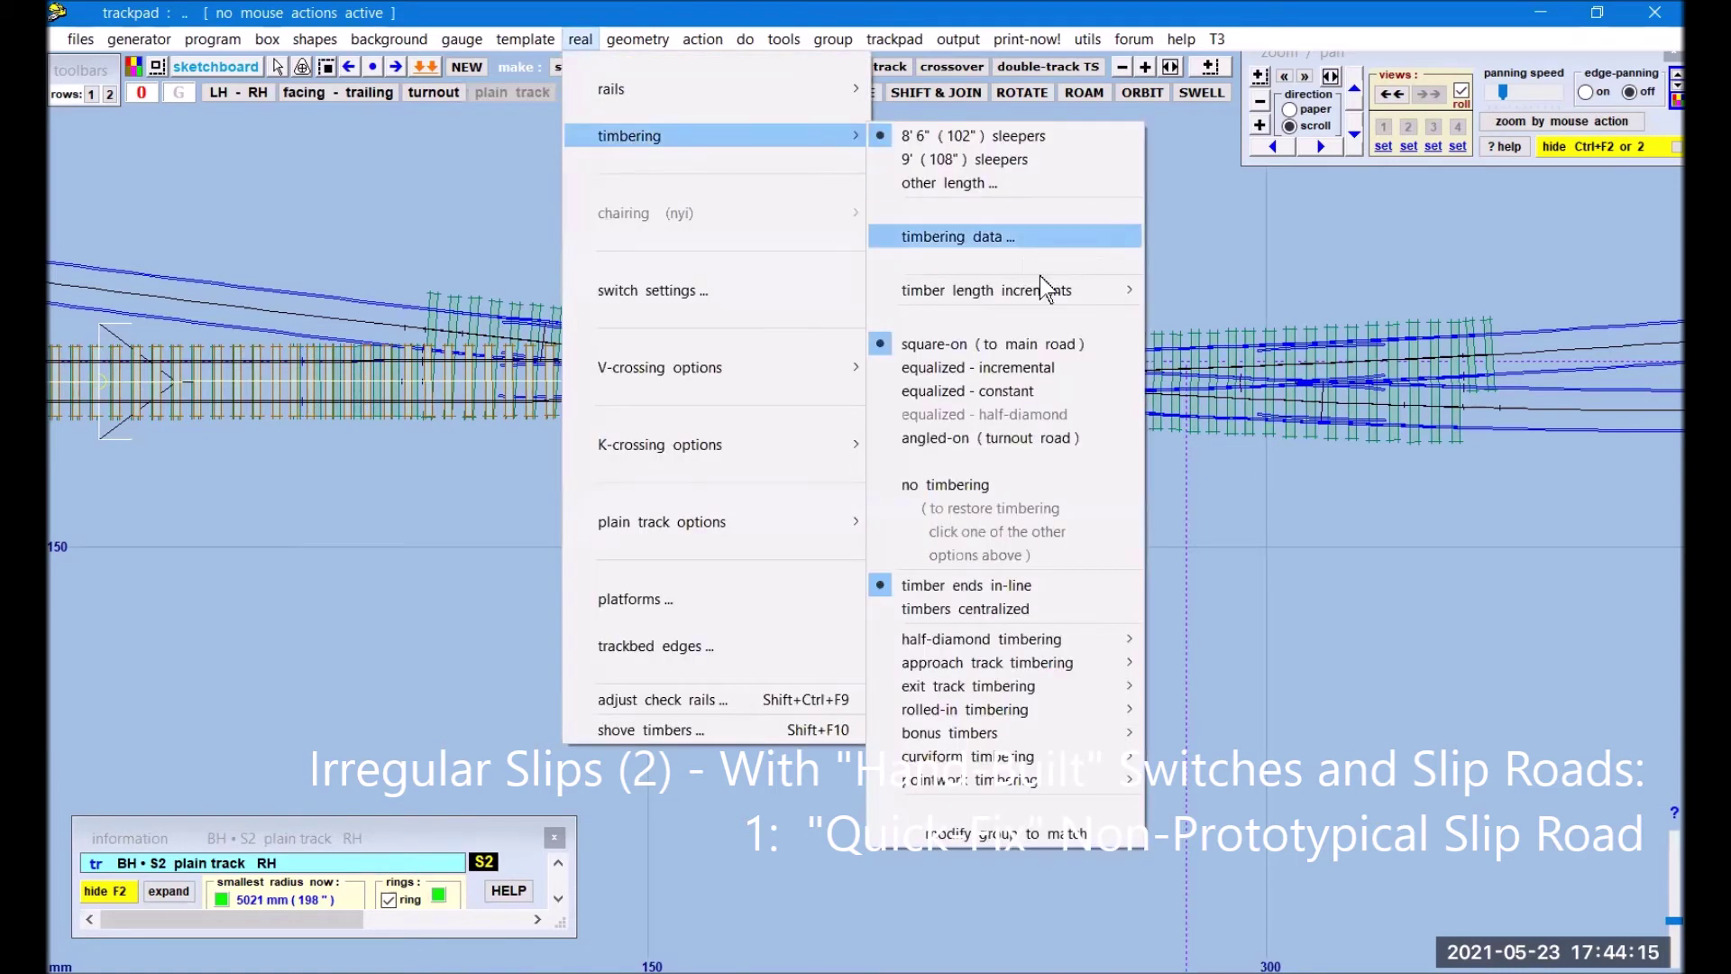
click(950, 485)
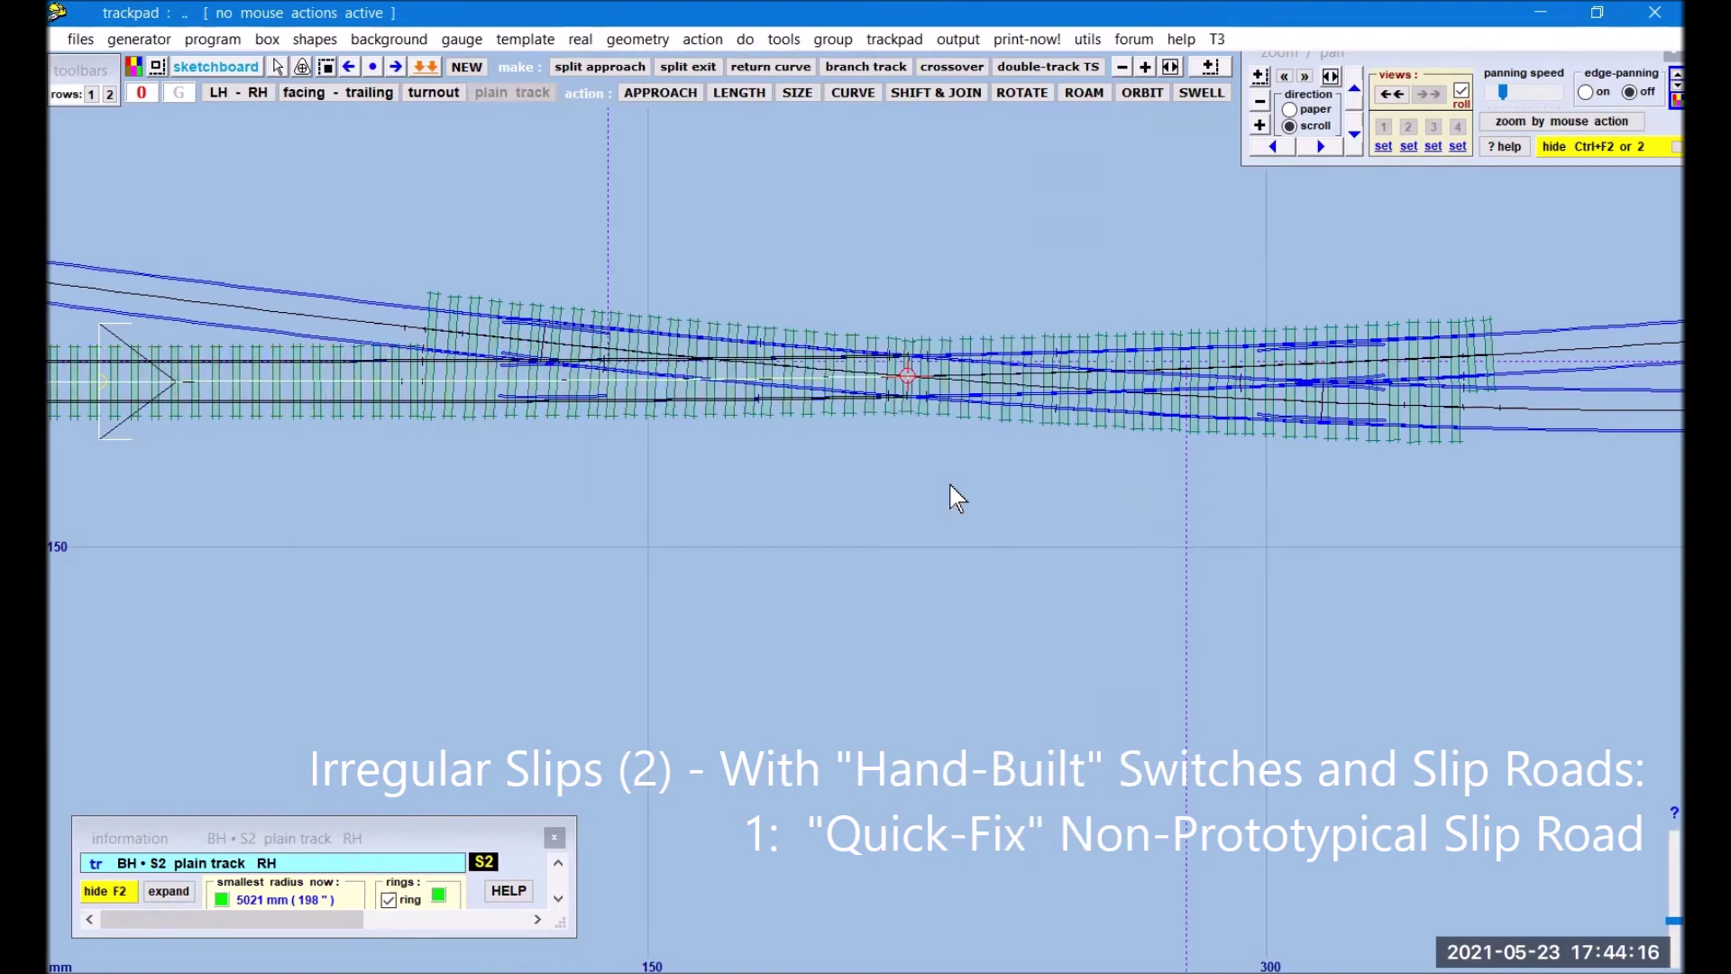
Step: Set the peg to position 1 at the plain track's far end and snake the template through it to about X -1425.89 mm
click(1261, 102)
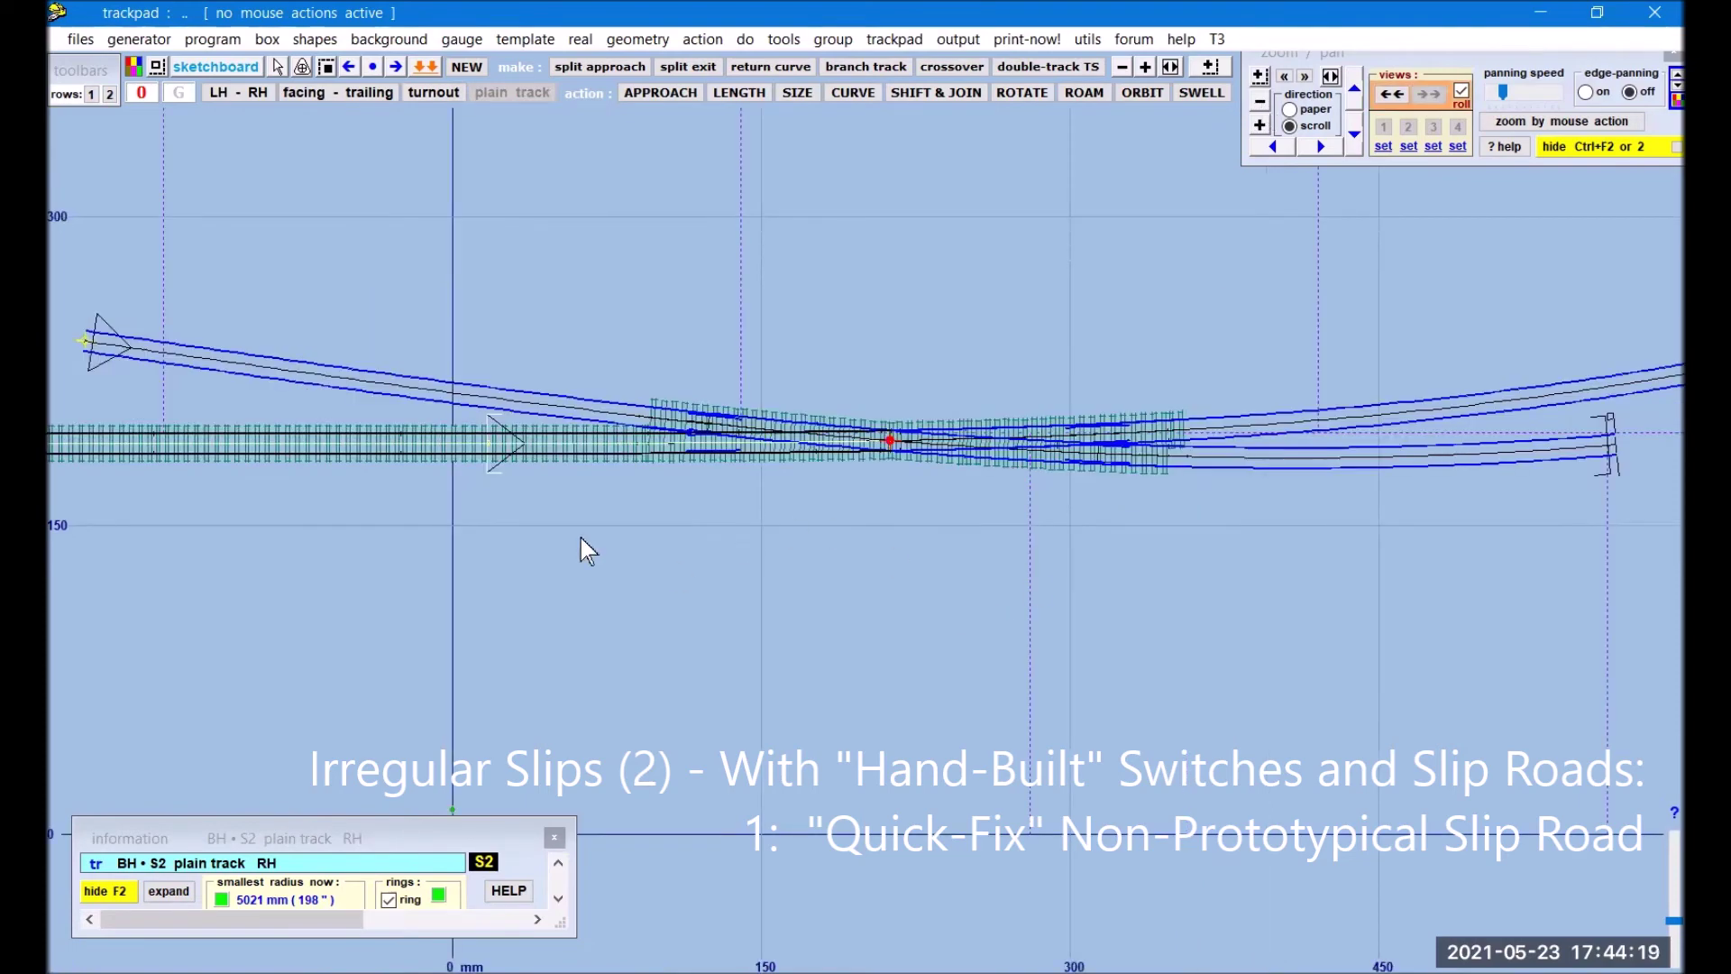
drag(589, 541, 1329, 479)
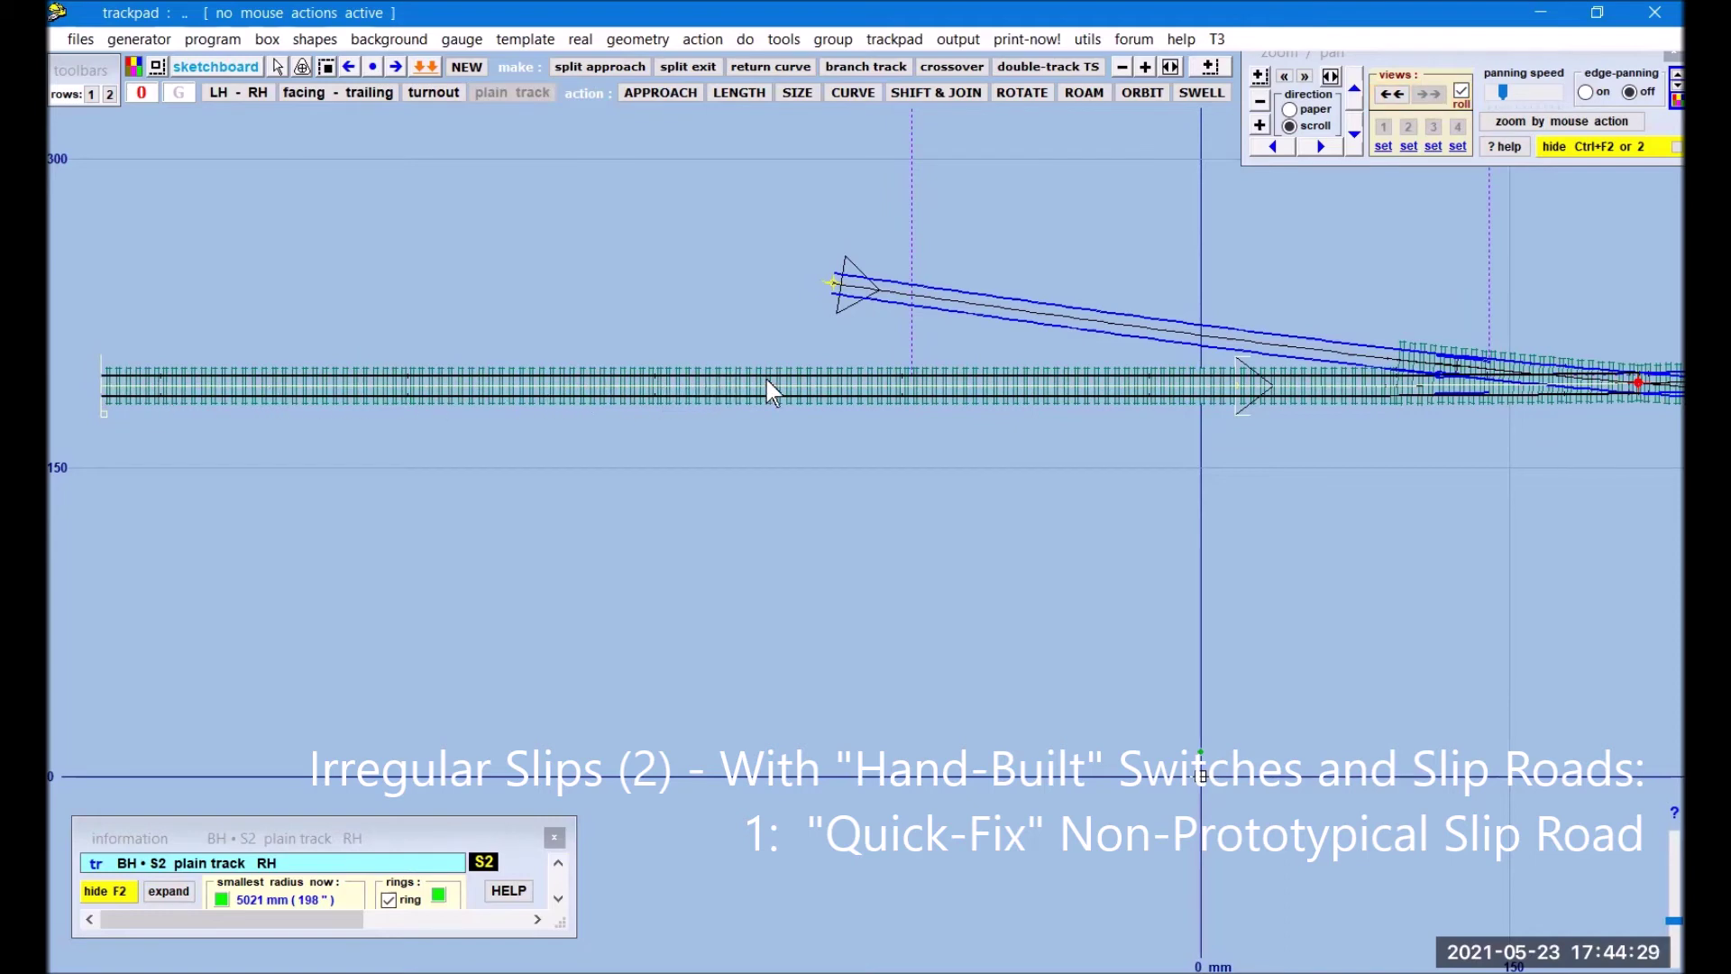
right_drag(1530, 463, 851, 506)
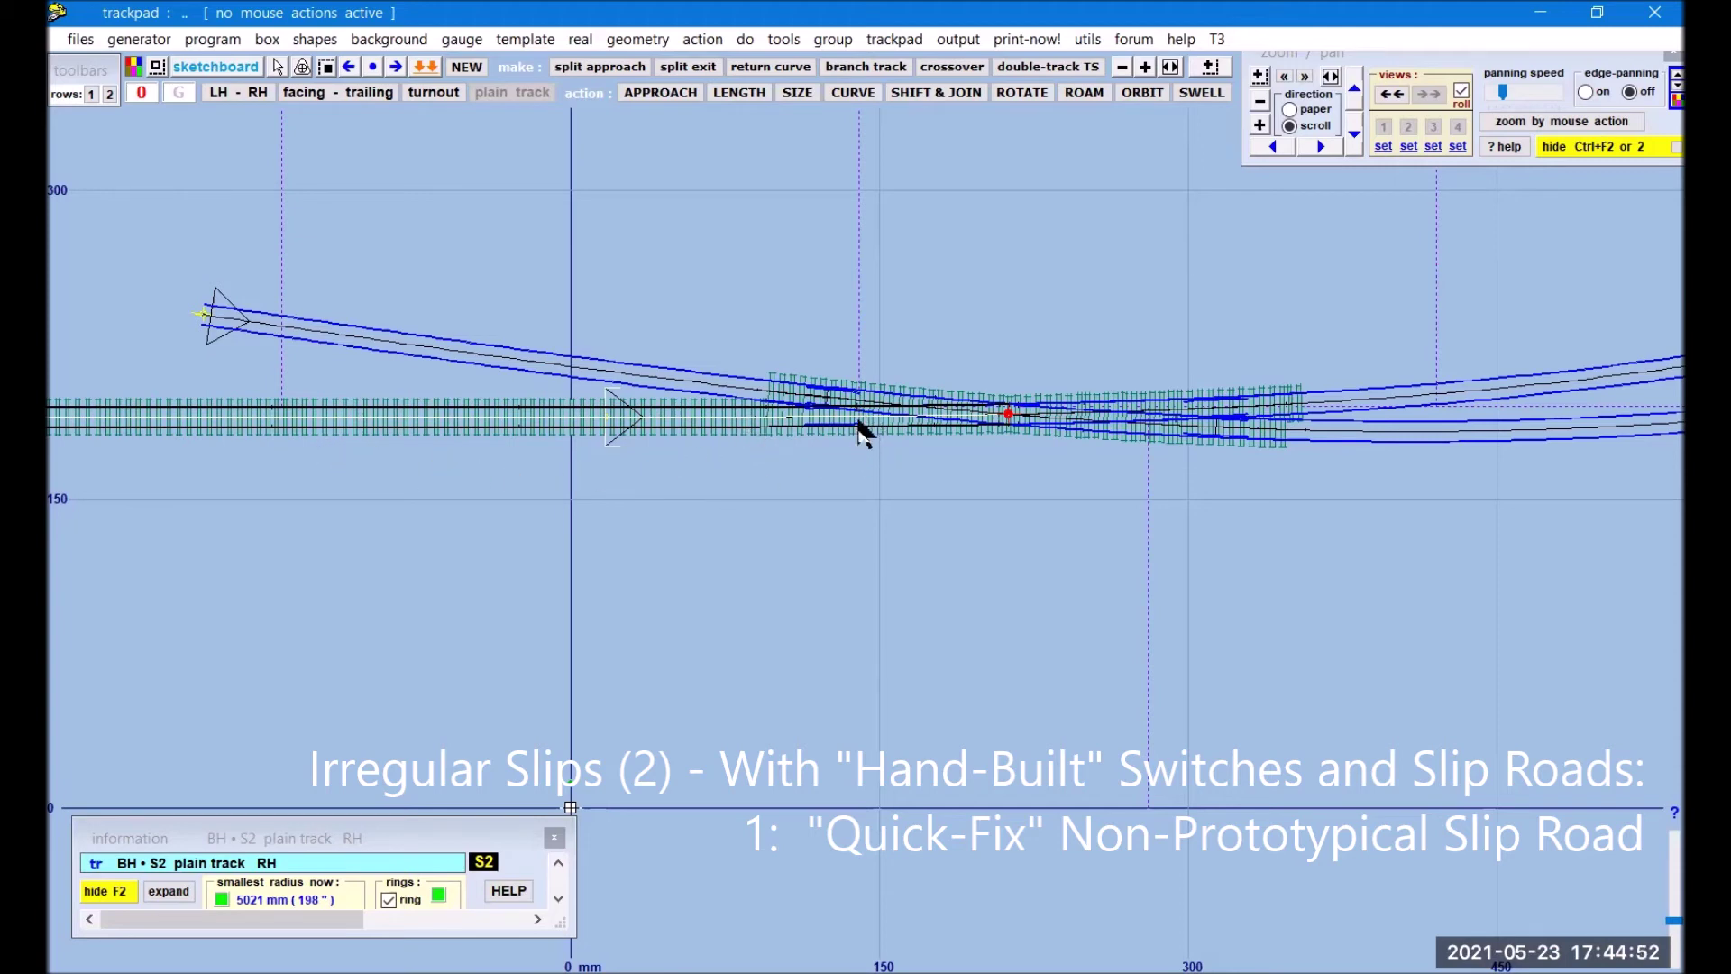
right_drag(777, 527, 1296, 507)
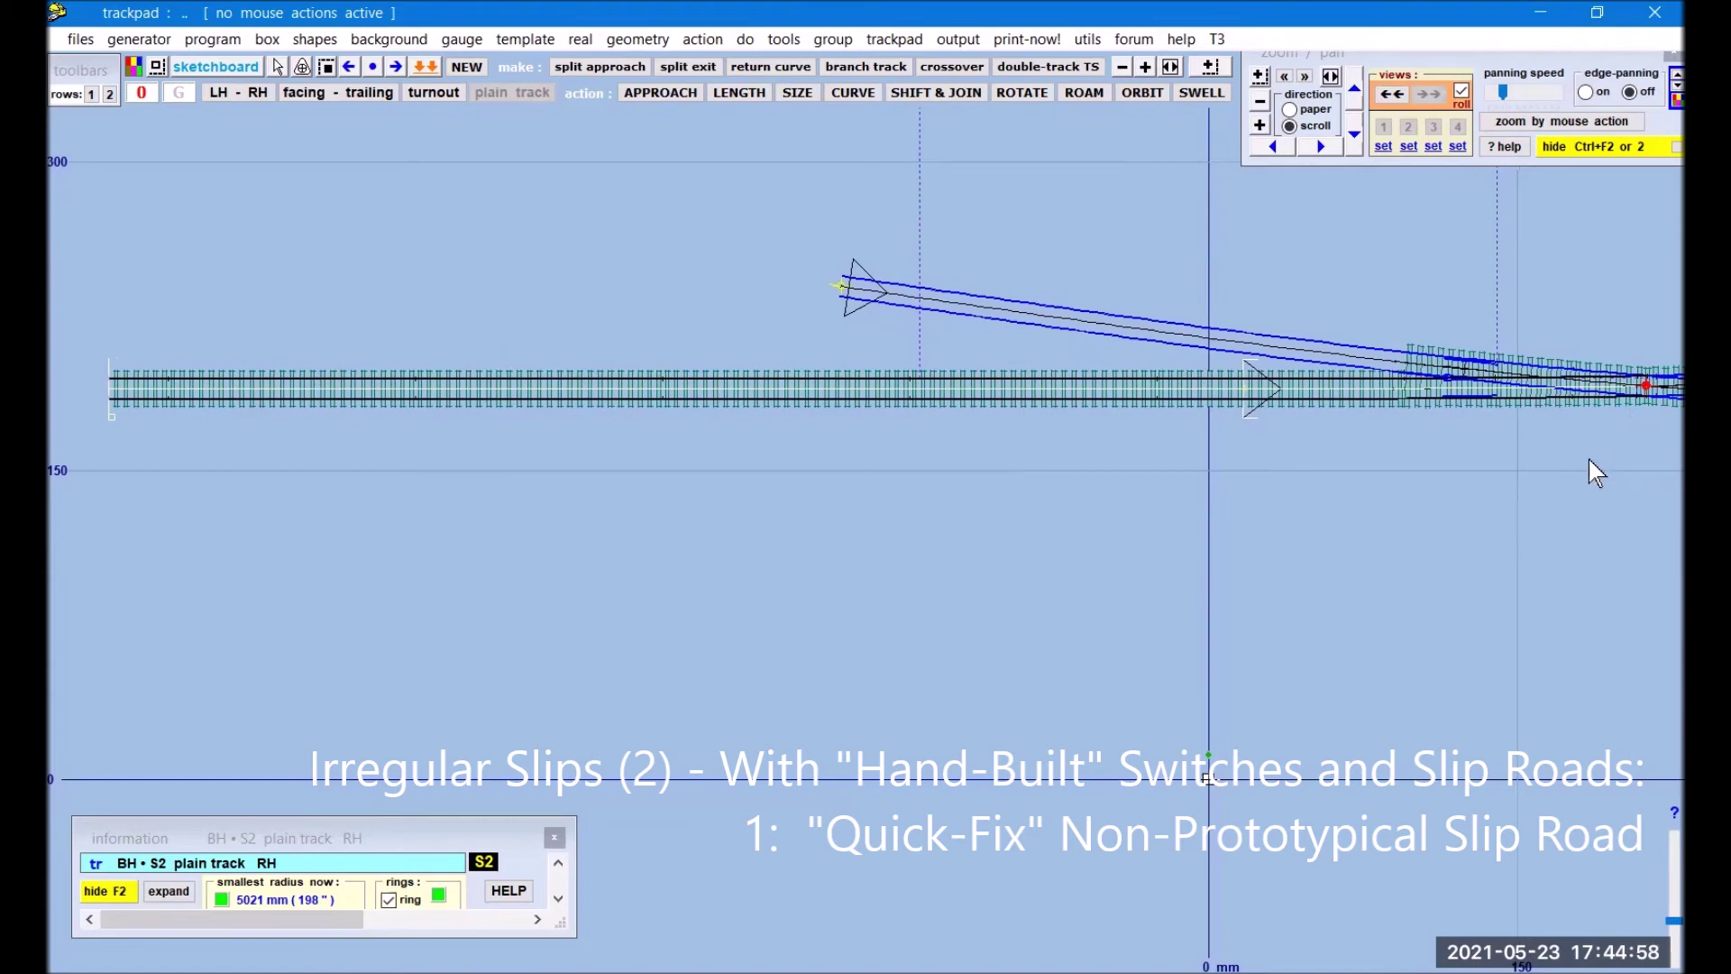
click(141, 93)
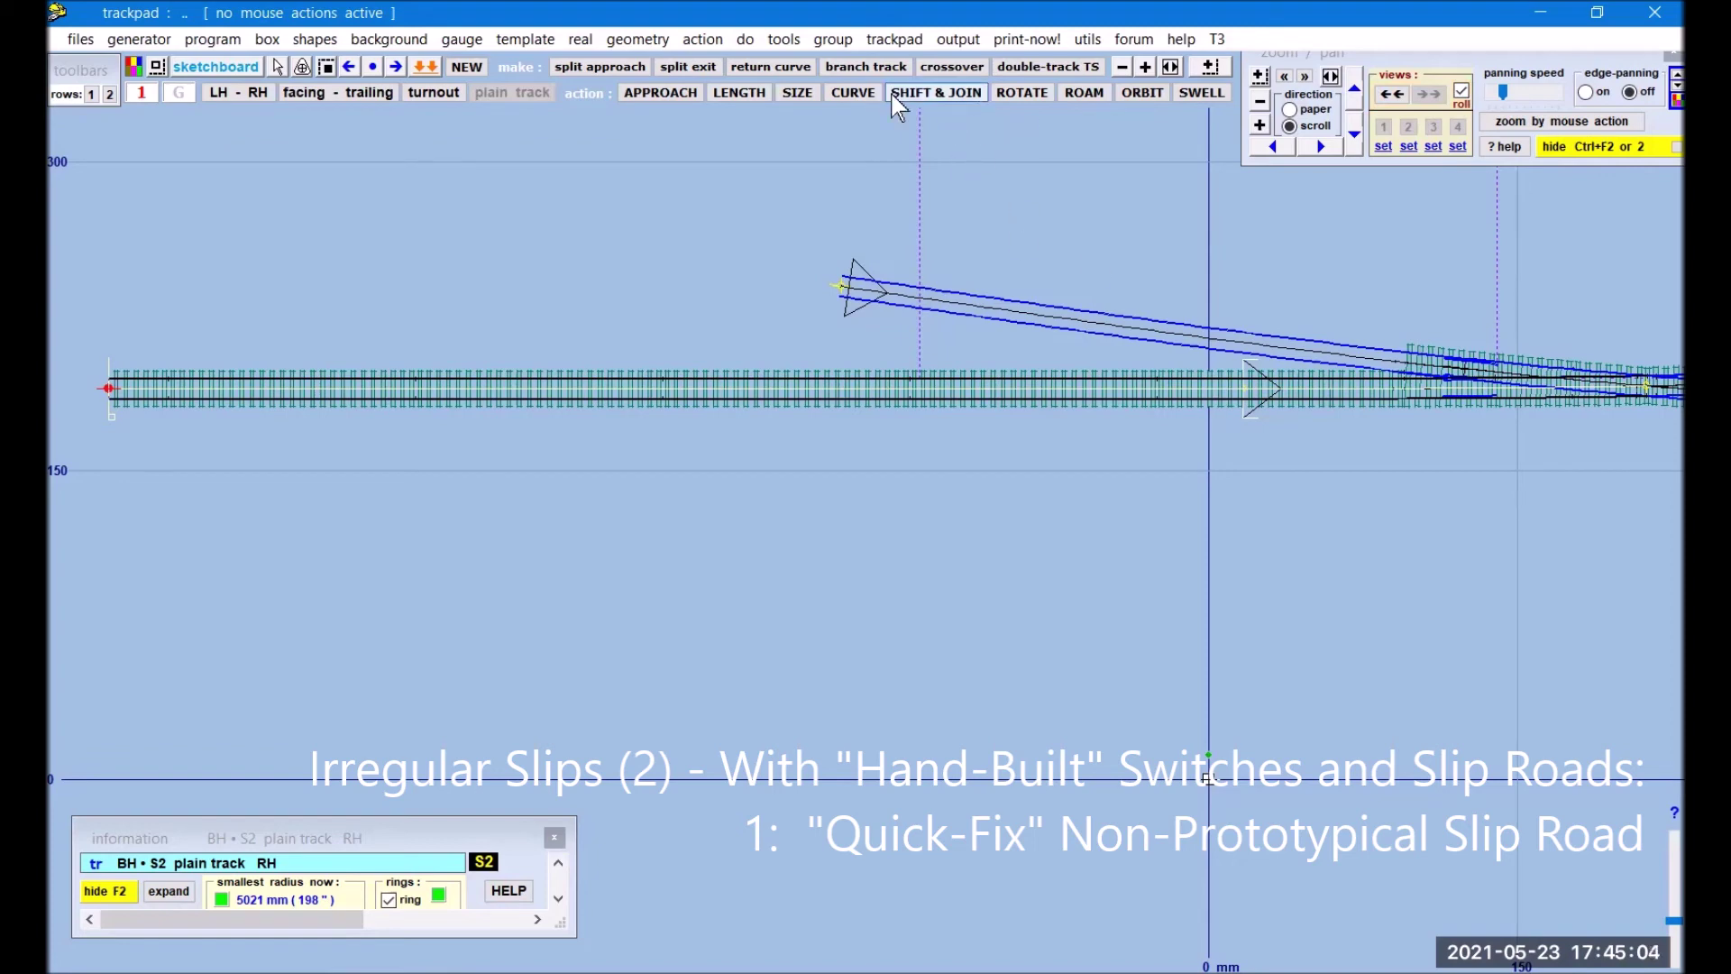
click(704, 41)
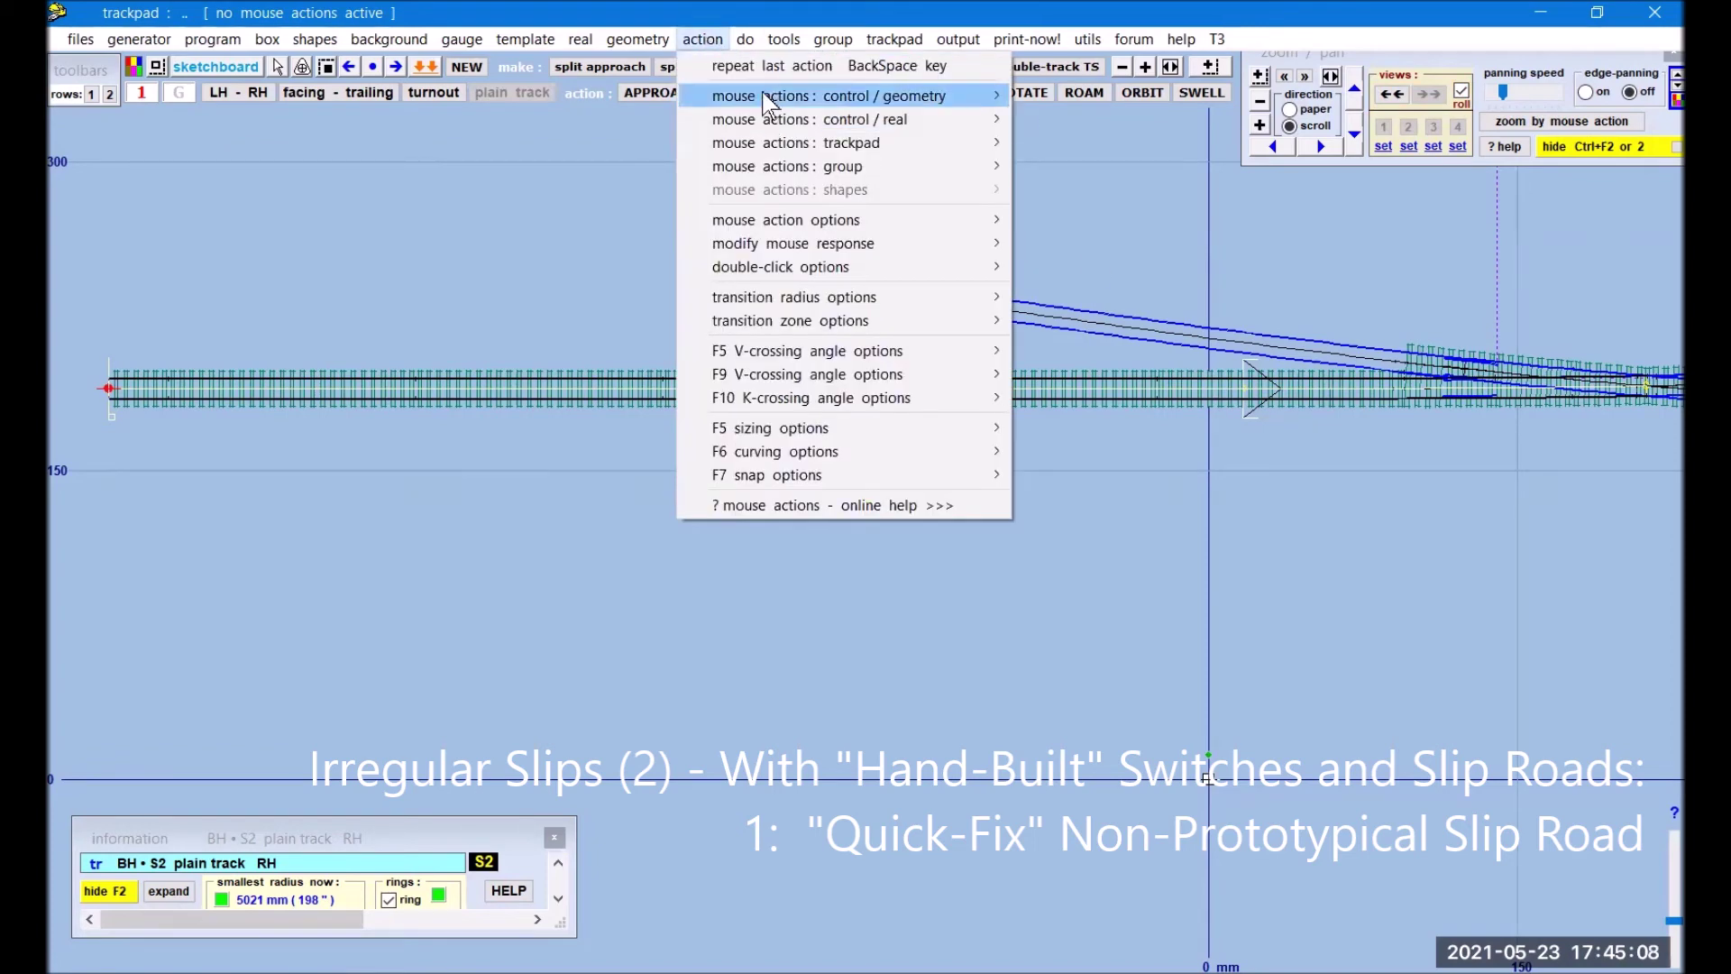
mouse_move(999, 122)
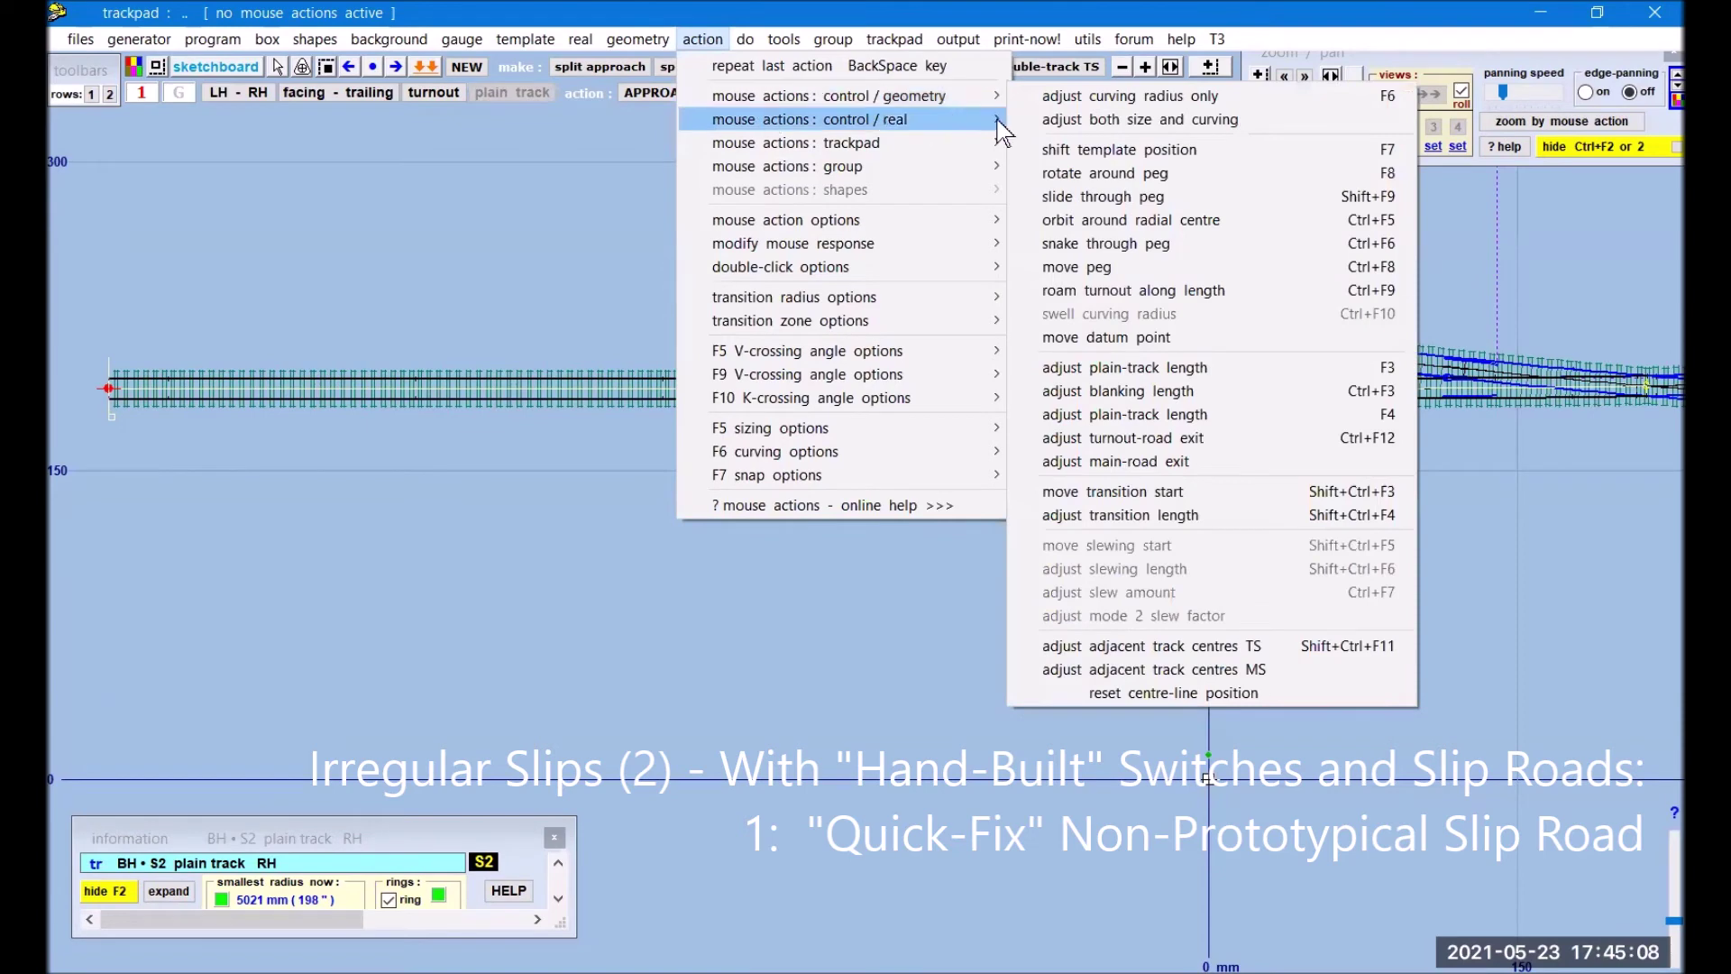
click(1140, 243)
click(180, 520)
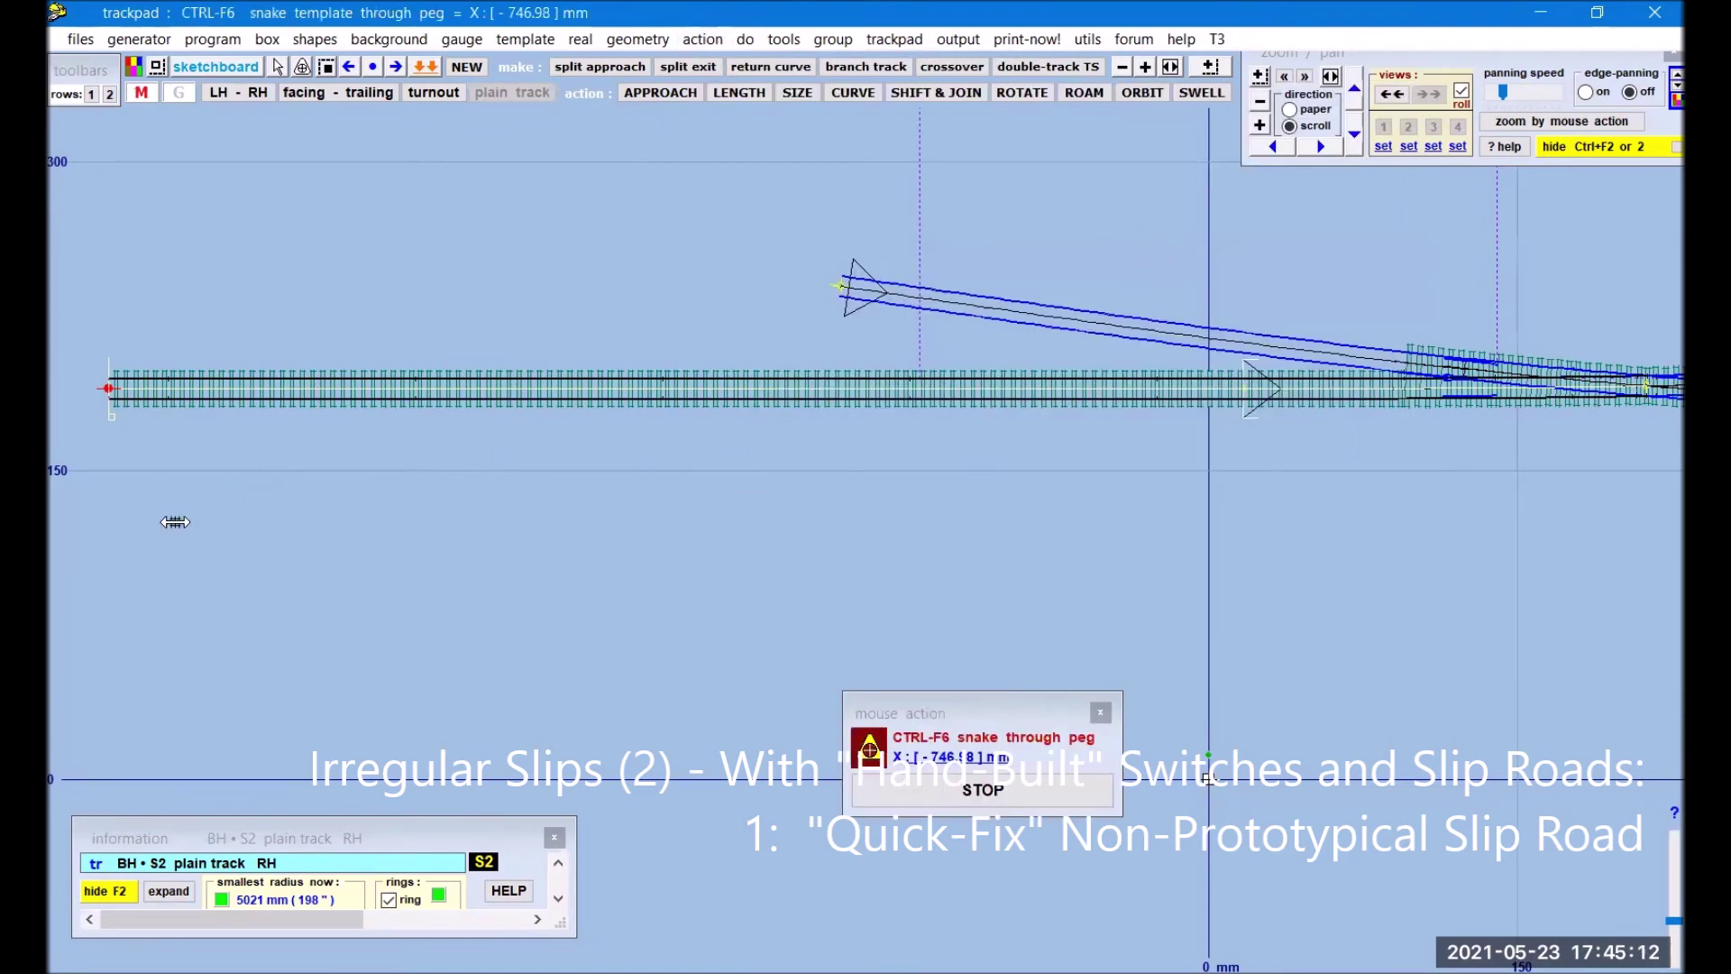
drag(181, 522, 1571, 493)
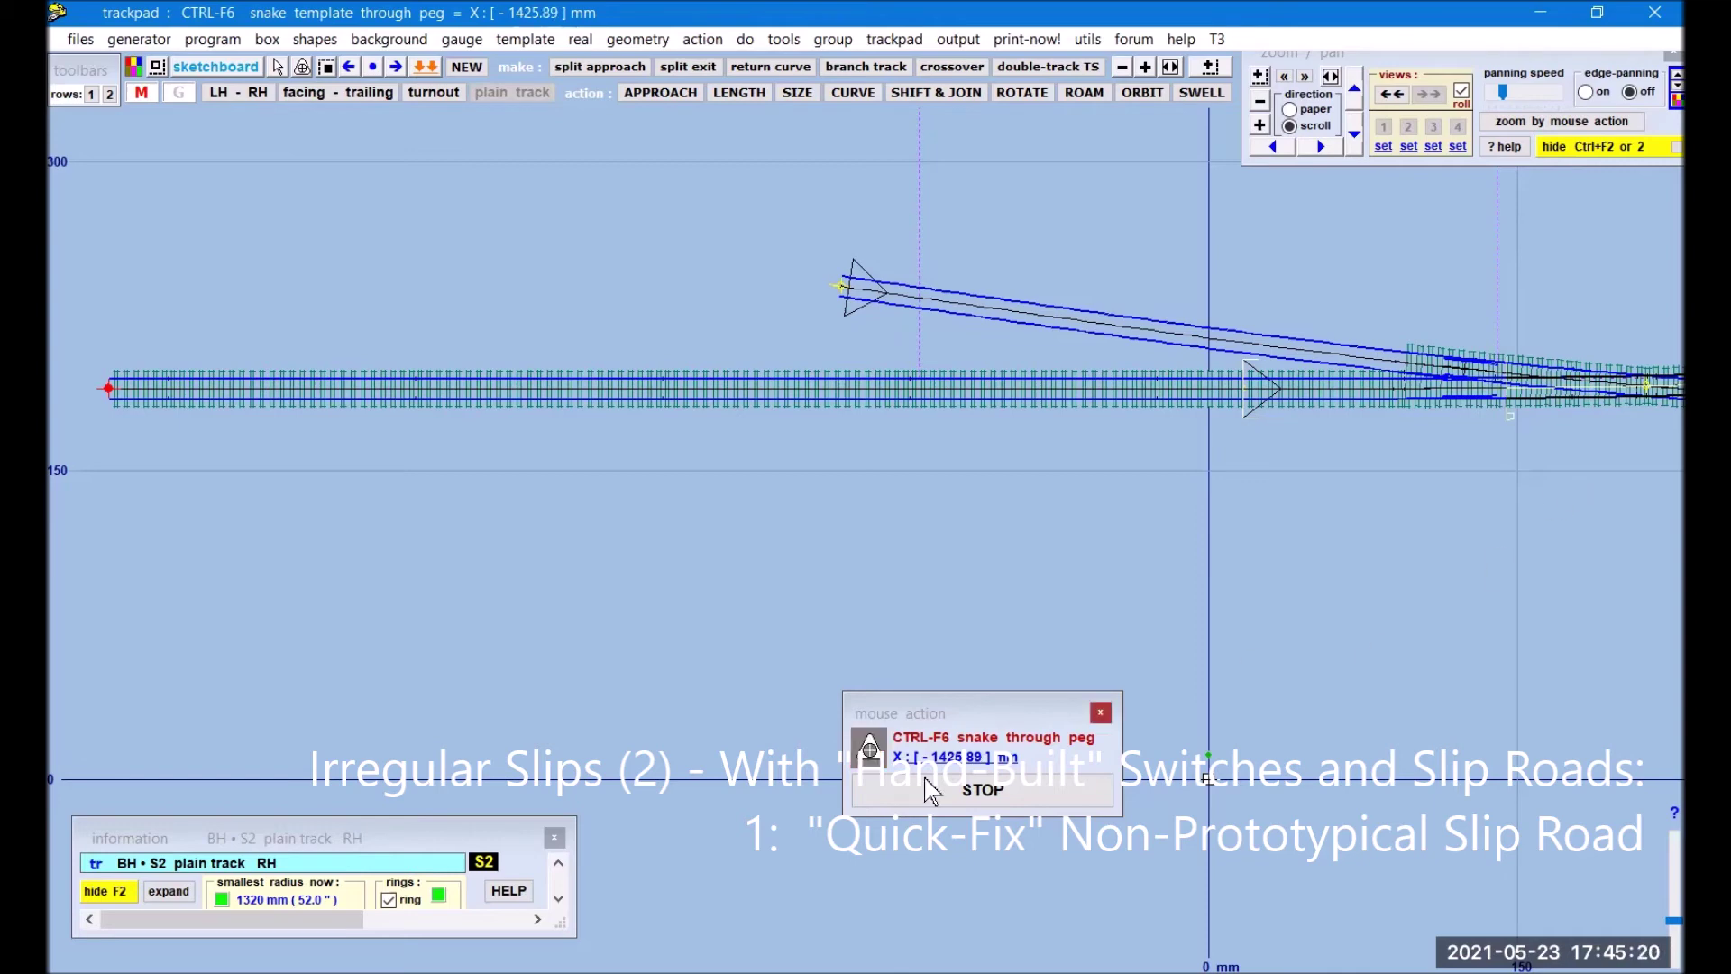
click(983, 790)
Step: Snake the plain track through the peg to about X -1421.51 mm, aligning its end with the check rail end at the V-crossing
drag(1407, 571, 805, 593)
click(1260, 126)
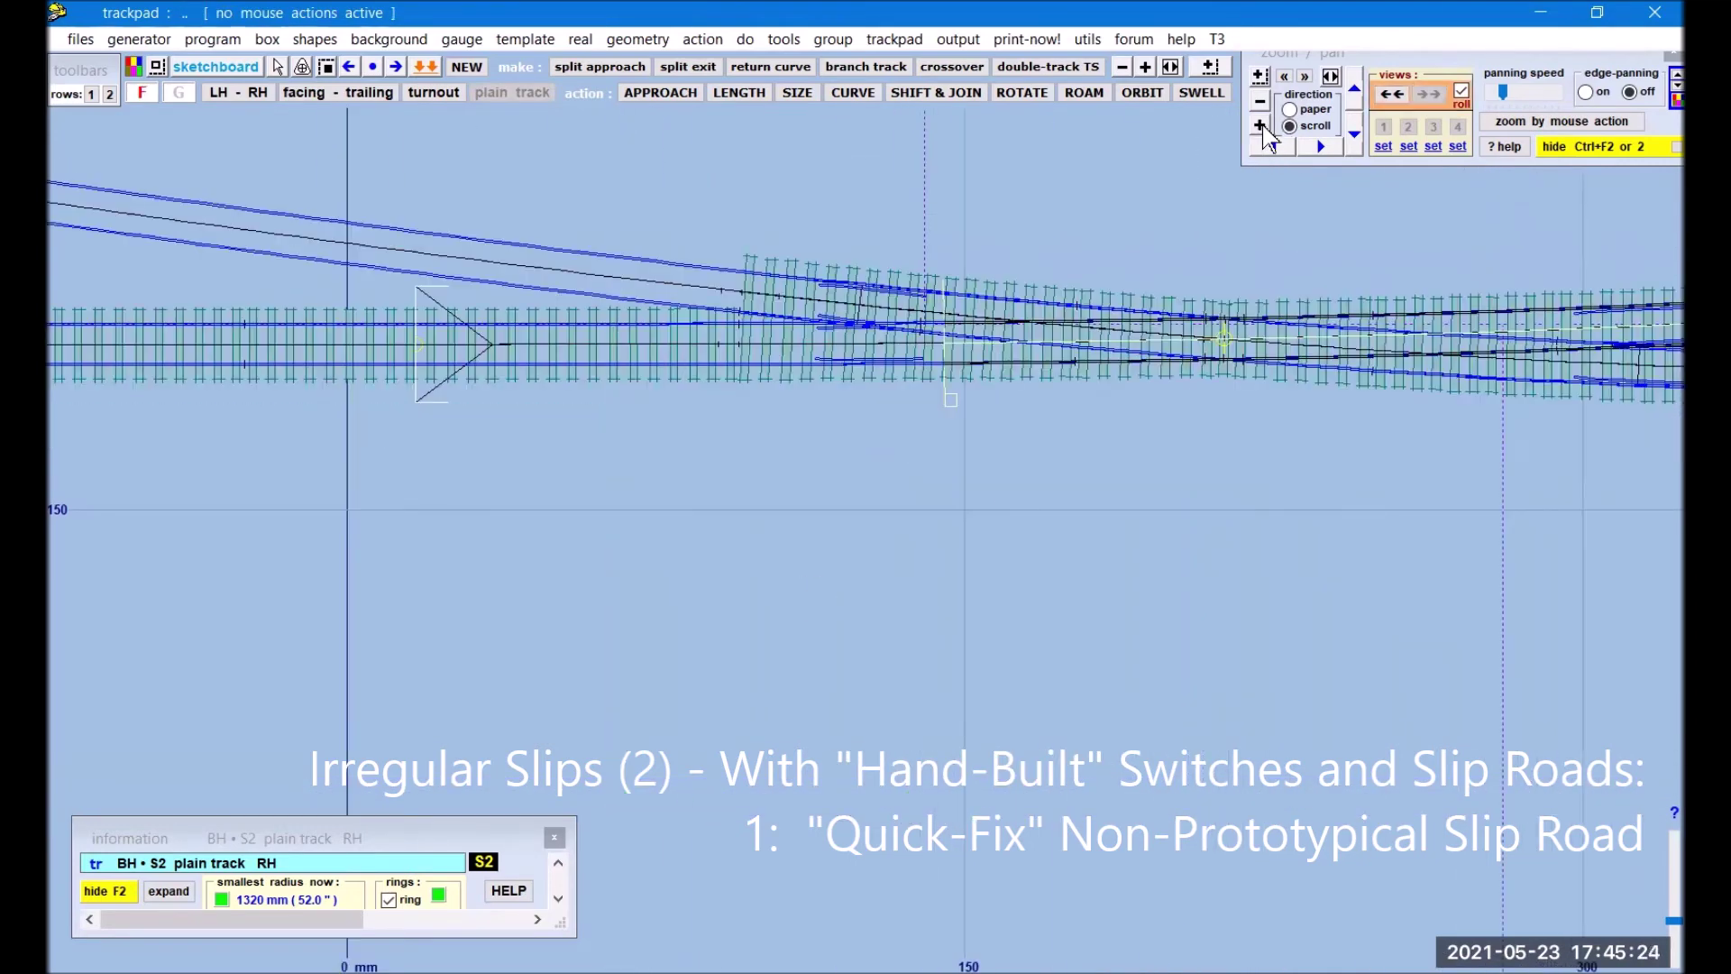
click(1260, 125)
drag(1246, 422, 785, 720)
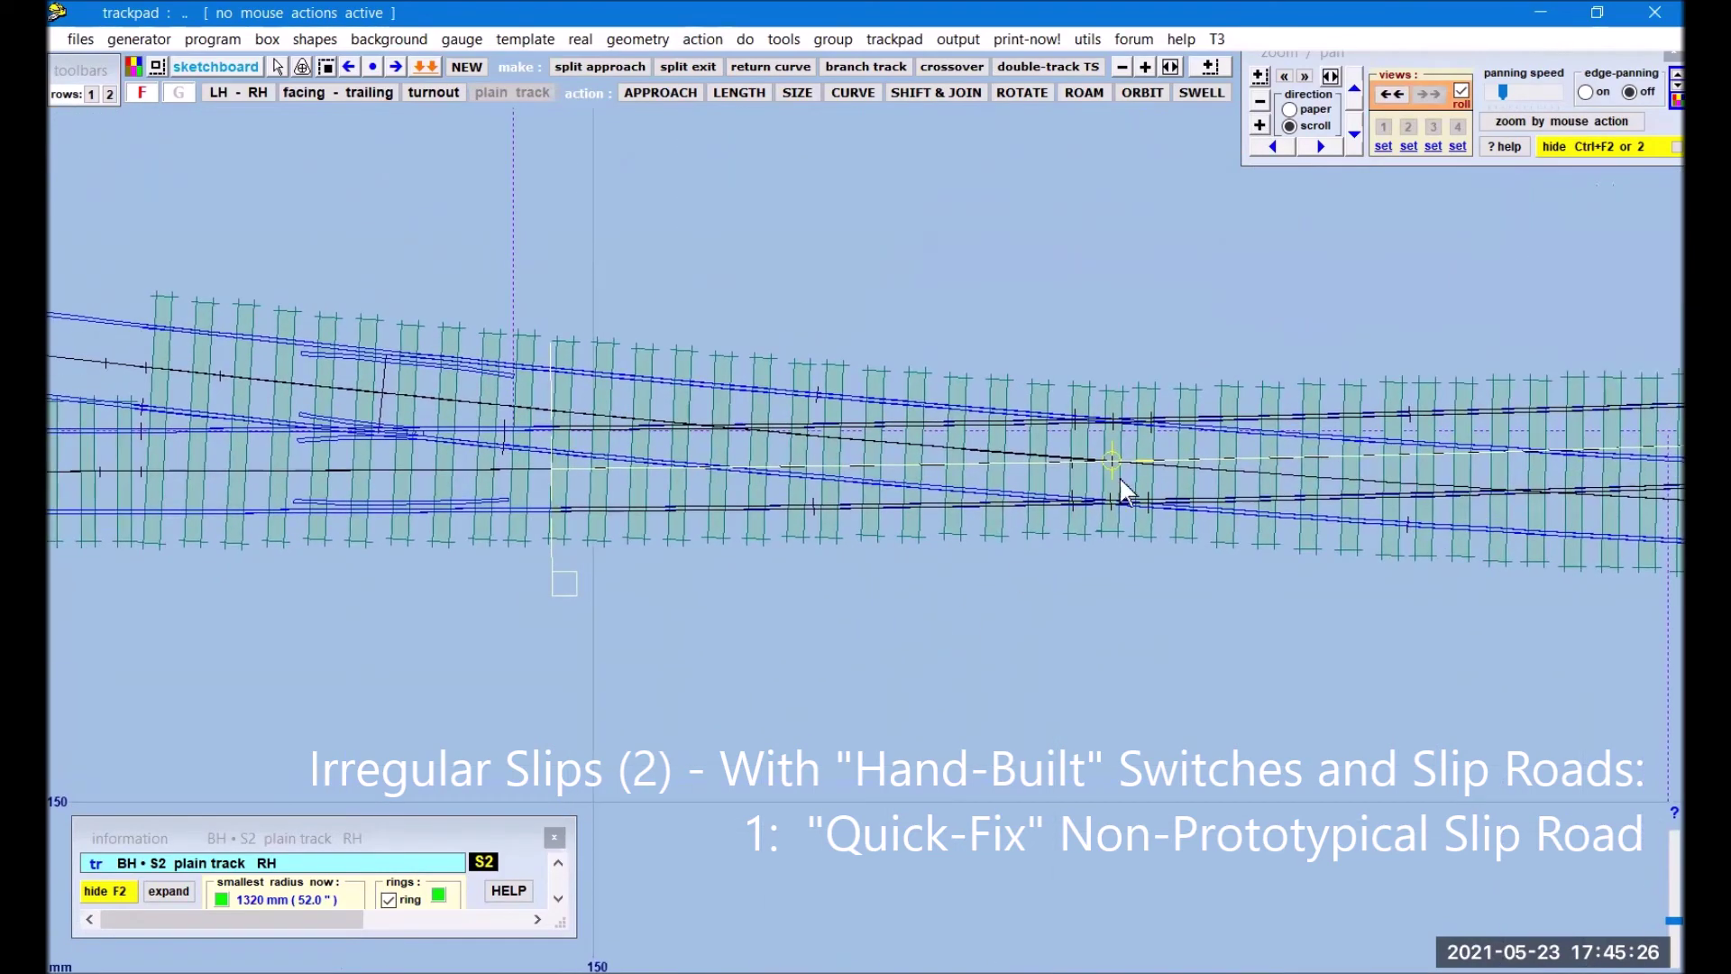
click(1261, 125)
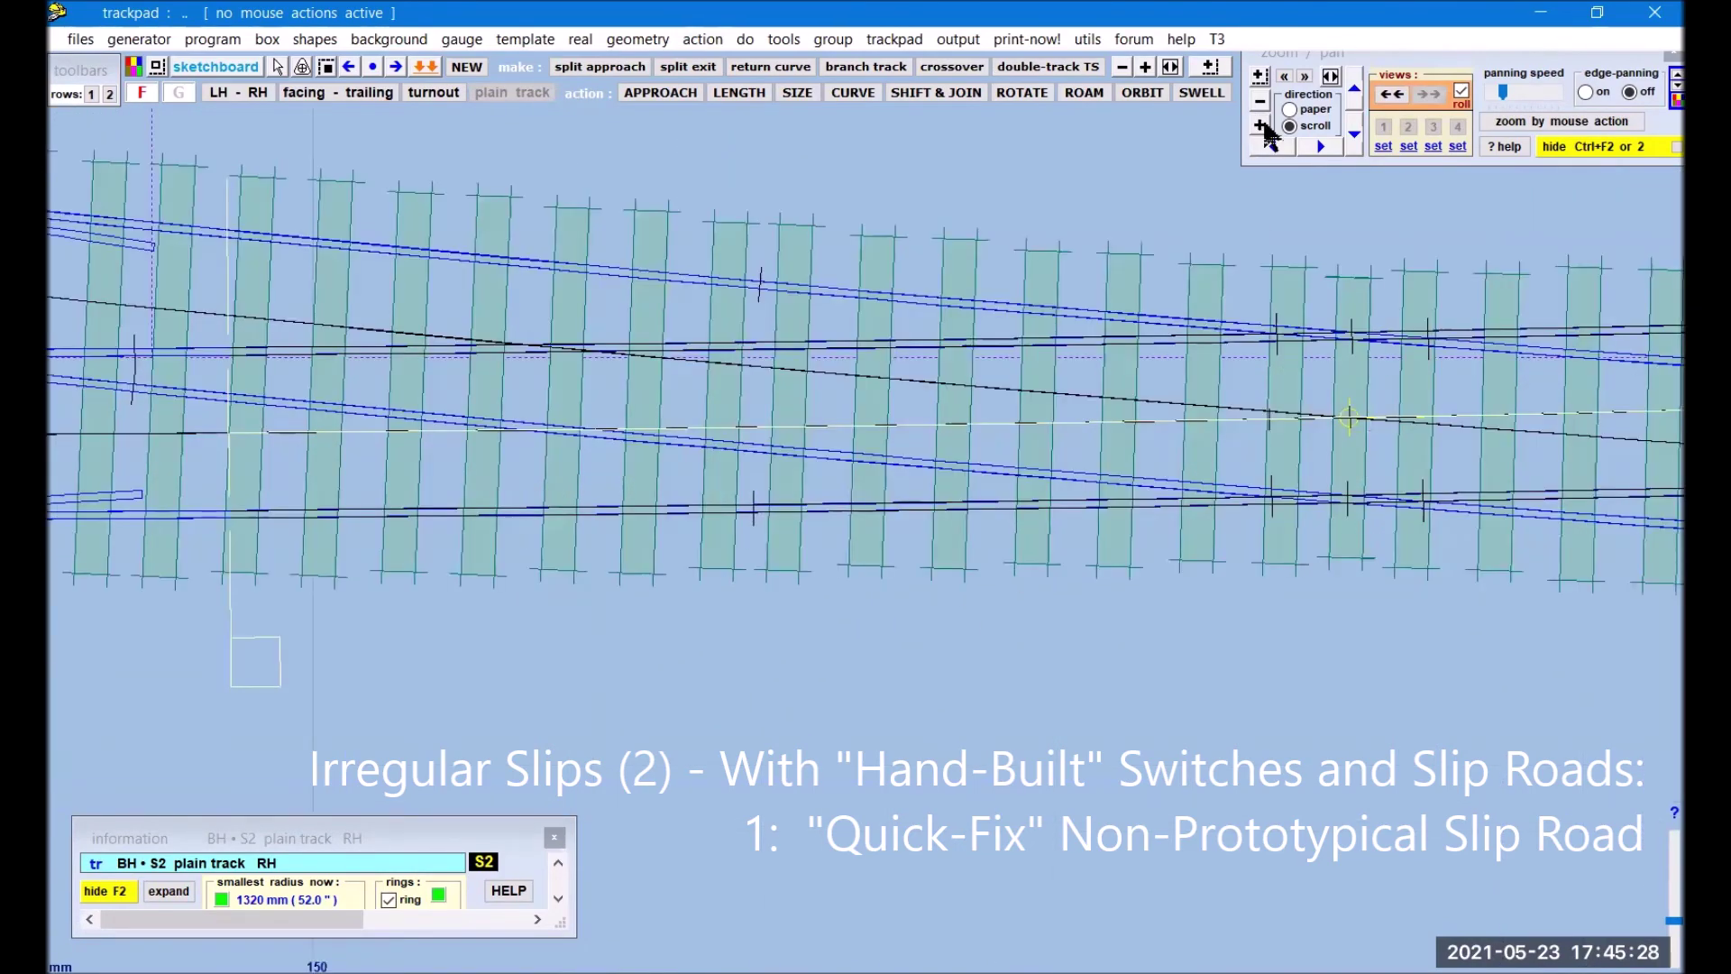
drag(386, 677, 859, 660)
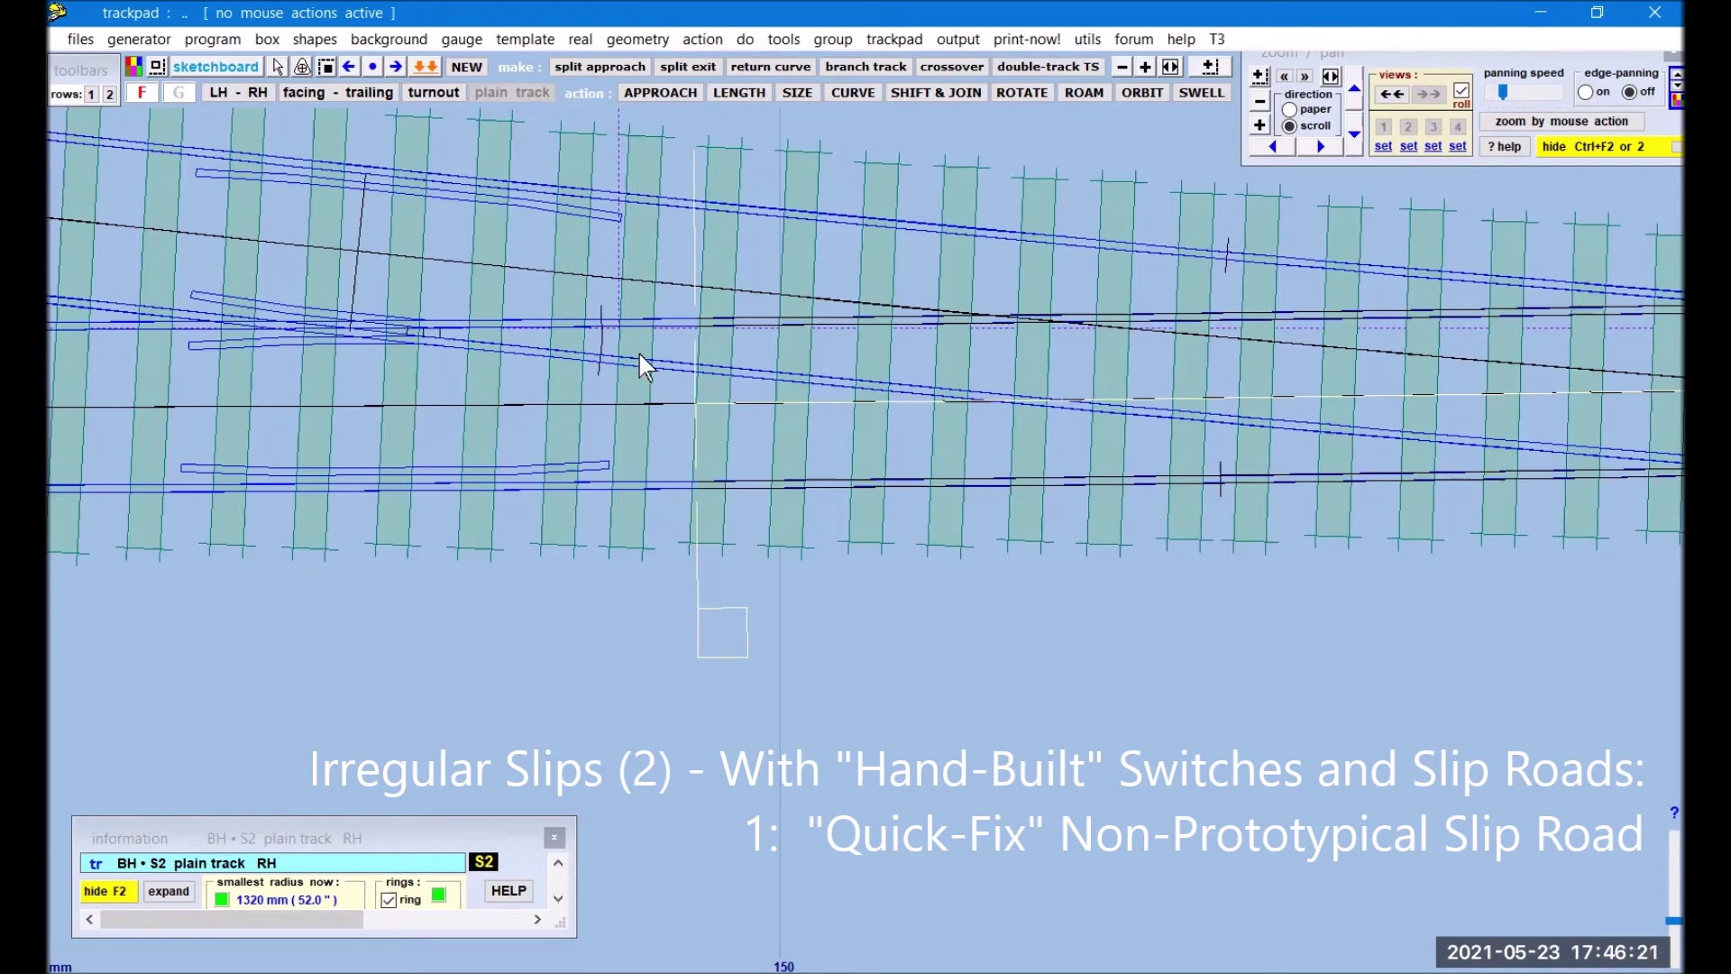
click(703, 38)
mouse_move(728, 104)
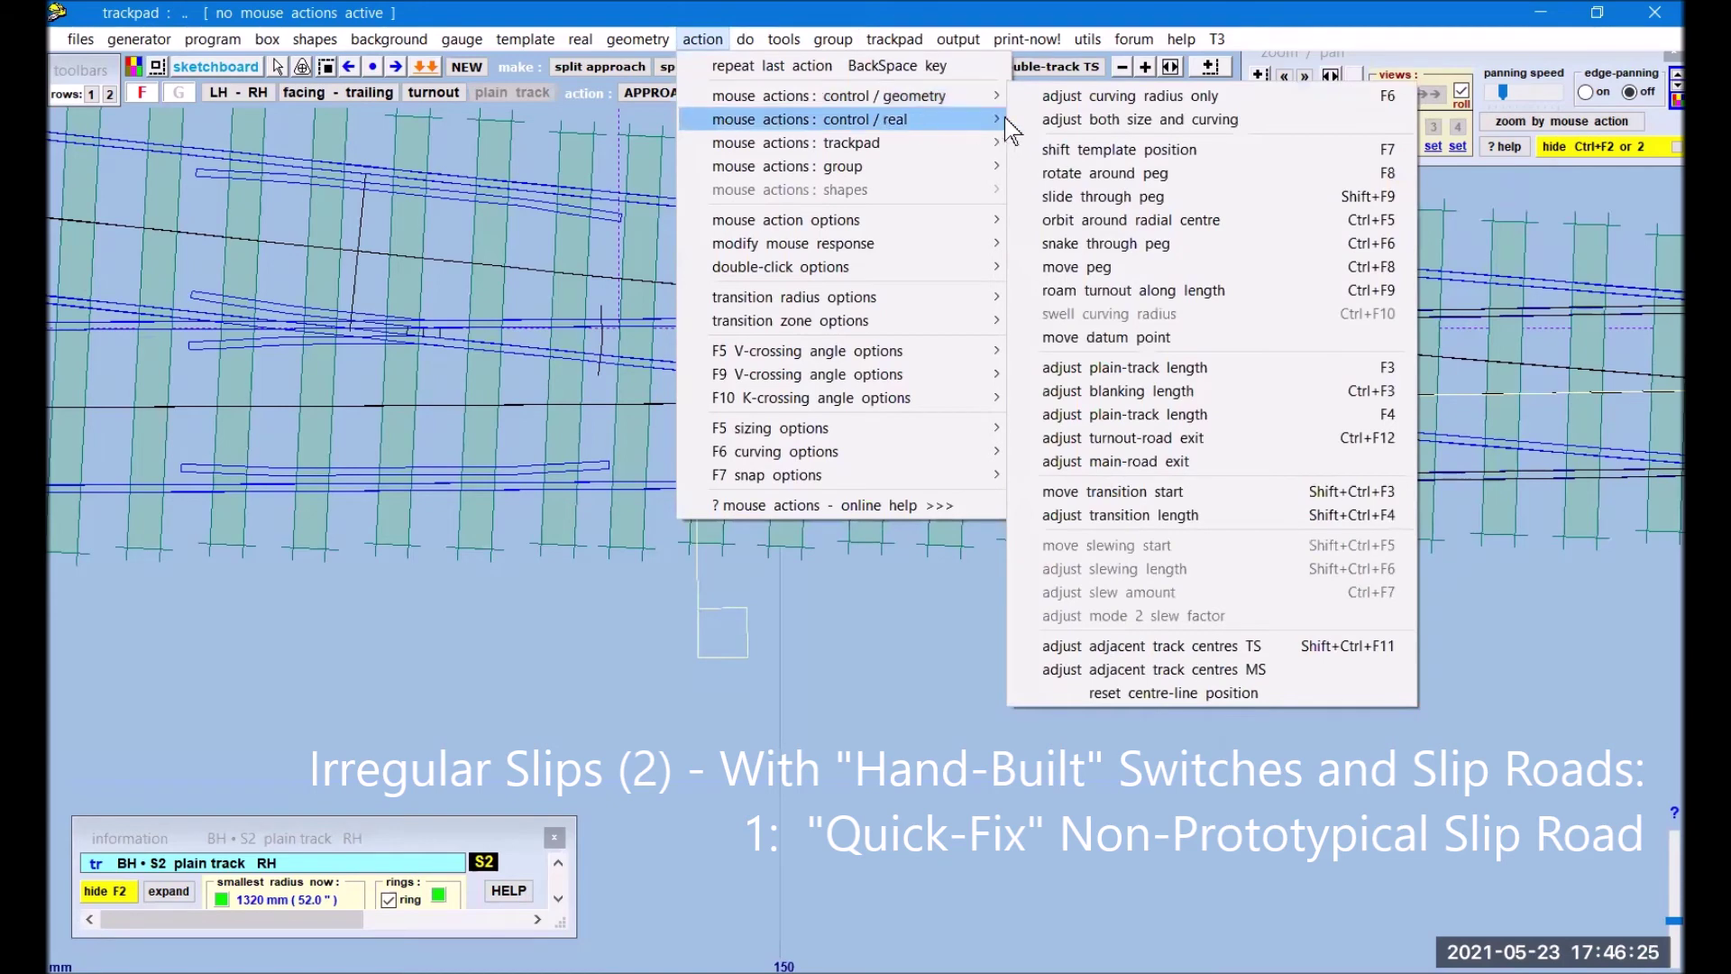
click(1155, 255)
mouse_move(1263, 603)
mouse_down()
mouse_move(1181, 602)
mouse_move(1195, 602)
mouse_up()
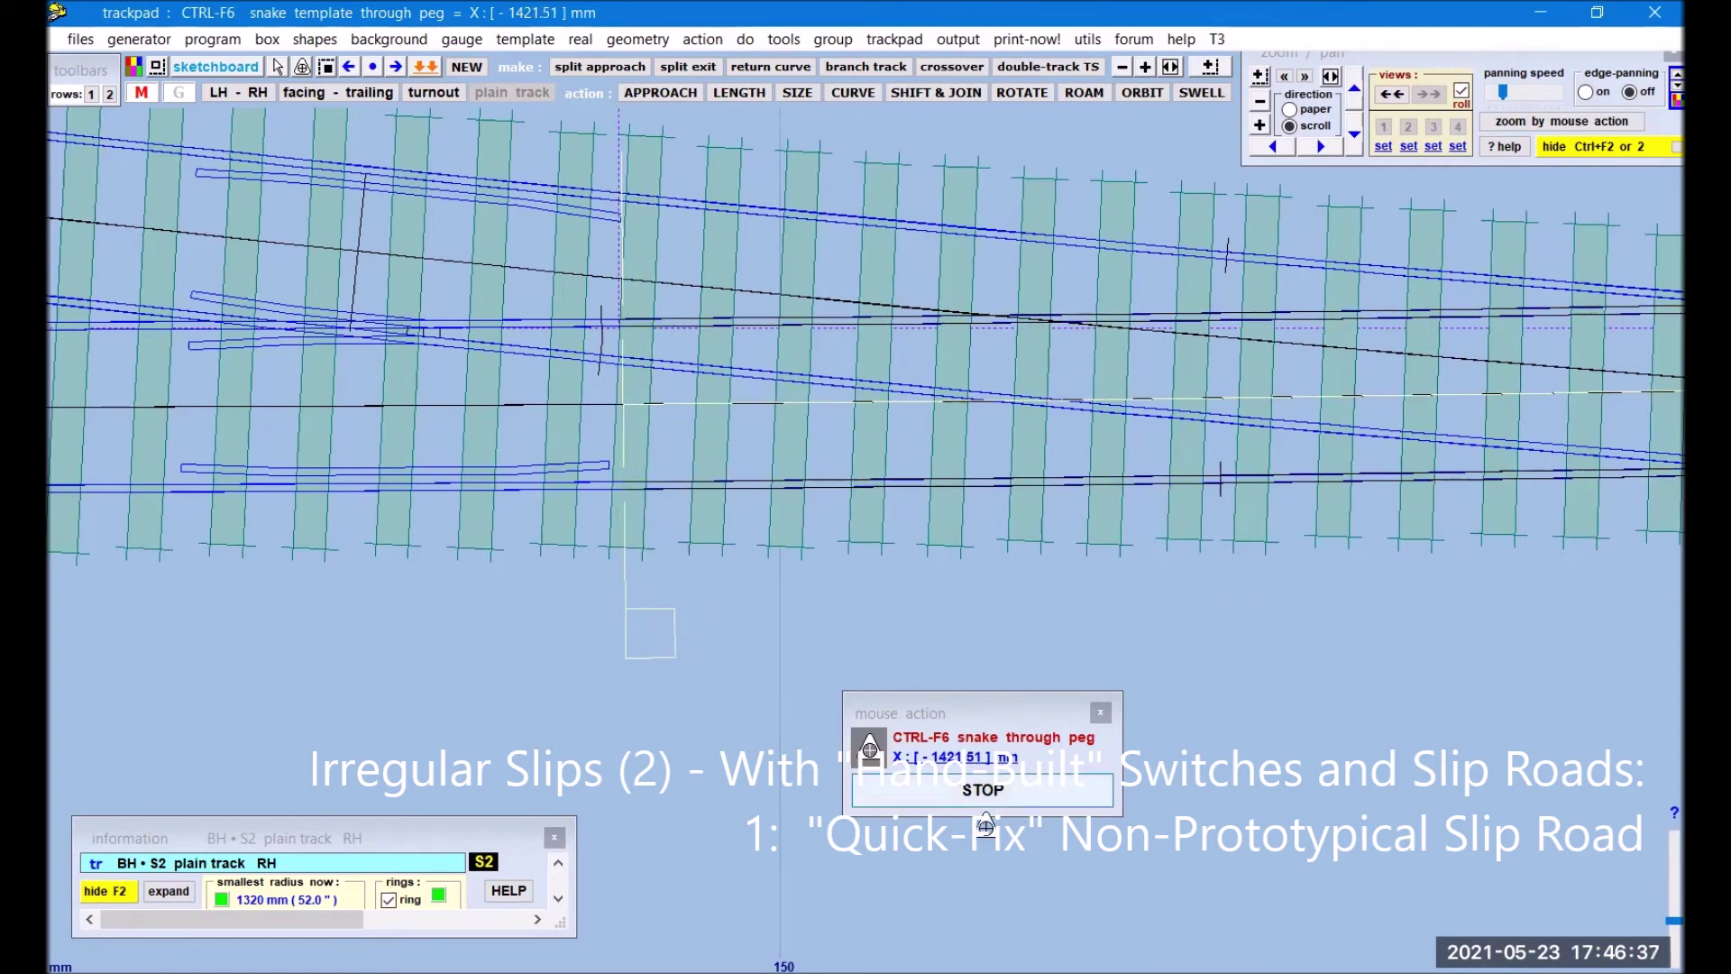
click(1006, 799)
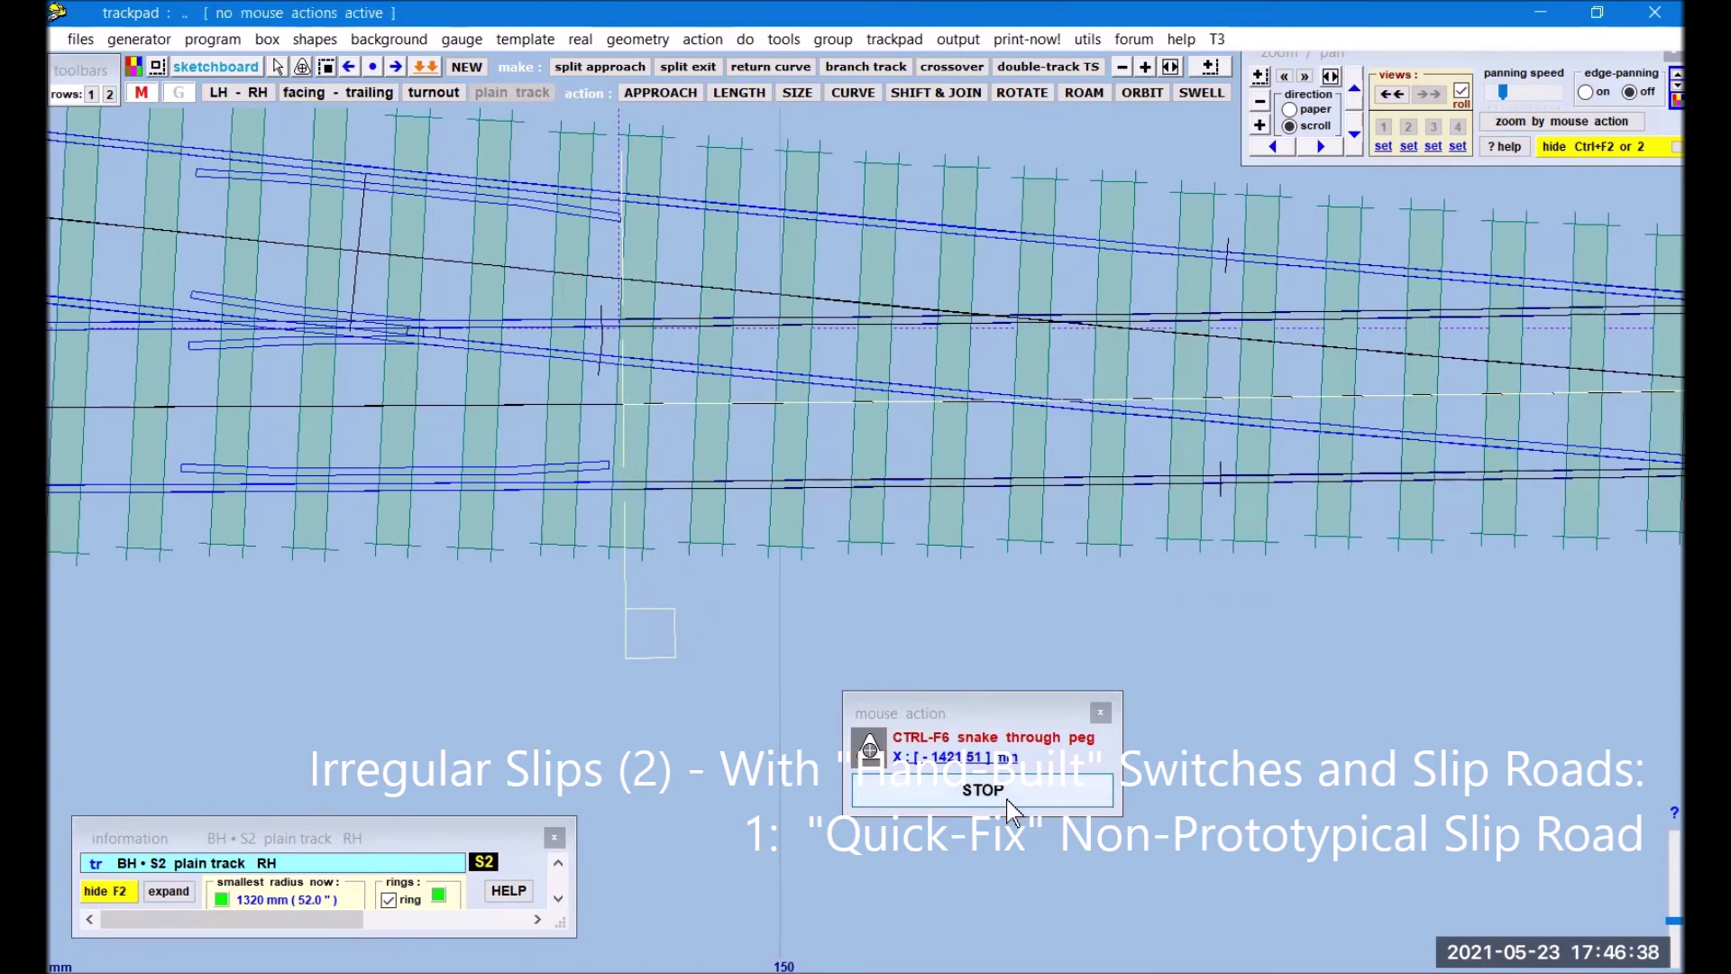
click(1259, 101)
right_drag(1448, 645, 1025, 603)
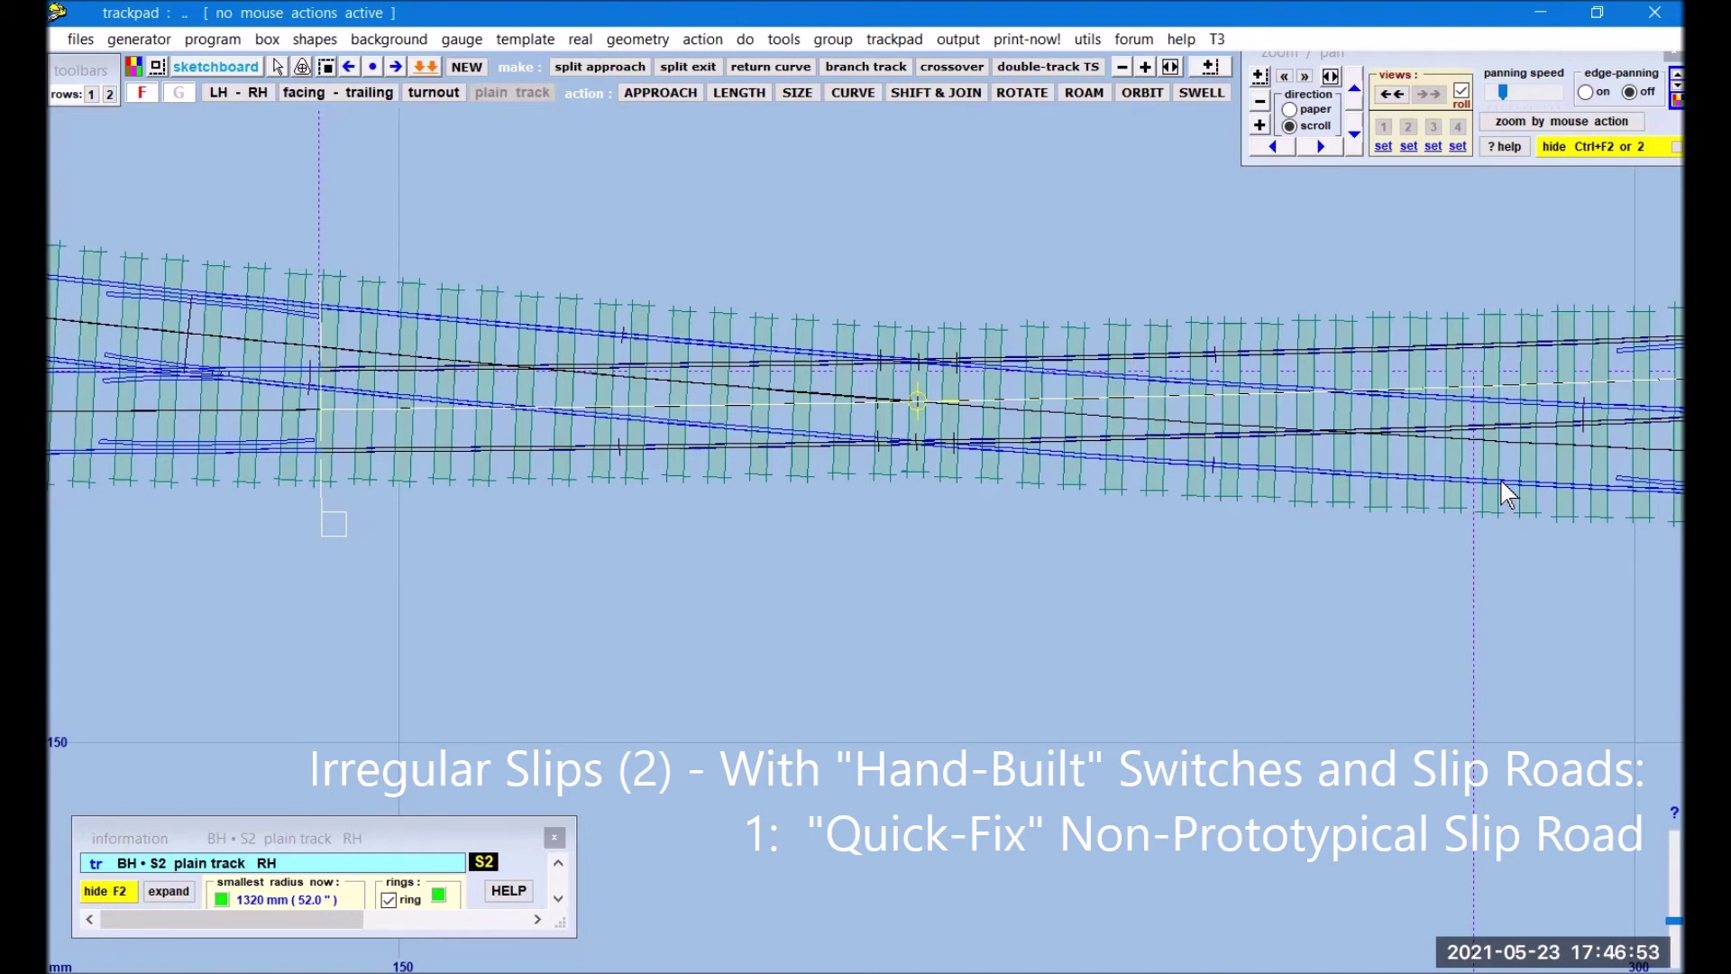
Step: Set the peg to position 1 at the near end of the plain track and change the template to constant radius
drag(488, 571, 638, 571)
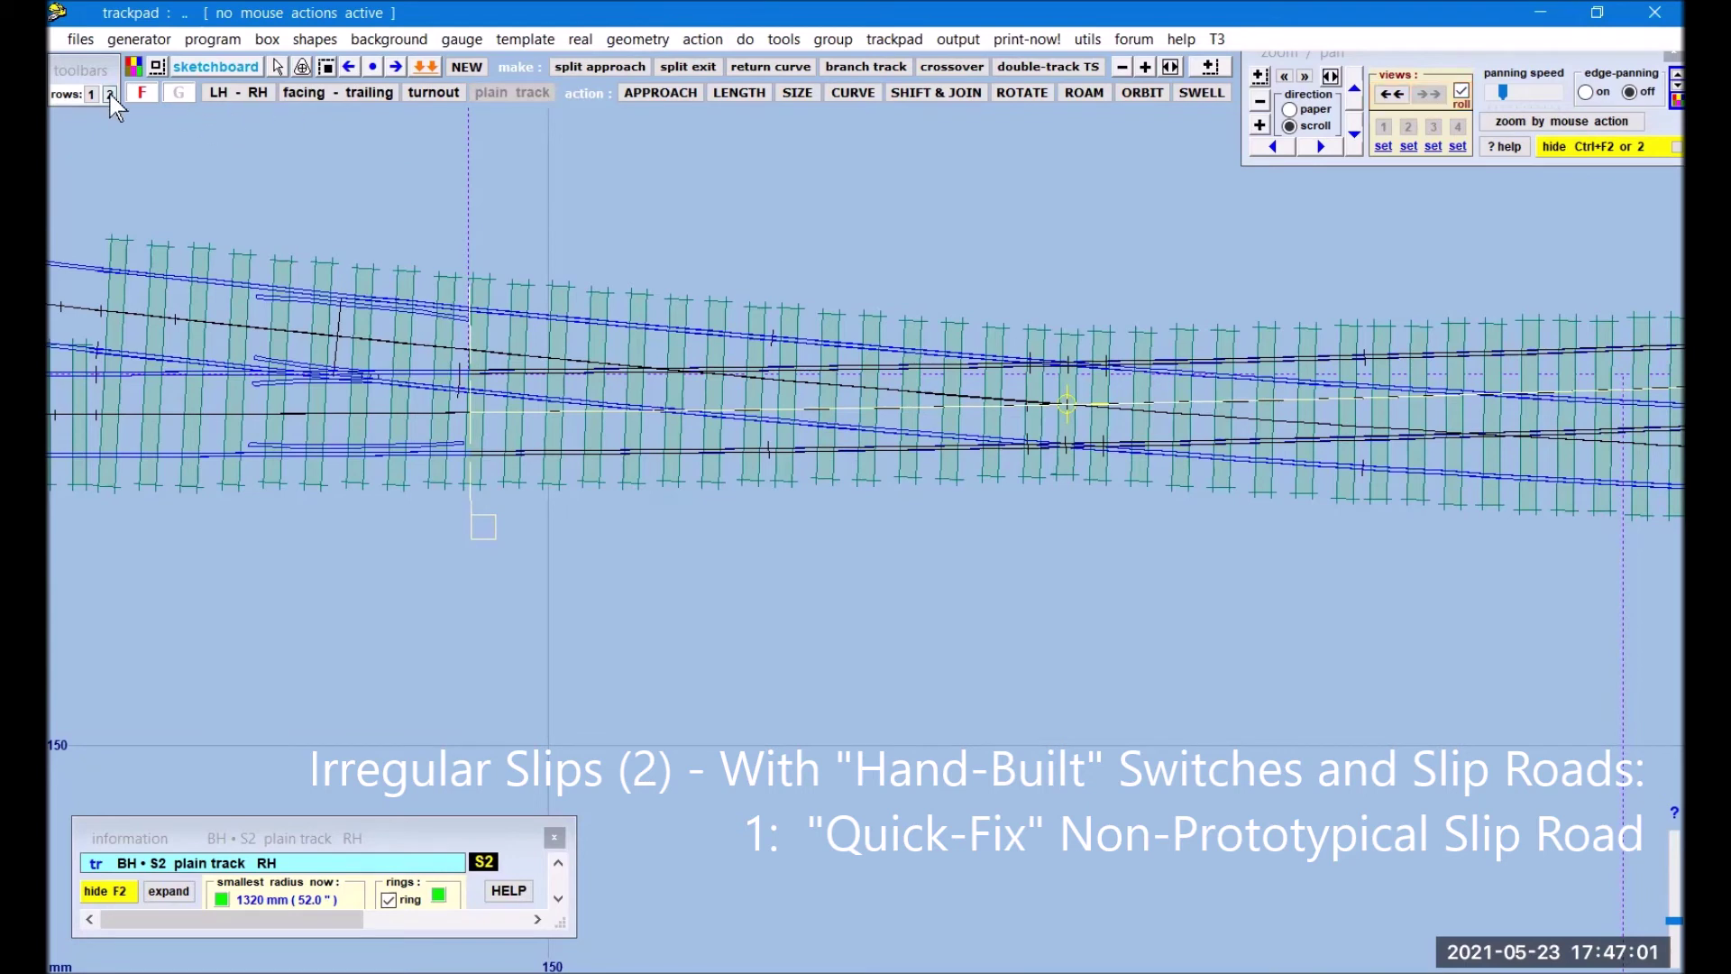
click(142, 93)
click(137, 95)
click(633, 40)
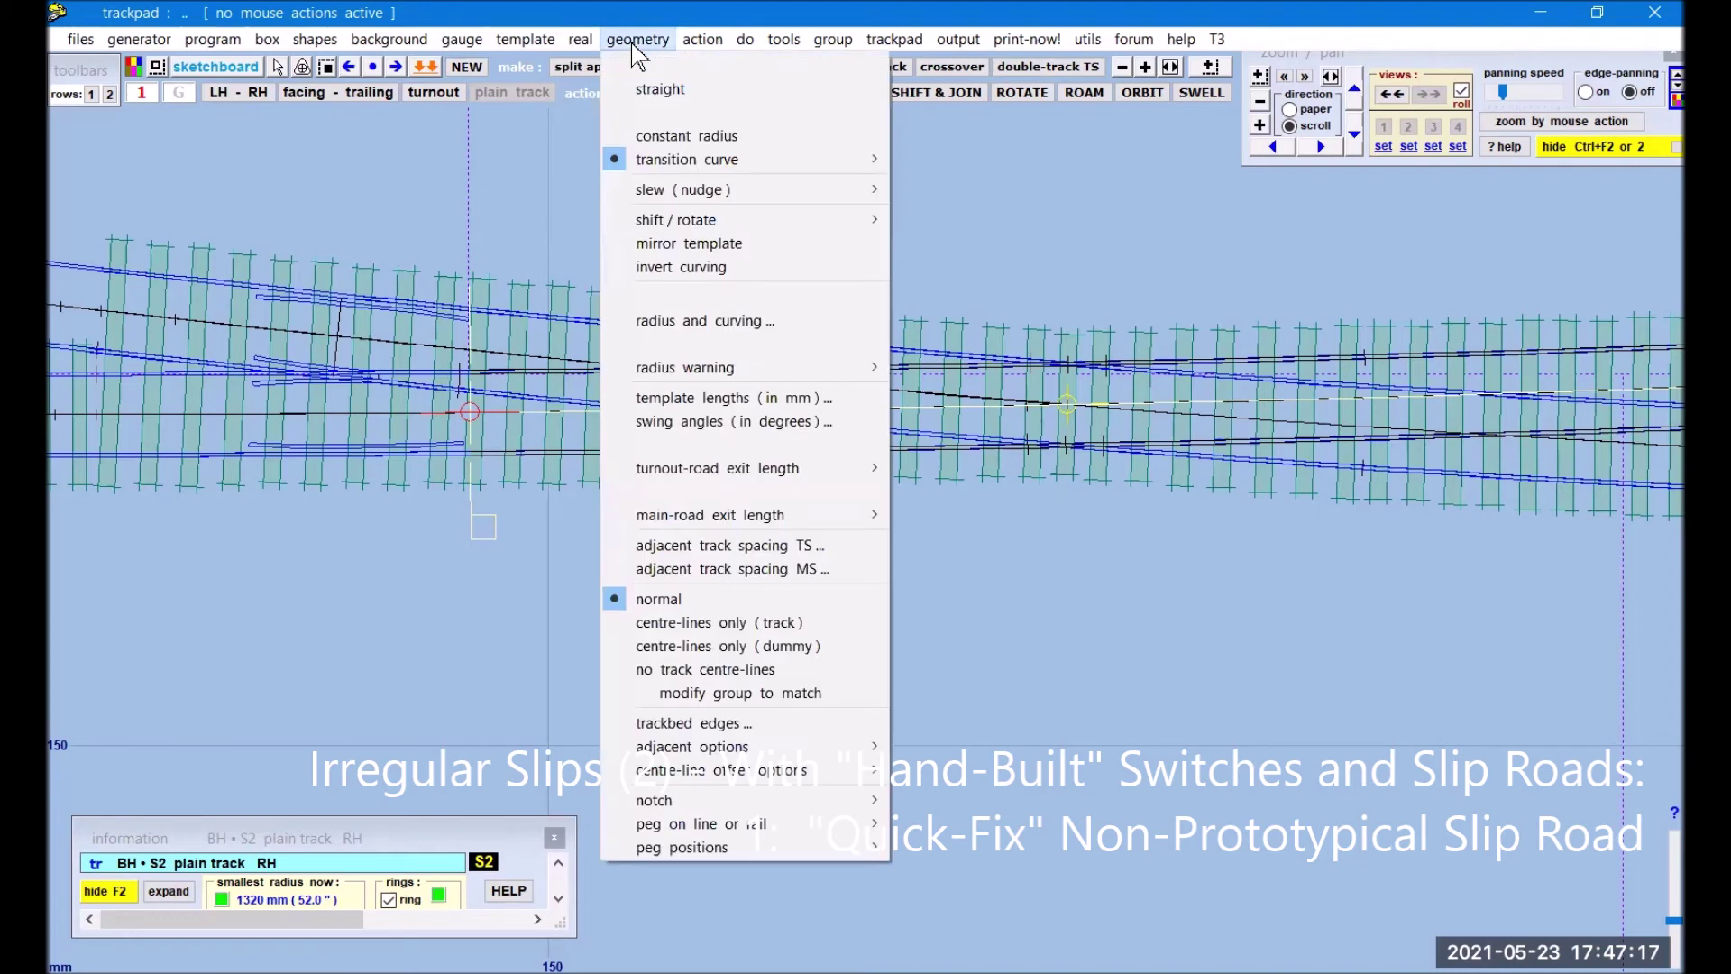
click(697, 137)
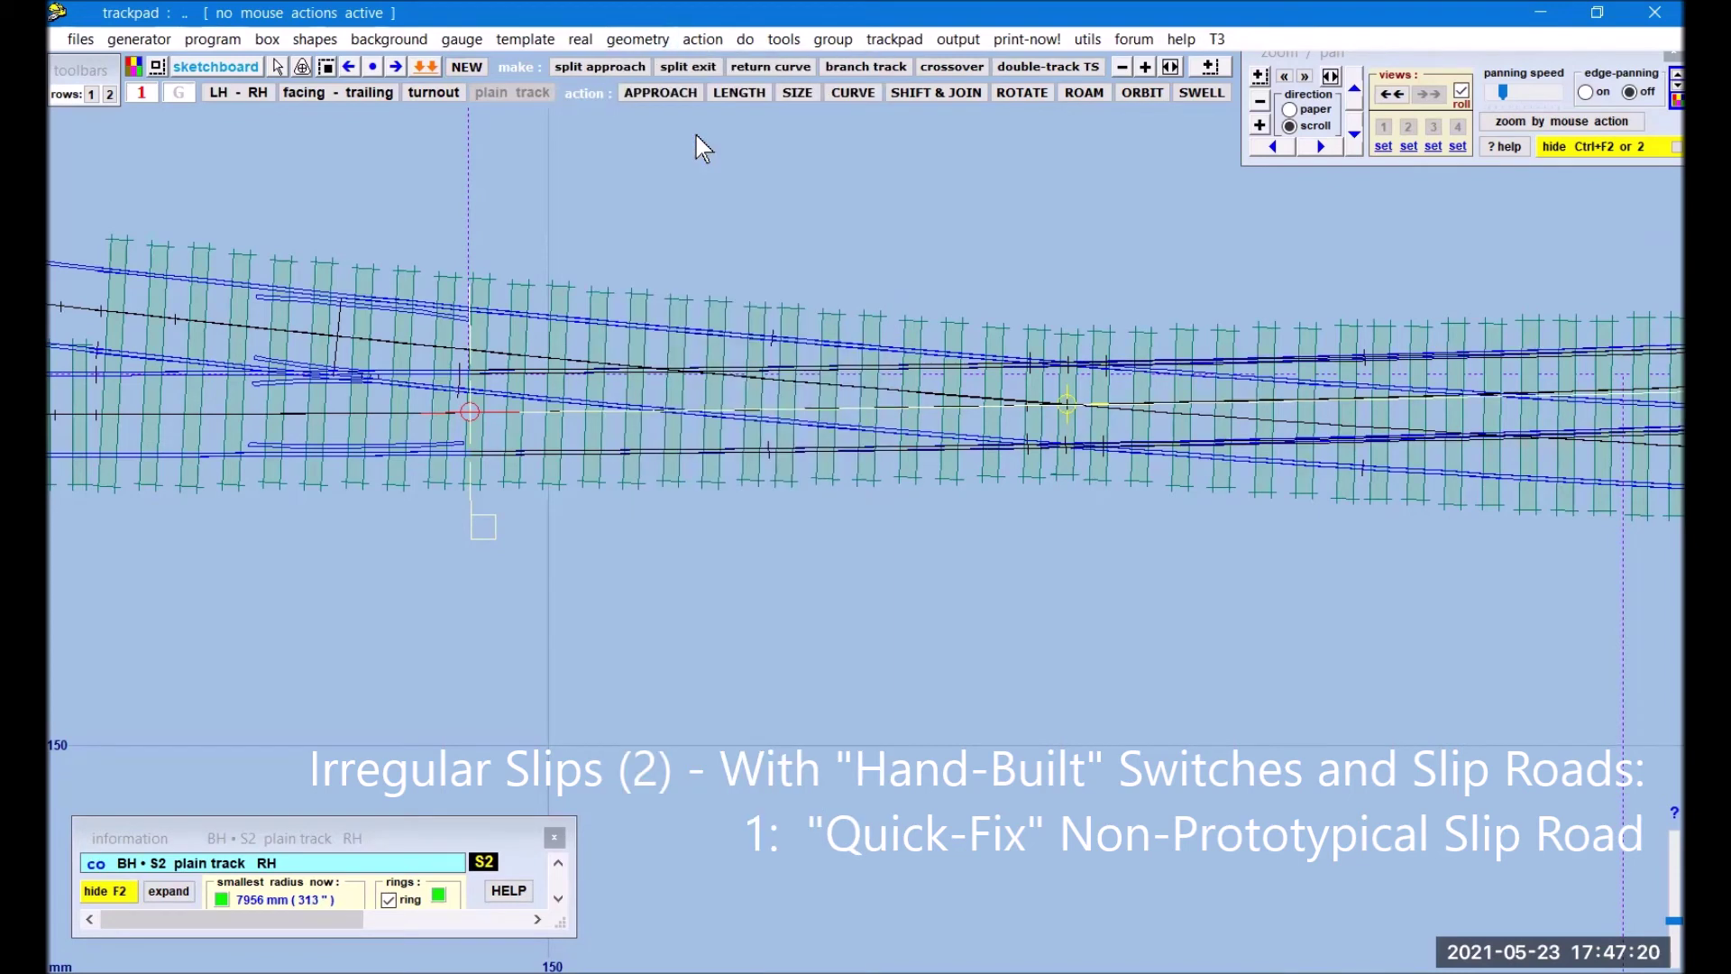
Step: Adjust the plain track's curving to about -2061.81 mm so it links the two roads as a simple slip road
click(857, 91)
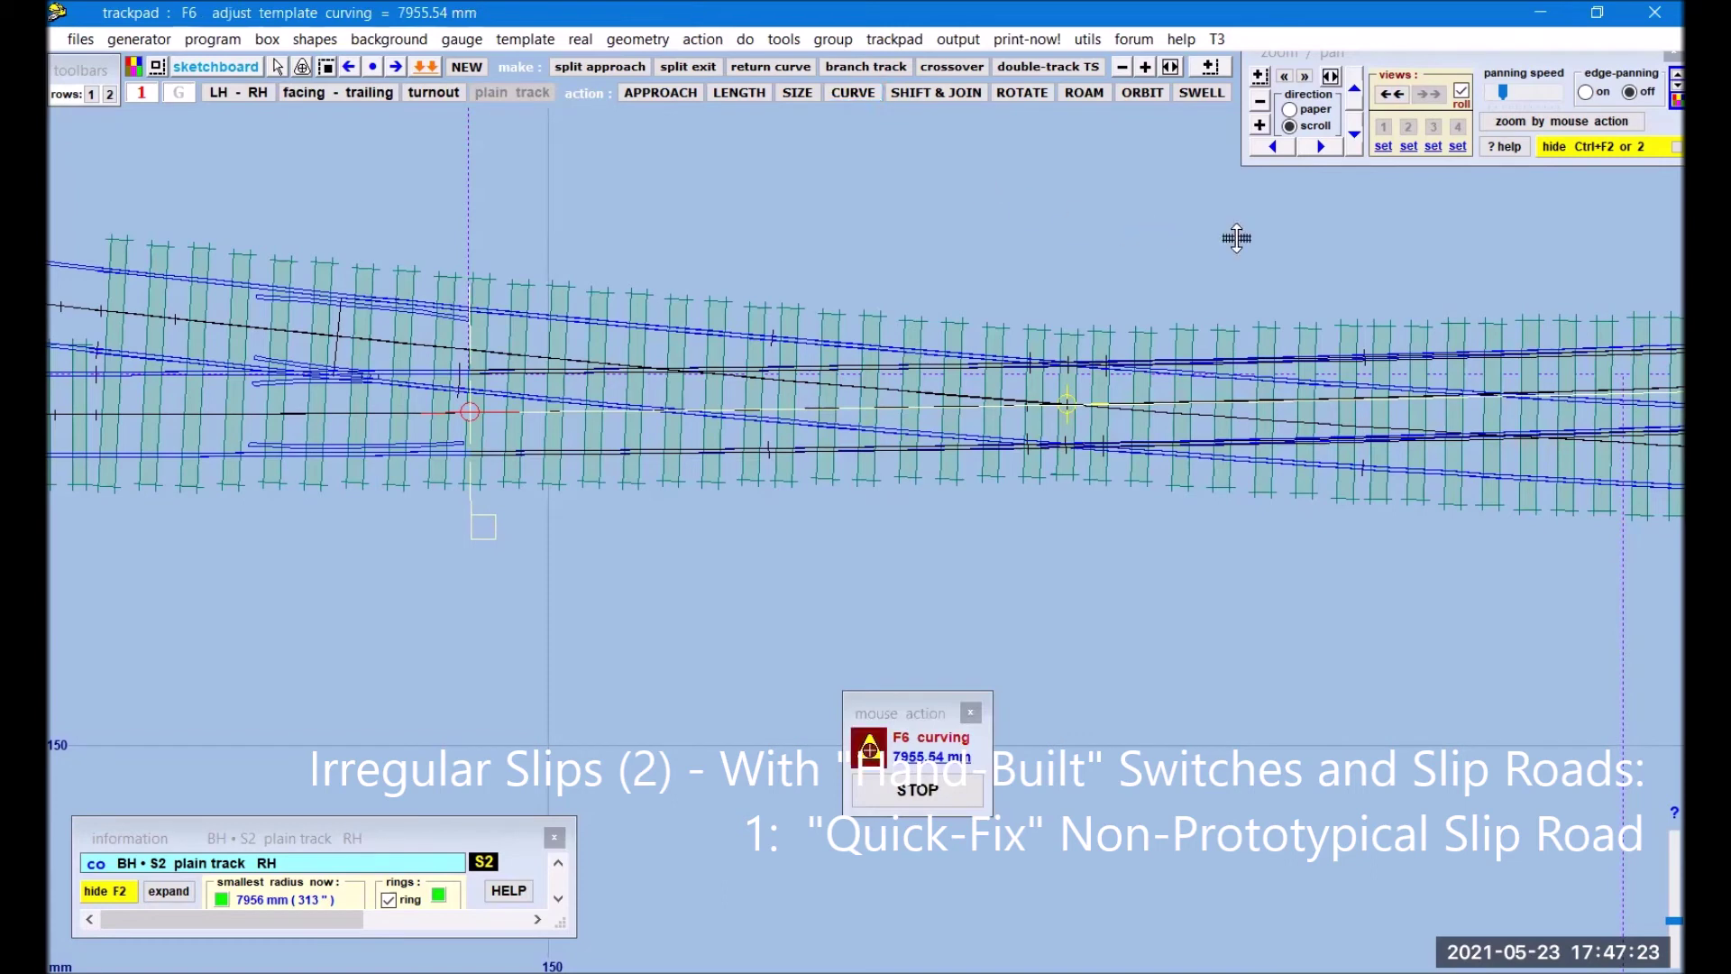
drag(1236, 238, 1232, 436)
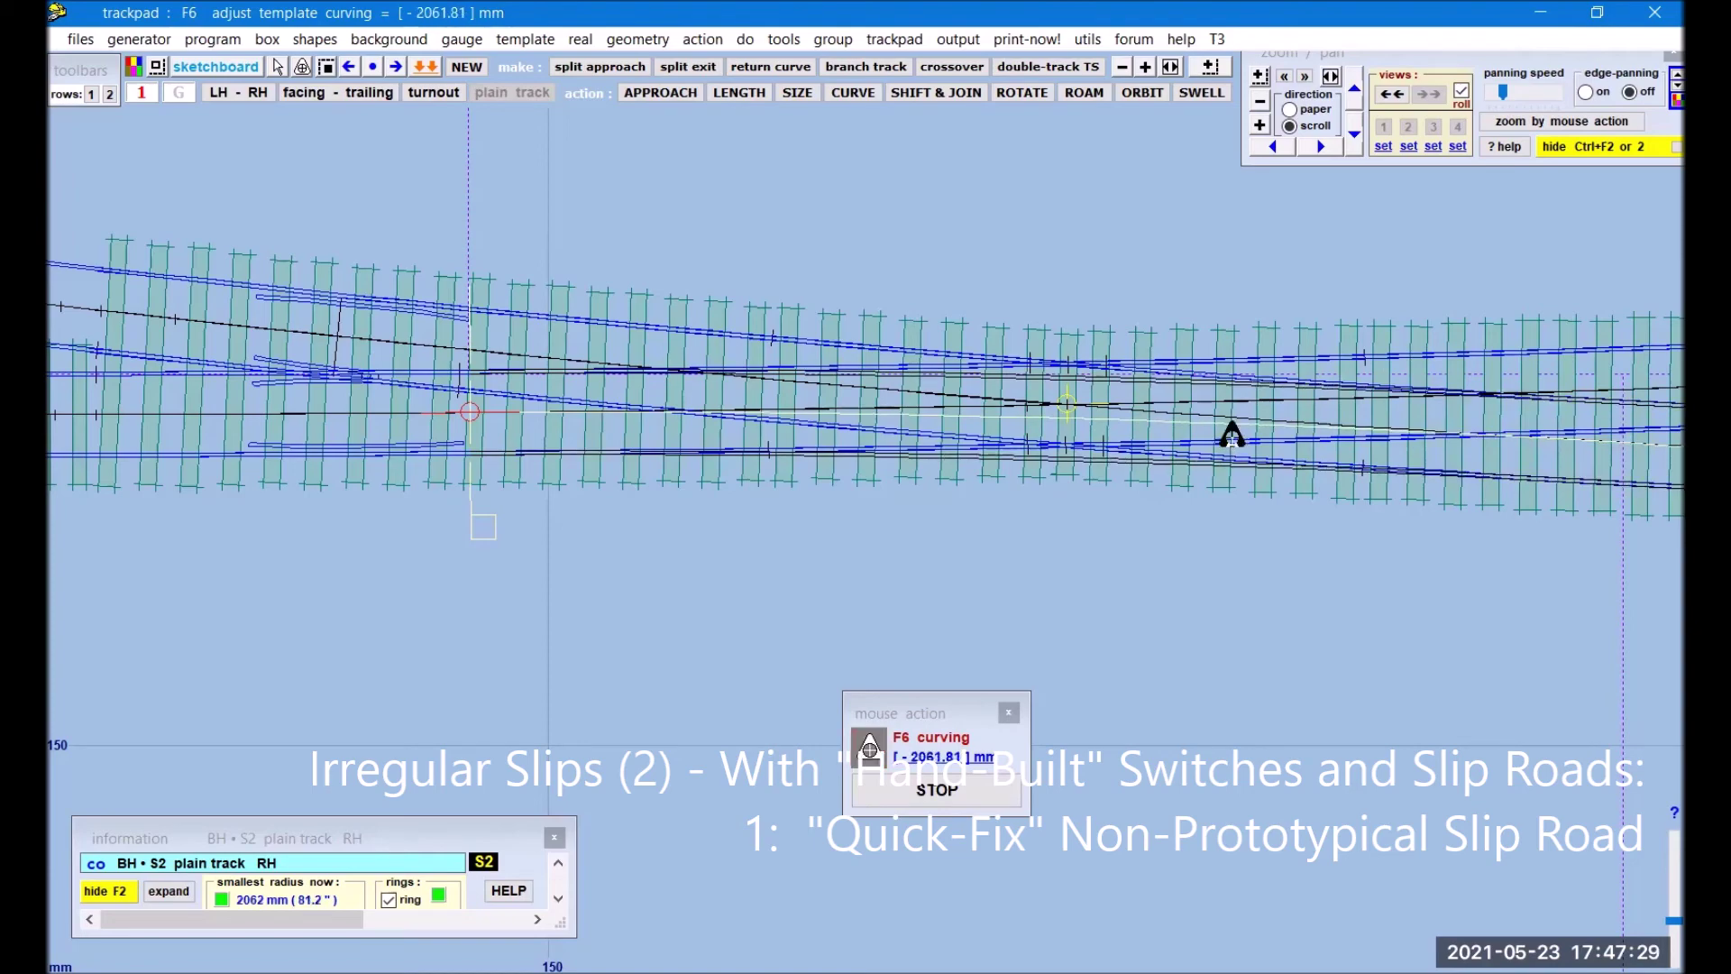
click(997, 797)
mouse_move(1446, 664)
mouse_down()
mouse_move(1090, 668)
mouse_move(741, 632)
mouse_up()
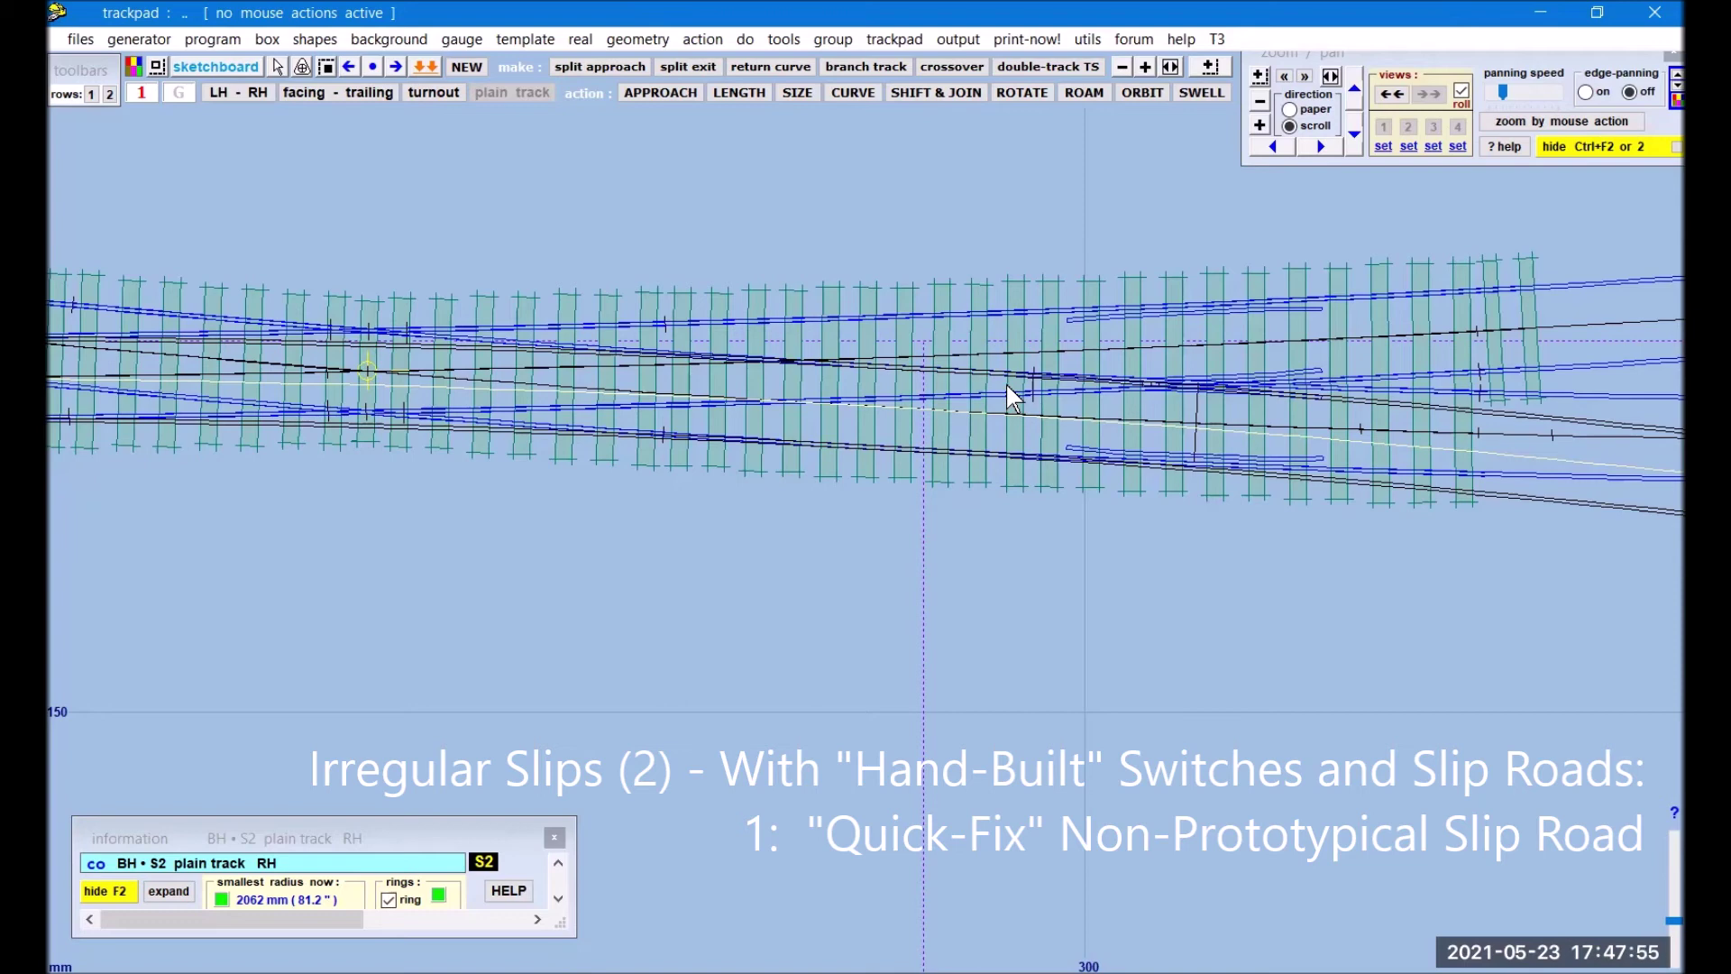
right_drag(333, 517, 919, 499)
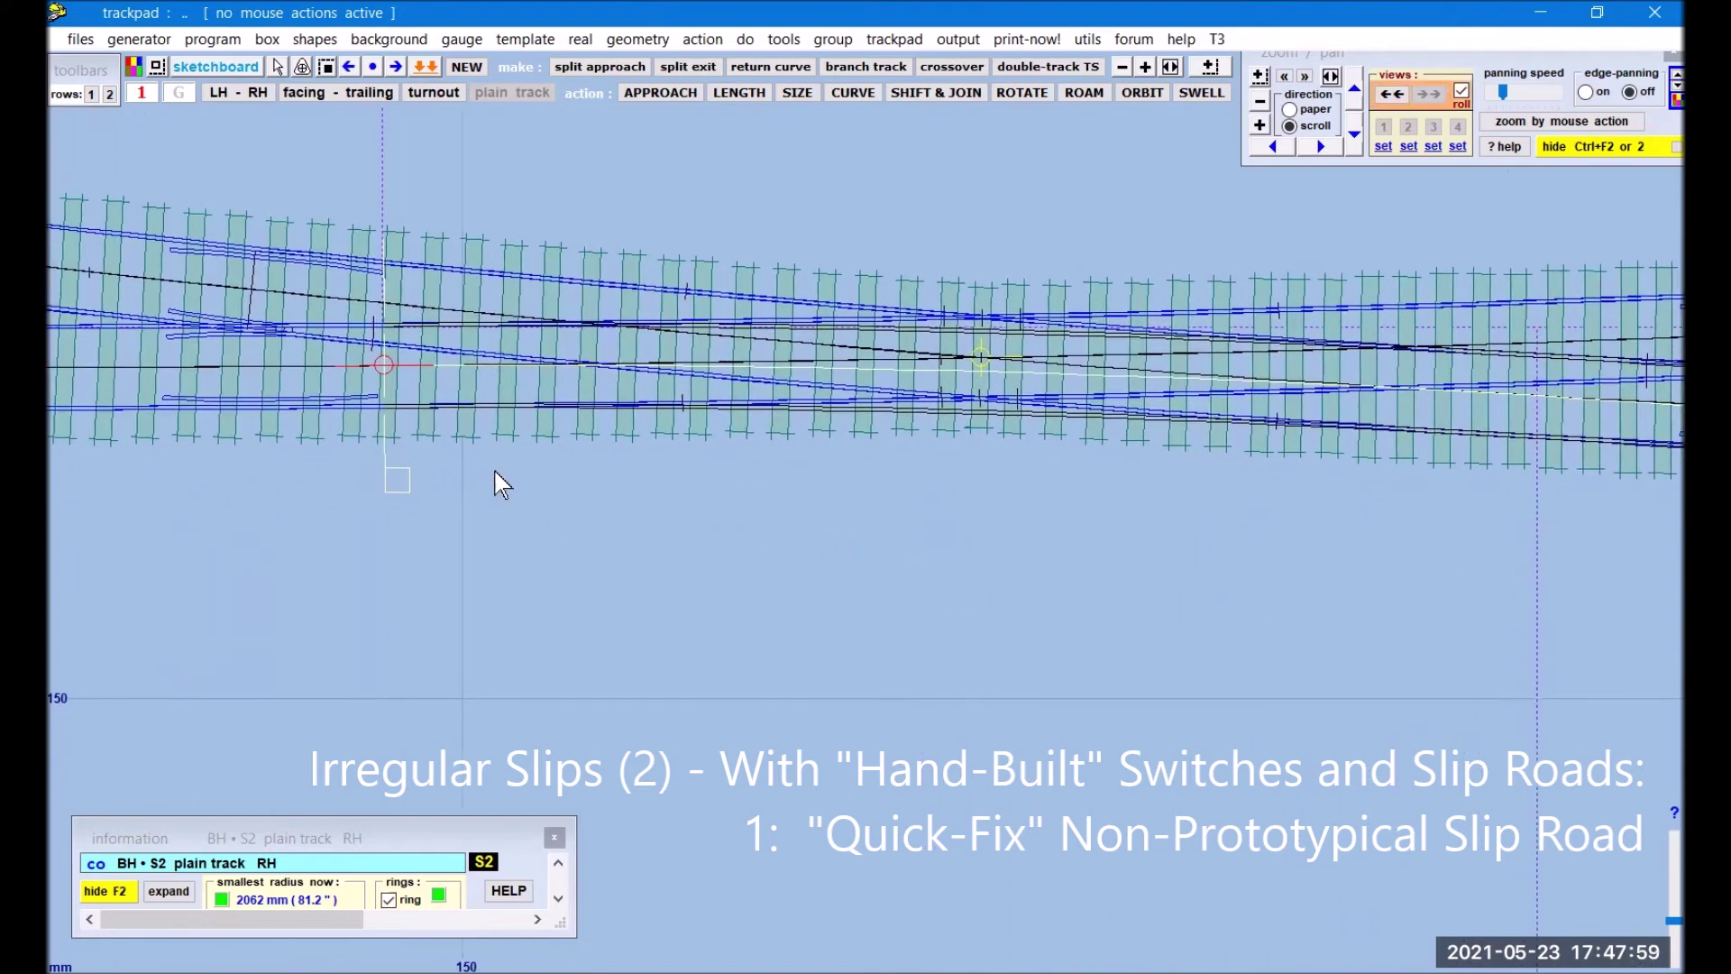
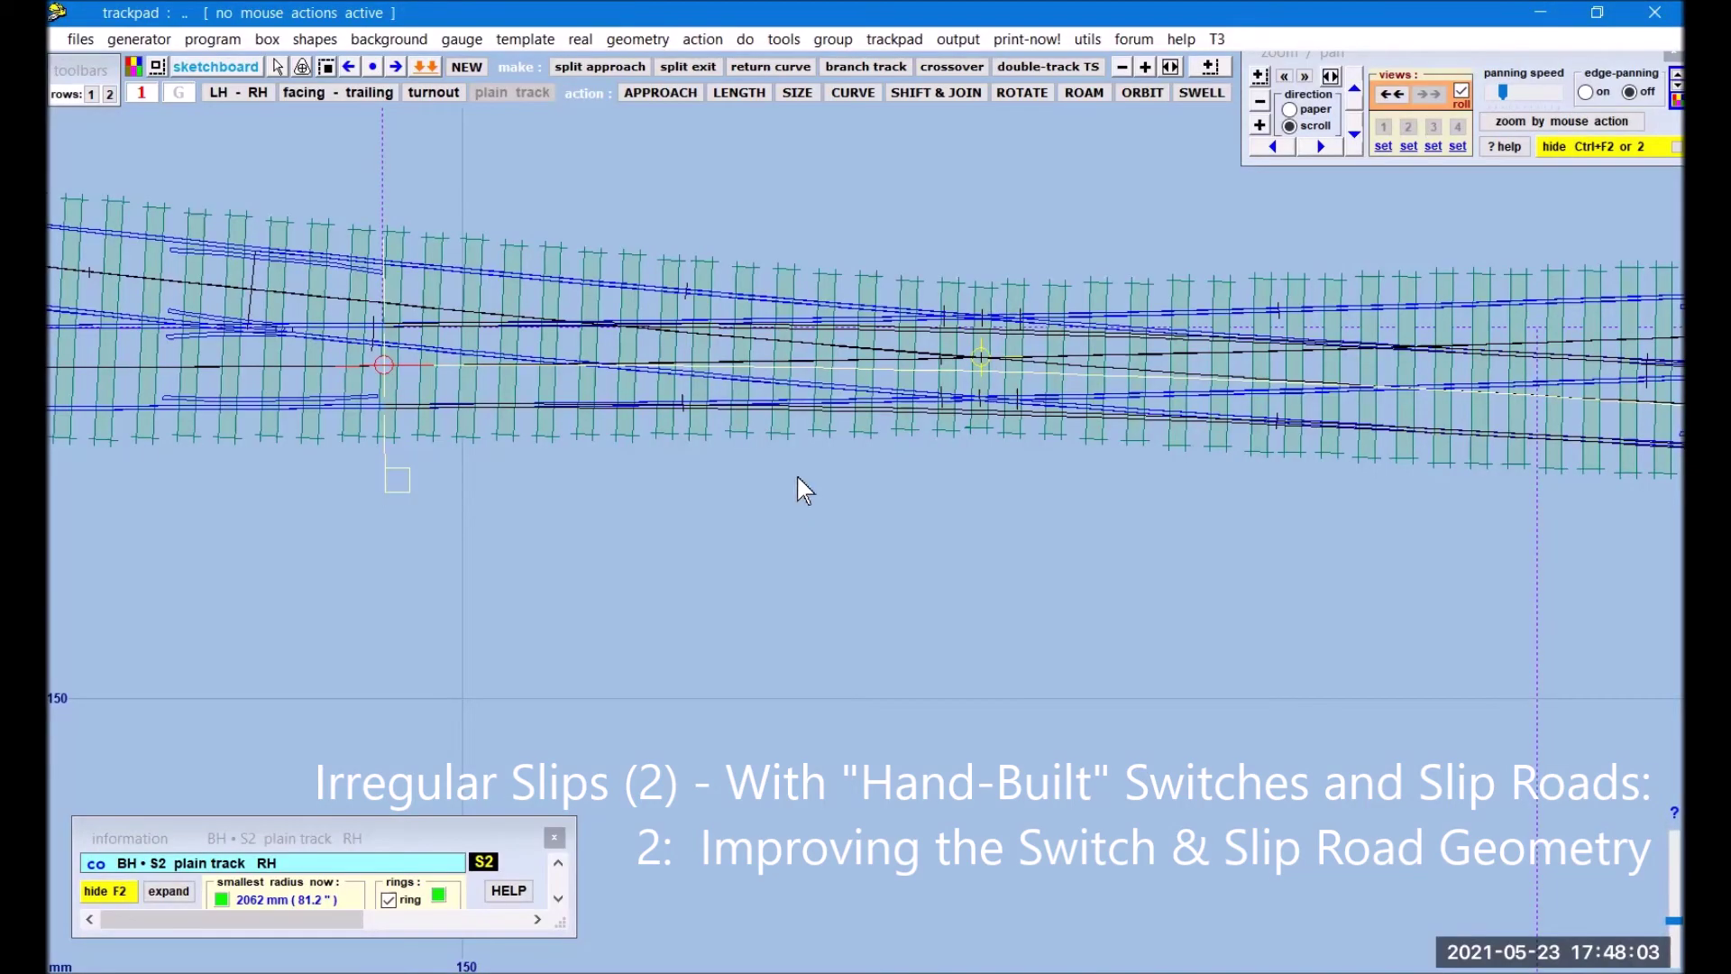
Step: Expand the template information and change the plain track's geometry to straight
click(1260, 125)
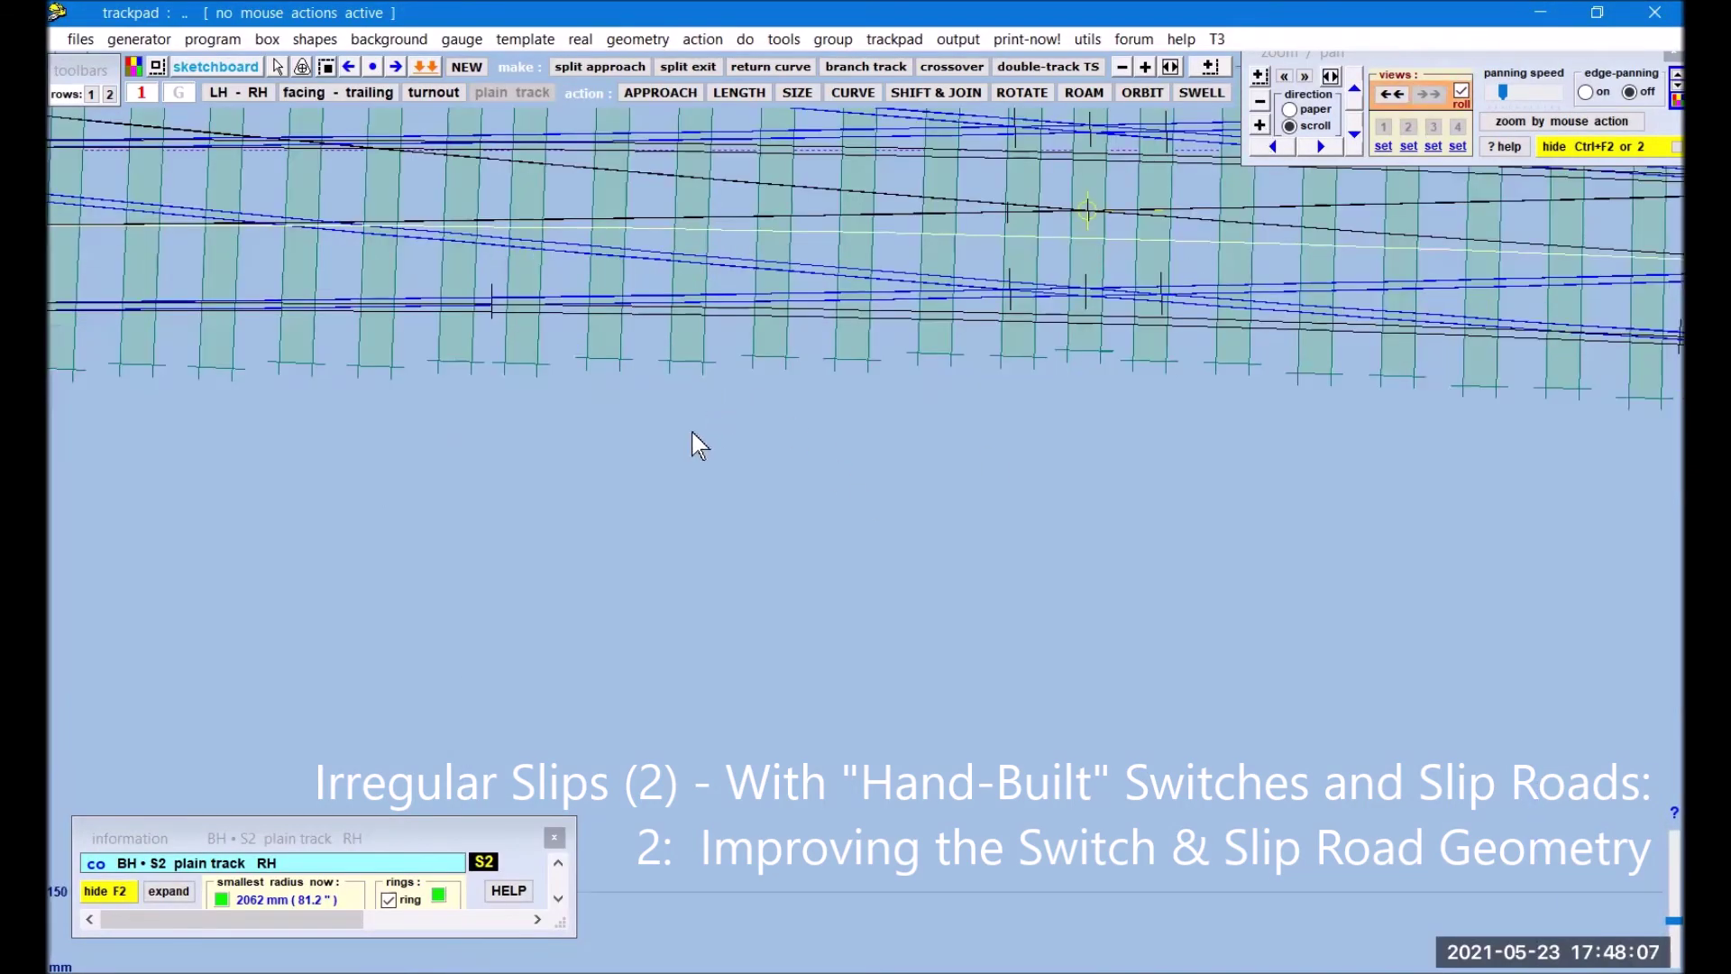
mouse_move(688, 433)
mouse_down()
mouse_move(820, 584)
mouse_move(924, 661)
mouse_up()
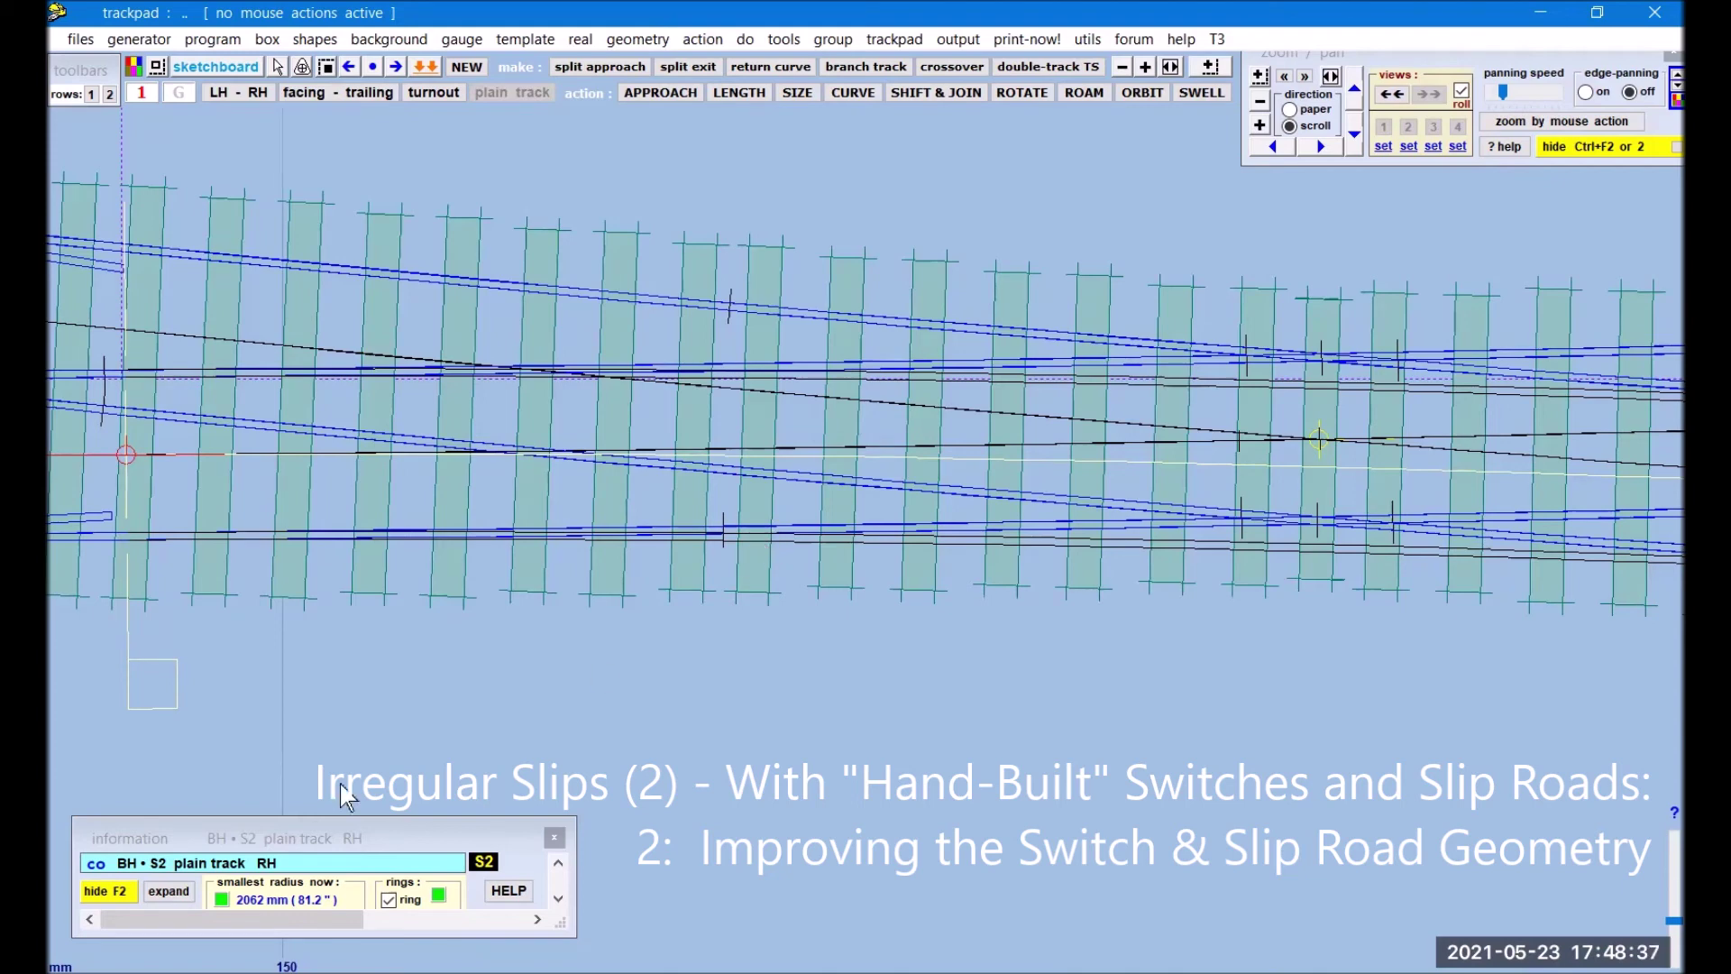
click(169, 891)
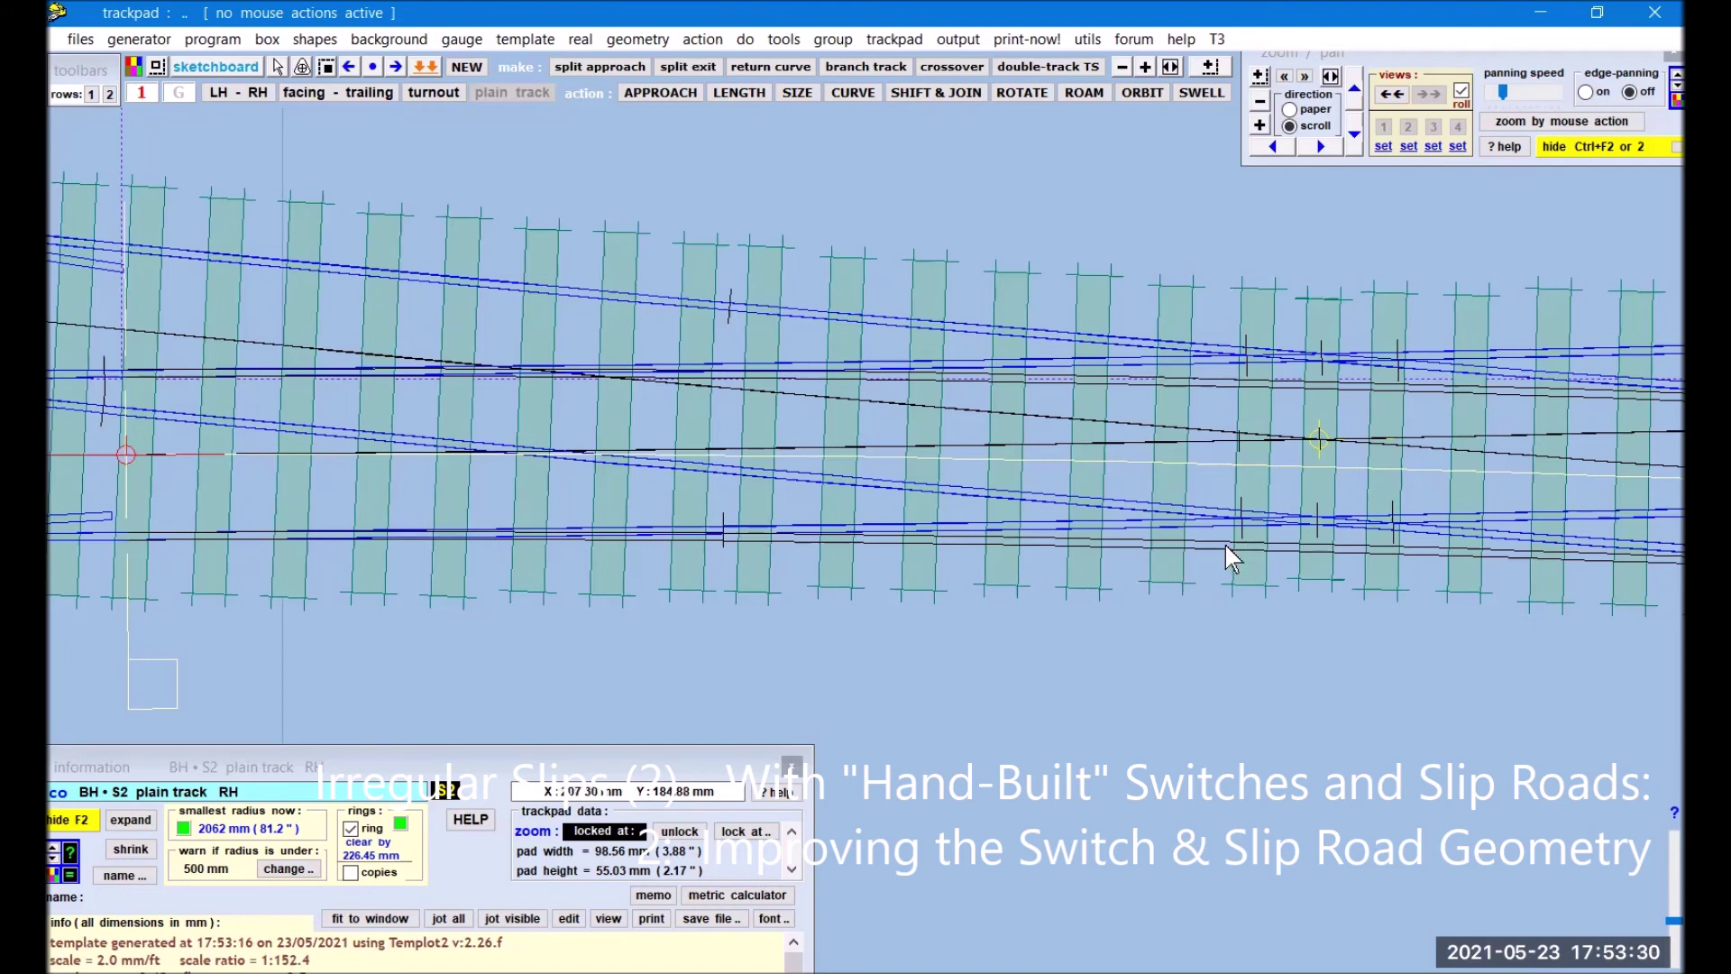
click(649, 41)
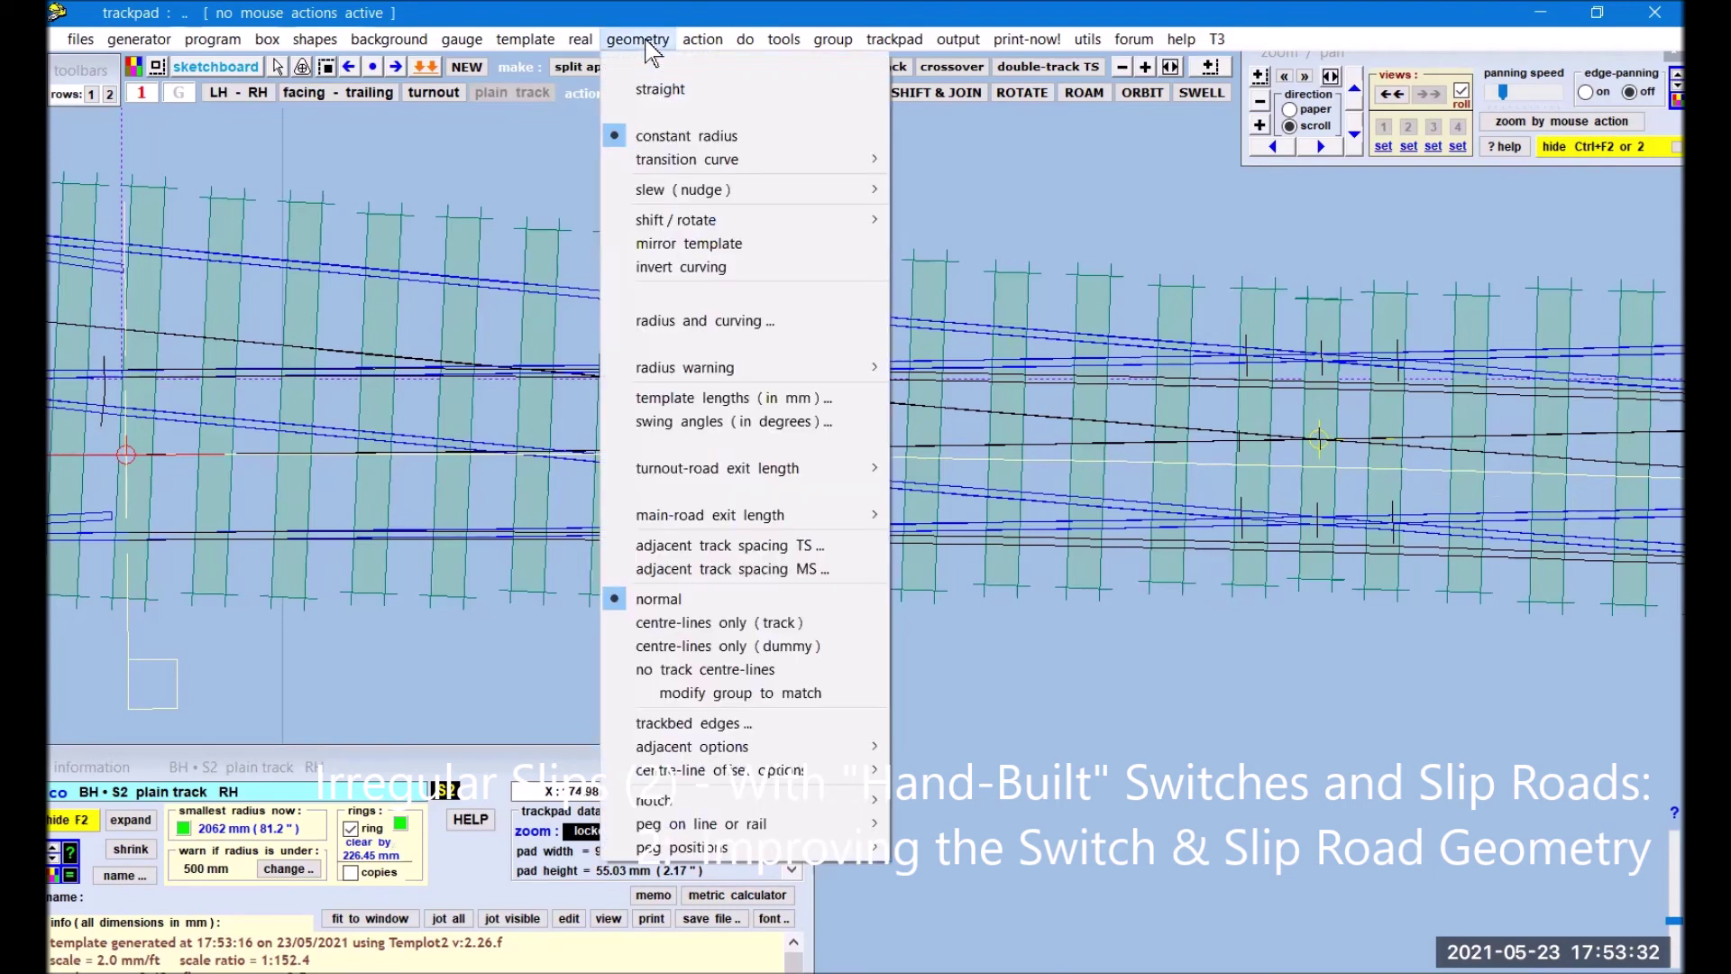
click(660, 90)
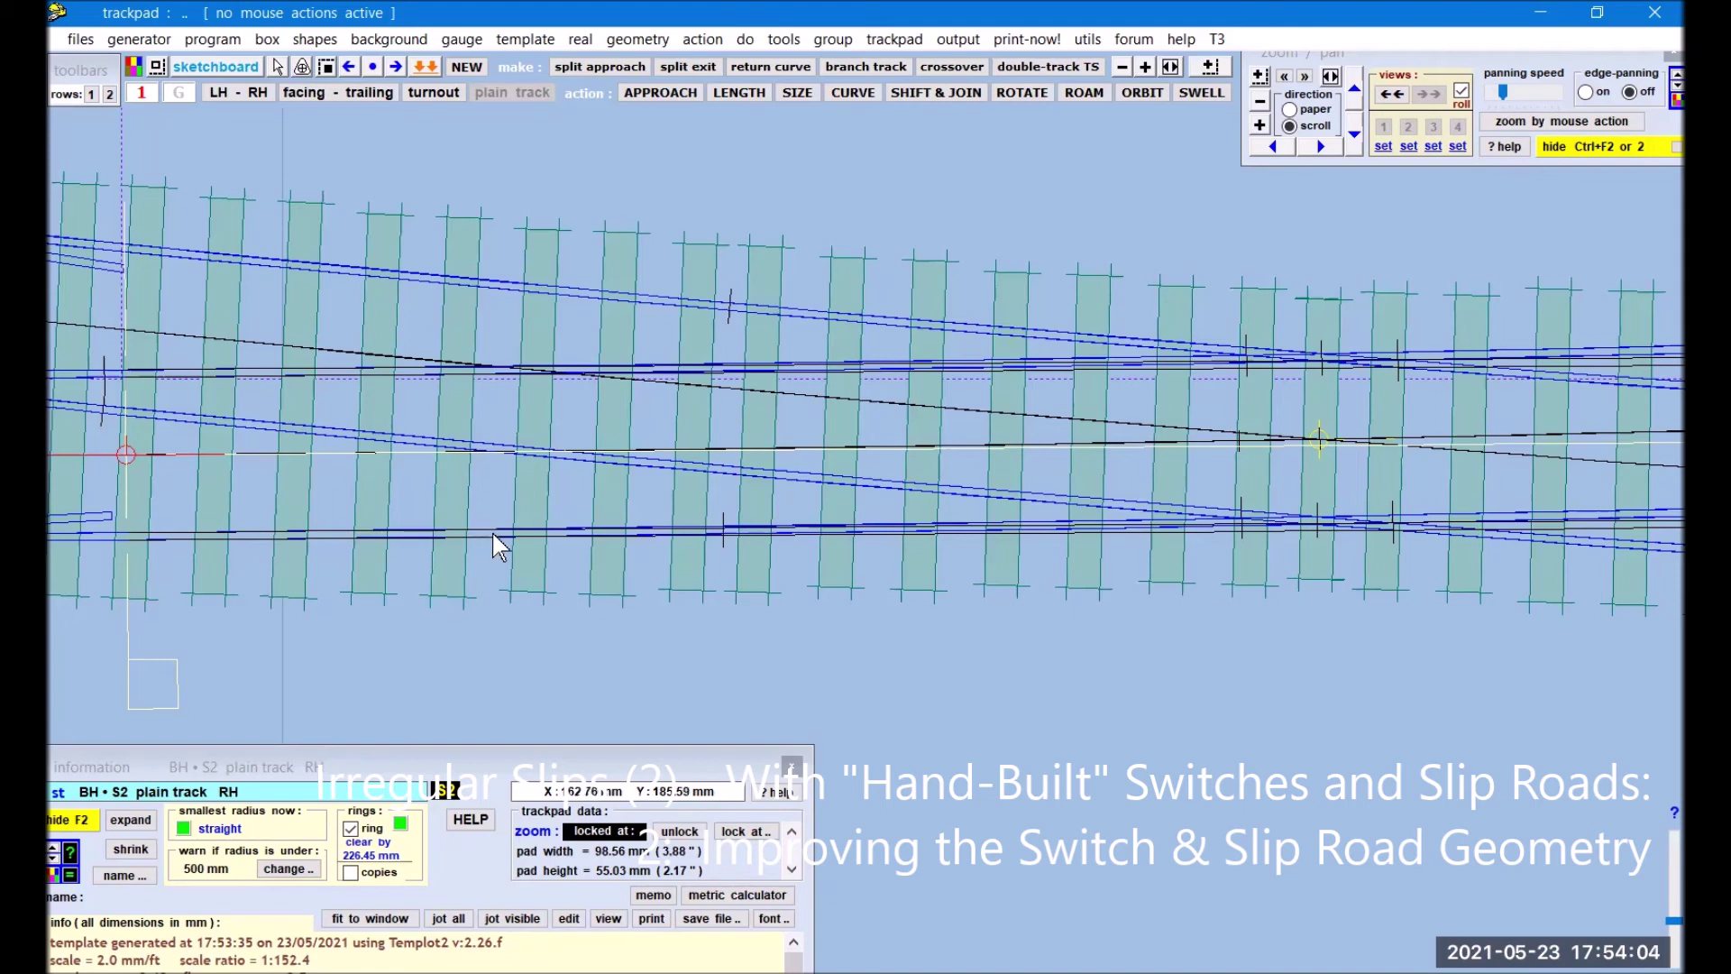
Step: Rotate the straight track around its peg by about -1.28 degrees and store it as a background template
click(1024, 92)
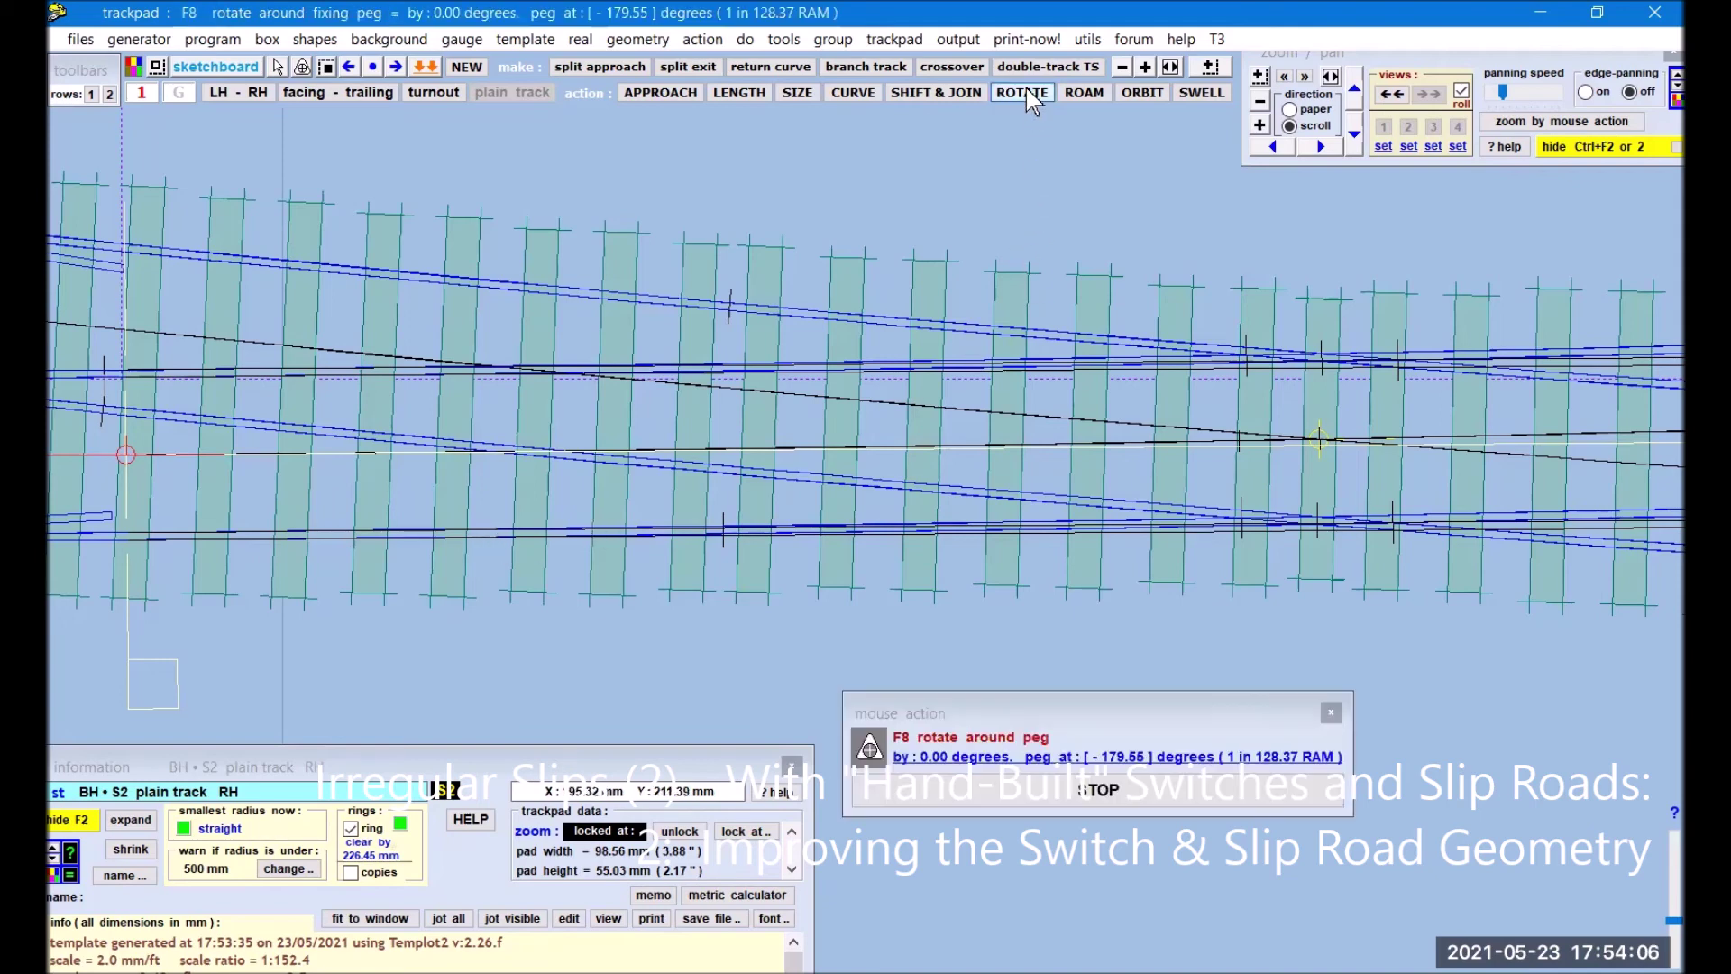
click(949, 217)
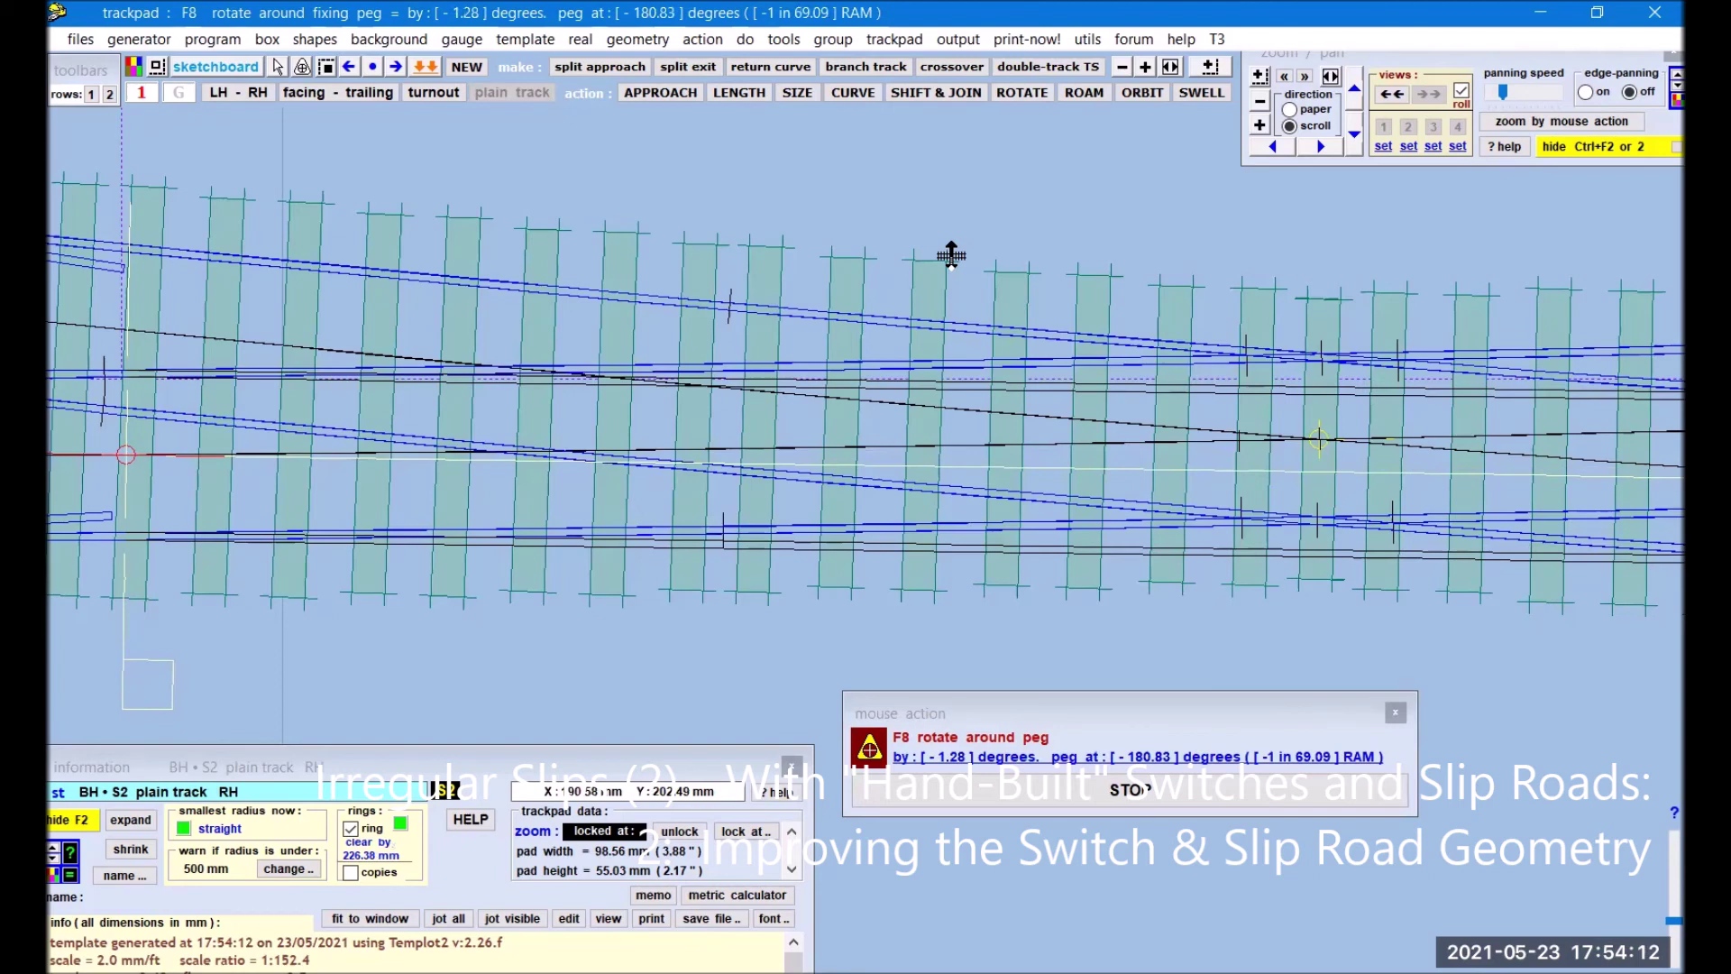
click(951, 255)
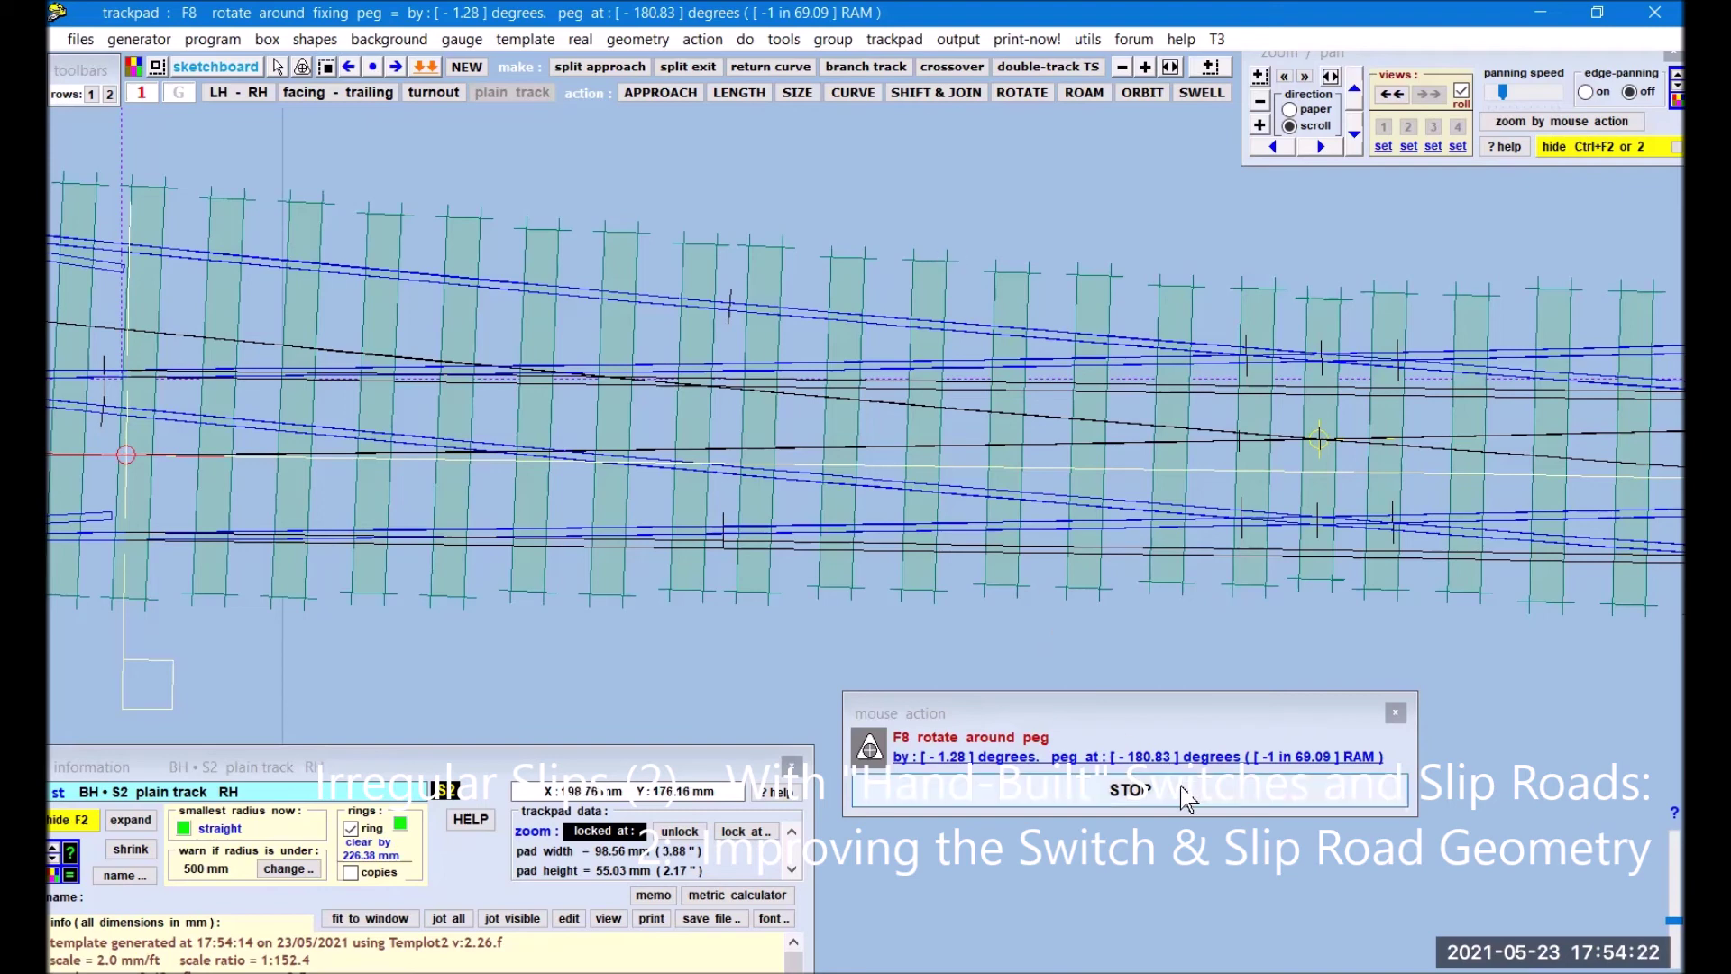
click(1131, 790)
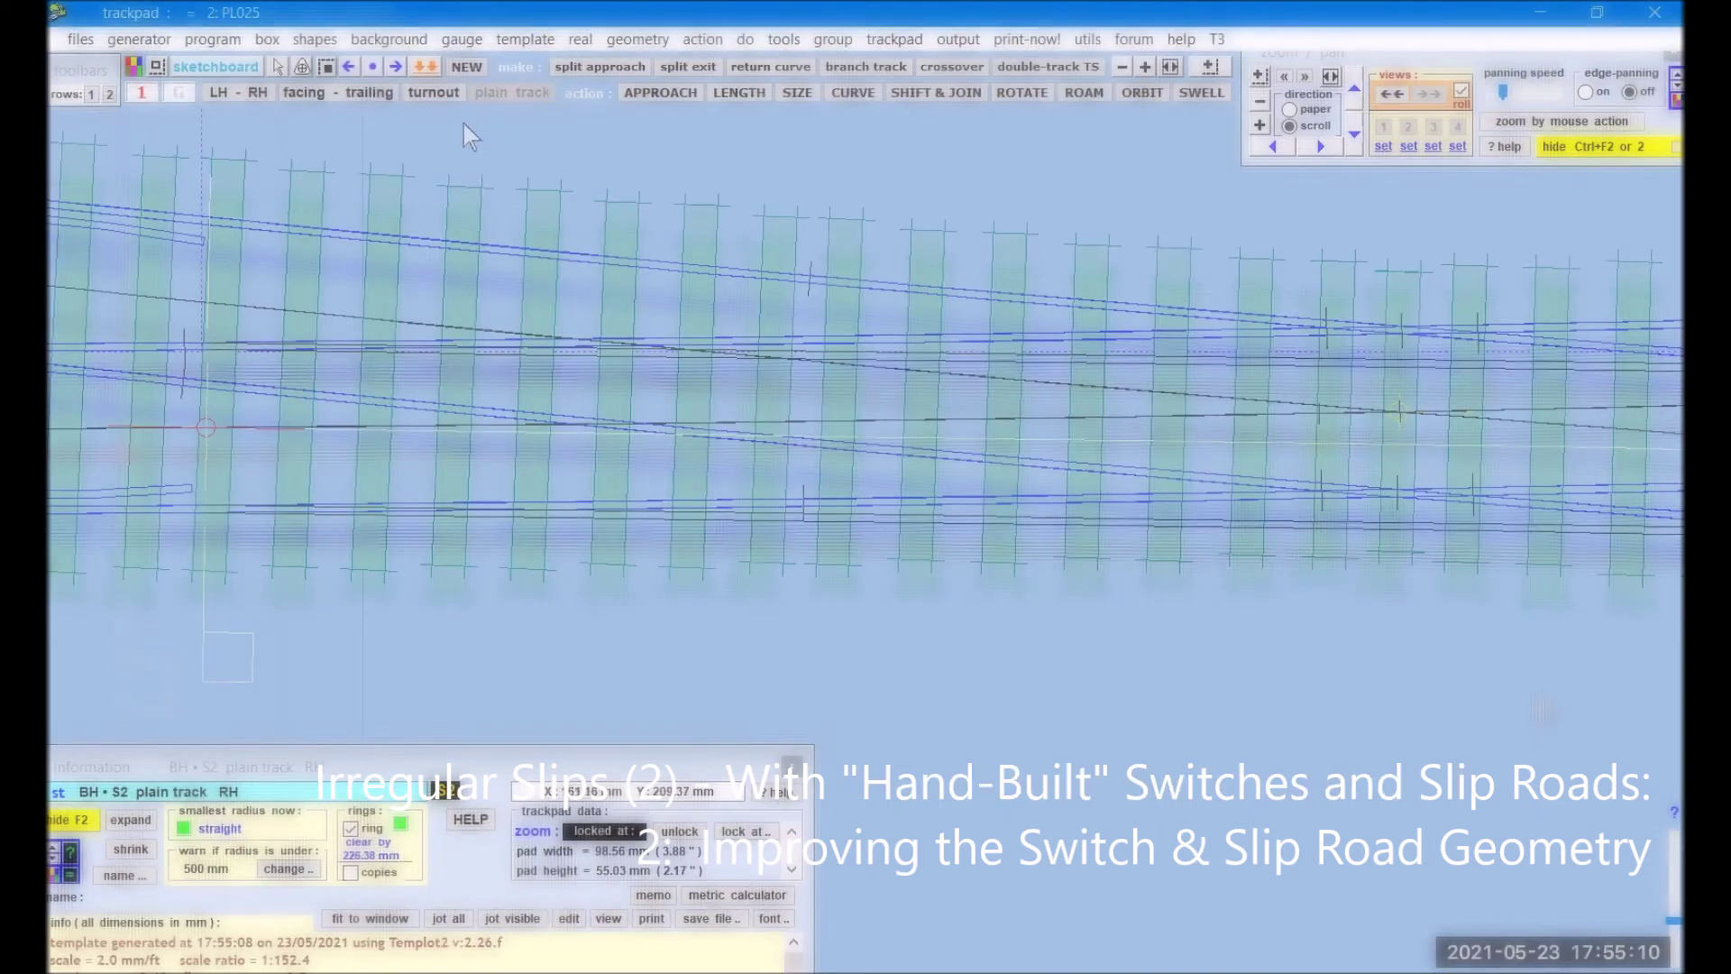
click(427, 68)
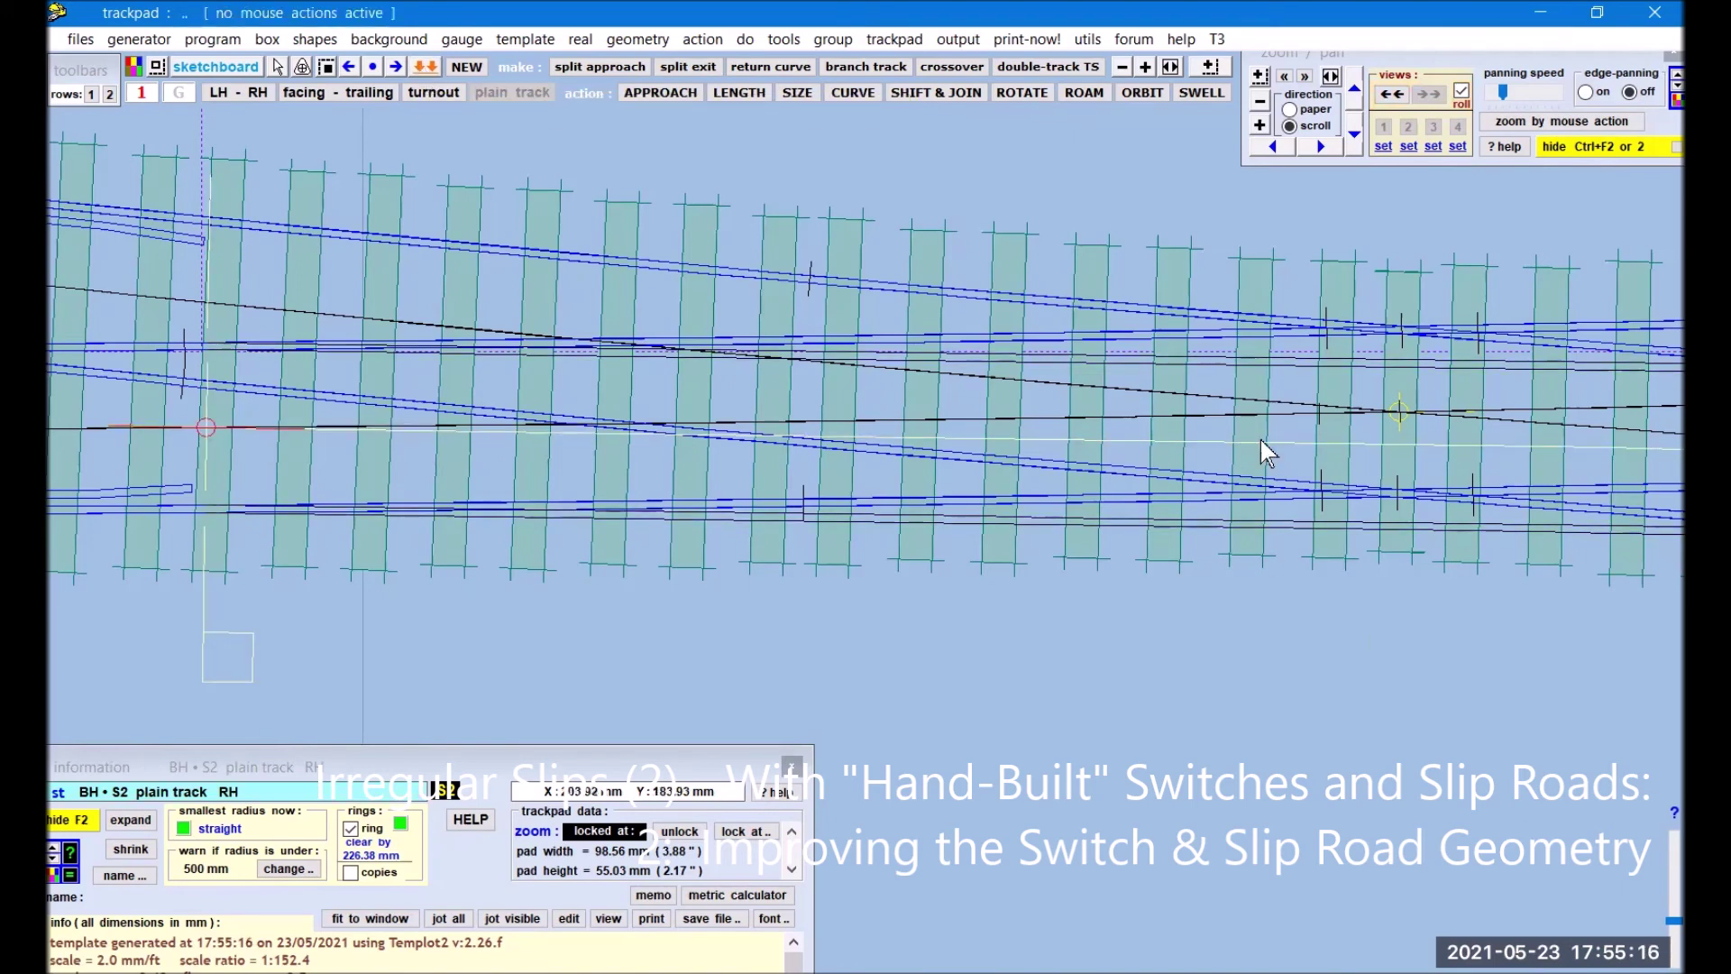
Step: Copy background plain track PR023, which forms the slip's diagonal road, to the control template
click(1259, 104)
click(1259, 103)
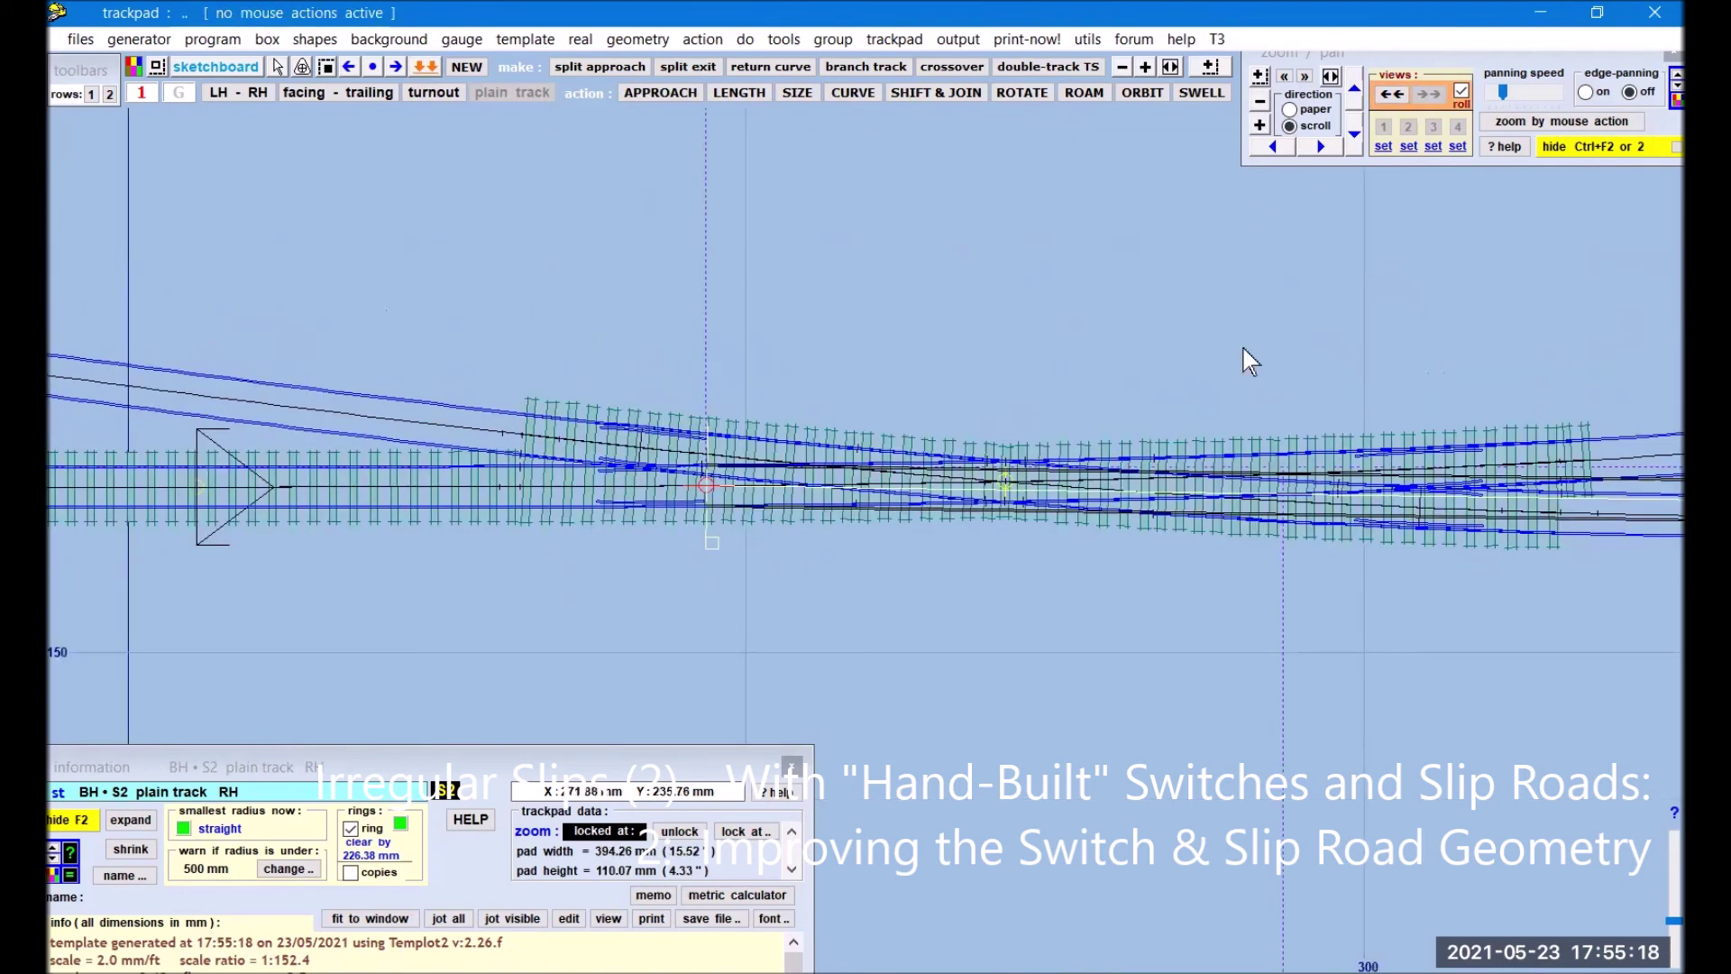
right_drag(1508, 628, 1055, 588)
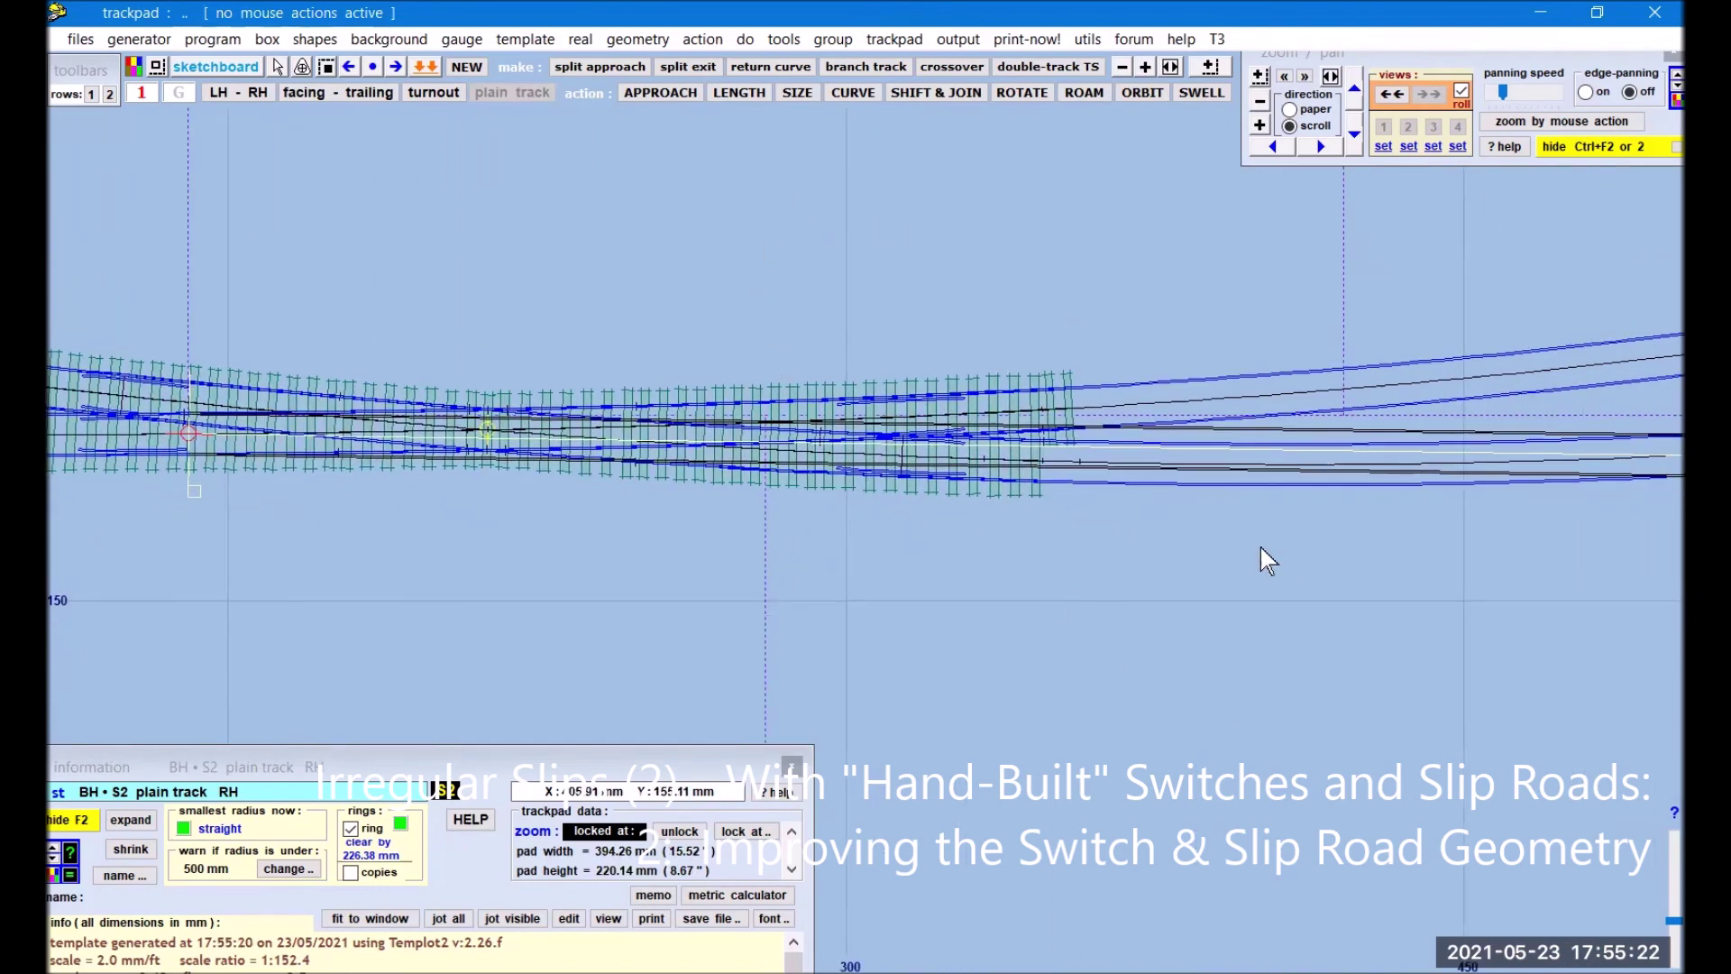
click(1188, 472)
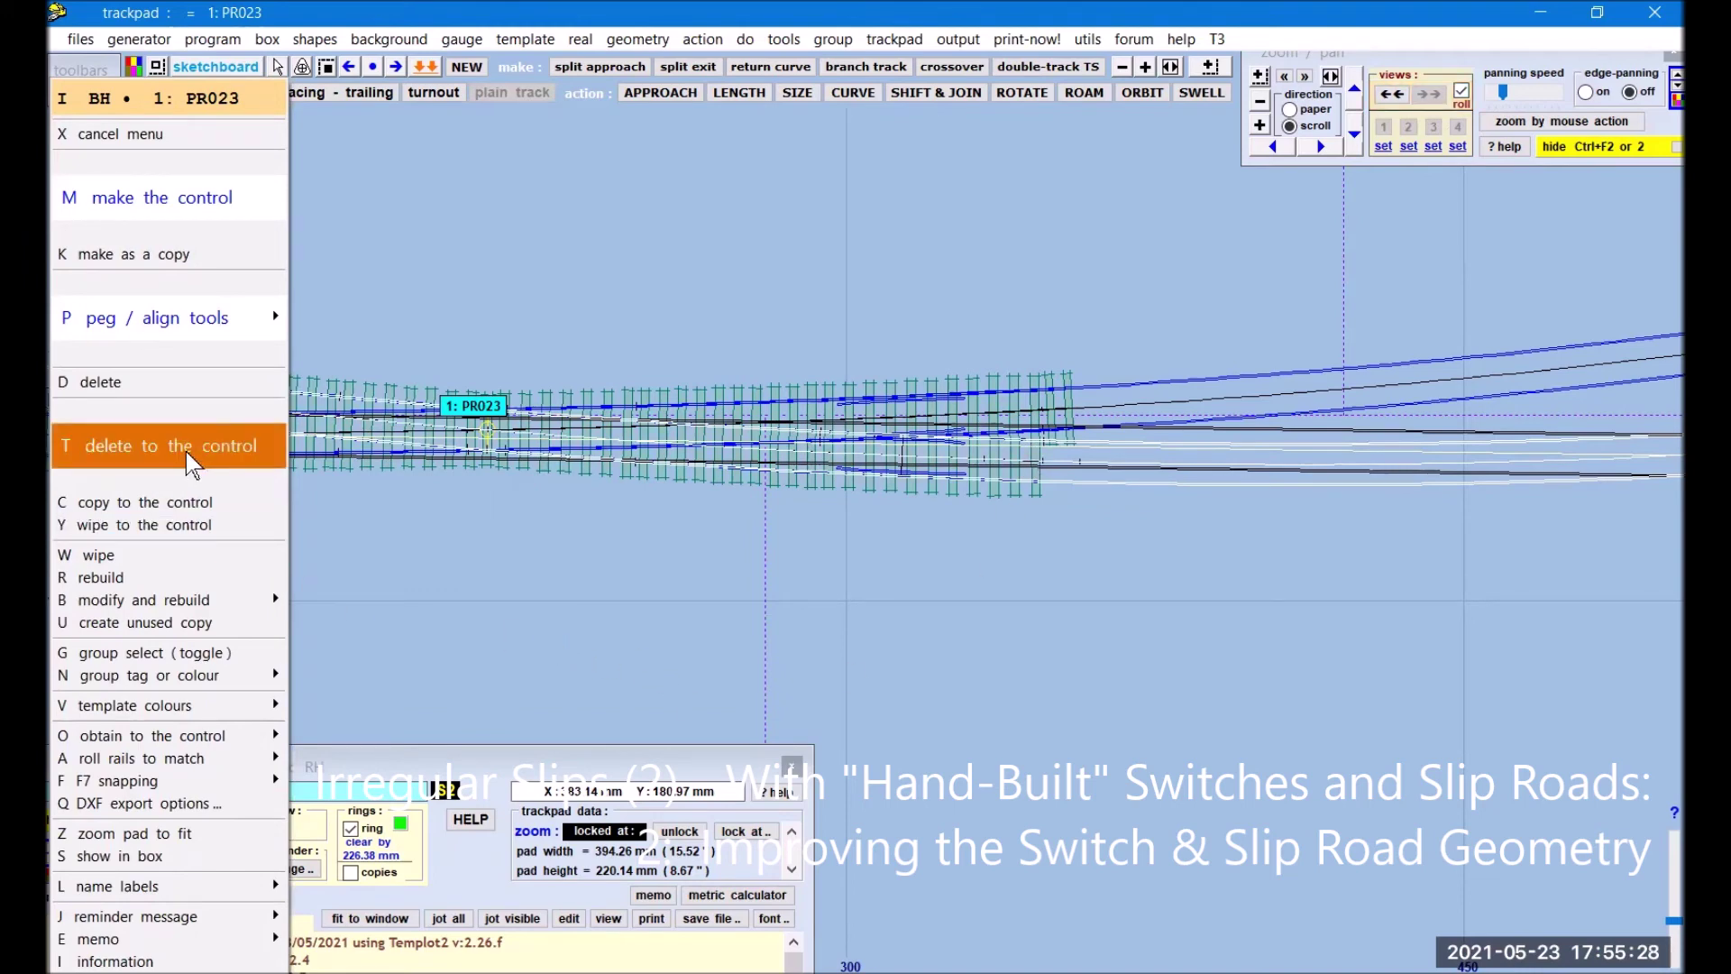
click(200, 505)
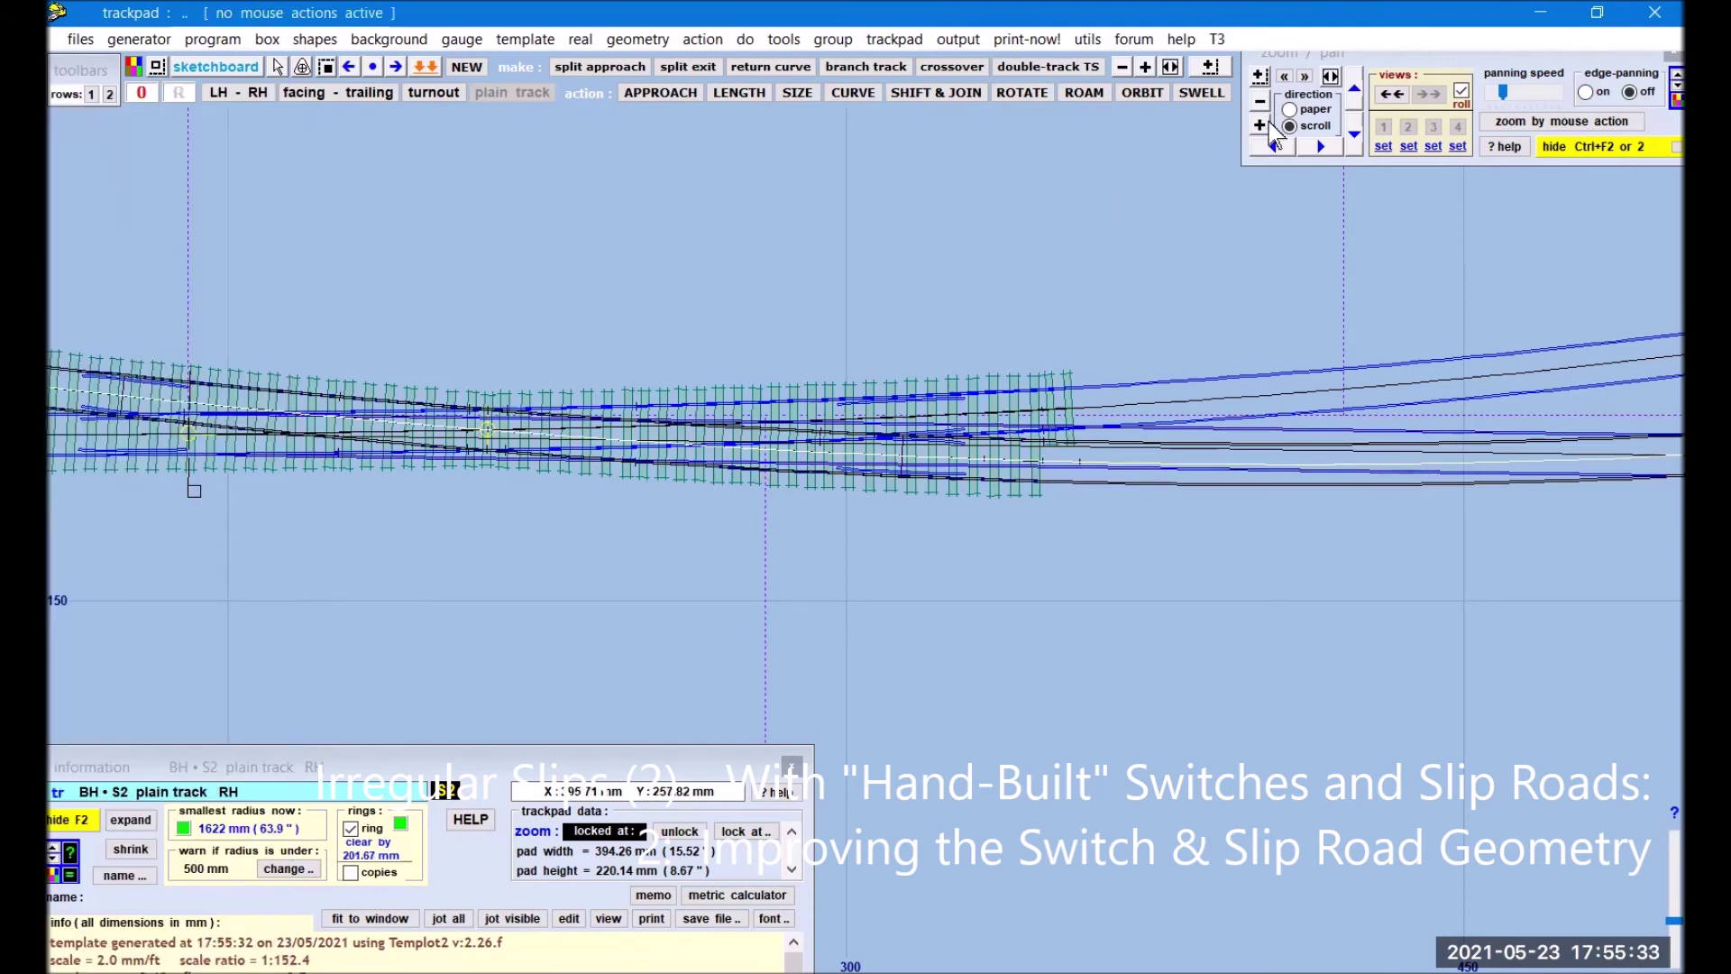
Step: Set the peg to position 1 at the copied track's far end and snake the track back towards the V-crossing check rails
click(1261, 101)
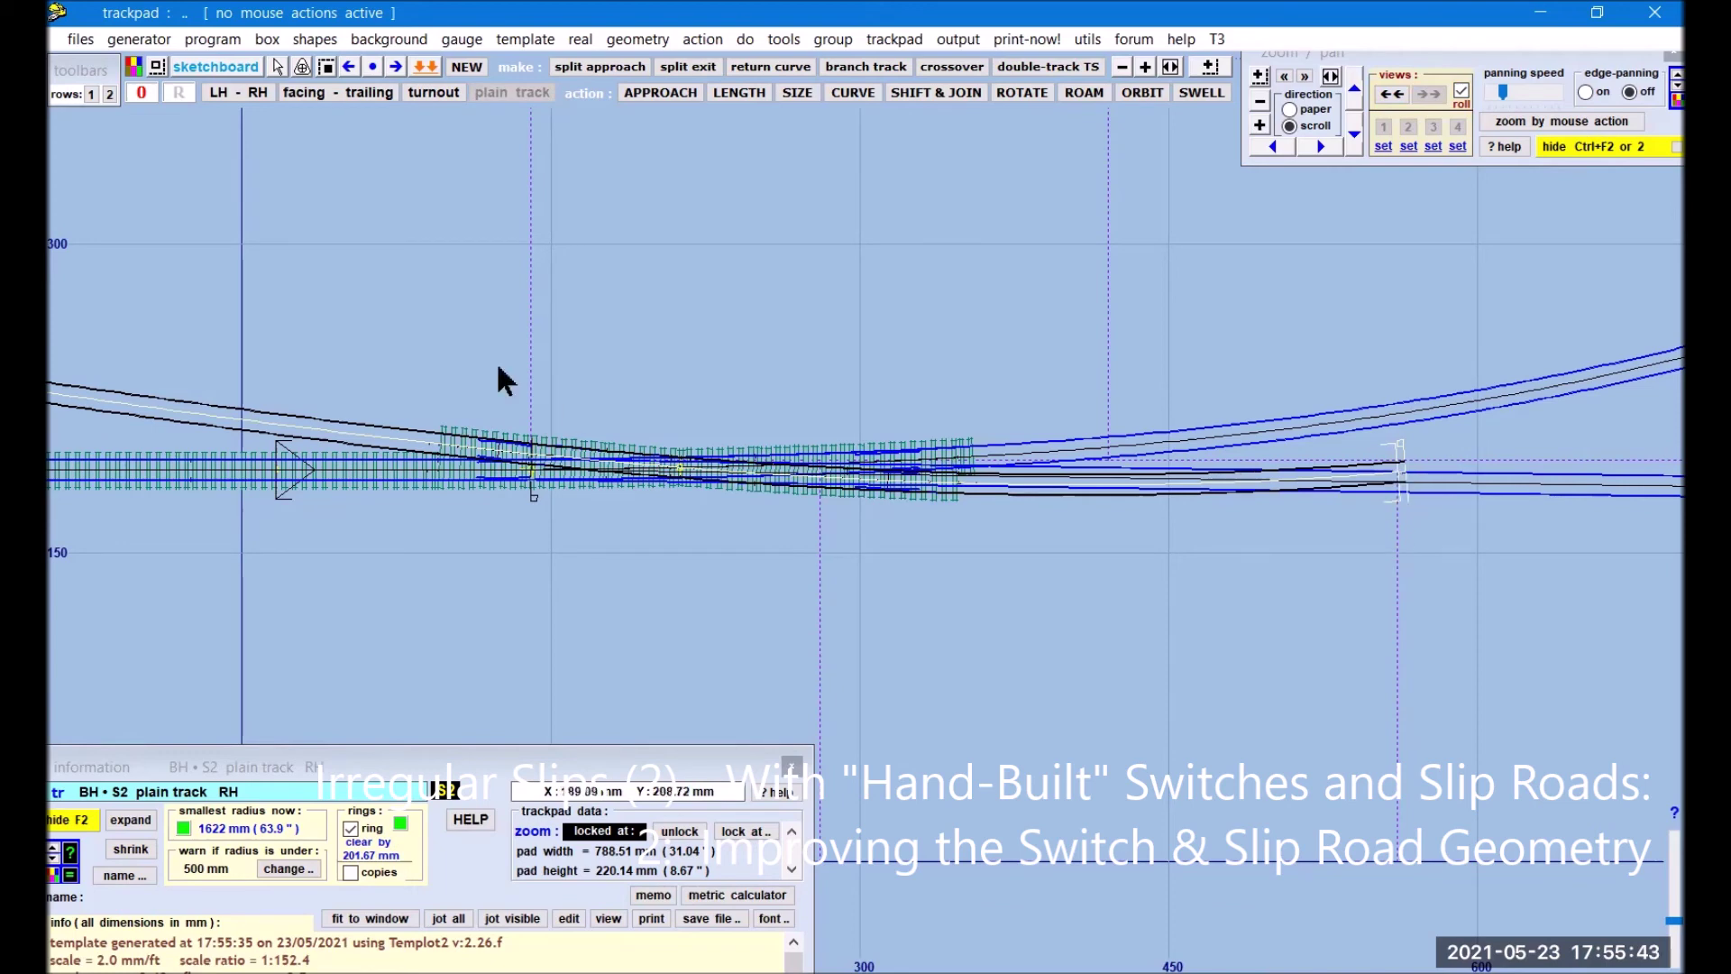
click(141, 94)
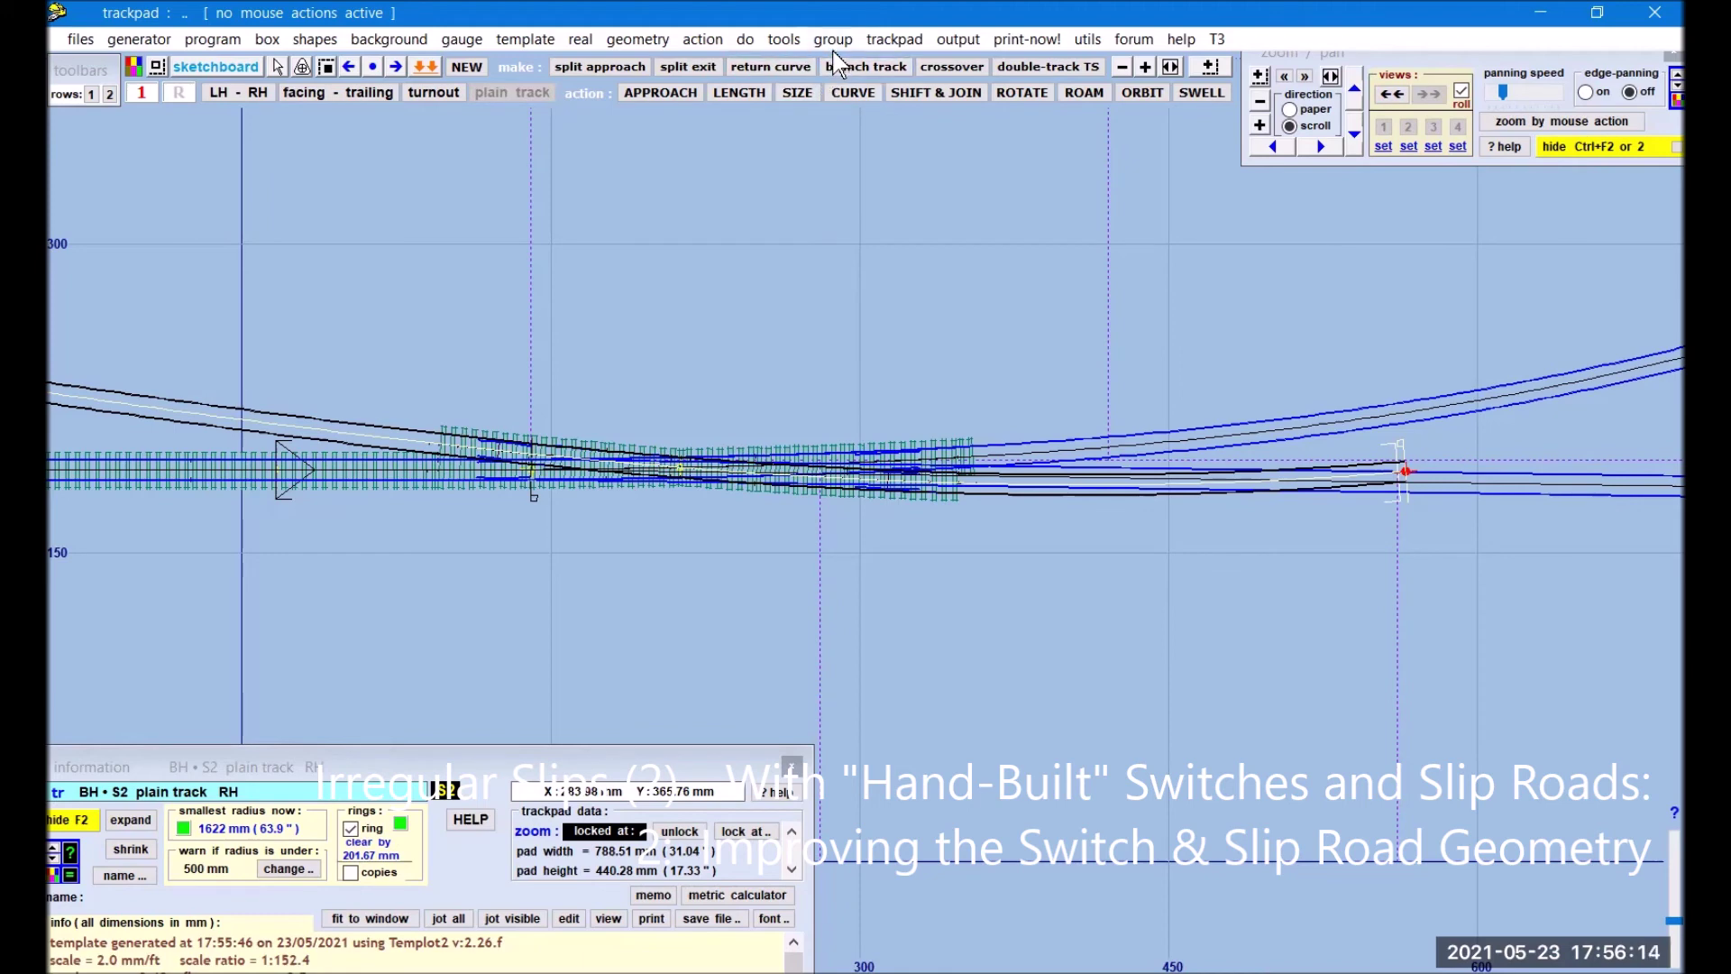
click(702, 39)
mouse_move(733, 126)
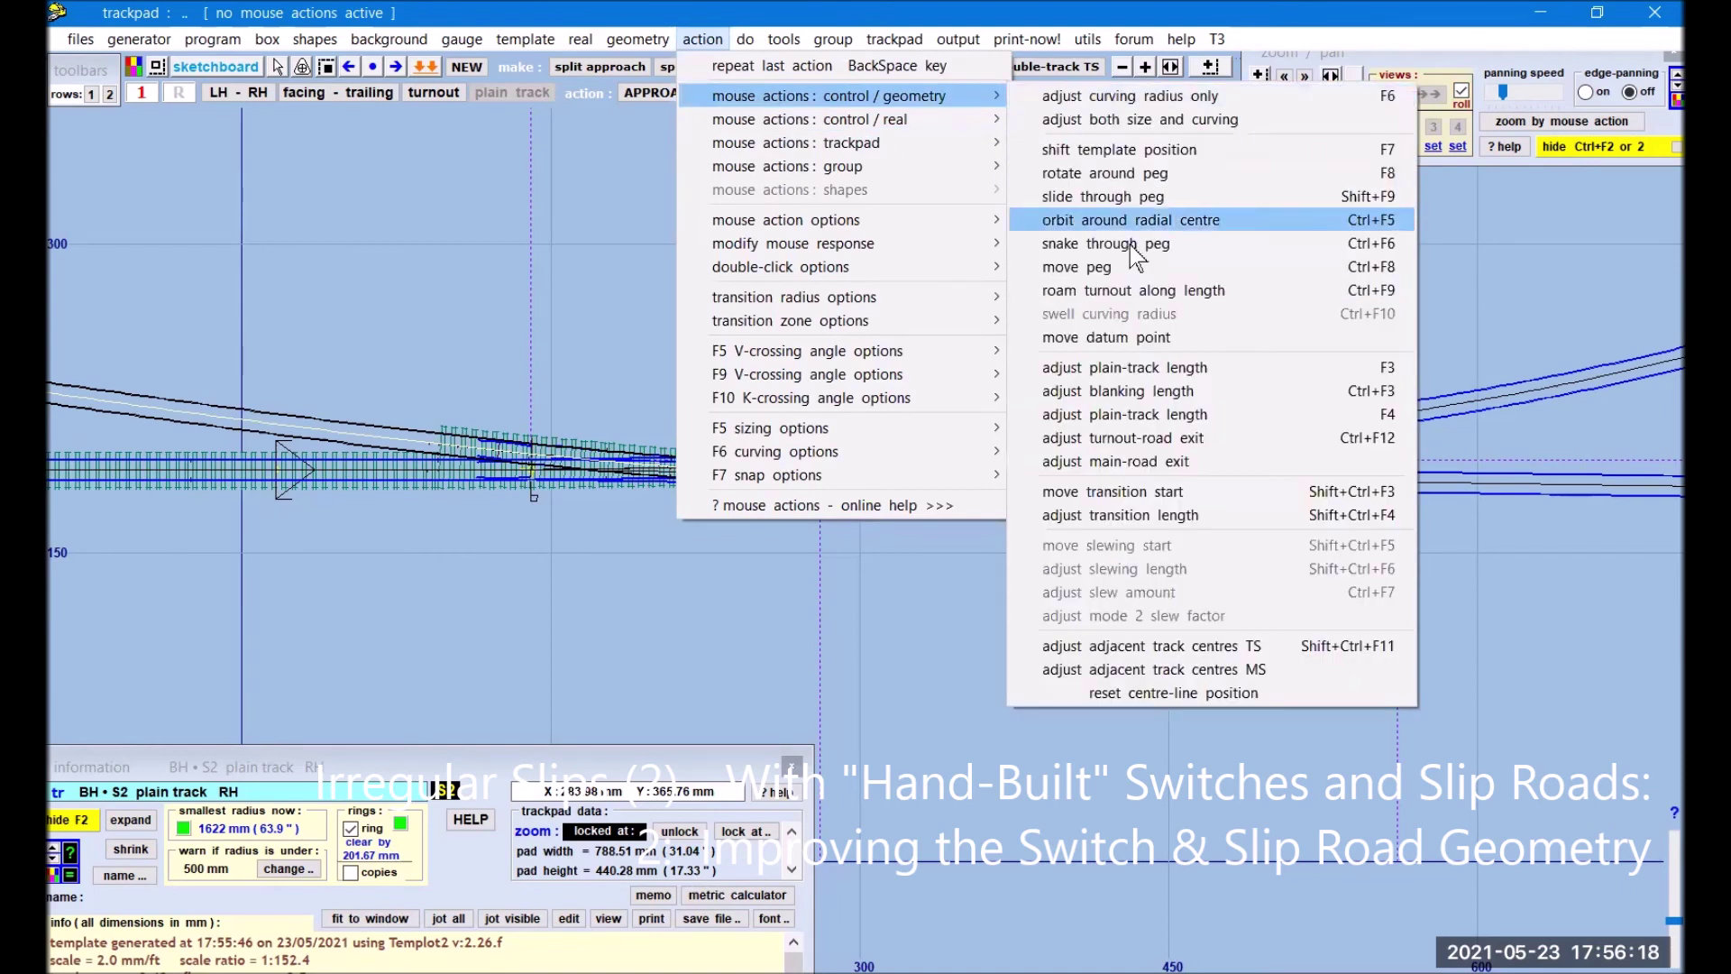
click(1107, 243)
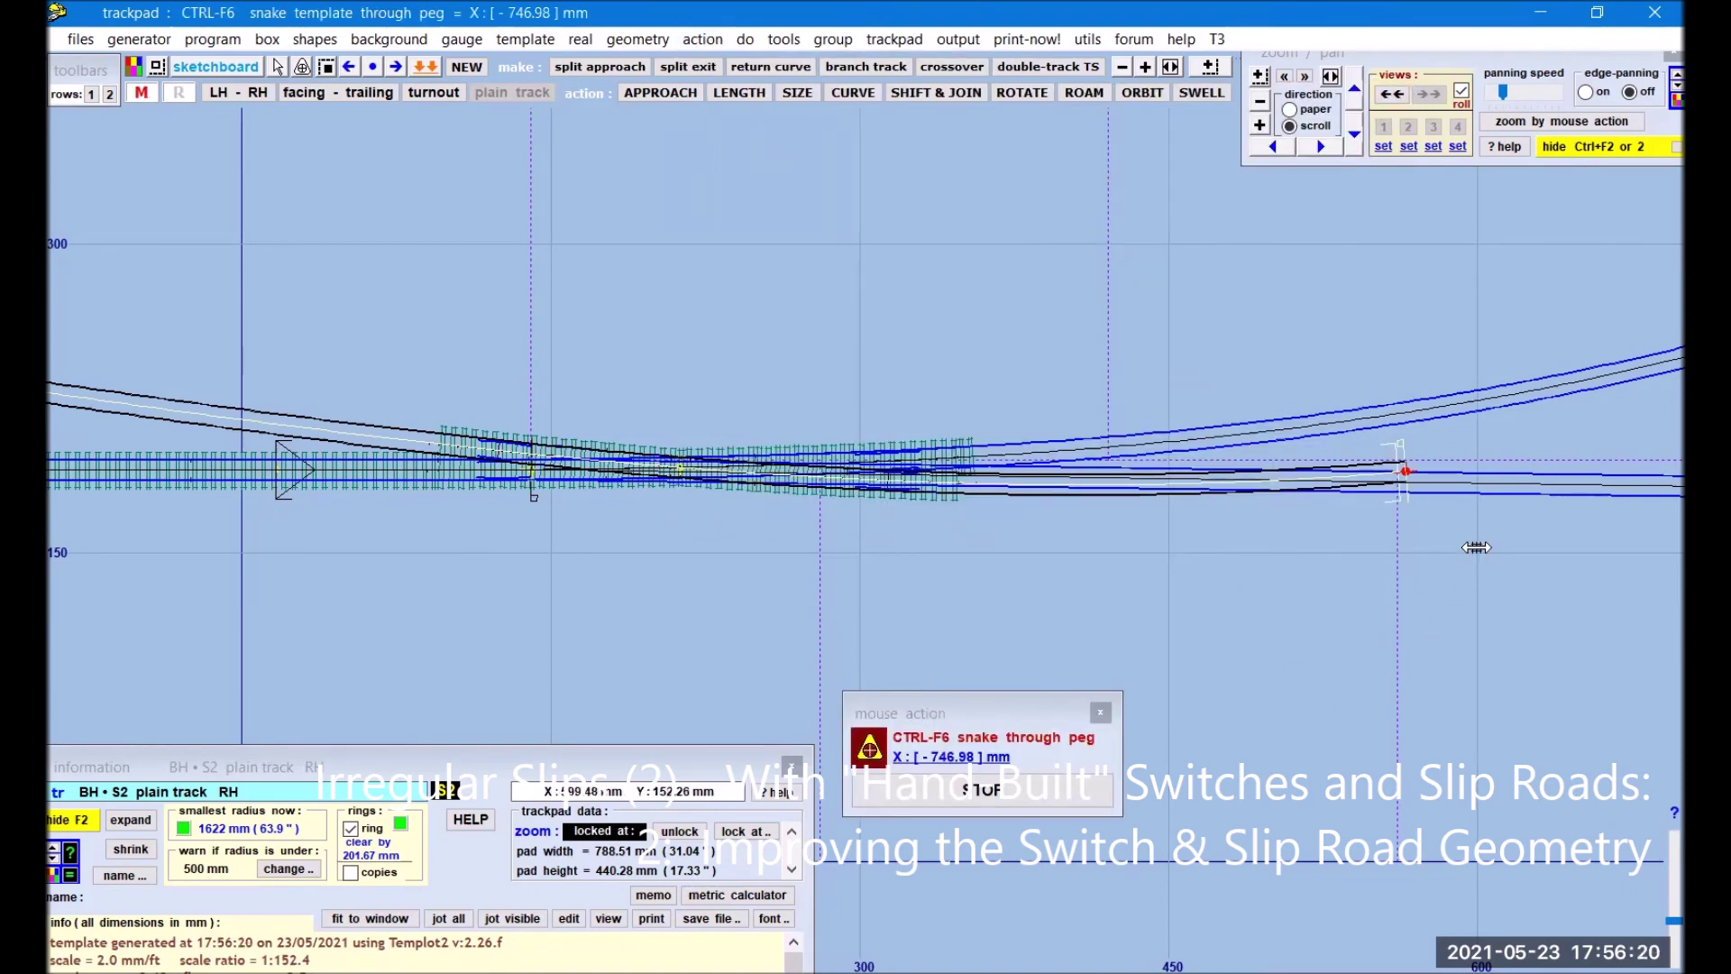
drag(1409, 563, 908, 568)
Step: Examine the snaked track's end near the V-crossing check rails and its path relative to background straight track PR028
click(1260, 126)
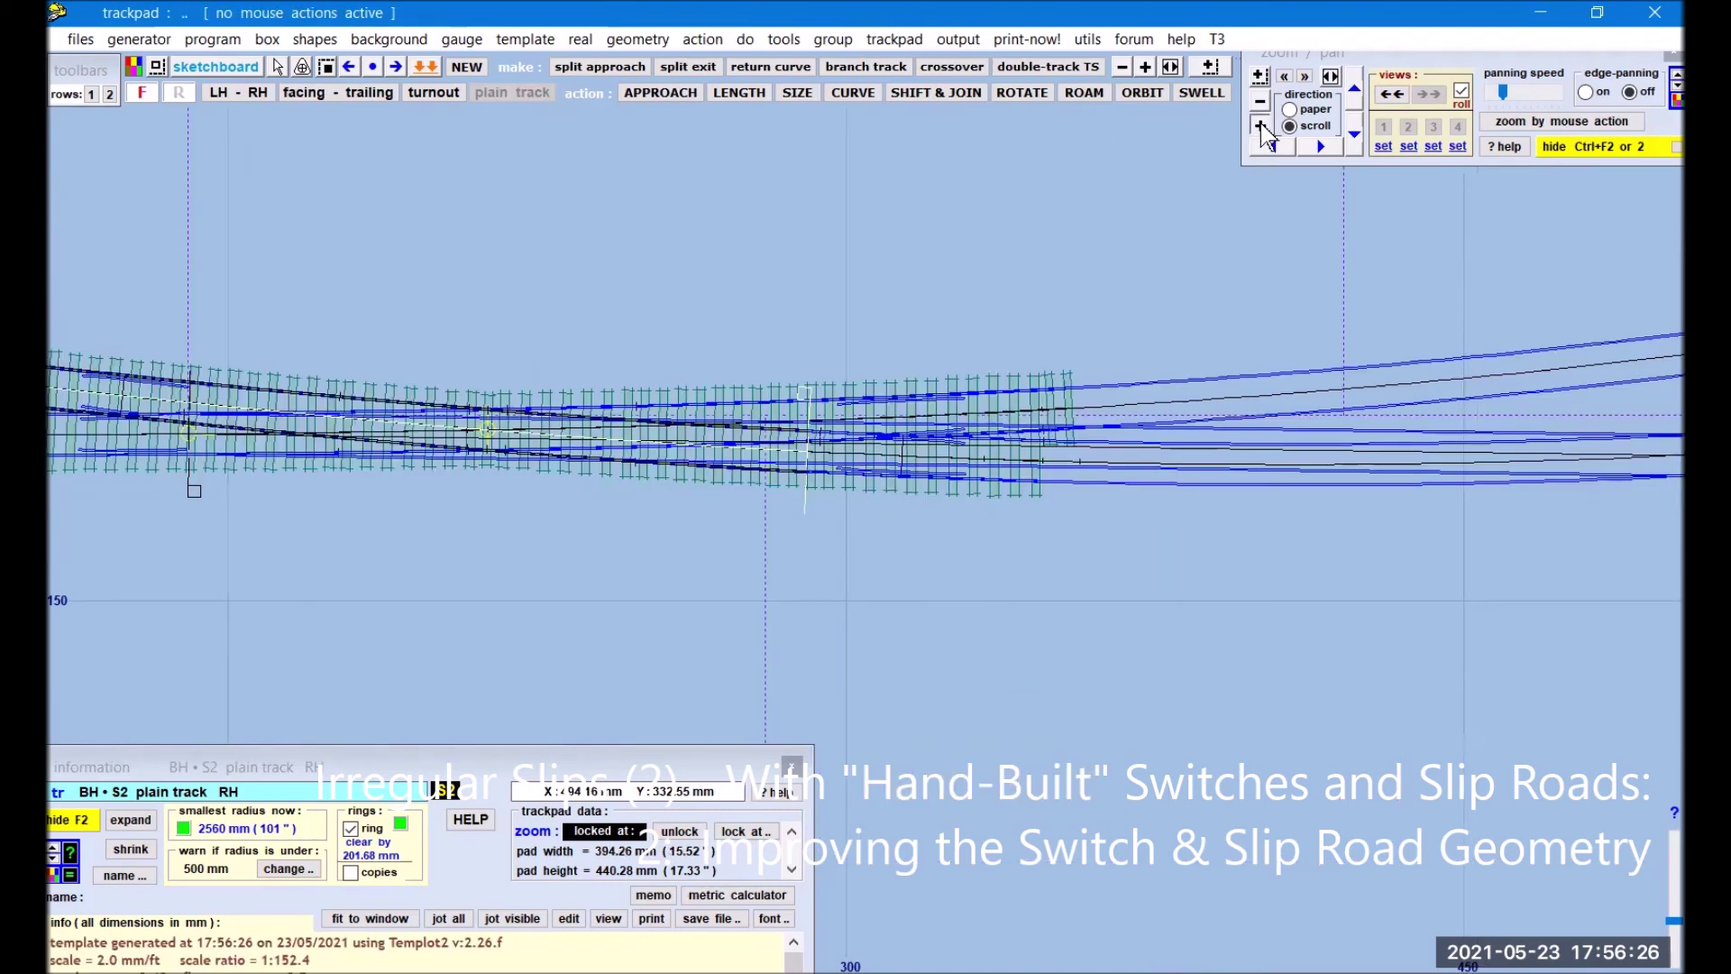
click(1260, 125)
click(1260, 125)
click(1260, 125)
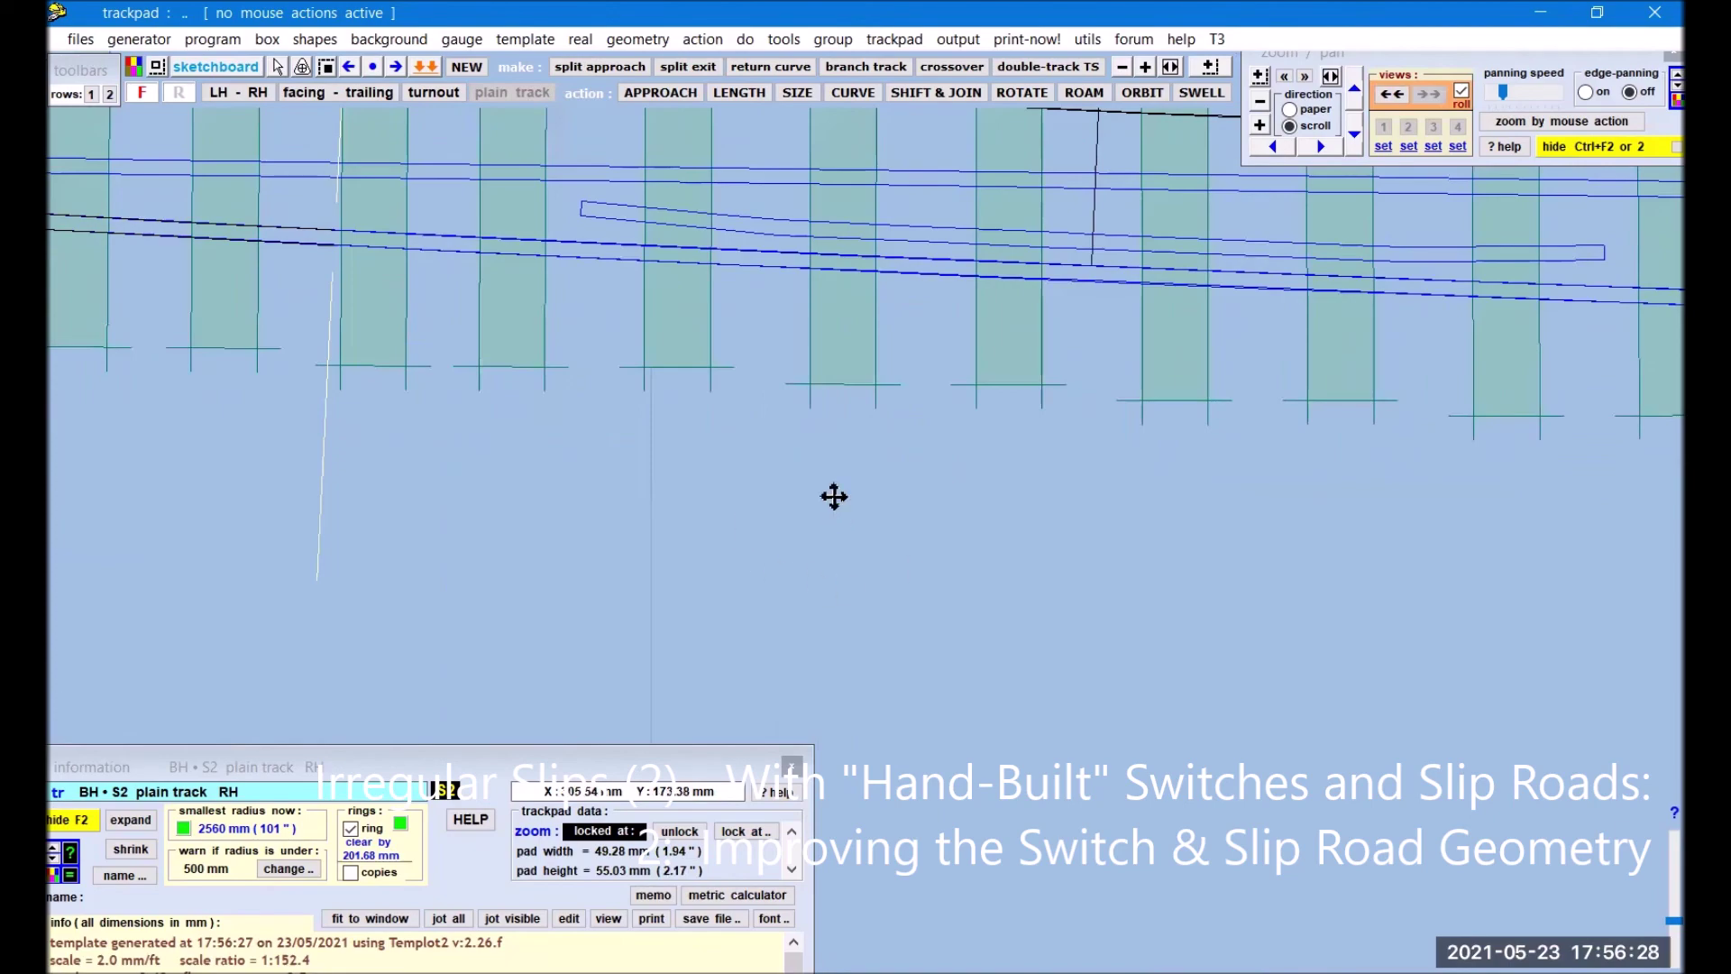
scroll(908, 751, up, 3)
right_click(1028, 700)
key(Escape)
scroll(1029, 725, up, 2)
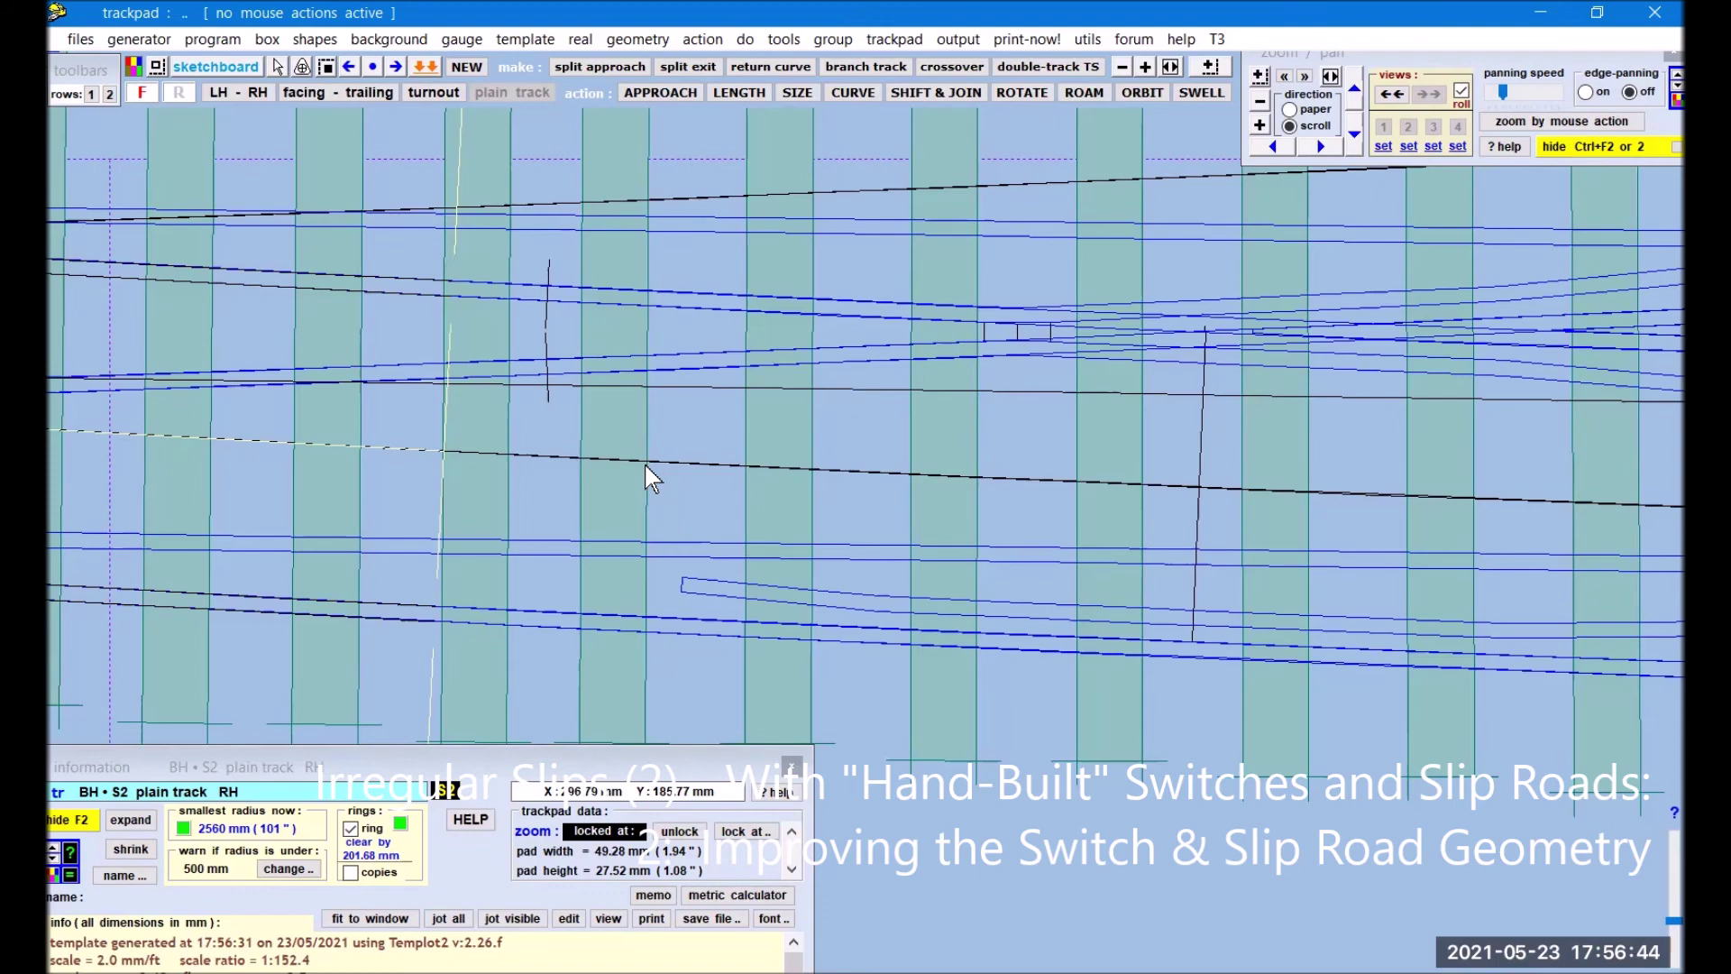
scroll(646, 464, down, 1)
mouse_move(339, 656)
right_down()
mouse_move(436, 630)
mouse_move(1070, 622)
mouse_move(1566, 587)
mouse_move(575, 592)
right_up()
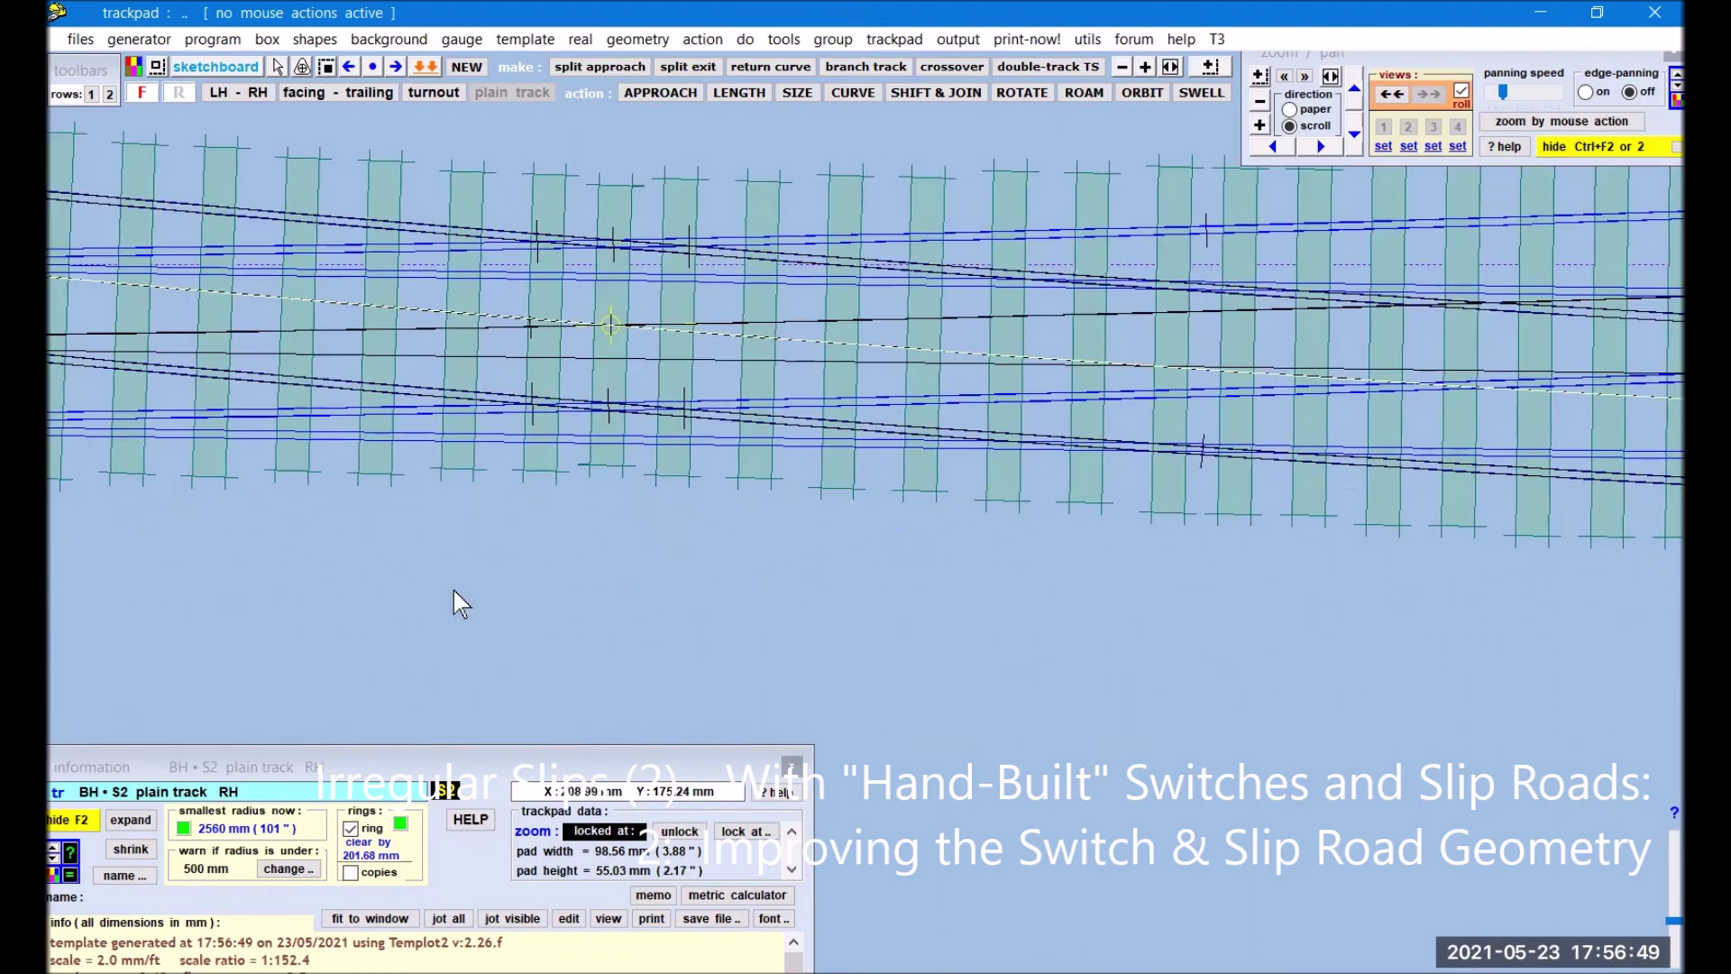
mouse_move(313, 583)
right_down()
mouse_move(955, 626)
mouse_move(1261, 625)
right_up()
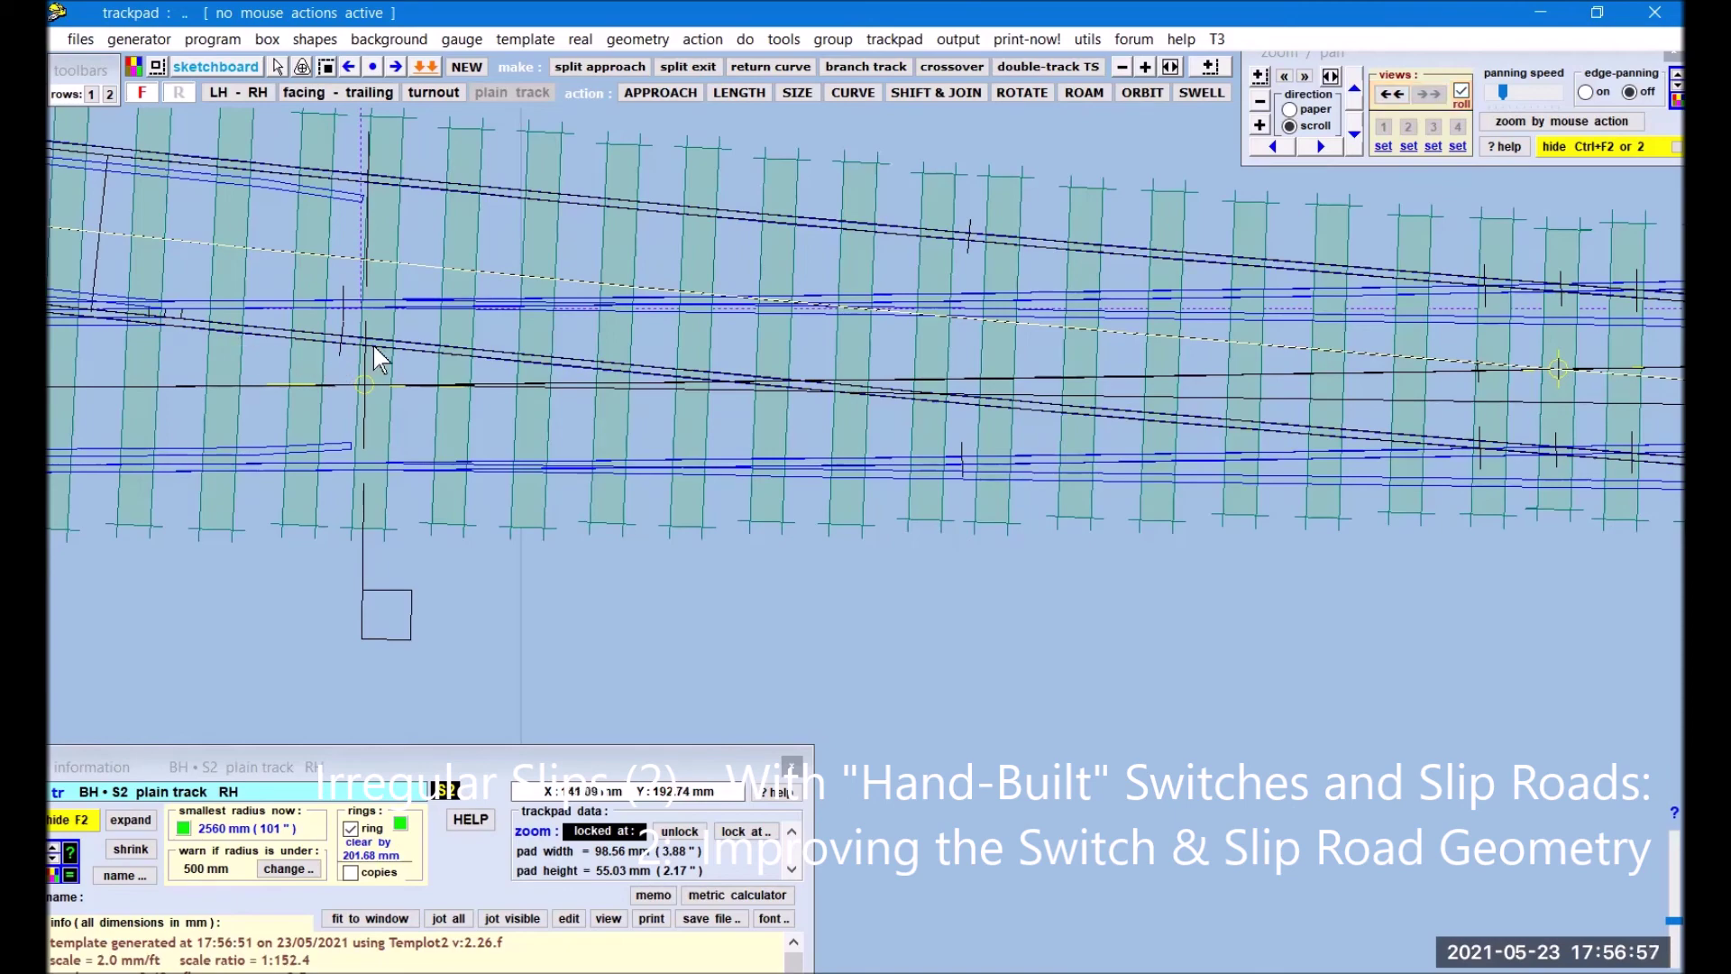
click(1001, 639)
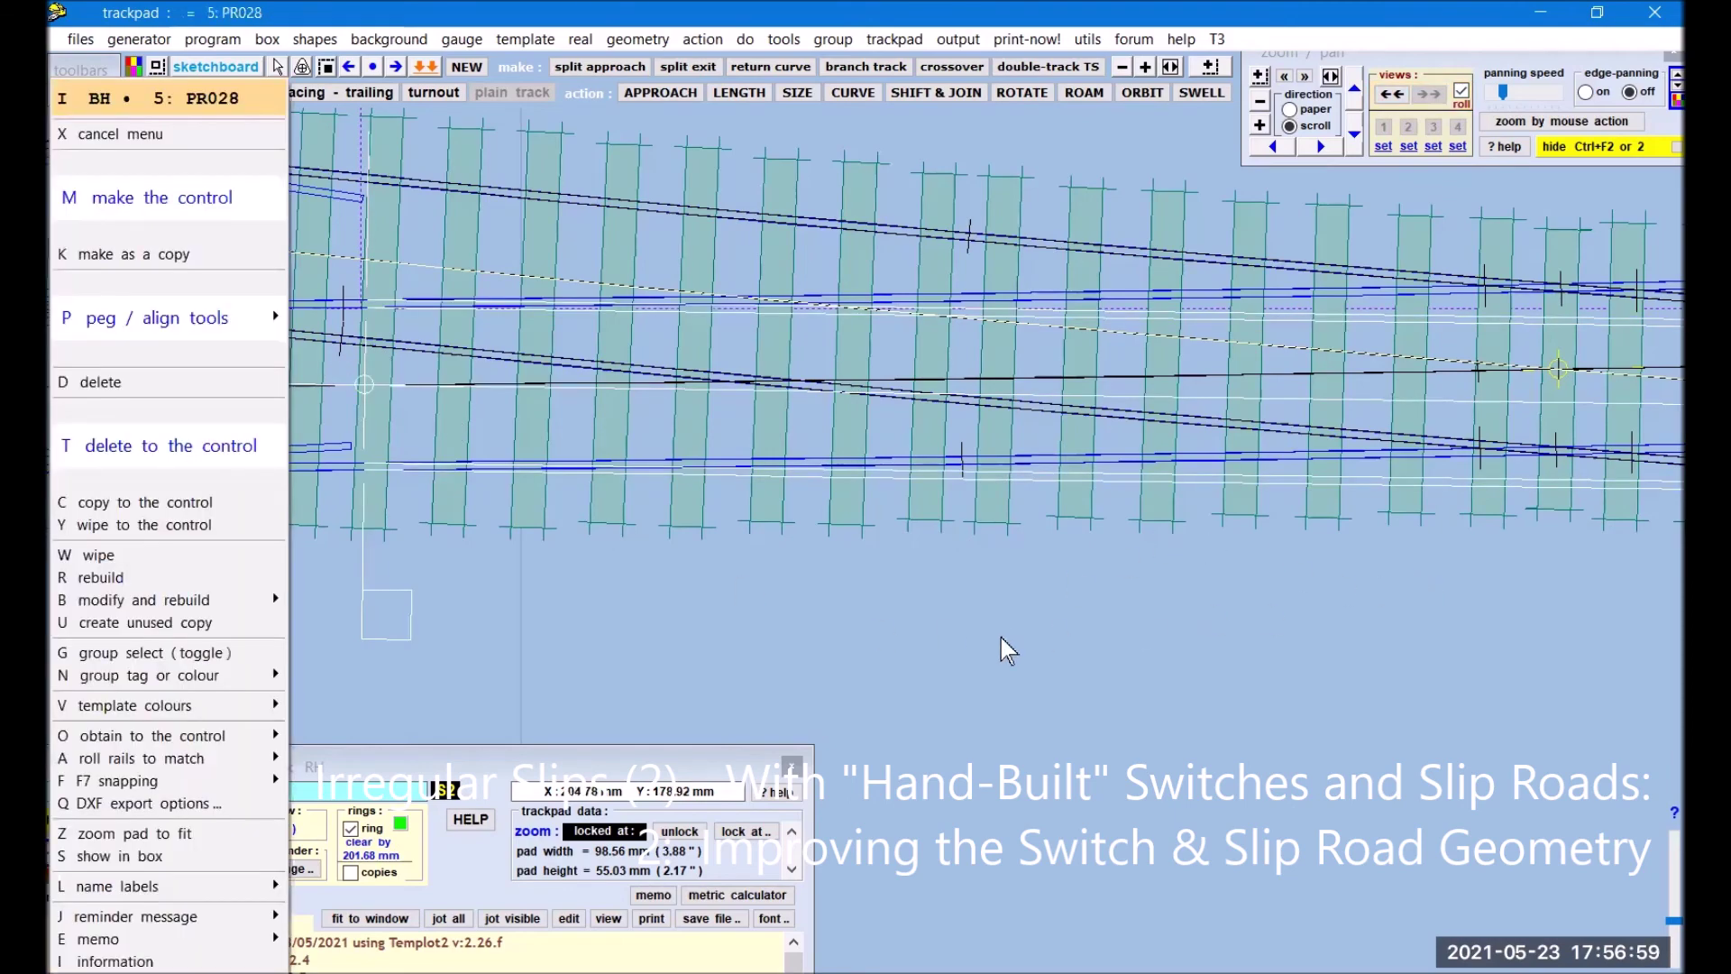
key(m)
drag(1479, 745, 432, 592)
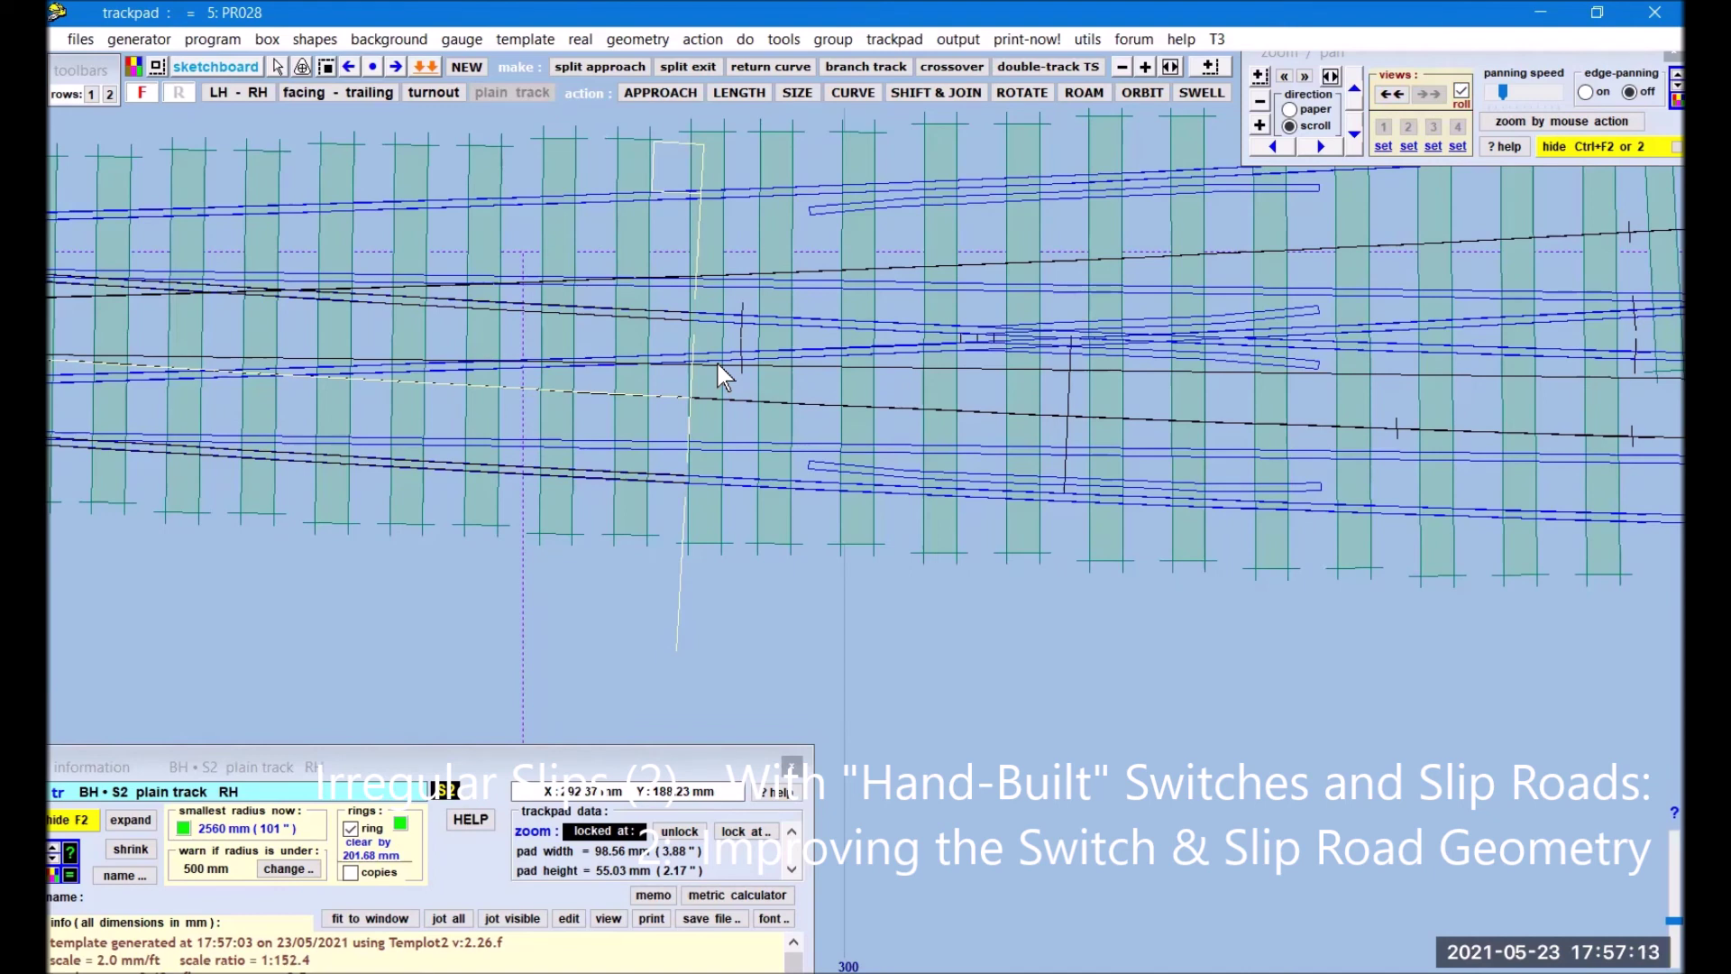
Step: Snake the curved control template through its peg to about X -1020.01 mm, near the V-crossing check rails
click(701, 38)
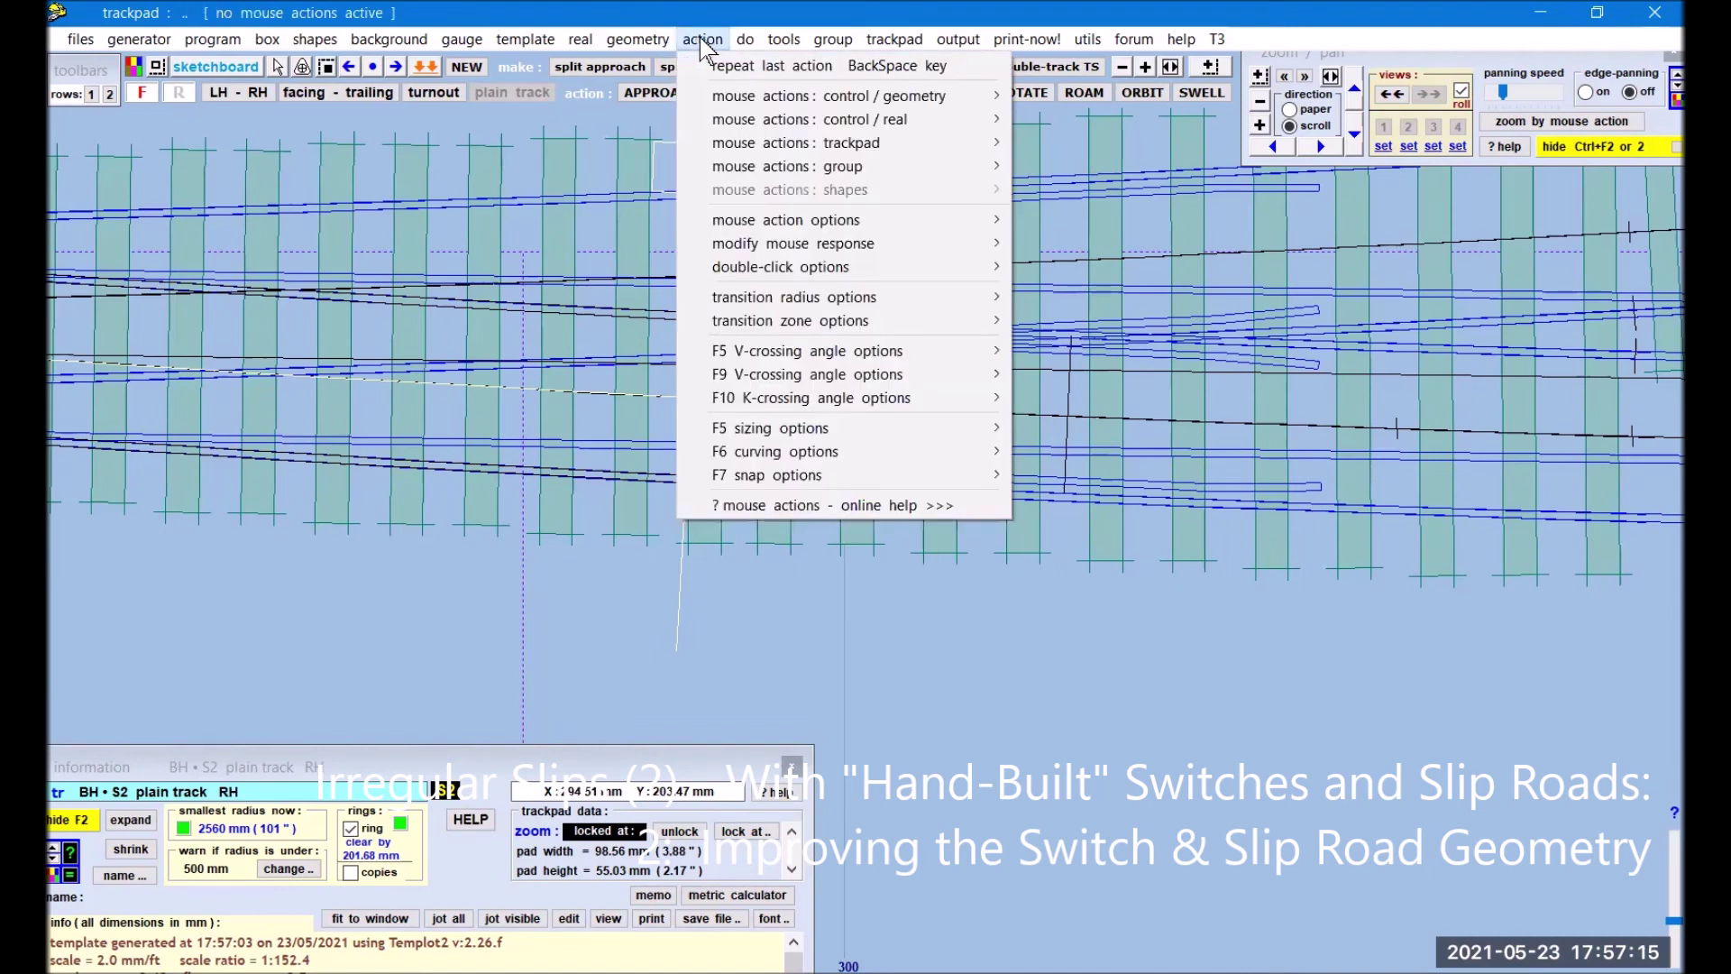
mouse_move(873, 100)
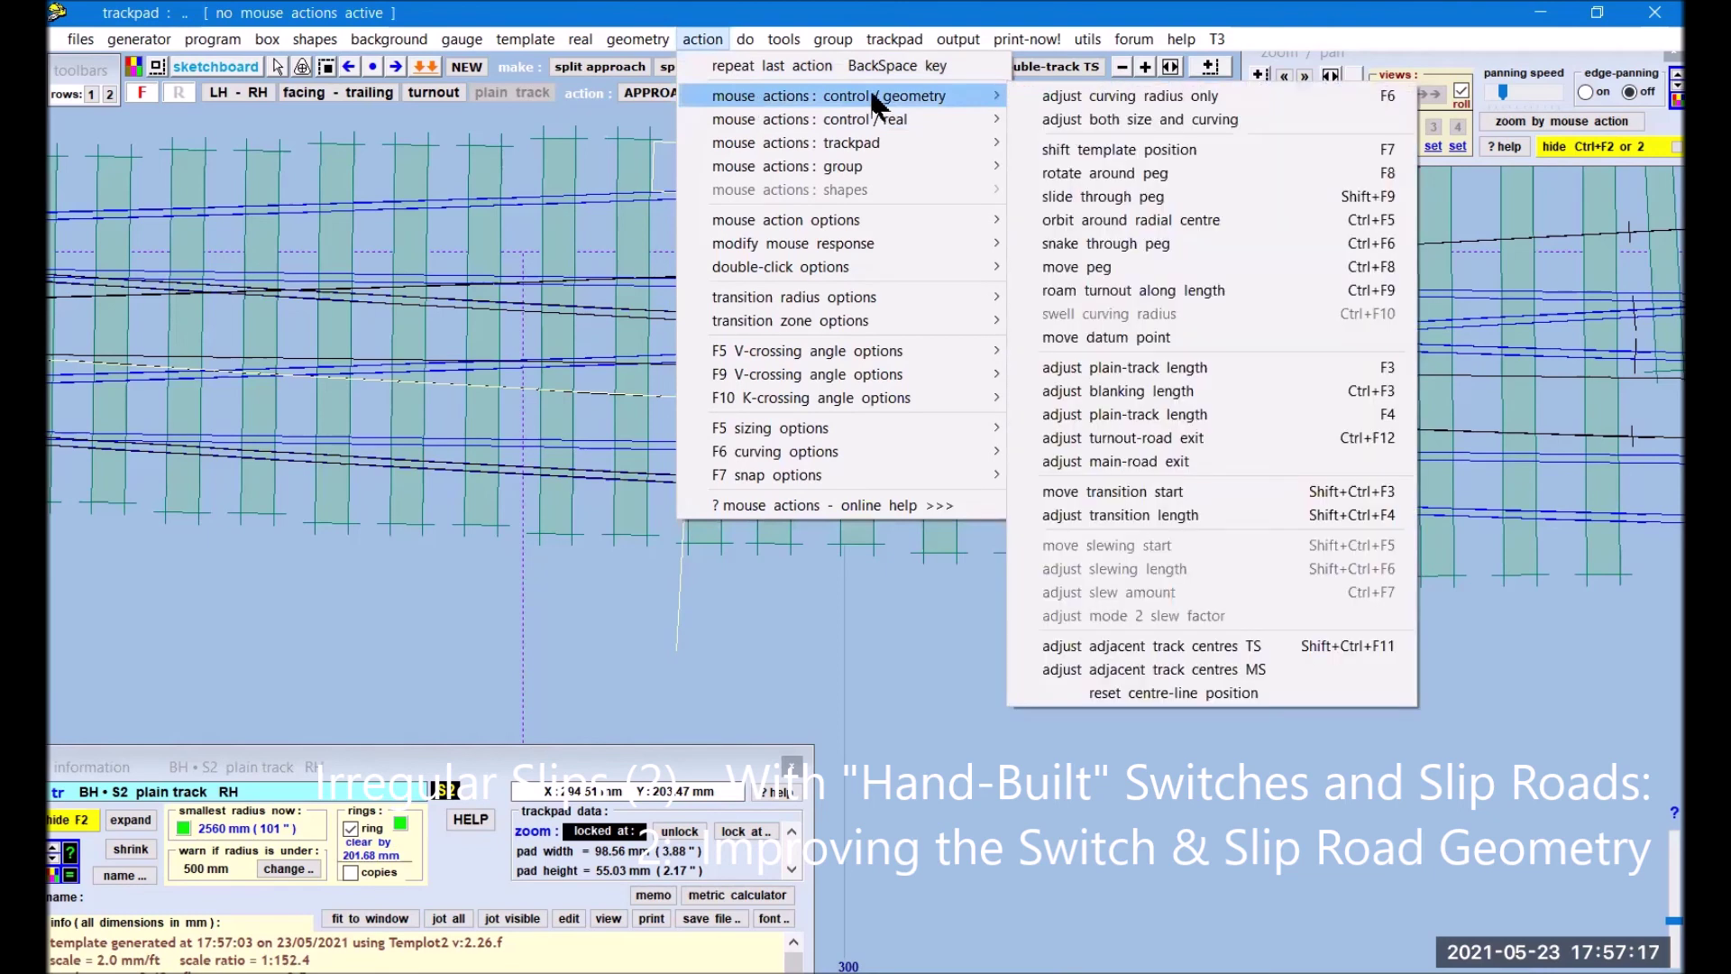
click(1028, 243)
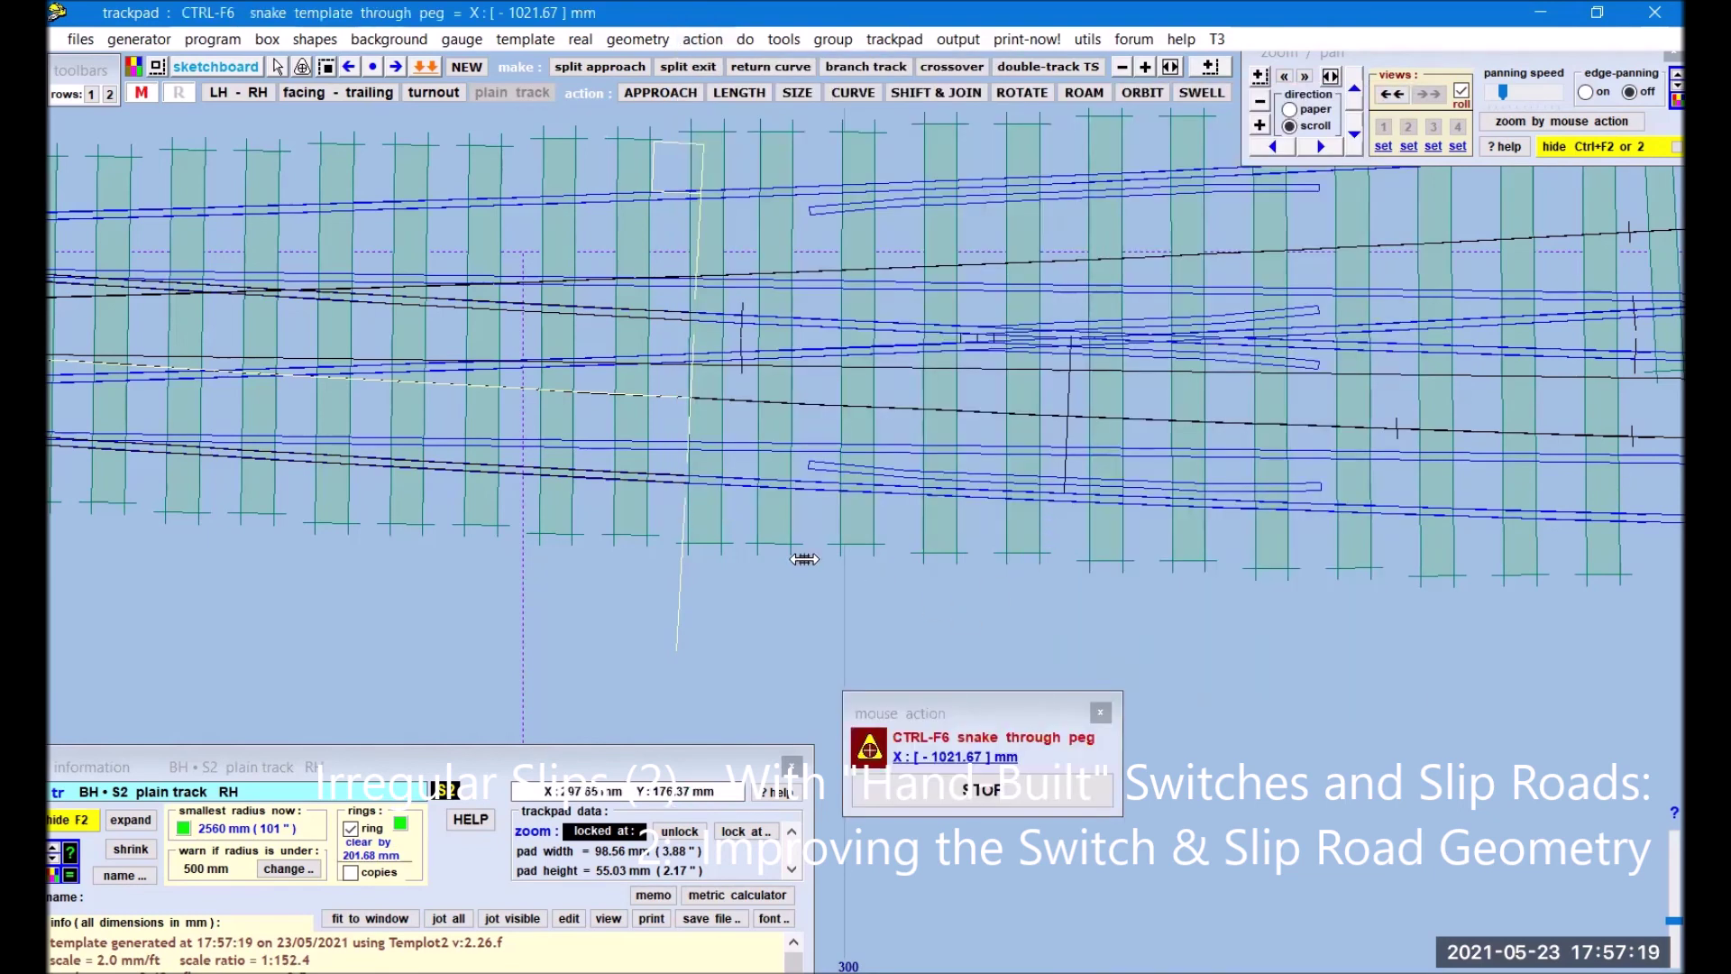
drag(808, 560, 831, 561)
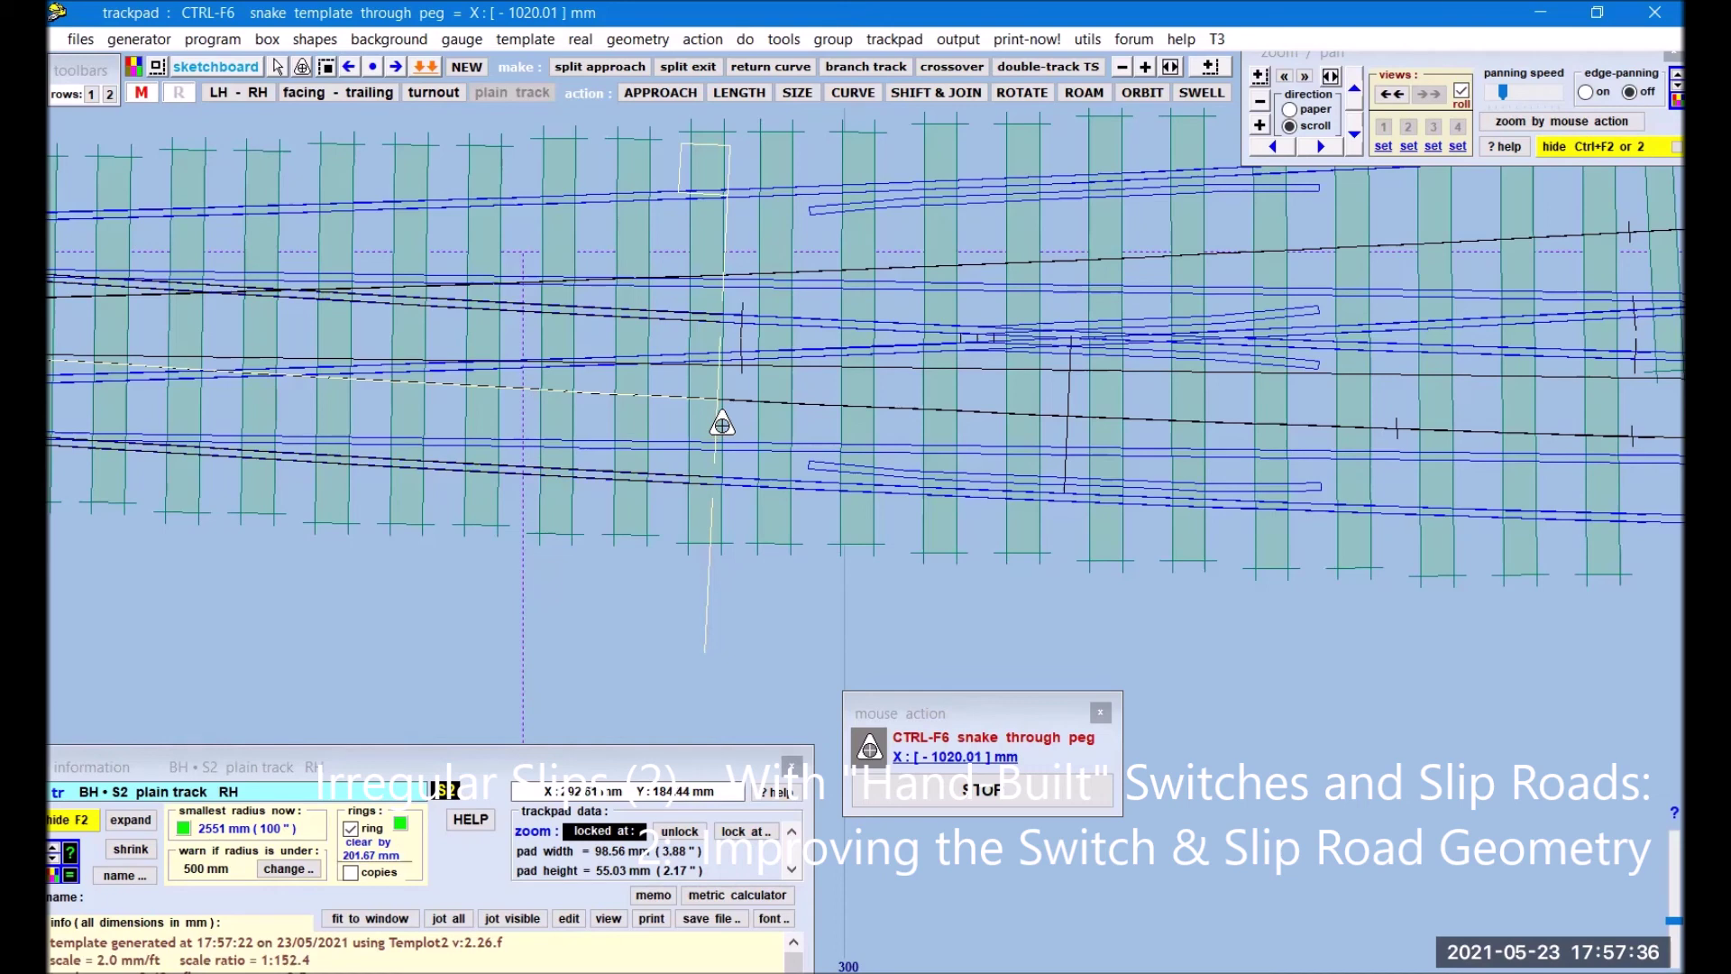
Step: Set the control template's peg to position 1 and change its geometry to straight
click(143, 98)
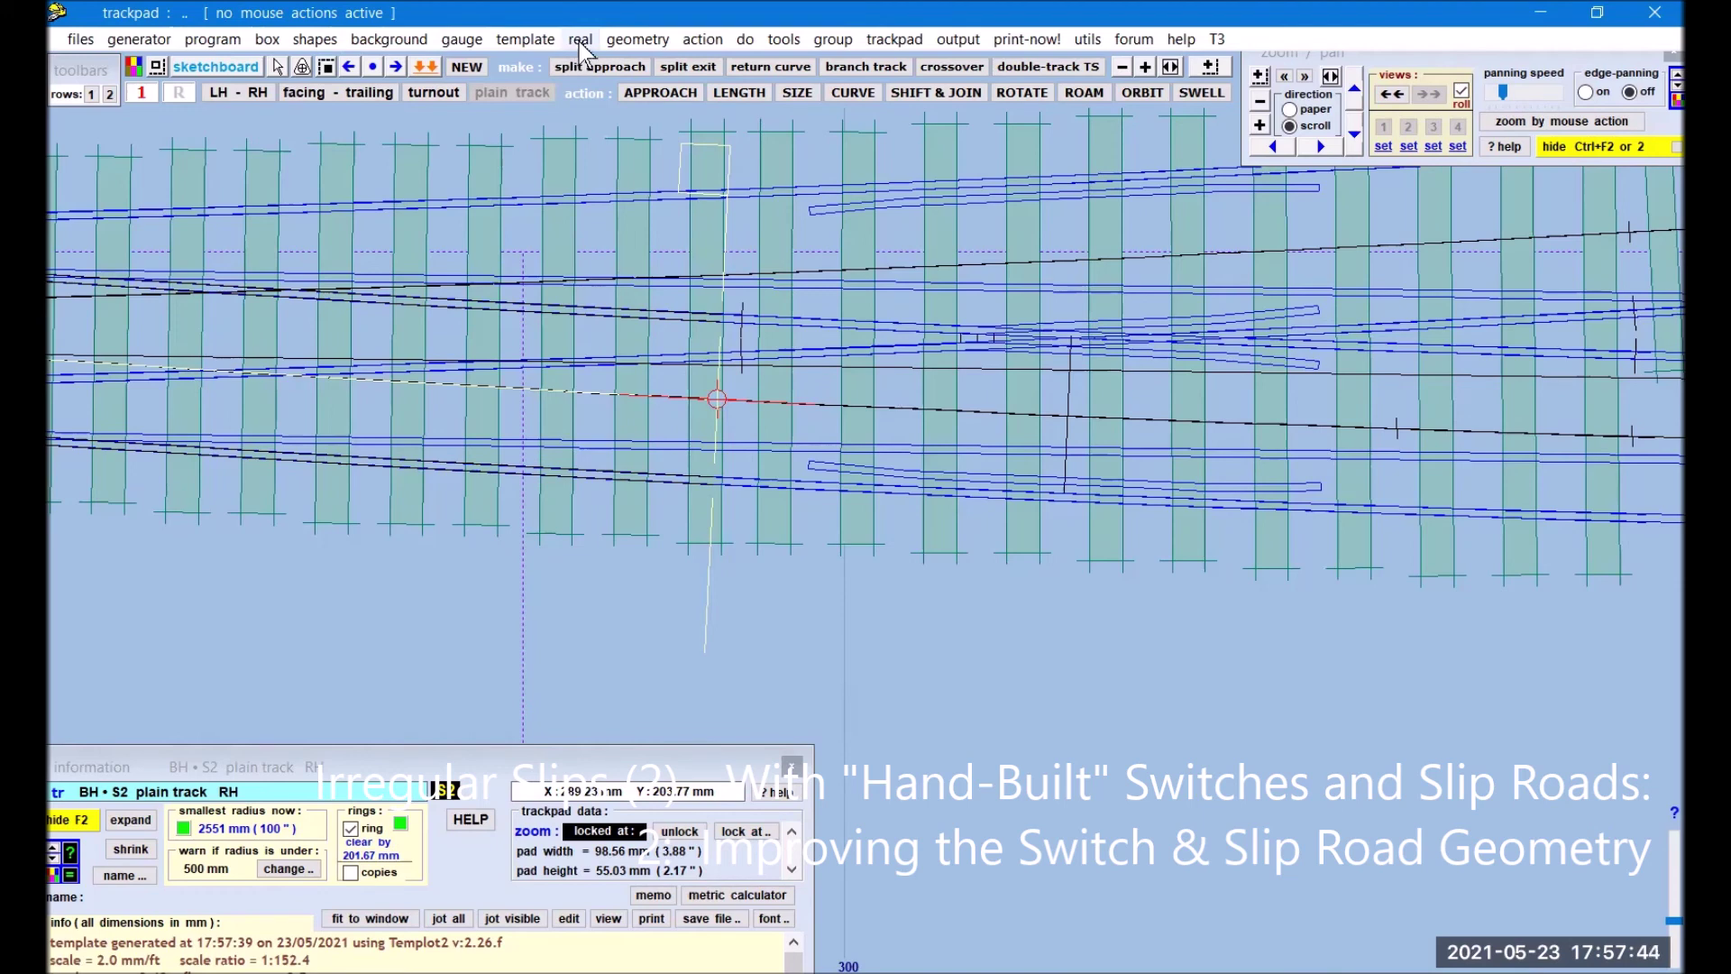
click(639, 41)
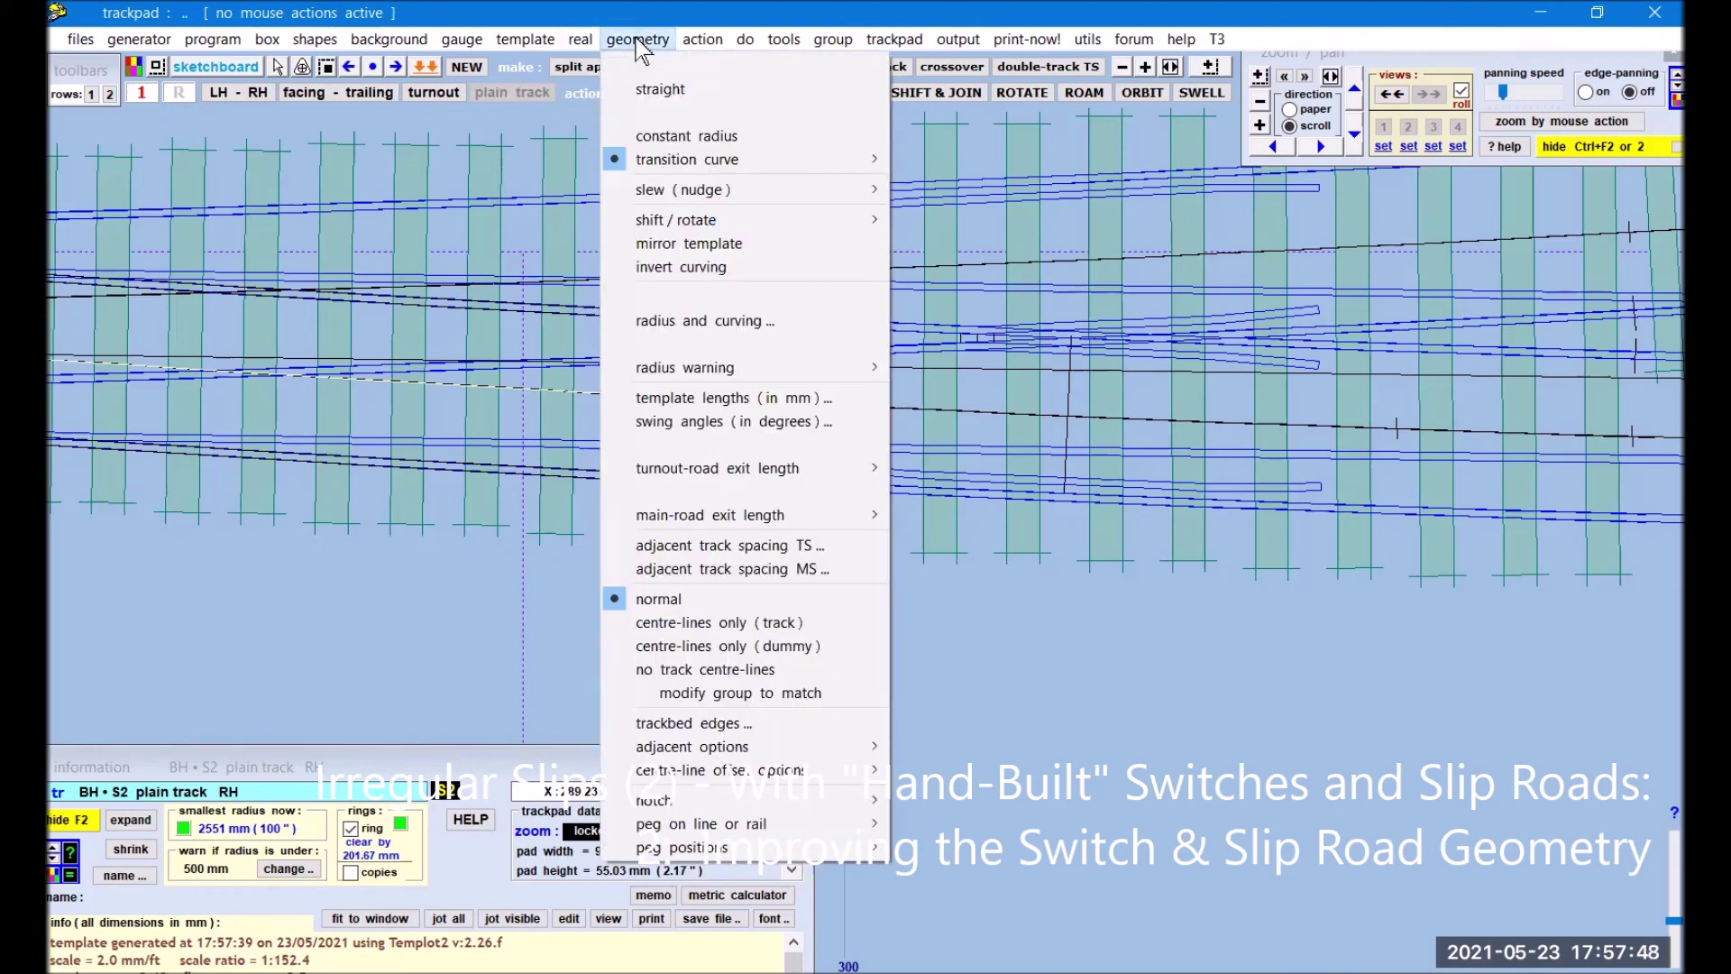
click(649, 89)
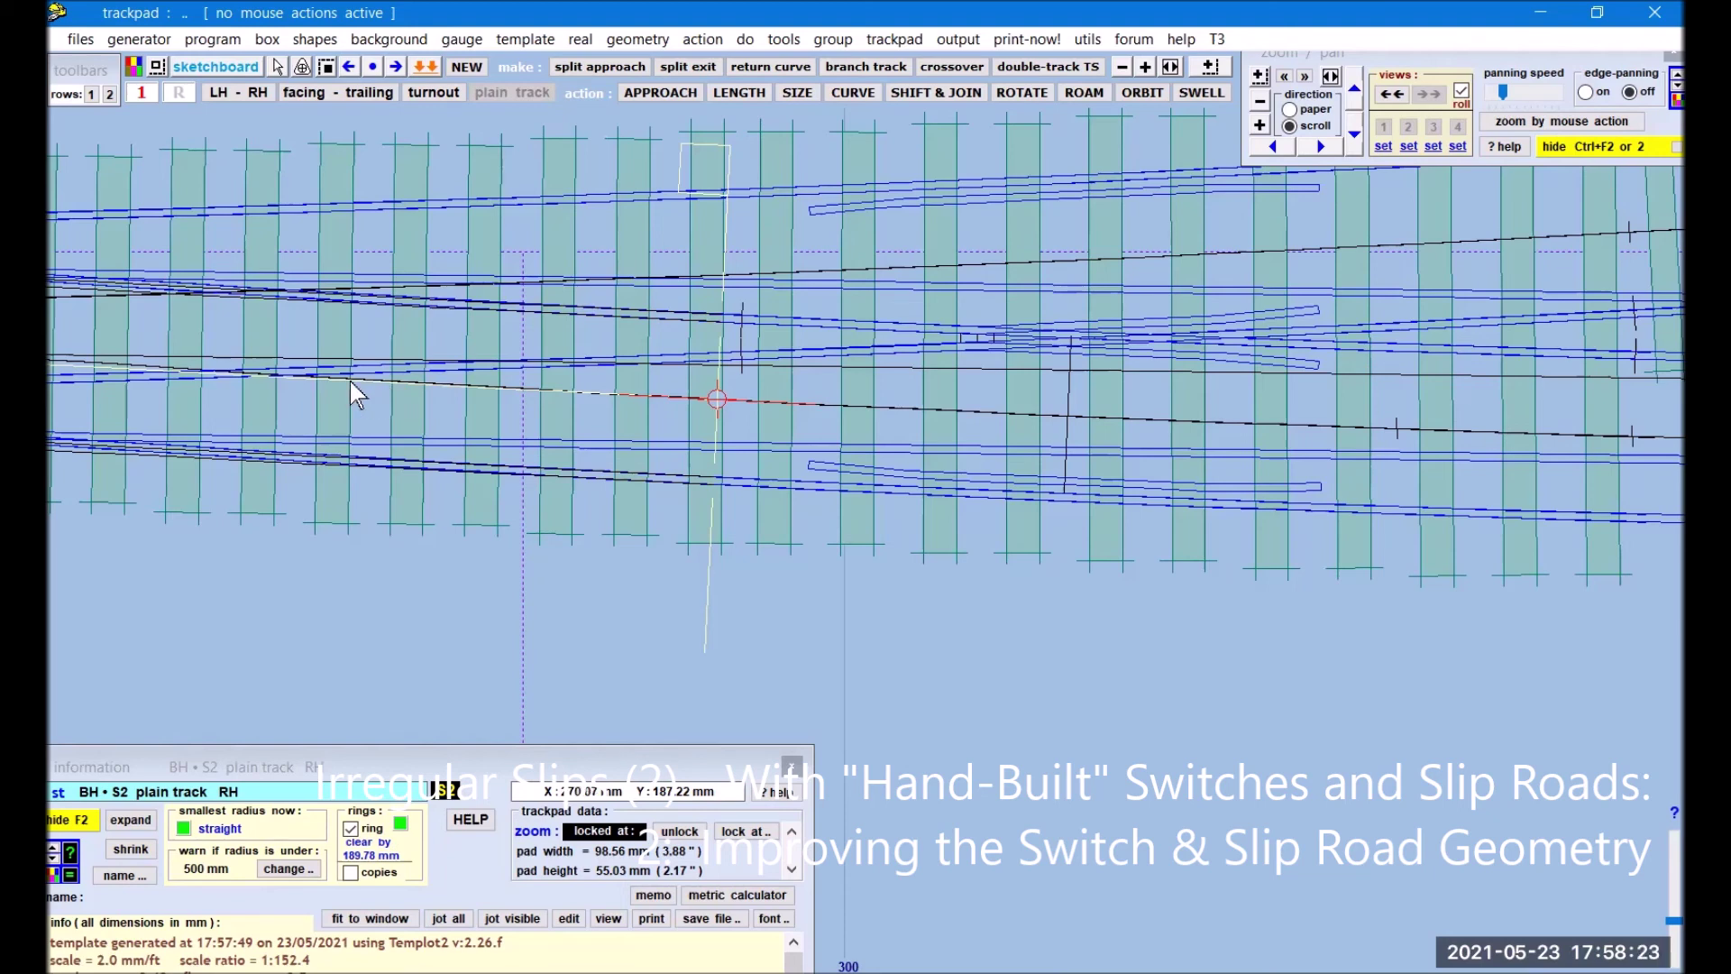
Step: Rotate the straight track by about 0.90 degrees around its peg and store it as a background template
click(1022, 93)
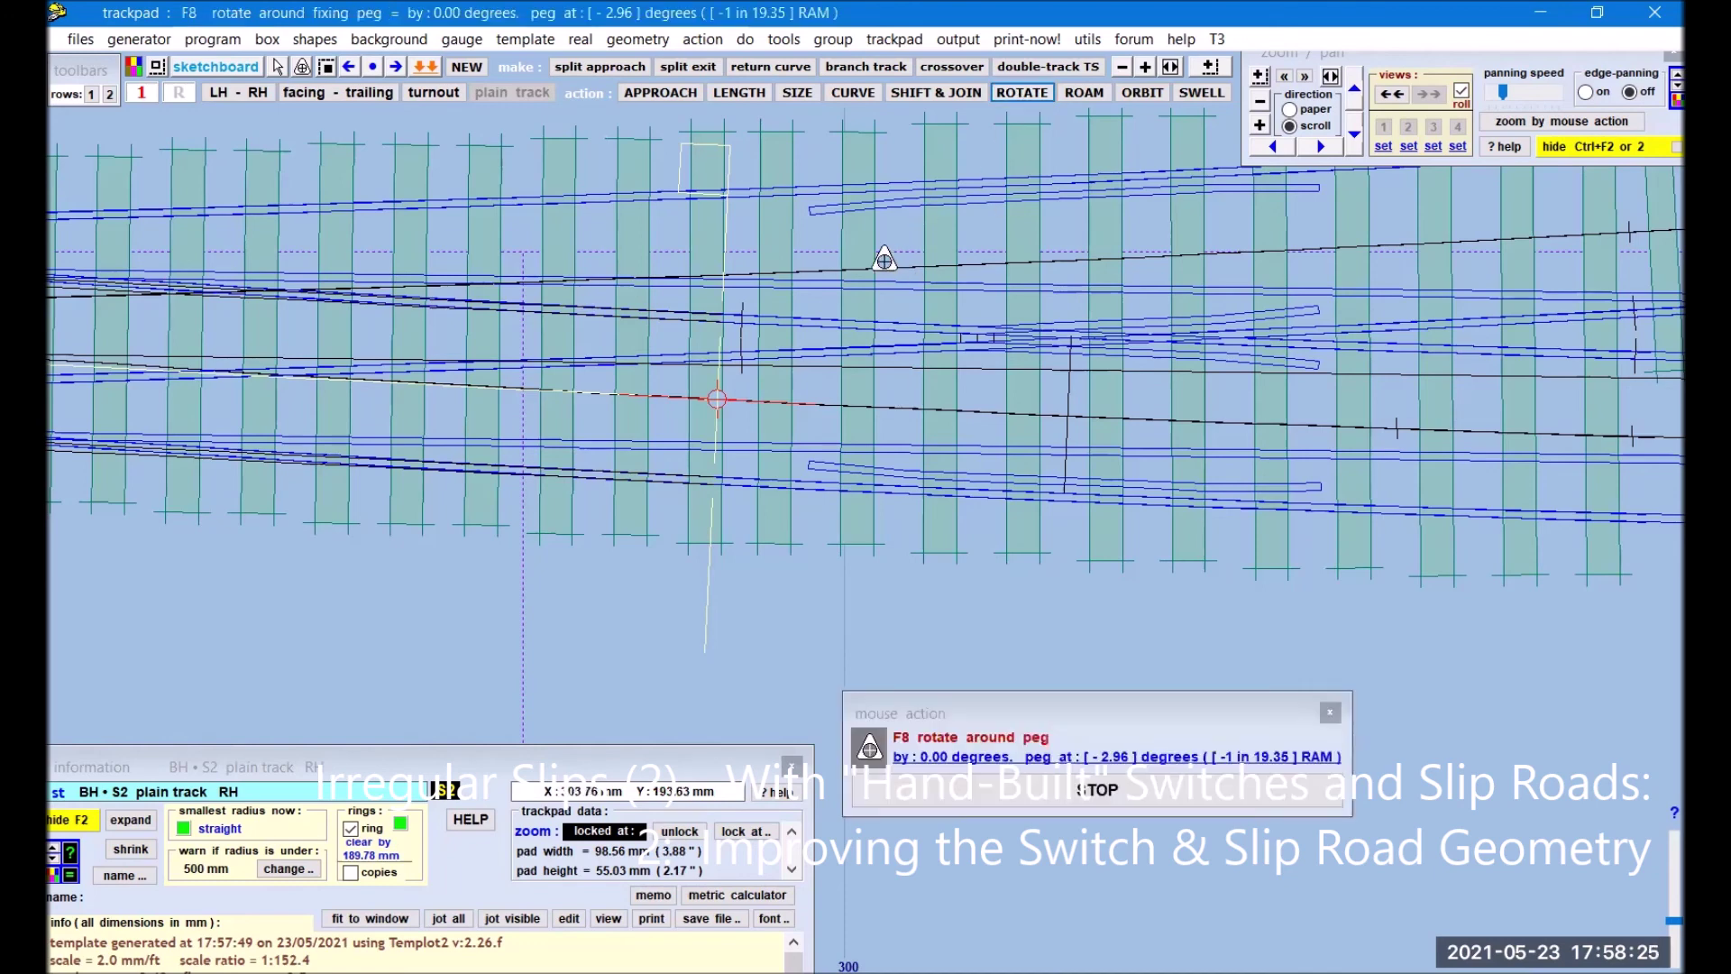
click(863, 245)
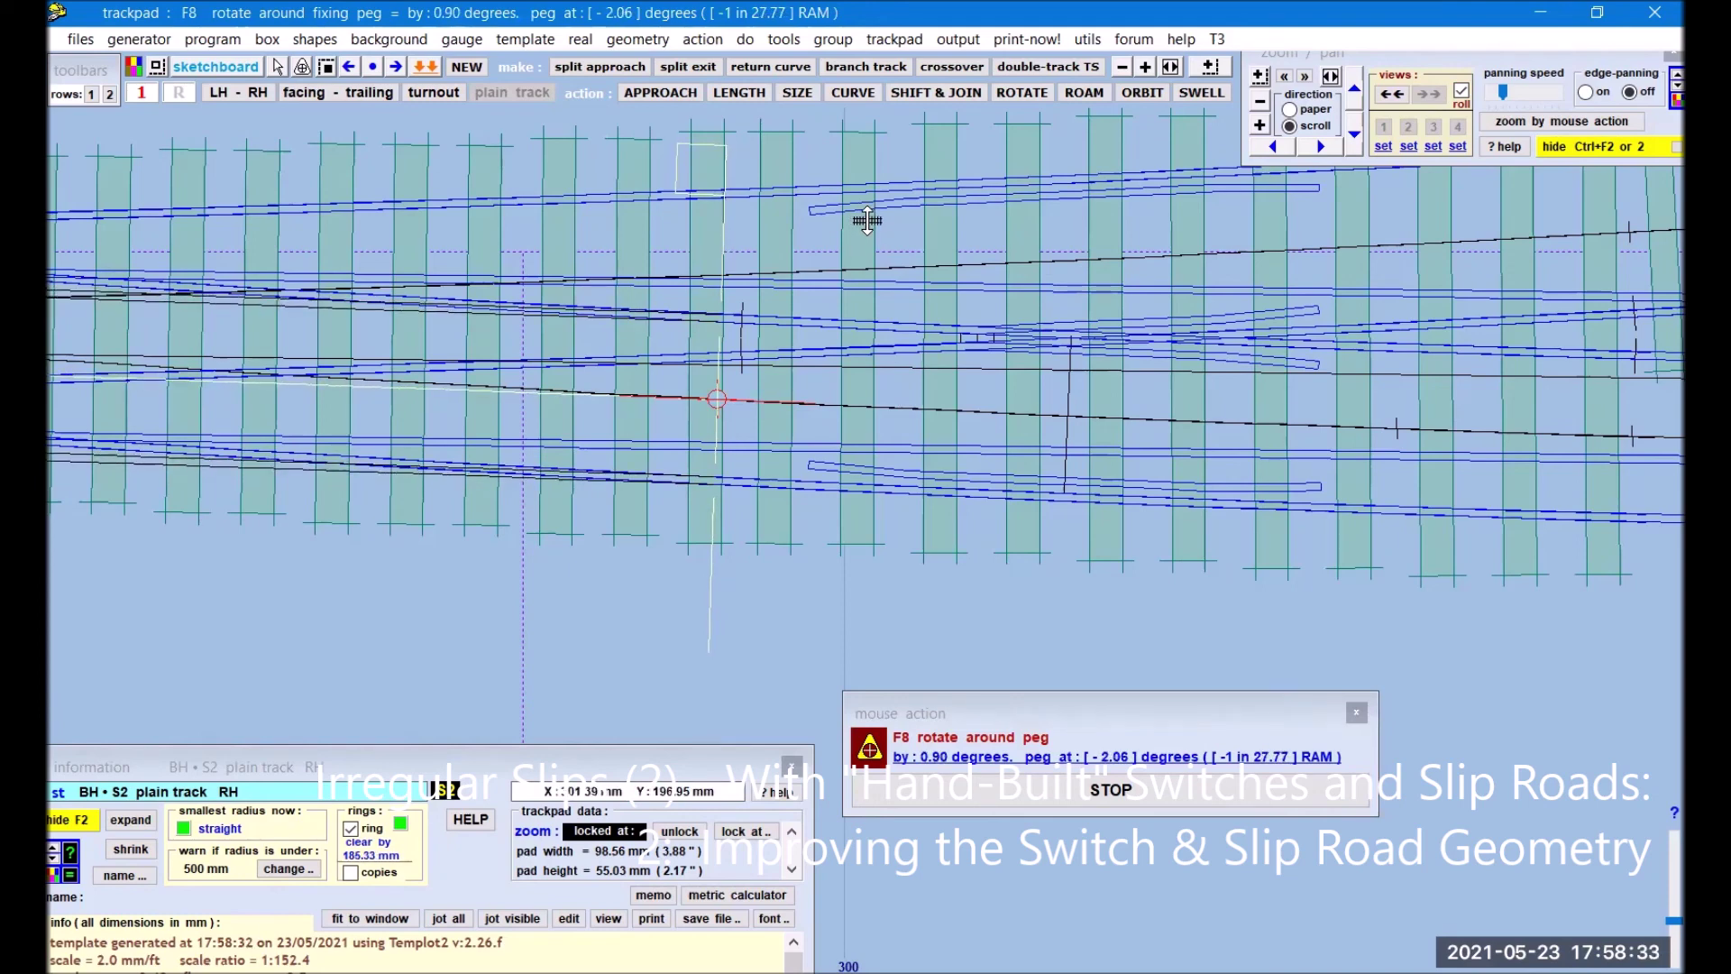
click(867, 220)
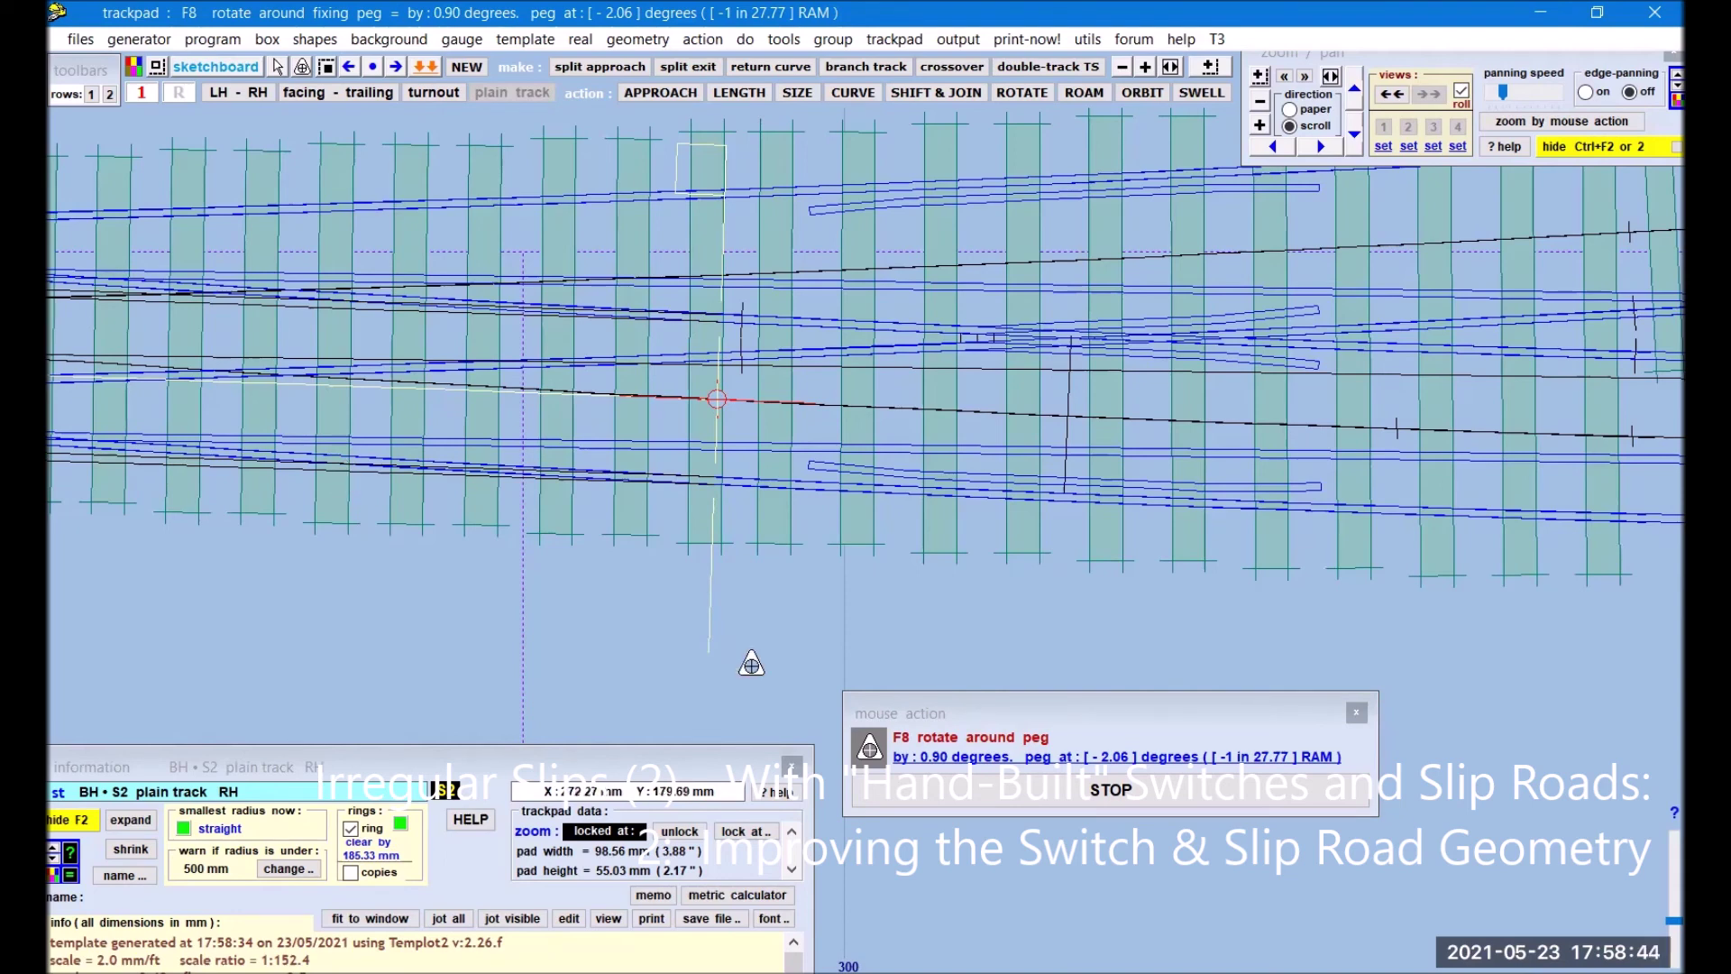
click(1122, 795)
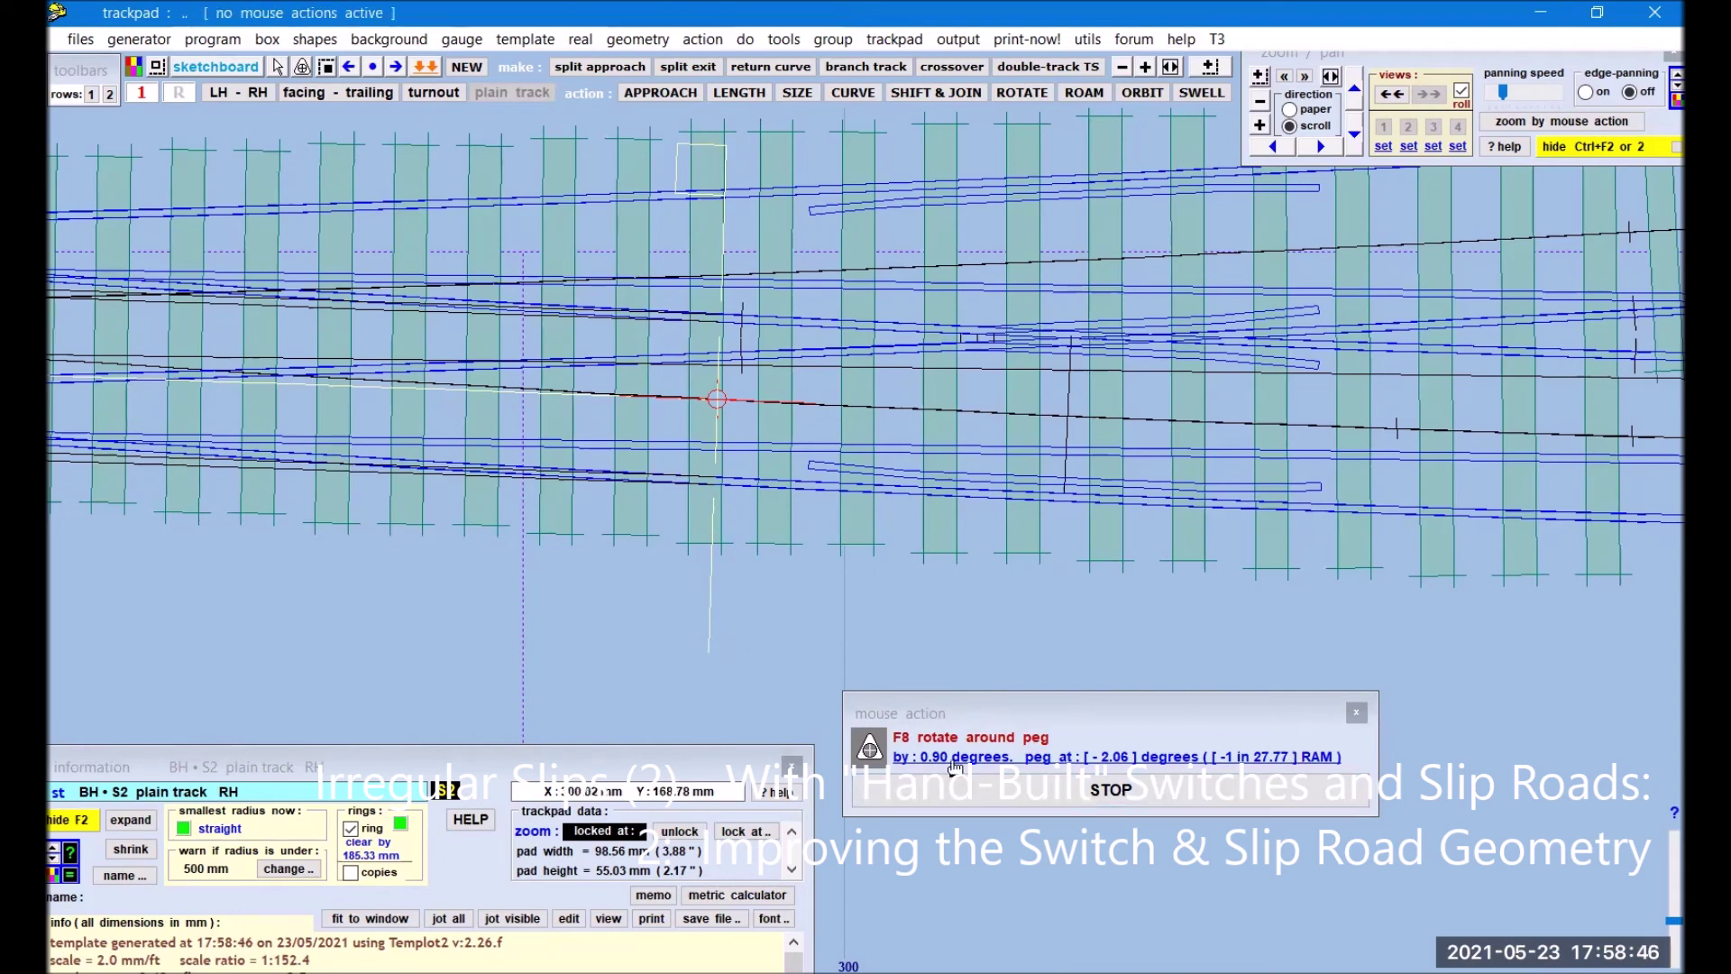
click(427, 67)
Step: Delete background plain track PR028 to the control template from the storage box
mouse_move(352, 593)
mouse_down()
mouse_move(1085, 537)
mouse_move(1353, 572)
mouse_move(1314, 603)
mouse_move(1118, 611)
mouse_up()
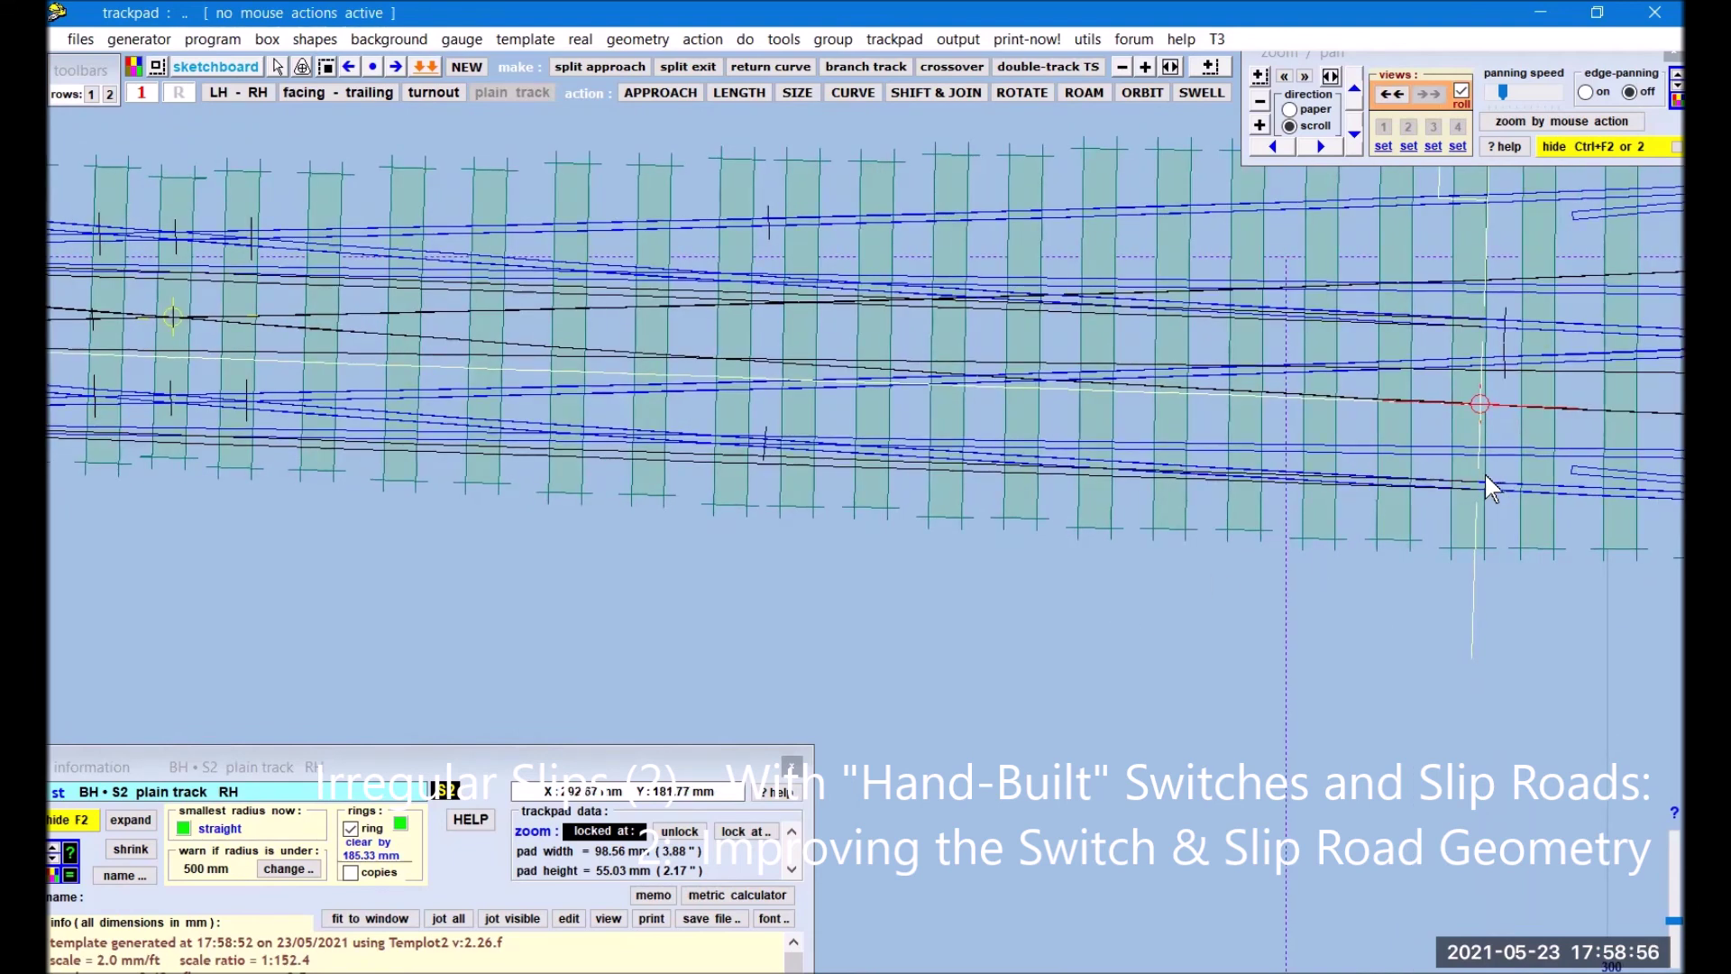
mouse_move(592, 607)
mouse_down()
mouse_move(572, 595)
mouse_move(990, 569)
mouse_move(1318, 577)
mouse_up()
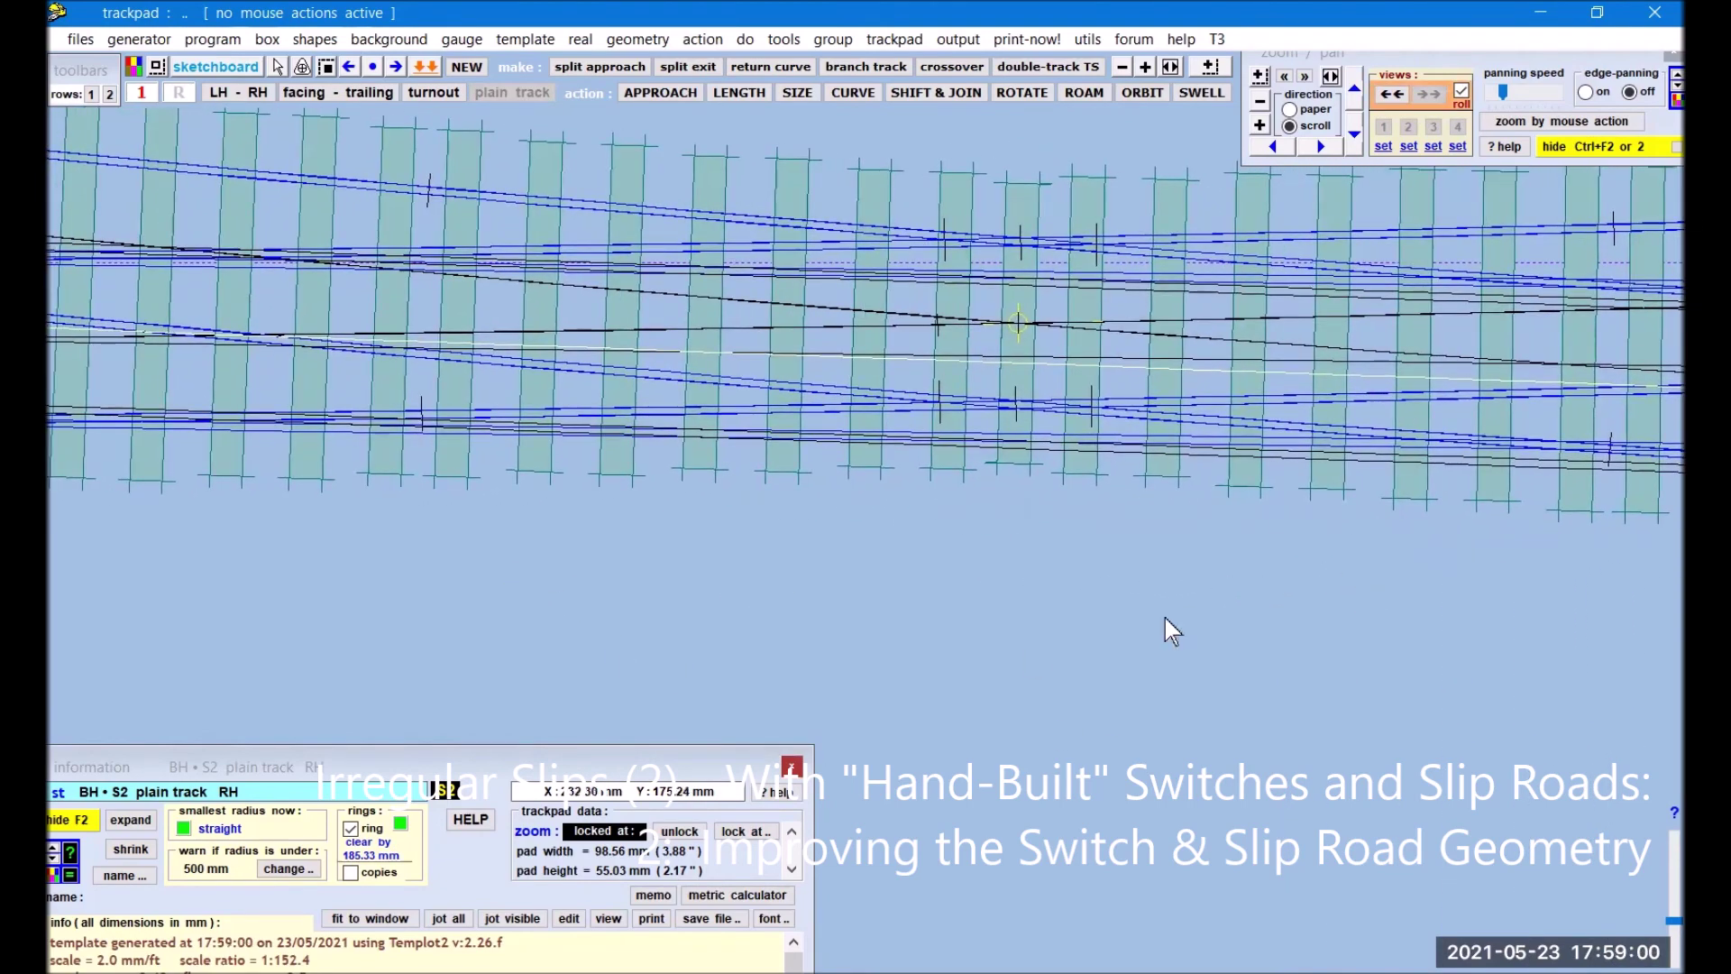
mouse_move(781, 541)
mouse_down()
mouse_move(889, 592)
mouse_move(1163, 586)
mouse_up()
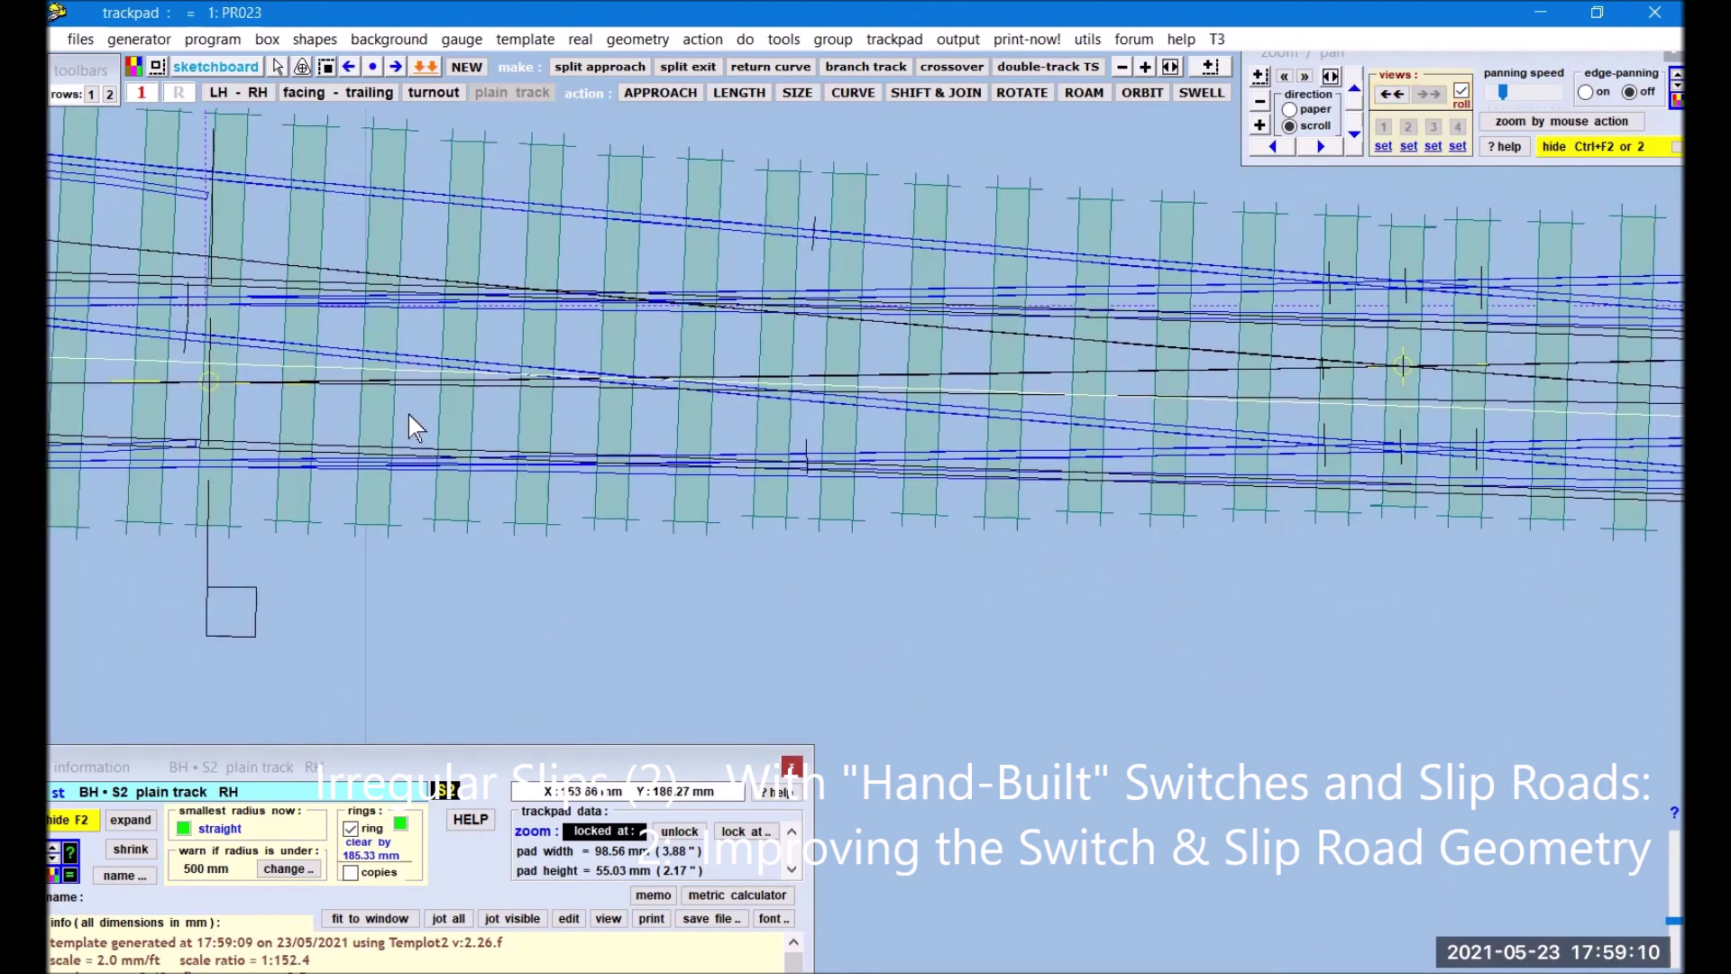
click(267, 38)
click(909, 505)
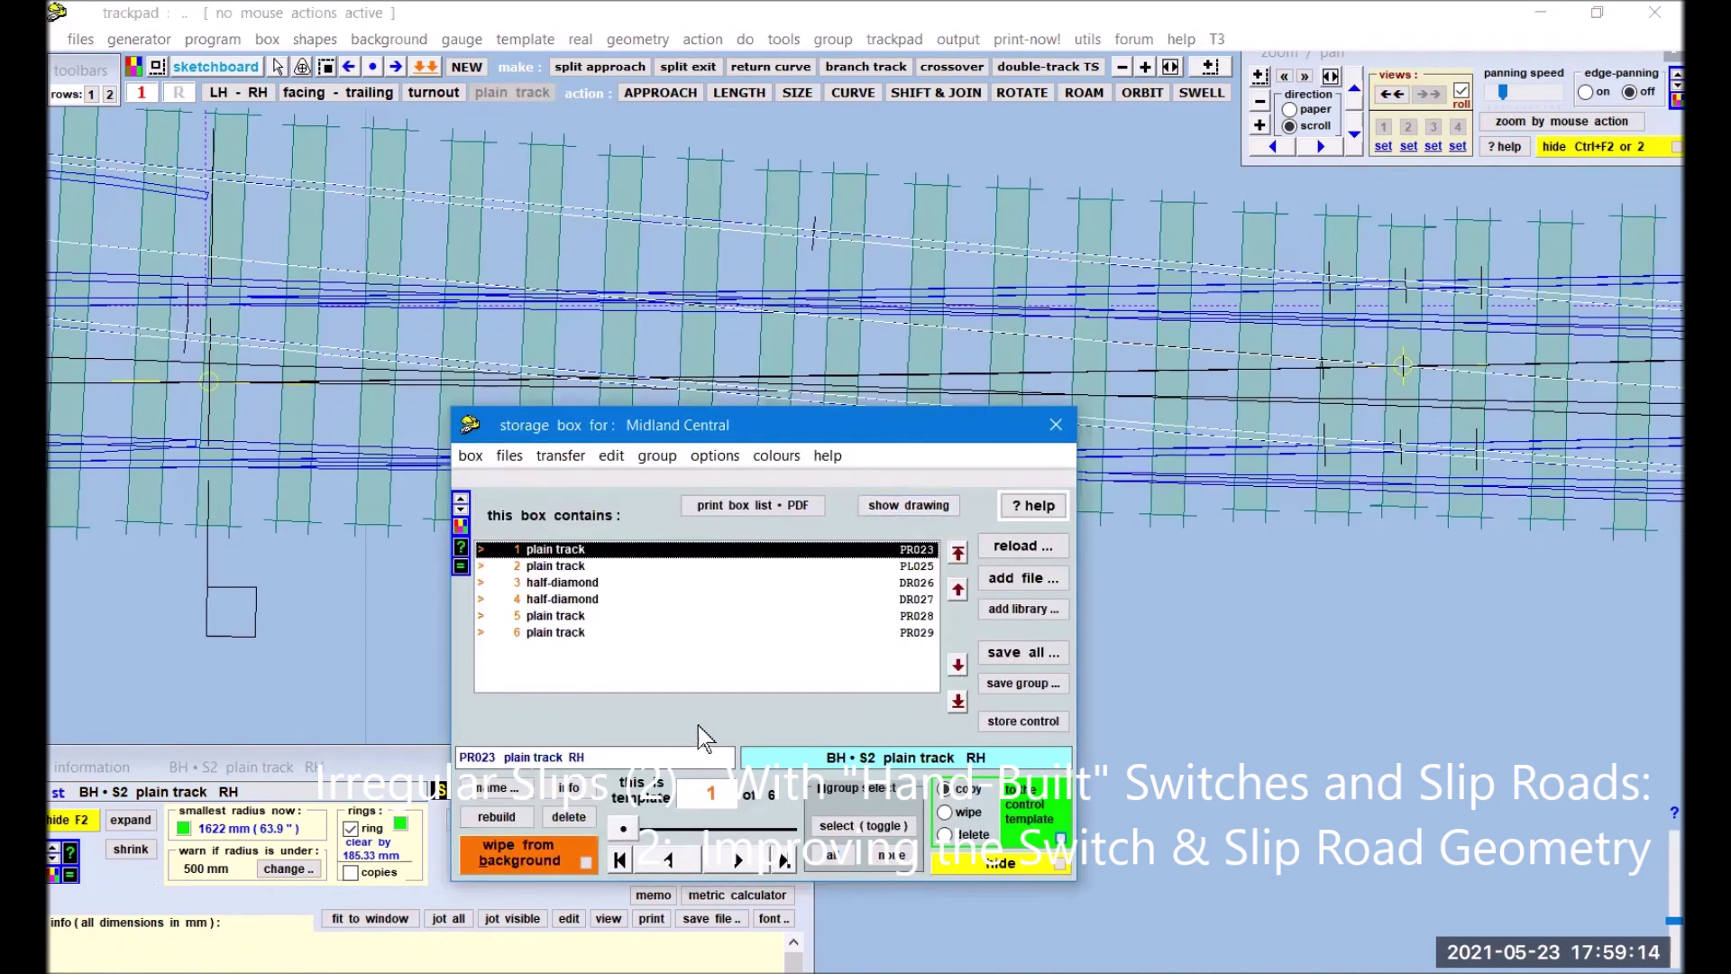
click(549, 634)
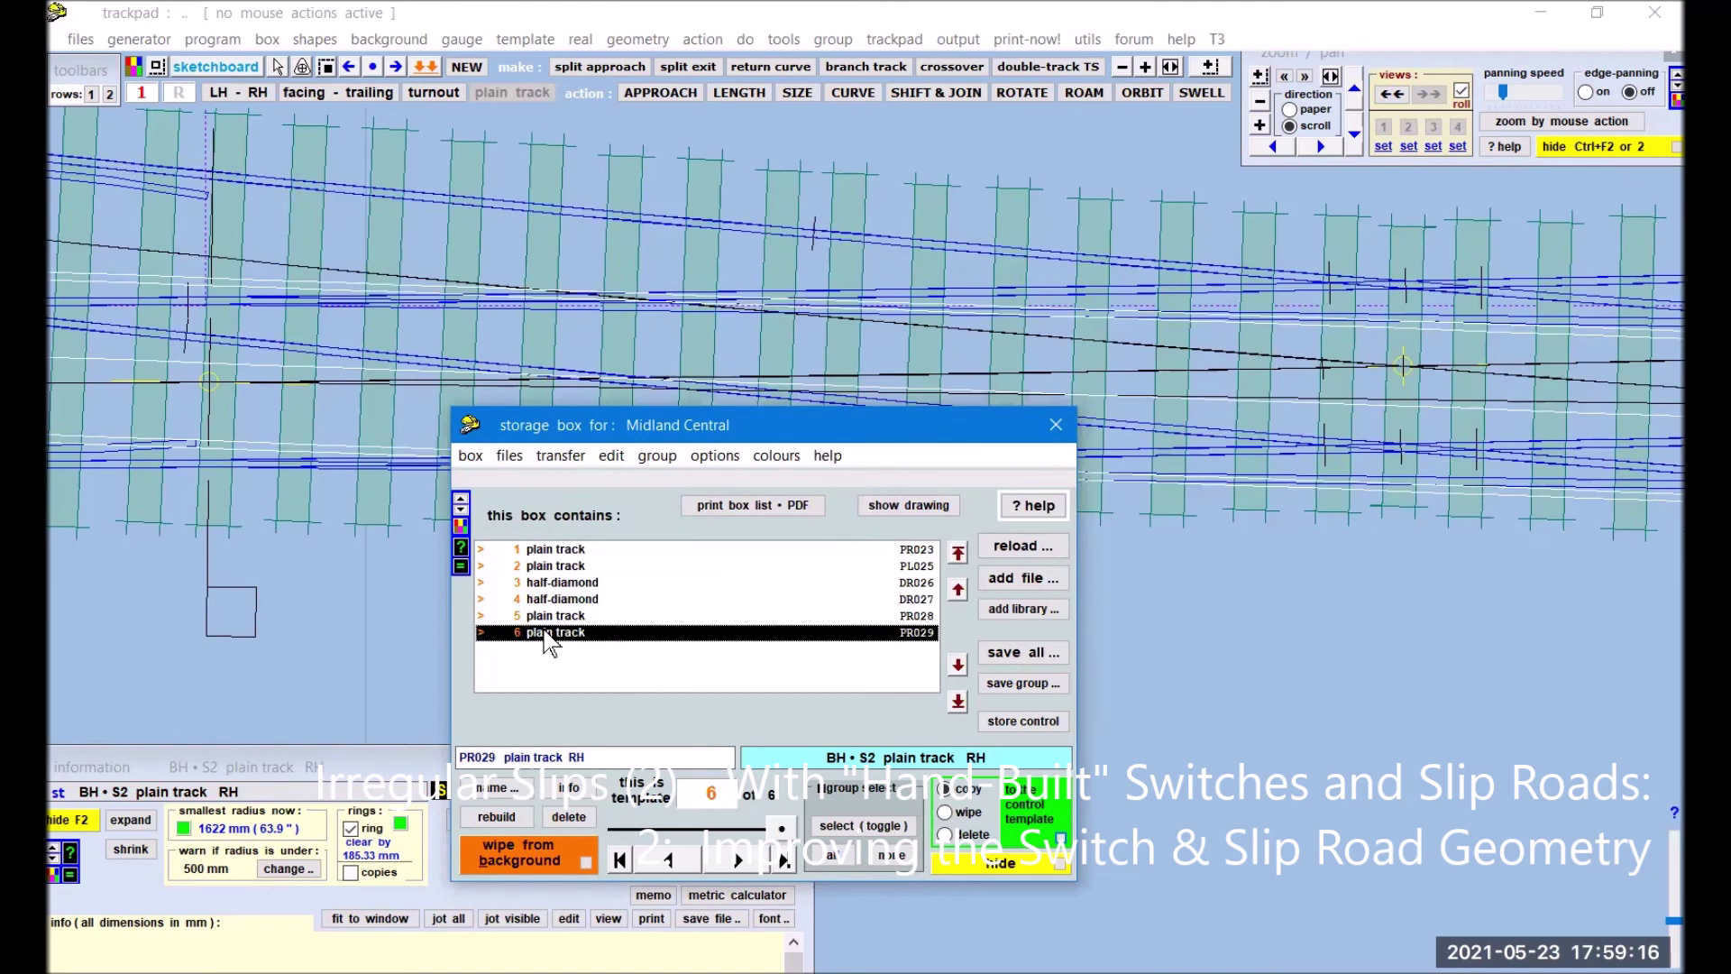
click(549, 617)
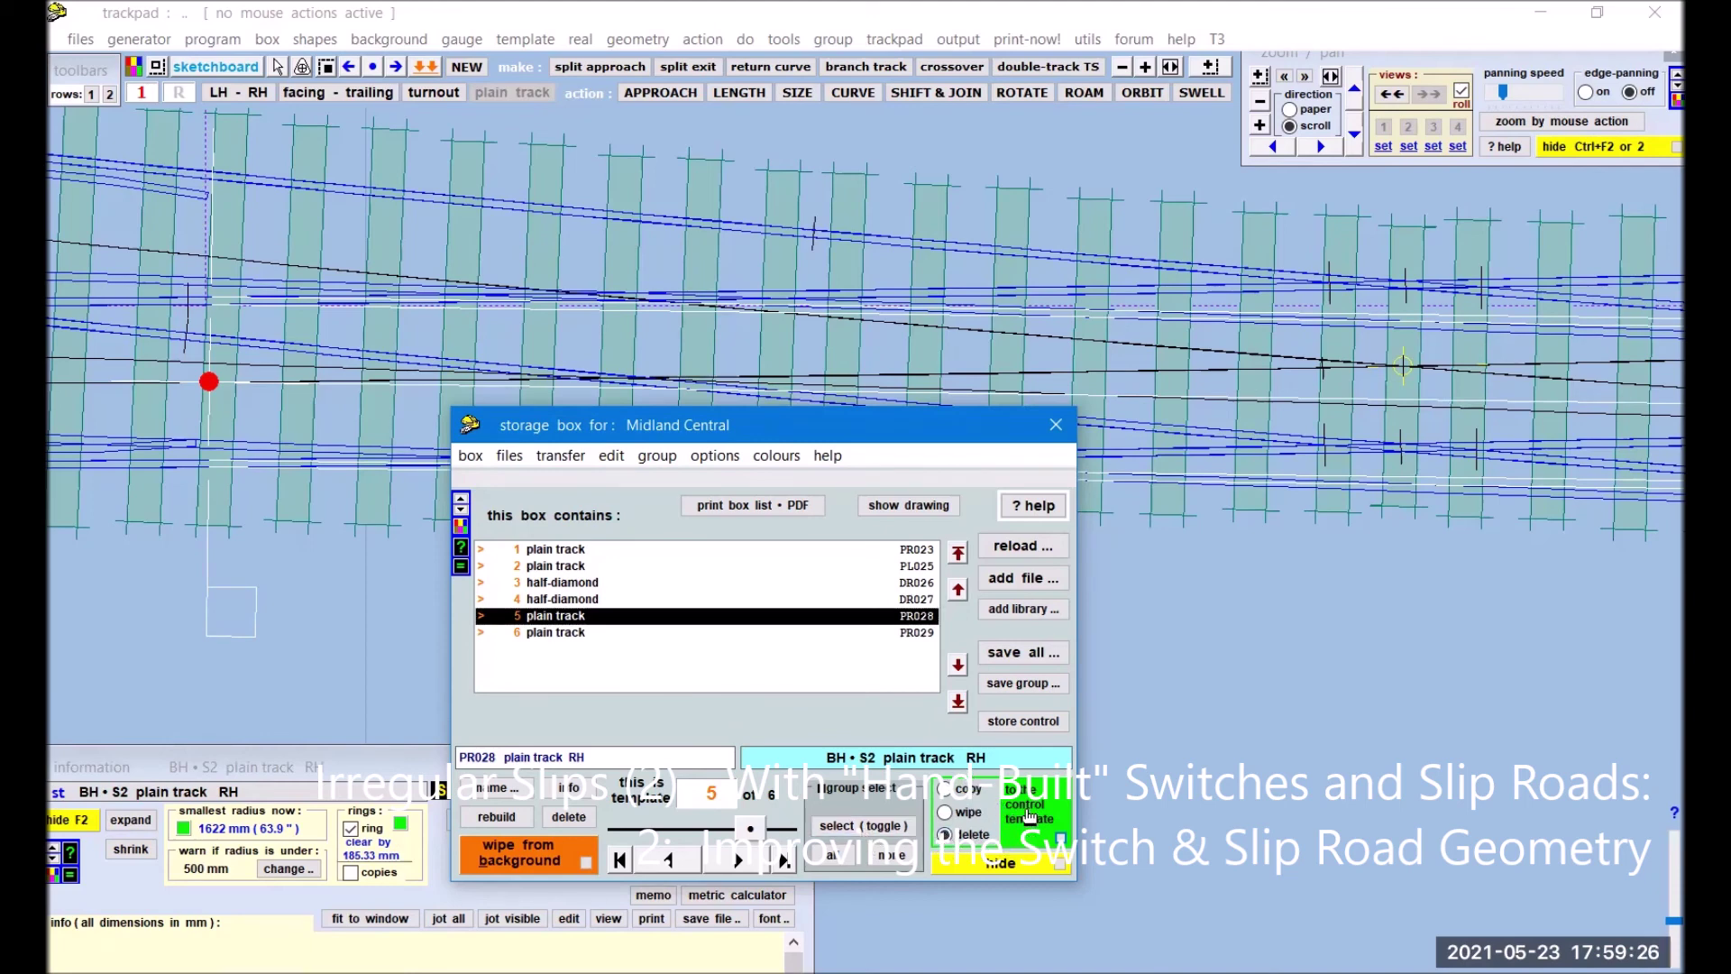
click(1029, 815)
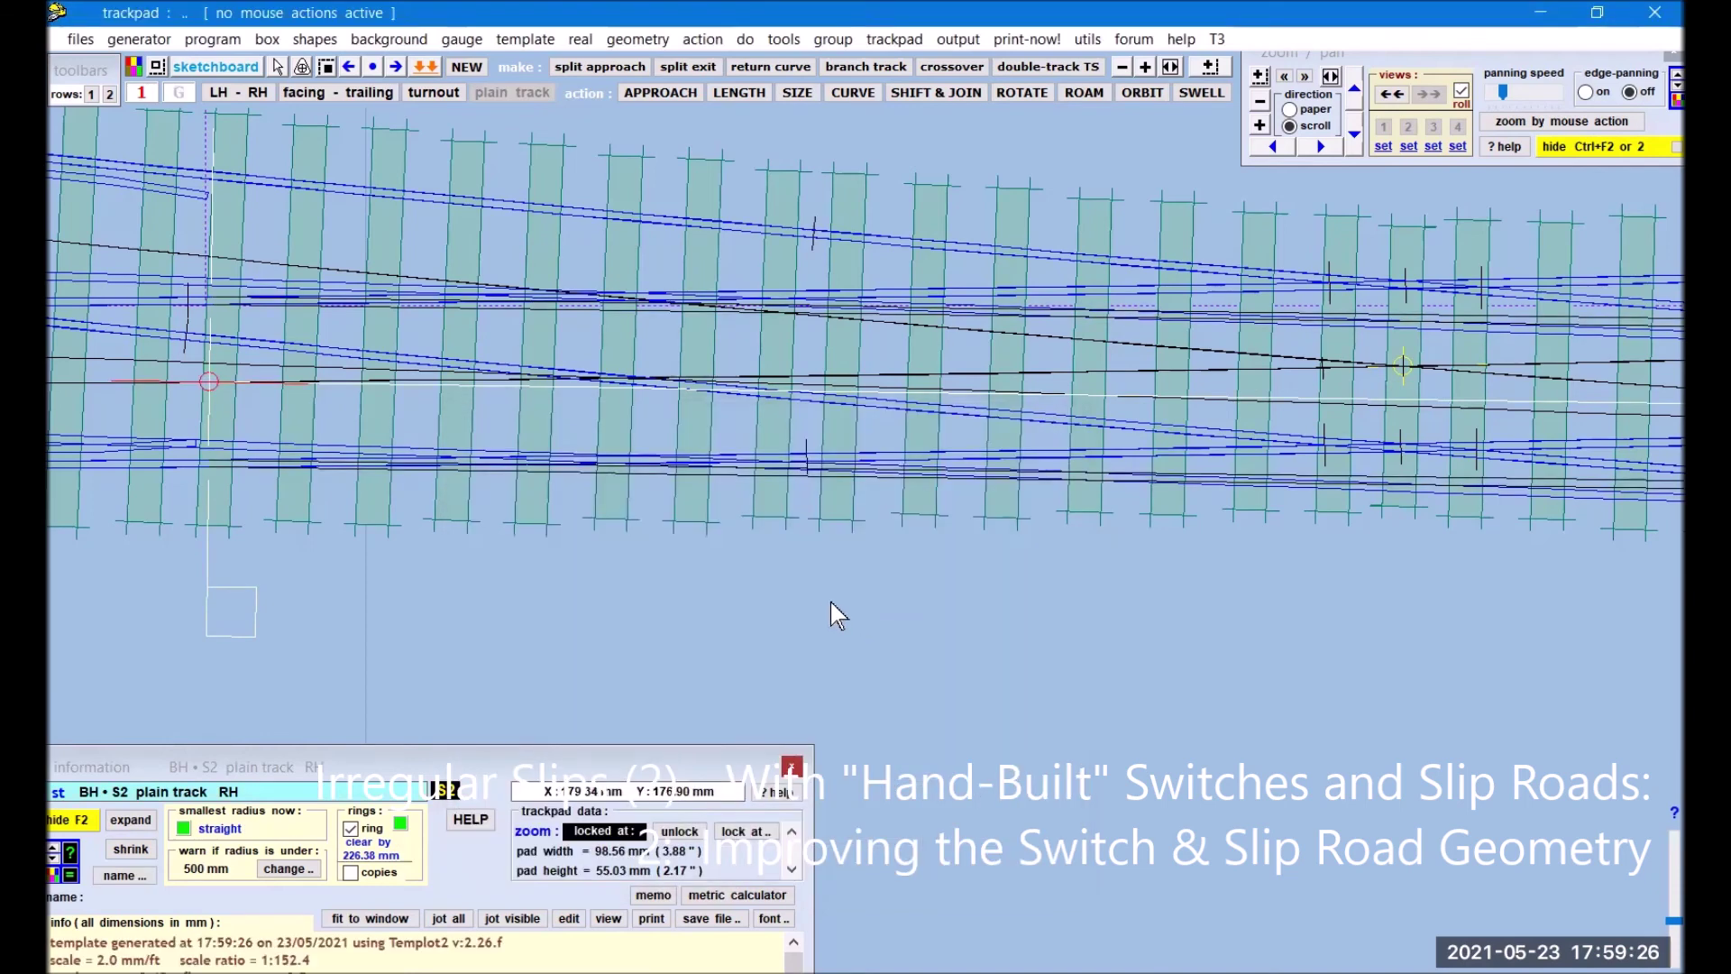
Step: Shorten the straight track to about 21.56 mm and store it as a background template
click(738, 93)
drag(1275, 586, 455, 660)
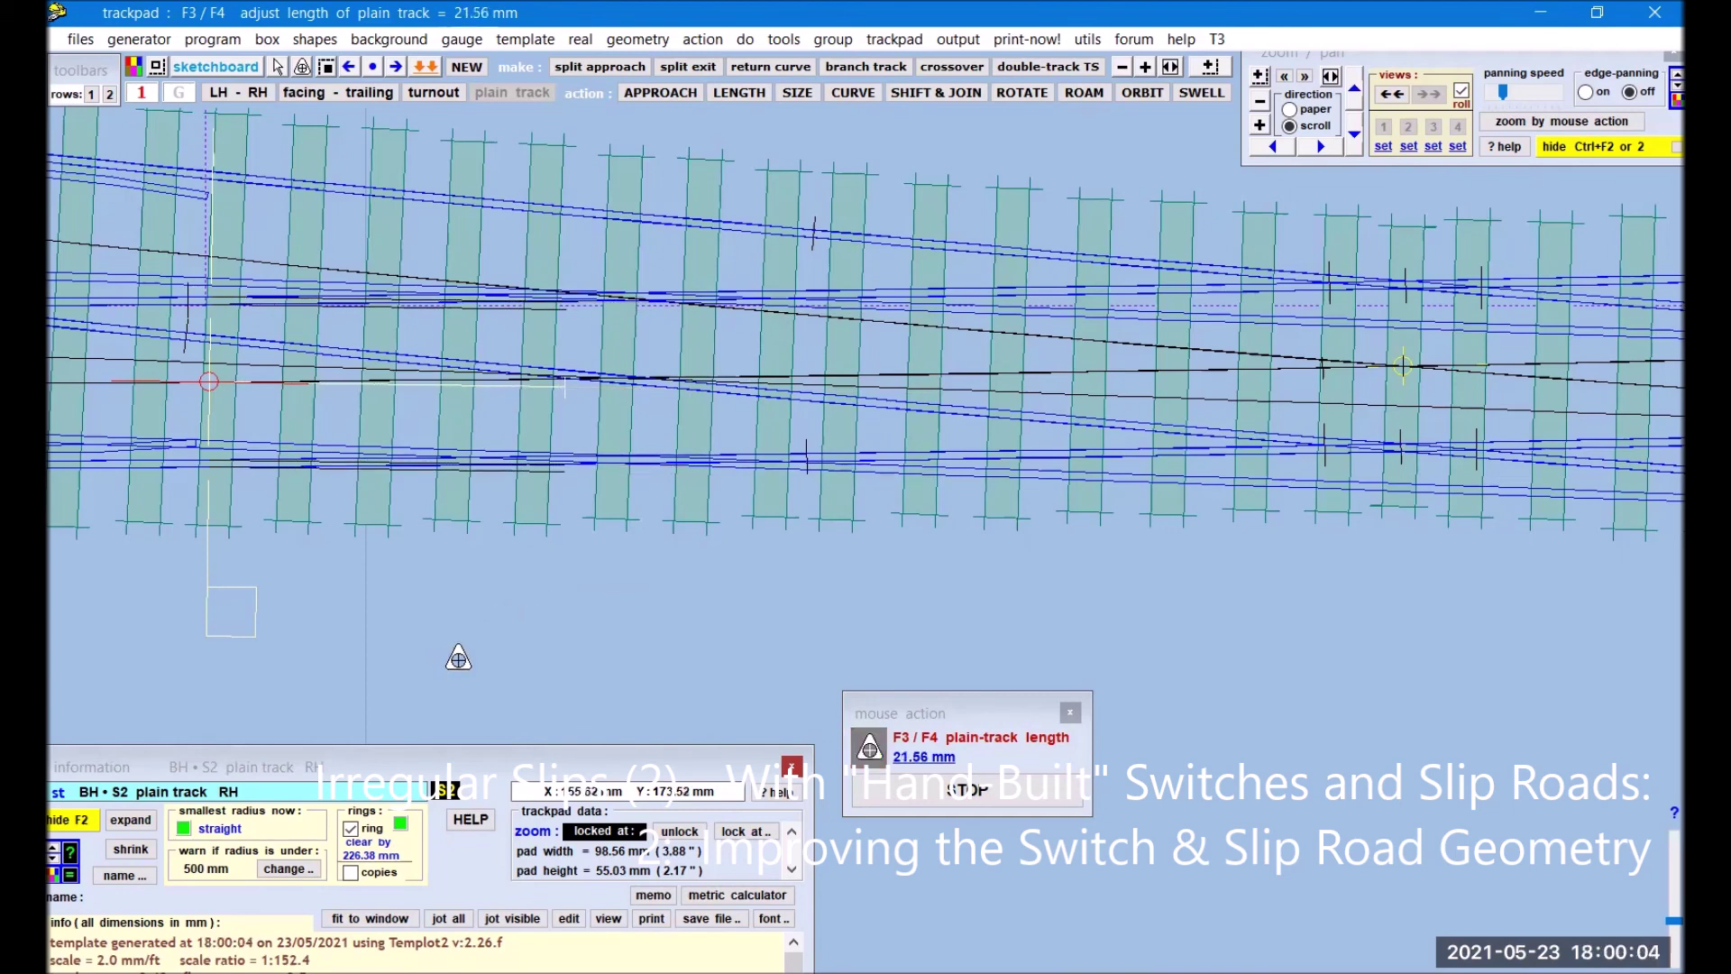
click(1027, 801)
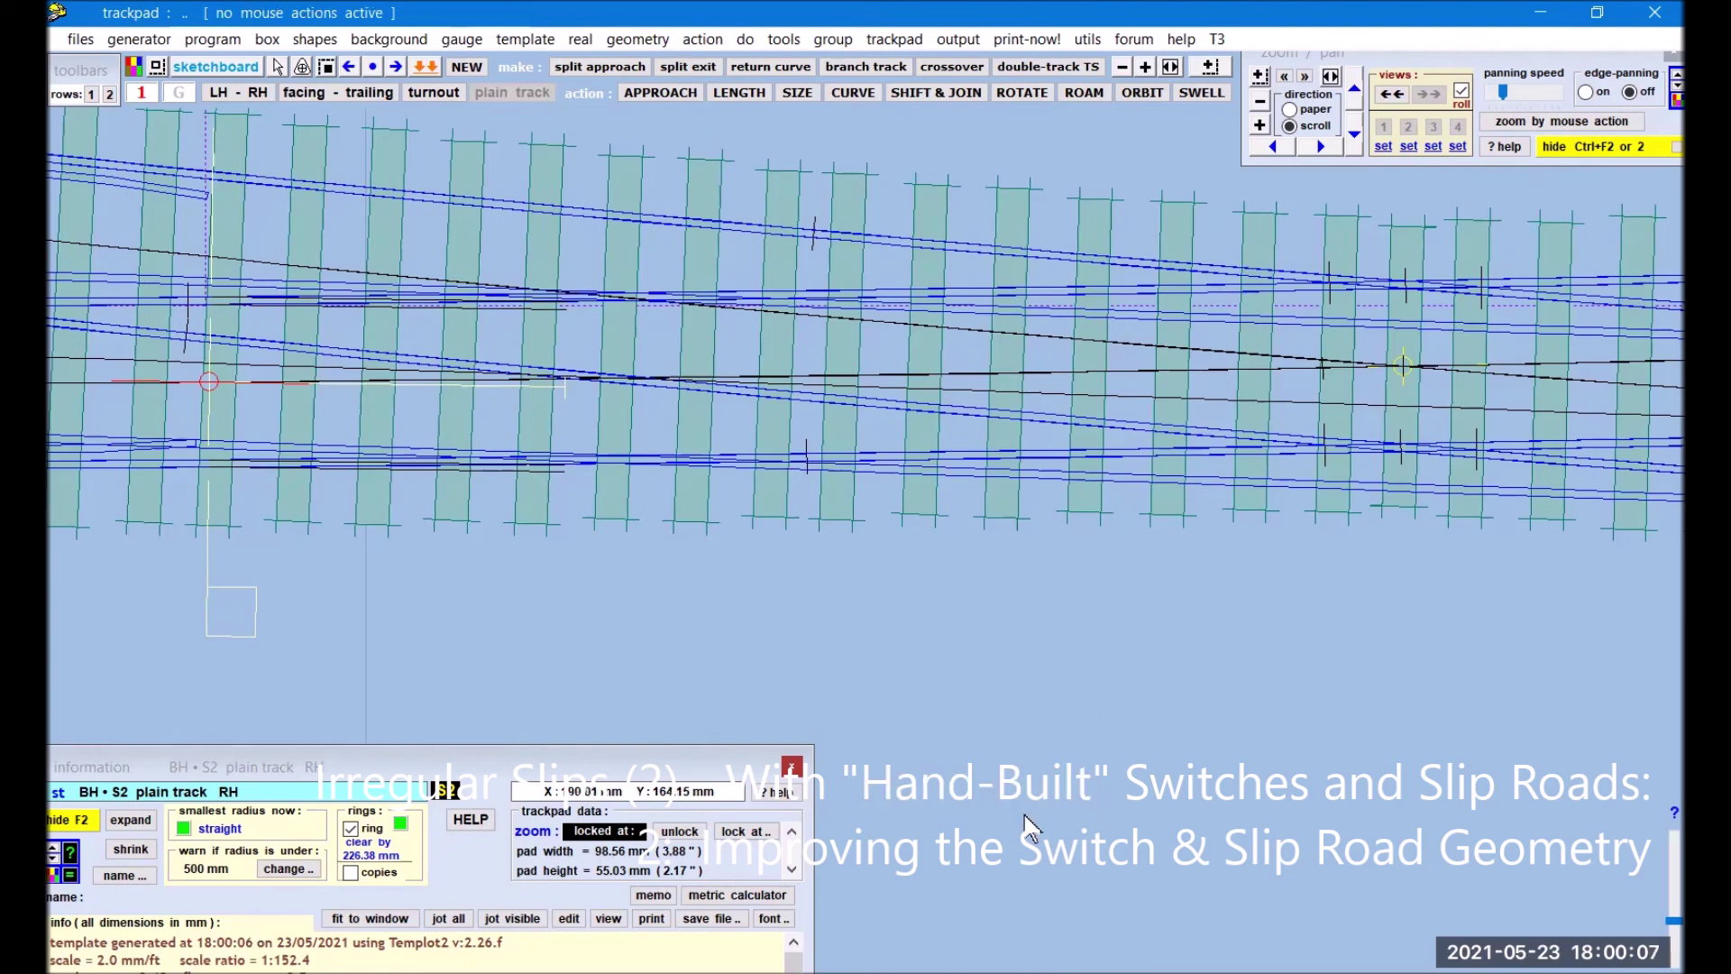
click(424, 70)
drag(1457, 593, 206, 569)
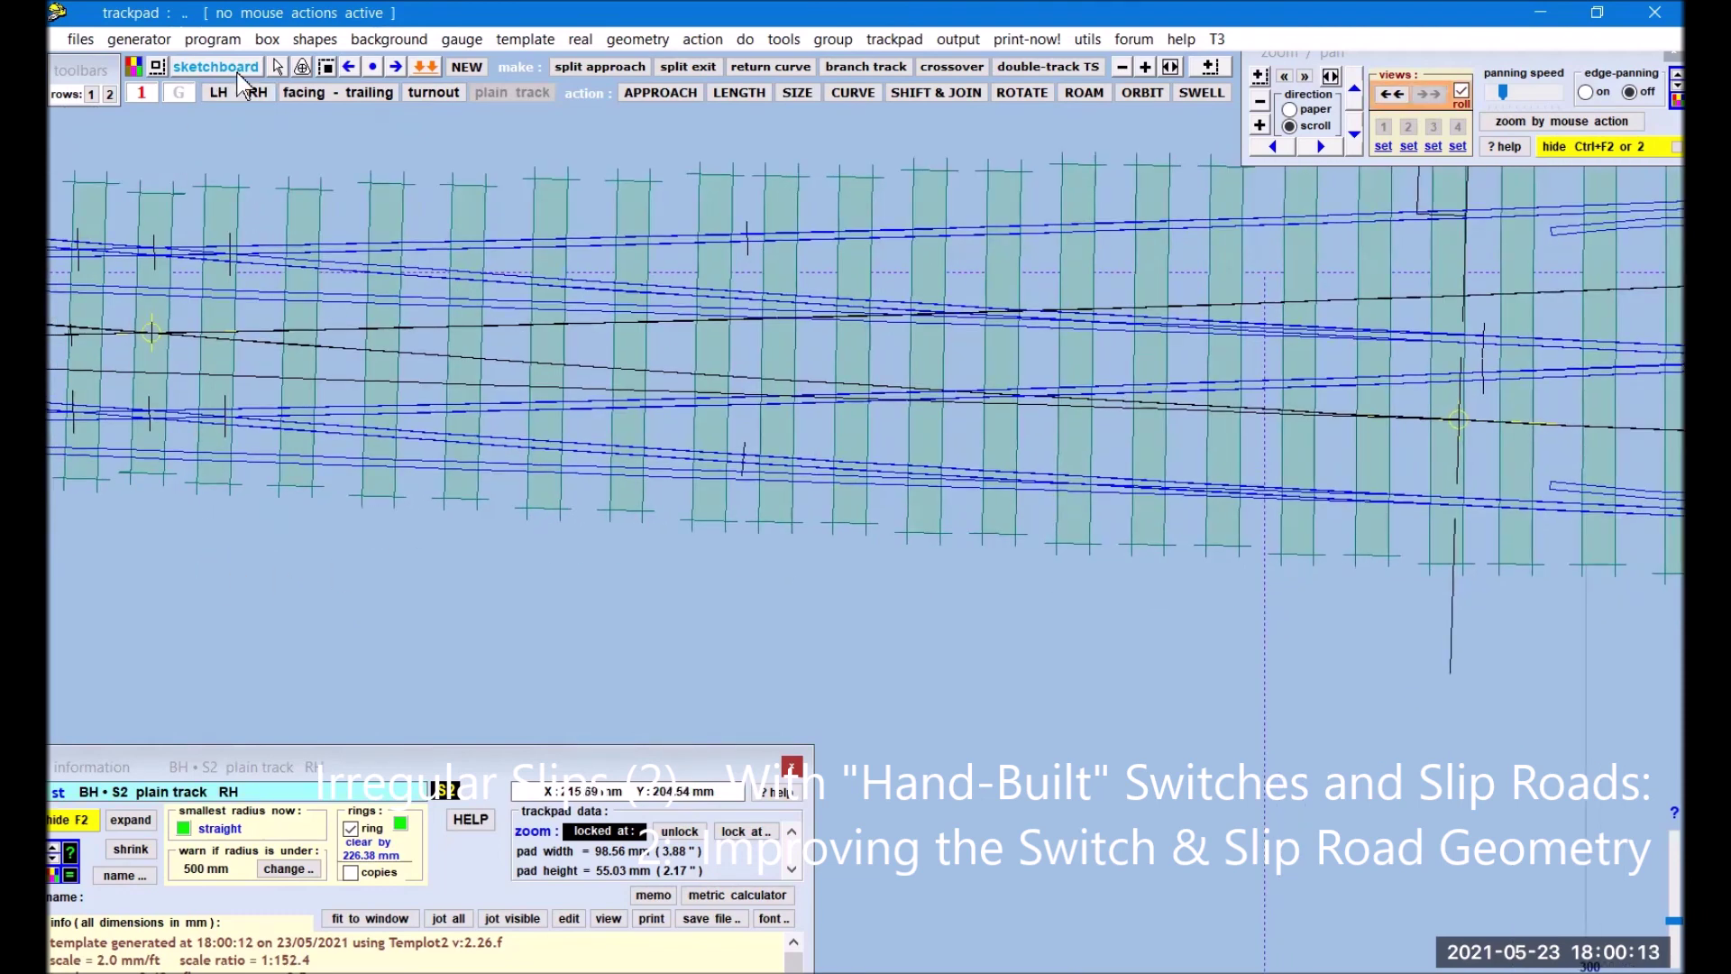
click(425, 71)
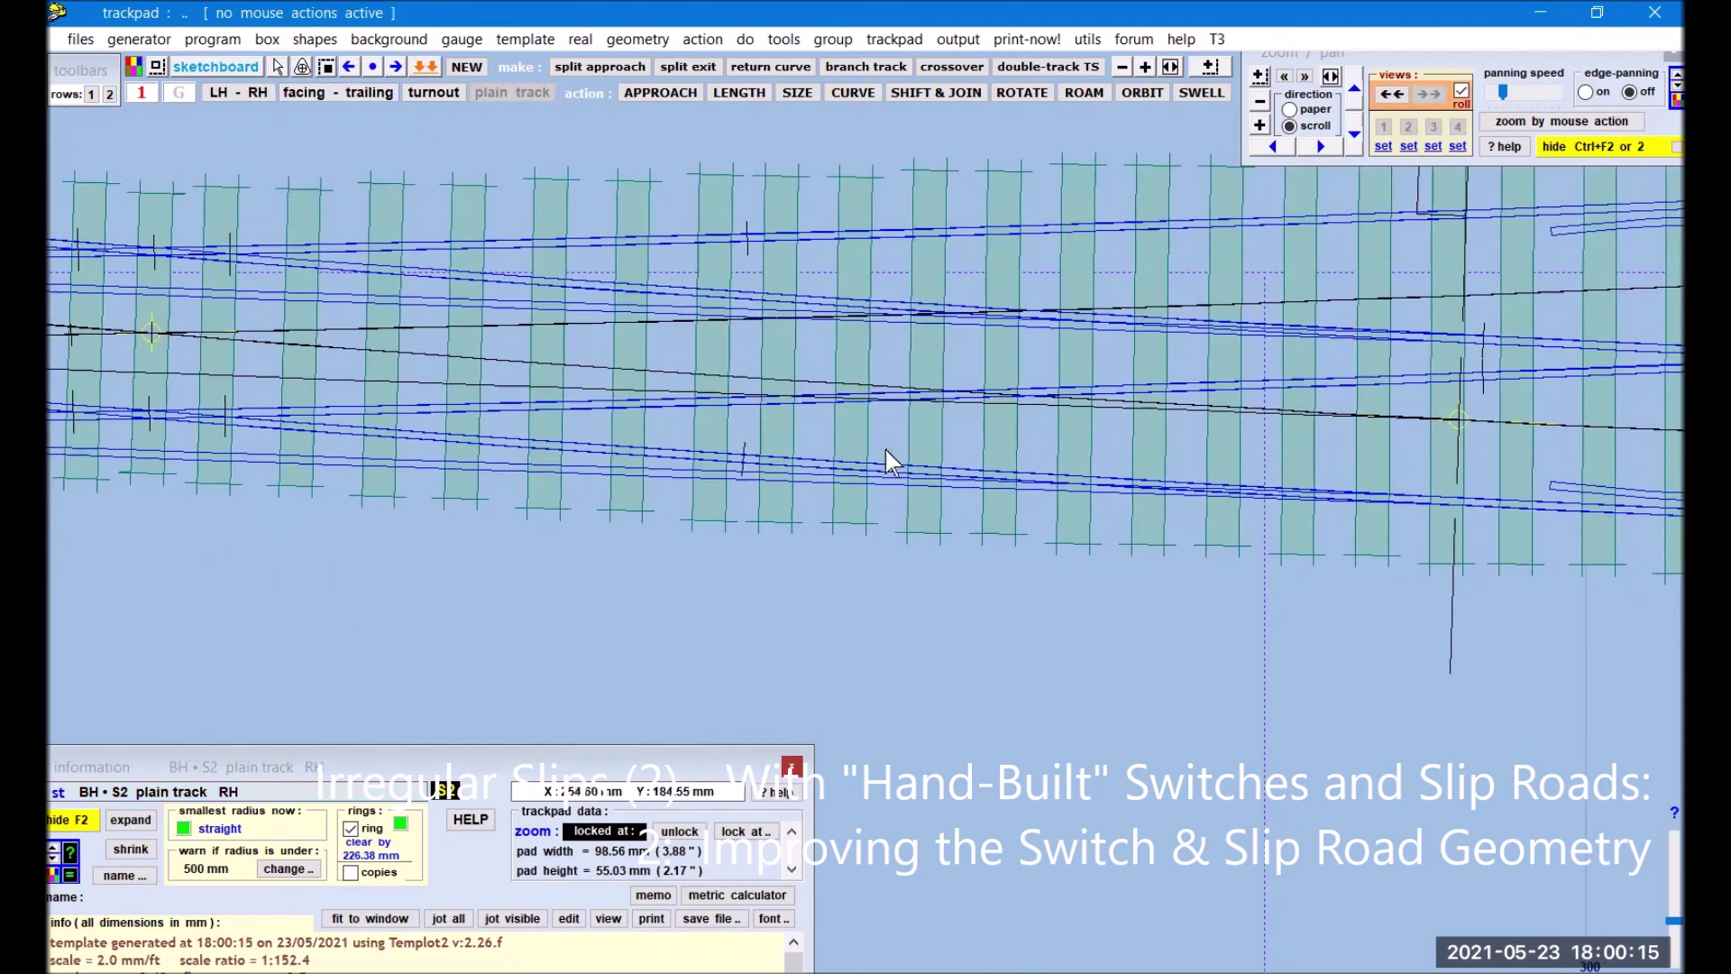
Step: Delete background plain track PR029 to the control template from the storage box
click(268, 39)
click(918, 506)
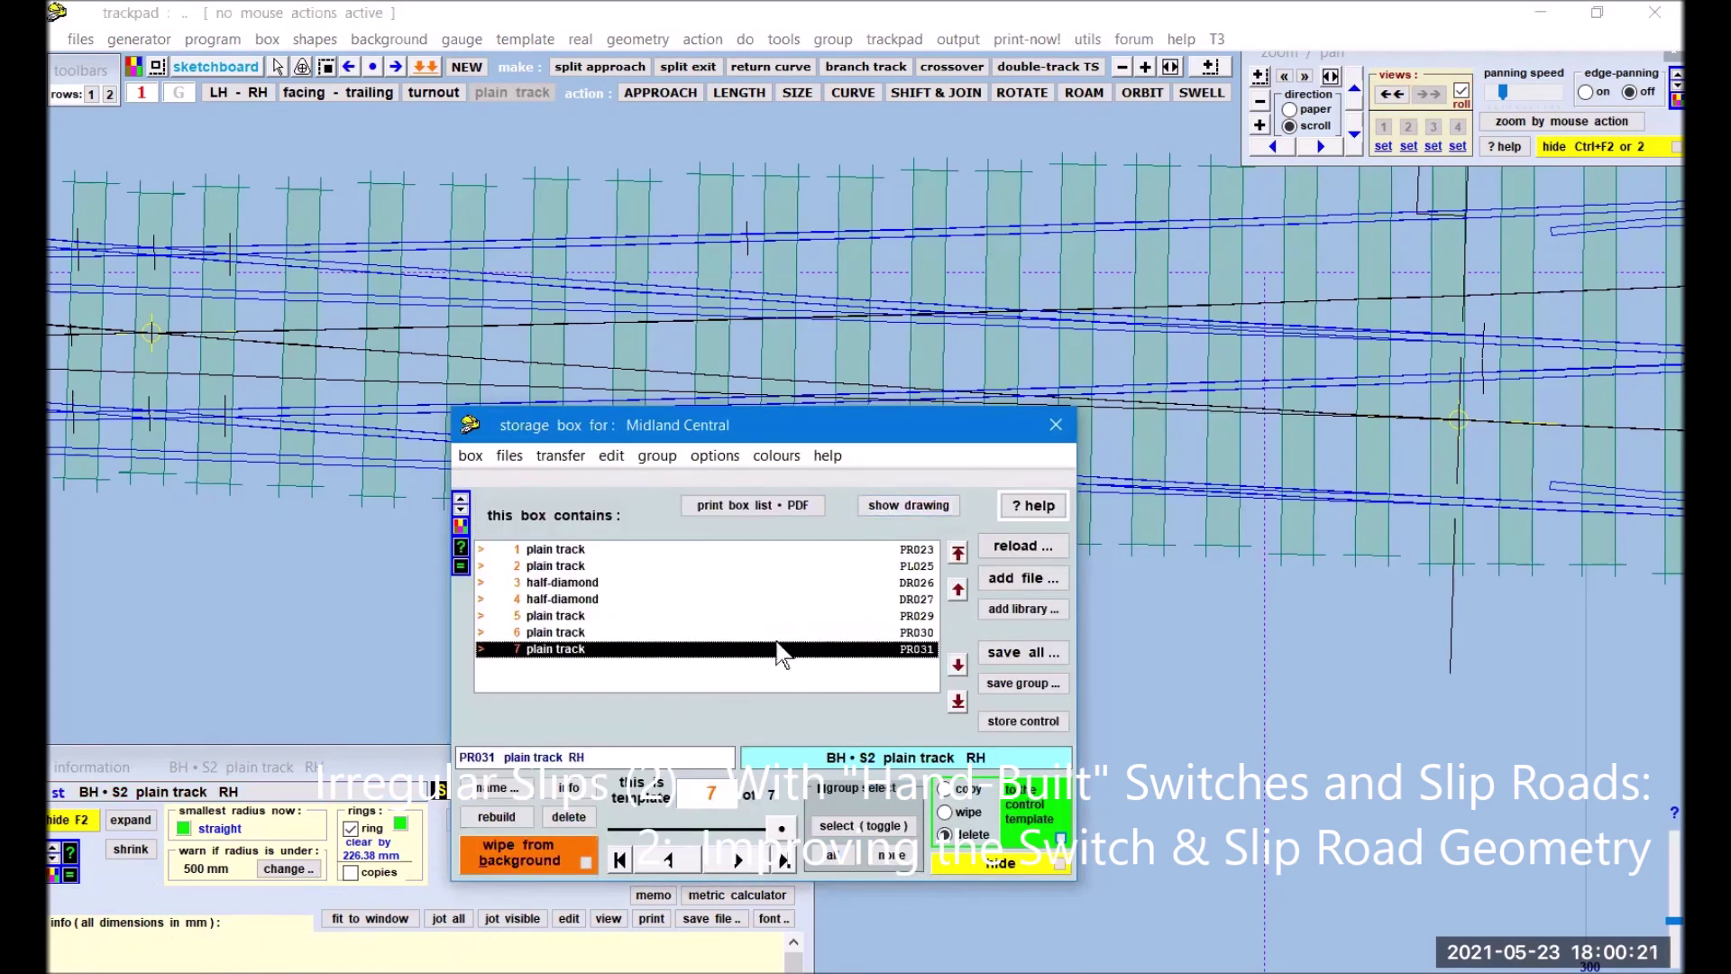
click(556, 635)
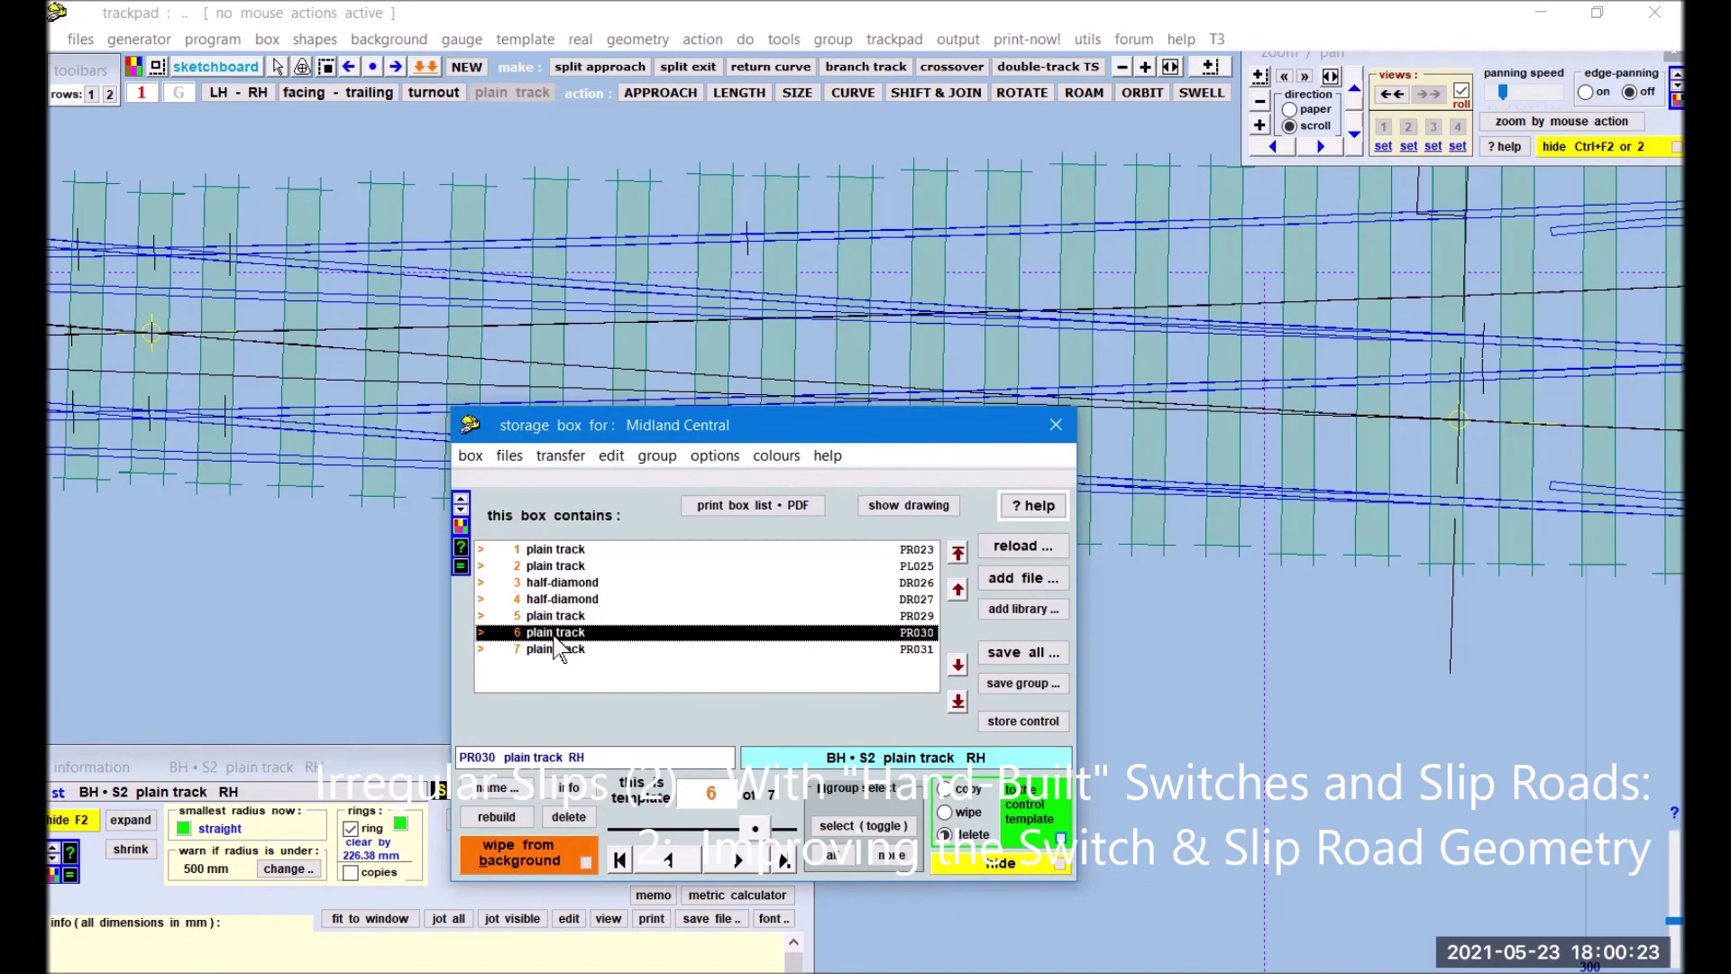
click(556, 619)
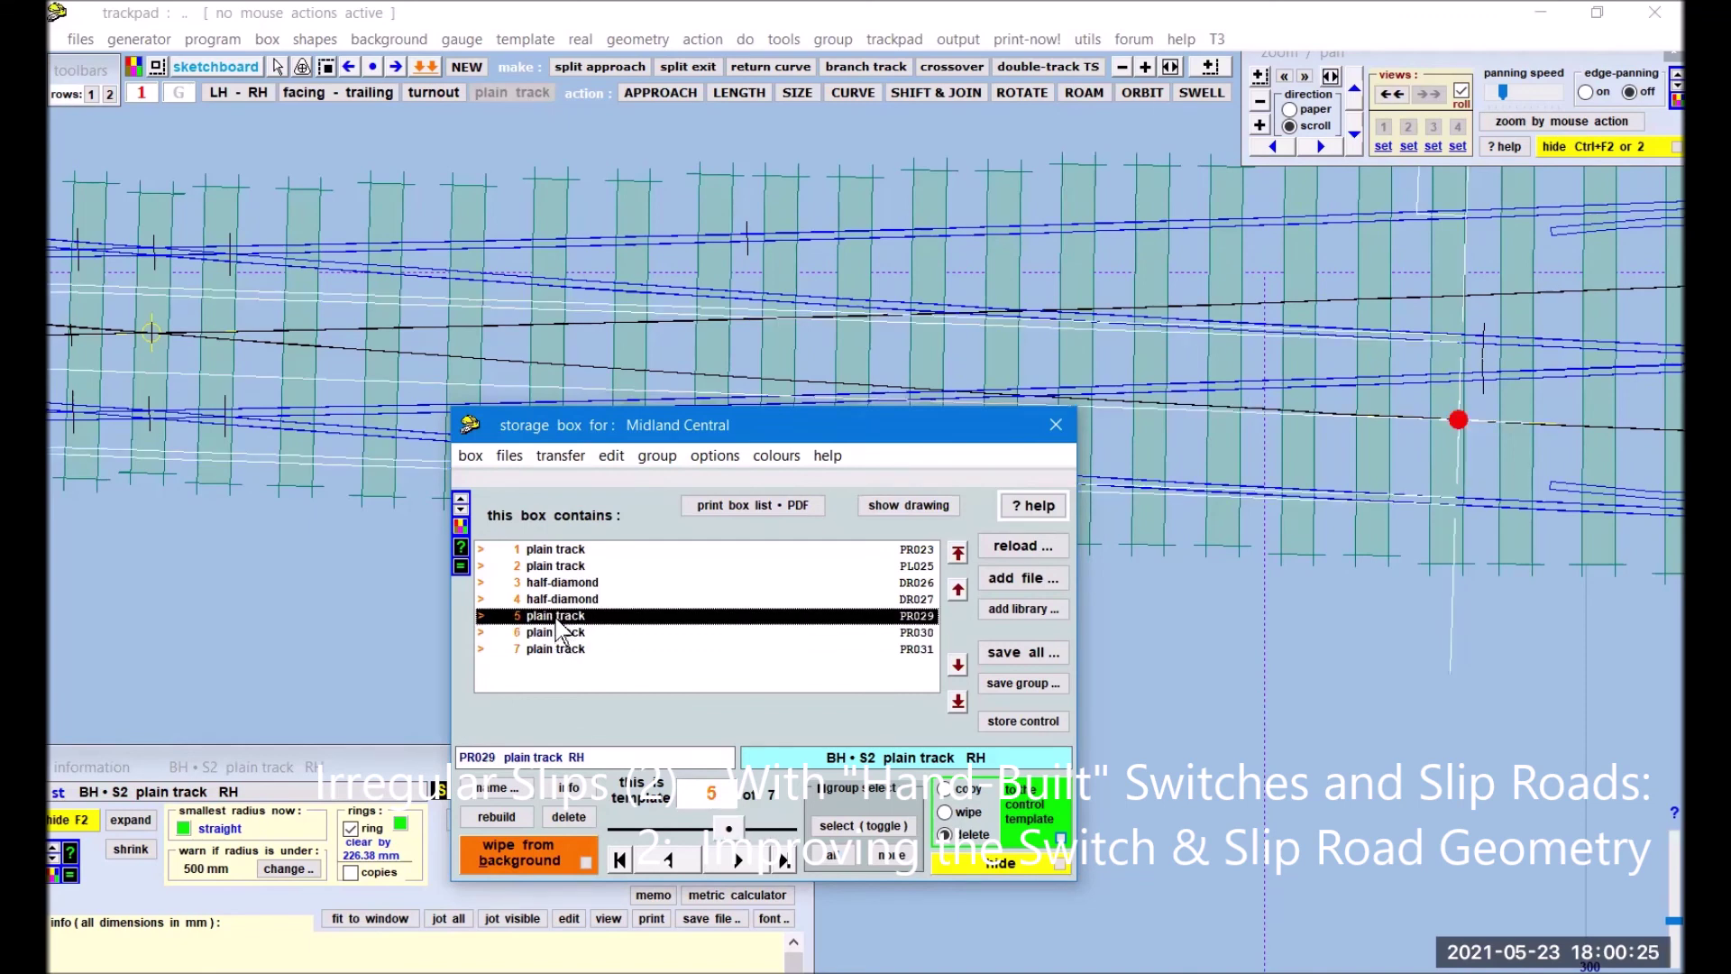
click(1037, 814)
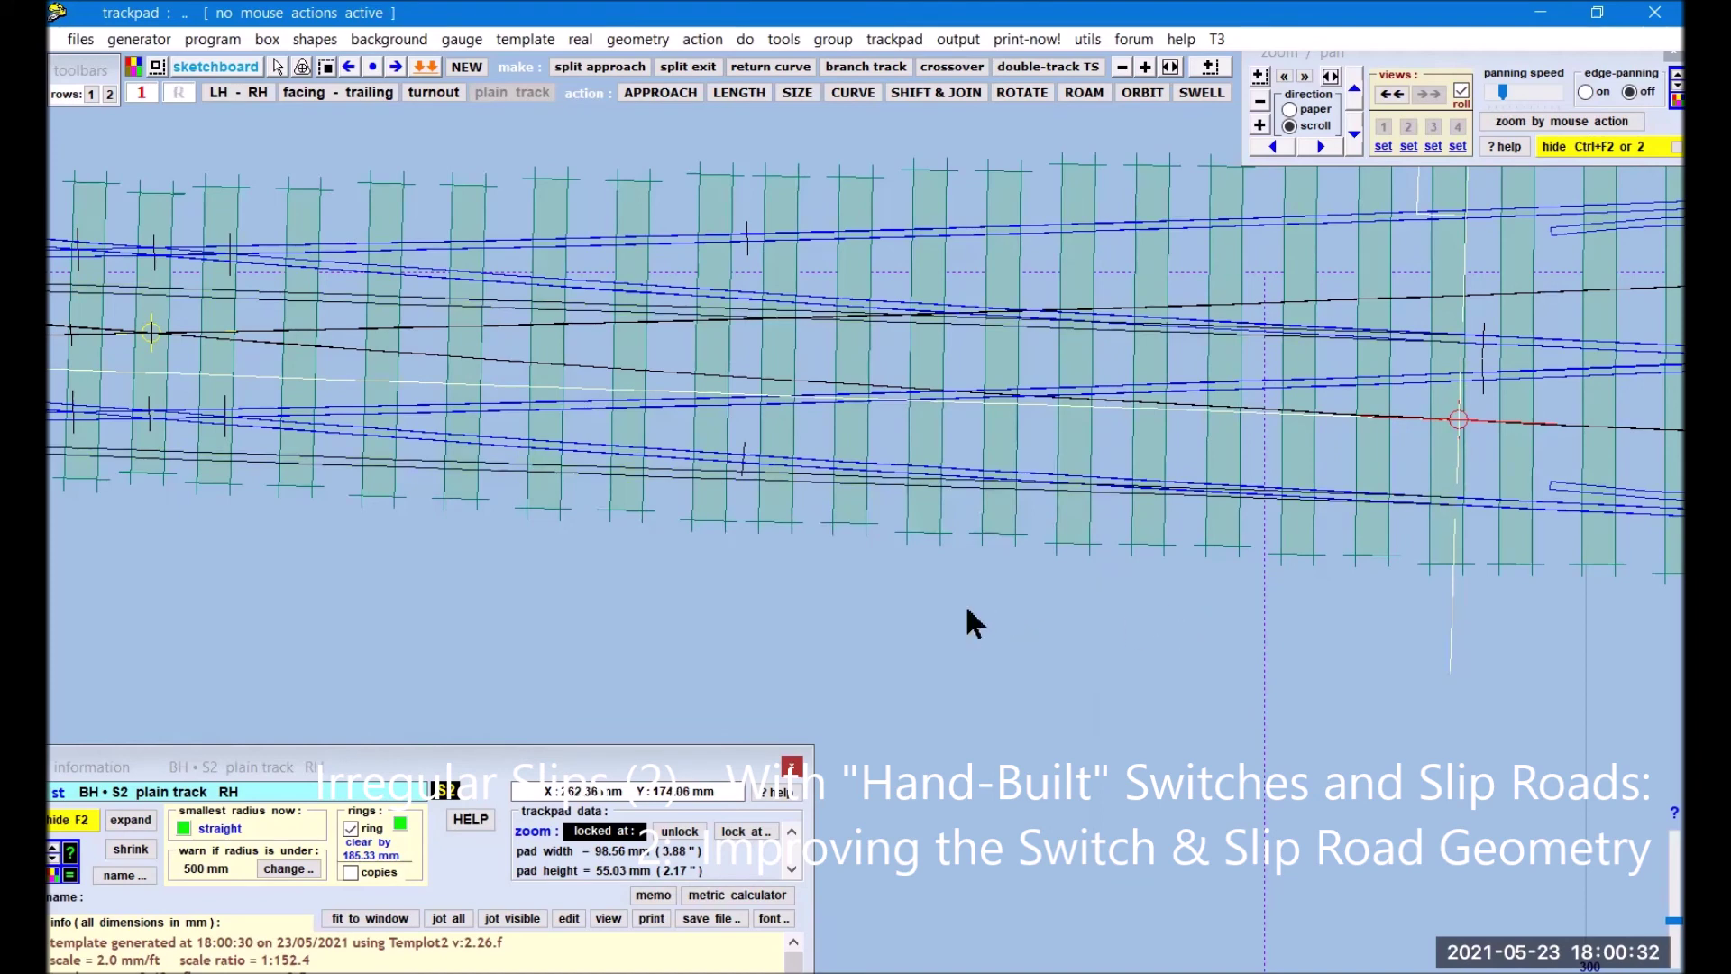
Step: Shorten the second straight track, pegged near the V-crossing check rails, to about 13.97 mm
click(740, 92)
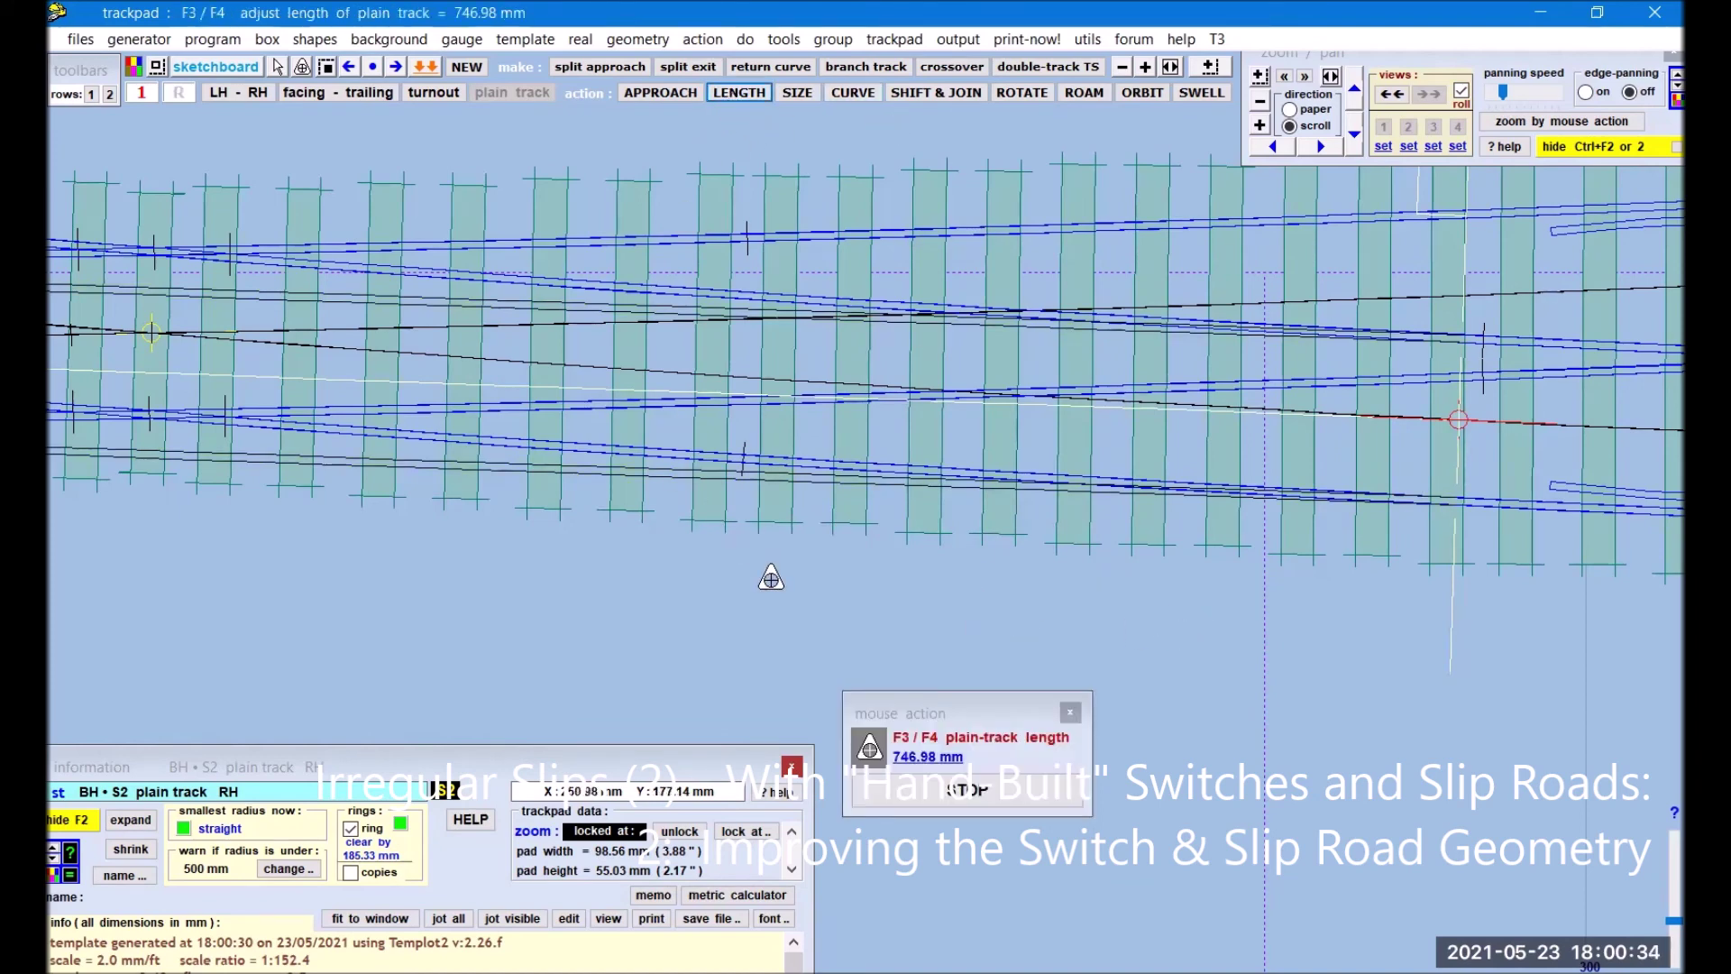
click(1261, 101)
click(1260, 101)
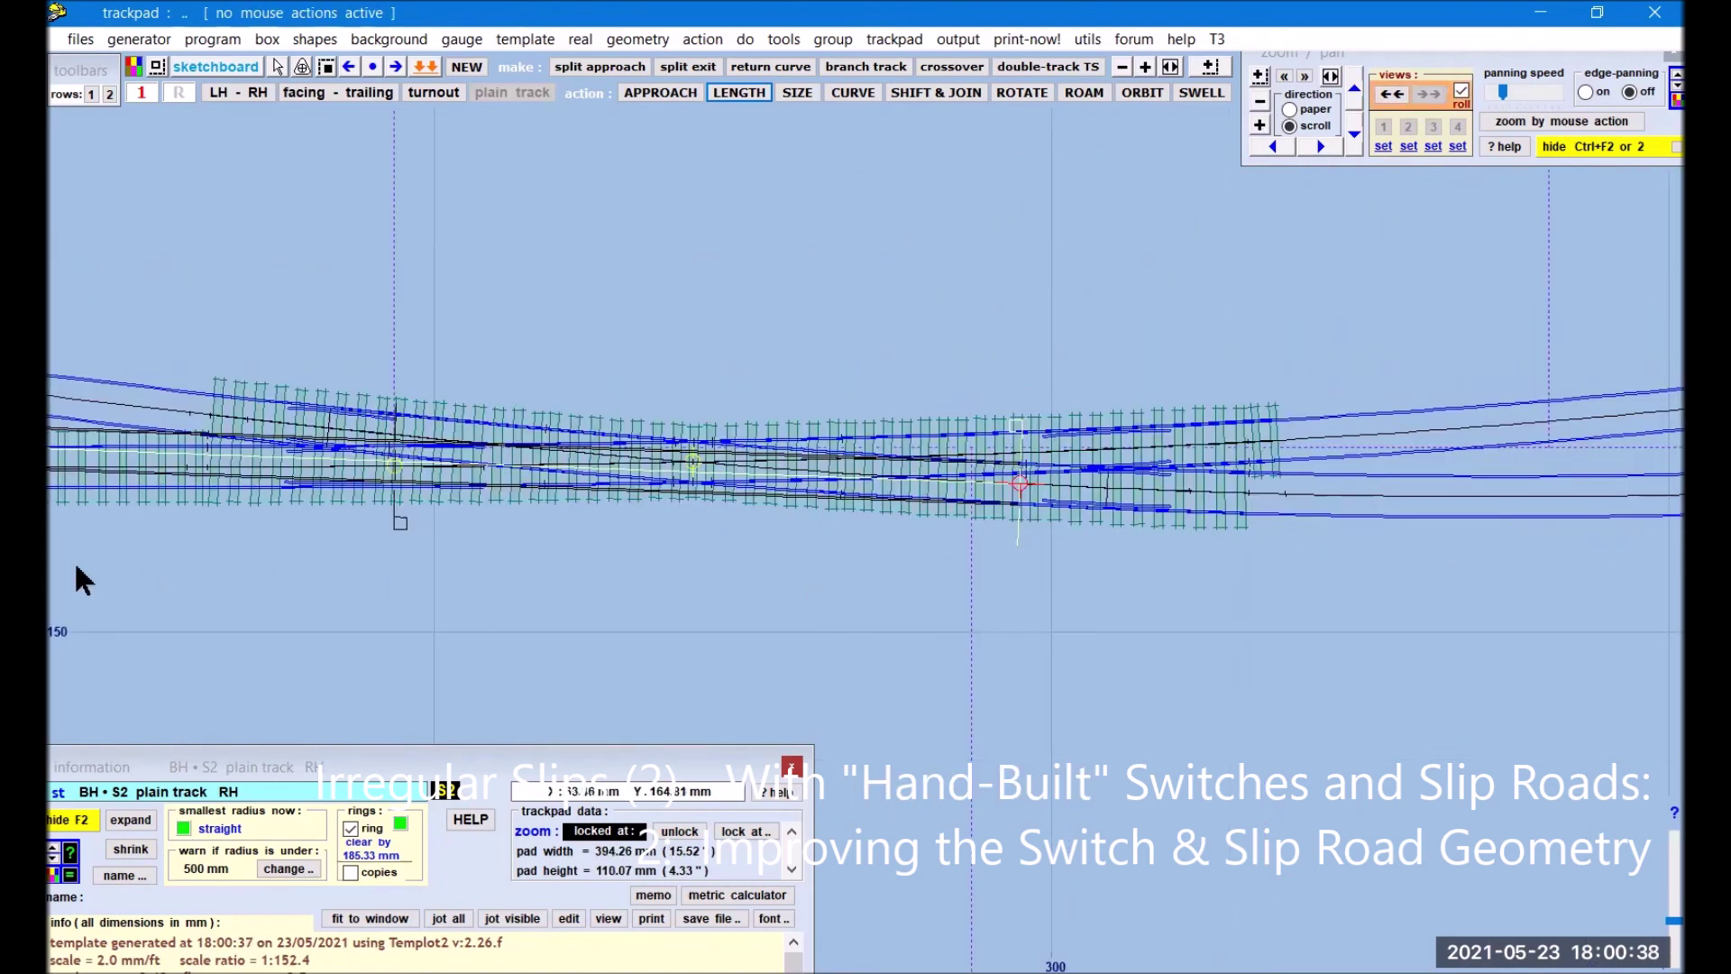
click(1260, 103)
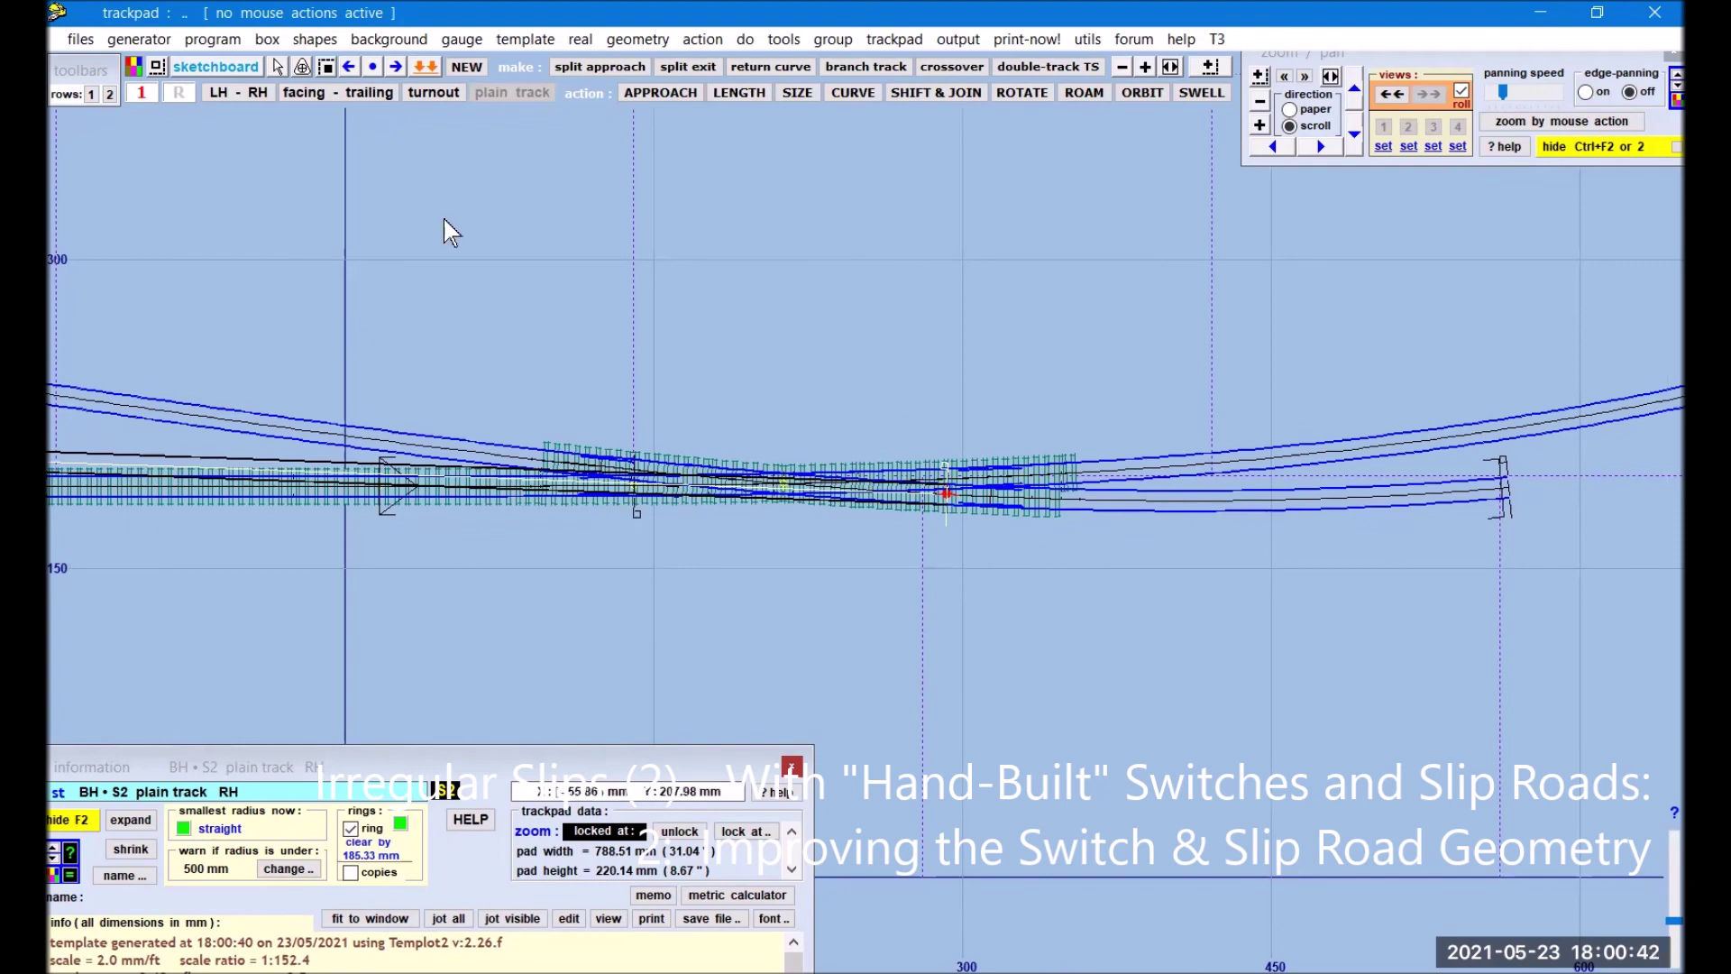
click(739, 93)
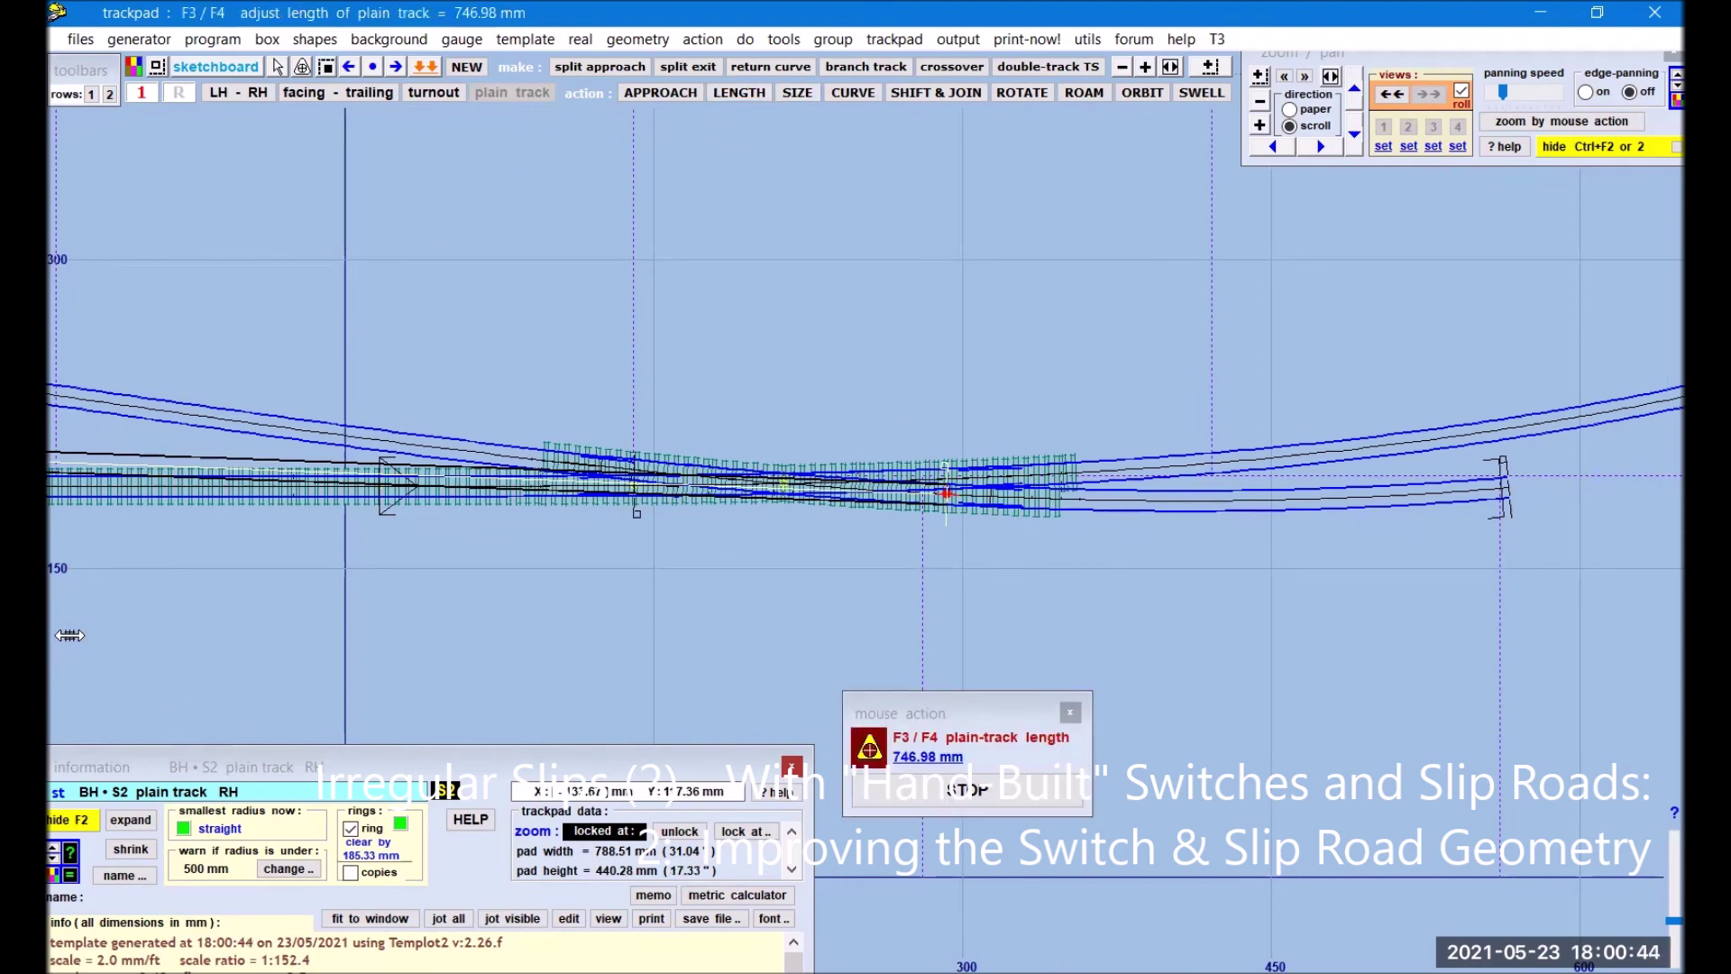
drag(982, 600, 1039, 604)
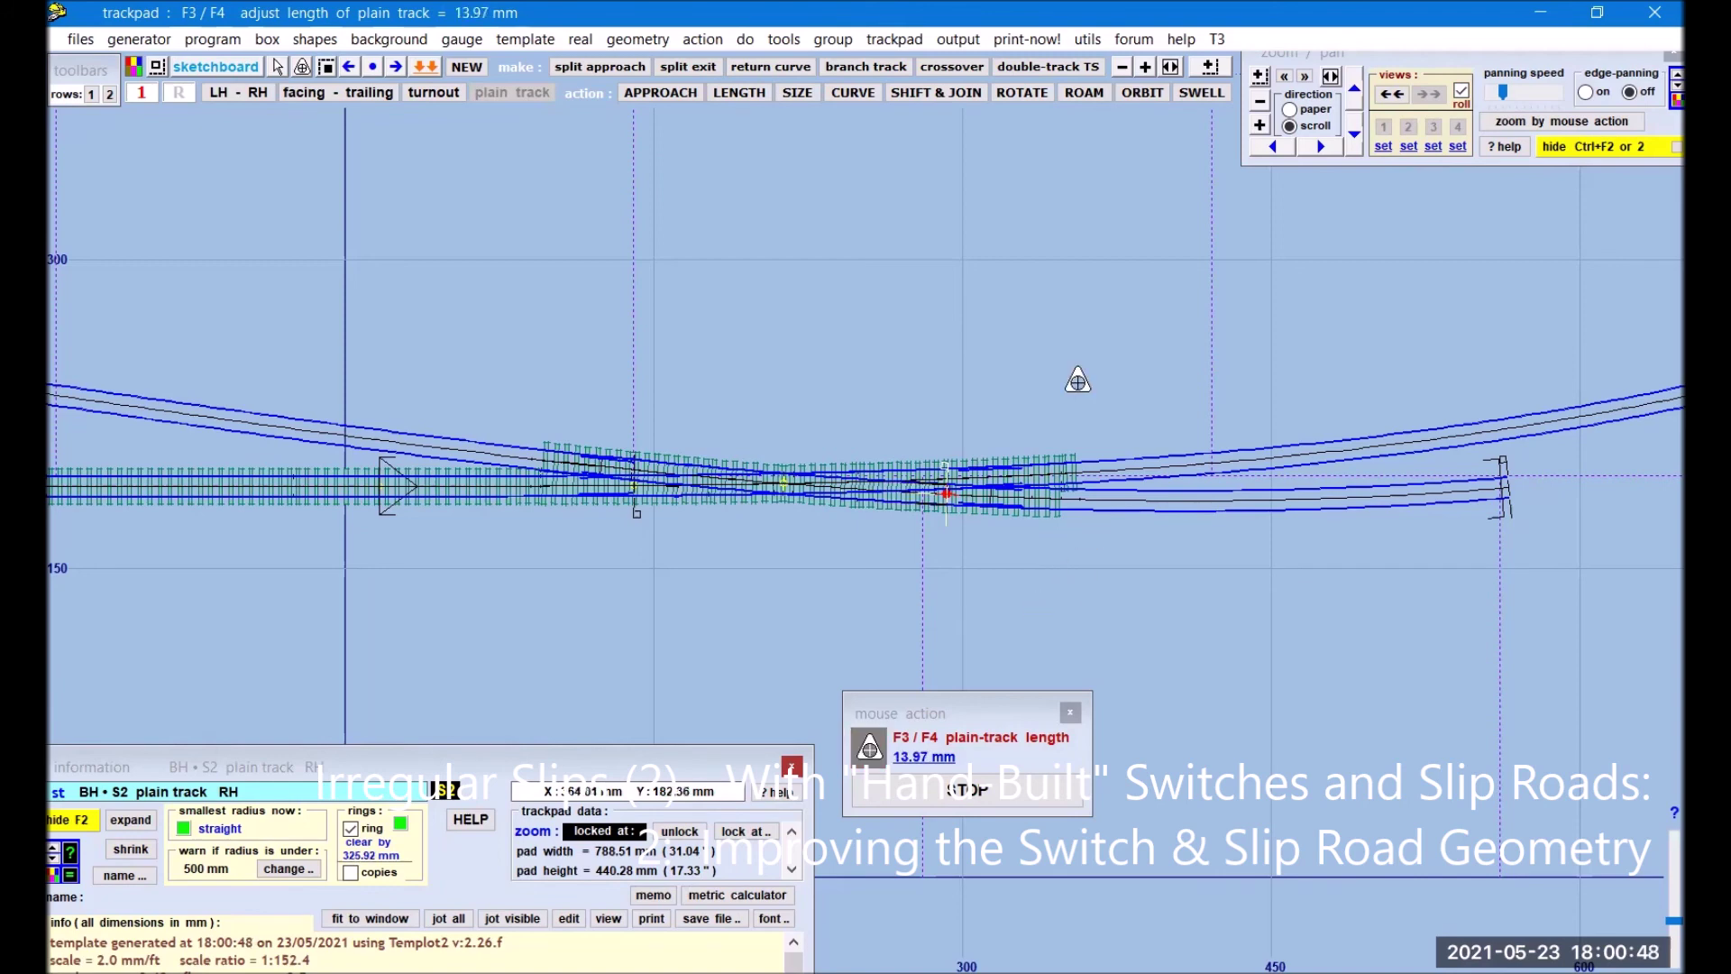
Step: Lengthen the straight track pegged near the V-crossing check rails to about 25.33 mm
click(1260, 126)
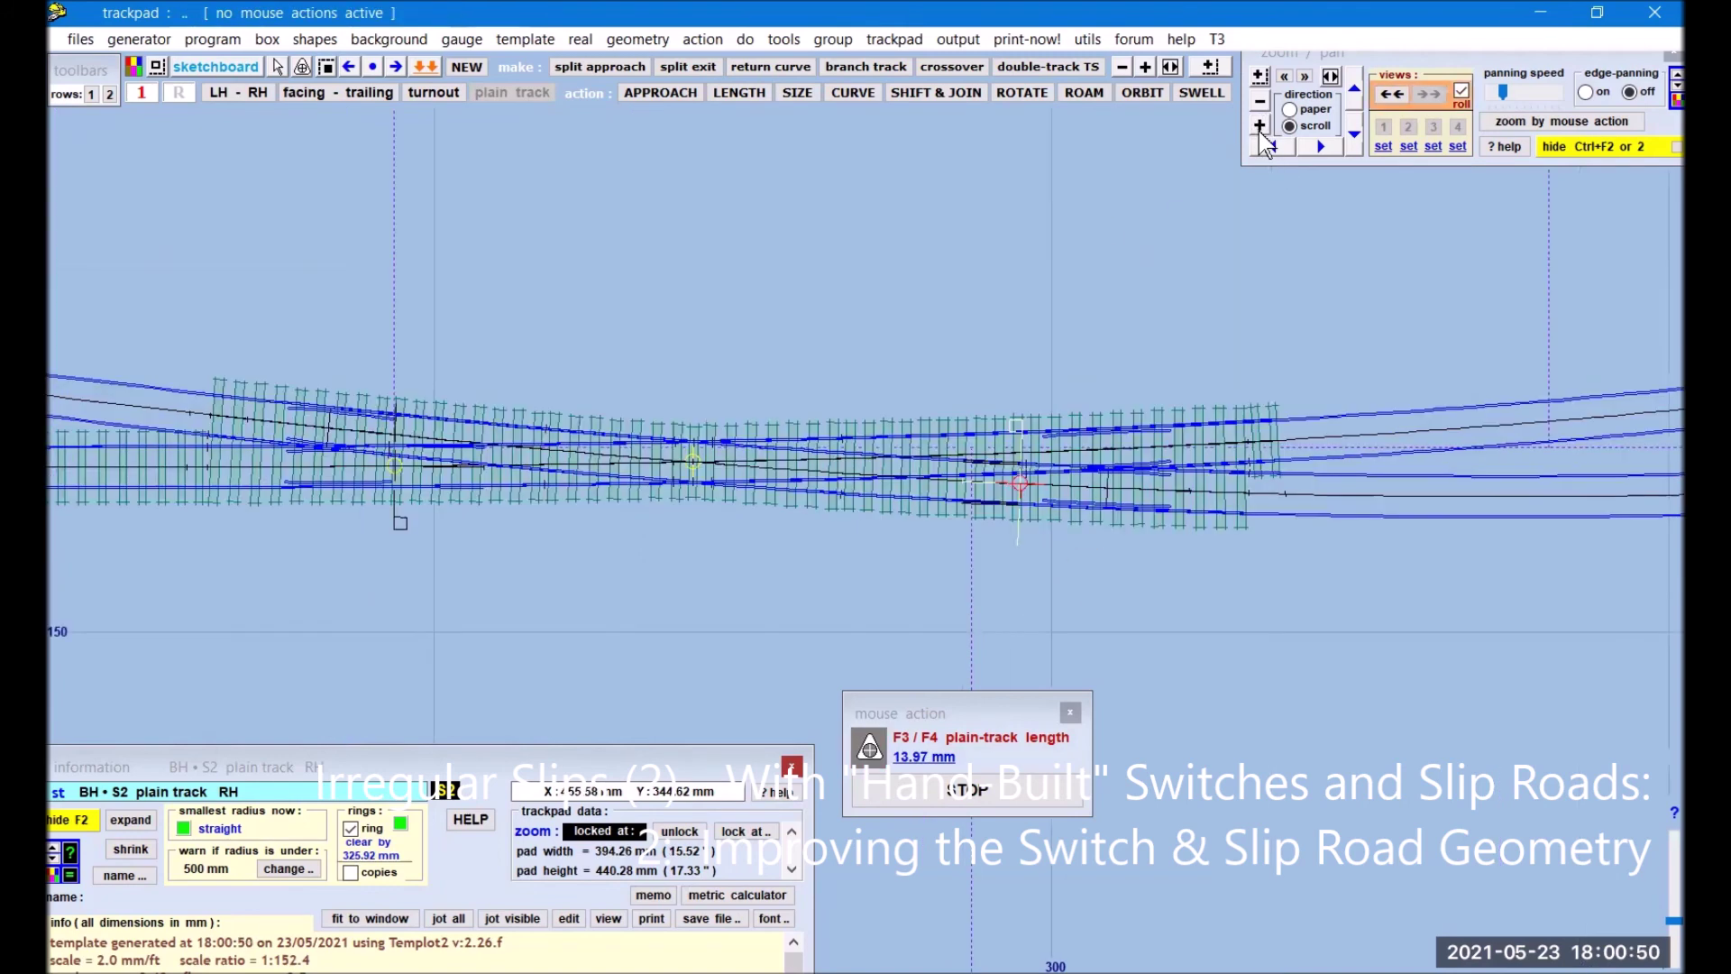
click(1260, 126)
click(1261, 127)
click(1260, 127)
right_click(1283, 699)
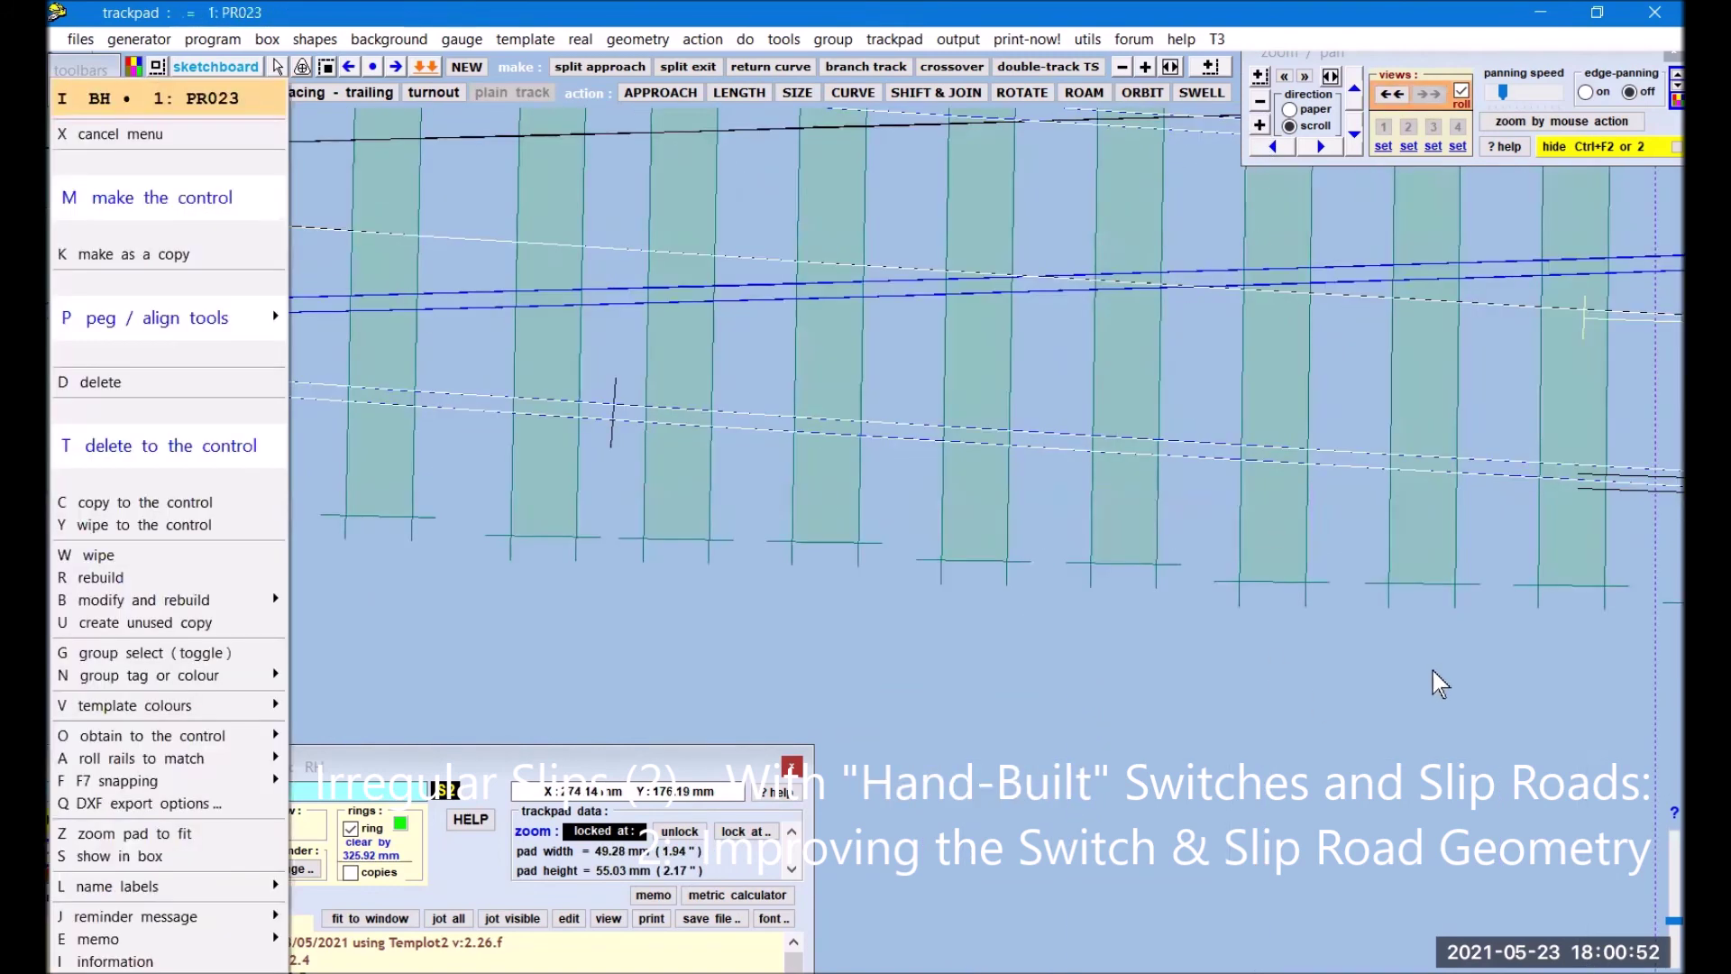
click(451, 668)
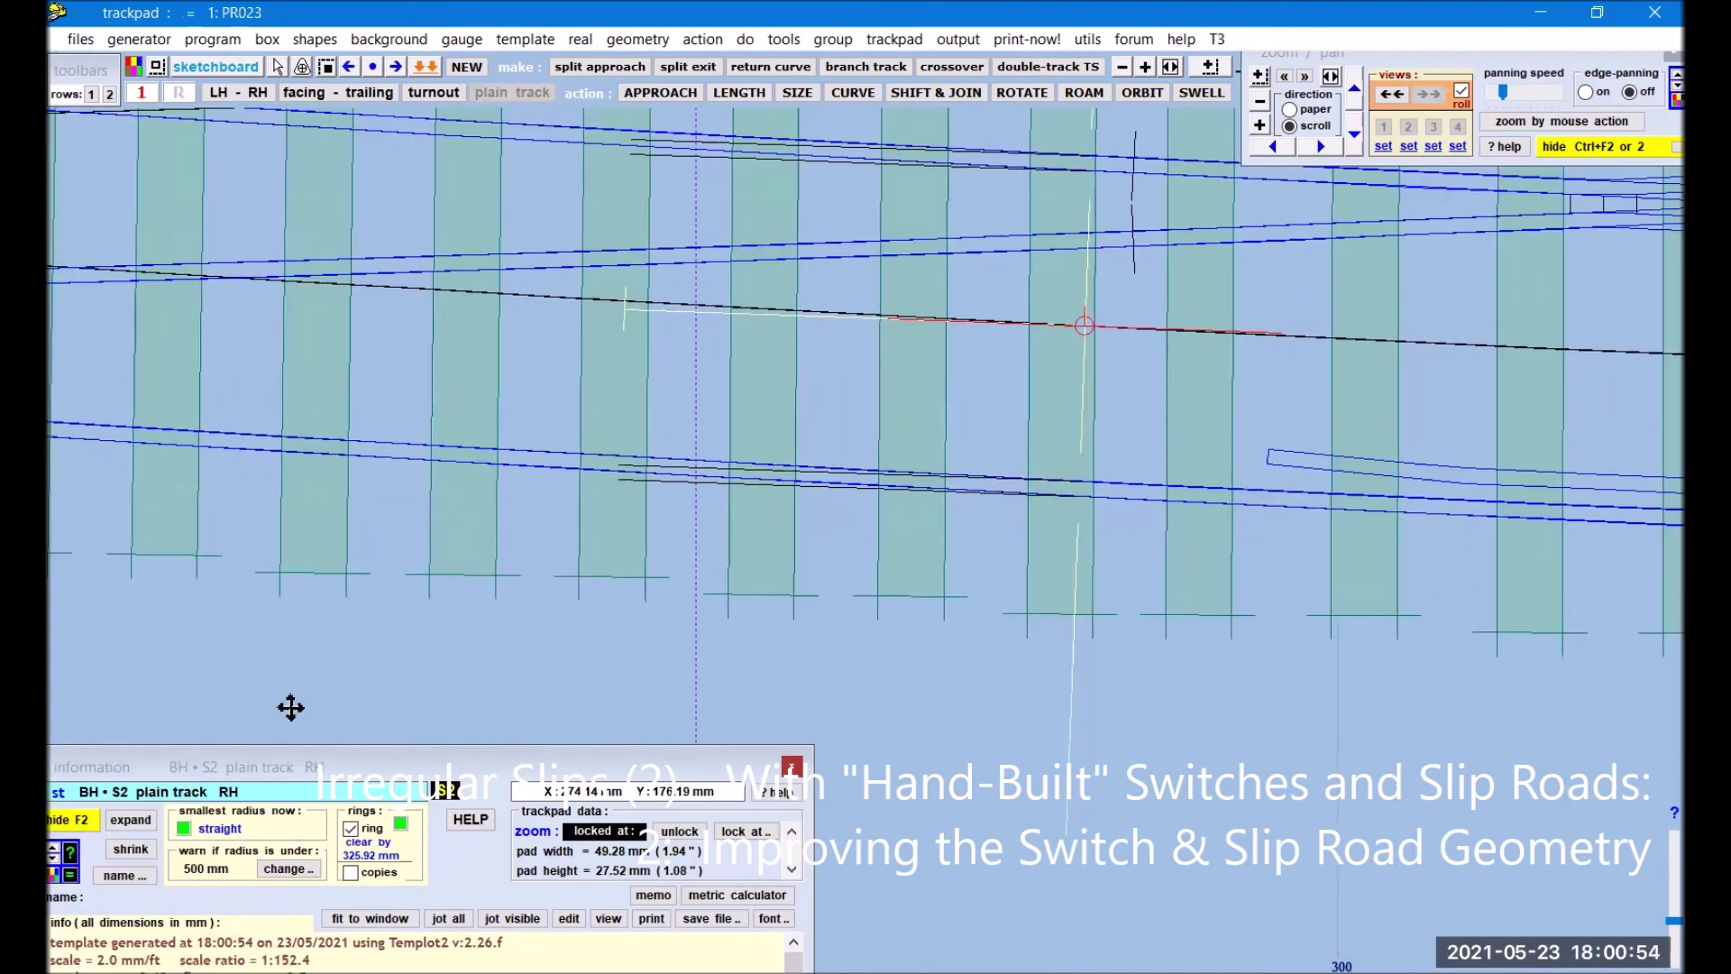
click(736, 93)
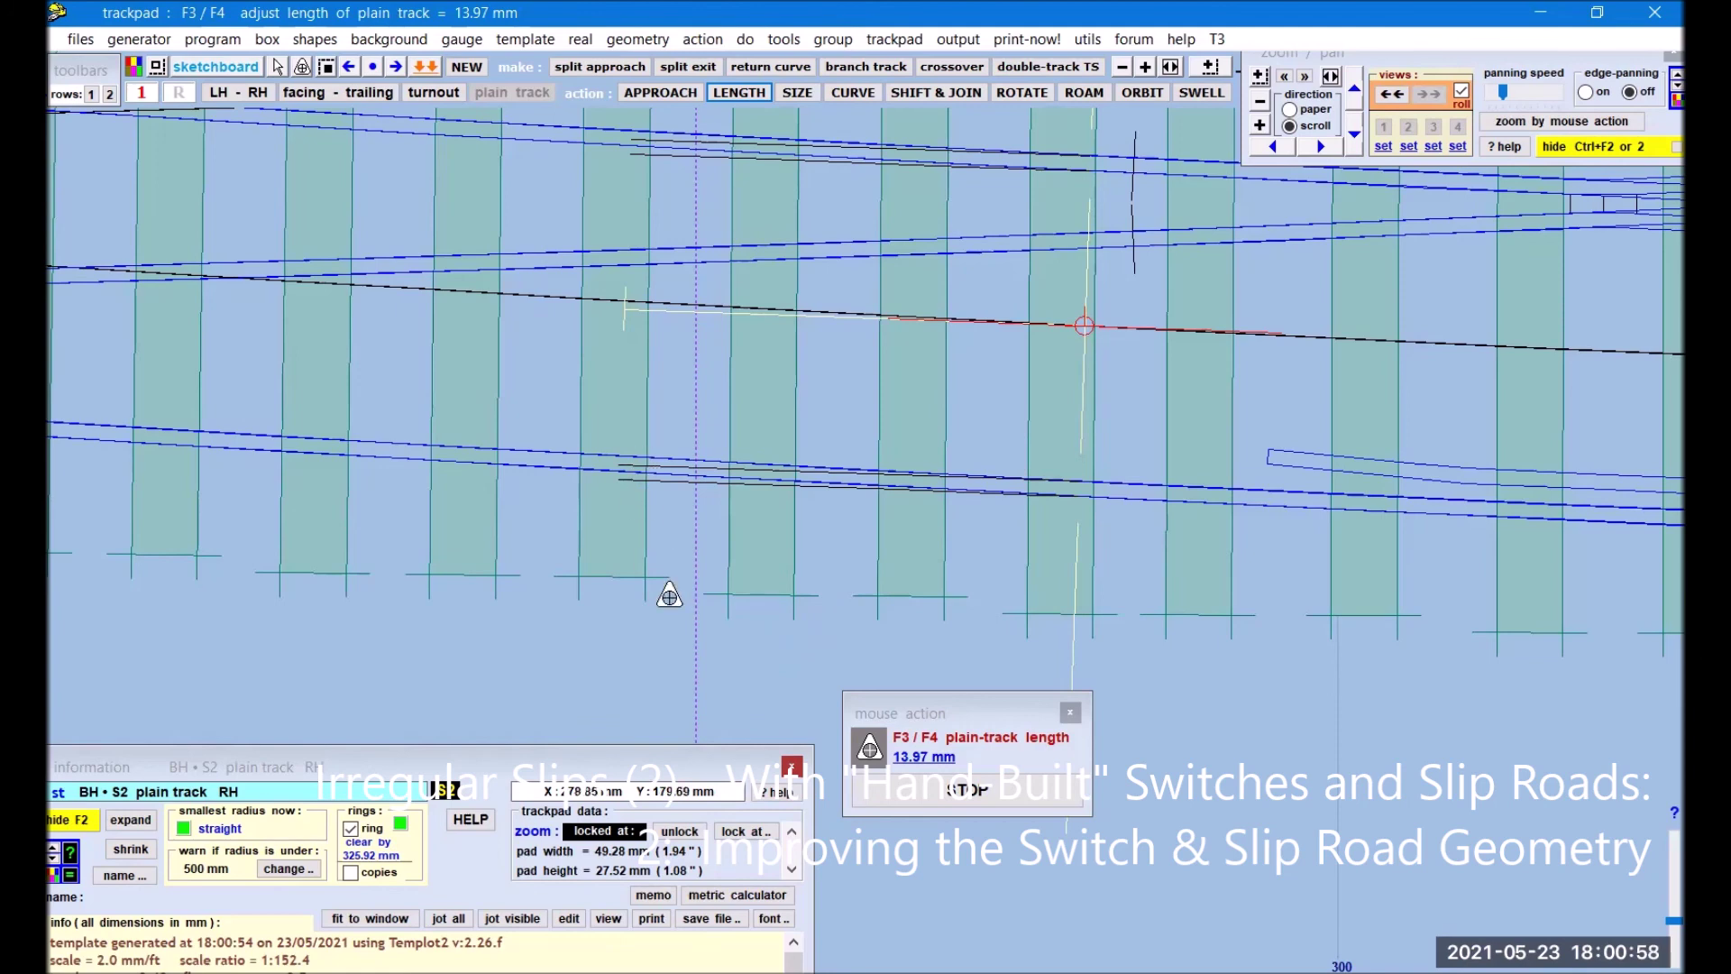
click(722, 651)
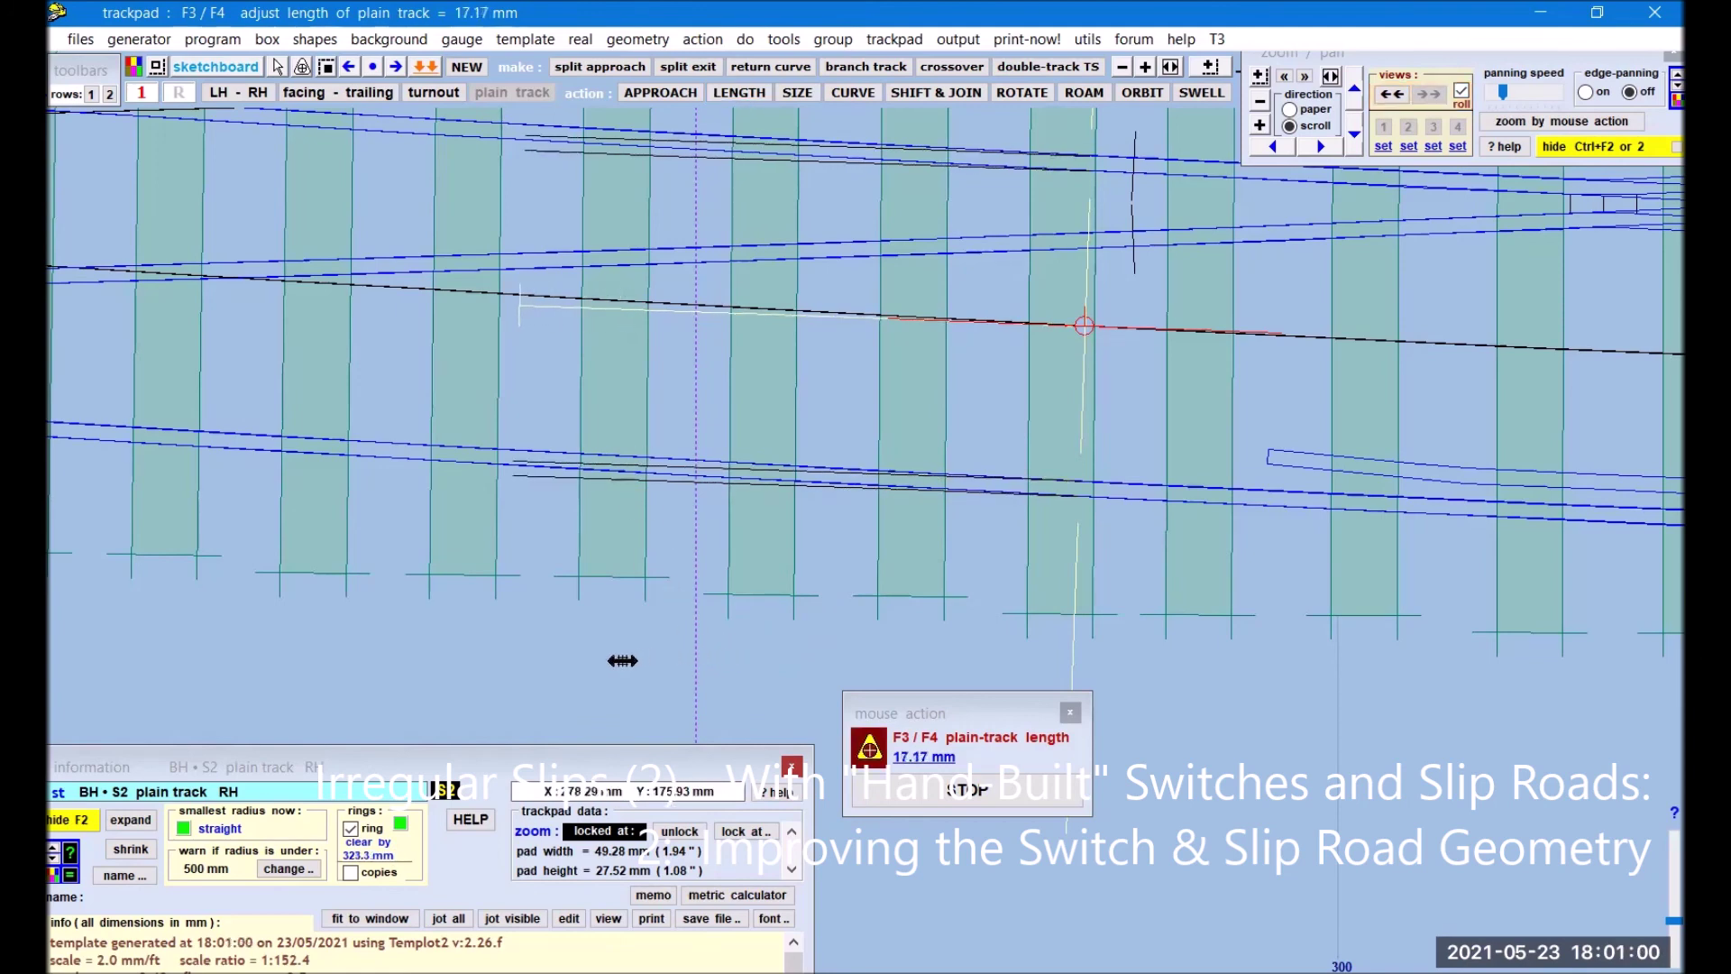
click(356, 723)
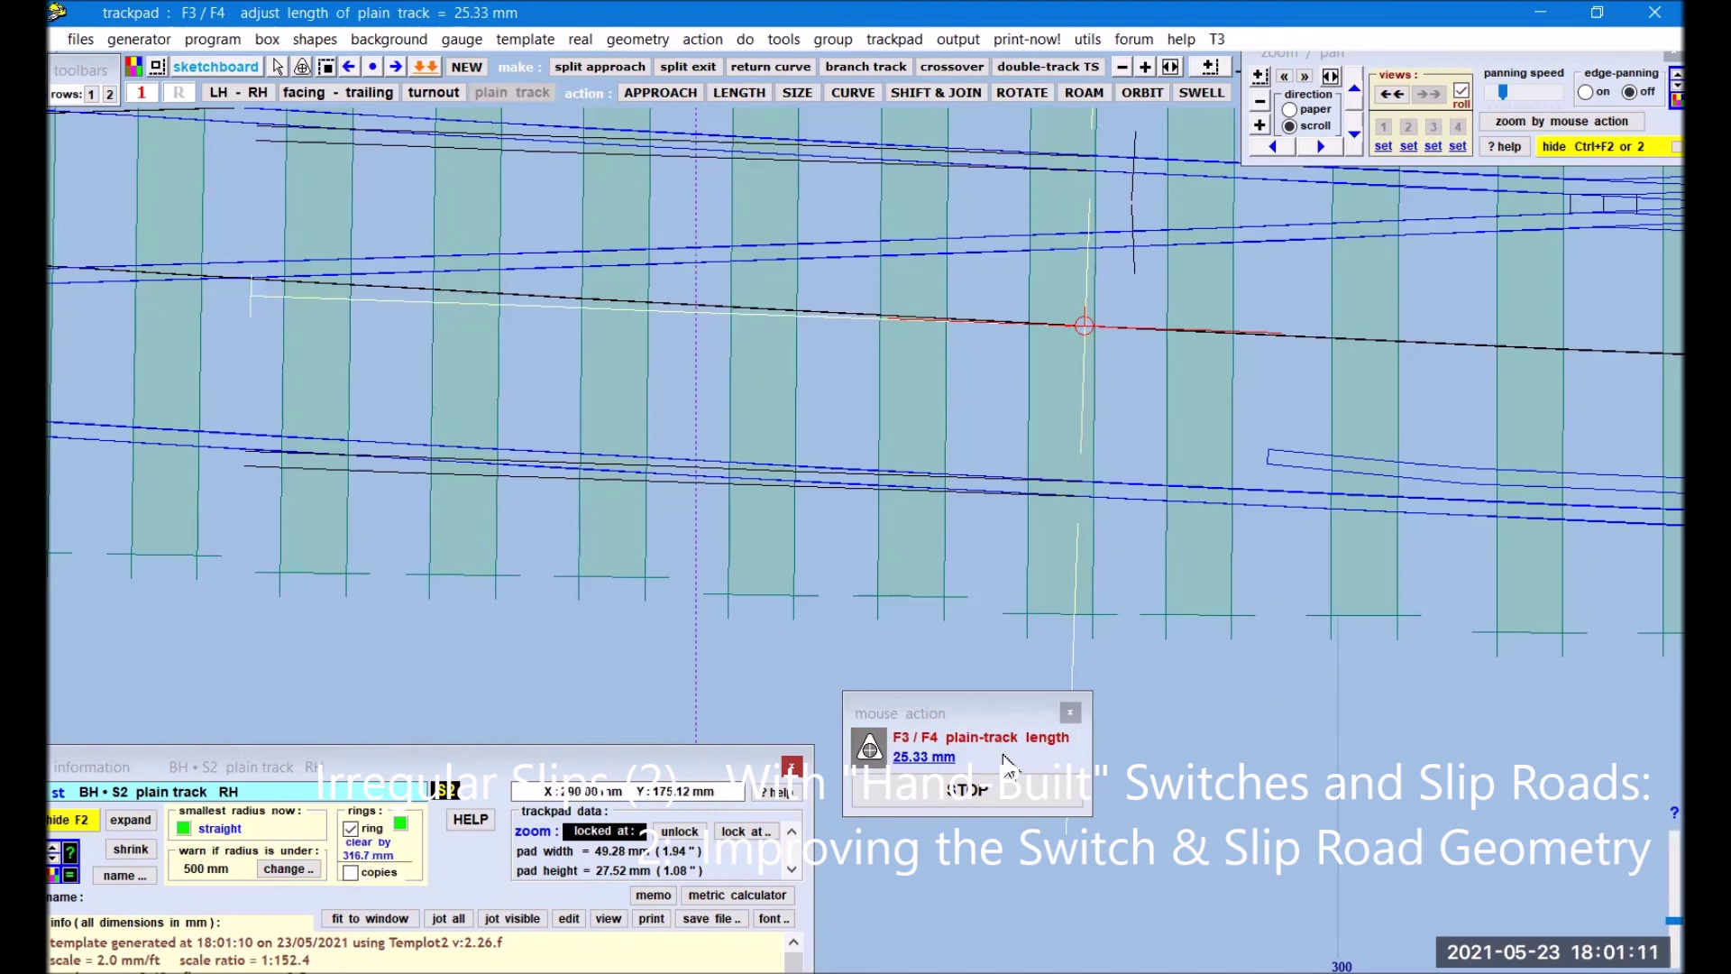
click(968, 790)
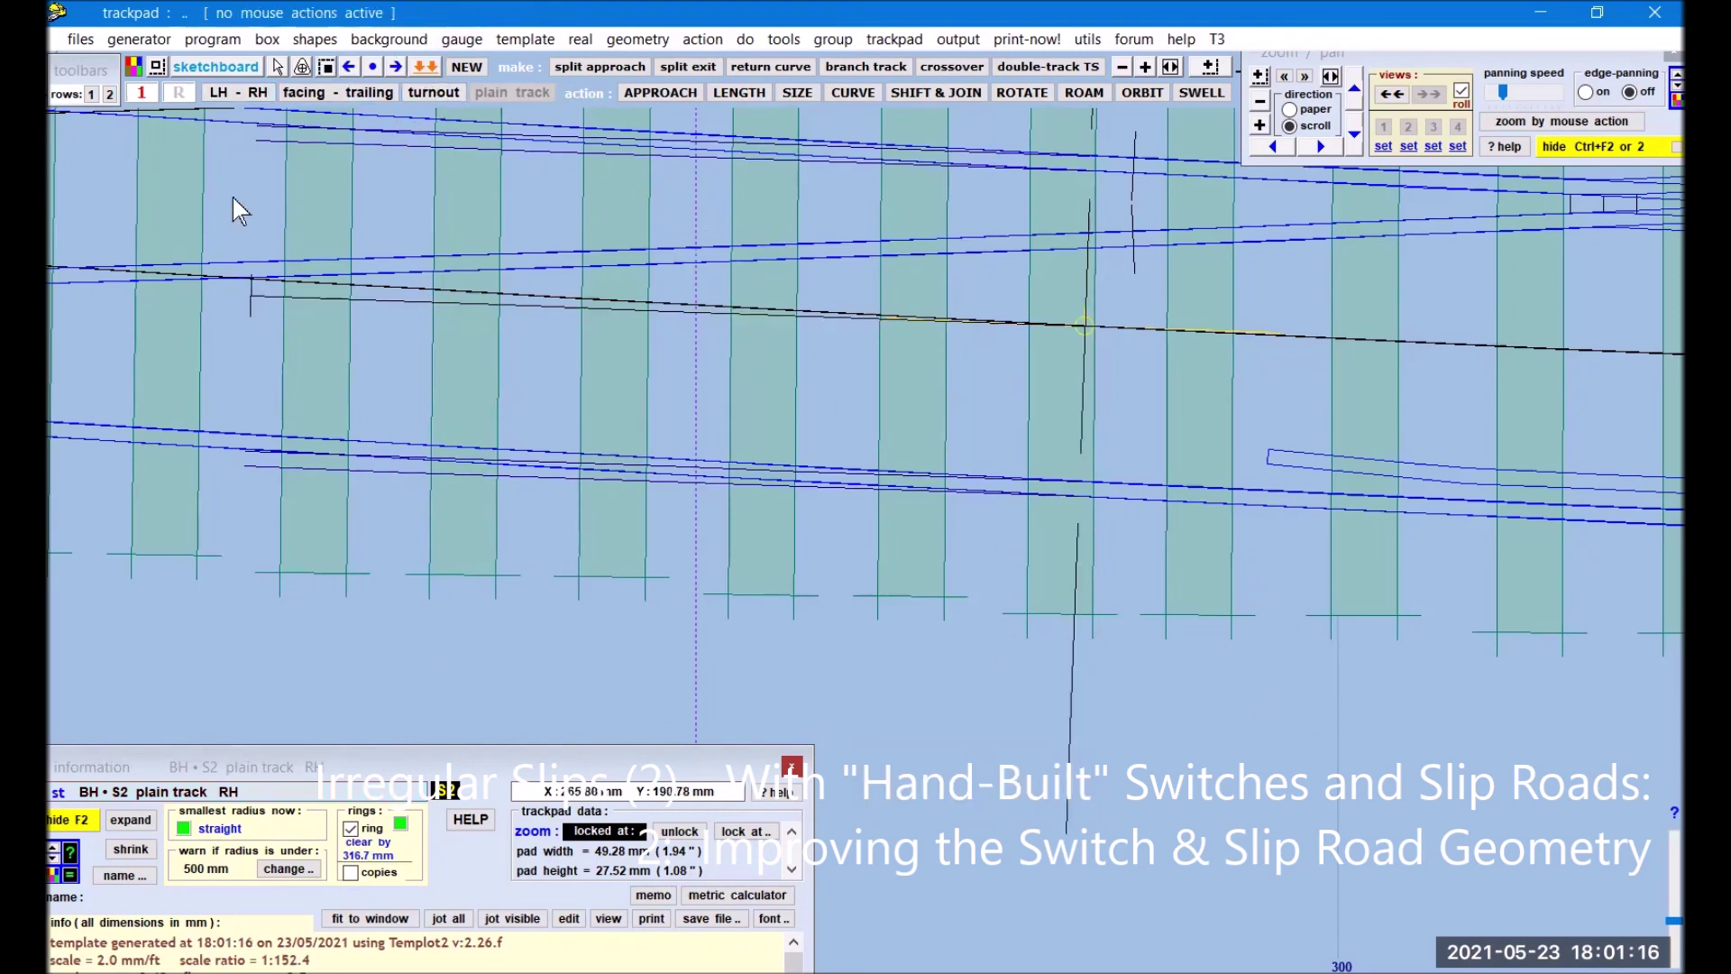
Step: Create a new straight plain-track template and snap-join it to the inner end of the opposite straight switch track
click(1261, 101)
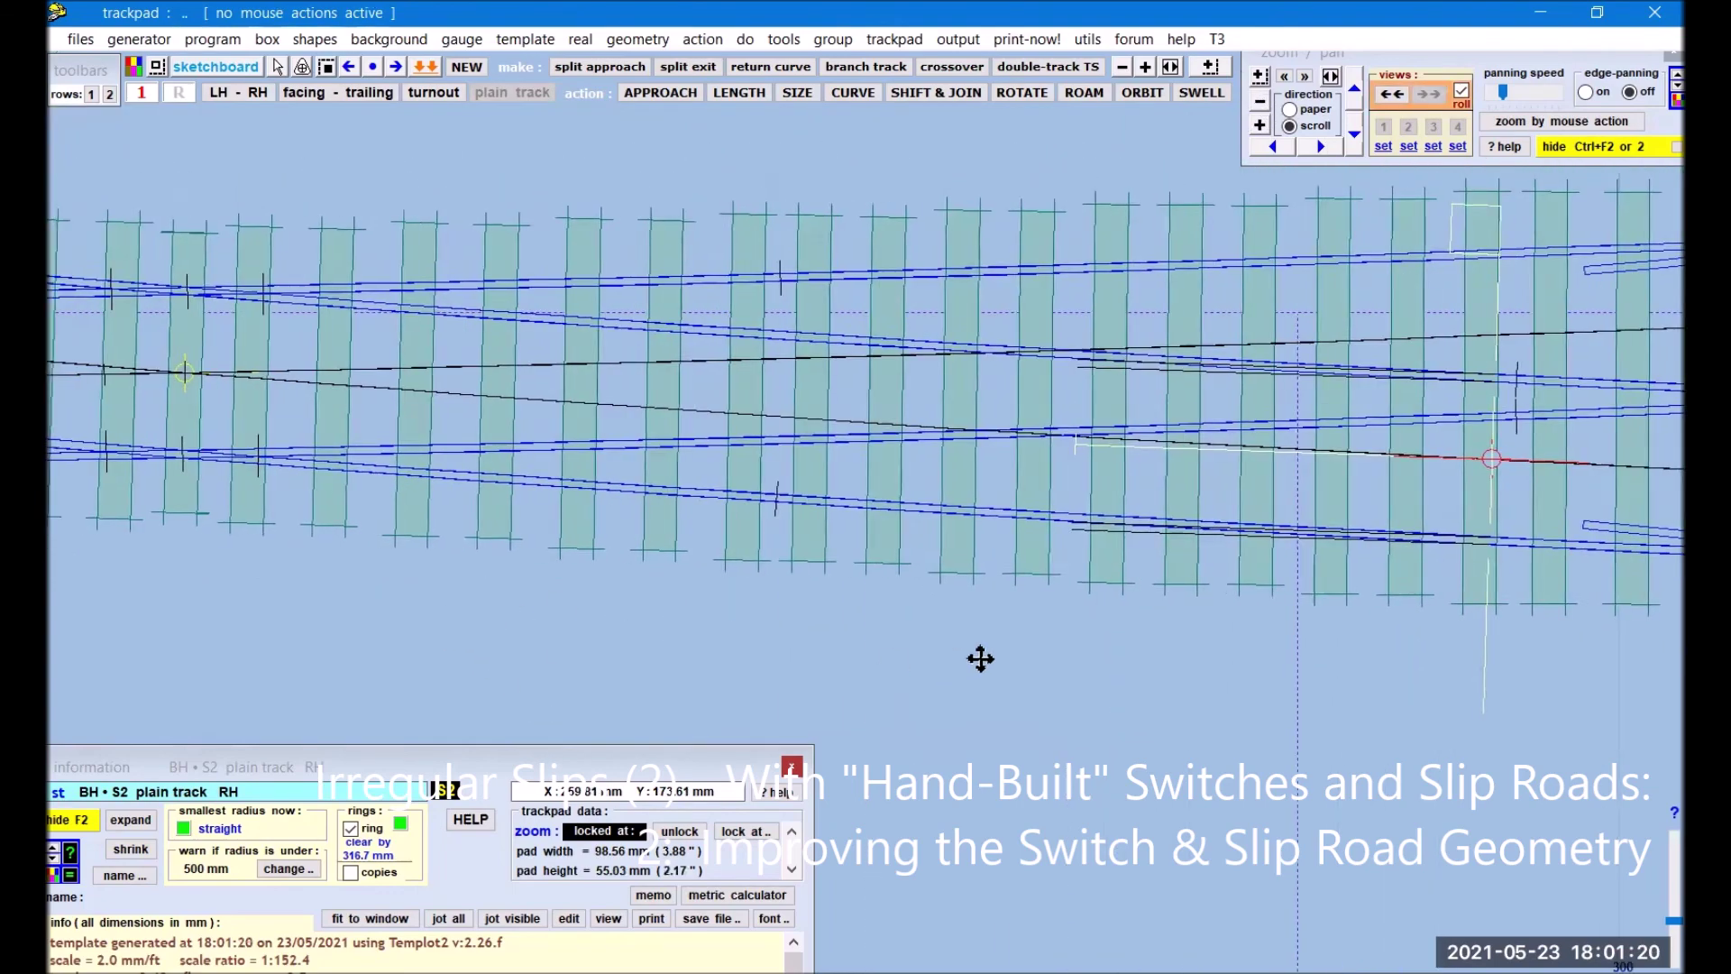
drag(1237, 616, 1280, 610)
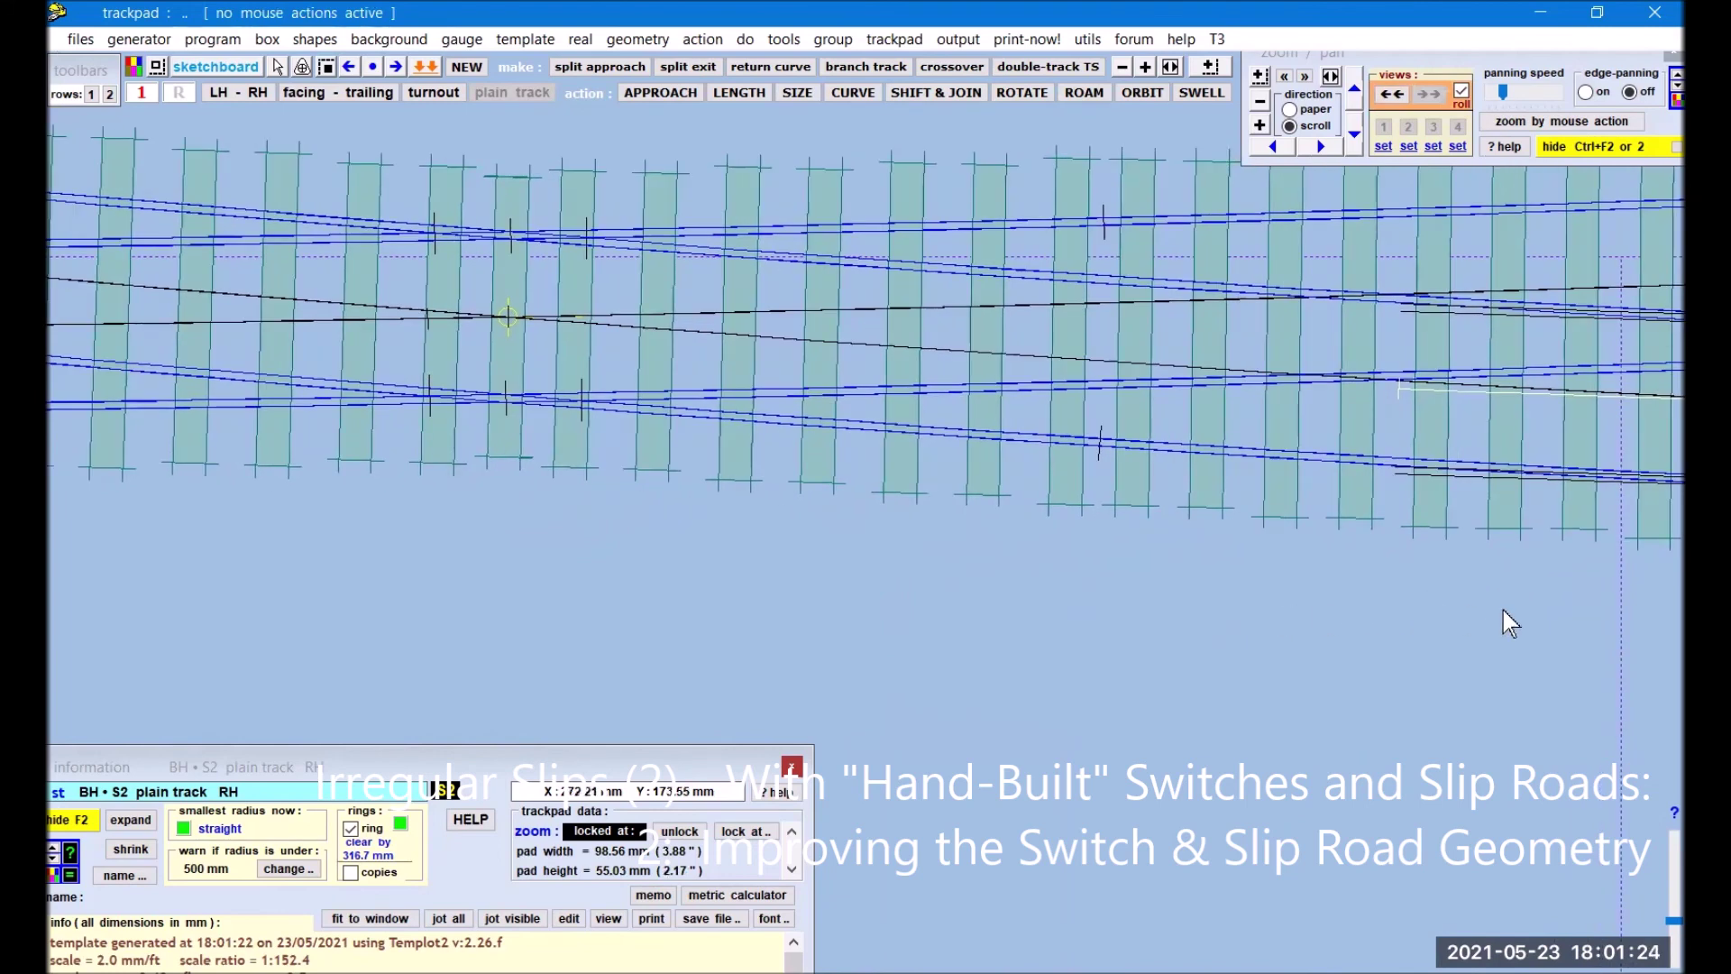
drag(1502, 610, 1202, 610)
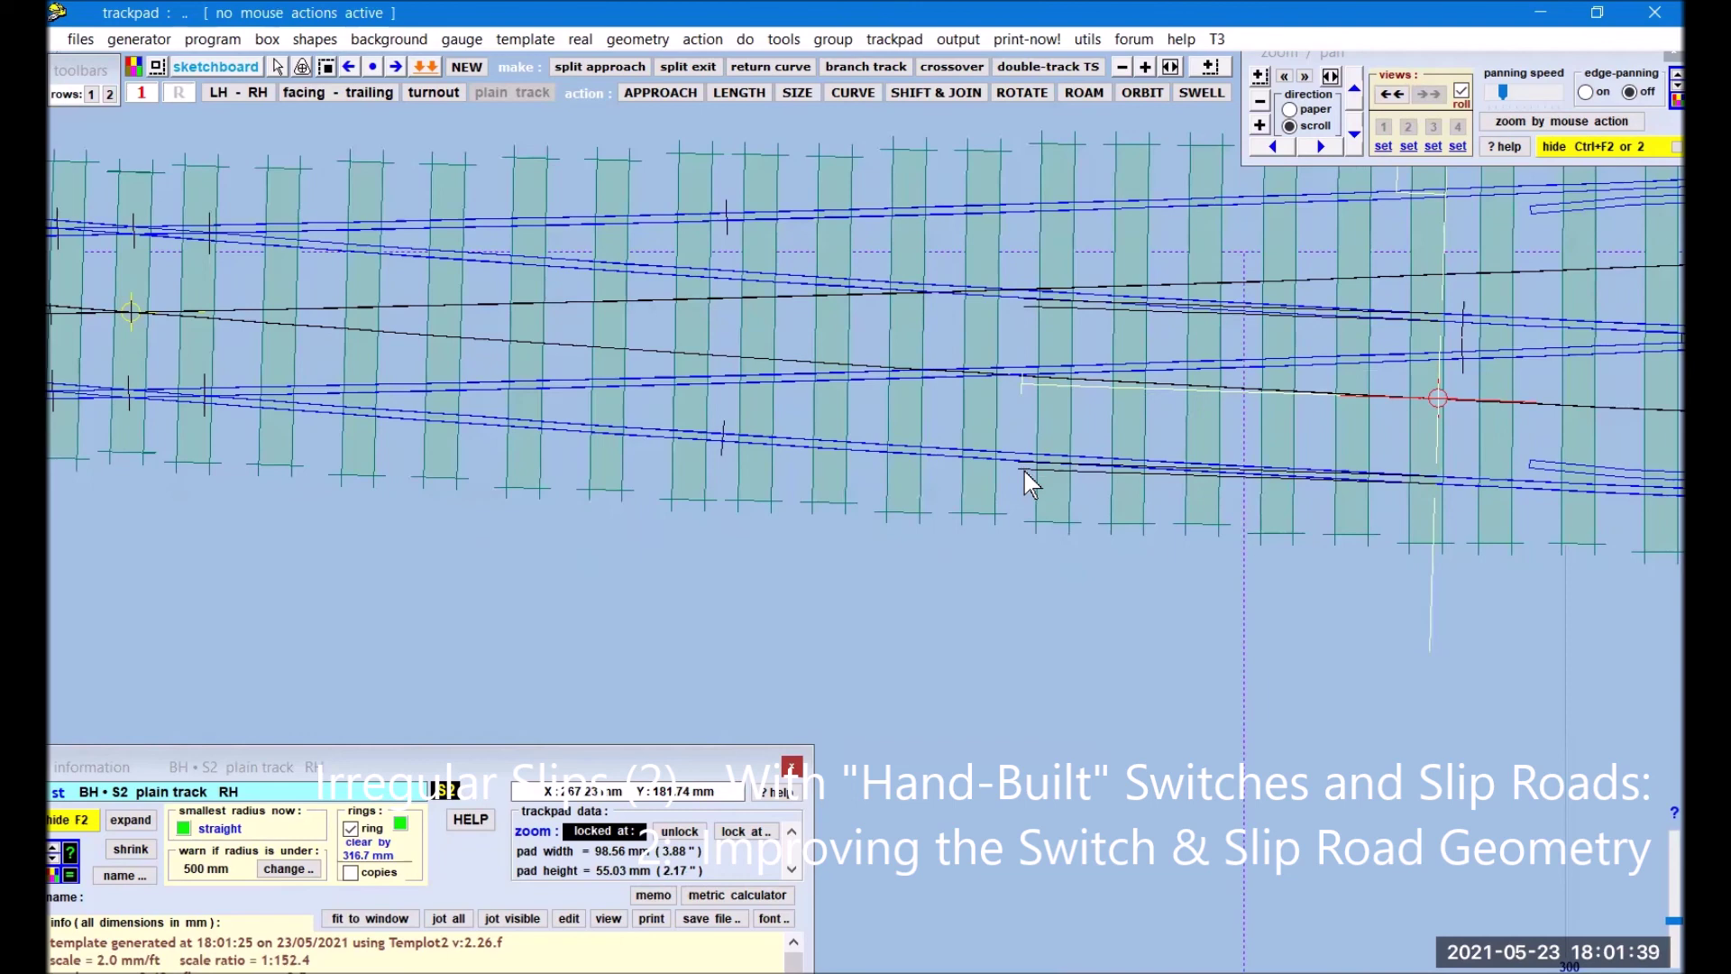
right_drag(676, 611, 789, 616)
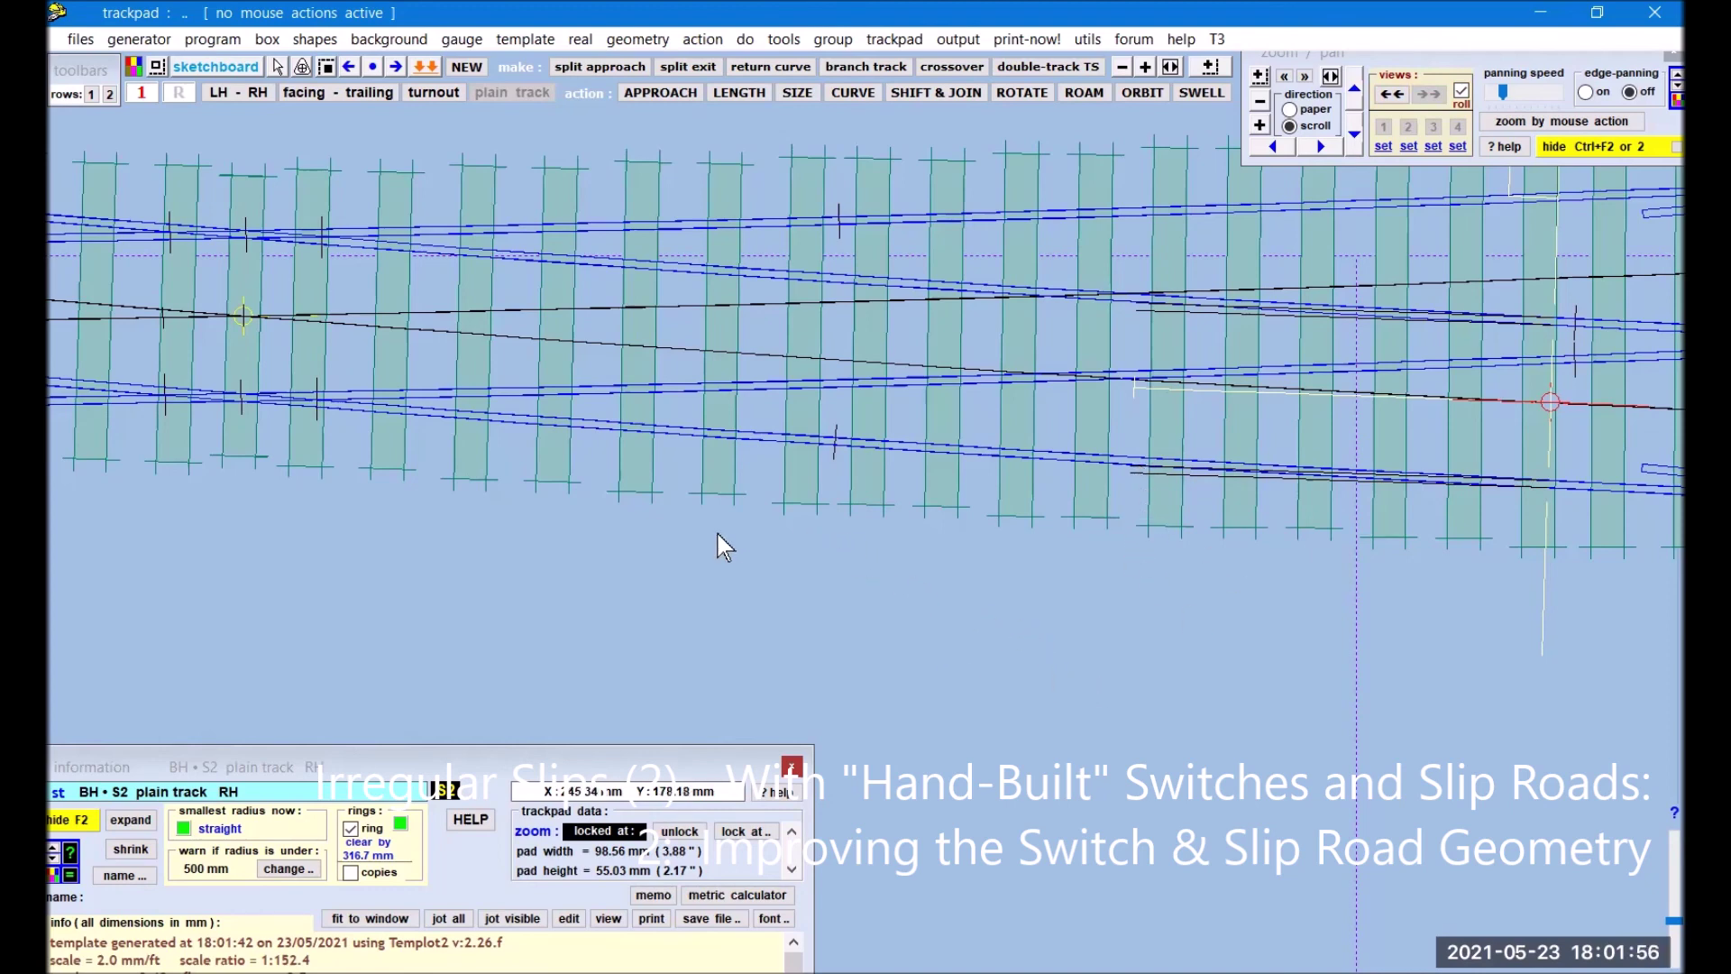
click(467, 67)
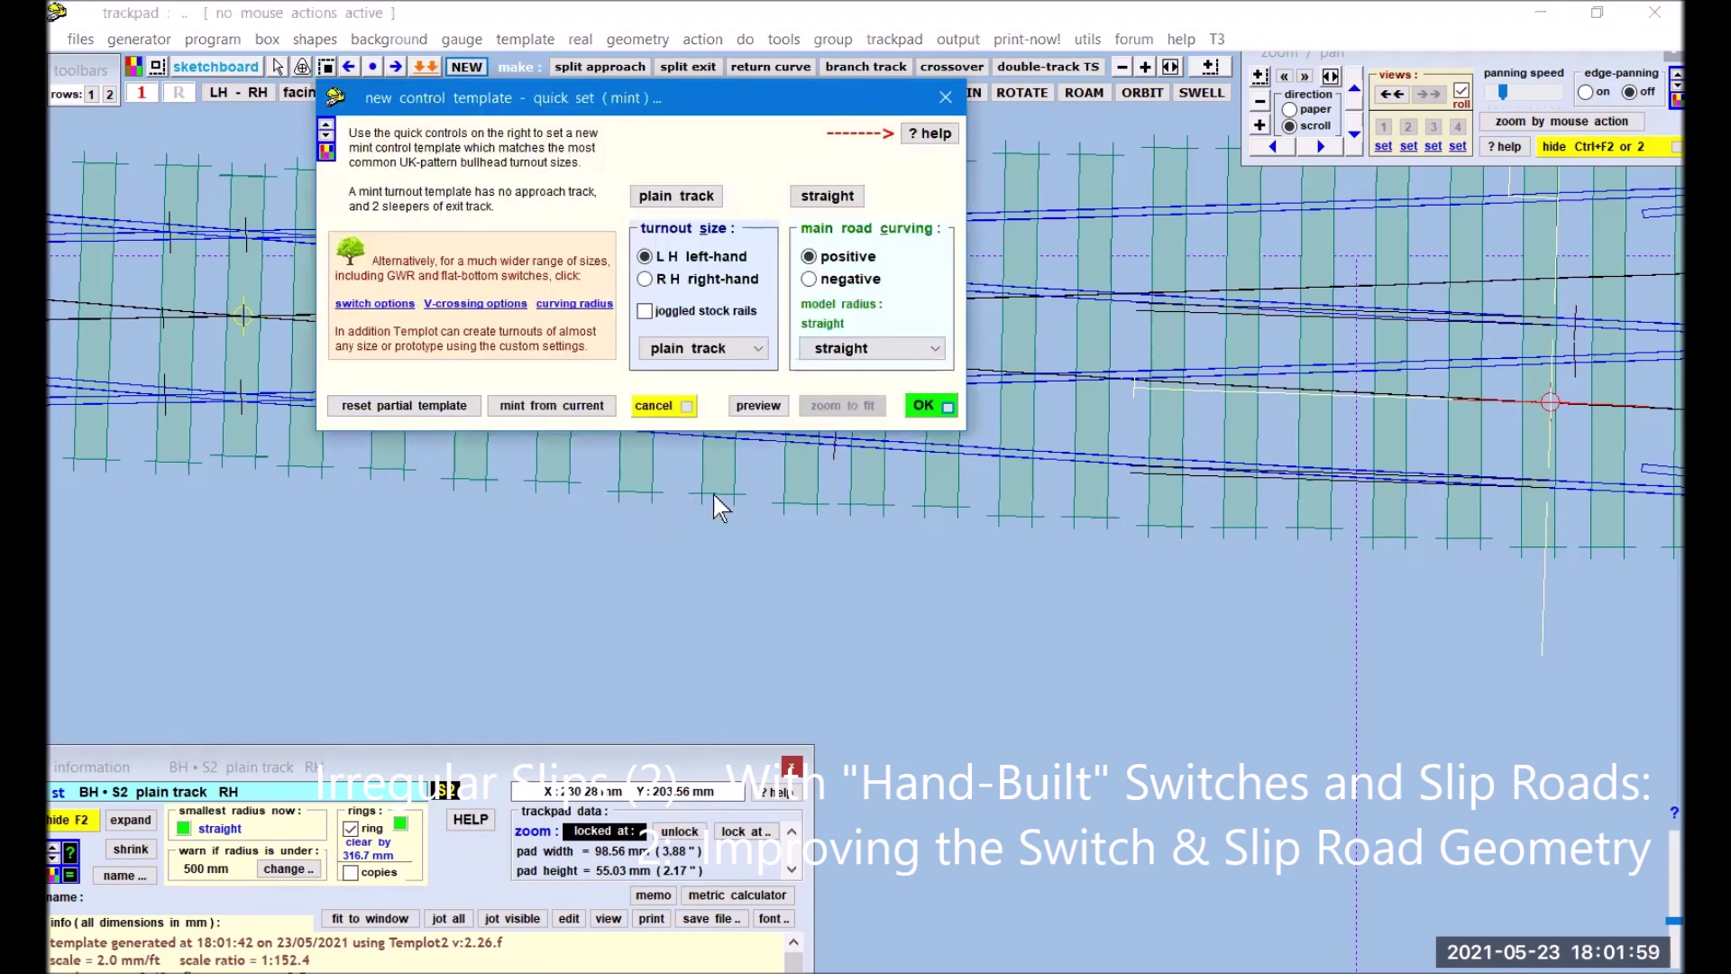
click(923, 404)
click(1260, 103)
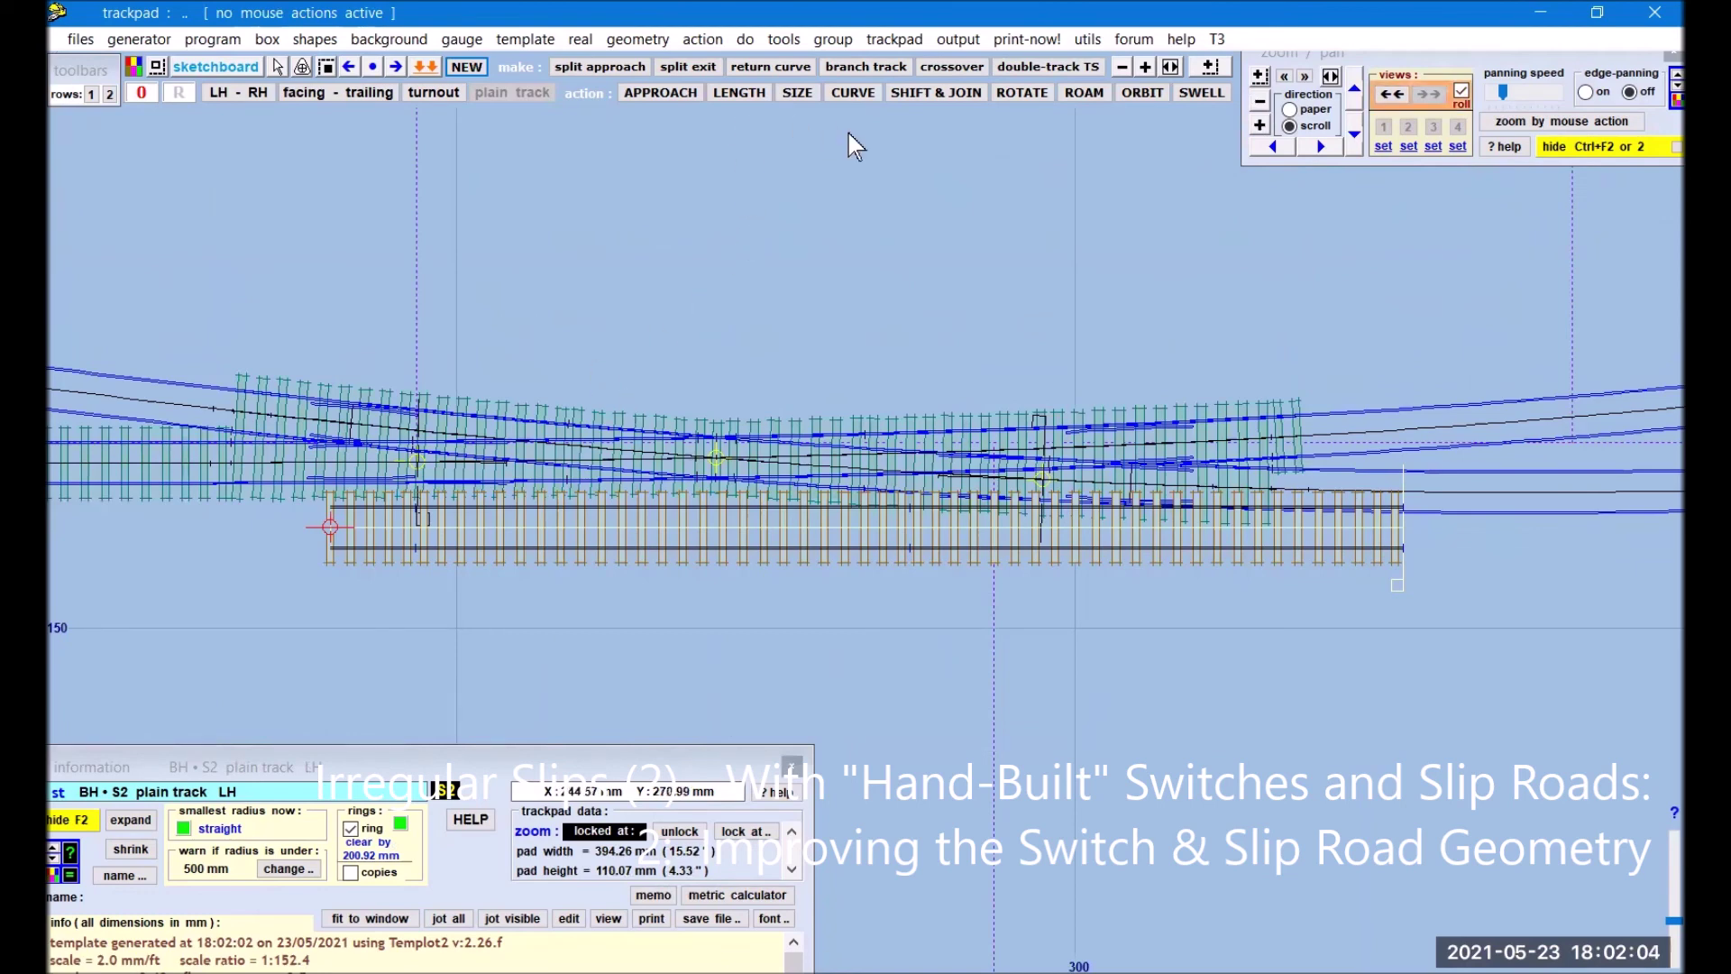
click(930, 93)
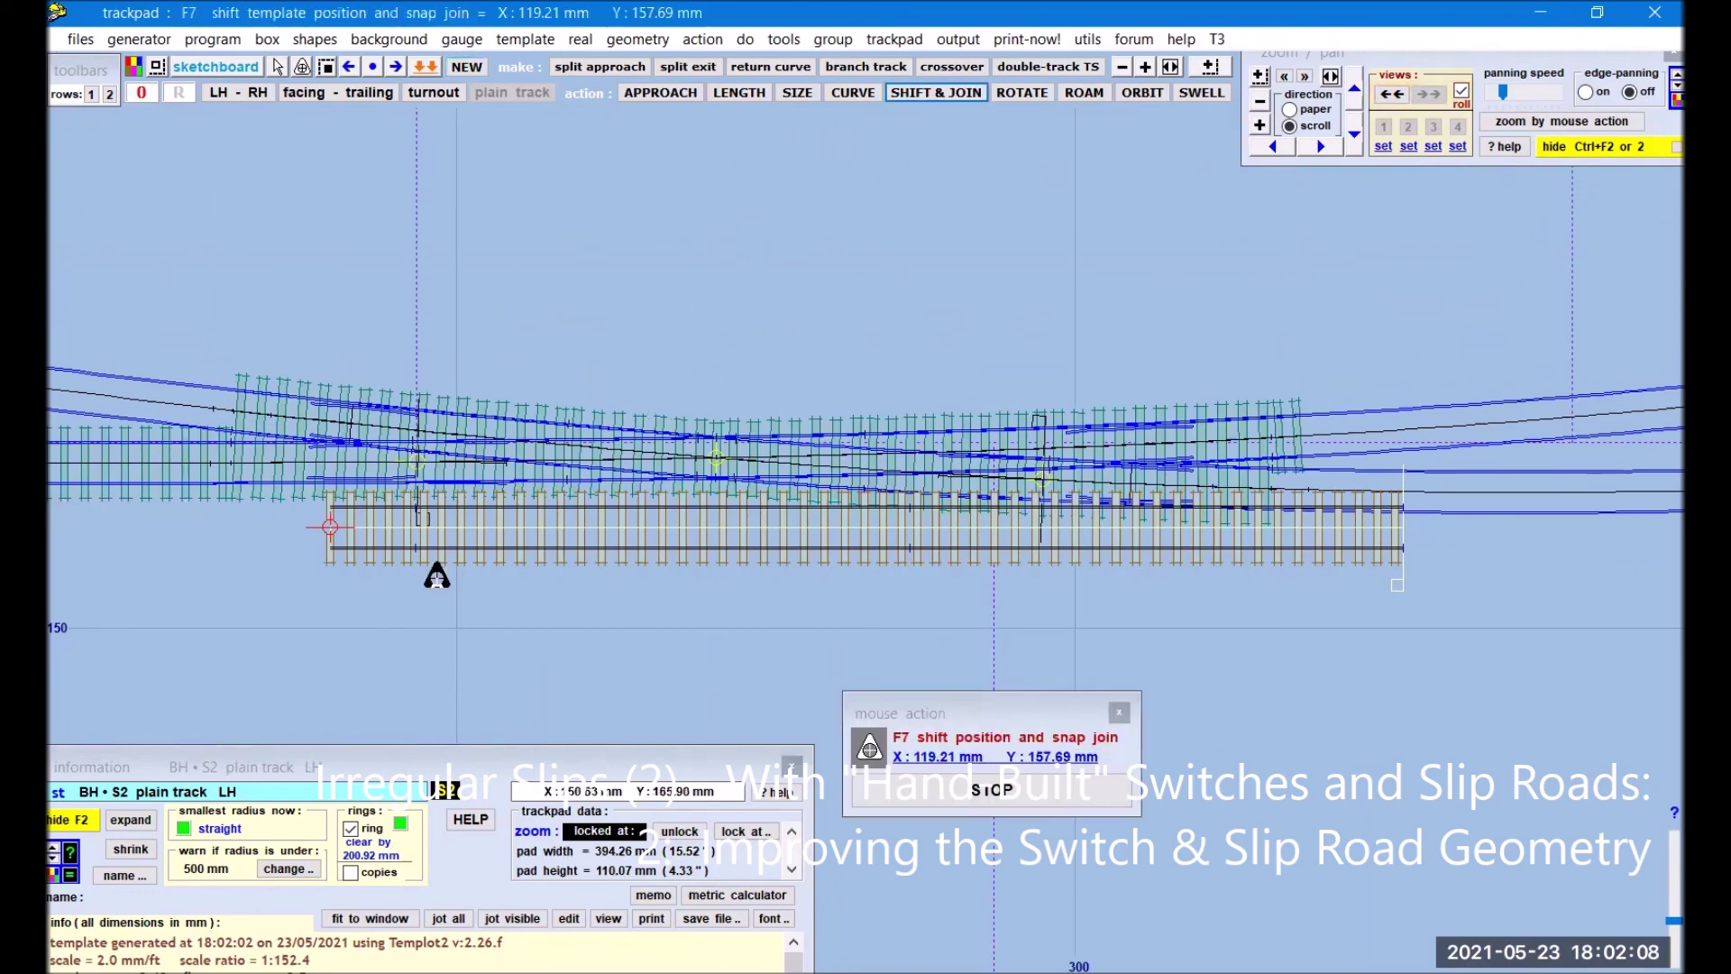
drag(328, 635, 495, 572)
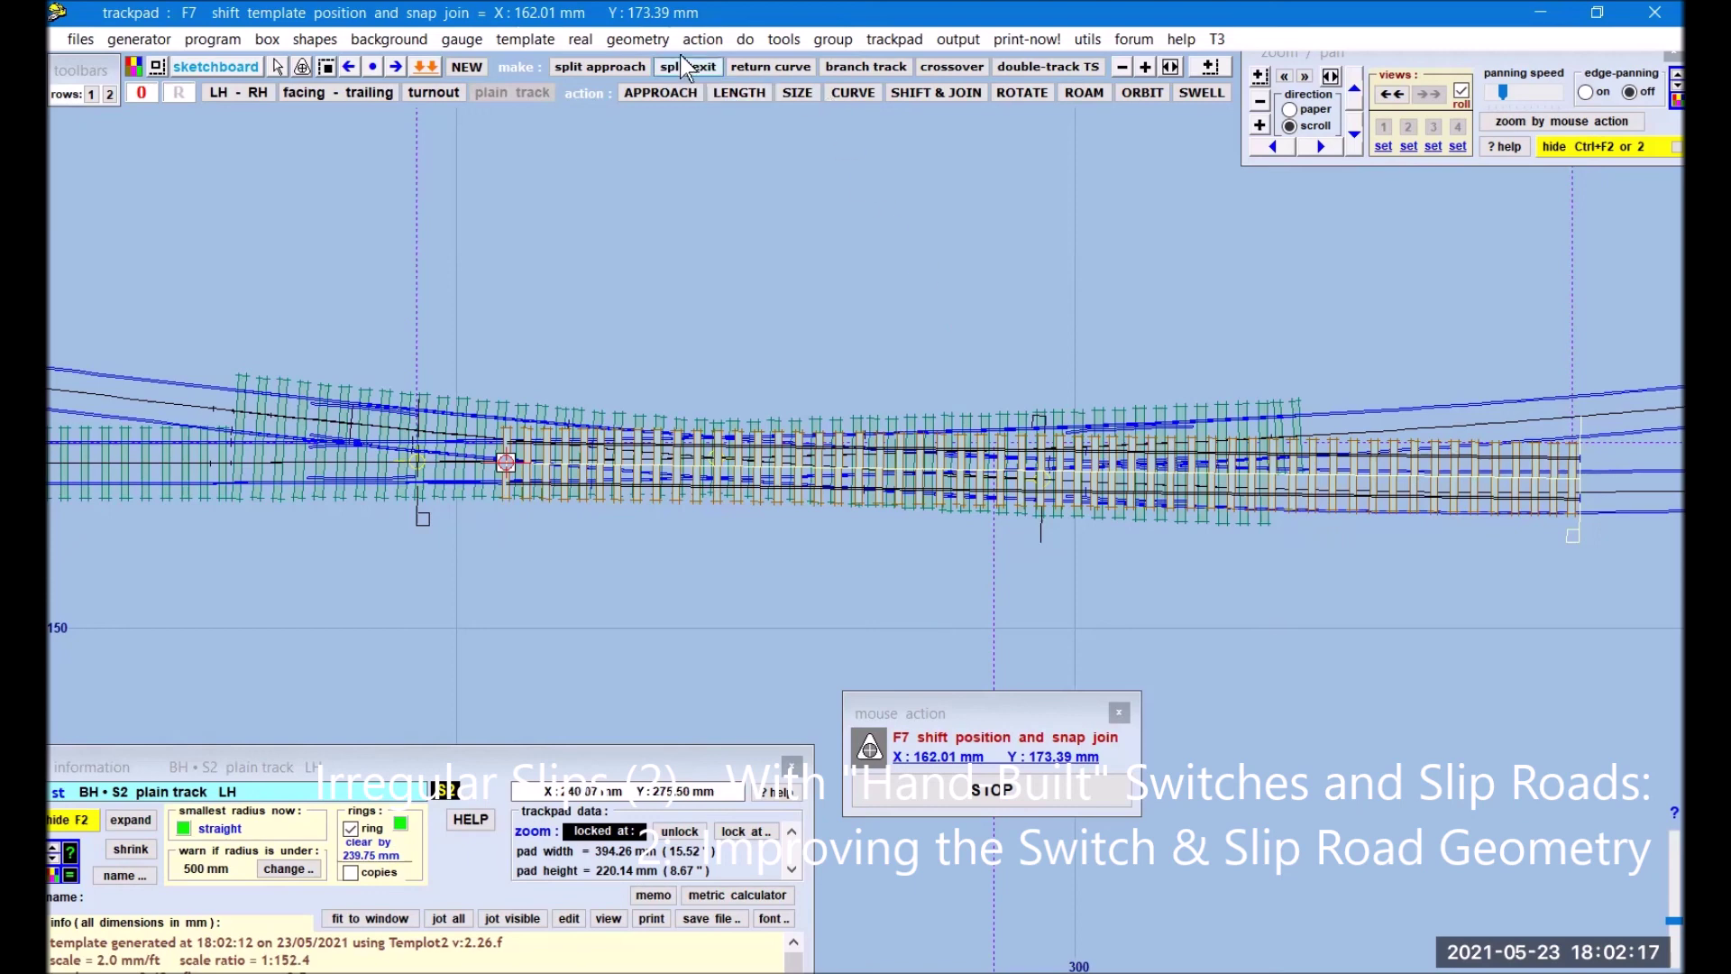
Step: Set the new plain track to no timbering and curve it to a negative radius of about 1245 mm
click(580, 40)
mouse_move(620, 147)
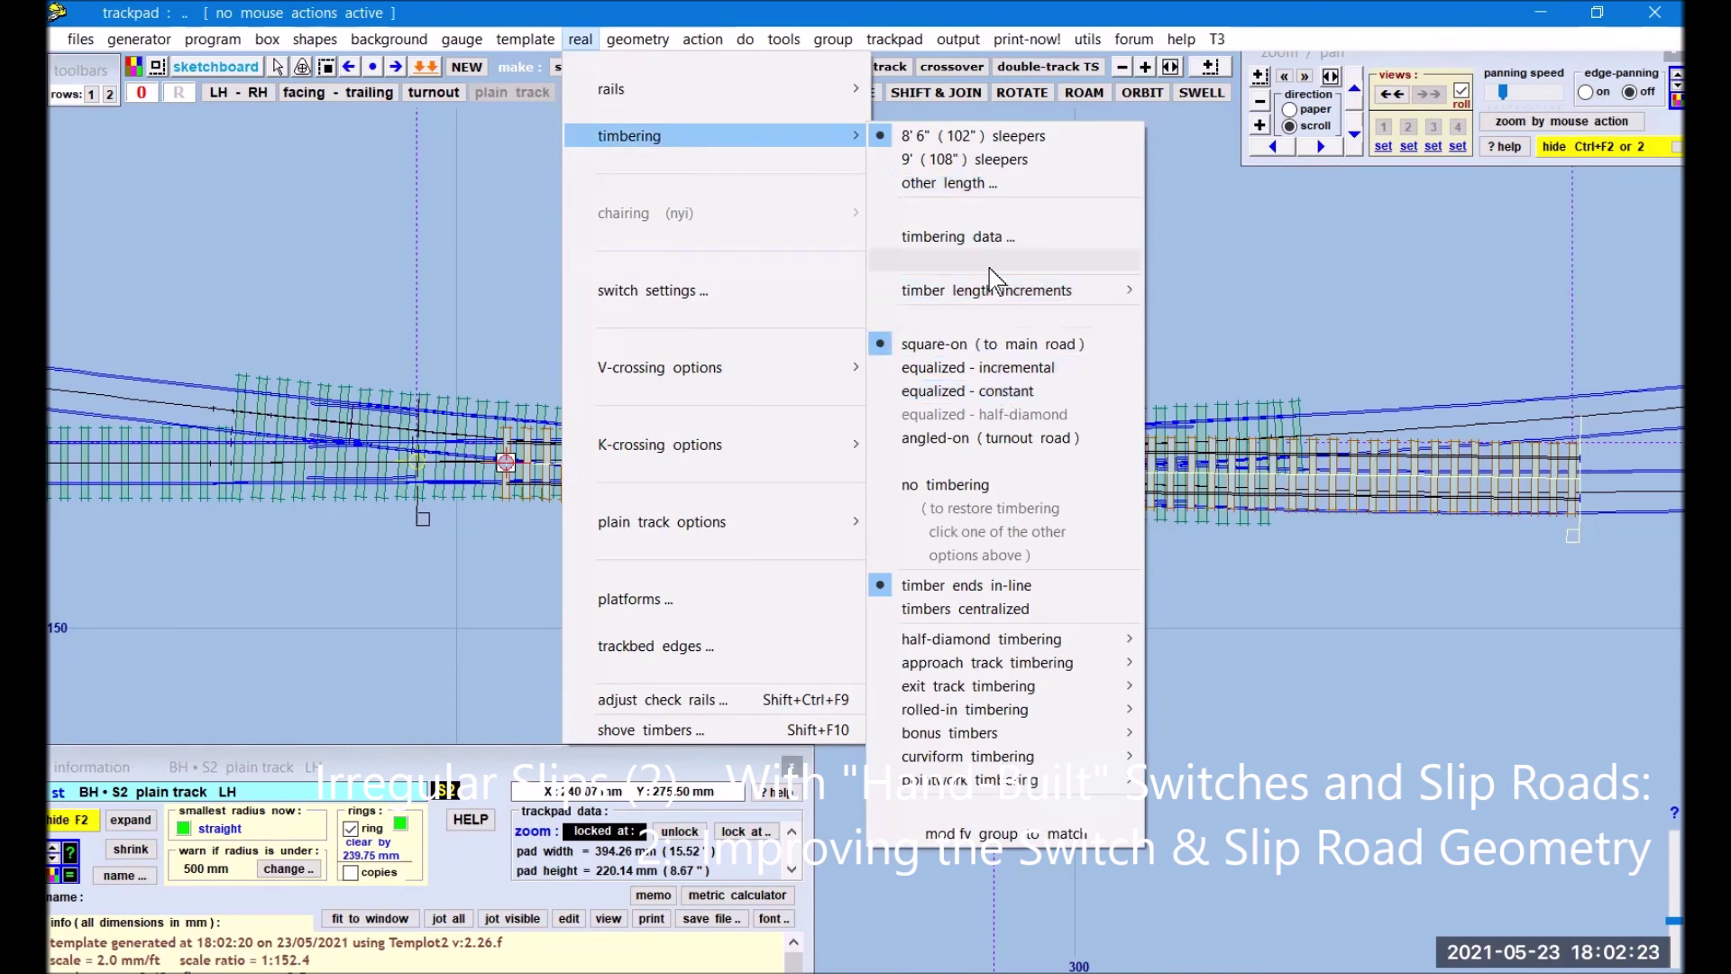
click(1014, 488)
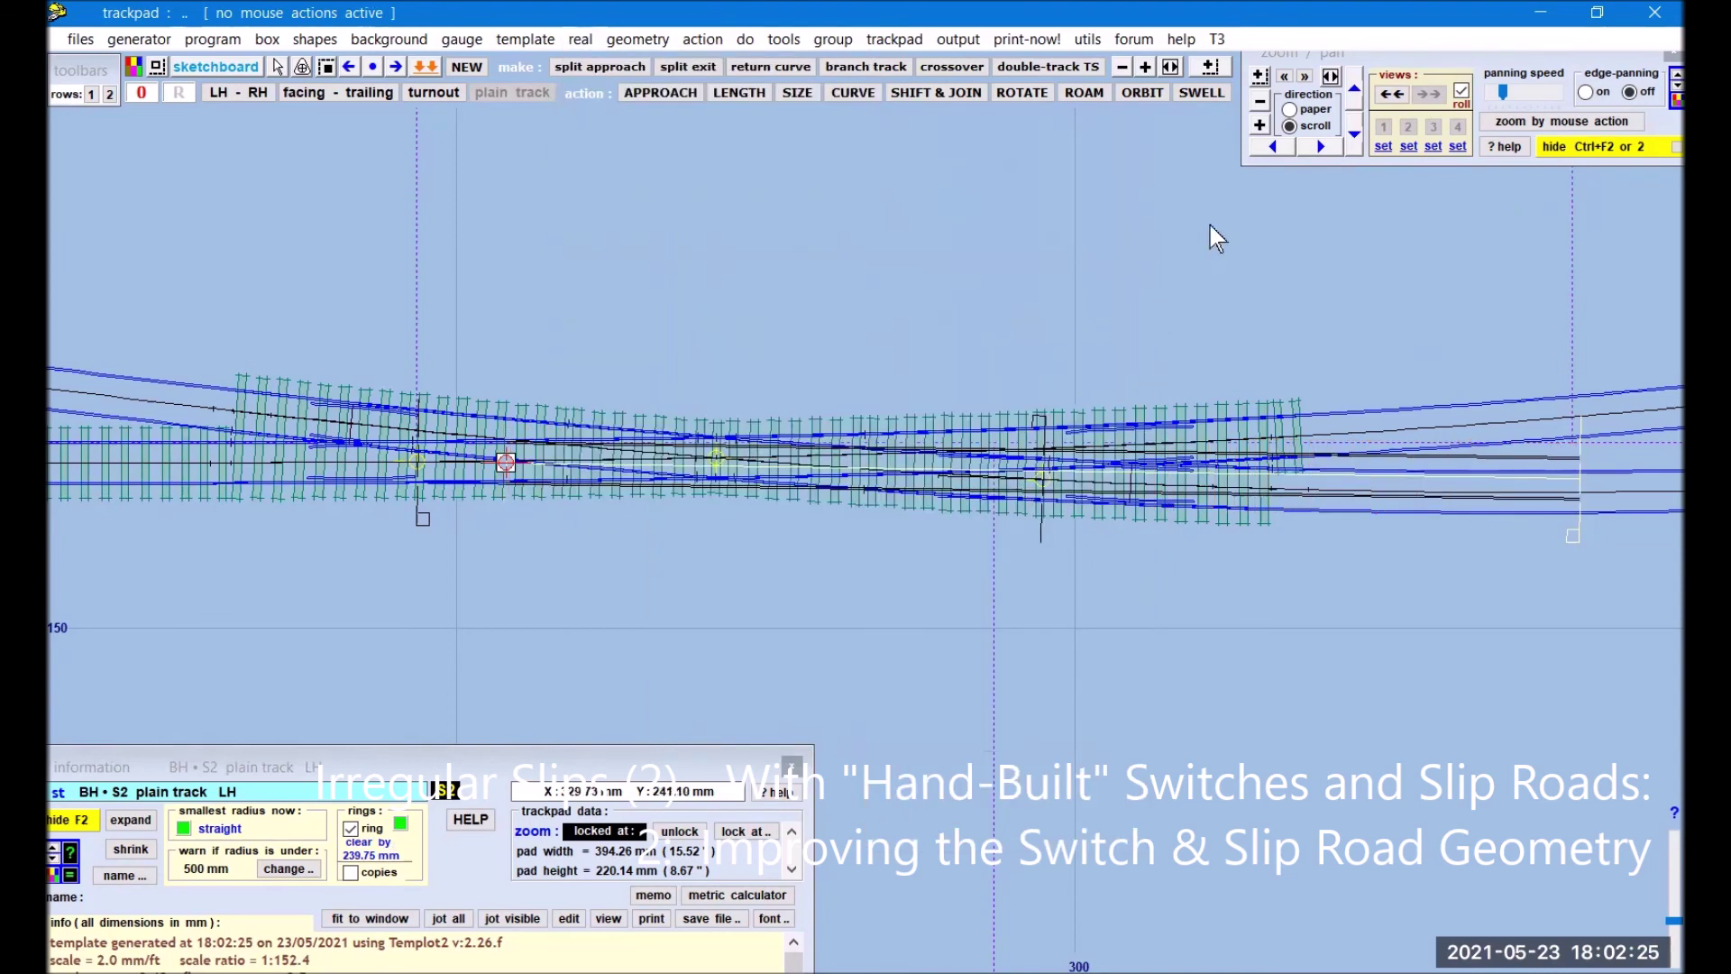
click(1261, 127)
click(1261, 127)
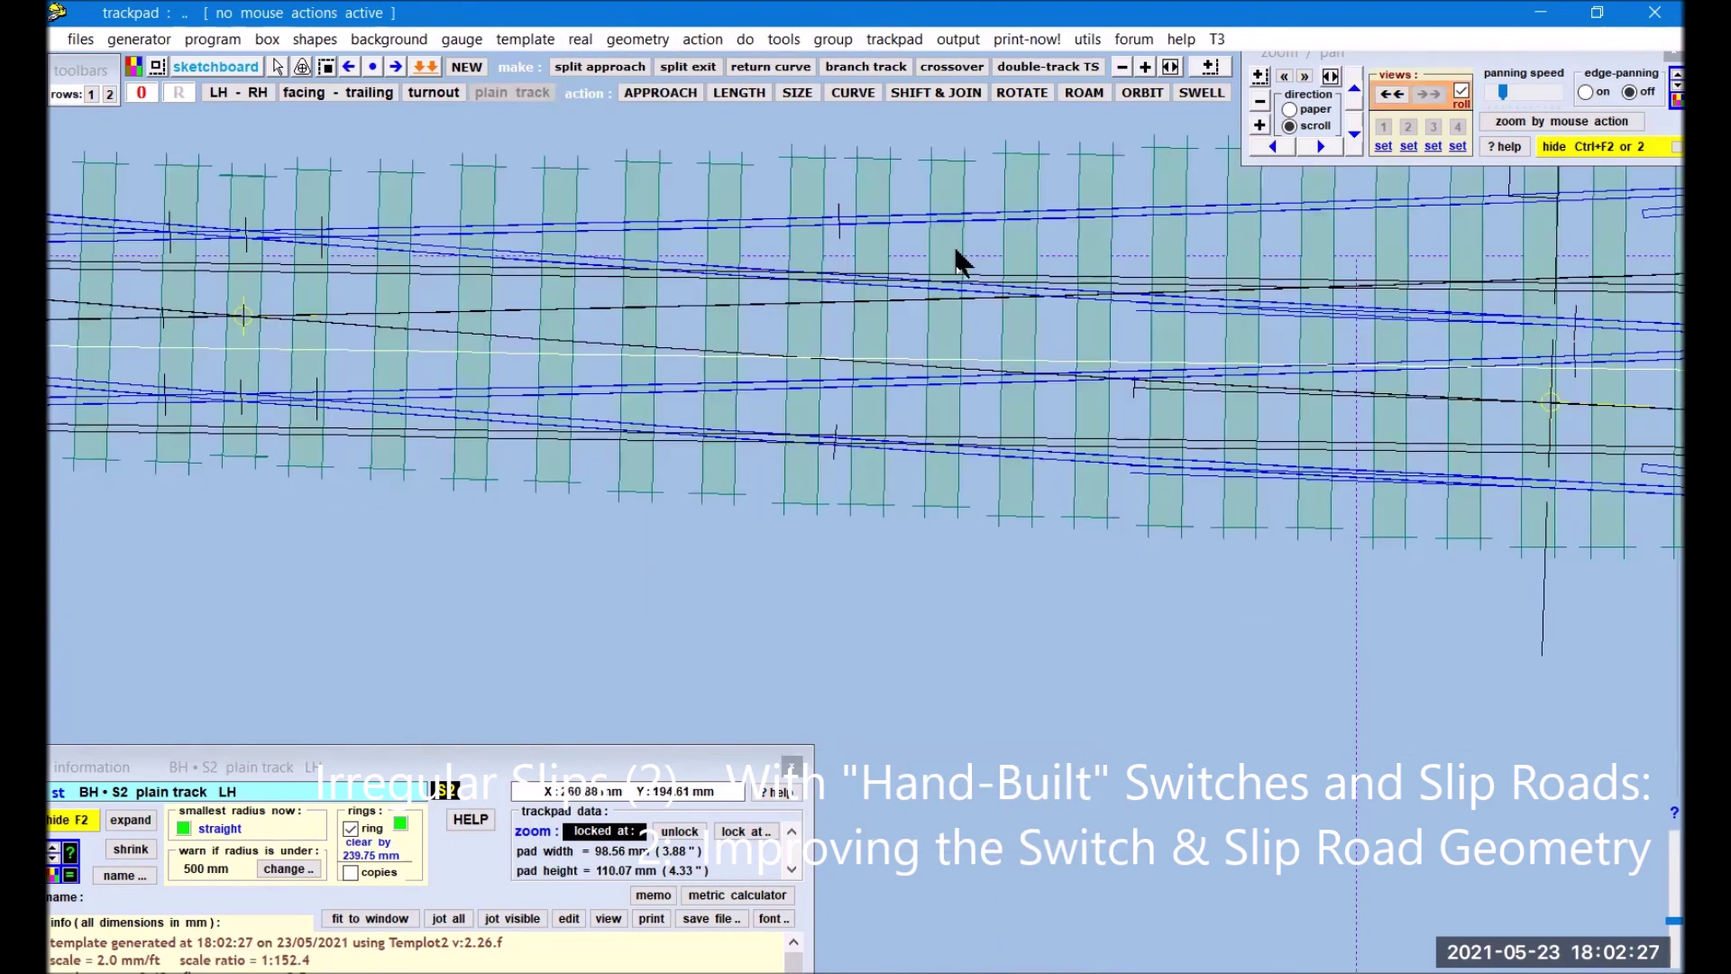
click(853, 92)
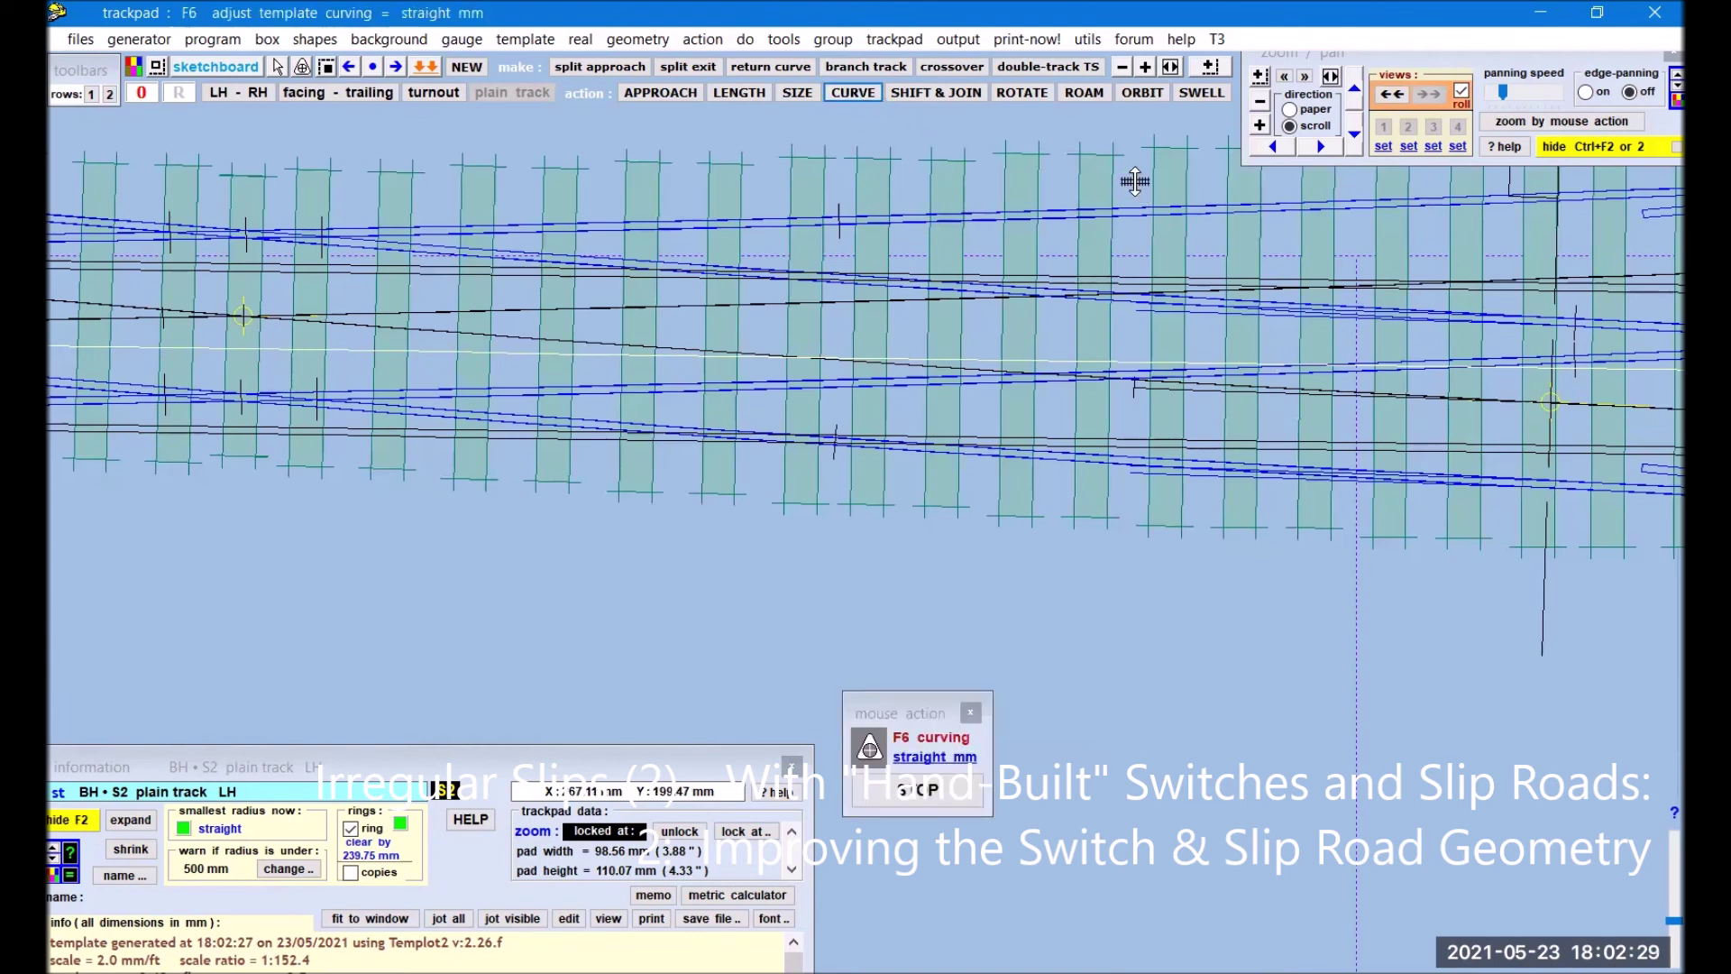
drag(1147, 189, 1162, 272)
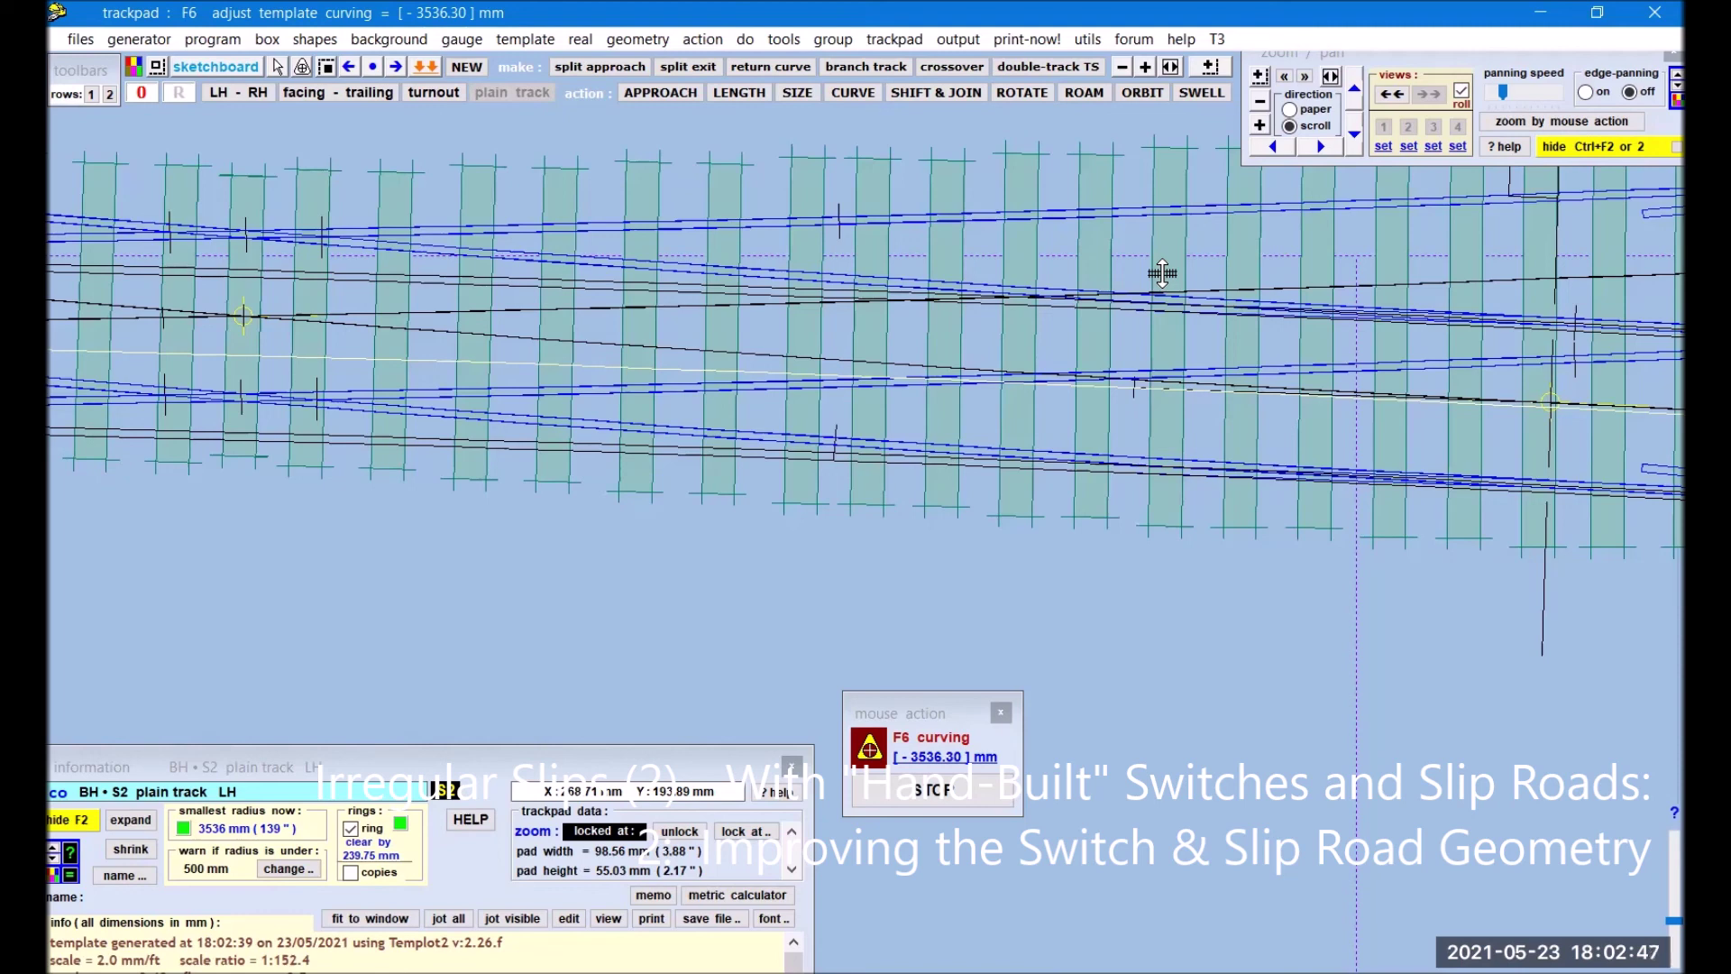
drag(1163, 273, 1186, 441)
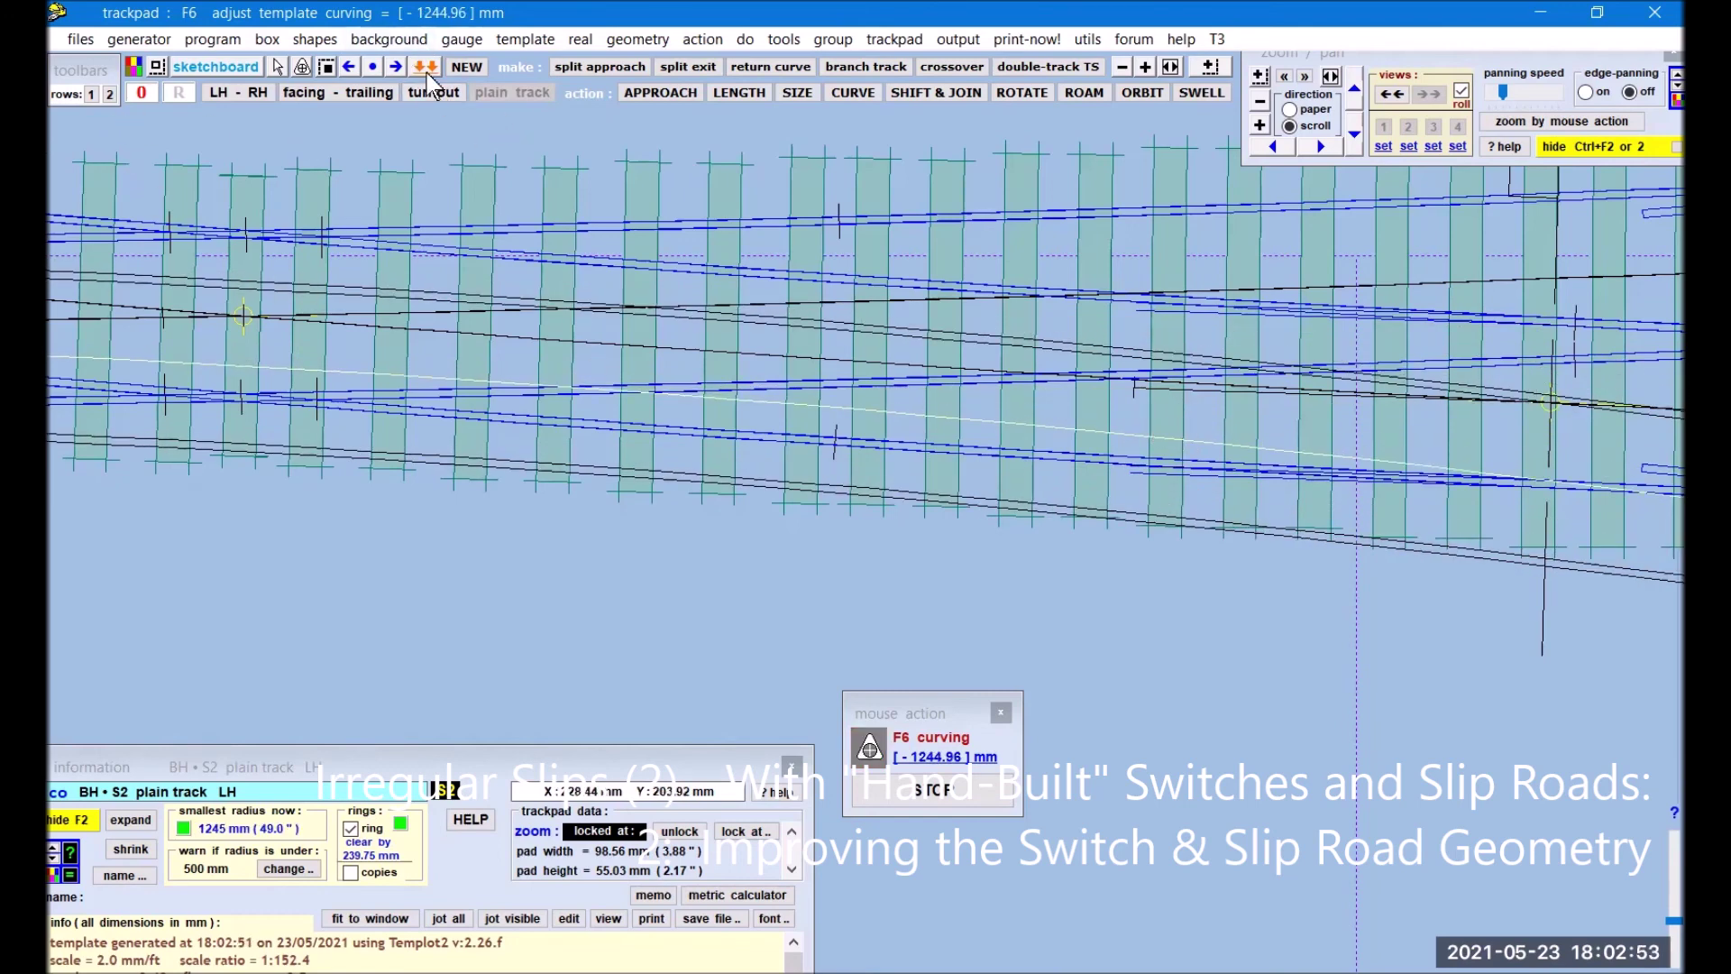
Step: Create another straight plain track, snap-join it to the free end of the 25.33 mm straight, and set it to no timbering
click(1261, 101)
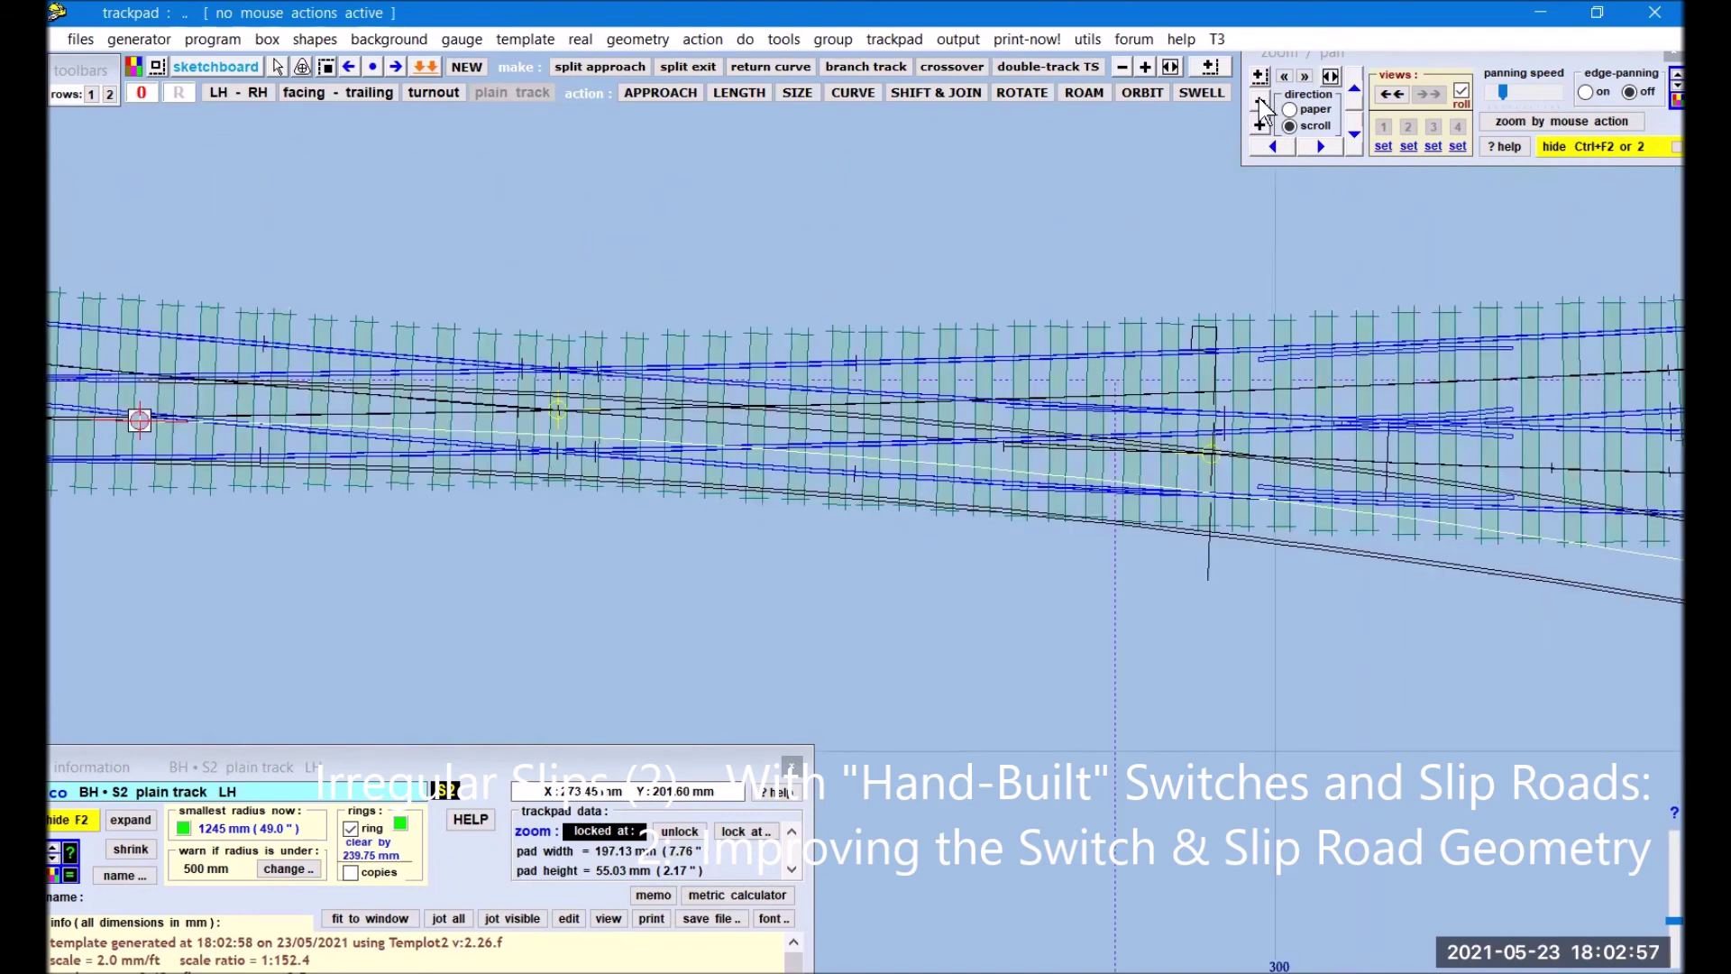
click(1261, 101)
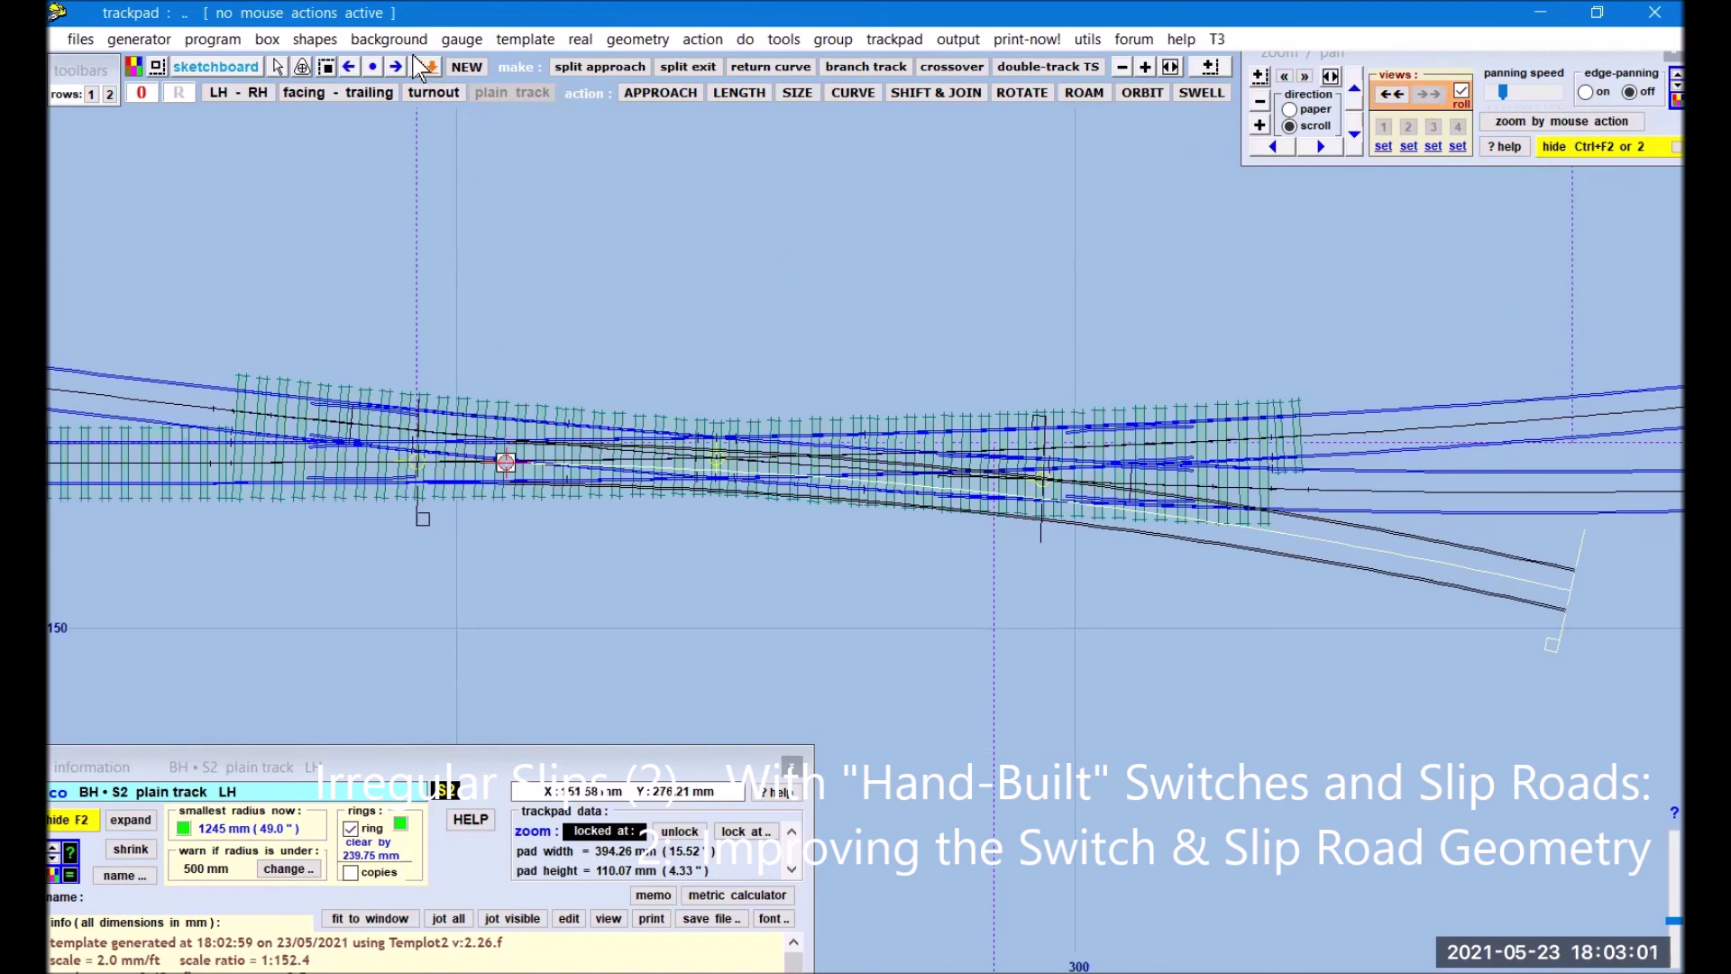
click(466, 69)
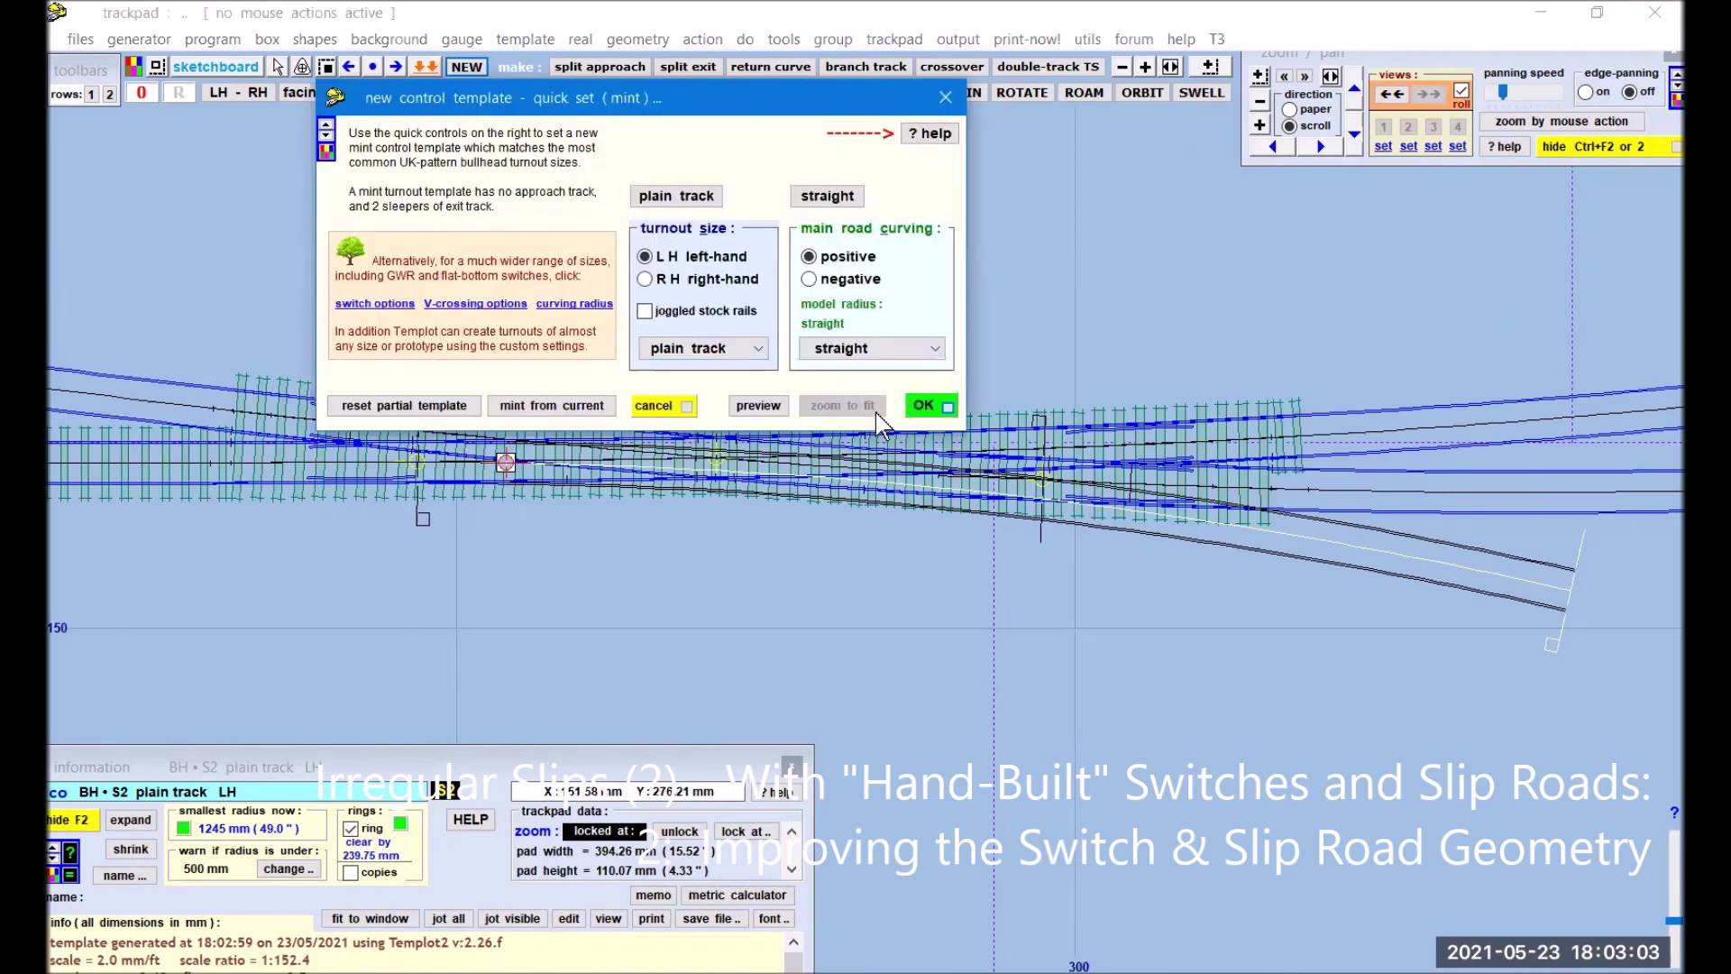
click(932, 408)
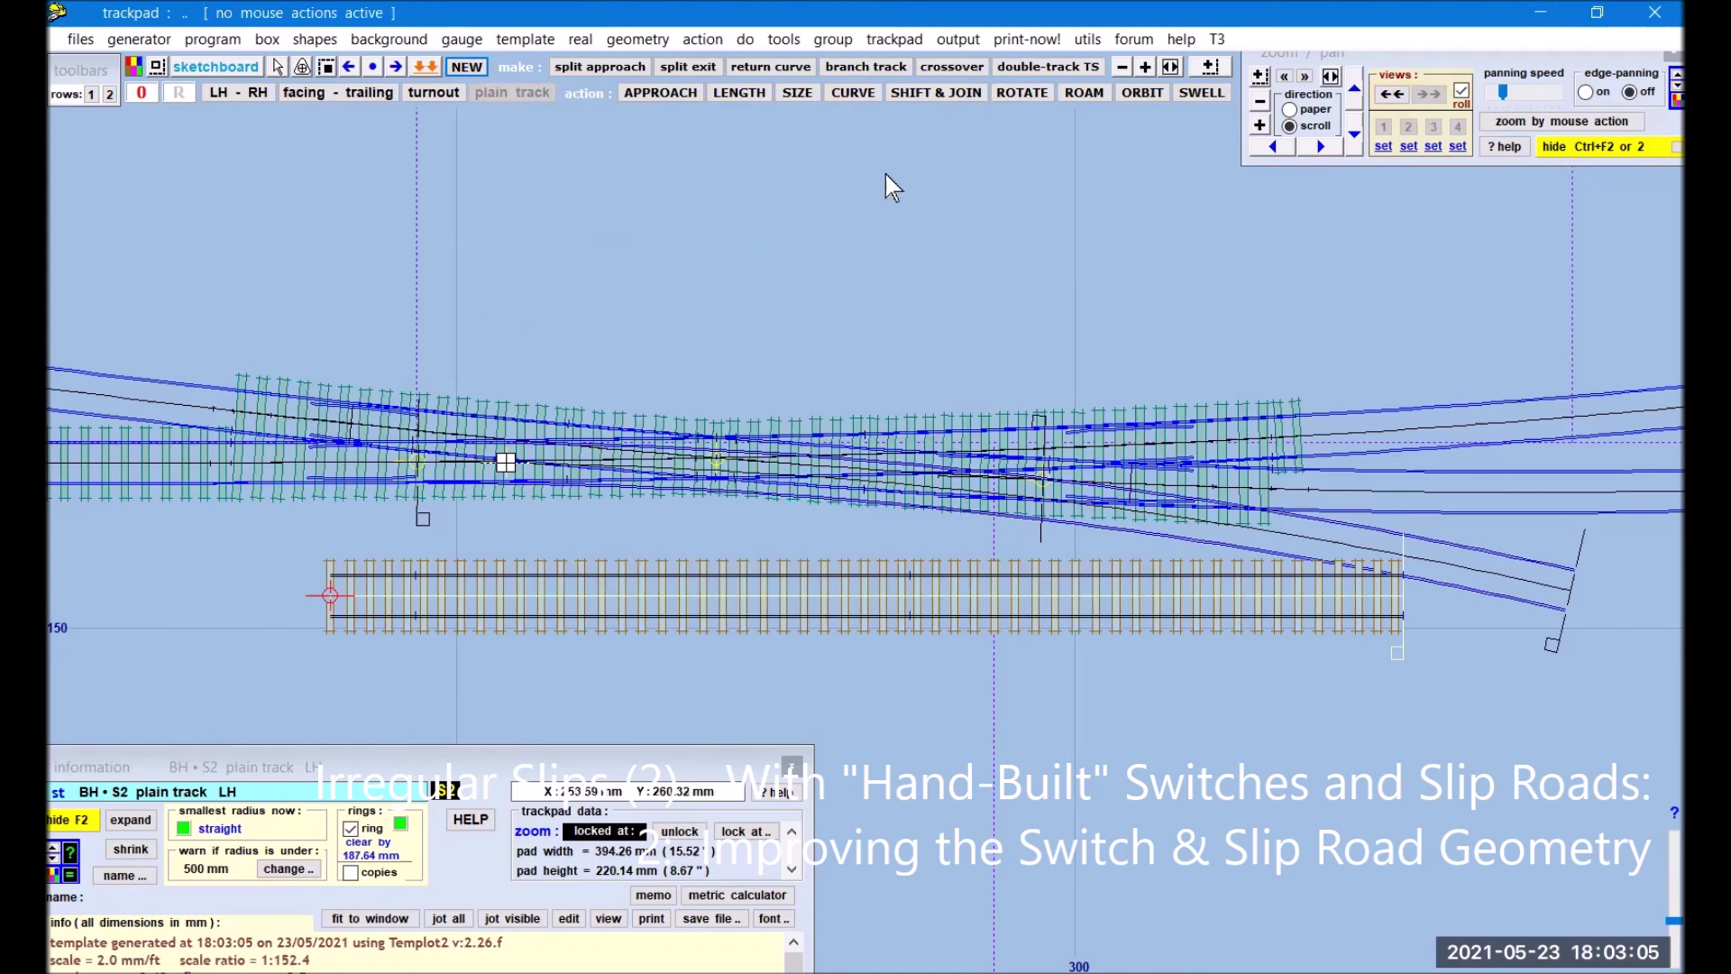
click(922, 94)
drag(168, 634, 774, 531)
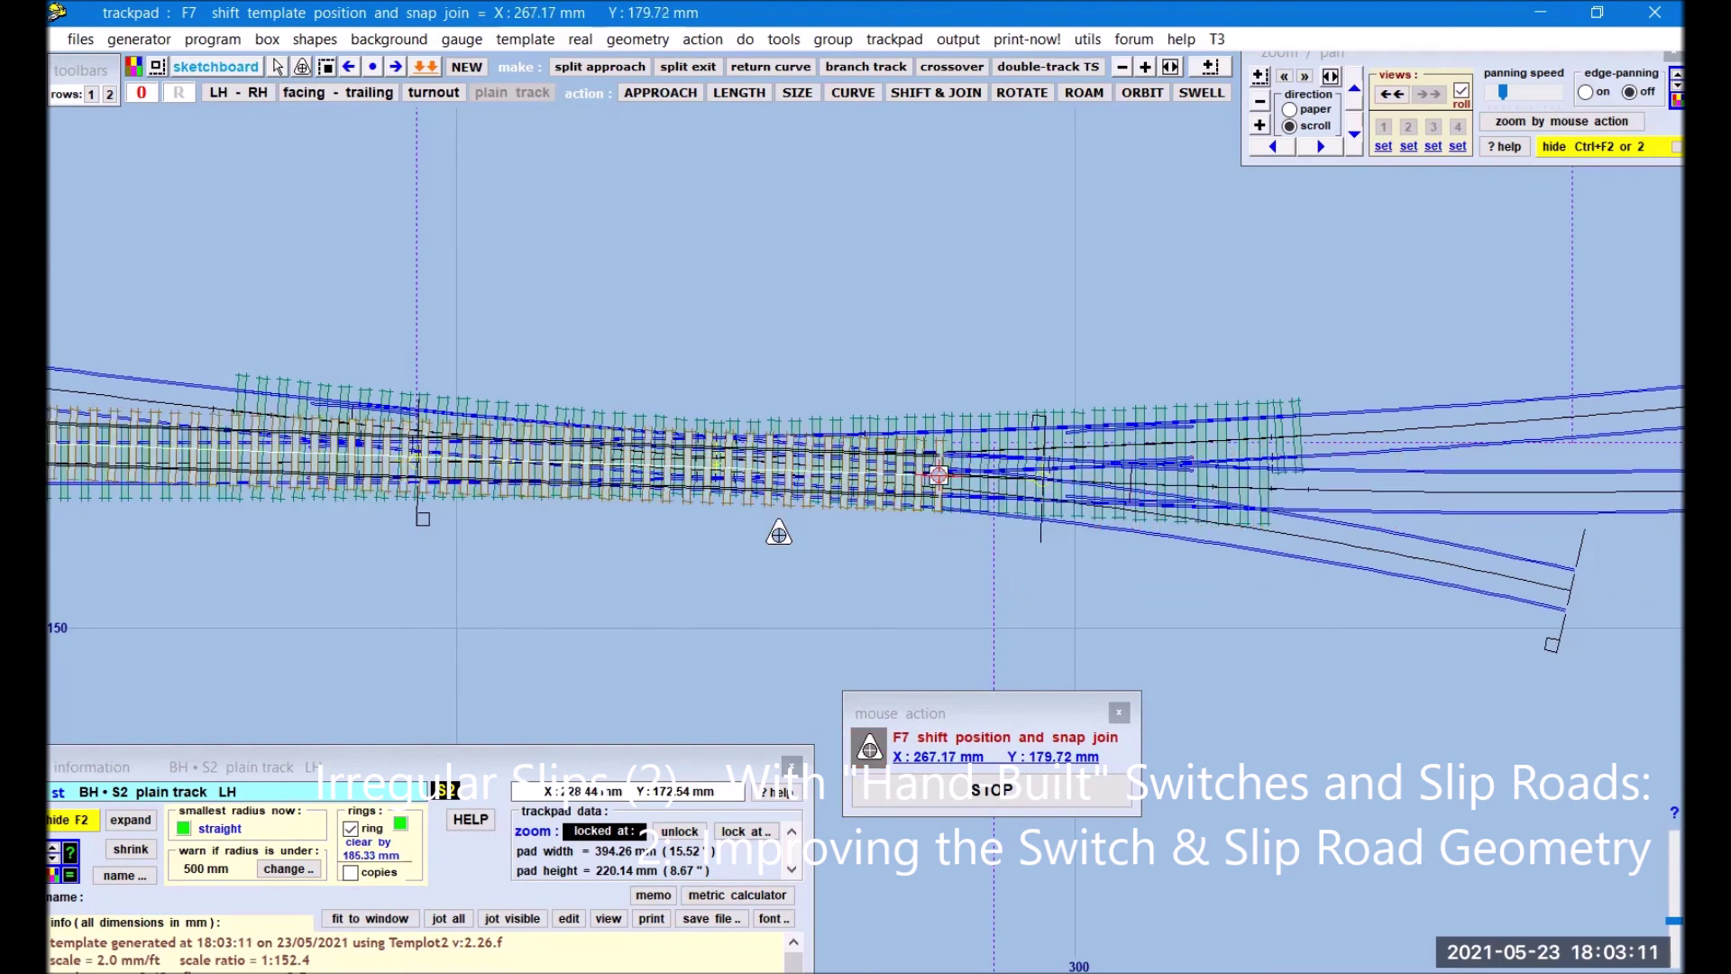
click(581, 39)
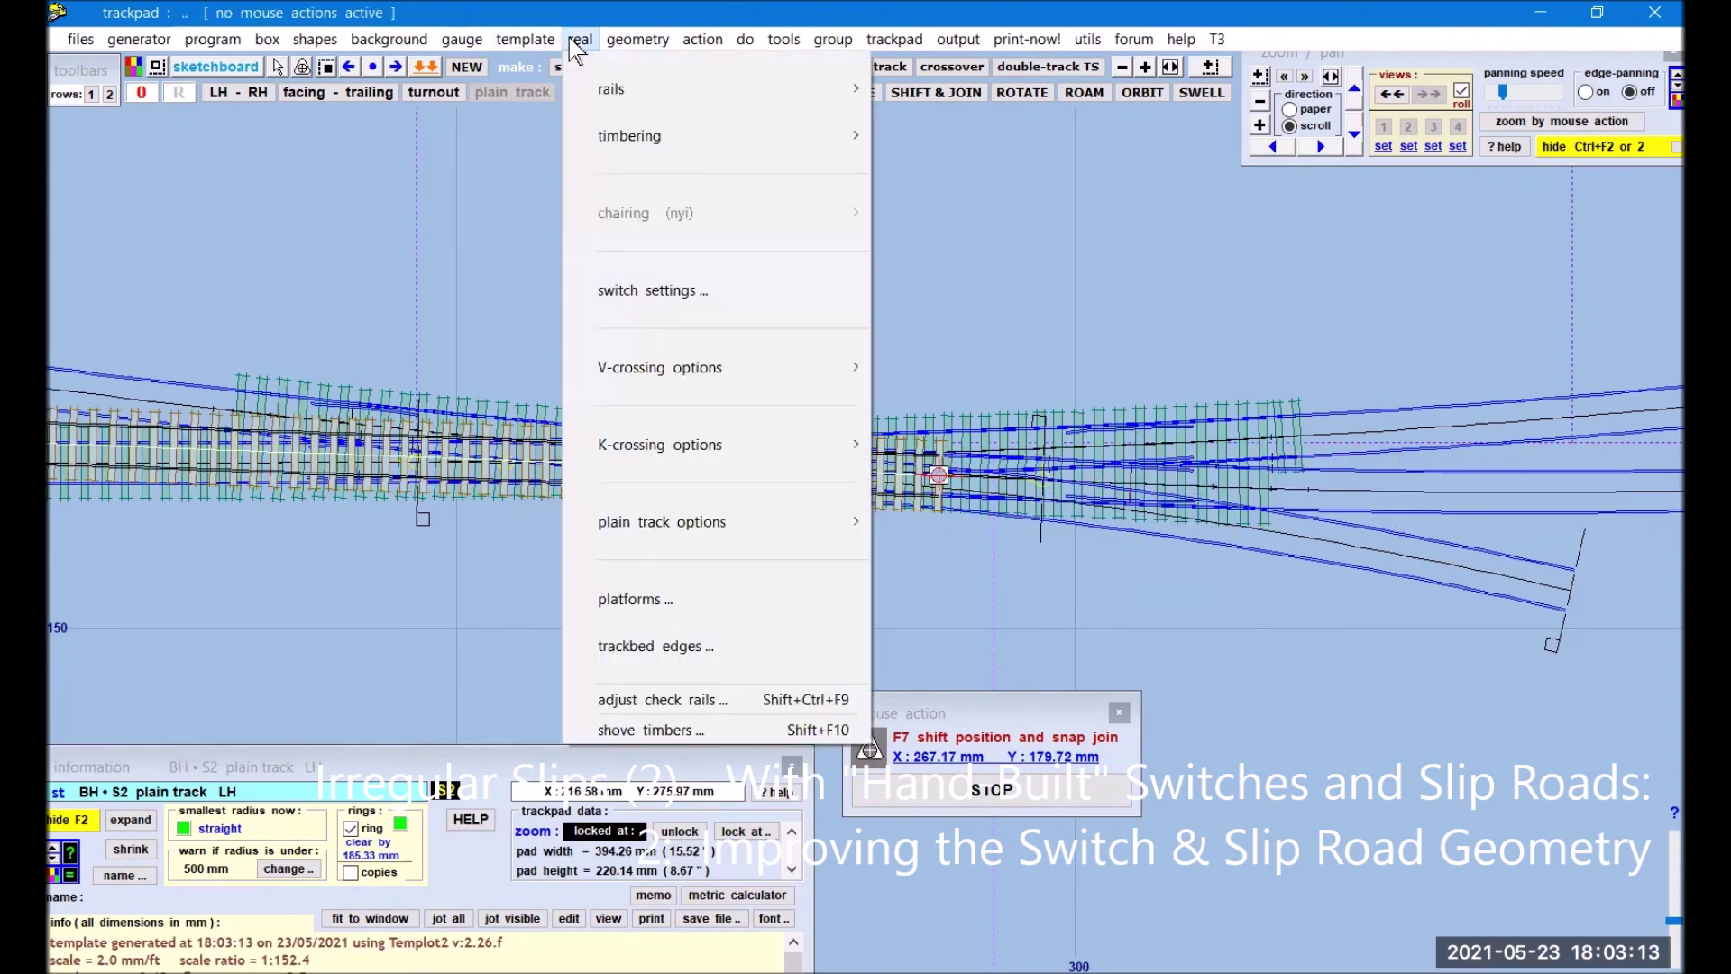
mouse_move(640, 142)
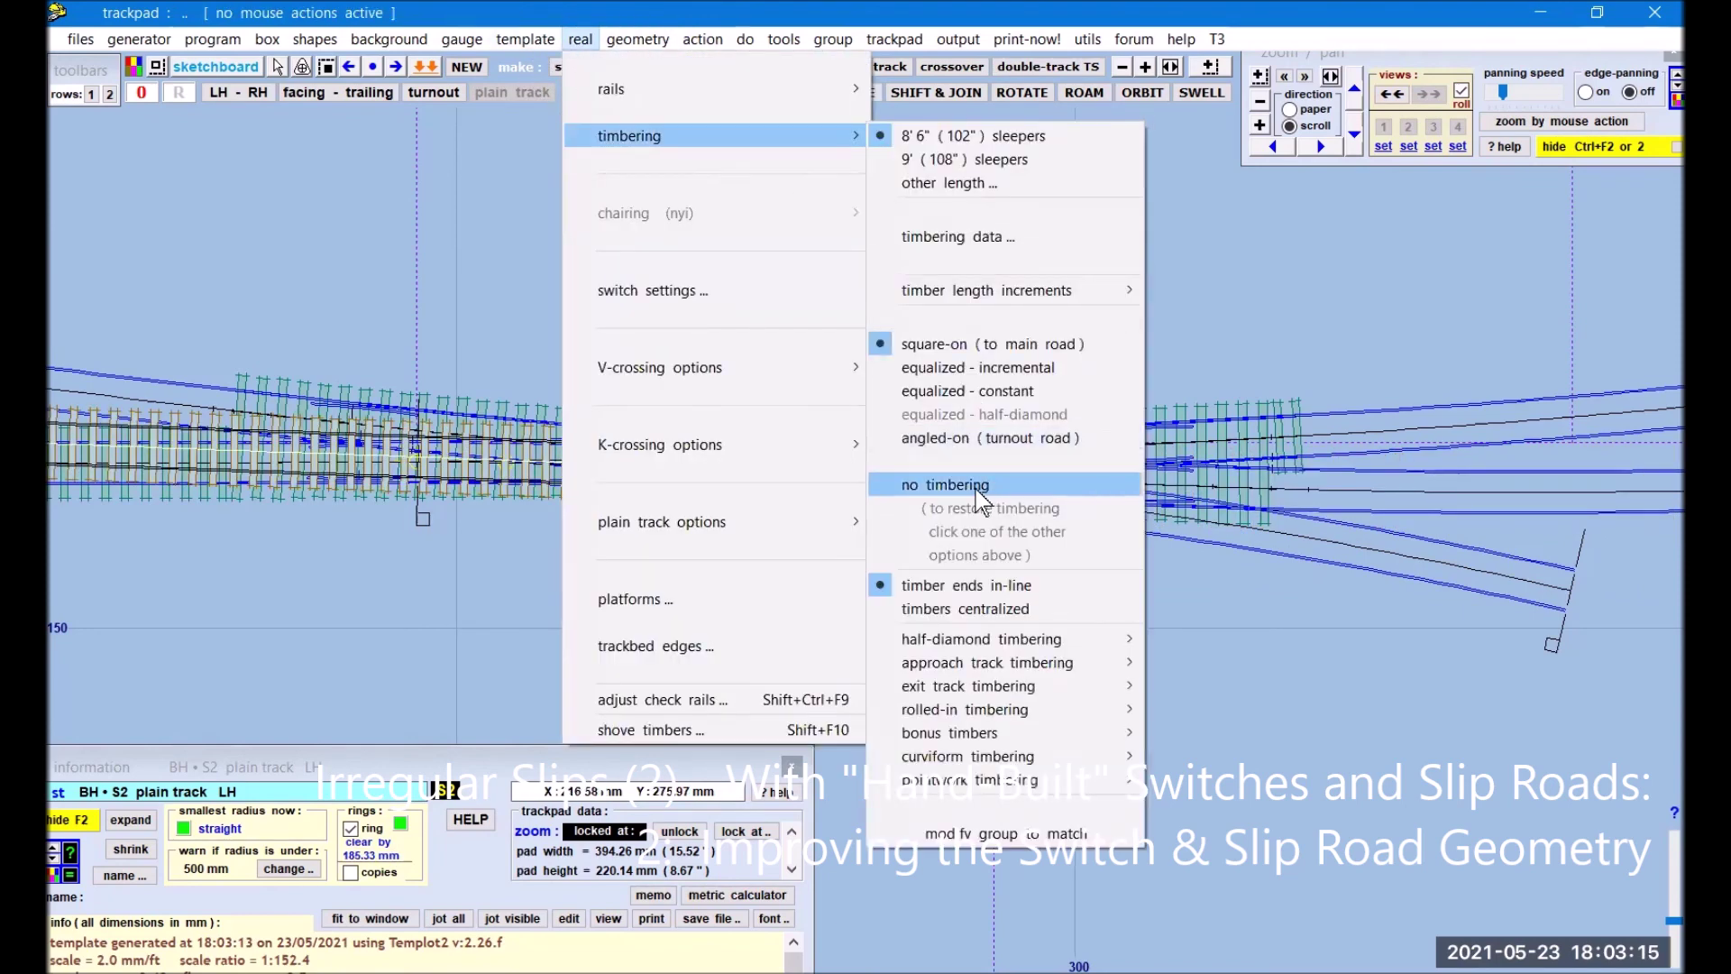
click(945, 484)
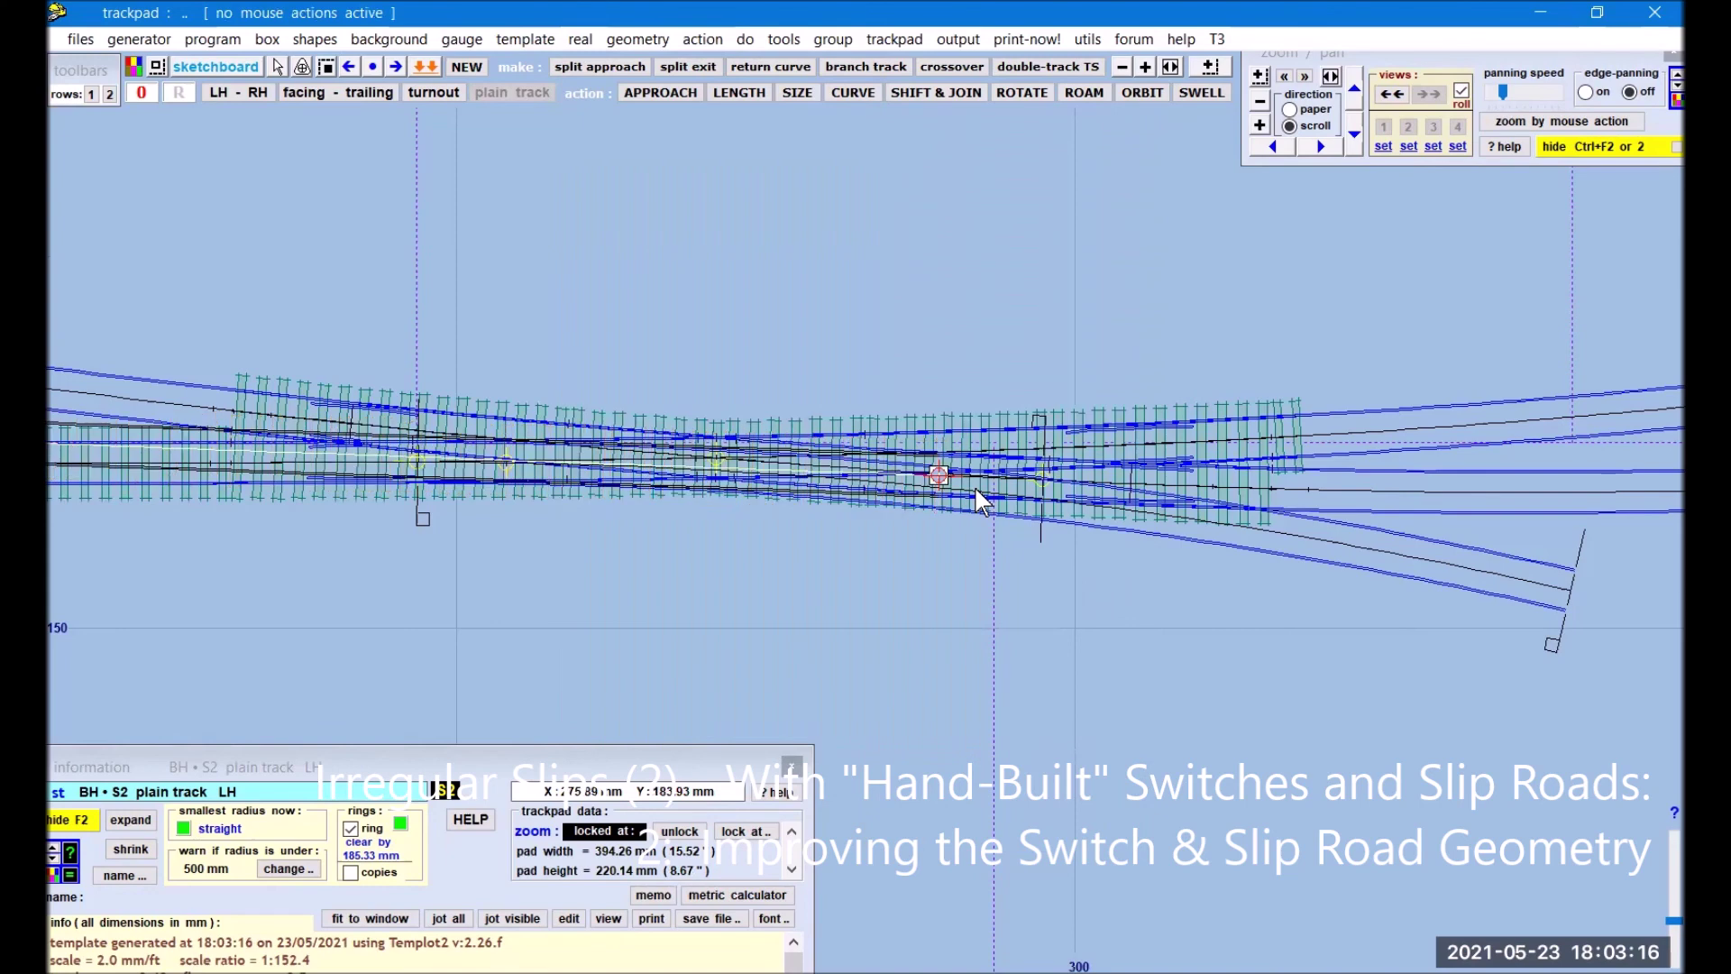
Step: Delete curved background plain track PL033 to the control template from the storage box
click(1262, 126)
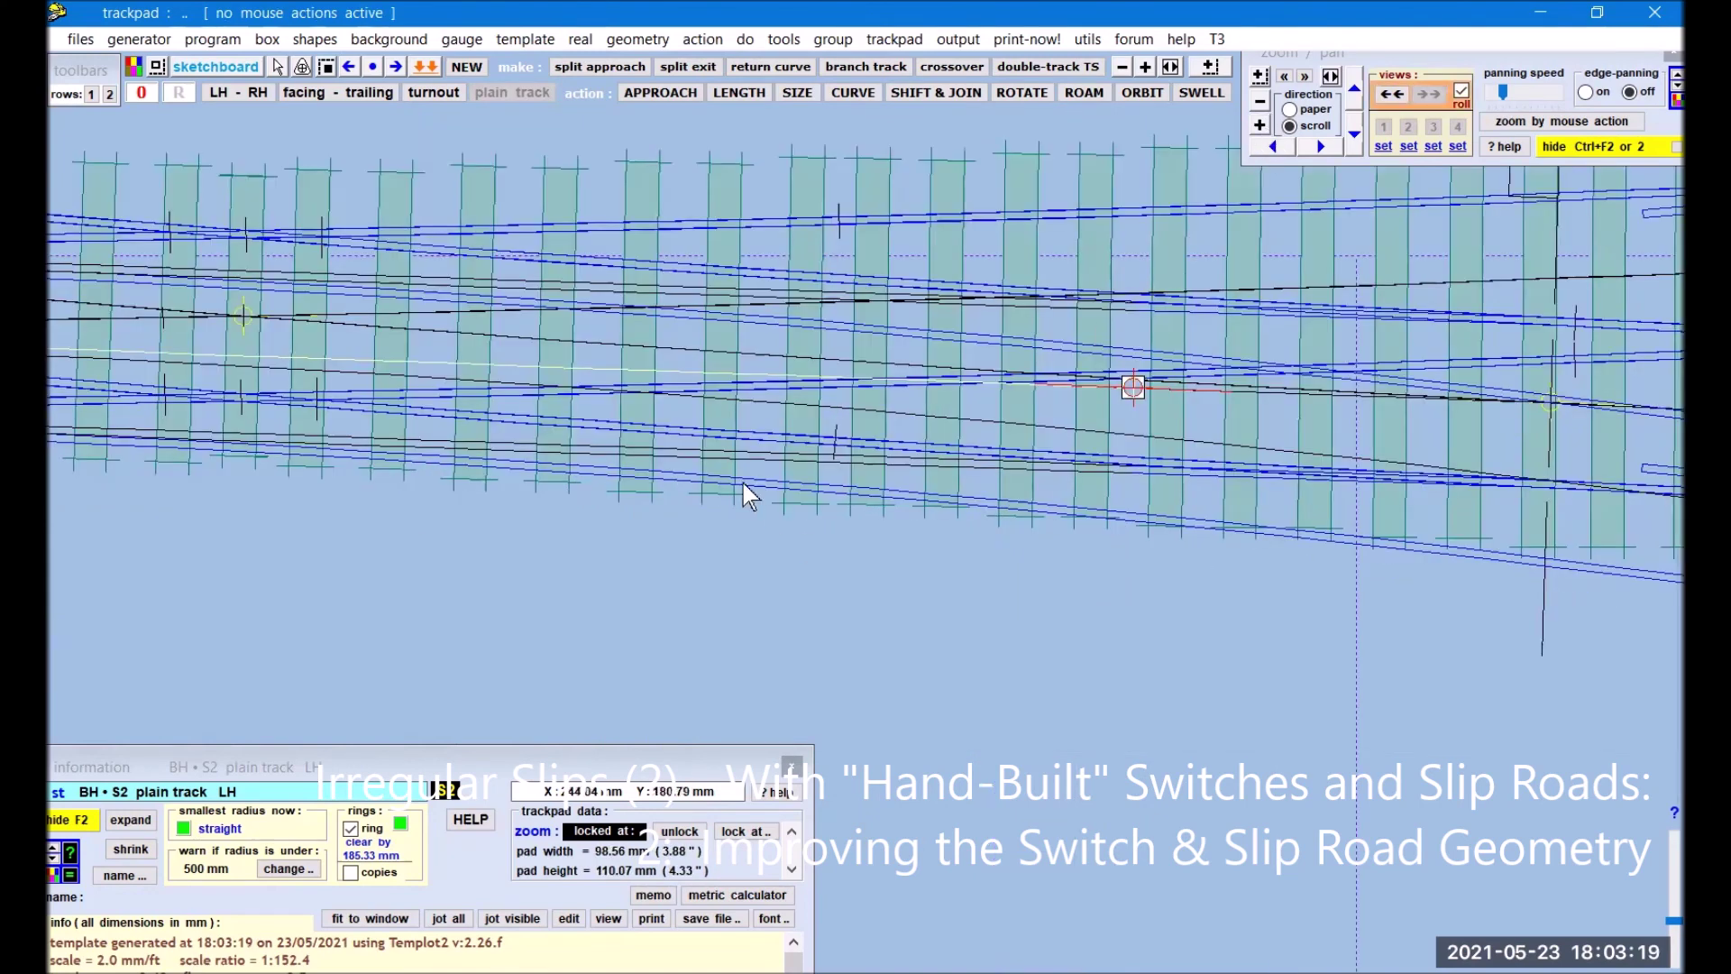
click(663, 577)
drag(630, 595, 823, 607)
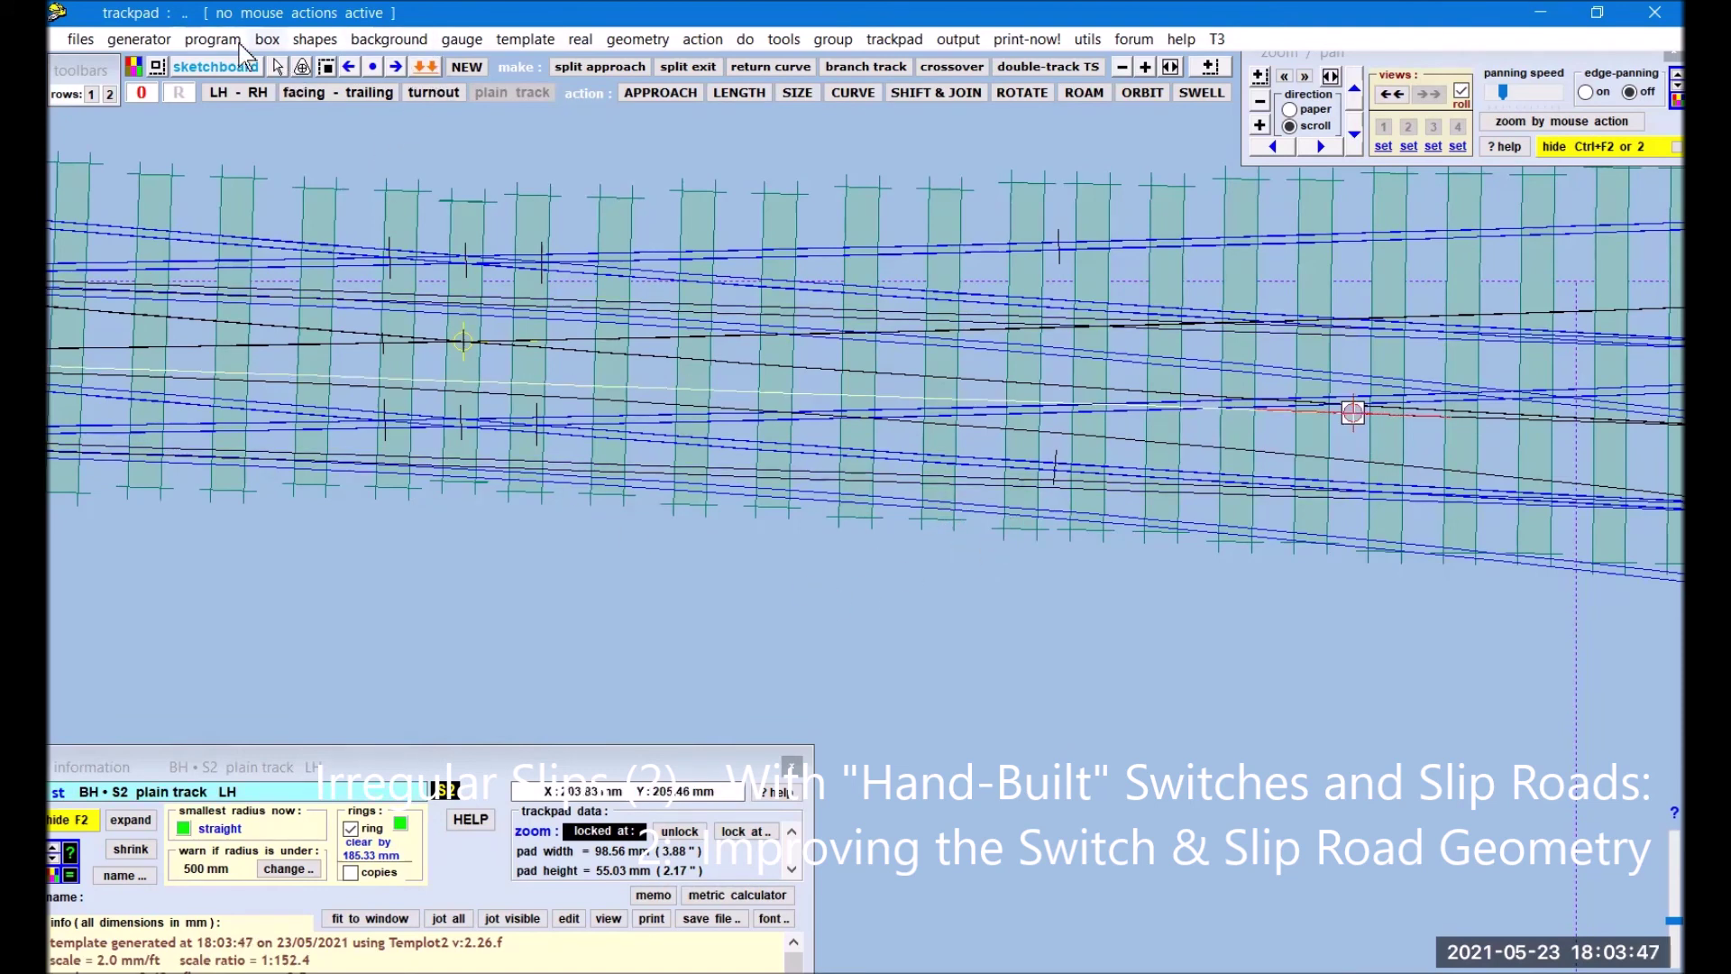
click(267, 38)
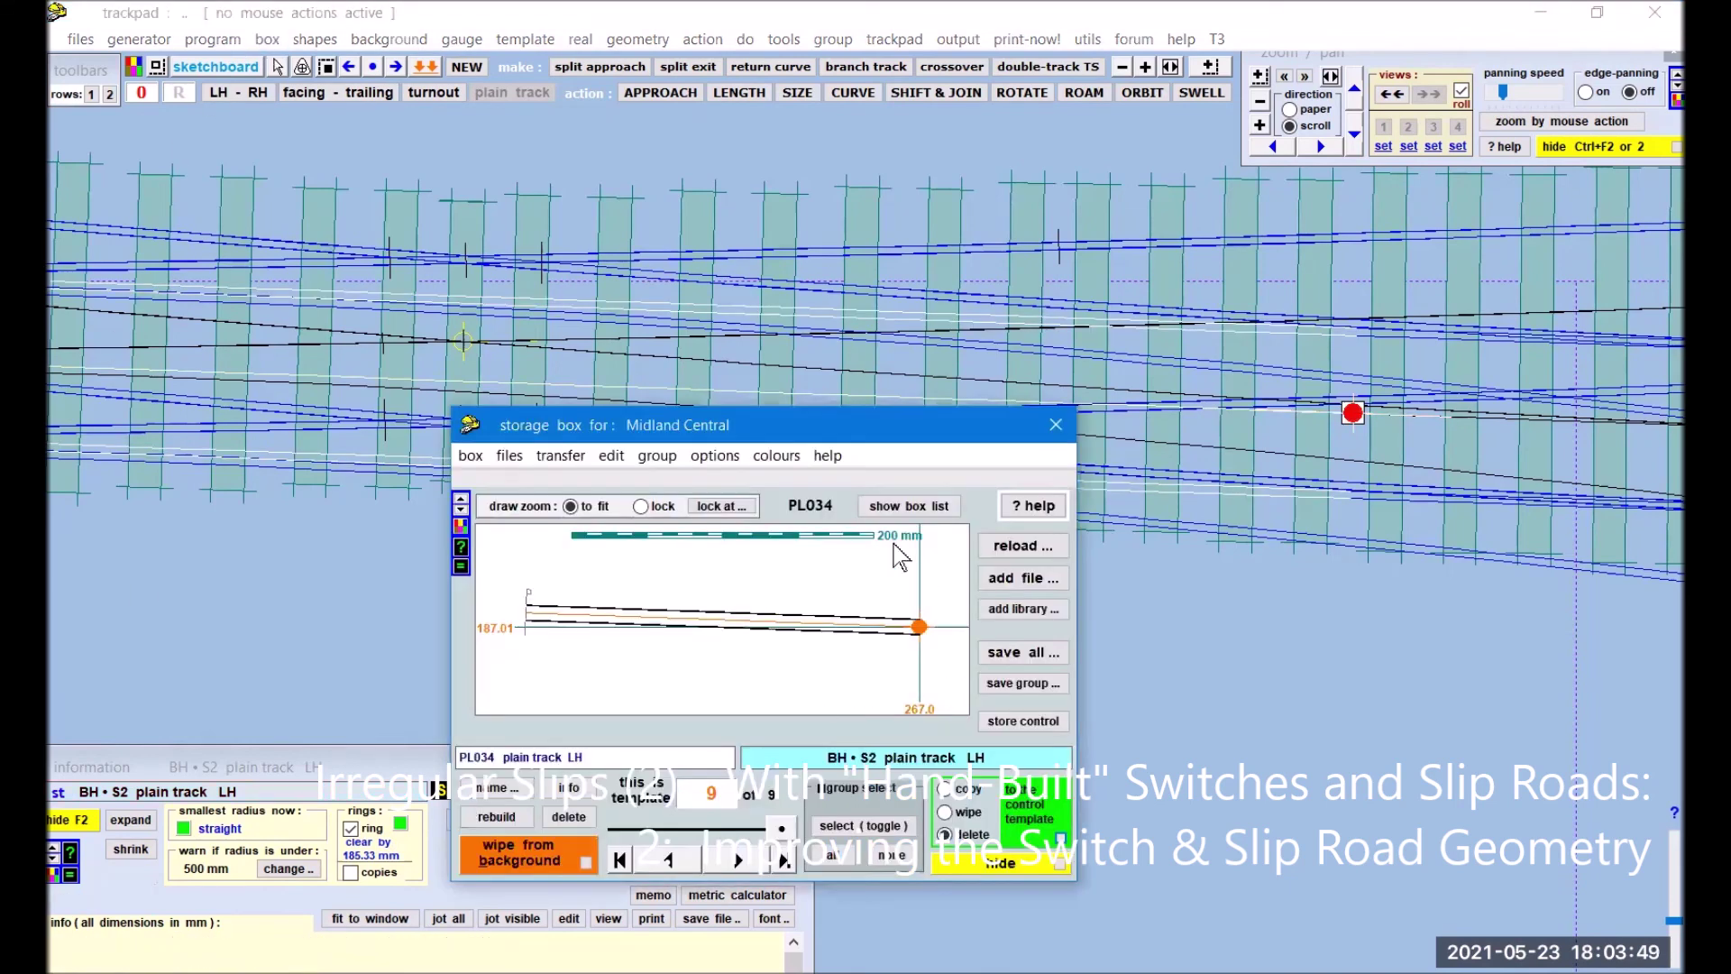
click(907, 507)
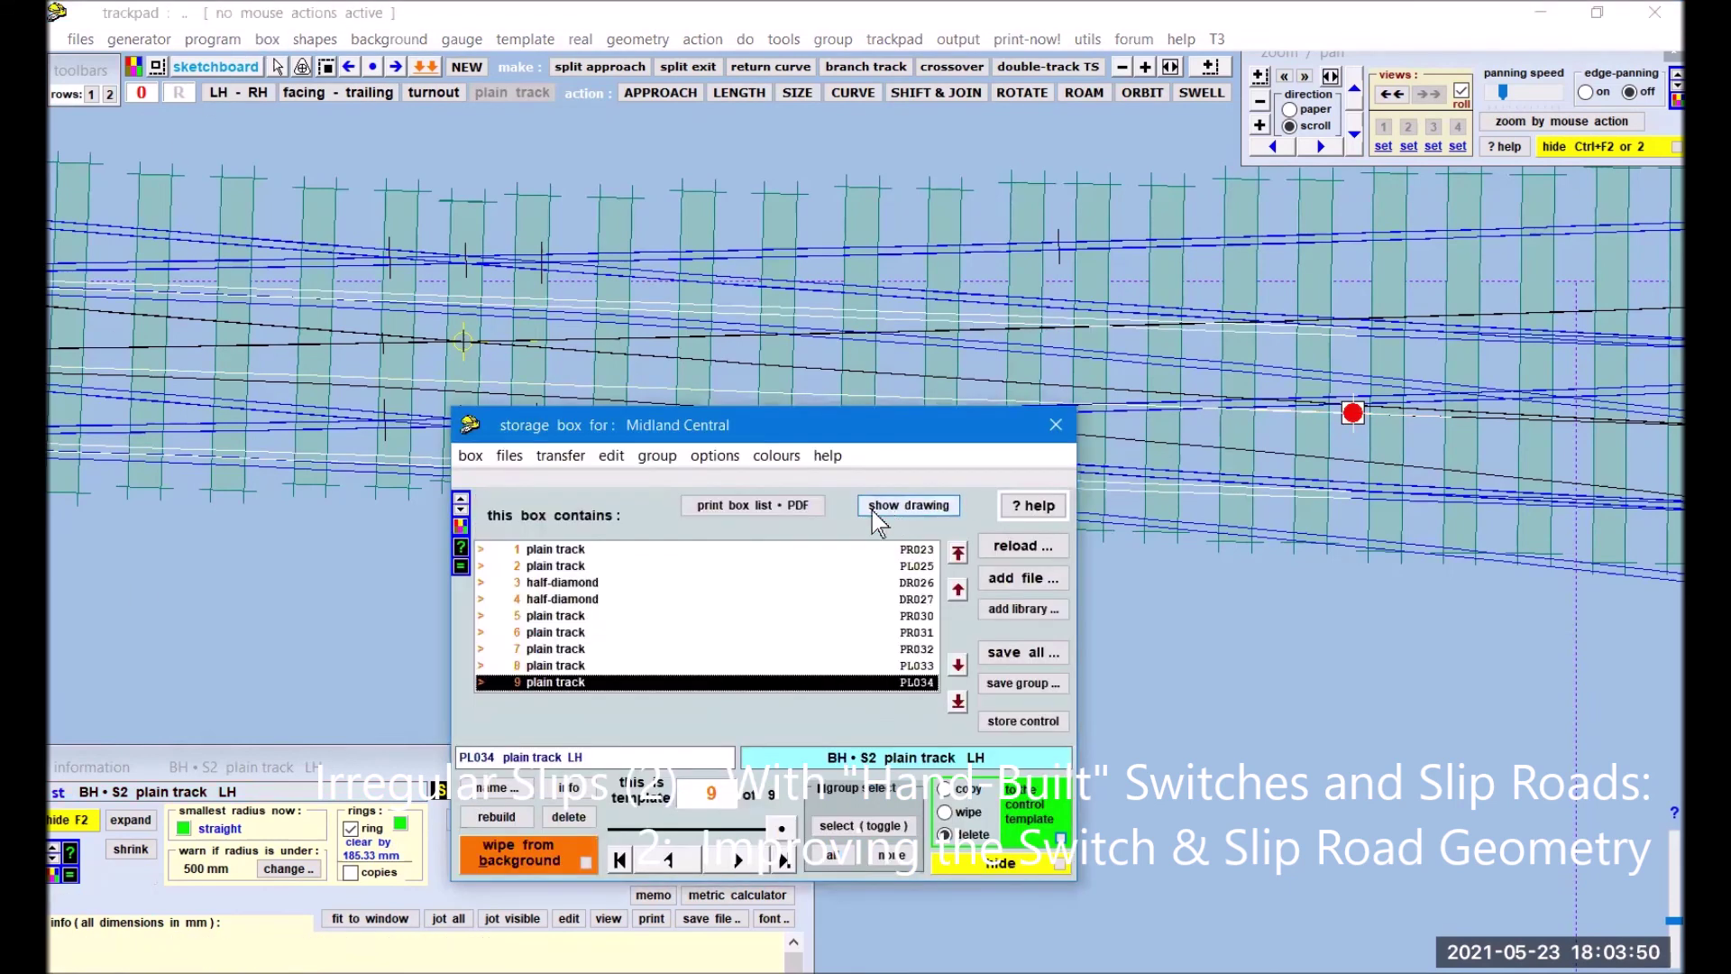
click(566, 667)
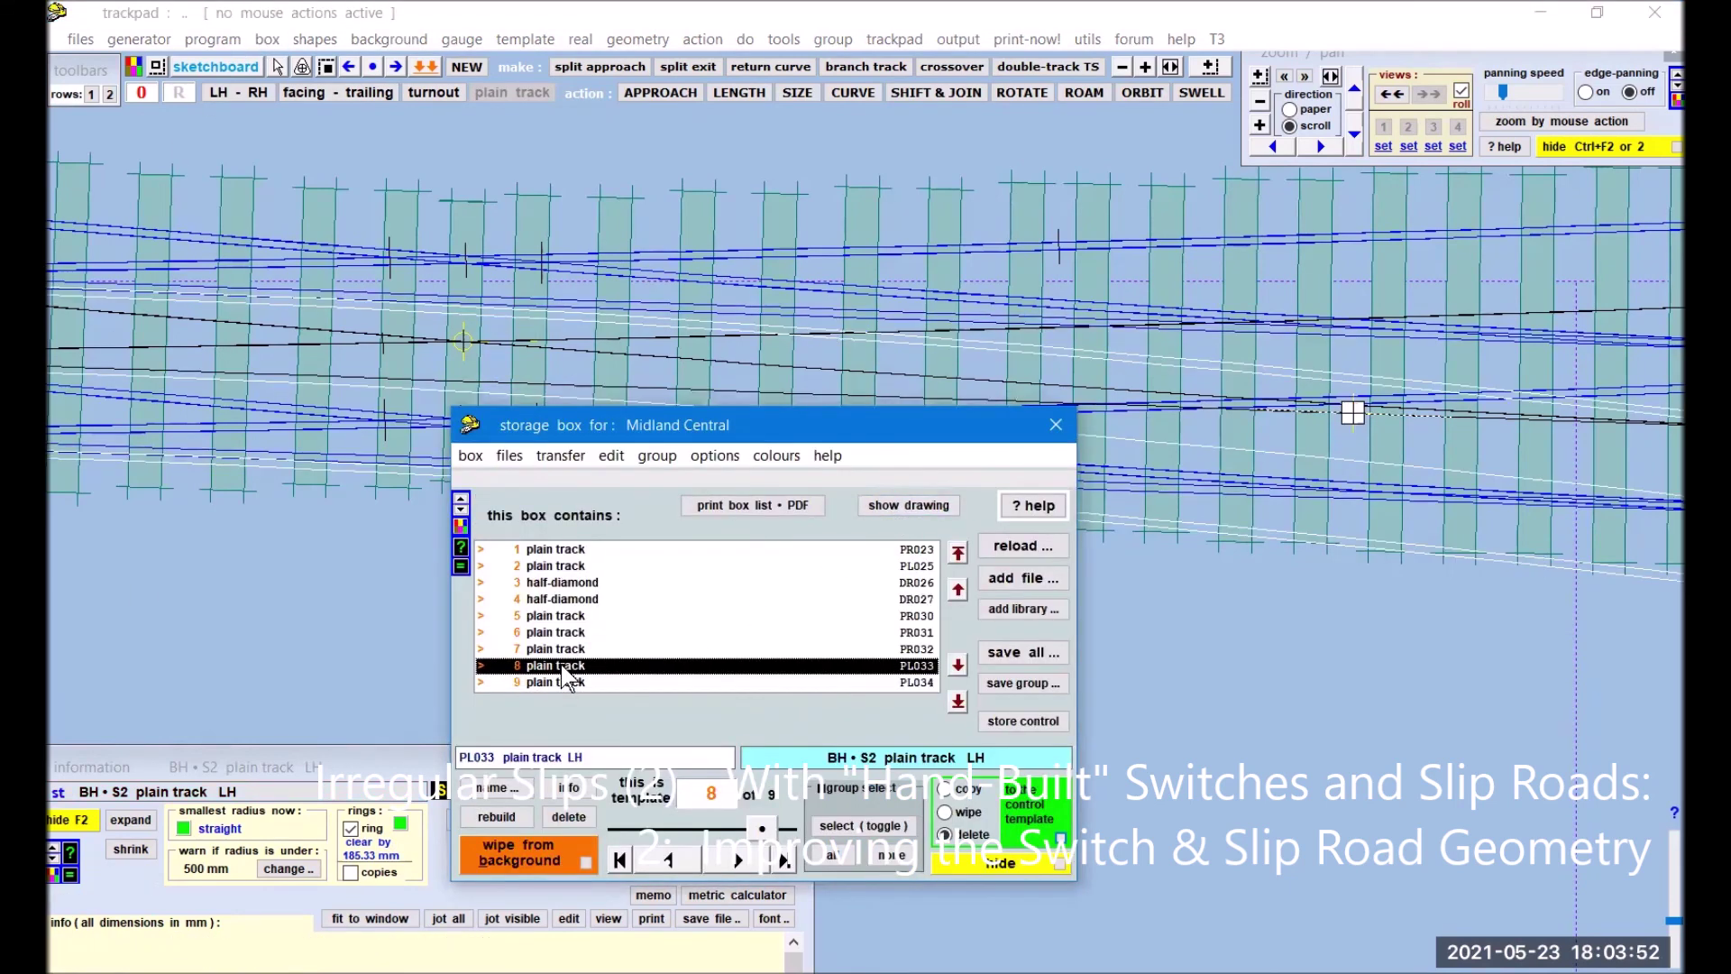
click(1045, 820)
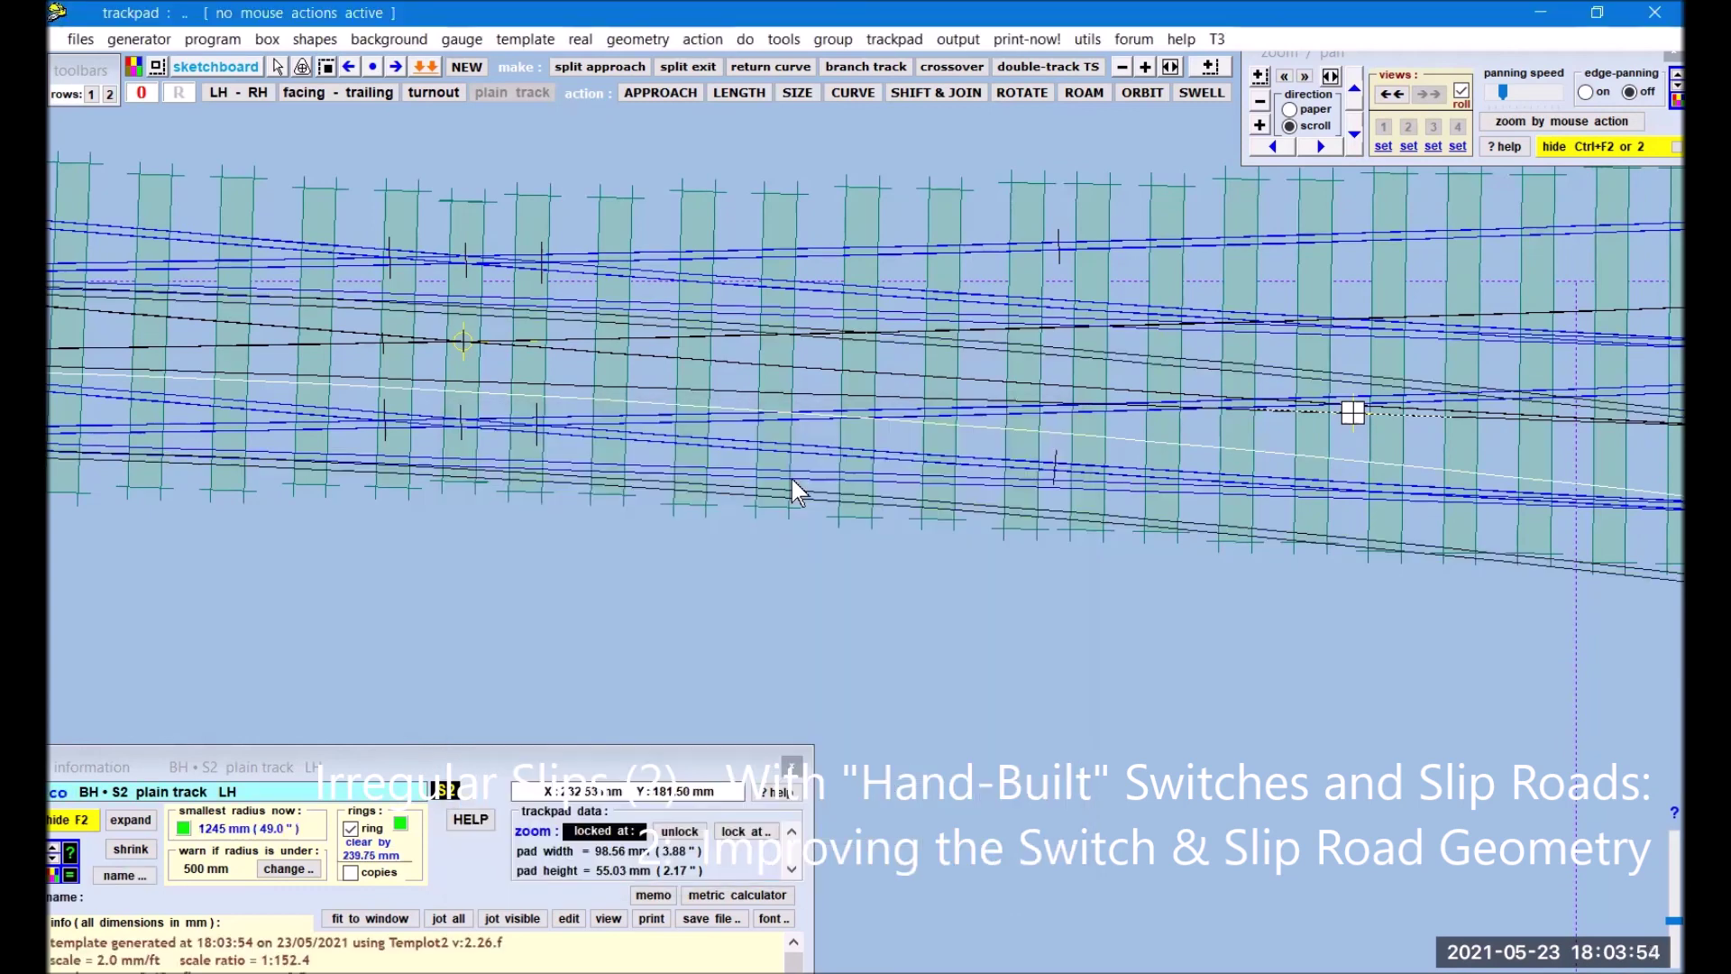
Step: Curve the plain-track control template to a negative radius of about 3022 mm and shorten it to about 63.4 mm
click(854, 93)
drag(1248, 707, 1244, 552)
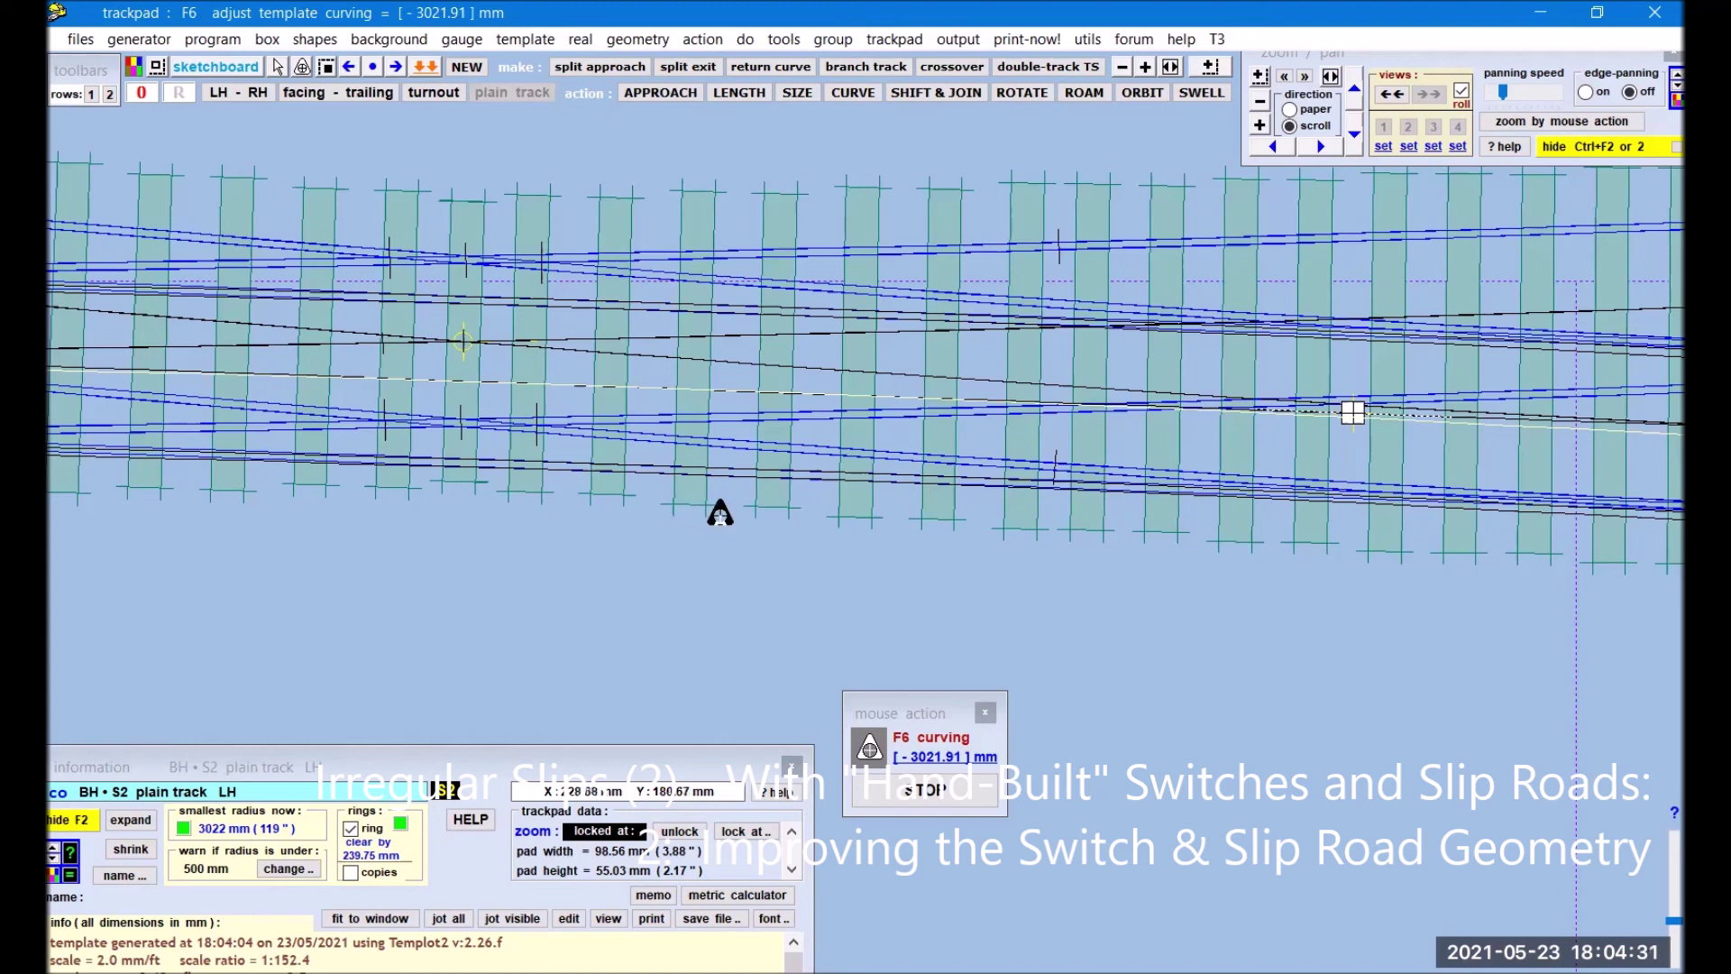
click(747, 88)
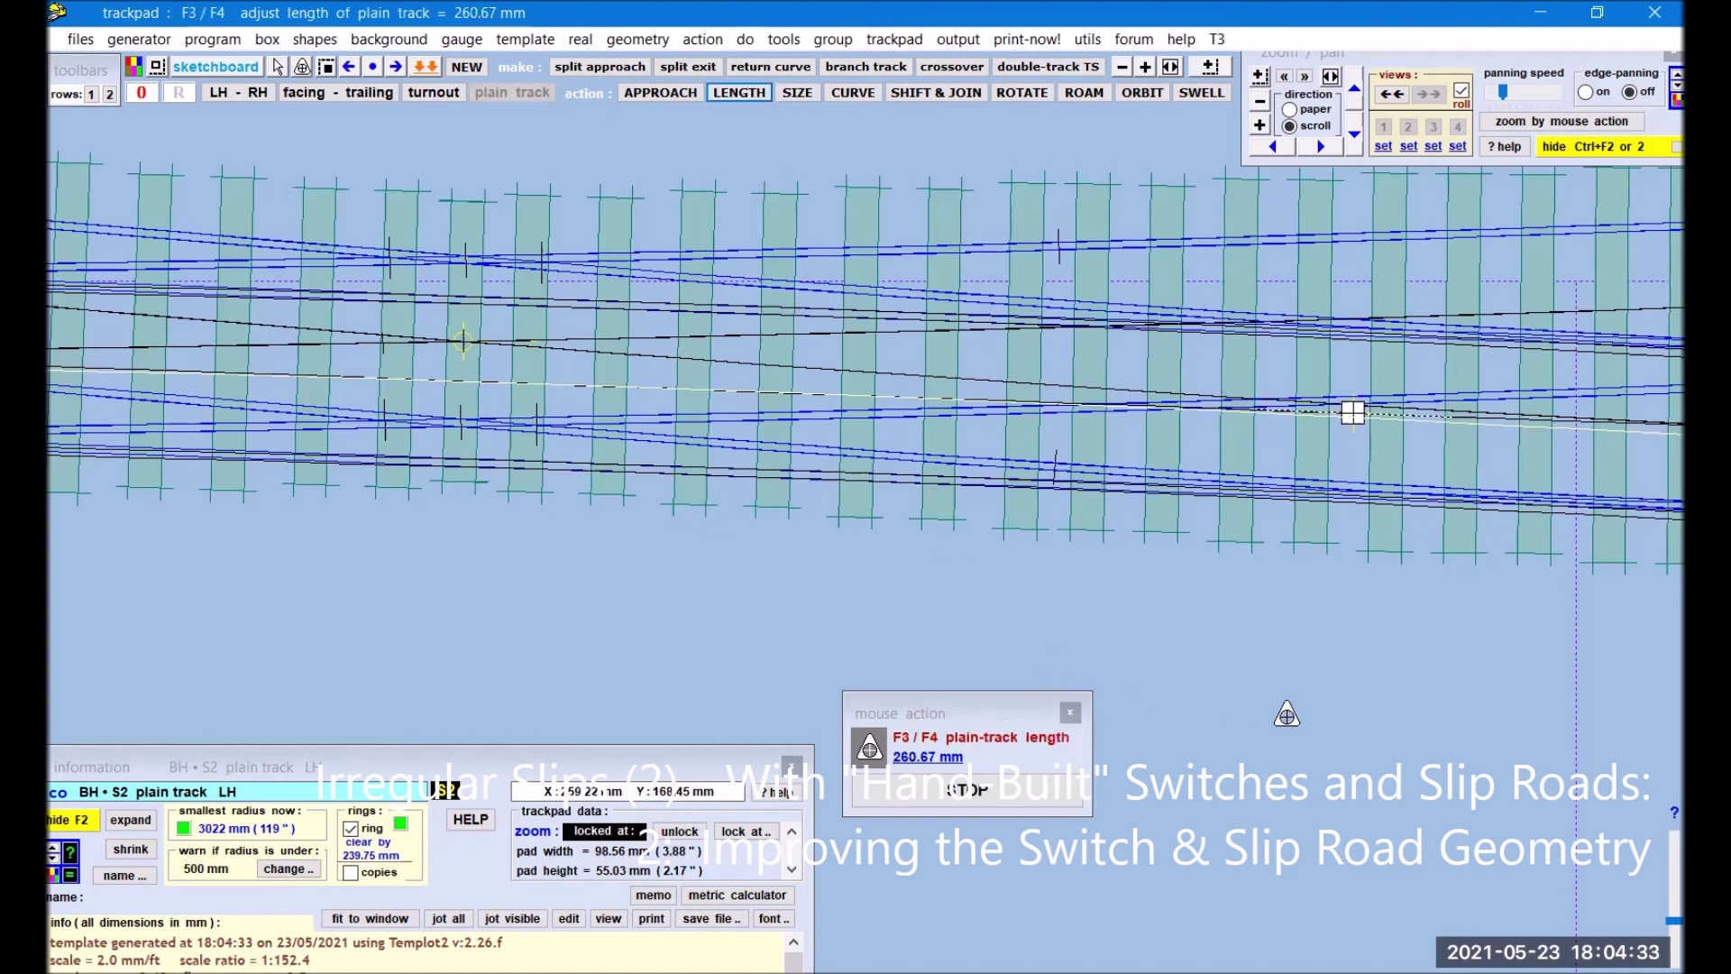
drag(127, 599, 204, 579)
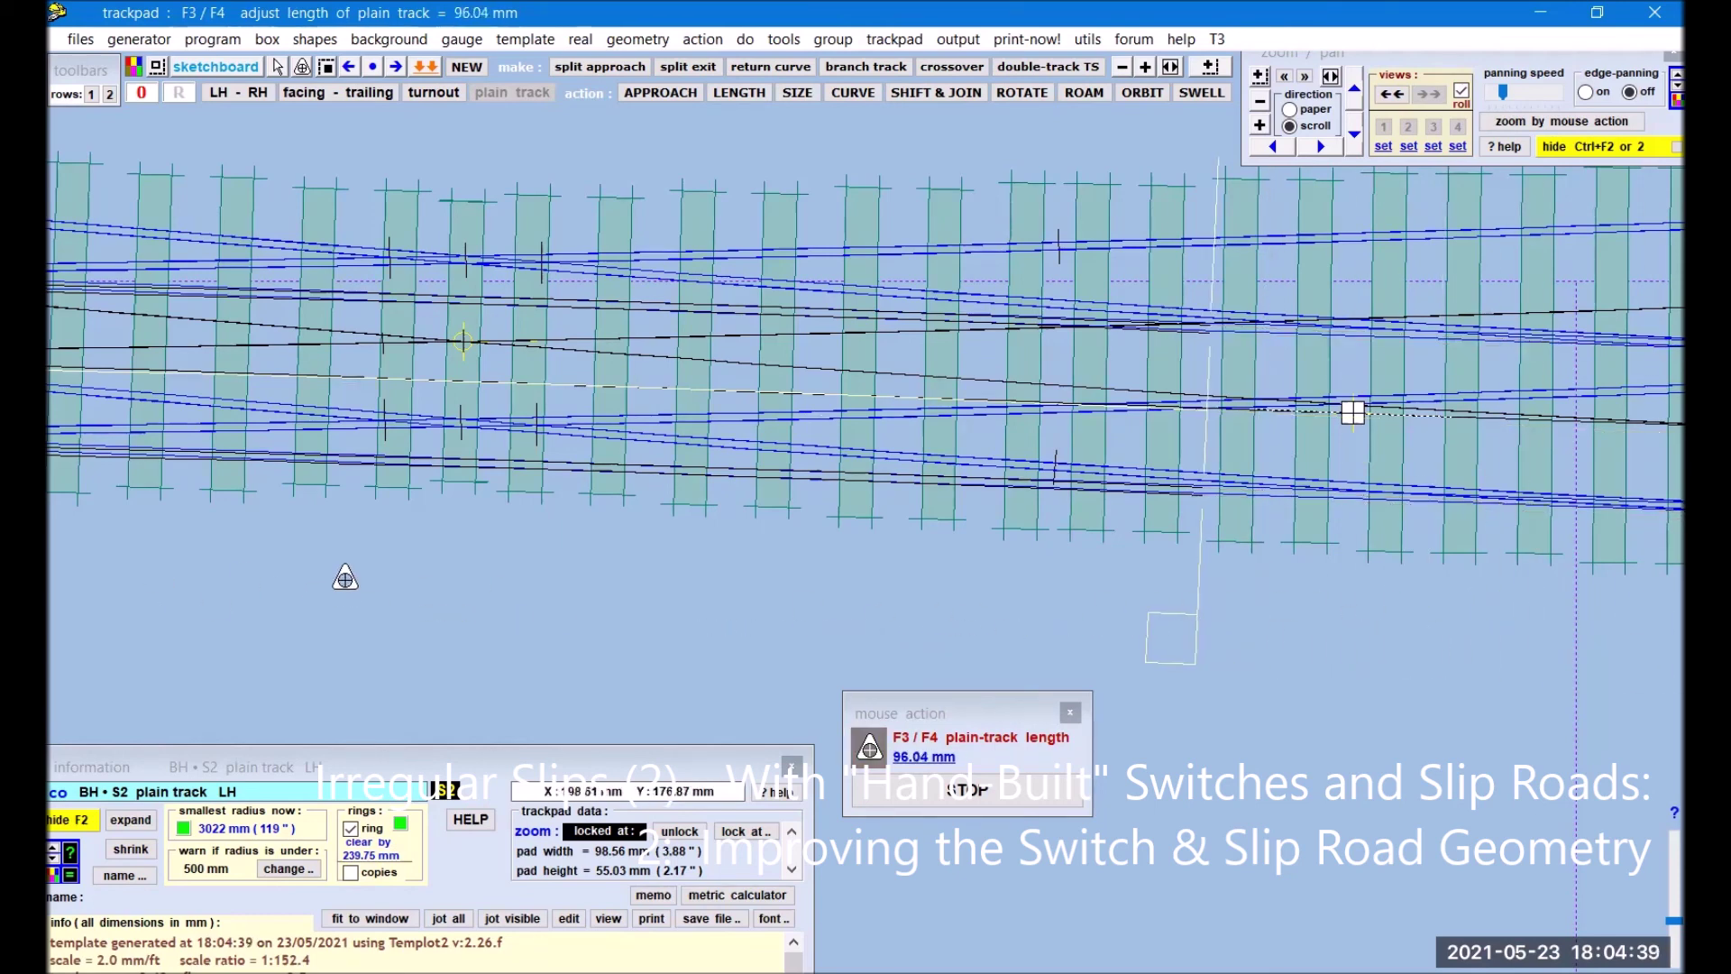
drag(1650, 631, 1110, 641)
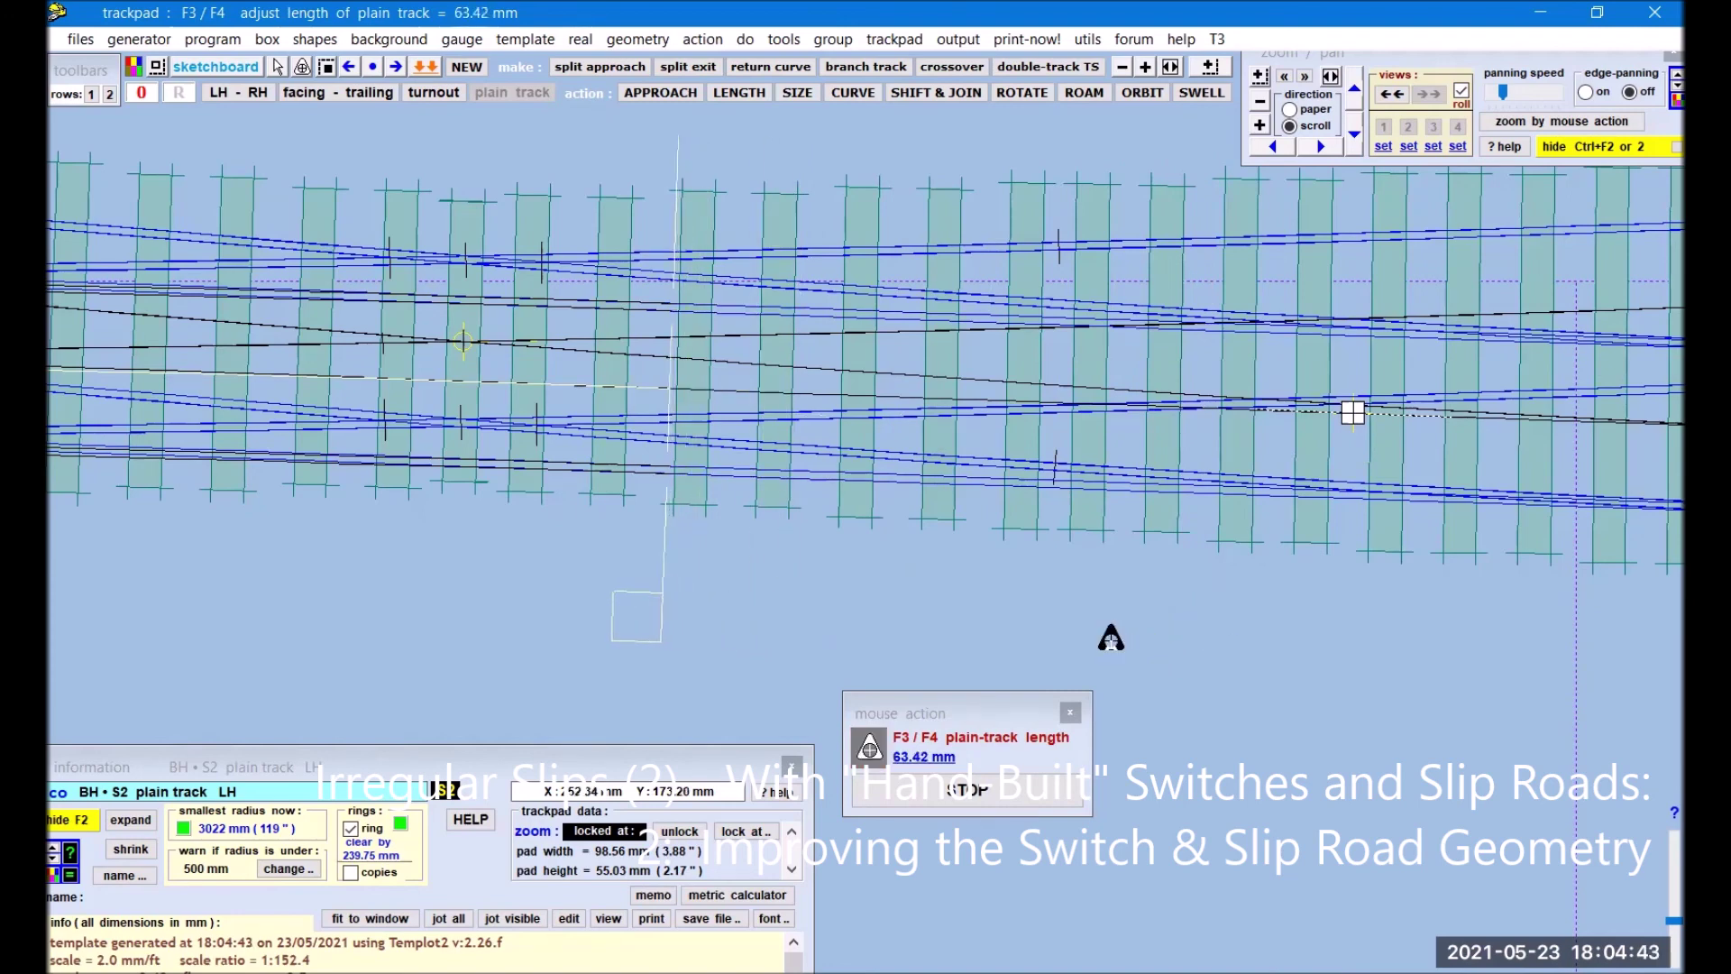
Step: Store the shortened curved track in the background and delete straight plain track PL034 to the control template from the storage box
click(267, 39)
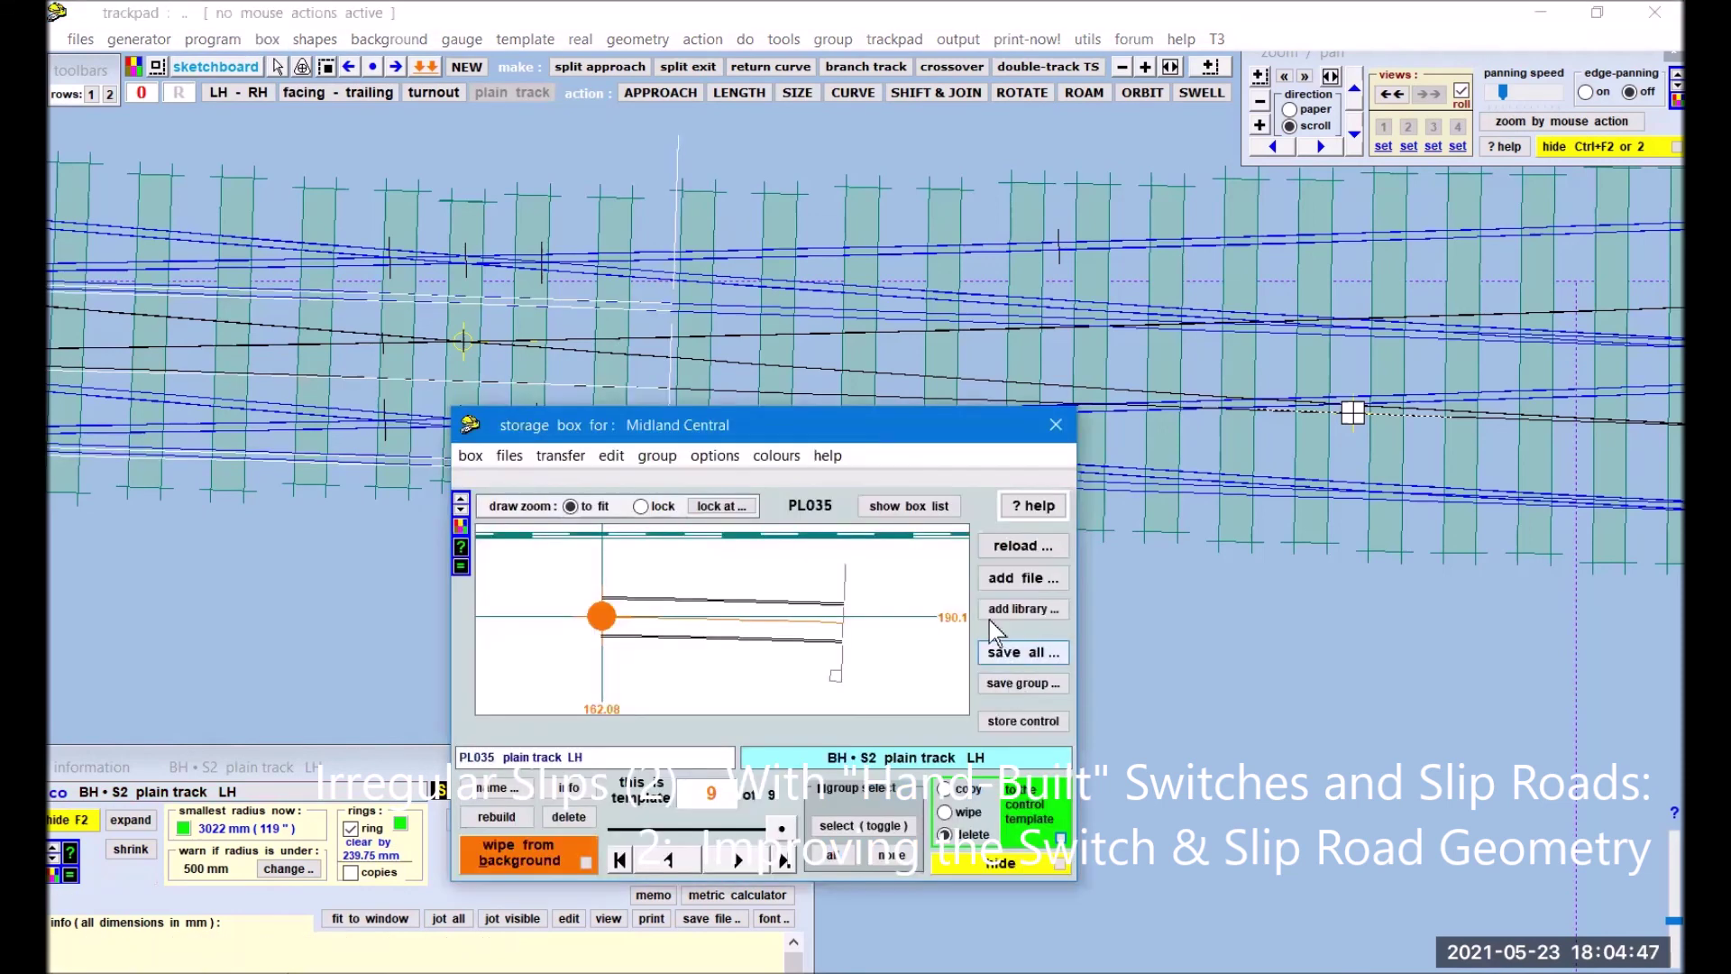
click(911, 507)
click(566, 667)
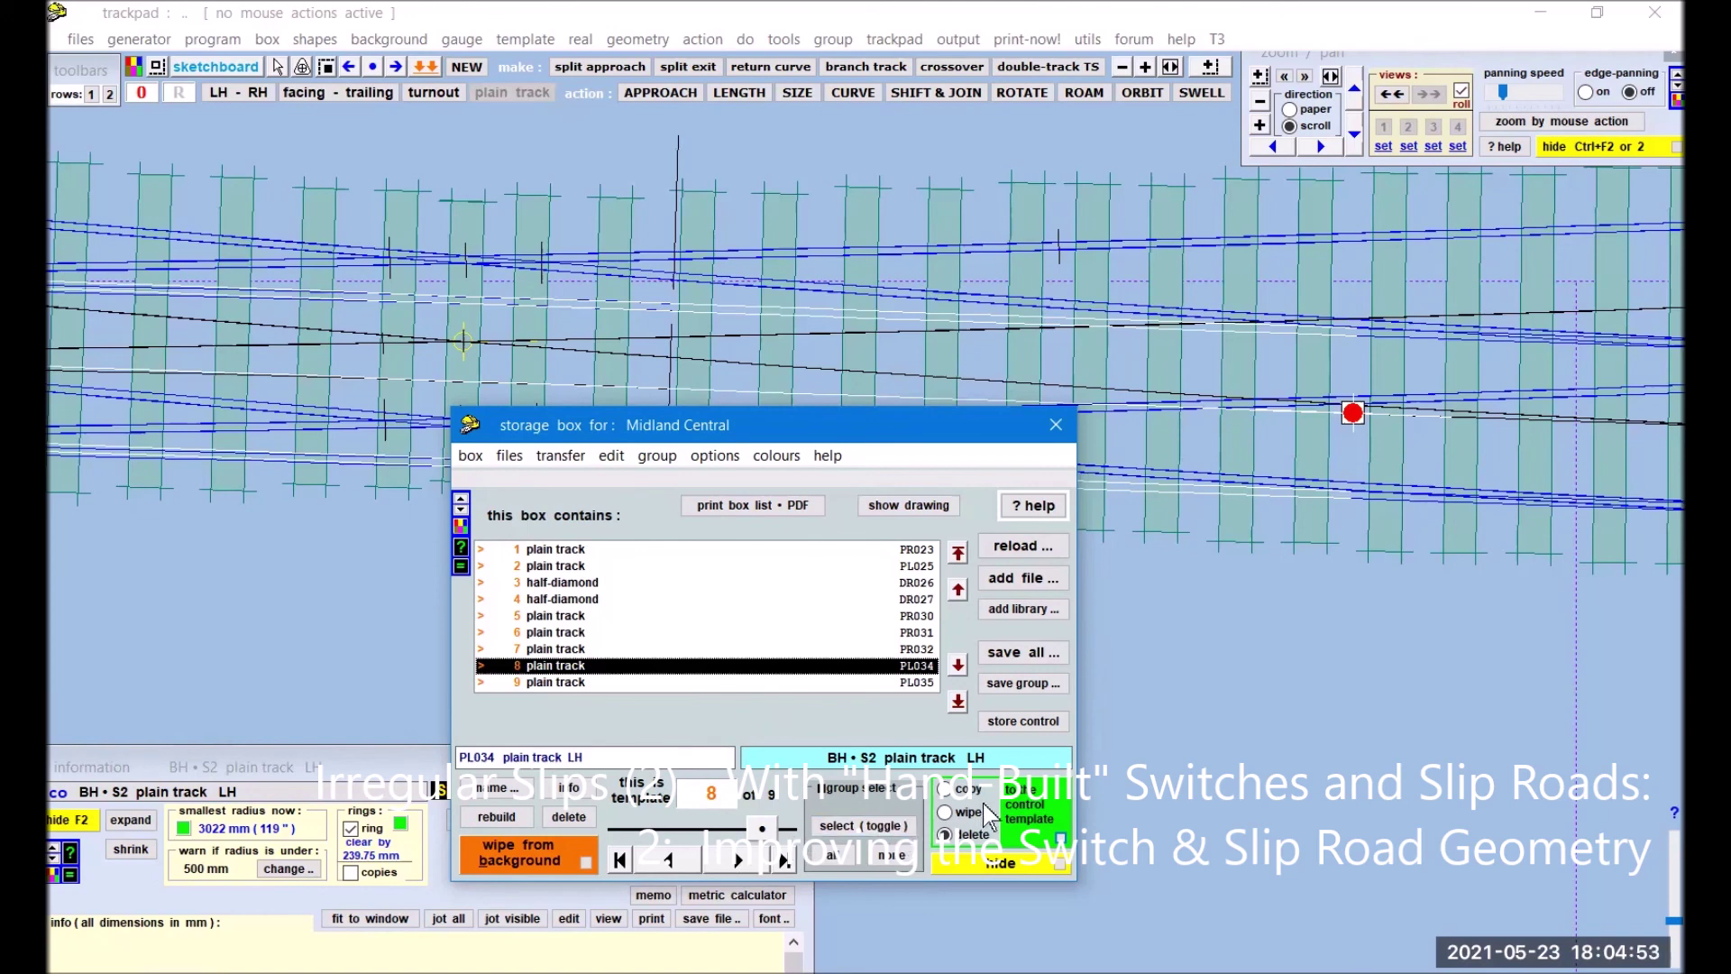
click(1025, 816)
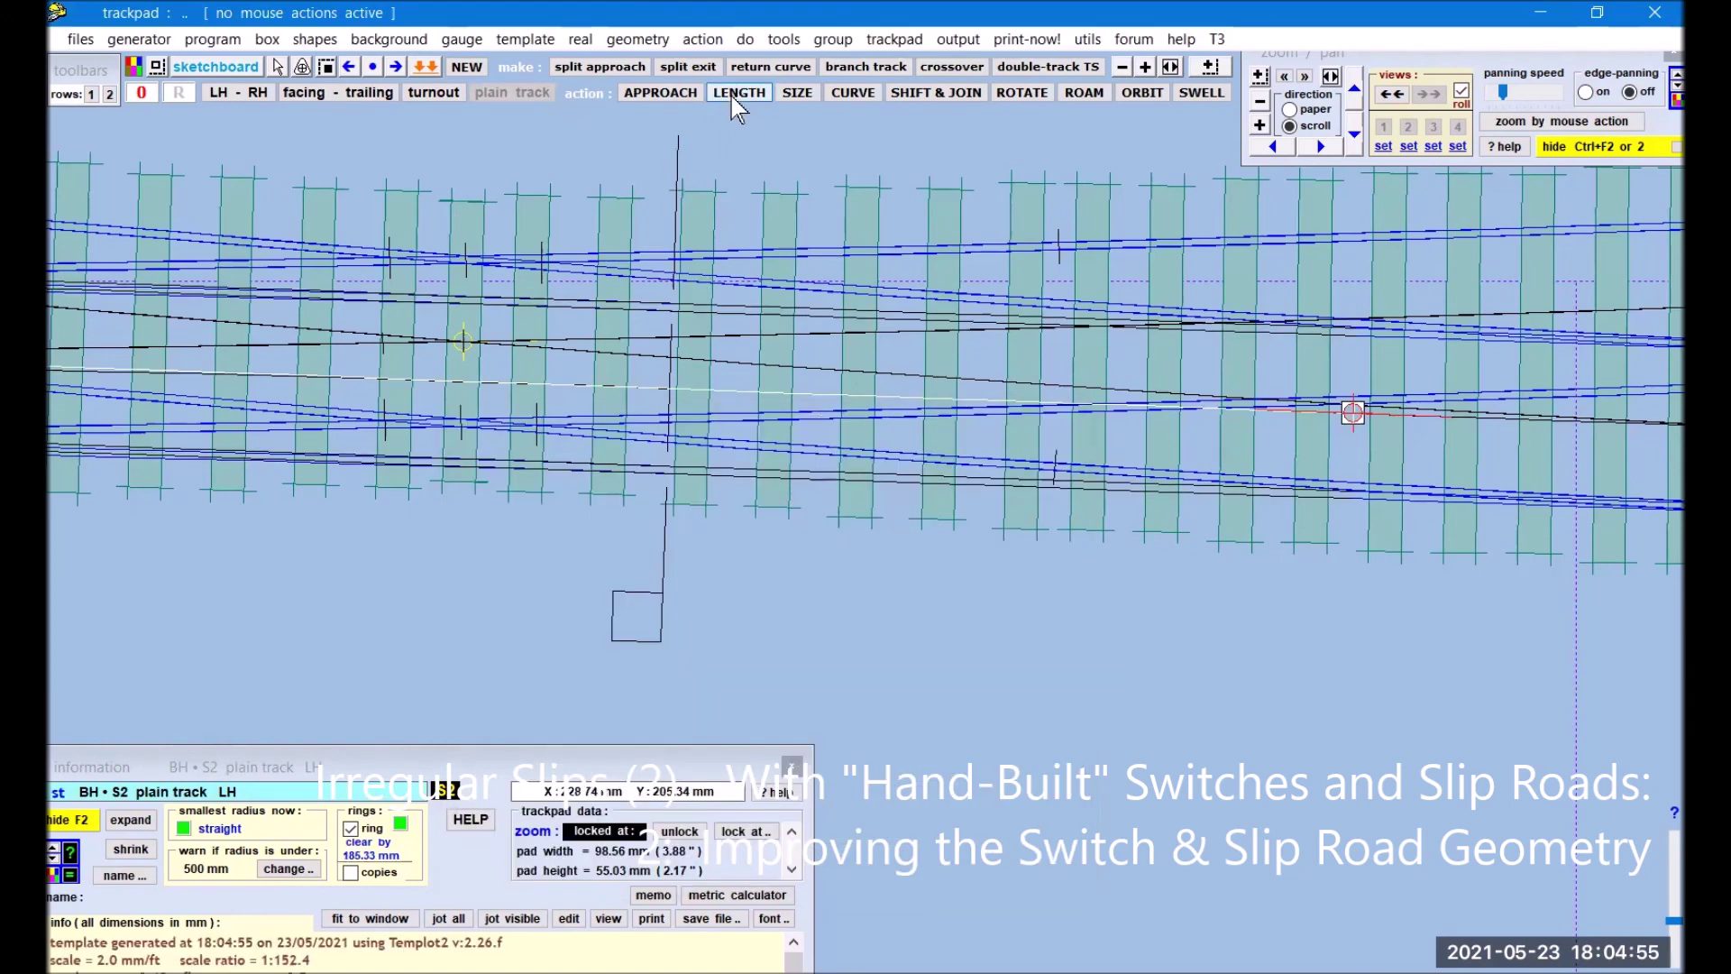
Step: Shorten the straight plain track to about 41.7 mm so that it meets the end of the curved slip road track
click(735, 94)
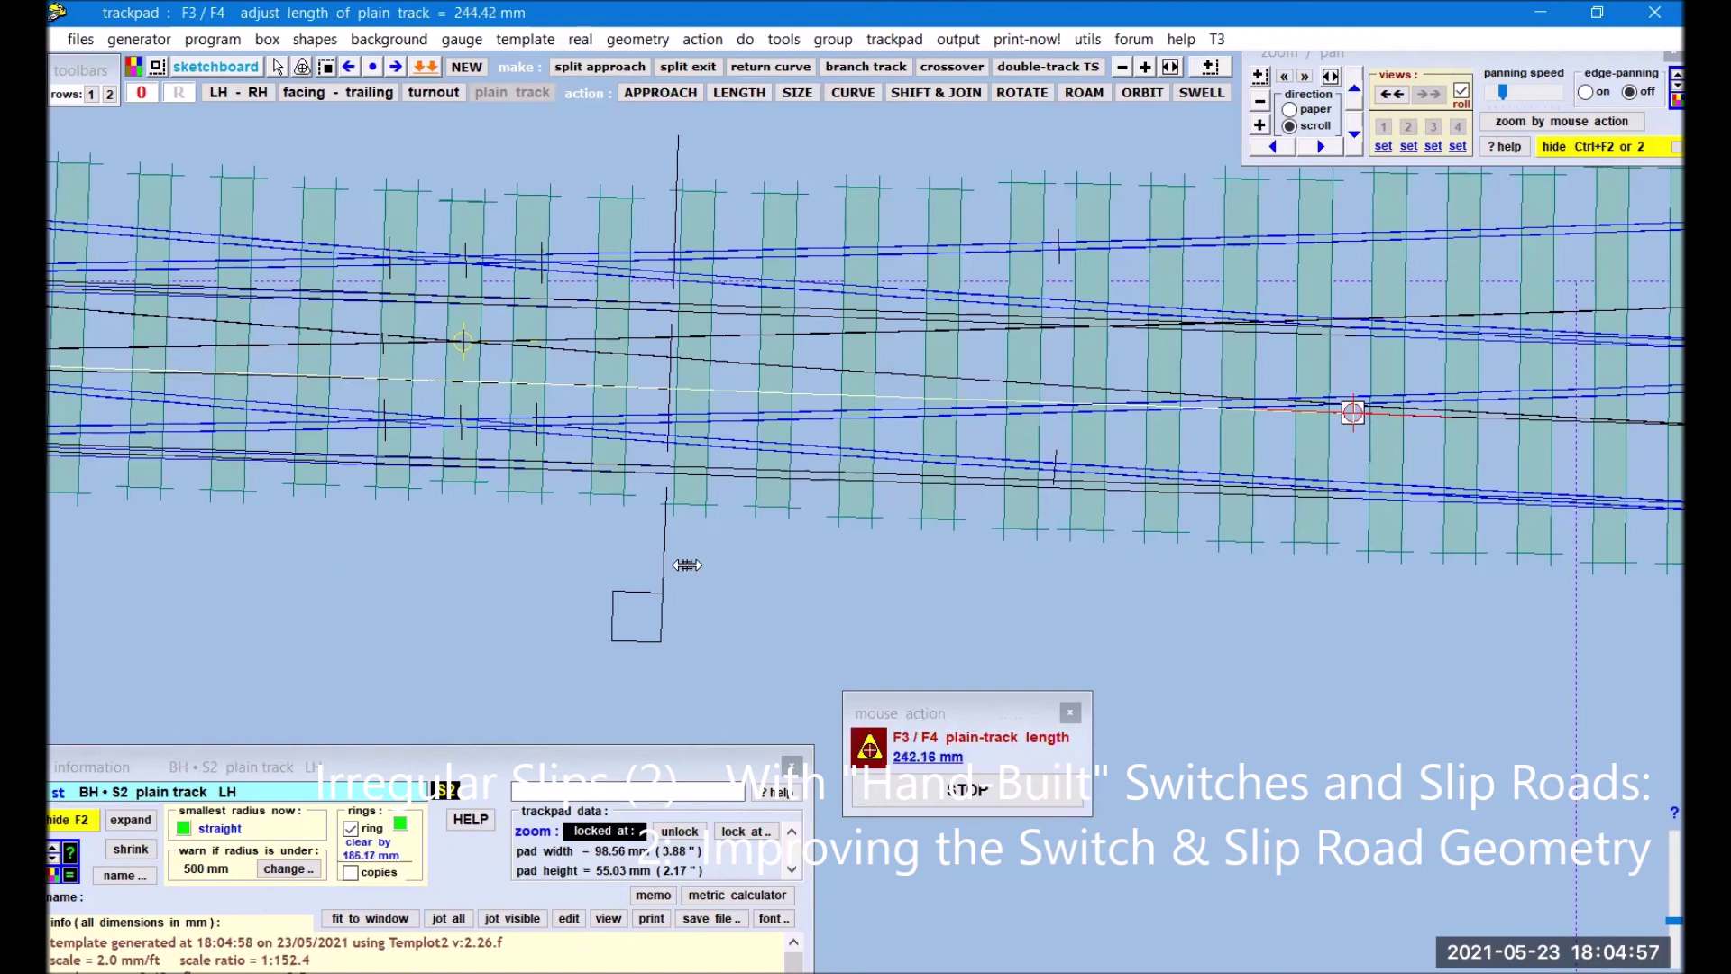
drag(1509, 599, 1370, 607)
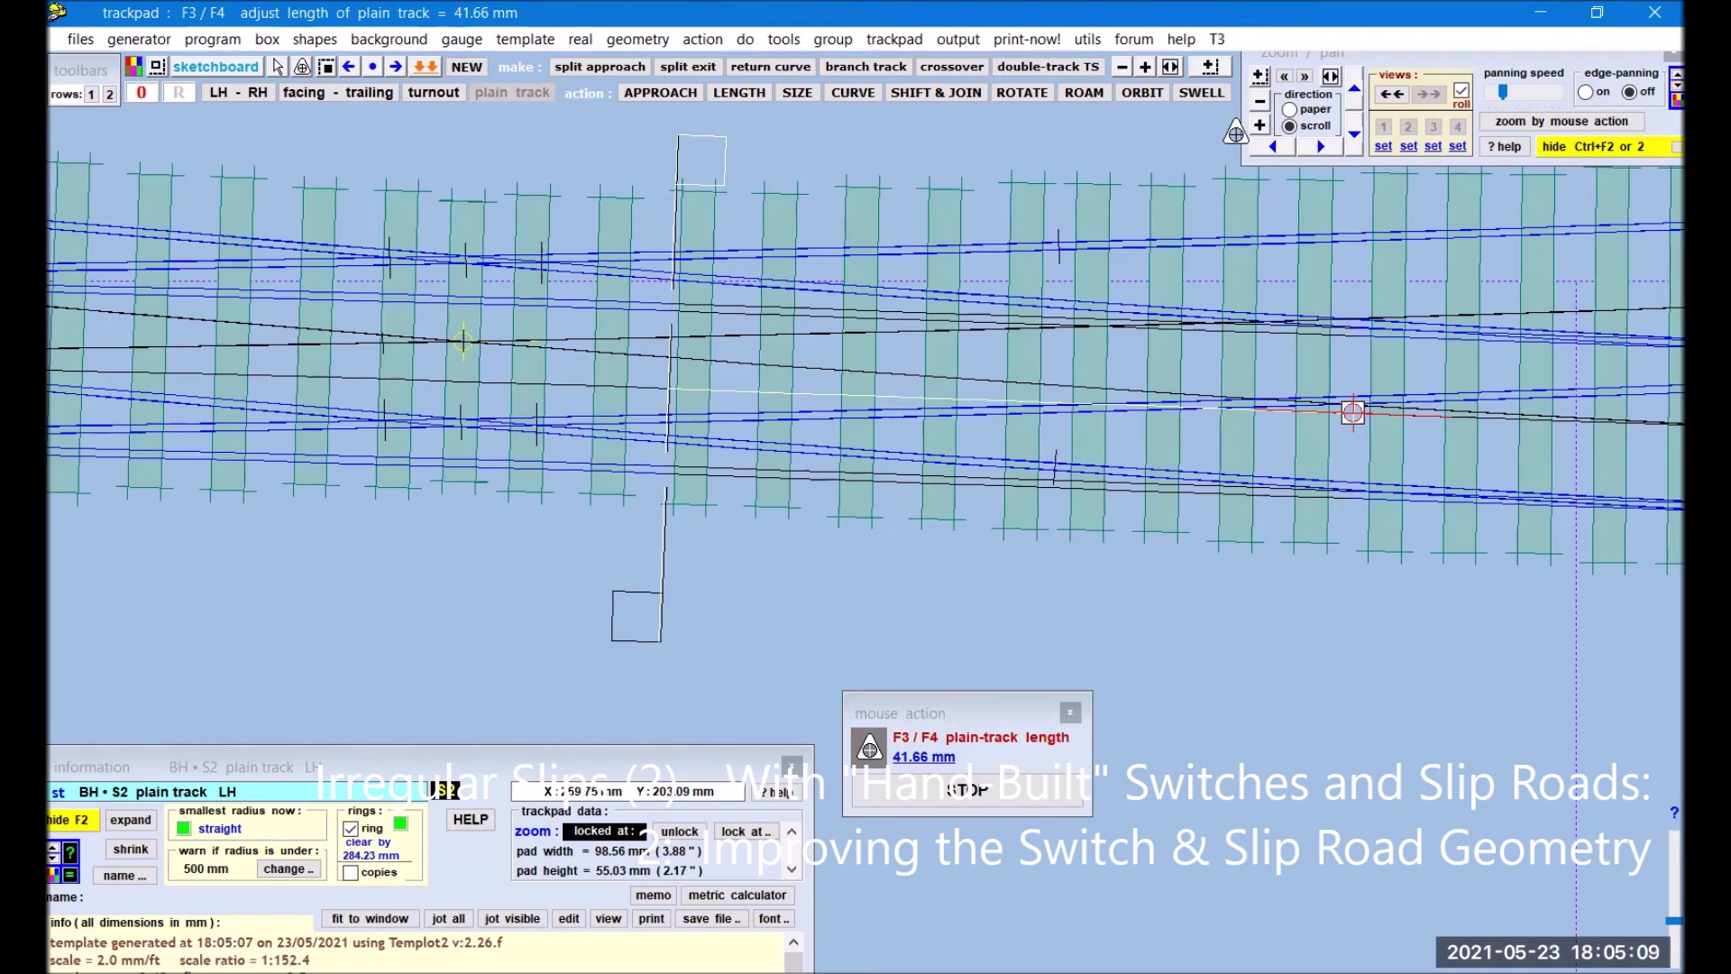
click(1261, 102)
click(1261, 102)
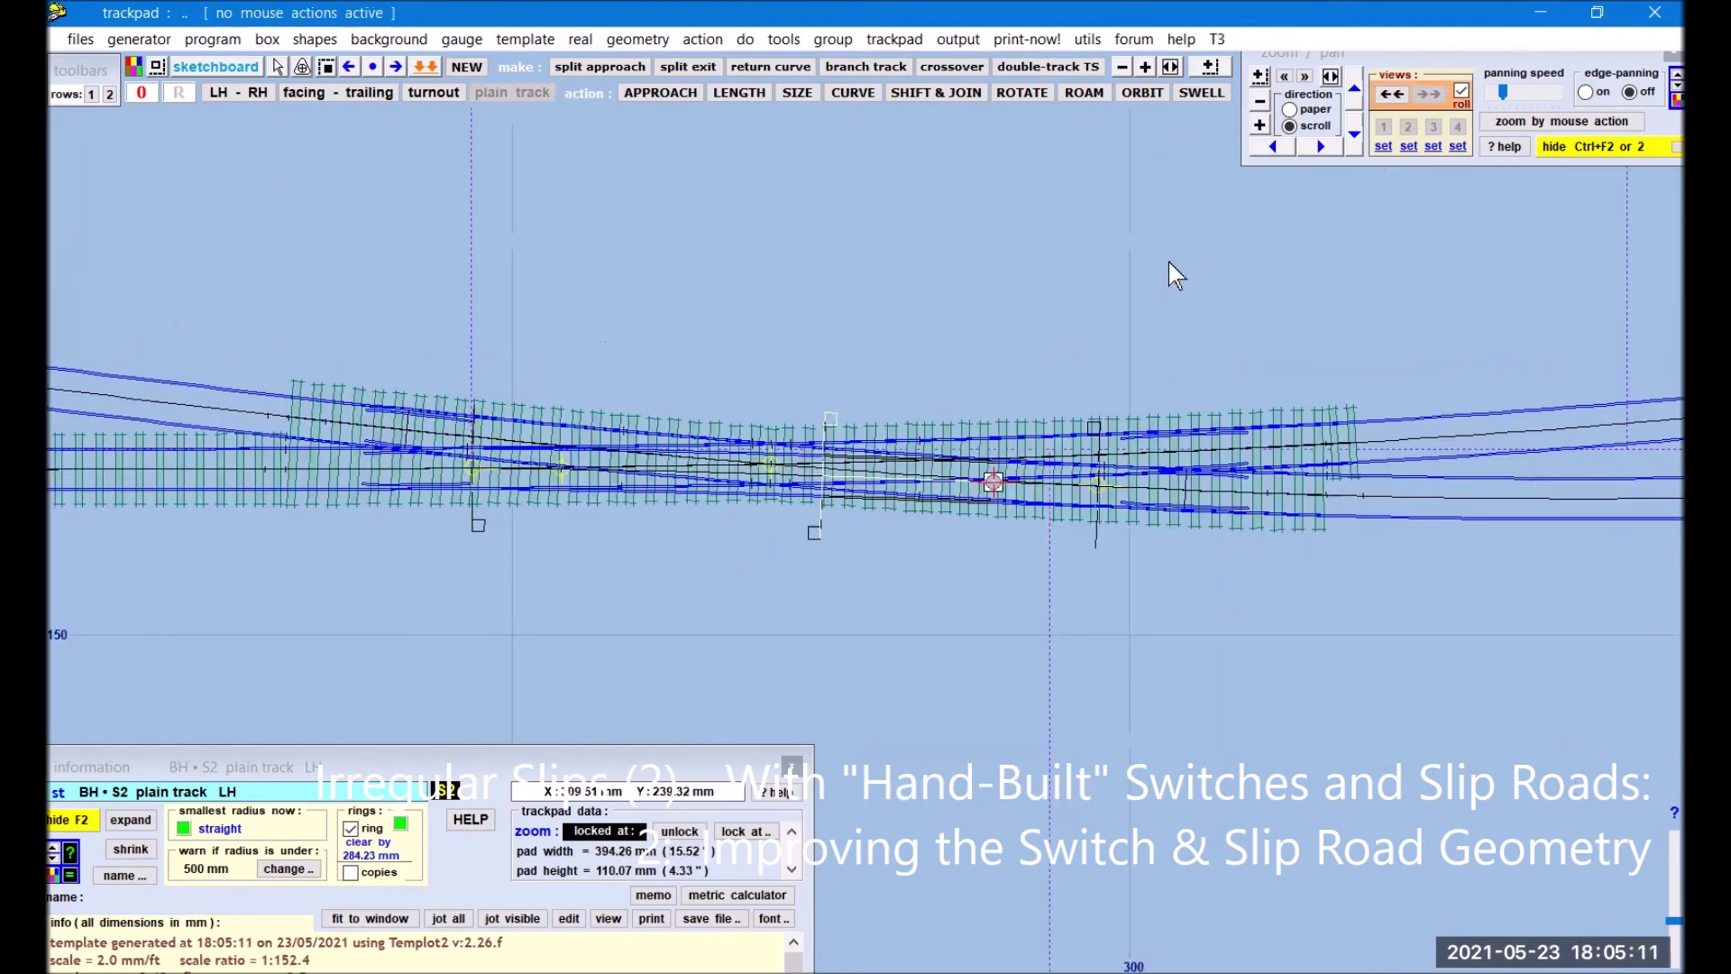
click(1260, 124)
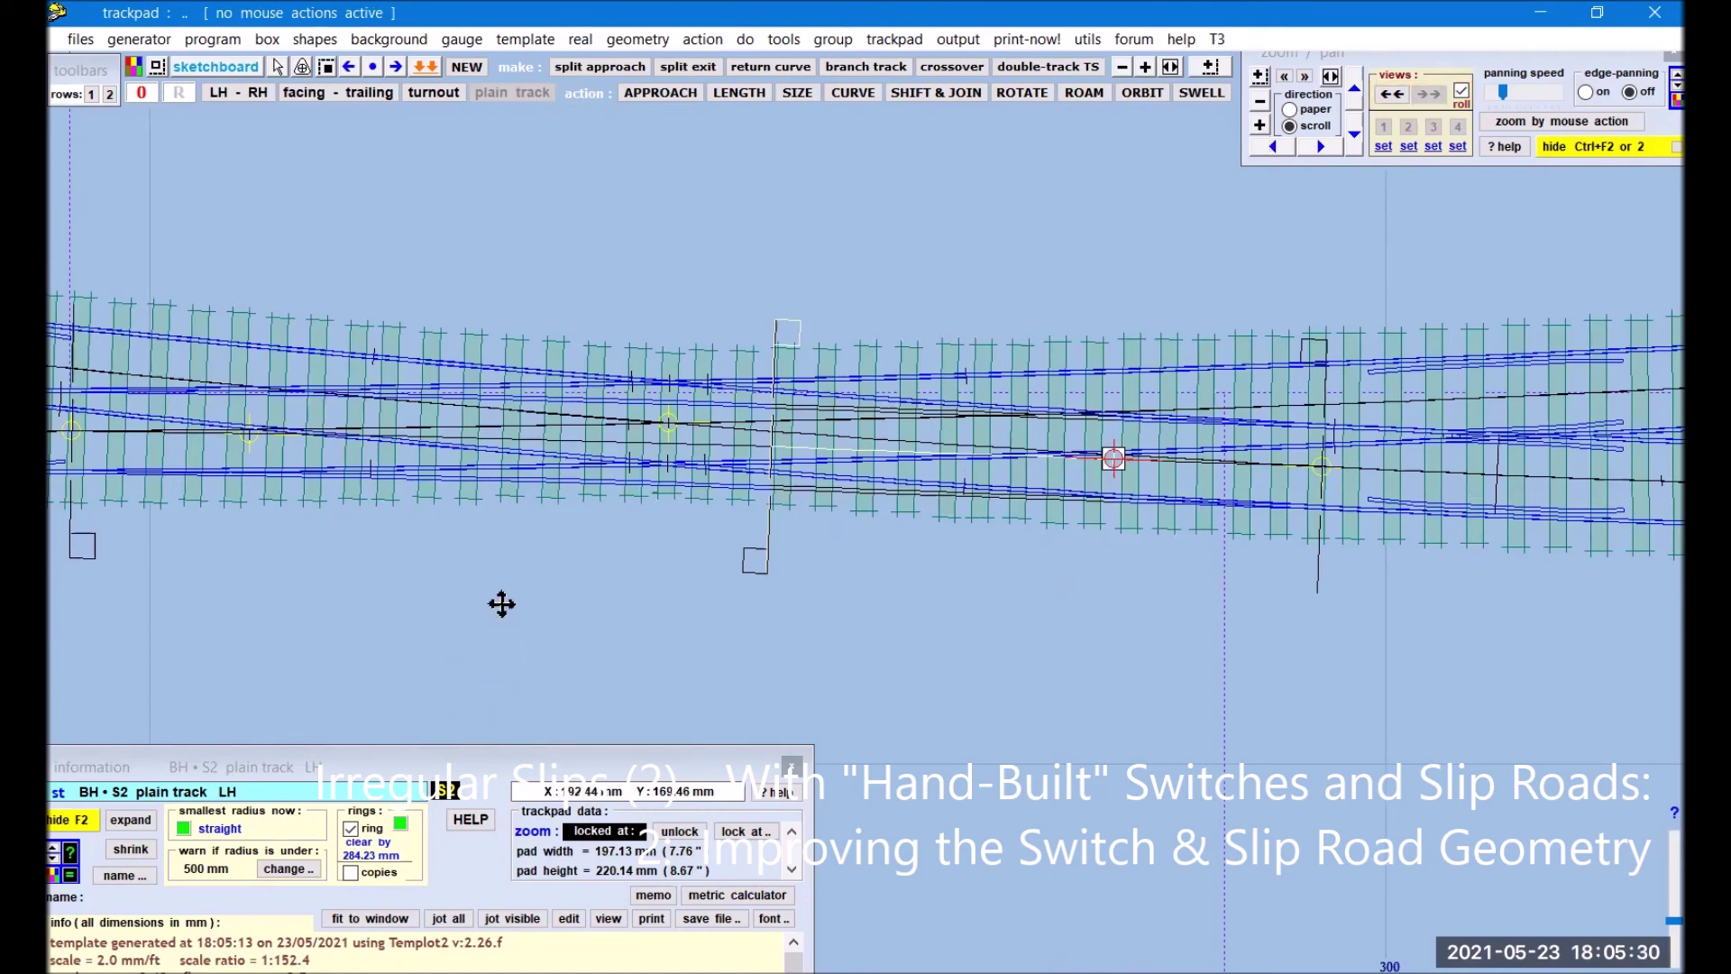
drag(500, 604, 652, 618)
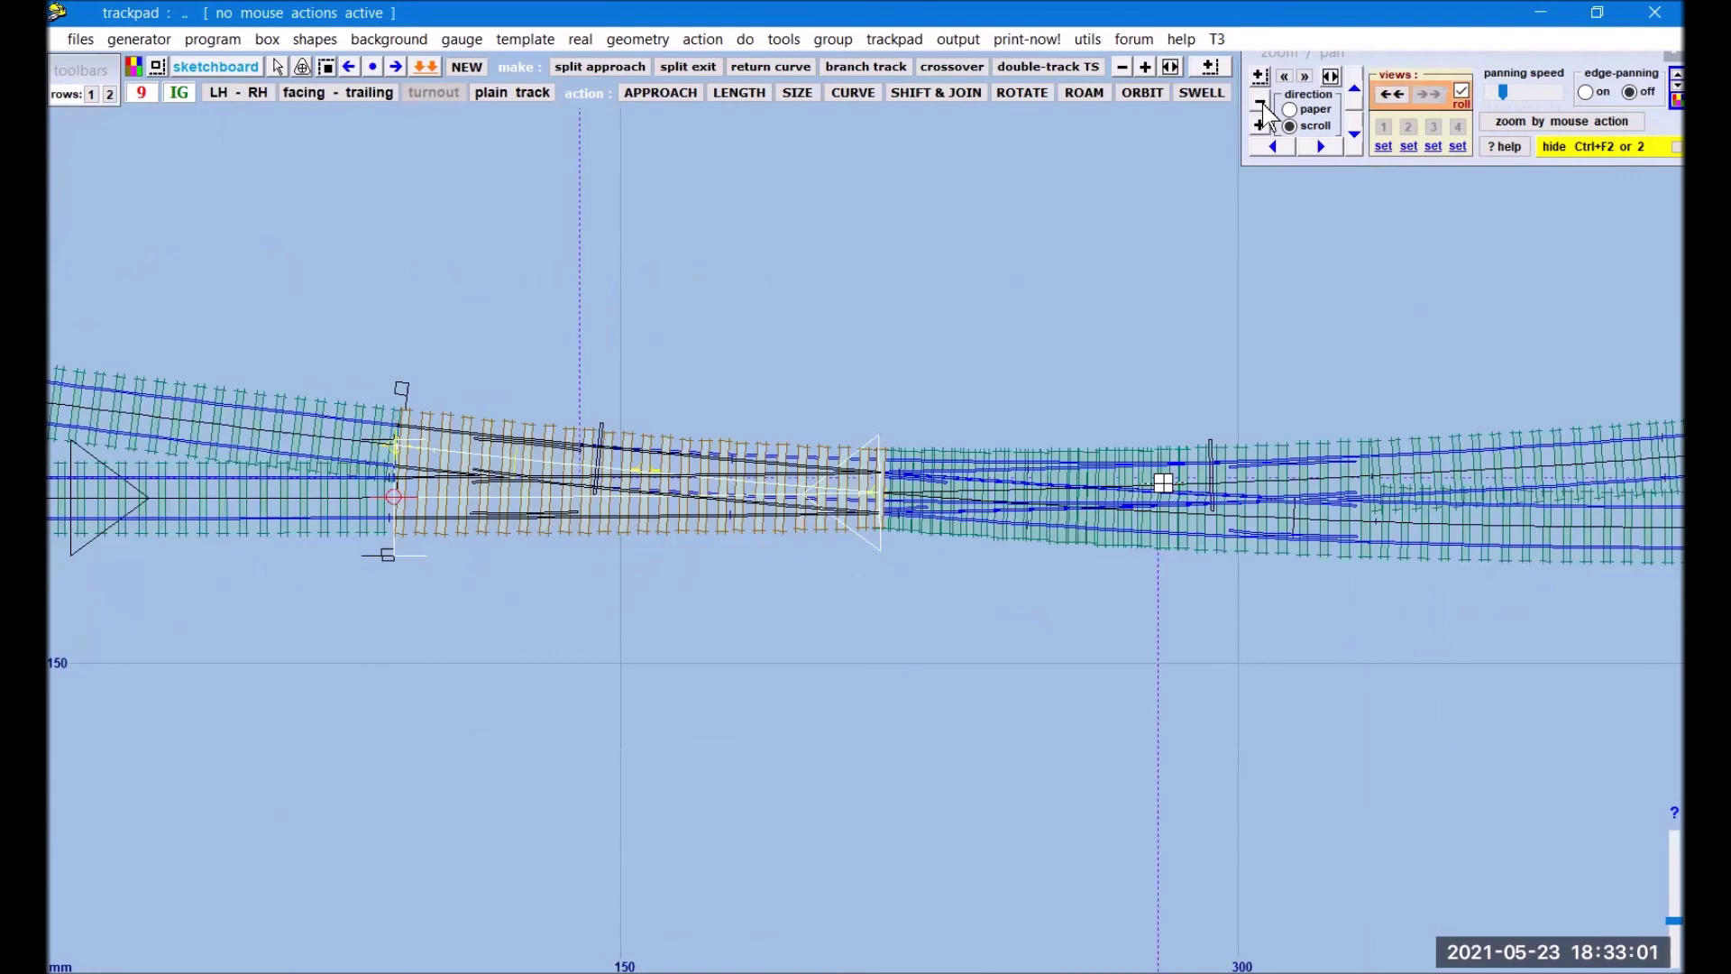
click(1261, 103)
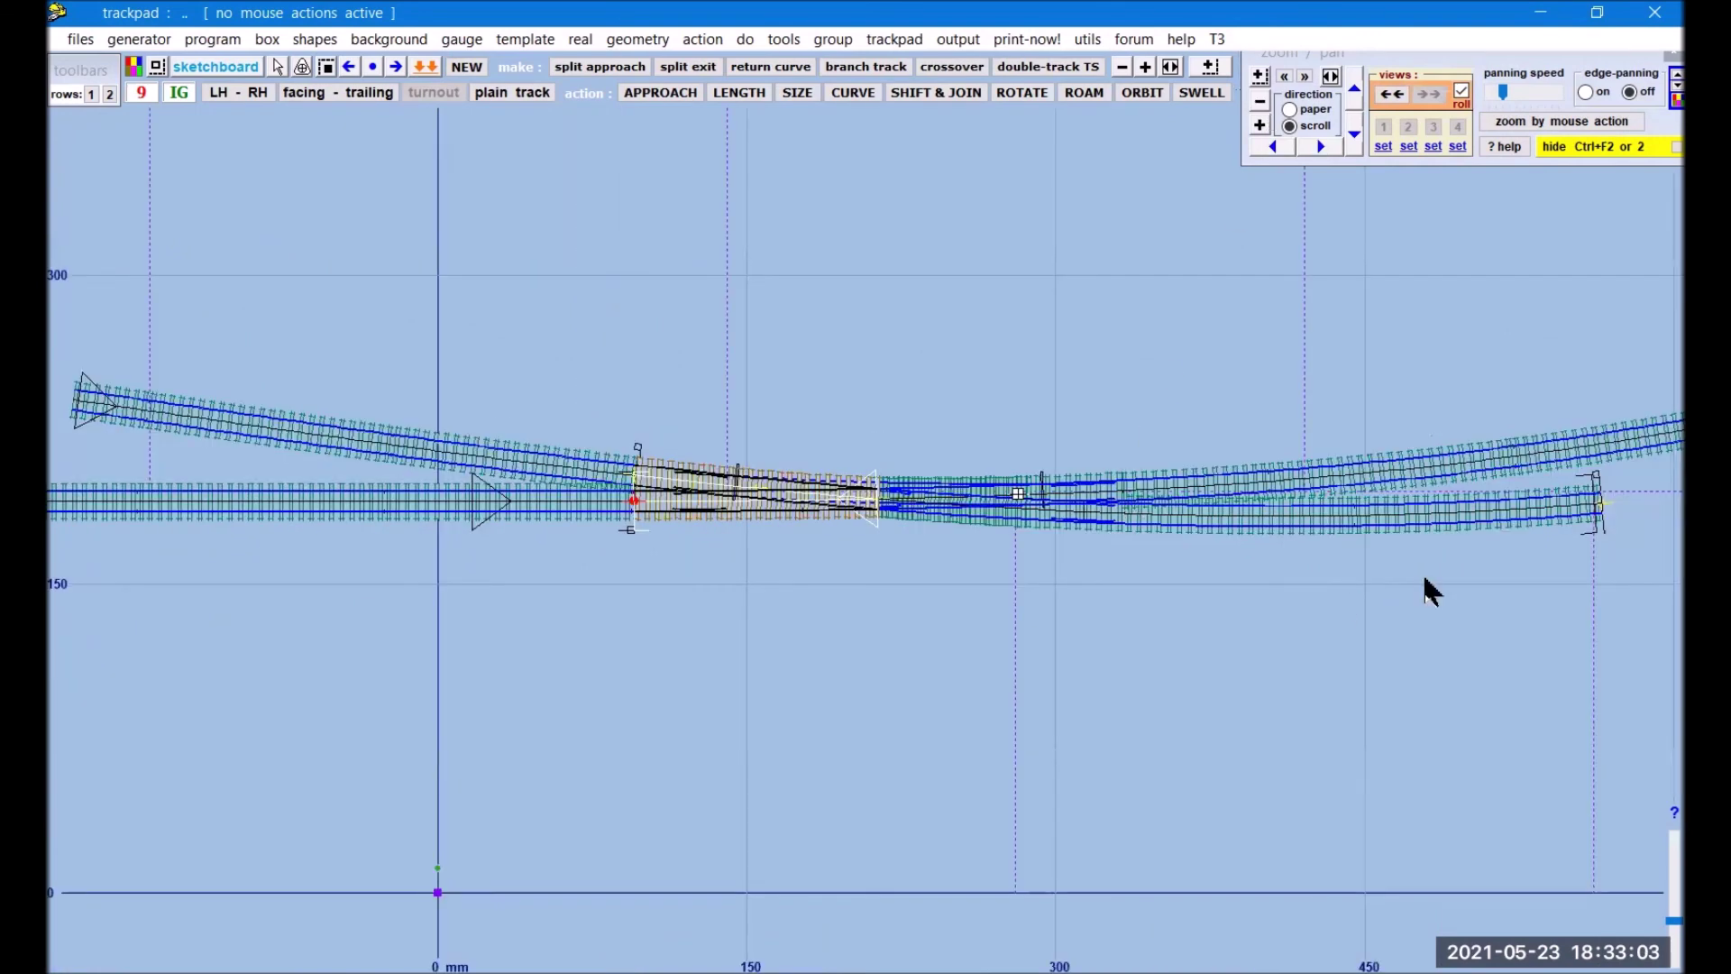